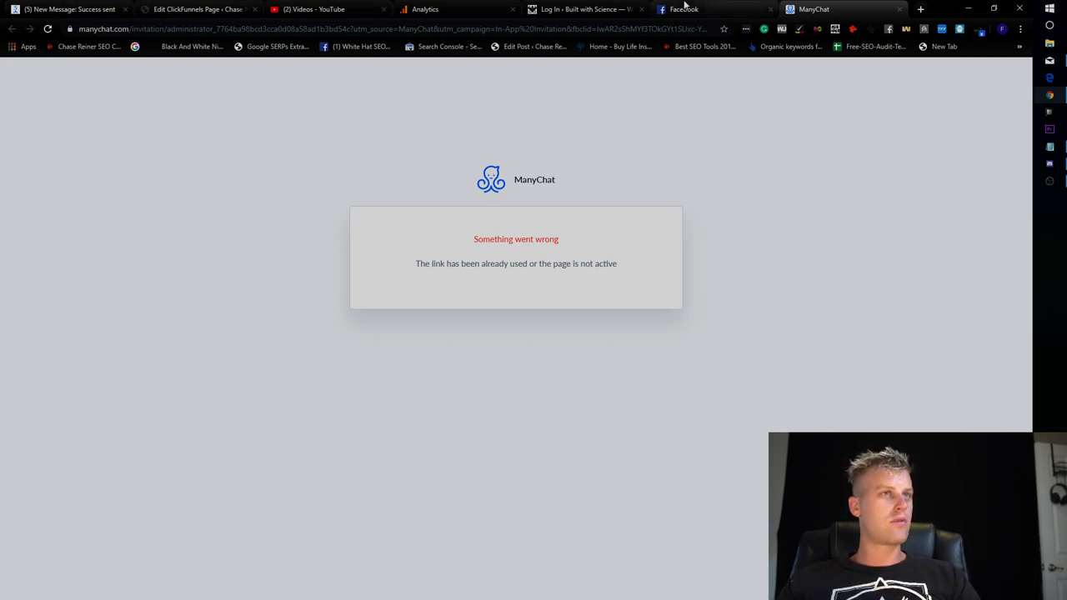
# Greet the client in the BWS SEO chat and ask them to resend the ManyChat link.
pyautogui.click(689, 8)
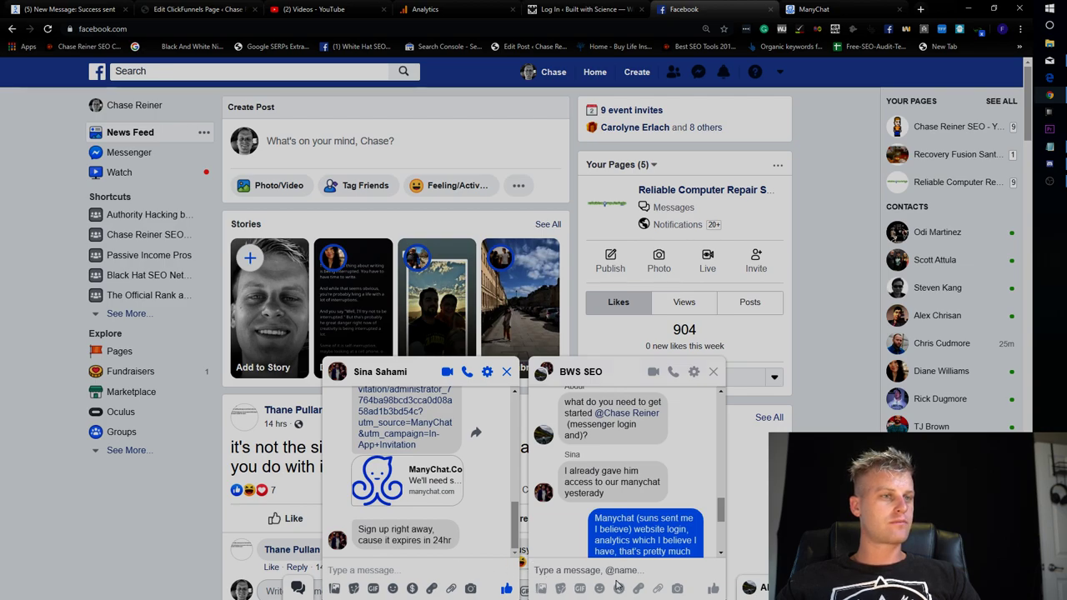
pyautogui.click(586, 584)
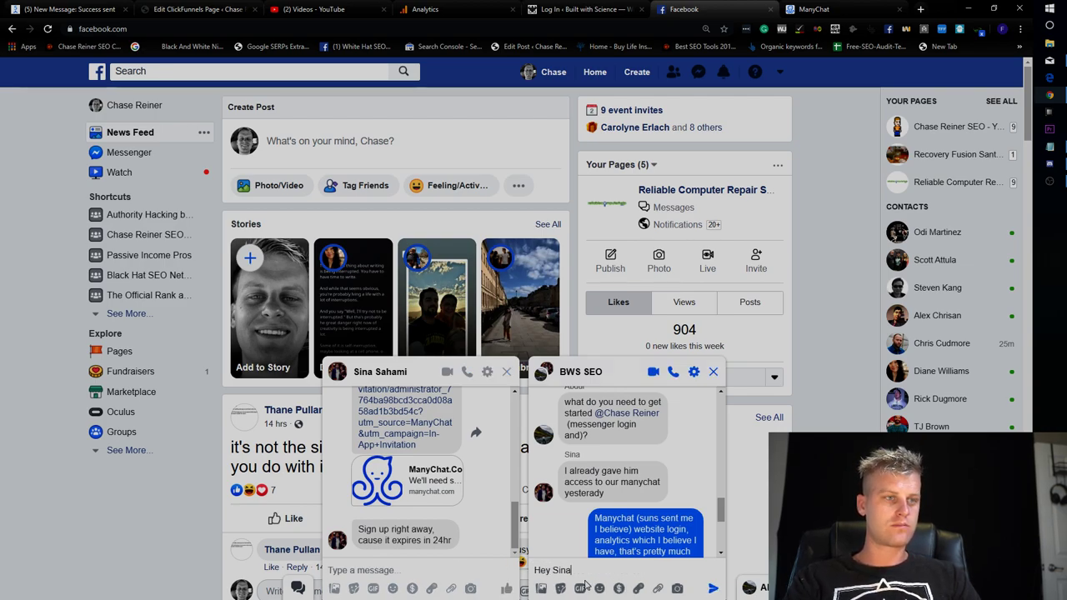
pyautogui.press('Return')
pyautogui.write('C')
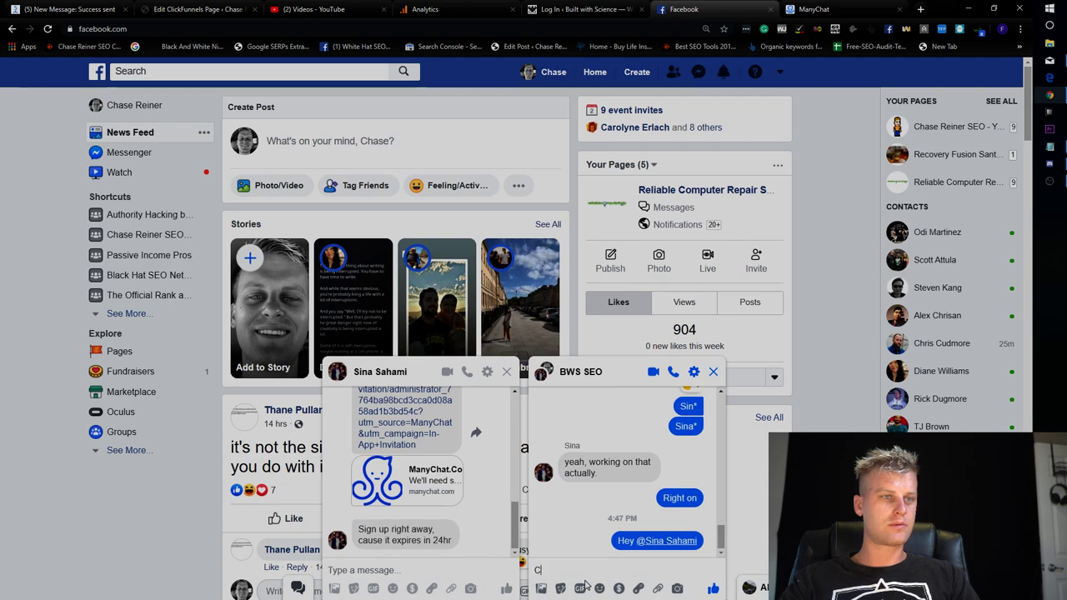
pyautogui.write('an you resend the manychat link')
pyautogui.press('Return')
# Ask the client for a new BWS login, then move to the site's login tab.
pyautogui.write('Also I')
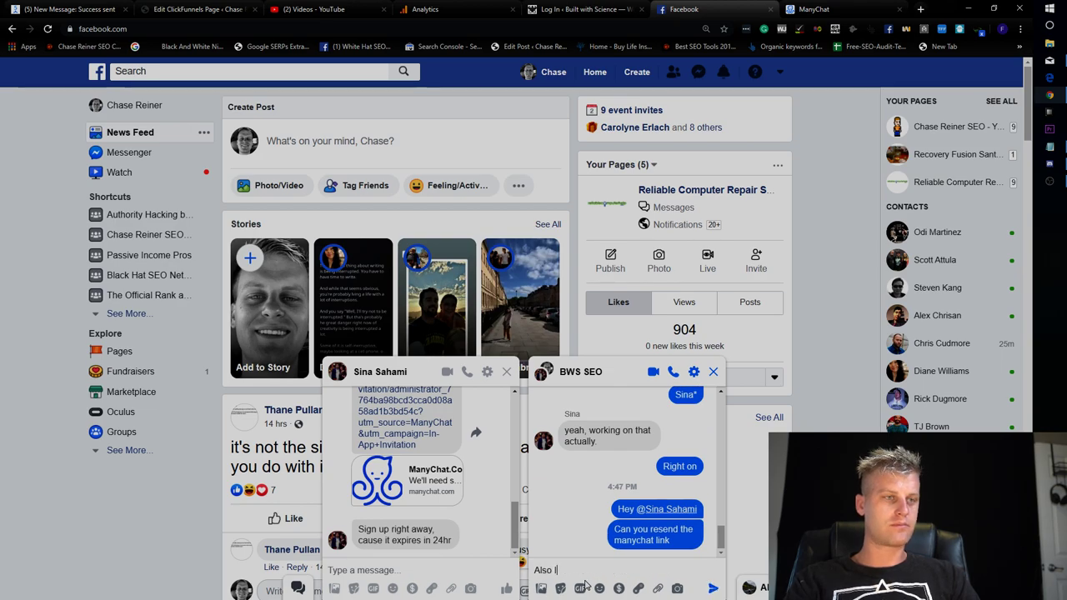
pyautogui.write(' need a new login to BWS')
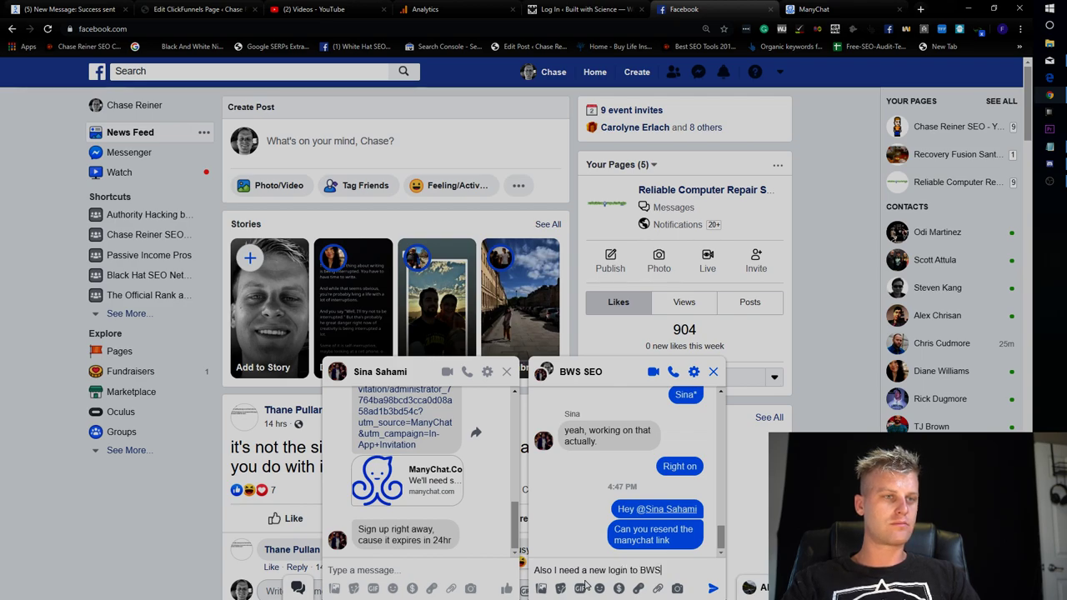
pyautogui.press('Return')
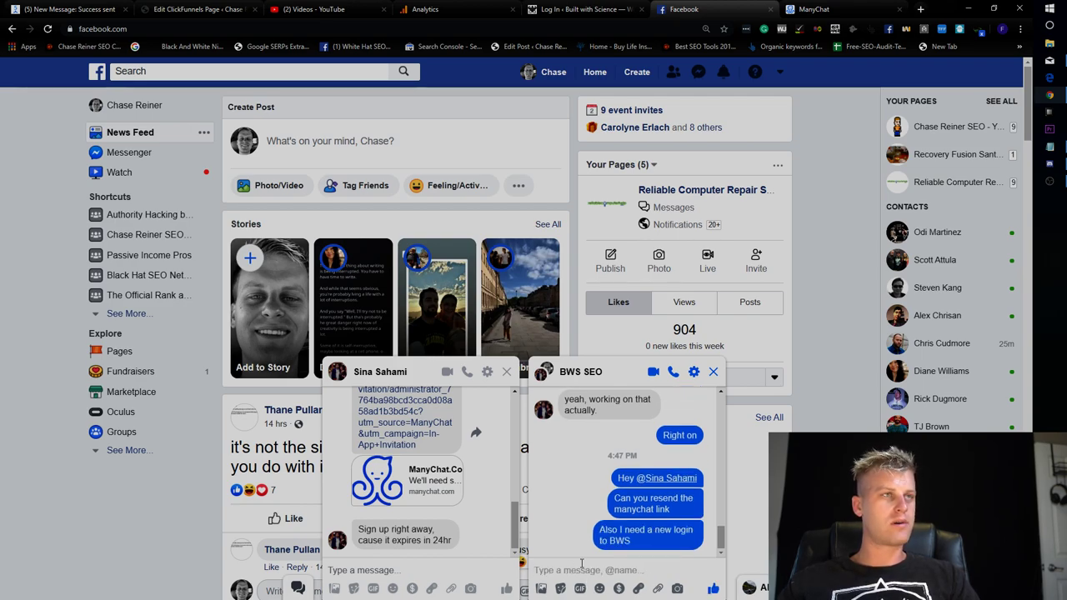
pyautogui.click(584, 9)
# Fill the WordPress login username with a saved e-mail address.
pyautogui.click(514, 255)
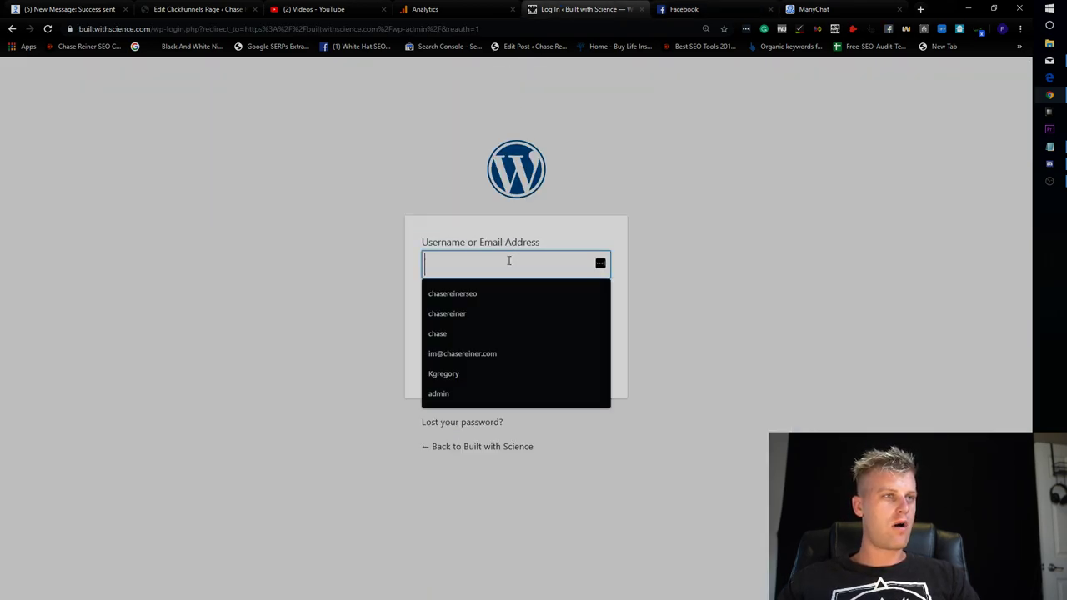
pyautogui.click(492, 303)
pyautogui.click(514, 254)
pyautogui.click(515, 255)
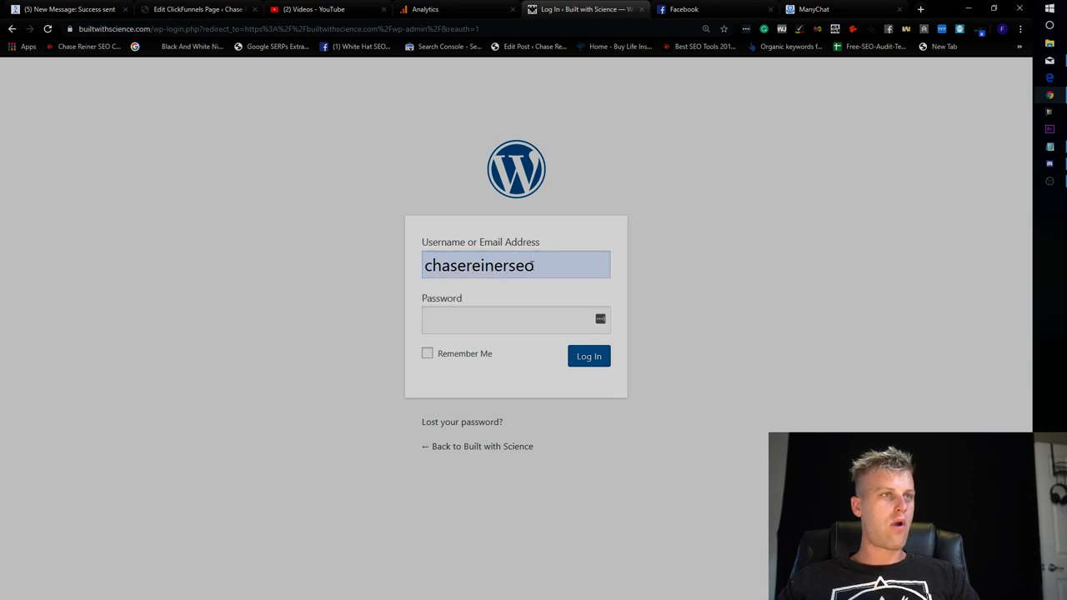
pyautogui.doubleClick(533, 258)
pyautogui.write('im@')
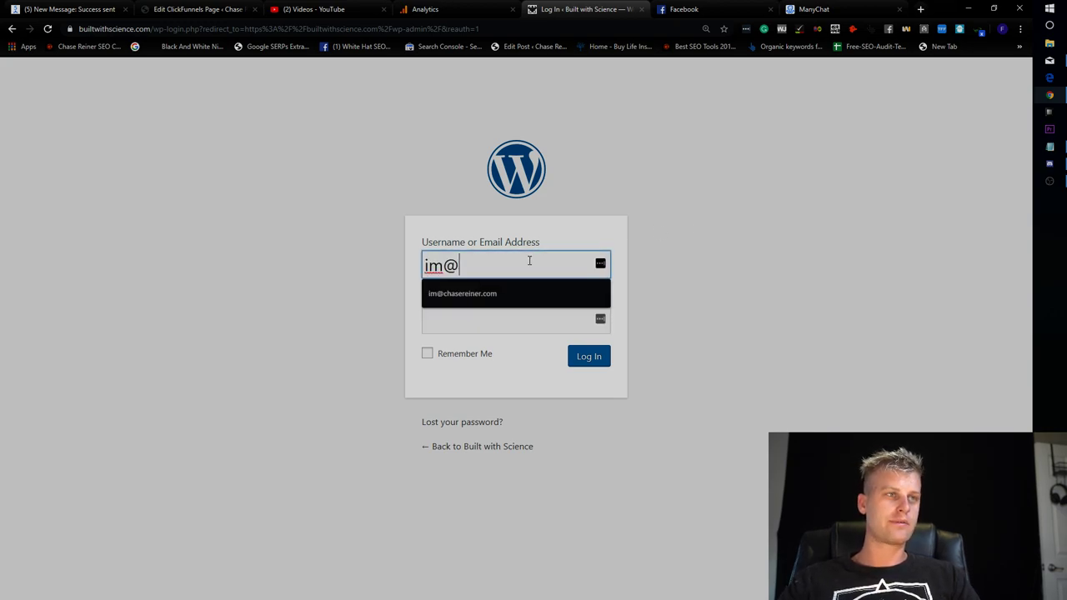
pyautogui.press('Down')
pyautogui.press('Tab')
# Request a password reset for the support address and check e-mail for the link.
pyautogui.click(459, 424)
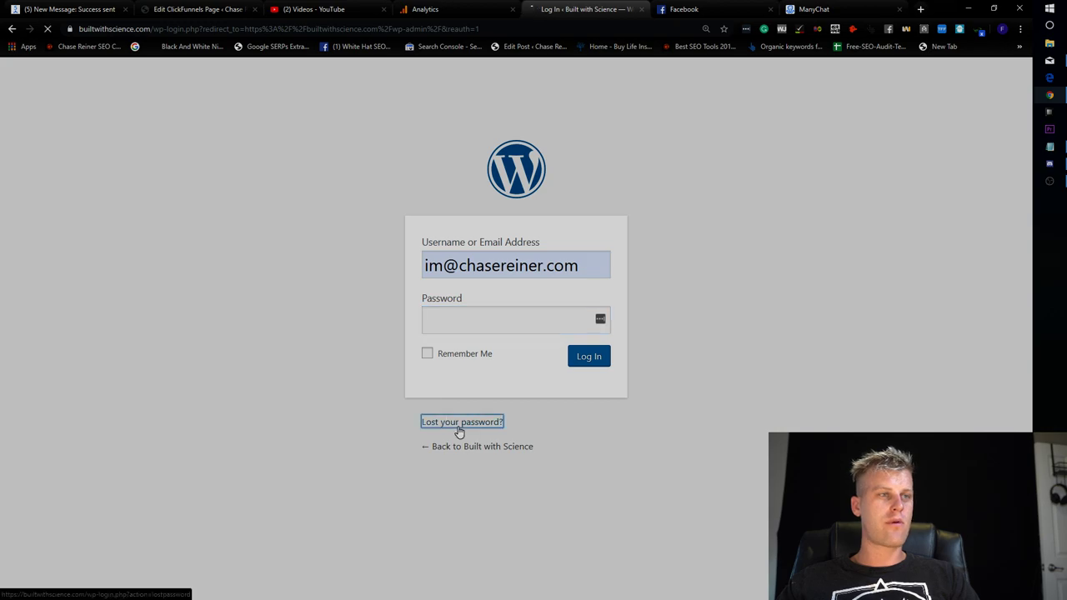
pyautogui.write('im')
pyautogui.press('Down')
pyautogui.press('Return')
pyautogui.press('Return')
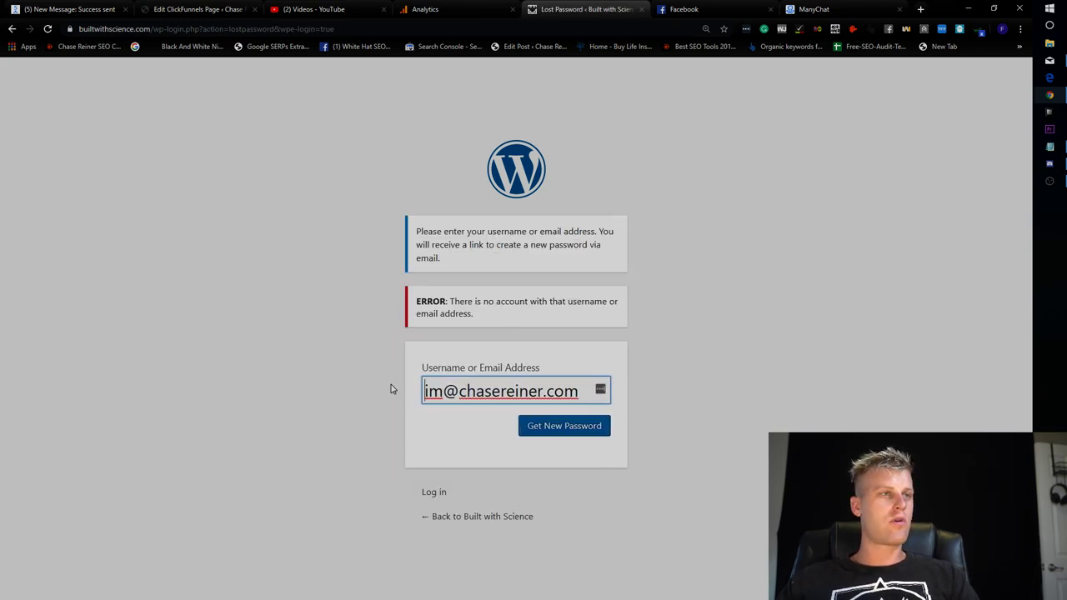
pyautogui.moveTo(449, 397); pyautogui.dragTo(408, 397)
pyautogui.write('support')
pyautogui.press('Return')
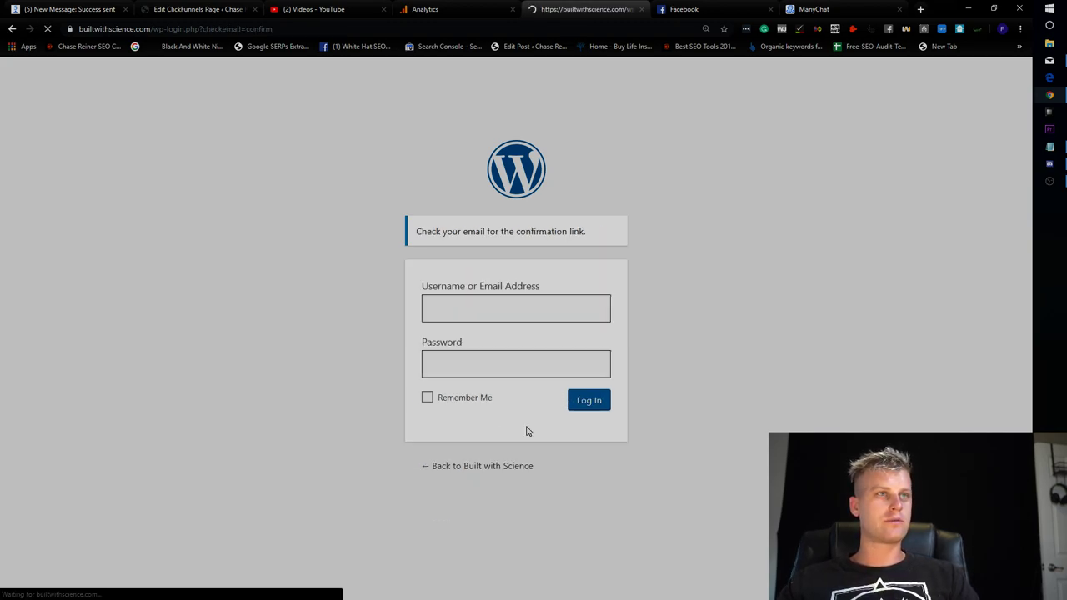
pyautogui.click(1052, 62)
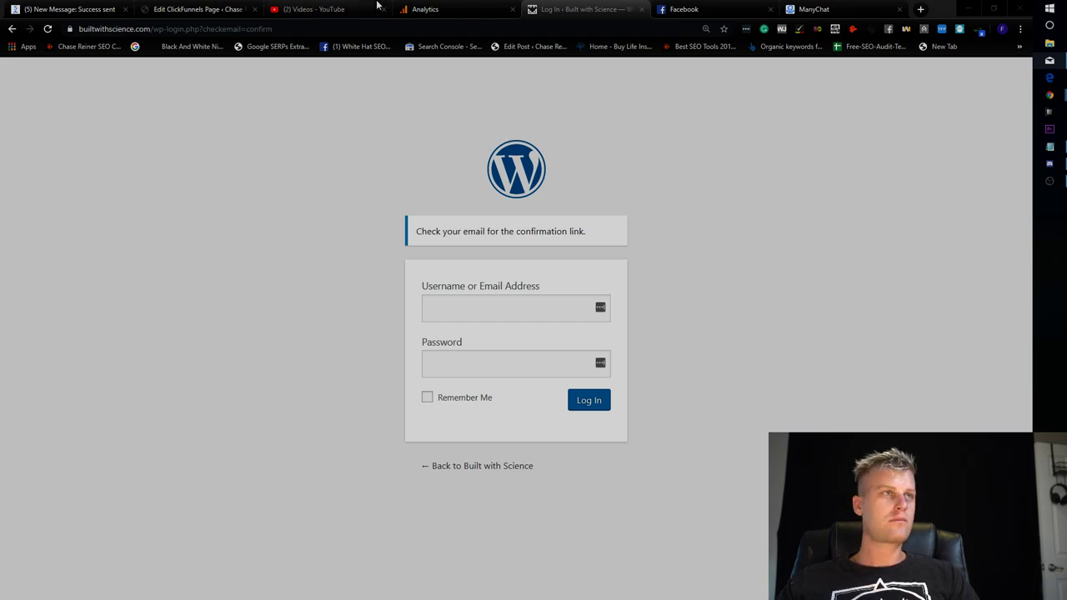
pyautogui.click(684, 9)
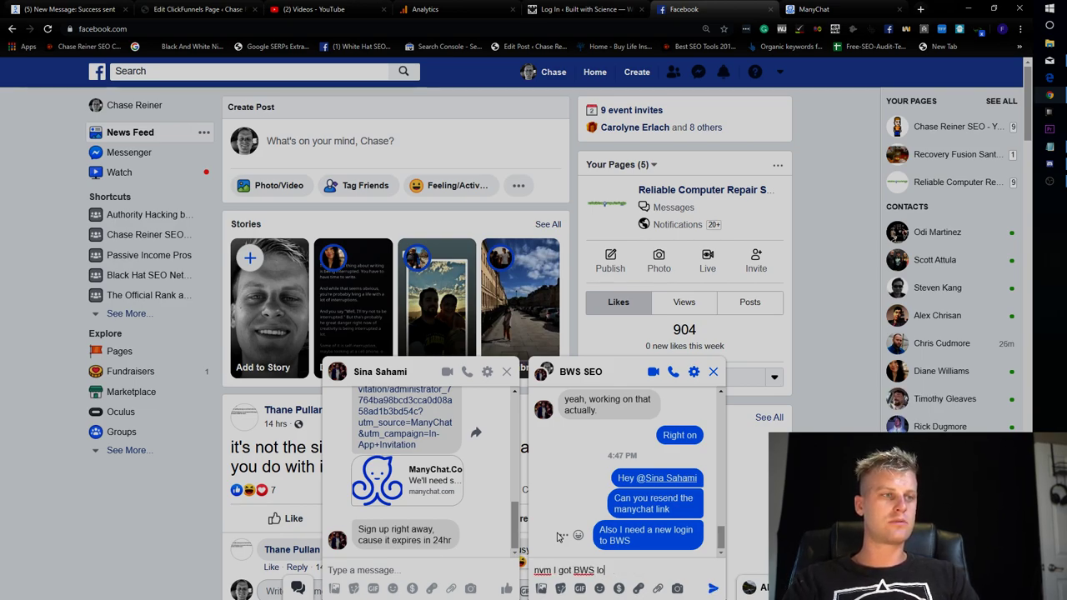
# Reply 'nvm I got BWS login' and 'just need manychat' in the BWS SEO chat.
pyautogui.write('ginj')
pyautogui.press('Return')
pyautogui.write('just need manychat')
pyautogui.press('Return')
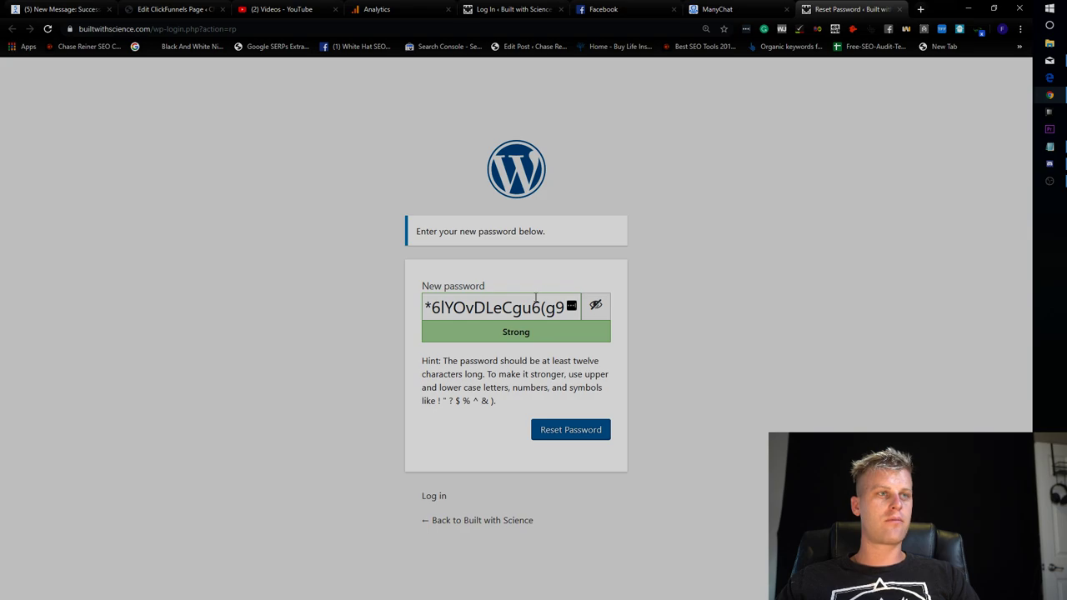
# Set a new password, save it in the browser, and request another reset link for the support account.
pyautogui.tripleClick(537, 298)
pyautogui.click(592, 313)
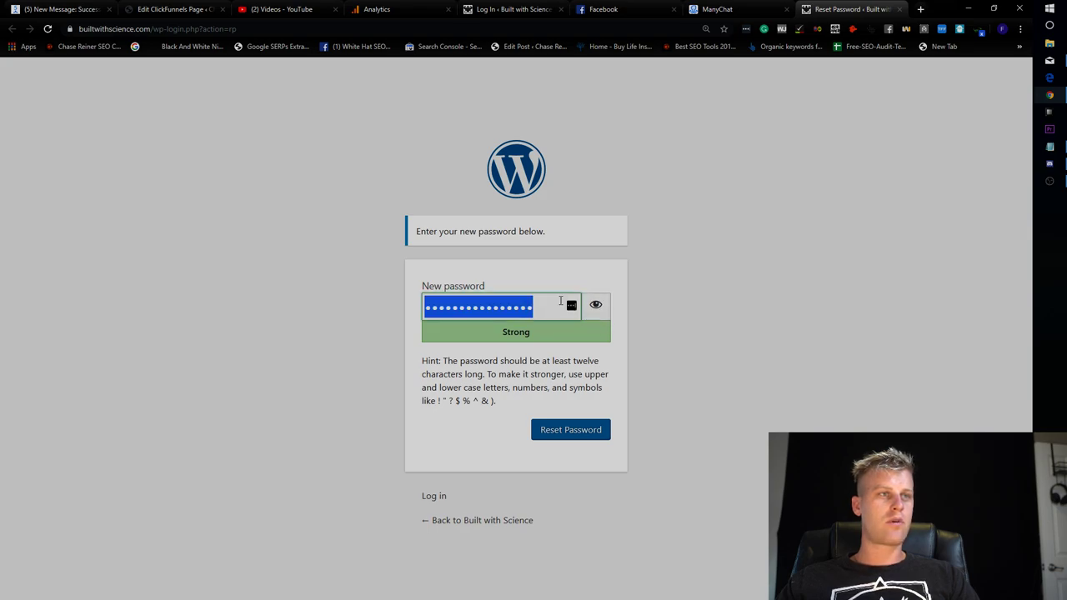
pyautogui.write('a••••••••••••')
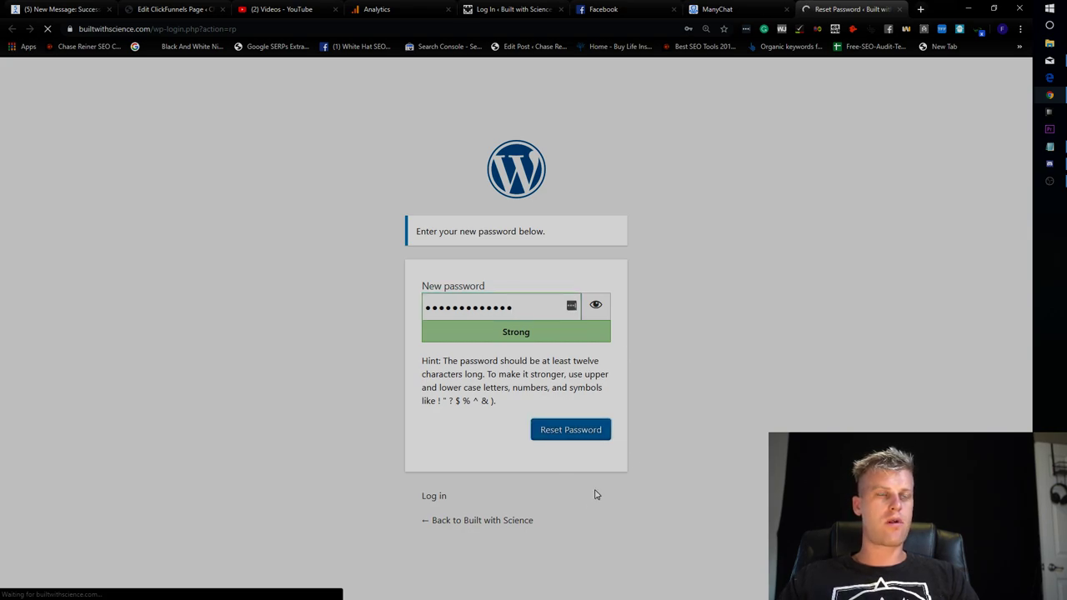
pyautogui.click(680, 127)
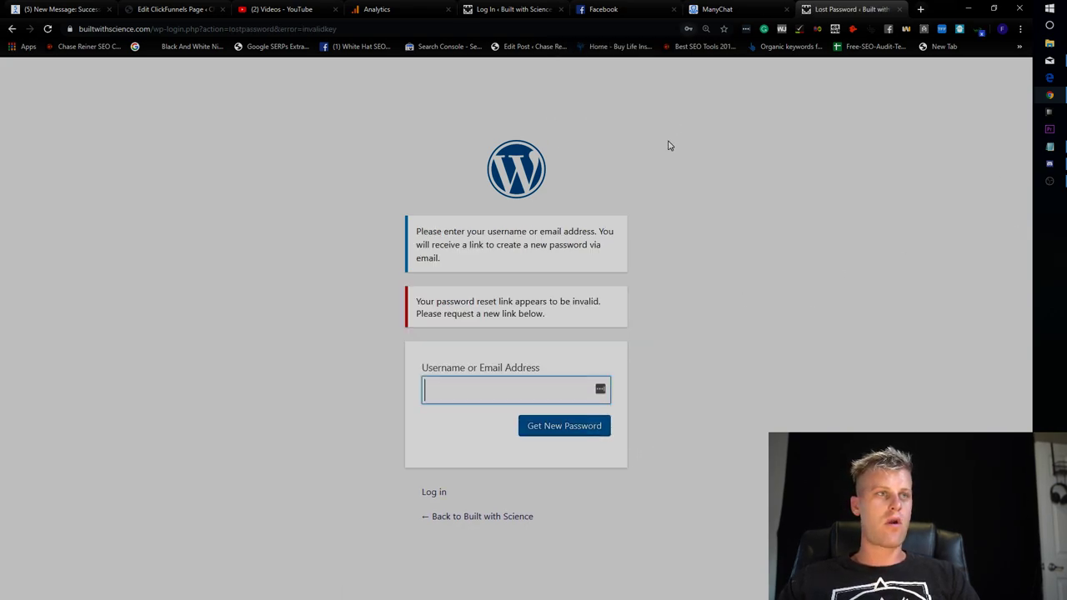
pyautogui.click(541, 399)
pyautogui.write('sup')
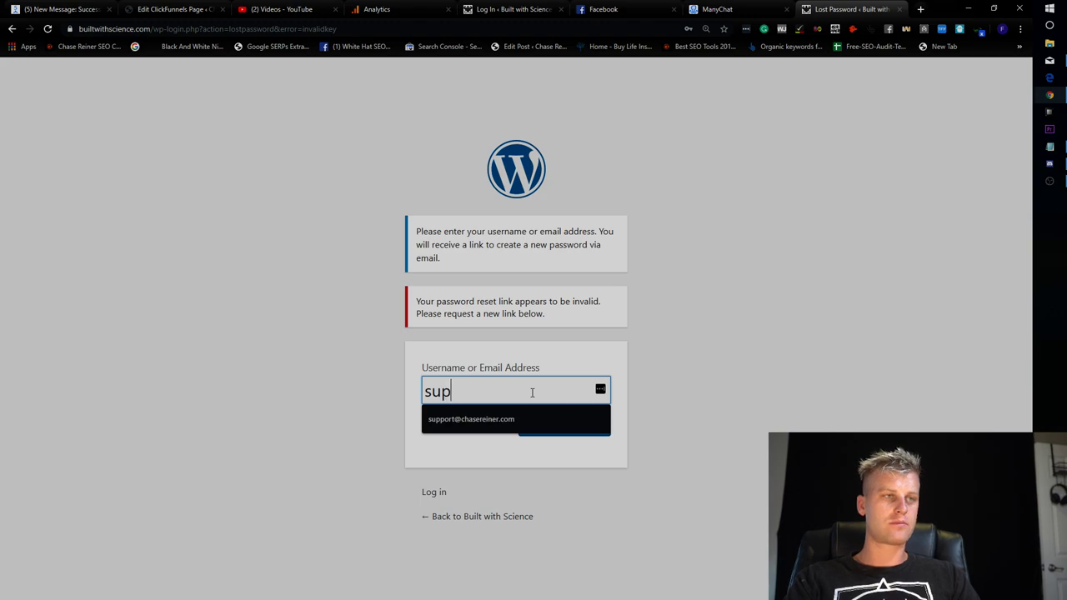
pyautogui.press('Down')
pyautogui.press('Return')
pyautogui.press('Return')
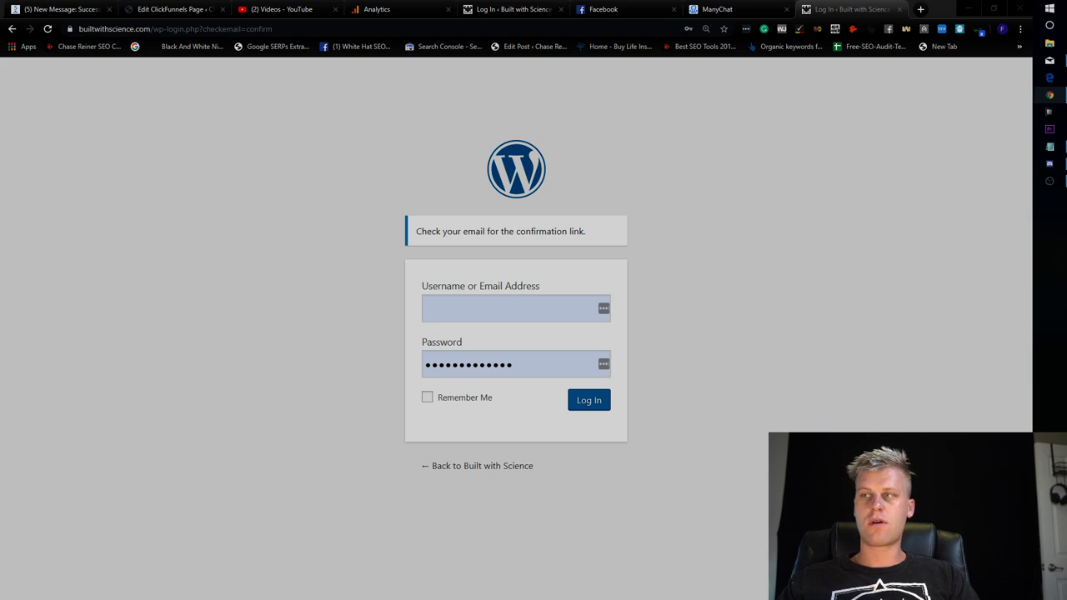
# Log in with the support account and password, skipping two-factor setup.
pyautogui.click(548, 305)
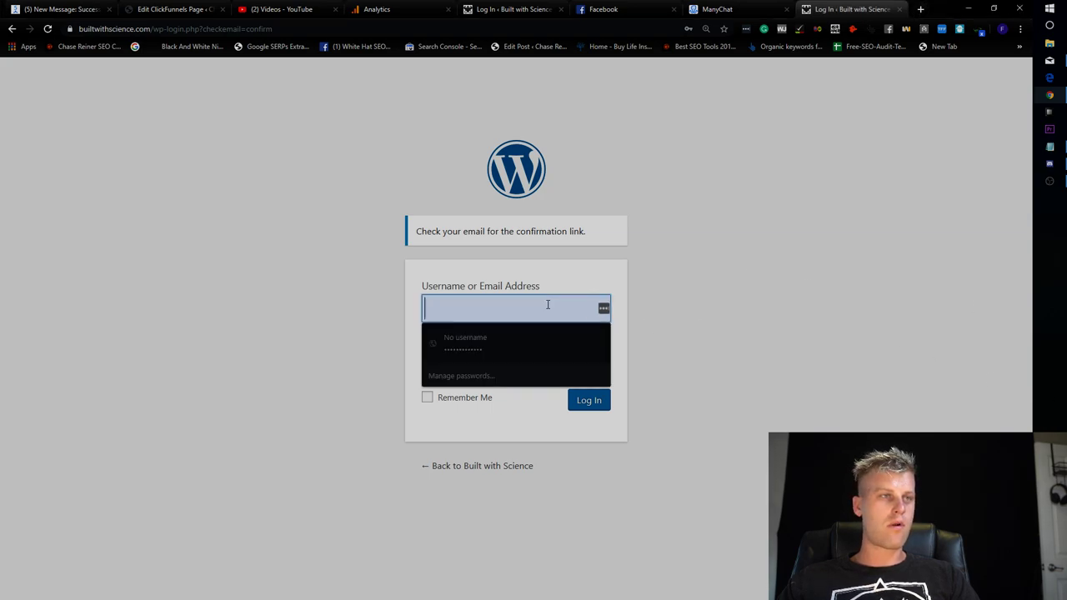
pyautogui.write('im')
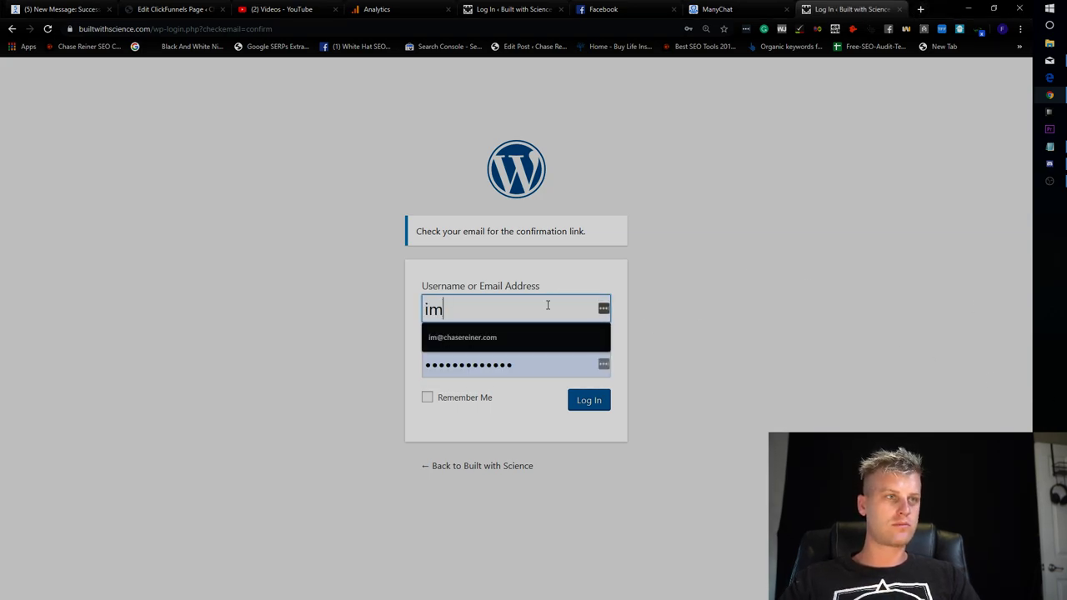
pyautogui.press('BackSpace')
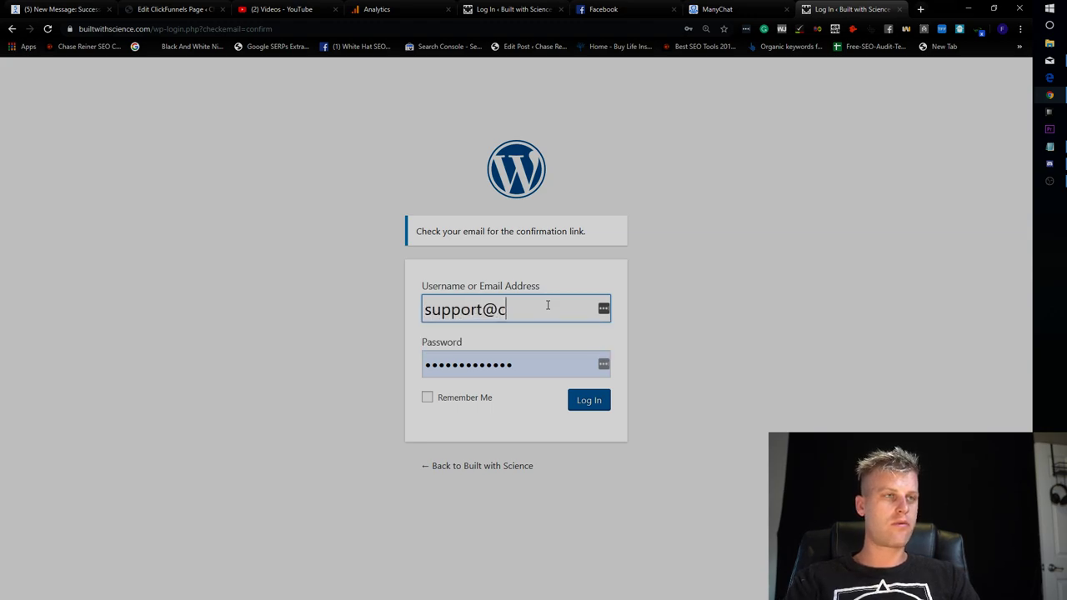
pyautogui.write('.com')
pyautogui.press('Tab')
pyautogui.write('••')
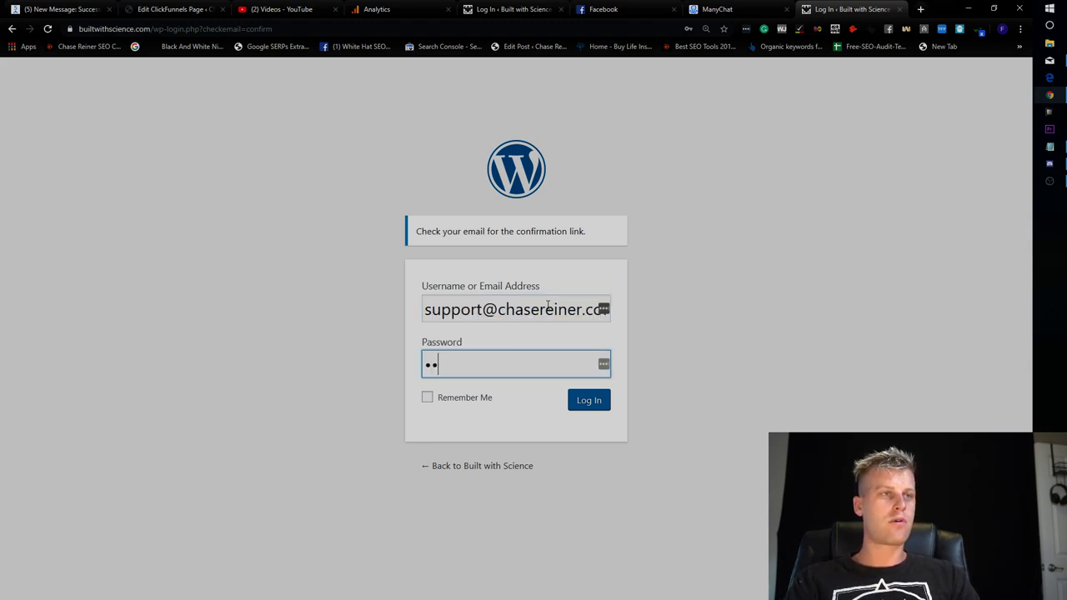
pyautogui.write('•••')
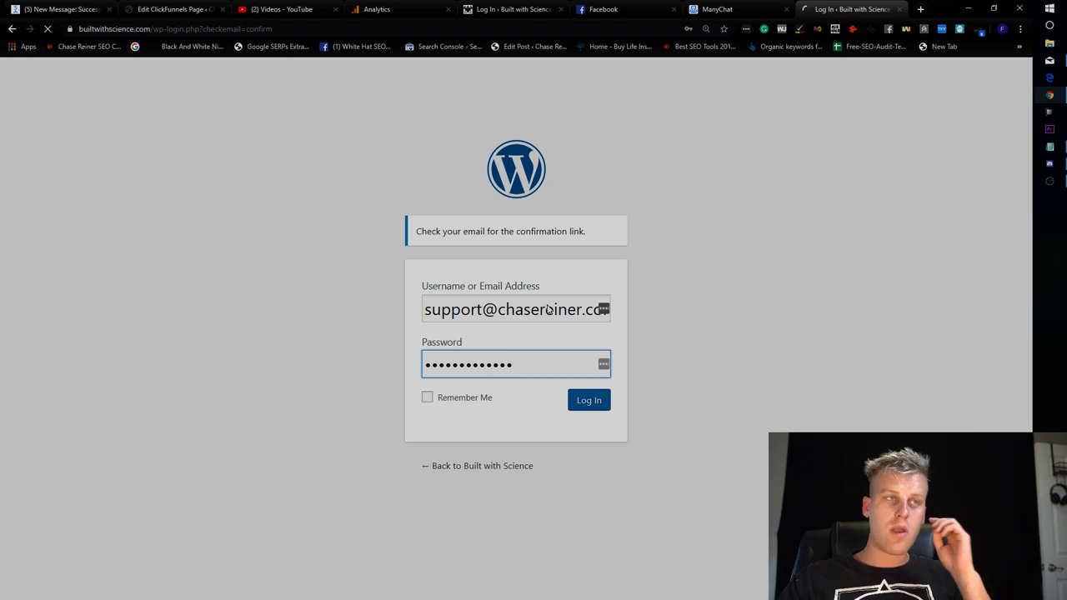
pyautogui.press('Return')
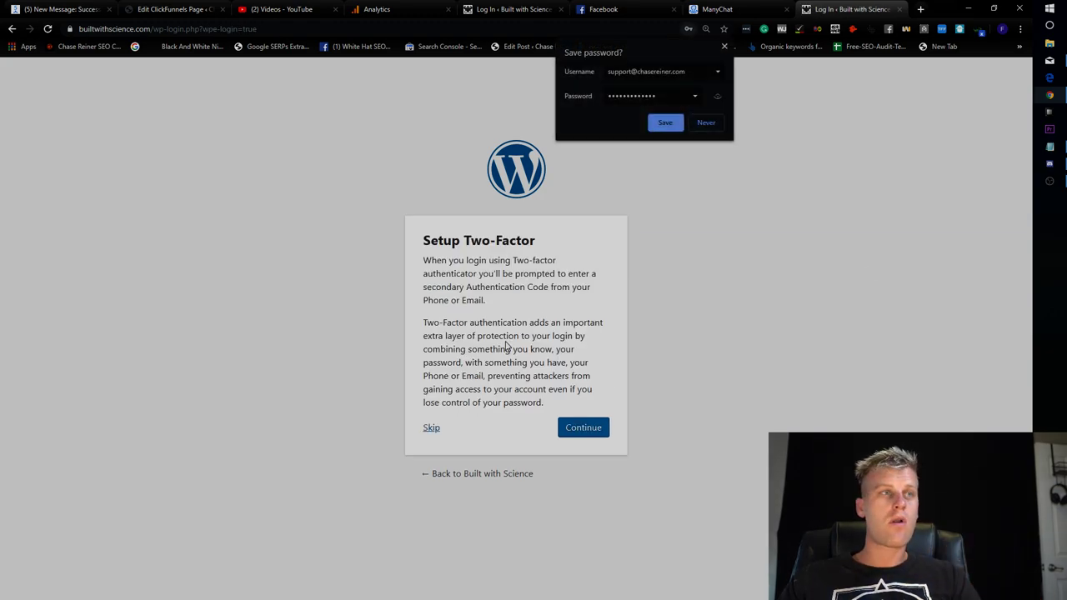
pyautogui.click(435, 429)
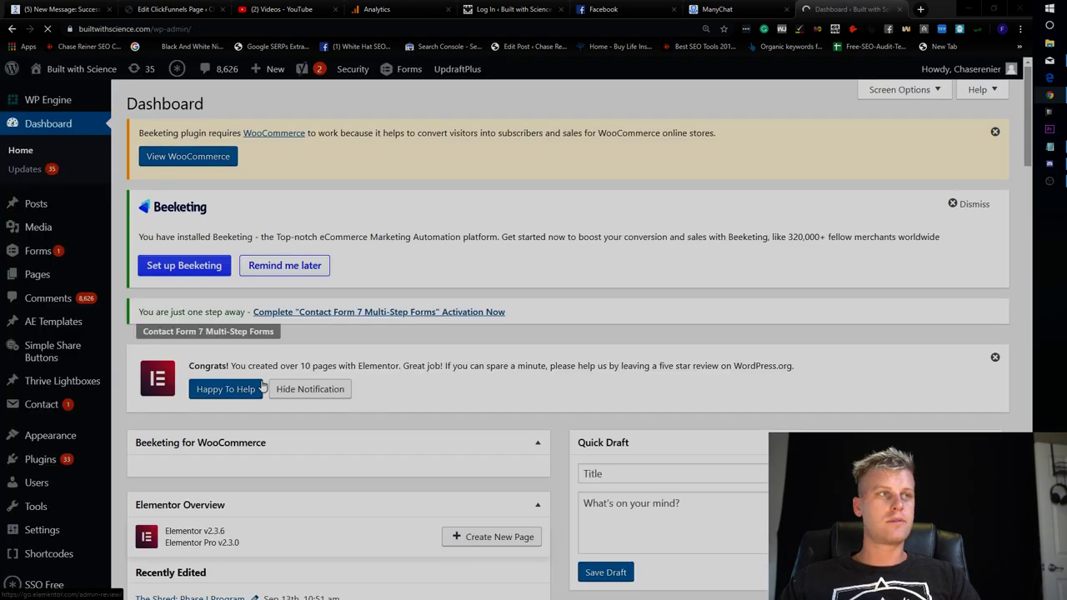
# From the Comments list, open the fat-loss diet post's editor and live page in new tabs.
pyautogui.click(48, 298)
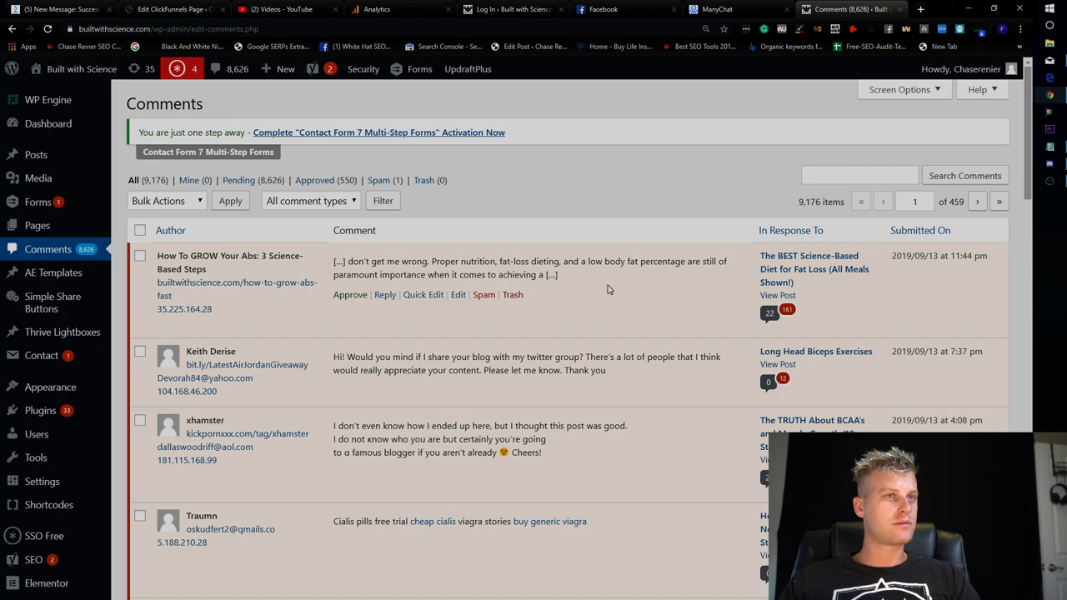
pyautogui.rightClick(802, 258)
pyautogui.click(838, 262)
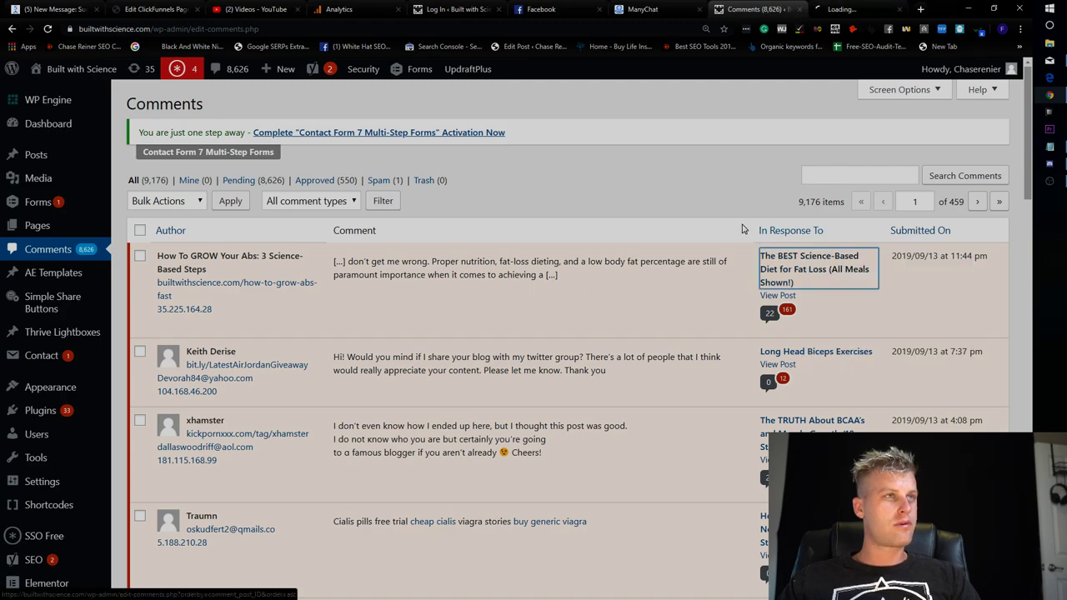
pyautogui.hotkey('ctrl', 'Tab')
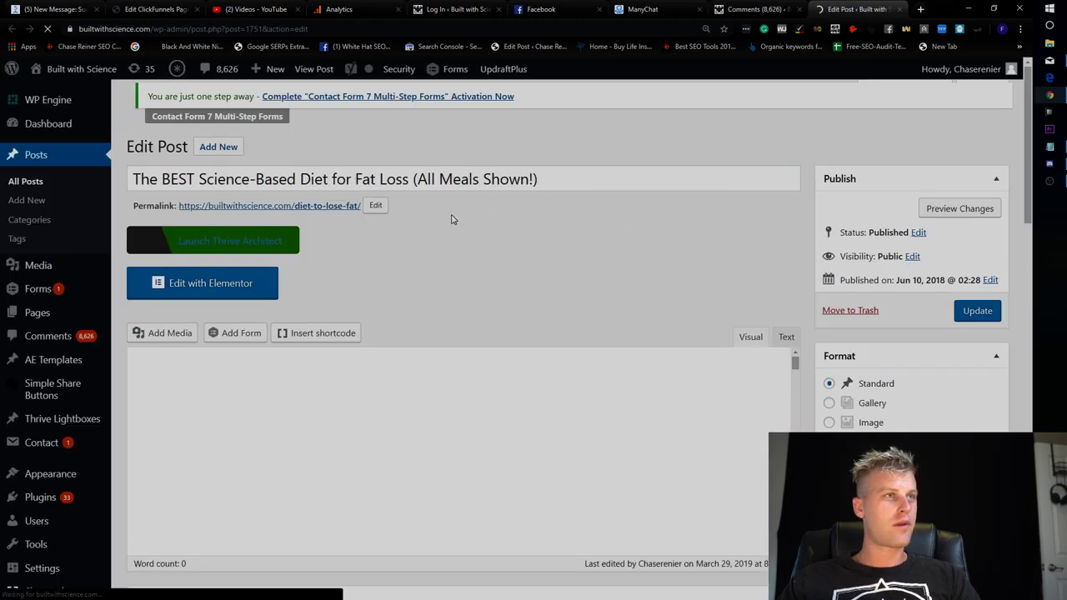
pyautogui.rightClick(313, 213)
pyautogui.click(337, 224)
pyautogui.click(822, 7)
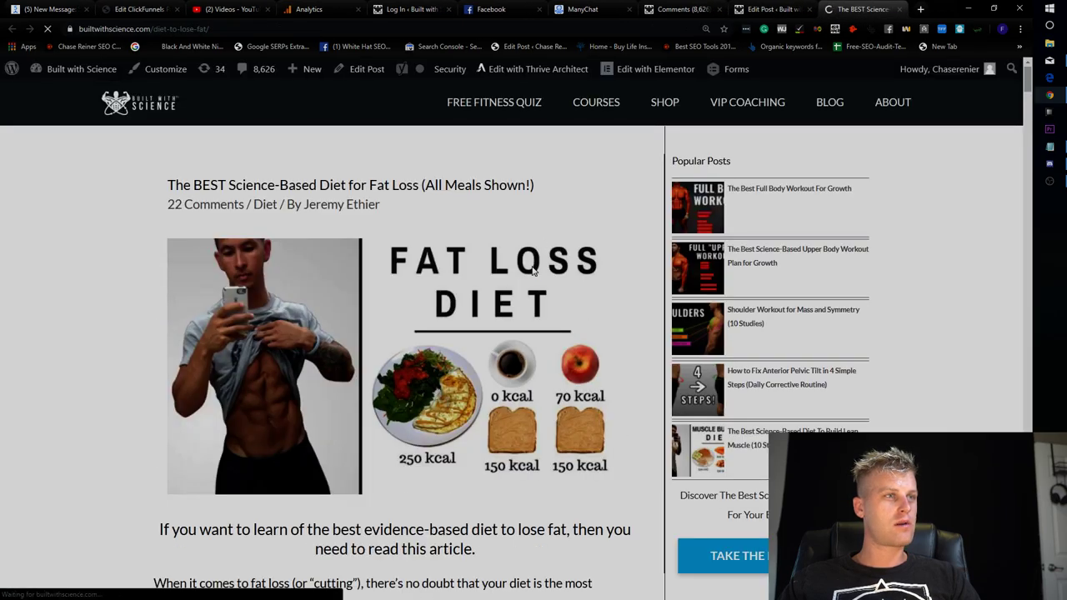
# Scroll through the live fat-loss diet post and its comments, closing the quiz popup.
pyautogui.scroll(-15, 538, 292)
pyautogui.moveTo(1031, 154); pyautogui.dragTo(1031, 288)
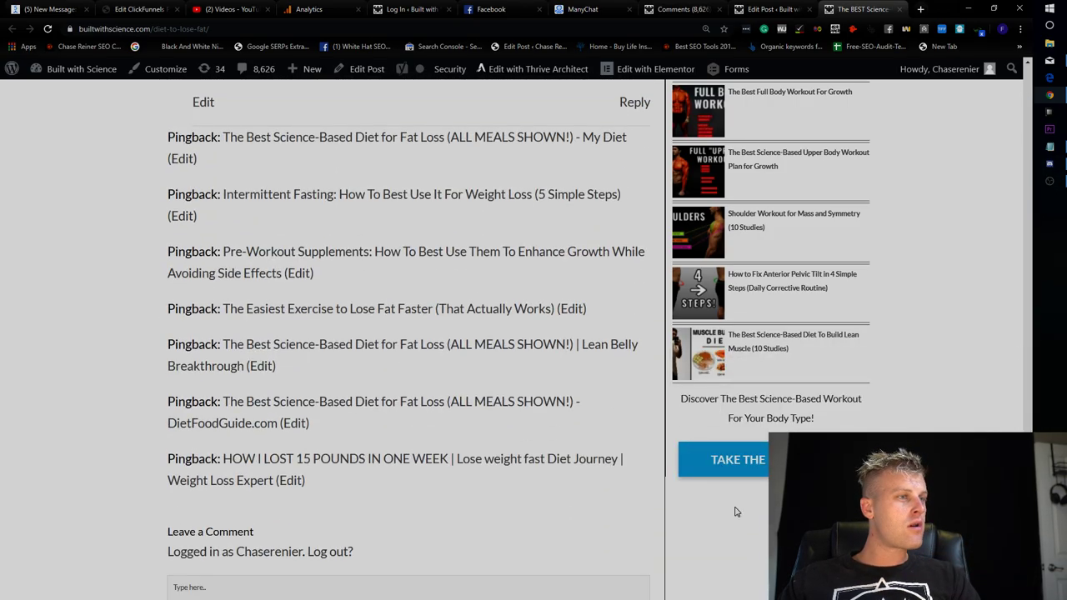
pyautogui.scroll(5, 697, 364)
pyautogui.click(774, 180)
pyautogui.scroll(8, 489, 362)
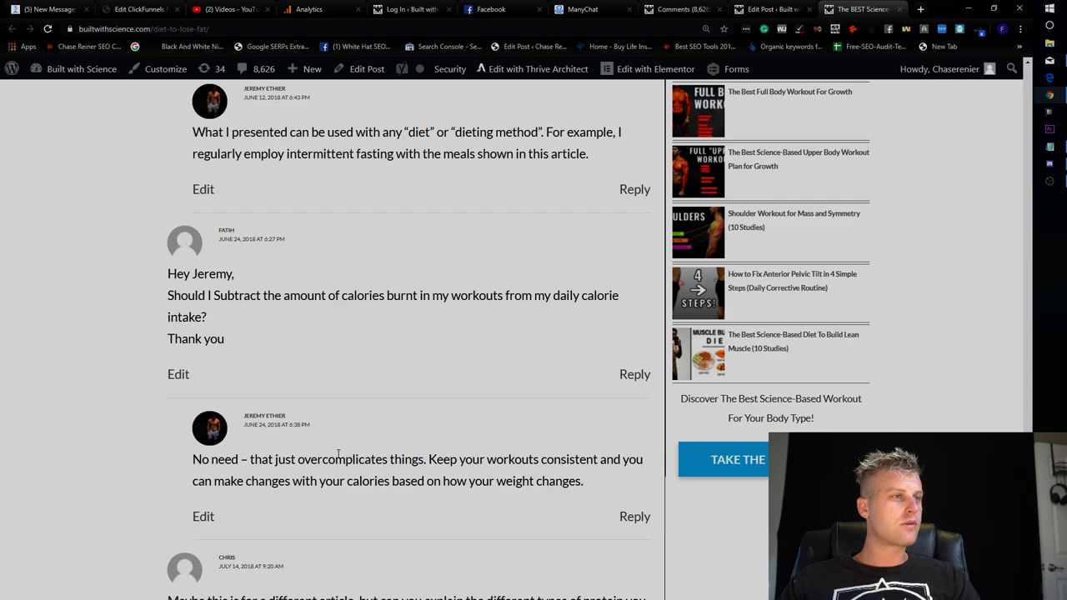
pyautogui.scroll(10, 504, 467)
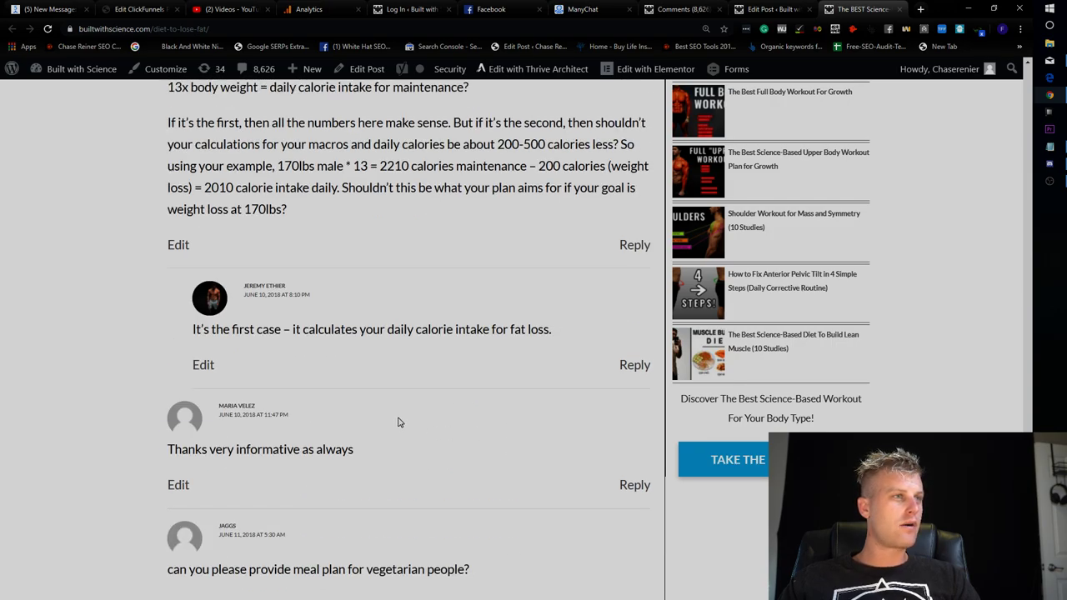
pyautogui.scroll(15, 398, 423)
pyautogui.scroll(-1, 454, 450)
pyautogui.scroll(6, 463, 416)
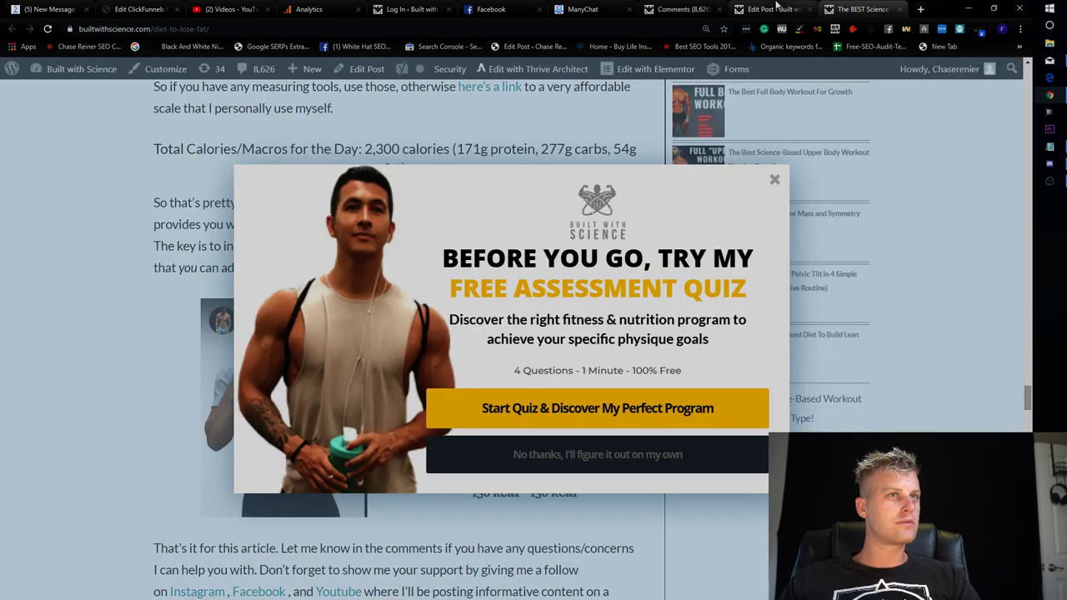
# Glance at the post editor, return to the article, and go to the site homepage via the logo.
pyautogui.click(776, 8)
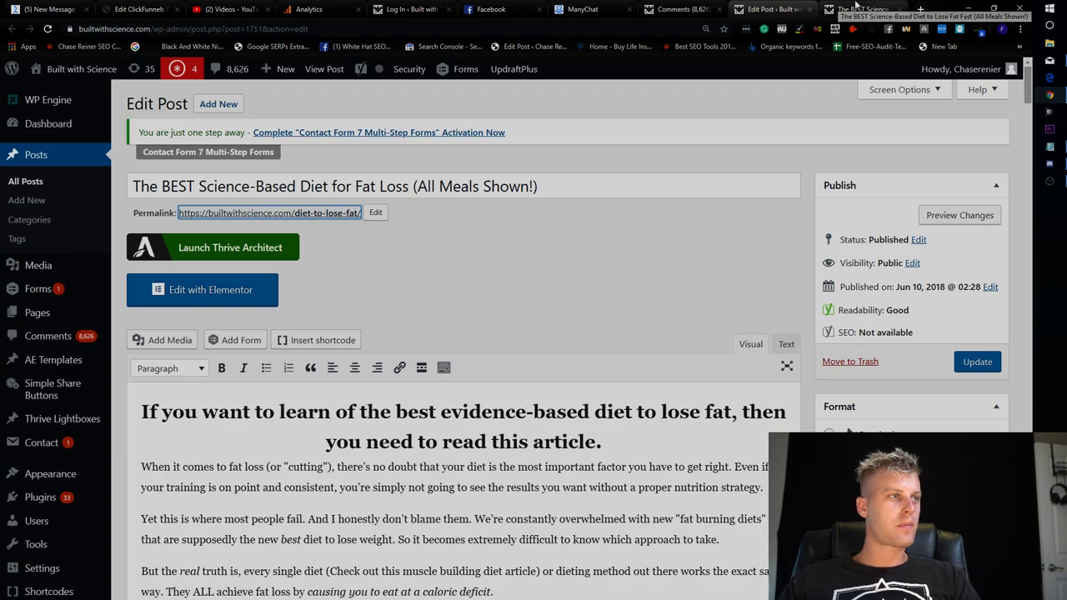
pyautogui.click(858, 9)
pyautogui.click(774, 180)
pyautogui.scroll(10, 834, 322)
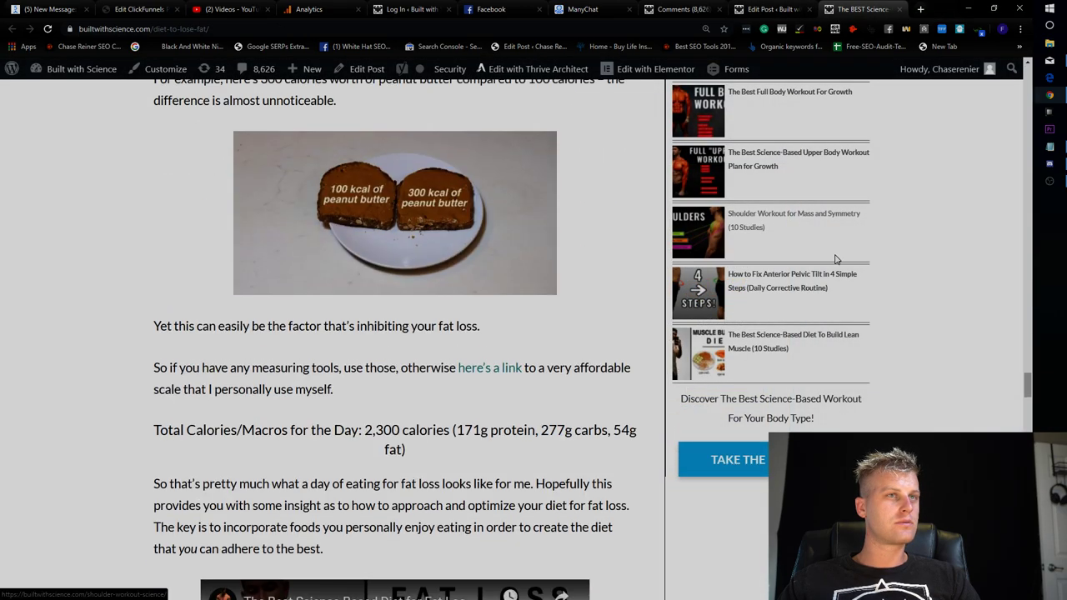
pyautogui.moveTo(1025, 341); pyautogui.dragTo(1016, 56)
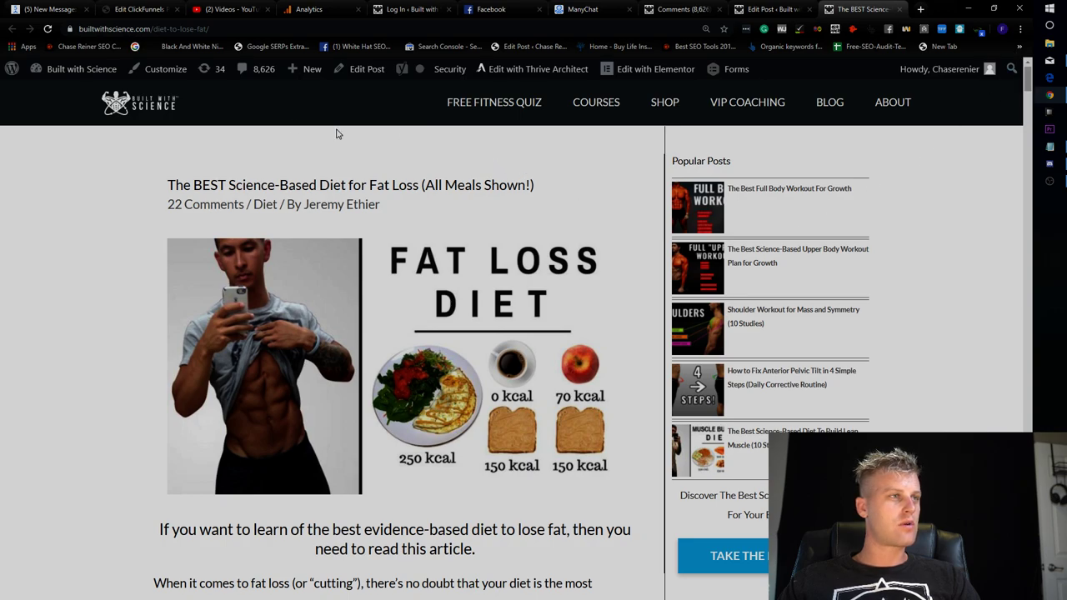
pyautogui.click(152, 107)
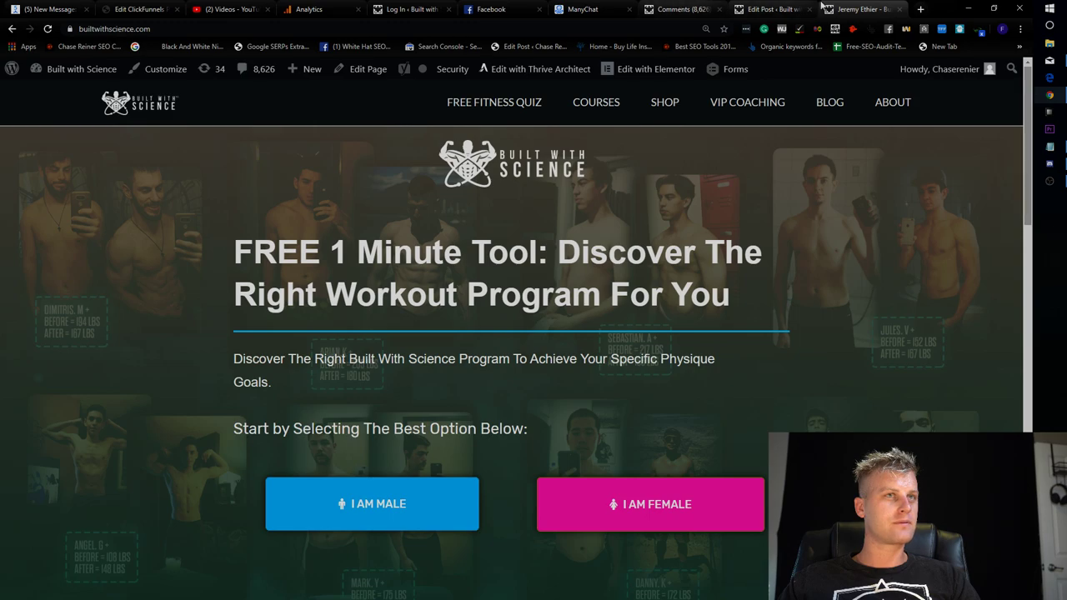
# Search 'built' in the Analytics account picker, finding no Built with Science property.
pyautogui.moveTo(309, 9); pyautogui.dragTo(671, 9)
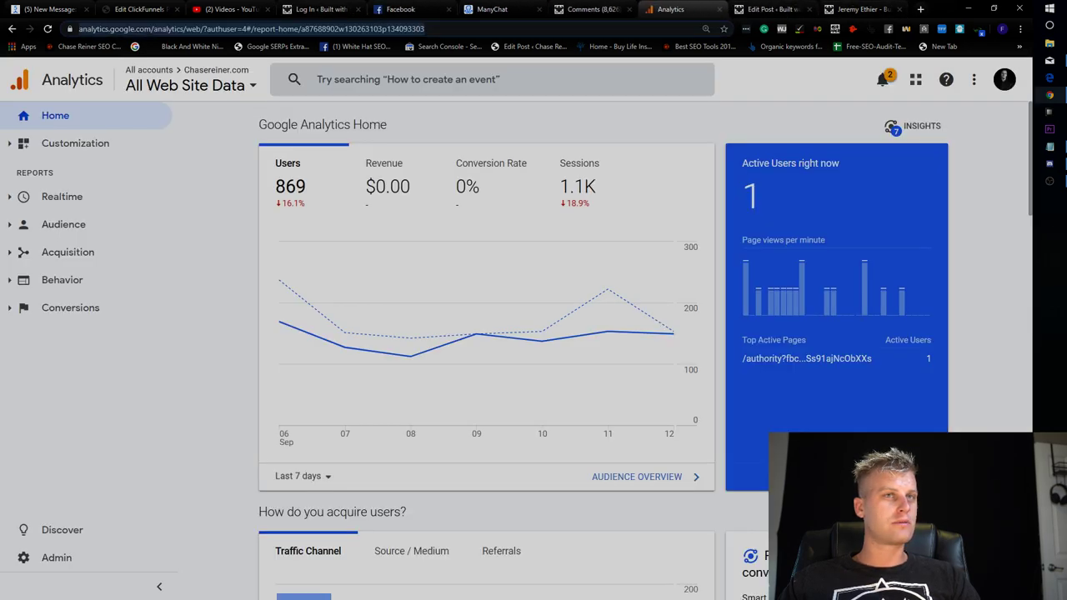
pyautogui.click(225, 92)
pyautogui.click(370, 79)
pyautogui.write('b')
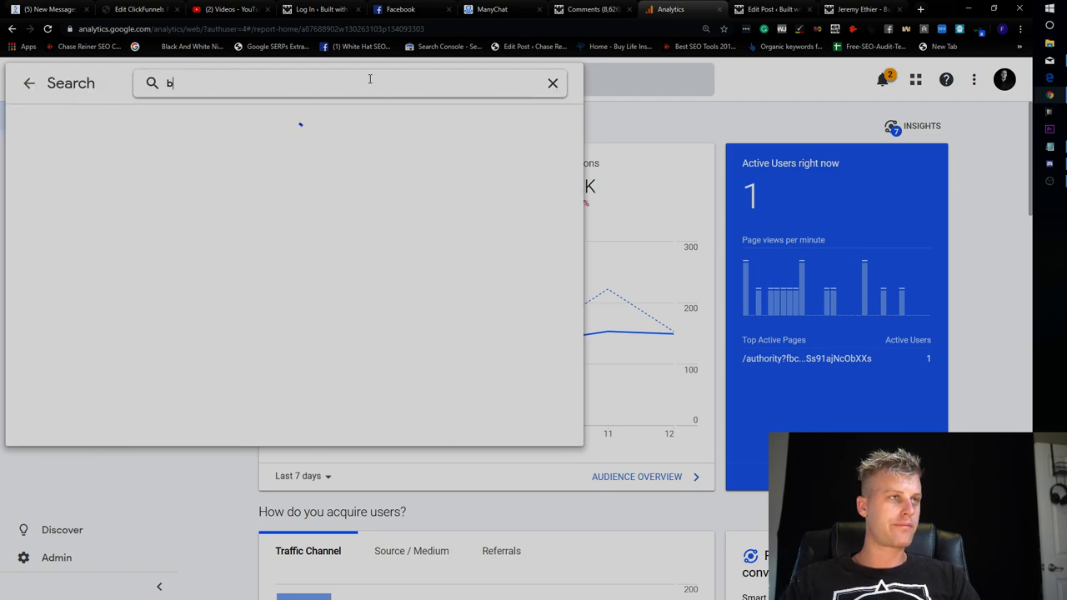
pyautogui.write('uilt')
pyautogui.hotkey('ctrl', 'a')
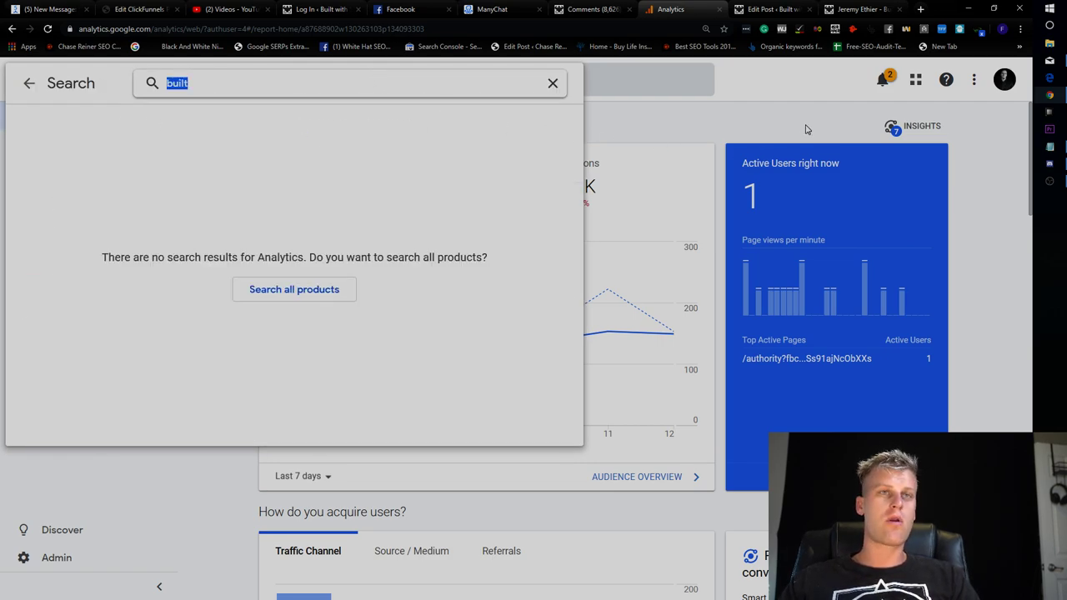
pyautogui.press('Escape')
pyautogui.click(1005, 79)
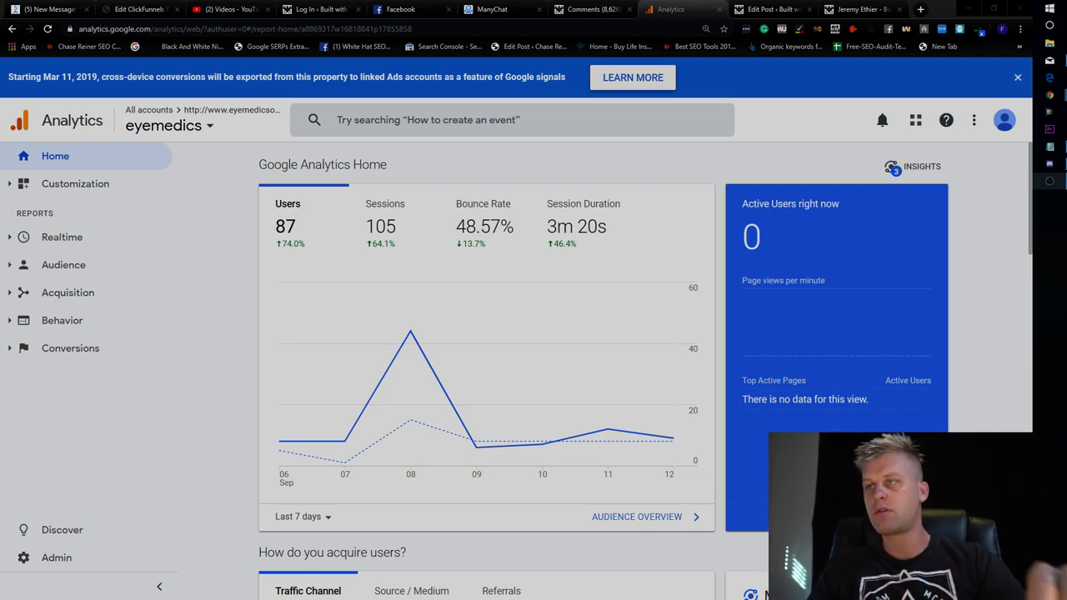
pyautogui.click(241, 255)
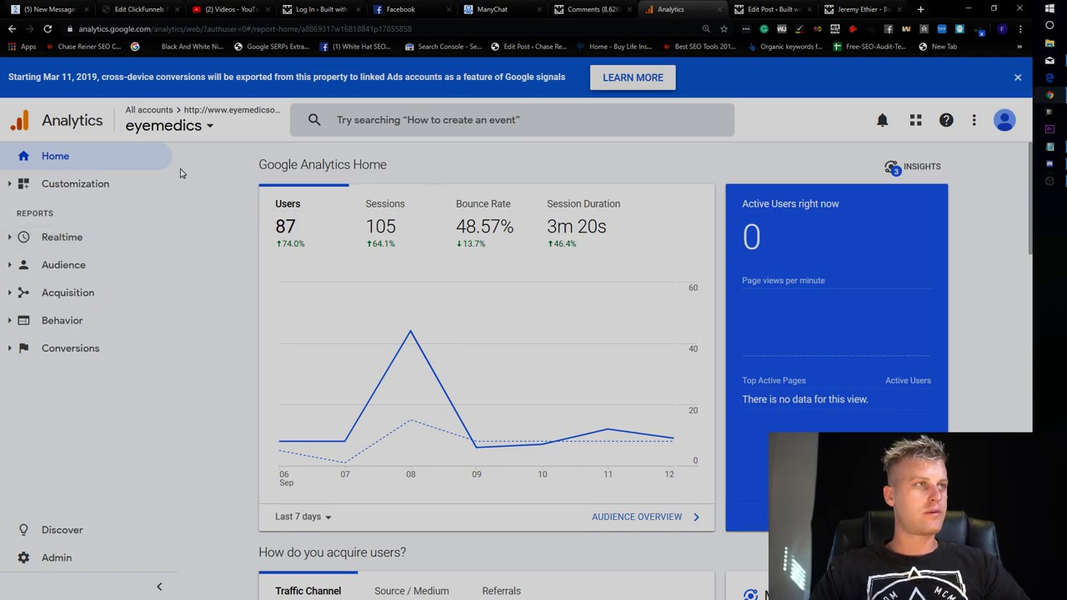
pyautogui.click(256, 139)
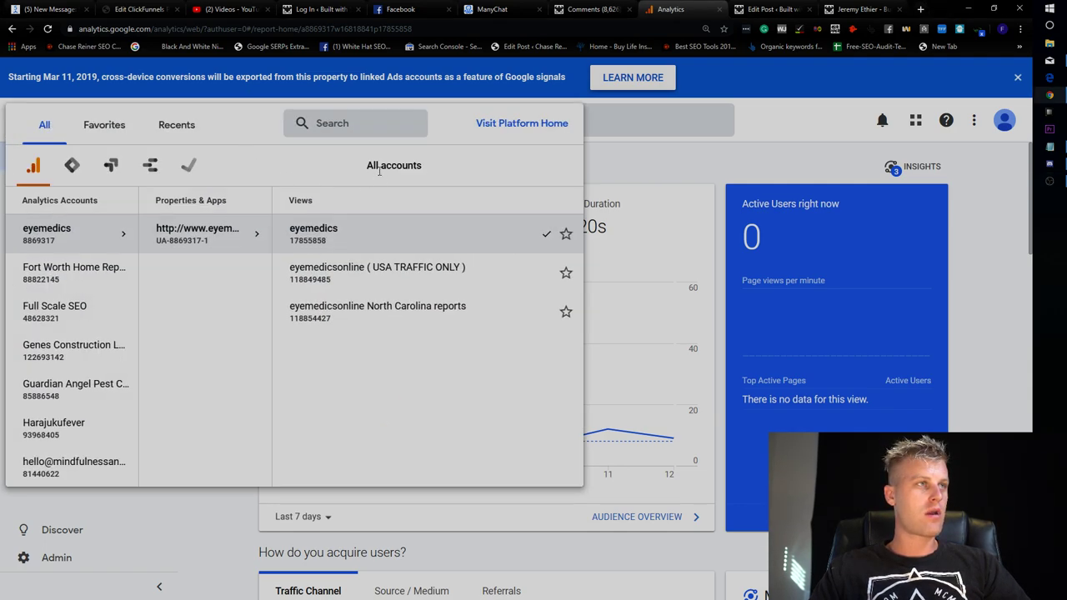
pyautogui.click(358, 127)
pyautogui.write('built')
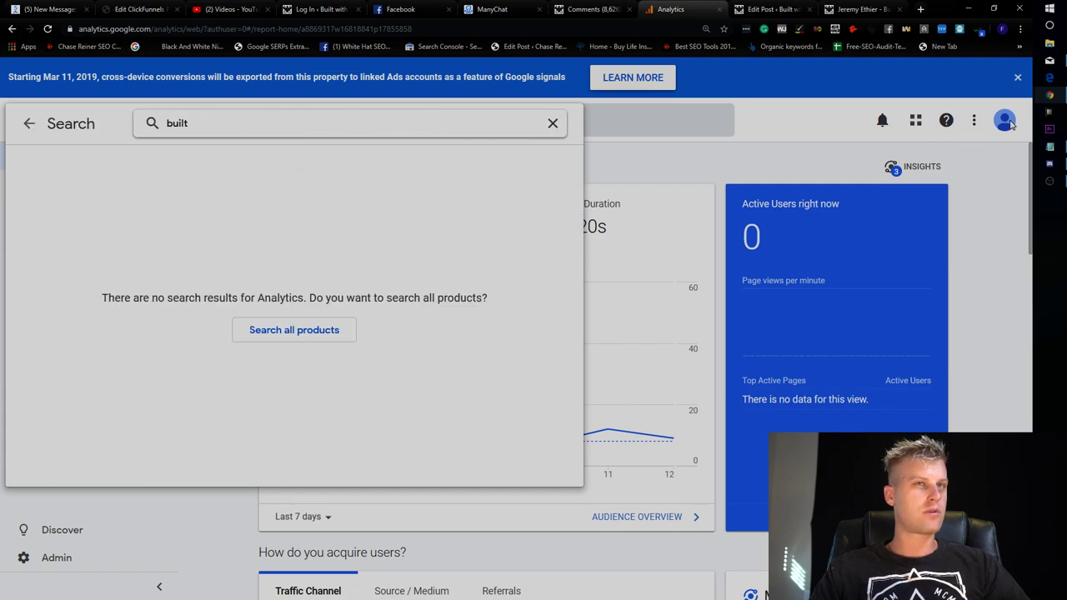
pyautogui.click(1025, 144)
# Switch Analytics to the Google account that owns Built with Science and close the old tab.
pyautogui.click(1005, 121)
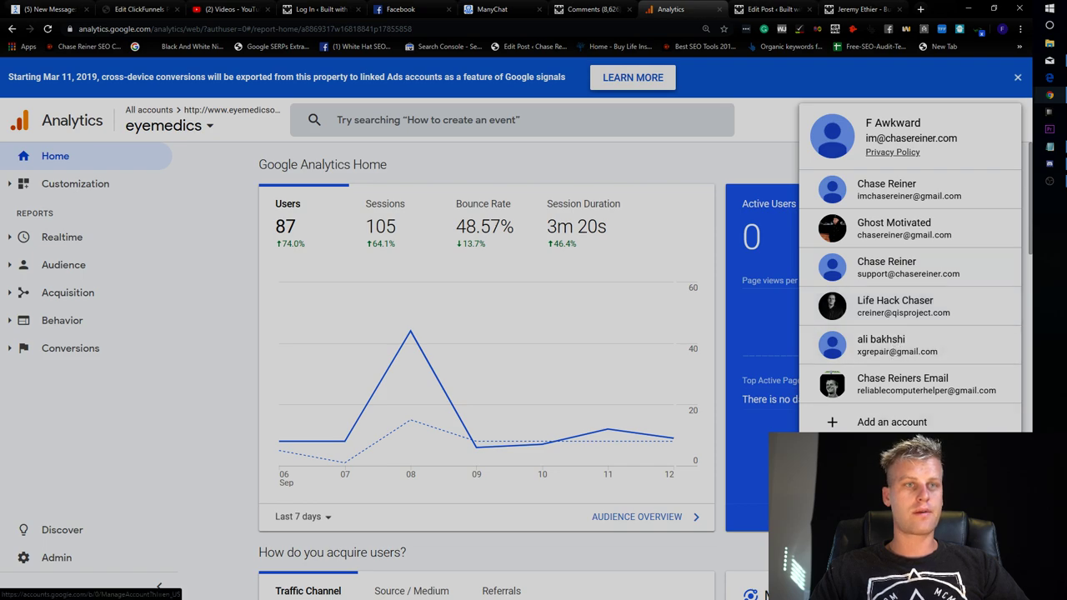
pyautogui.click(894, 419)
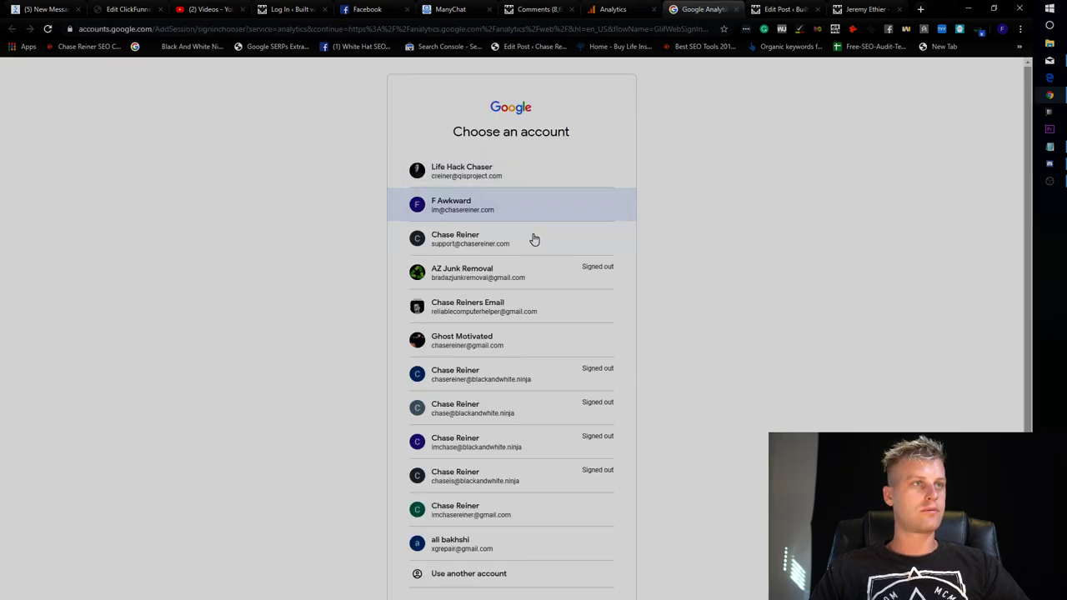
pyautogui.click(527, 259)
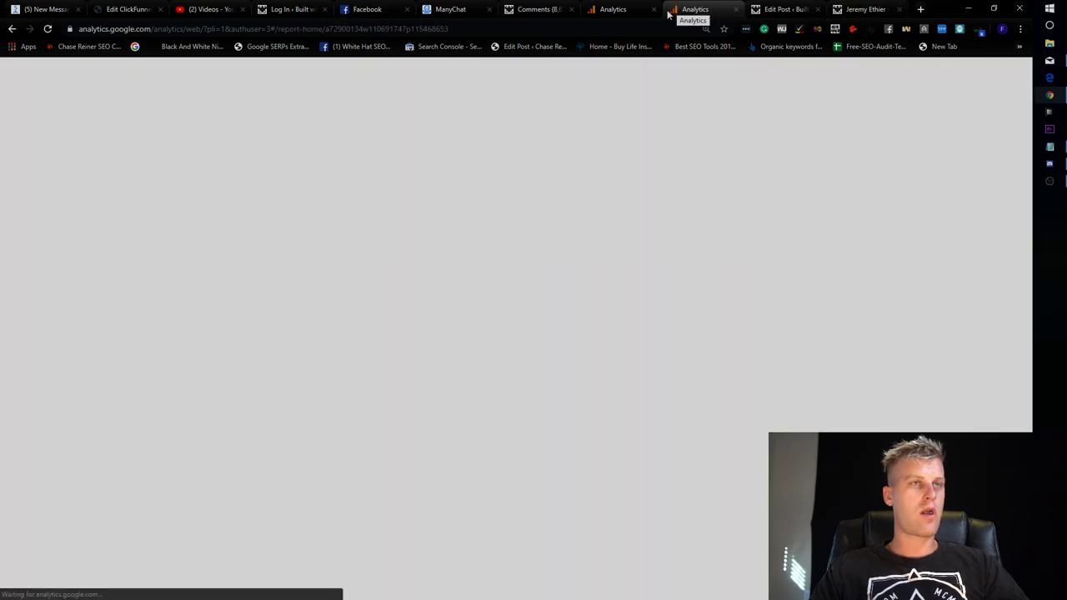
pyautogui.click(654, 9)
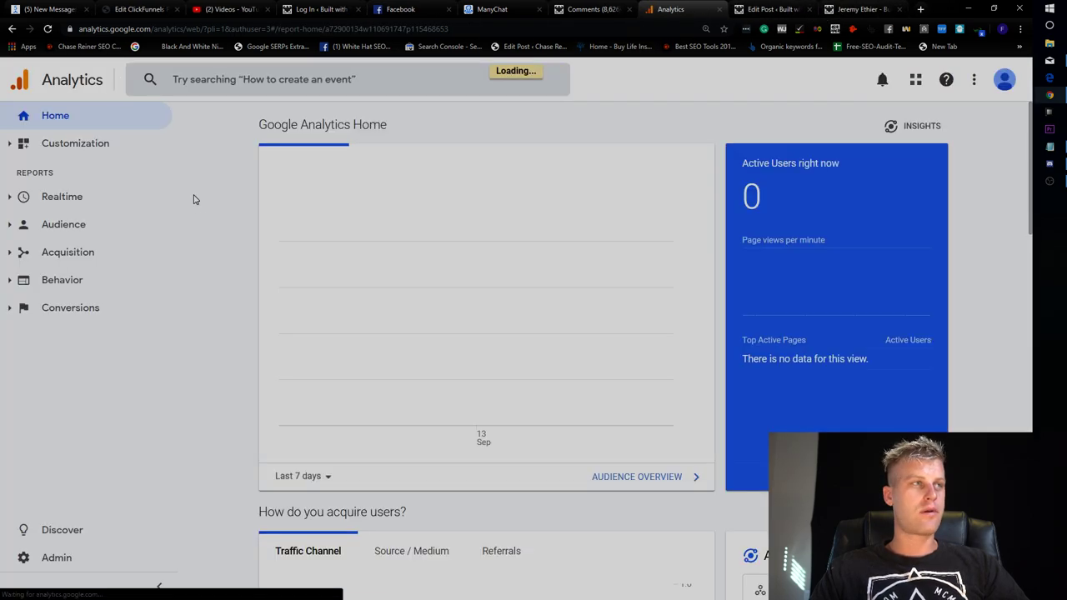
# Search 'built' and open Built with Science's All Web Site Data view.
pyautogui.click(213, 87)
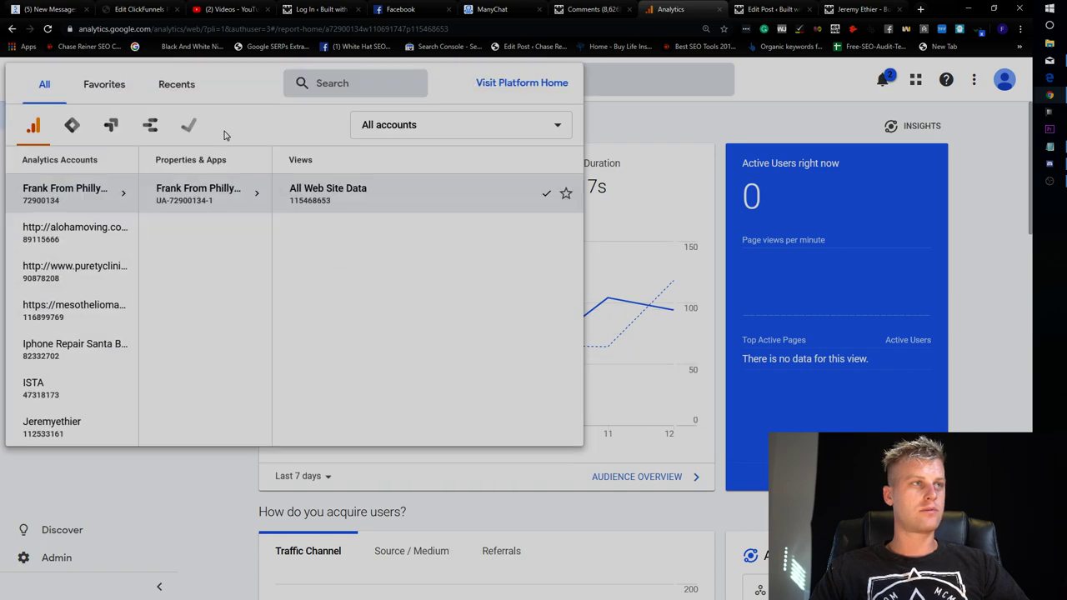
pyautogui.click(353, 84)
pyautogui.write('built')
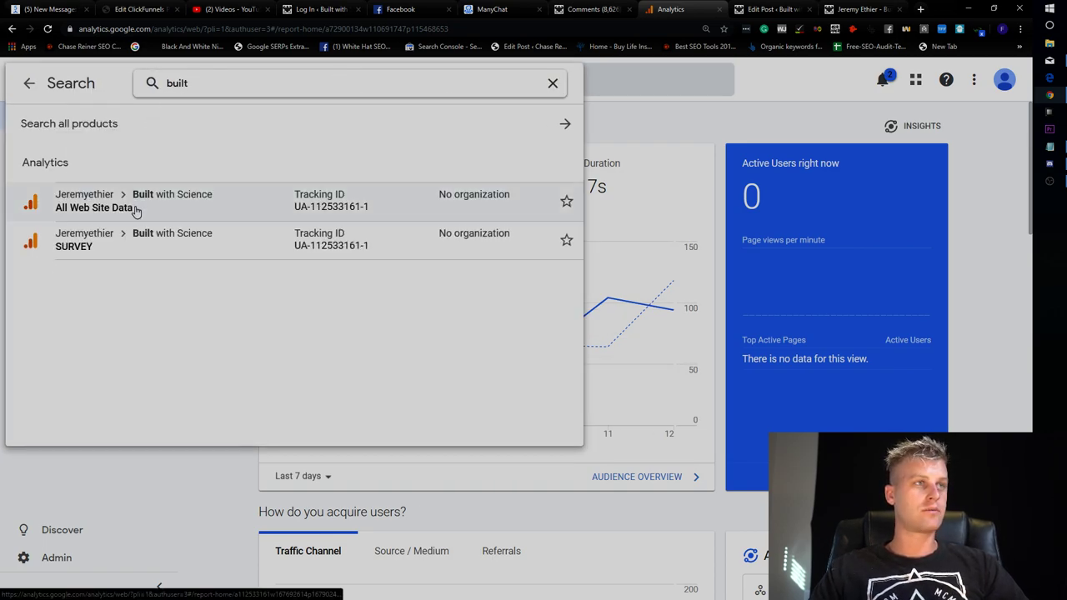
pyautogui.click(136, 210)
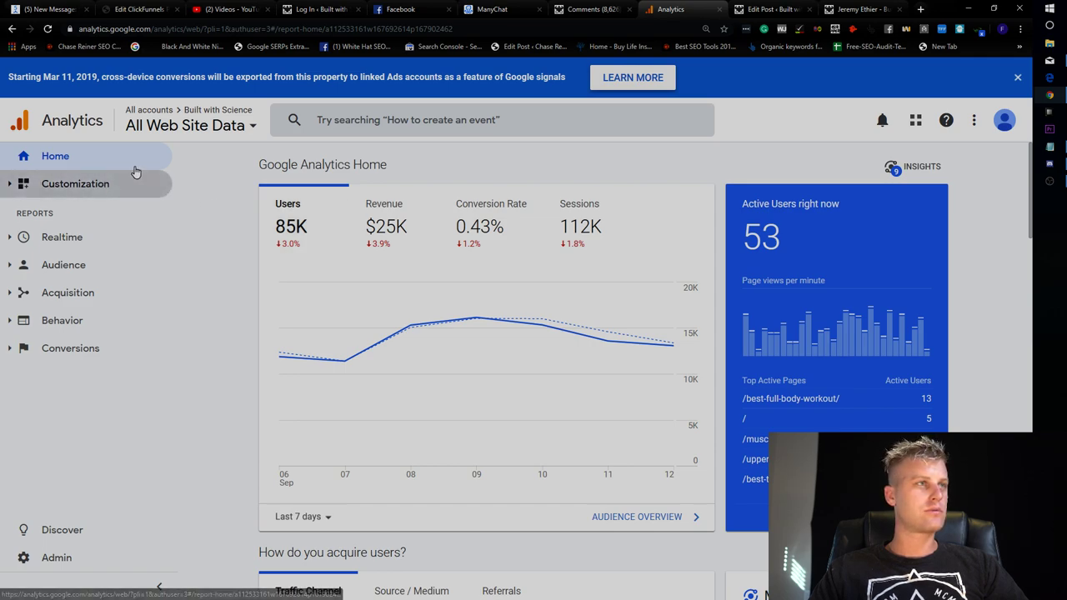
# Open the Behavior > Site Content > All Pages report.
pyautogui.click(79, 293)
pyautogui.click(78, 320)
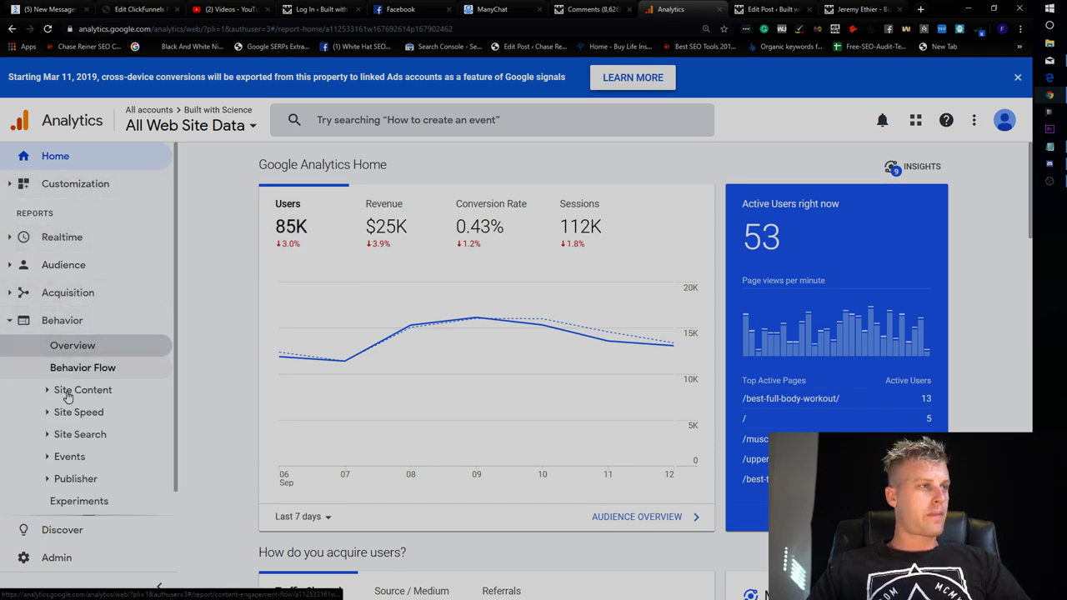
pyautogui.click(73, 390)
pyautogui.click(83, 412)
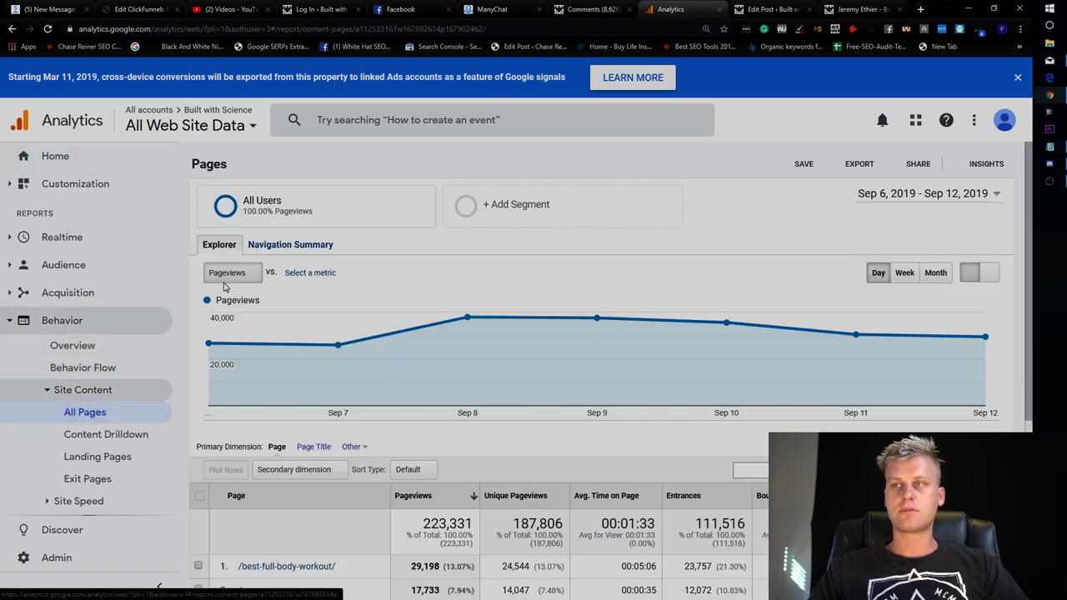
pyautogui.scroll(-3, 490, 243)
pyautogui.scroll(3, 489, 244)
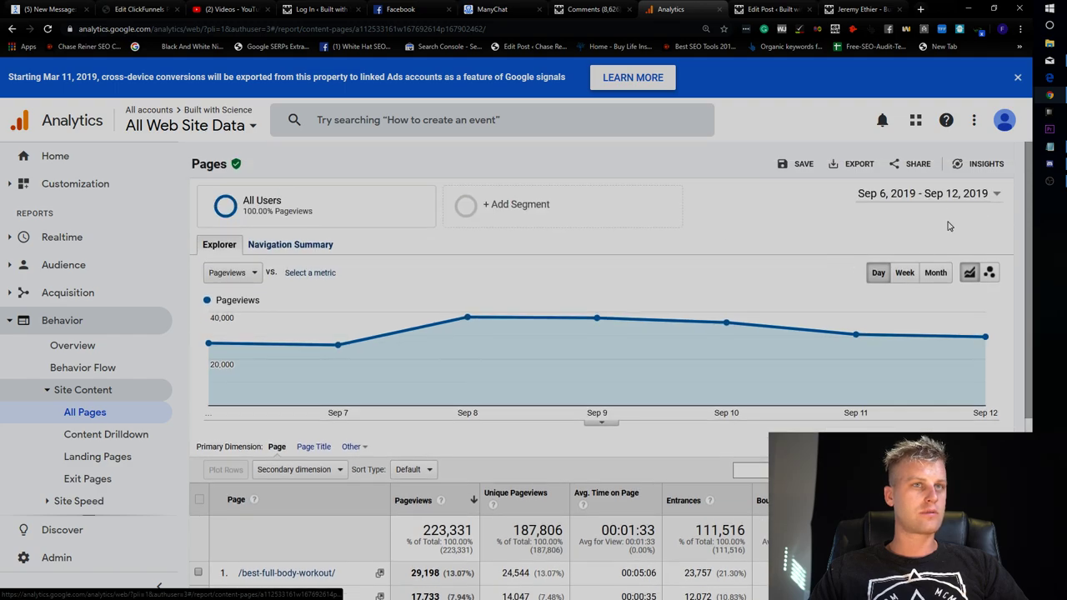
# Set the All Pages date range to Jul 1–Sep 12, 2019 and review the top pages.
pyautogui.click(926, 194)
pyautogui.click(576, 235)
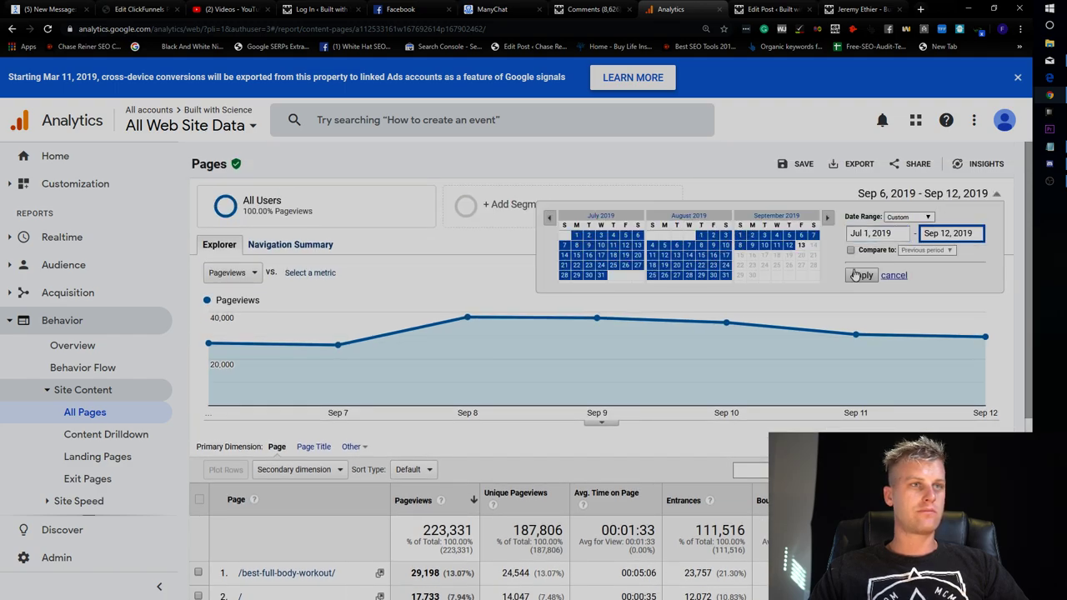
pyautogui.click(861, 275)
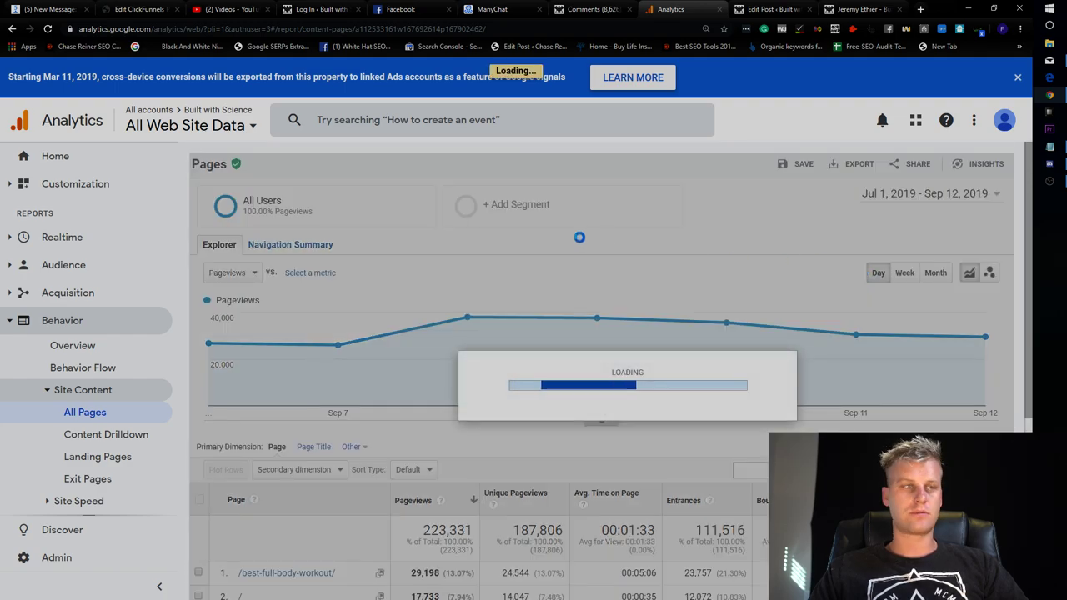
pyautogui.scroll(-3, 583, 238)
pyautogui.scroll(-1, 565, 297)
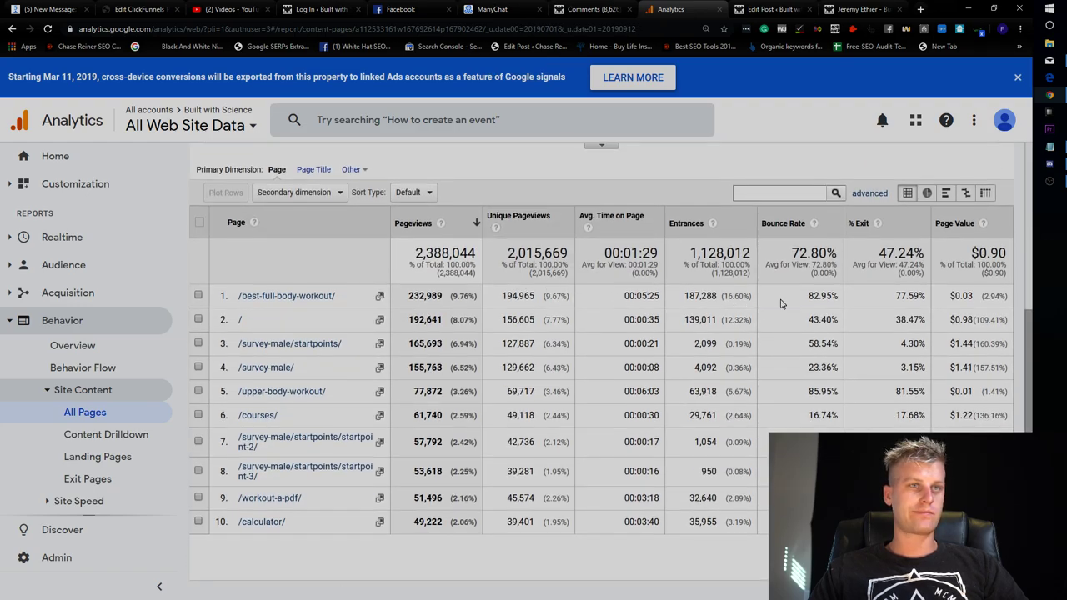
pyautogui.scroll(1, 798, 305)
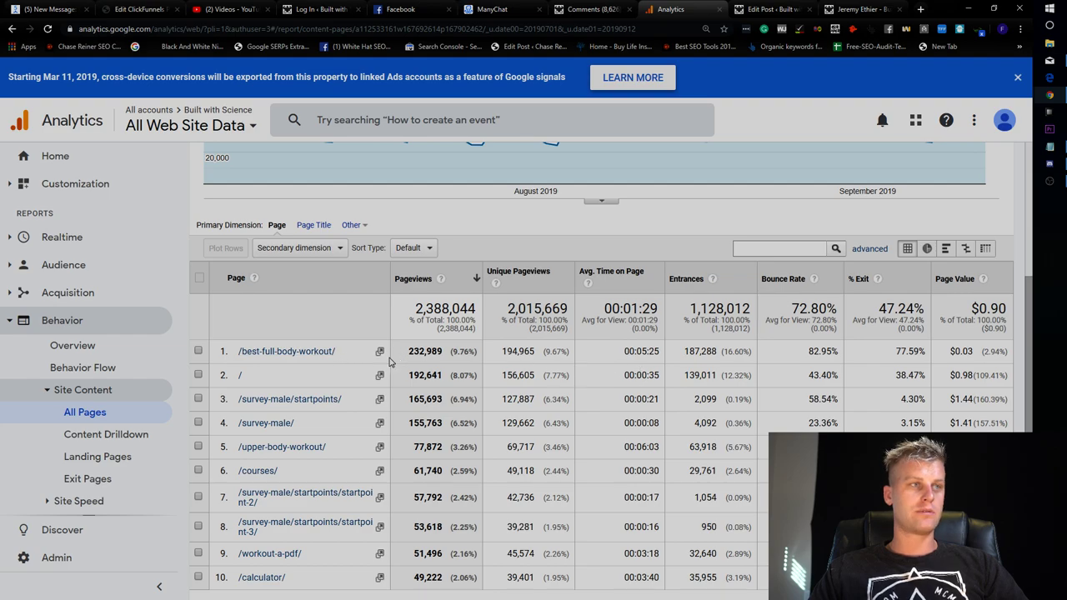
# Copy the link of the top page, /best-full-body-workout/.
pyautogui.click(379, 351)
pyautogui.click(1031, 9)
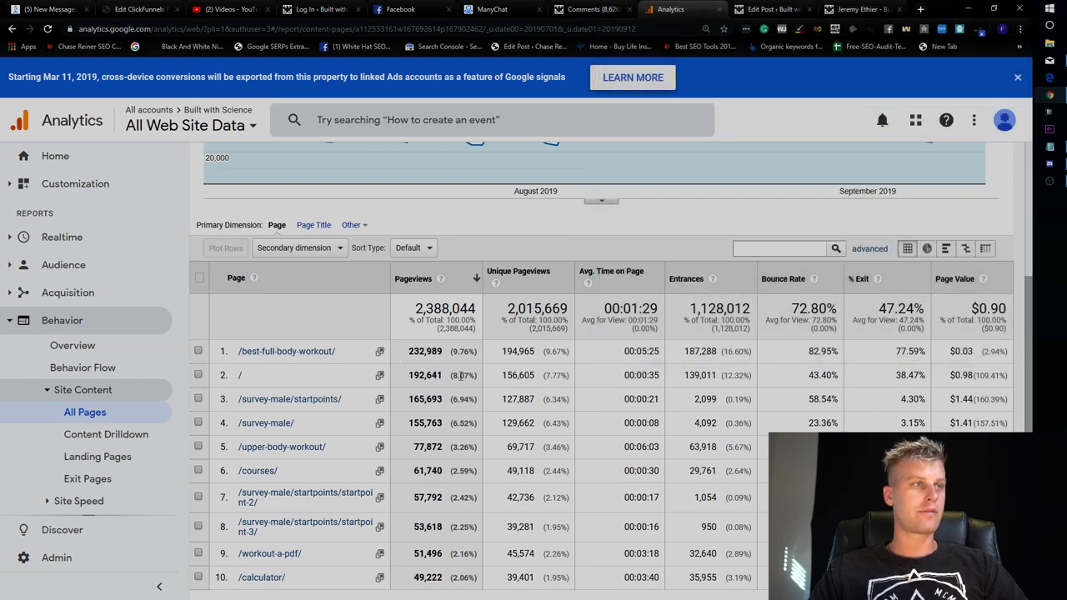
pyautogui.rightClick(322, 354)
pyautogui.press('Escape')
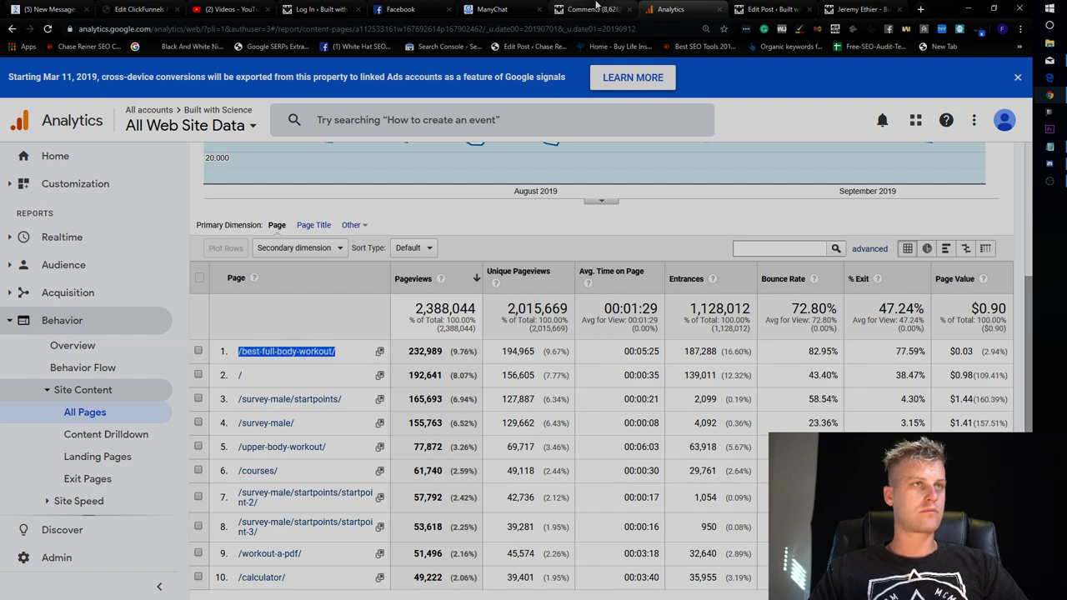
pyautogui.click(765, 12)
# Replace the editor tab with the full-body-workout article loaded from the copied address.
pyautogui.click(809, 10)
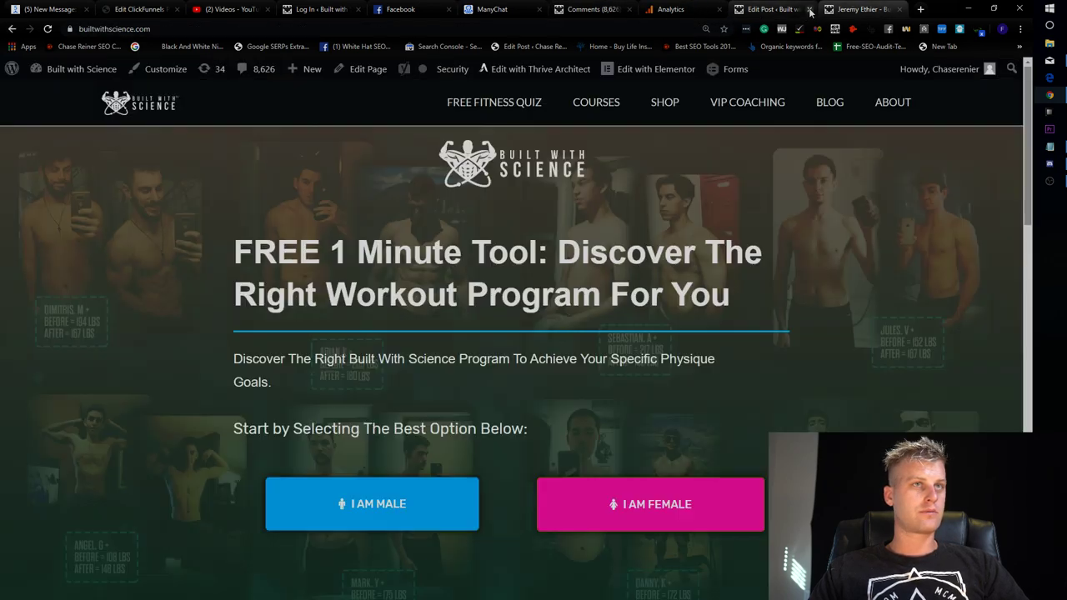
pyautogui.click(198, 29)
pyautogui.write('https://builtwithscience.com/best-full-body-workout/')
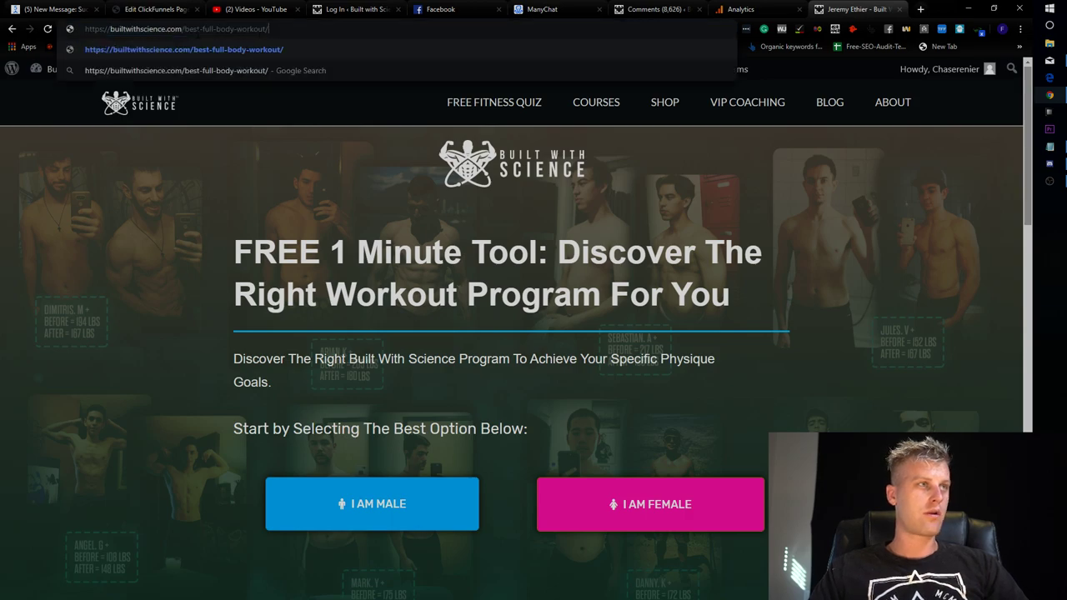
pyautogui.press('Return')
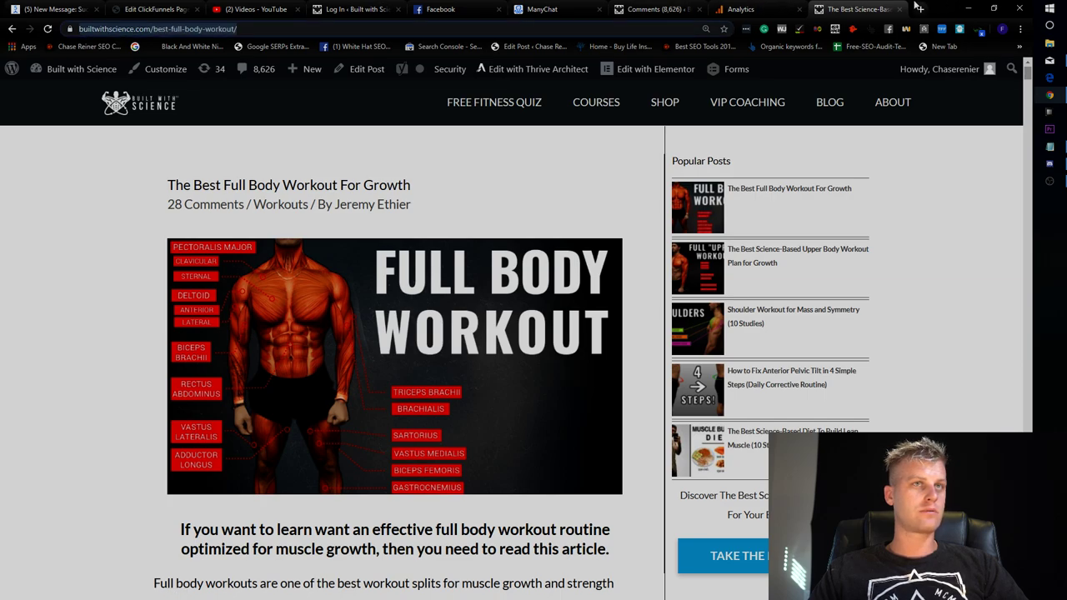
# Open gtmetrix.com in a new tab and paste the article URL into the test field.
pyautogui.click(918, 8)
pyautogui.write('gt')
pyautogui.press('Return')
pyautogui.write('https://builtwithscience.com/best-full-body-workout/')
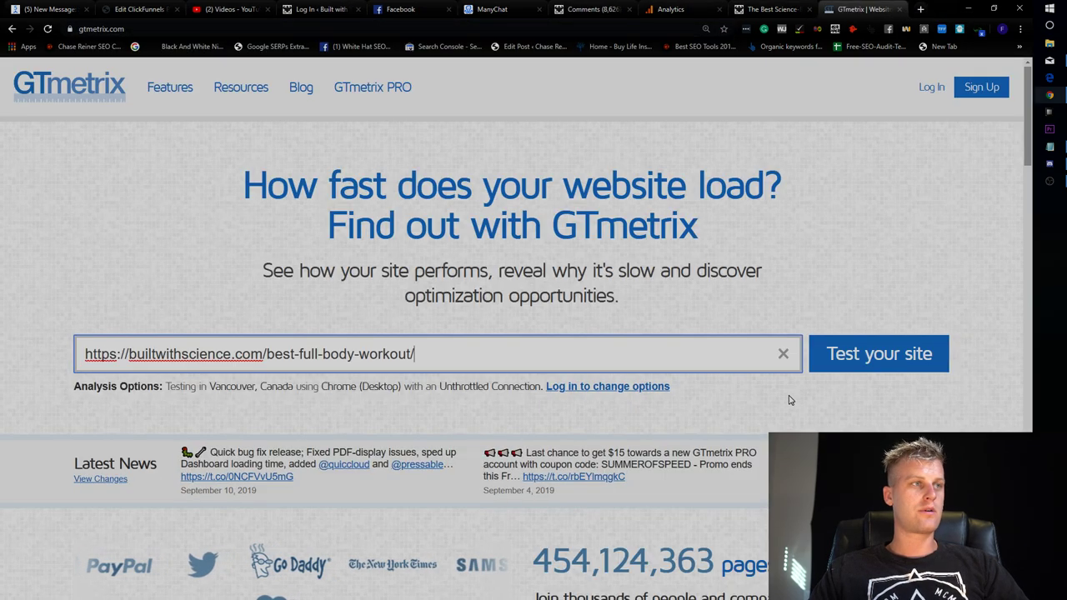
# Run the GTmetrix test and review PageSpeed F (45%), YSlow E (59%), waterfall and 5.8s load.
pyautogui.click(865, 352)
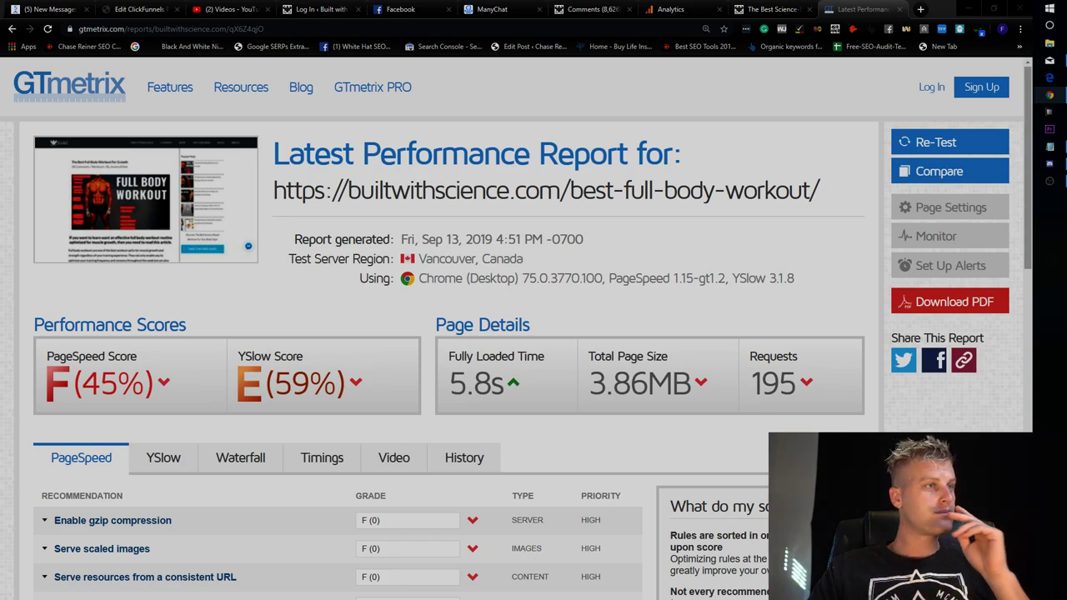
pyautogui.scroll(-3, 305, 236)
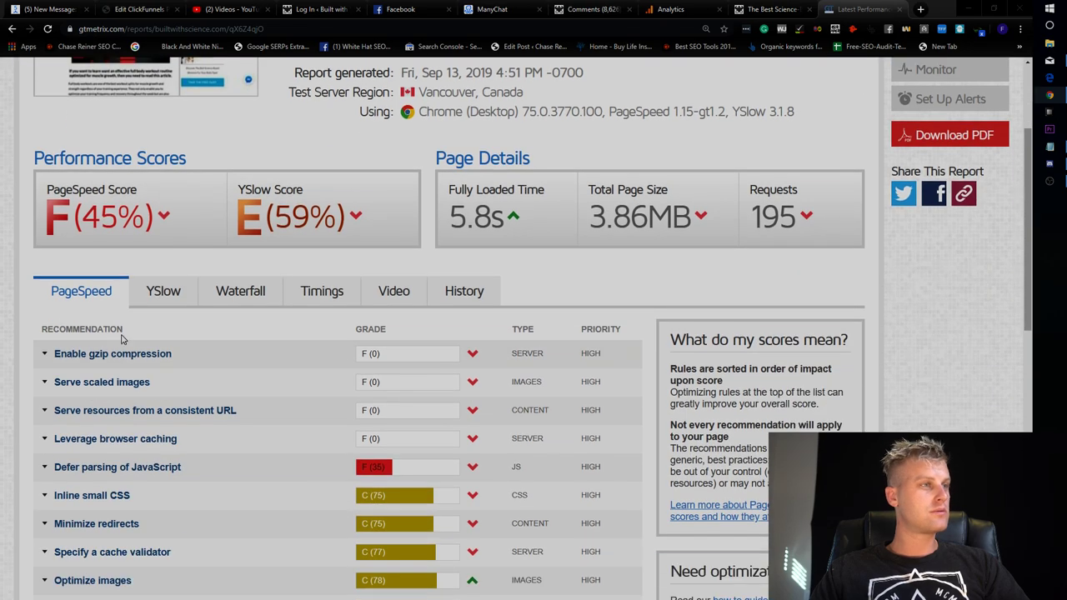
pyautogui.click(189, 289)
pyautogui.click(240, 291)
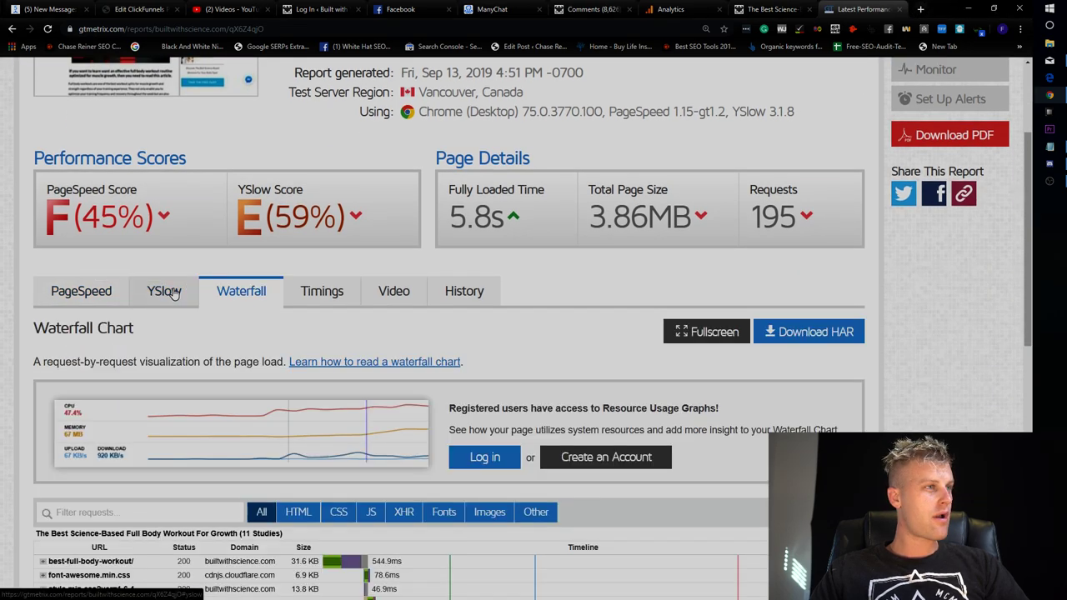
pyautogui.click(81, 291)
pyautogui.scroll(3, 324, 152)
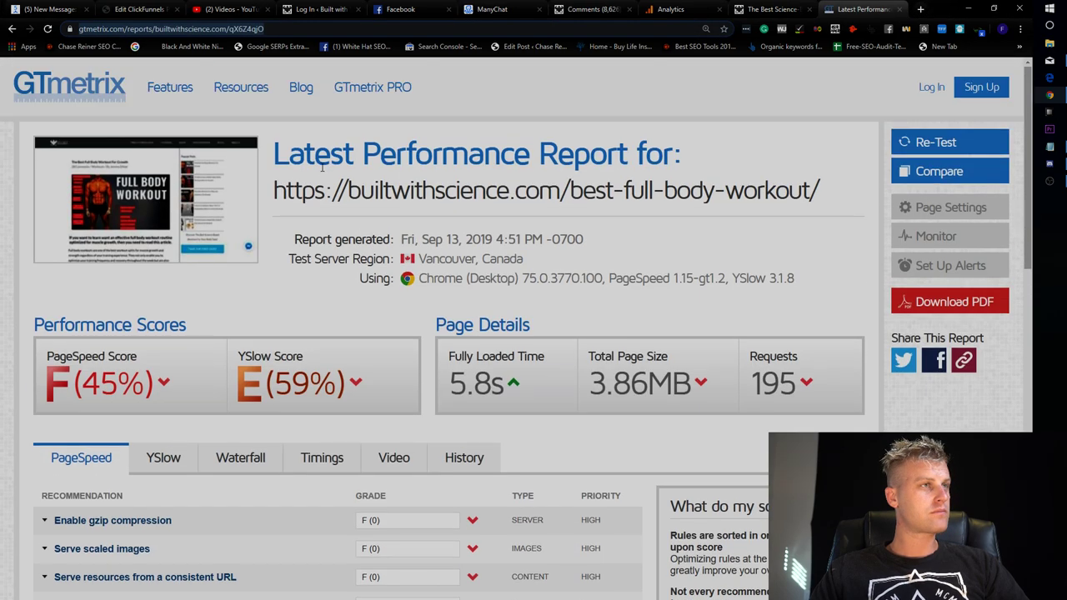
pyautogui.click(405, 9)
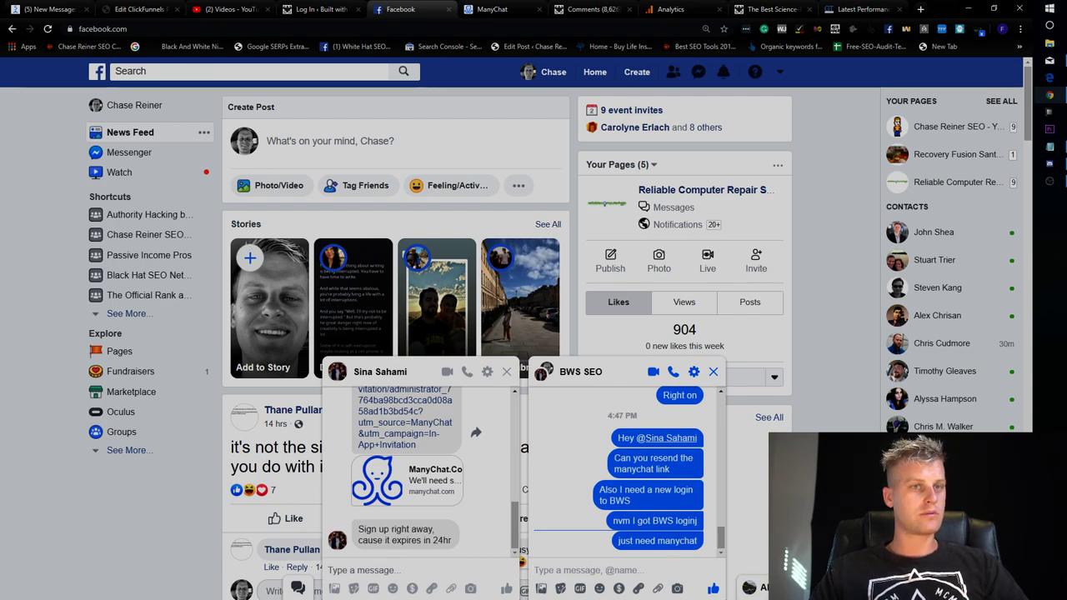
# Find the contact via chat search, greet them, and send 'How much to fix this?' with the GTmetrix link.
pyautogui.write('chris')
pyautogui.press('Return')
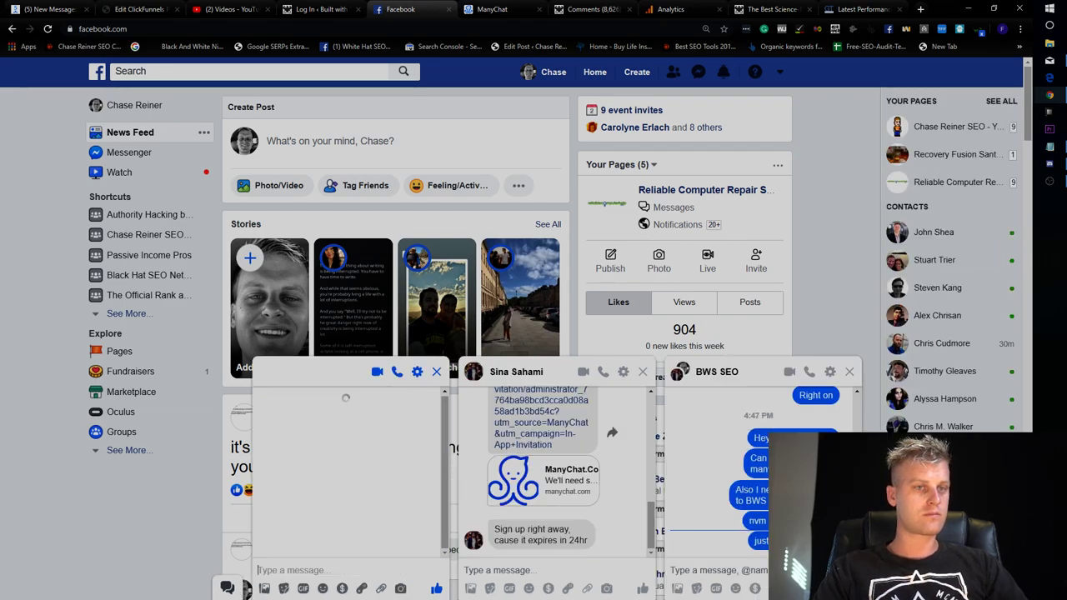
pyautogui.write('Hey ')
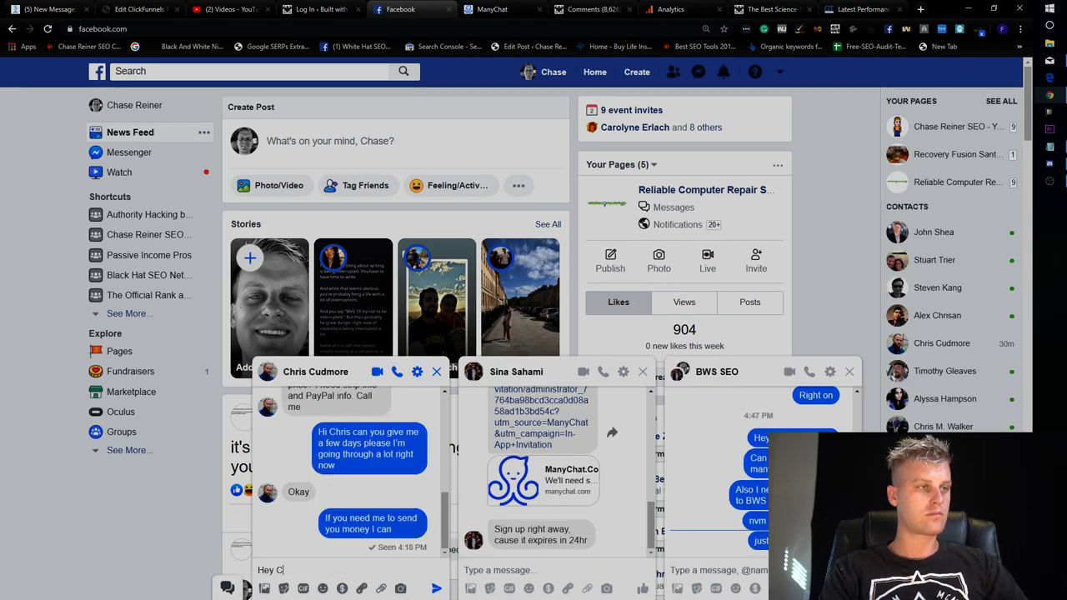
pyautogui.write('Chris')
pyautogui.press('Return')
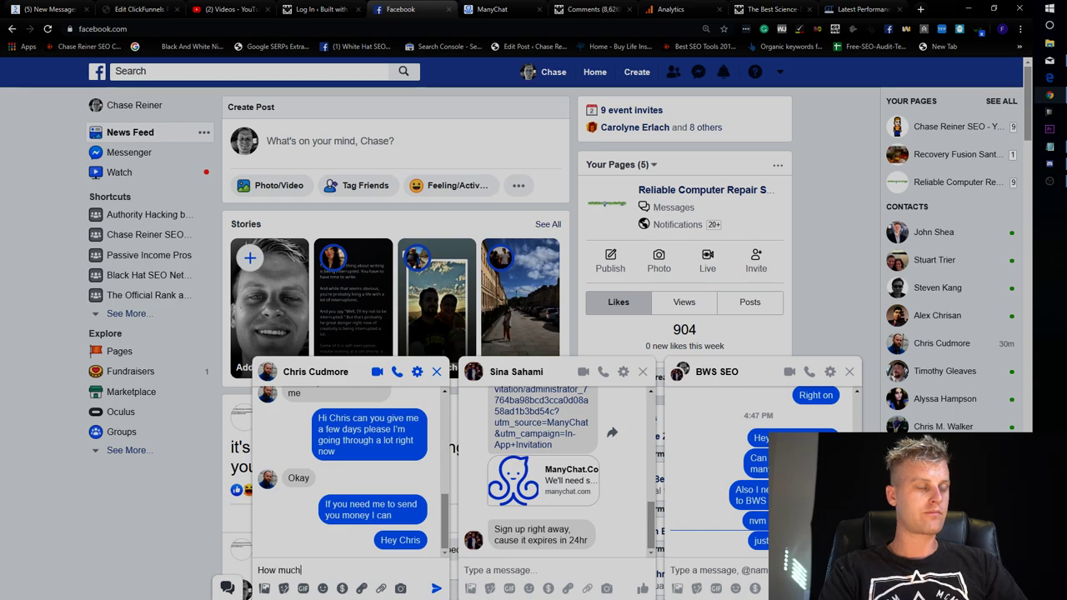
pyautogui.write('How much to fix this?')
pyautogui.write('https://gtmetrix.com/reports/builtwithscience.com/qX6Z4qjQ')
pyautogui.press('Return')
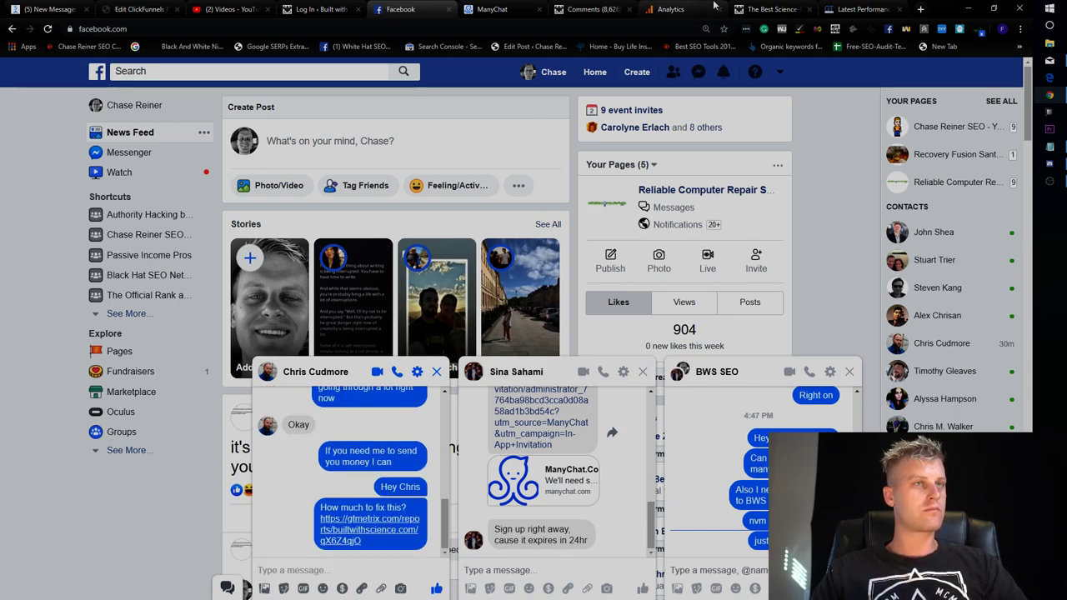
pyautogui.click(768, 9)
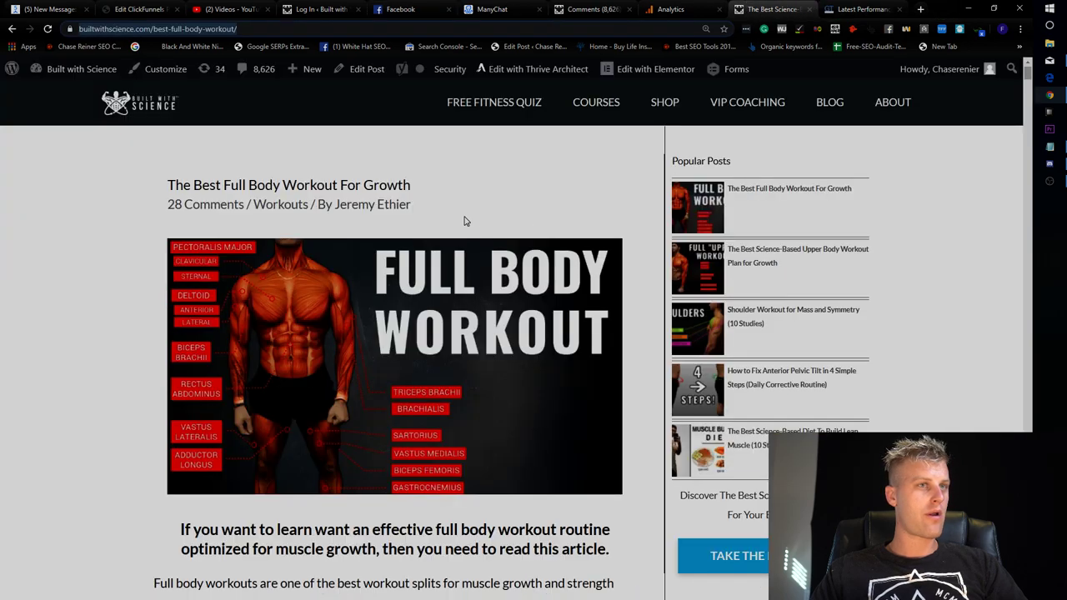
# Review the open Analytics report, blog article and GTmetrix report tabs.
pyautogui.scroll(-4, 459, 219)
pyautogui.scroll(4, 448, 295)
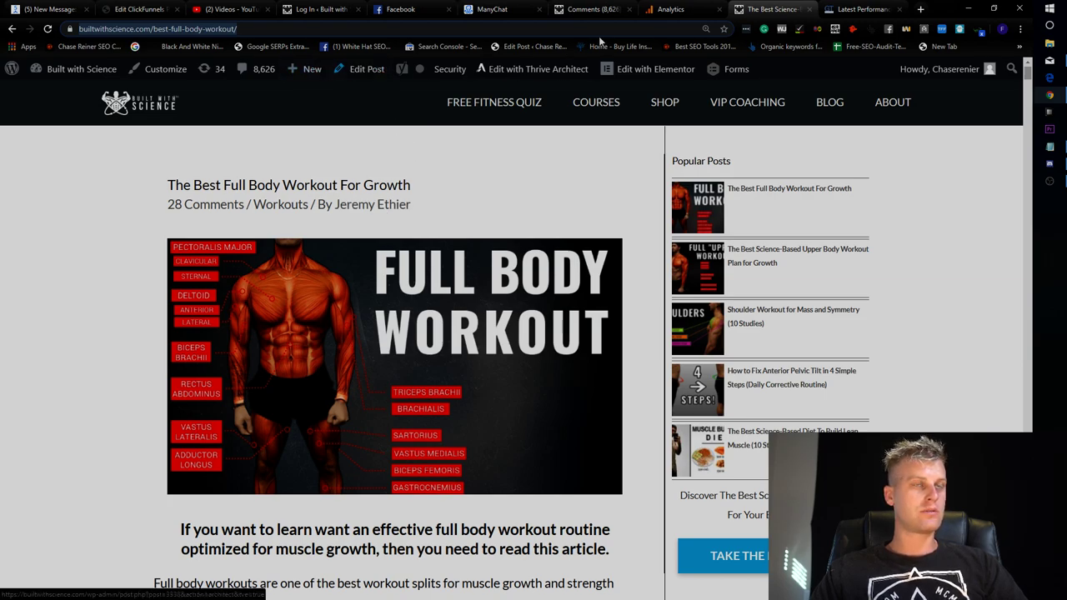
pyautogui.click(668, 8)
pyautogui.click(772, 9)
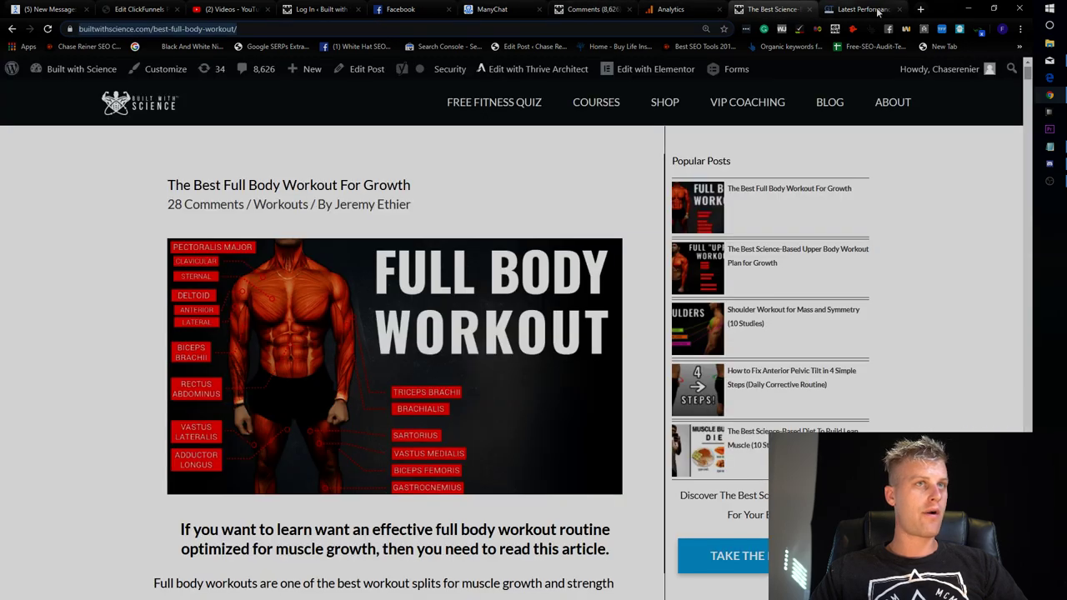
pyautogui.click(874, 10)
# Search Google for 'search console' in a new tab and open the Google Search Console result.
pyautogui.click(919, 8)
pyautogui.write('search console')
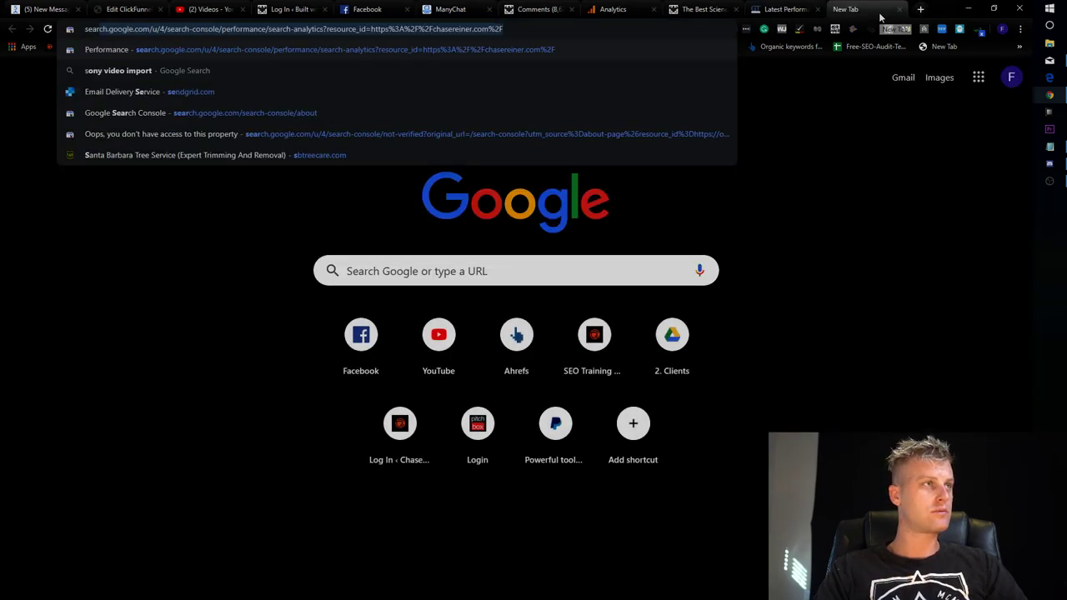
pyautogui.press('Return')
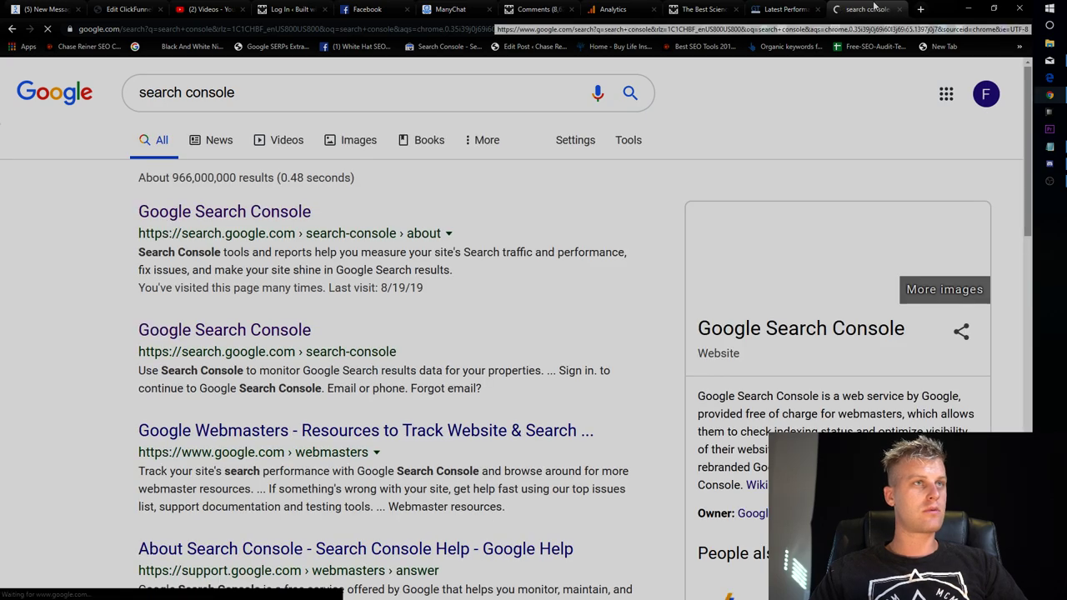
pyautogui.moveTo(880, 16); pyautogui.dragTo(717, 12)
pyautogui.click(269, 207)
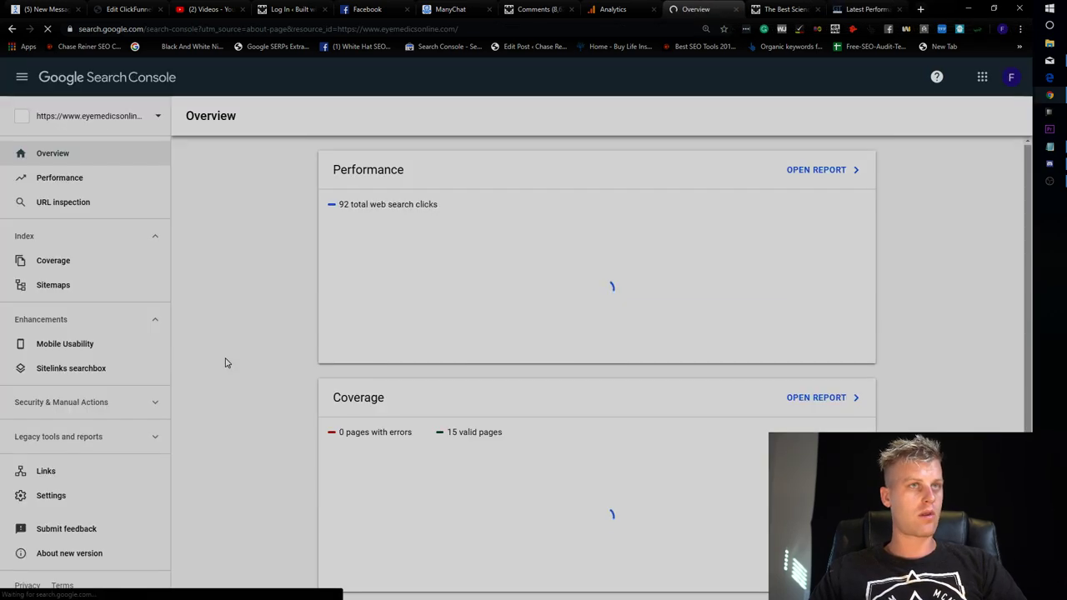
# Switch Google Search Console to the other Google account.
pyautogui.click(1010, 76)
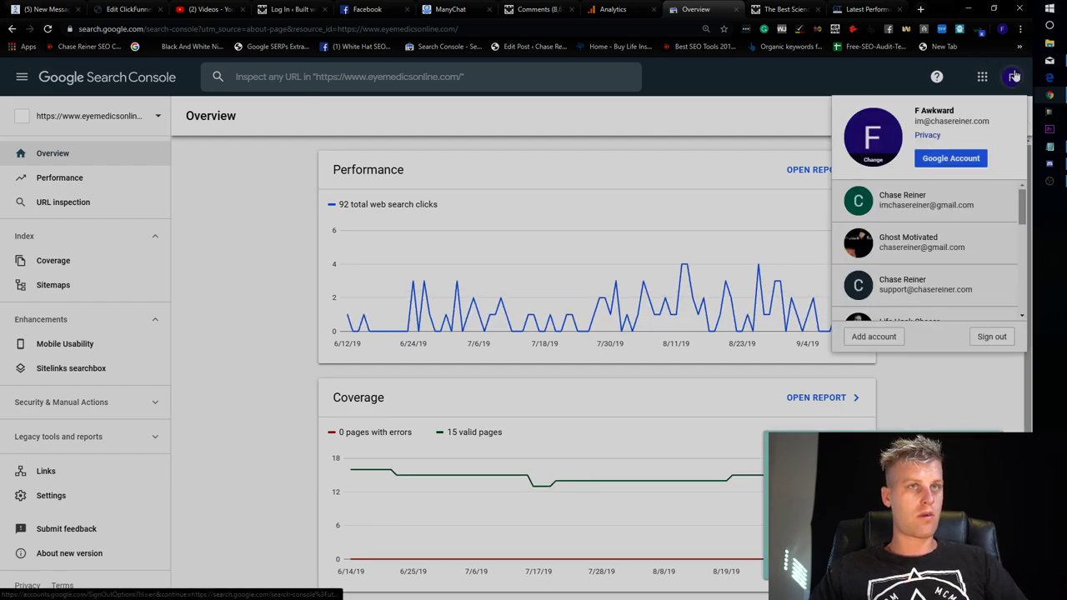
pyautogui.scroll(-1, 921, 265)
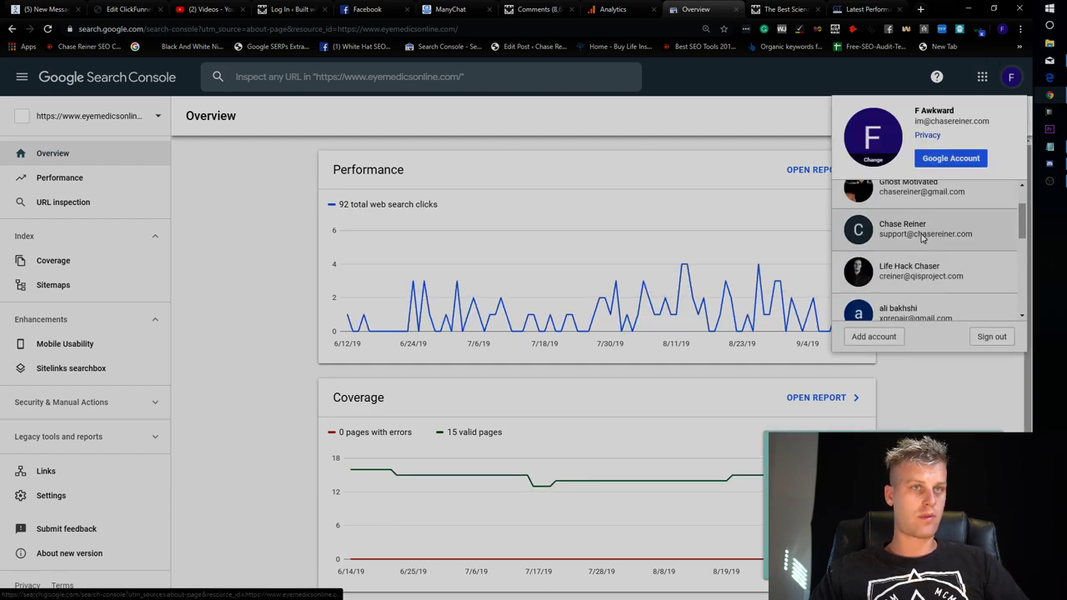
pyautogui.click(920, 238)
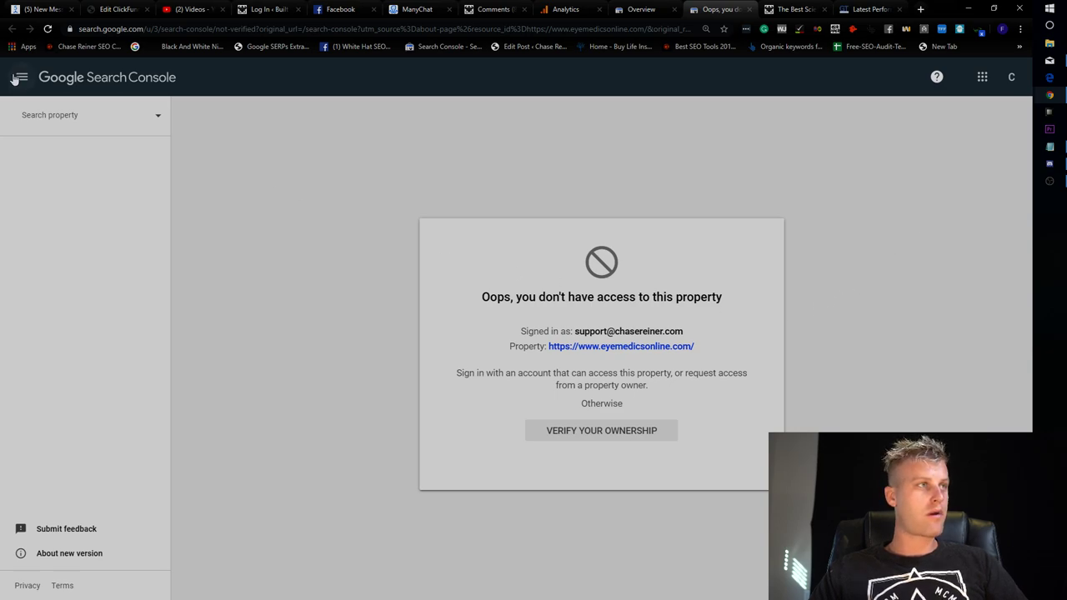
# Find 'built' in the property list and open the builtwithscience.com property.
pyautogui.click(83, 117)
pyautogui.write('built')
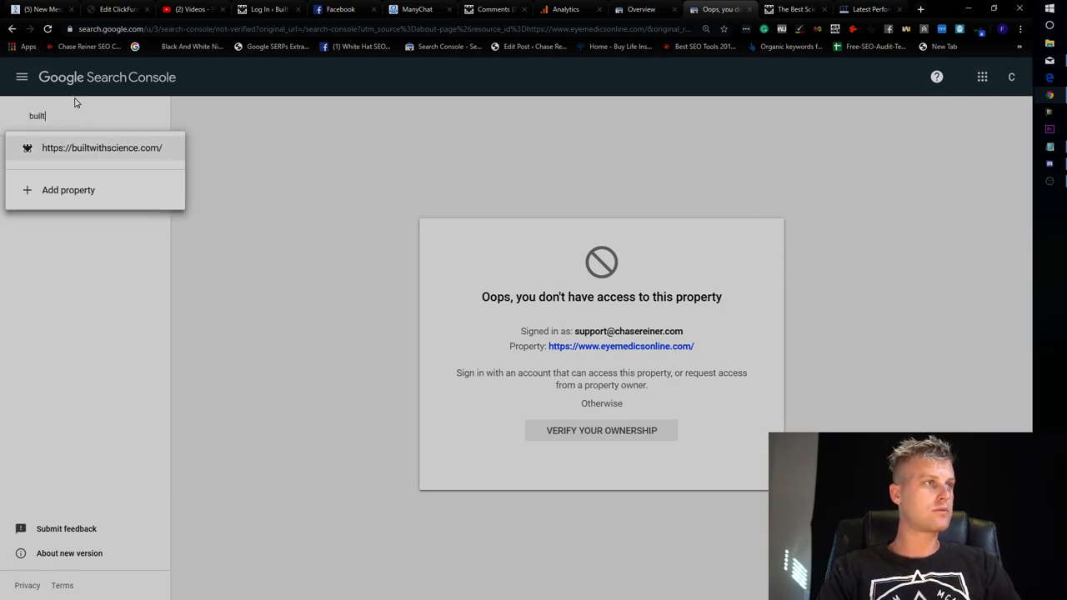
pyautogui.press('Return')
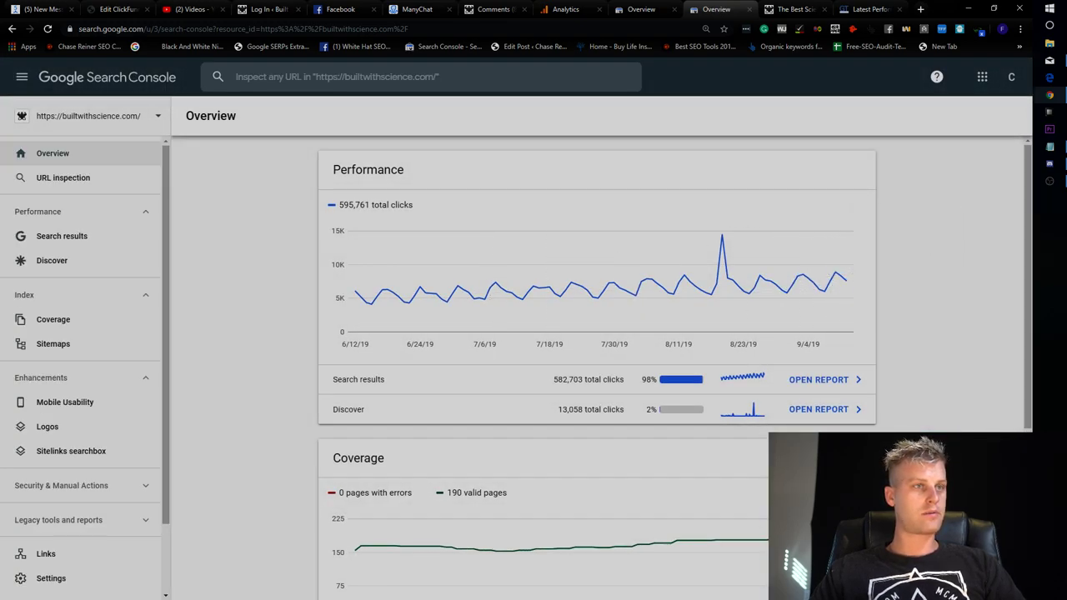
# Open the search results Performance report, comparing it against the blog post tab.
pyautogui.click(819, 380)
pyautogui.click(792, 9)
pyautogui.click(714, 7)
pyautogui.click(767, 8)
pyautogui.click(719, 8)
pyautogui.click(767, 8)
pyautogui.click(718, 9)
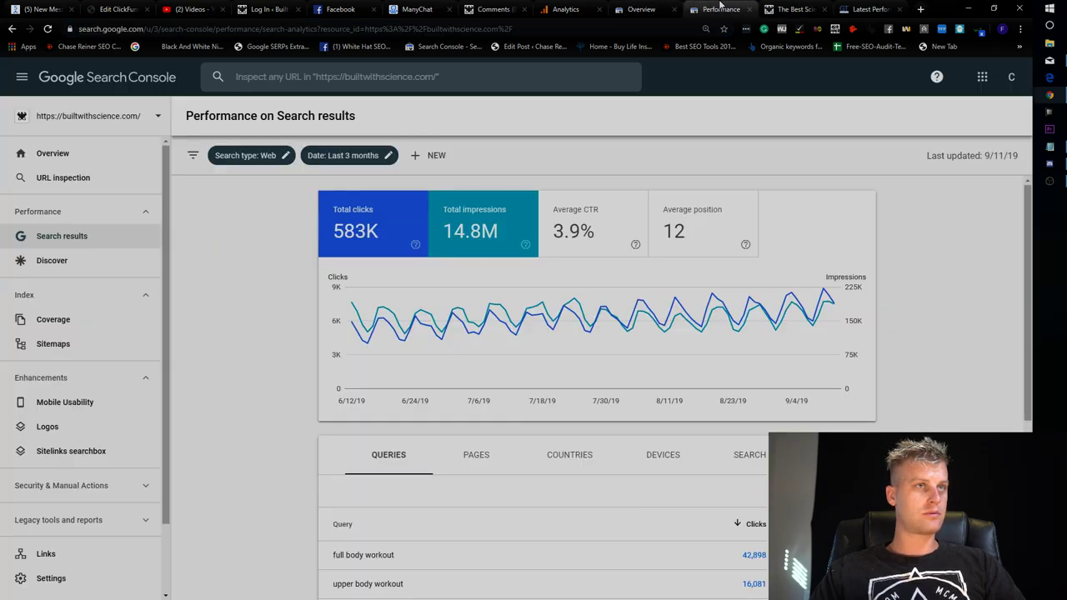
# Filter the Performance report to the blog post's pasted page URL and review the totals.
pyautogui.click(436, 156)
pyautogui.click(453, 204)
pyautogui.write('https://builtwithscience.com/best-full-body-workout/')
pyautogui.click(643, 405)
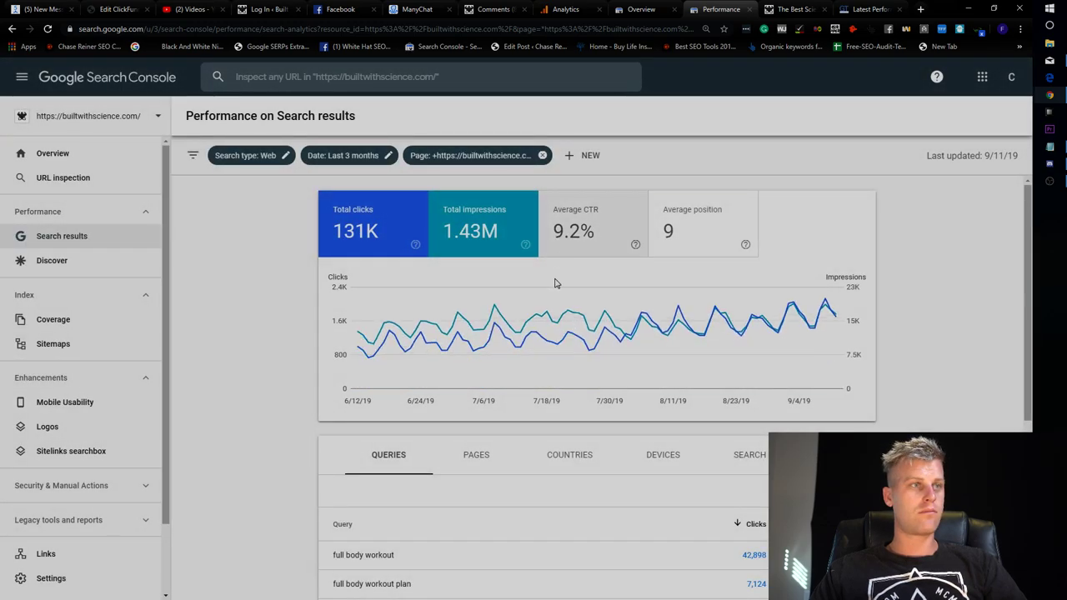
pyautogui.scroll(-1, 559, 283)
pyautogui.scroll(2, 467, 341)
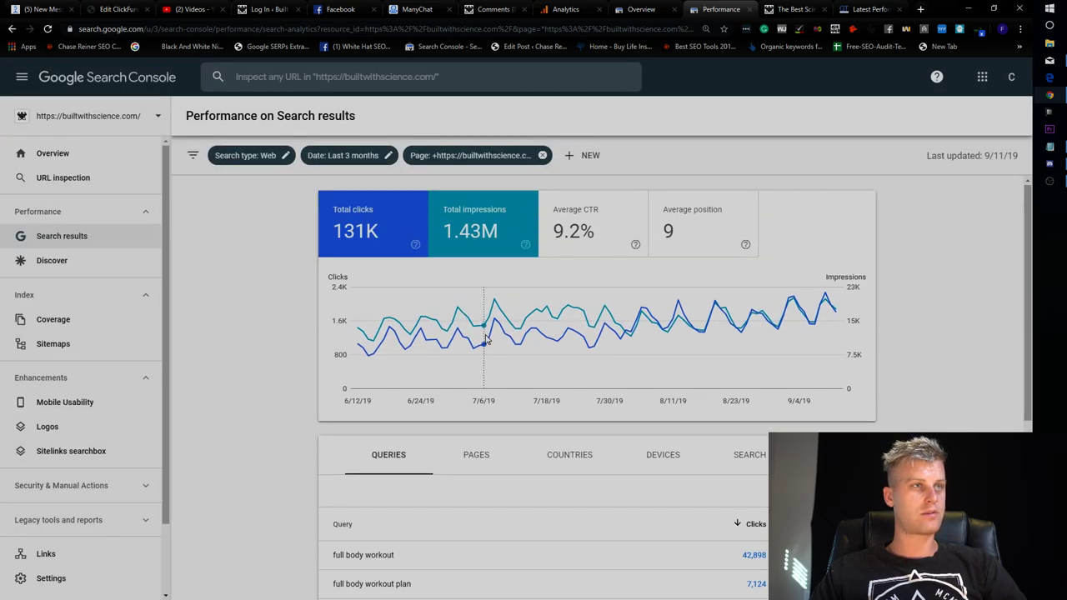
pyautogui.scroll(-3, 470, 319)
pyautogui.scroll(3, 575, 276)
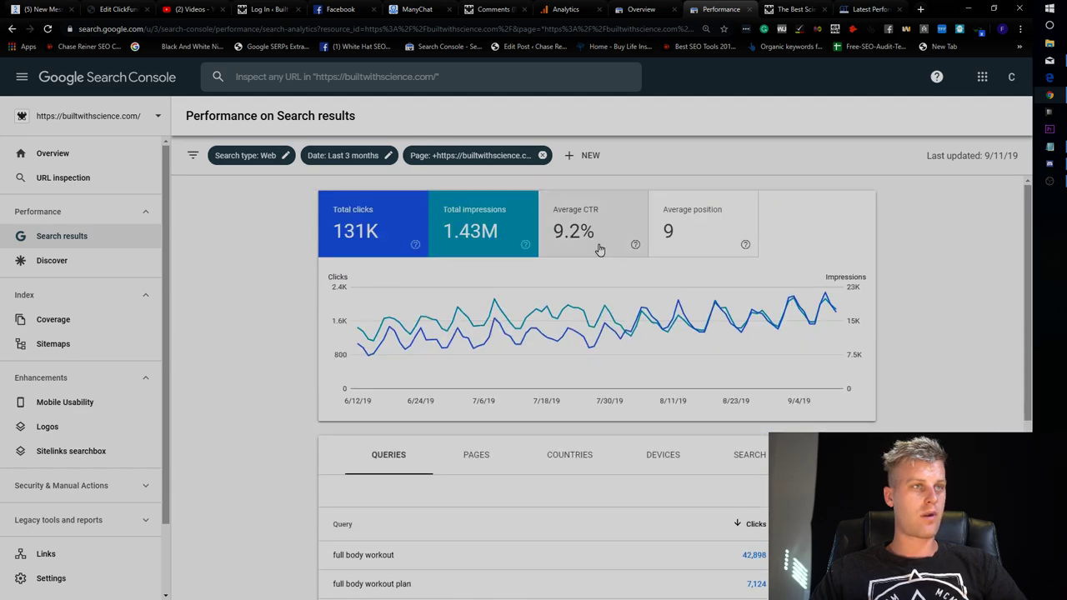
# Add the Average CTR and Average position metrics to the page report.
pyautogui.click(593, 234)
pyautogui.click(700, 234)
pyautogui.scroll(-2, 600, 434)
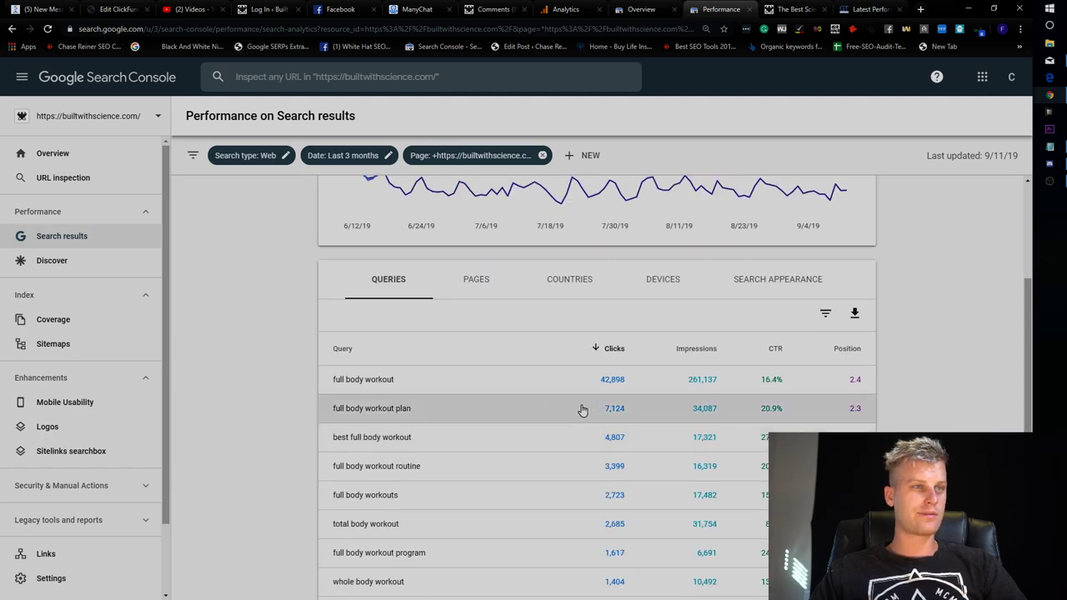
pyautogui.click(788, 8)
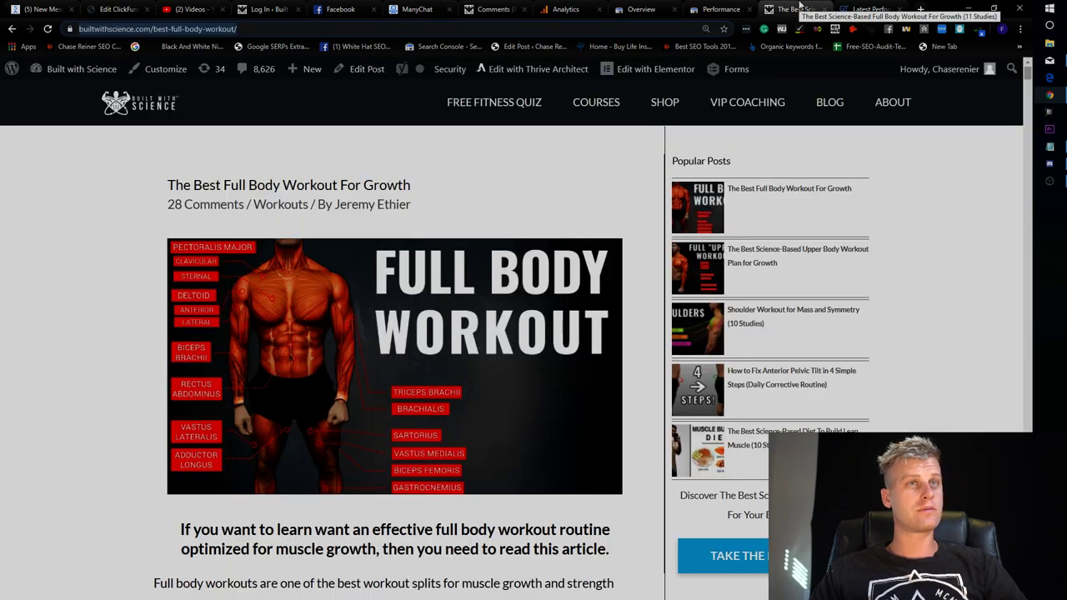
# Run a Google site: search on the full-body-workout post's URL, then return to the post.
pyautogui.click(734, 8)
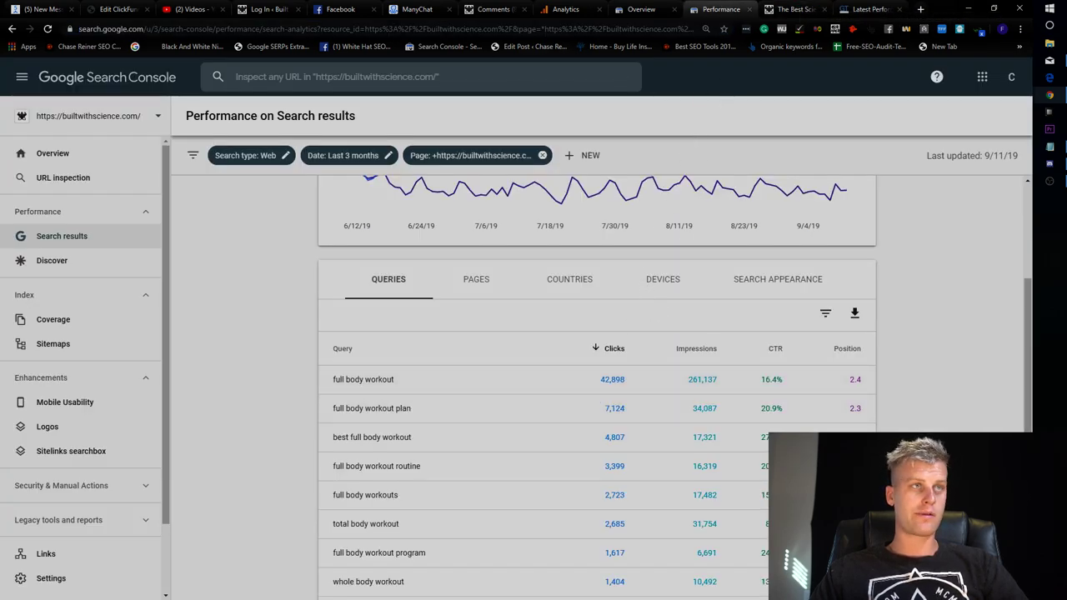
pyautogui.click(776, 9)
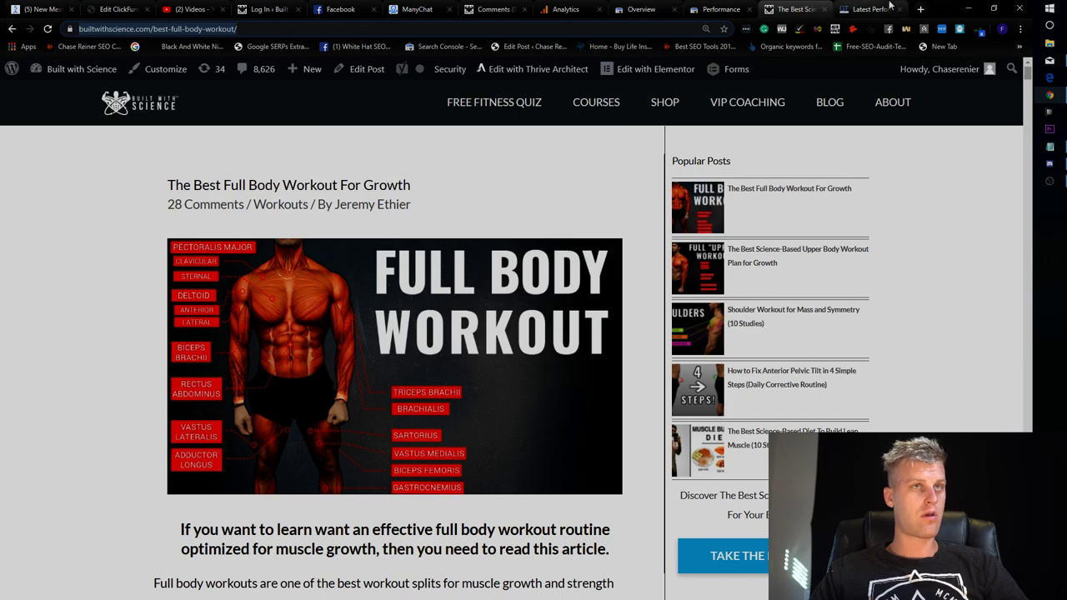
pyautogui.click(918, 7)
pyautogui.write('si')
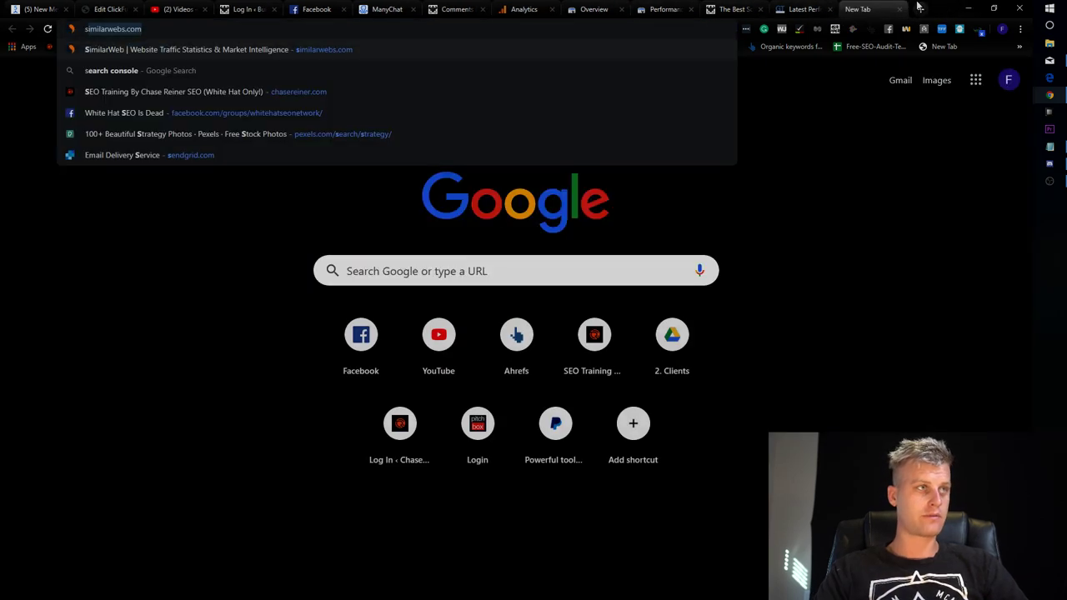
pyautogui.write('te:')
pyautogui.write('https://builtwithscience.com/best-full-body-workout/')
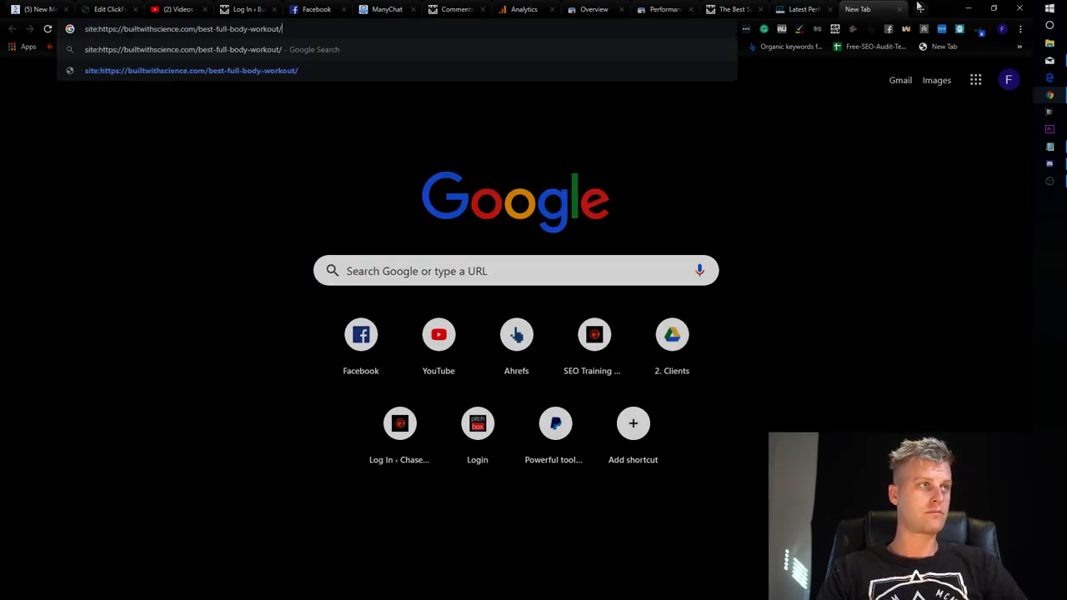
pyautogui.press('Return')
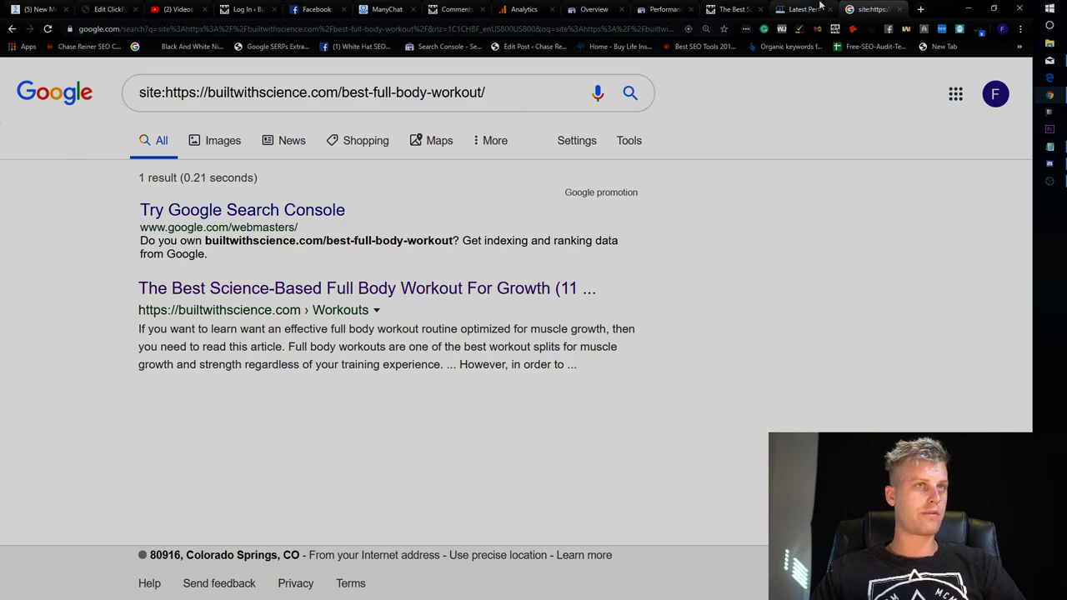
pyautogui.click(730, 9)
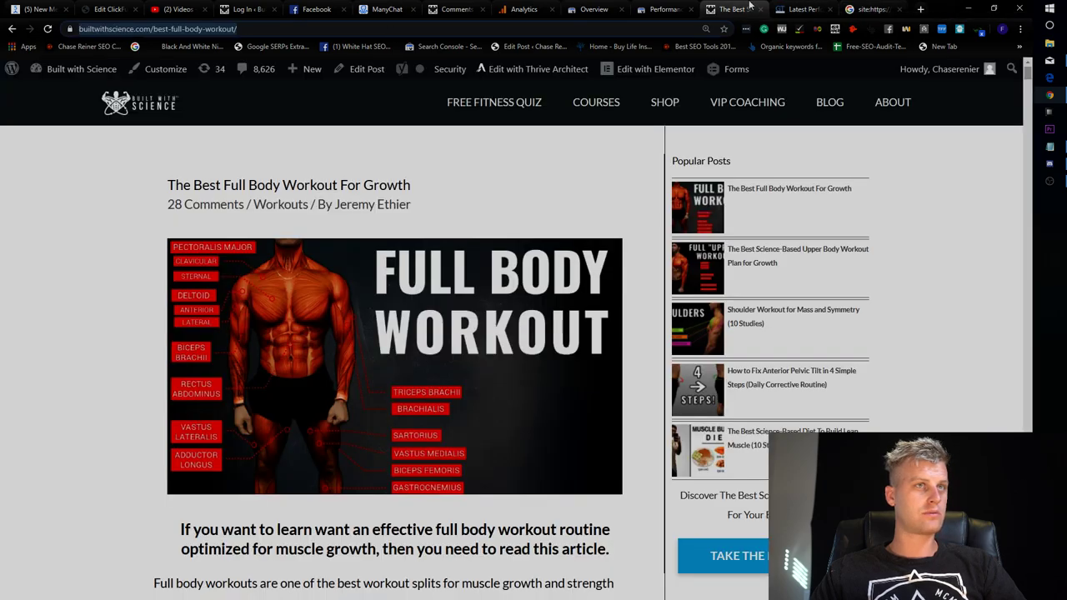
pyautogui.click(360, 69)
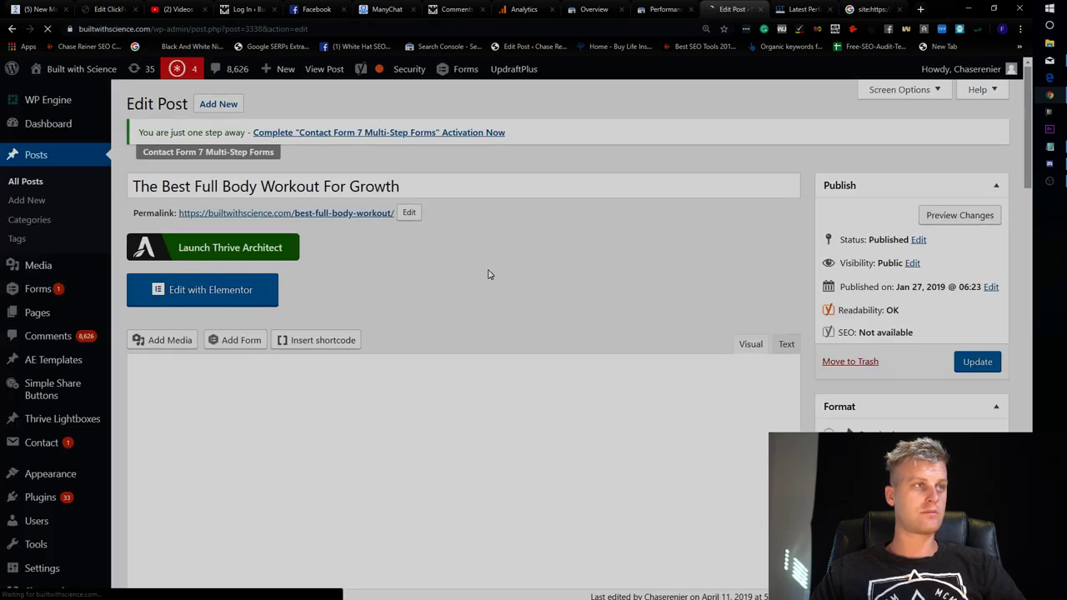
# Scroll down the full-body-workout post in the editor to the Yoast SEO snippet preview.
pyautogui.scroll(-20, 667, 300)
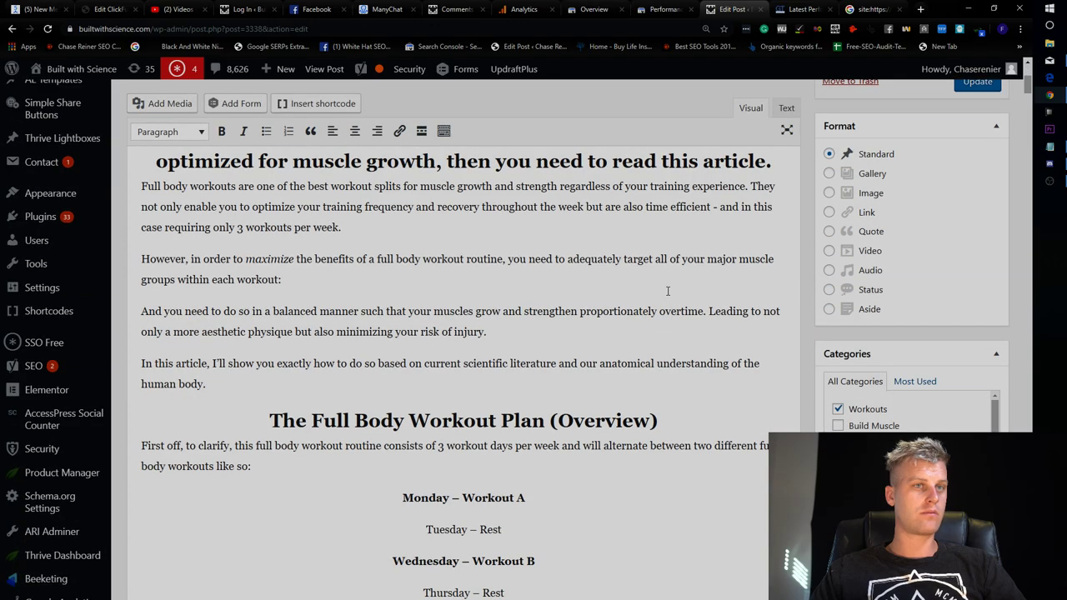
pyautogui.scroll(-20, 668, 310)
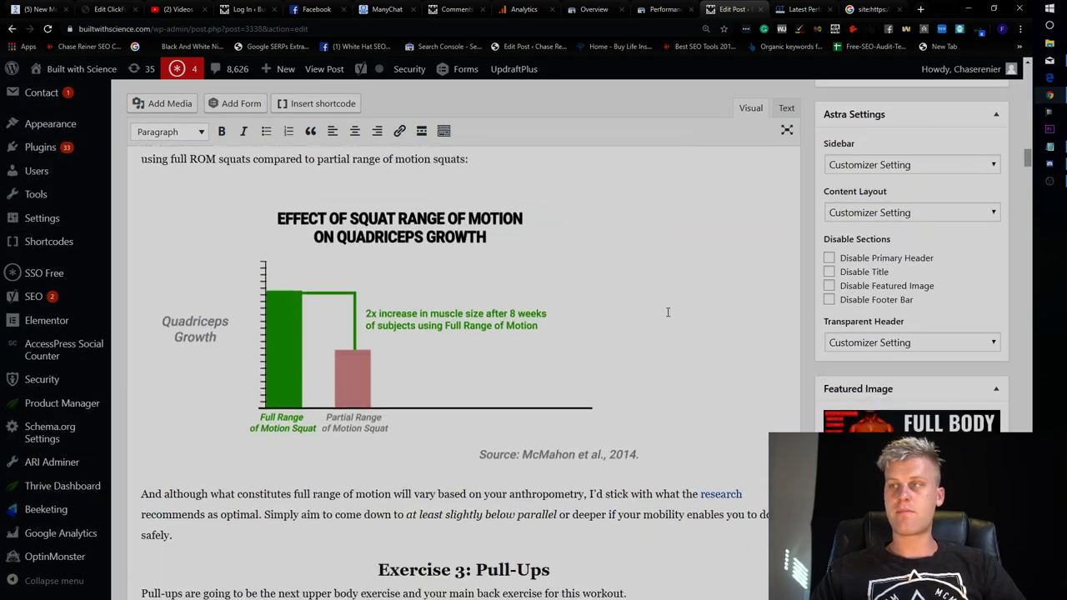
pyautogui.scroll(-10, 503, 374)
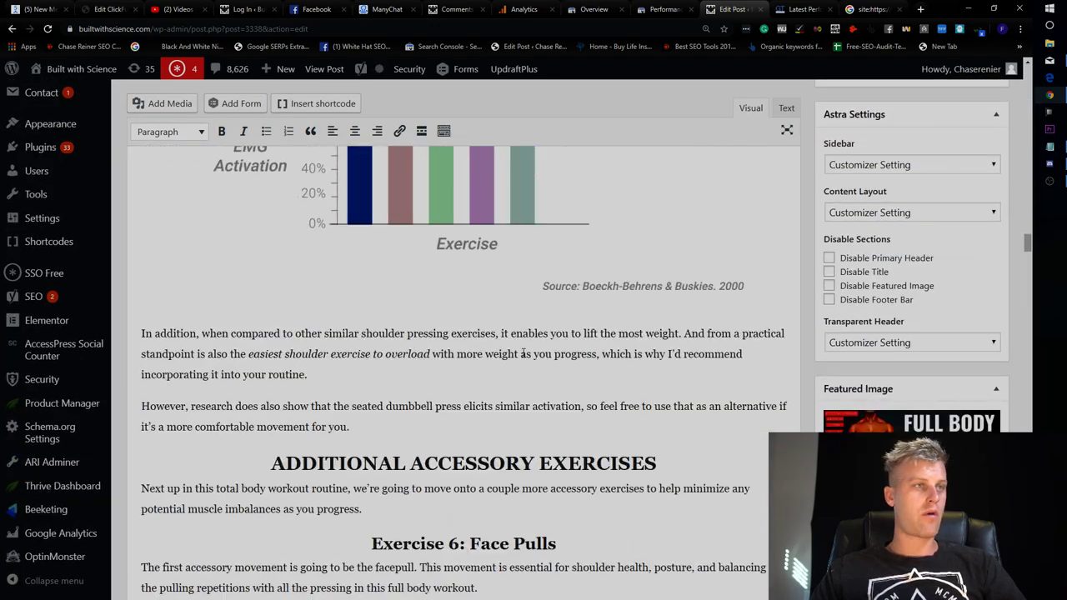
pyautogui.scroll(7, 595, 370)
pyautogui.scroll(-20, 596, 370)
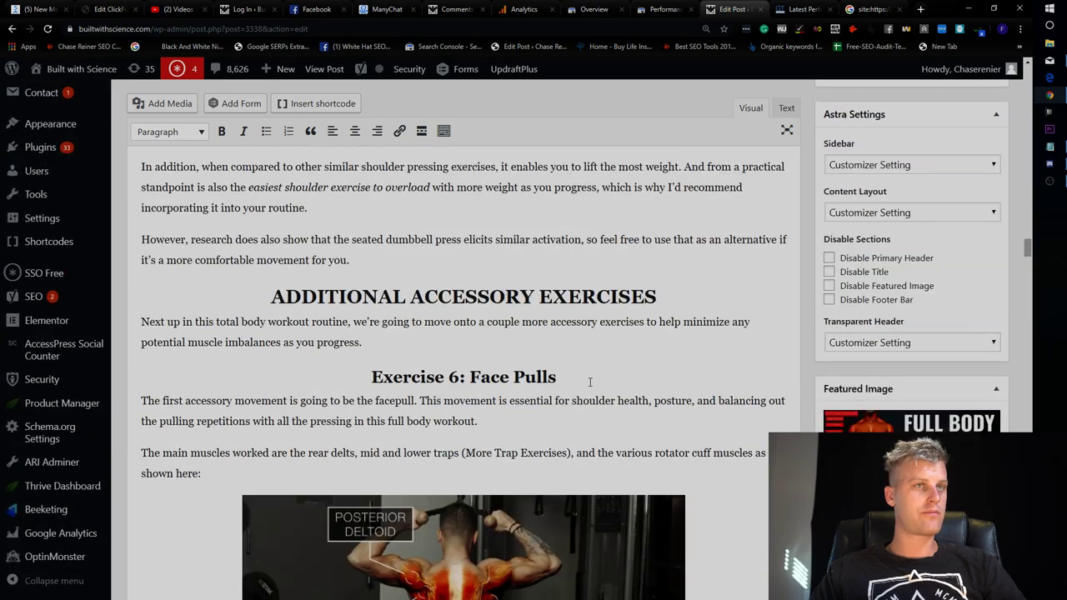
pyautogui.scroll(-20, 611, 411)
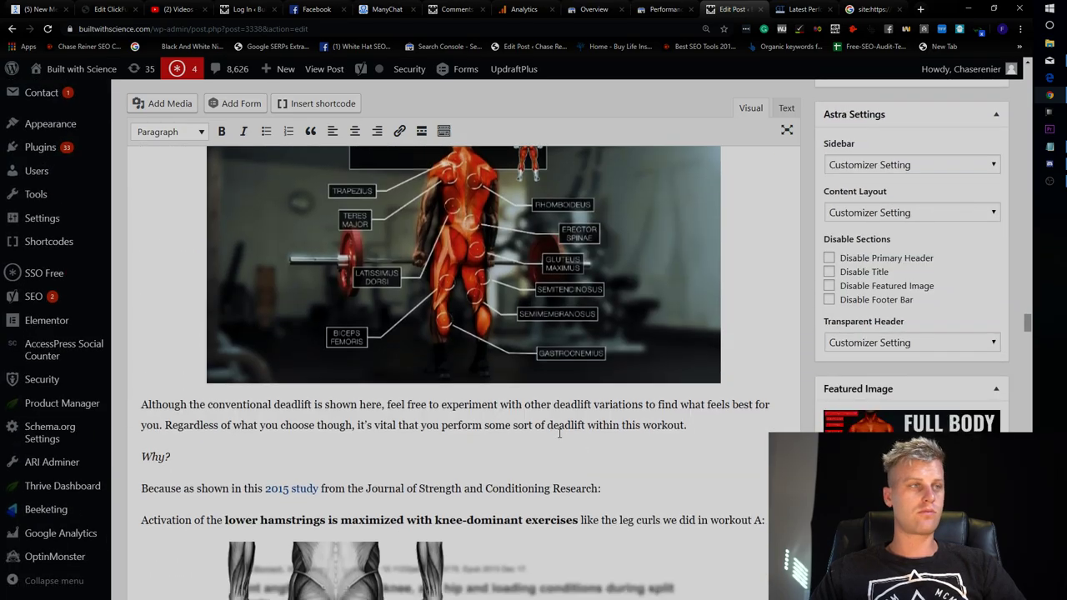
pyautogui.scroll(-8, 601, 386)
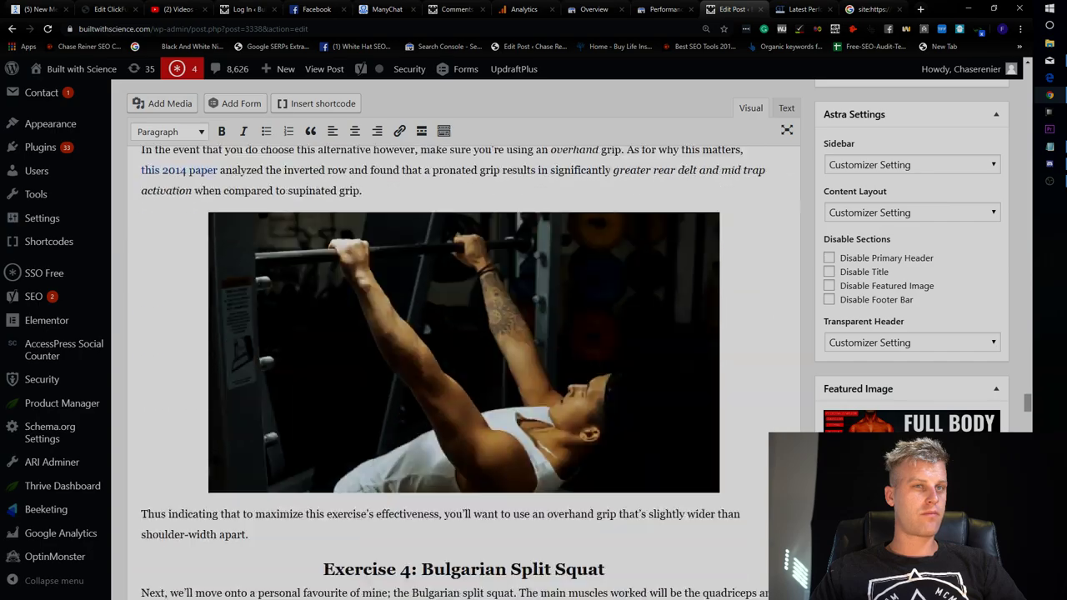
pyautogui.scroll(-20, 1030, 407)
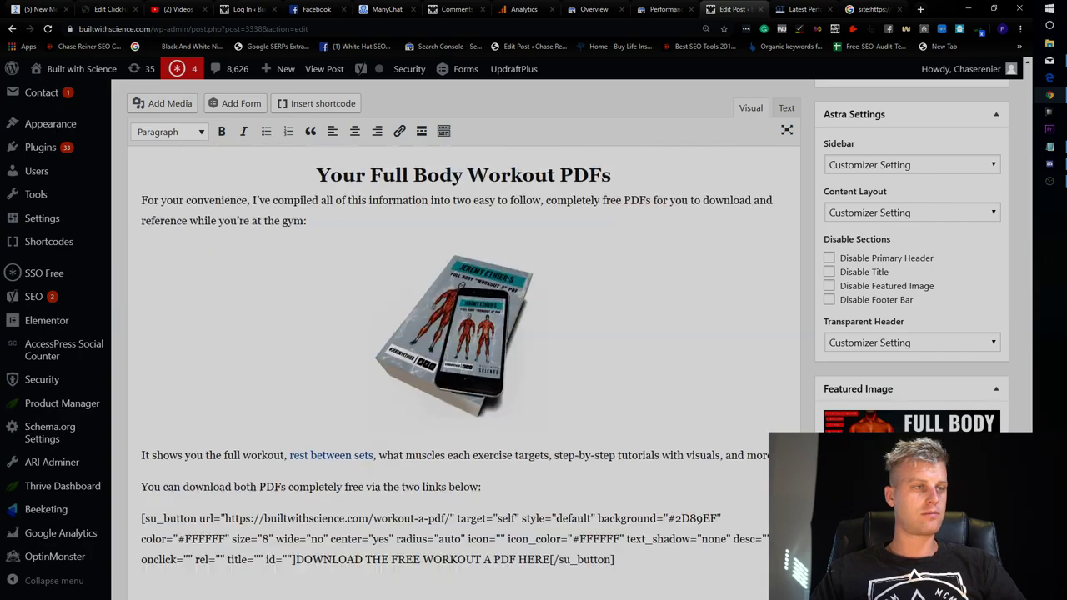
pyautogui.scroll(6, 408, 292)
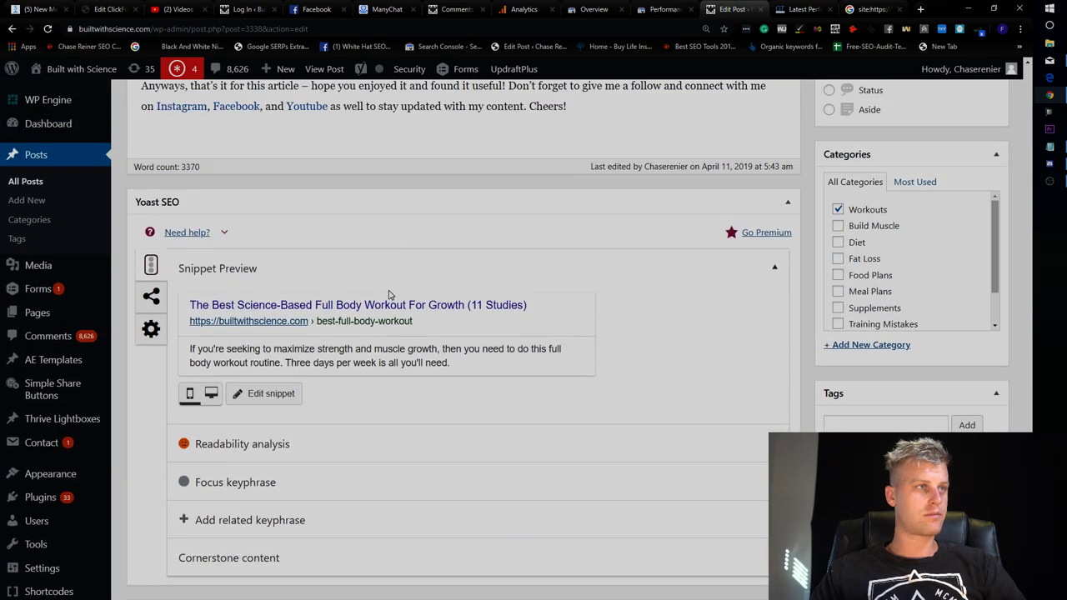
# Open the Yoast snippet editor and place the cursor in the SEO title field.
pyautogui.click(388, 309)
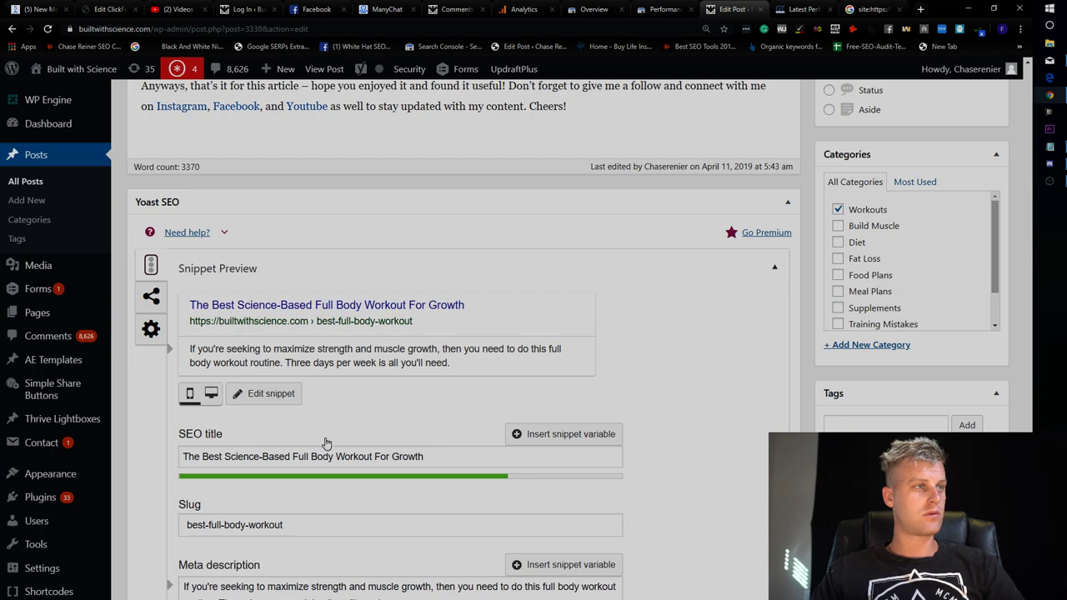
pyautogui.click(423, 456)
pyautogui.scroll(-5, 424, 422)
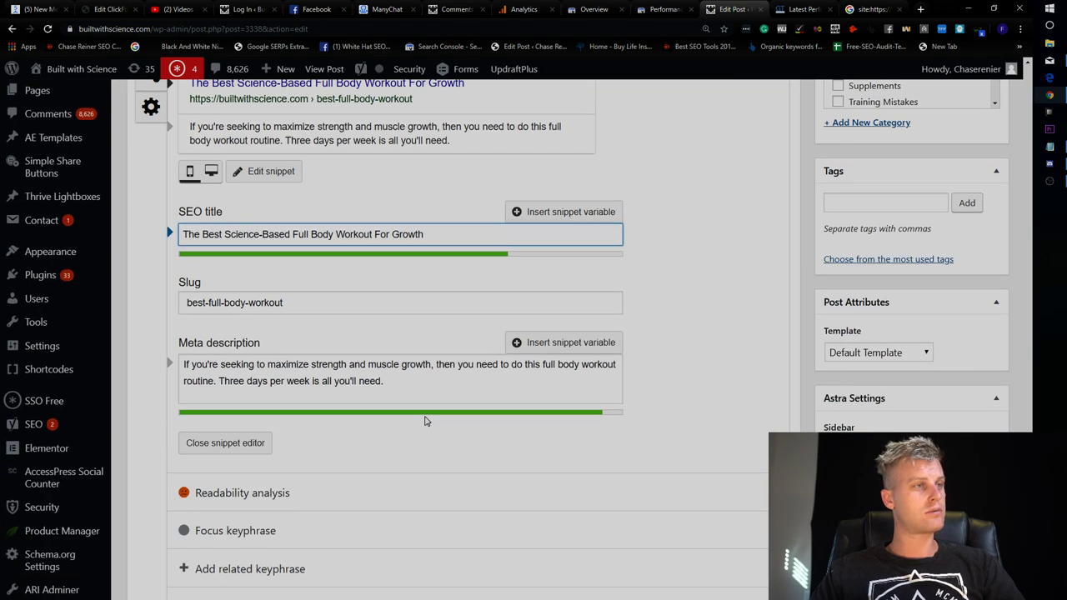
pyautogui.scroll(1, 393, 377)
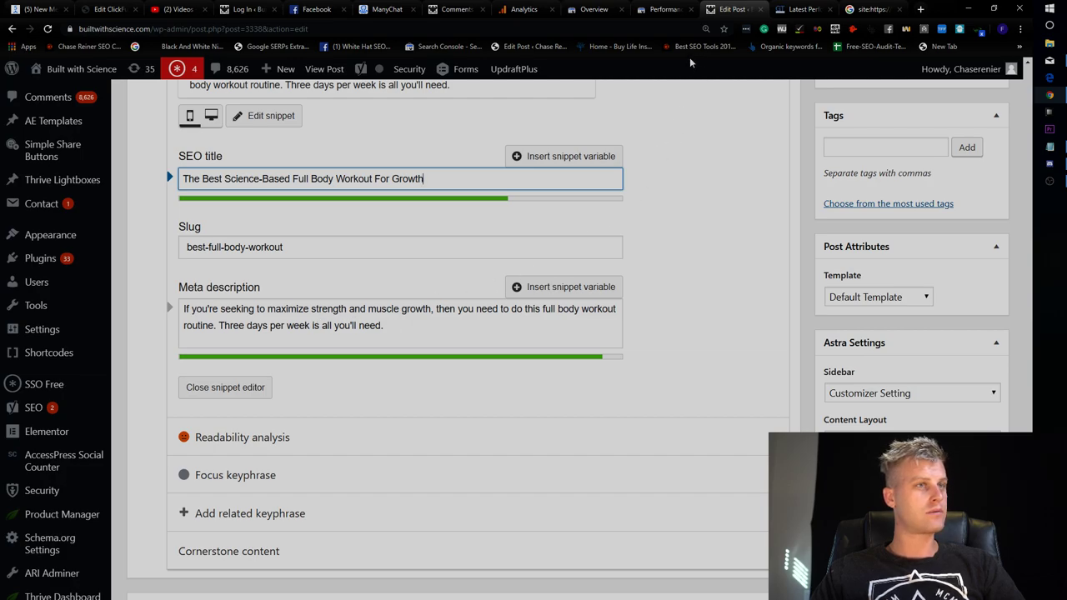
# Scroll up the post, then check the GTmetrix report and the Google site: search results.
pyautogui.scroll(10, 742, 241)
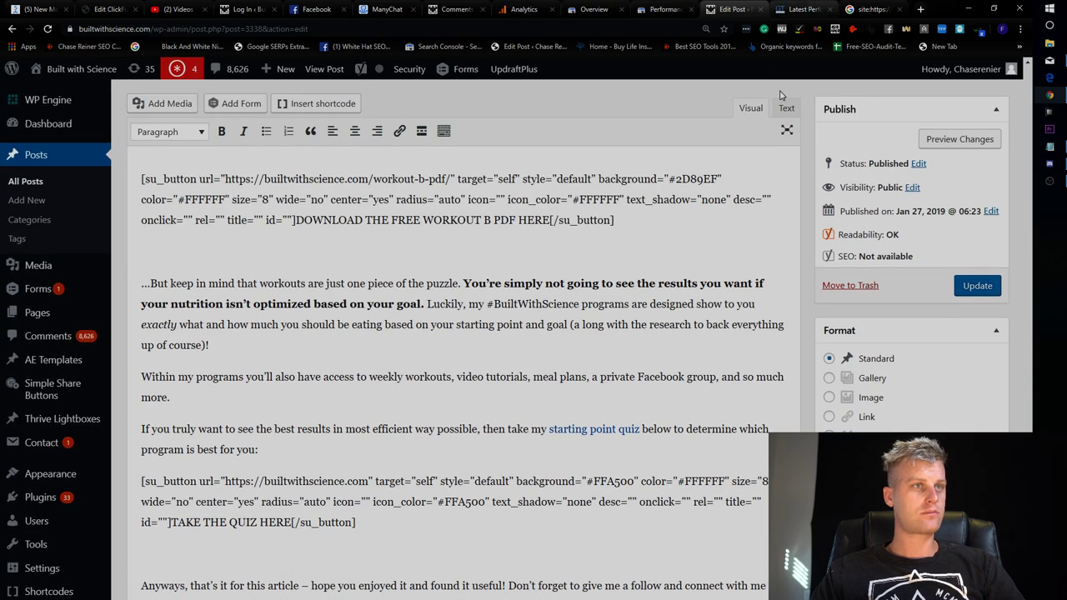
pyautogui.scroll(15, 763, 236)
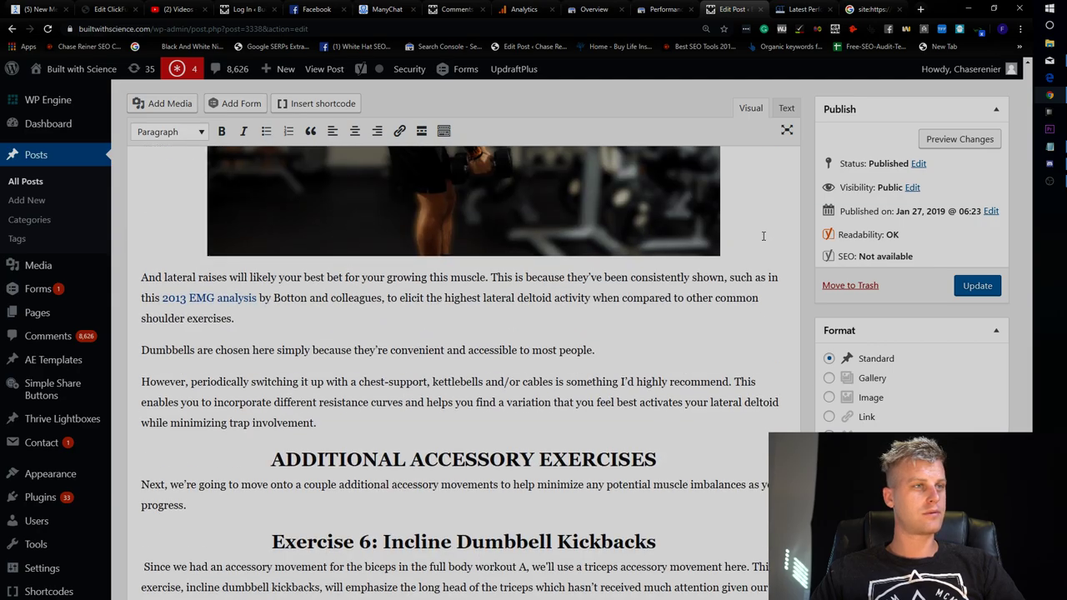
pyautogui.scroll(10, 763, 236)
pyautogui.click(809, 9)
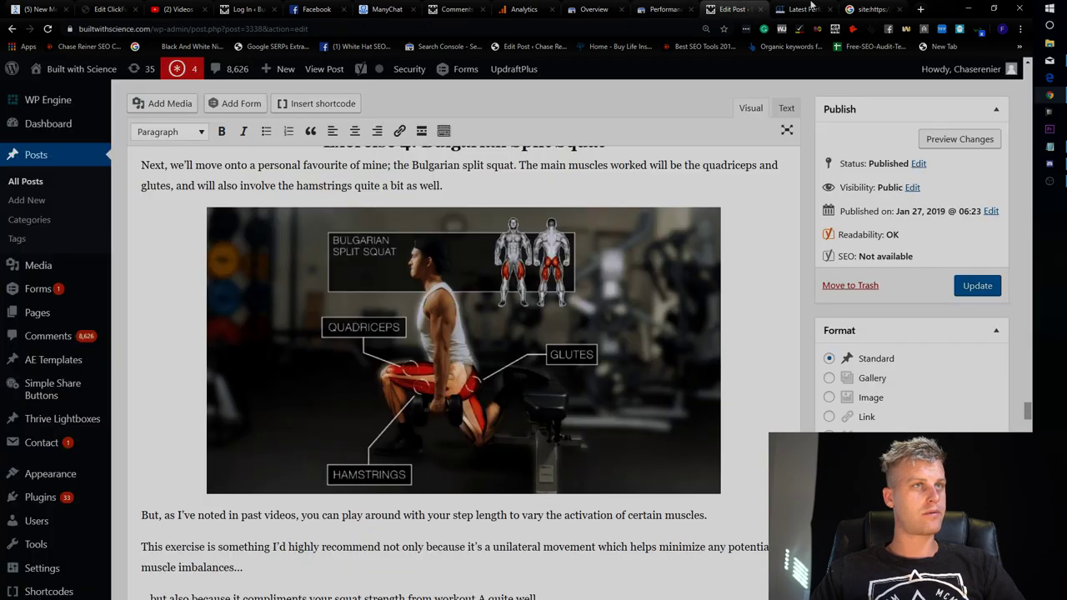
pyautogui.click(808, 8)
pyautogui.hotkey('ctrl', 'Tab')
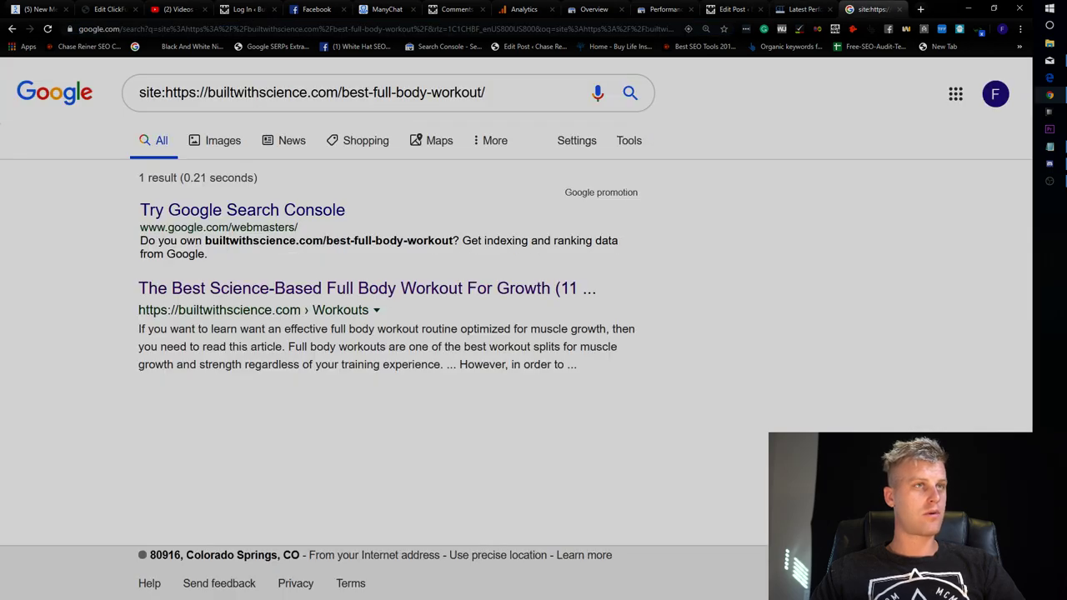
# Scroll back through the WordPress post, then bring up the Search Console queries for that page.
pyautogui.click(730, 6)
pyautogui.scroll(15, 625, 267)
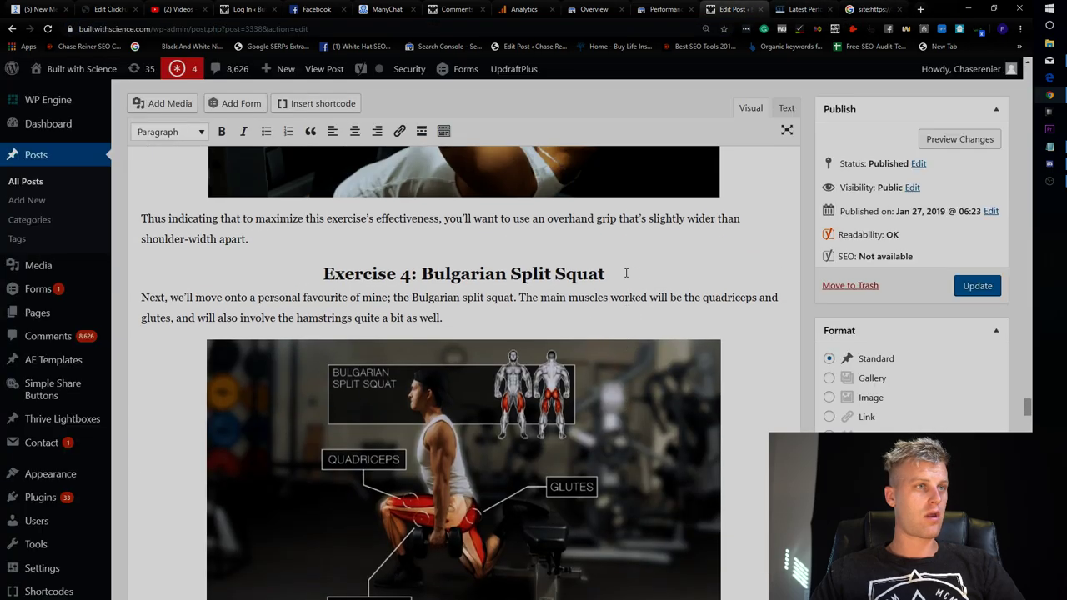
pyautogui.scroll(3, 634, 283)
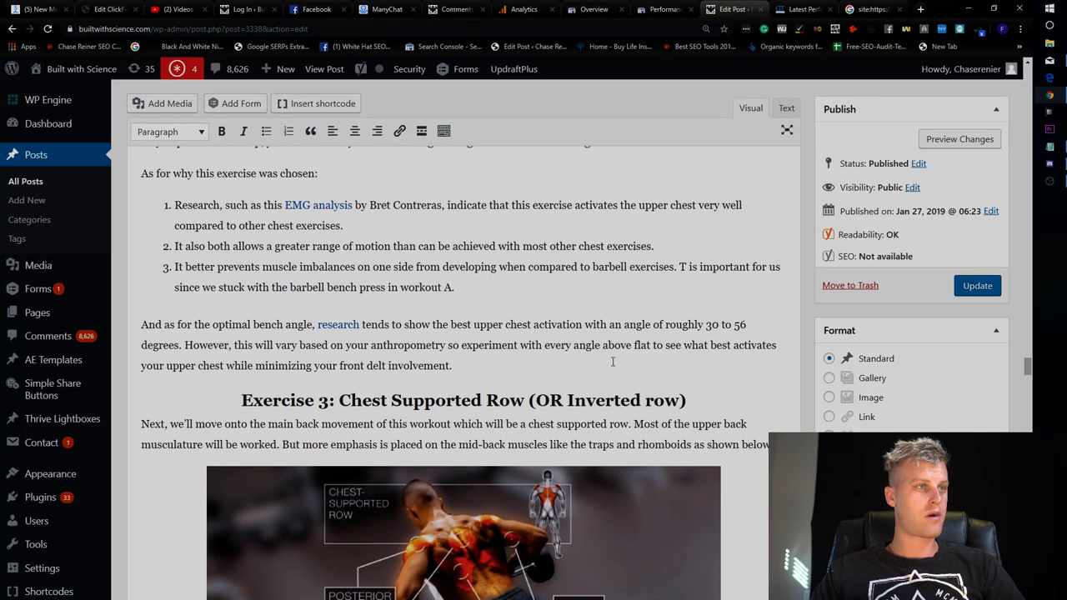
pyautogui.scroll(20, 508, 395)
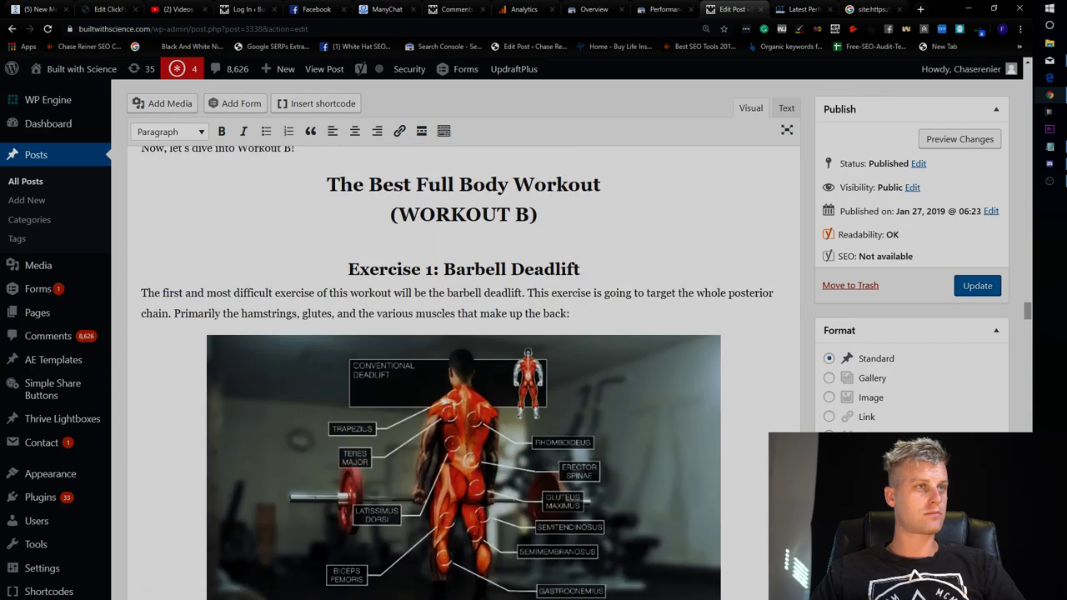
pyautogui.scroll(10, 631, 303)
pyautogui.scroll(-1, 631, 304)
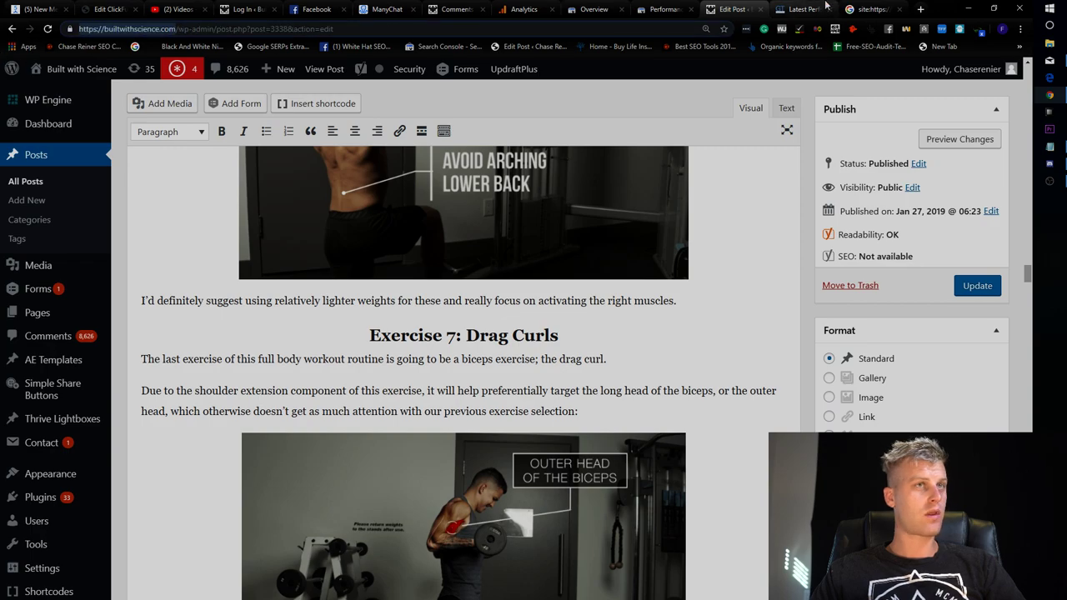
pyautogui.click(827, 9)
pyautogui.click(664, 9)
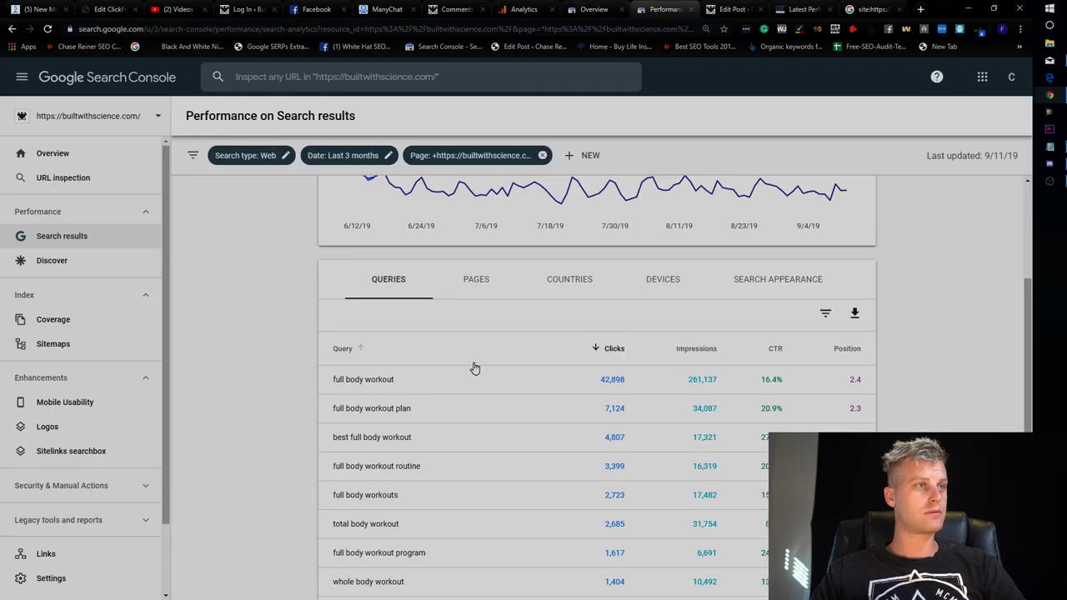
# Google the copied top query 'full body workout' and scroll through where the post ranks.
pyautogui.tripleClick(386, 386)
pyautogui.hotkey('ctrl', 'c')
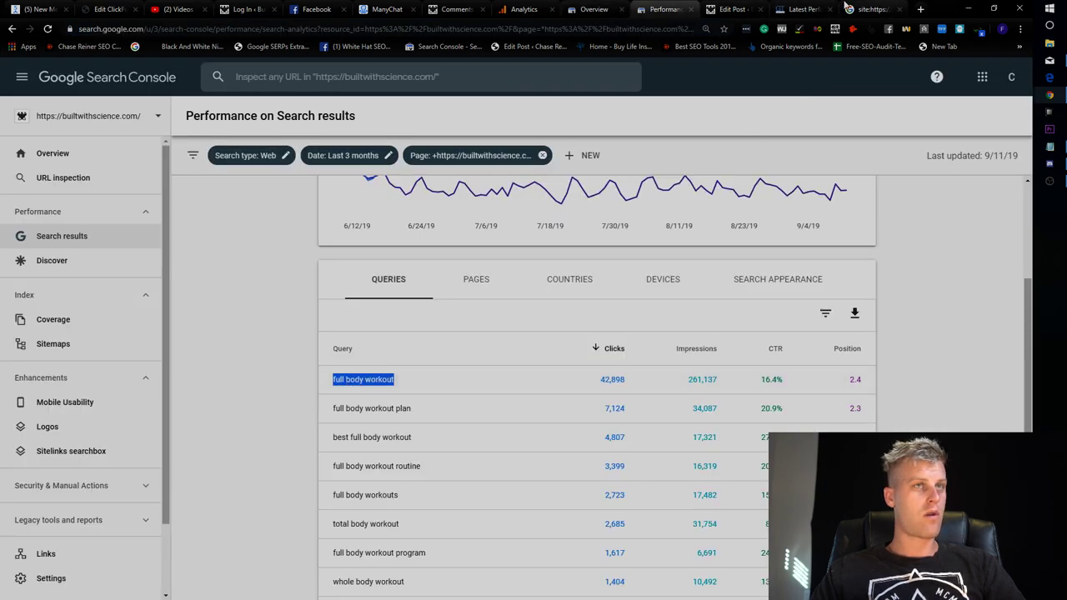
pyautogui.click(872, 10)
pyautogui.click(662, 30)
pyautogui.hotkey('ctrl', 'v')
pyautogui.press('Return')
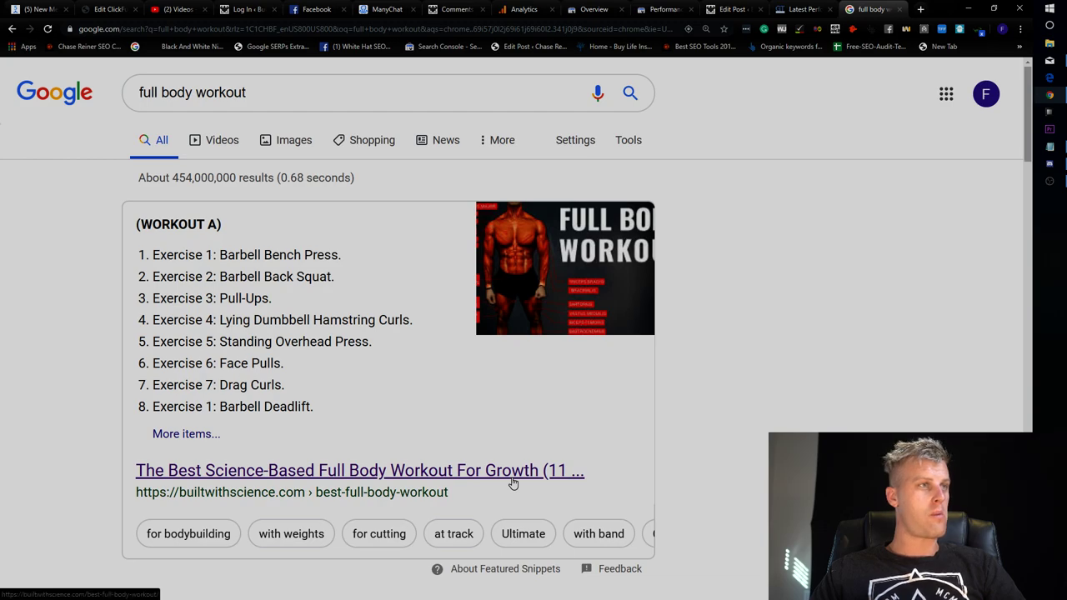
pyautogui.scroll(-3, 242, 374)
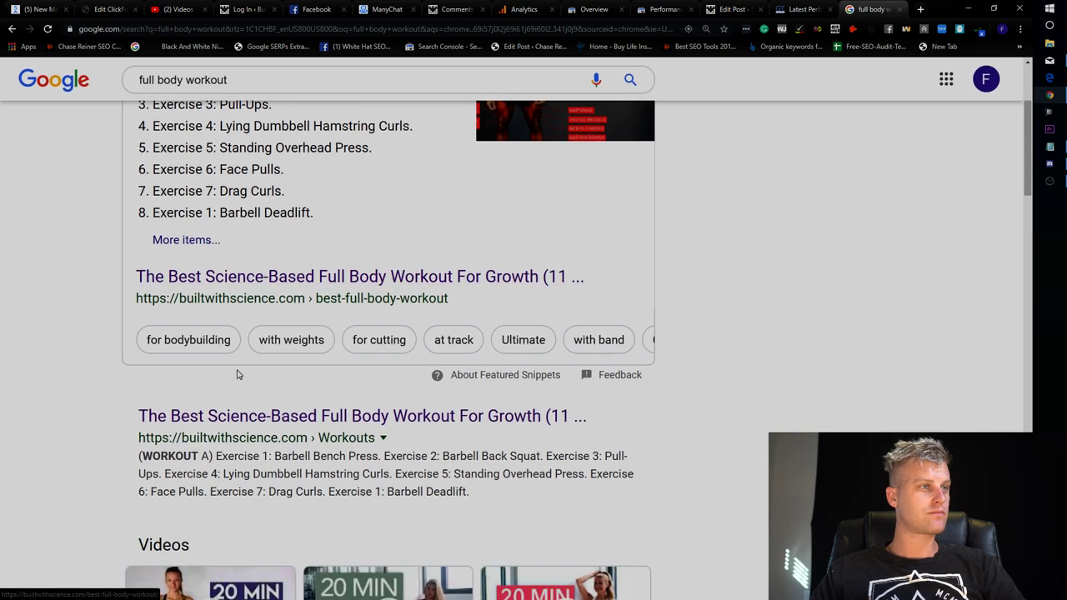
pyautogui.scroll(-7, 241, 375)
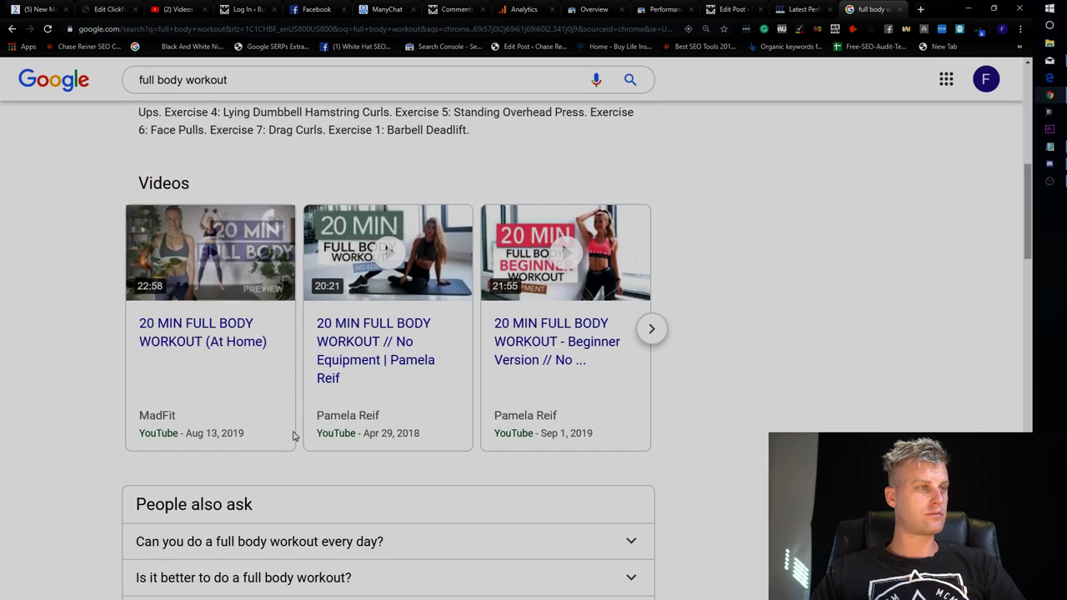
pyautogui.scroll(-6, 412, 450)
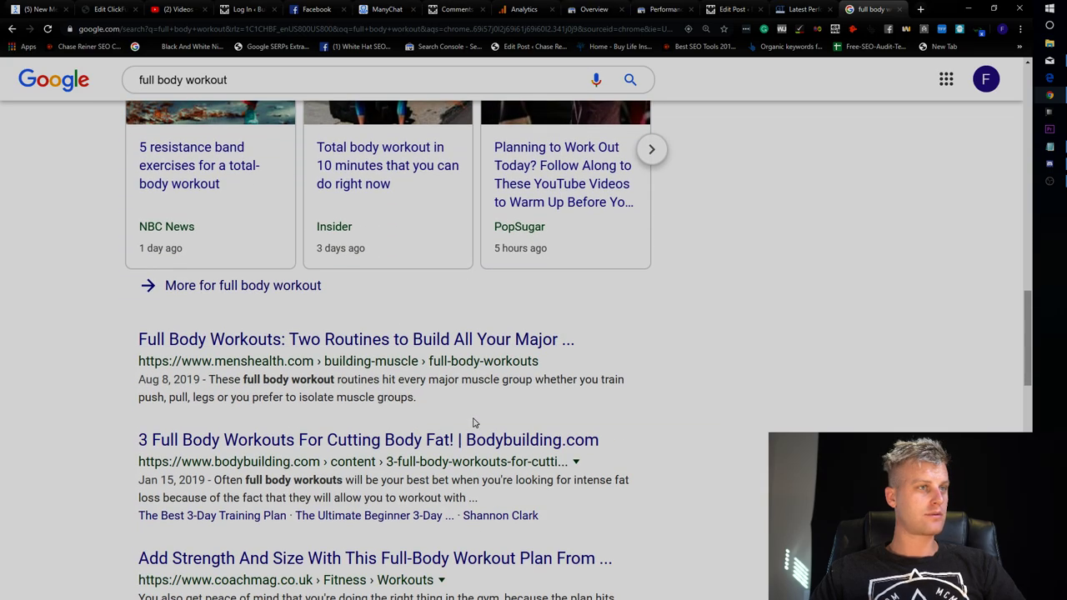
pyautogui.scroll(15, 624, 448)
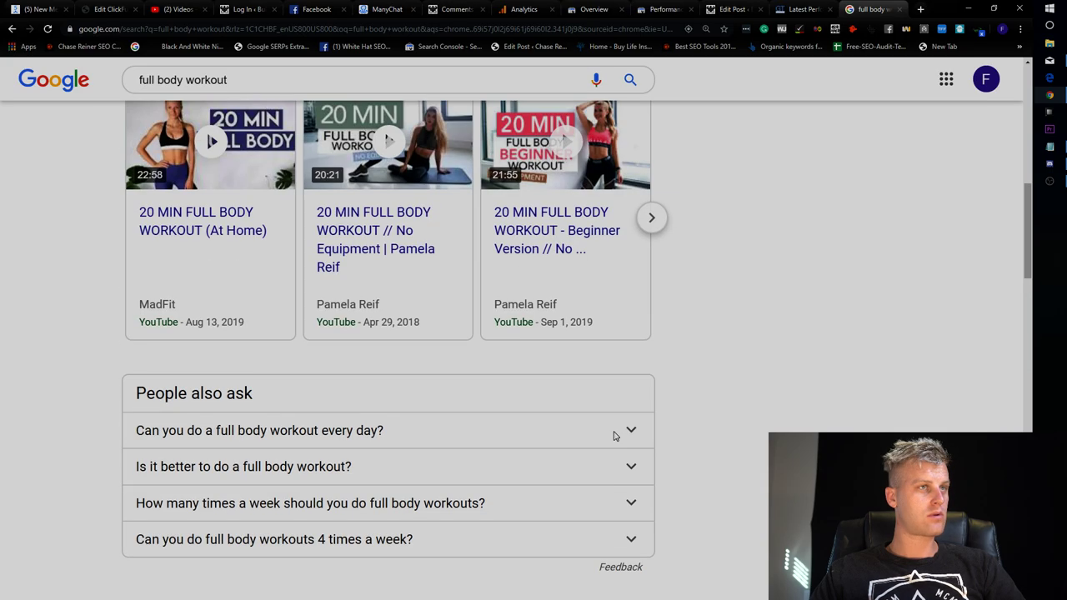
# Open the Built with Science article from the results and preview it at phone width.
pyautogui.click(529, 415)
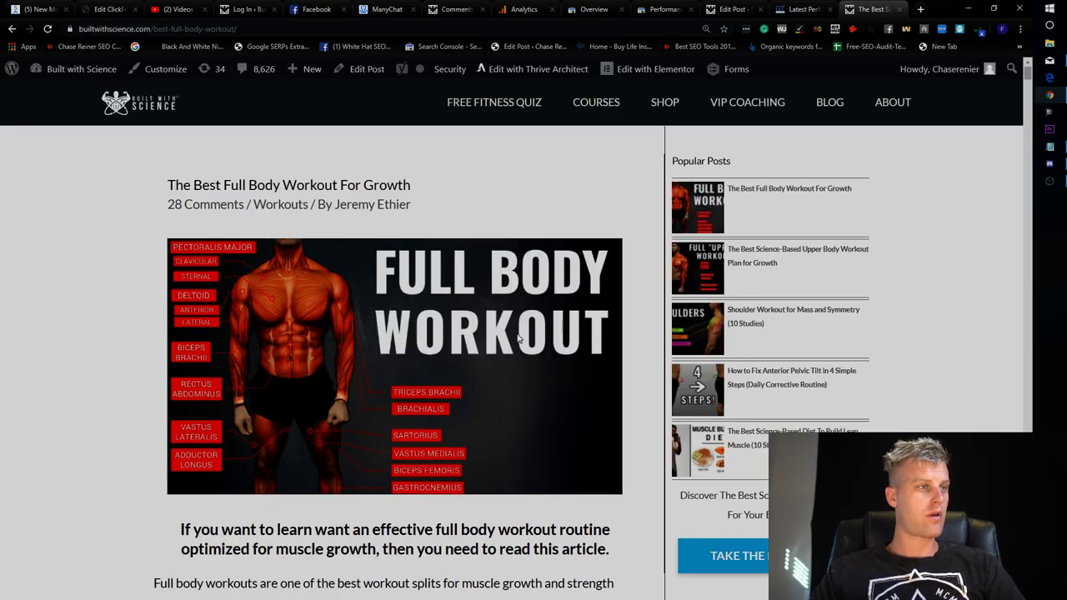
pyautogui.click(994, 8)
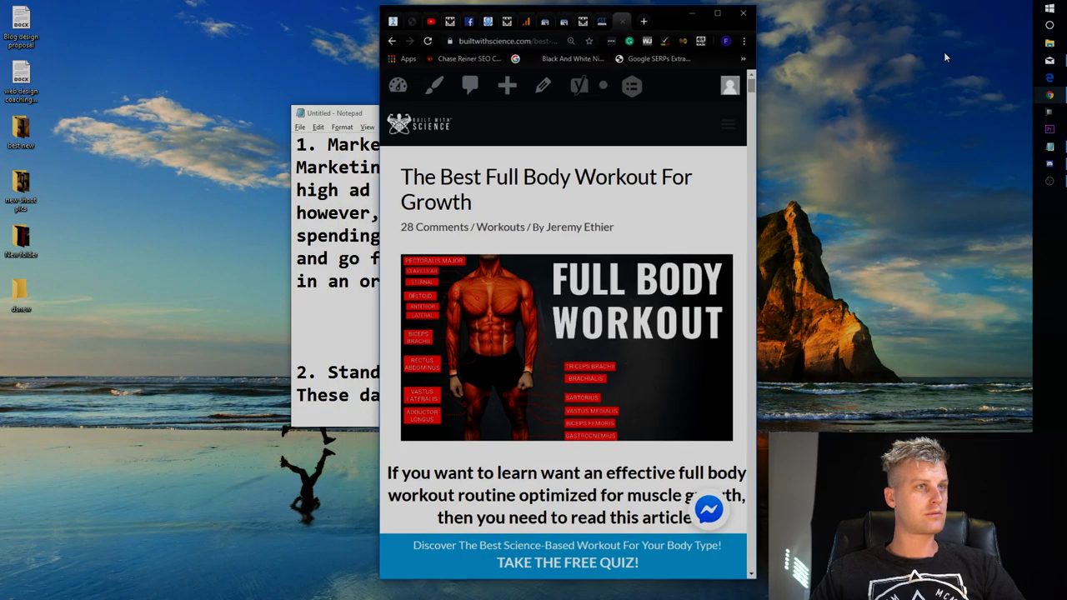
pyautogui.moveTo(758, 172); pyautogui.dragTo(213, 147)
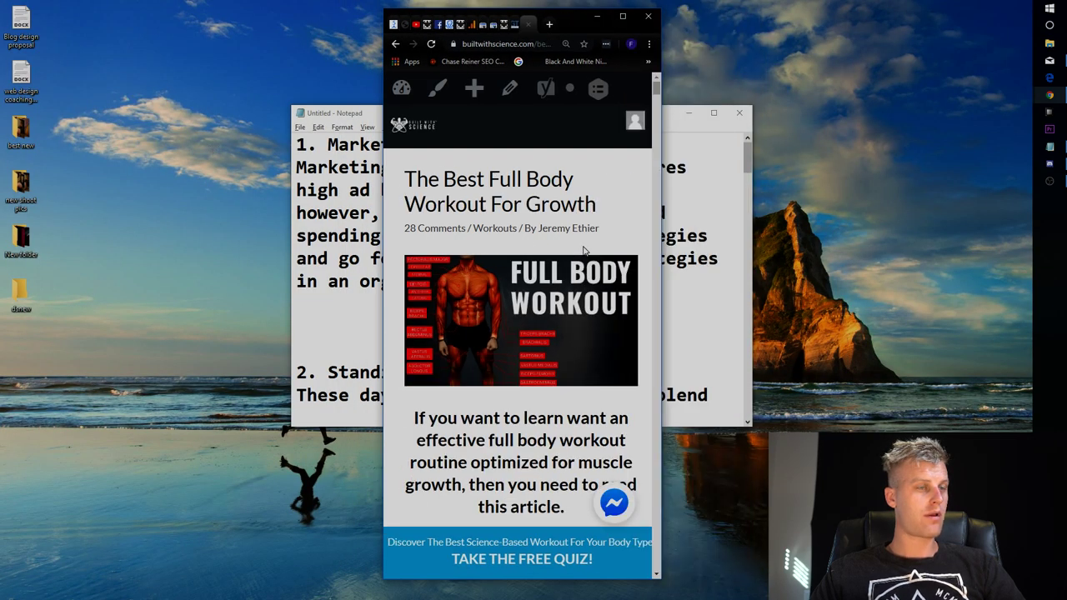
pyautogui.scroll(-2, 608, 512)
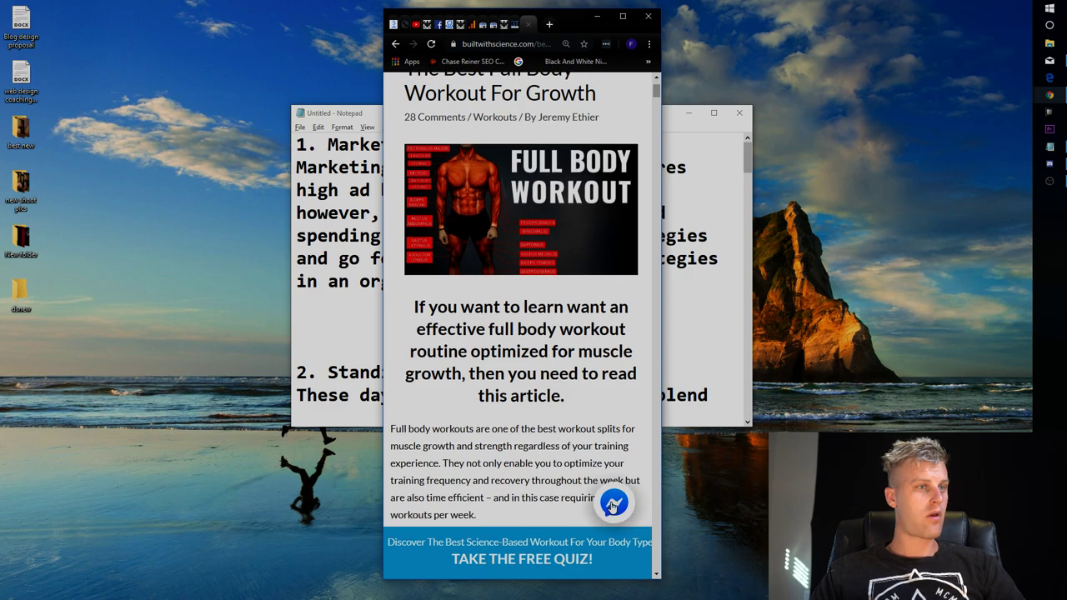
pyautogui.scroll(2, 612, 505)
pyautogui.click(622, 17)
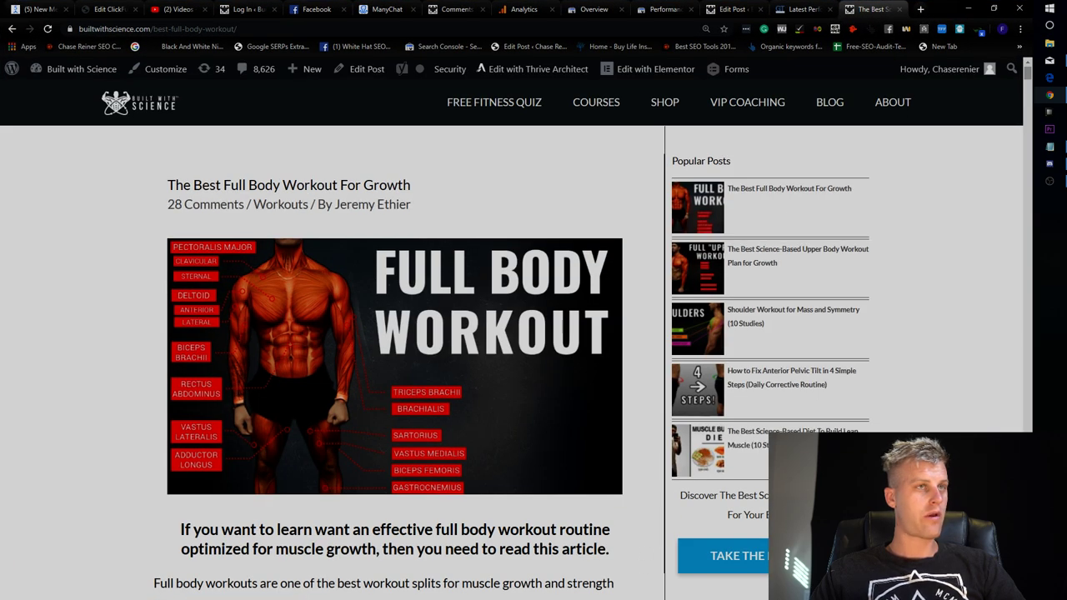
# Message the client in the BWS SEO Facebook chat about the site's current opt-ins.
pyautogui.click(317, 10)
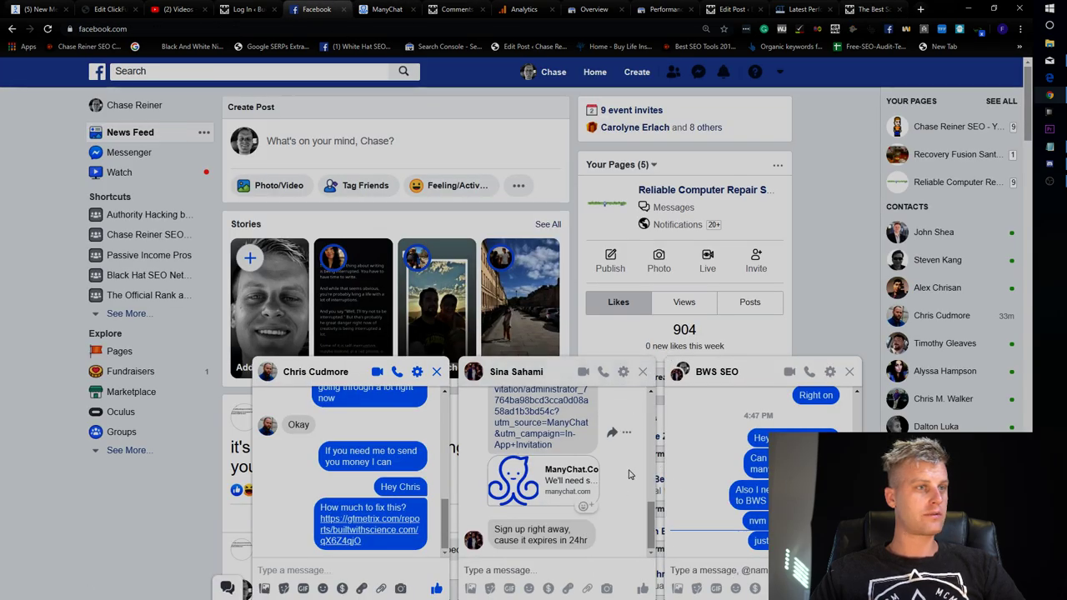
pyautogui.click(744, 571)
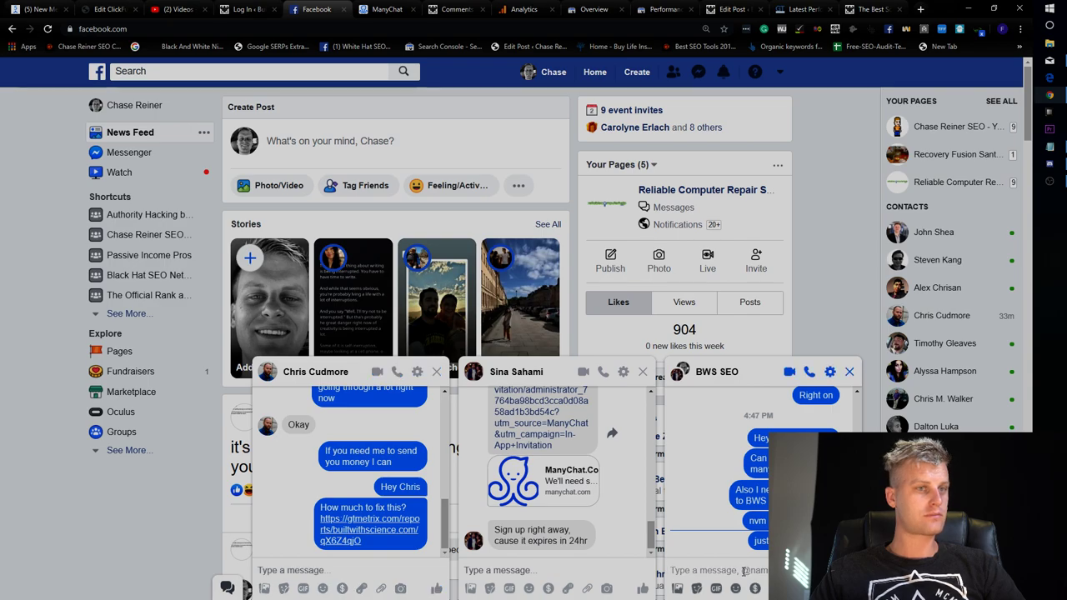
pyautogui.write('H')
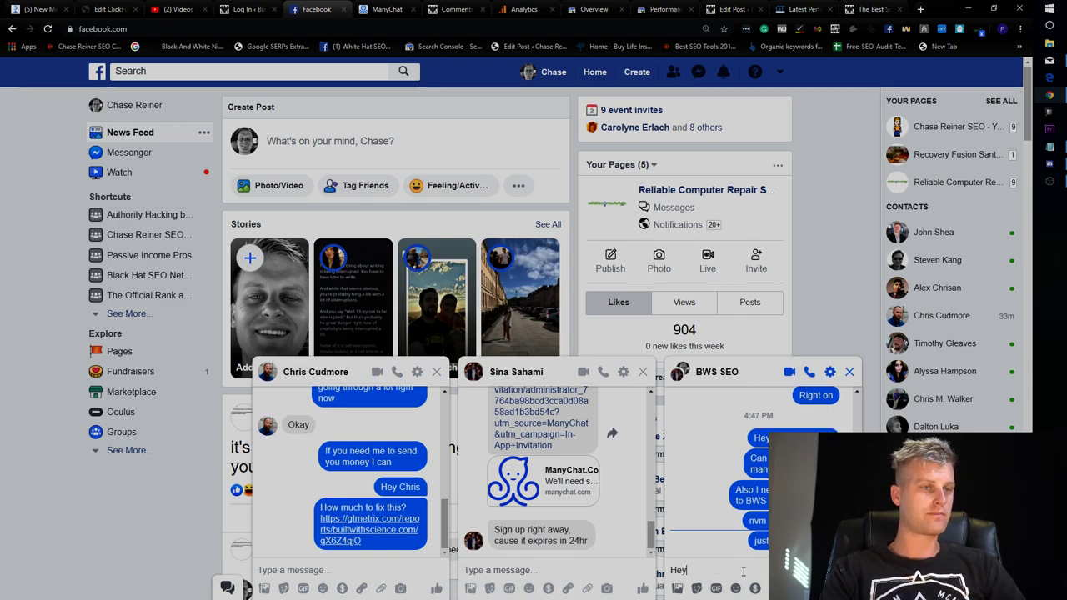
pyautogui.write('ey')
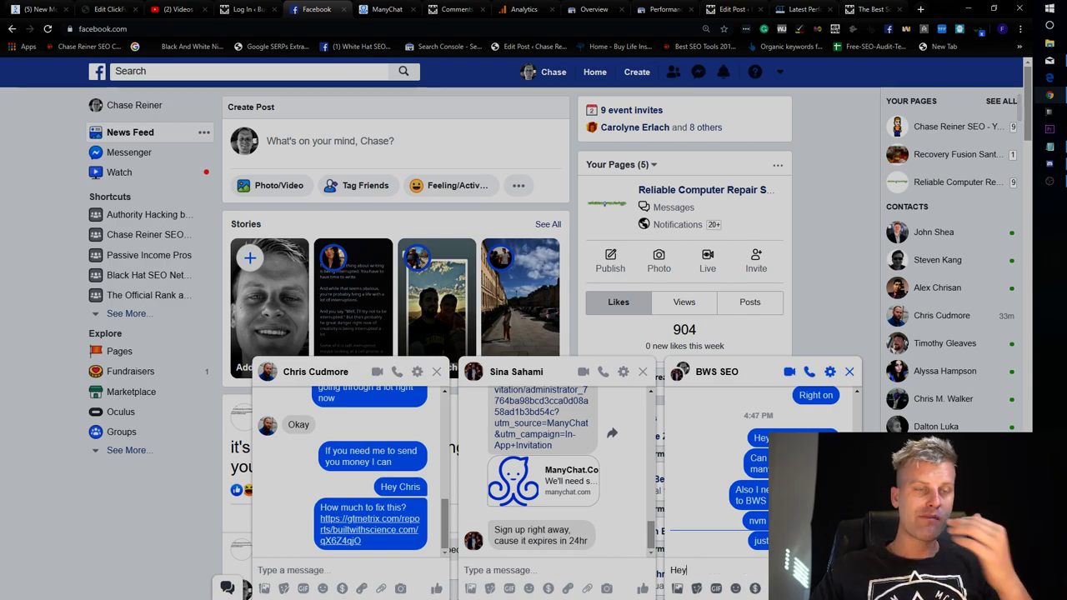
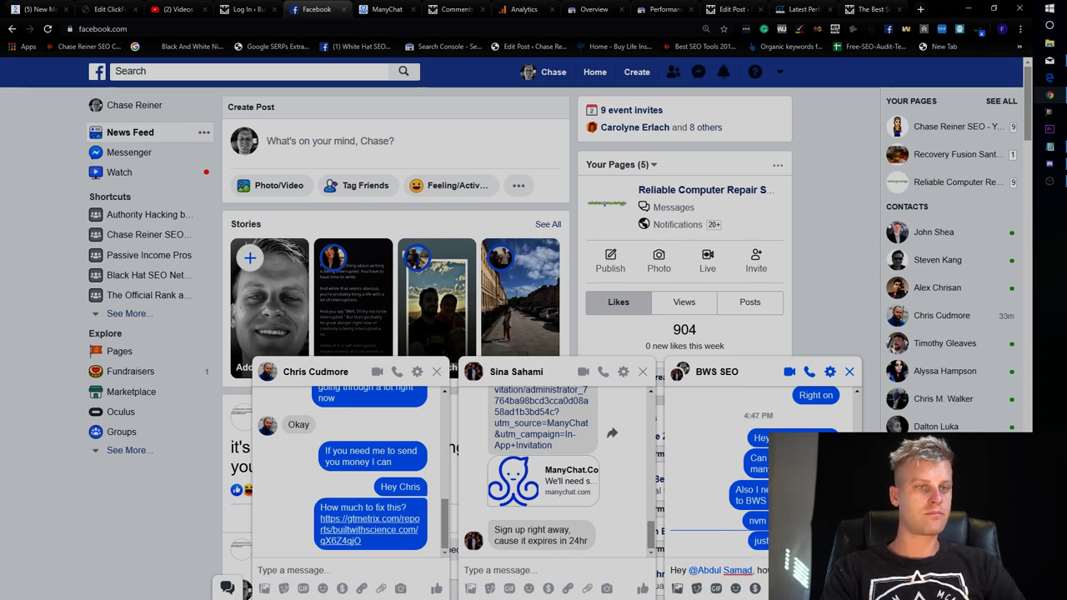
pyautogui.write('w are you')
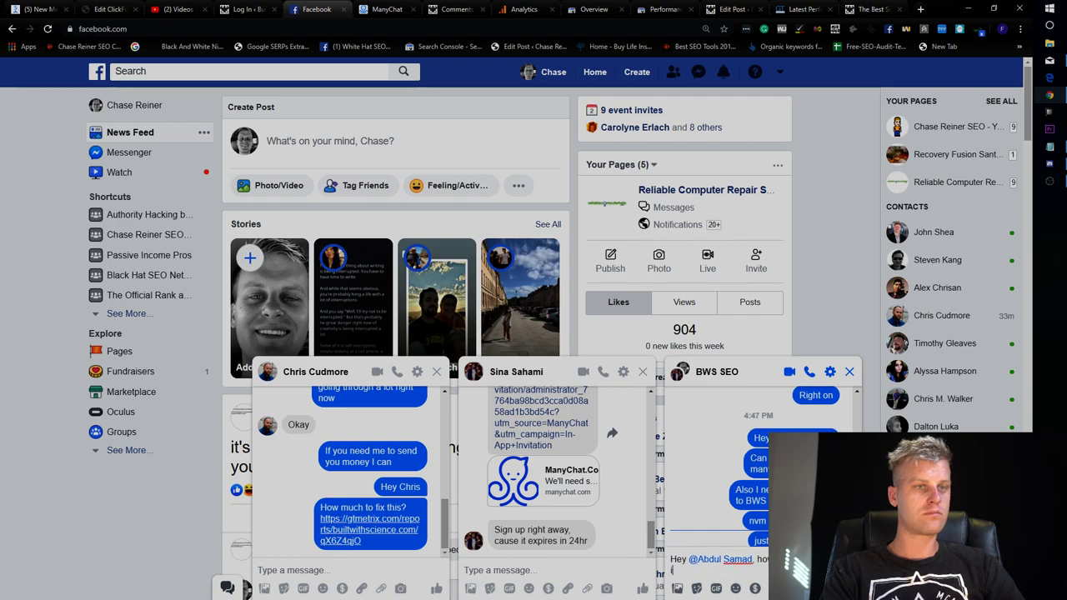
pyautogui.write('e we getting on the')
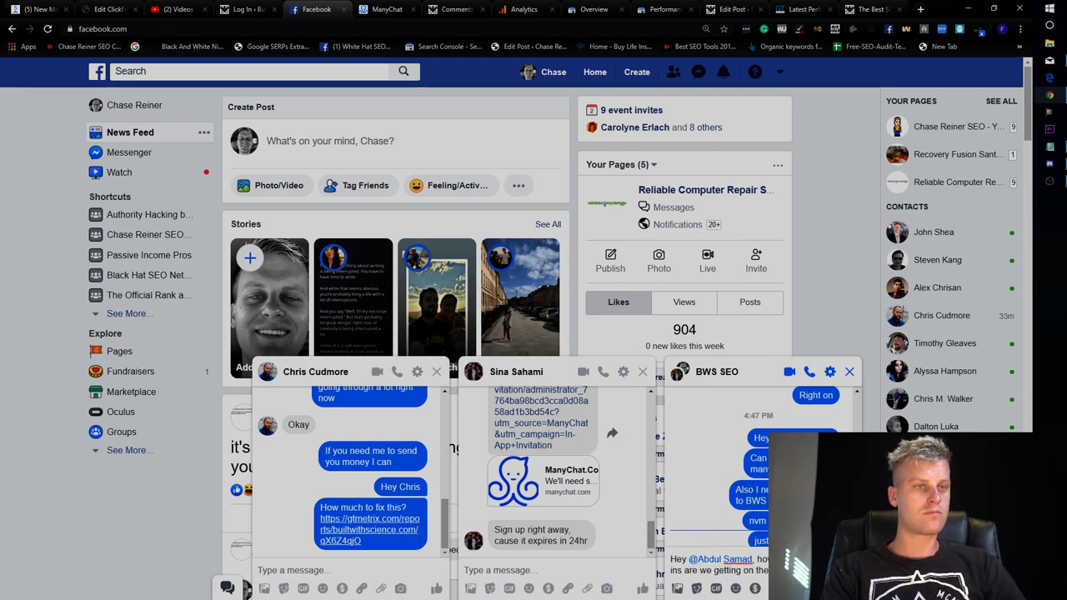
pyautogui.press('Return')
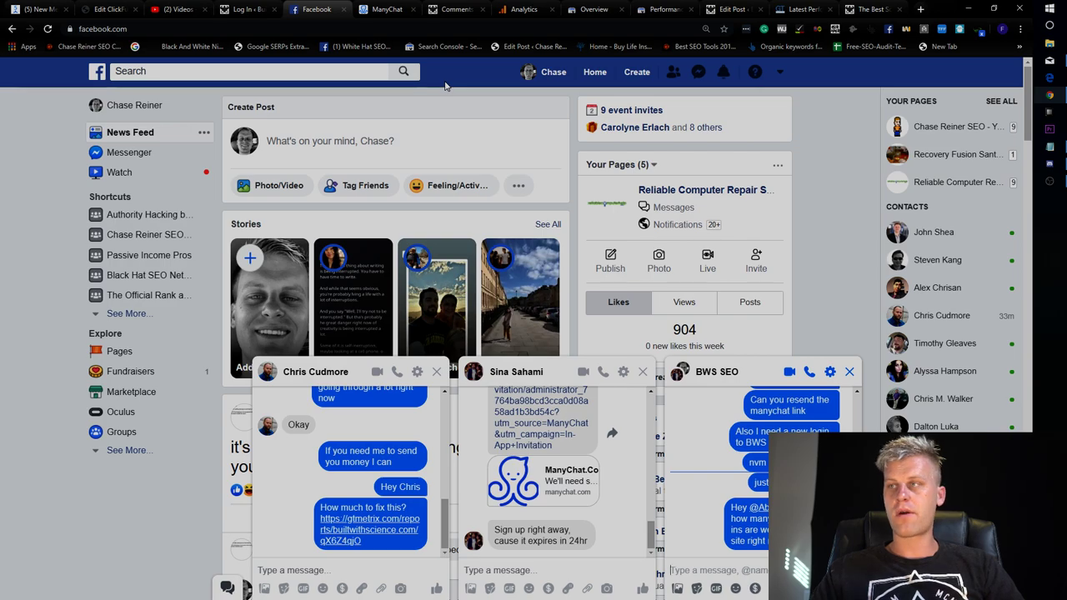
pyautogui.click(802, 8)
pyautogui.click(859, 8)
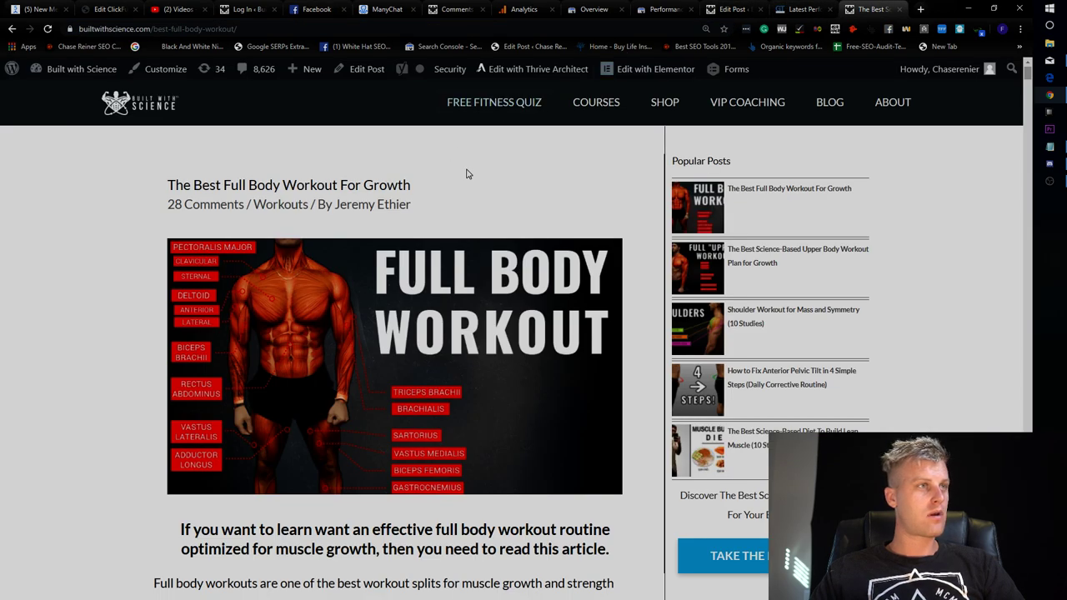
# Select the title 'The Best Full Body Workout For Growth' in the '28 thoughts' heading, then return to Edit Post.
pyautogui.scroll(-4, 501, 192)
pyautogui.scroll(1, 755, 446)
pyautogui.scroll(3, 758, 444)
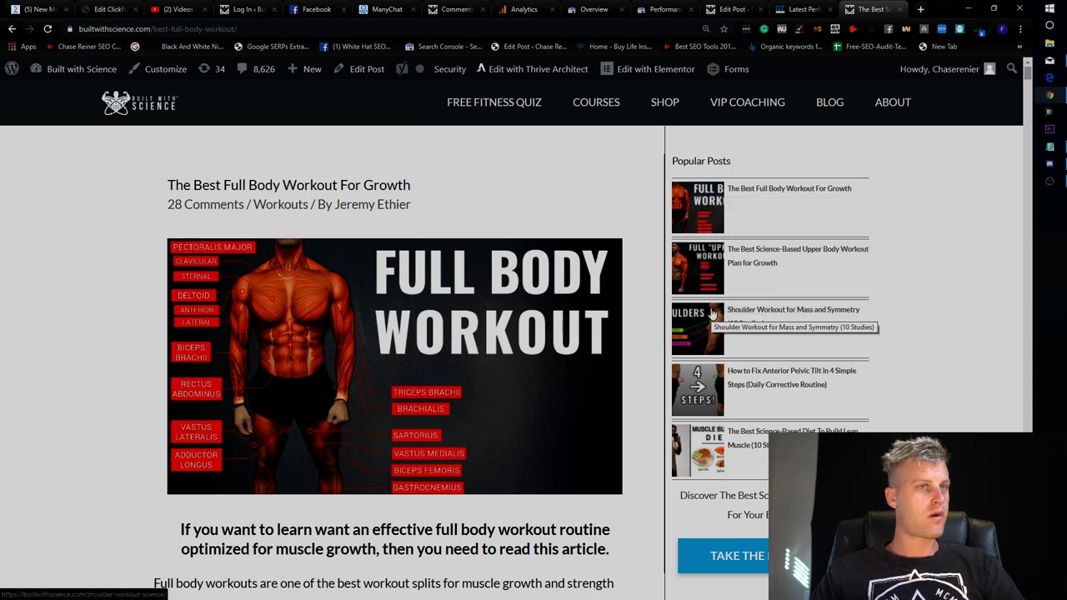
pyautogui.scroll(-14, 659, 366)
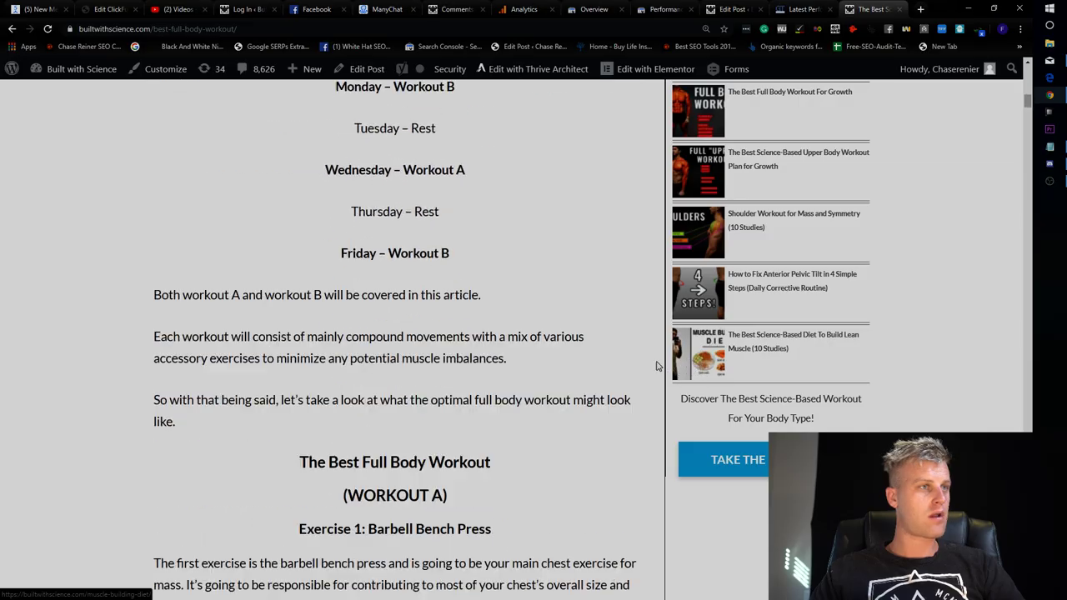
pyautogui.scroll(-20, 659, 367)
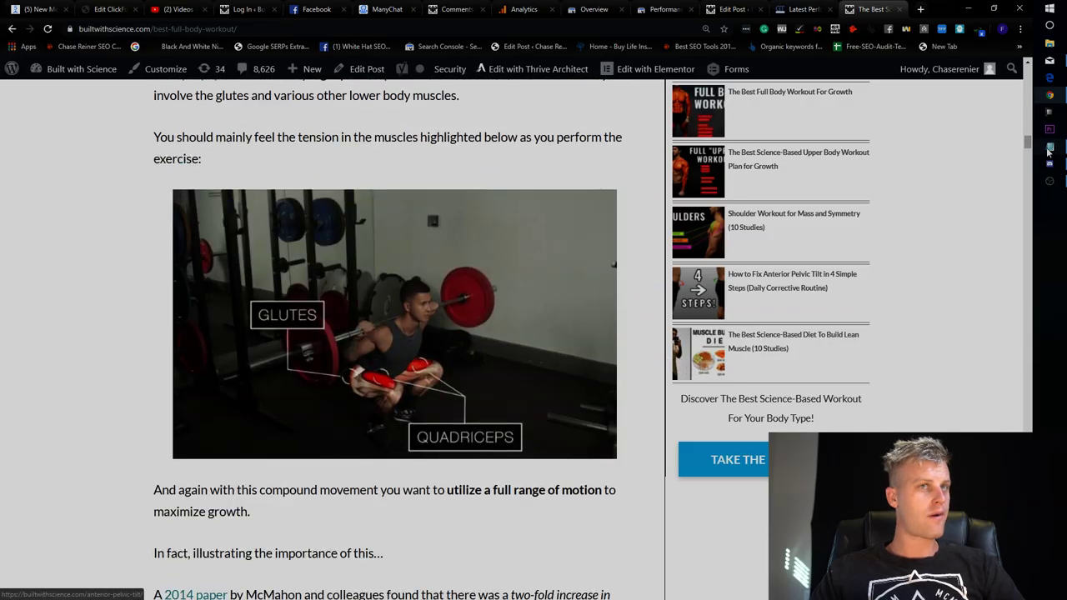
pyautogui.scroll(-20, 1029, 144)
pyautogui.scroll(-20, 627, 433)
pyautogui.scroll(8, 626, 433)
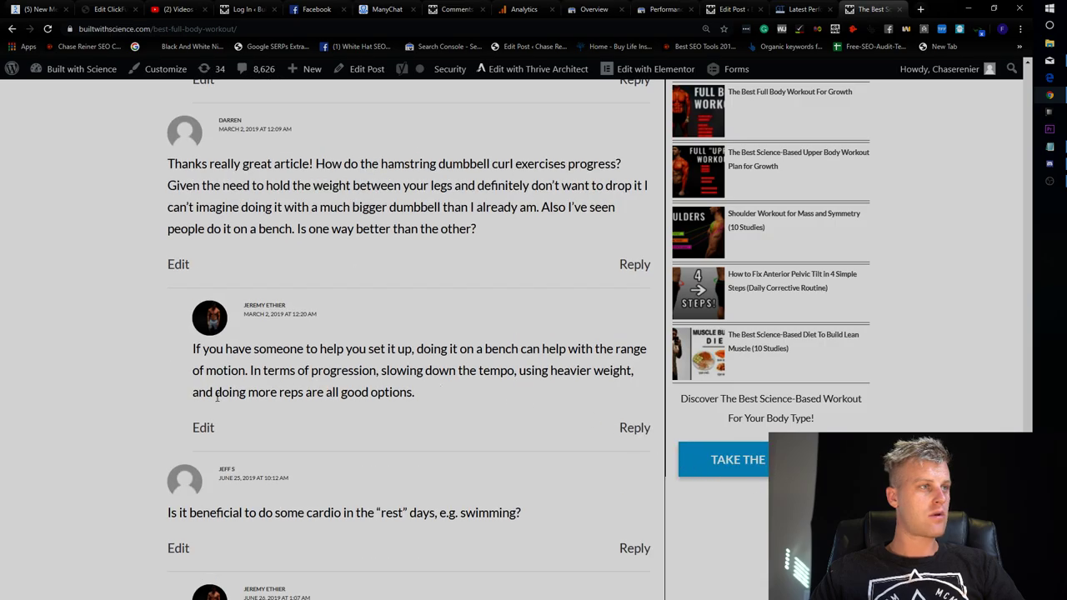
pyautogui.scroll(15, 343, 456)
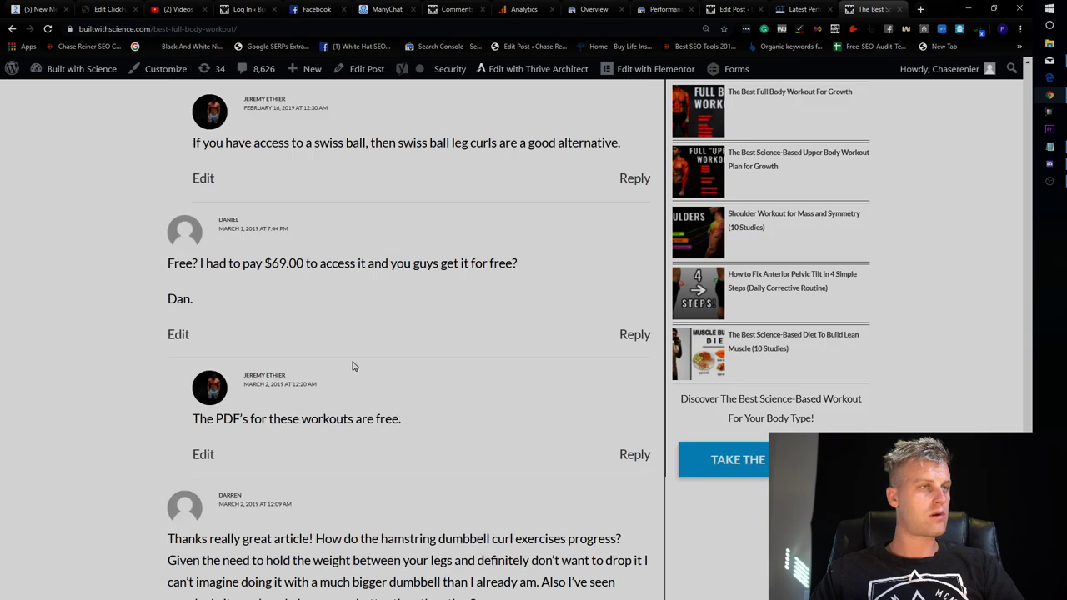
pyautogui.scroll(15, 407, 372)
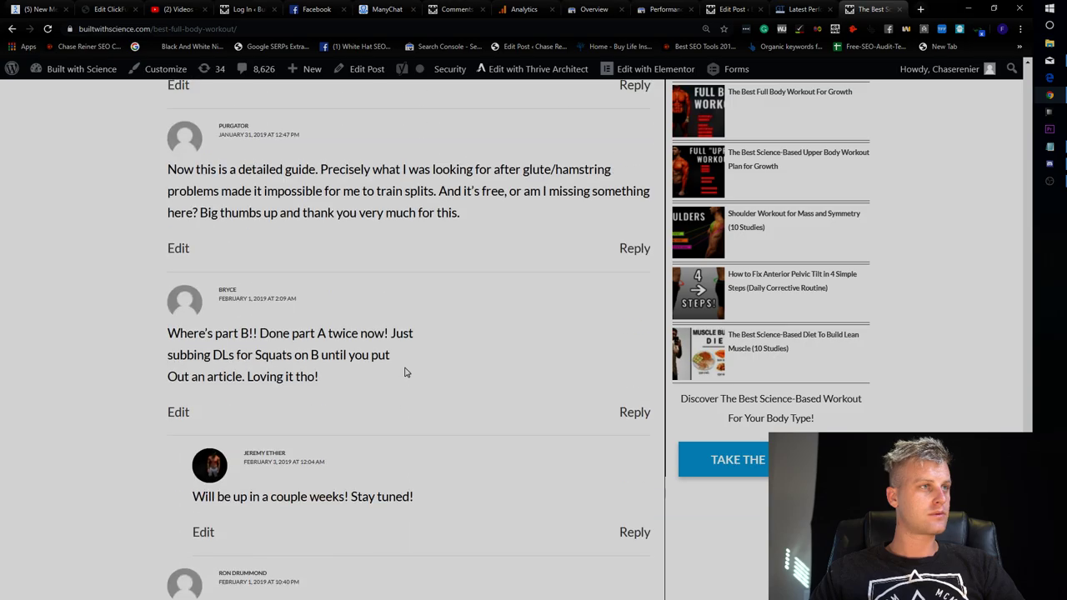
pyautogui.scroll(-4, 396, 355)
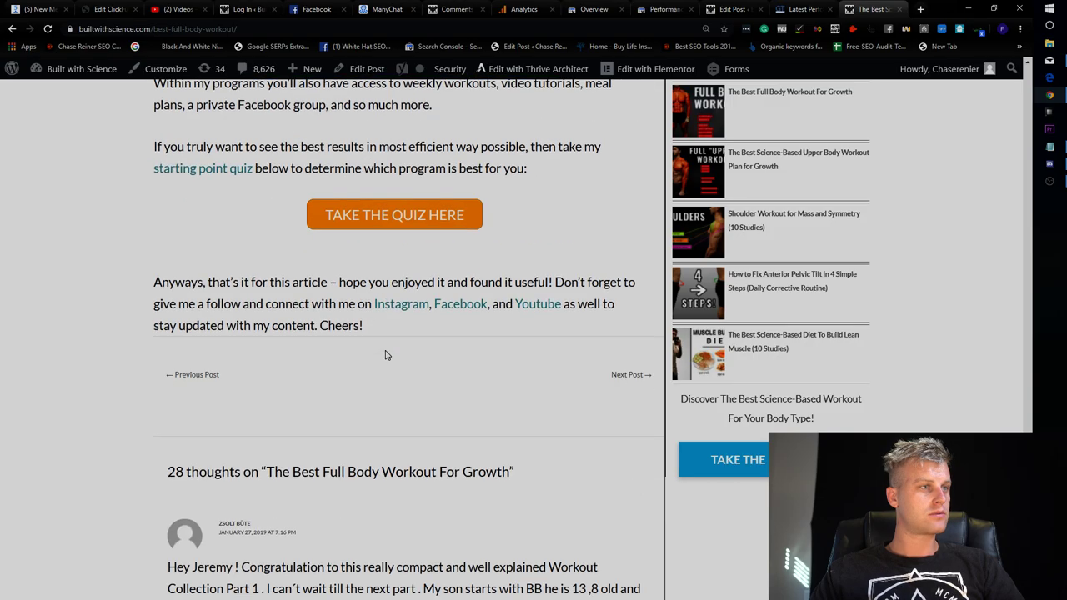
pyautogui.tripleClick(366, 423)
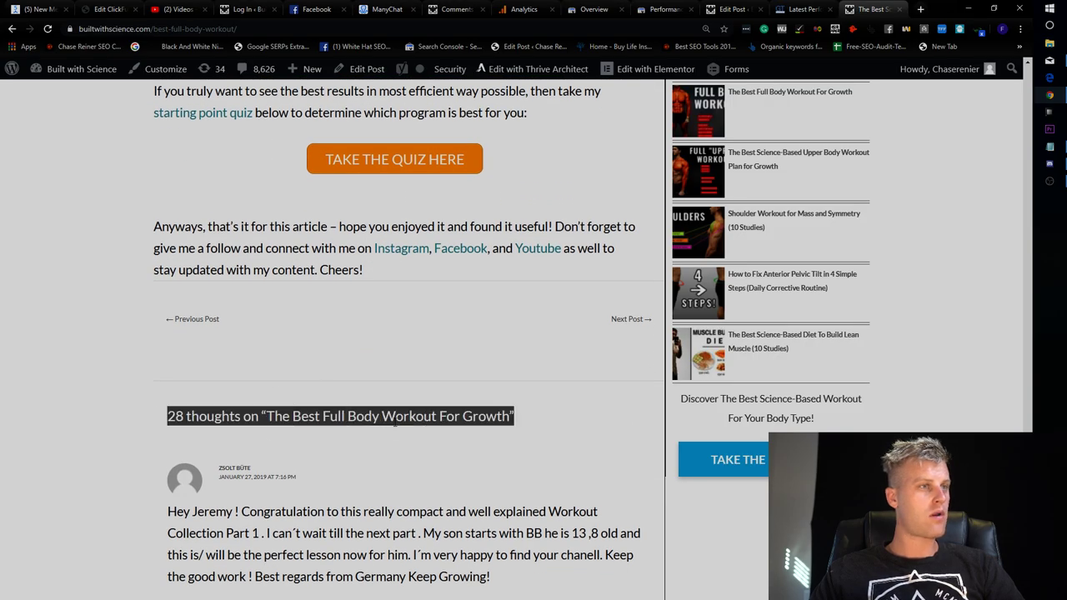
pyautogui.moveTo(508, 417); pyautogui.dragTo(260, 419)
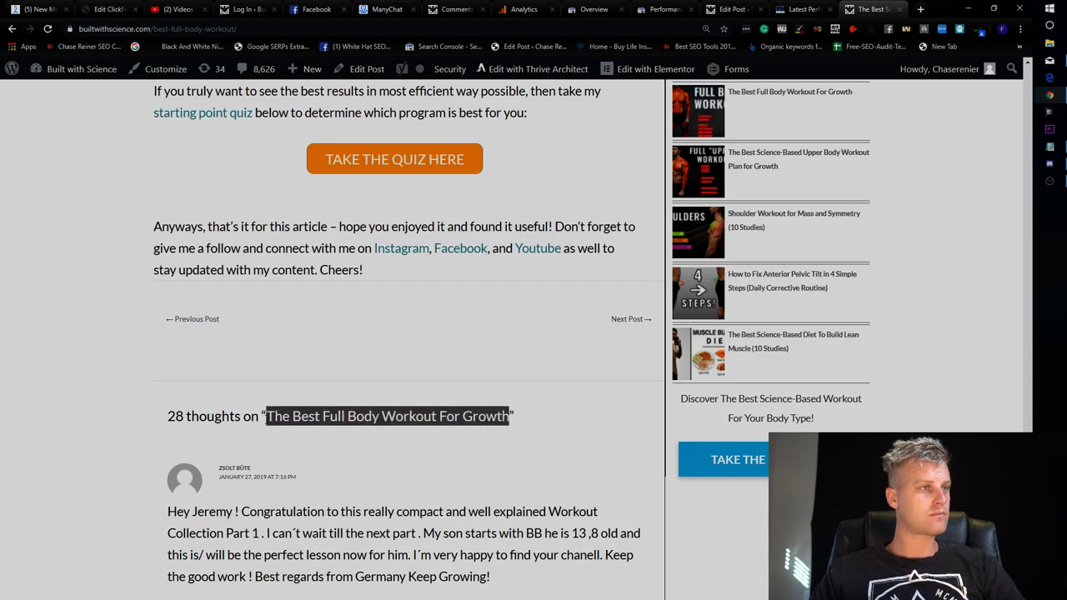
pyautogui.click(732, 9)
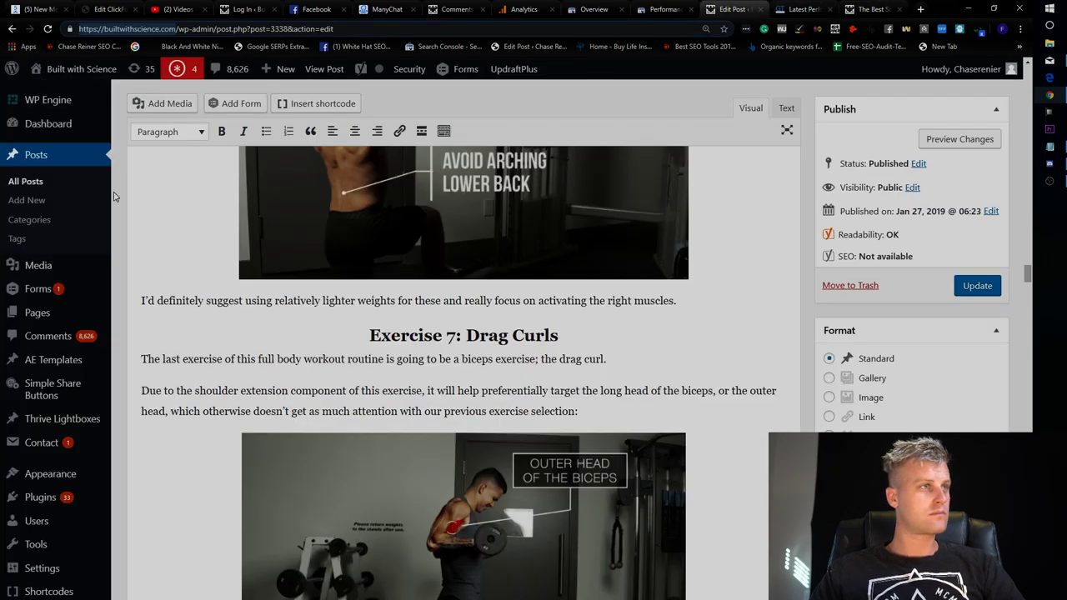
# Search the site's comments for the pasted post title, then clear the search.
pyautogui.click(62, 350)
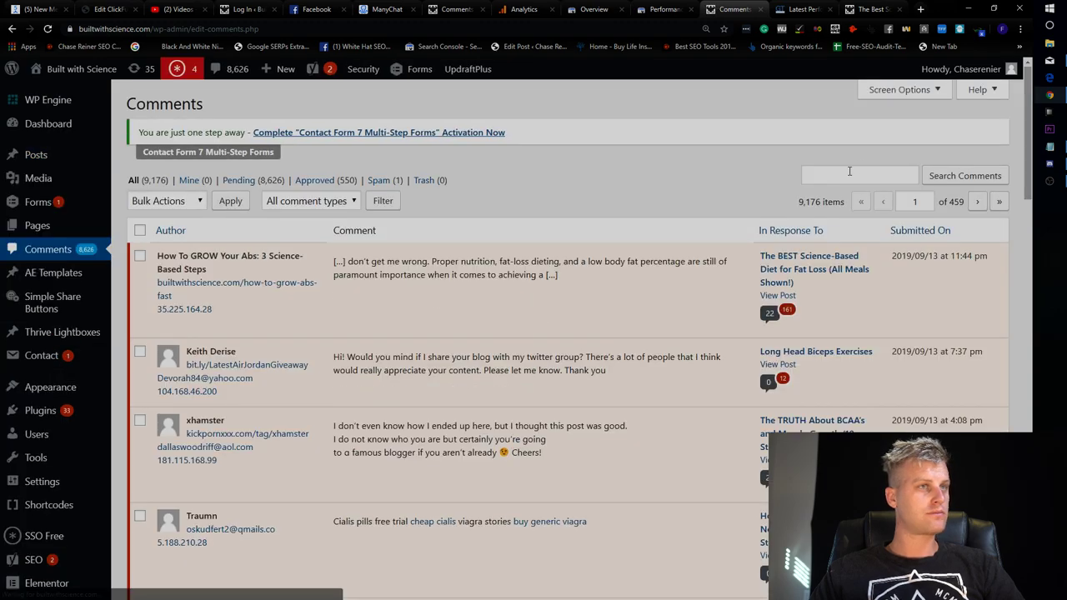
pyautogui.click(867, 176)
pyautogui.hotkey('ctrl', 'v')
pyautogui.click(927, 181)
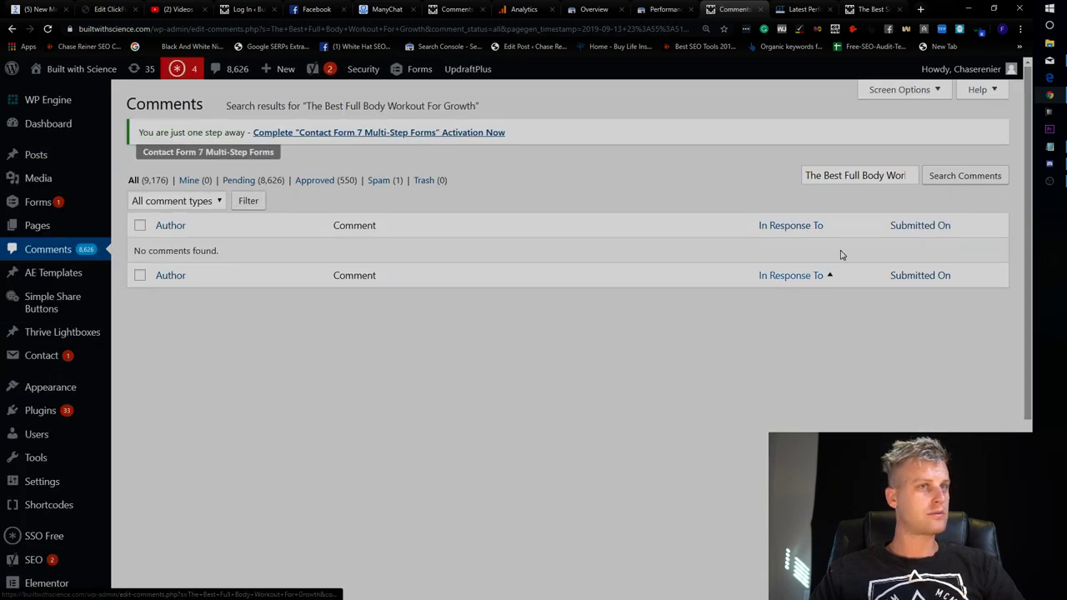
pyautogui.doubleClick(896, 175)
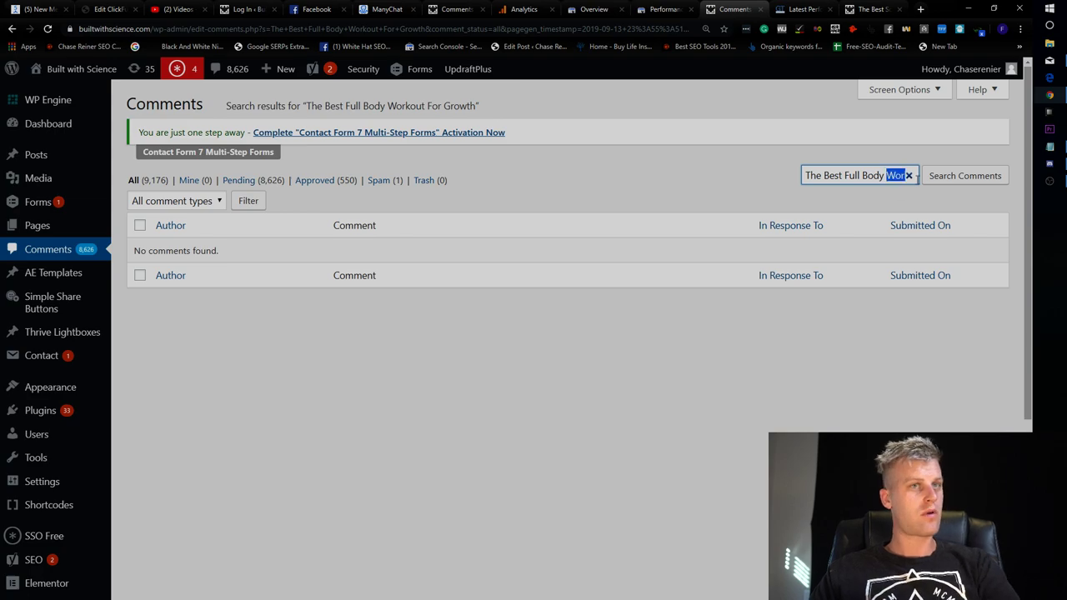
pyautogui.hotkey('ctrl', 'a')
pyautogui.press('BackSpace')
pyautogui.click(965, 178)
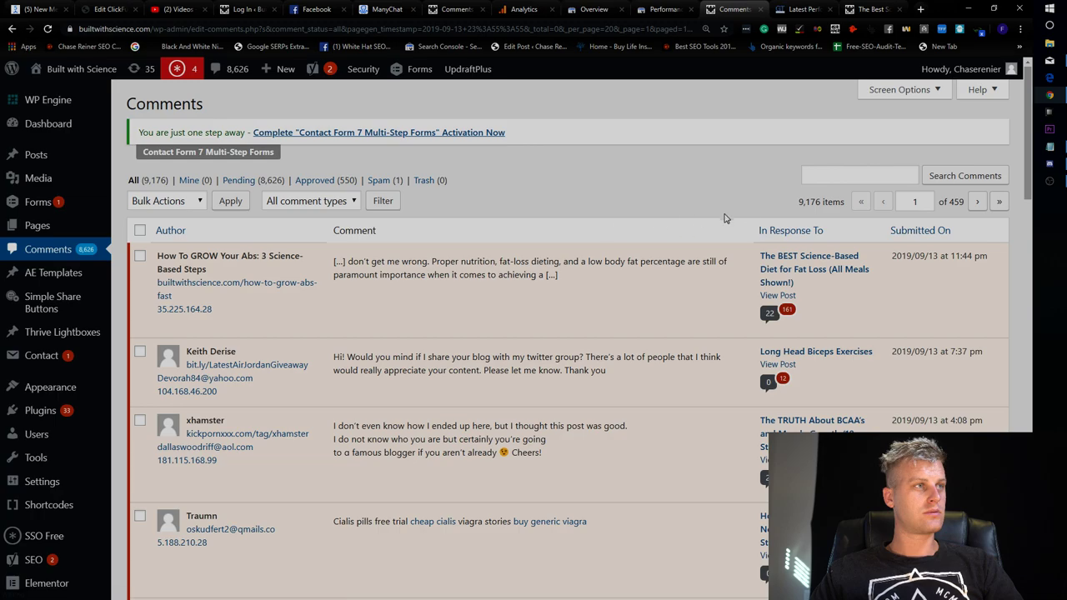
# Search the comments for the post's web address taken from the article tab.
pyautogui.click(841, 178)
pyautogui.click(739, 191)
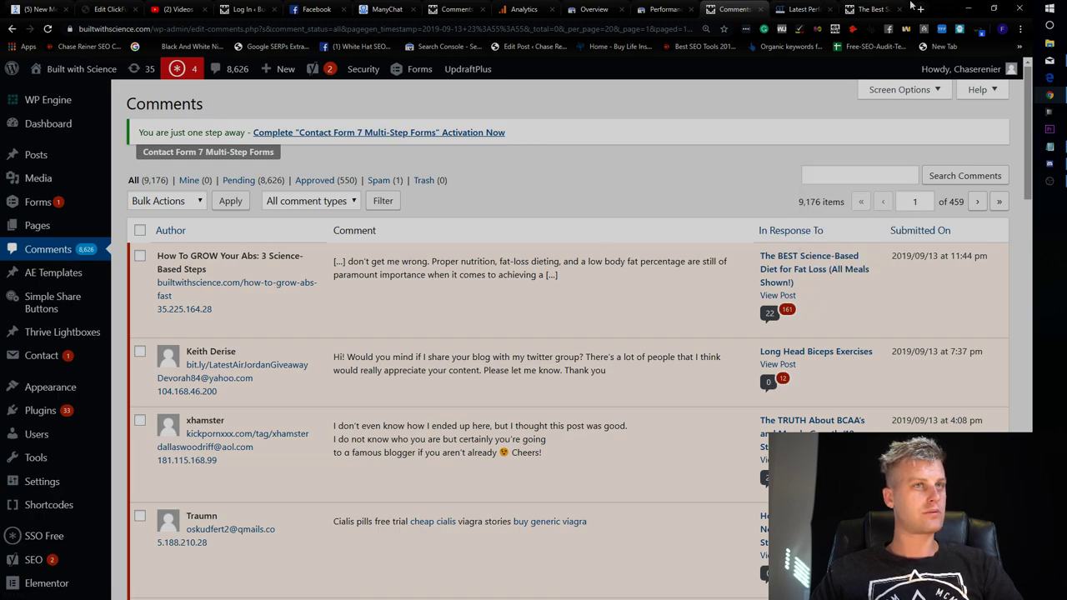
pyautogui.click(806, 10)
pyautogui.click(732, 9)
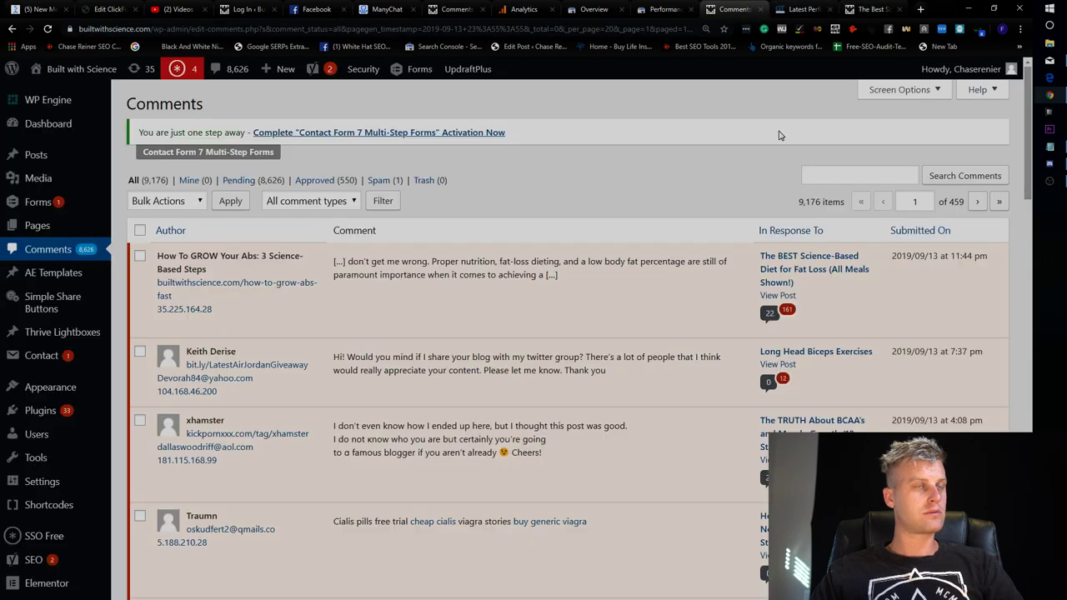
pyautogui.click(844, 185)
pyautogui.write('https://builtwithscience.com/best-full-body-workout/')
pyautogui.click(967, 177)
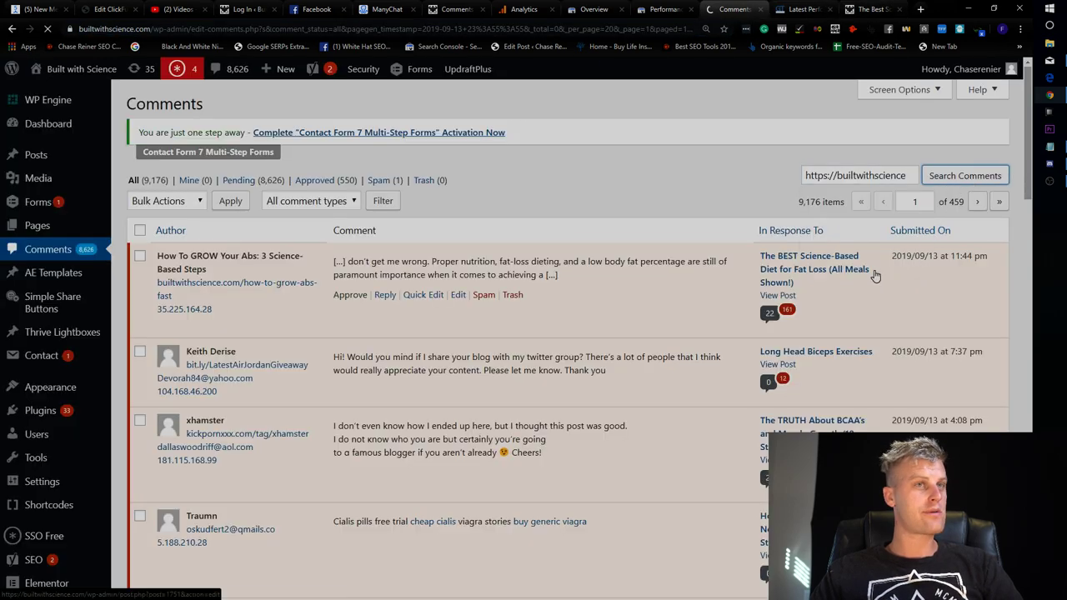
# Look over the 10 pingback results, opening and cancelling Quick Edit on the first one.
pyautogui.scroll(-10, 713, 307)
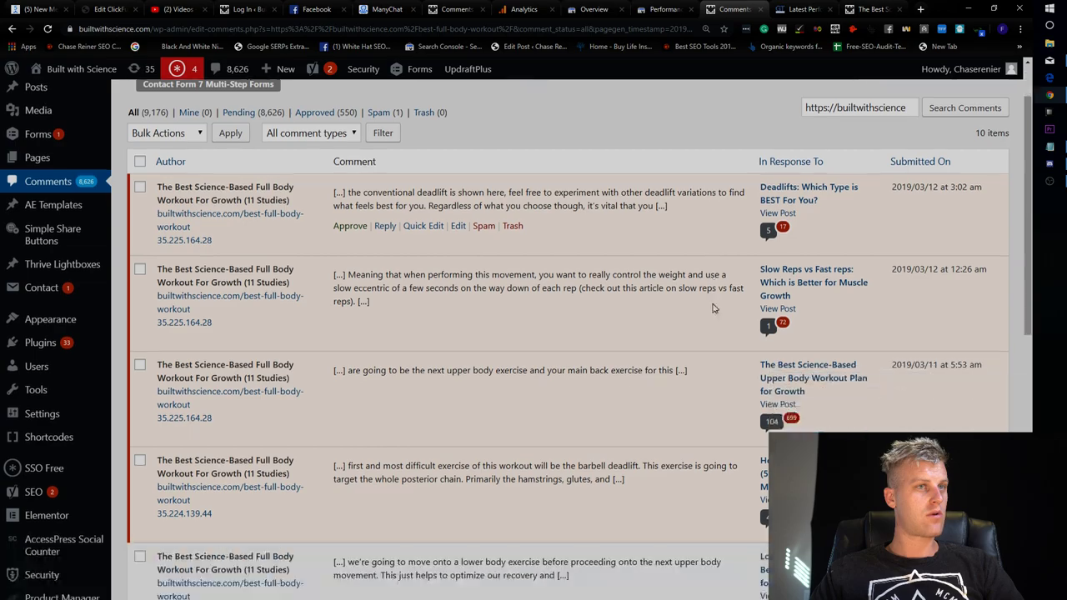
pyautogui.scroll(10, 713, 307)
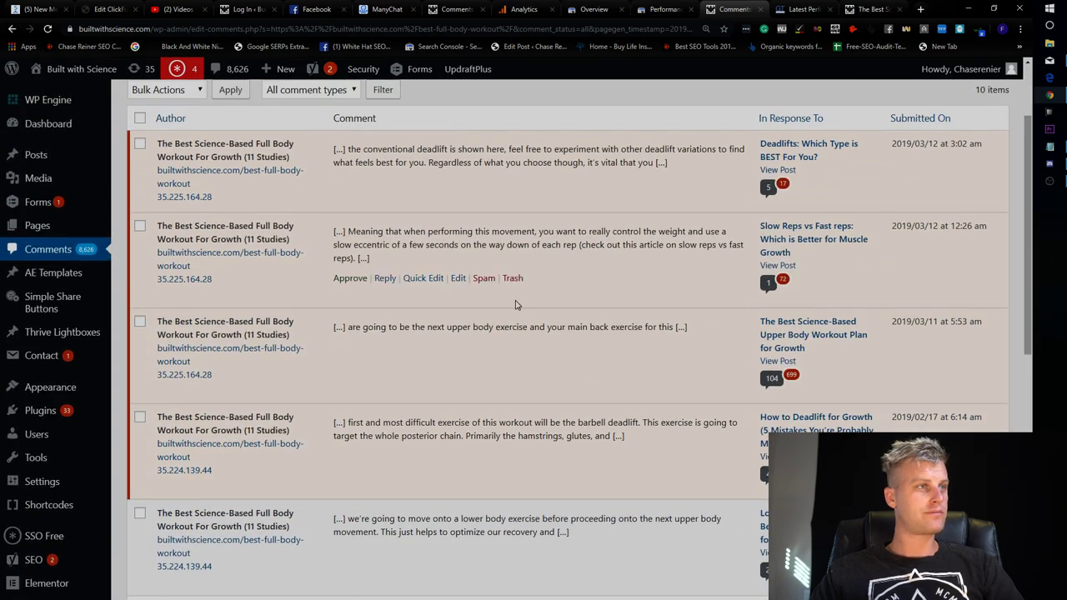
pyautogui.scroll(2, 518, 311)
pyautogui.scroll(-10, 525, 315)
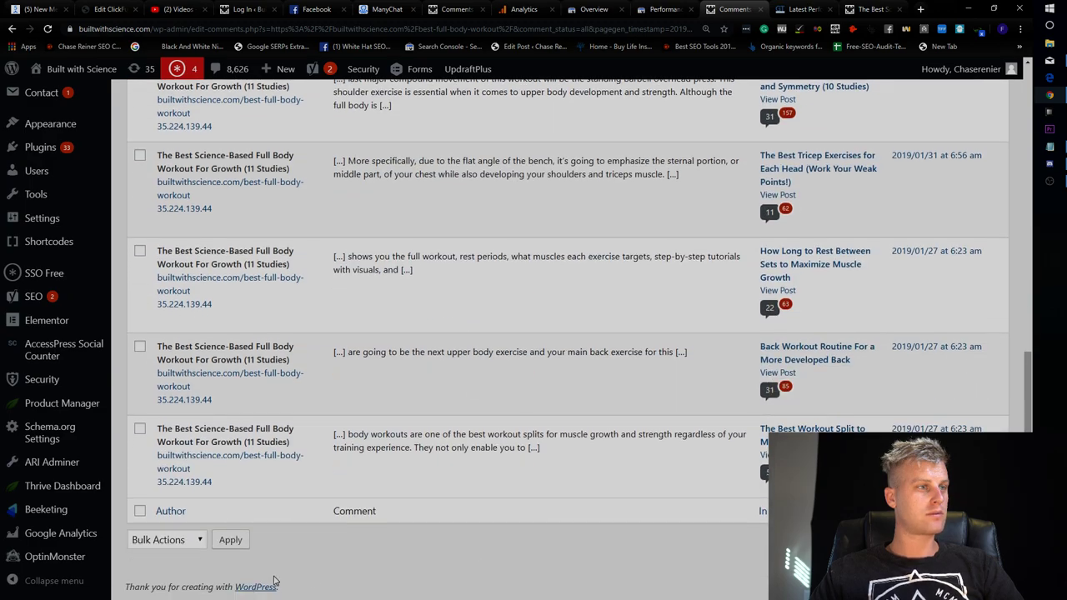
pyautogui.scroll(10, 431, 541)
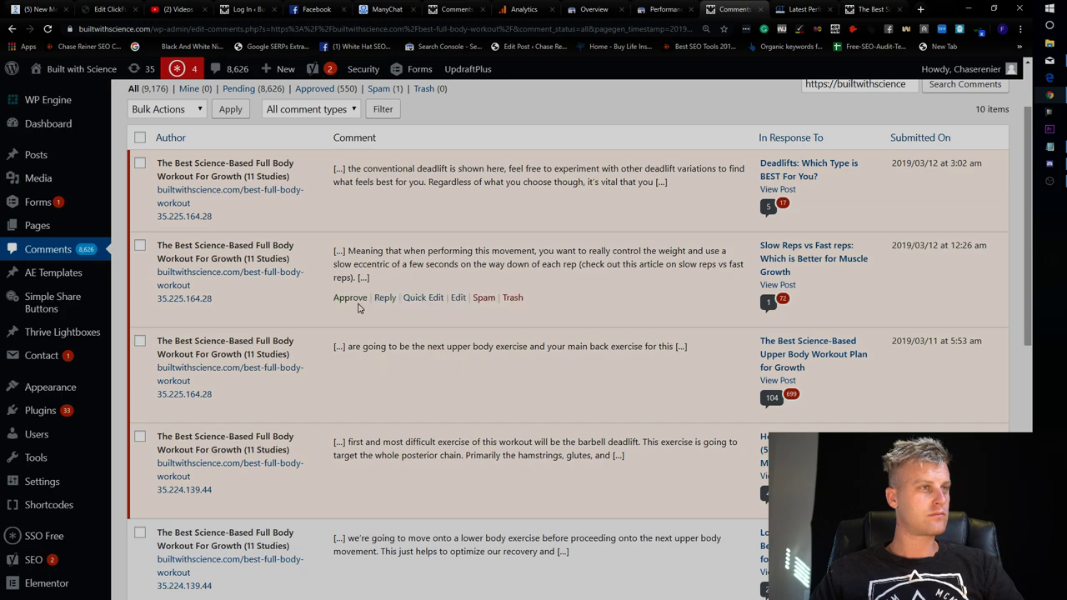
pyautogui.scroll(-3, 364, 300)
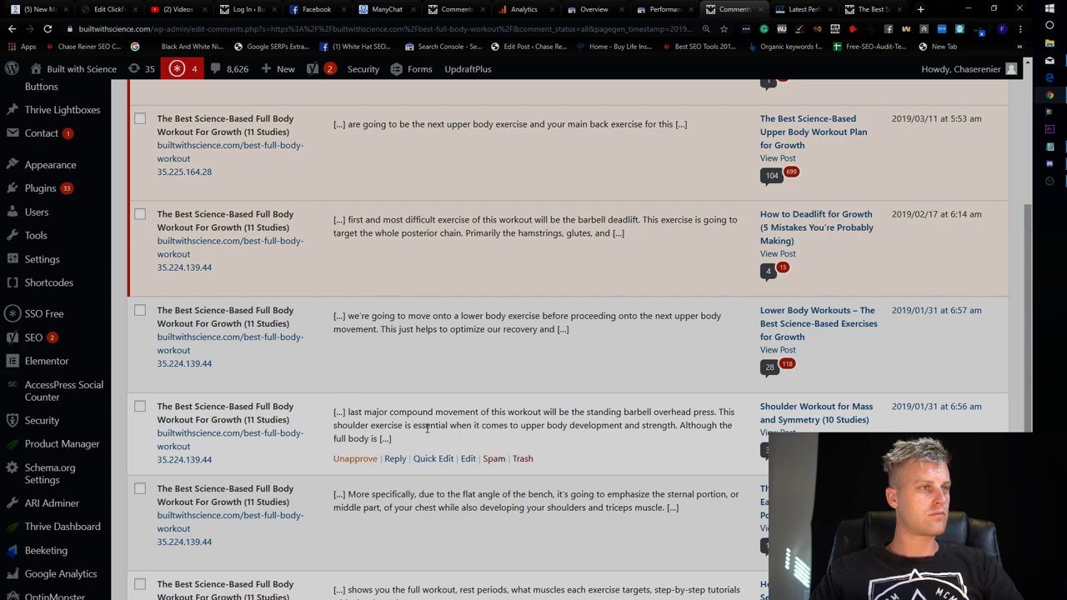
pyautogui.scroll(4, 423, 417)
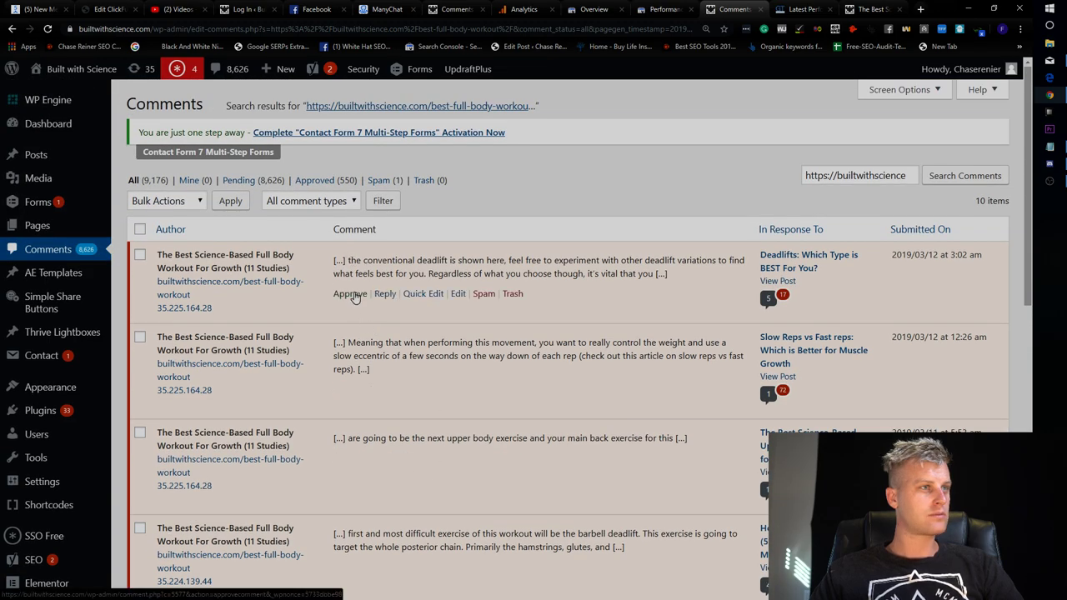
pyautogui.click(433, 293)
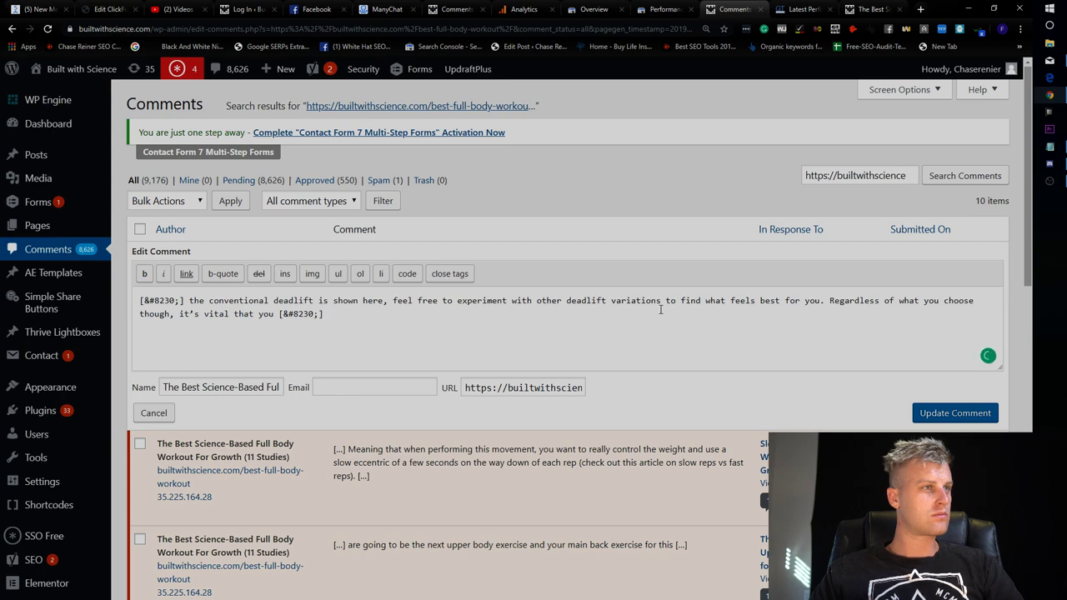
pyautogui.click(153, 413)
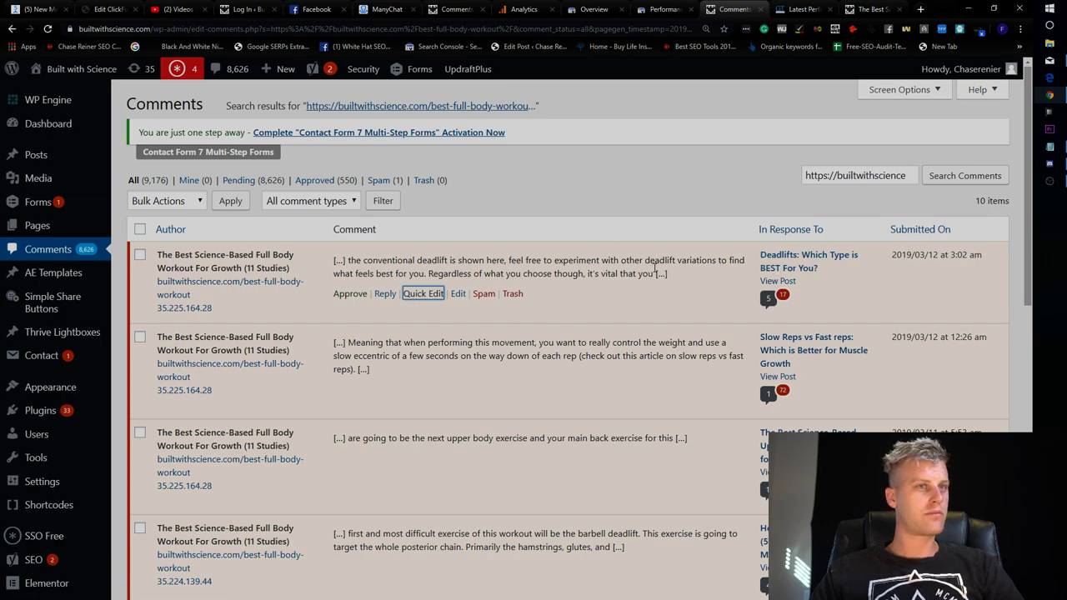
# Review the pingbacks again, then filter to the Pending (8,626) comments.
pyautogui.scroll(-1, 655, 268)
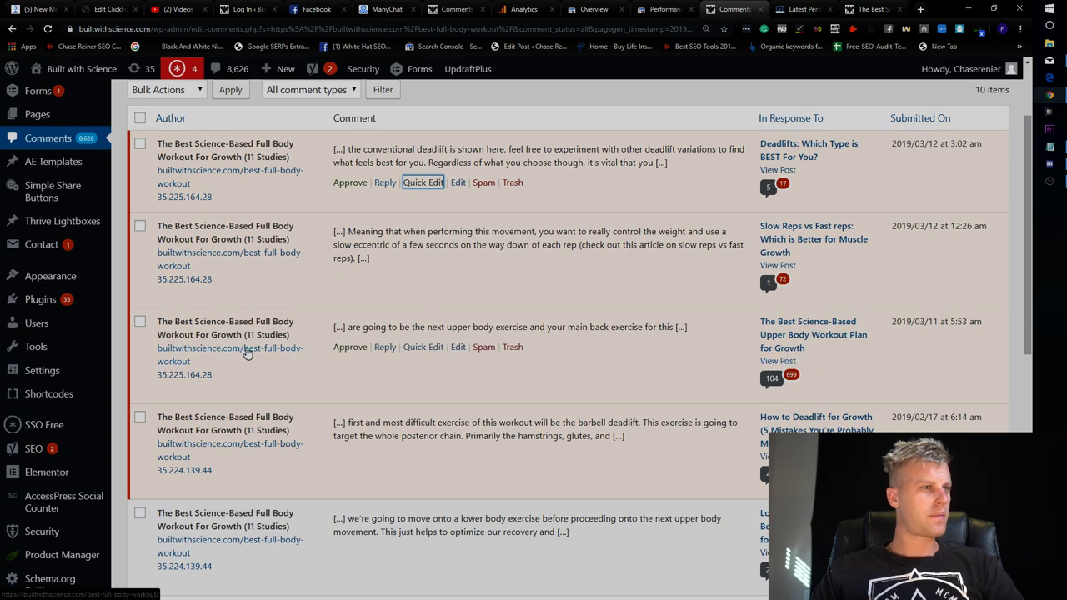
pyautogui.scroll(1, 259, 336)
pyautogui.scroll(-3, 261, 332)
pyautogui.scroll(3, 281, 333)
pyautogui.scroll(-2, 303, 326)
pyautogui.scroll(-2, 302, 345)
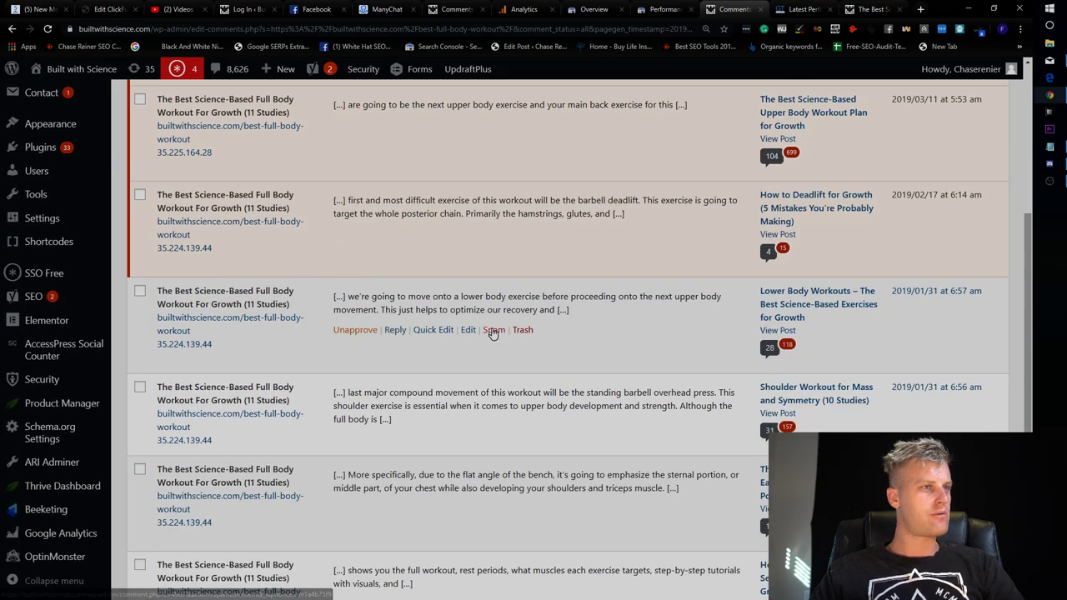
pyautogui.scroll(3, 517, 330)
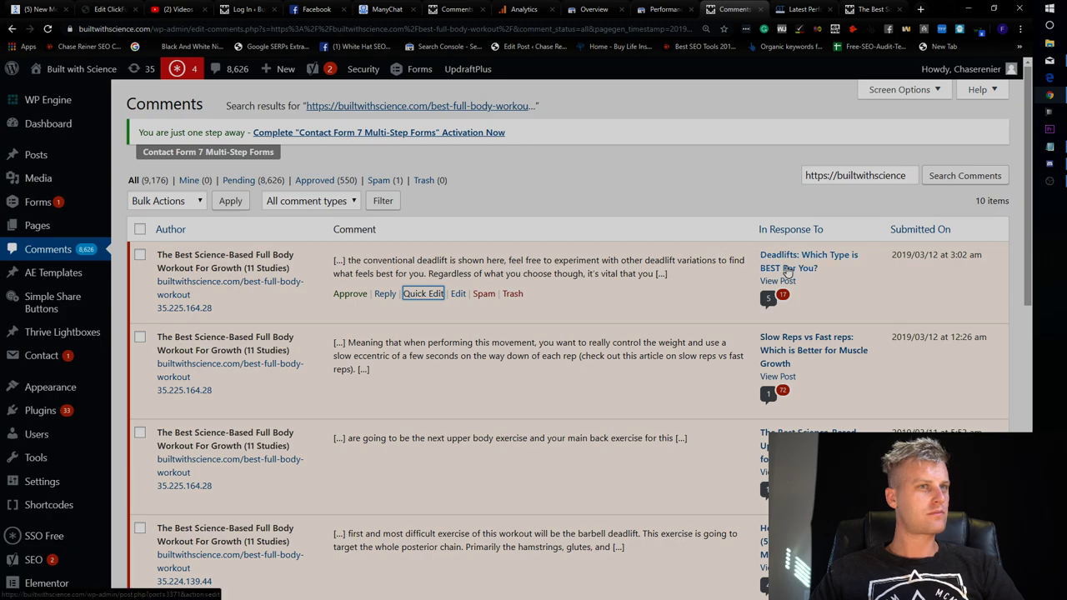
pyautogui.scroll(-2, 750, 275)
pyautogui.scroll(3, 417, 217)
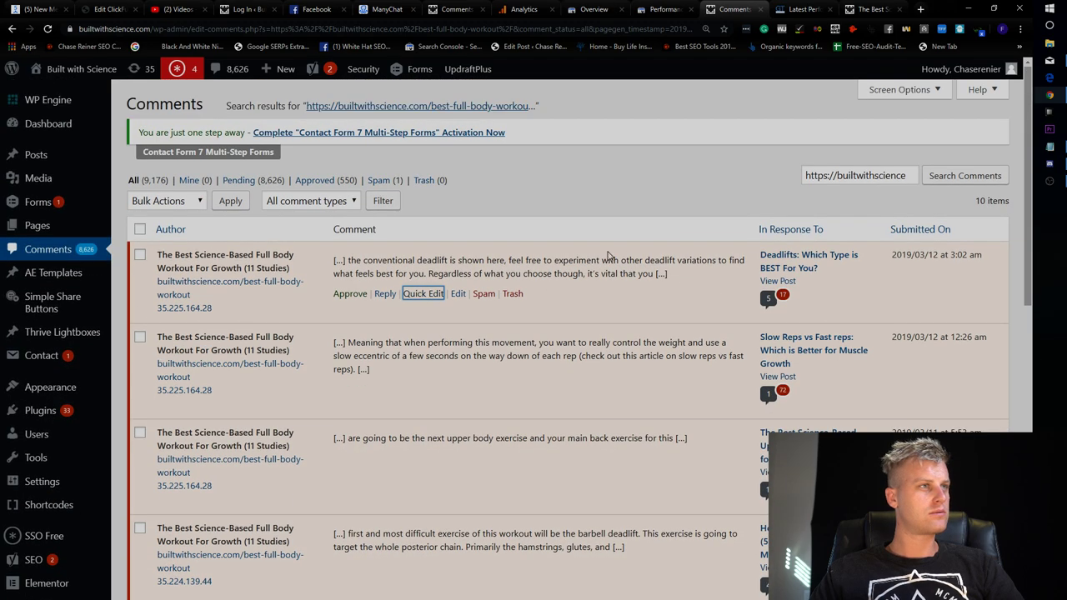
pyautogui.click(240, 180)
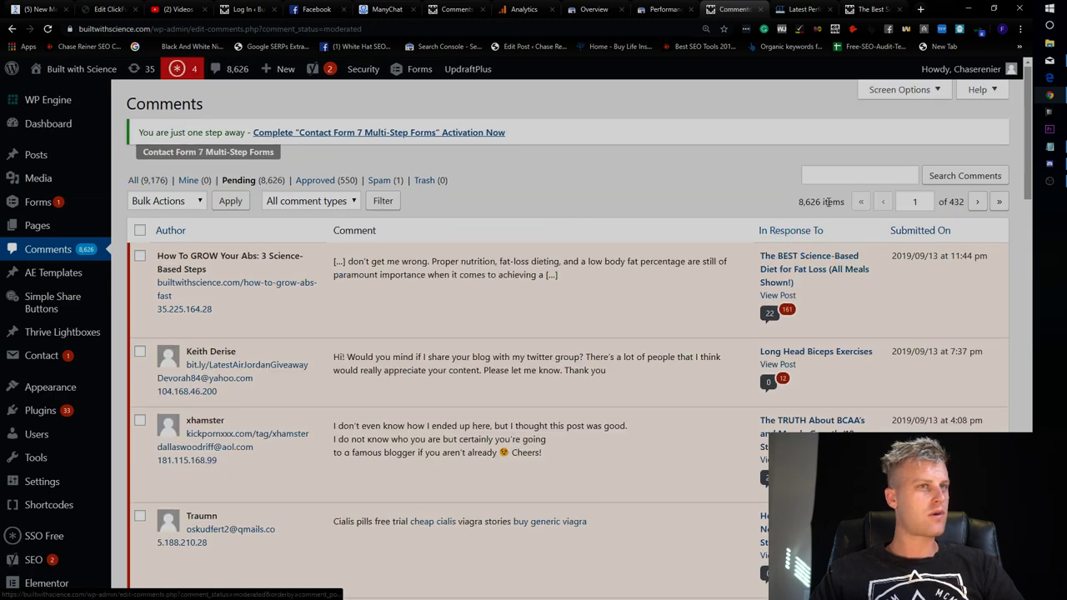
pyautogui.click(855, 175)
pyautogui.scroll(-3, 703, 289)
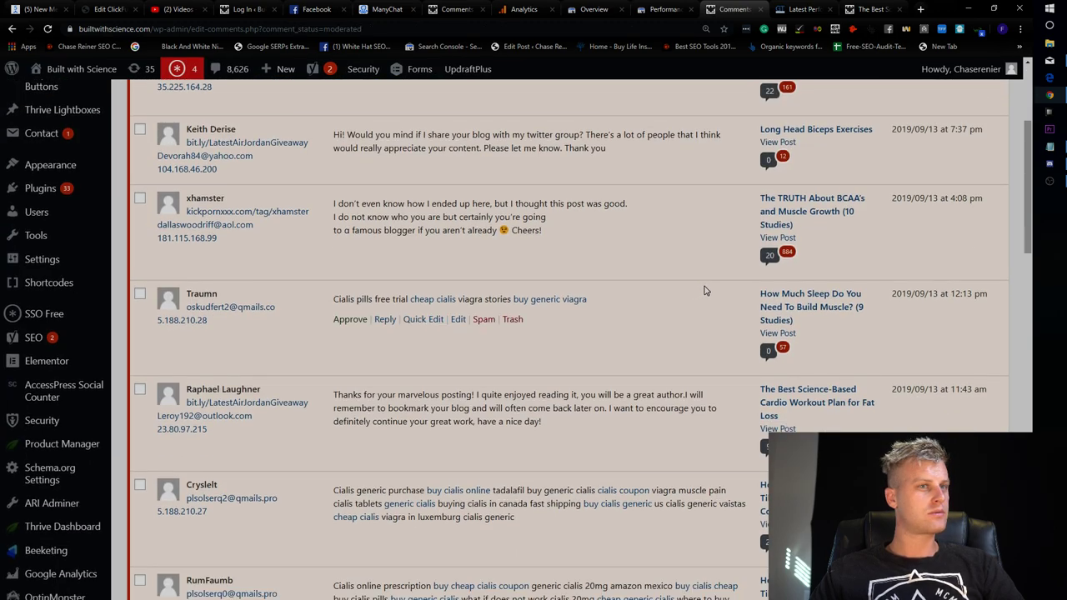
pyautogui.scroll(3, 703, 289)
pyautogui.hotkey('ctrl', 'v')
pyautogui.click(965, 176)
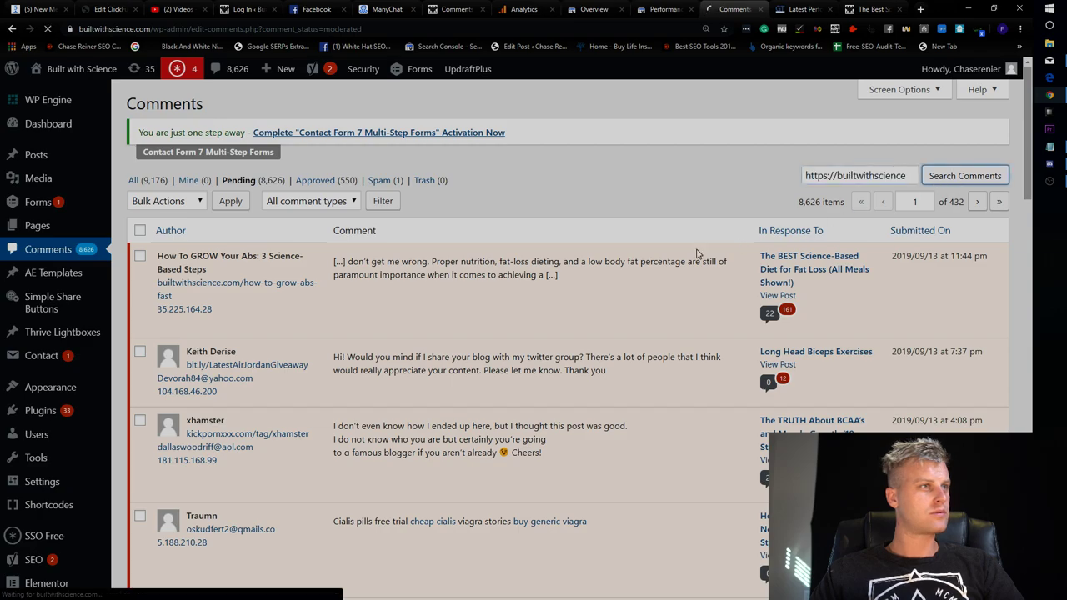
pyautogui.click(336, 206)
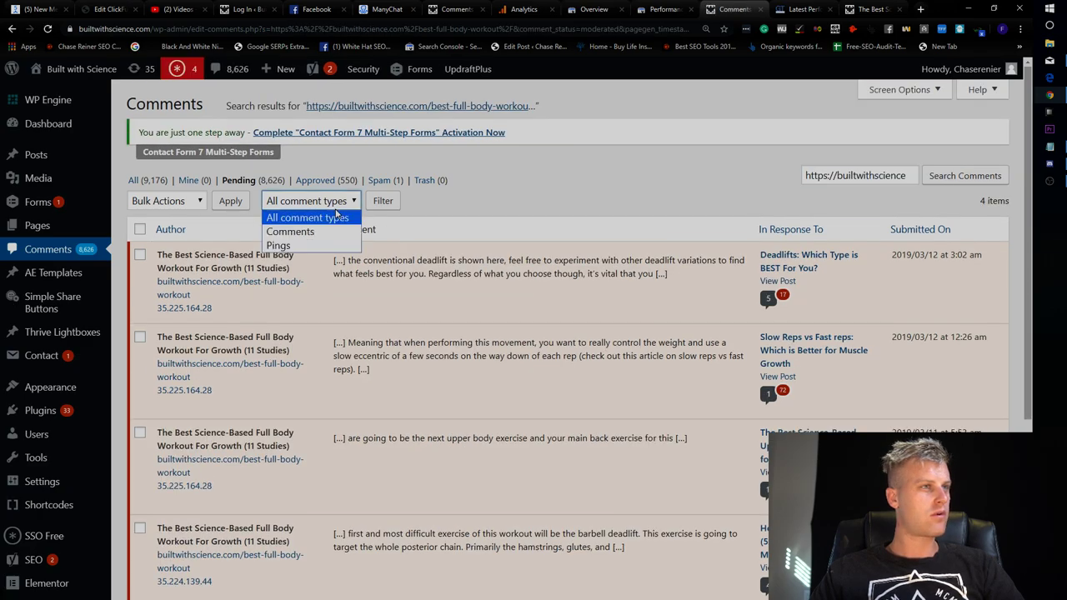
pyautogui.click(326, 231)
pyautogui.click(943, 180)
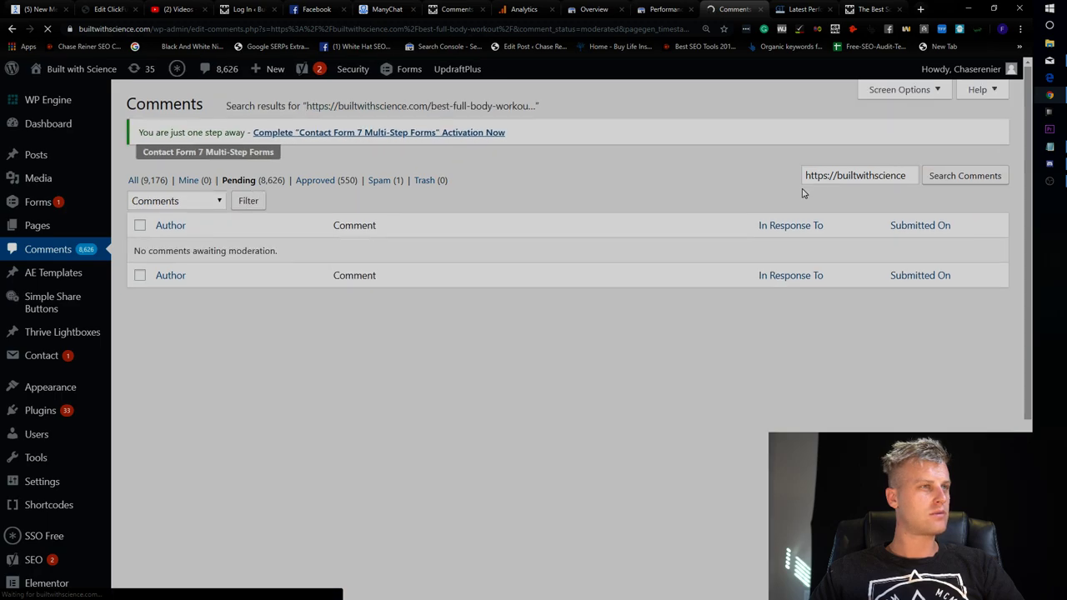
pyautogui.click(213, 205)
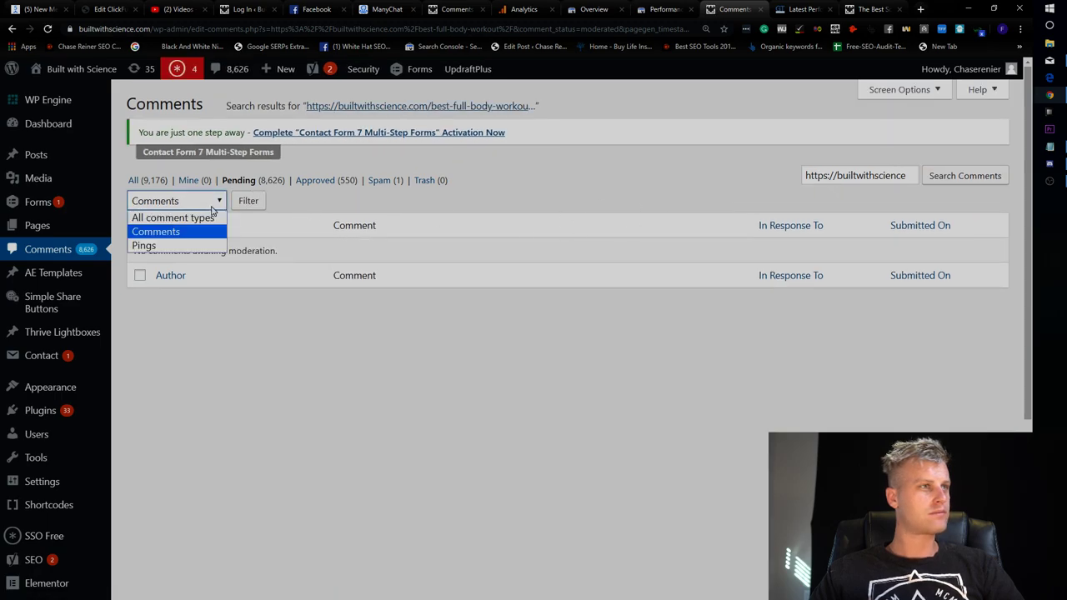
pyautogui.click(175, 213)
pyautogui.click(250, 210)
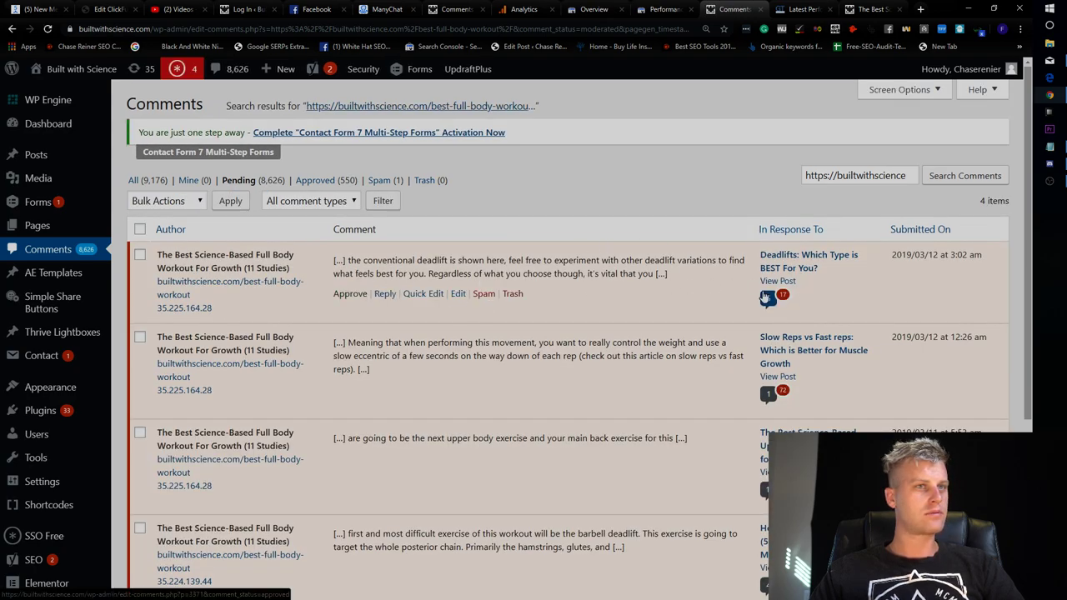
pyautogui.scroll(-2, 739, 347)
pyautogui.scroll(3, 507, 459)
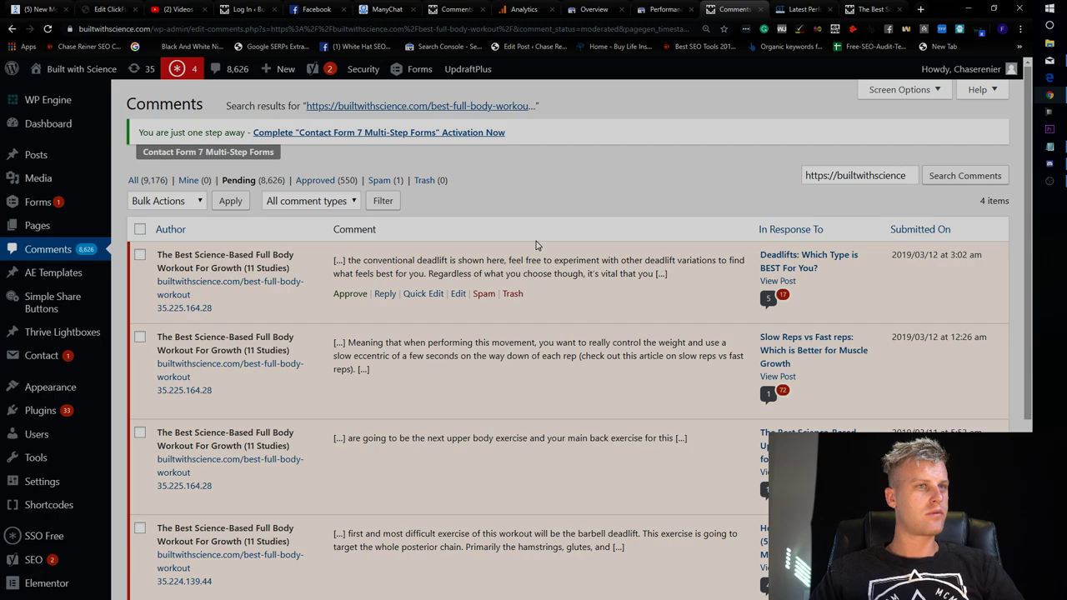
# In the full body workout article, follow the Workout A PDF button to its download page.
pyautogui.click(872, 9)
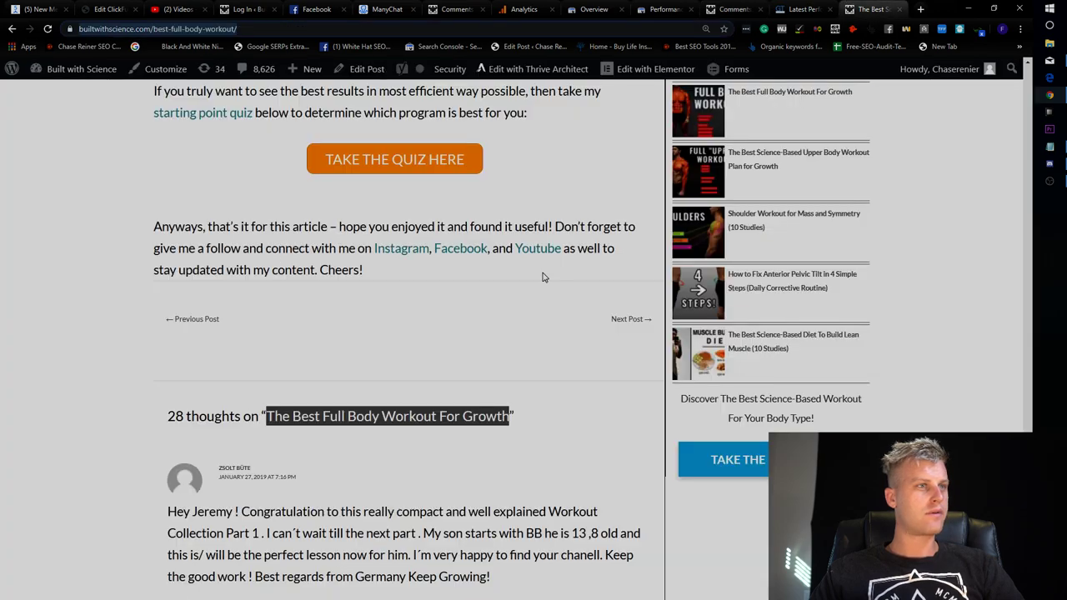
pyautogui.scroll(-3, 557, 259)
pyautogui.scroll(-3, 439, 354)
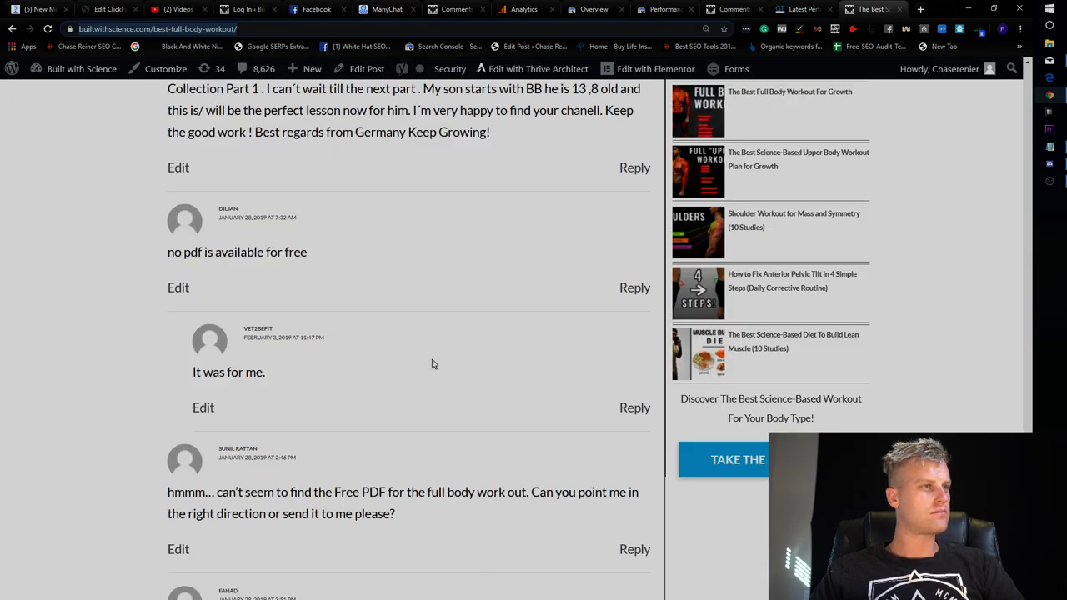
pyautogui.scroll(-3, 433, 360)
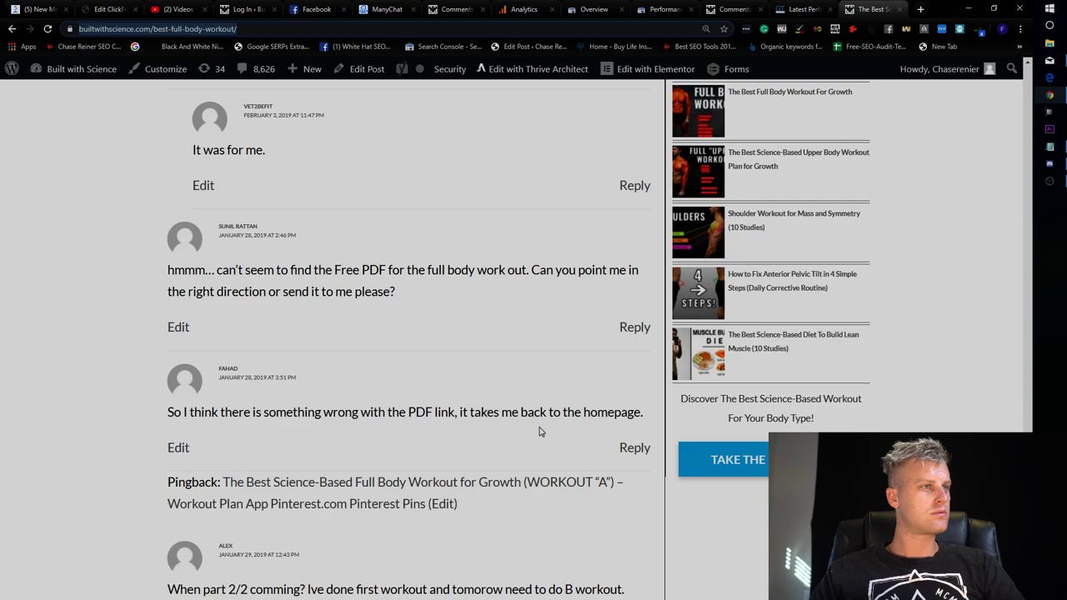
pyautogui.scroll(10, 539, 431)
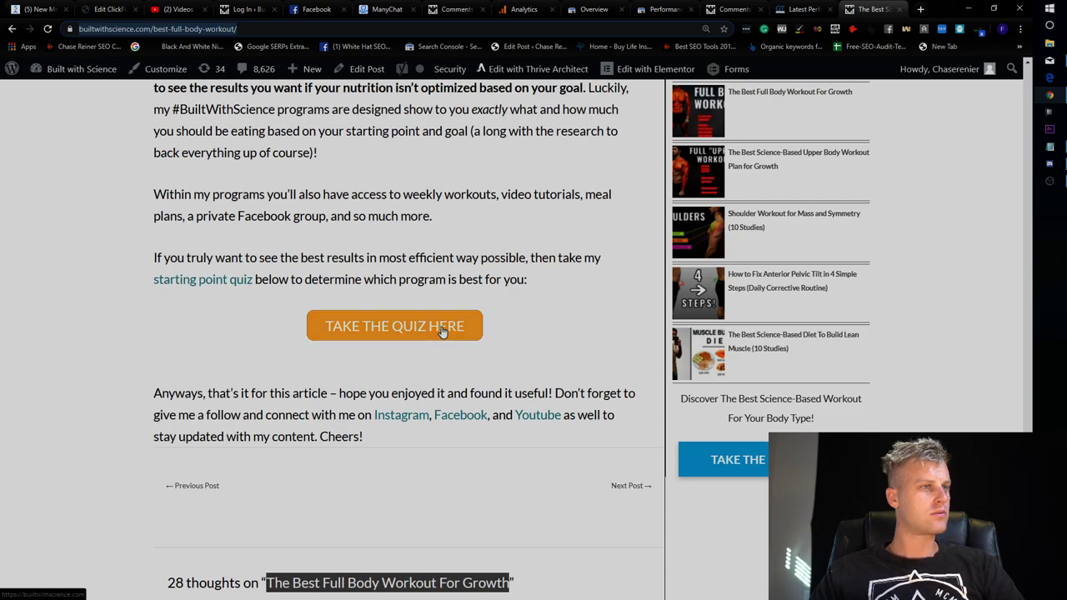
pyautogui.scroll(10, 505, 345)
pyautogui.scroll(-4, 481, 581)
pyautogui.click(503, 372)
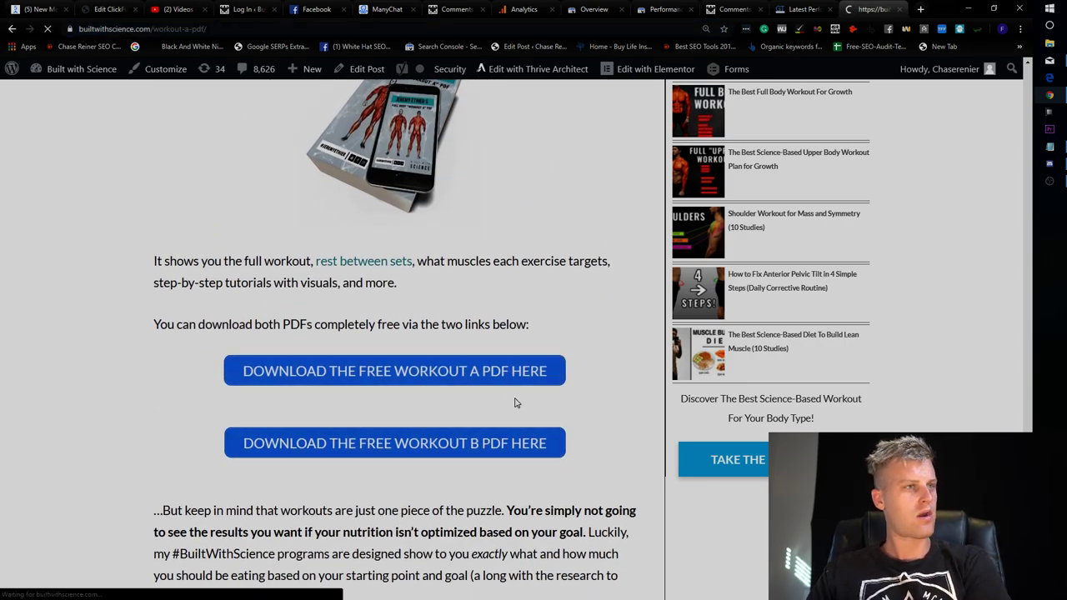
pyautogui.scroll(-1, 753, 417)
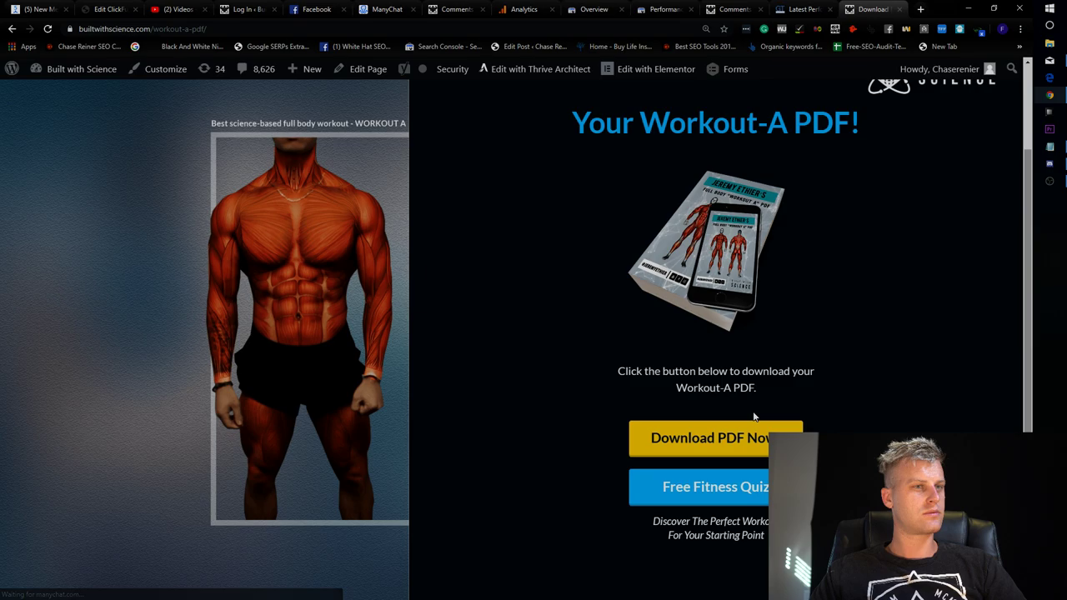
pyautogui.scroll(1, 476, 364)
pyautogui.scroll(1, 476, 364)
pyautogui.scroll(-2, 105, 171)
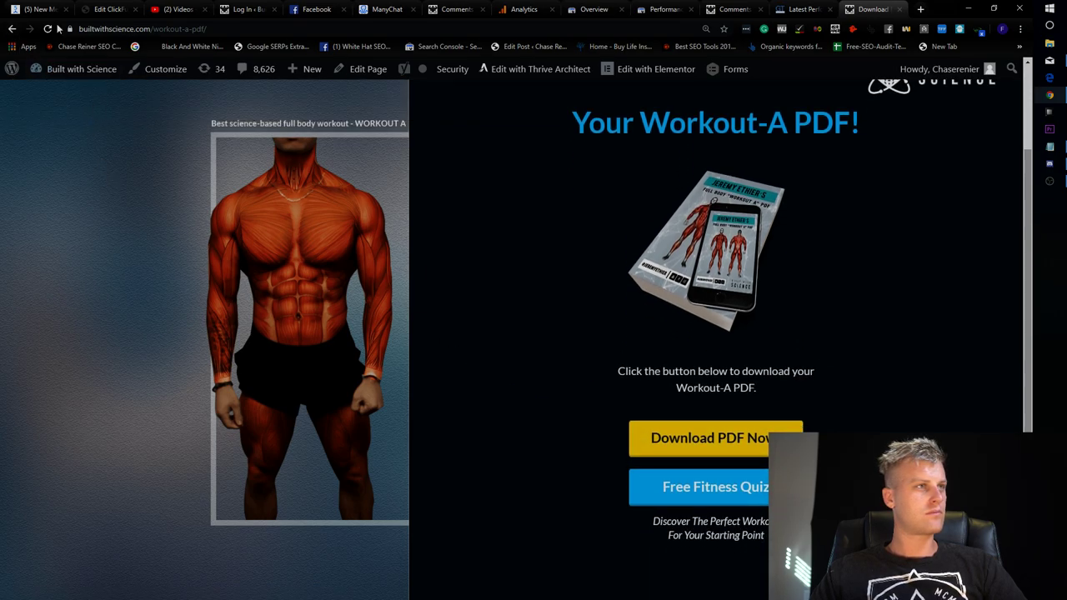
# Go back to the article and scroll up toward its top.
pyautogui.click(12, 29)
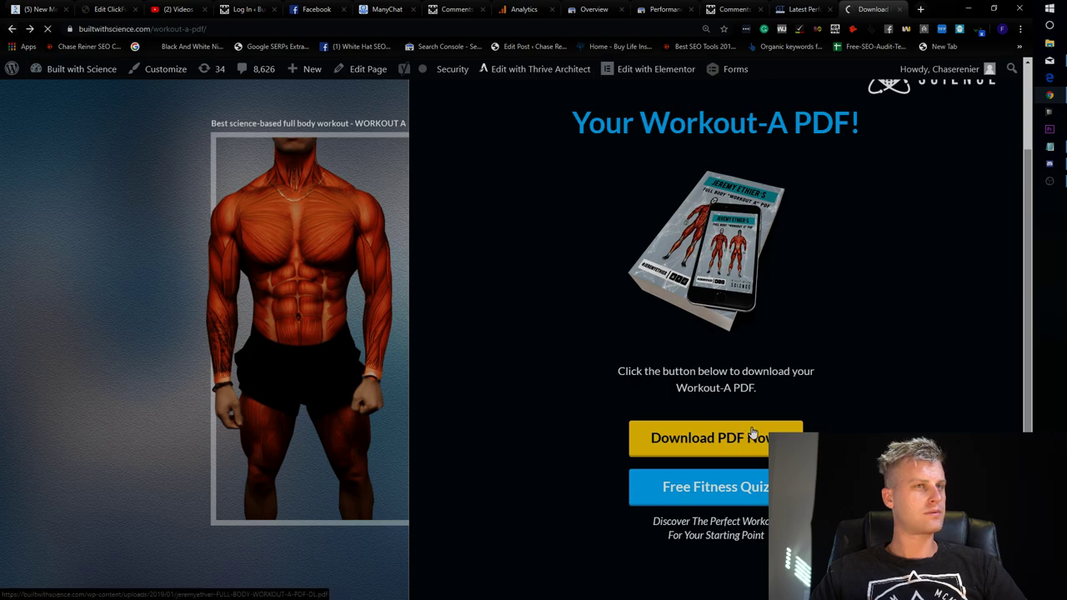
pyautogui.scroll(15, 395, 333)
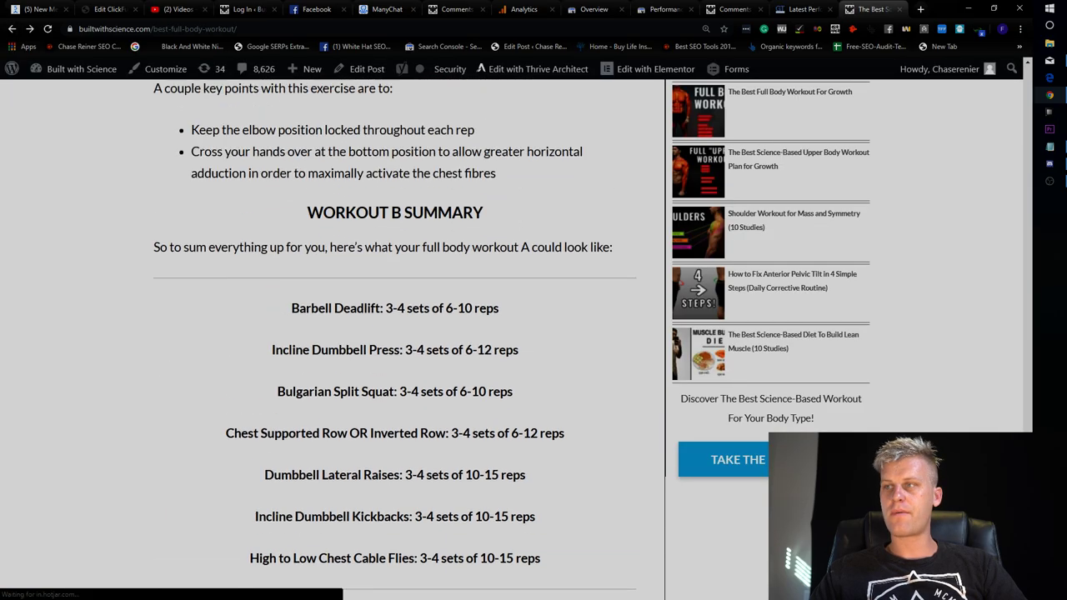
pyautogui.scroll(20, 395, 334)
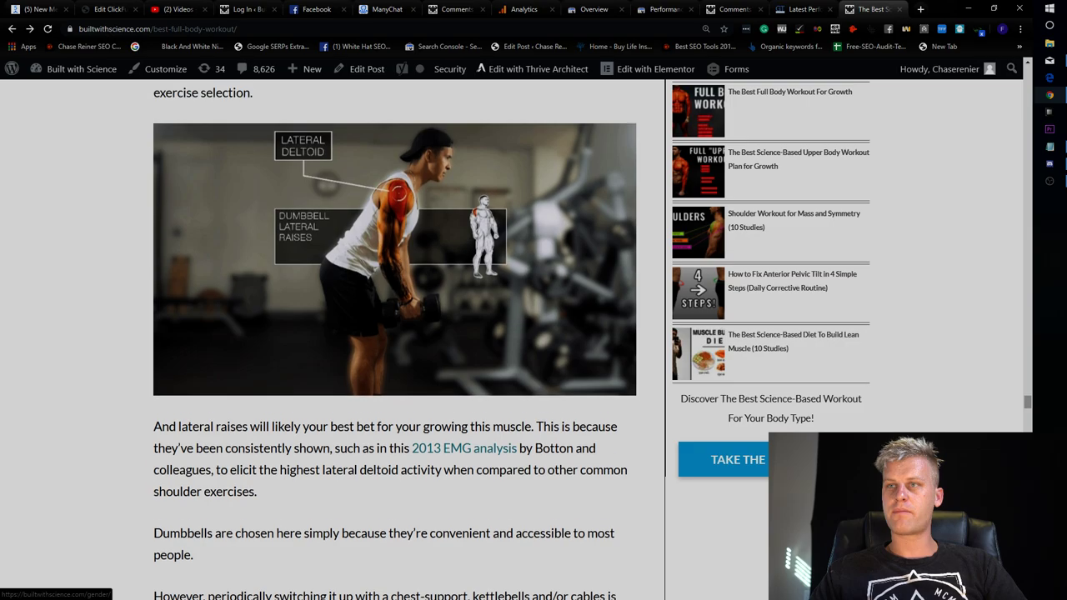
pyautogui.scroll(20, 731, 392)
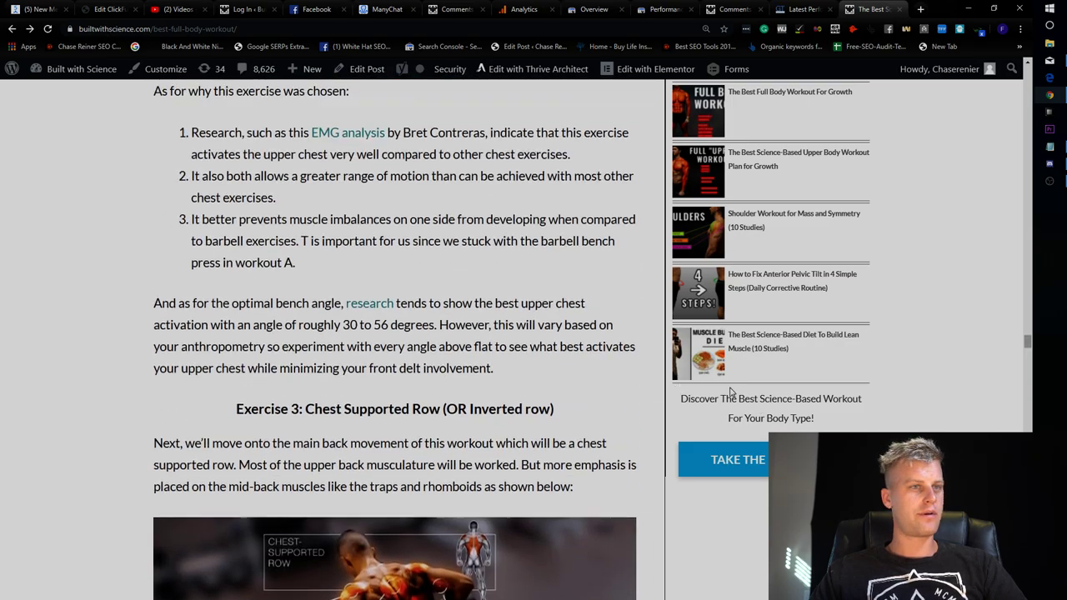
pyautogui.scroll(3, 731, 392)
pyautogui.moveTo(1028, 340); pyautogui.dragTo(1027, 110)
pyautogui.hotkey('ctrl', 'Tab')
pyautogui.hotkey('ctrl', 'Tab')
pyautogui.hotkey('ctrl', 'Tab')
pyautogui.hotkey('ctrl', 'Tab')
pyautogui.hotkey('ctrl', 'Tab')
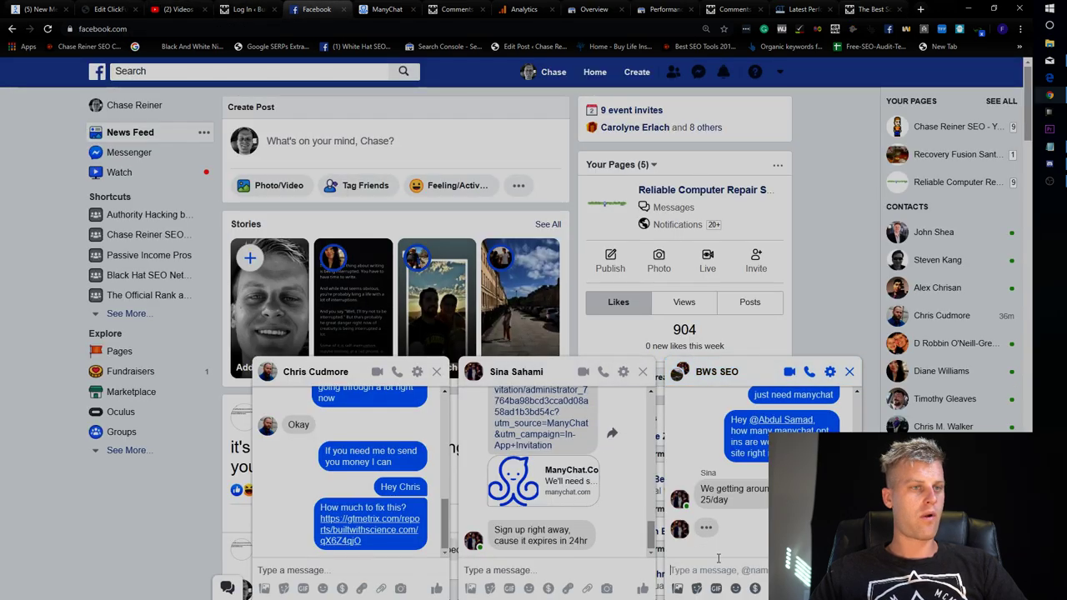
# Replace the draft with a message about taking ManyChat off the website.
pyautogui.write("Ok that's")
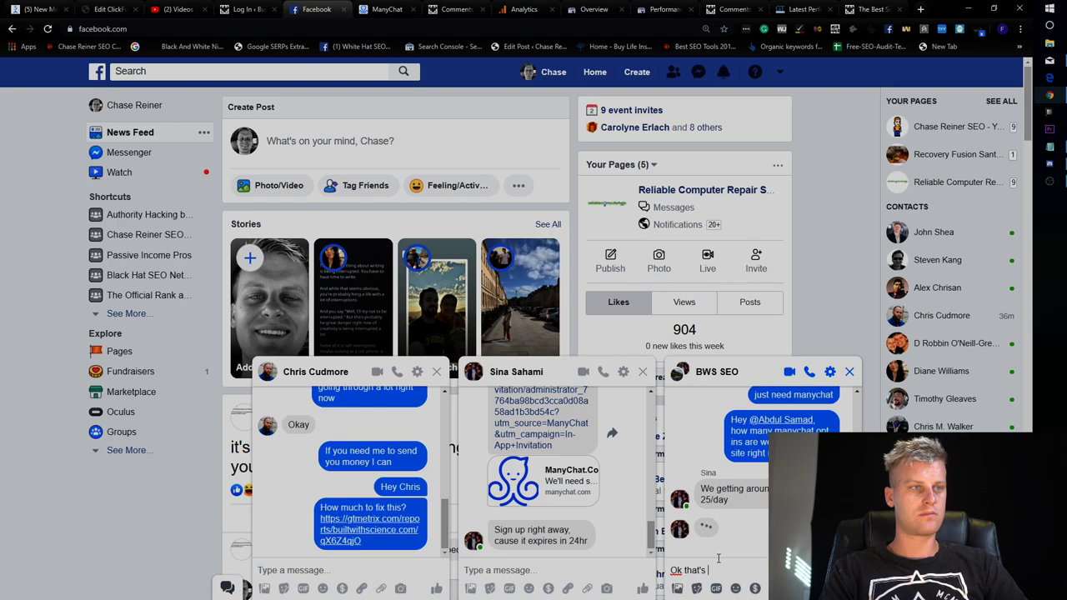
pyautogui.hotkey('ctrl', 'a')
pyautogui.press('BackSpace')
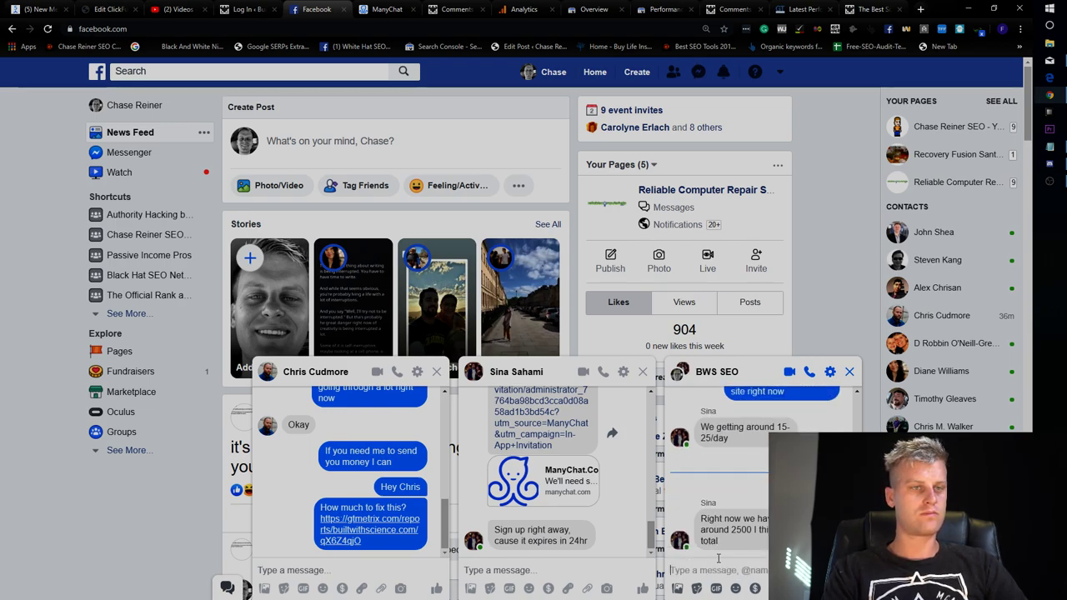
pyautogui.write('first of all, we need to tak')
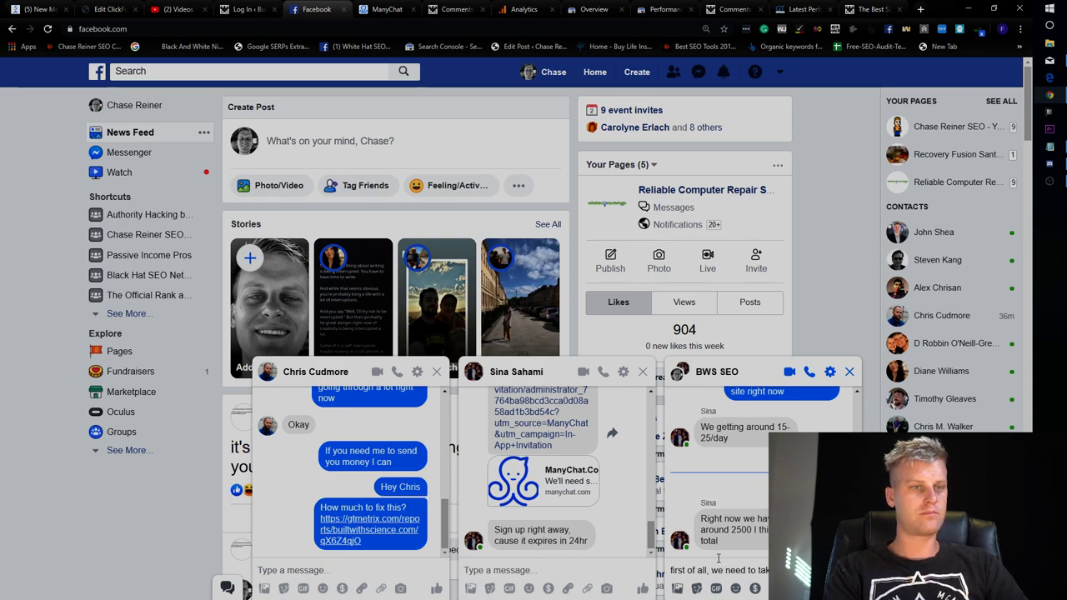
pyautogui.write(' the website ')
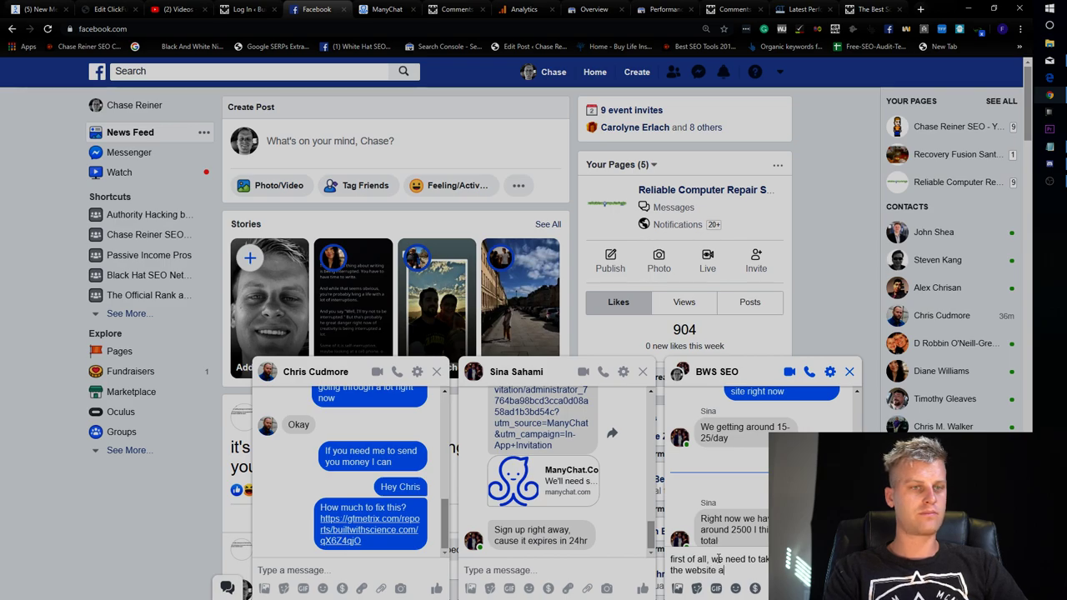
pyautogui.write('and put it on')
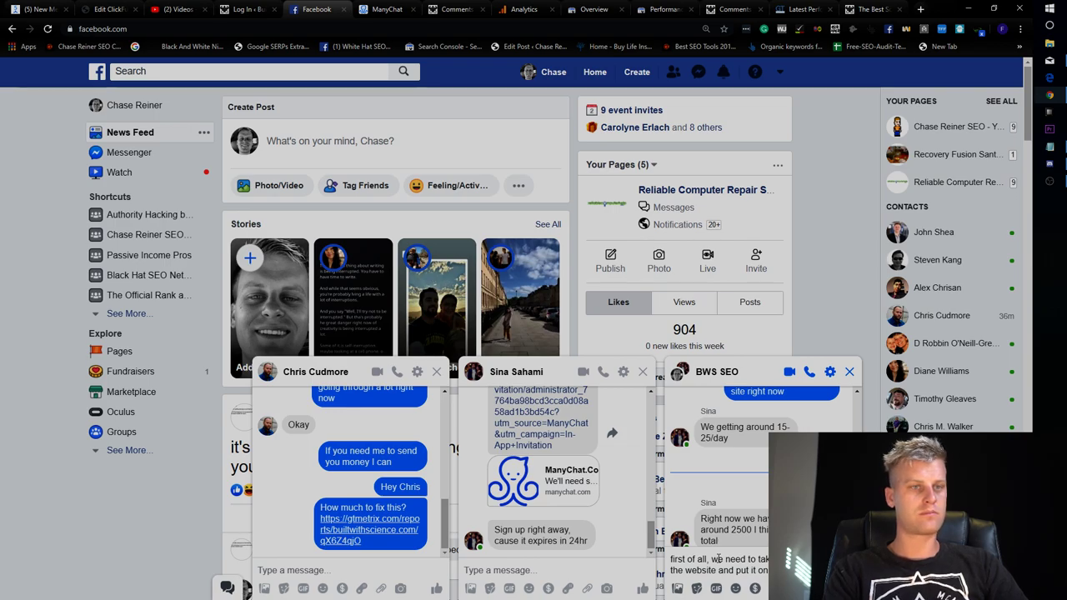
pyautogui.press('Return')
# Send a note that it's destroying load time with 80% bounce rates.
pyautogui.write("it's destroying the load ti ")
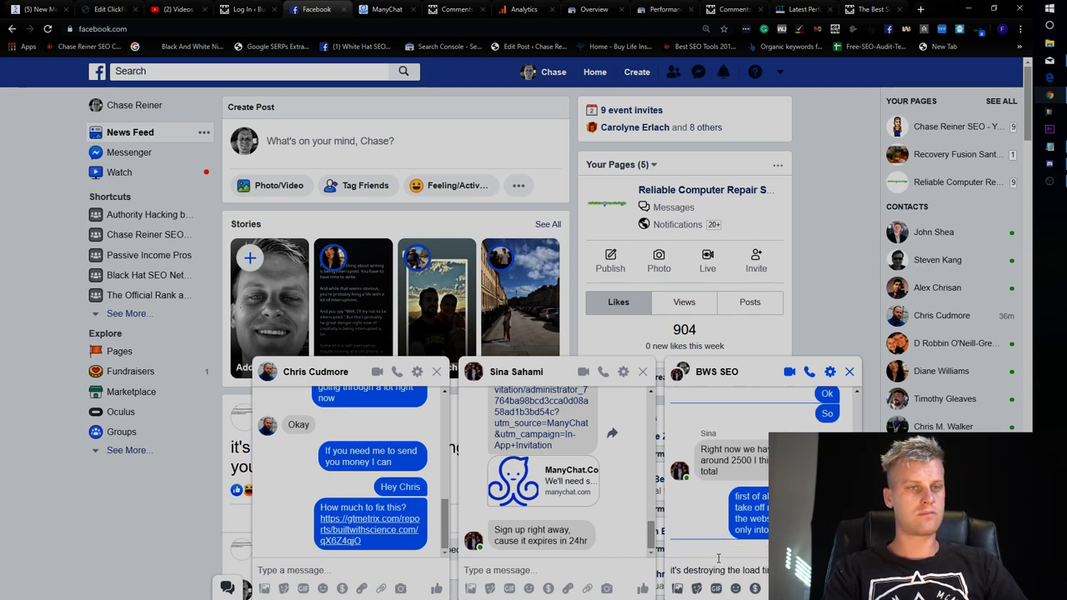
pyautogui.write('80% bounce reat')
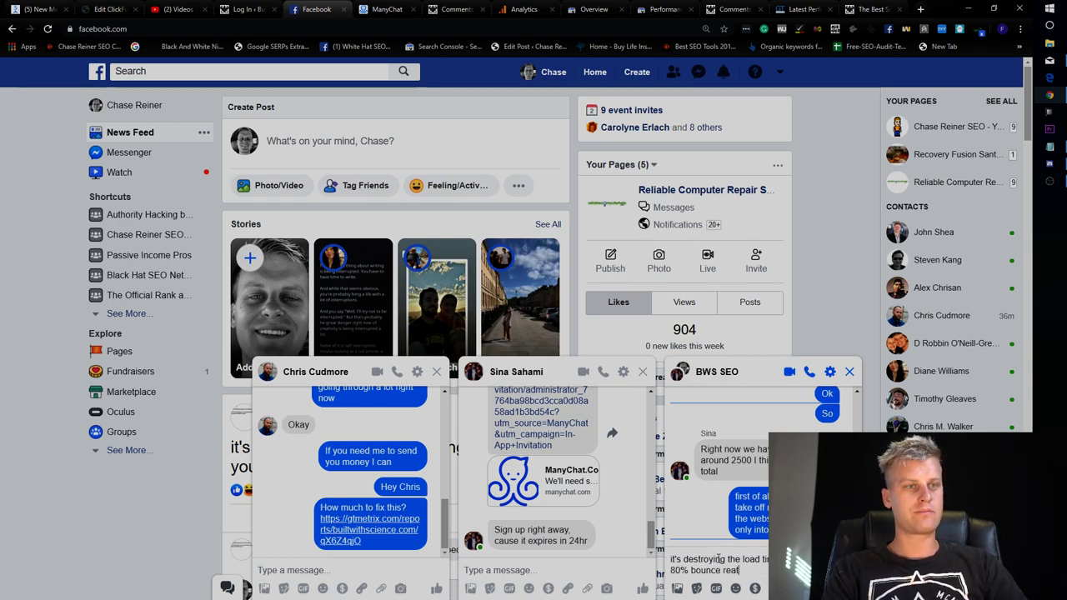
pyautogui.press('BackSpace')
pyautogui.press('BackSpace')
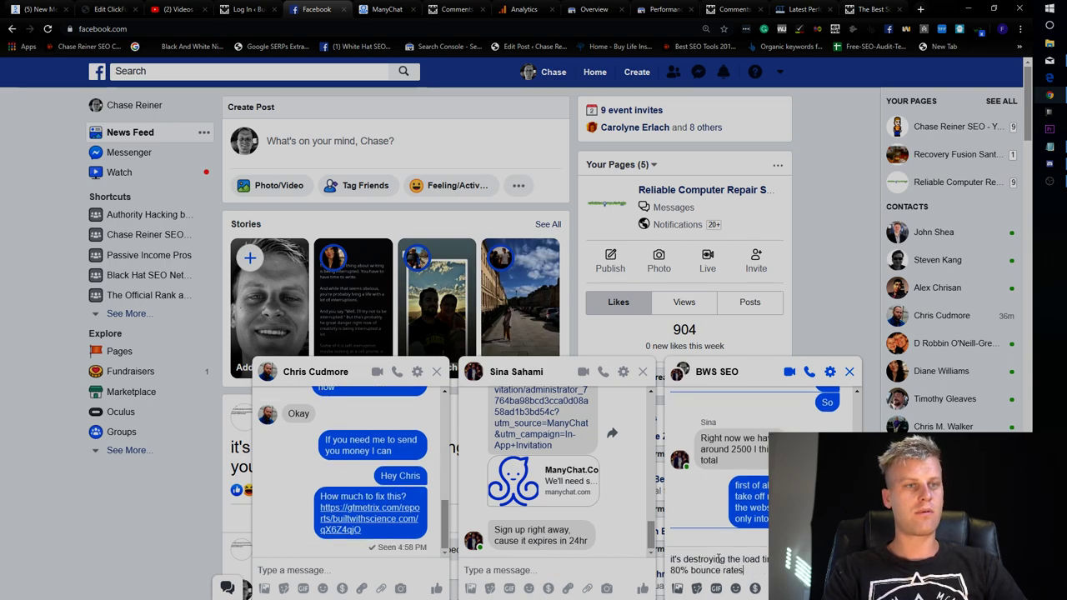
pyautogui.press('Return')
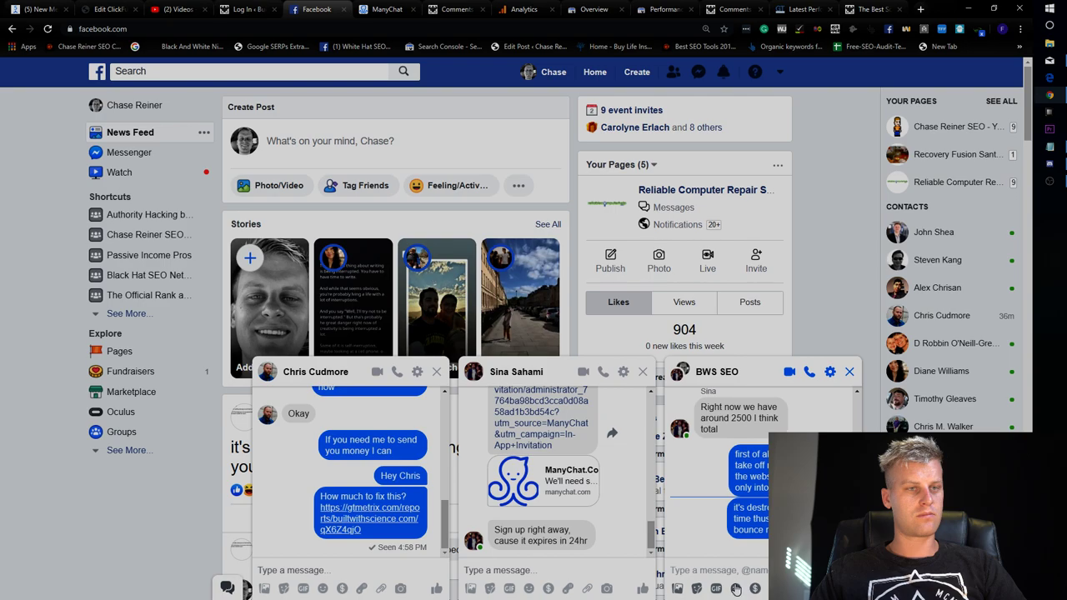
pyautogui.click(735, 589)
pyautogui.click(738, 571)
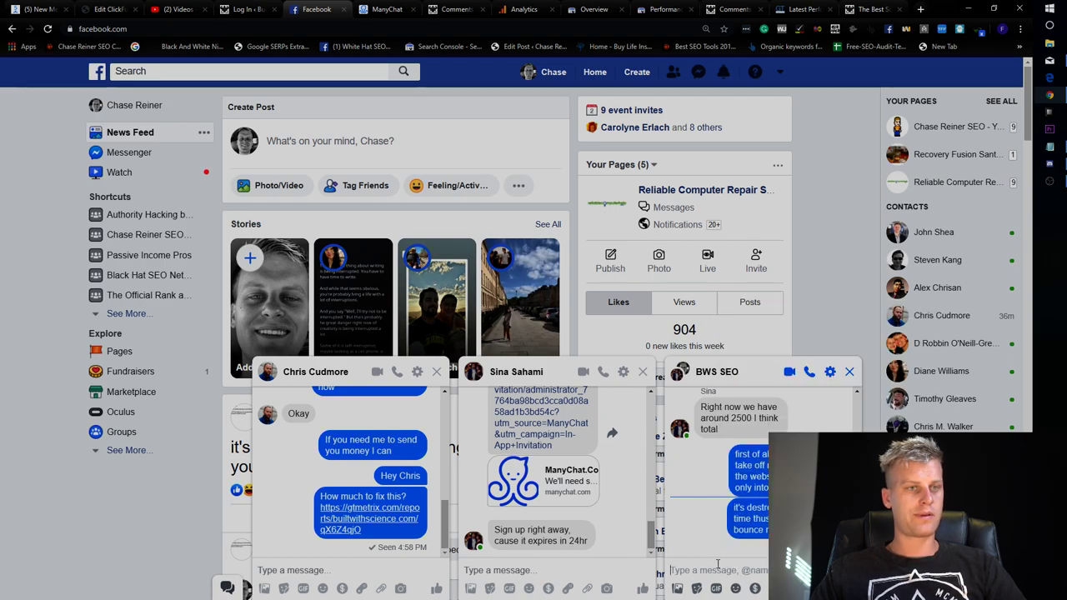
# Send a message that 25 opt-ins per day is low and CTAs should bring more.
pyautogui.write('25')
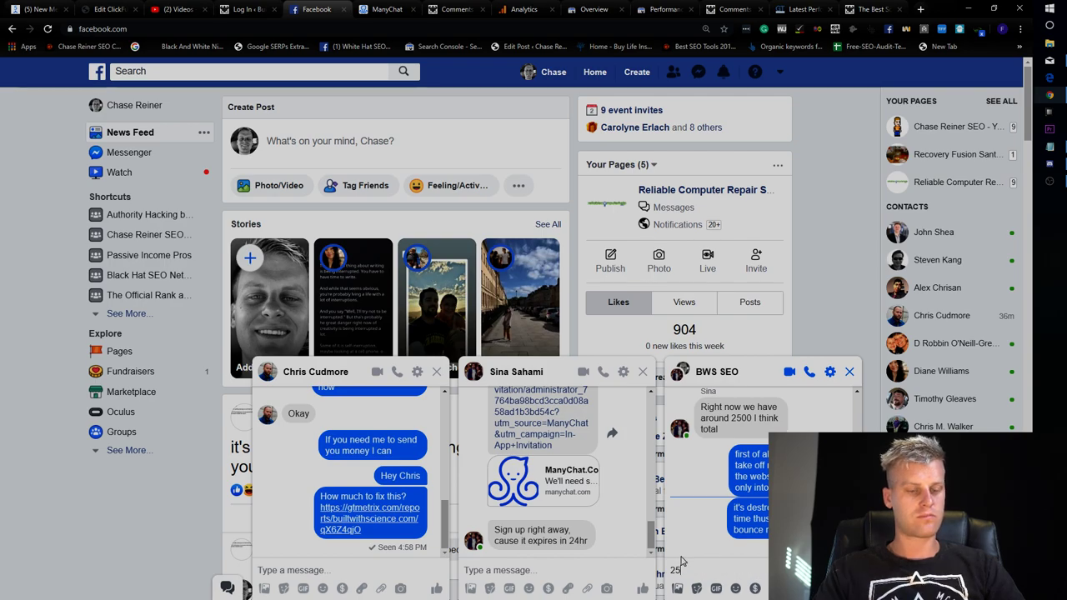
pyautogui.write(' opt ins per day is noth')
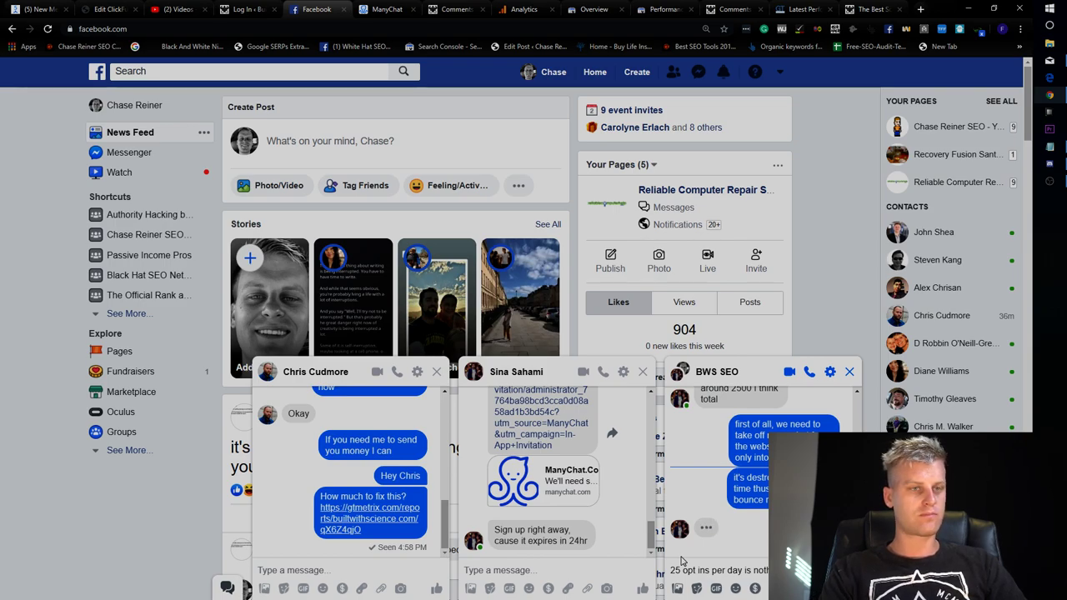
pyautogui.write('putting ther')
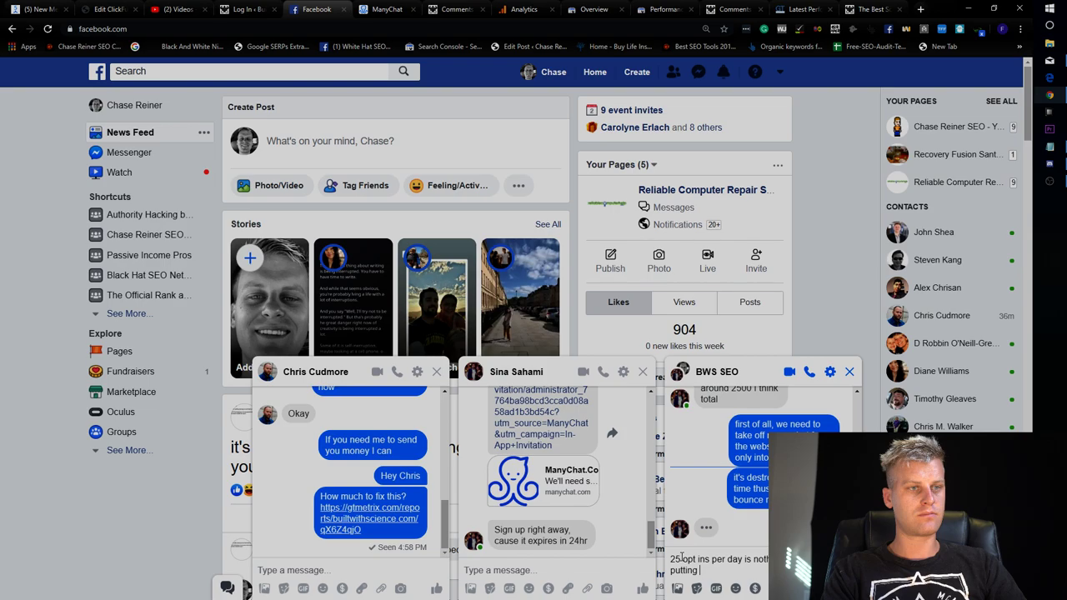
pyautogui.press('BackSpace')
pyautogui.press('BackSpace')
pyautogui.write("CTA's in our t ")
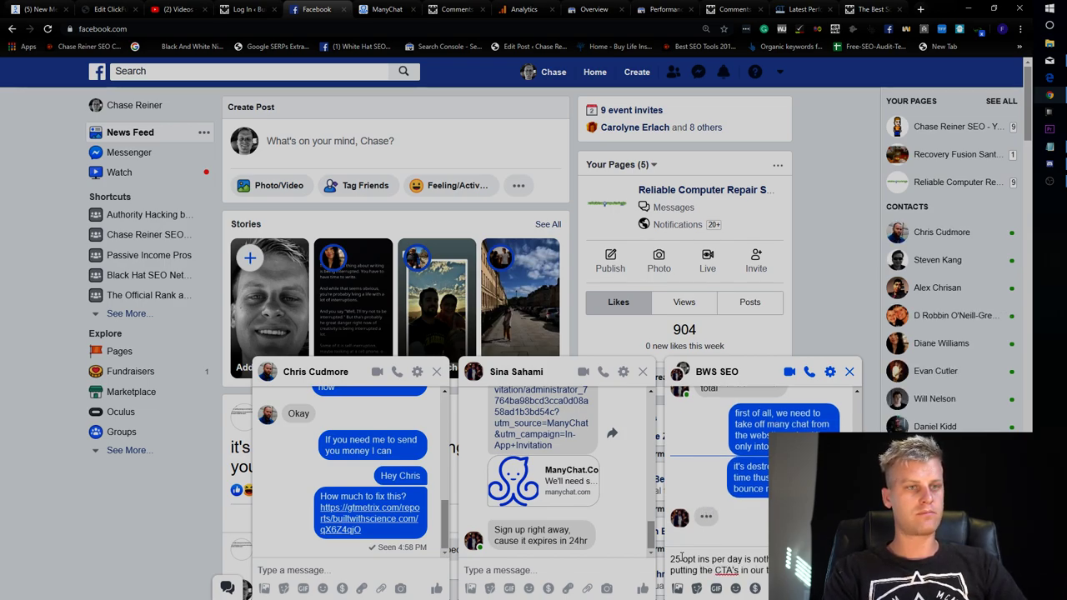
pyautogui.write('be getting a l')
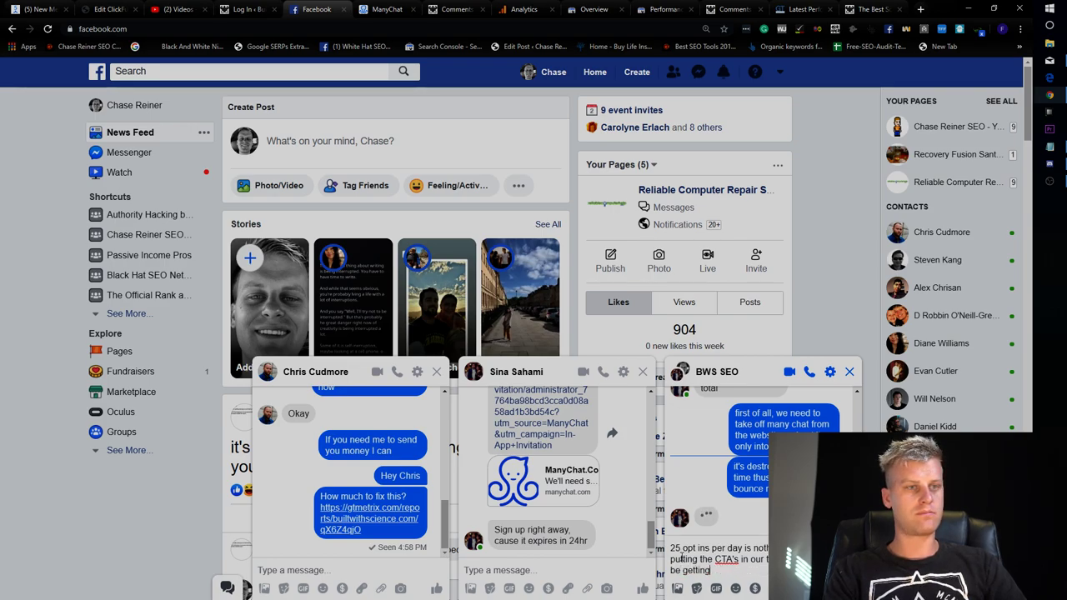
pyautogui.press('Return')
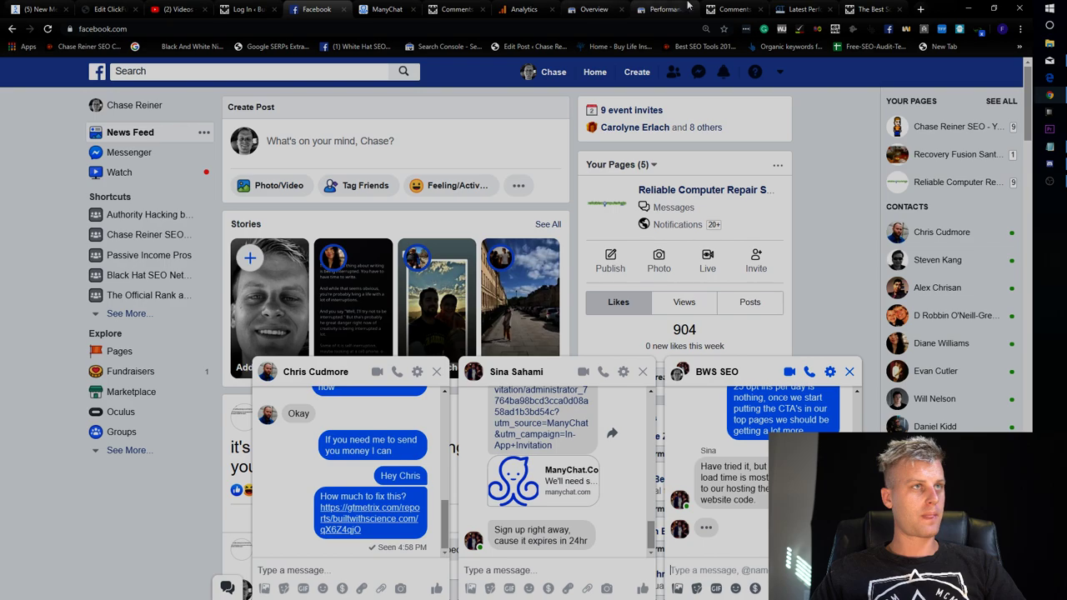
pyautogui.click(687, 9)
# Search Installed Plugins for 'manychat' and find no matching plugin.
pyautogui.click(734, 8)
pyautogui.scroll(-3, 99, 429)
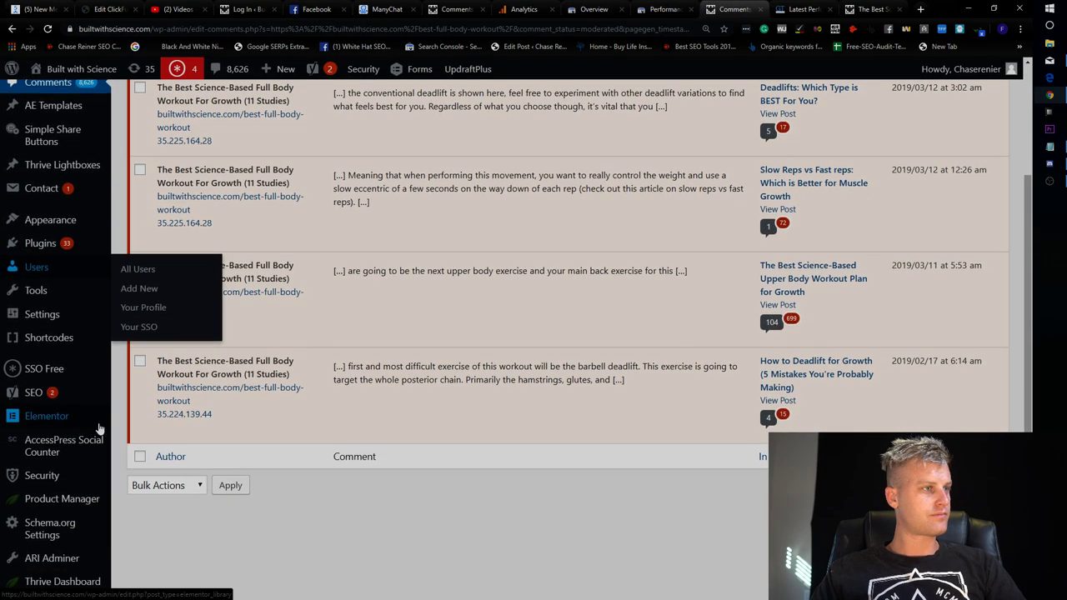
pyautogui.scroll(-2, 98, 429)
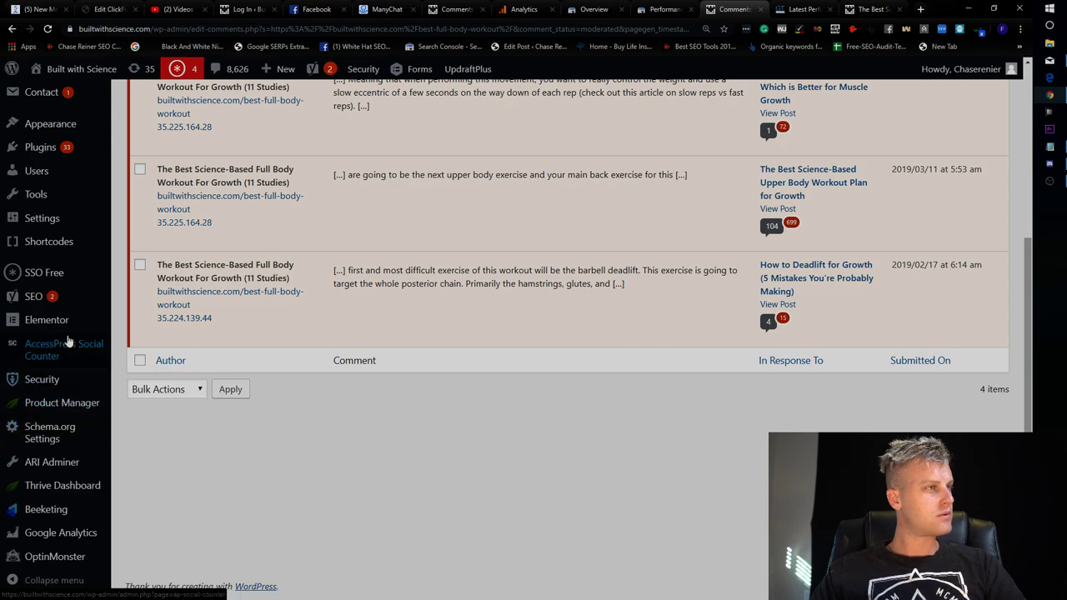
pyautogui.scroll(4, 69, 342)
pyautogui.click(48, 314)
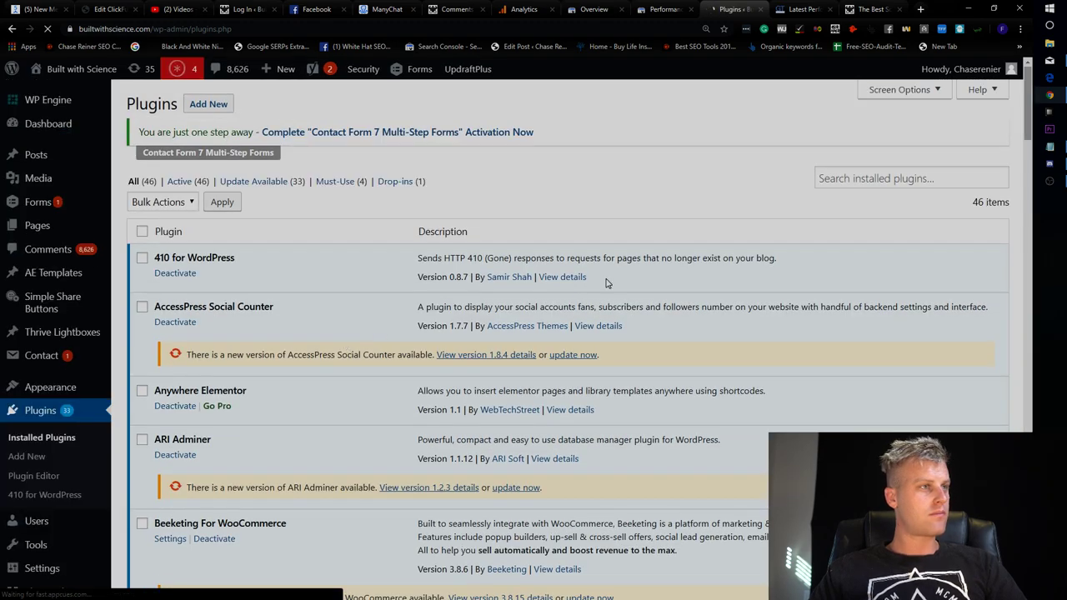
pyautogui.click(858, 185)
pyautogui.write('manychat')
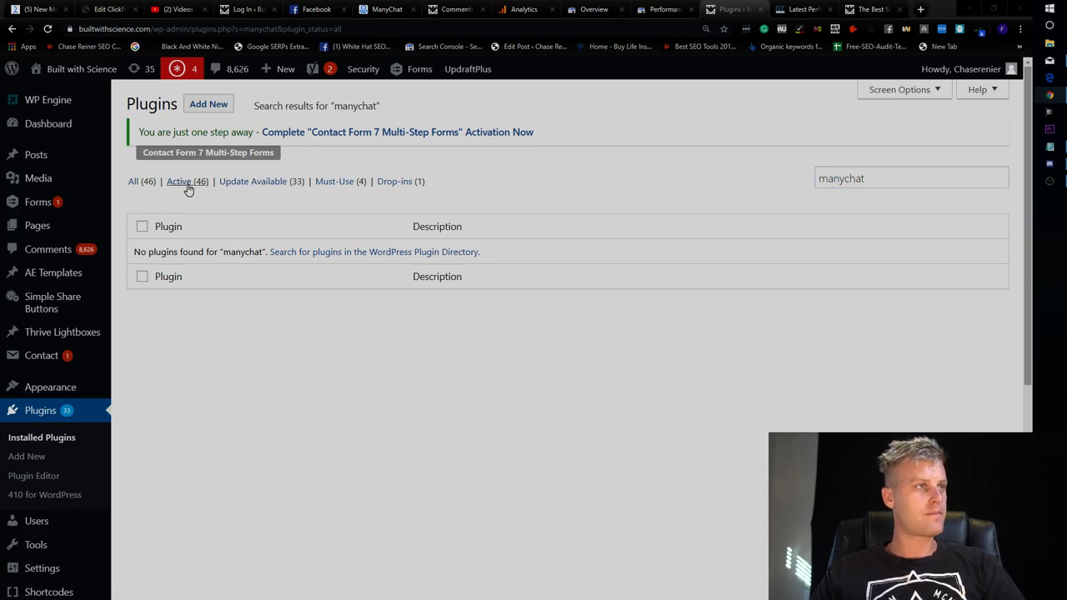
pyautogui.moveTo(57, 358)
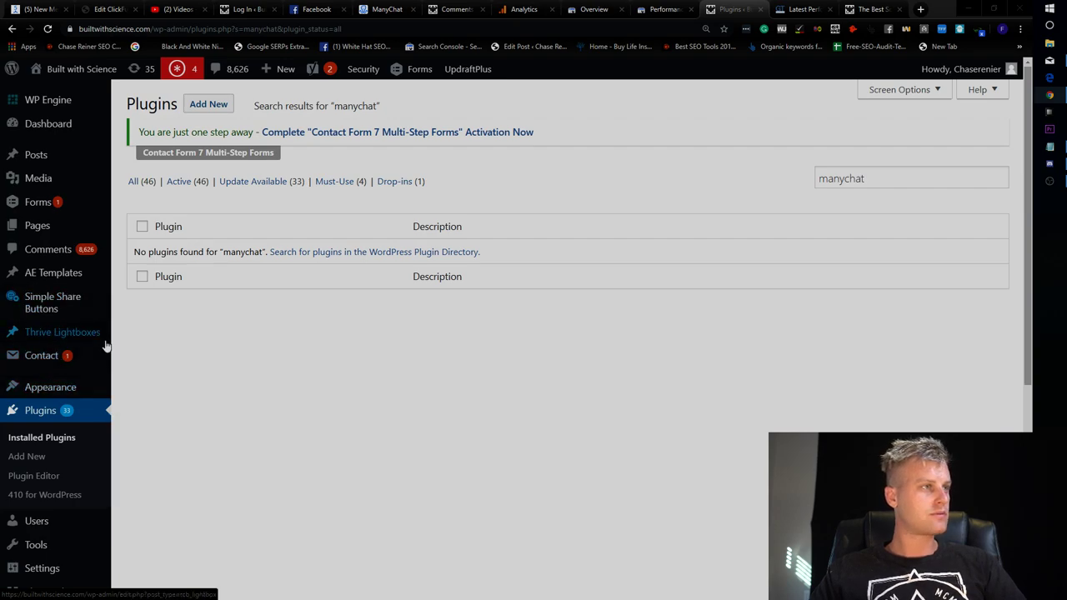
pyautogui.scroll(-2, 84, 357)
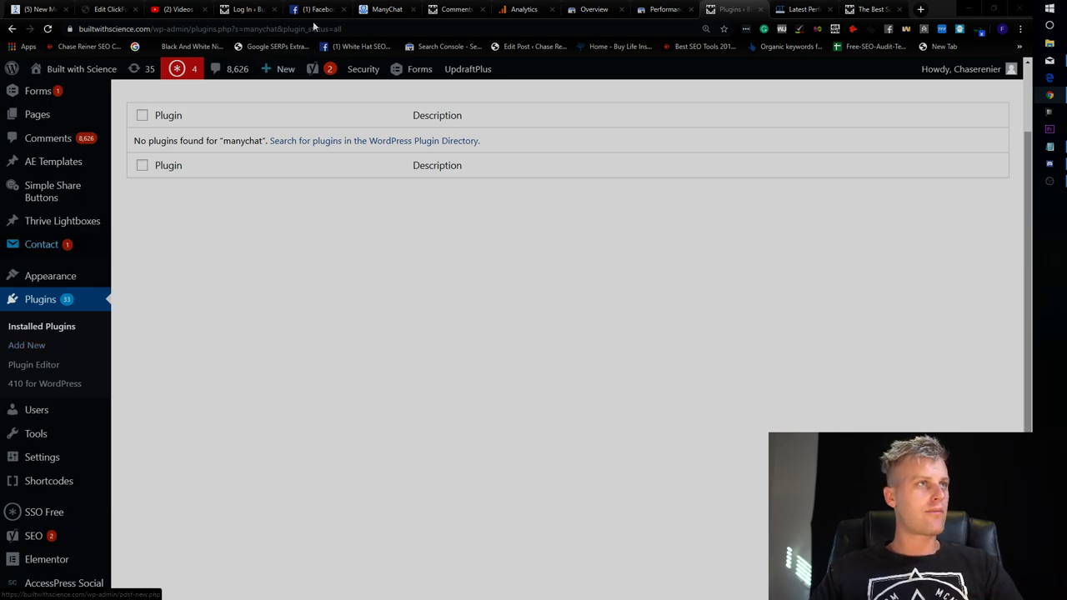
pyautogui.hotkey('ctrl', '5')
# Ask the client 'Where is it injected?' in the BWS SEO chat.
pyautogui.click(737, 515)
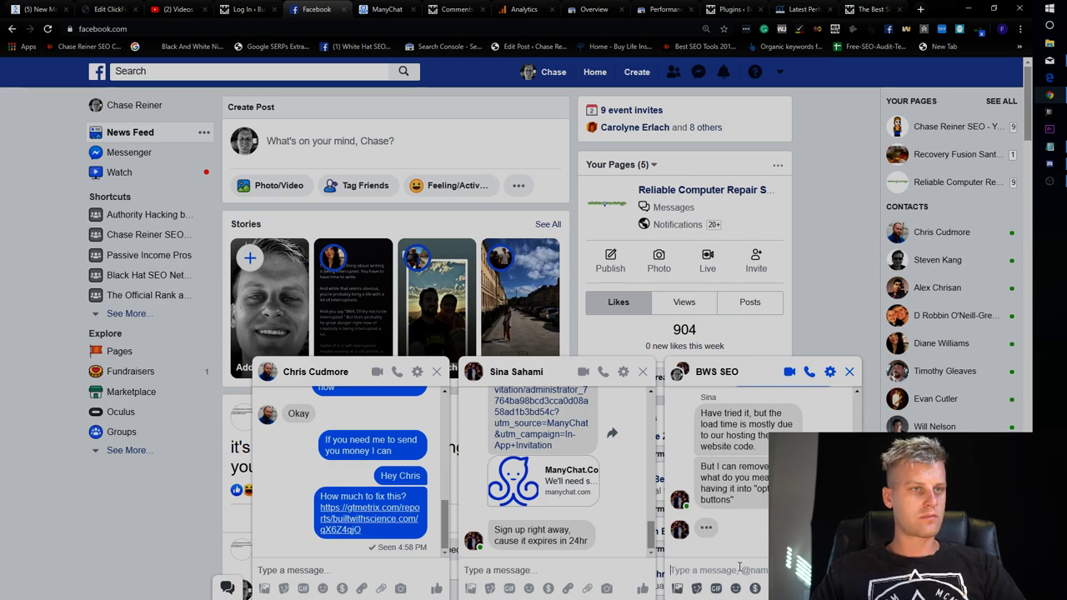
pyautogui.write('Where is')
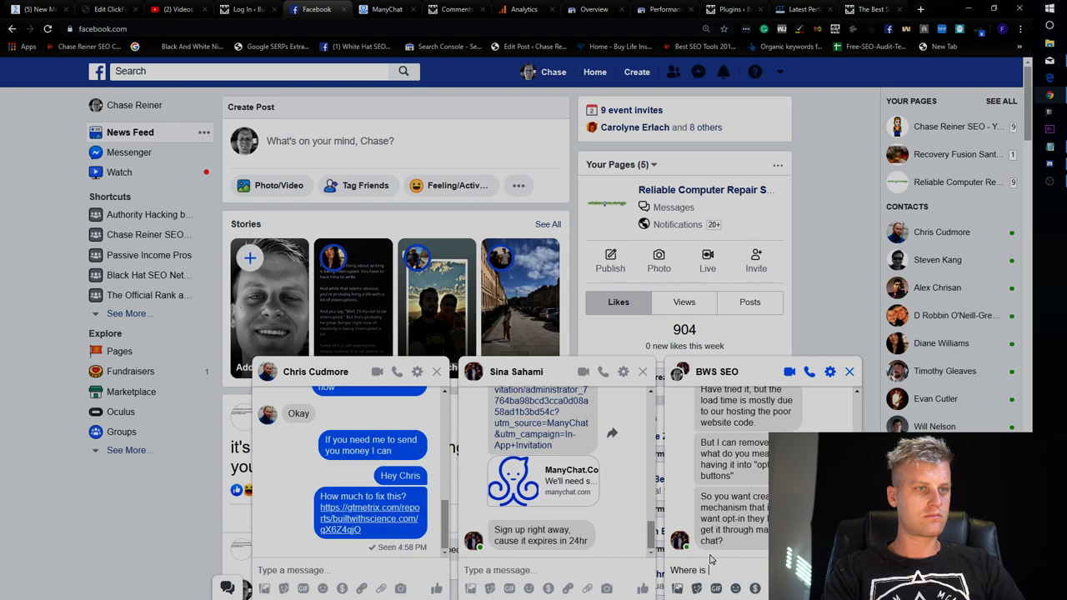
pyautogui.write(' it injected?')
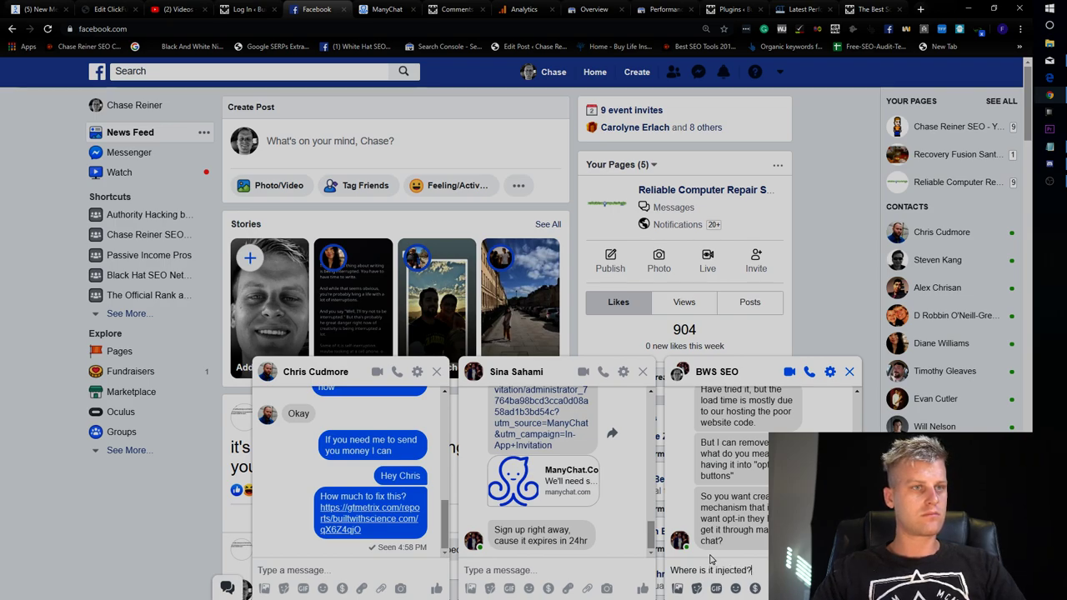
pyautogui.press('Return')
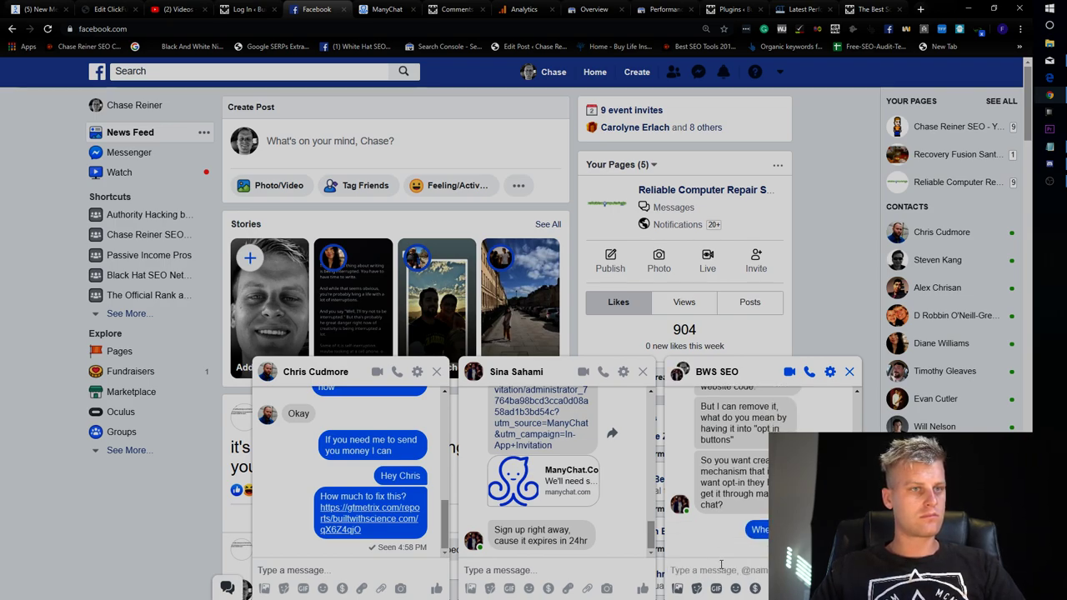
# Reply 'Yes I need get resent' to request the ManyChat invite again.
pyautogui.write('Yes I nee')
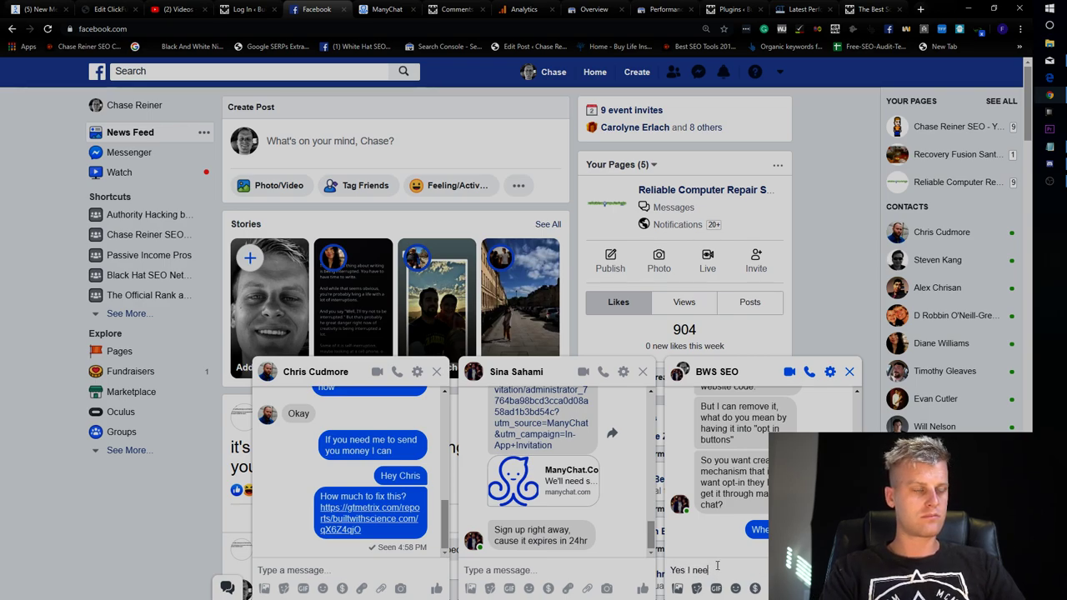
pyautogui.write('d of')
pyautogui.press('BackSpace')
pyautogui.write('ge res')
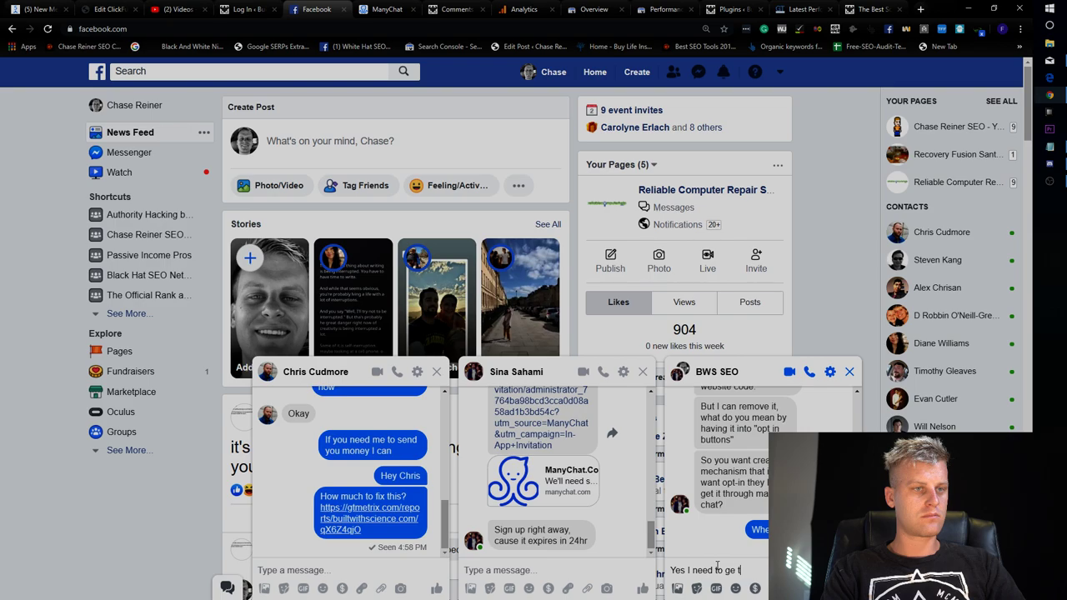
pyautogui.press('BackSpace')
pyautogui.press('BackSpace')
pyautogui.press('BackSpace')
pyautogui.press('BackSpace')
pyautogui.press('BackSpace')
pyautogui.press('BackSpace')
pyautogui.press('BackSpace')
pyautogui.press('BackSpace')
pyautogui.write('et resen')
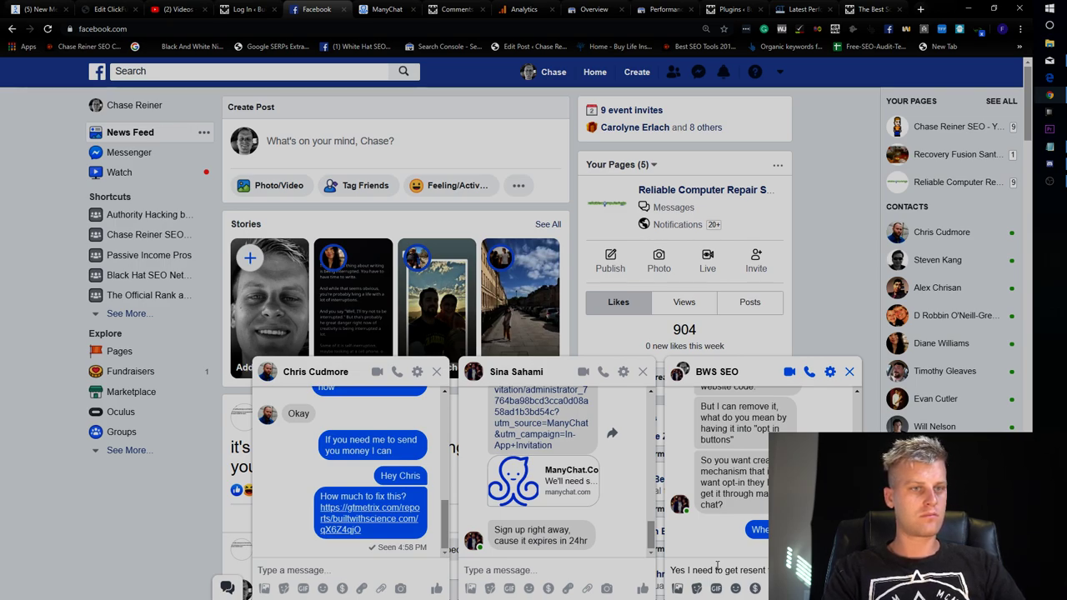
pyautogui.press('Return')
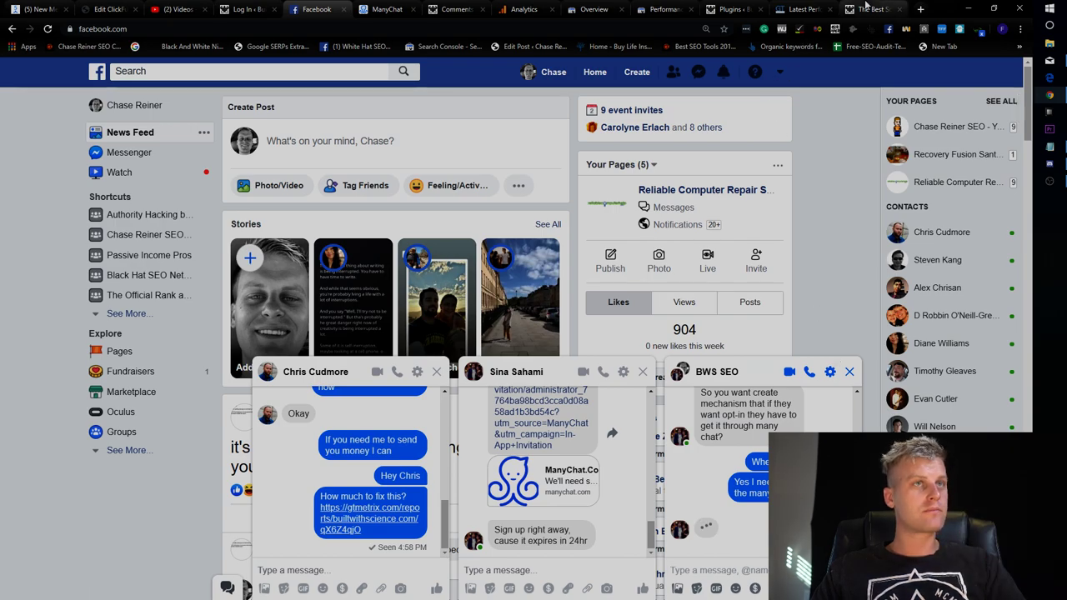
pyautogui.click(867, 9)
# Open OptinMonster from the admin sidebar and scroll through its live and disabled campaigns.
pyautogui.click(789, 8)
pyautogui.click(758, 6)
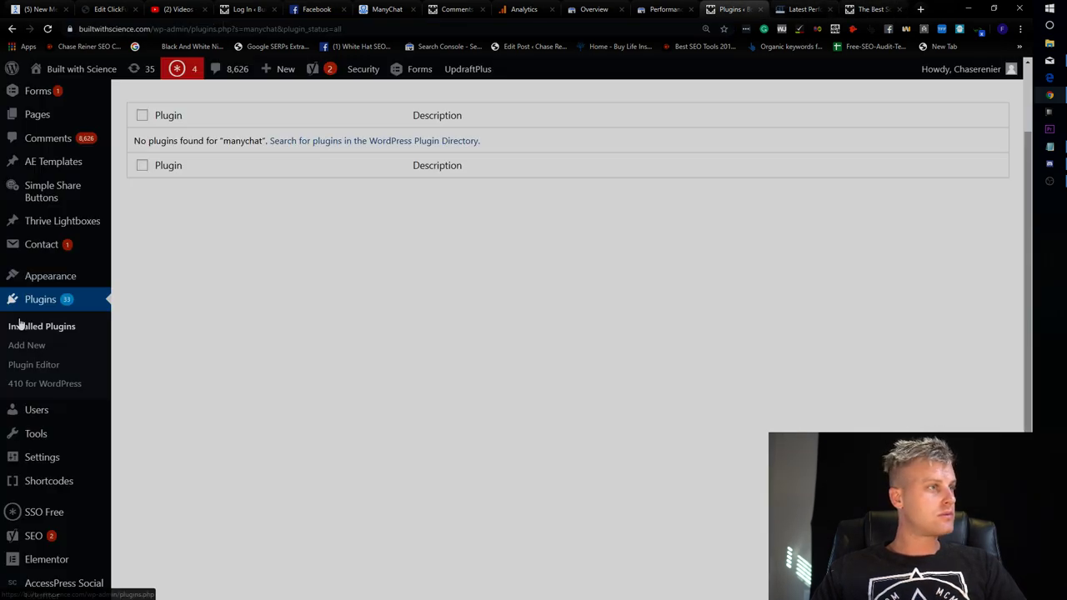
pyautogui.scroll(-3, 41, 413)
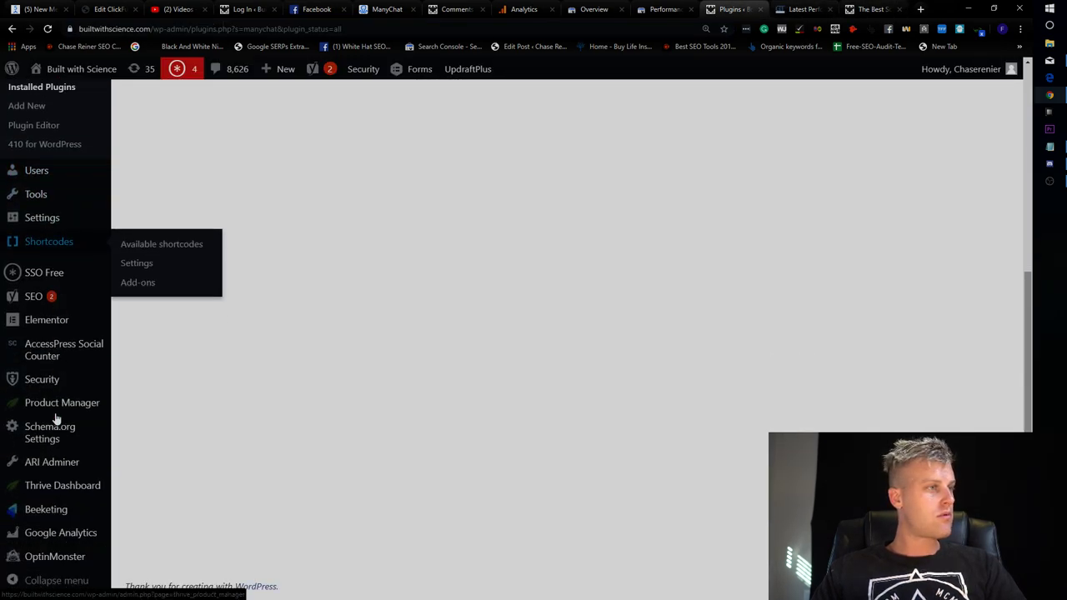
pyautogui.click(58, 565)
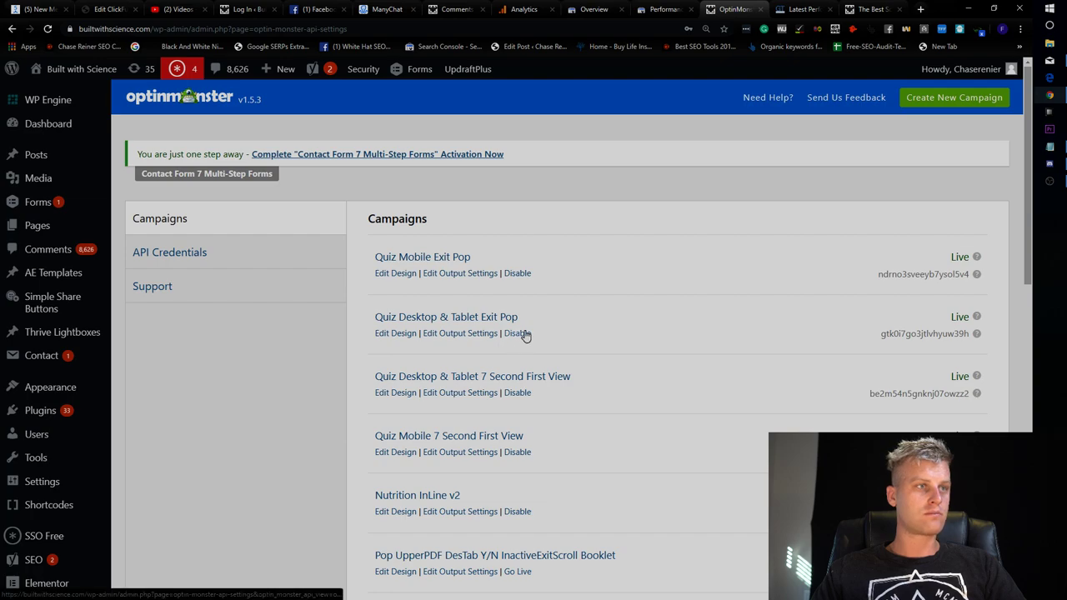
pyautogui.scroll(-1, 529, 348)
pyautogui.scroll(-6, 529, 342)
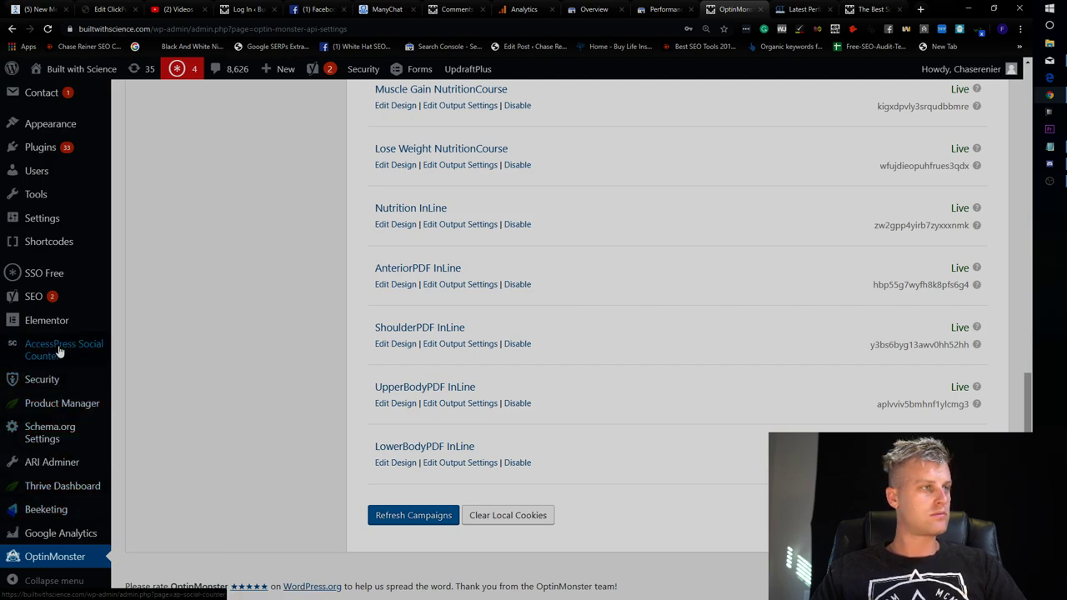
pyautogui.moveTo(41, 329)
pyautogui.scroll(1, 41, 329)
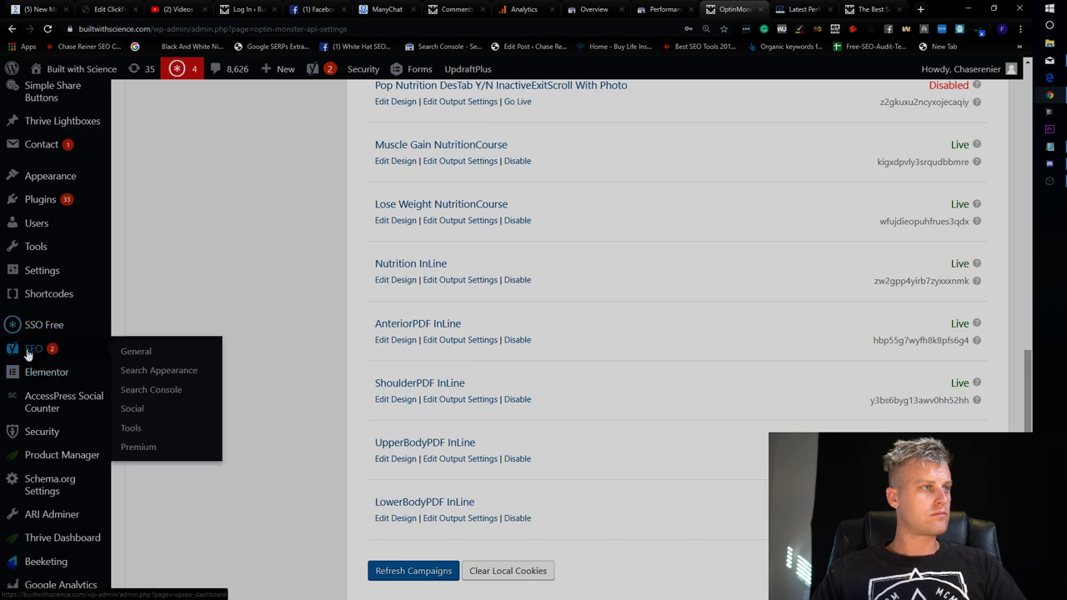
pyautogui.scroll(1, 44, 338)
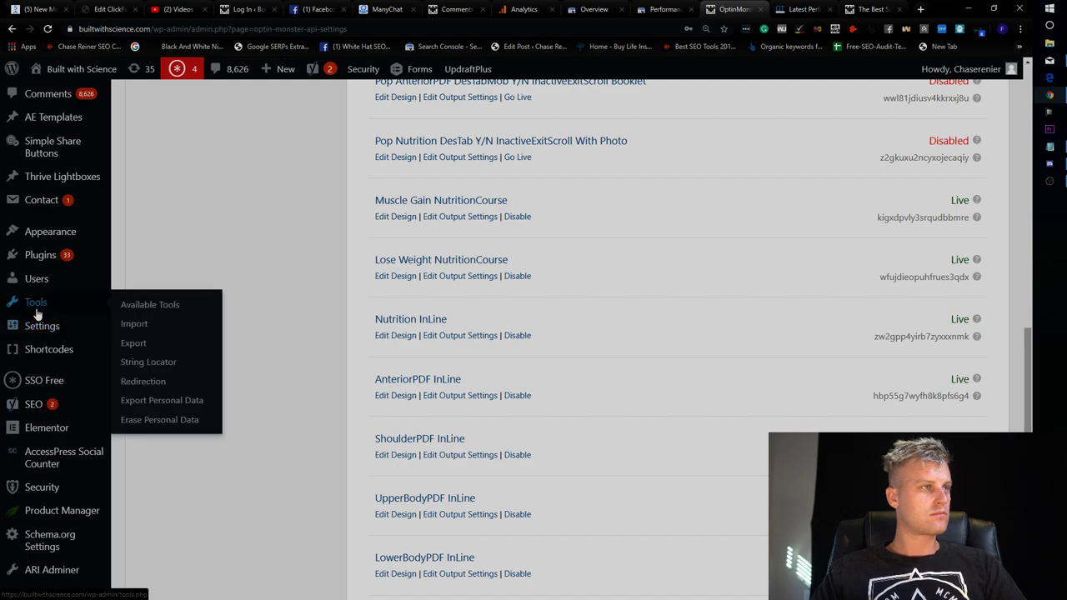
pyautogui.scroll(2, 69, 331)
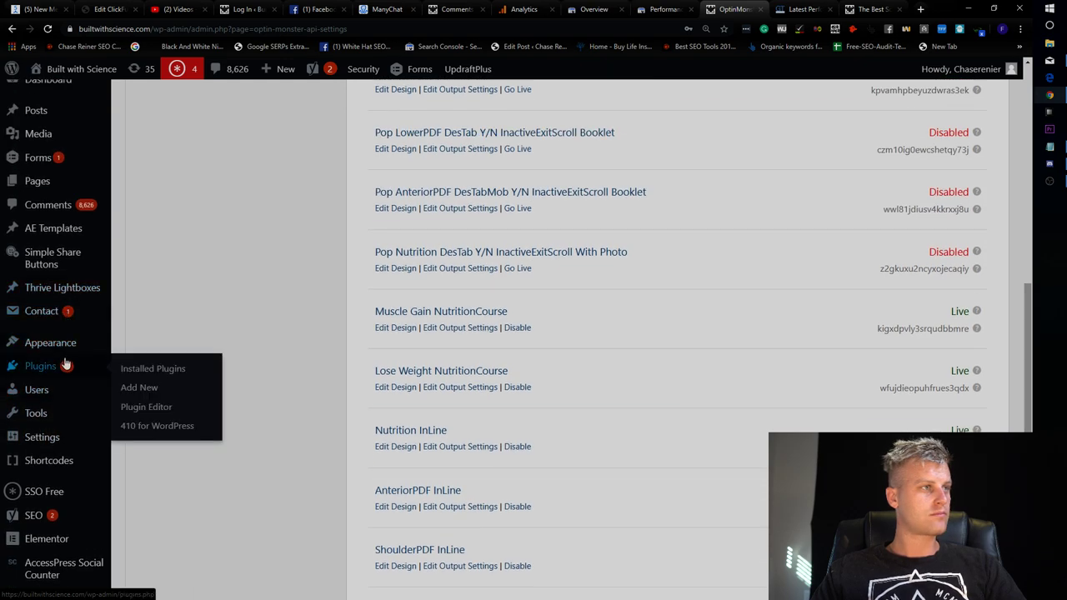
pyautogui.moveTo(70, 307)
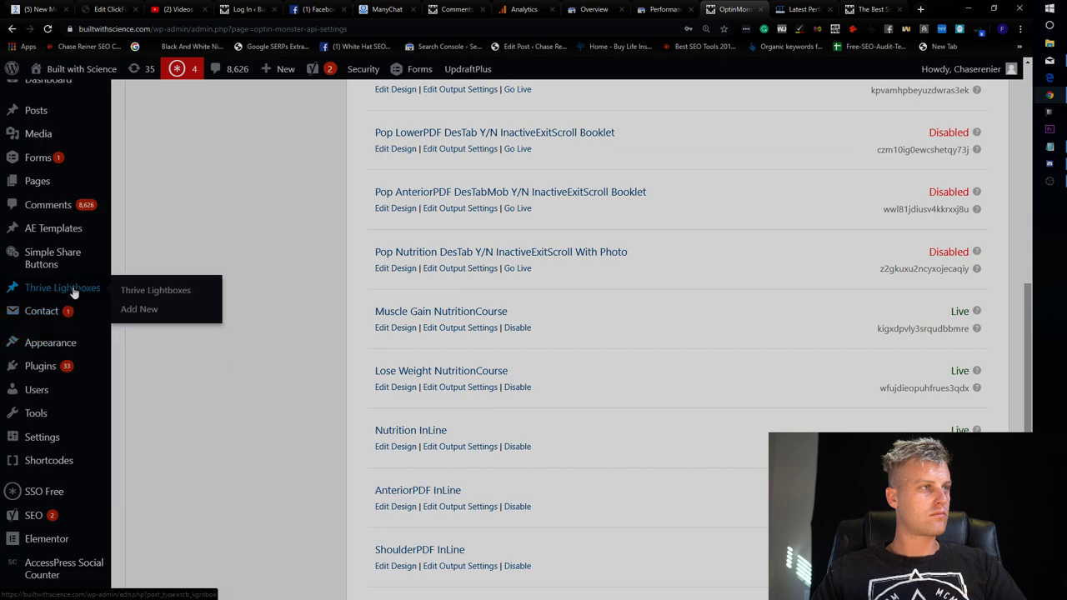
pyautogui.scroll(3, 76, 291)
pyautogui.moveTo(60, 192)
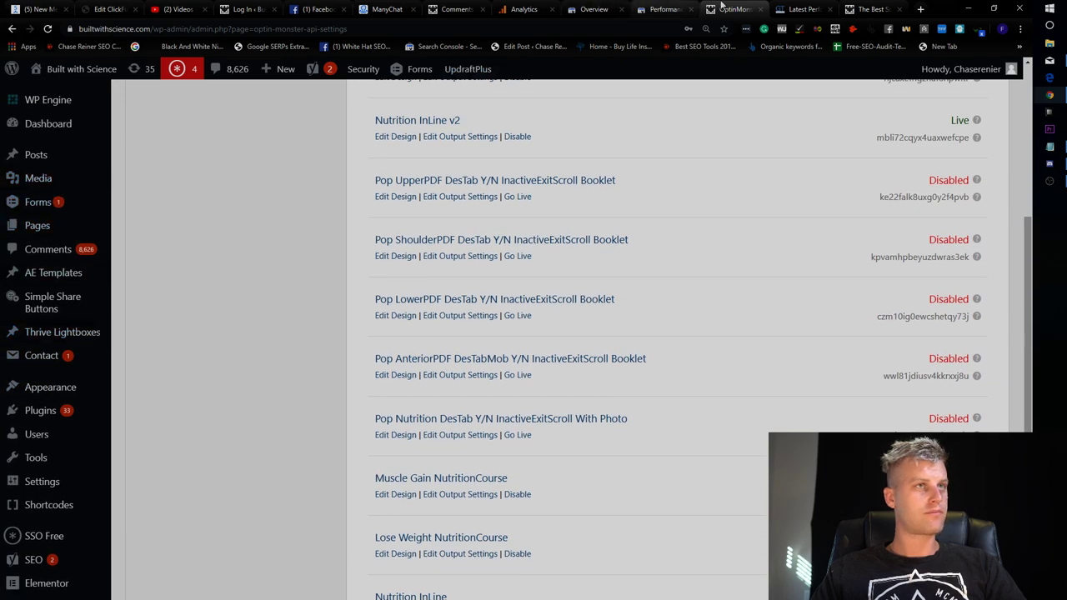
pyautogui.click(320, 9)
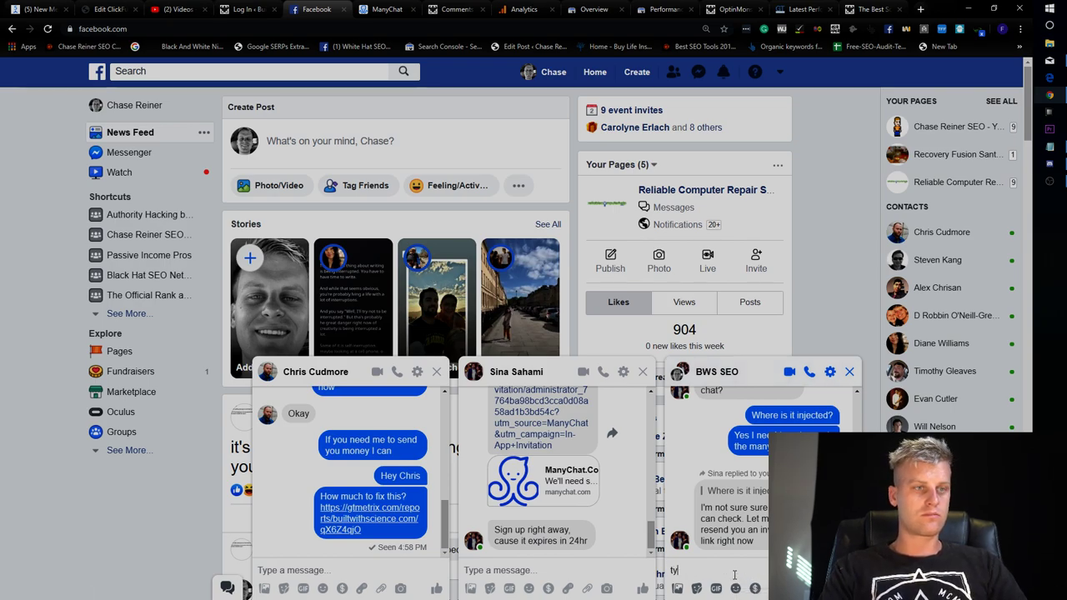
# Bring up the full body workout article at its Workout A bench press section.
pyautogui.click(866, 8)
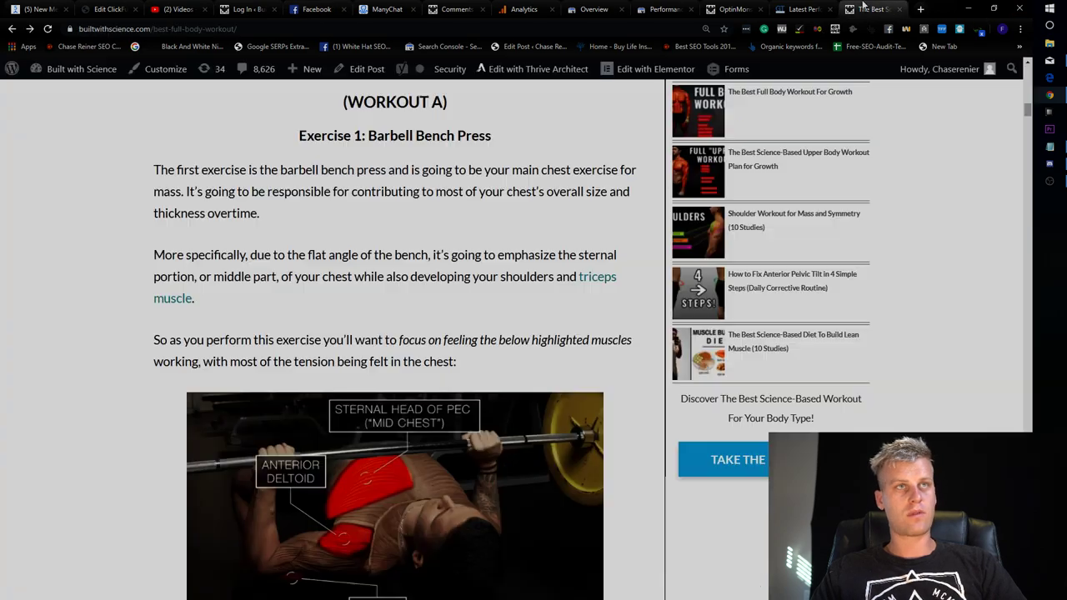
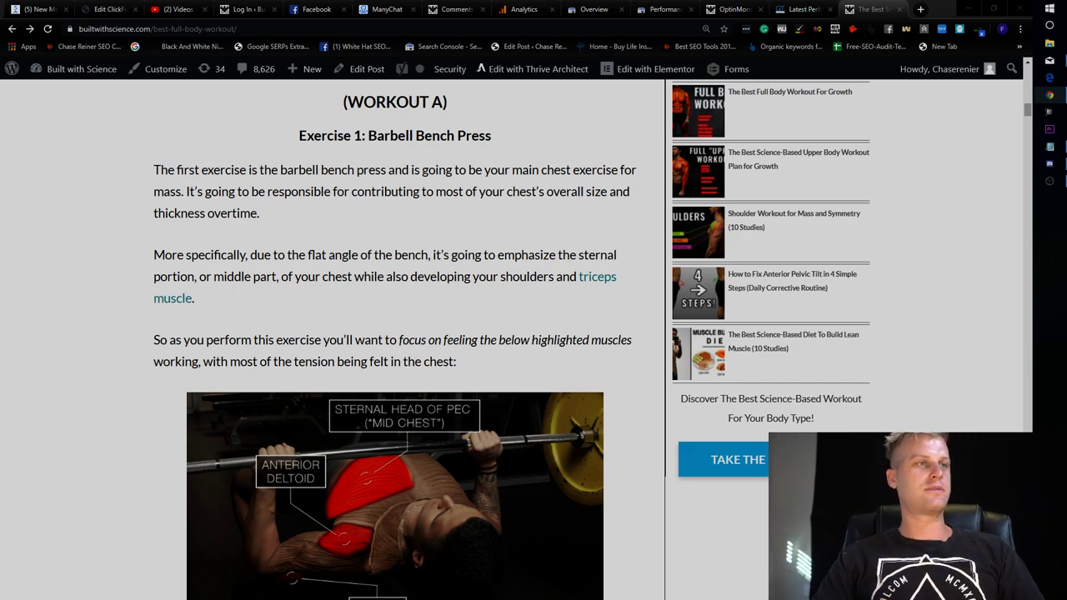
# Review the live post, then go to the Edit Post tab for The Best Full Body Workout For Growth.
pyautogui.scroll(1, 542, 248)
pyautogui.scroll(15, 542, 248)
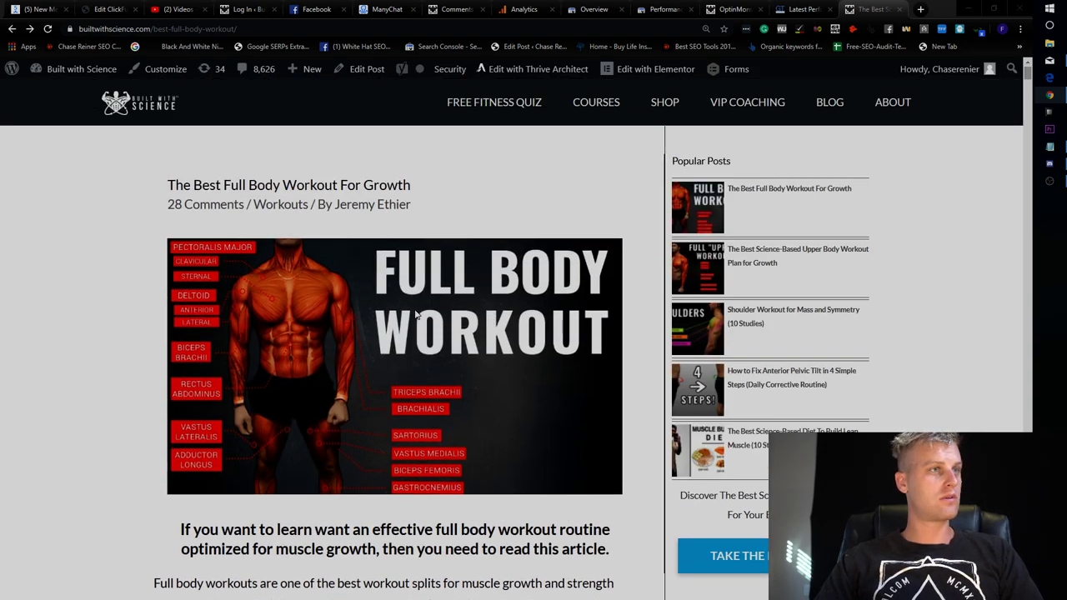
pyautogui.scroll(-2, 417, 314)
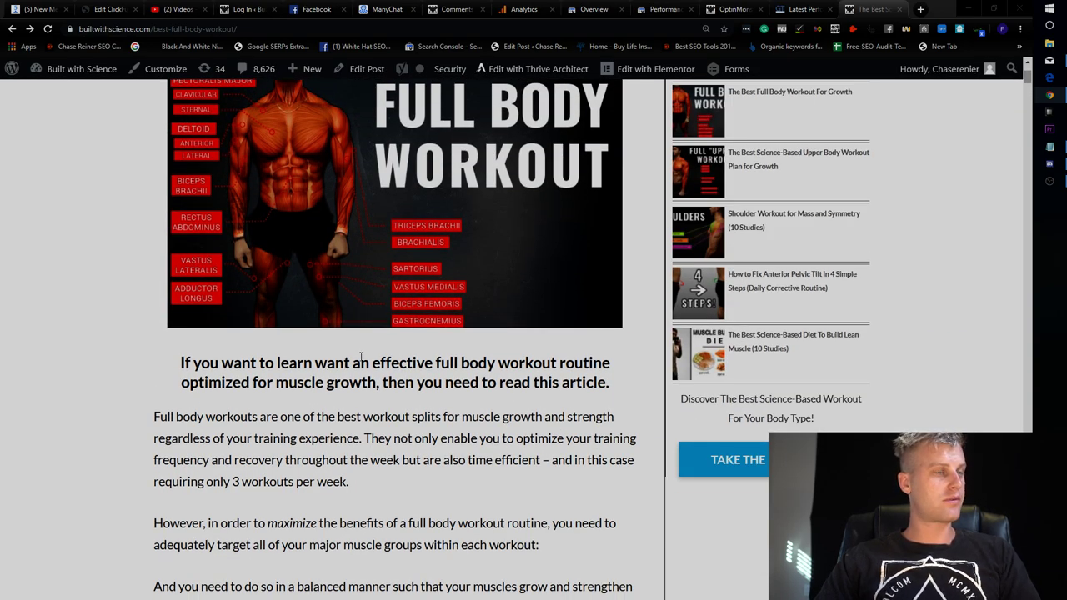
pyautogui.scroll(-3, 480, 375)
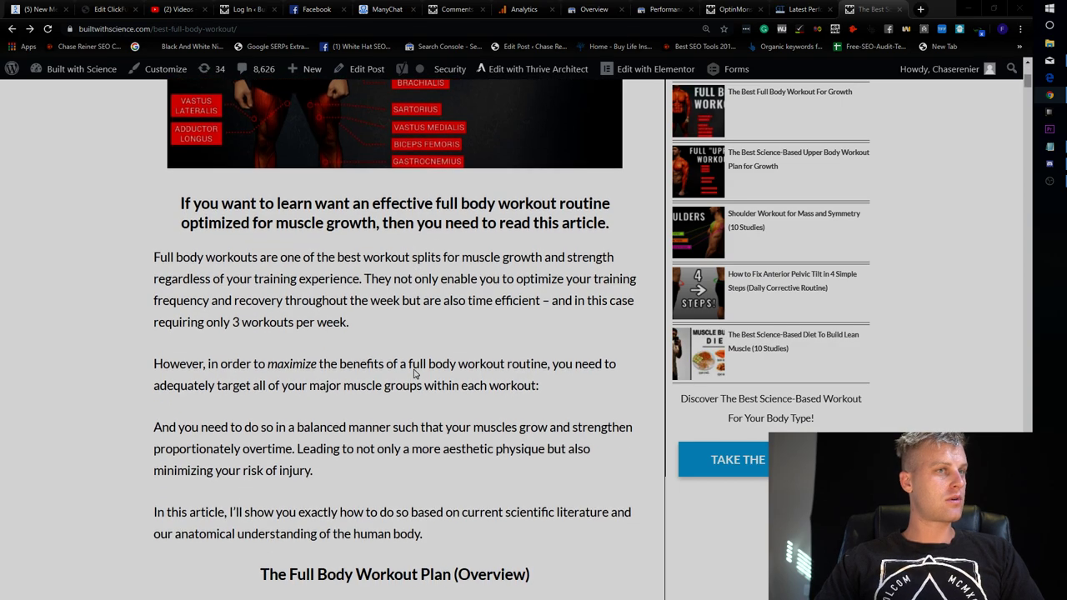
pyautogui.scroll(5, 732, 455)
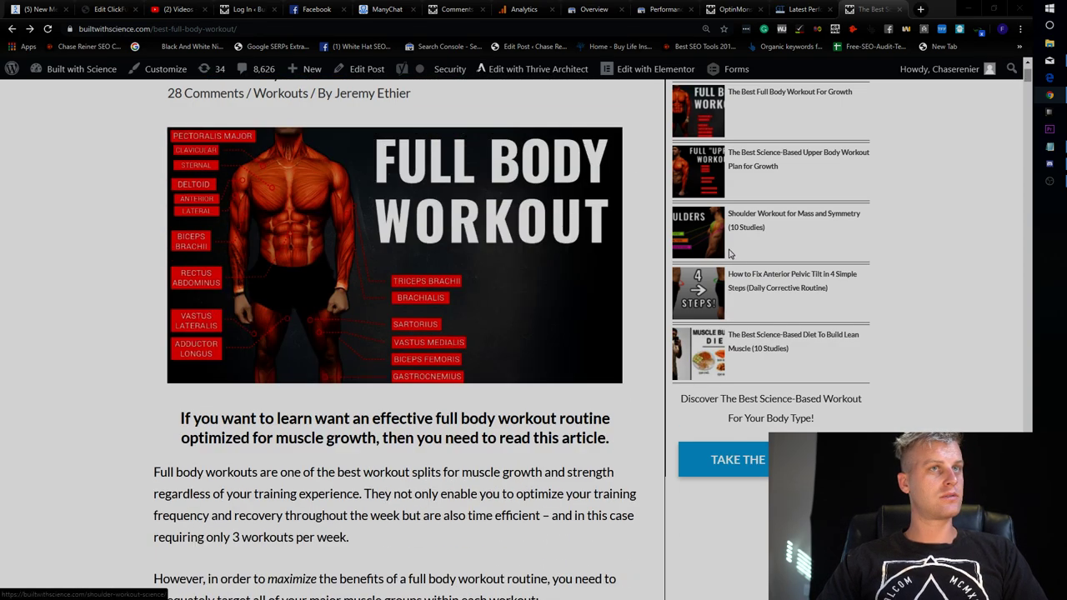
pyautogui.scroll(-1, 557, 106)
pyautogui.scroll(1, 532, 87)
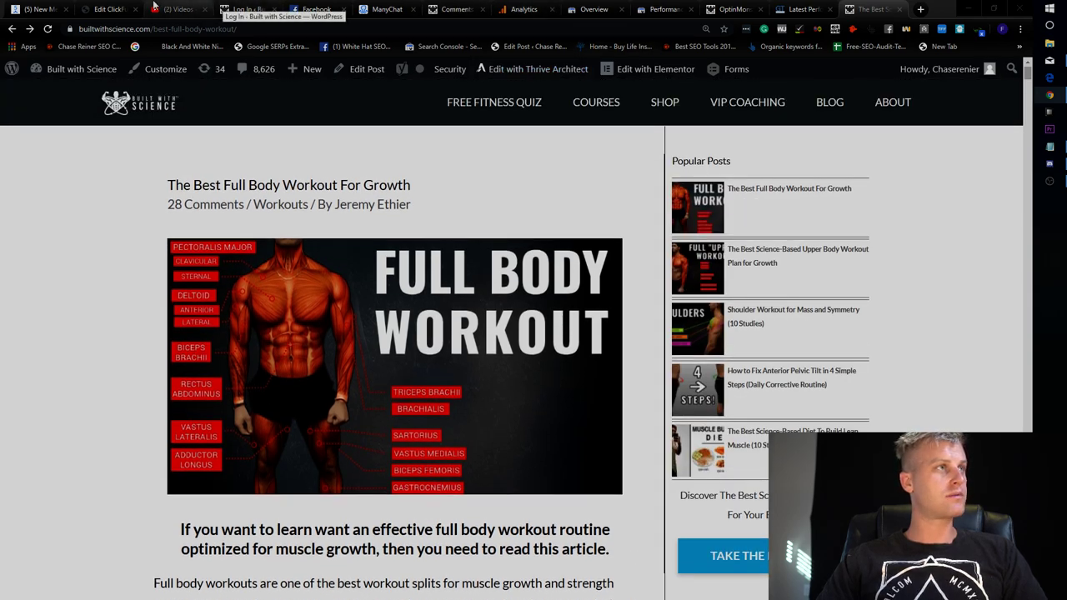
pyautogui.click(106, 9)
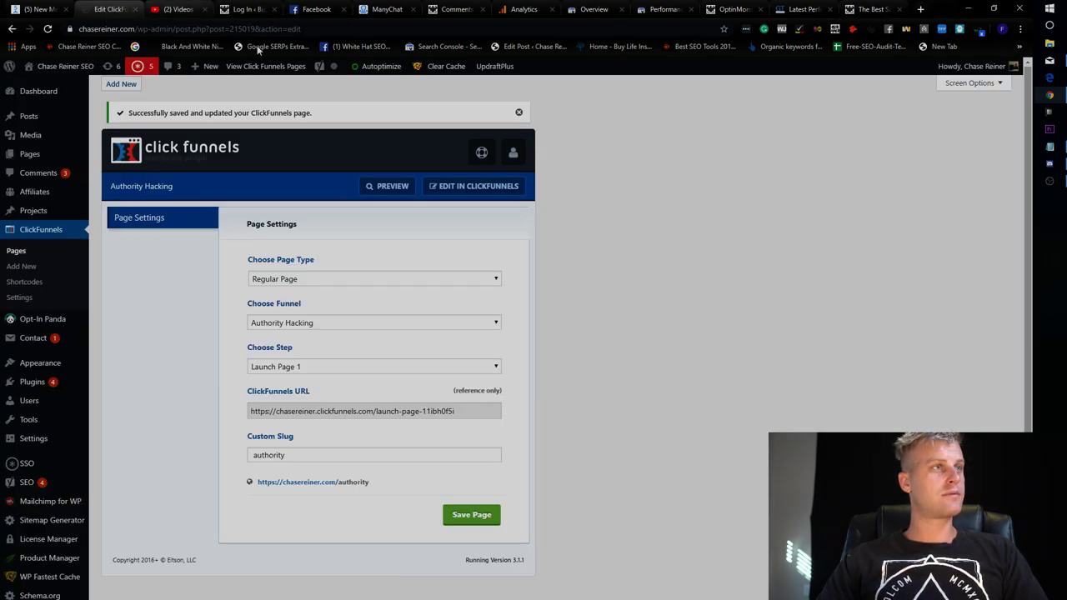
pyautogui.click(867, 8)
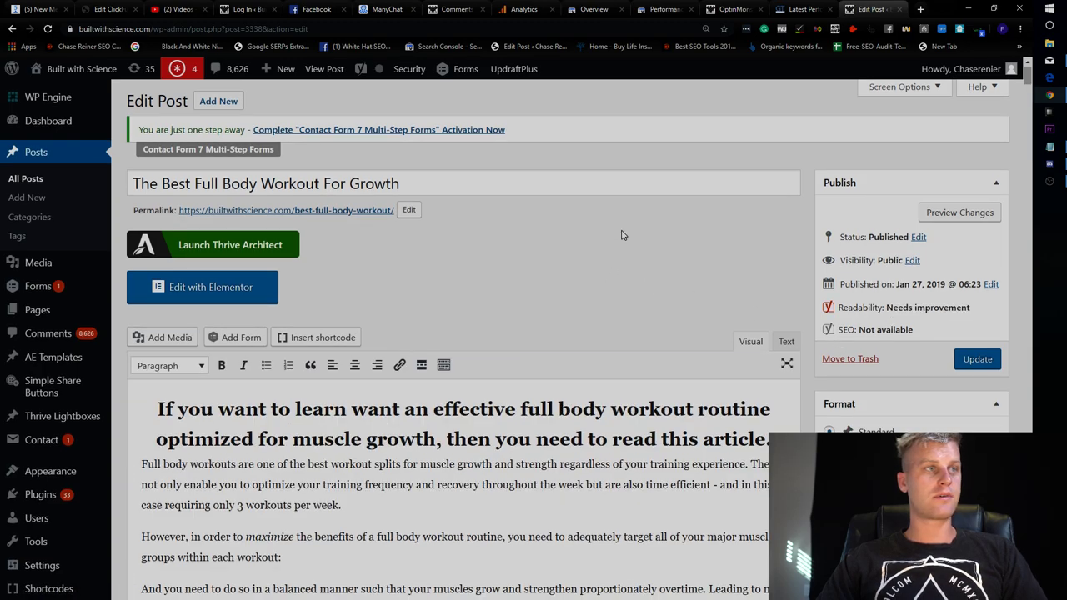
# Set the post's Astra sidebar layout to No Sidebar and update the post.
pyautogui.scroll(-3, 698, 238)
pyautogui.scroll(-6, 753, 253)
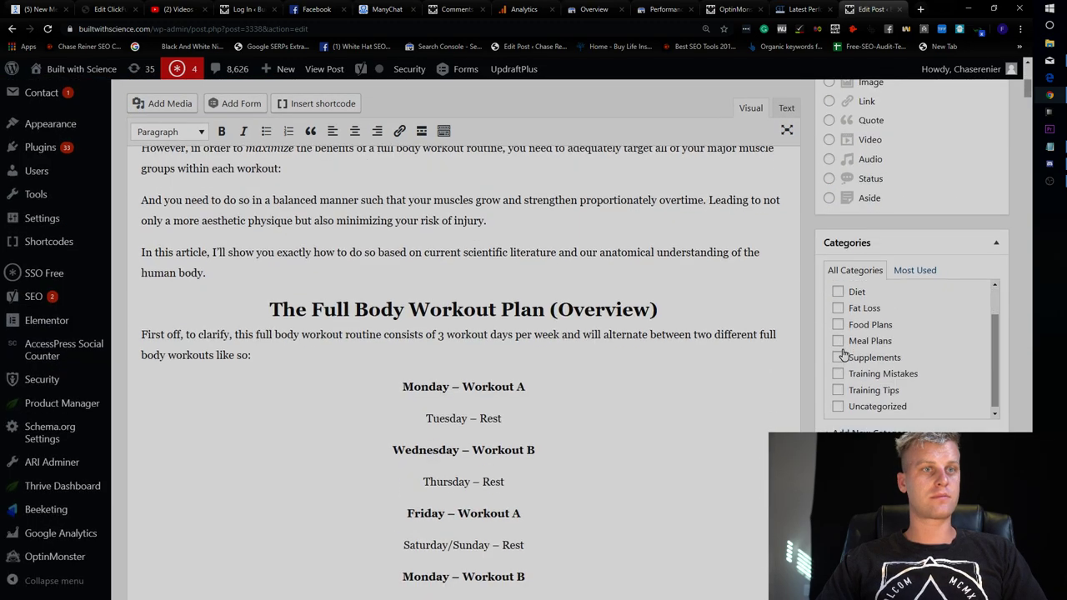
pyautogui.scroll(-2, 801, 383)
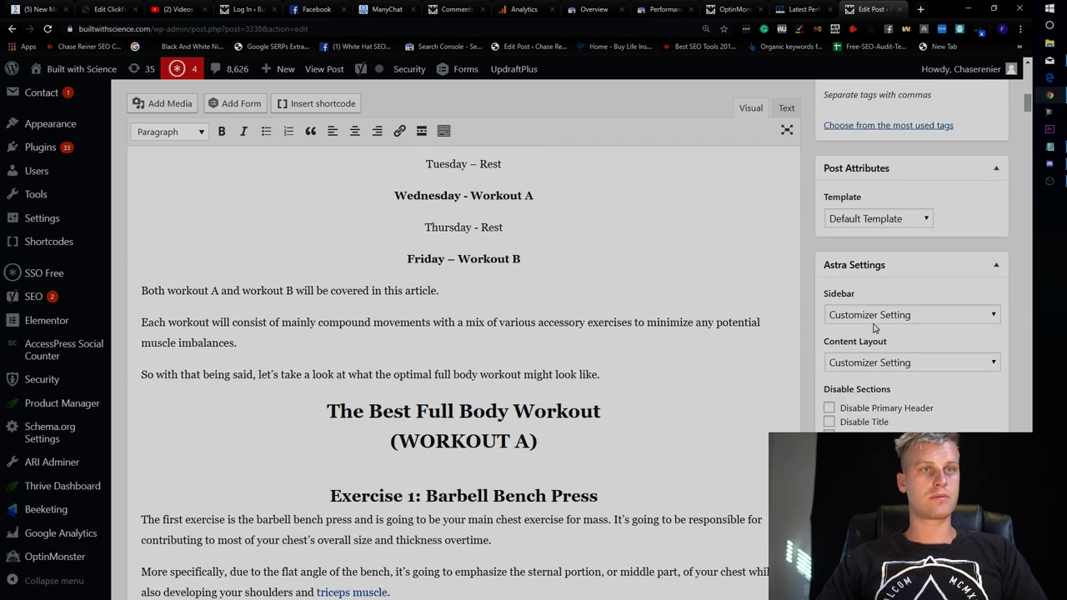
pyautogui.click(876, 320)
pyautogui.click(863, 372)
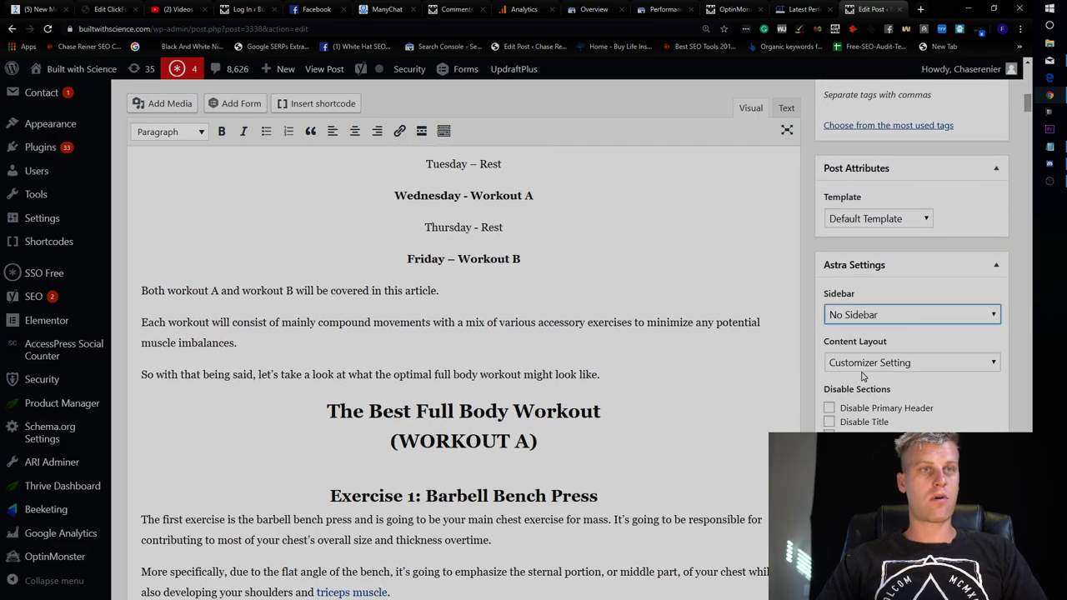
pyautogui.scroll(15, 944, 262)
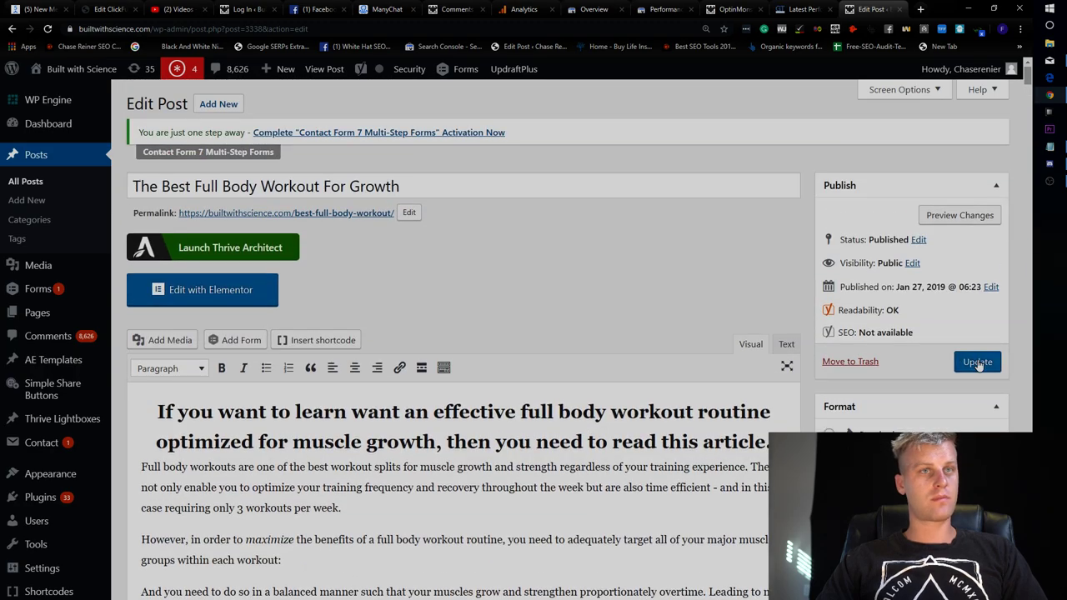
pyautogui.click(978, 363)
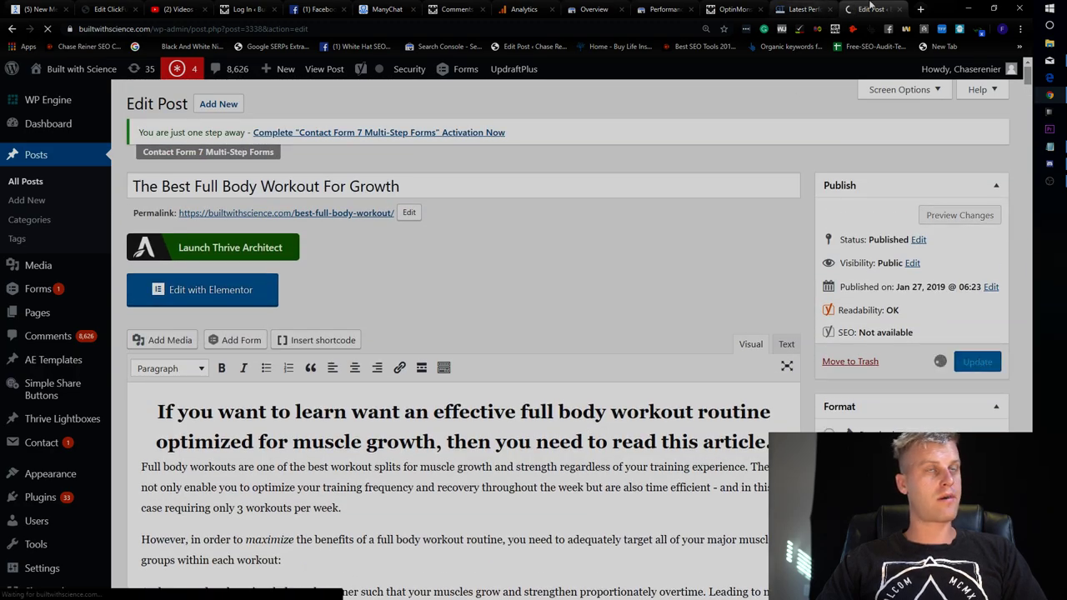
# Open the post's permalink in a new tab and view the live article.
pyautogui.click(727, 8)
pyautogui.click(880, 10)
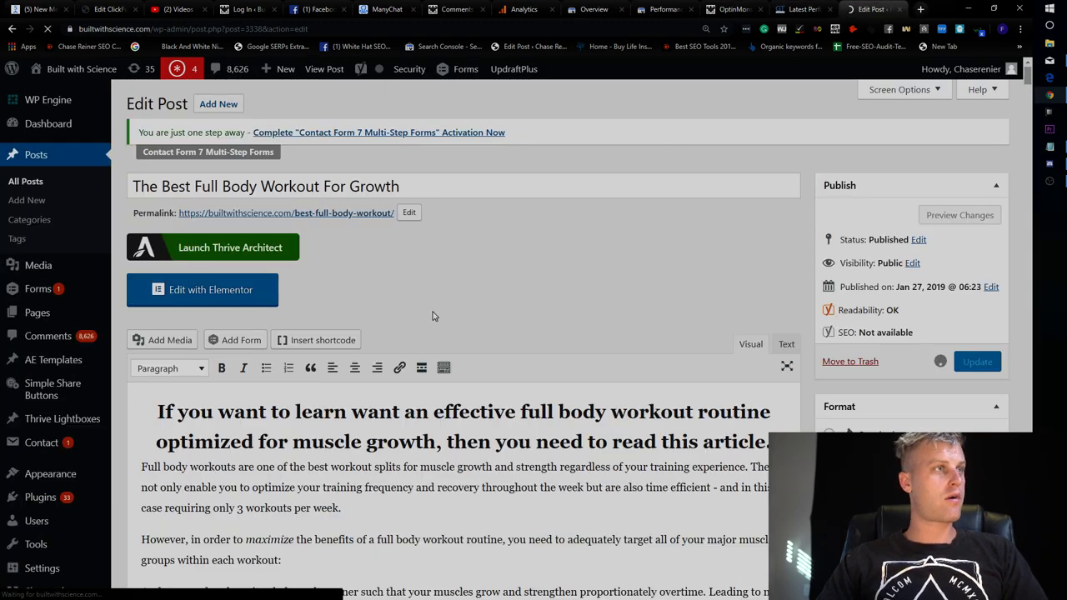
pyautogui.rightClick(386, 219)
pyautogui.click(421, 220)
pyautogui.hotkey('ctrl', 'Tab')
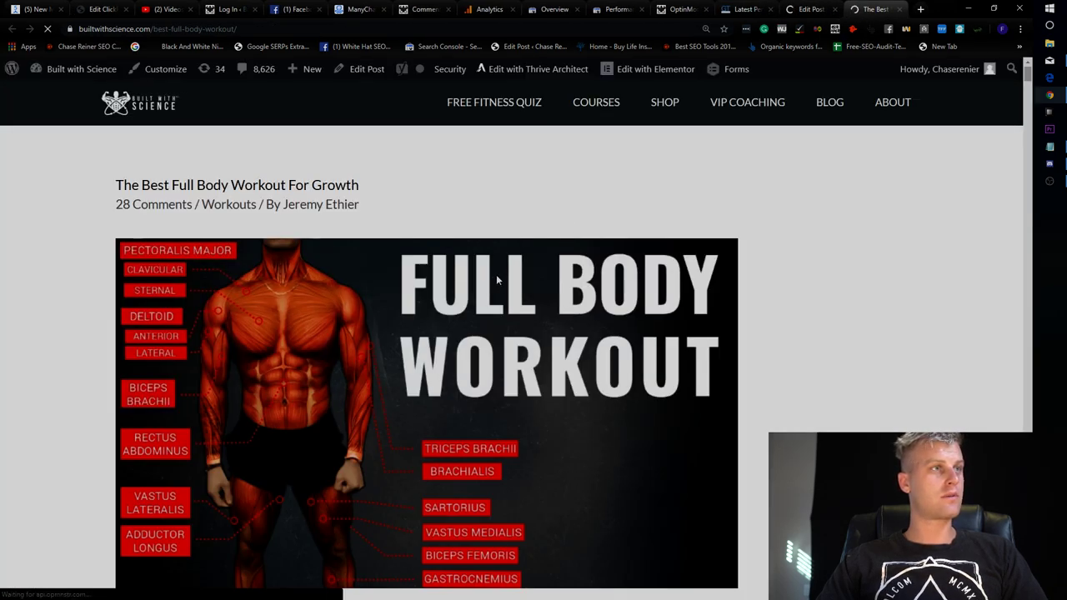
pyautogui.scroll(-3, 504, 274)
pyautogui.scroll(3, 530, 273)
# Set the sidebar to Right Sidebar and the content layout to Content Boxed.
pyautogui.click(811, 10)
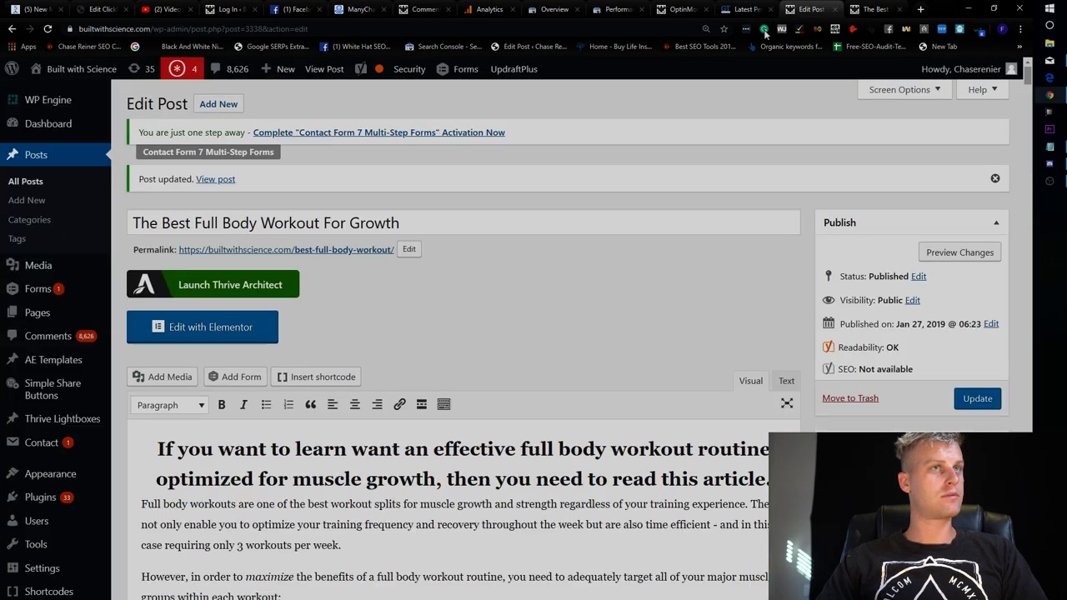
pyautogui.scroll(-5, 464, 334)
pyautogui.scroll(-9, 861, 342)
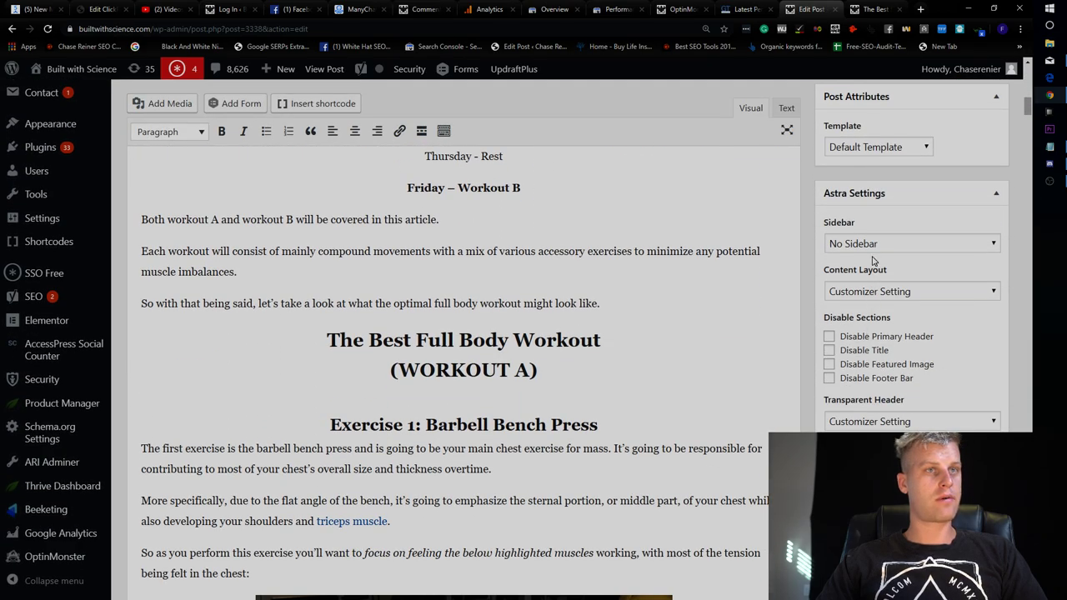
pyautogui.click(873, 247)
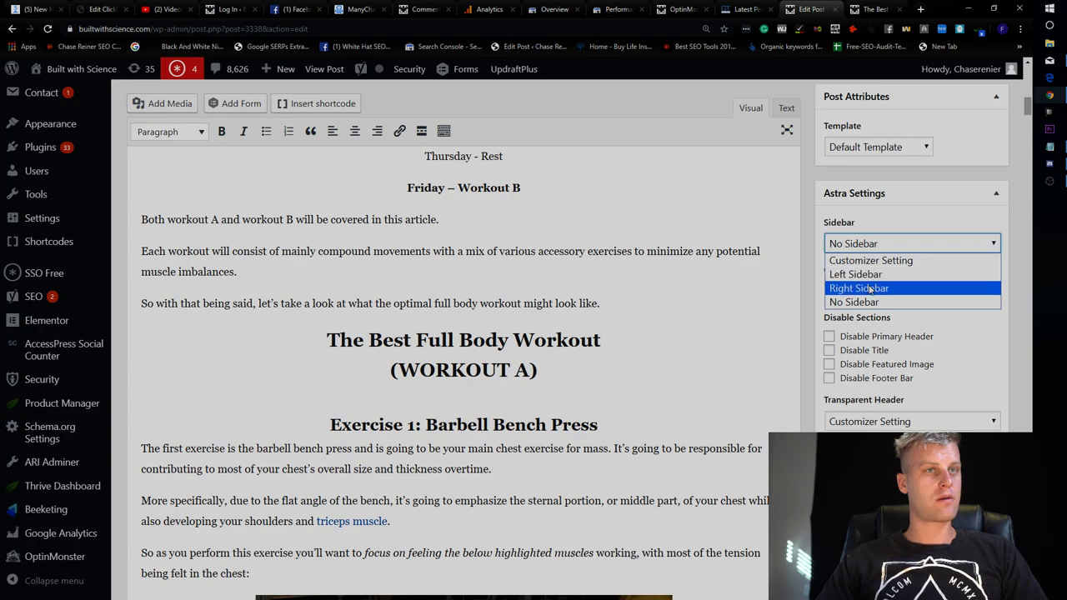
pyautogui.click(871, 288)
pyautogui.click(886, 296)
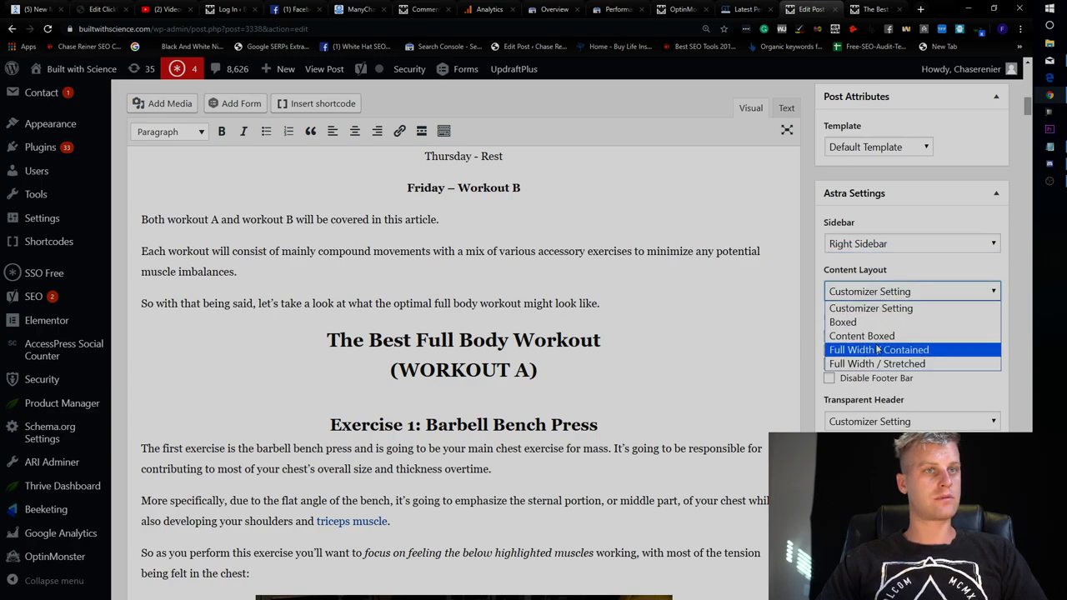
pyautogui.click(879, 335)
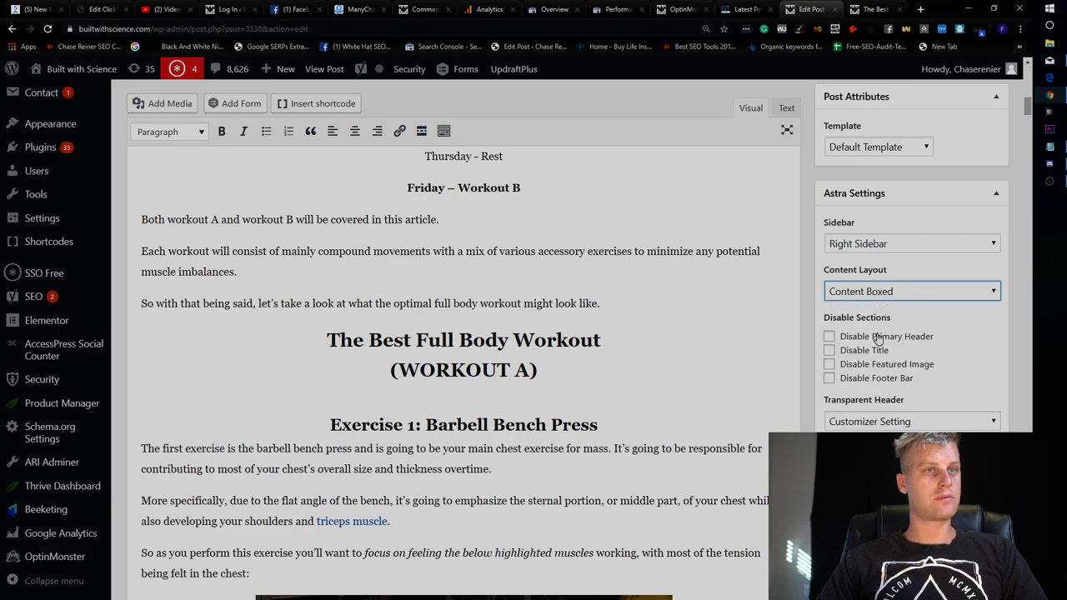
# Switch the sidebar back to No Sidebar and update the post.
pyautogui.click(898, 246)
pyautogui.click(872, 260)
pyautogui.click(871, 243)
pyautogui.click(867, 303)
pyautogui.scroll(10, 917, 284)
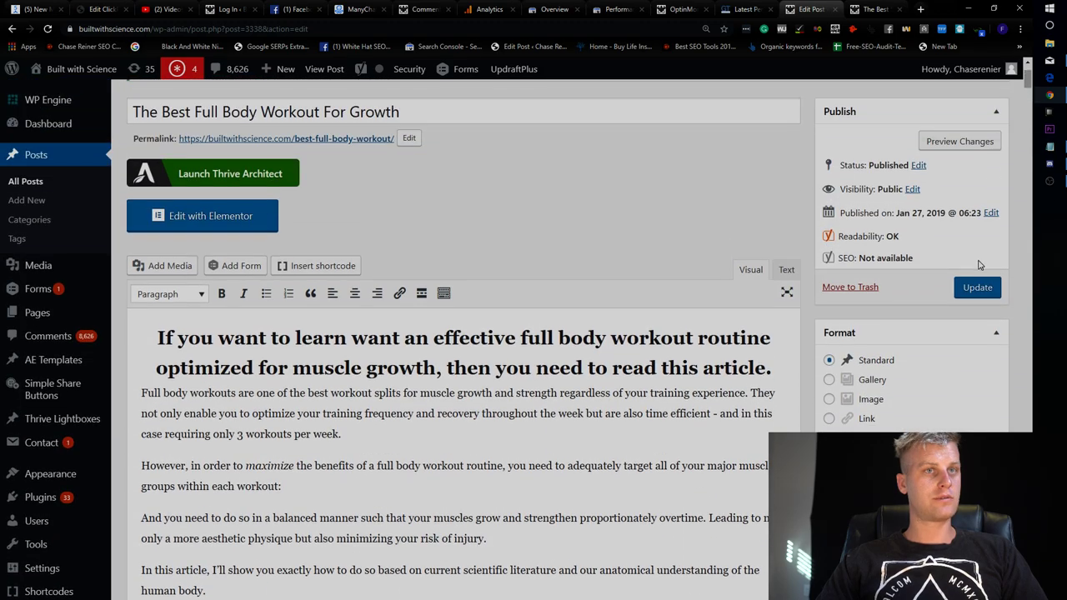
pyautogui.click(977, 287)
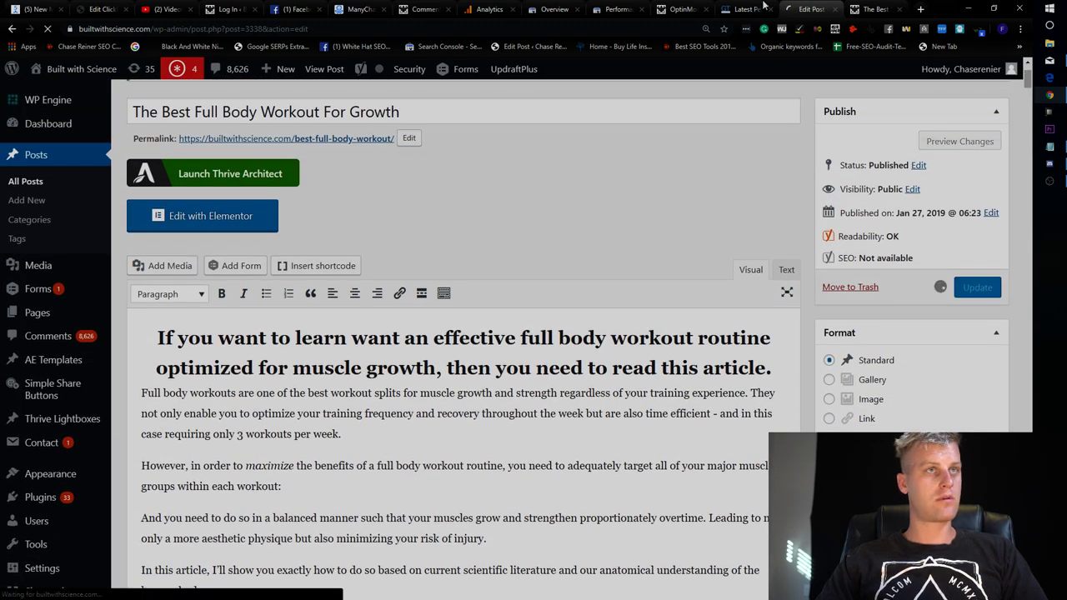
# Reload the live post to check the new layout.
pyautogui.hotkey('ctrl', 'Tab')
pyautogui.press('F5')
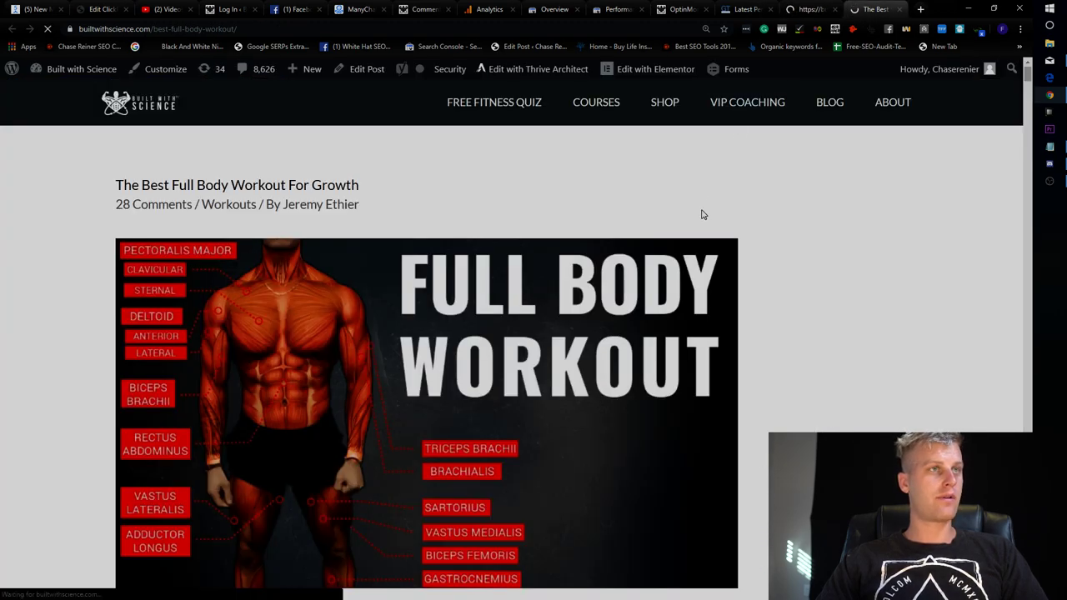
pyautogui.scroll(-5, 700, 216)
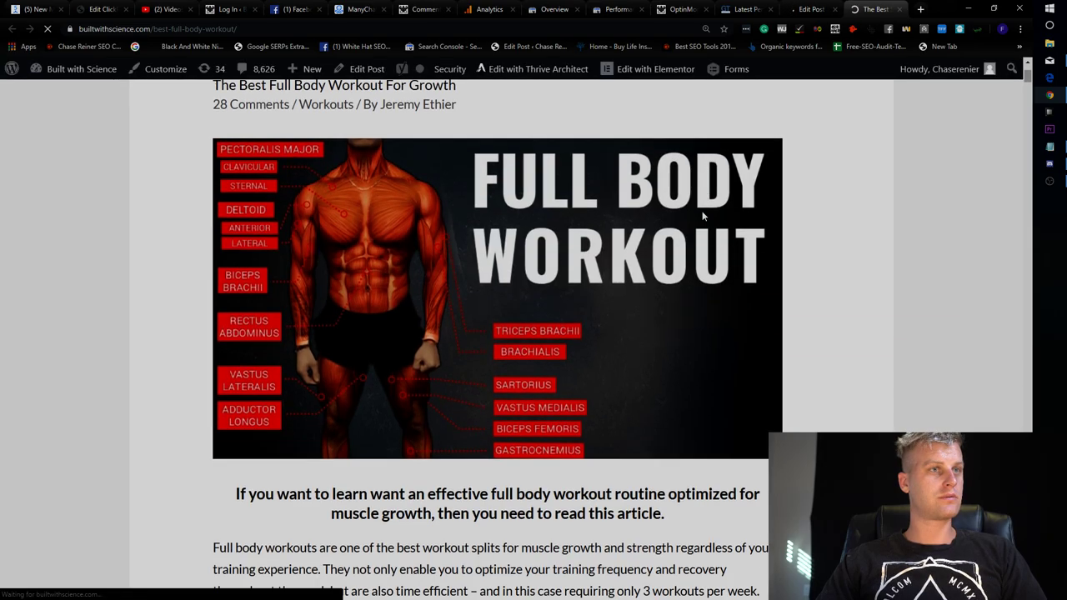
pyautogui.scroll(3, 735, 222)
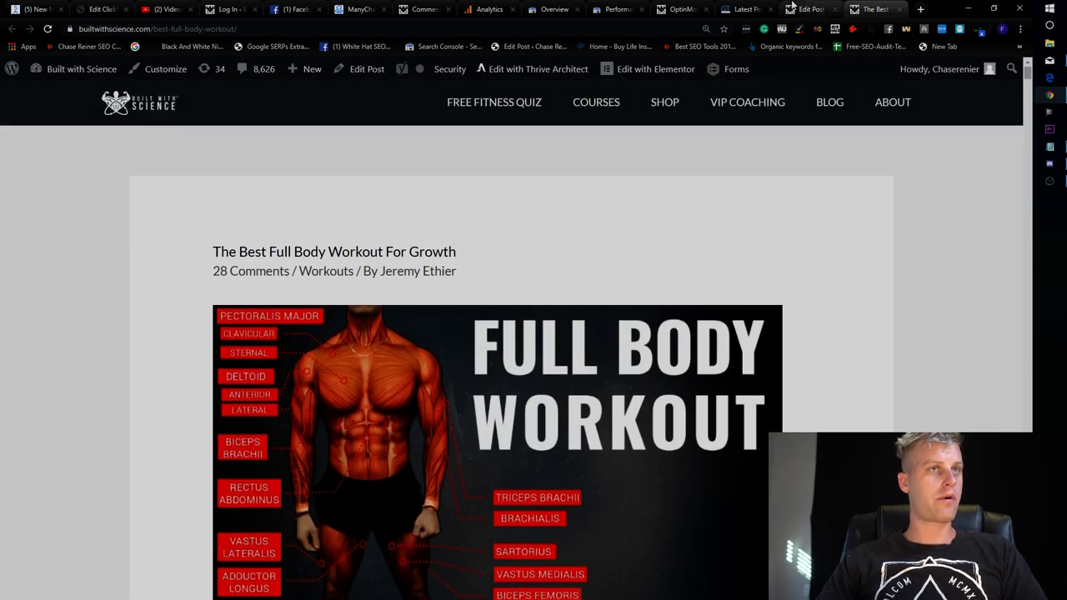
pyautogui.scroll(-6, 772, 162)
pyautogui.scroll(8, 770, 164)
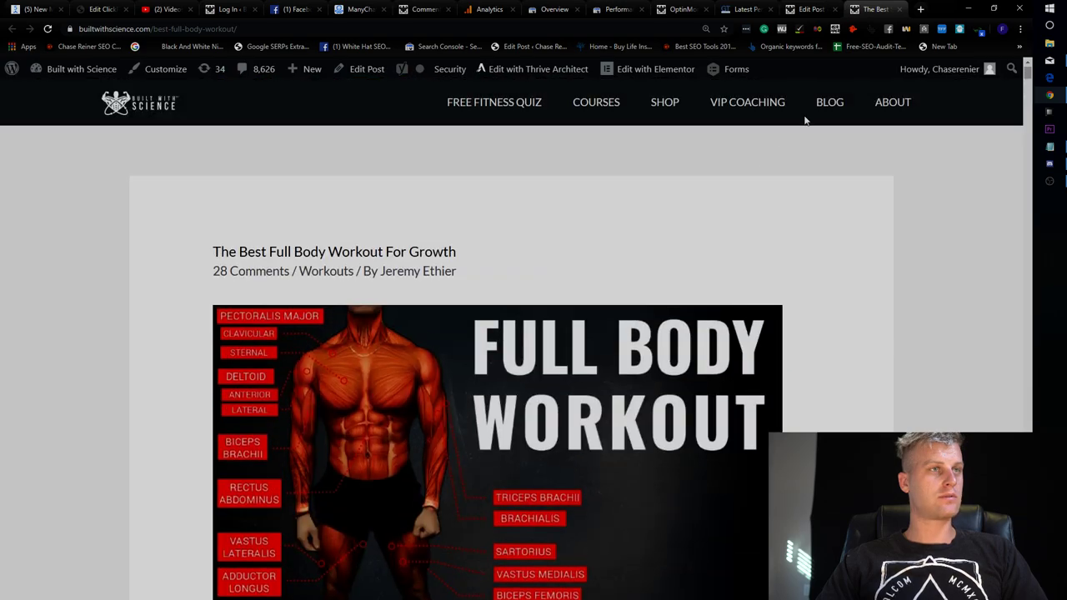
# Set the sidebar to Right Sidebar and reset the content layout to Customizer Setting.
pyautogui.click(811, 8)
pyautogui.scroll(-10, 881, 359)
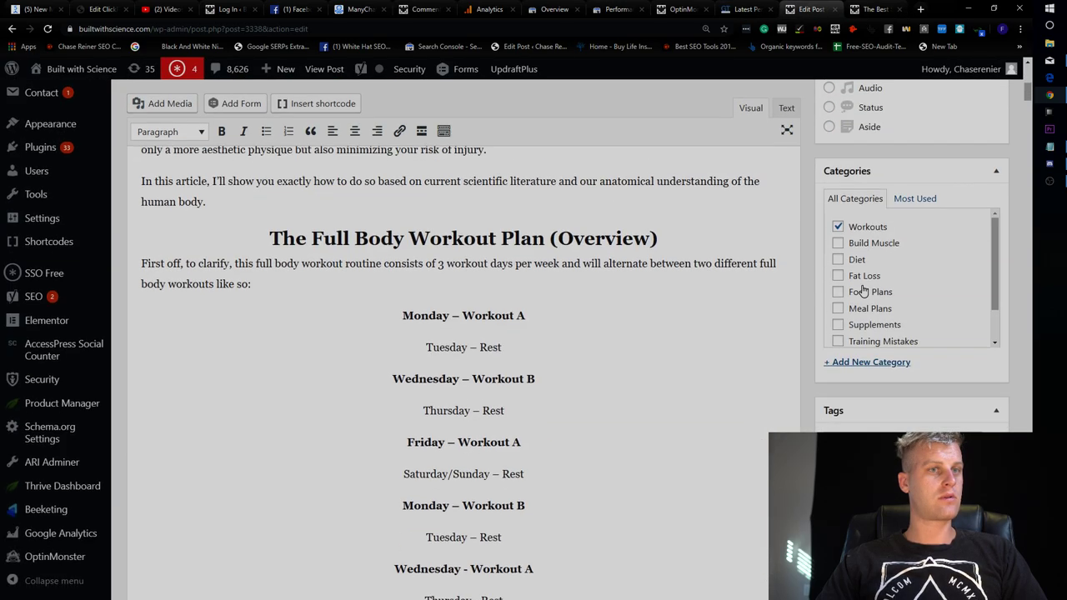
pyautogui.scroll(-3, 854, 275)
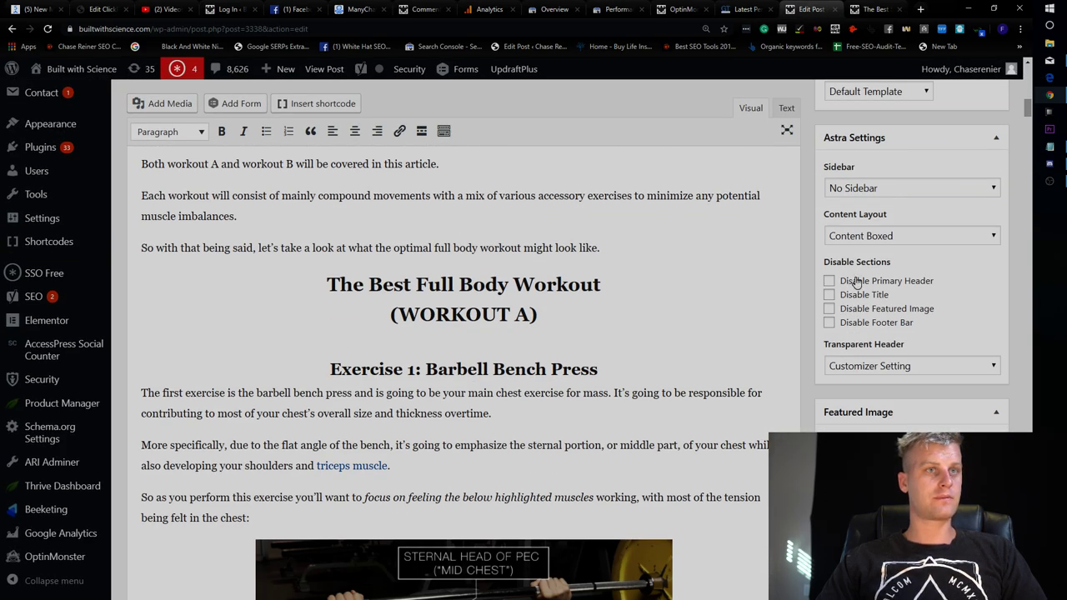
pyautogui.click(882, 193)
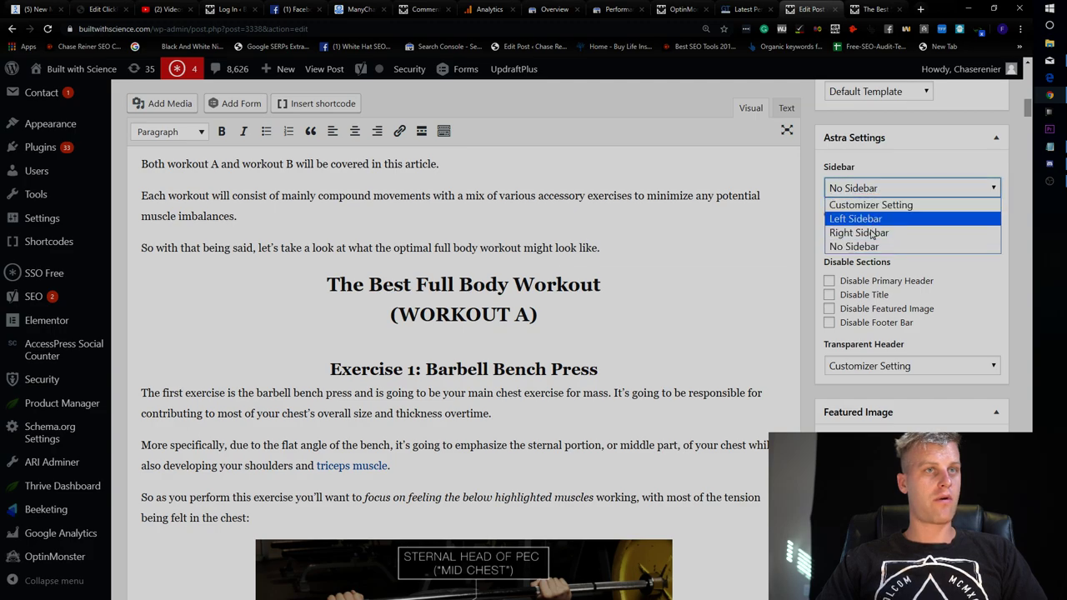
pyautogui.click(859, 233)
pyautogui.click(877, 236)
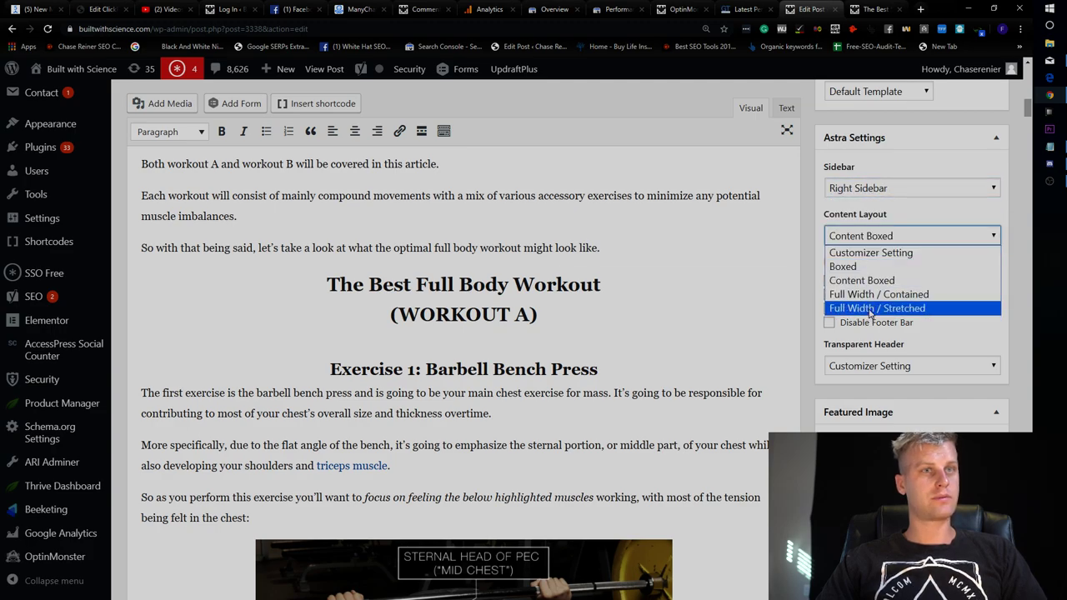
pyautogui.click(909, 253)
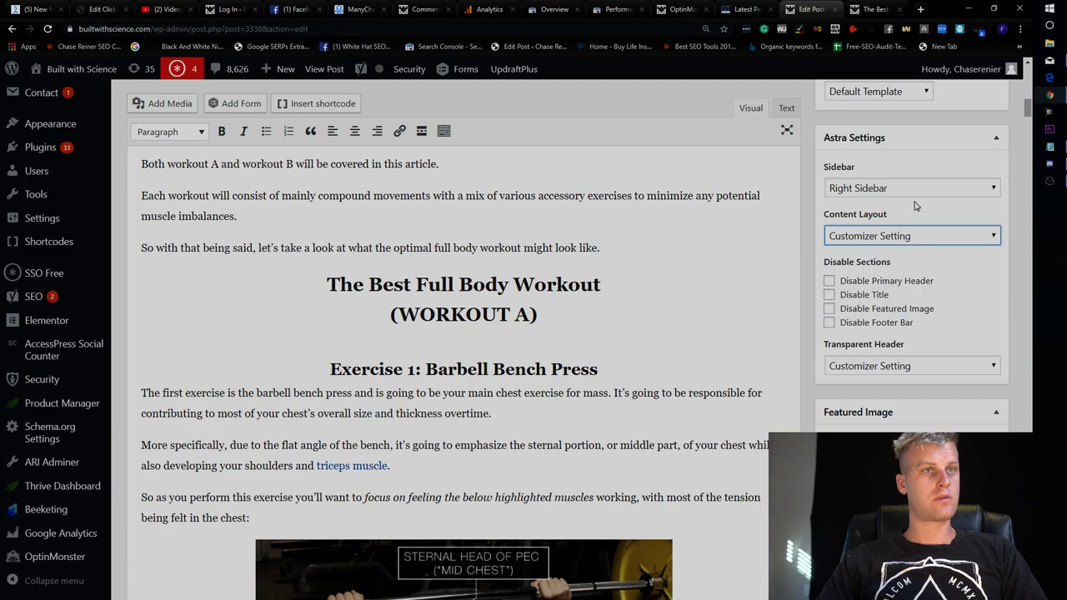
# Update the post and reload the live article.
pyautogui.scroll(1, 921, 204)
pyautogui.scroll(10, 928, 196)
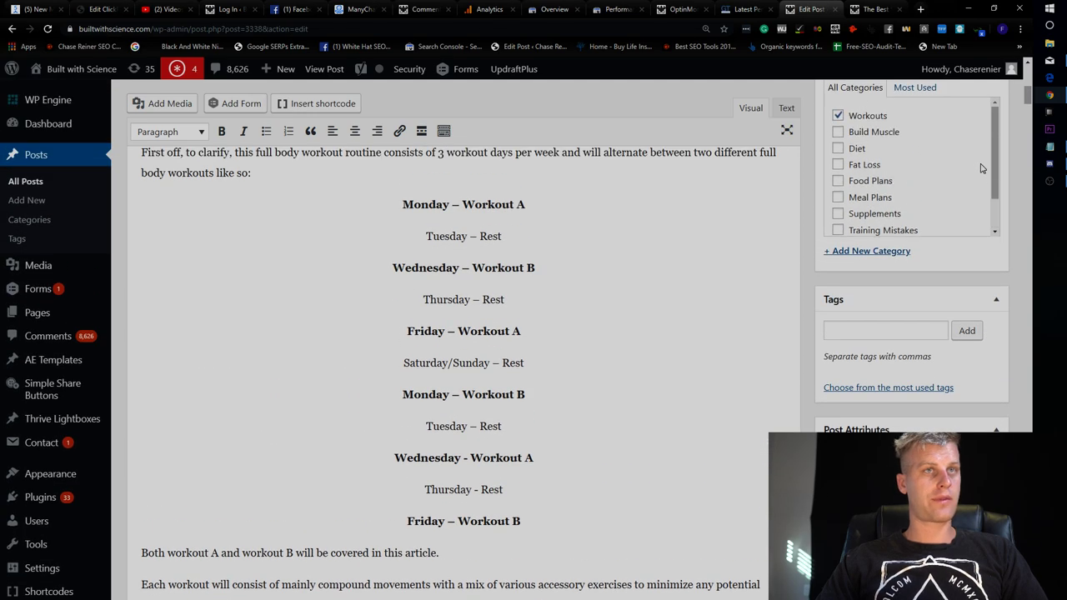
pyautogui.scroll(4, 993, 183)
pyautogui.click(974, 233)
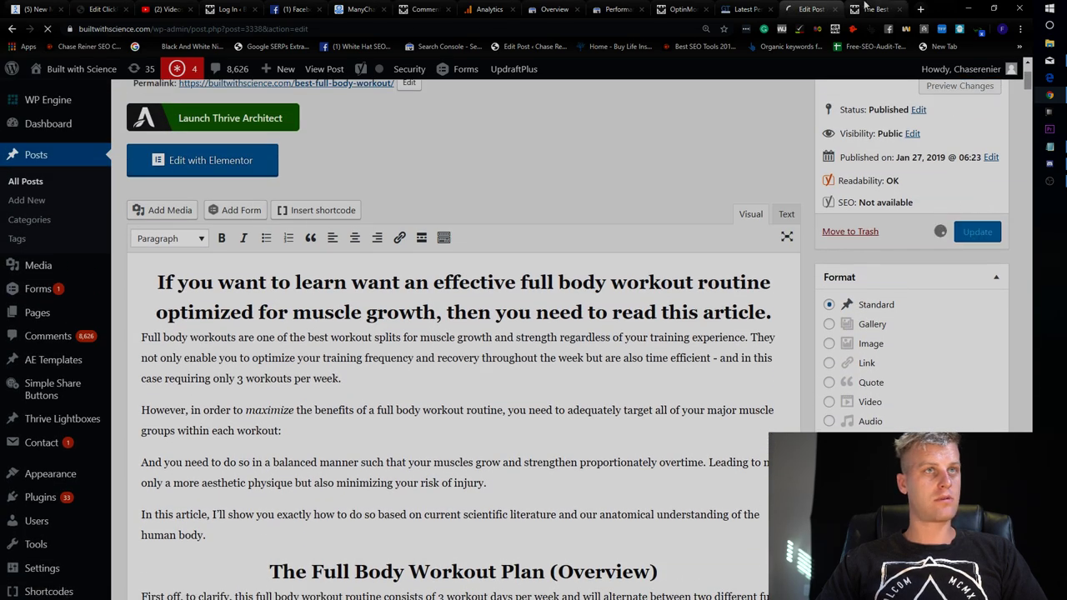
pyautogui.hotkey('ctrl', 'Tab')
pyautogui.press('F5')
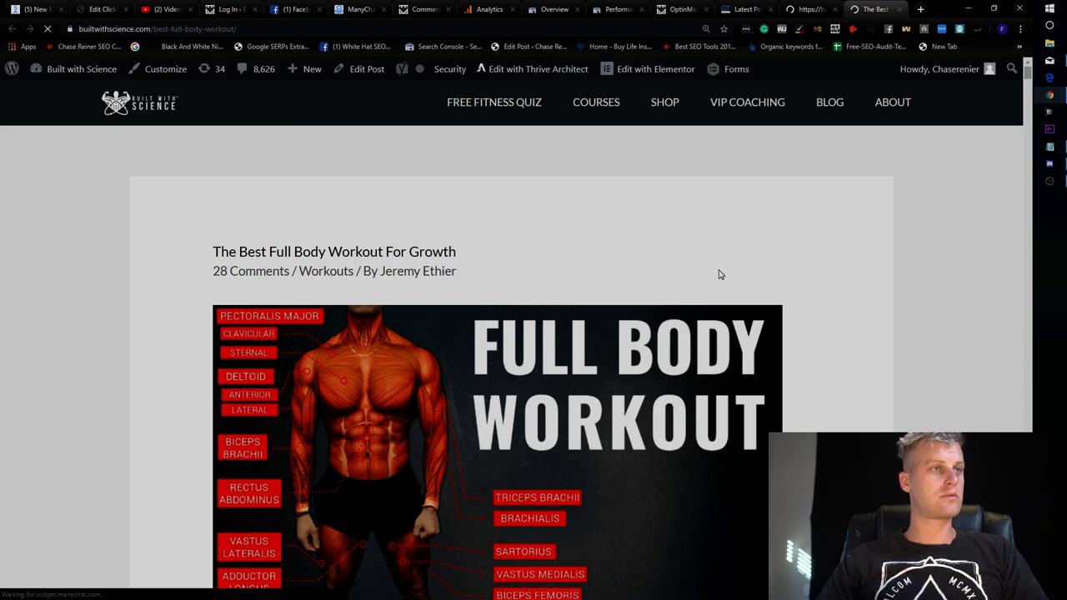
pyautogui.scroll(-10, 634, 385)
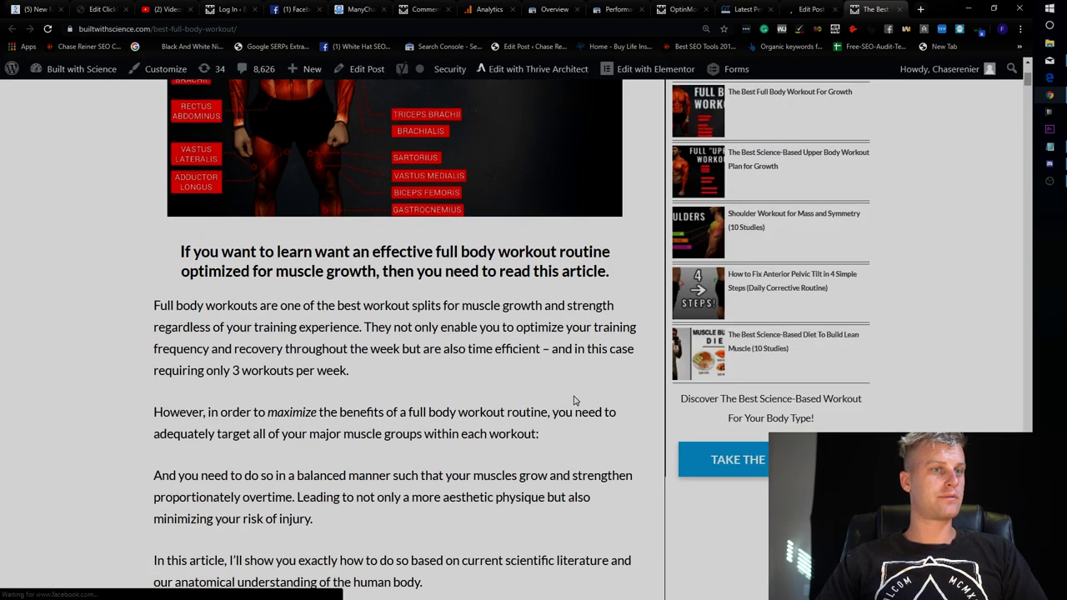
pyautogui.scroll(4, 572, 393)
pyautogui.scroll(8, 606, 403)
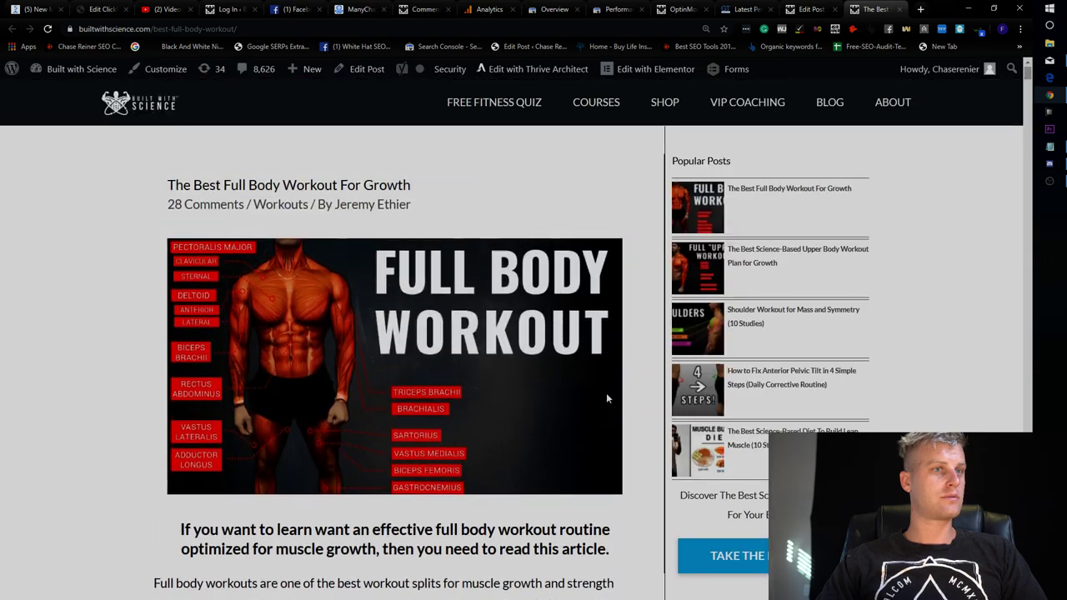
pyautogui.scroll(-12, 611, 312)
pyautogui.scroll(4, 599, 259)
pyautogui.scroll(10, 598, 260)
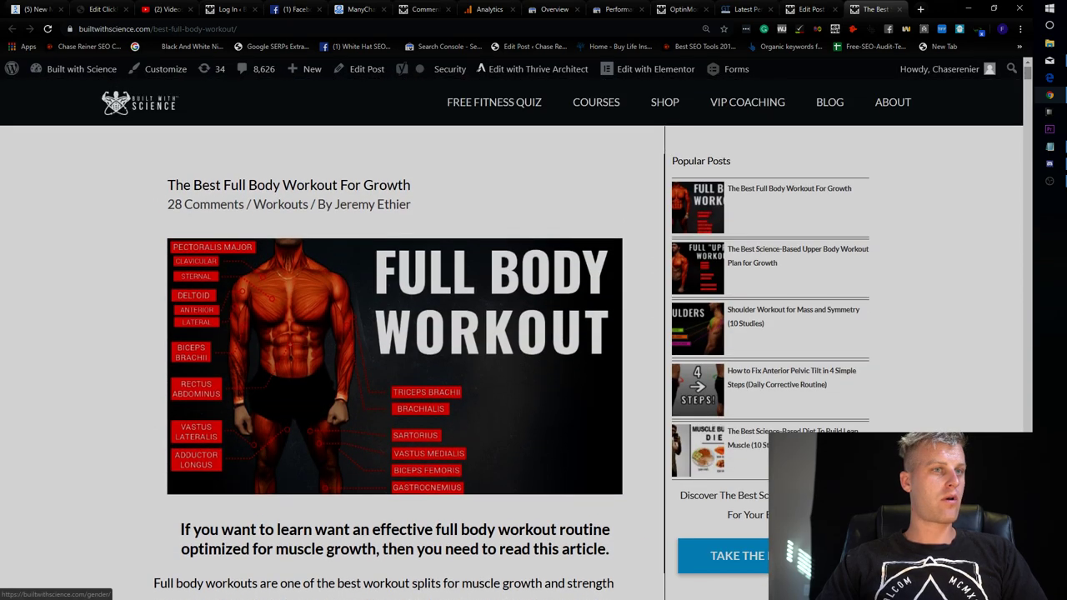
pyautogui.scroll(-1, 782, 325)
pyautogui.scroll(1, 782, 324)
pyautogui.click(810, 9)
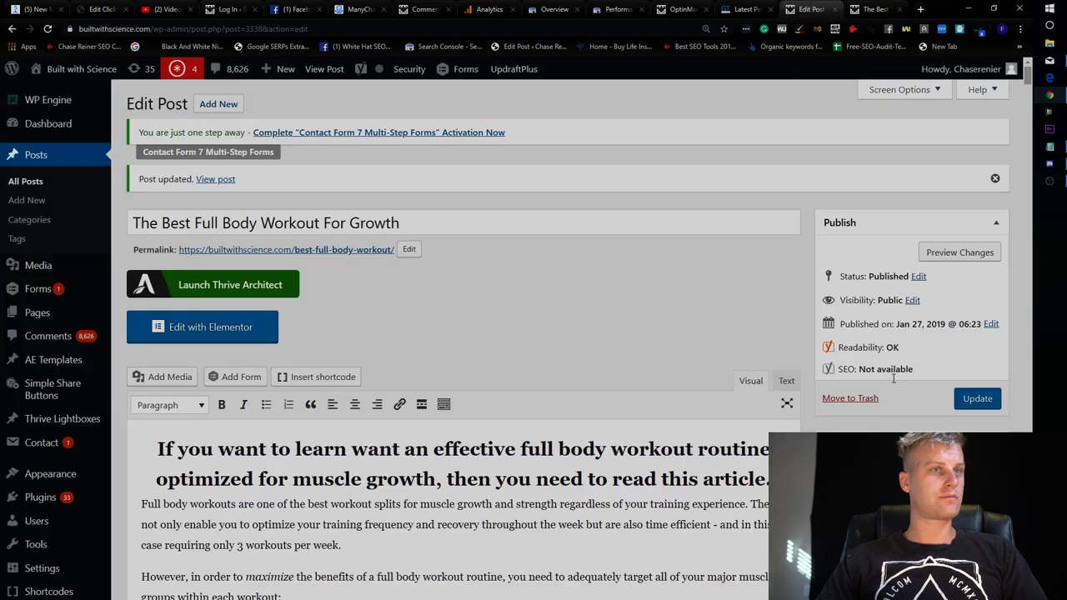
pyautogui.scroll(-2, 886, 421)
pyautogui.scroll(-7, 886, 421)
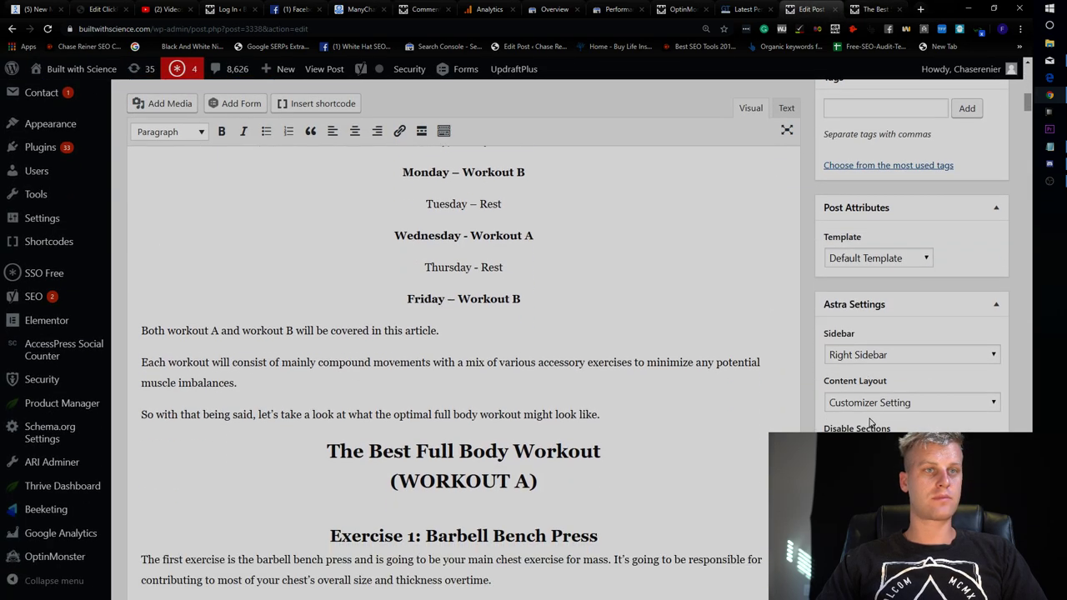
pyautogui.click(877, 404)
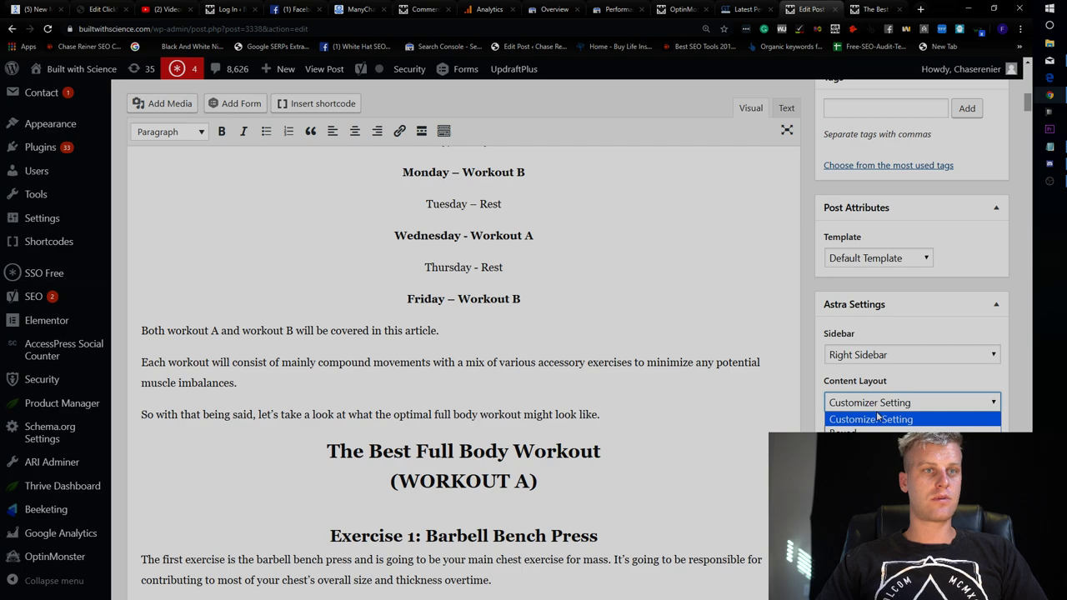
pyautogui.click(782, 331)
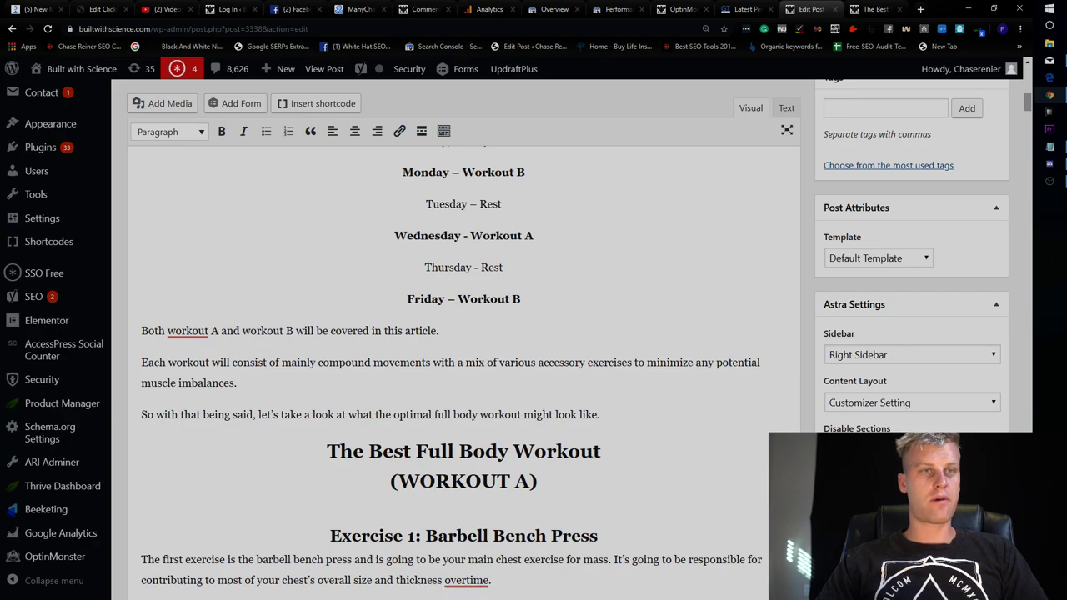
pyautogui.click(874, 9)
pyautogui.scroll(-4, 739, 225)
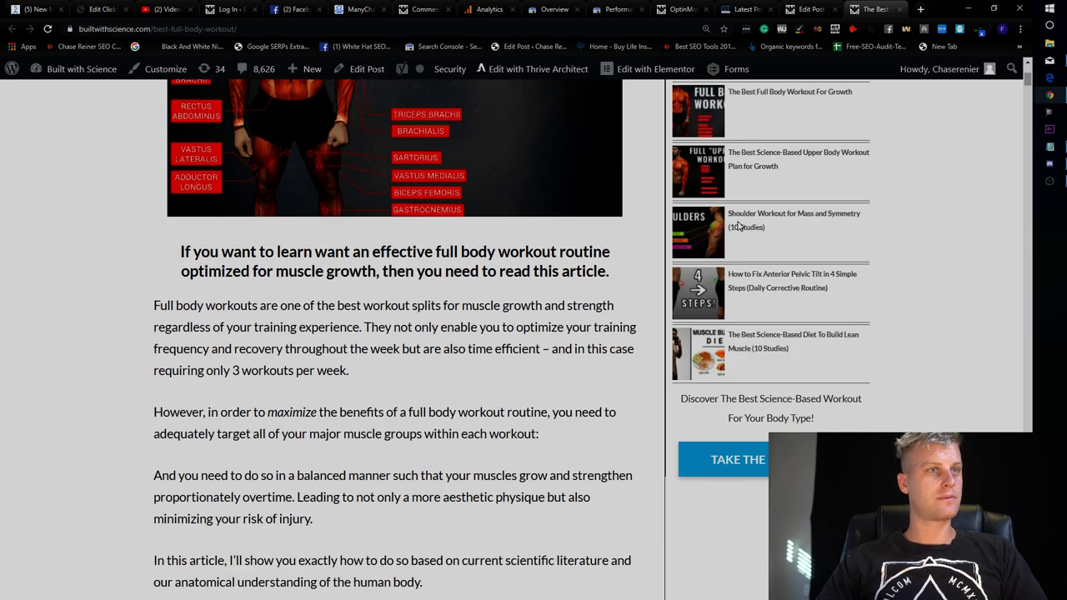
pyautogui.scroll(-5, 739, 225)
pyautogui.scroll(7, 765, 276)
pyautogui.scroll(2, 764, 250)
pyautogui.scroll(-5, 634, 253)
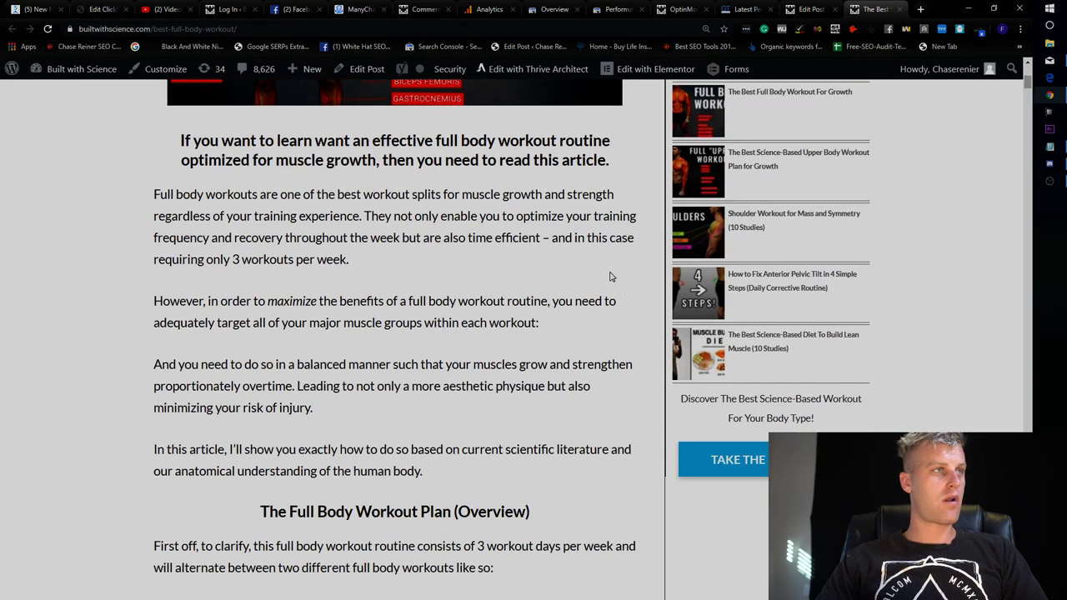
pyautogui.scroll(-7, 620, 290)
pyautogui.scroll(12, 615, 222)
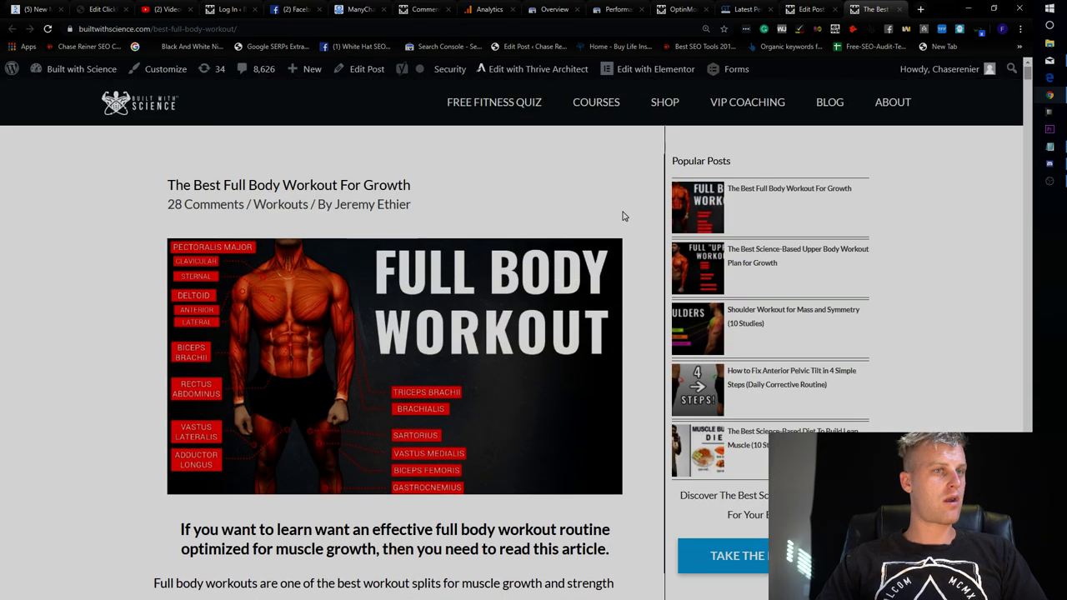
pyautogui.click(792, 12)
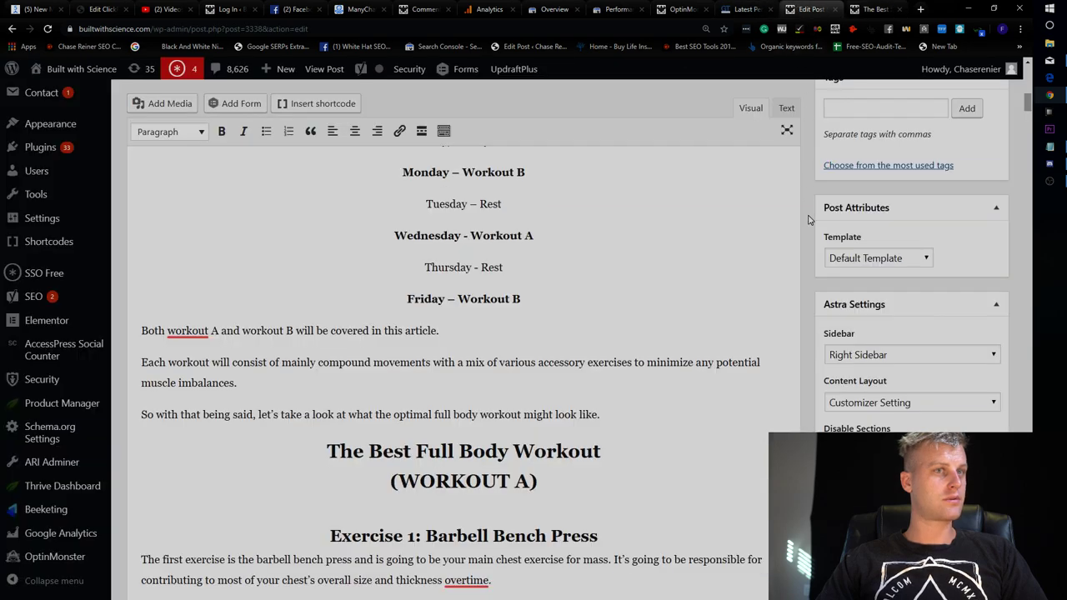
pyautogui.scroll(-3, 839, 386)
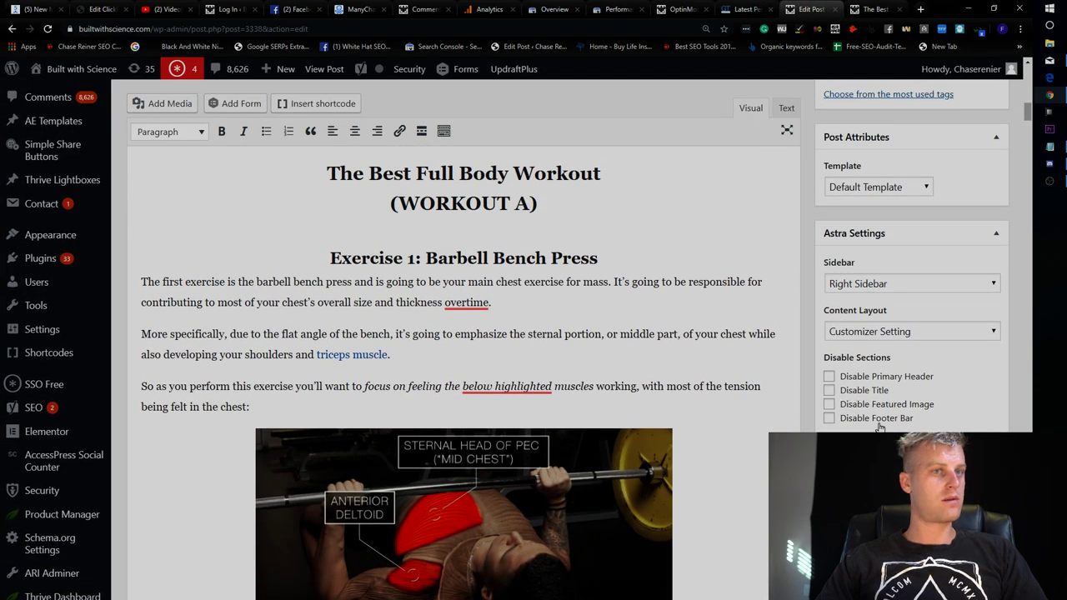
pyautogui.scroll(6, 880, 427)
pyautogui.click(876, 9)
pyautogui.scroll(-1, 784, 252)
# Message BWS SEO 'We need to do somethingbouncer ate' and 'they are insane', then open the ManyChat invite link.
pyautogui.click(292, 9)
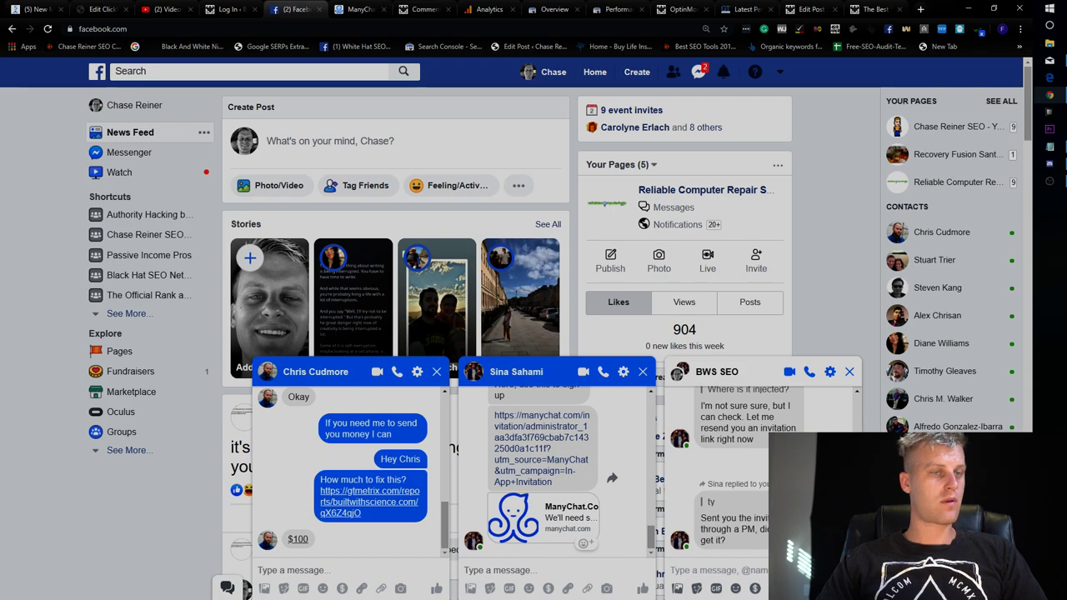
pyautogui.write('We need ')
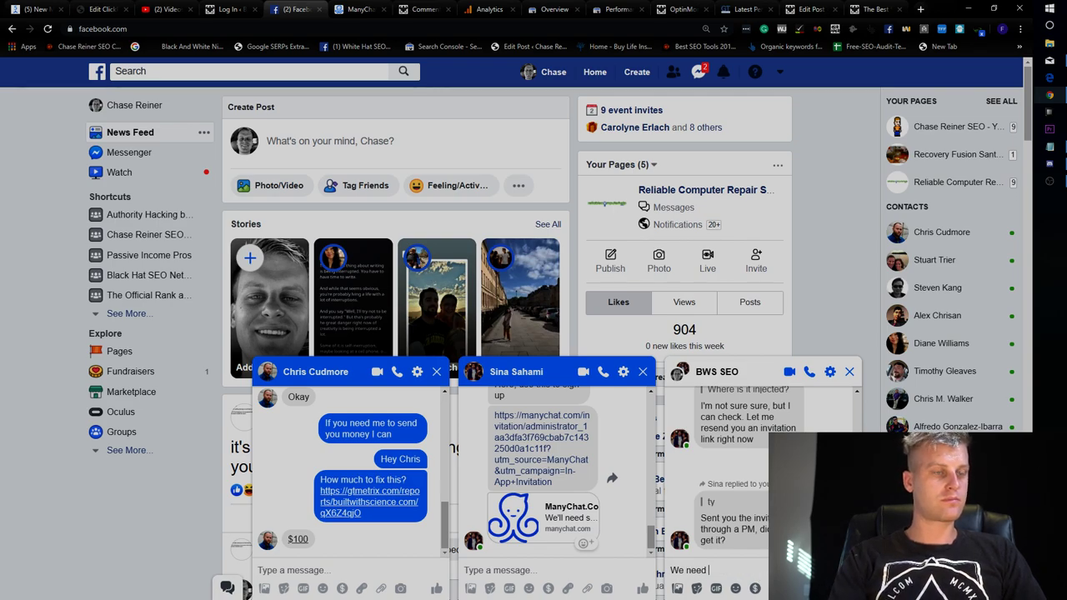
pyautogui.write('to do somethin')
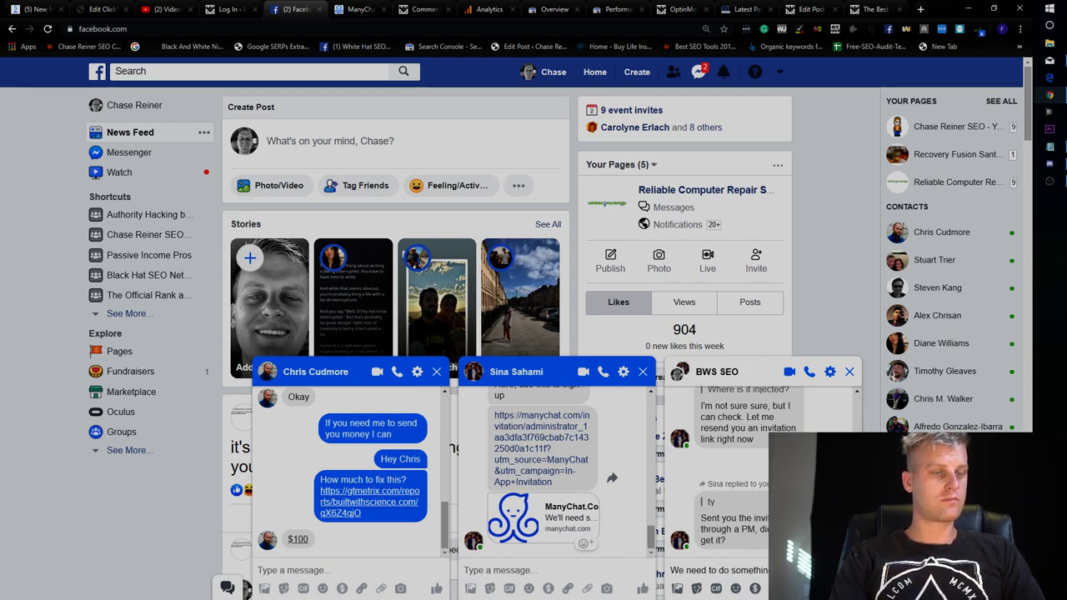
pyautogui.write('gbouncer ')
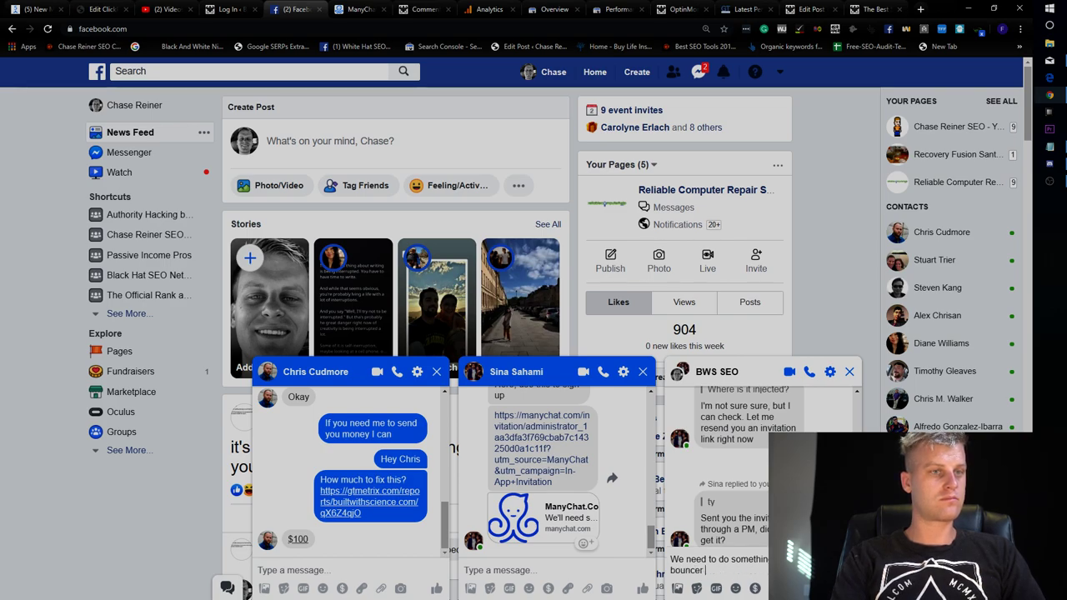
pyautogui.write('ates')
pyautogui.press('Return')
pyautogui.write('they are insane')
pyautogui.press('Return')
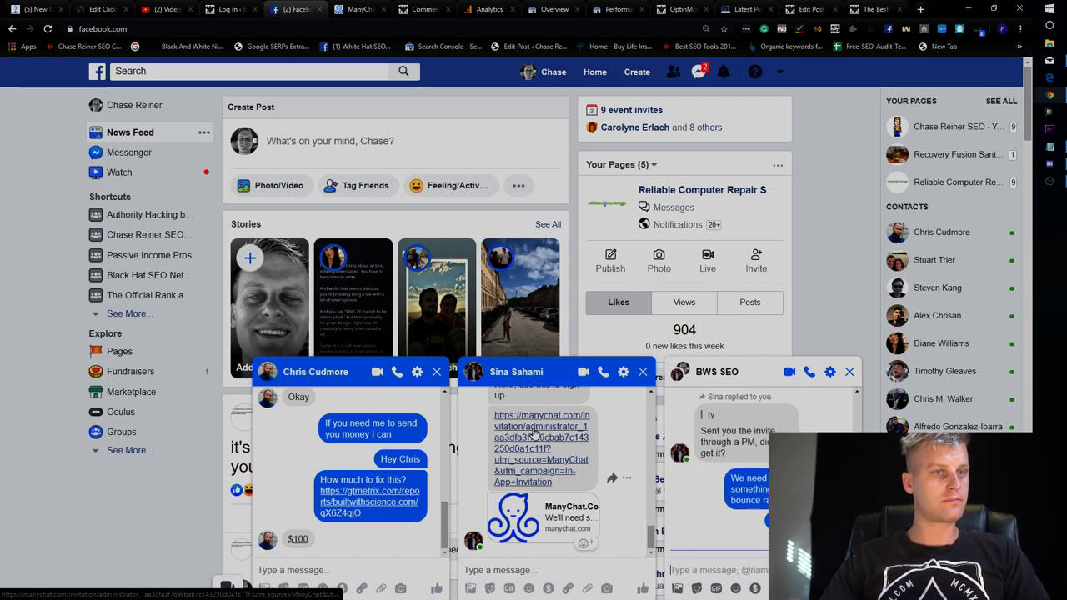
pyautogui.click(526, 437)
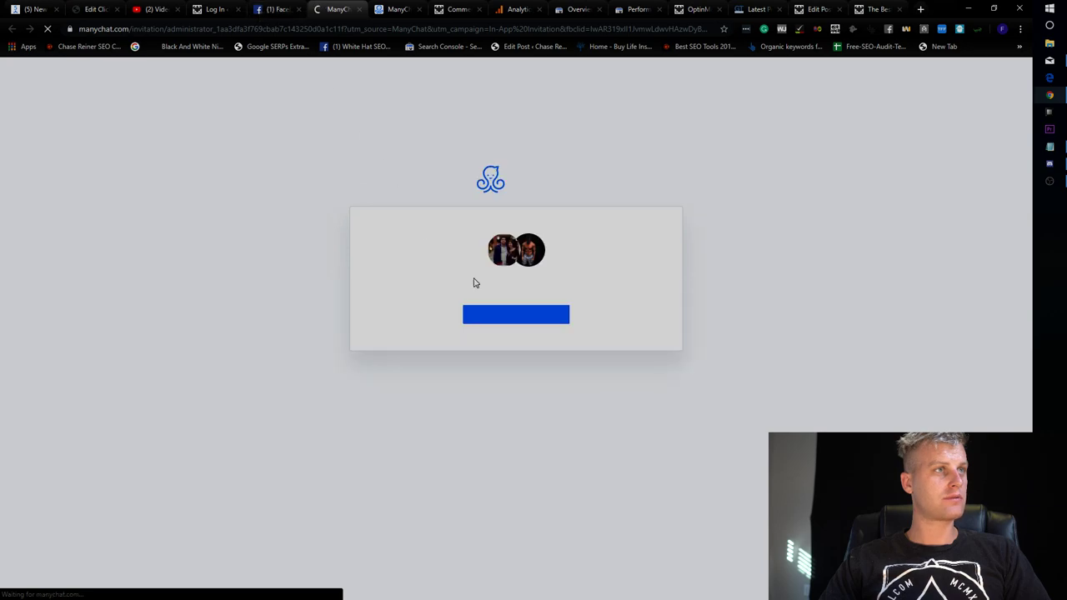
# Join the bot as administrator and skip Send to Messenger to reach the Dashboard.
pyautogui.click(505, 314)
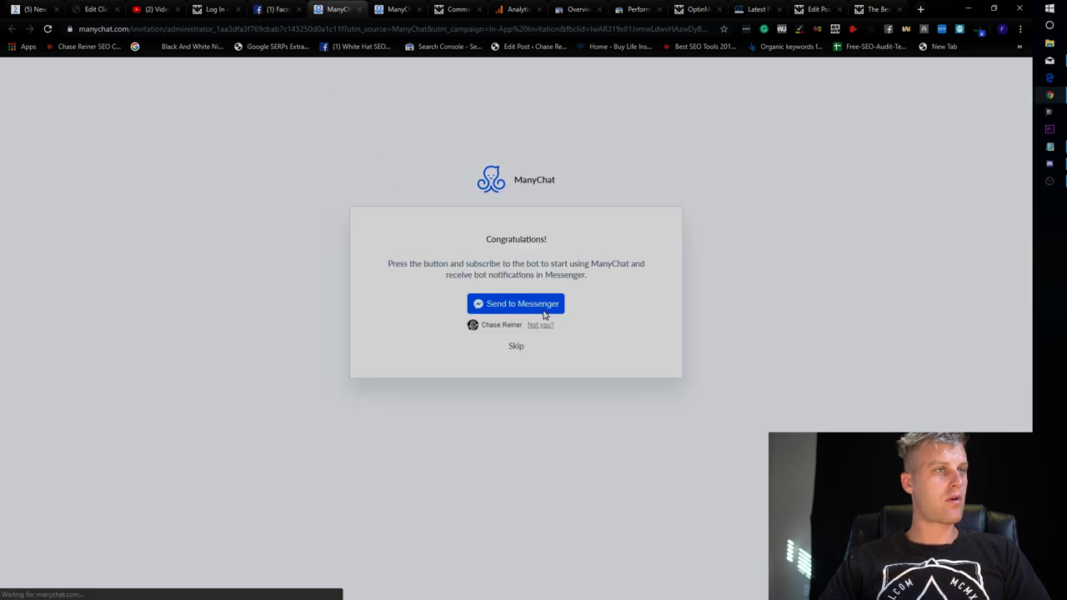
pyautogui.click(517, 344)
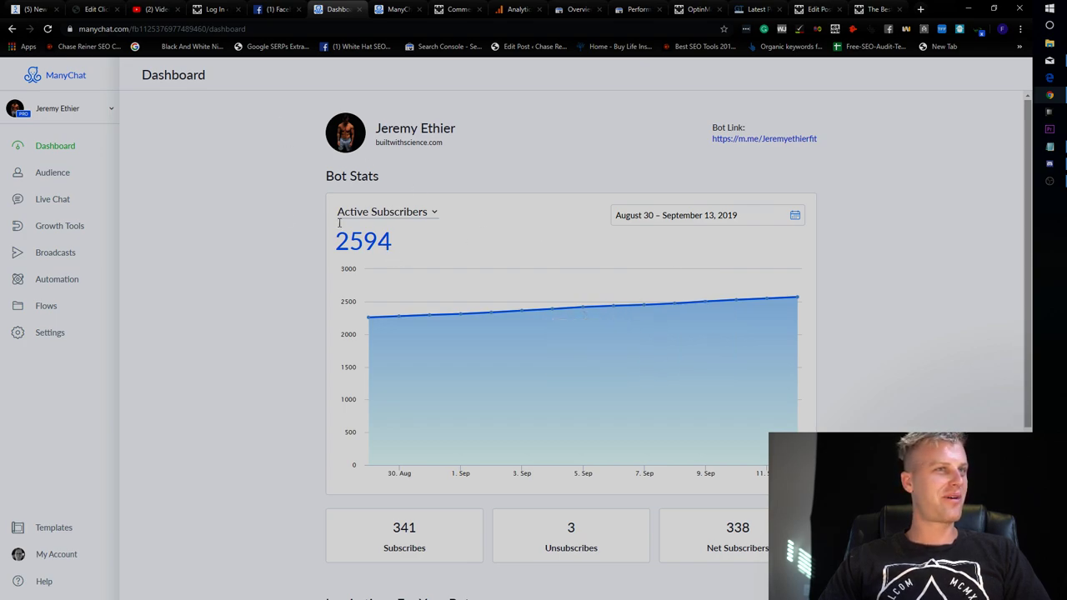
# Browse the subscribers list and Live Chat's finished conversations, including The upset lower split.
pyautogui.click(55, 174)
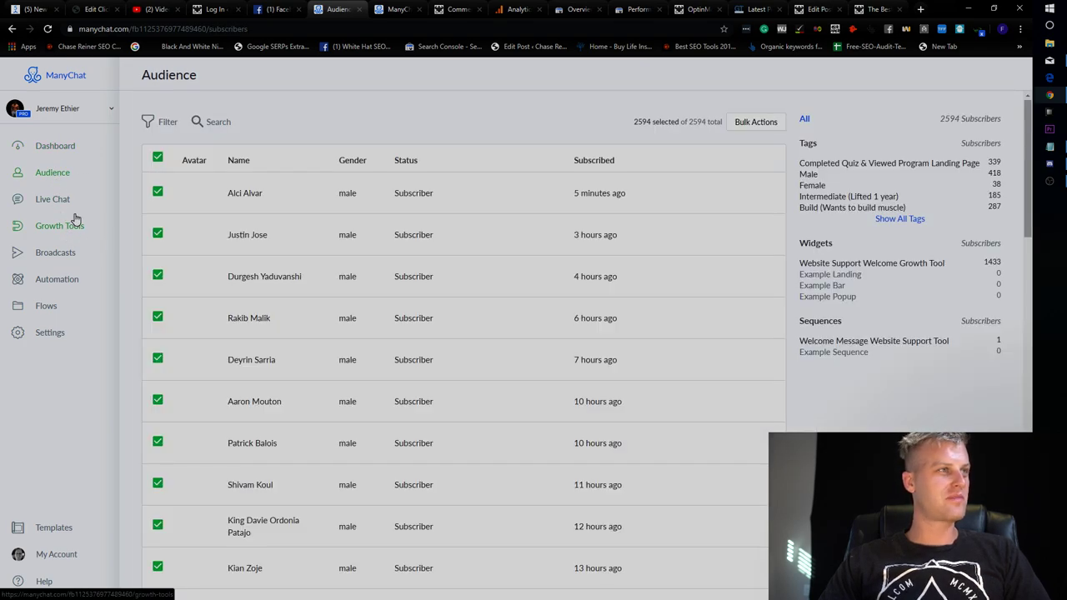
pyautogui.click(53, 199)
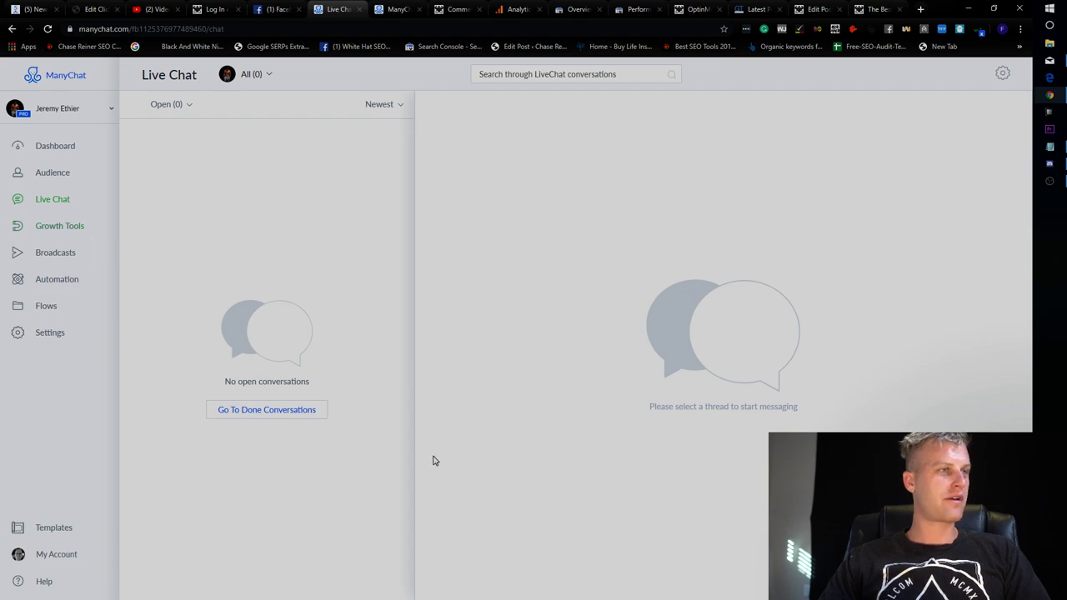
pyautogui.click(322, 413)
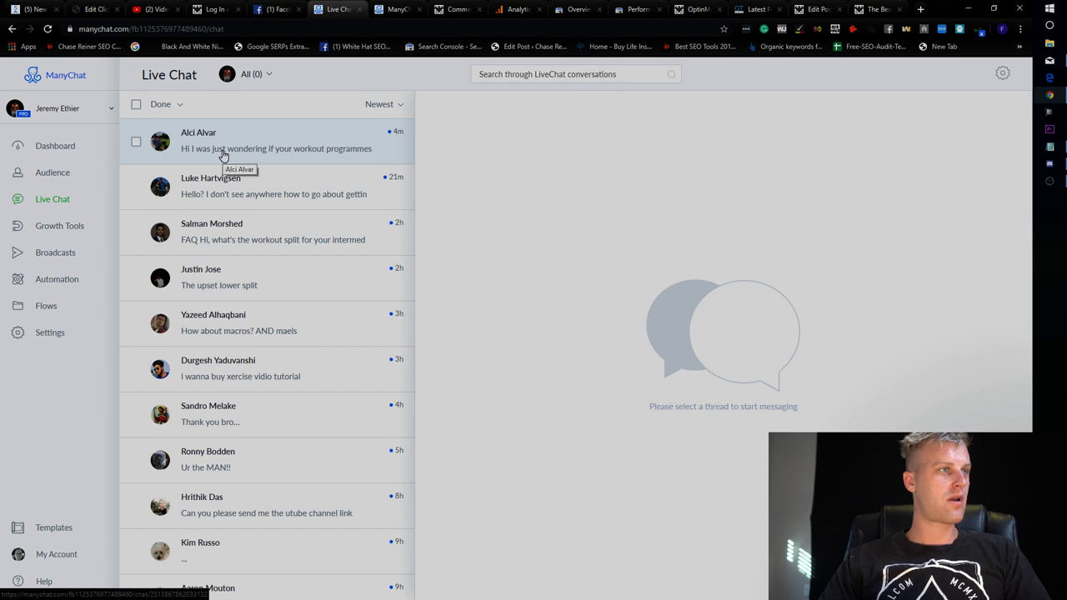
pyautogui.click(224, 156)
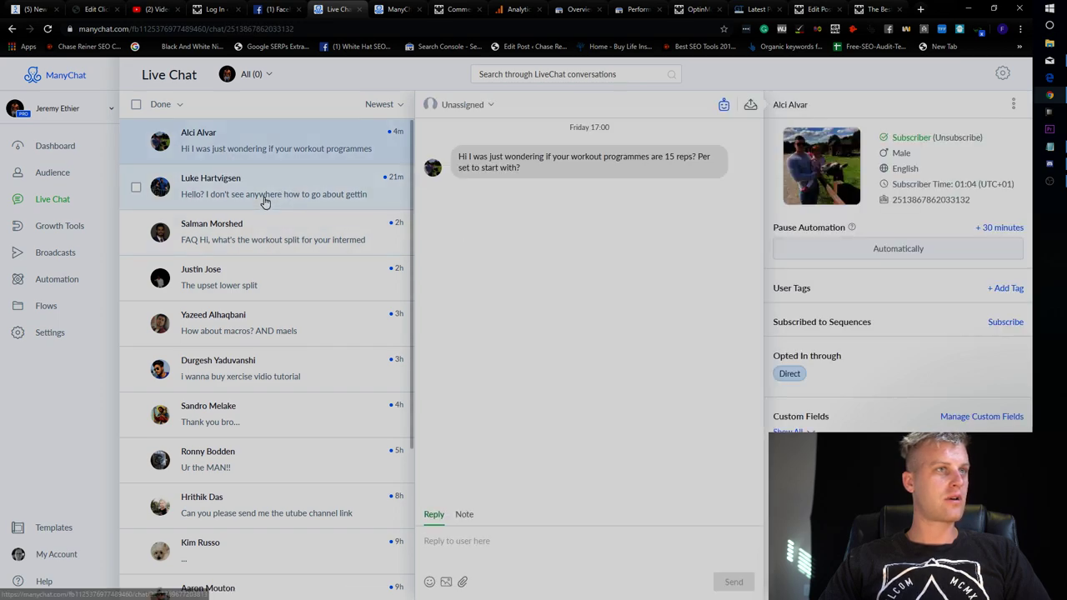
pyautogui.click(269, 202)
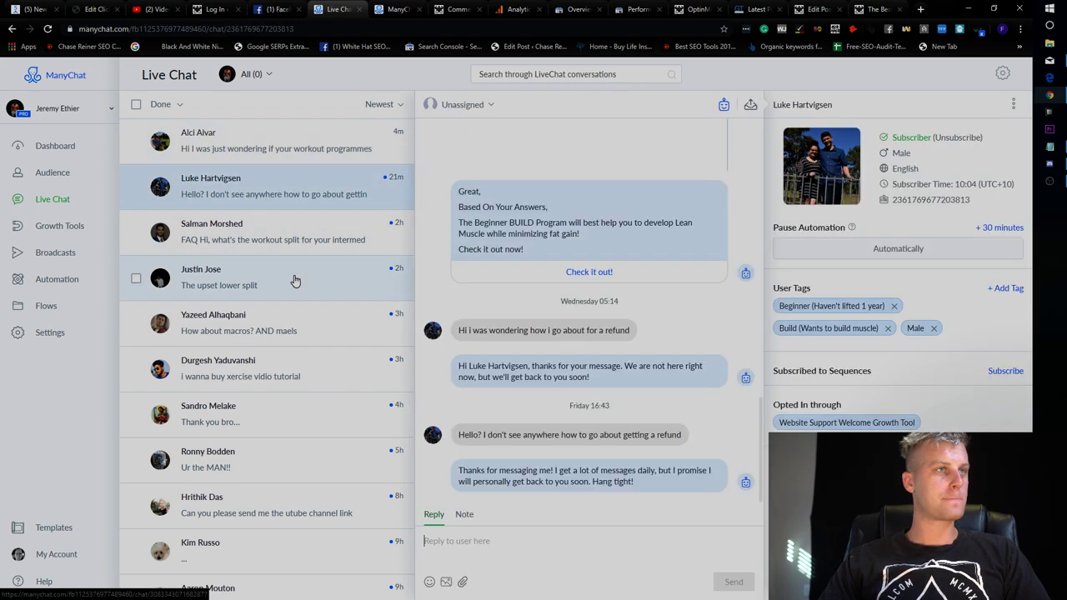
pyautogui.click(262, 289)
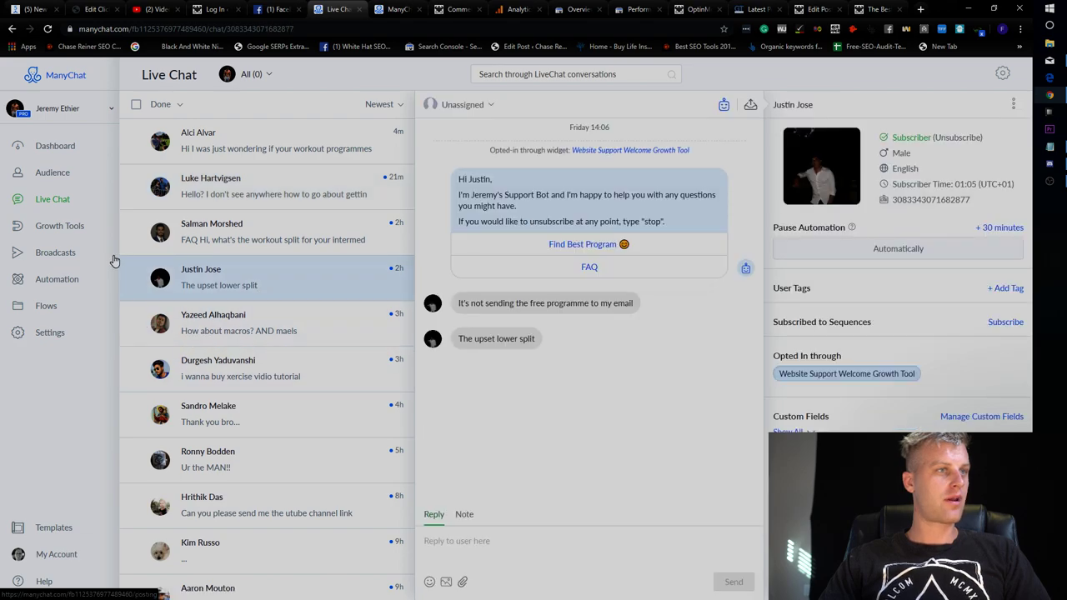
# Browse Growth Tools, Main Menu and Broadcasts, then inspect the Website Support Welcome widget.
pyautogui.click(64, 233)
pyautogui.click(62, 338)
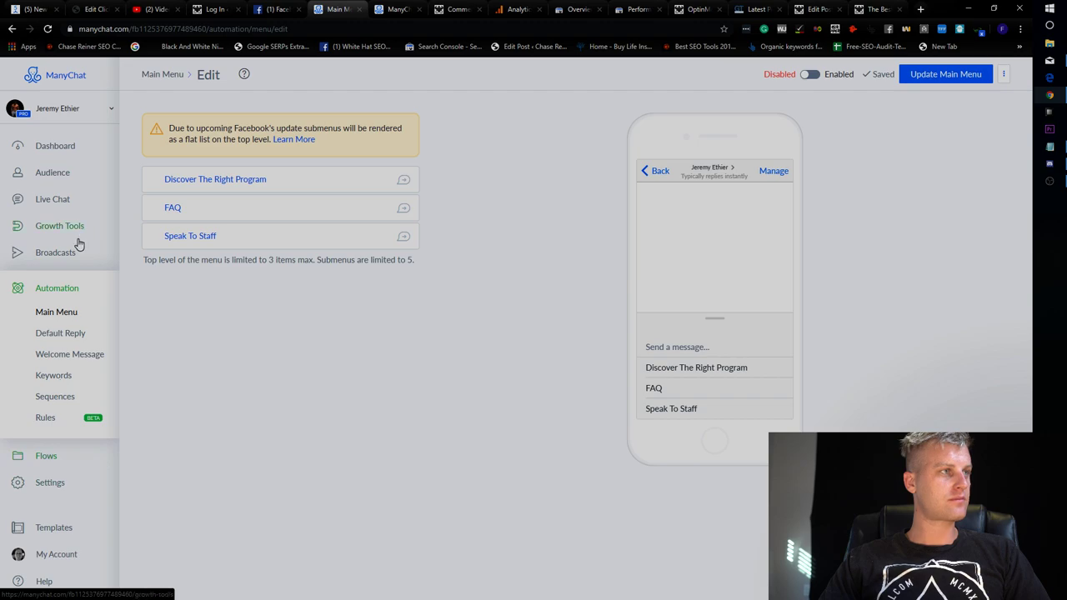
pyautogui.click(73, 252)
pyautogui.click(75, 238)
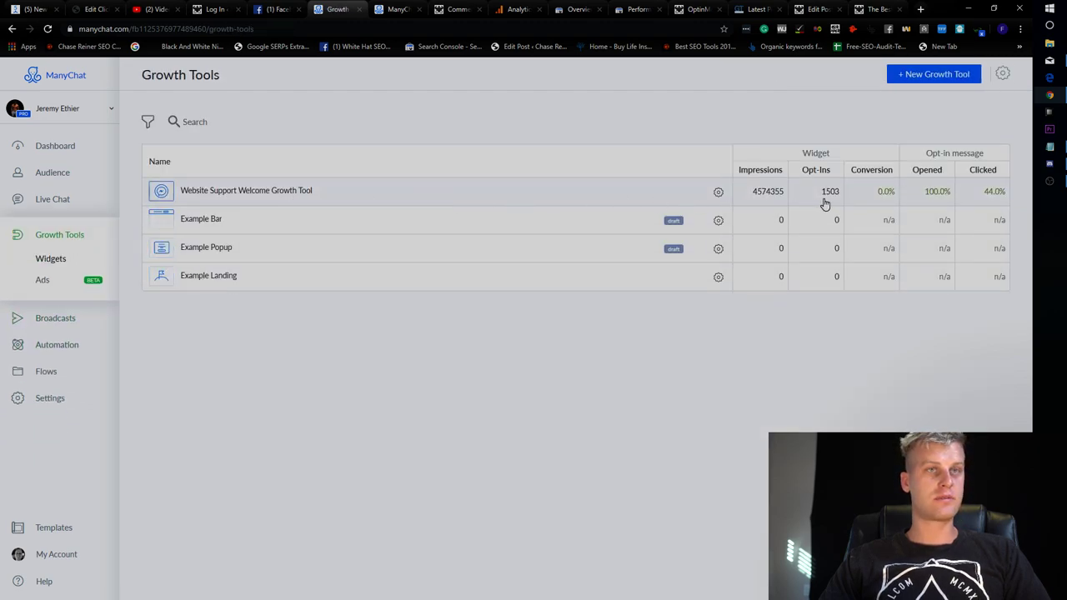
pyautogui.click(263, 198)
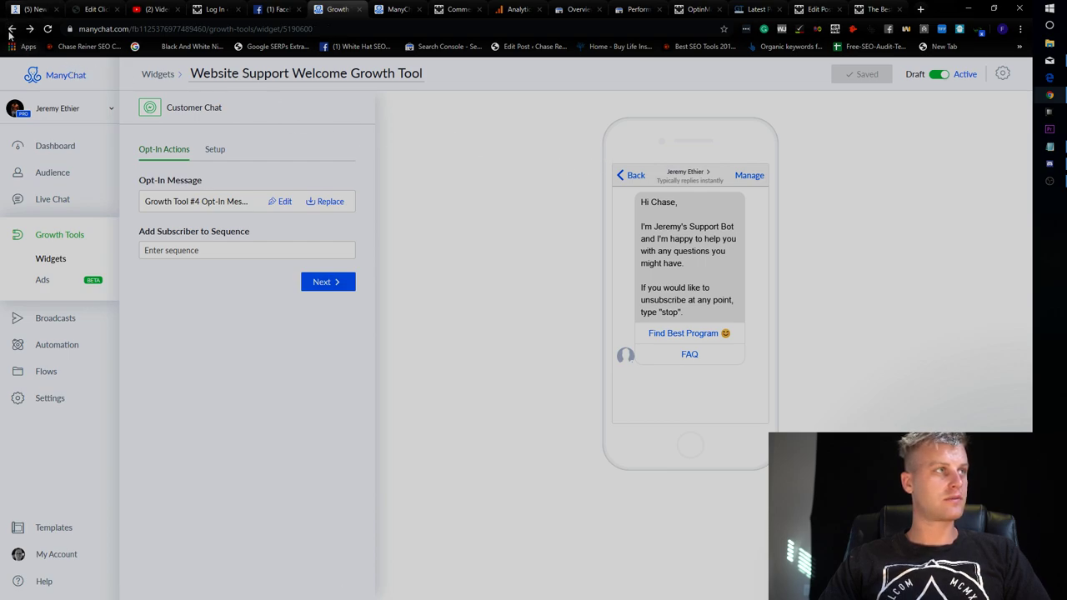
pyautogui.click(10, 30)
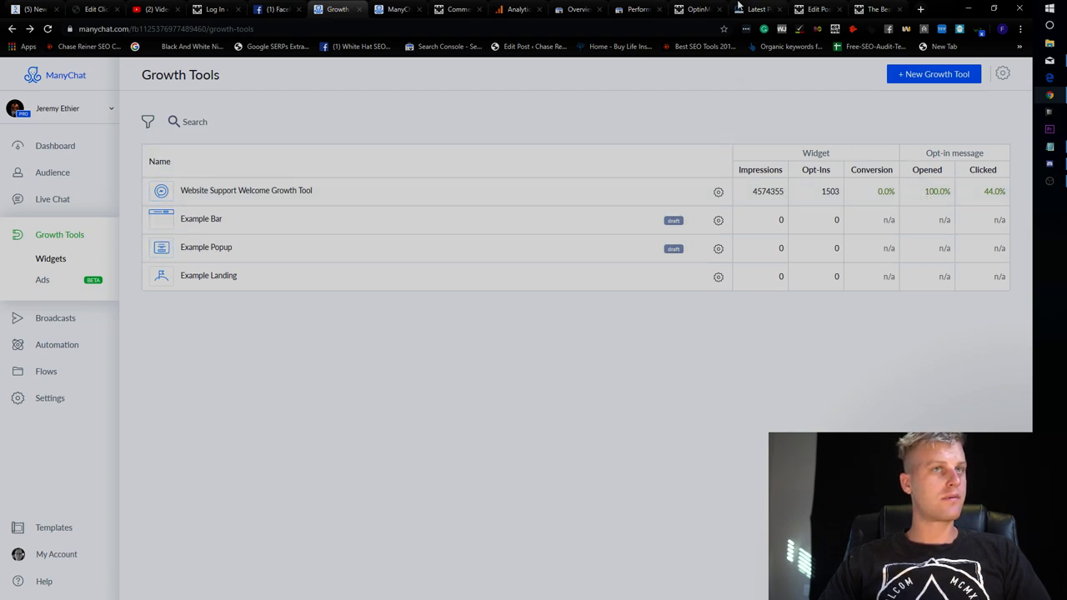
# Check the Facebook news feed and chats, then return to the WordPress post editor.
pyautogui.click(280, 8)
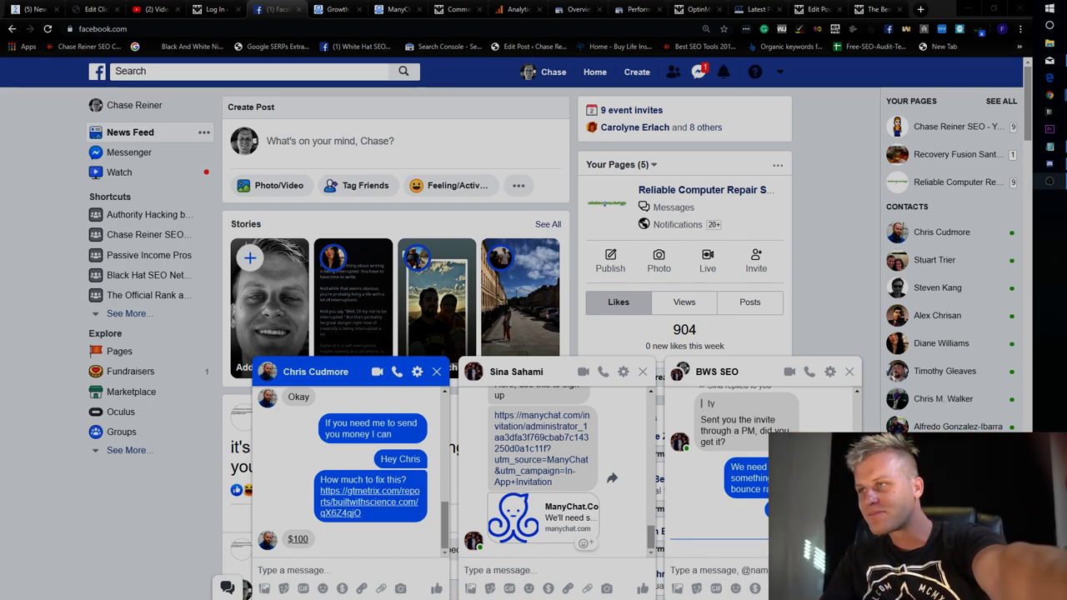
pyautogui.hotkey('alt', 'Tab')
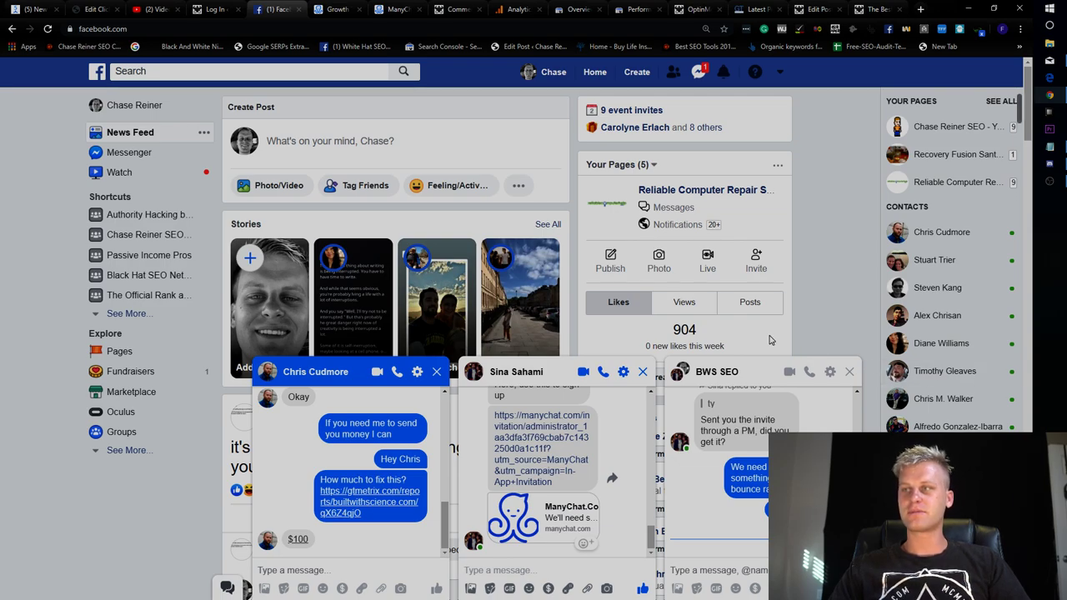
pyautogui.click(813, 10)
# Scroll to the top of the post editor, then start a new growth tool in ManyChat.
pyautogui.scroll(-2, 282, 276)
pyautogui.scroll(15, 282, 277)
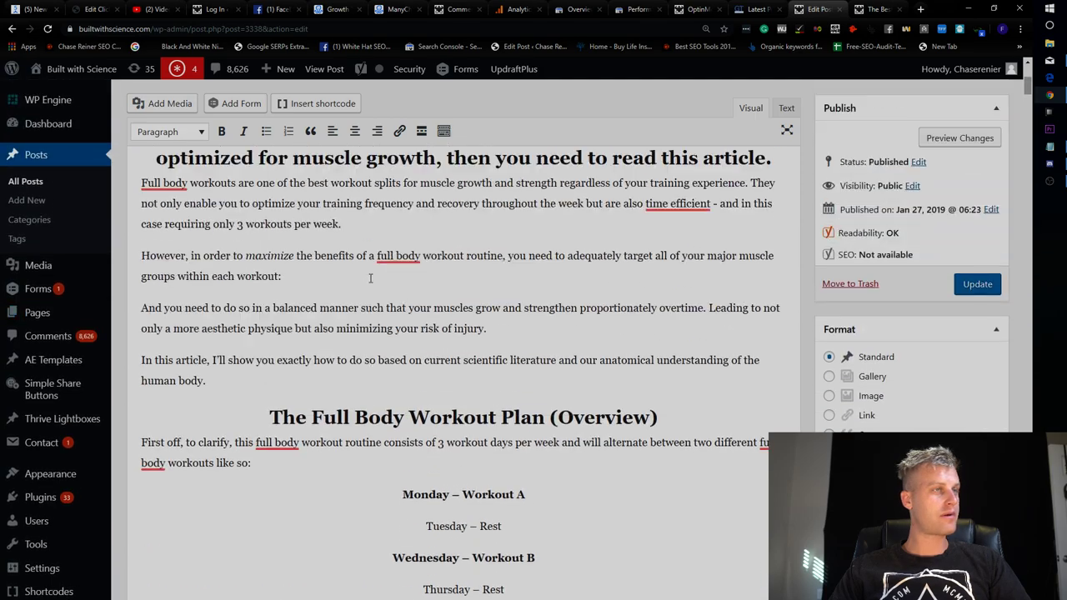
pyautogui.scroll(-3, 442, 333)
pyautogui.scroll(2, 470, 389)
pyautogui.scroll(2, 434, 264)
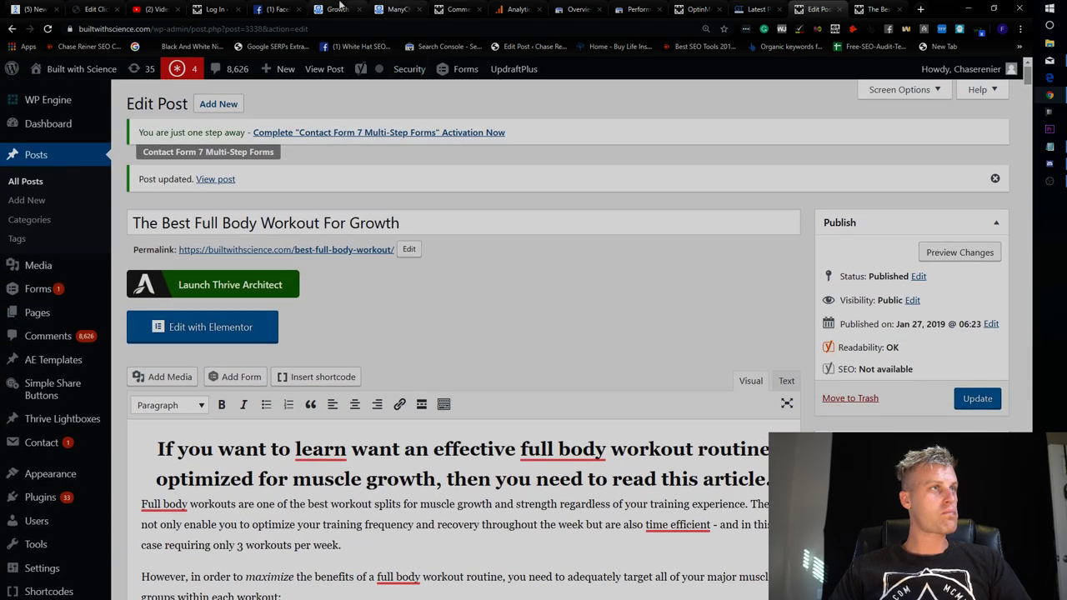
pyautogui.click(367, 5)
pyautogui.click(934, 75)
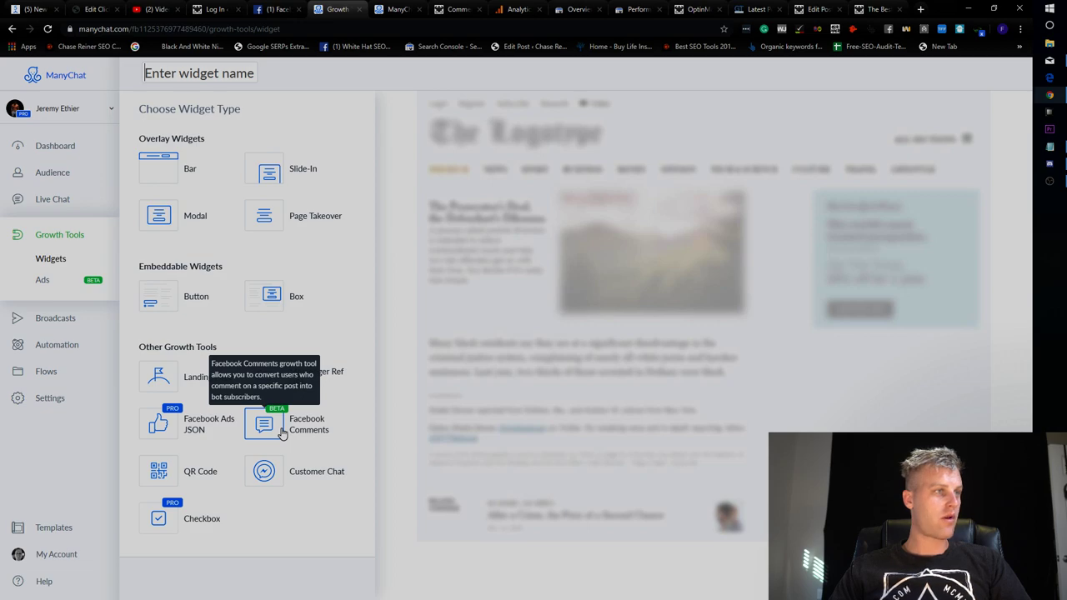
# Create a Facebook Comments widget without selecting a post and return to Growth Tools.
pyautogui.click(283, 431)
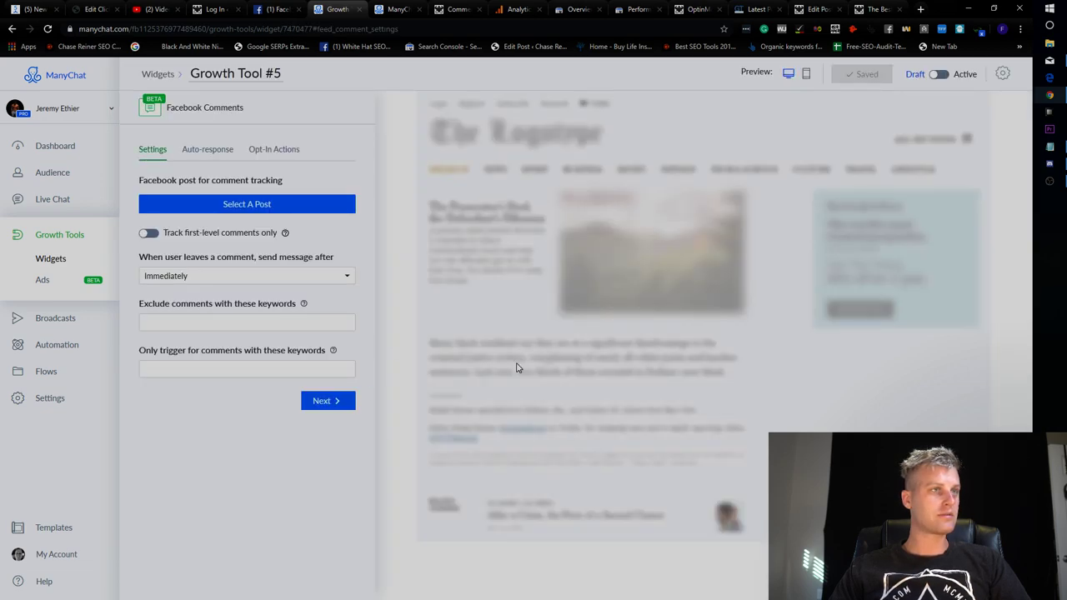
pyautogui.click(237, 208)
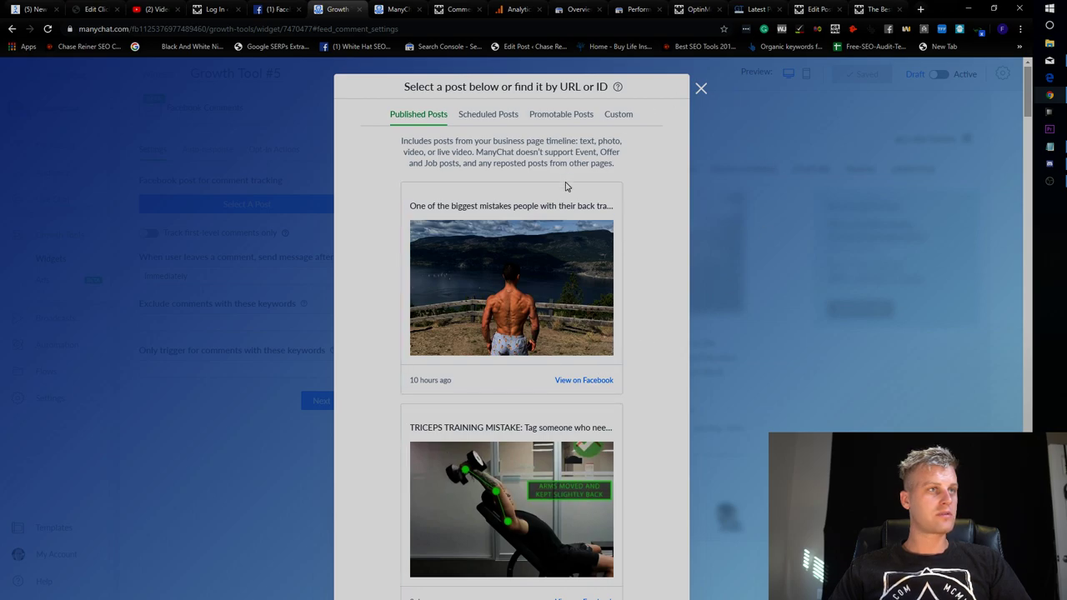
pyautogui.click(701, 88)
pyautogui.click(11, 29)
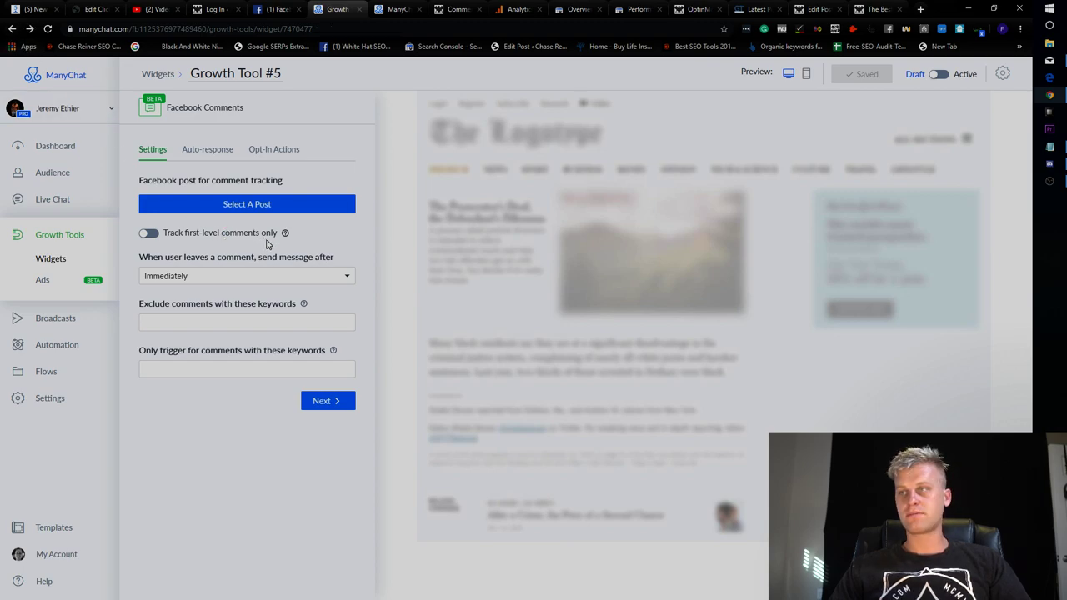
pyautogui.click(46, 244)
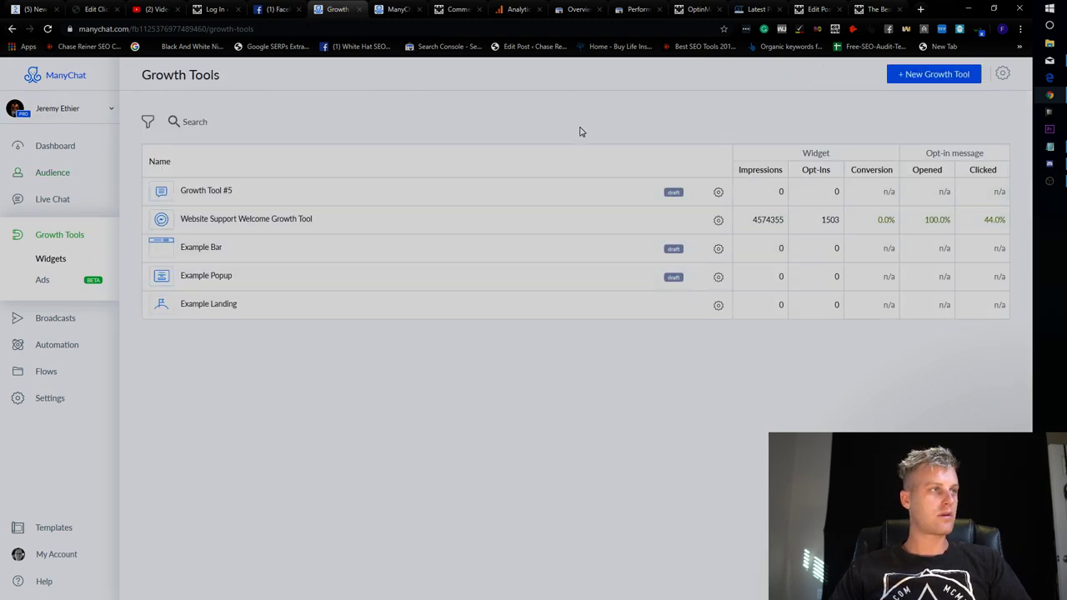
# Back in the Growth Tools list, start a new Messenger Ref URL widget.
pyautogui.hotkey('alt', 'Home')
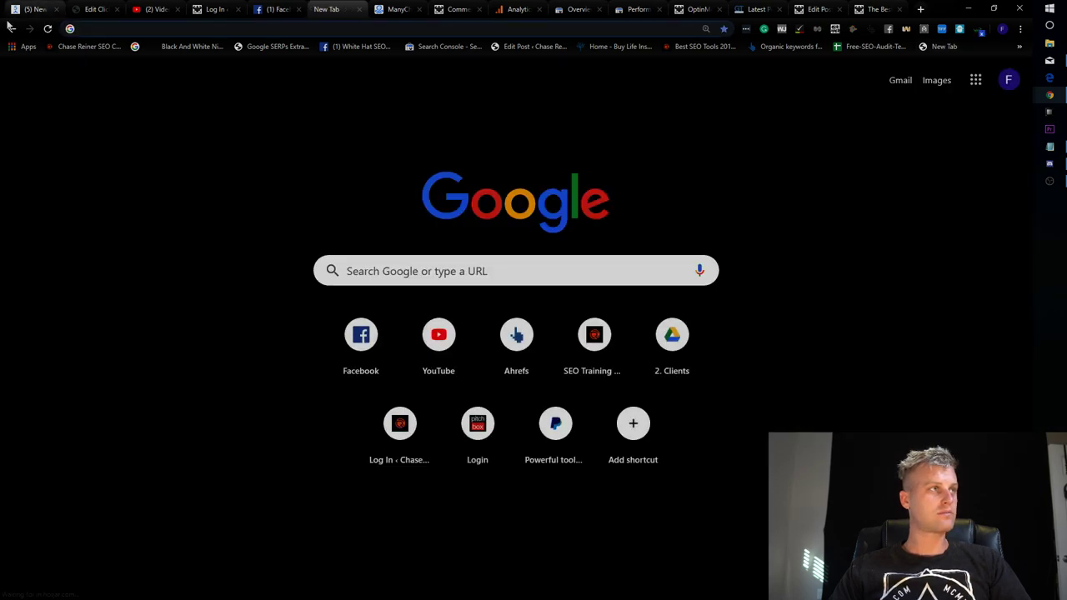
pyautogui.hotkey('alt', 'Left')
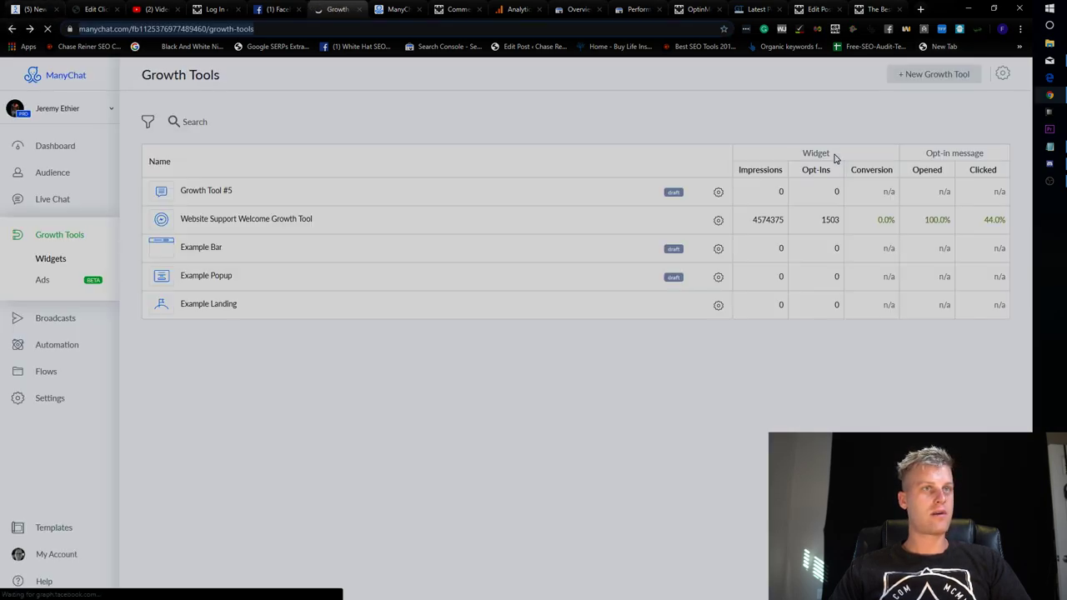
pyautogui.click(946, 79)
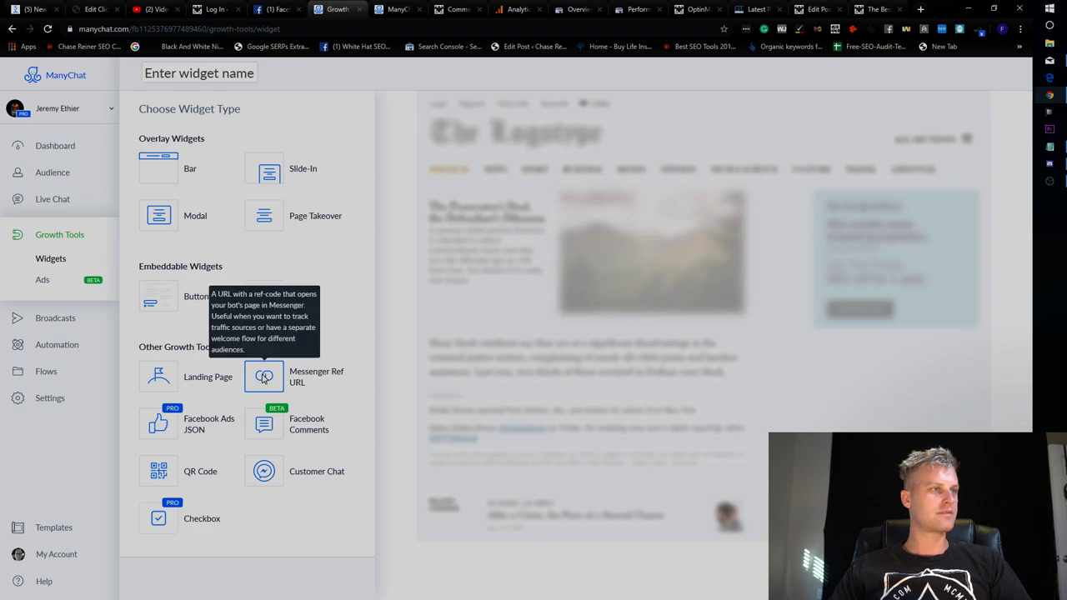
pyautogui.click(275, 392)
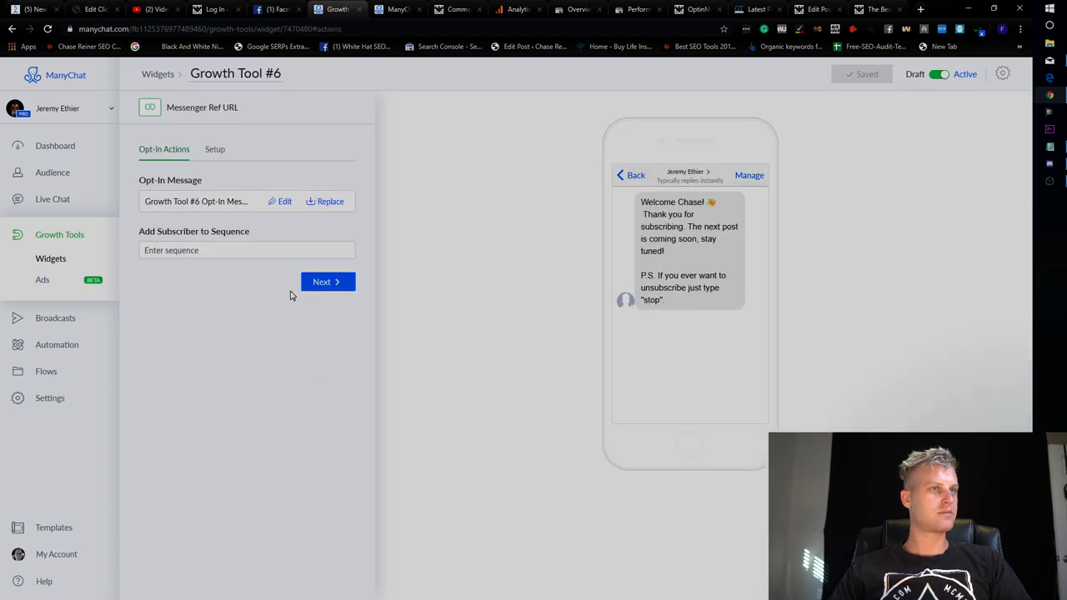
# Review the ref URL tool's sequence, ref link and parameter settings, then finish it.
pyautogui.click(273, 251)
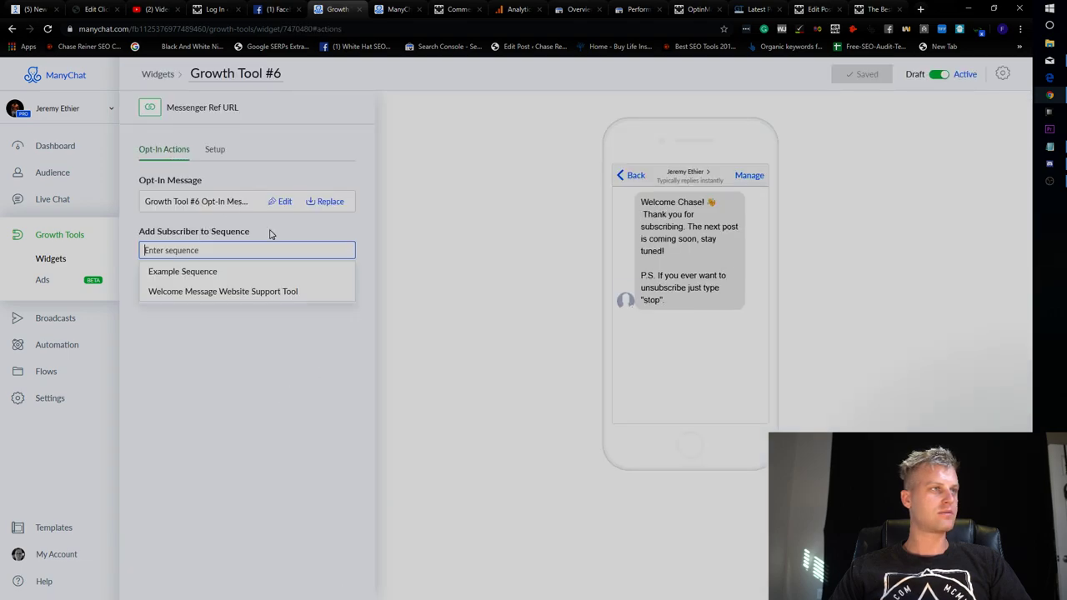
pyautogui.click(241, 176)
pyautogui.click(213, 151)
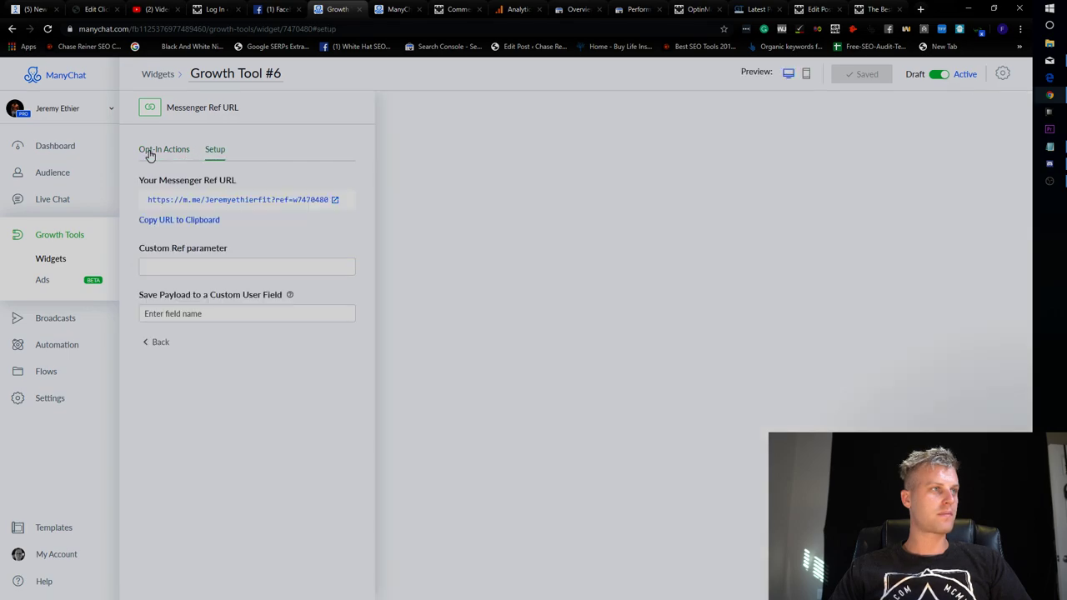
pyautogui.click(150, 154)
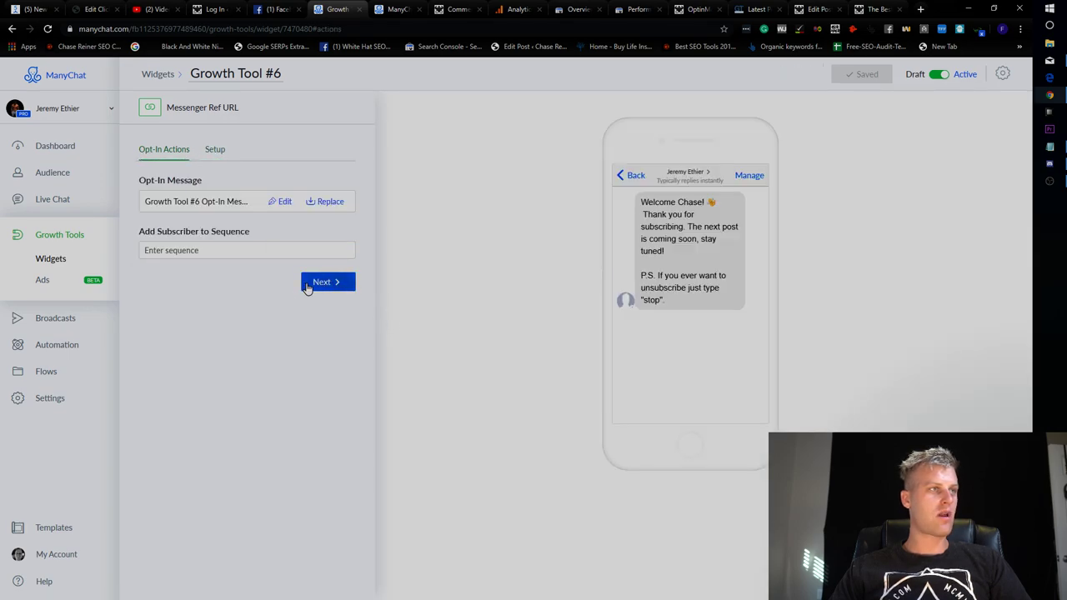
pyautogui.tripleClick(728, 244)
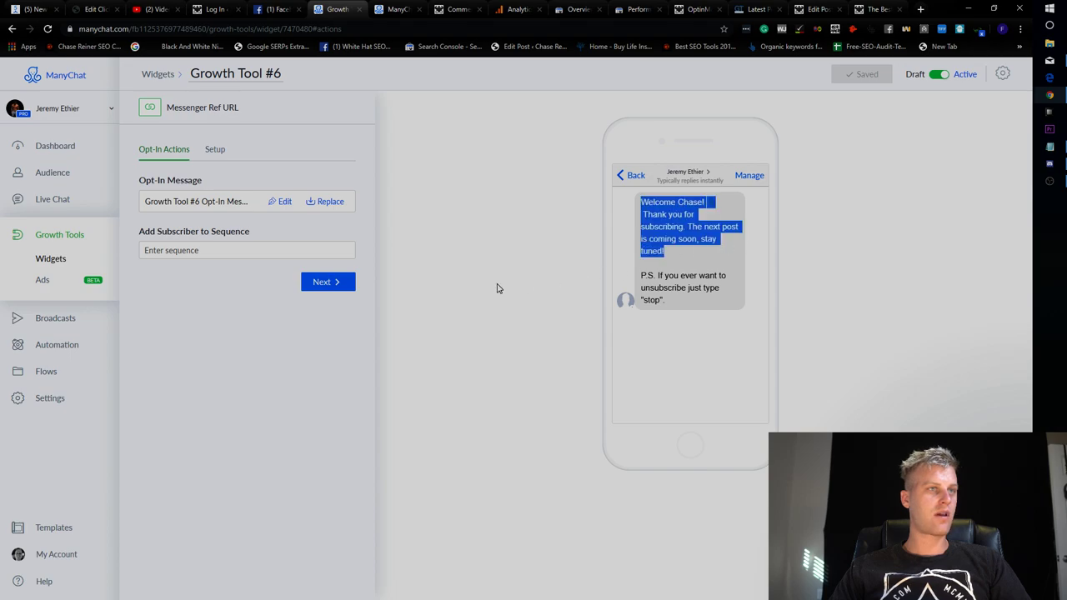
pyautogui.click(214, 148)
pyautogui.click(231, 260)
pyautogui.click(161, 149)
pyautogui.click(324, 283)
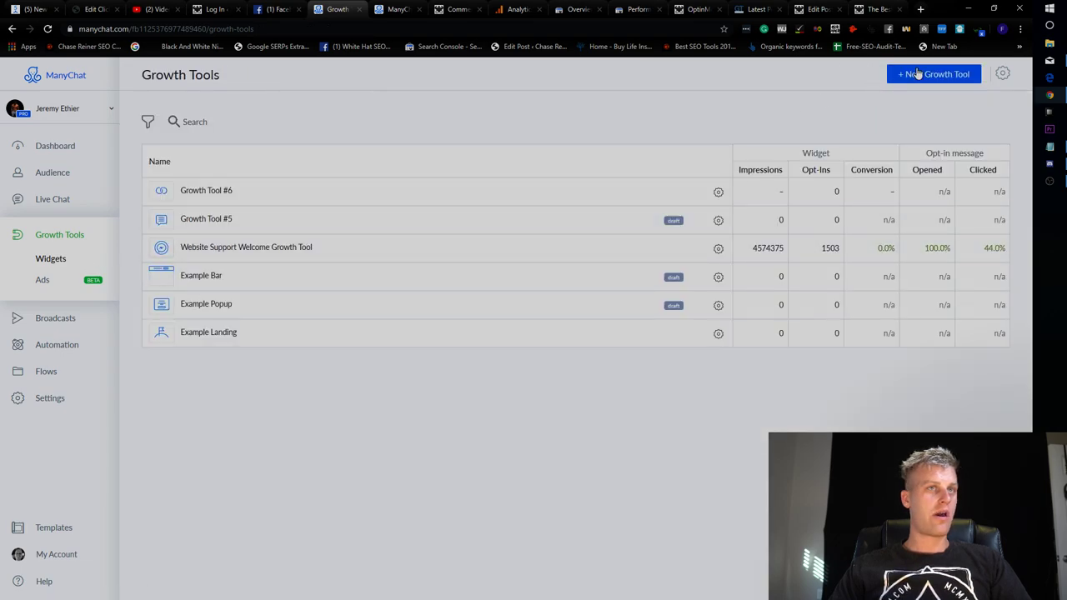
# Create a Button widget as a new growth tool, then go back to the list.
pyautogui.click(935, 75)
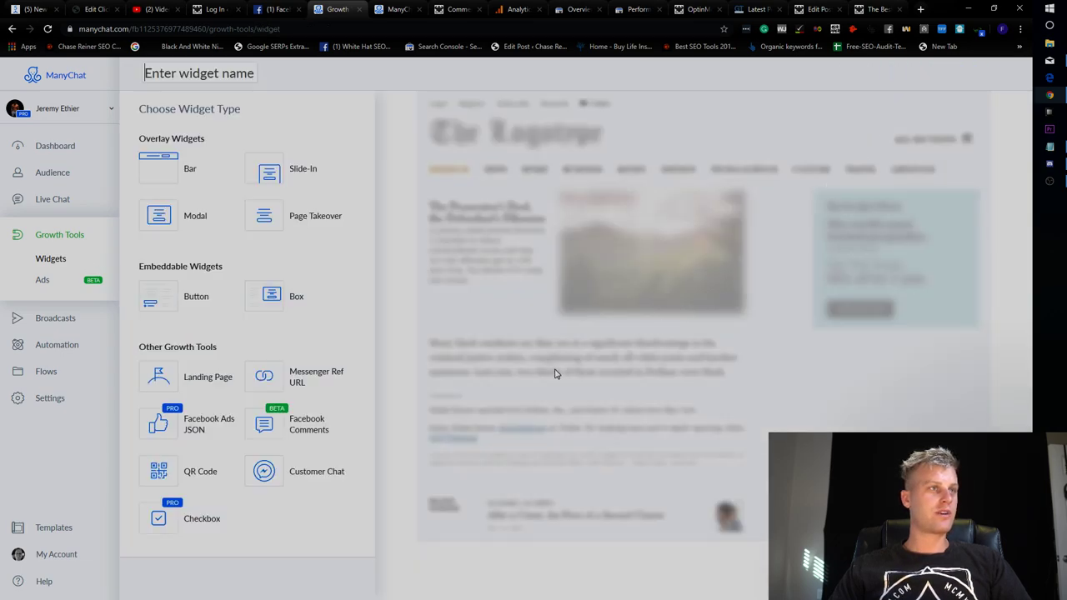
pyautogui.click(203, 309)
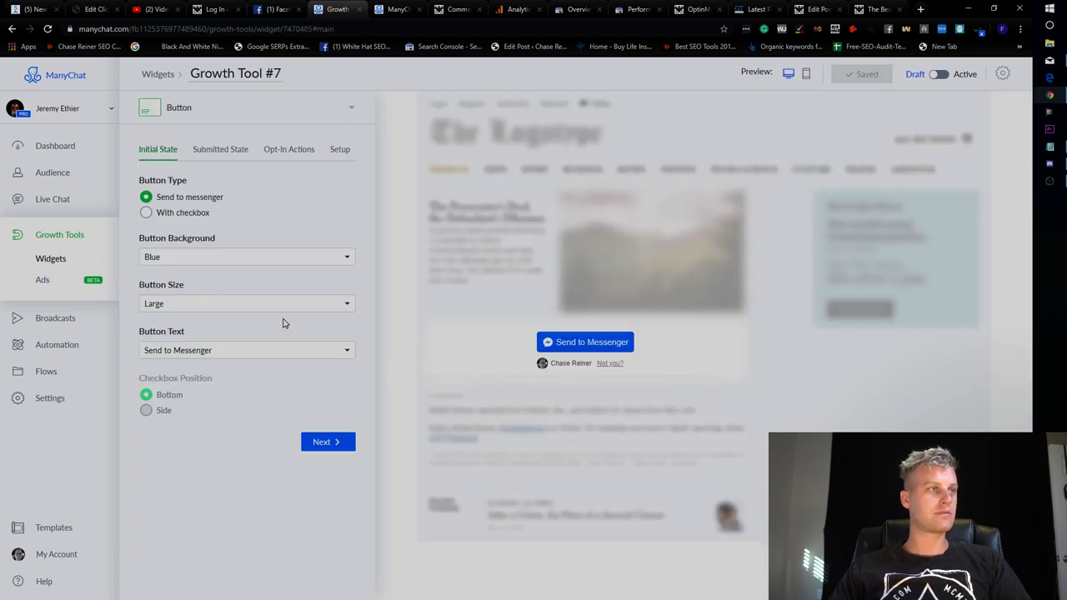
pyautogui.click(190, 119)
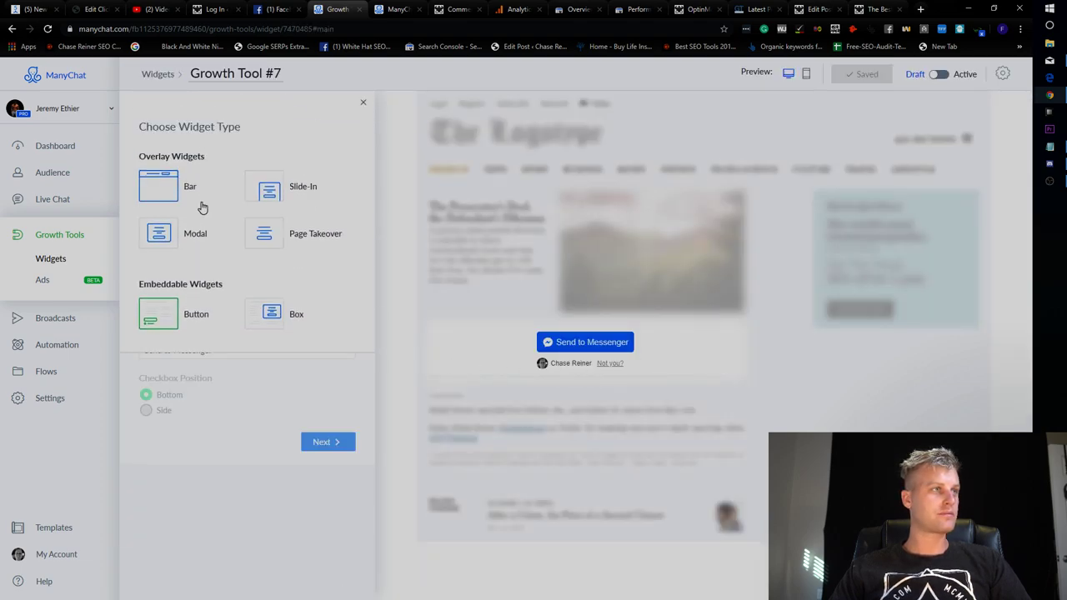
pyautogui.click(51, 257)
# Create a Landing Page widget, then start yet another new growth tool.
pyautogui.click(907, 75)
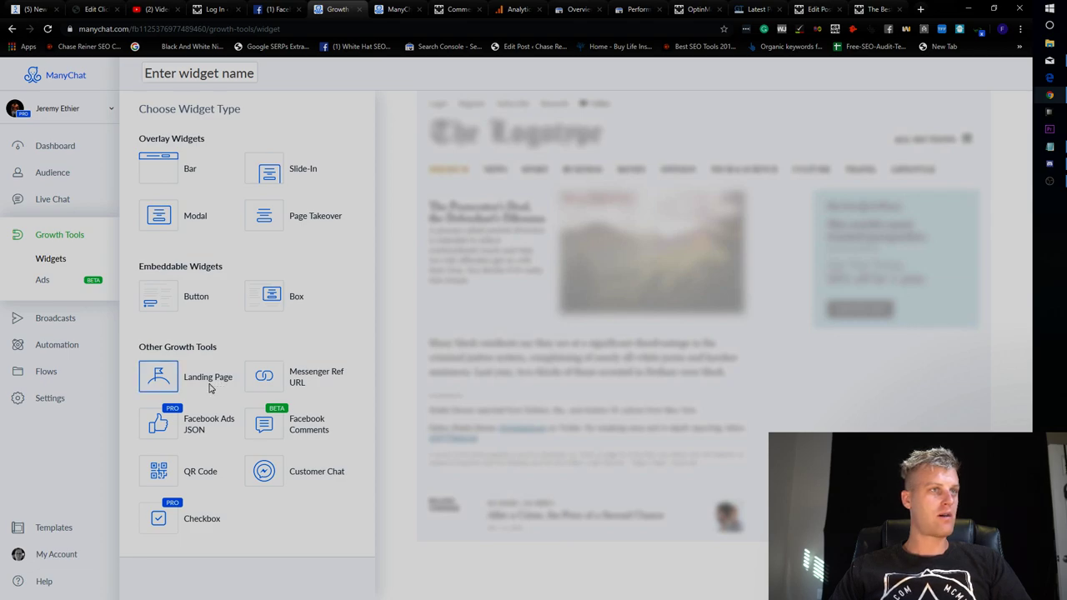
pyautogui.click(210, 388)
pyautogui.scroll(-1, 219, 331)
pyautogui.scroll(1, 208, 321)
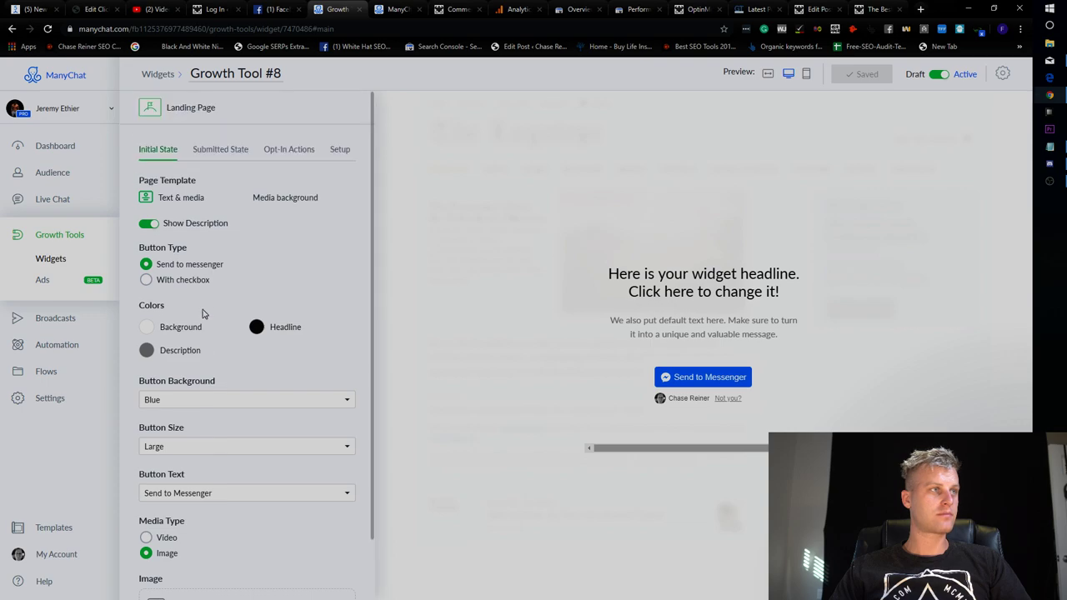
pyautogui.click(52, 259)
pyautogui.click(923, 81)
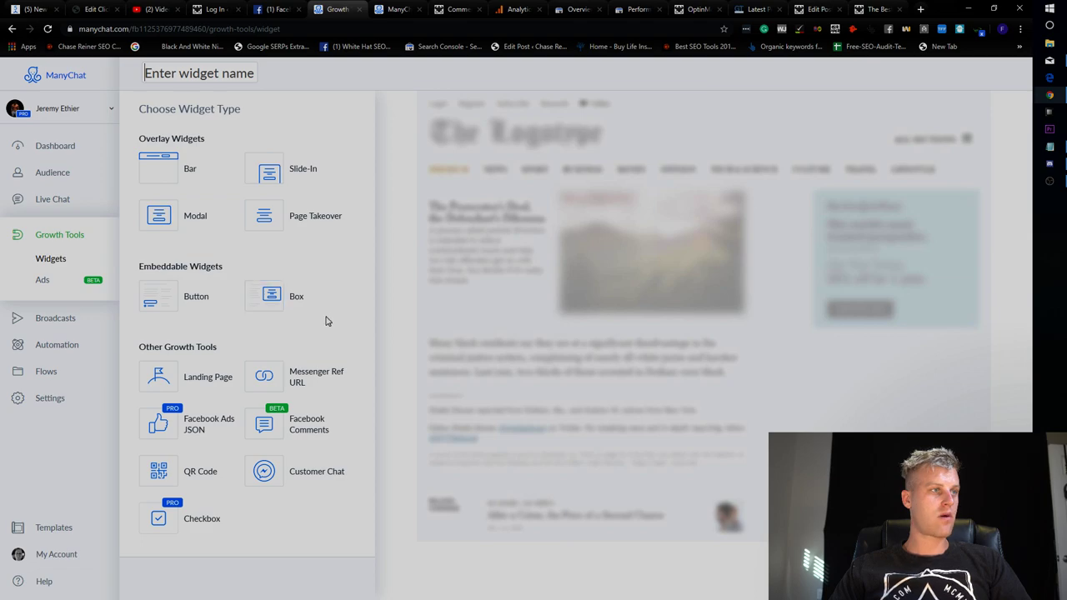
# Make Growth Tool #9 a Messenger Ref URL widget and select the full body workout article title.
pyautogui.click(281, 367)
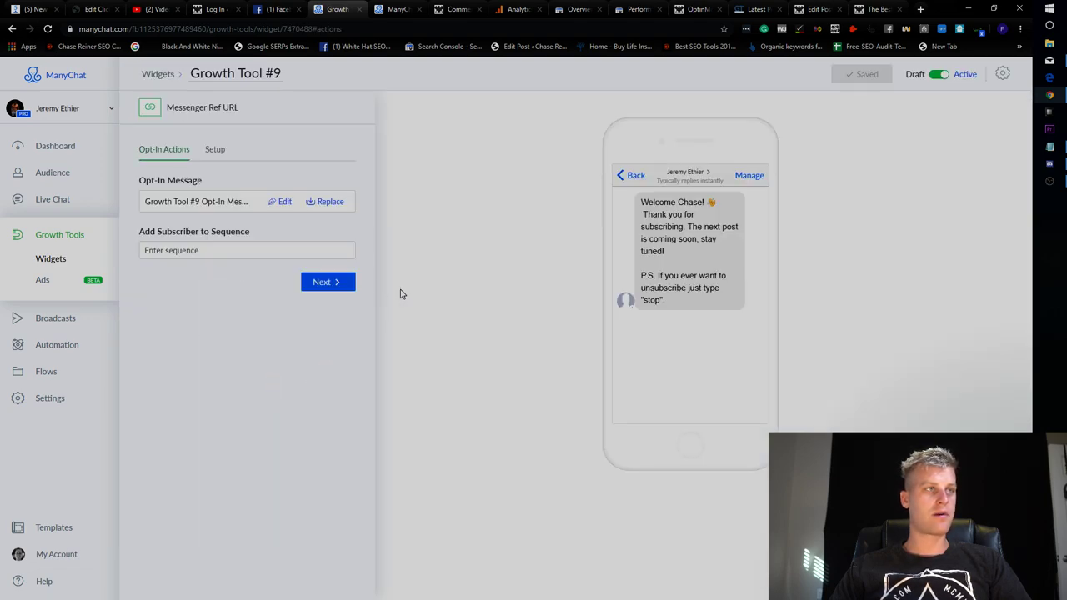
pyautogui.click(238, 208)
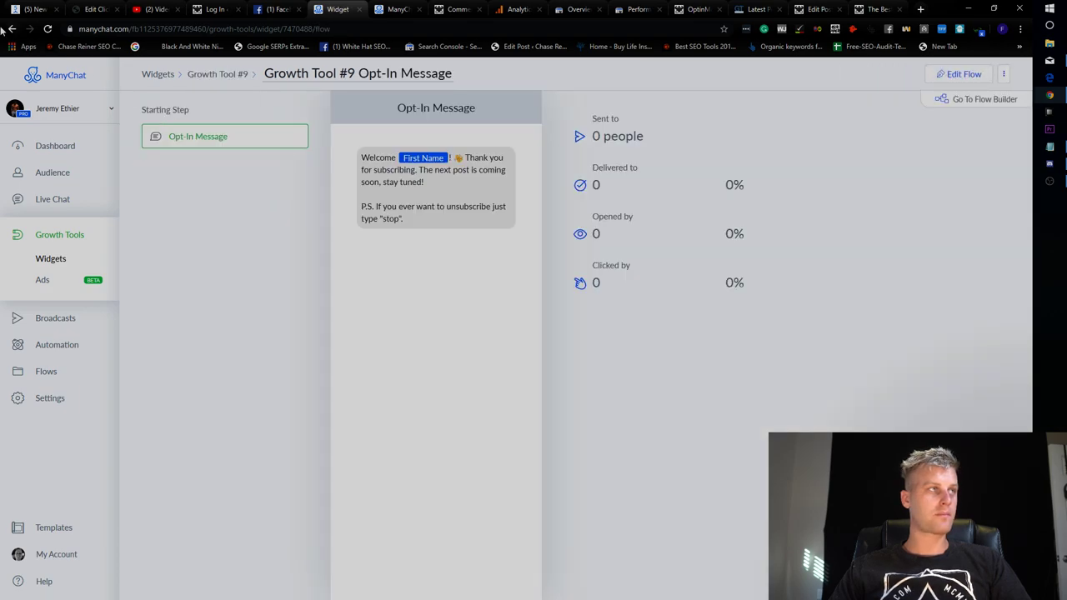
pyautogui.click(10, 29)
pyautogui.click(284, 202)
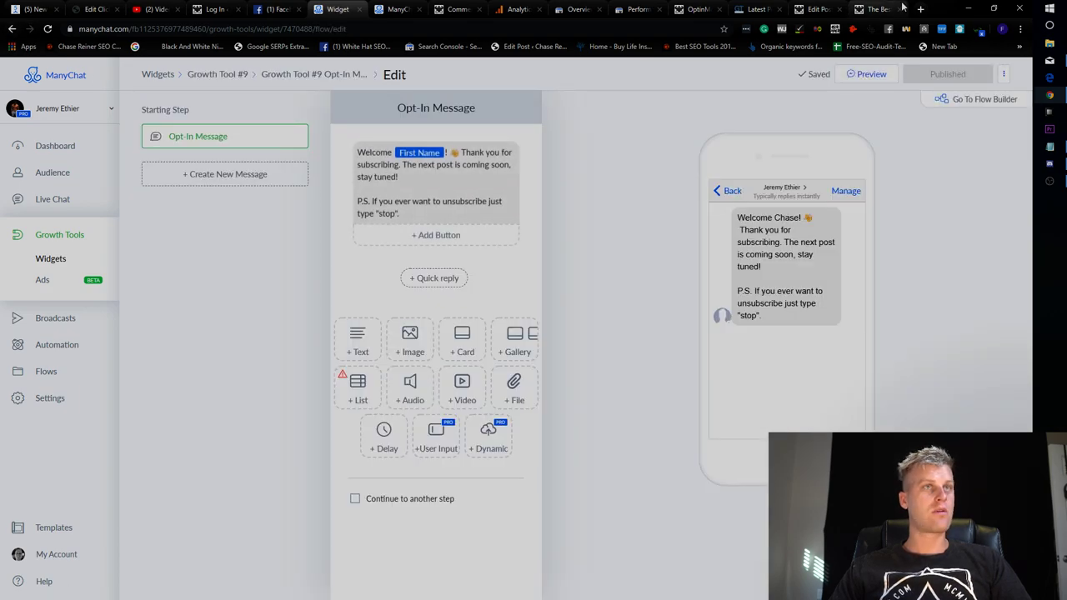
pyautogui.click(903, 8)
pyautogui.moveTo(429, 183); pyautogui.dragTo(191, 166)
pyautogui.hotkey('ctrl', 'c')
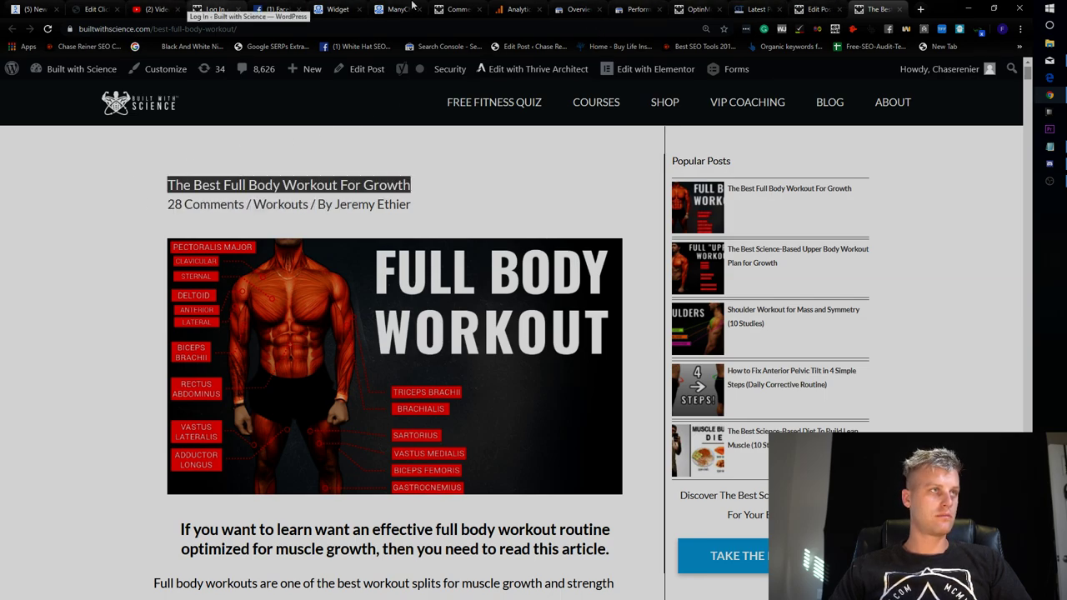
pyautogui.click(391, 8)
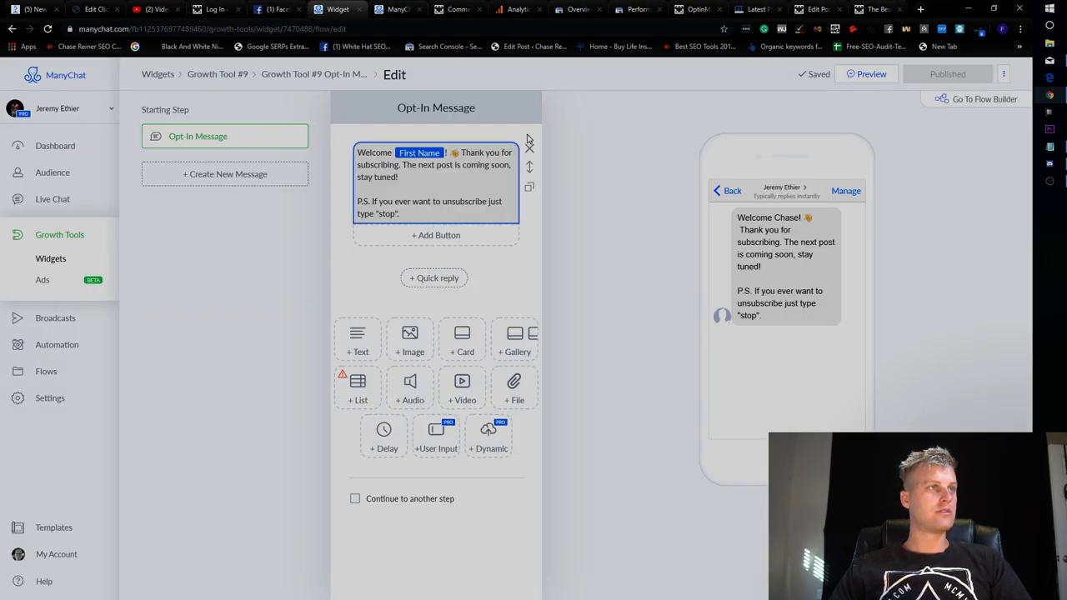
# Go back to ManyChat's Growth Tools list and open Growth Tool #9.
pyautogui.click(816, 9)
pyautogui.click(677, 6)
pyautogui.click(638, 8)
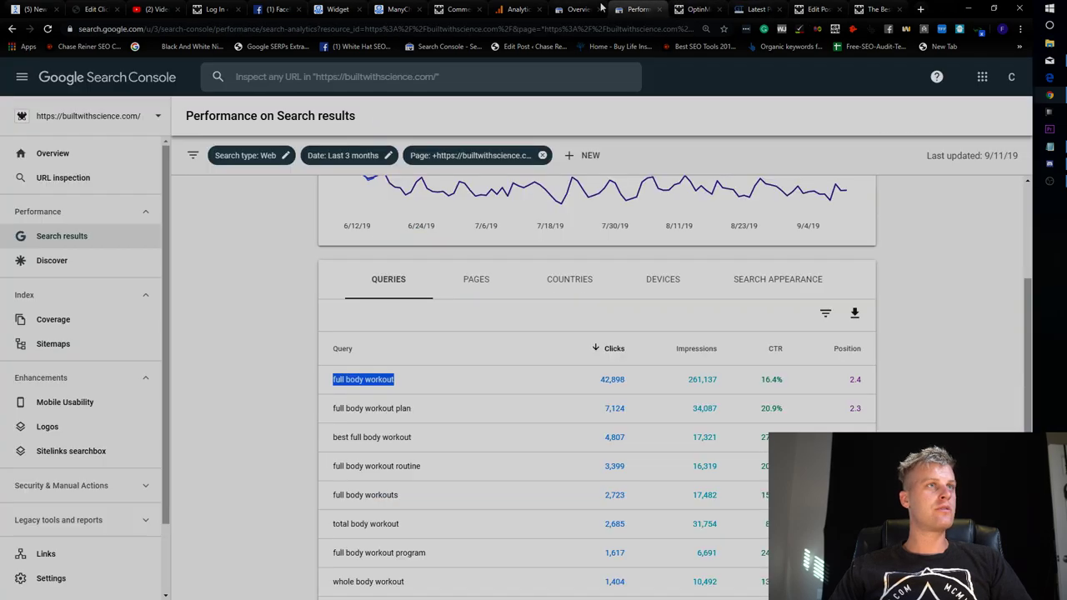
pyautogui.click(457, 9)
pyautogui.click(392, 8)
pyautogui.click(338, 9)
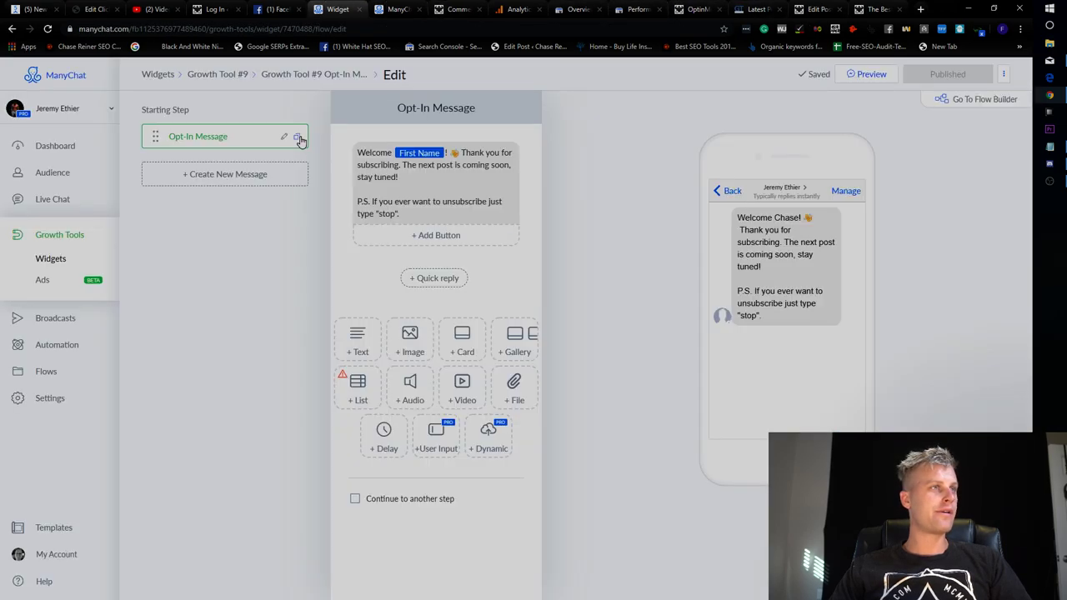
pyautogui.click(82, 234)
pyautogui.click(231, 191)
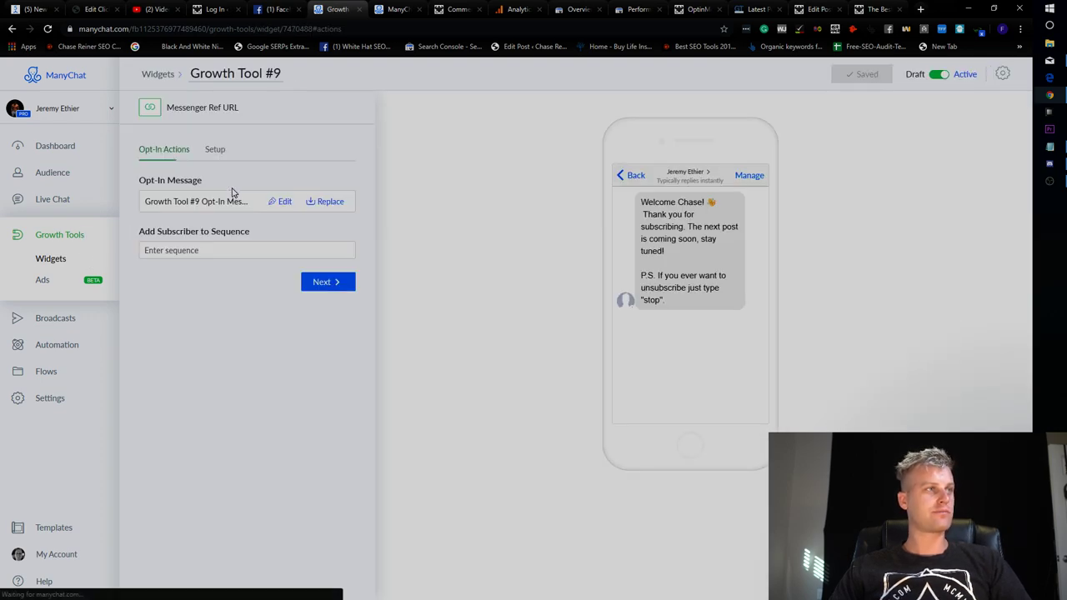
# Paste the post title into the opt-in message flow's title, then revert that change.
pyautogui.click(280, 202)
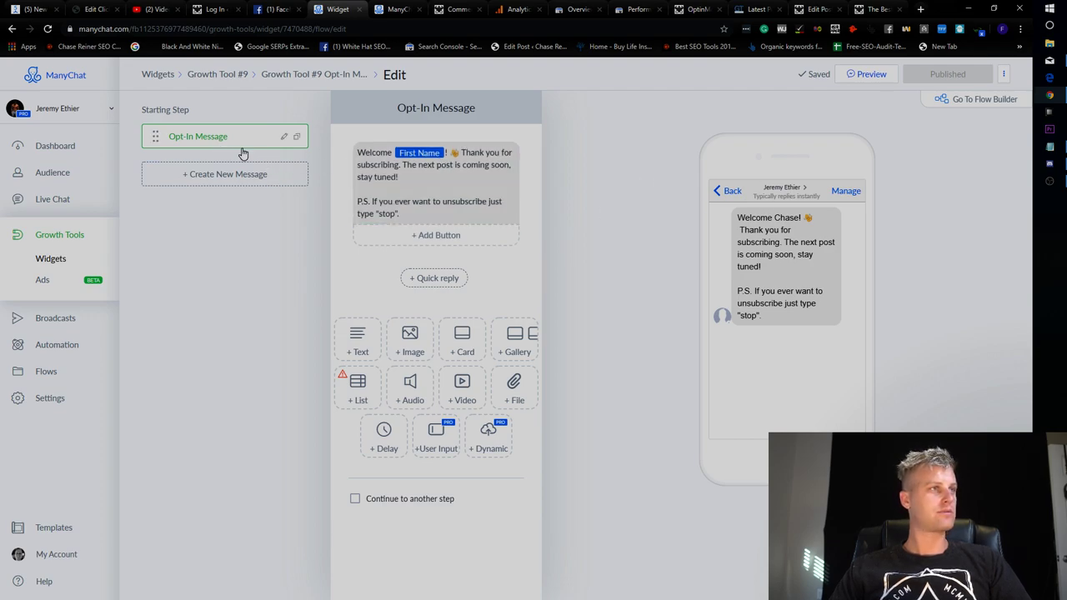
pyautogui.click(14, 29)
pyautogui.click(280, 203)
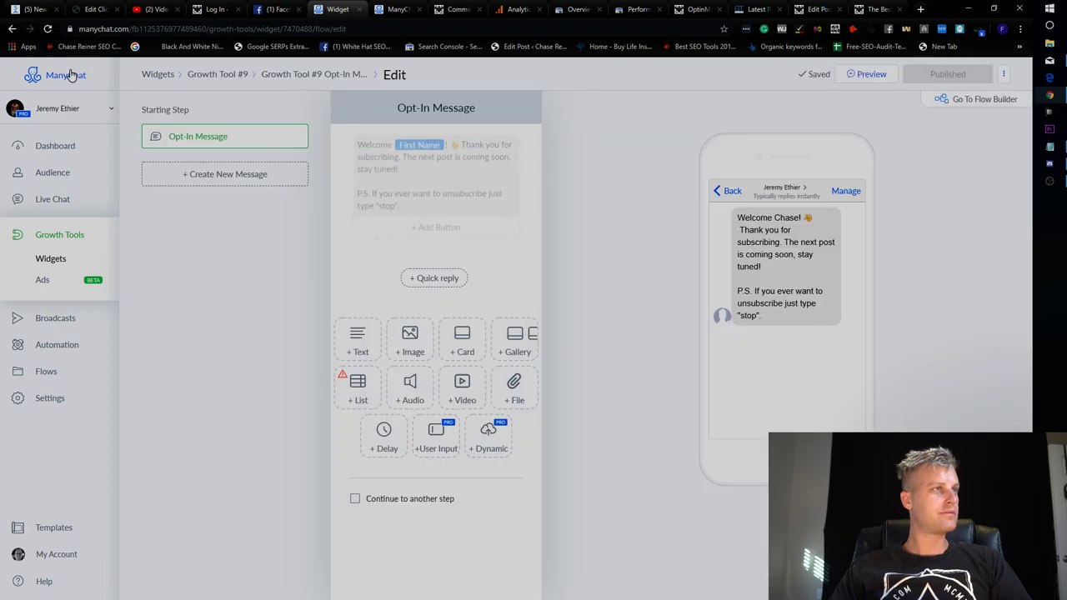
pyautogui.click(13, 29)
pyautogui.click(202, 207)
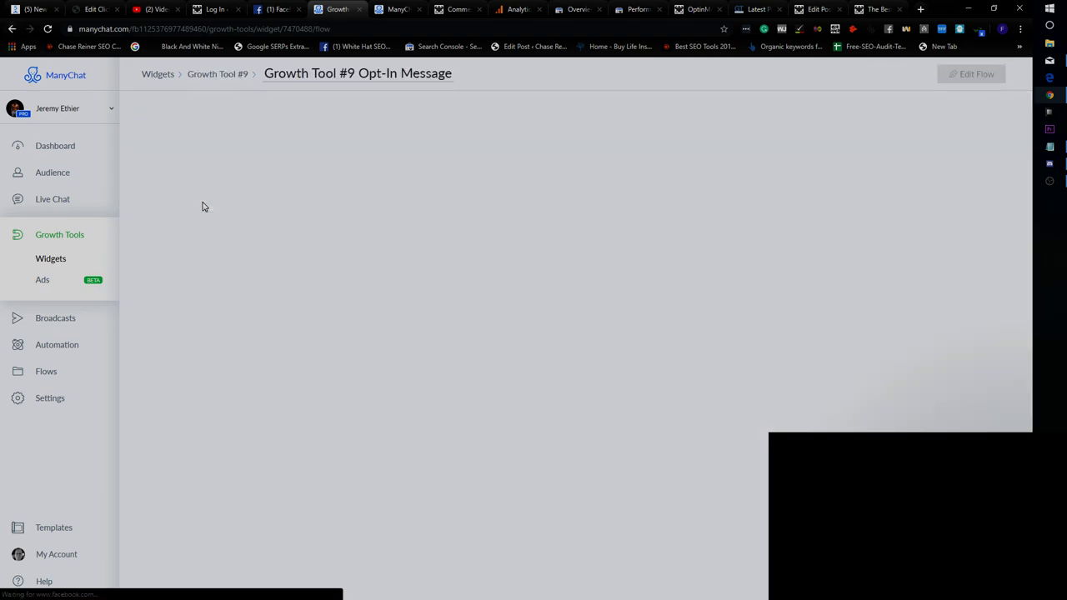
pyautogui.click(296, 75)
pyautogui.hotkey('ctrl', 'v')
pyautogui.press('Escape')
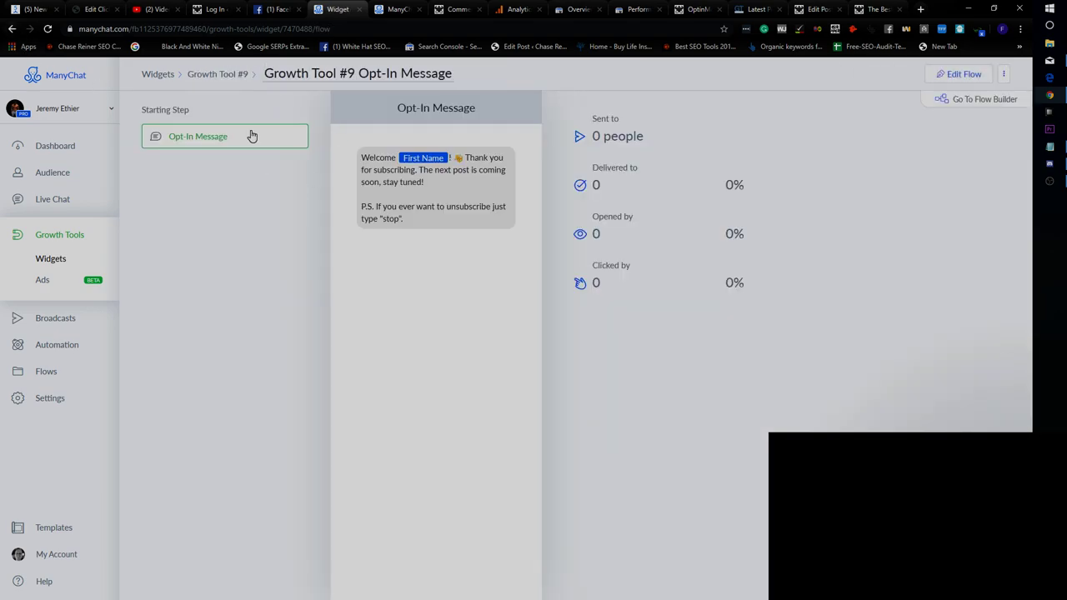
# Name the widget 'The Best Full Body Workout For Growth' and confirm the unsaved-changes prompt.
pyautogui.click(223, 74)
pyautogui.click(231, 72)
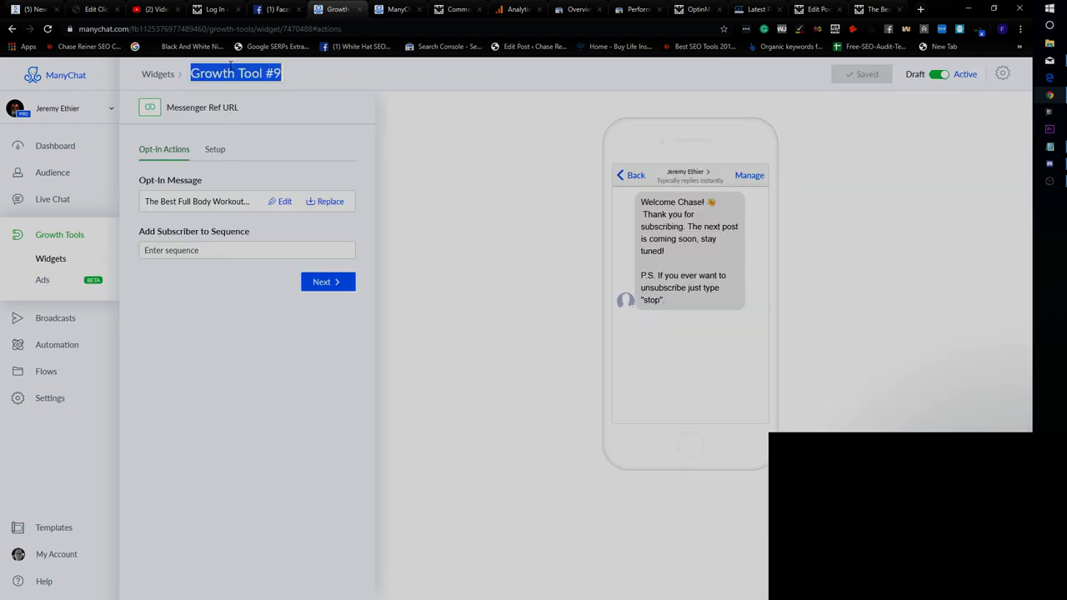
pyautogui.hotkey('ctrl', 'v')
pyautogui.click(226, 202)
pyautogui.click(596, 125)
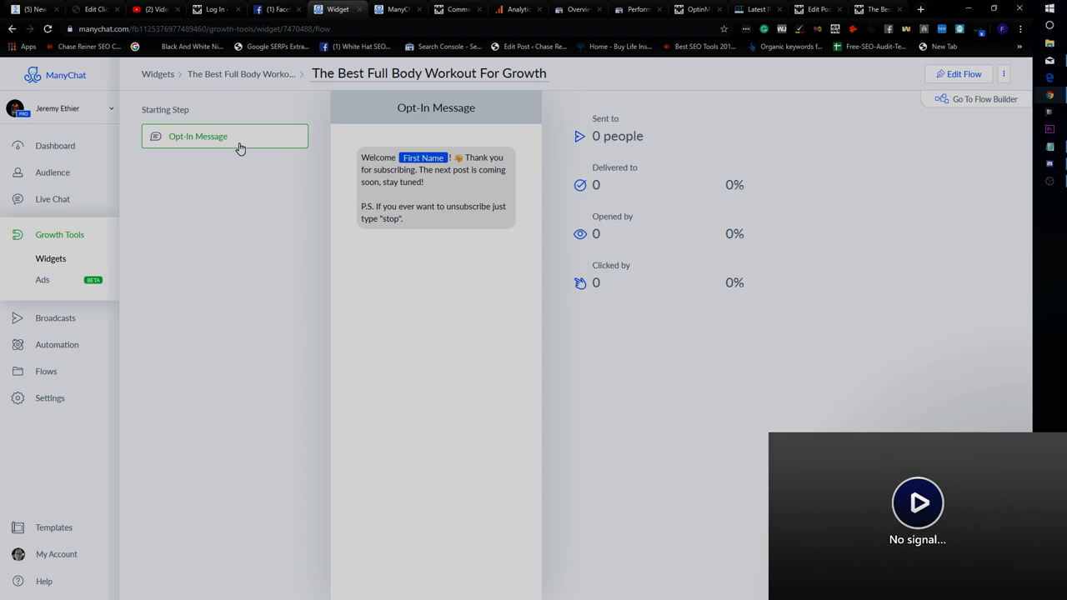
# Review the widget's Messenger Ref URL setup, leaving the custom ref parameter empty.
pyautogui.click(12, 28)
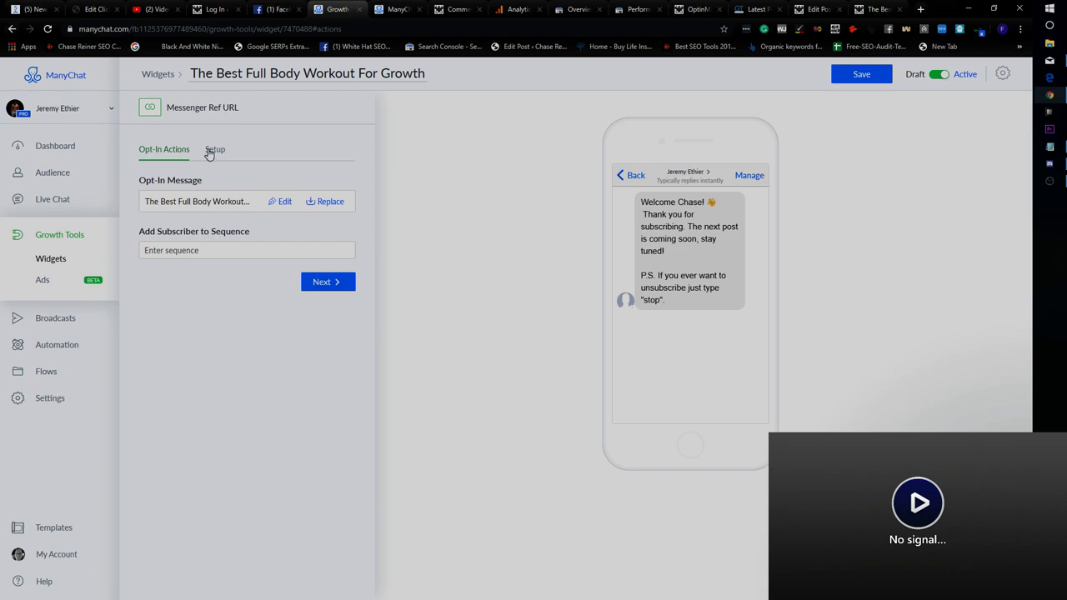
pyautogui.click(212, 152)
pyautogui.click(232, 207)
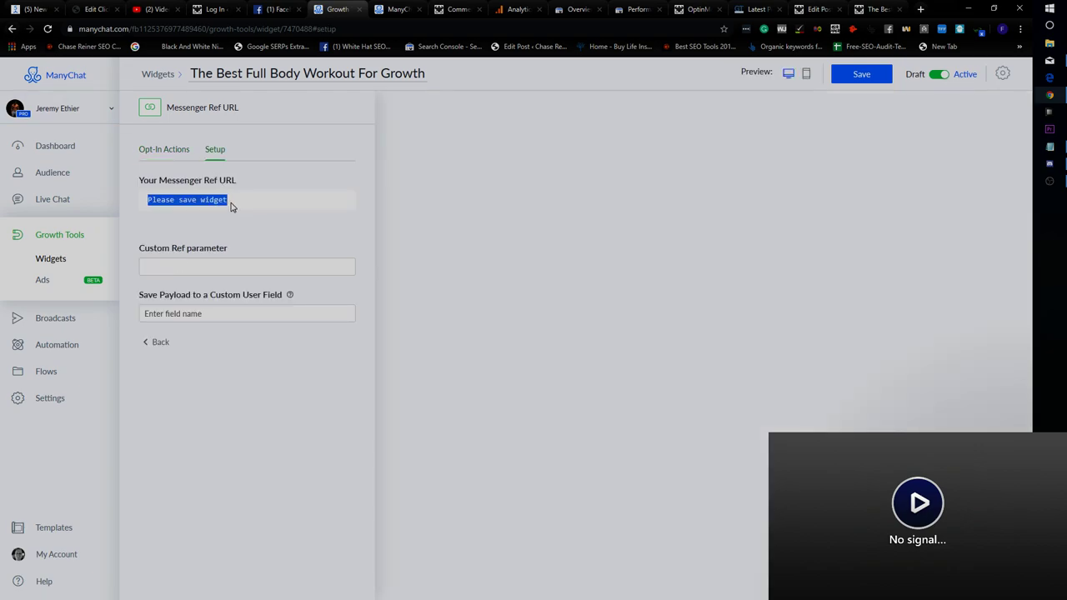
pyautogui.click(220, 266)
pyautogui.click(171, 151)
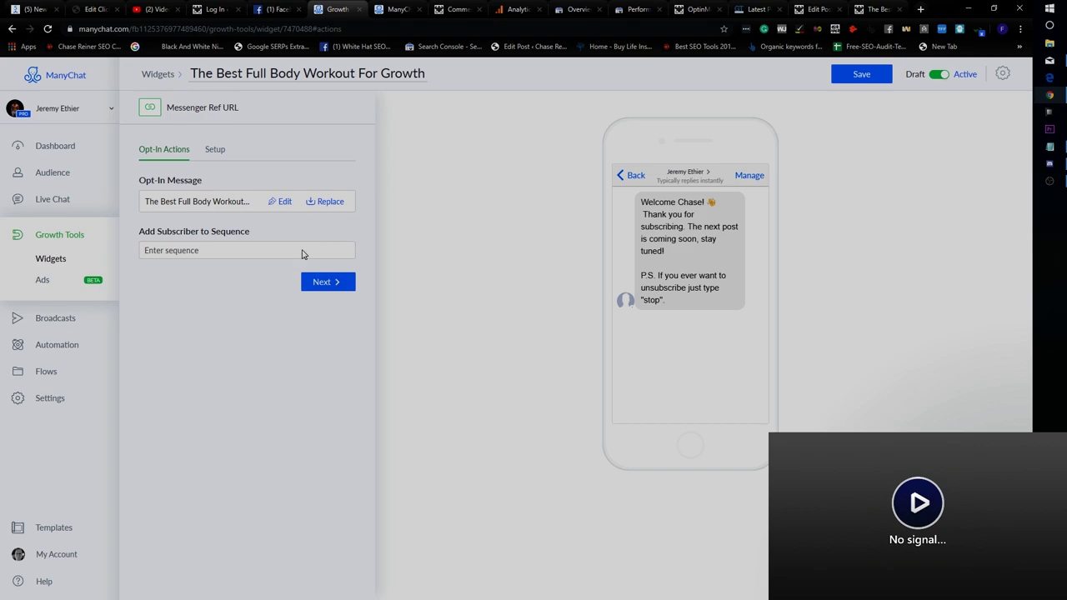
pyautogui.click(331, 282)
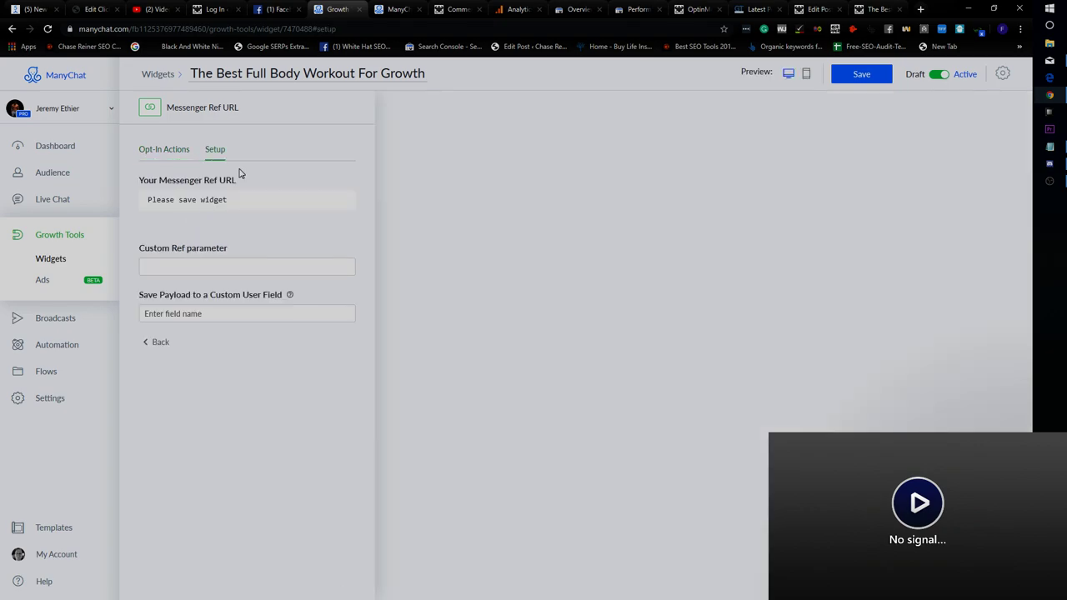
pyautogui.click(224, 265)
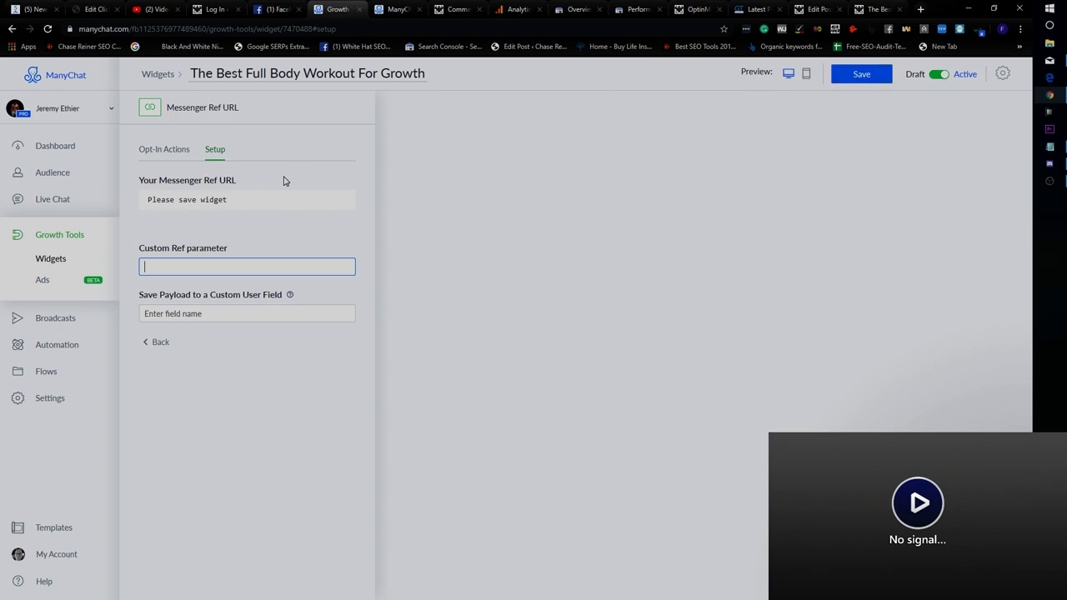
pyautogui.click(209, 118)
# Check the Opt-In Actions sequence list without choosing one, then leave for Widgets, discarding changes.
pyautogui.click(163, 345)
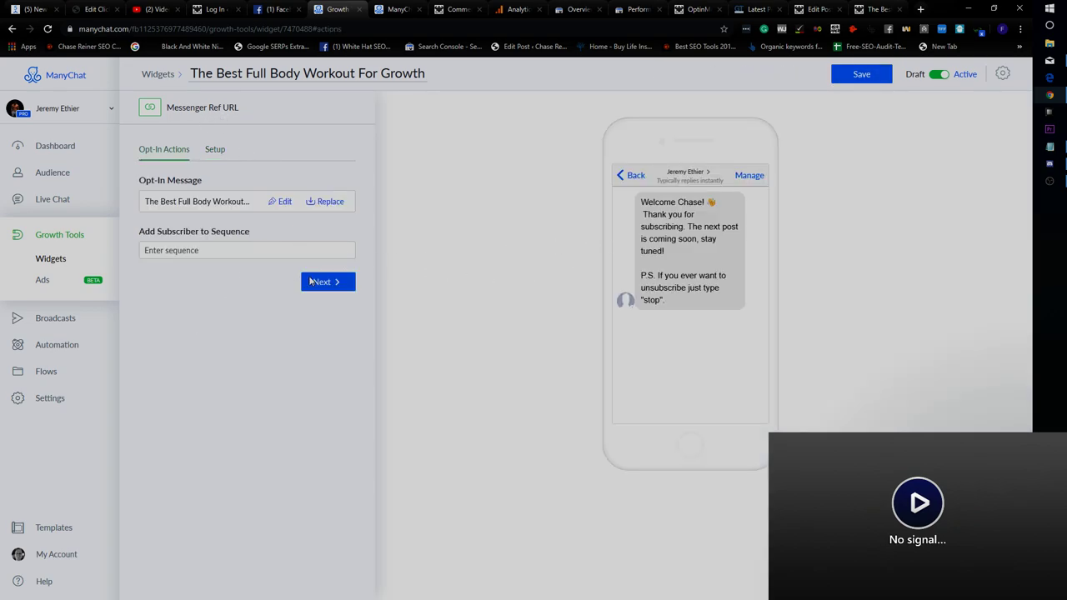
pyautogui.click(317, 282)
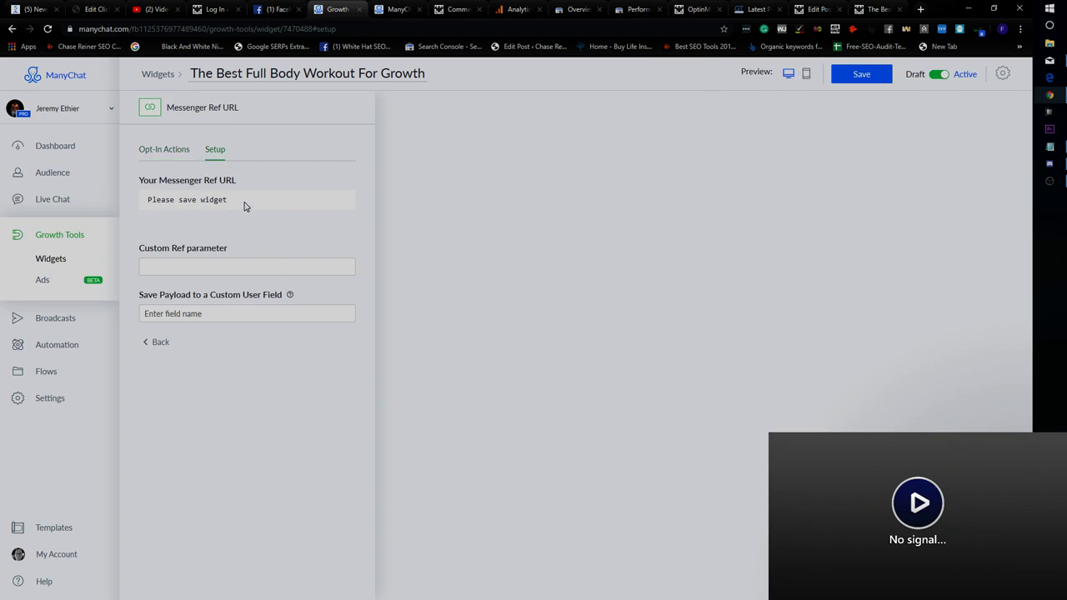
pyautogui.click(162, 345)
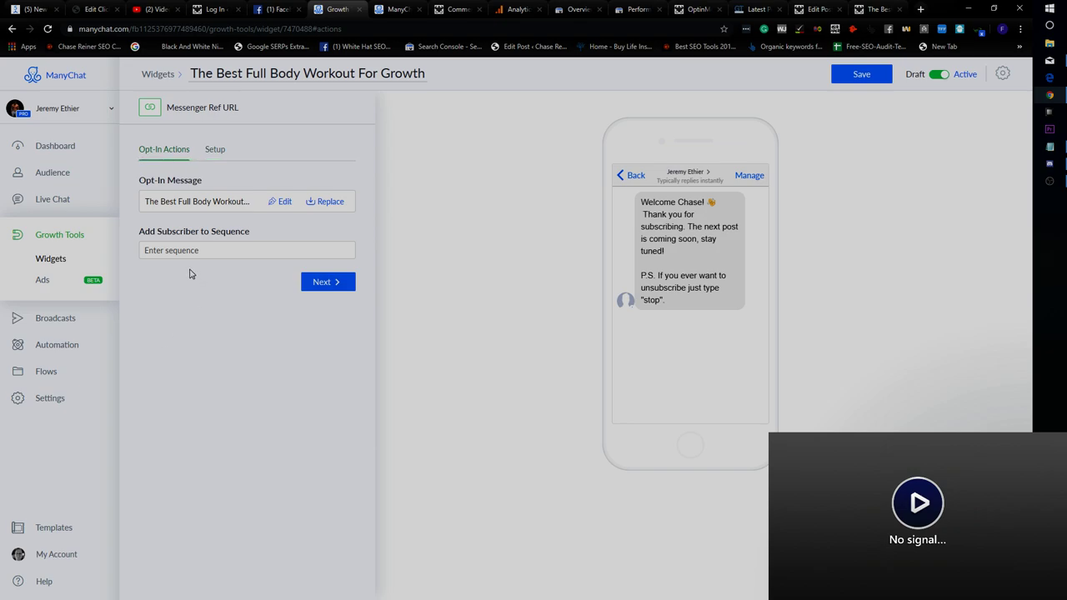
pyautogui.click(208, 247)
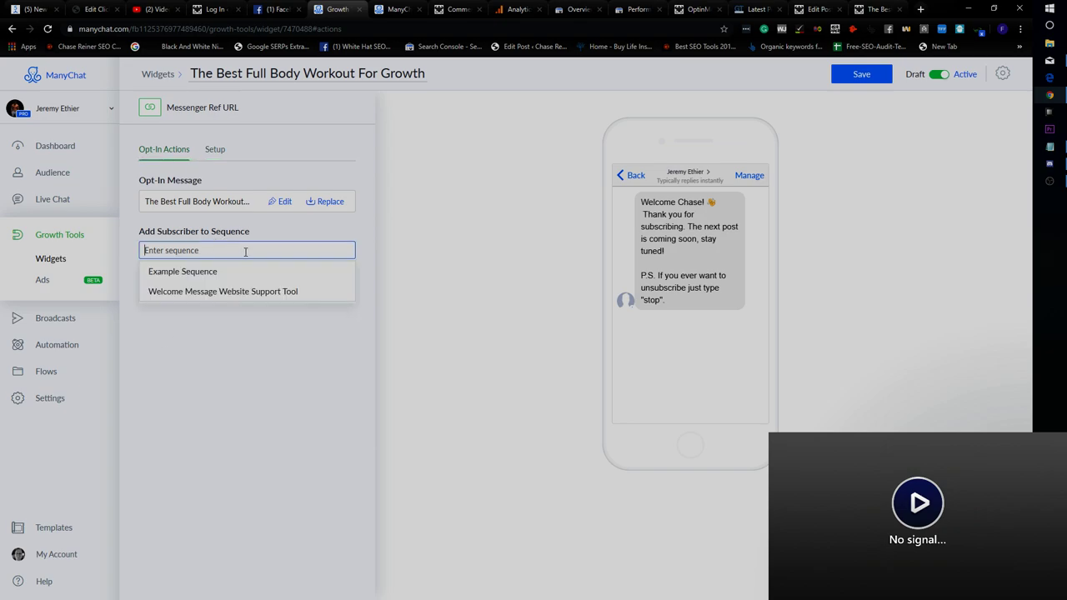
pyautogui.click(243, 343)
pyautogui.click(280, 250)
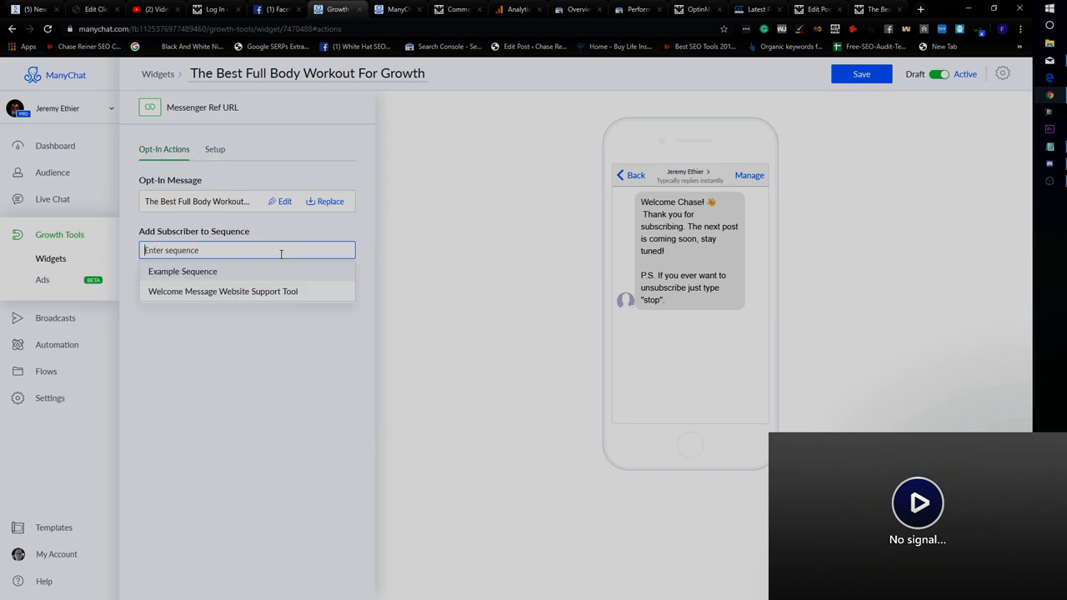
pyautogui.click(142, 237)
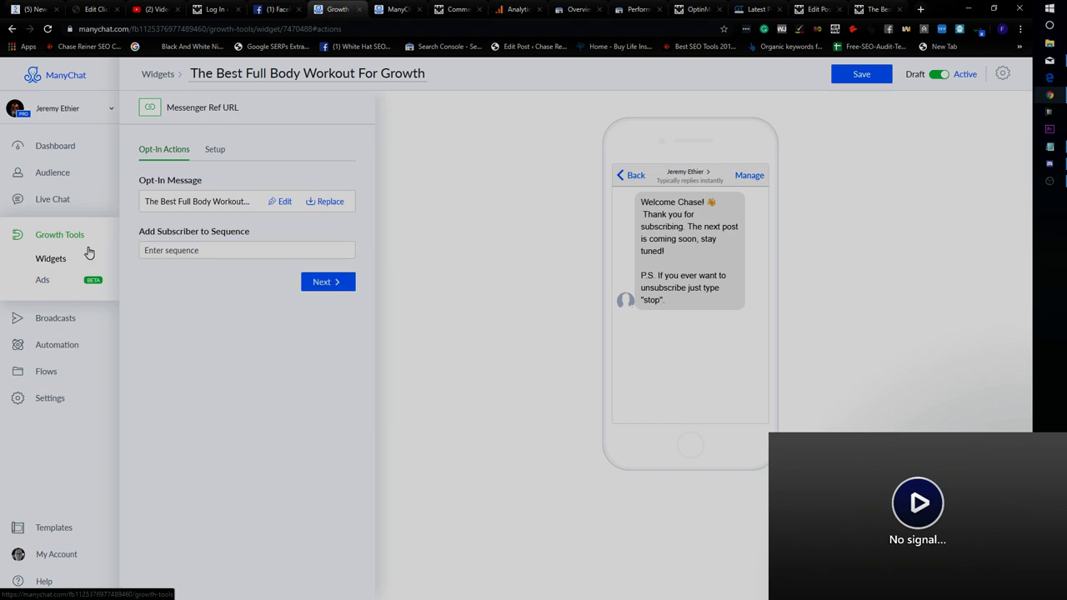
pyautogui.click(92, 255)
pyautogui.click(602, 127)
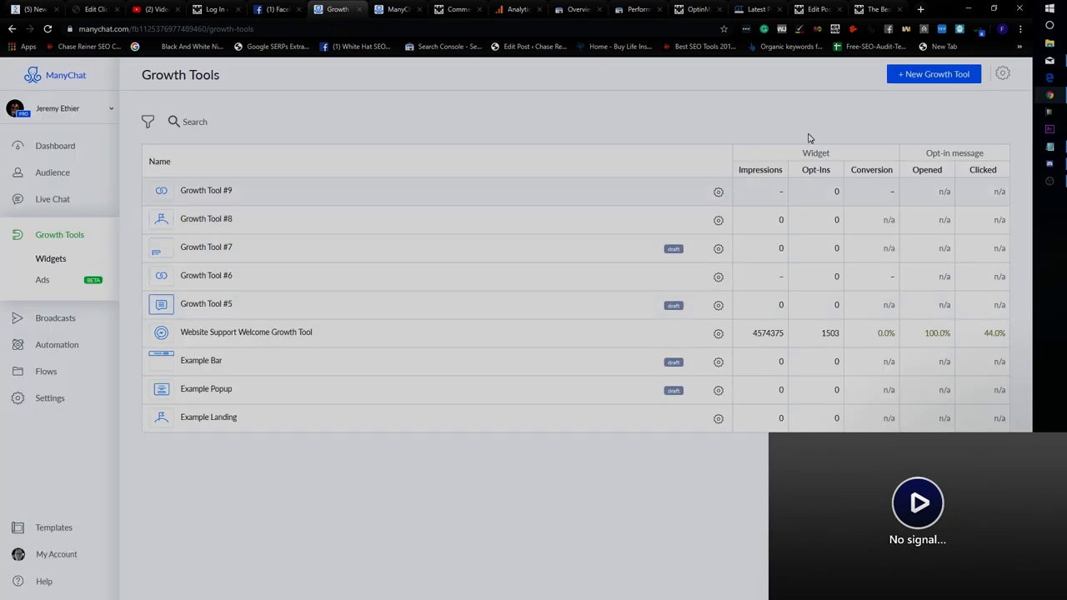
# Create Growth Tool #10 as a Button widget.
pyautogui.click(928, 75)
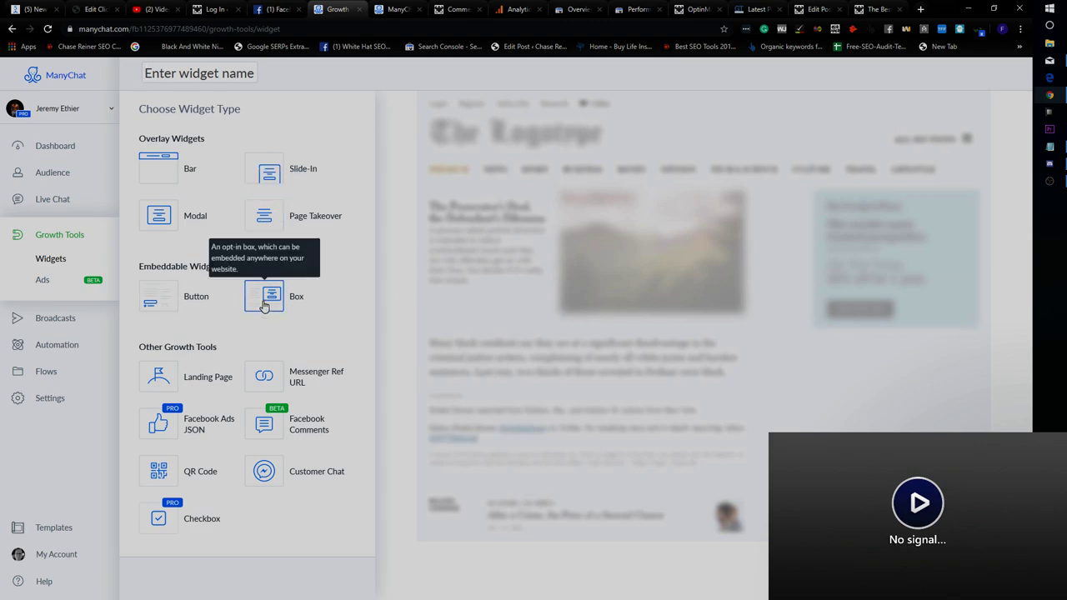
pyautogui.click(158, 299)
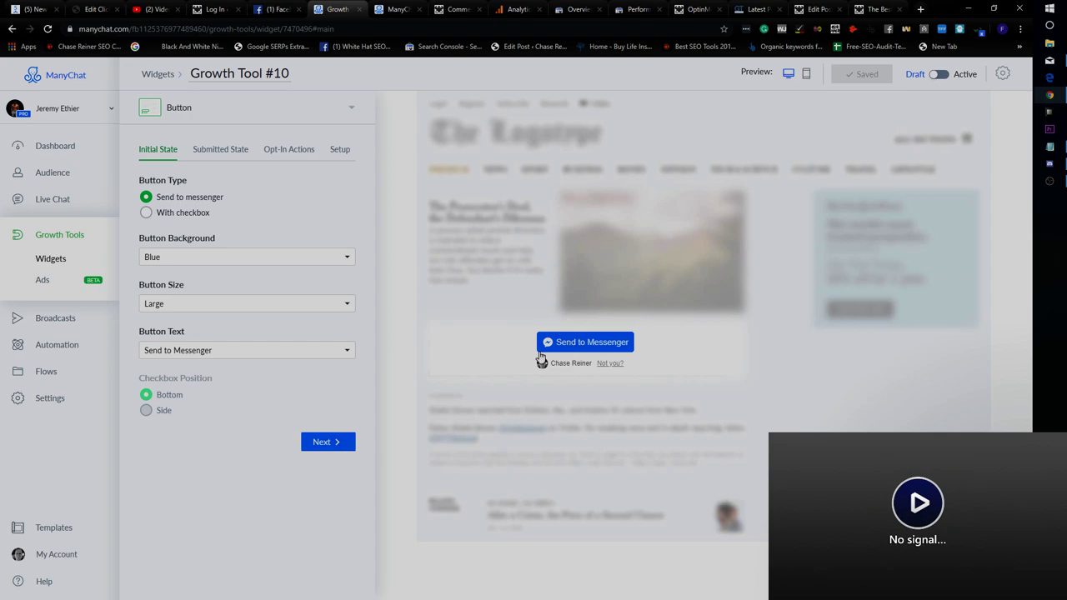
# Keep the button background Blue after trying White, and give the button a checkbox.
pyautogui.click(187, 265)
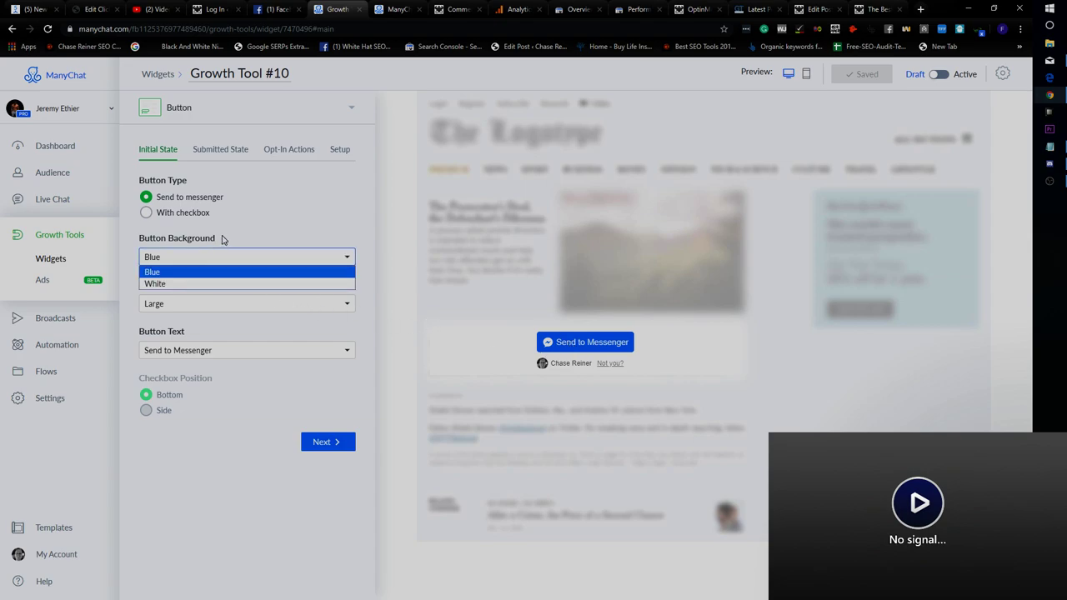
pyautogui.click(208, 285)
pyautogui.click(237, 265)
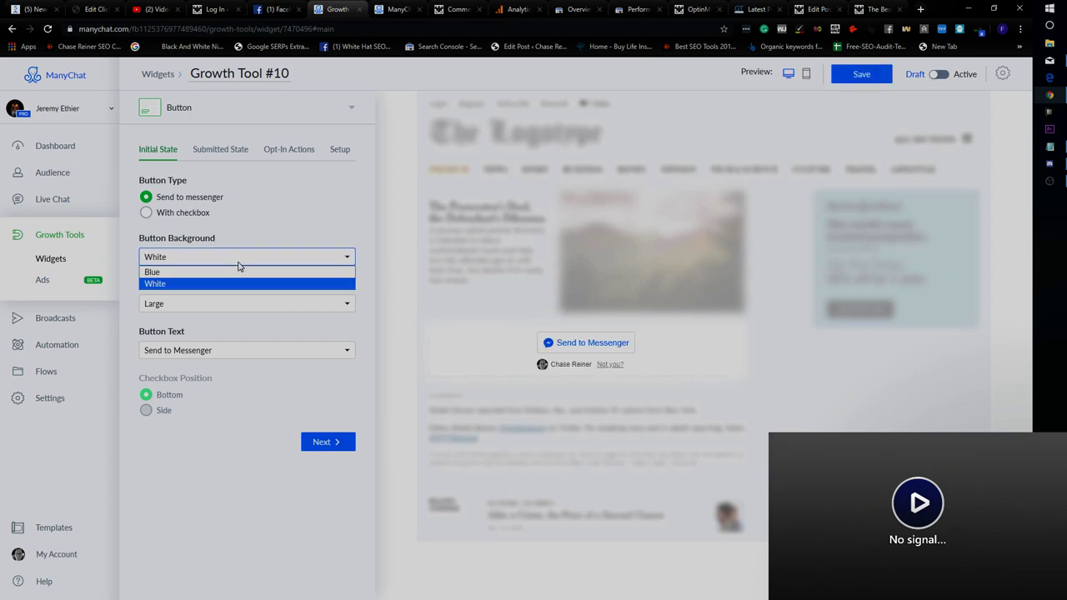
pyautogui.click(230, 273)
pyautogui.click(202, 215)
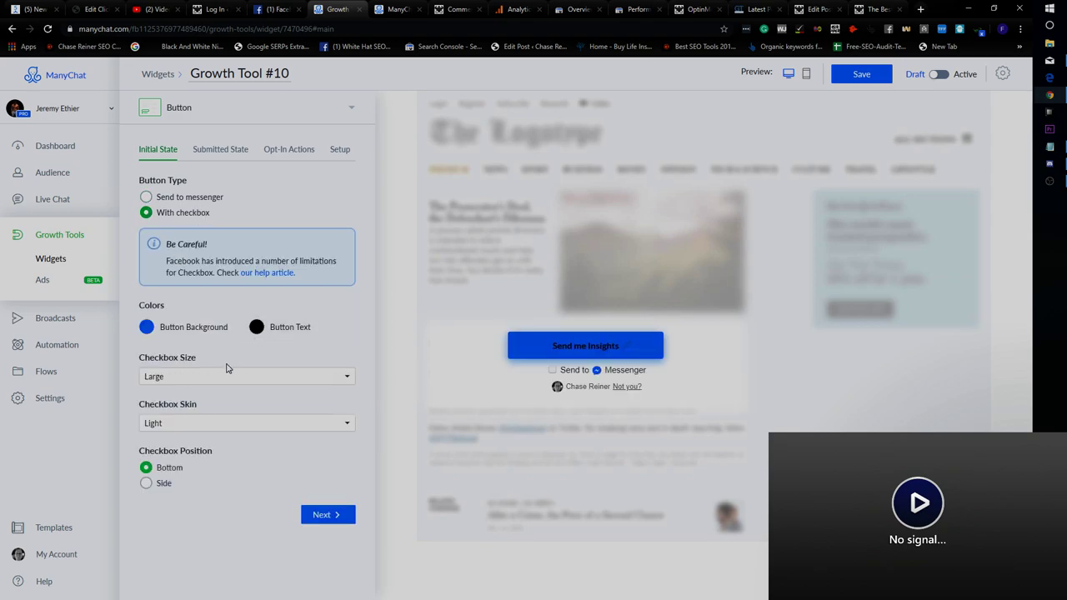
pyautogui.click(220, 150)
# Set the checkbox skin to Light and size to Large after trying Dark and Medium.
pyautogui.click(193, 425)
pyautogui.click(200, 449)
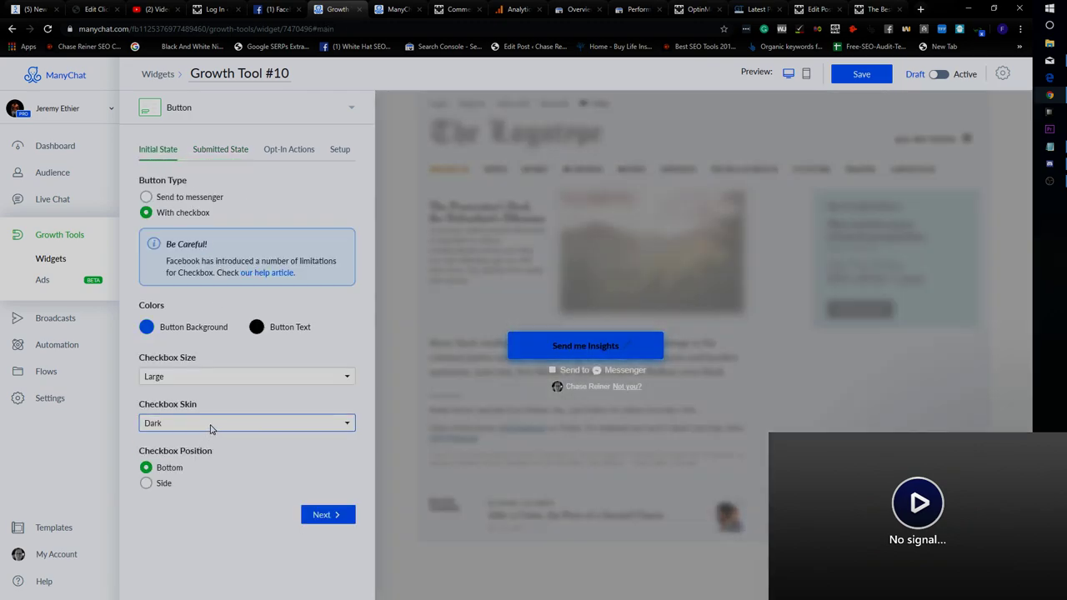
pyautogui.click(211, 427)
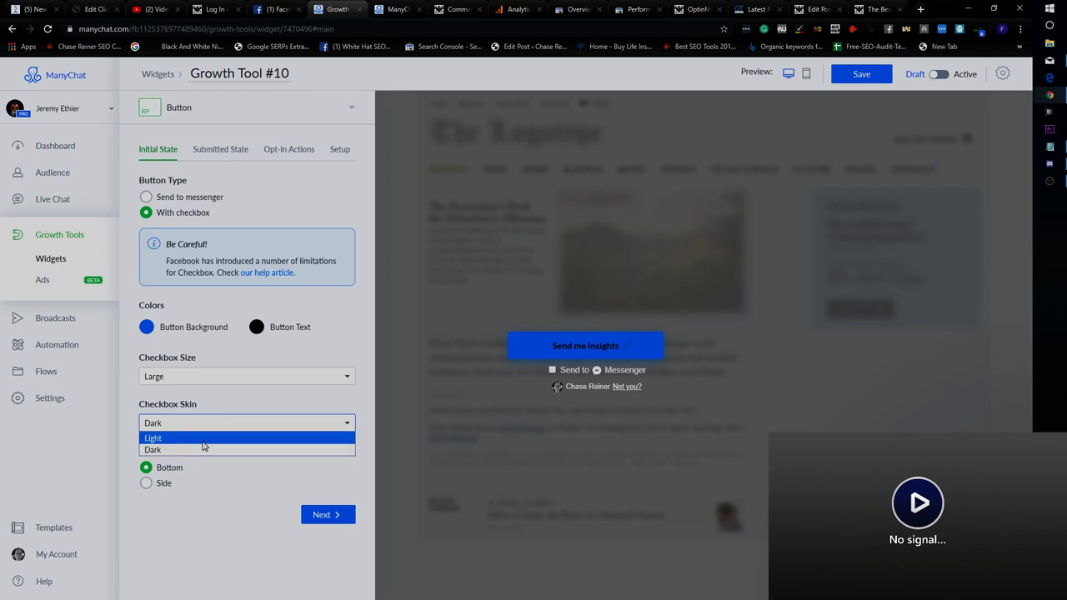
pyautogui.click(200, 439)
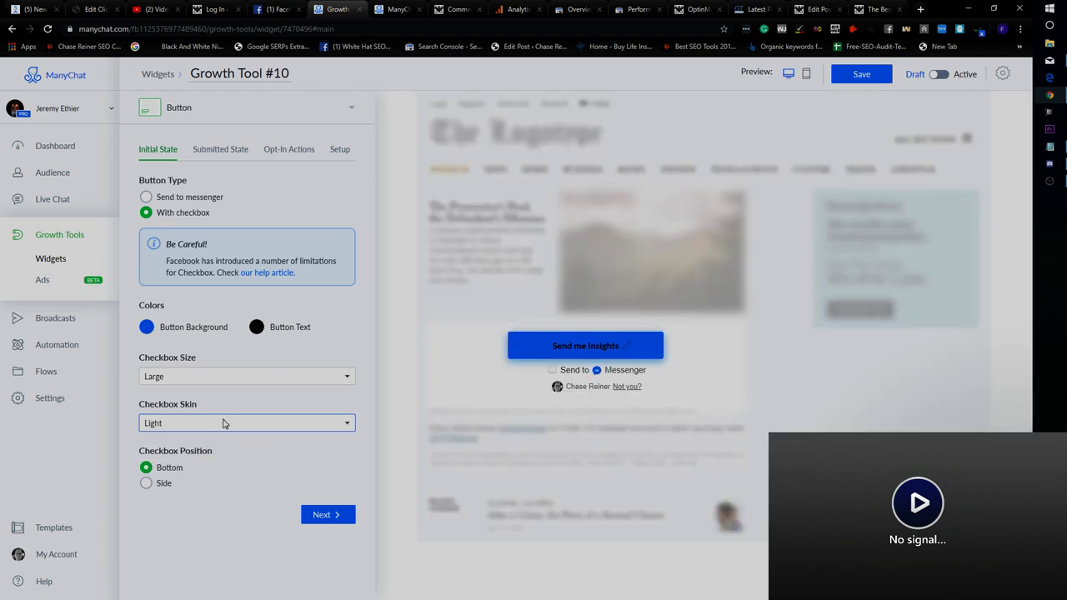
pyautogui.click(222, 425)
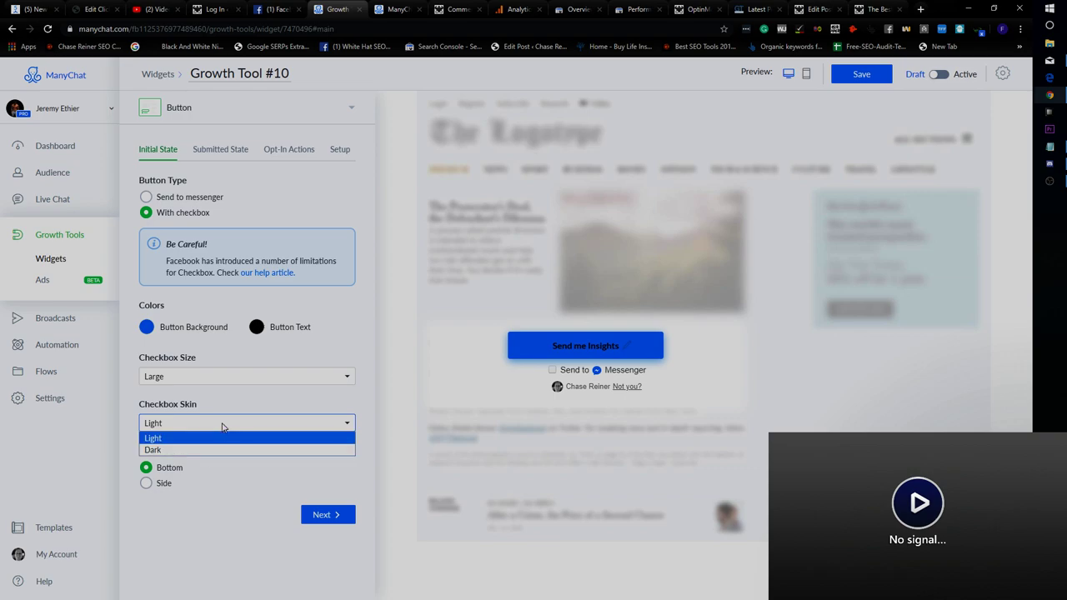
pyautogui.click(235, 390)
pyautogui.click(236, 381)
pyautogui.click(219, 404)
pyautogui.click(250, 379)
pyautogui.click(240, 397)
pyautogui.click(243, 377)
pyautogui.click(236, 415)
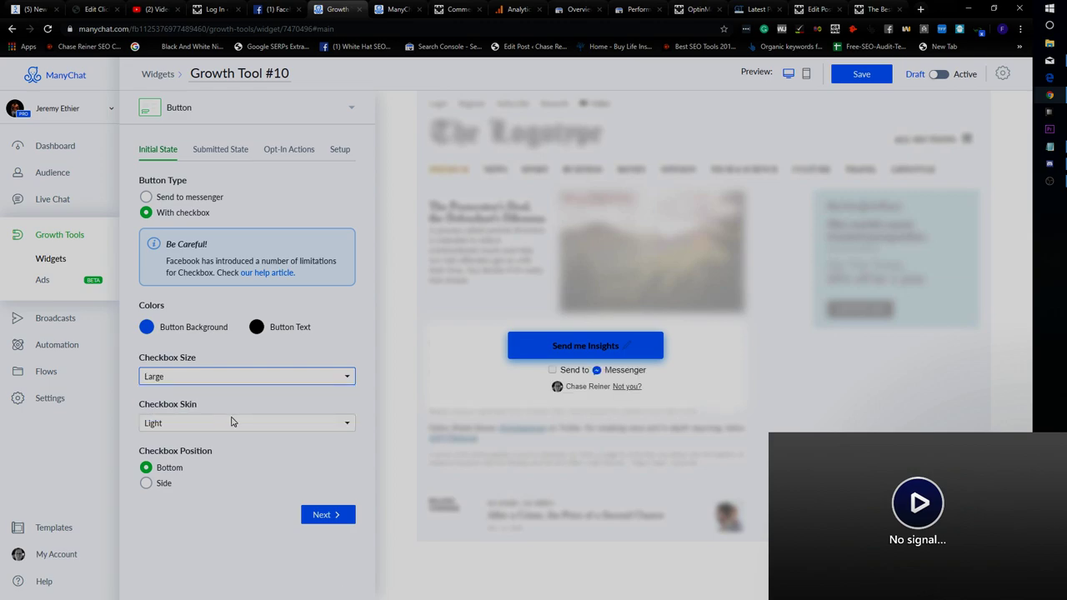
# Place the checkbox at the side of the button and view the Submitted State settings.
pyautogui.click(166, 486)
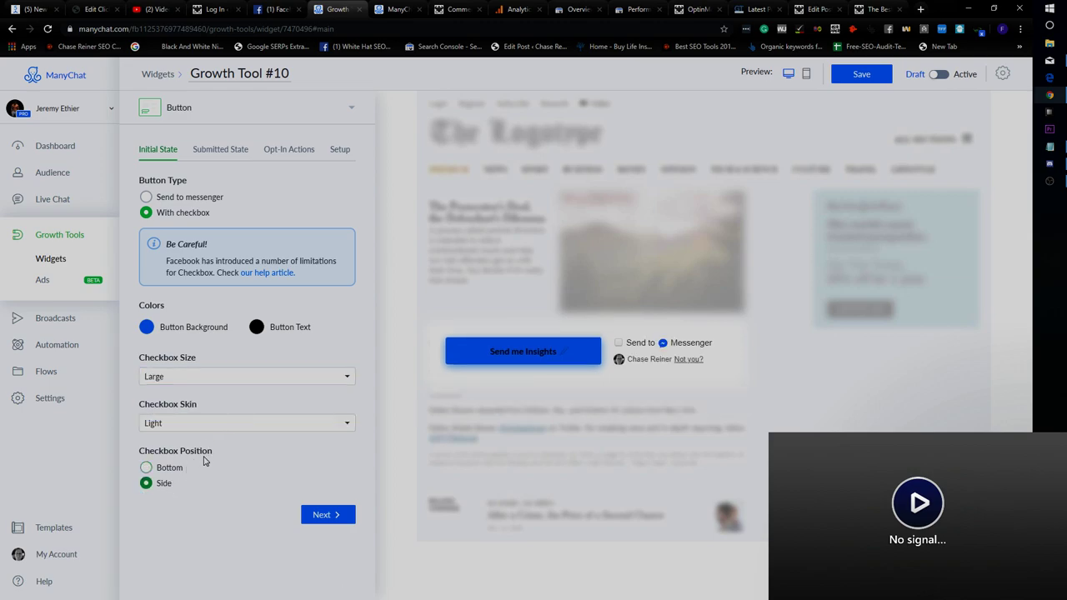
pyautogui.click(165, 468)
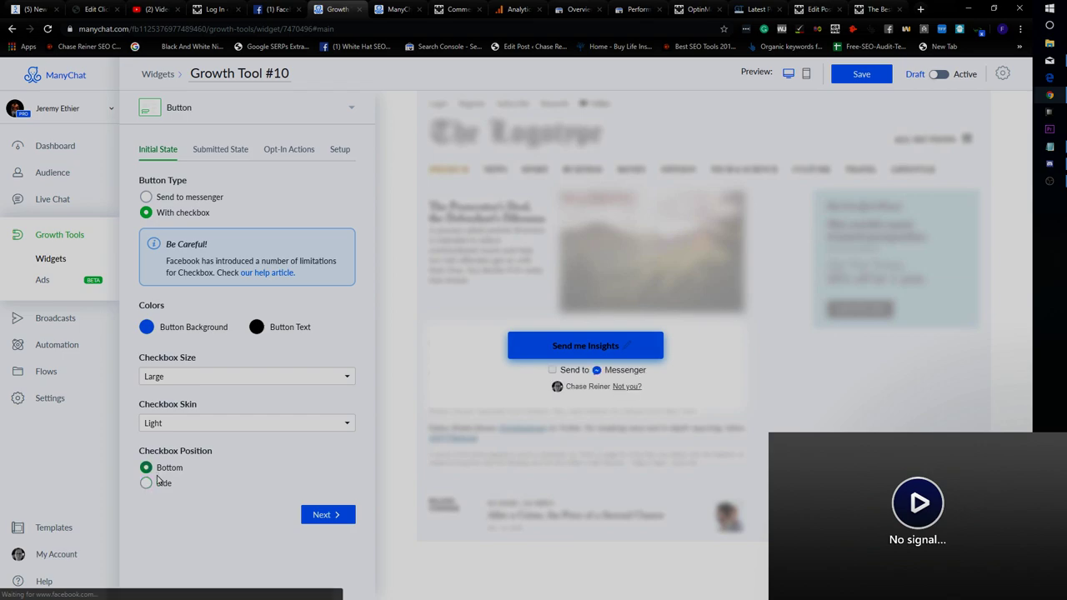
pyautogui.click(163, 485)
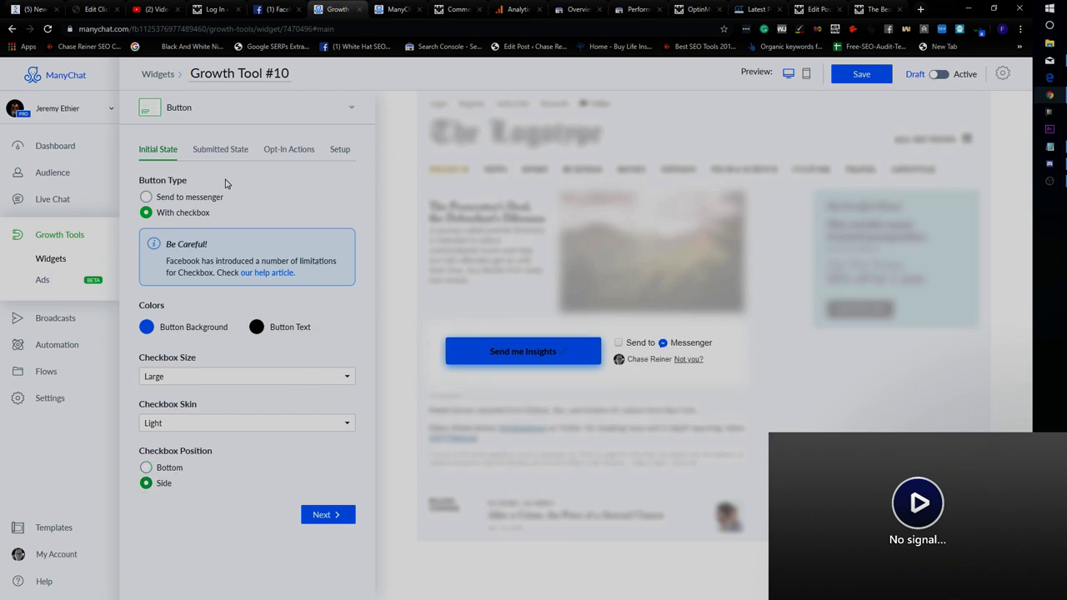
pyautogui.click(222, 149)
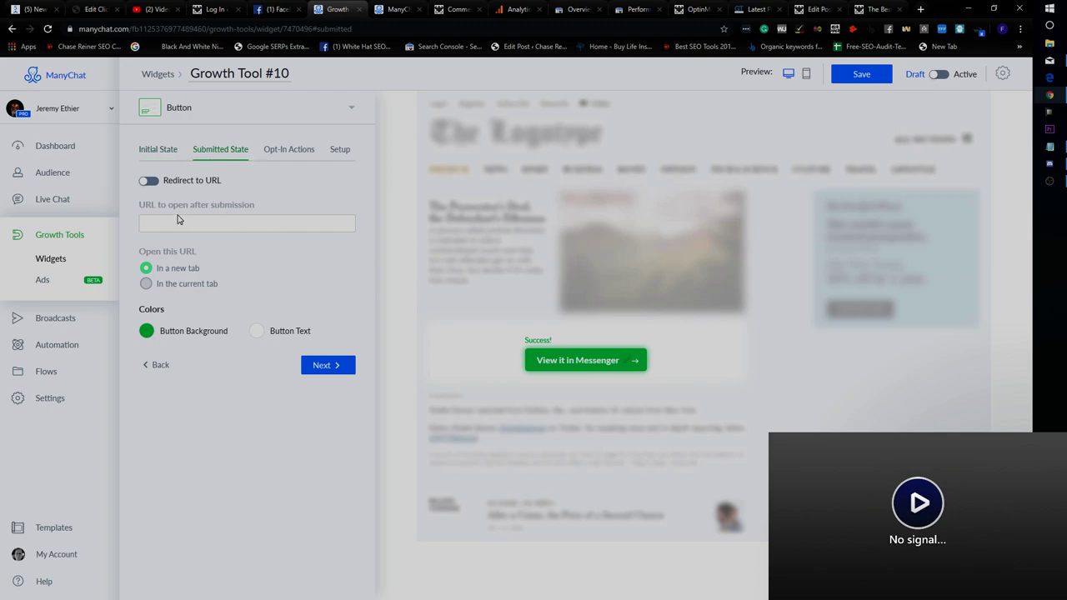
# Leave Redirect to URL off and inspect the opt-in message flow picker without replacing it.
pyautogui.click(150, 181)
pyautogui.click(150, 181)
pyautogui.click(267, 153)
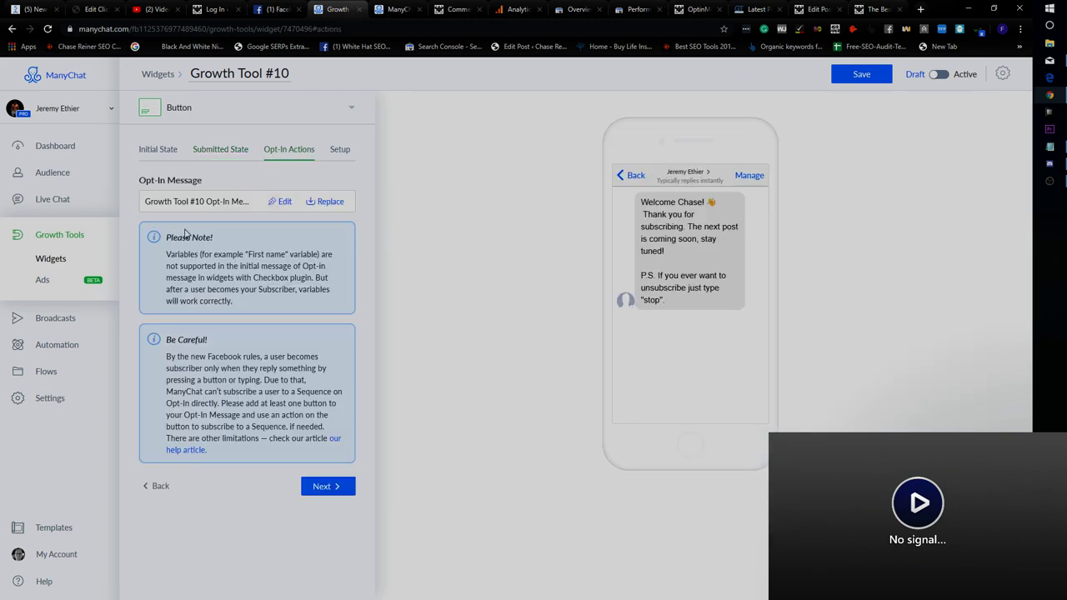
pyautogui.click(325, 201)
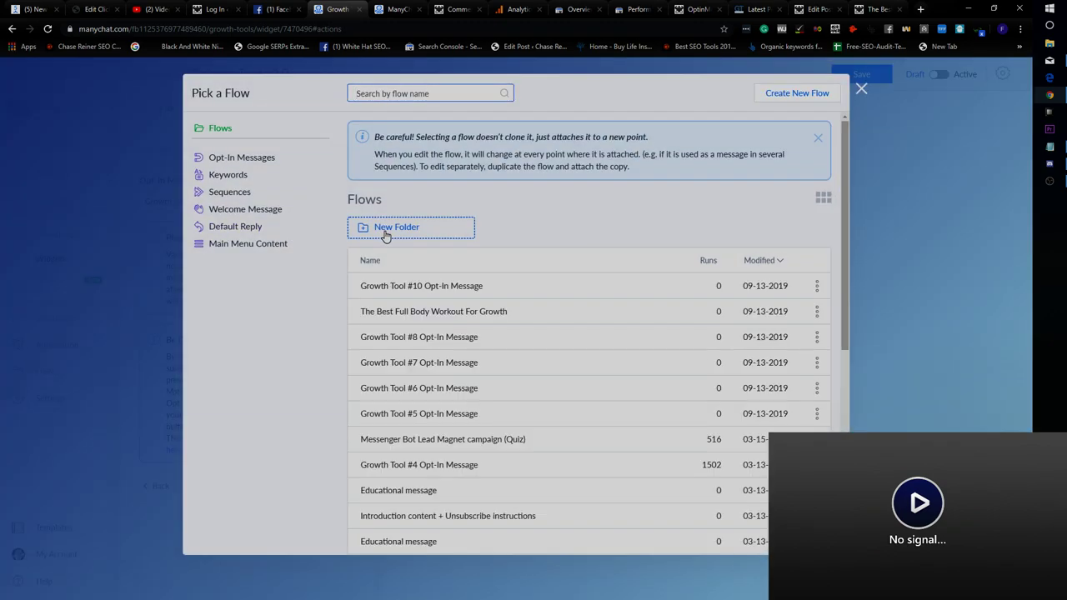
pyautogui.click(920, 174)
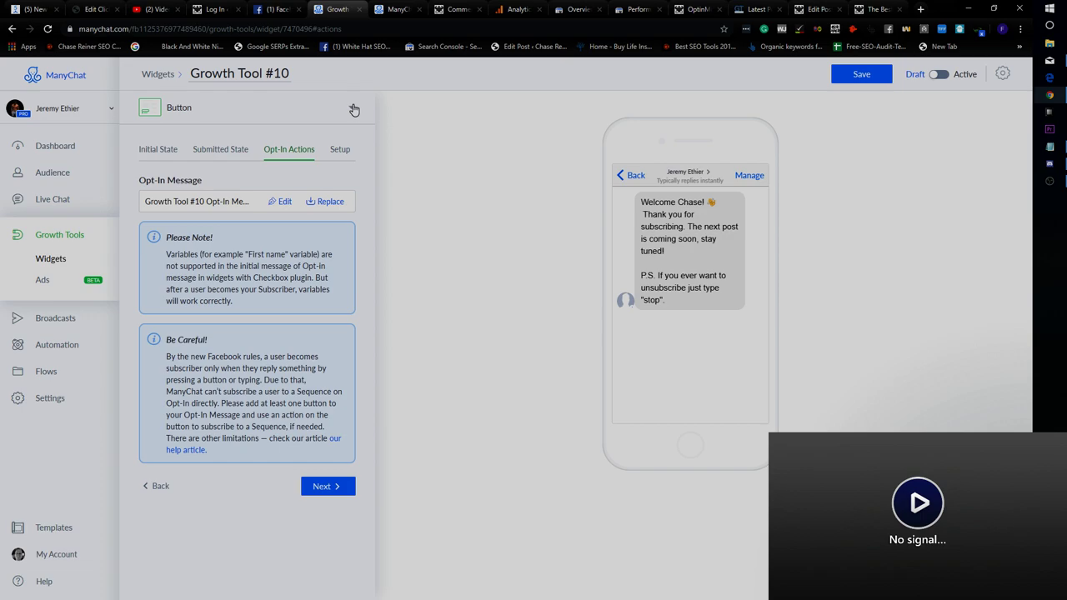
# Review the Setup embed code, then return to the Initial State settings.
pyautogui.click(339, 151)
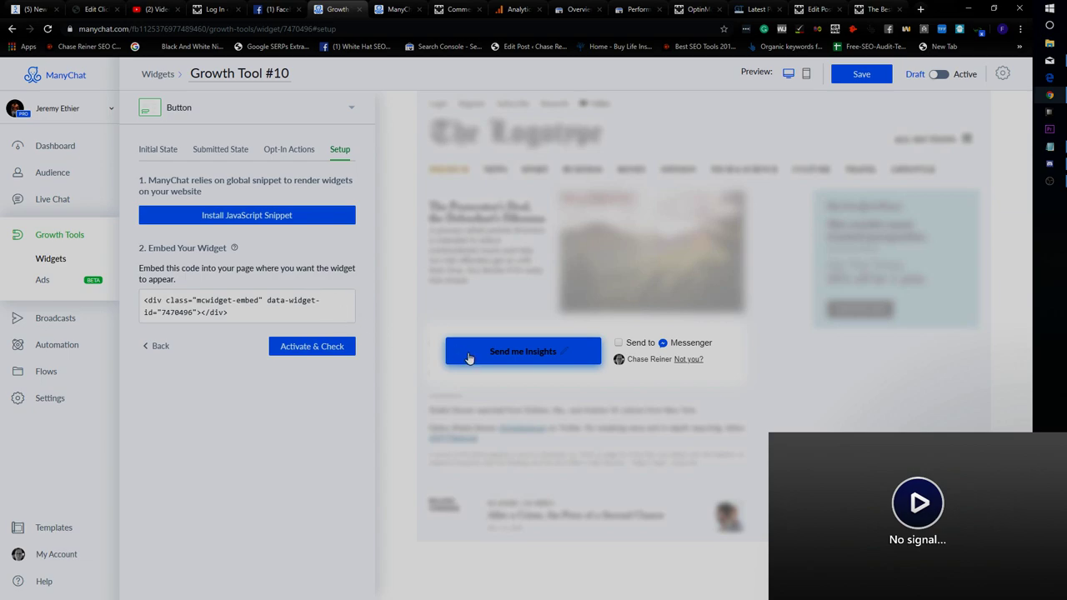
pyautogui.click(196, 149)
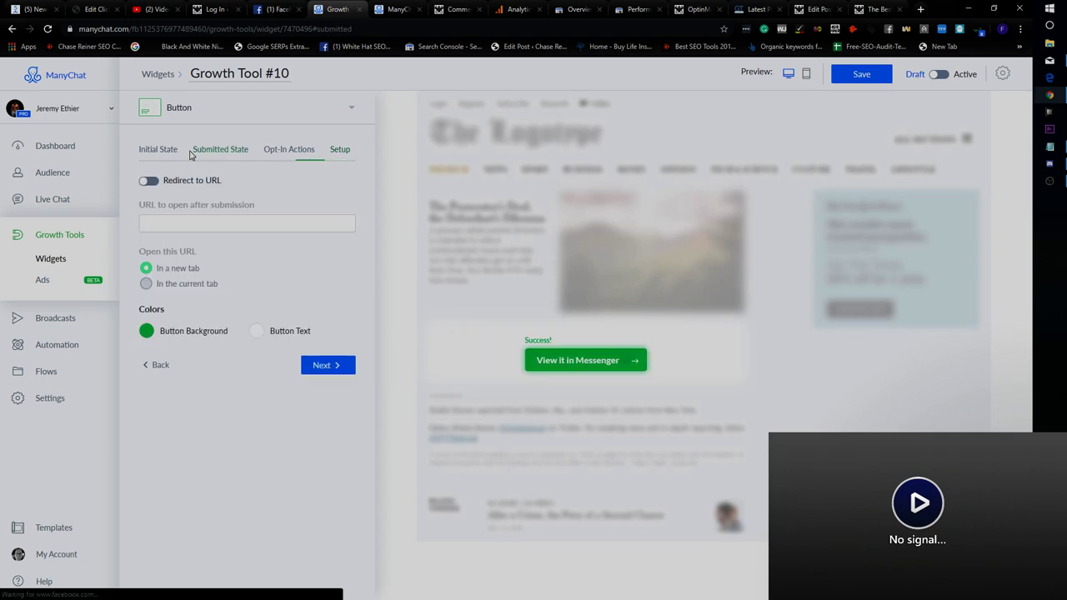
pyautogui.click(159, 149)
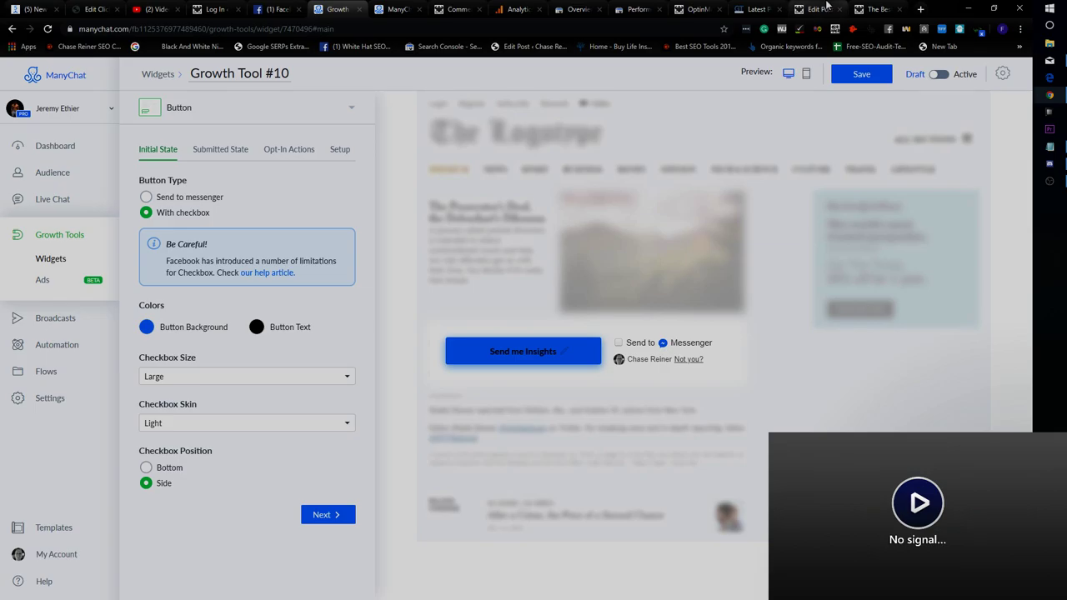
pyautogui.click(815, 9)
# Scroll the live full body workout article down to the free PDF download buttons.
pyautogui.click(876, 9)
pyautogui.scroll(-10, 450, 367)
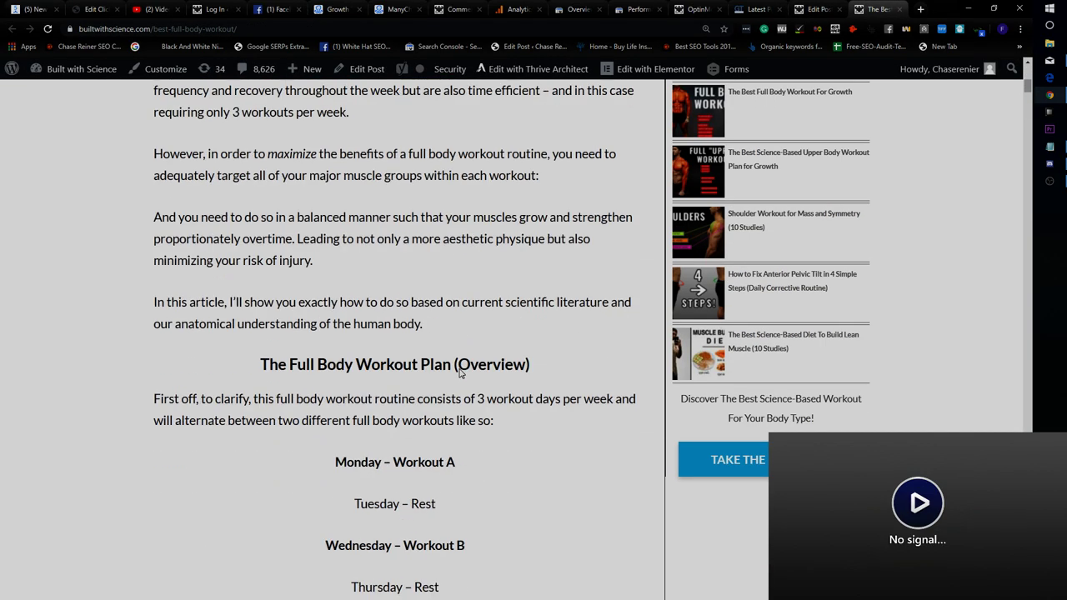
pyautogui.scroll(-5, 471, 327)
pyautogui.scroll(15, 501, 308)
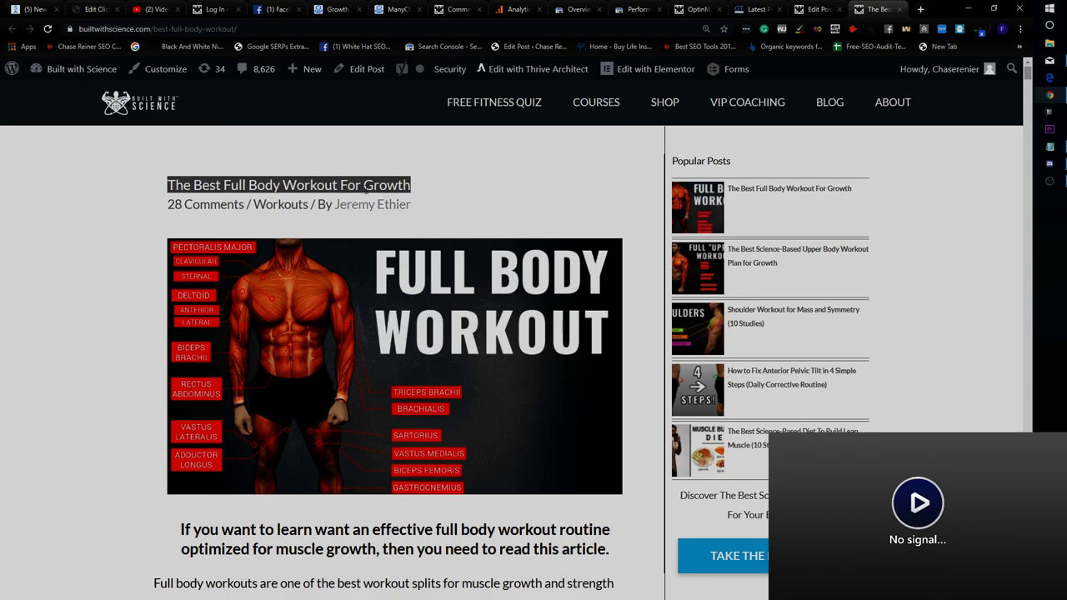
pyautogui.click(445, 219)
pyautogui.scroll(-15, 446, 219)
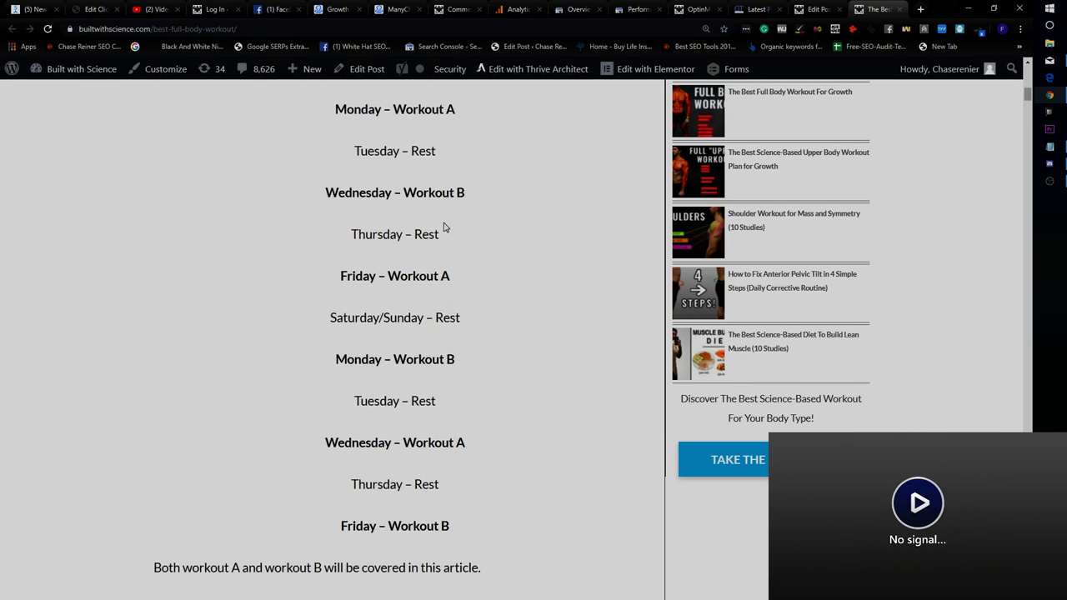
pyautogui.scroll(-20, 447, 227)
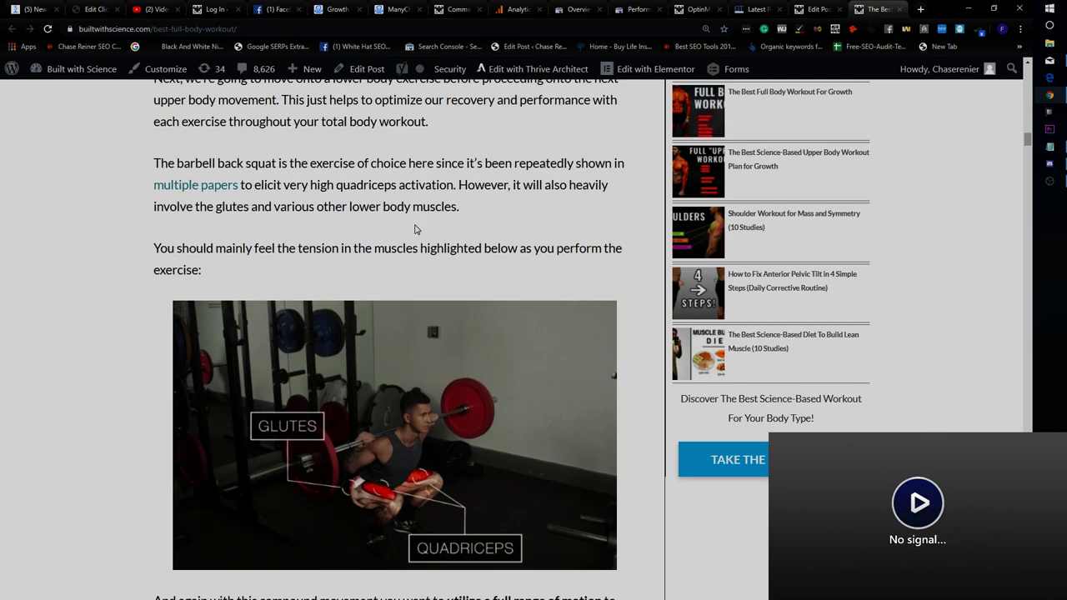
pyautogui.scroll(-5, 412, 254)
pyautogui.scroll(-20, 395, 324)
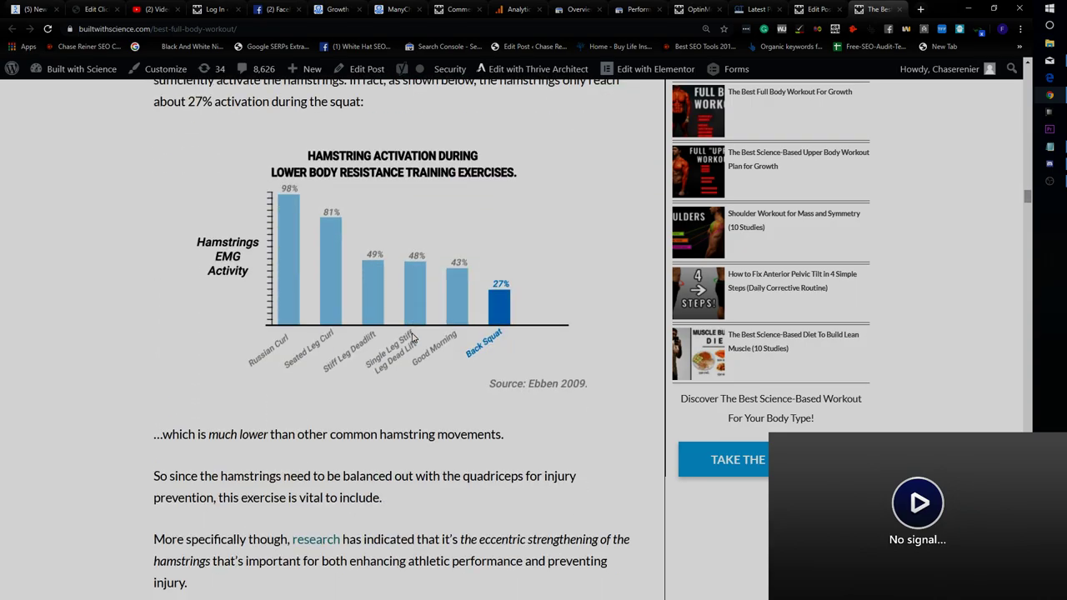
pyautogui.scroll(-20, 428, 339)
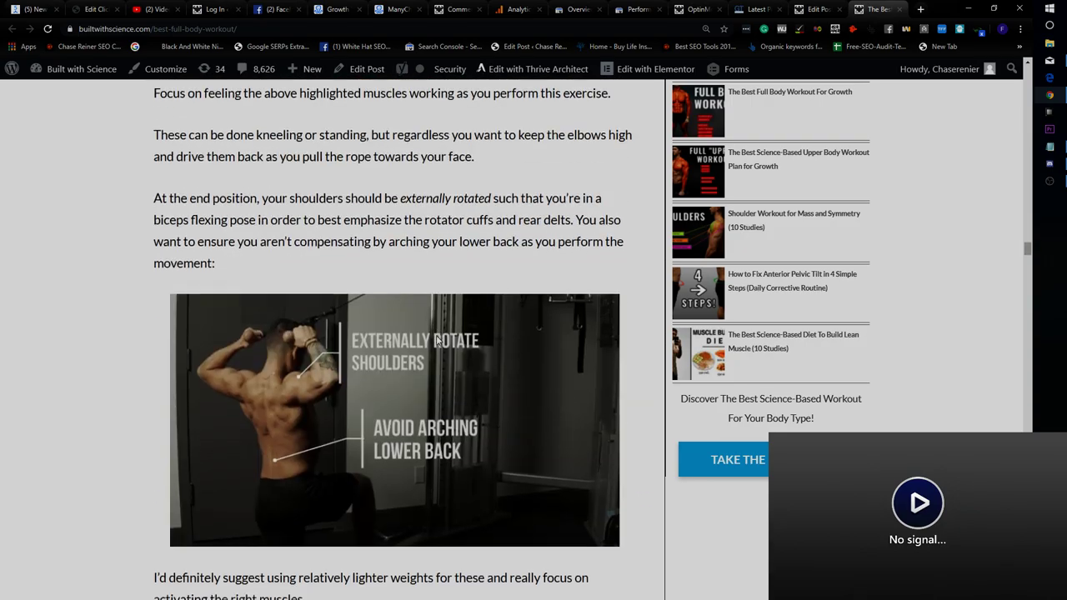
pyautogui.scroll(-10, 920, 331)
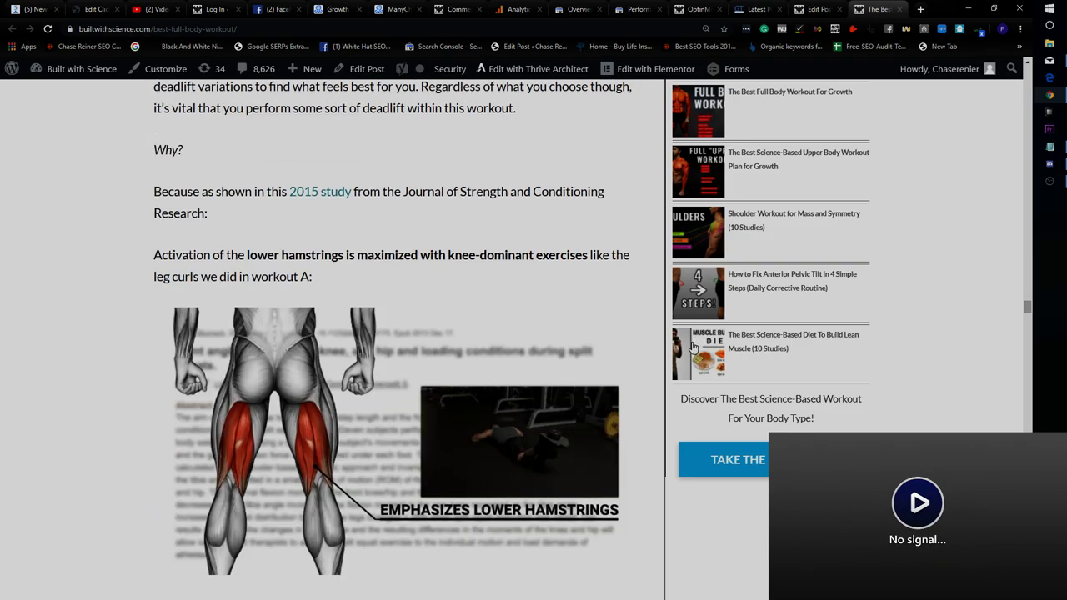
pyautogui.scroll(9, 728, 357)
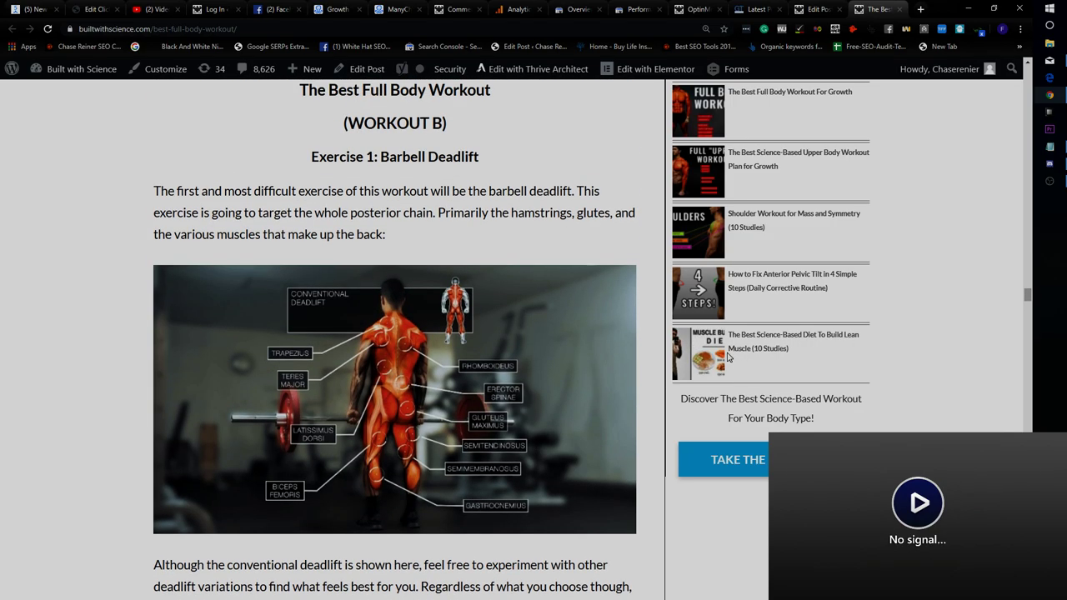
pyautogui.scroll(-8, 728, 359)
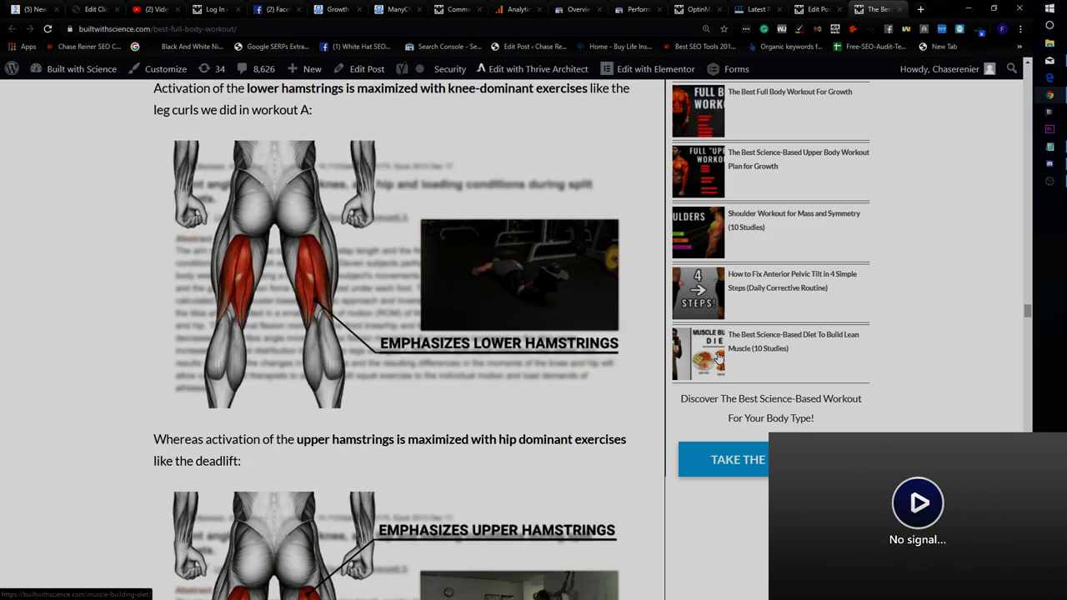
pyautogui.scroll(-6, 665, 371)
pyautogui.scroll(2, 651, 370)
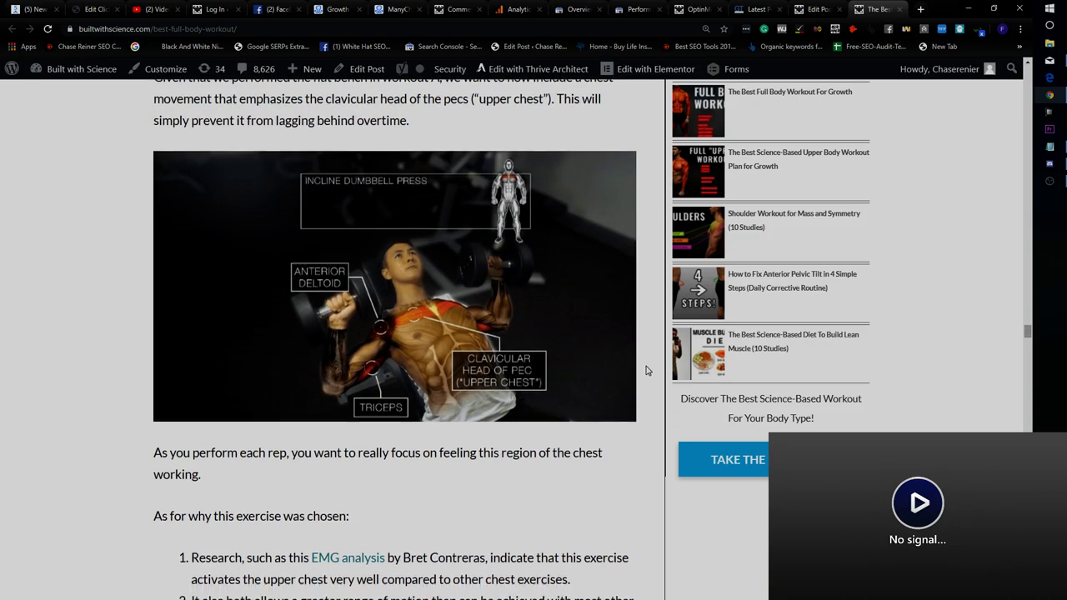
pyautogui.scroll(-8, 653, 367)
pyautogui.scroll(-15, 651, 371)
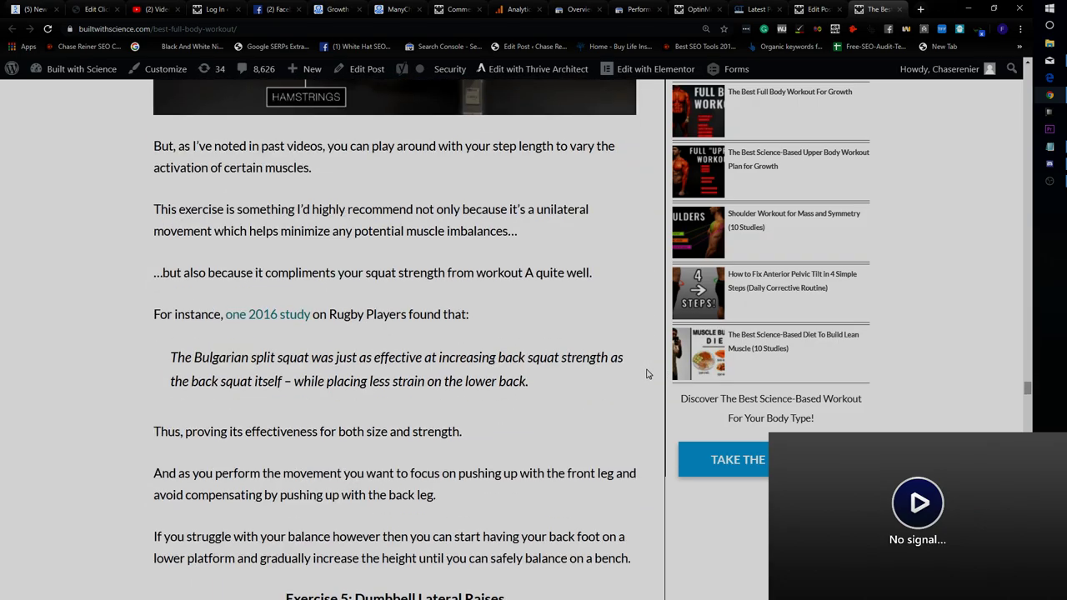
pyautogui.scroll(-20, 647, 376)
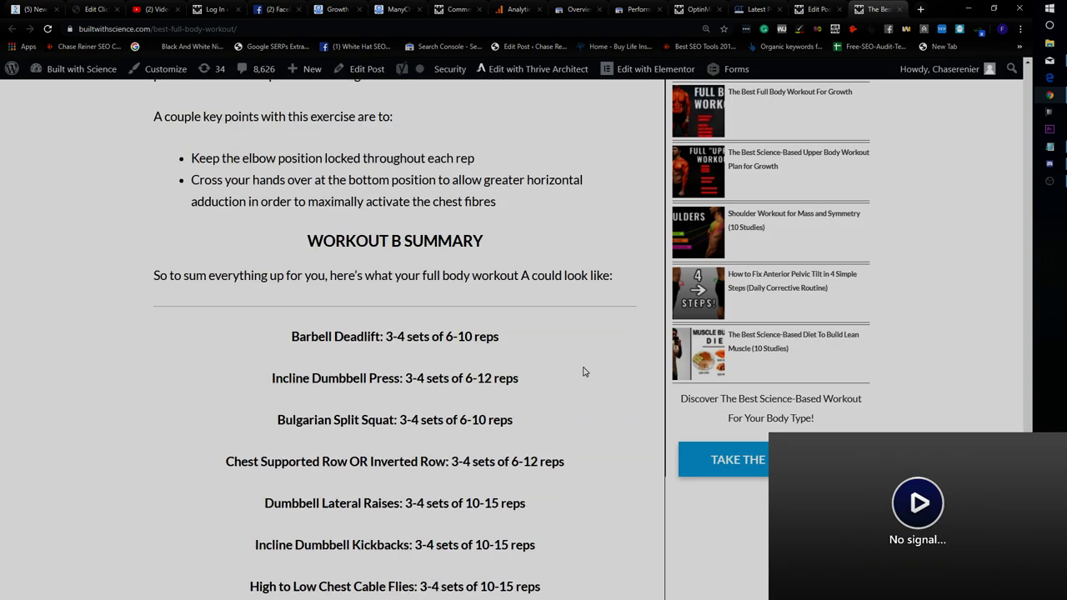
pyautogui.scroll(-4, 584, 367)
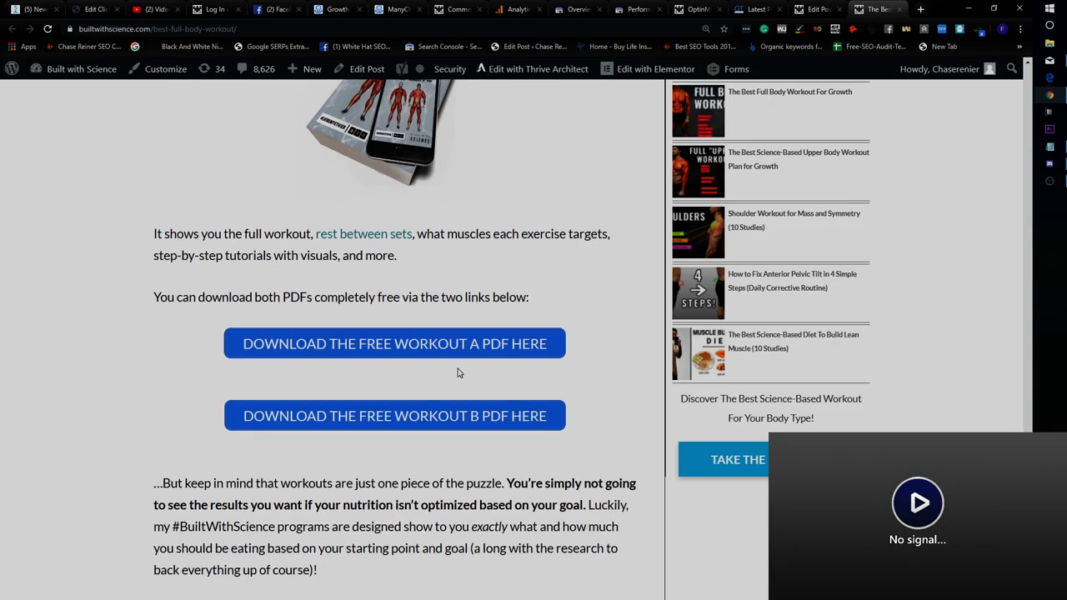
# Open the free Workout A PDF through its Download PDF Now page.
pyautogui.click(459, 357)
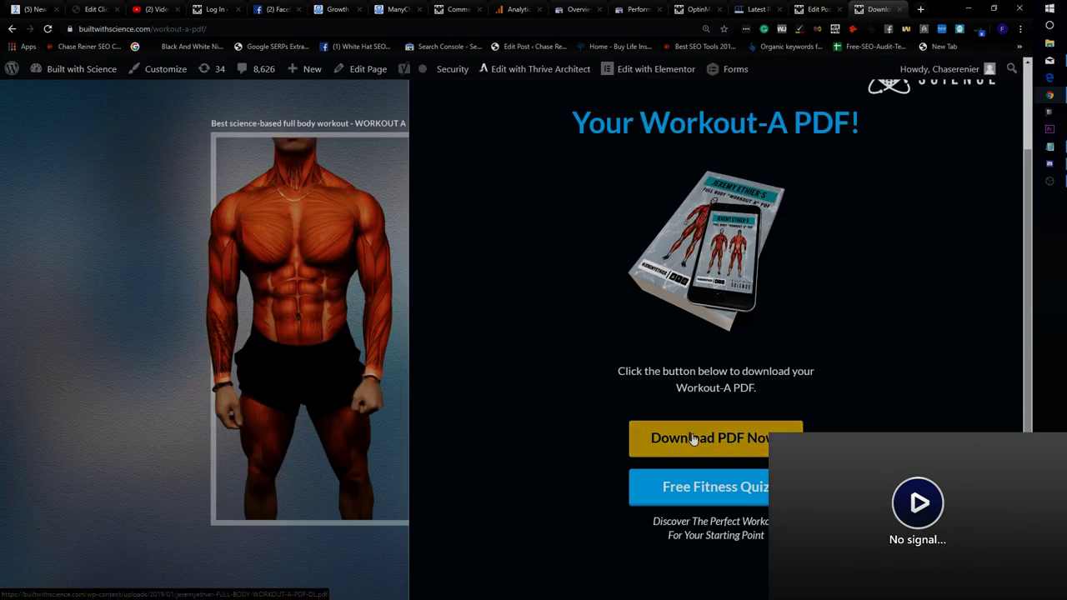
pyautogui.click(692, 440)
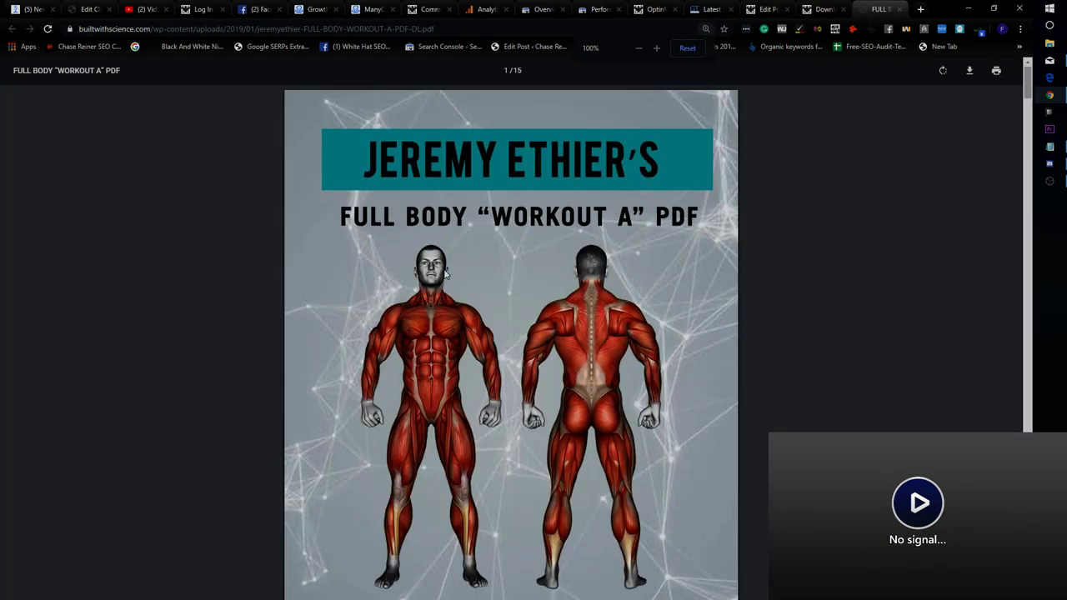
pyautogui.scroll(-20, 433, 278)
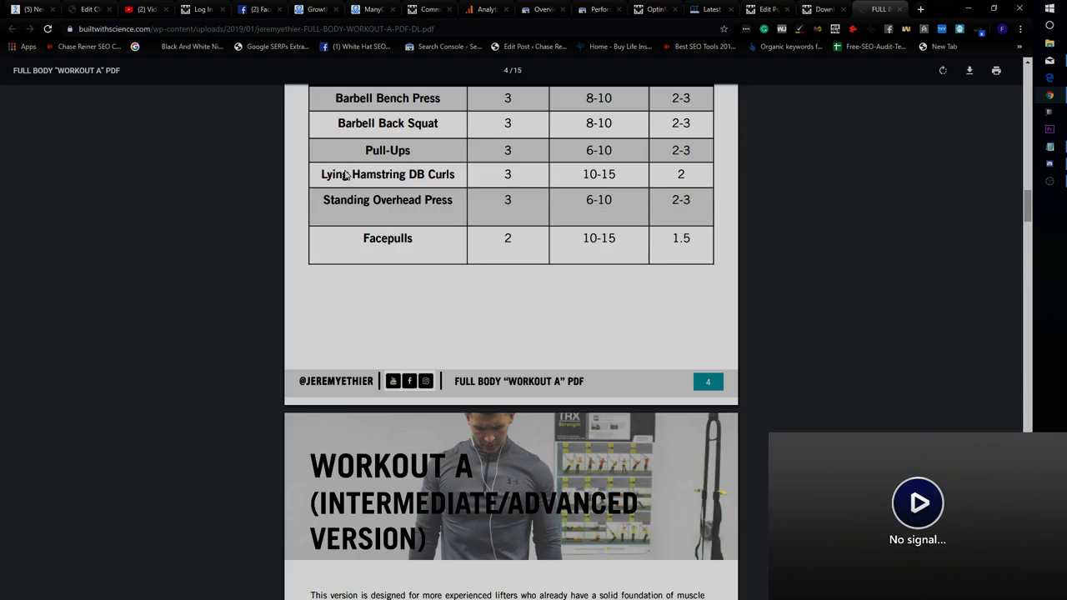
pyautogui.scroll(-3, 351, 176)
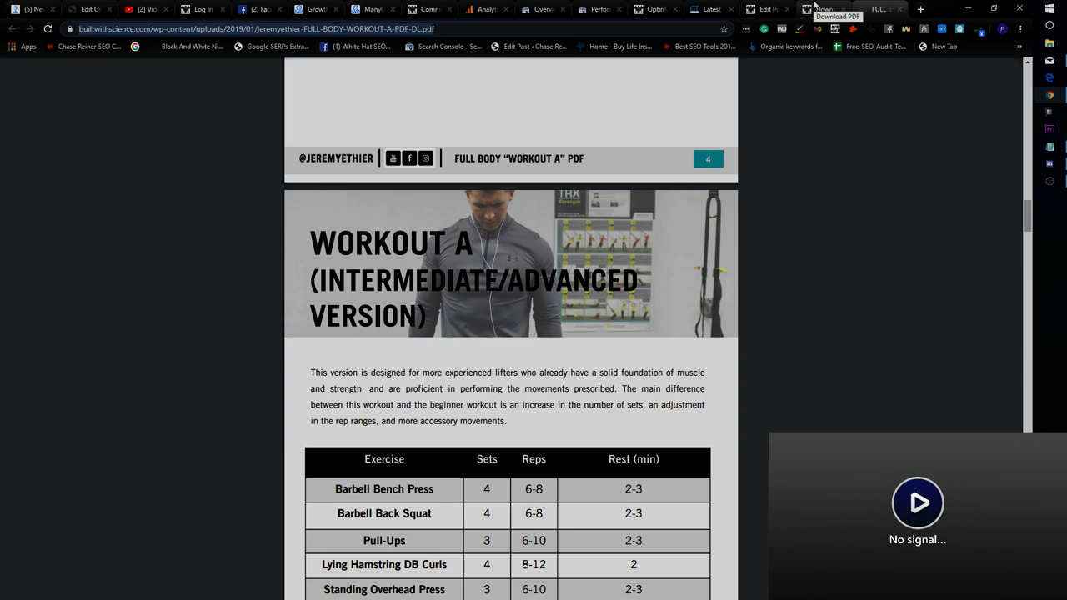
# Return to the ManyChat Growth Tool #10 widget editor.
pyautogui.click(816, 7)
pyautogui.click(774, 7)
pyautogui.click(825, 9)
pyautogui.click(712, 9)
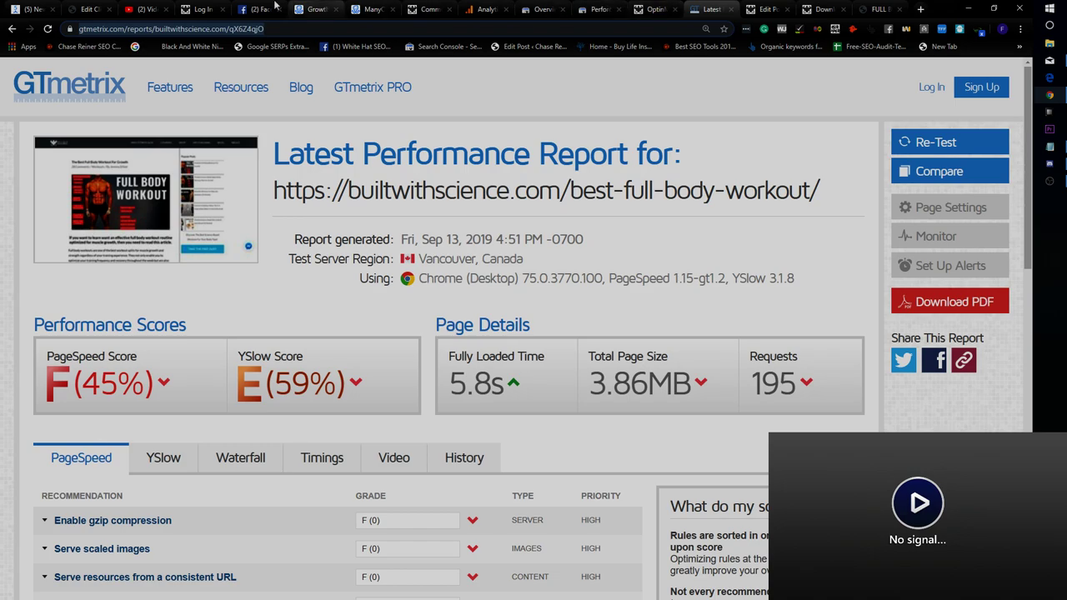
pyautogui.click(316, 8)
pyautogui.click(367, 9)
pyautogui.click(327, 8)
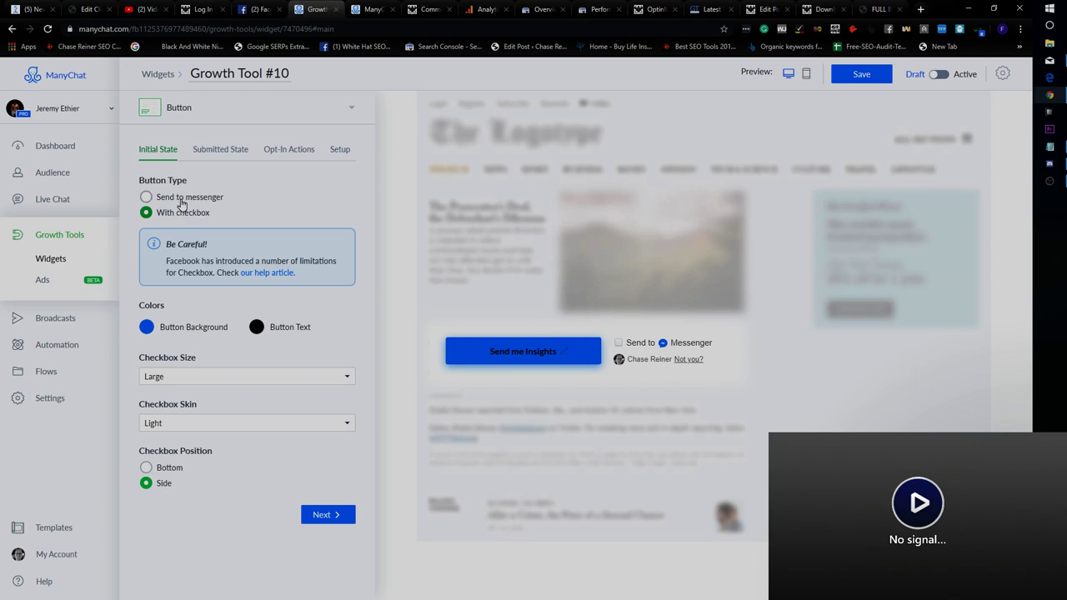
# Erase the 'Send me Insights' label from the widget button.
pyautogui.click(230, 148)
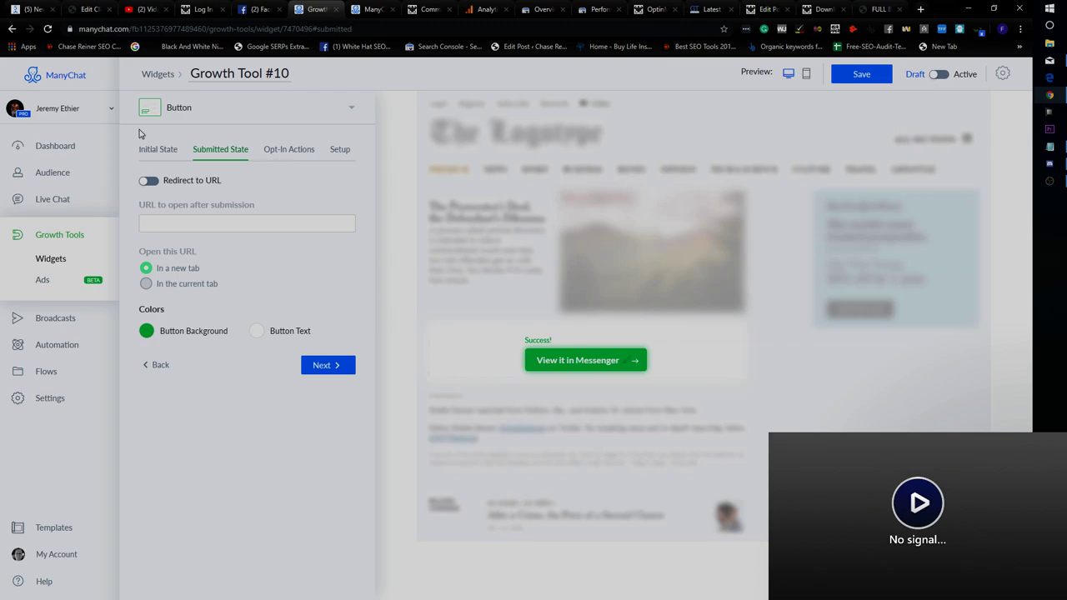
pyautogui.click(162, 151)
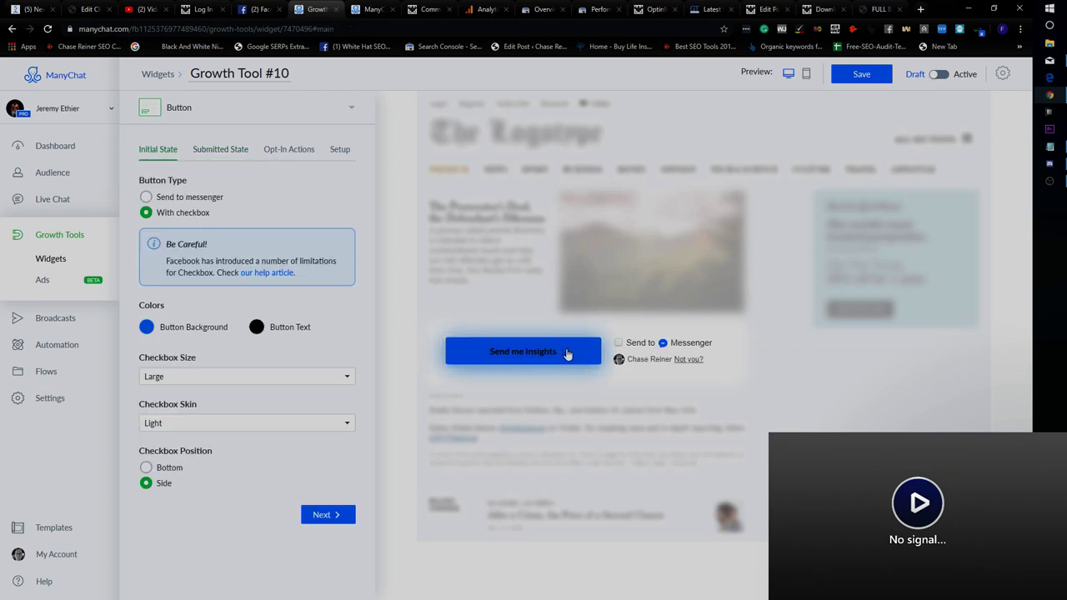
pyautogui.click(599, 355)
pyautogui.hotkey('ctrl', 'a')
pyautogui.press('BackSpace')
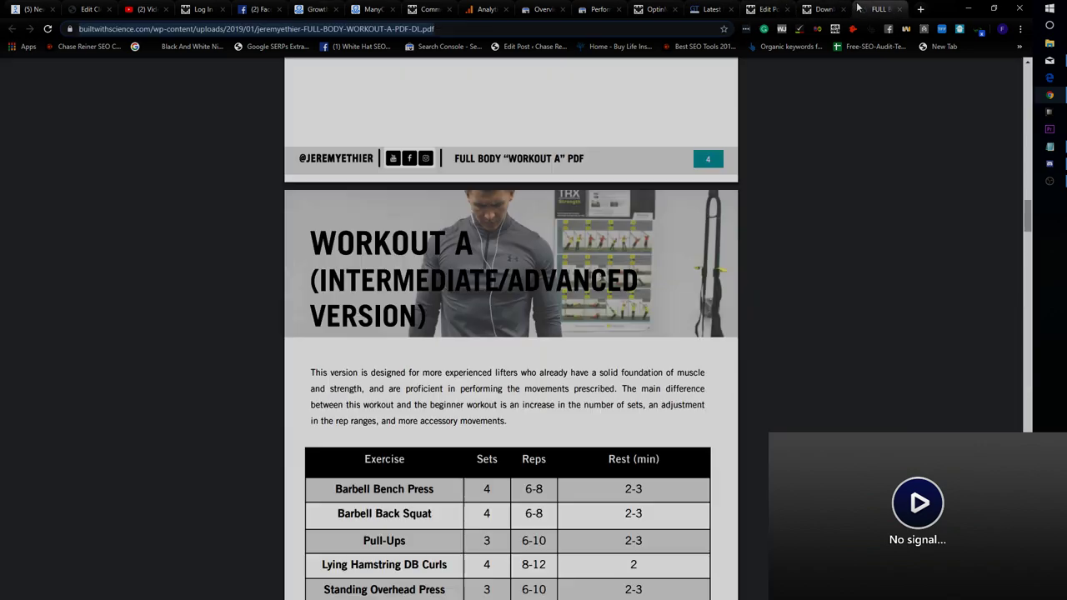
# Label the widget button 'Get Full Body Workout PDF'.
pyautogui.click(881, 10)
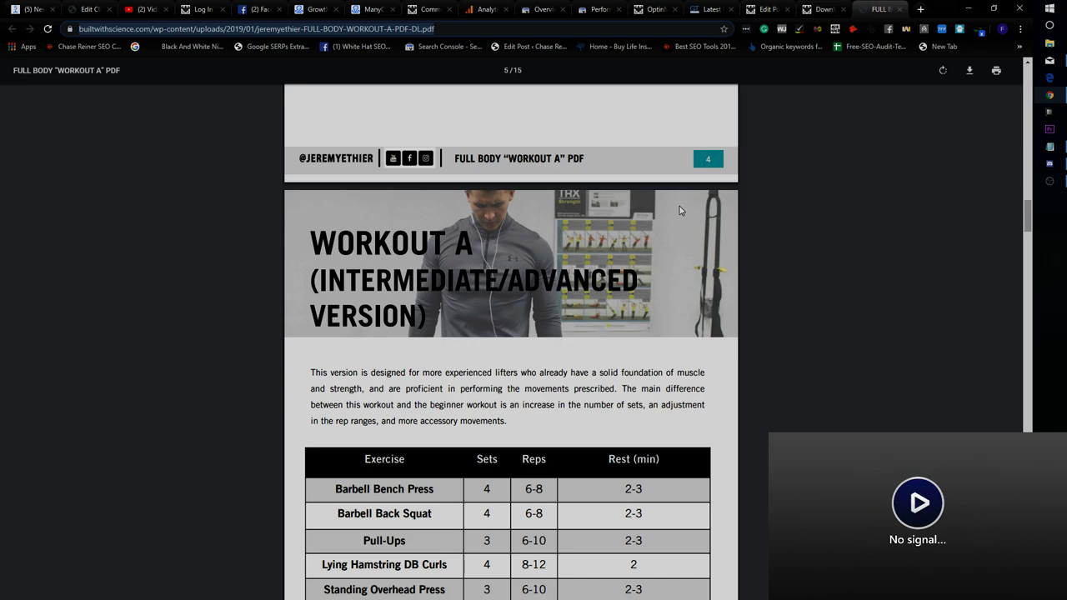
pyautogui.scroll(20, 680, 210)
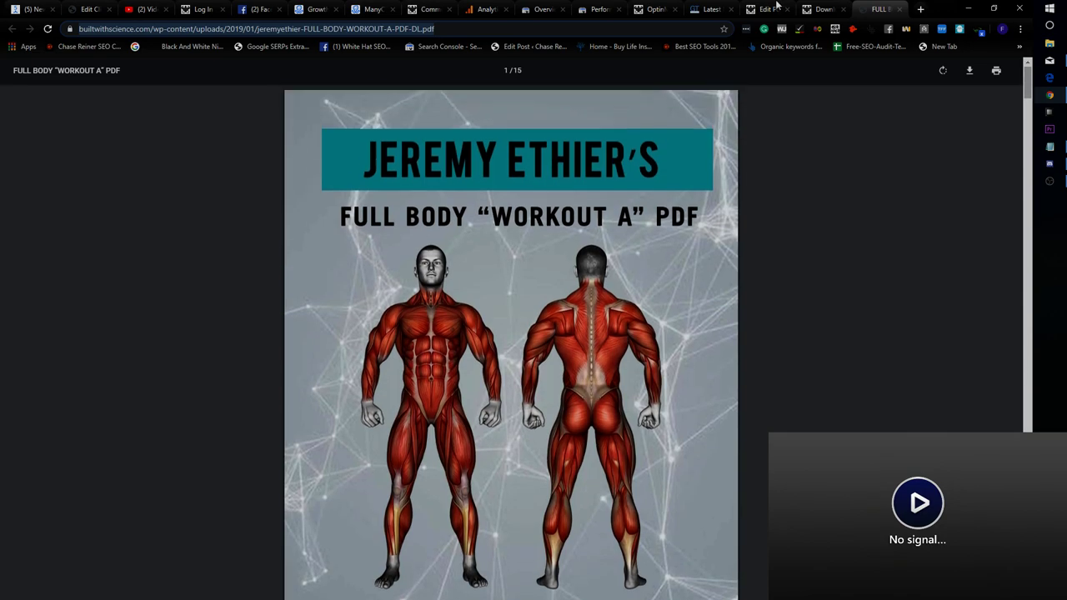
pyautogui.click(317, 10)
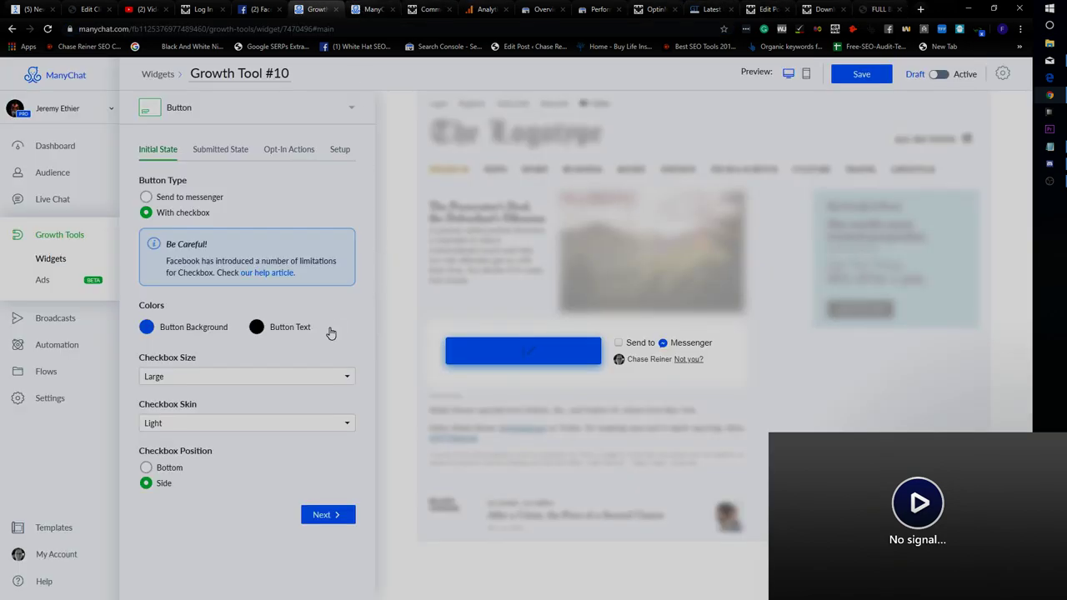
pyautogui.click(500, 362)
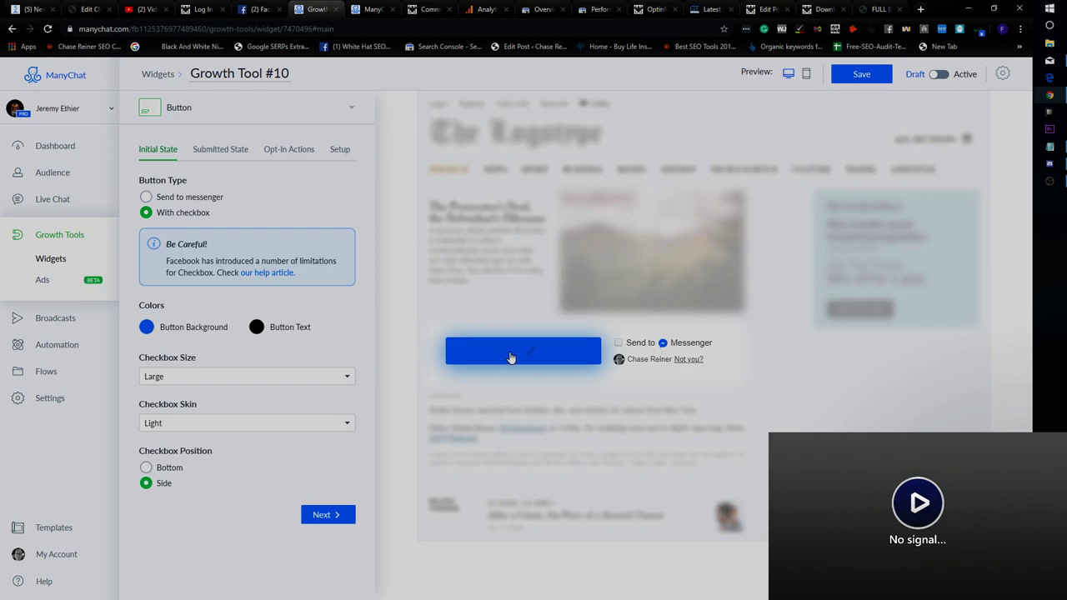
pyautogui.write('Full Body Workout PDF')
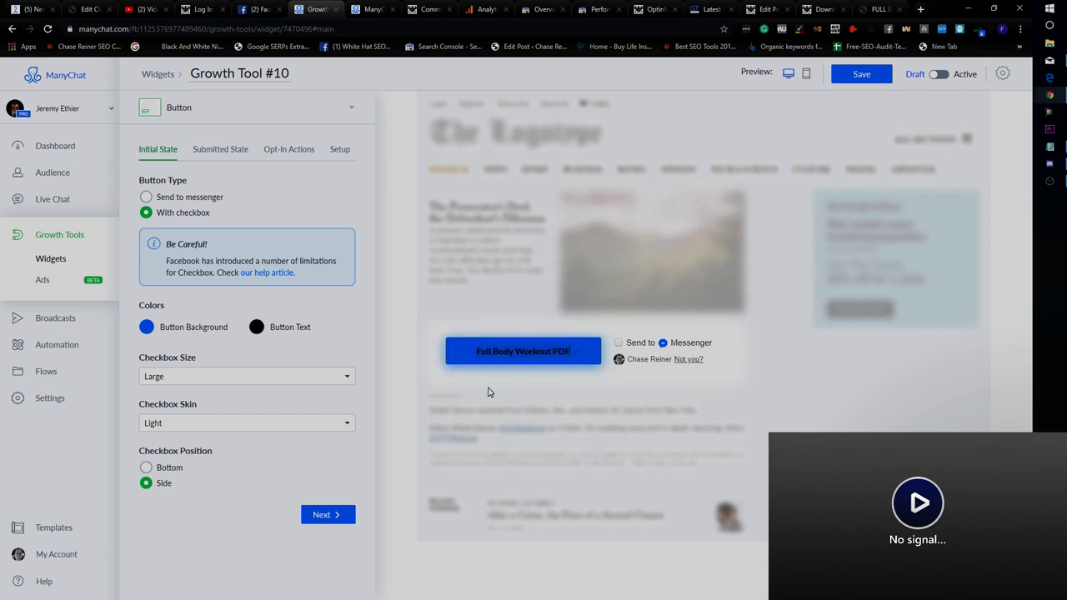
pyautogui.click(477, 351)
pyautogui.write('Send')
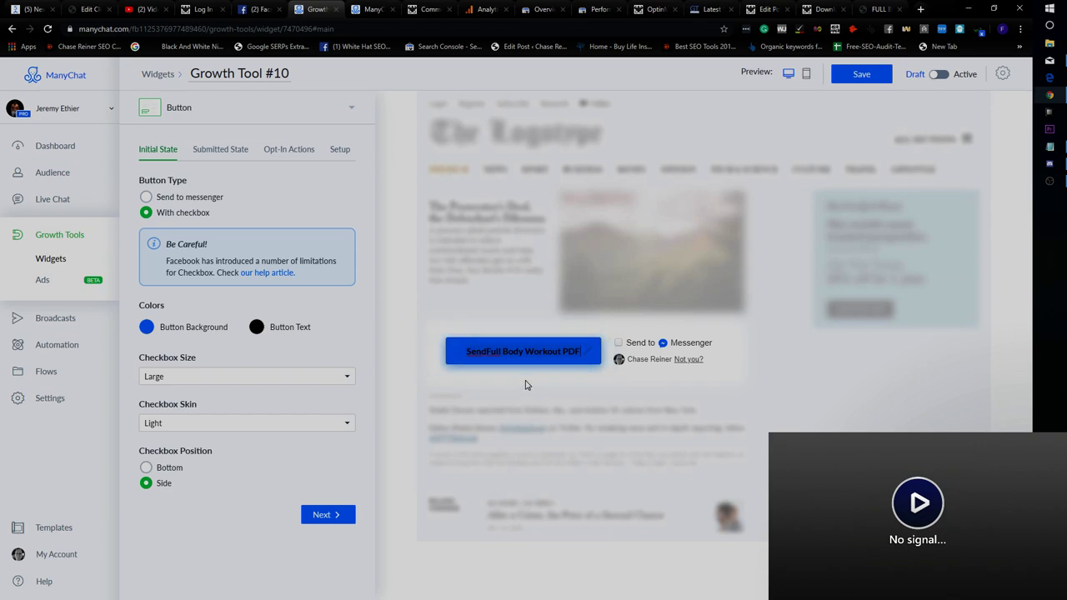
pyautogui.press('BackSpace')
pyautogui.press('BackSpace')
pyautogui.press('BackSpace')
pyautogui.press('BackSpace')
pyautogui.write('Get')
# Turn on Redirect to URL after submission with the Workout A PDF address.
pyautogui.click(220, 148)
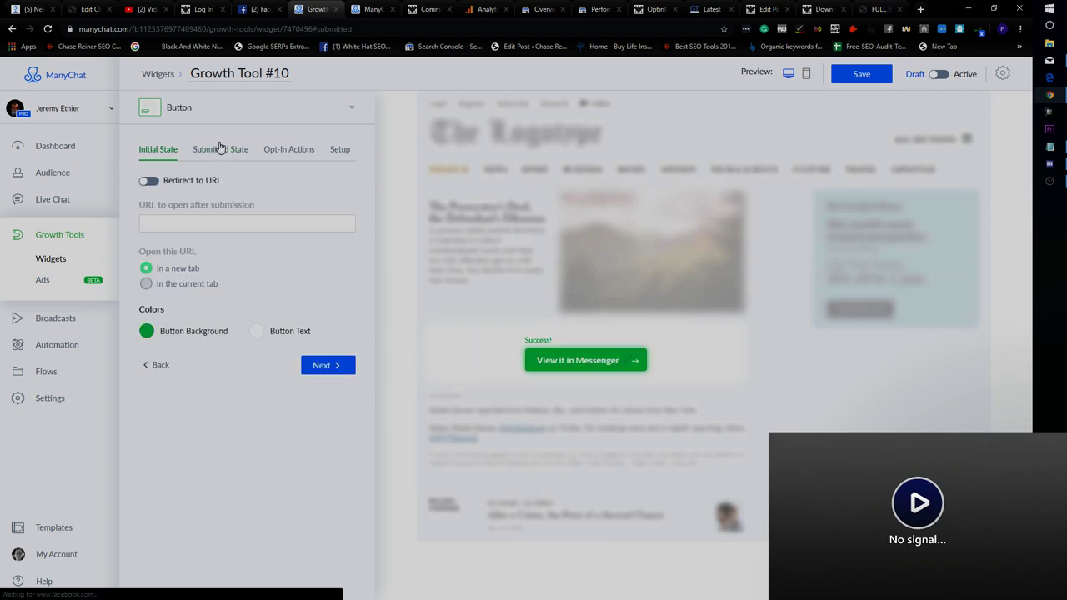
pyautogui.click(149, 181)
pyautogui.hotkey('ctrl', 'v')
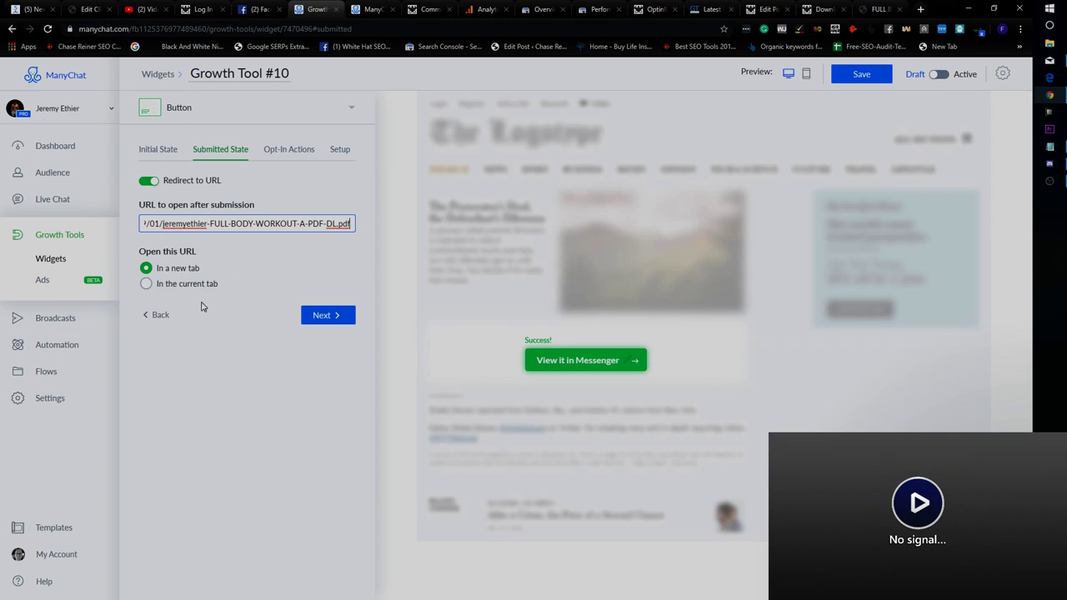
# Open the widget's opt-in message editor from Opt-In Actions, discarding unsaved changes.
pyautogui.click(317, 317)
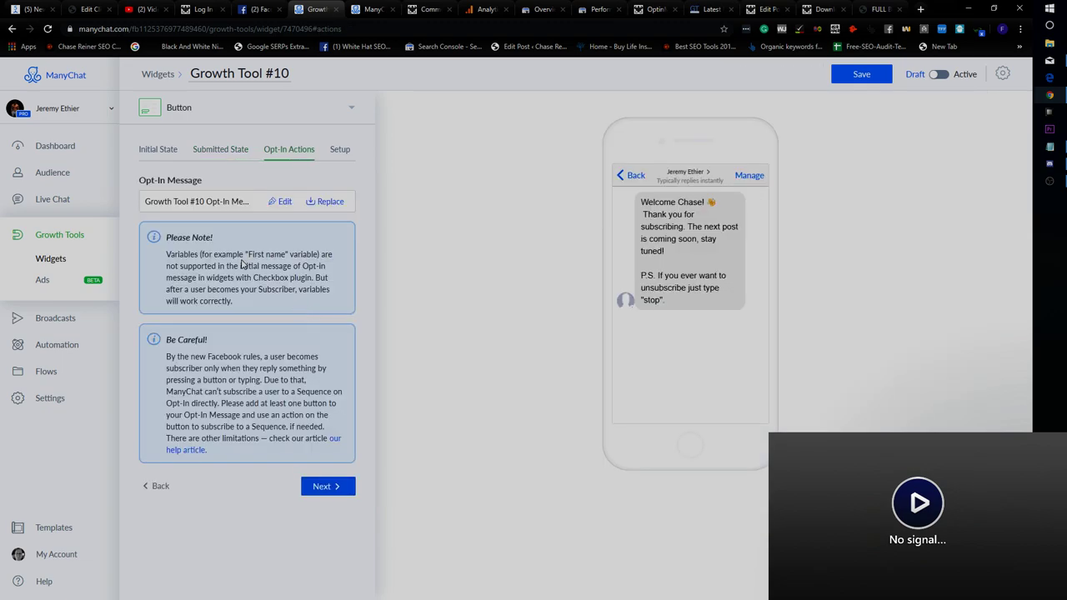
pyautogui.tripleClick(276, 286)
pyautogui.click(303, 309)
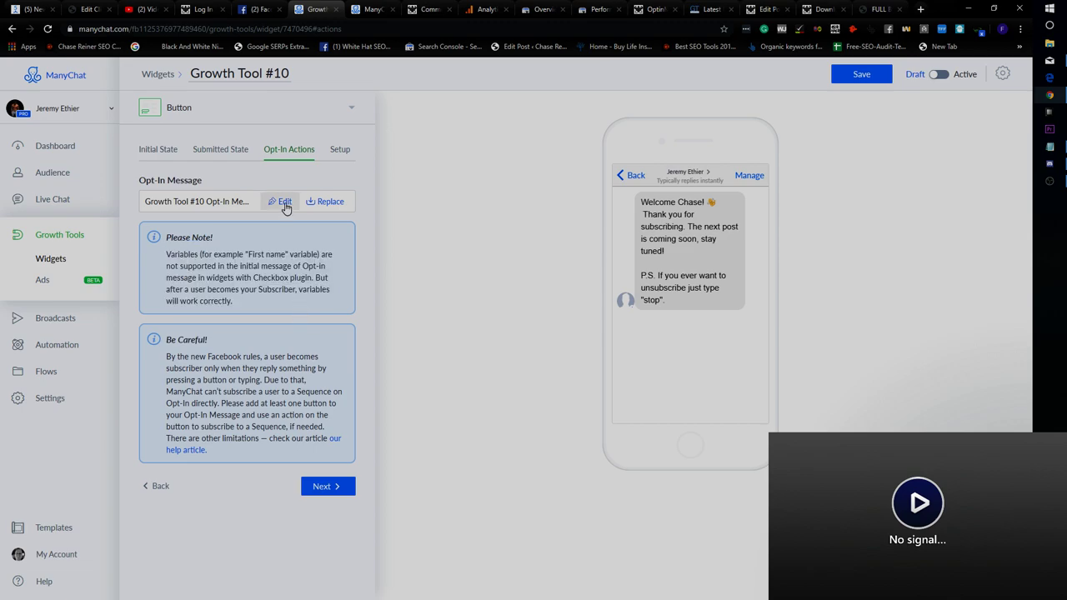
pyautogui.click(284, 202)
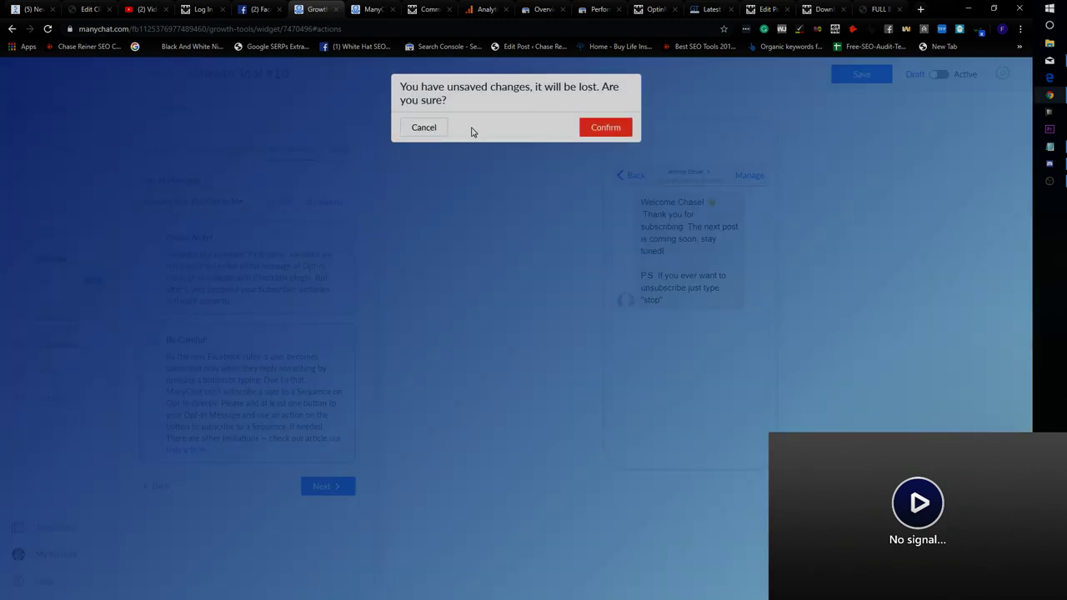
pyautogui.click(617, 133)
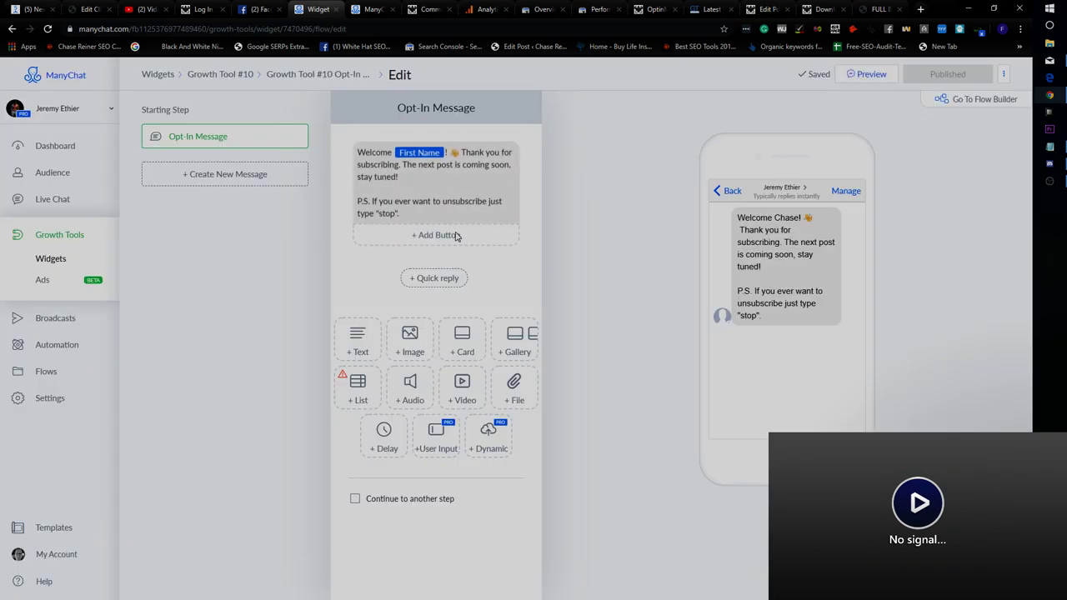
# Delete everything after the Welcome First Name greeting and publish the message.
pyautogui.click(488, 202)
pyautogui.tripleClick(490, 204)
pyautogui.click(492, 212)
pyautogui.moveTo(492, 212); pyautogui.dragTo(355, 170)
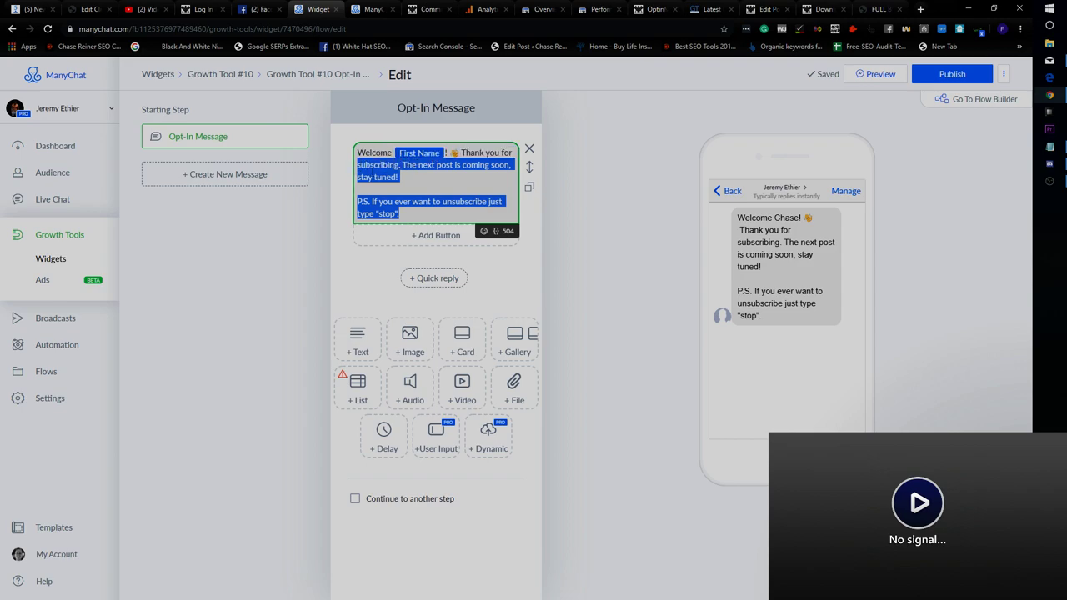
pyautogui.press('BackSpace')
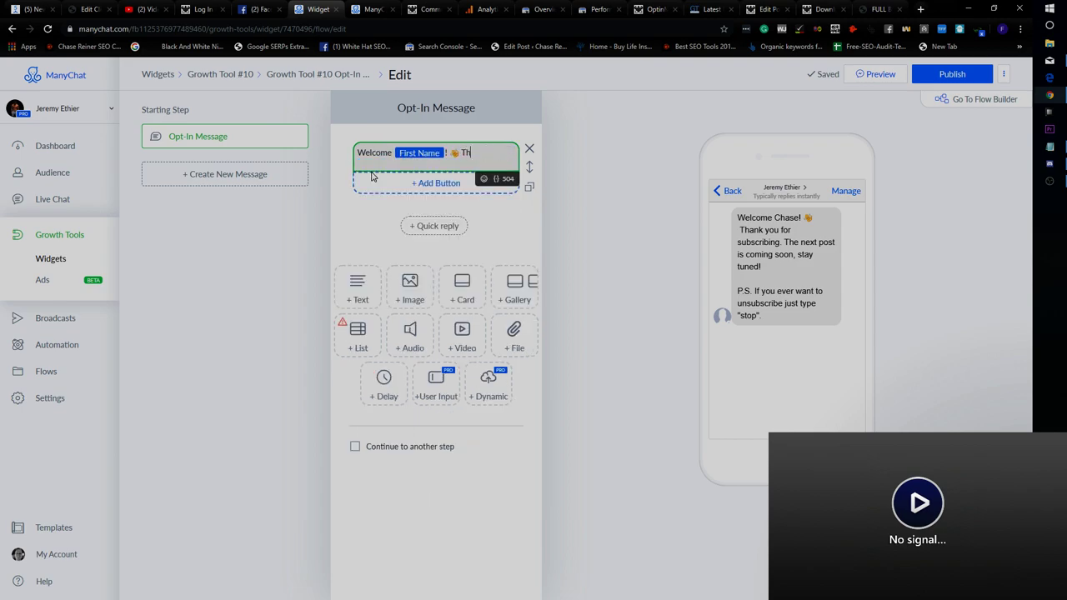
pyautogui.press('BackSpace')
pyautogui.press('BackSpace')
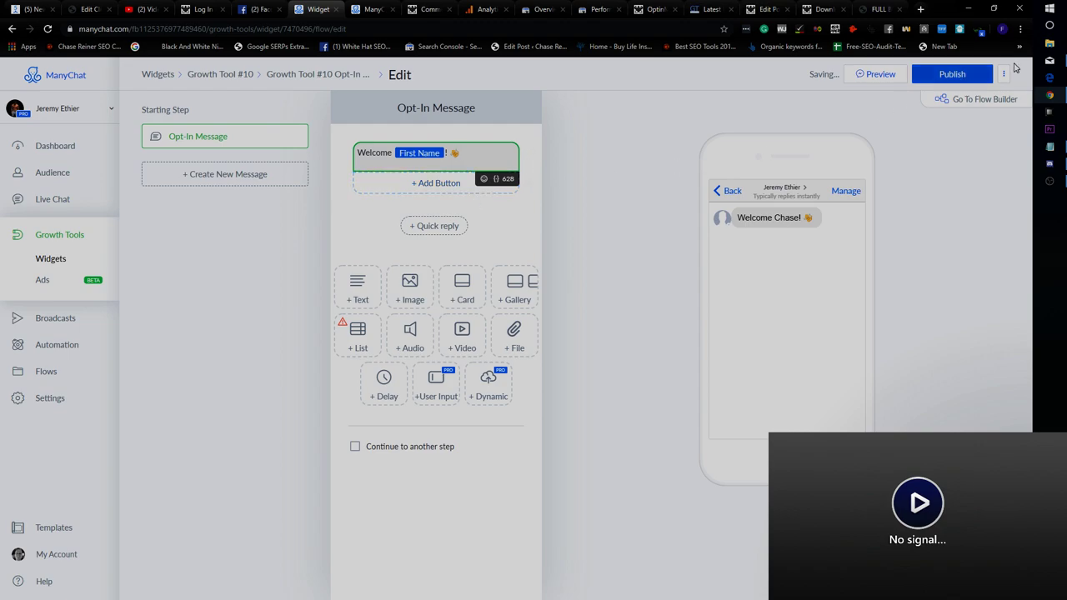
pyautogui.click(934, 80)
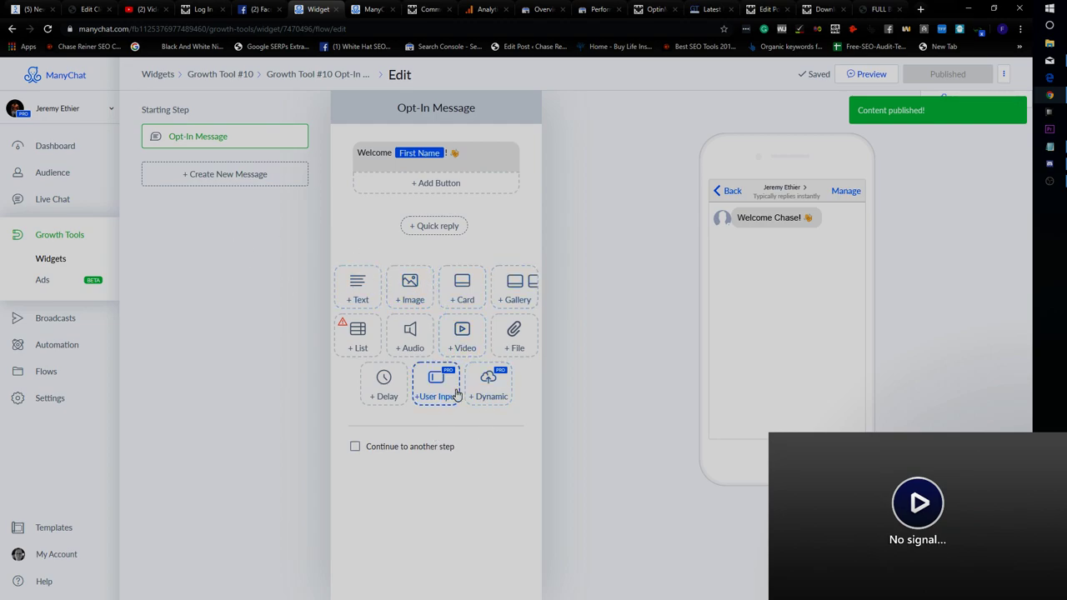
# Try adding a File attachment block, cancel the upload, and remove the block.
pyautogui.click(506, 349)
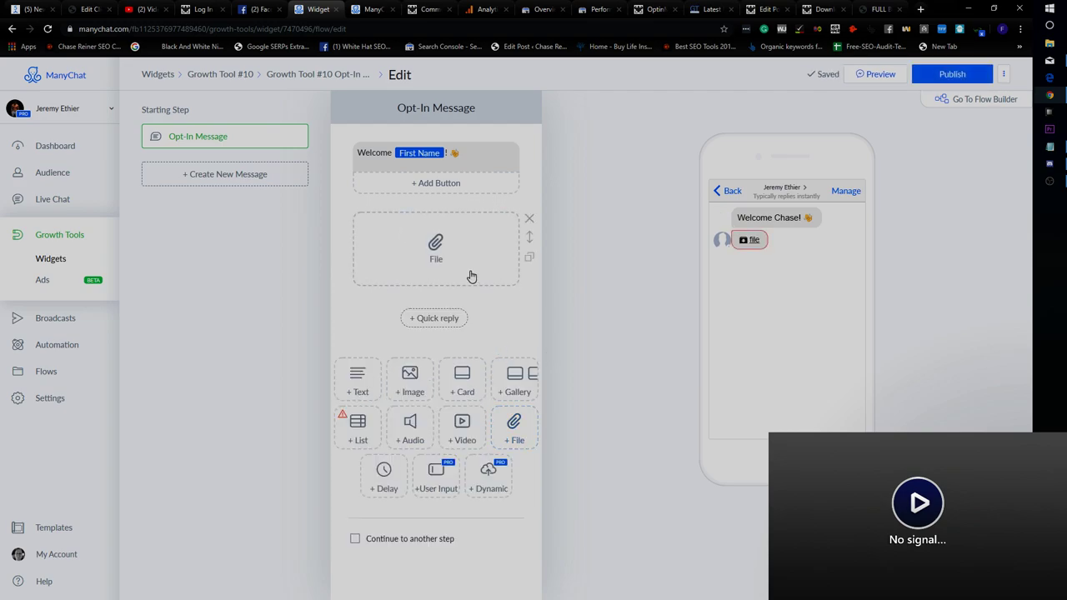
pyautogui.click(437, 252)
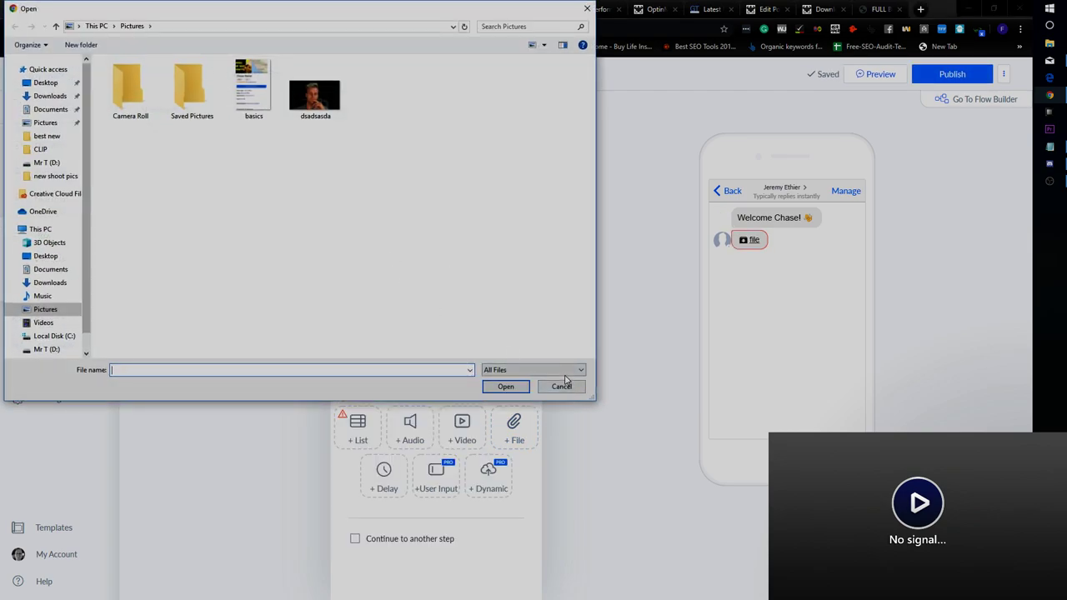
pyautogui.click(564, 386)
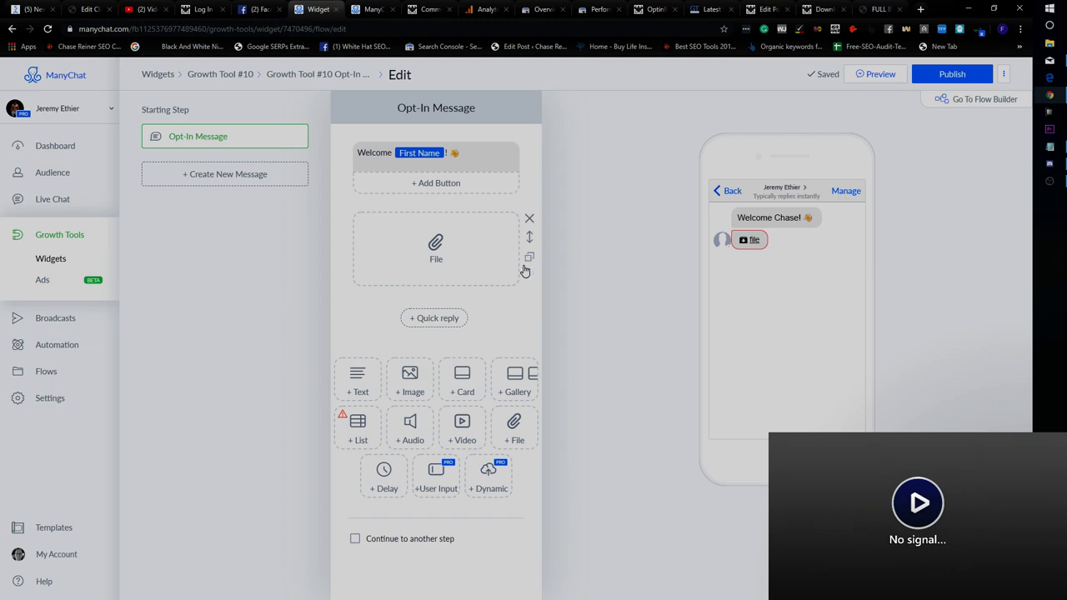
pyautogui.click(530, 219)
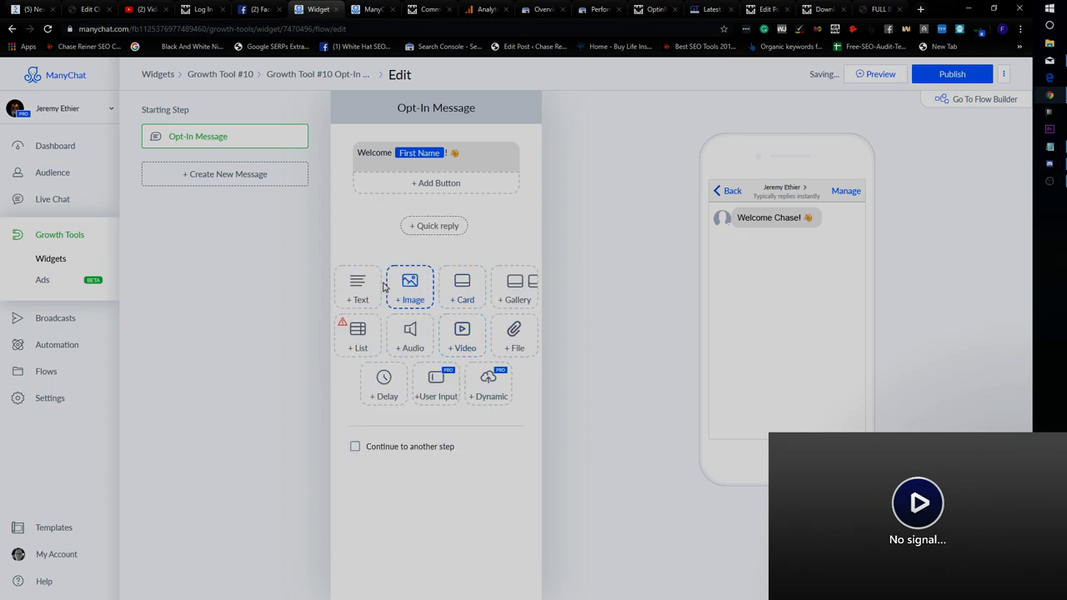
pyautogui.click(510, 342)
# Add a 'Full Body Workout' button that opens the pasted workout PDF URL.
pyautogui.click(432, 187)
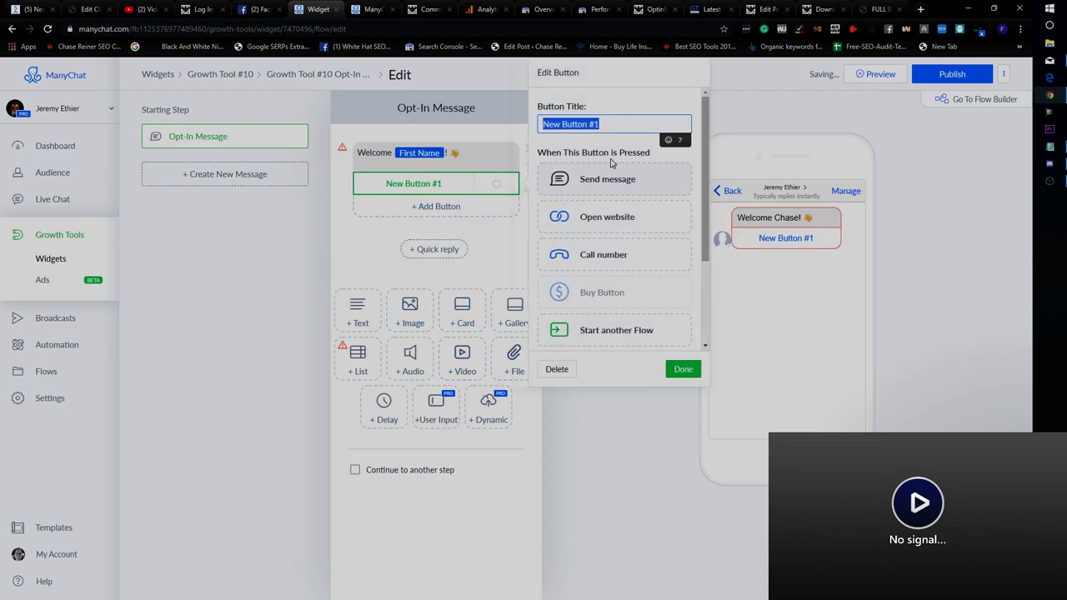
pyautogui.write("Here's Your")
pyautogui.hotkey('ctrl', 'a')
pyautogui.write("Here's")
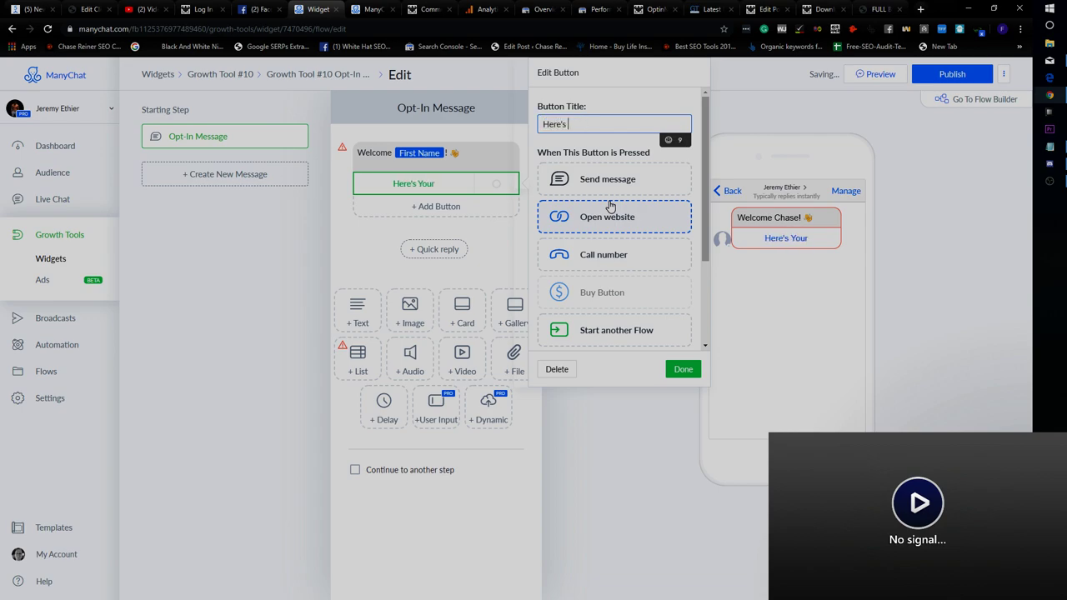
pyautogui.hotkey('ctrl', 'a')
pyautogui.write('Full Body Workout')
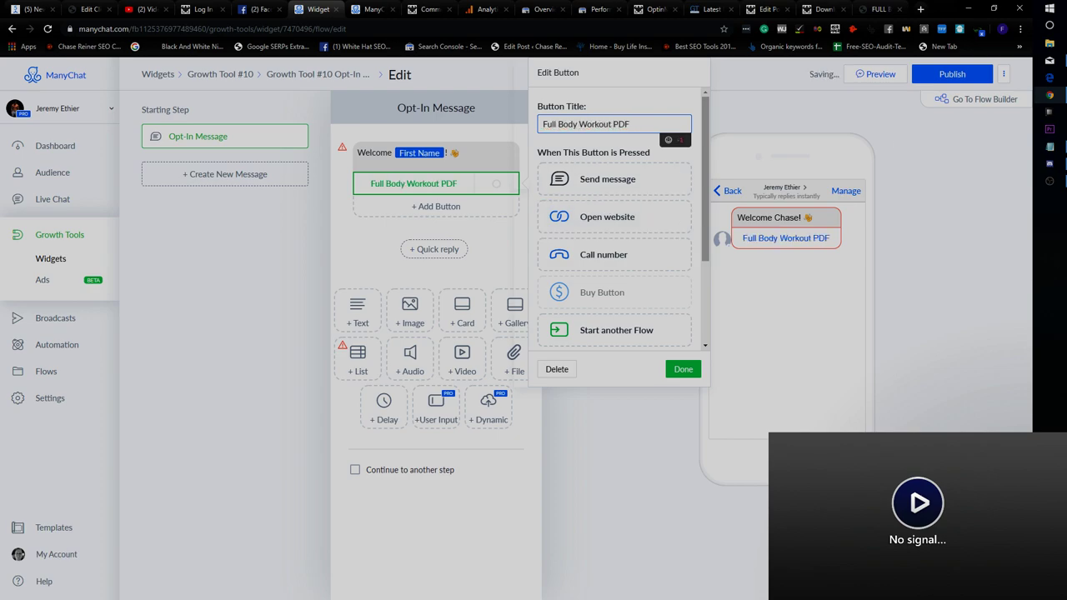
pyautogui.click(570, 219)
pyautogui.click(625, 241)
pyautogui.write('https://builtwithscience.com/wp-content/uploads/2019/01/jeremyethier-FULL-BODY-WORKOUT-A-PDF-DL.pdf')
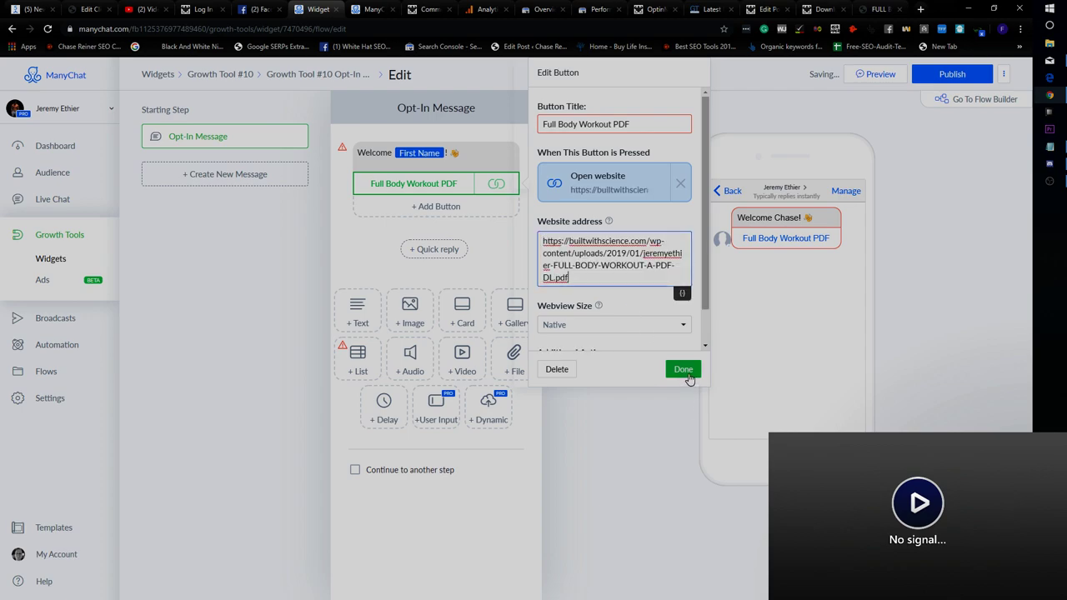
pyautogui.click(683, 370)
# Retitle the PDF button to 'Get It Now'.
pyautogui.click(434, 193)
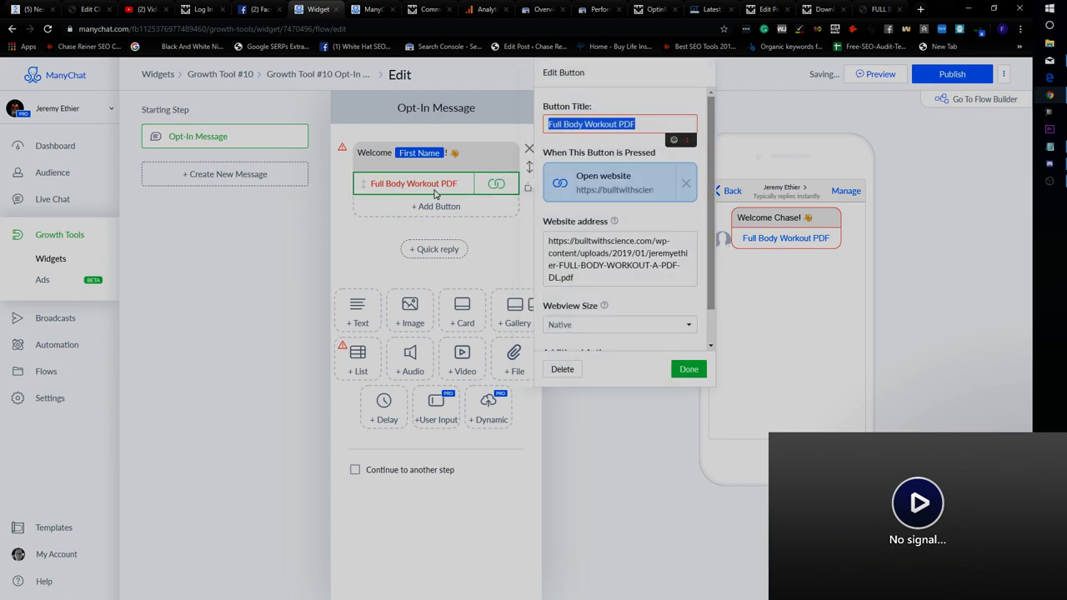
pyautogui.click(649, 126)
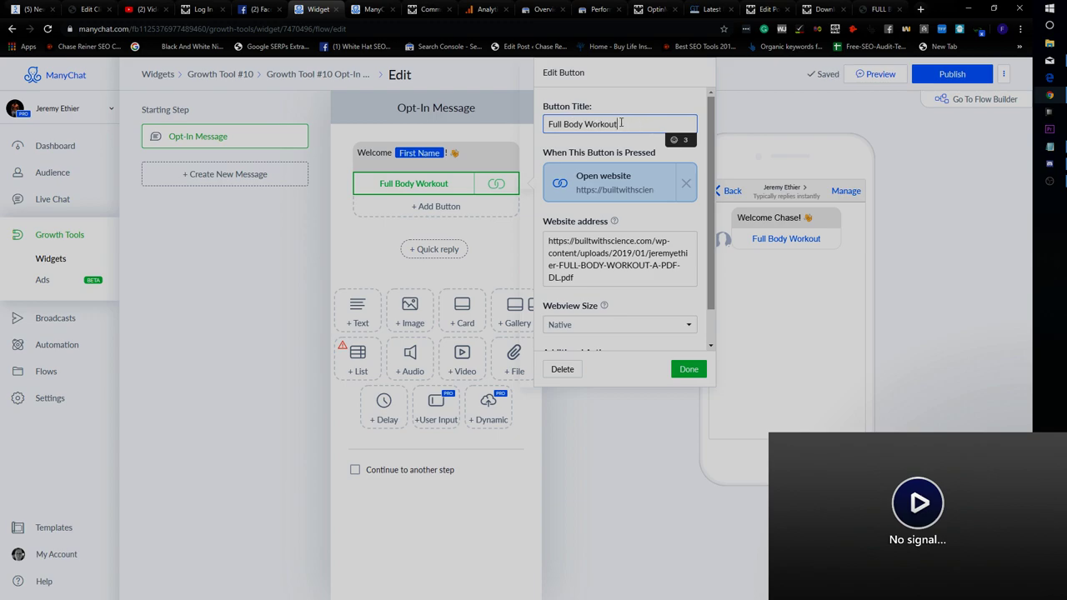
pyautogui.hotkey('ctrl', 'a')
pyautogui.write('Get It')
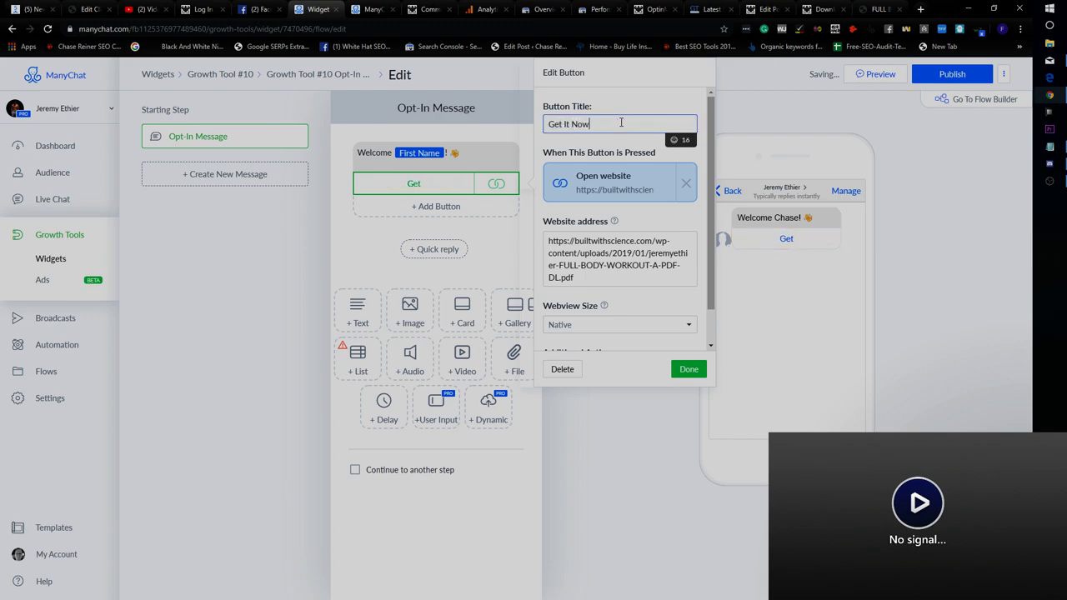
pyautogui.click(689, 371)
# Add the line 'Here's a link to the full body workout PDF you requested! :)' and publish.
pyautogui.click(465, 156)
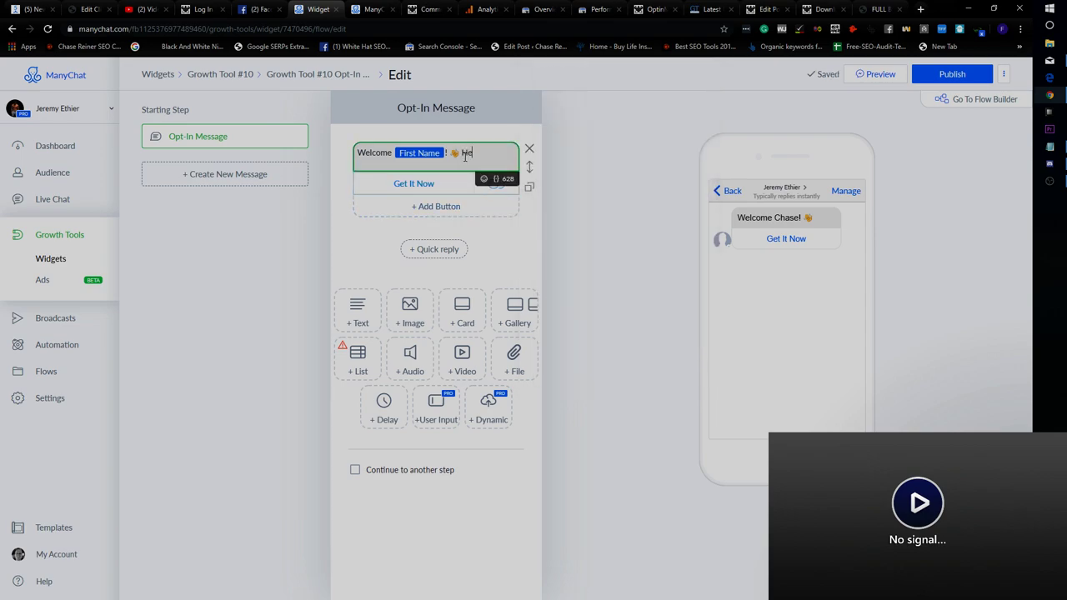
pyautogui.write("Here's a link to the full body")
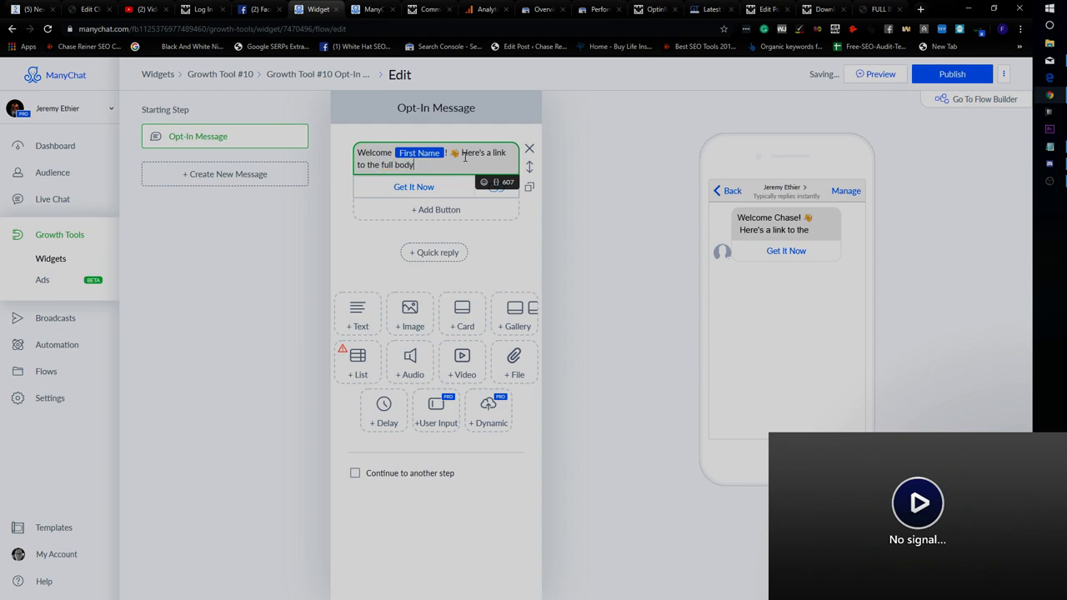
pyautogui.write(' workout PDF you requested! :')
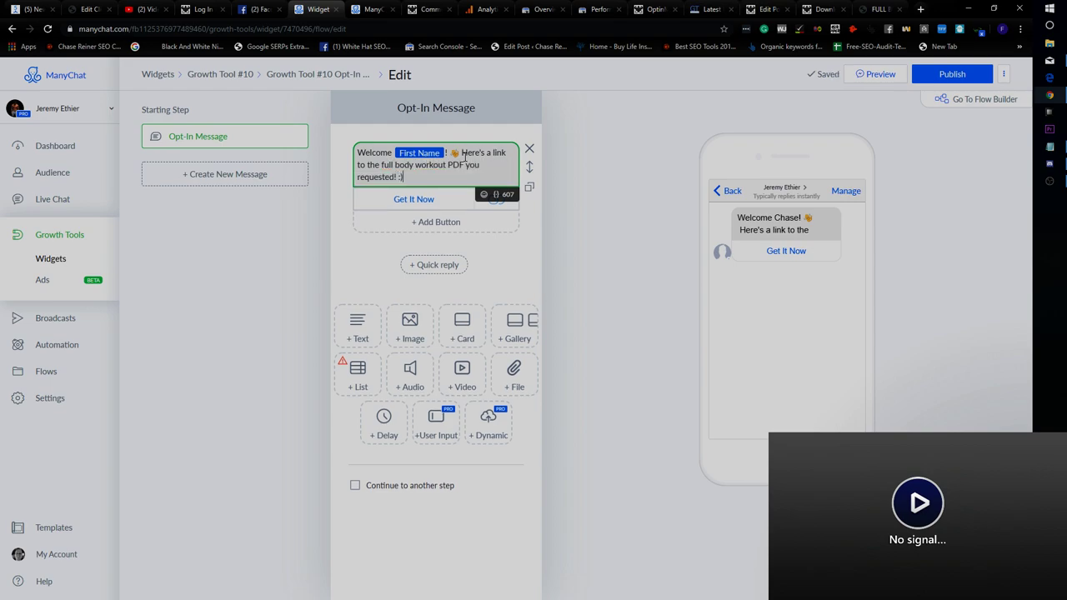
pyautogui.write(')')
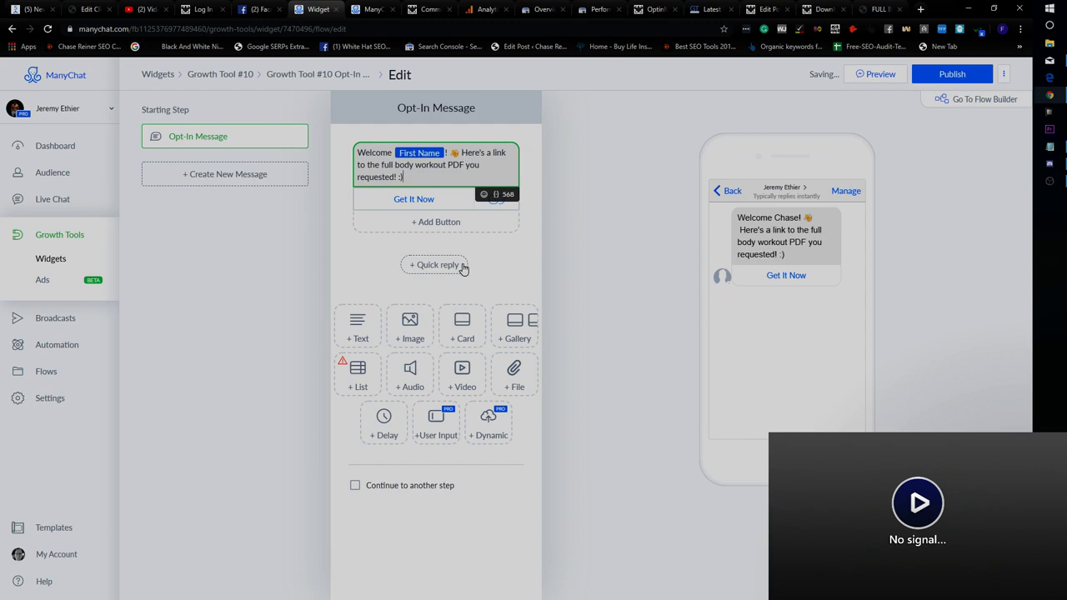
pyautogui.click(978, 76)
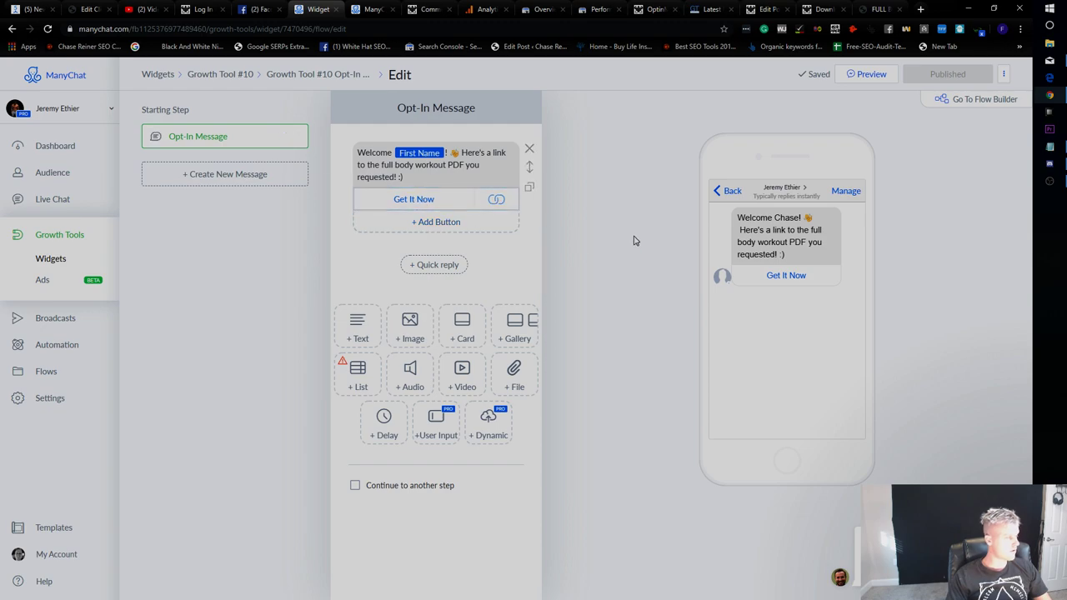
# Switch from ManyChat to the Facebook news feed tab.
pyautogui.click(258, 9)
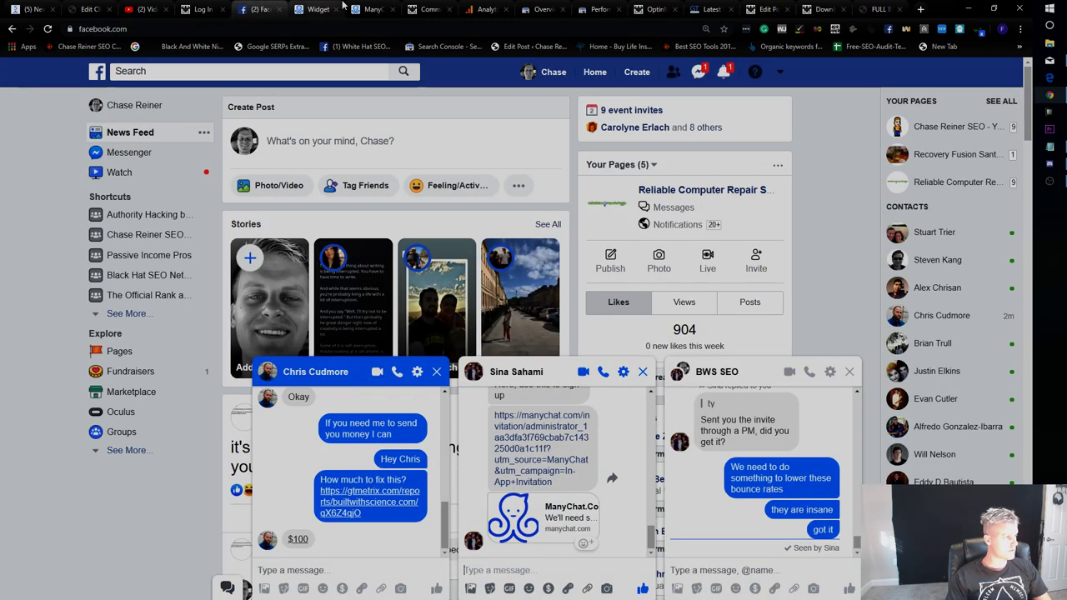
# Look over the Workout-A download page and full body Workout A PDF, then return to the ManyChat widget tab.
pyautogui.click(343, 7)
pyautogui.click(825, 9)
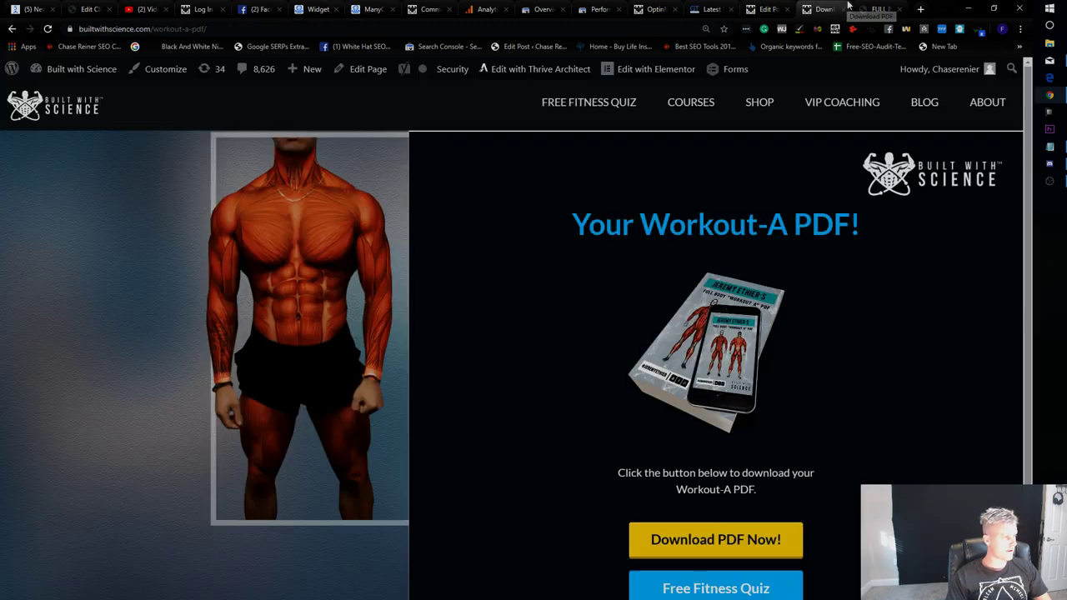
pyautogui.click(763, 10)
pyautogui.click(877, 9)
pyautogui.click(824, 9)
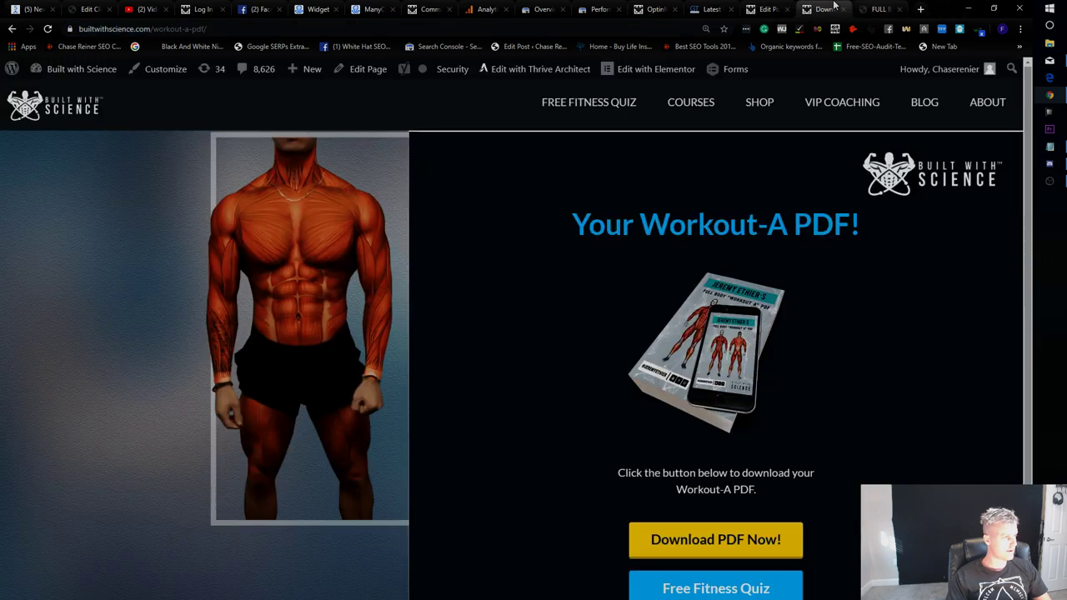
pyautogui.scroll(-1, 654, 346)
pyautogui.scroll(1, 570, 236)
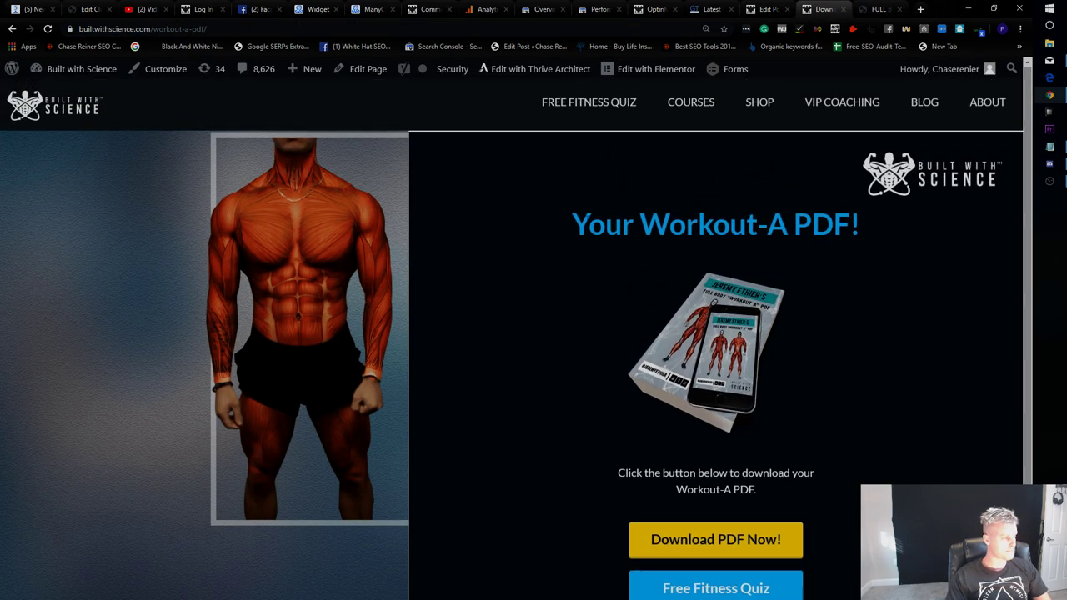
pyautogui.click(763, 9)
pyautogui.click(862, 9)
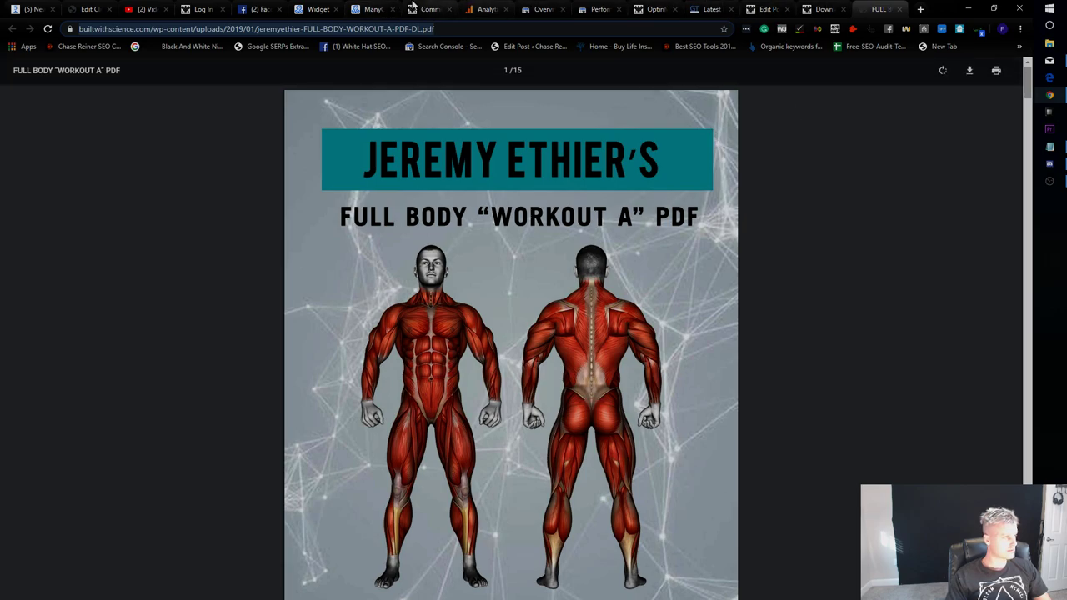
pyautogui.click(371, 9)
pyautogui.click(313, 9)
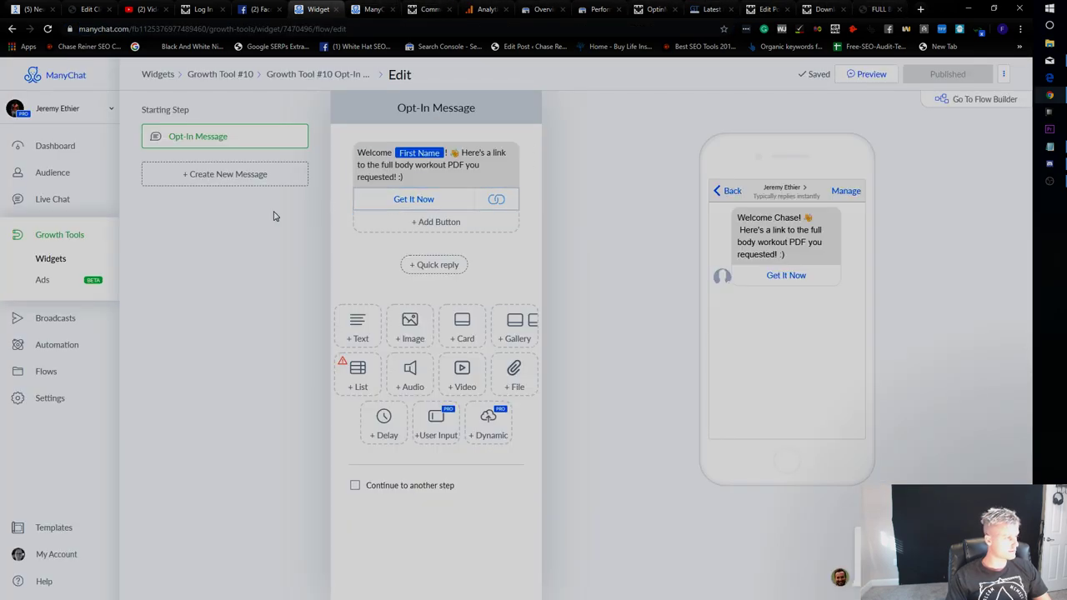
# Publish Growth Tool #10 from the Growth Tools list and open it for review.
pyautogui.click(55, 242)
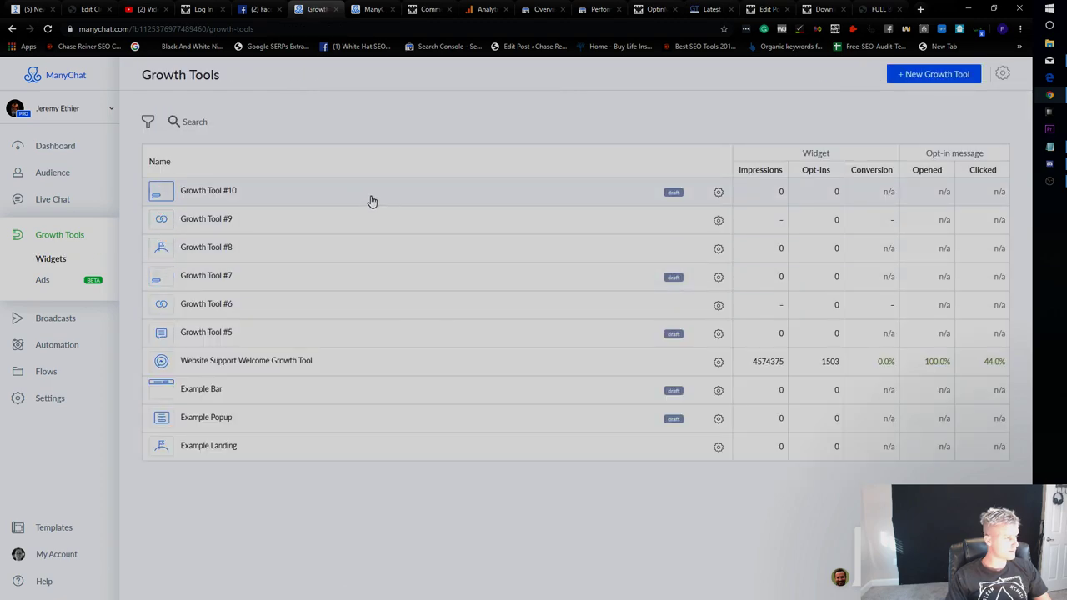
pyautogui.click(719, 192)
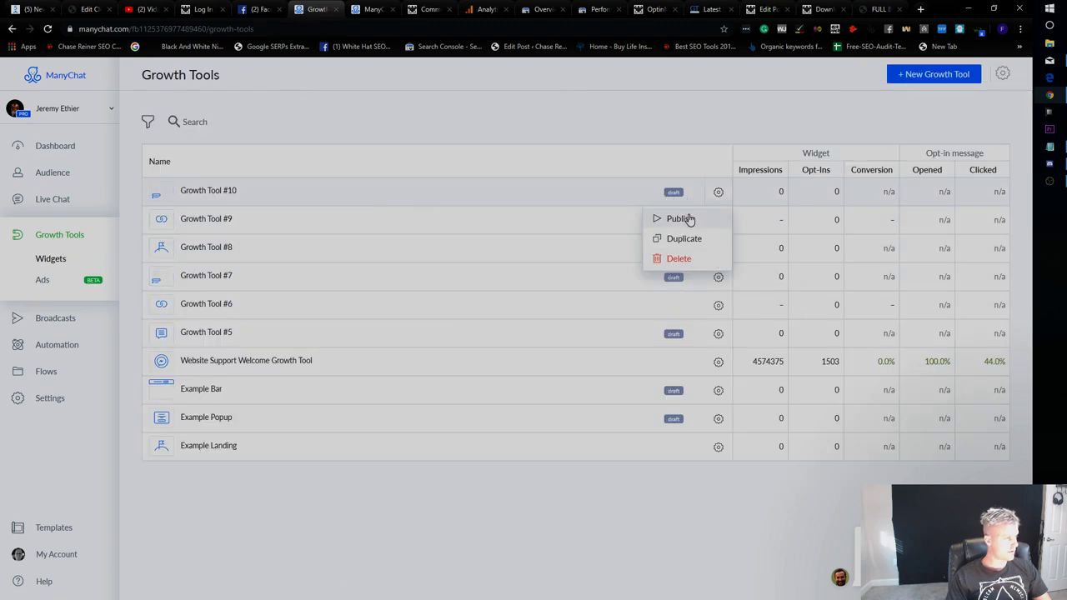
pyautogui.click(686, 218)
pyautogui.click(443, 191)
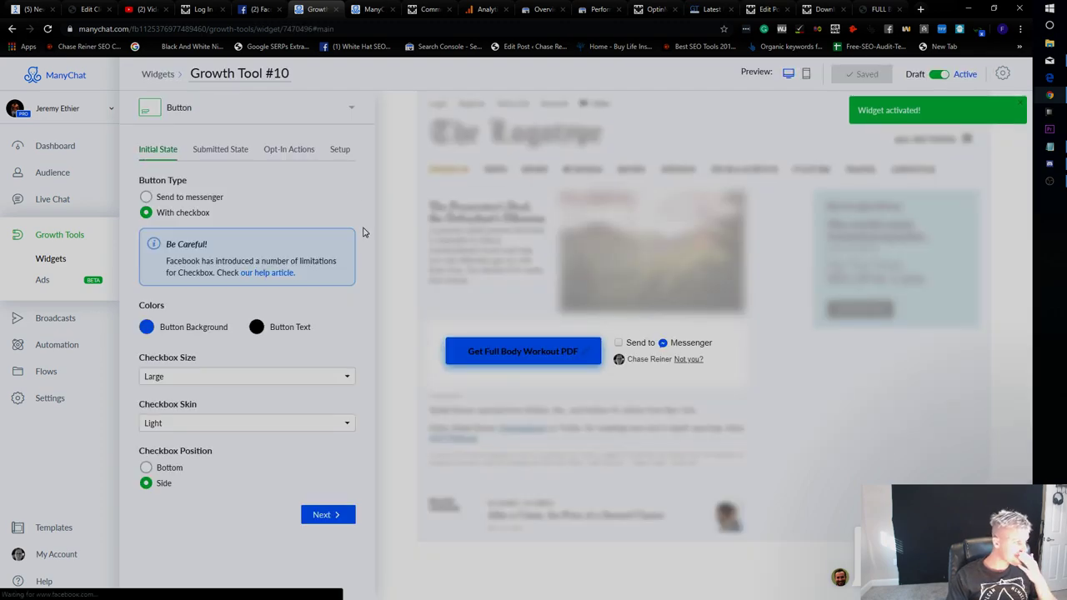
pyautogui.click(226, 150)
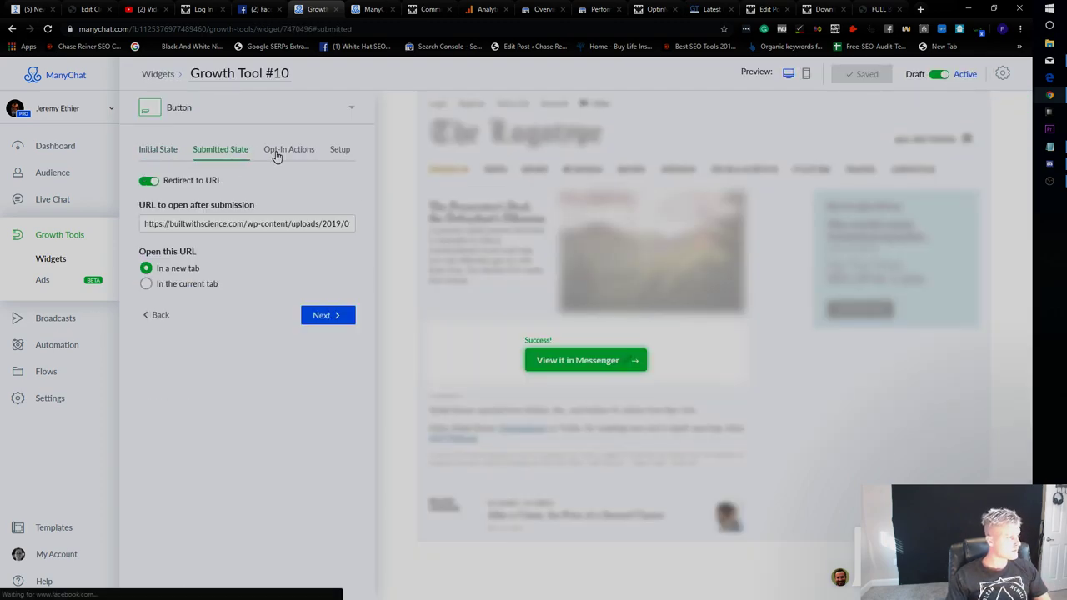
pyautogui.click(288, 149)
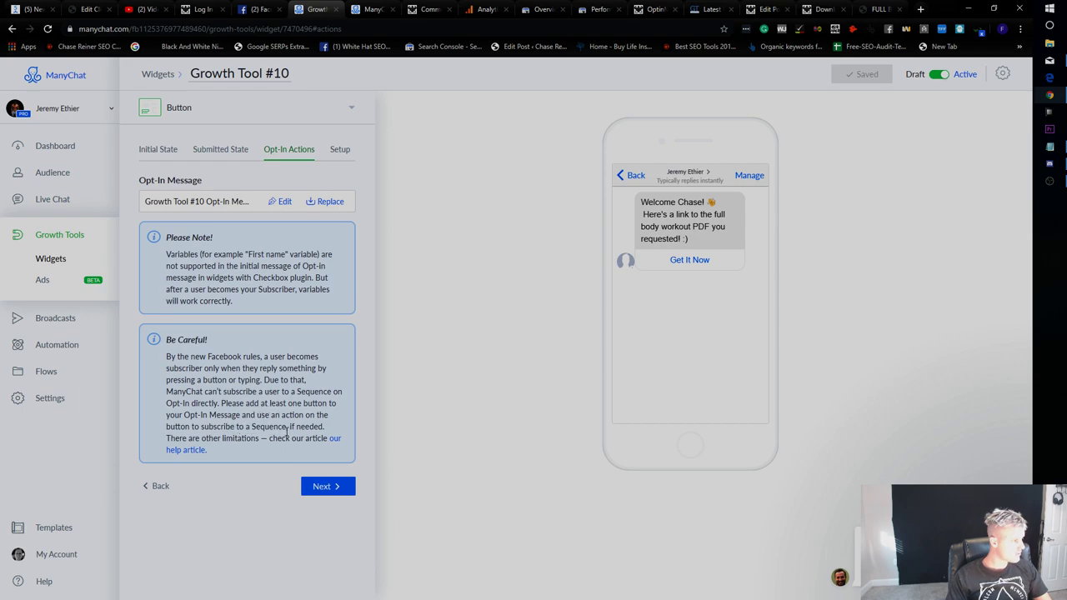
# Select and copy Growth Tool #10's widget embed code from Setup, then switch to the WordPress post editor.
pyautogui.click(339, 152)
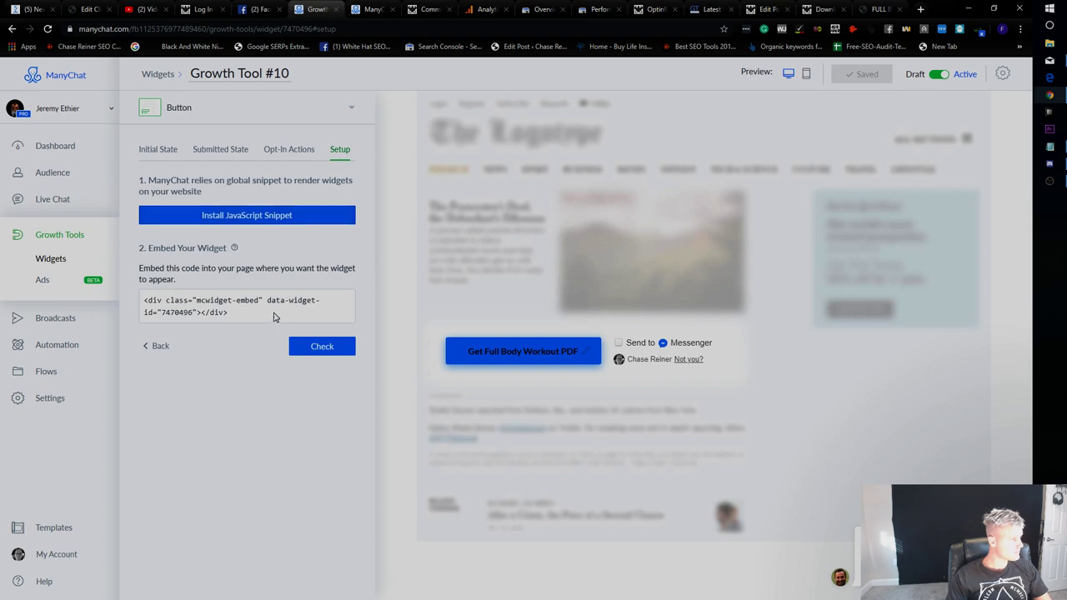
pyautogui.click(273, 314)
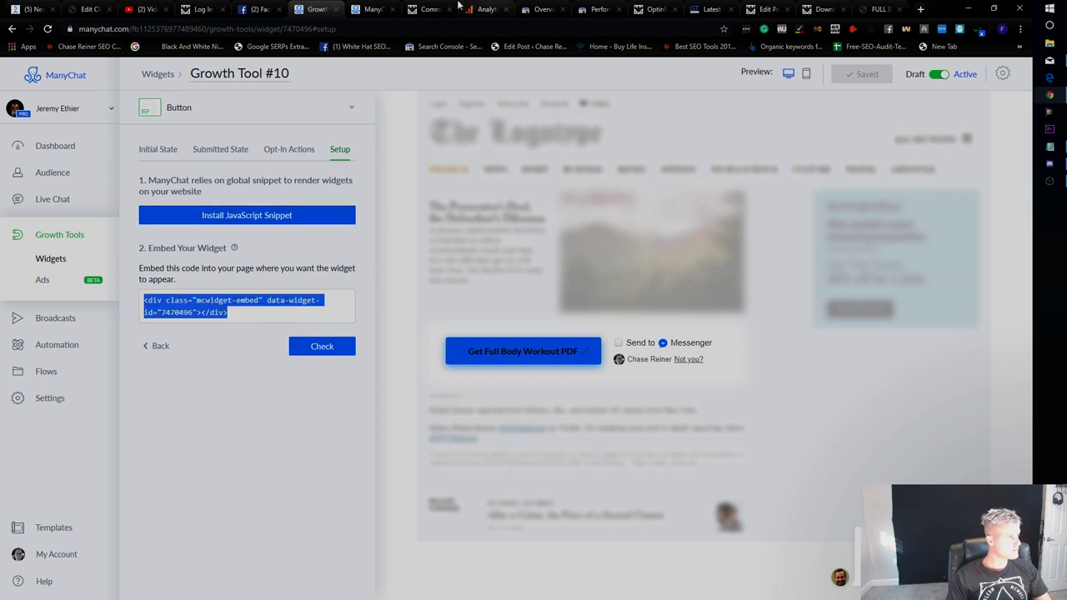
pyautogui.click(287, 215)
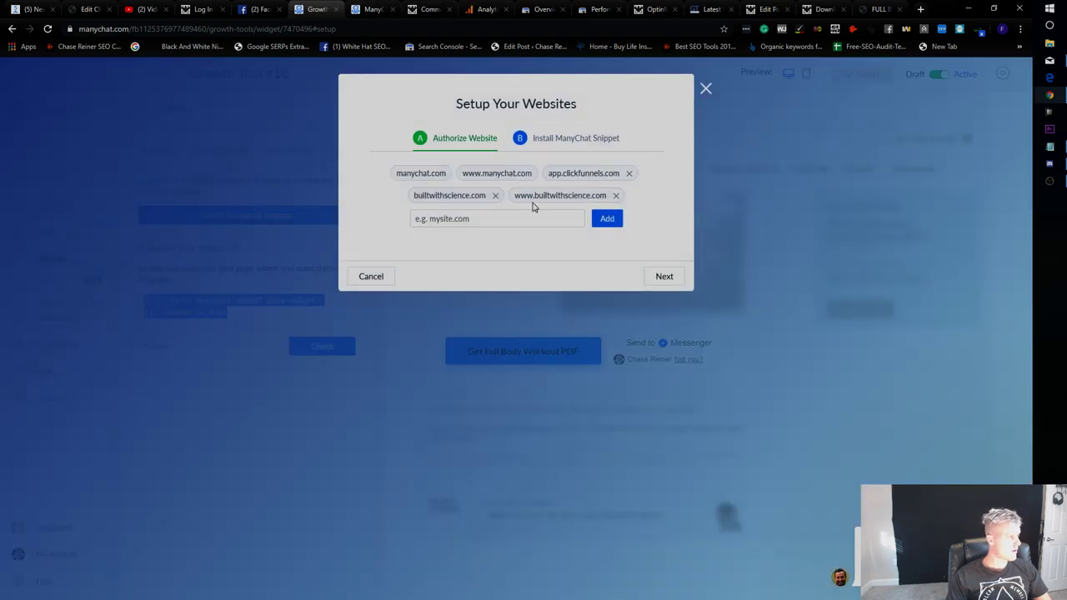
pyautogui.click(581, 138)
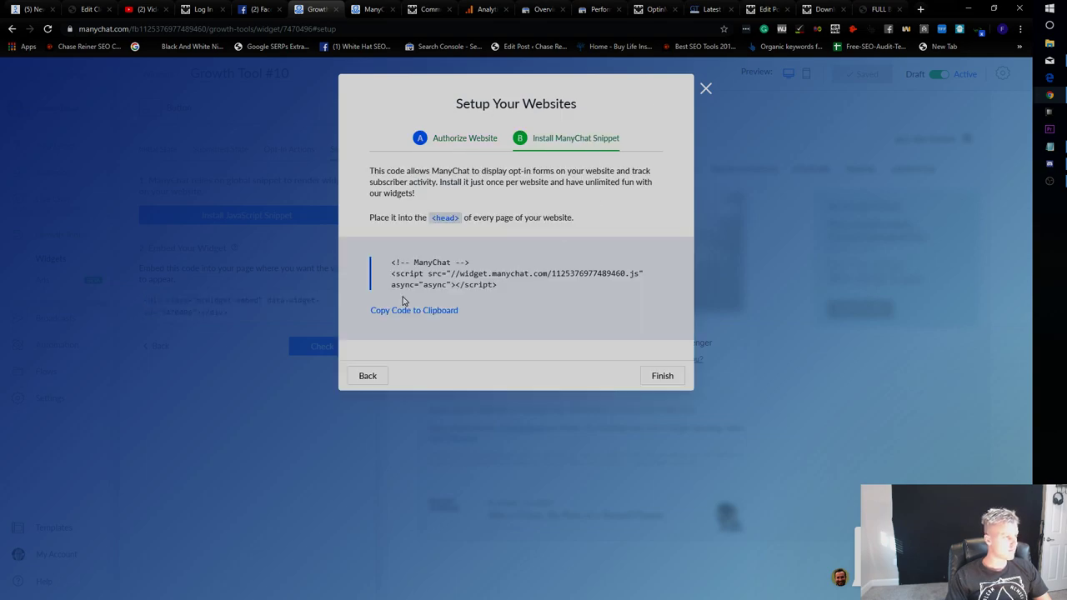
pyautogui.click(281, 338)
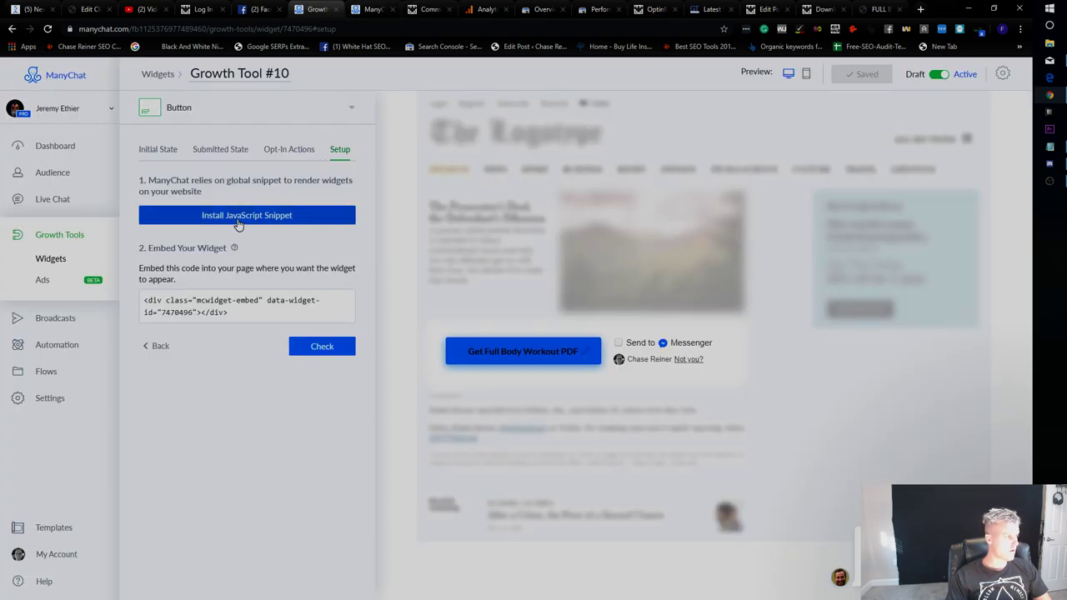
pyautogui.click(239, 217)
pyautogui.click(228, 303)
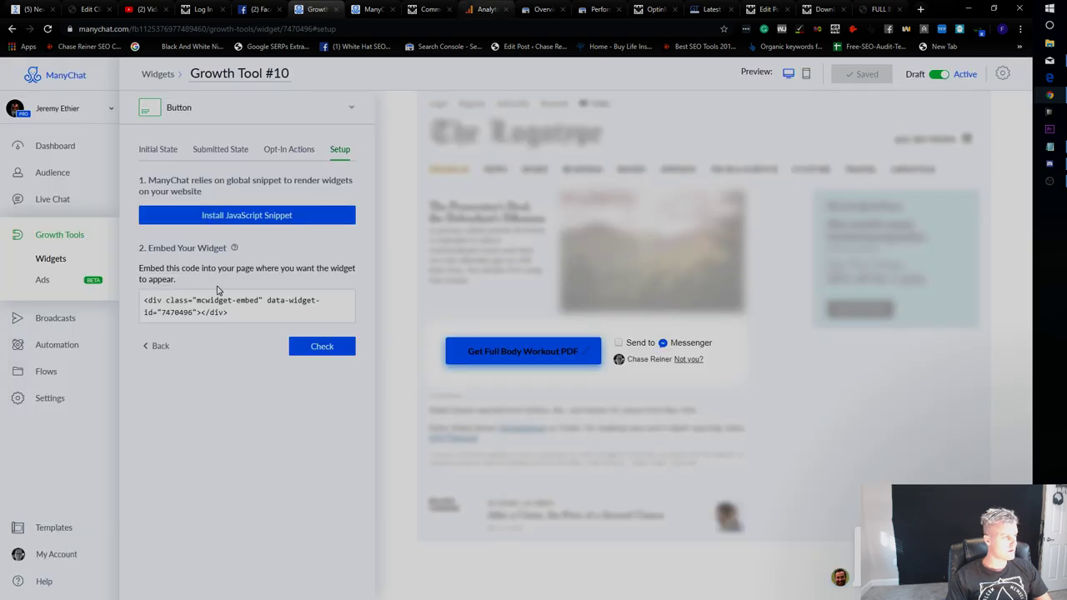
pyautogui.tripleClick(214, 300)
pyautogui.hotkey('ctrl', 'c')
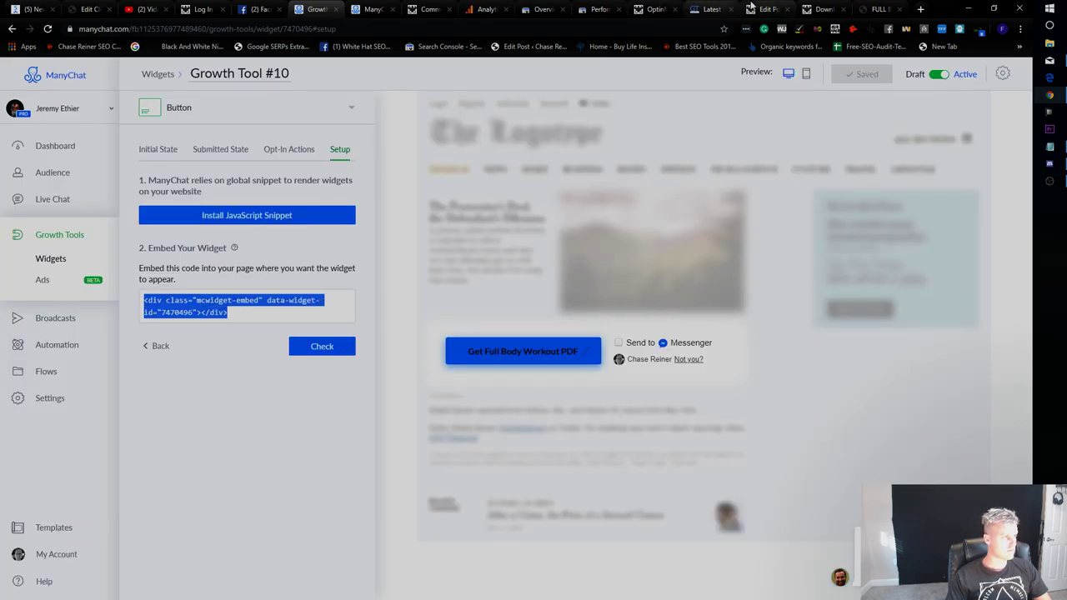
pyautogui.click(750, 7)
pyautogui.scroll(-3, 784, 225)
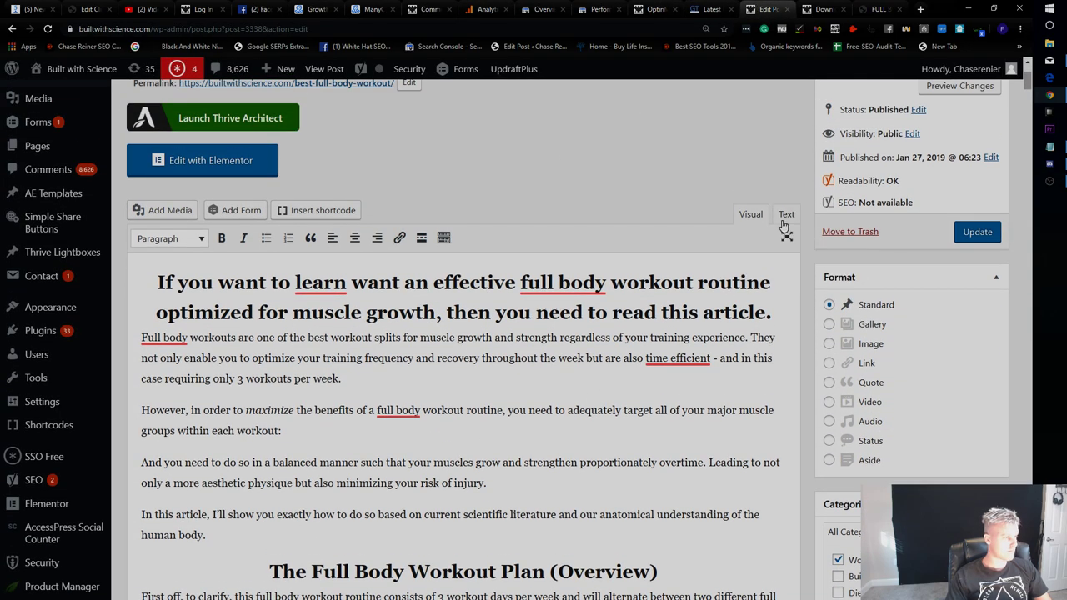
# Switch the post editor to the Text tab and look over the live post and other tabs.
pyautogui.click(786, 214)
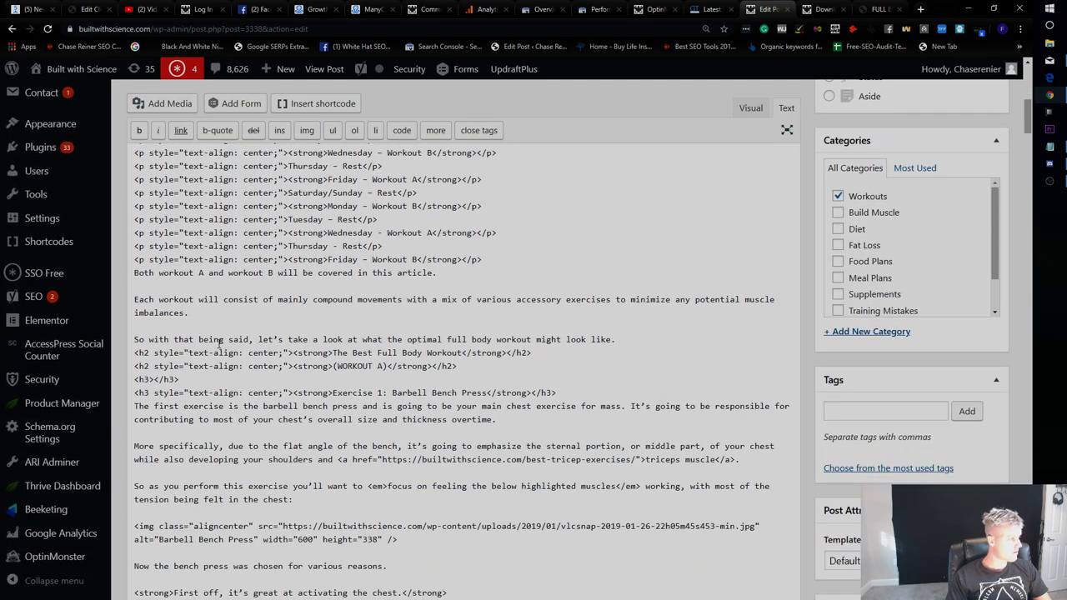
pyautogui.scroll(-3, 221, 340)
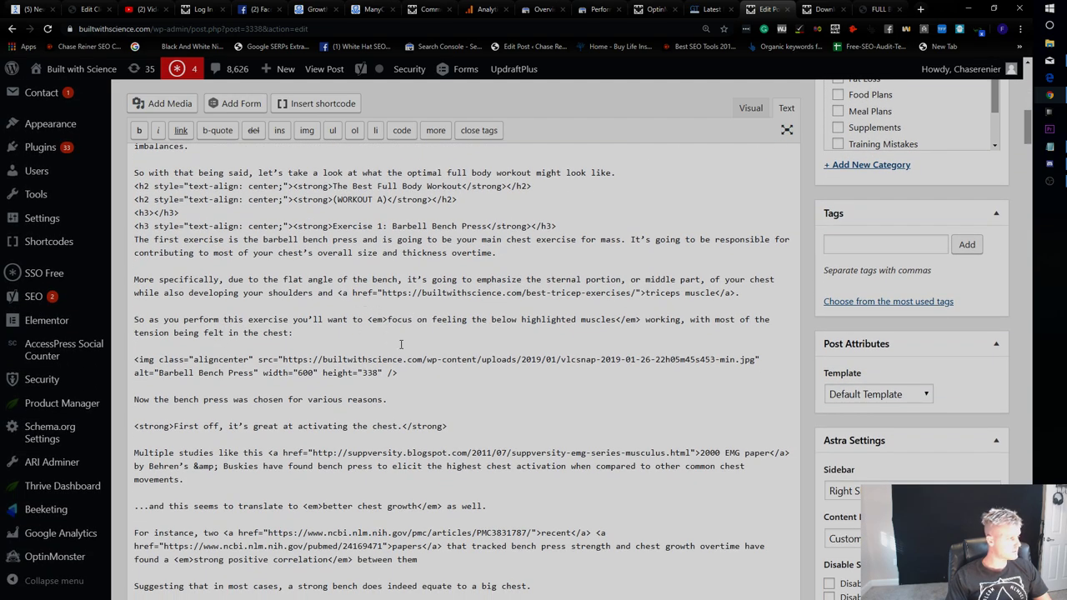
pyautogui.scroll(-1, 400, 350)
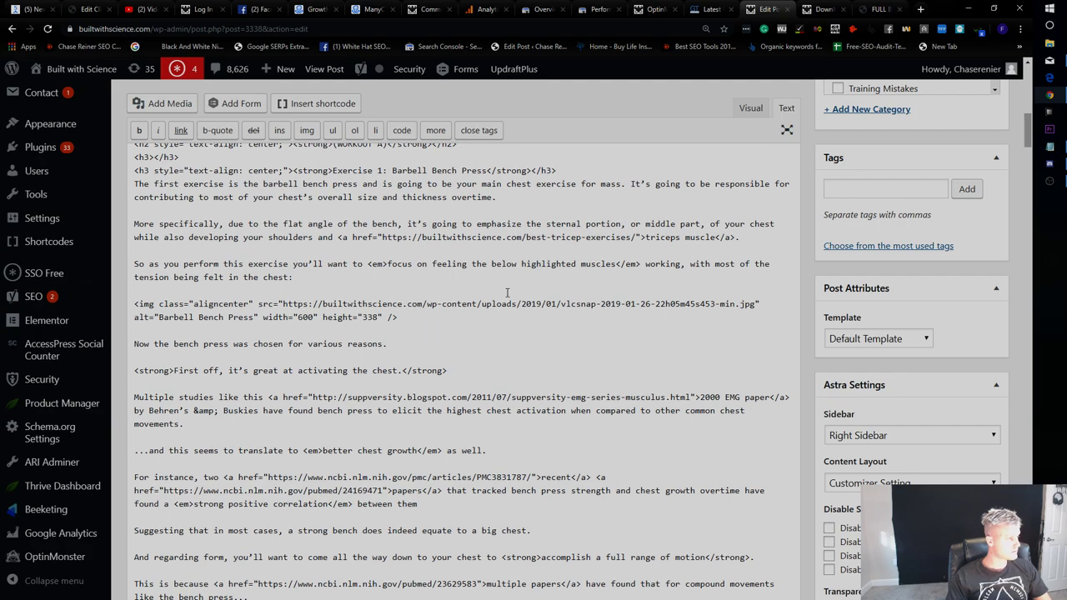
pyautogui.hotkey('ctrl', 'Tab')
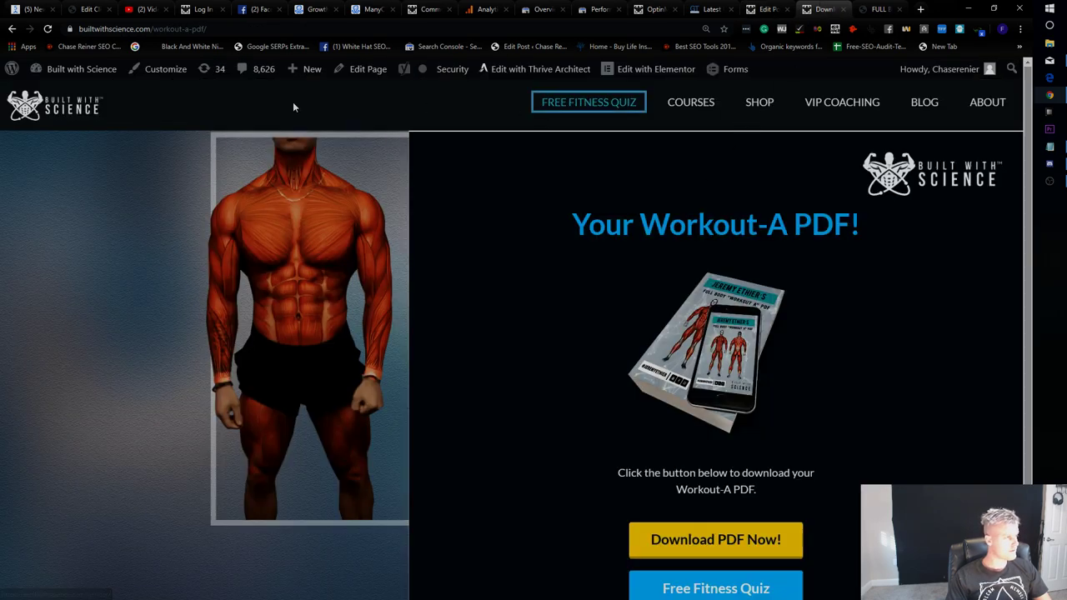
pyautogui.click(11, 29)
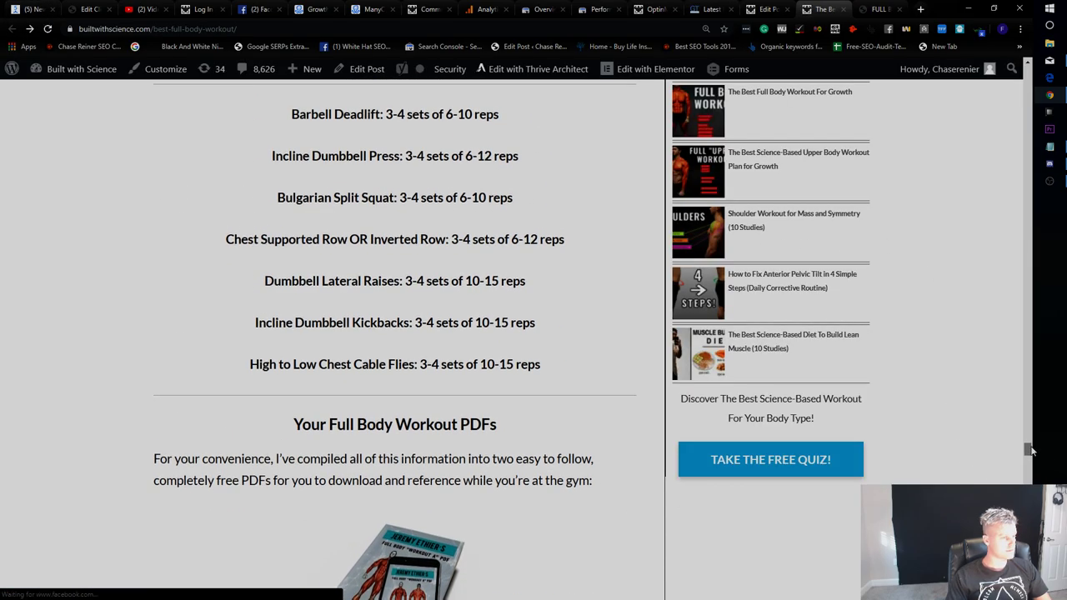
pyautogui.scroll(-3, 411, 328)
pyautogui.scroll(-1, 412, 325)
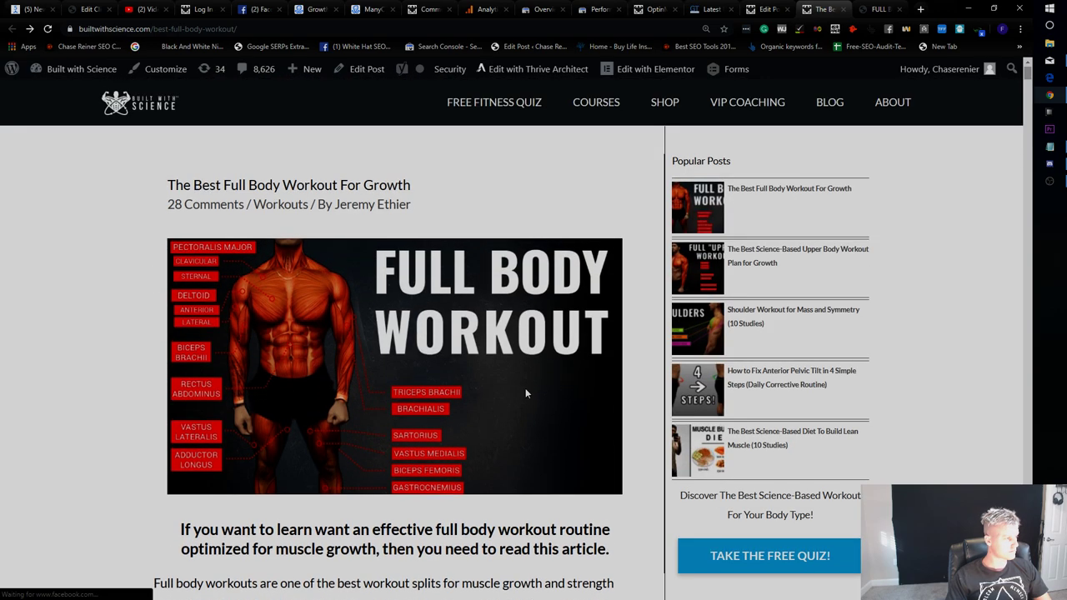
pyautogui.scroll(-2, 525, 388)
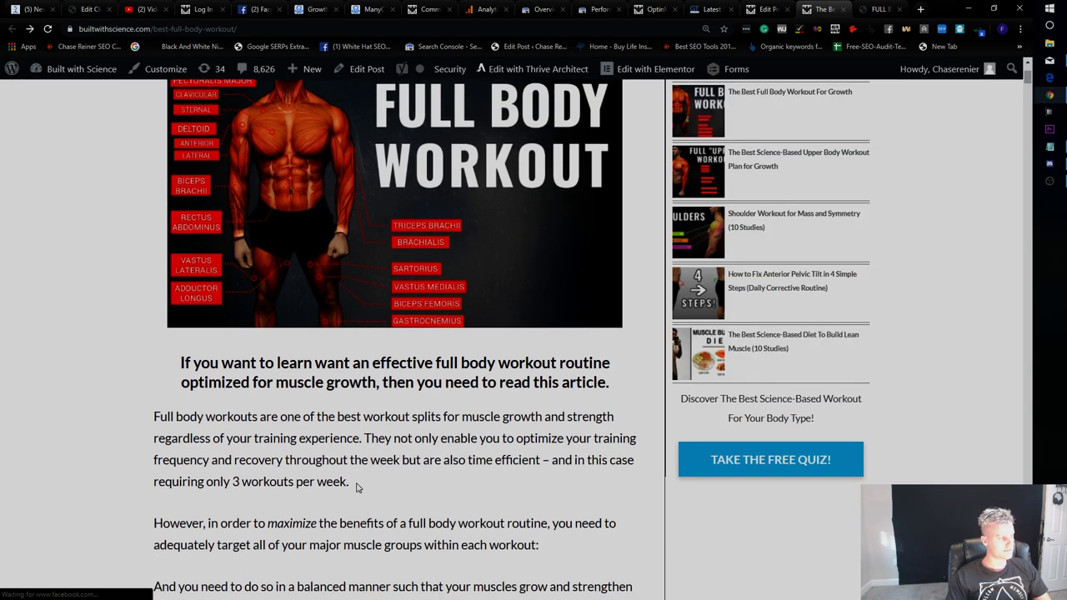
pyautogui.click(881, 9)
pyautogui.click(711, 9)
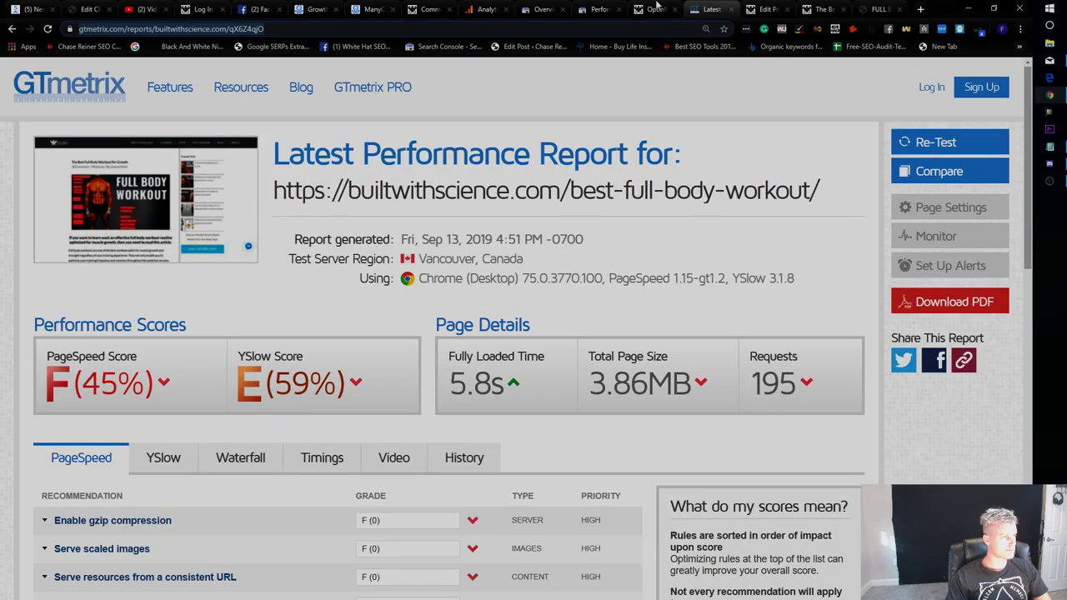
pyautogui.click(654, 8)
pyautogui.click(600, 8)
pyautogui.click(542, 8)
pyautogui.click(761, 8)
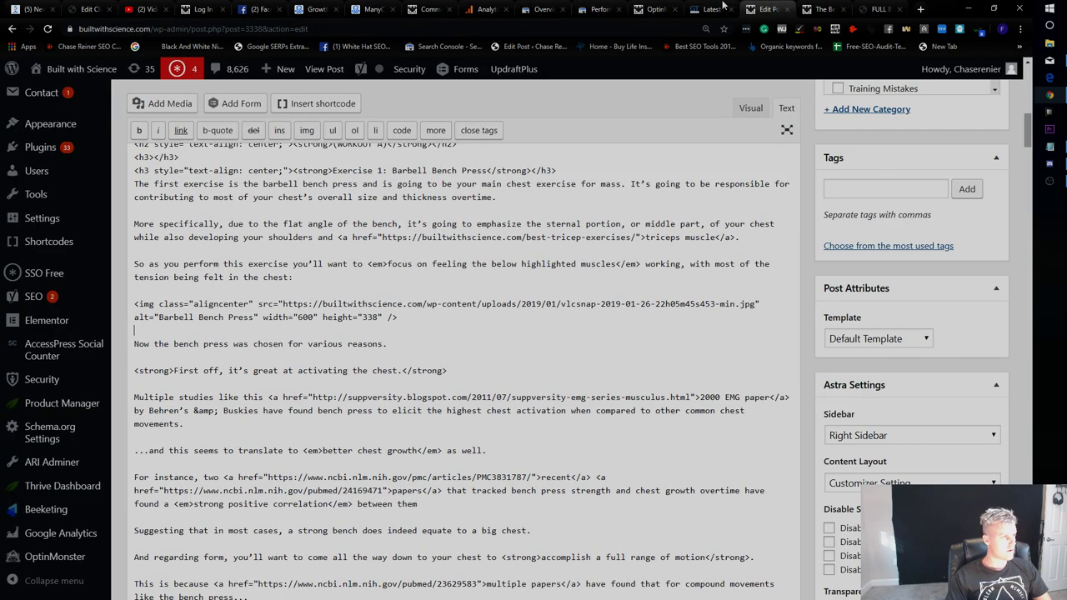
# Paste the mcwidget-embed code after the 'per week' paragraph, update the post, and reload the live article.
pyautogui.write('ek')
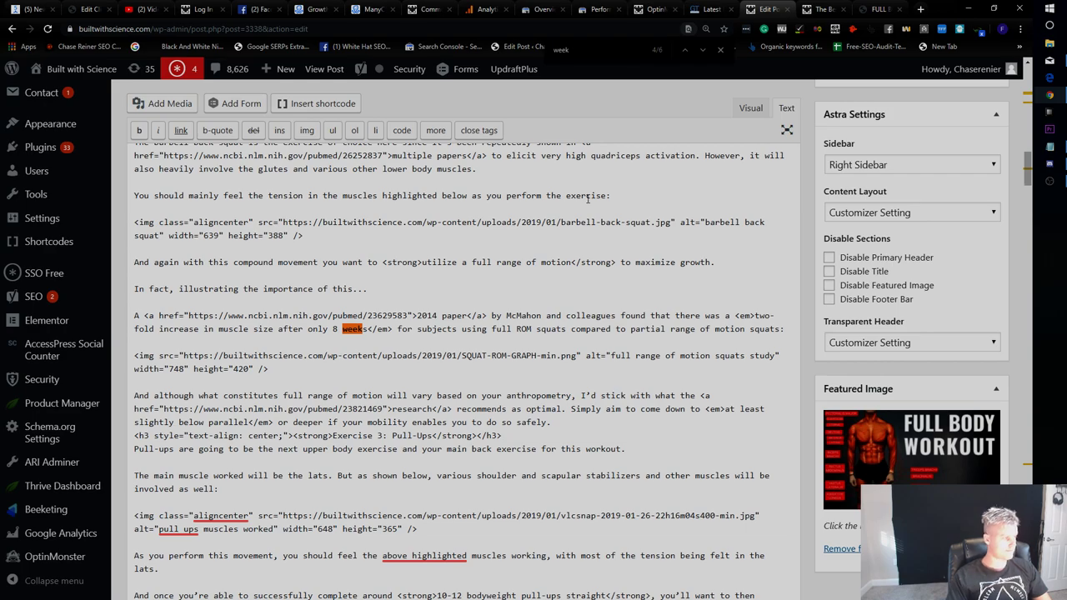
pyautogui.scroll(1, 601, 144)
pyautogui.hotkey('ctrl', 'a')
pyautogui.write('per week')
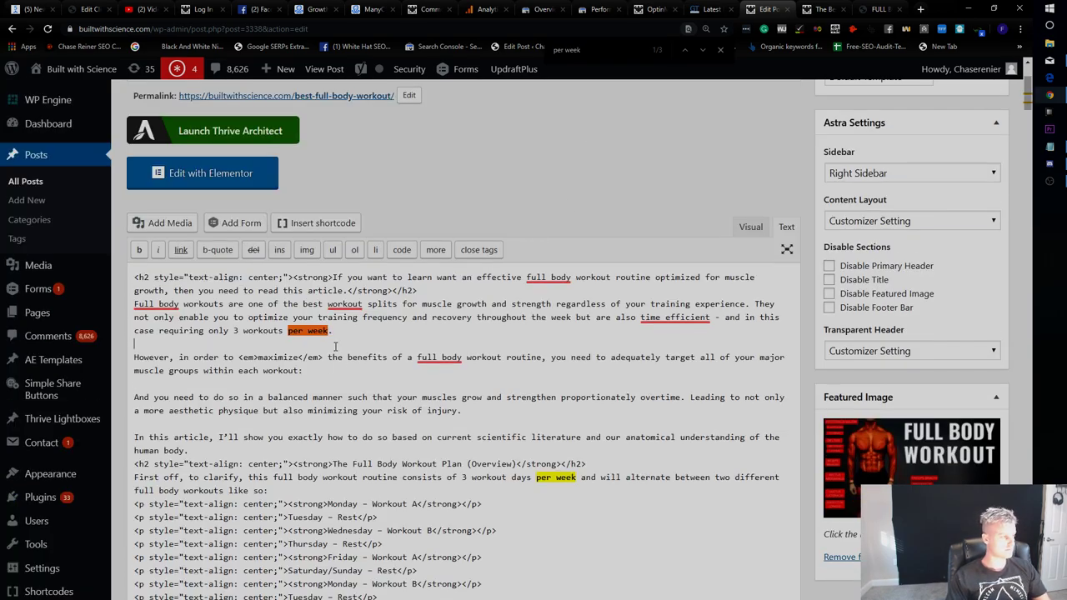
pyautogui.hotkey('ctrl', 'v')
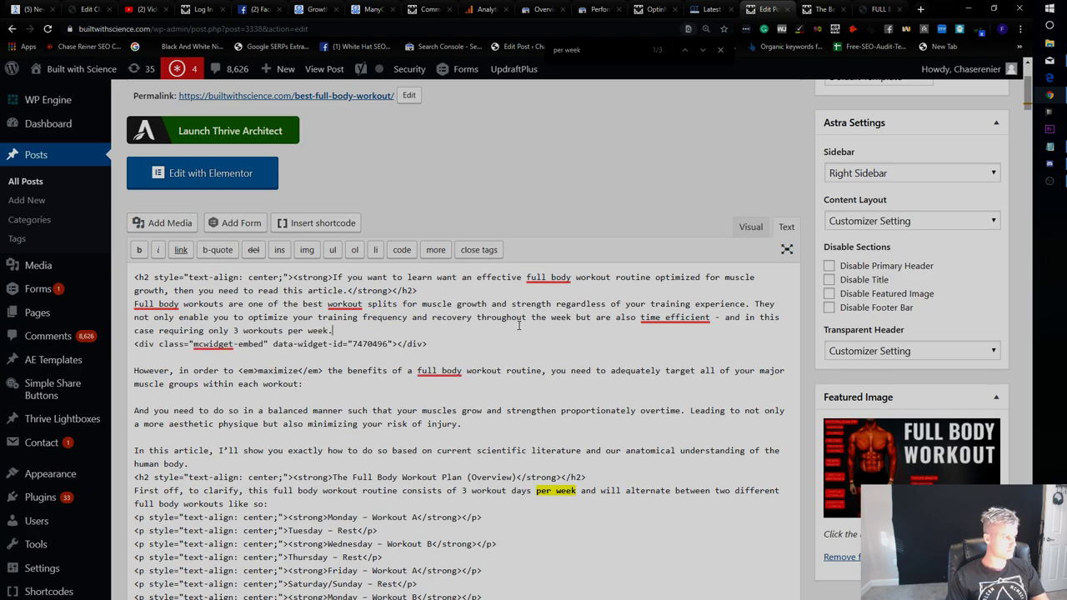
pyautogui.press('Return')
pyautogui.scroll(3, 836, 305)
pyautogui.click(988, 406)
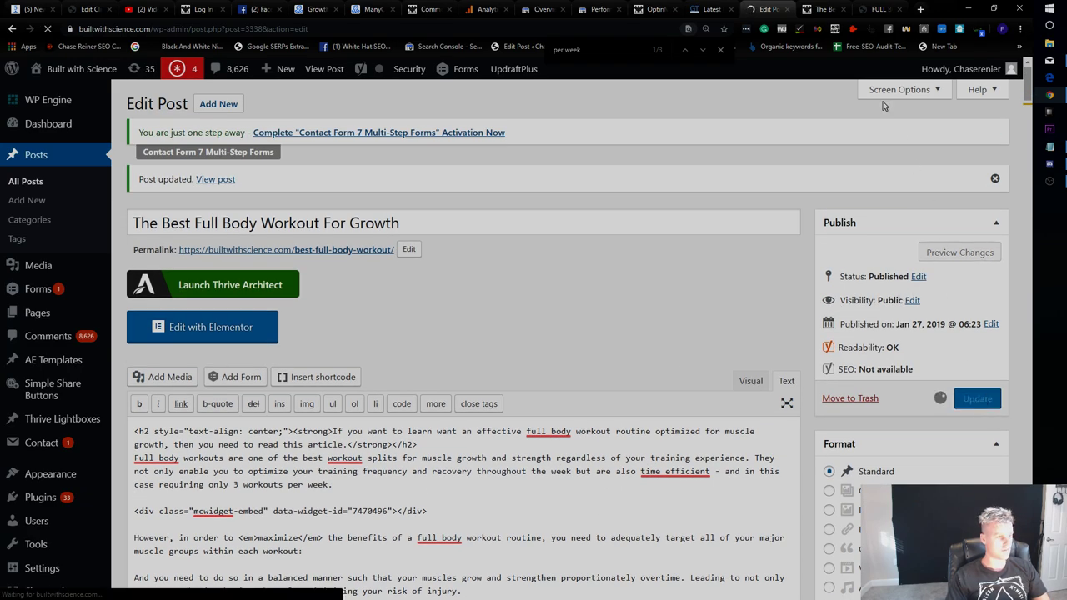
pyautogui.click(821, 9)
pyautogui.press('F5')
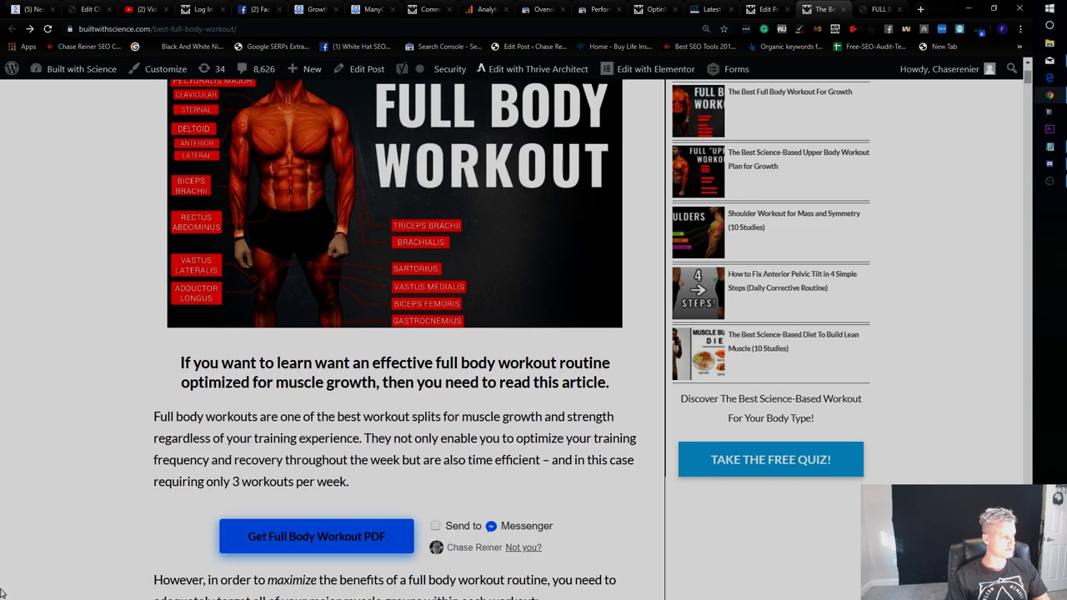
# Snip the article's Get Full Body Workout PDF button area with Snipping Tool and save it as 'workout'.
pyautogui.press('super')
pyautogui.write('s')
pyautogui.click(884, 65)
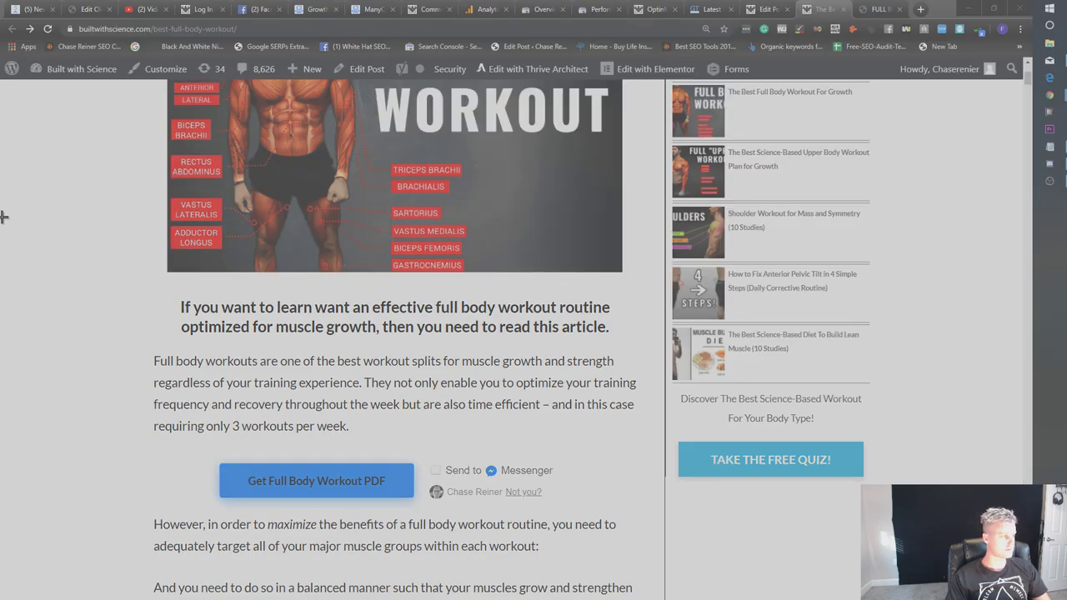
pyautogui.moveTo(12, 135); pyautogui.dragTo(984, 544)
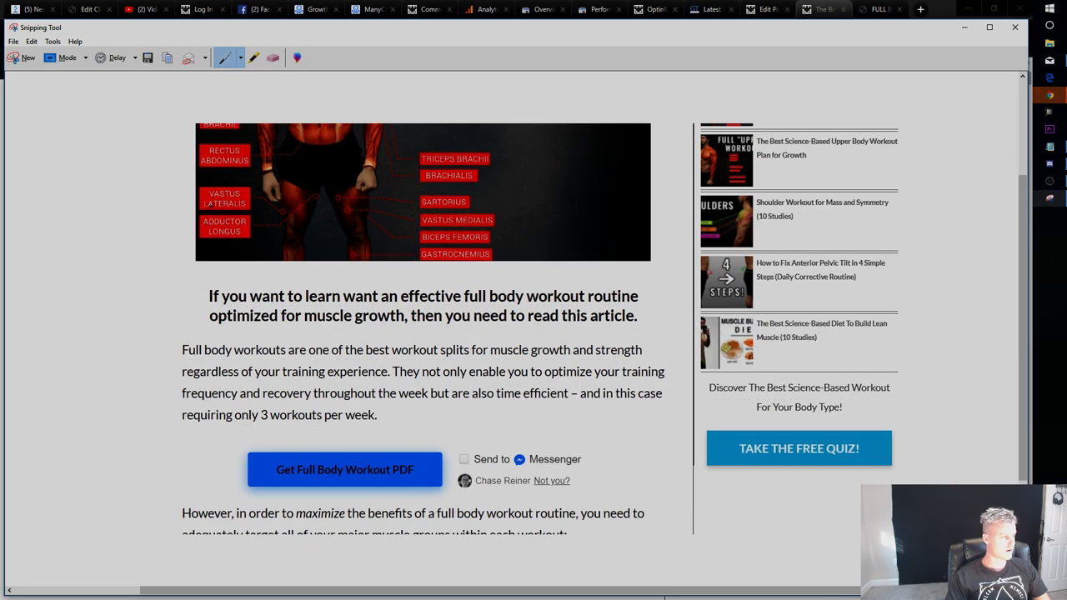
pyautogui.click(145, 59)
pyautogui.write('workout')
pyautogui.press('Return')
# Send 'Can we try reformatting blog posts to remove side bars' in the BWS SEO chat.
pyautogui.click(689, 7)
pyautogui.click(257, 9)
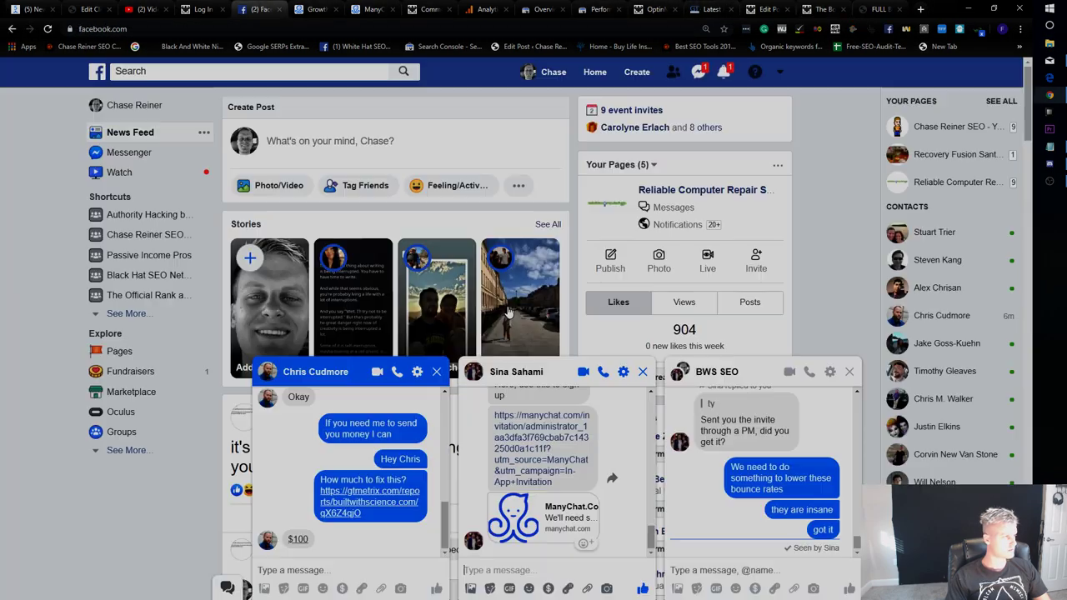
pyautogui.click(753, 569)
pyautogui.write('Can we ')
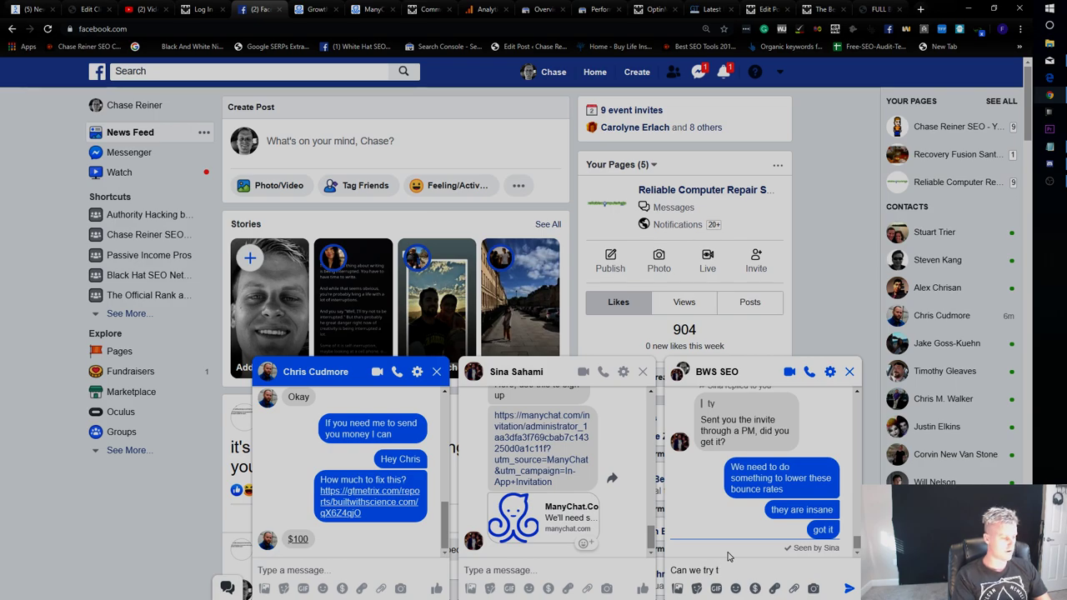
pyautogui.write('try reformatting blog posts re')
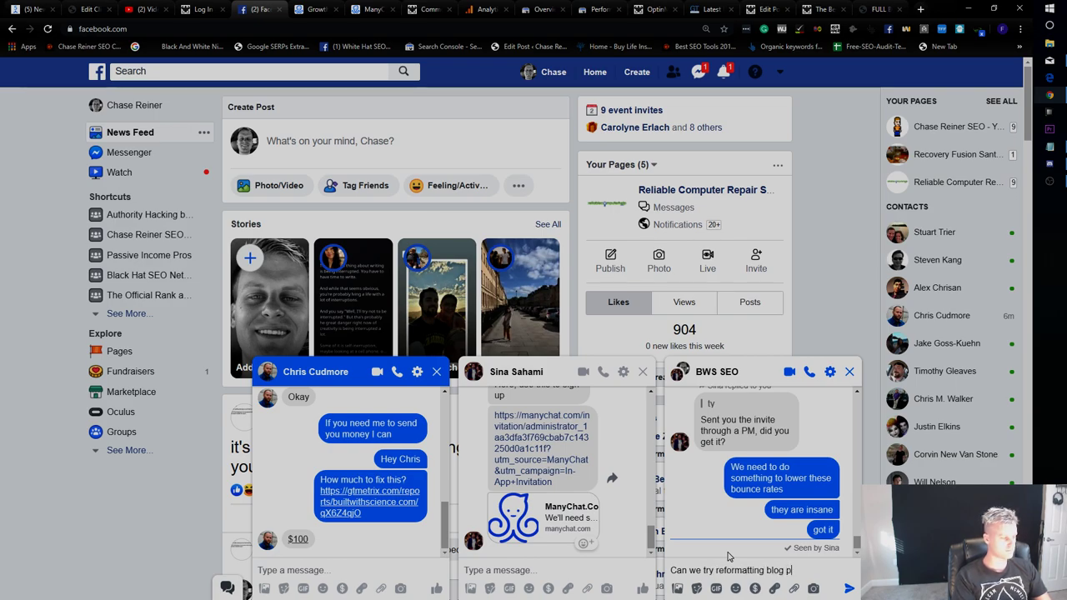
pyautogui.press('BackSpace')
pyautogui.press('BackSpace')
pyautogui.write('to remove side bare')
pyautogui.press('BackSpace')
pyautogui.write('s')
pyautogui.press('Return')
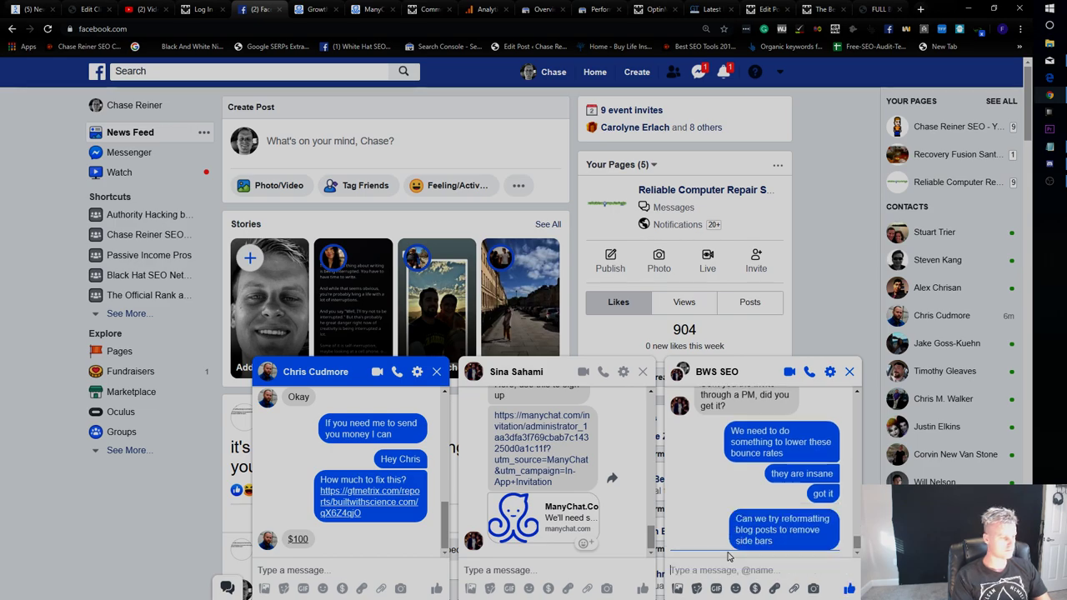
# Send the saved article screenshot with the note 'here's new manychat button'.
pyautogui.click(677, 589)
pyautogui.doubleClick(375, 96)
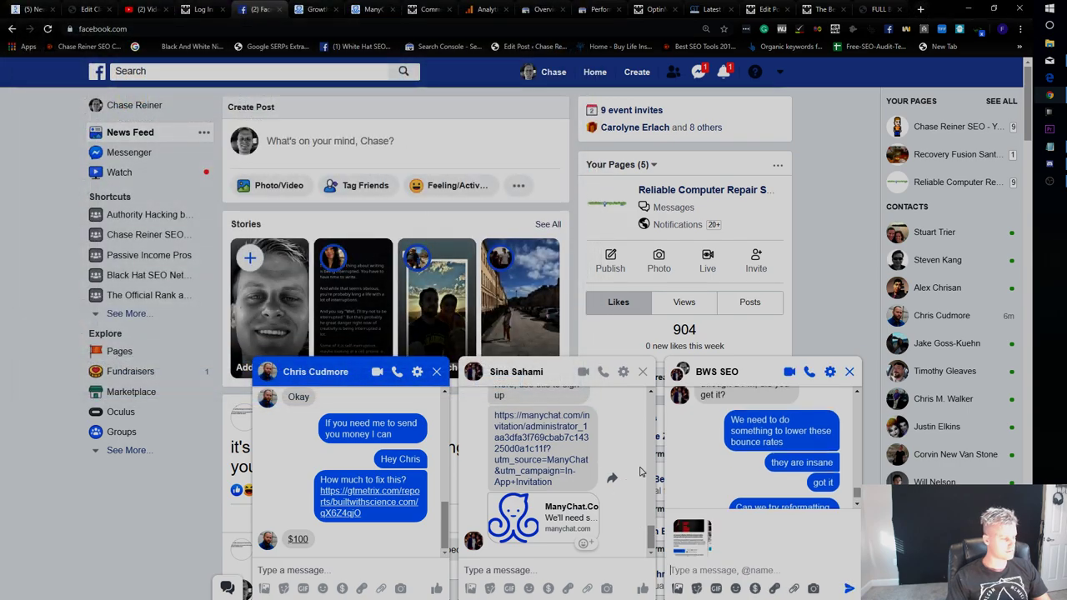
pyautogui.press('Return')
pyautogui.write("here's man")
pyautogui.press('BackSpace')
pyautogui.write('new manychat button')
pyautogui.press('Return')
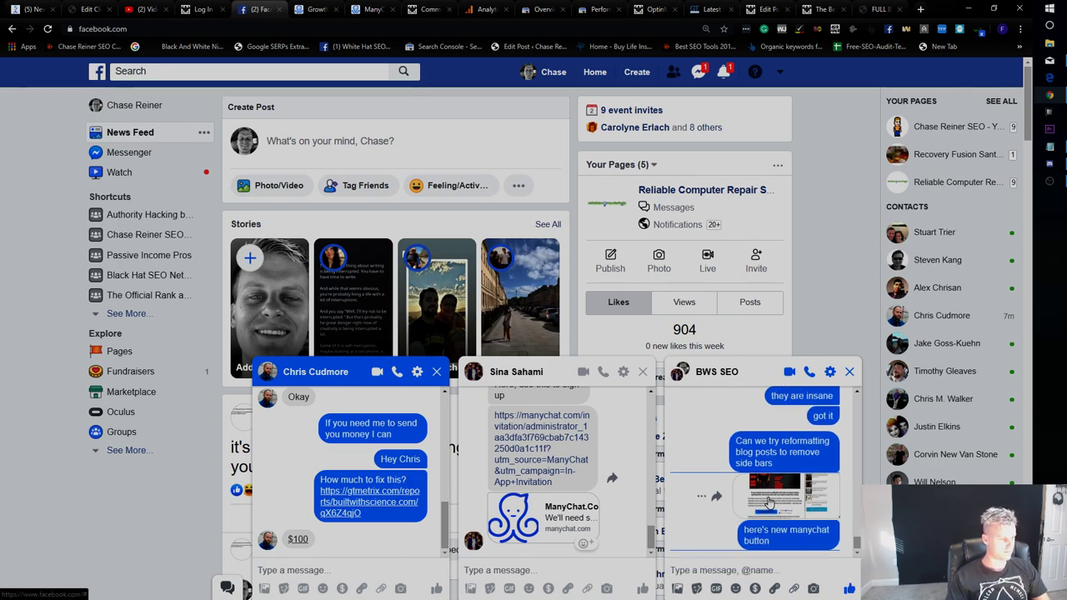
# View the sent screenshot full size, then return to the published article tab.
pyautogui.click(768, 503)
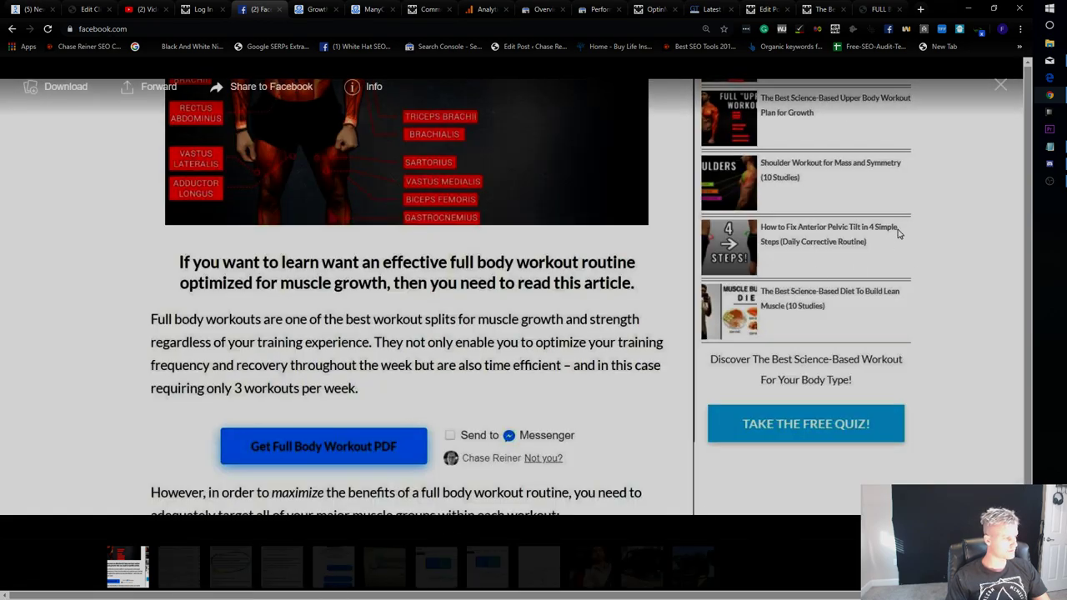
pyautogui.click(999, 87)
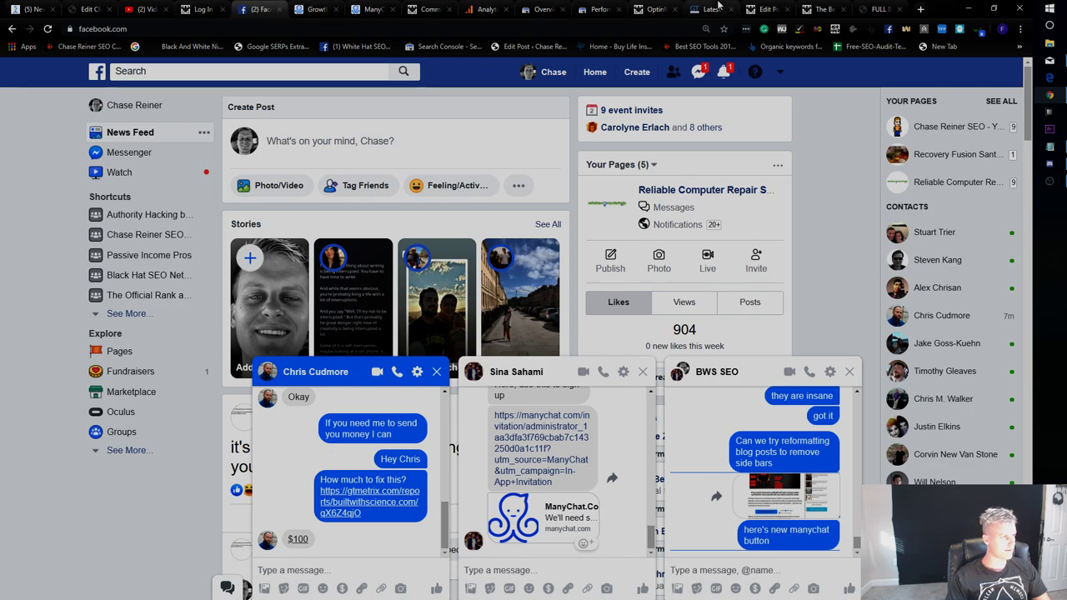
pyautogui.click(763, 9)
pyautogui.click(822, 9)
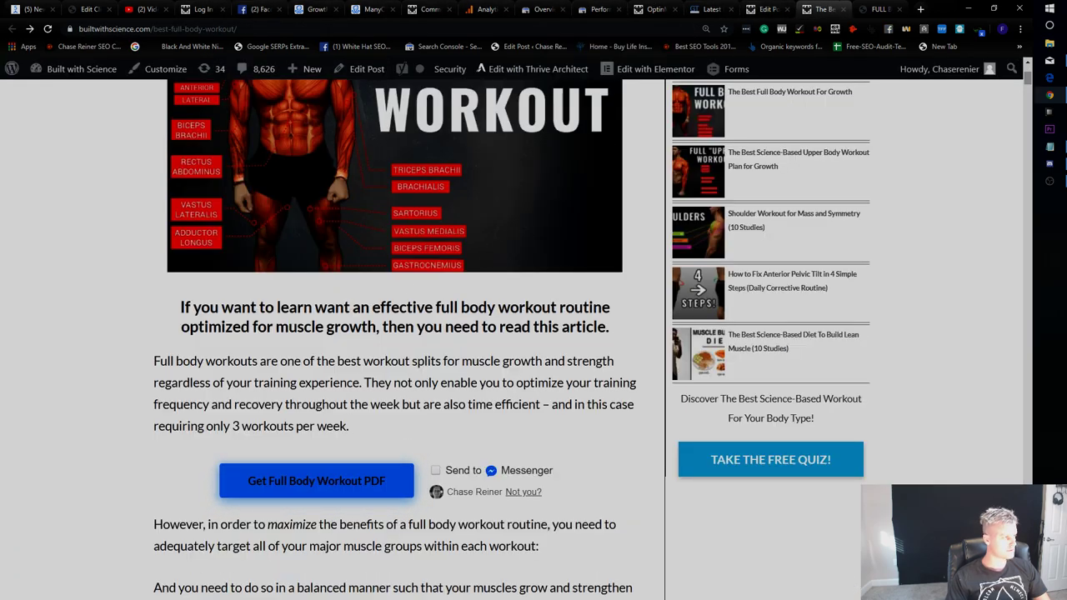
# Load the article in an incognito window, scroll to the PDF button, close the quiz popup, then return to Facebook.
pyautogui.hotkey('ctrl', 'shift', 'n')
pyautogui.write('builtwithscience.com/best-full-body-workout/')
pyautogui.press('Return')
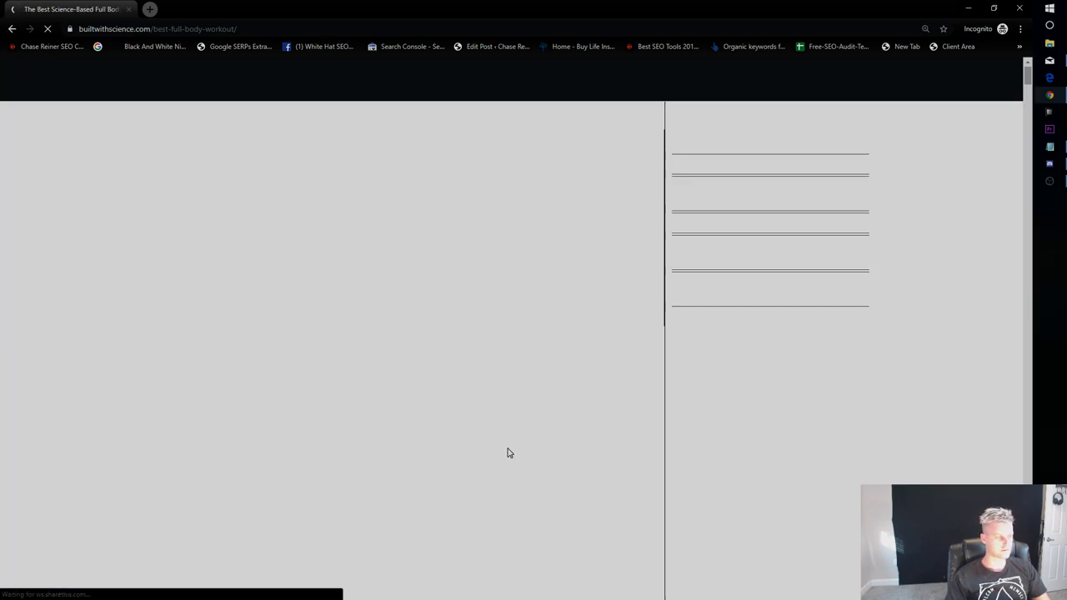
pyautogui.scroll(-4, 509, 431)
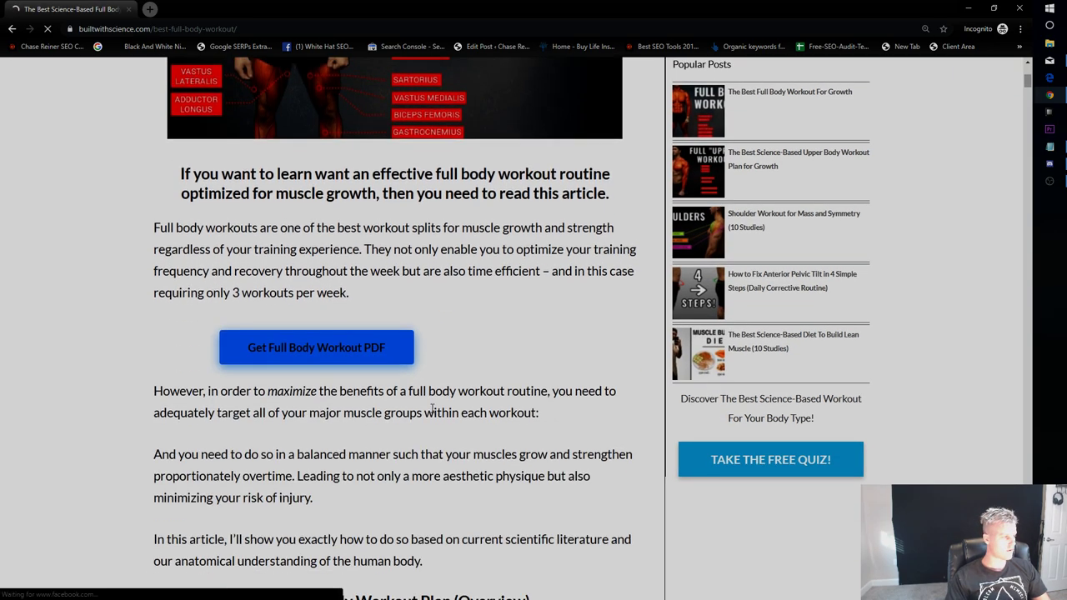
pyautogui.scroll(4, 459, 451)
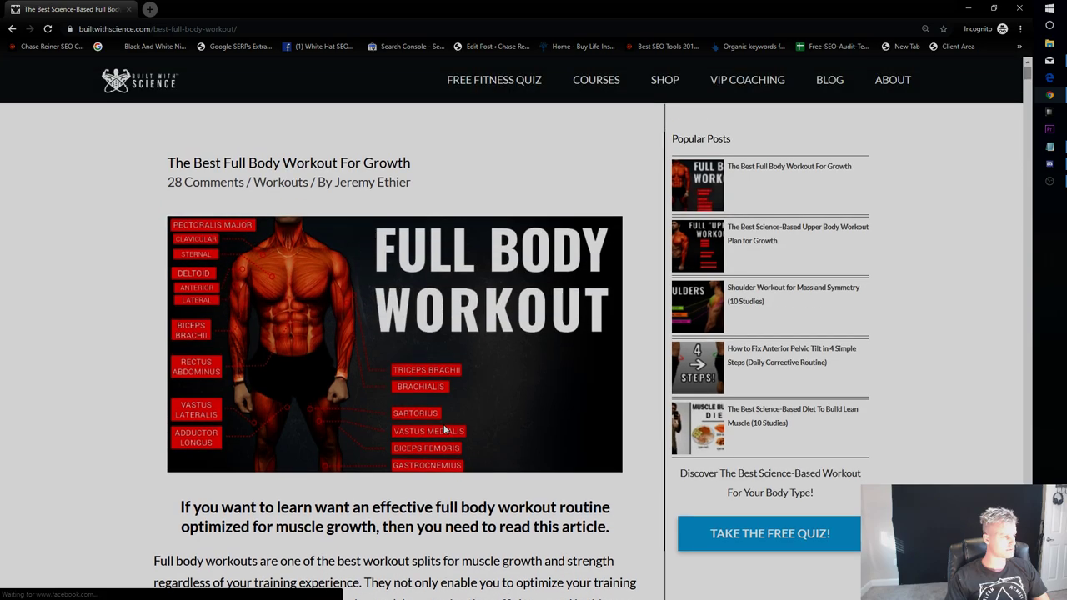
pyautogui.scroll(-4, 392, 417)
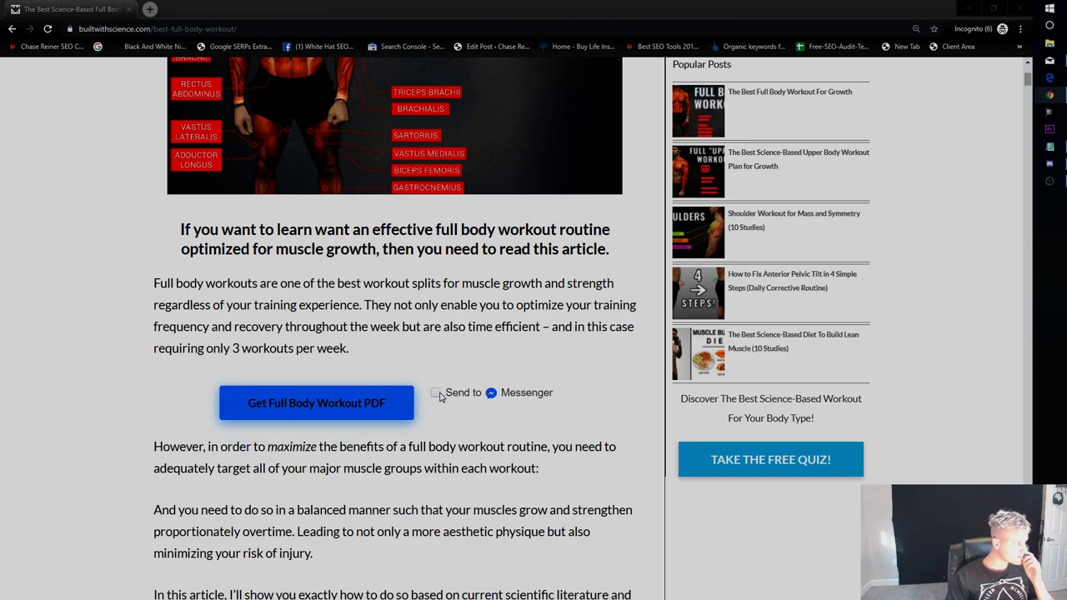
pyautogui.moveTo(931, 6)
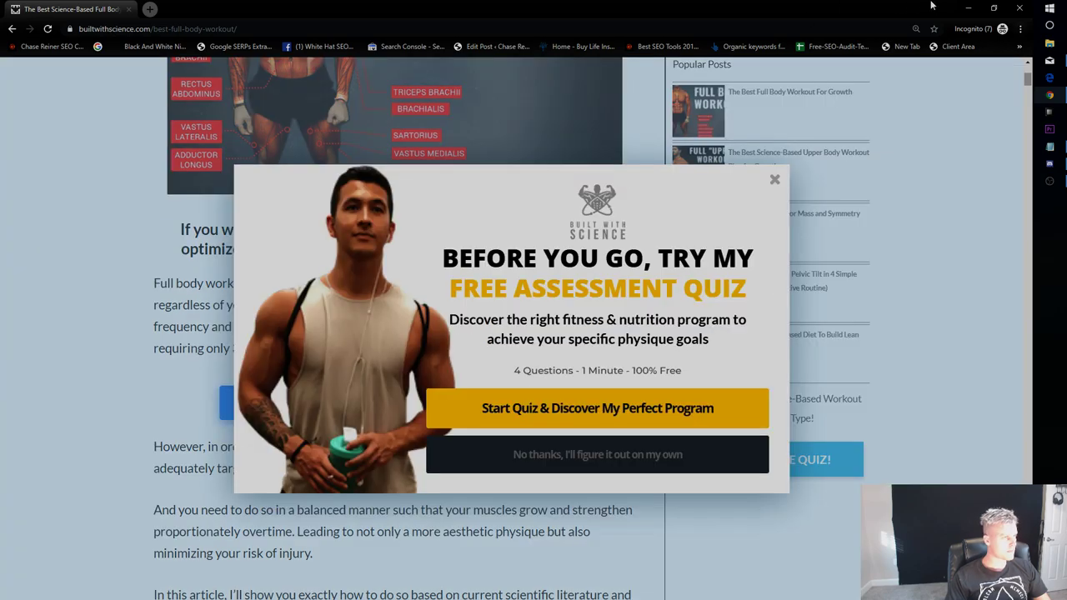
pyautogui.click(770, 187)
pyautogui.click(967, 8)
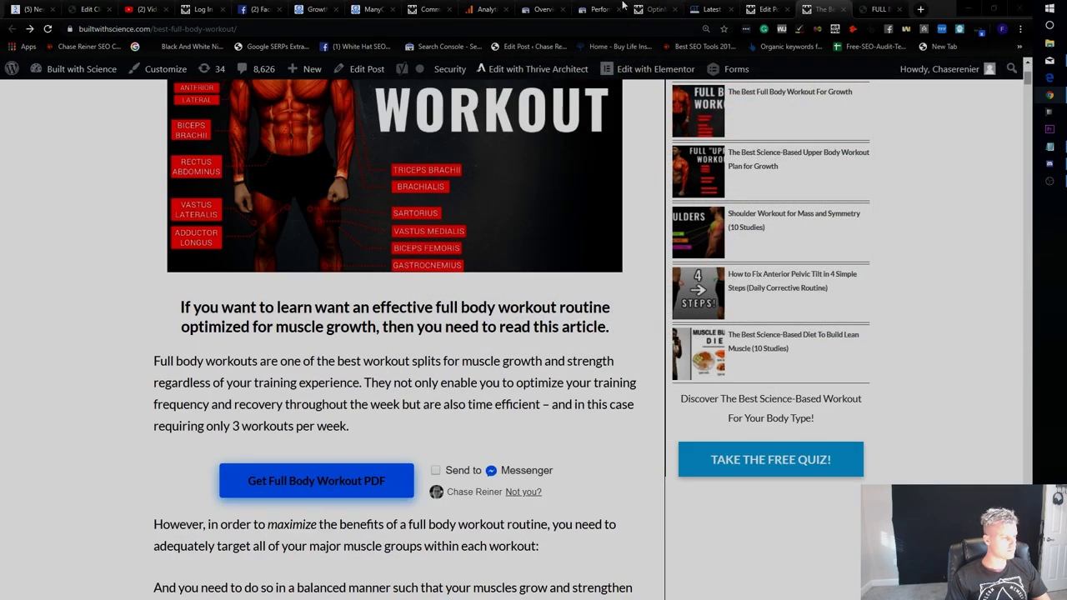
pyautogui.click(255, 9)
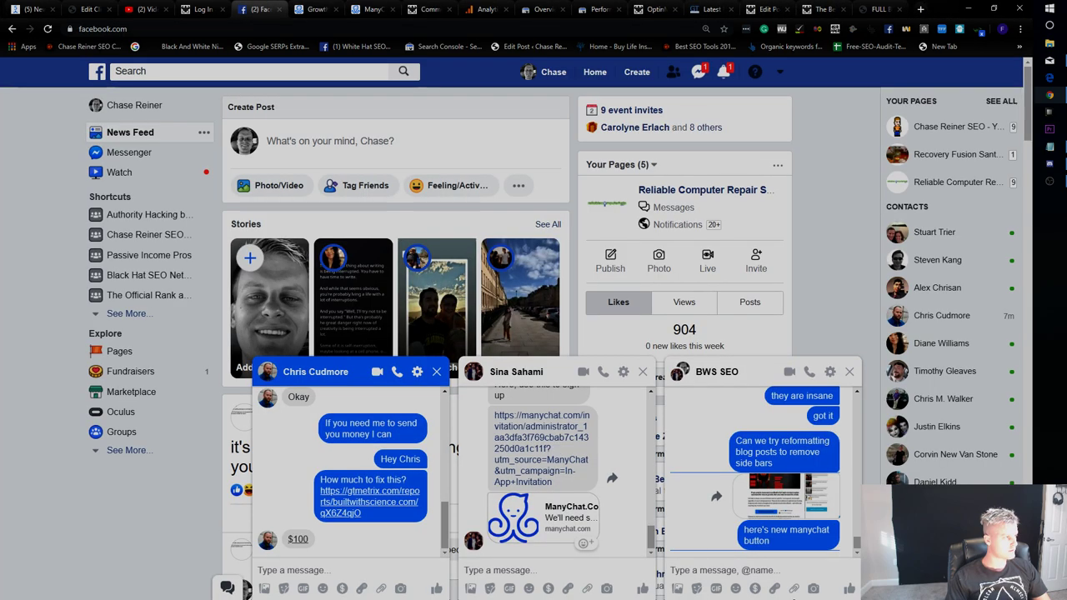
# Send 'We need to take out all email opt ins' and 'and switch them to manychat' in the BWS SEO chat.
pyautogui.click(783, 570)
pyautogui.write('We need to takl')
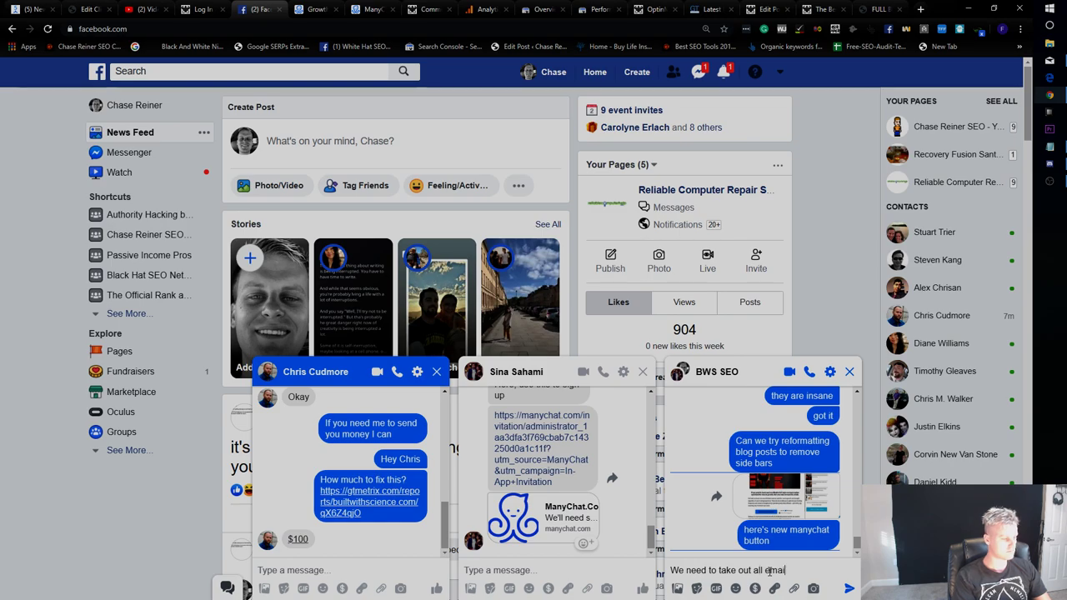
pyautogui.write('ns')
pyautogui.press('Return')
pyautogui.write('and switch them to manychat')
pyautogui.press('Return')
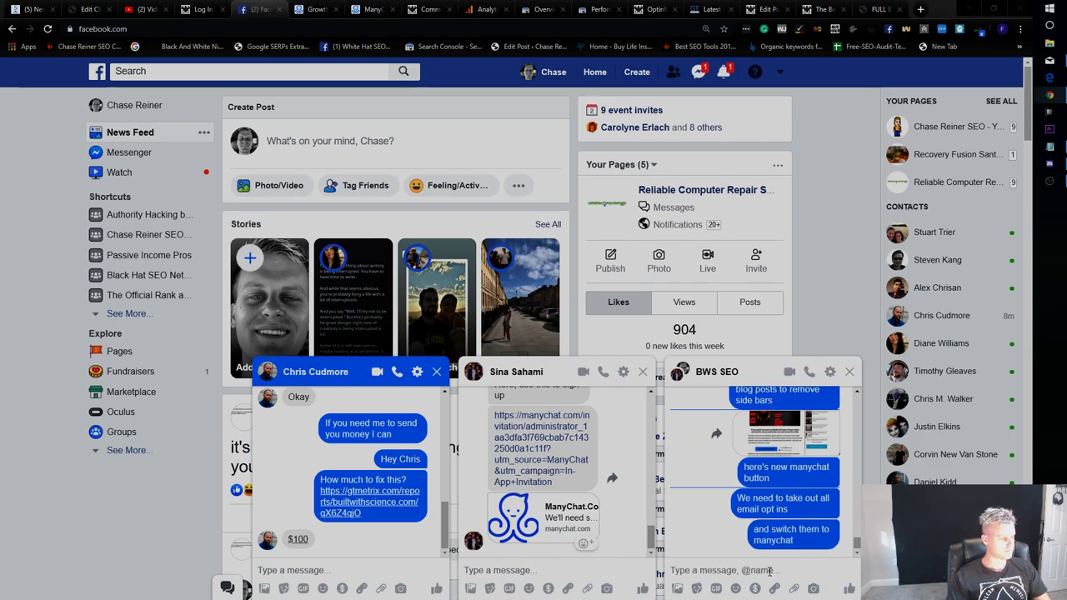
pyautogui.hotkey('alt', 'Tab')
# Tick Send to Messenger and submit the Facebook login with the account phone number.
pyautogui.click(436, 394)
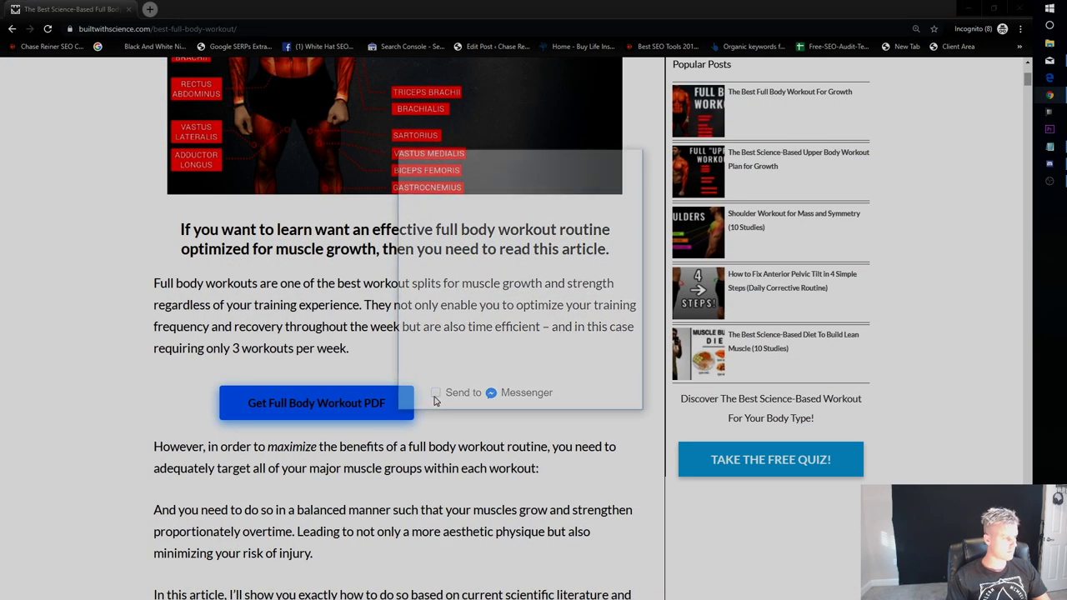
pyautogui.click(476, 289)
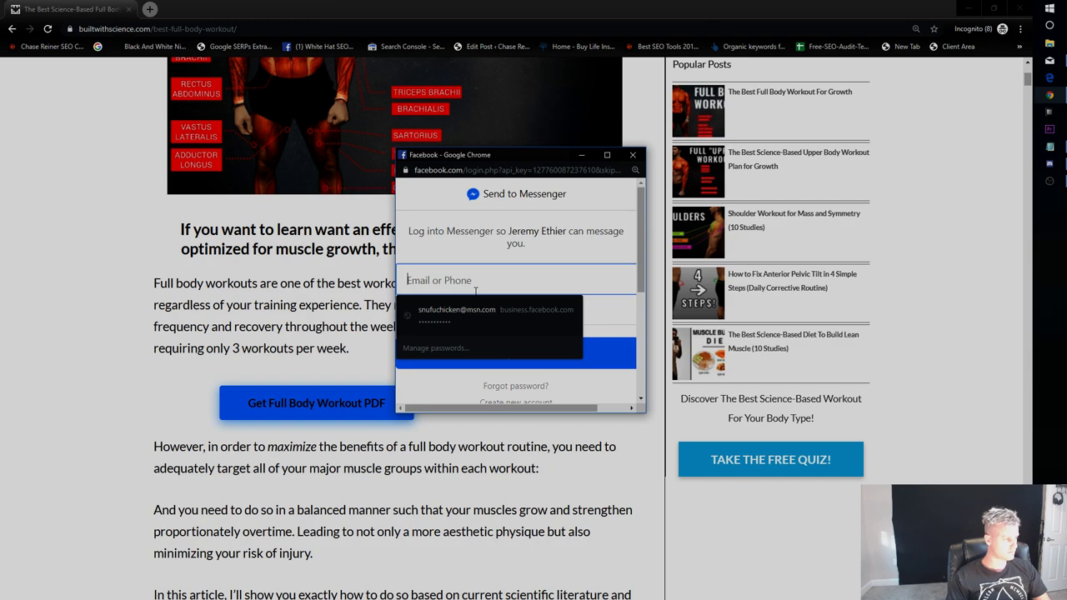
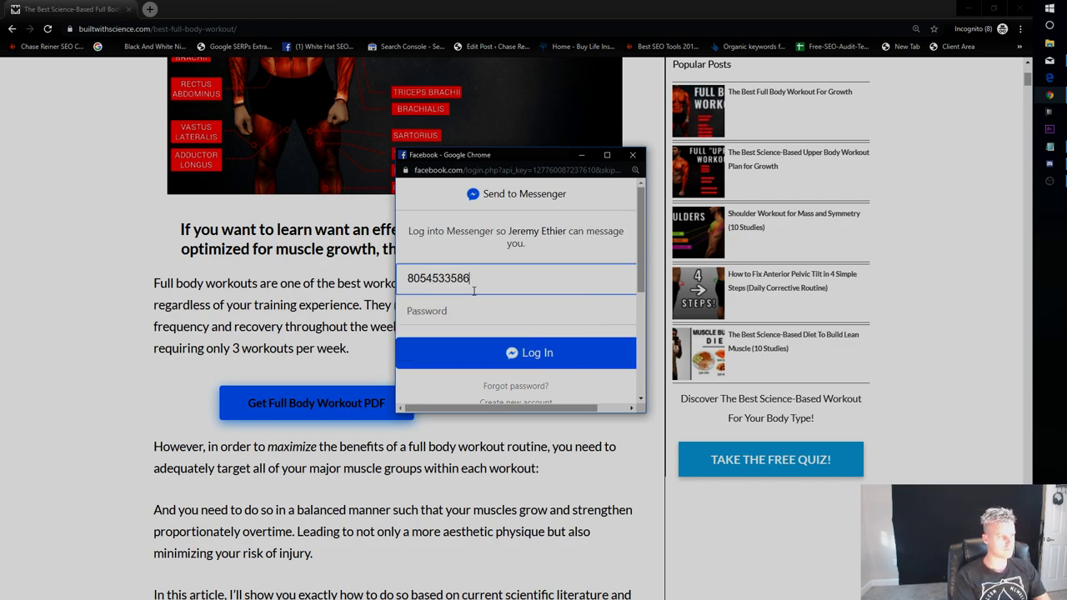
pyautogui.press('Tab')
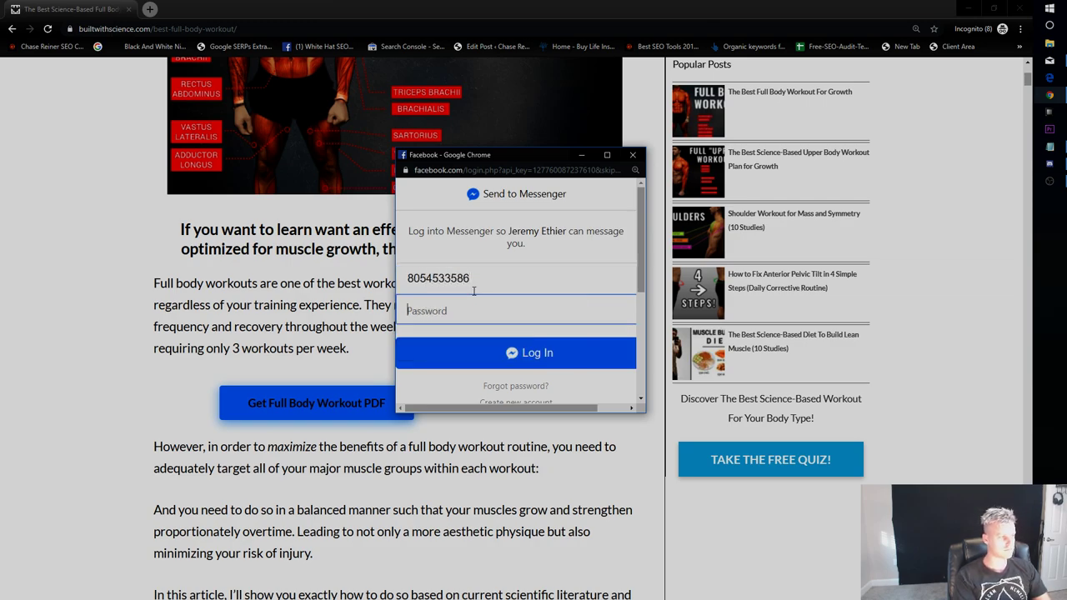
pyautogui.press('Return')
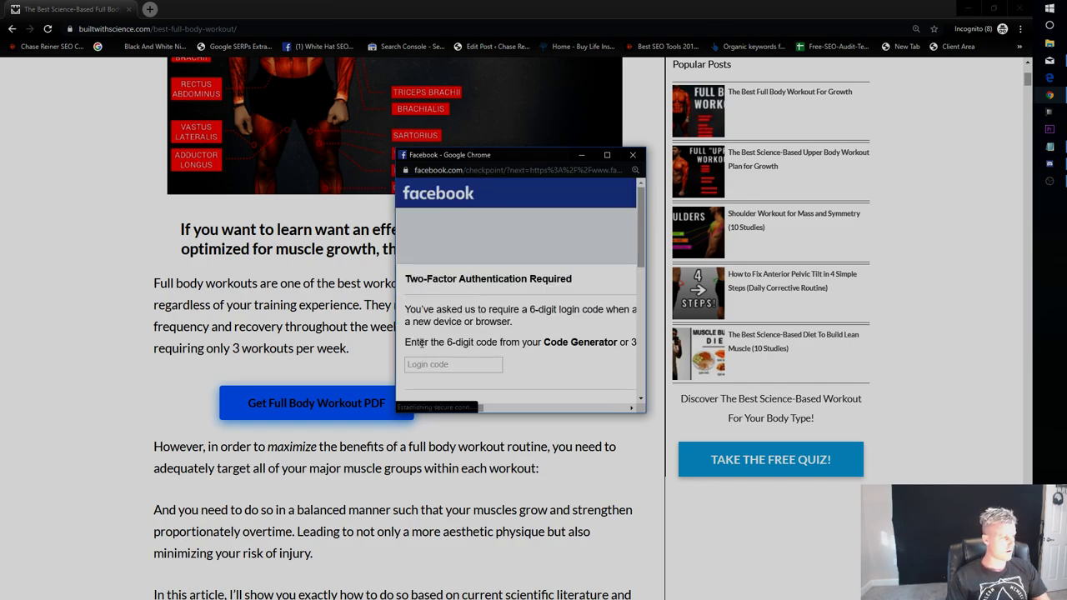
# Approve the unrecognized login alert in the main Facebook window as genuine.
pyautogui.scroll(-1, 429, 345)
pyautogui.click(706, 75)
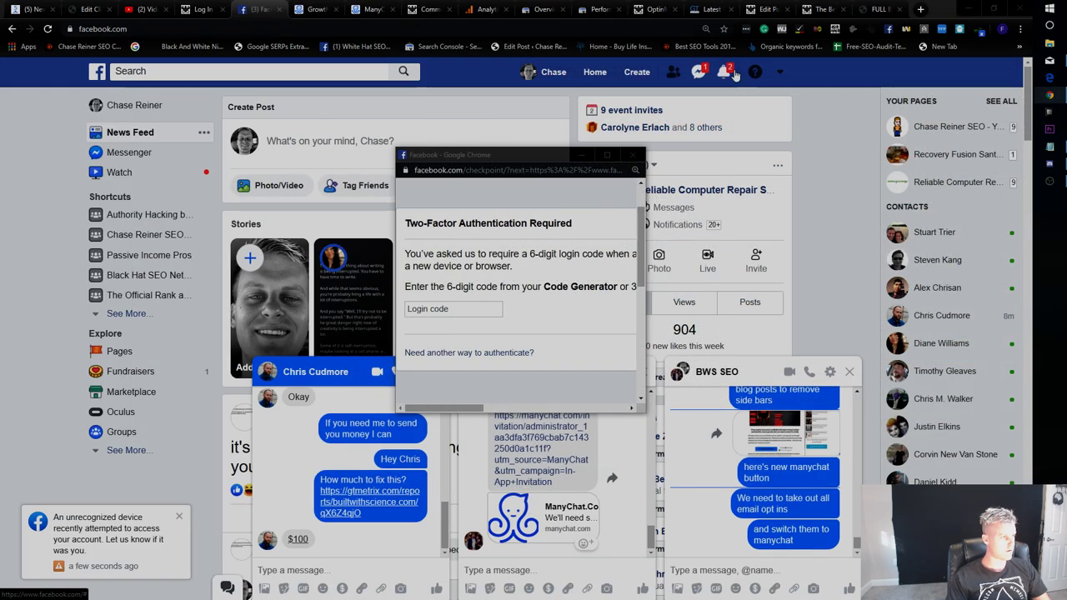
pyautogui.click(724, 71)
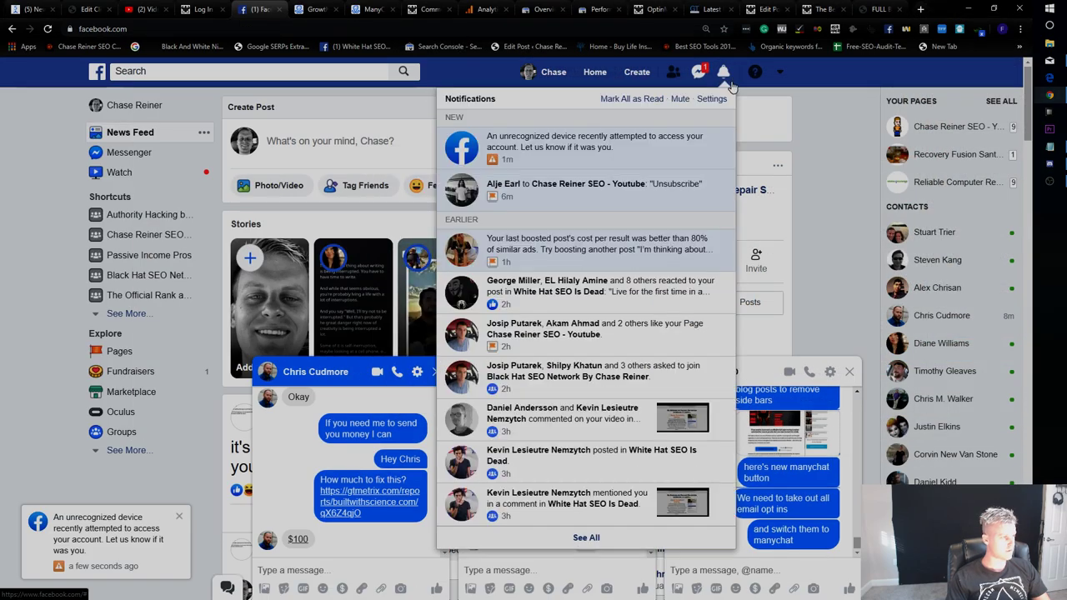
pyautogui.click(601, 154)
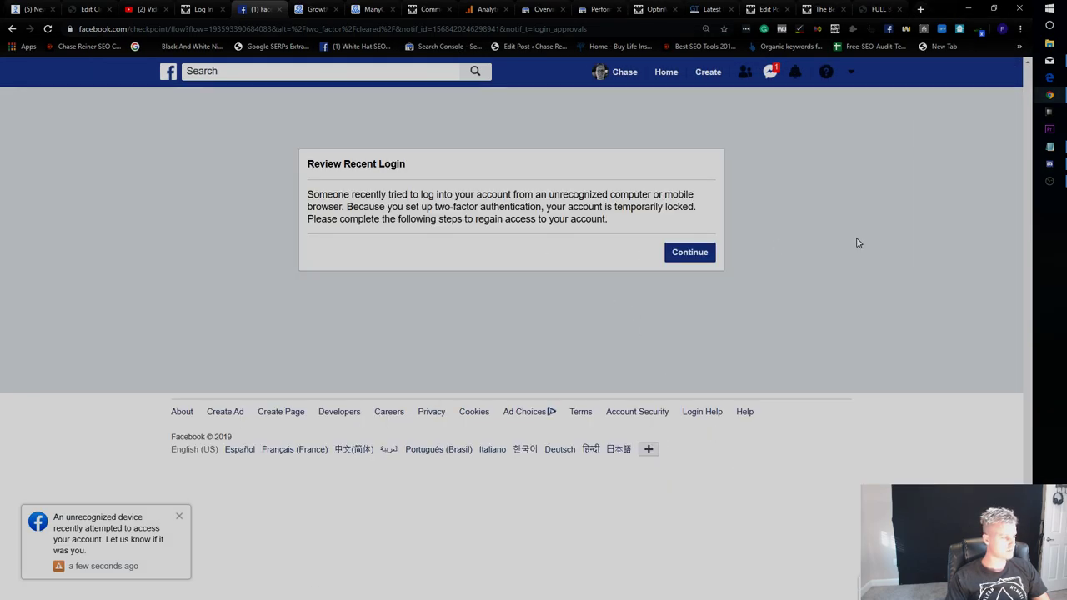
pyautogui.click(691, 259)
pyautogui.click(625, 381)
pyautogui.click(684, 281)
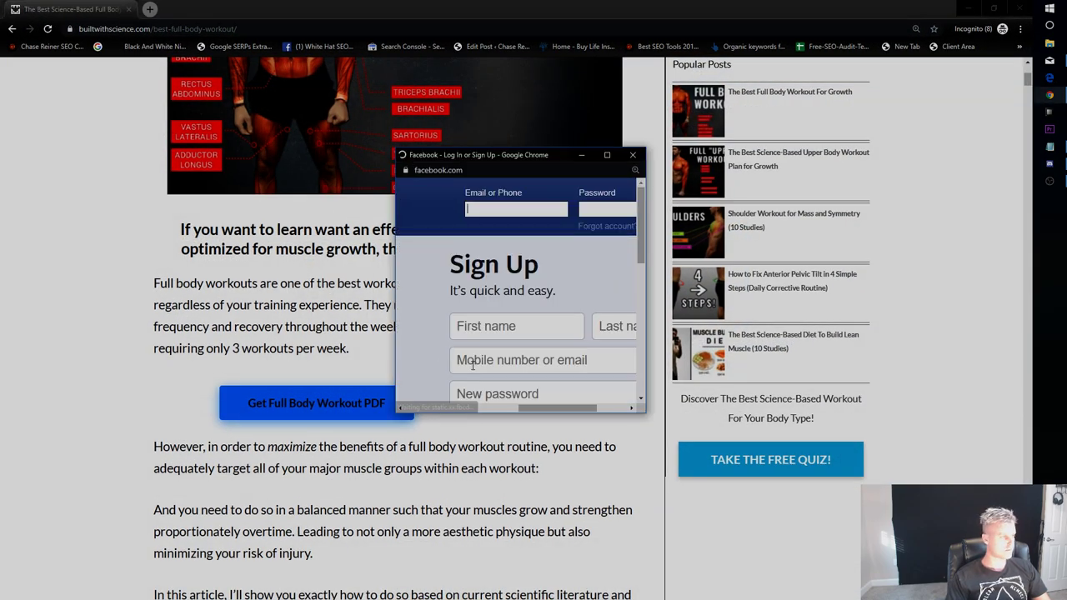
# Retry the Messenger opt-in with the phone number, then open the Full Body Workout PDF.
pyautogui.click(628, 159)
pyautogui.click(457, 392)
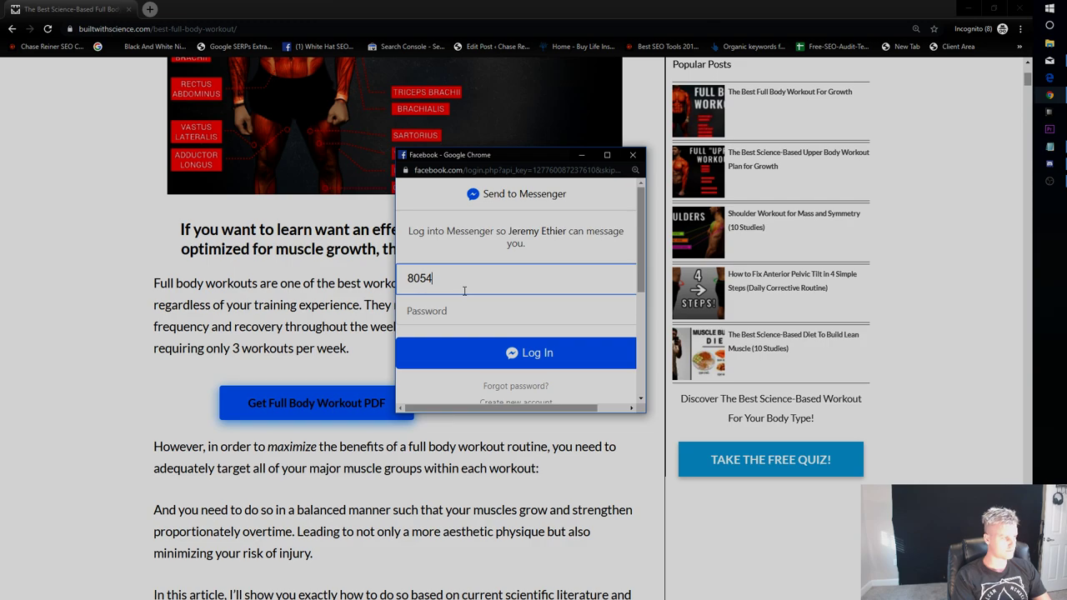
pyautogui.press('Tab')
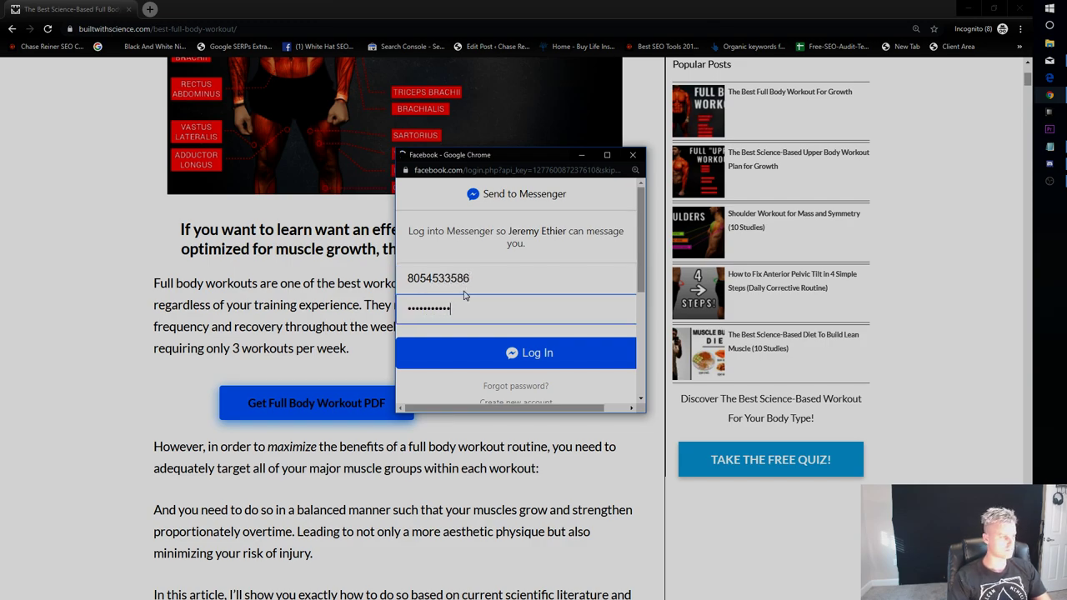
pyautogui.press('Return')
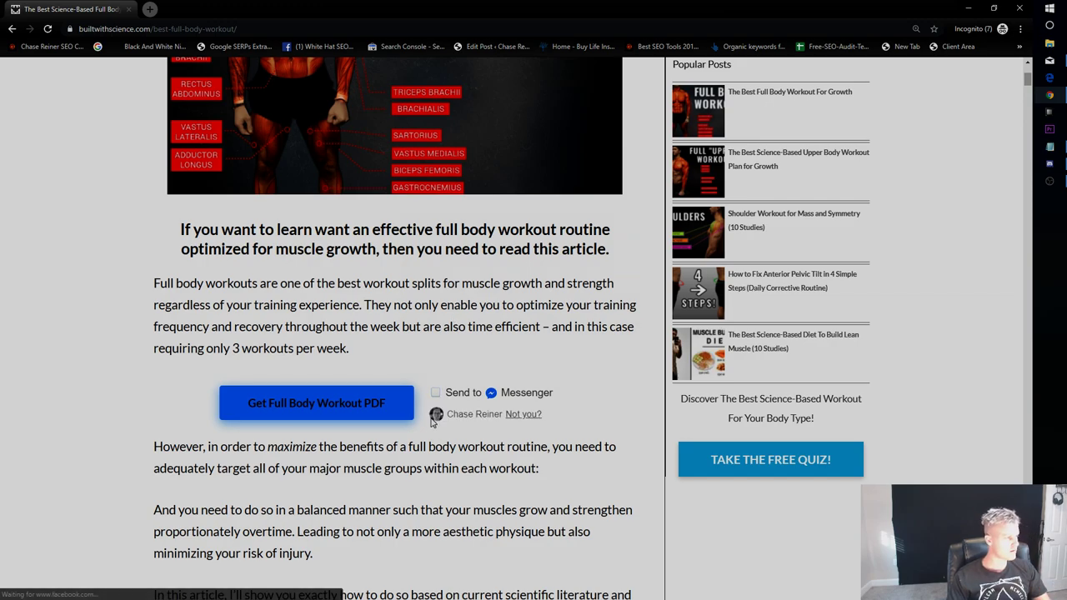
pyautogui.click(345, 409)
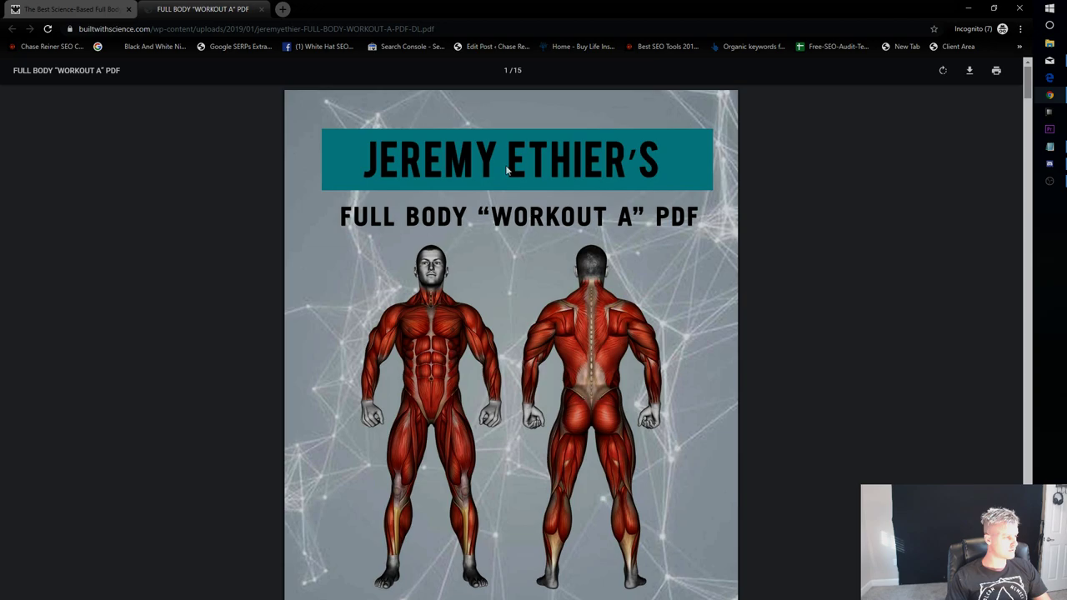
# From the blog post, open the delivered message in Messenger with the signed-in account.
pyautogui.click(51, 7)
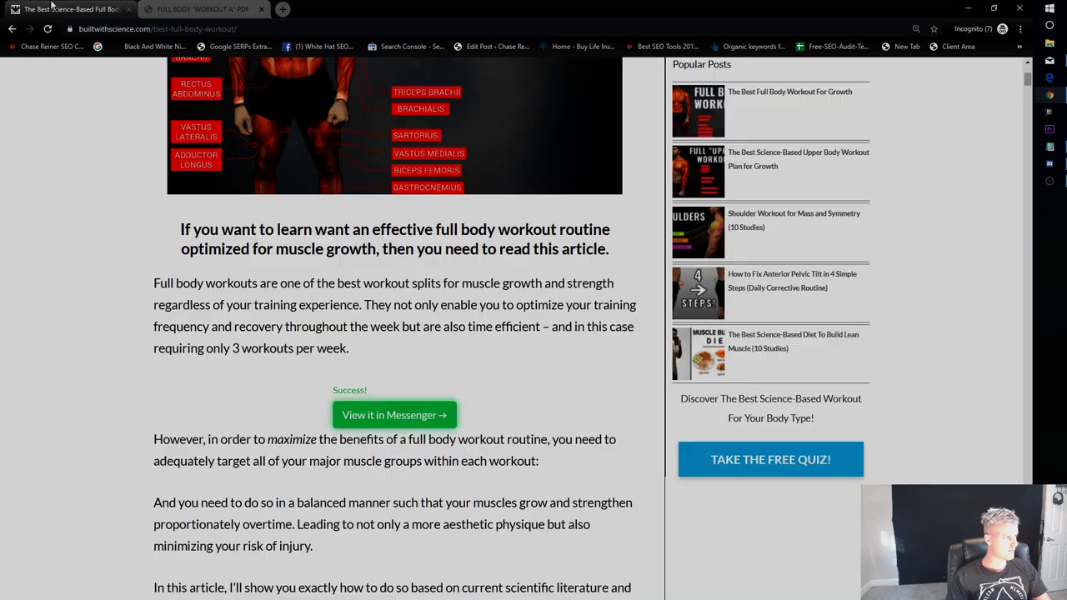
pyautogui.click(421, 419)
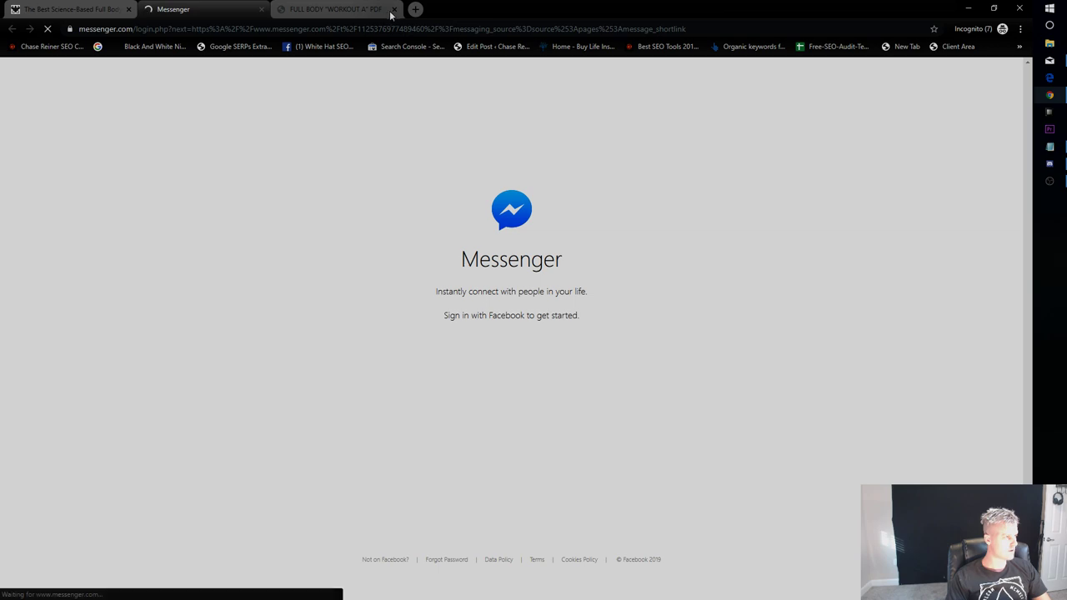
pyautogui.click(394, 9)
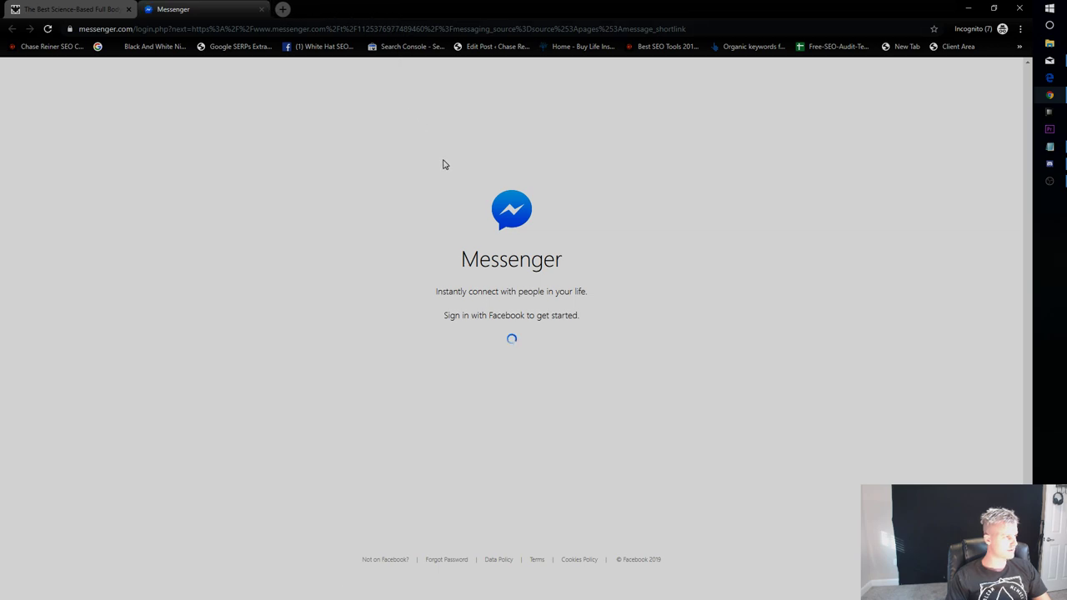
pyautogui.click(538, 360)
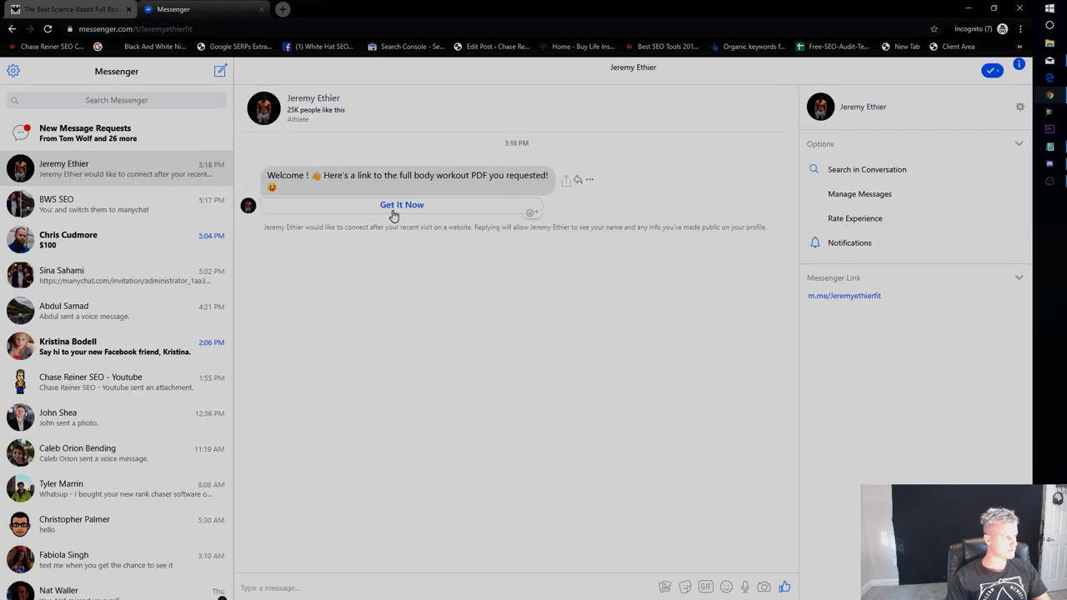
# Verify the welcome message's PDF link opens the workout PDF, then close it.
pyautogui.click(376, 208)
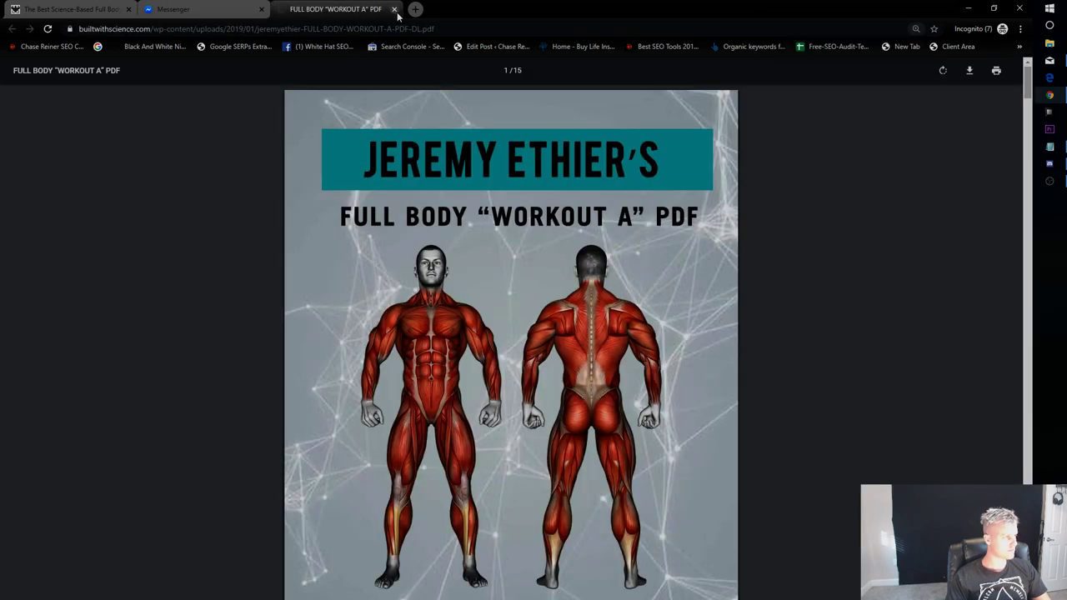
pyautogui.click(394, 10)
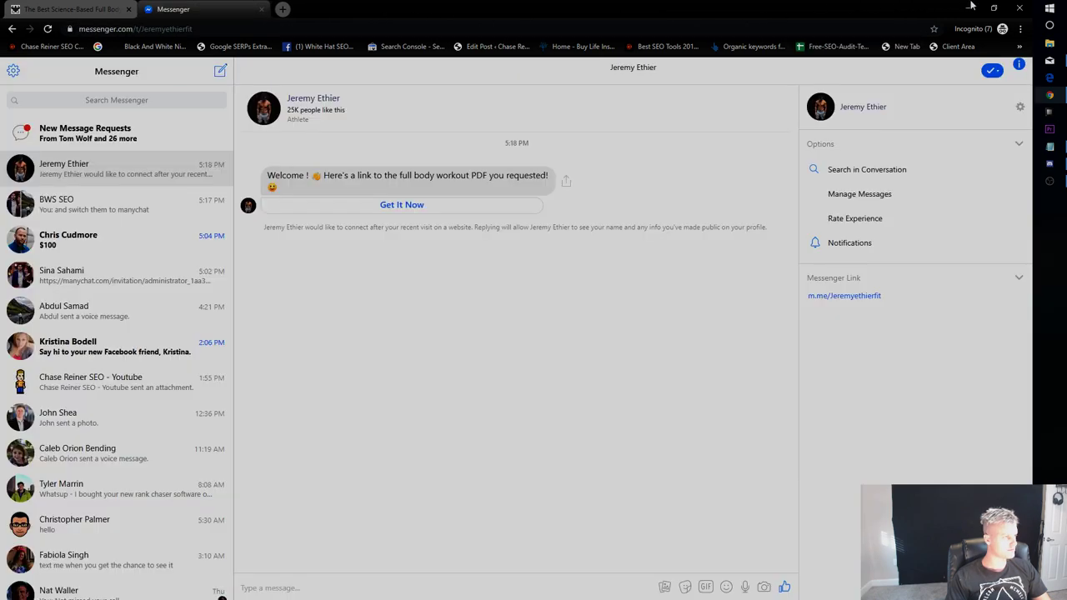
pyautogui.click(1050, 9)
# Snip the Messenger chat header and welcome message and save it as 'gymdl'.
pyautogui.write('s')
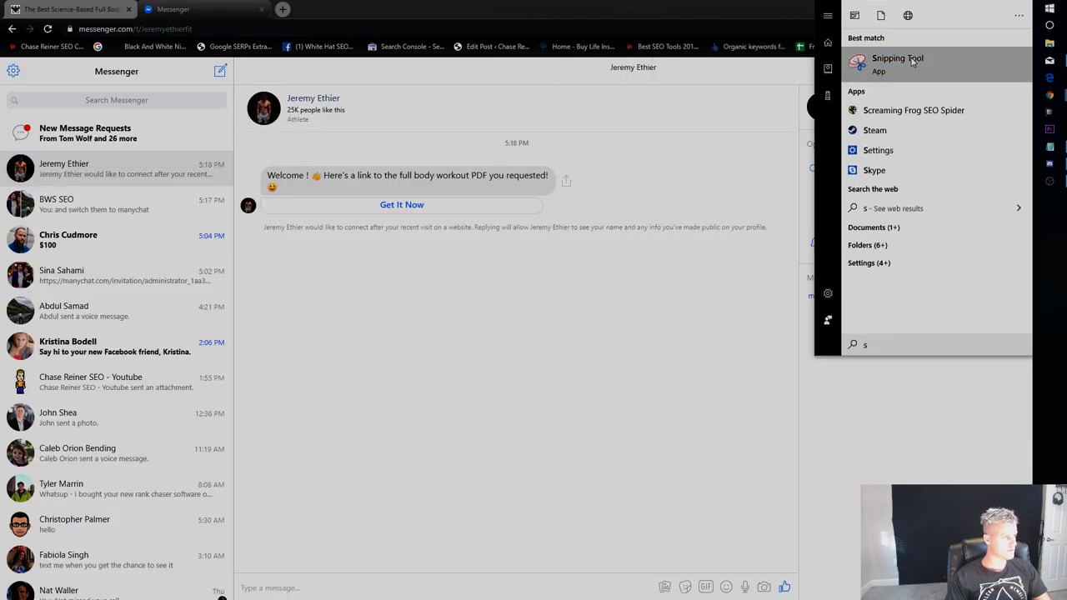
pyautogui.click(912, 62)
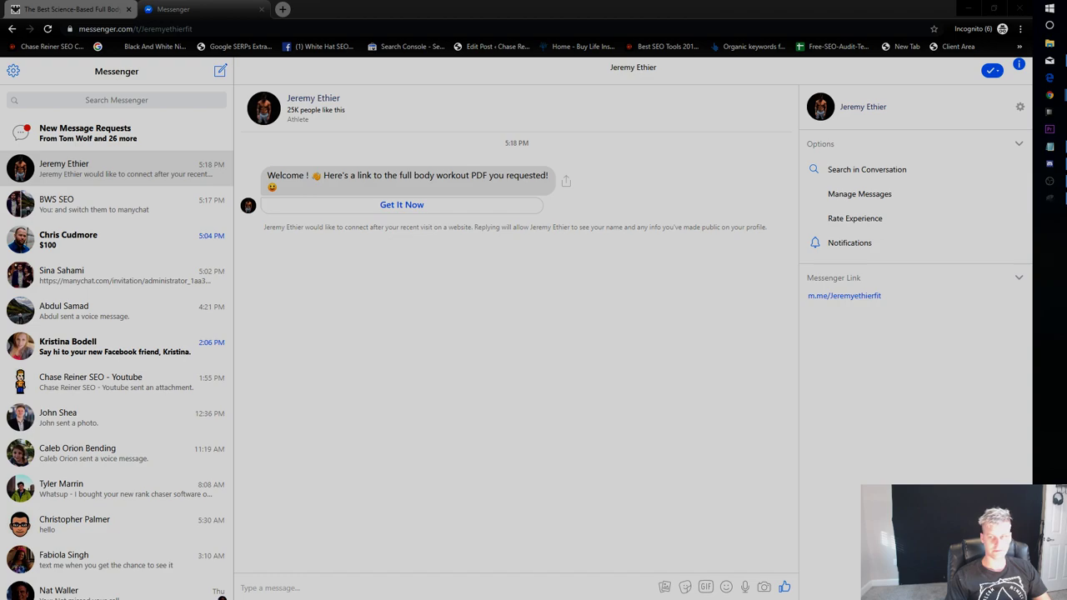
pyautogui.moveTo(238, 79); pyautogui.dragTo(672, 275)
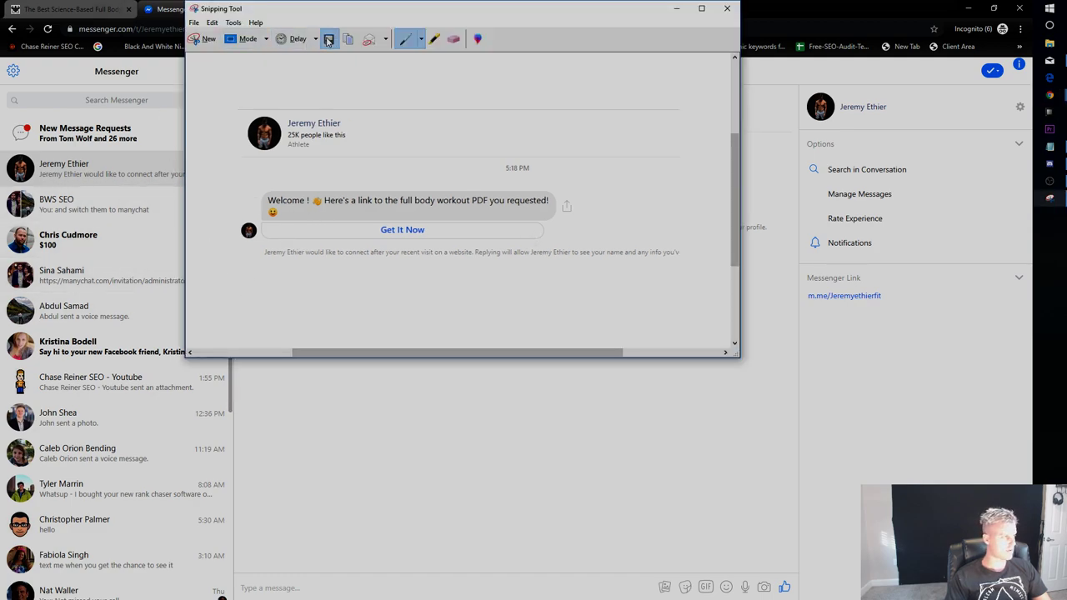
pyautogui.click(328, 38)
pyautogui.write('gymdl')
pyautogui.press('Return')
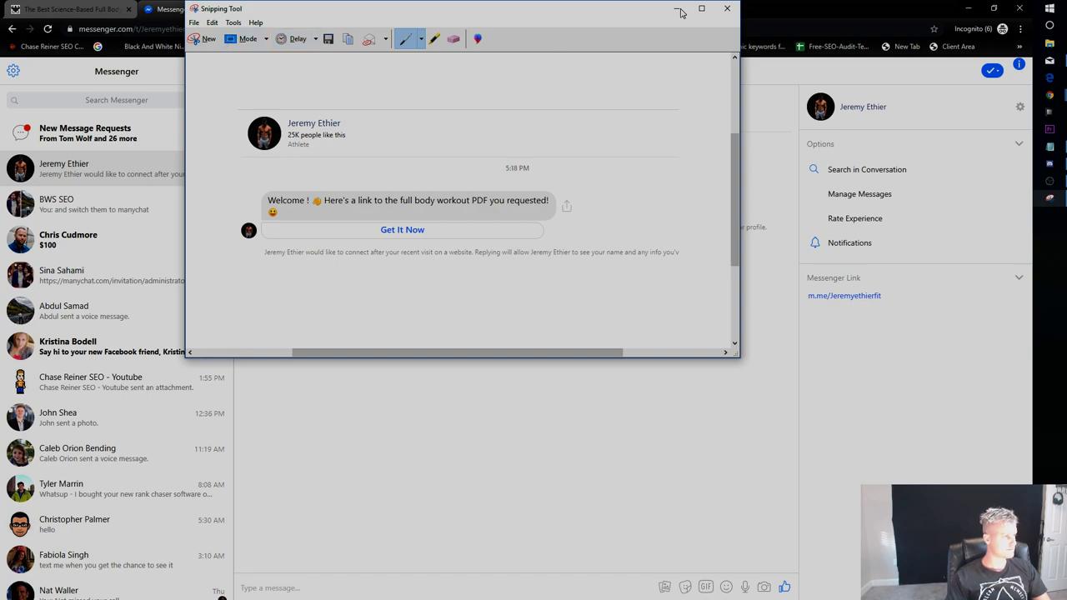
pyautogui.click(727, 7)
# Look through the Messenger message requests, then close the incognito browser window.
pyautogui.click(93, 131)
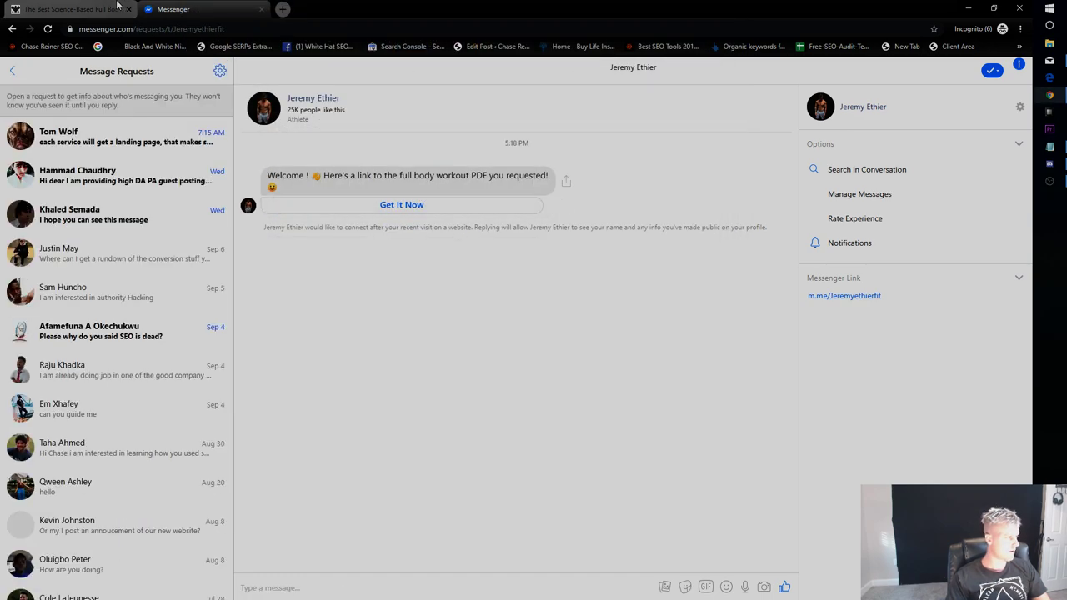
pyautogui.click(88, 138)
pyautogui.click(121, 194)
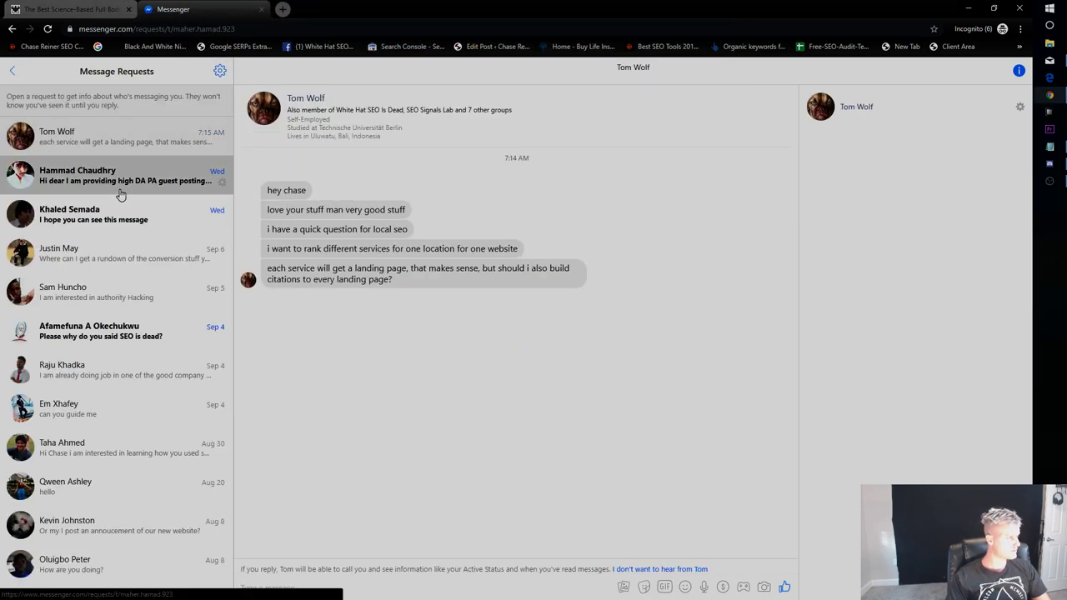
pyautogui.click(119, 214)
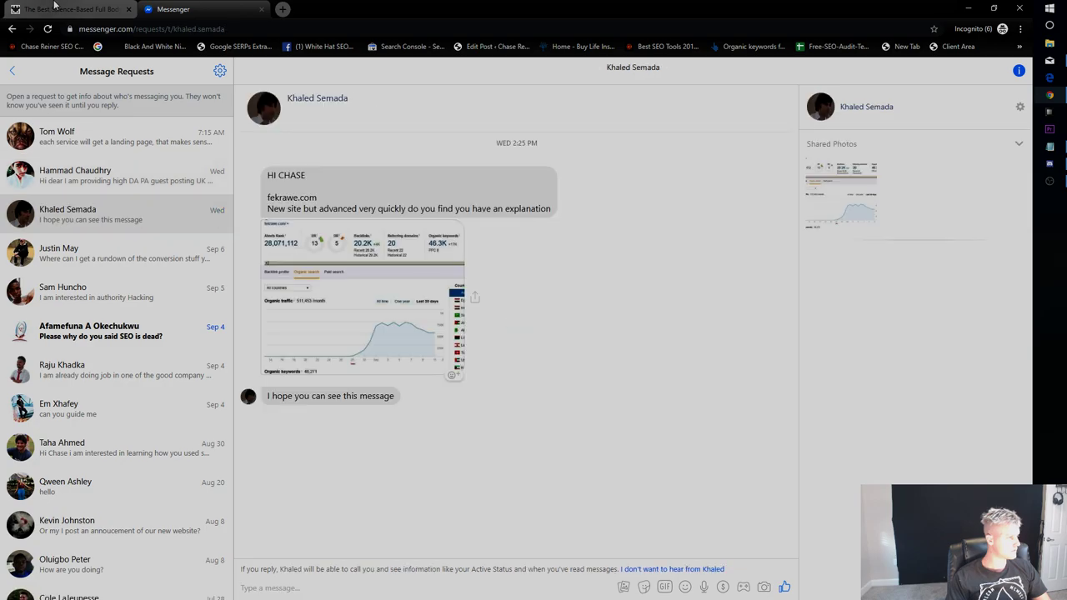
pyautogui.click(52, 7)
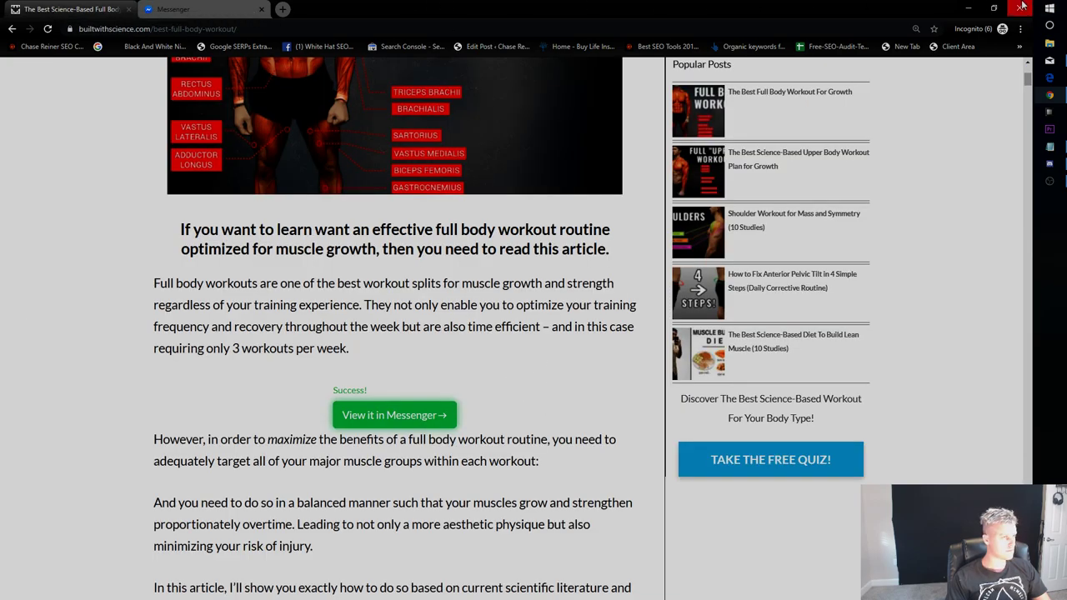
pyautogui.click(1019, 7)
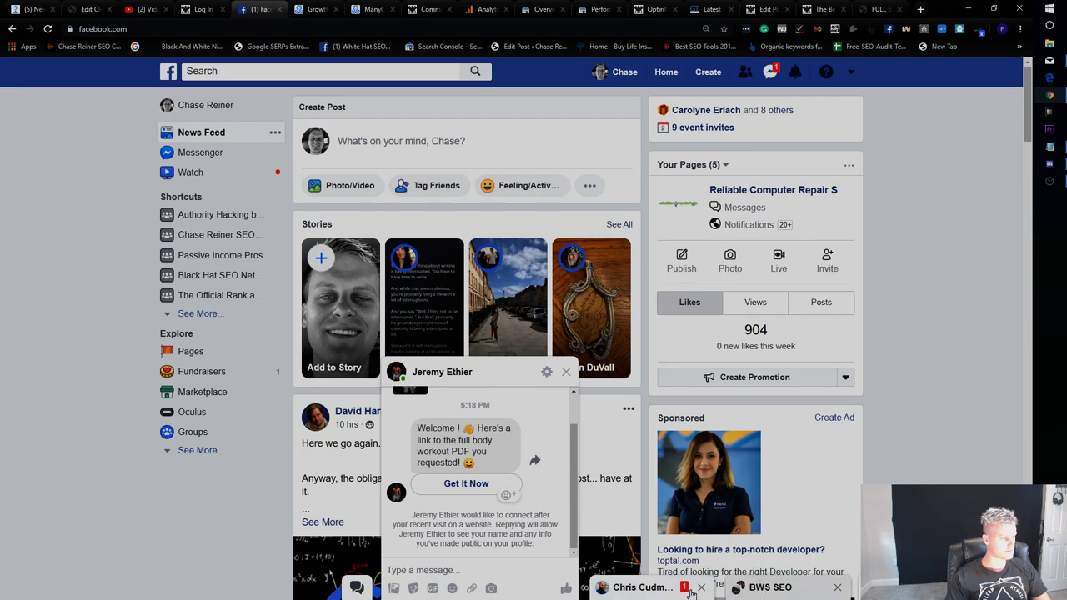
# Send the 'gymdl' welcome-message screenshot to the BWS SEO chat and view it full size.
pyautogui.click(767, 588)
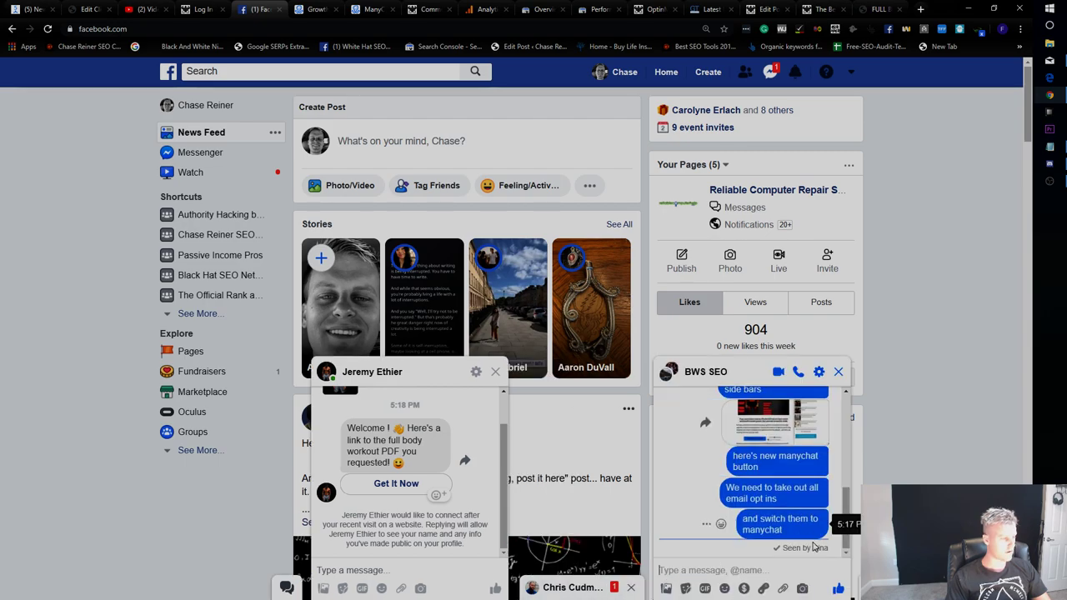
pyautogui.click(665, 588)
pyautogui.click(377, 89)
pyautogui.doubleClick(439, 89)
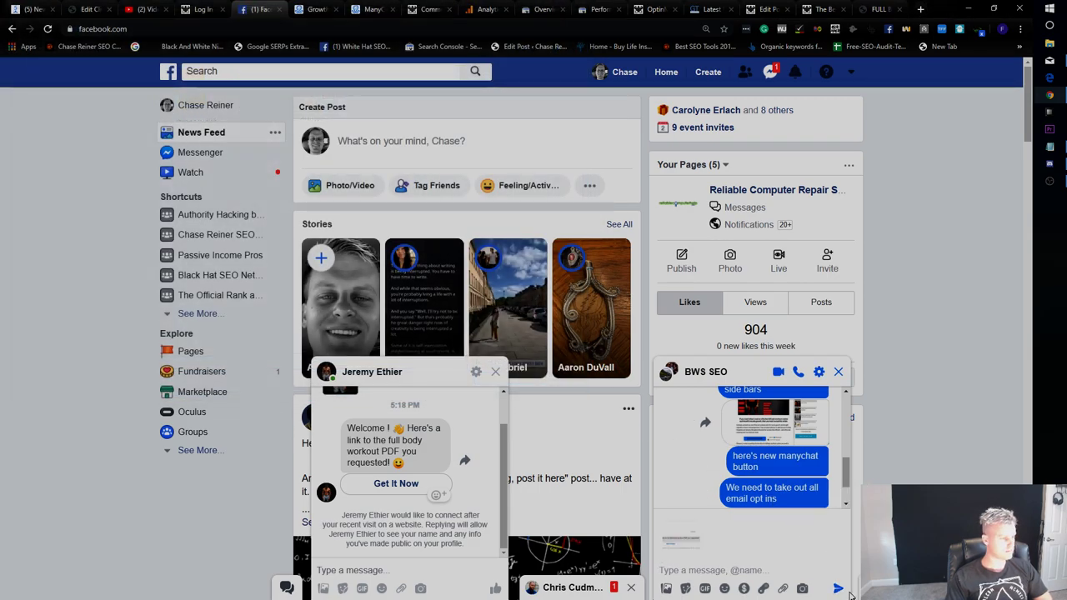
pyautogui.click(839, 588)
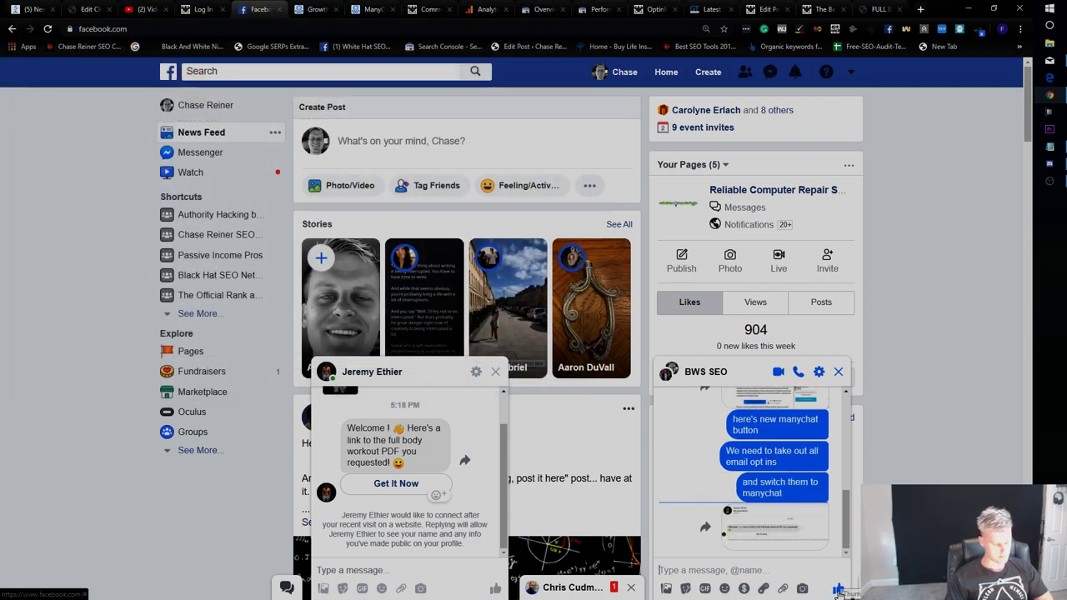
pyautogui.click(766, 532)
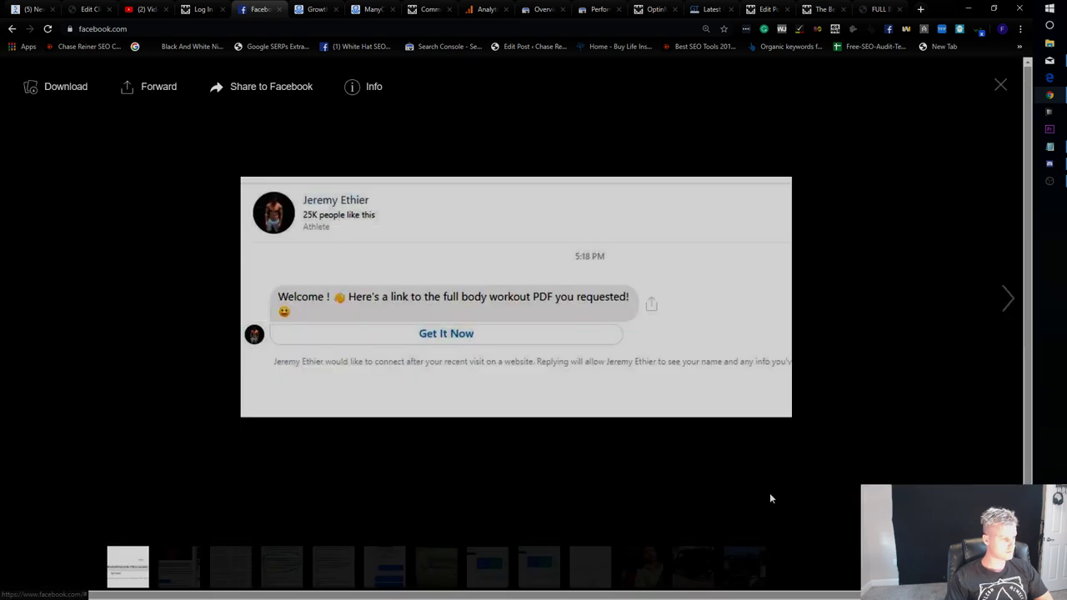
pyautogui.press('Right')
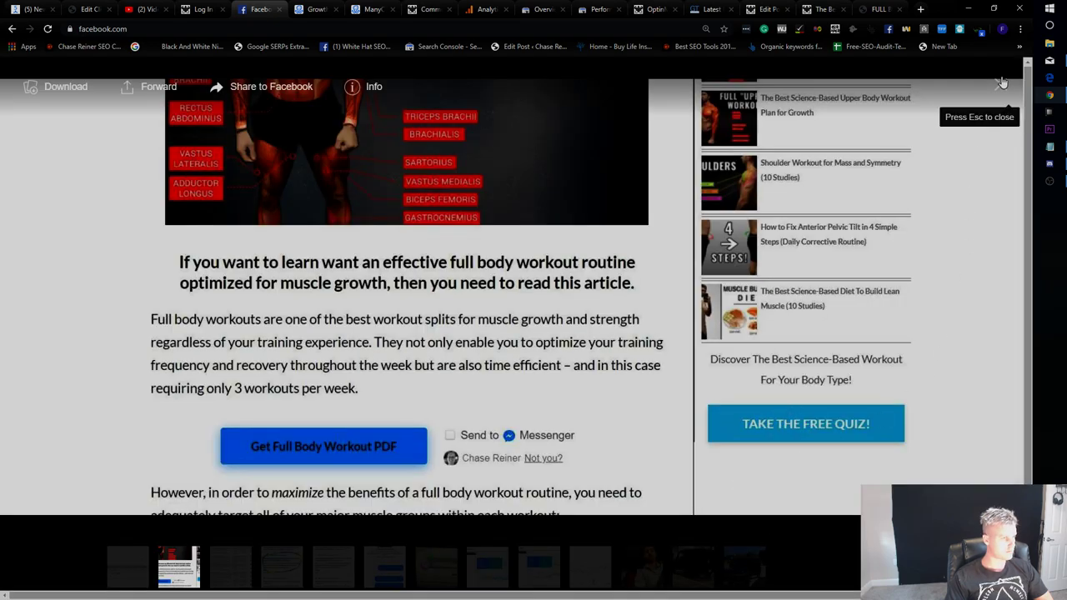
pyautogui.click(1001, 85)
pyautogui.click(317, 9)
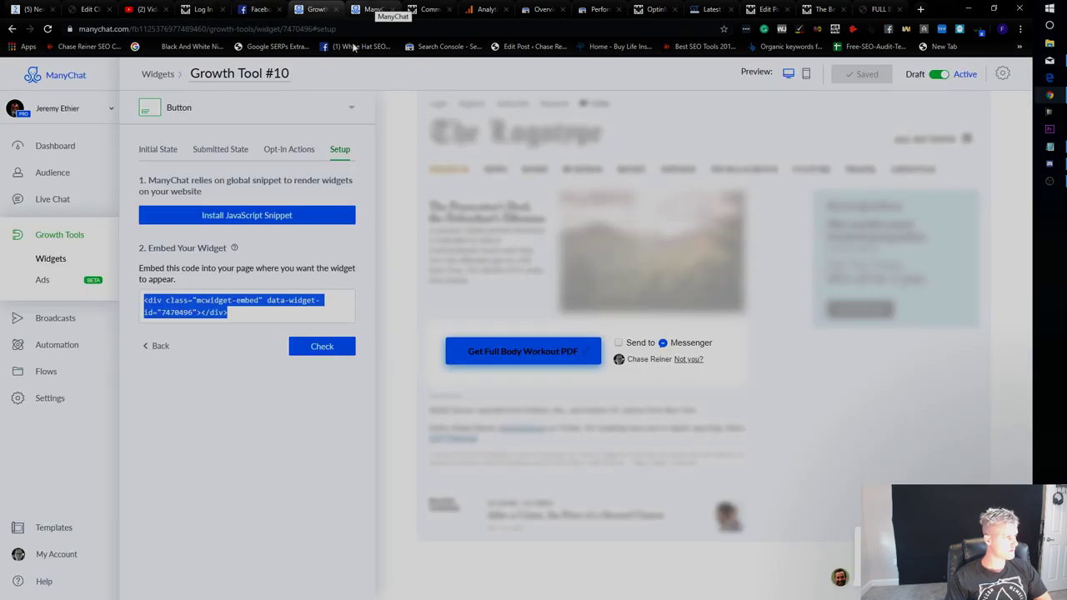
# Toggle Growth Tool #10's button type to Send to messenger and back to checkbox, then read the Checkbox Plugin Changes article.
pyautogui.click(172, 147)
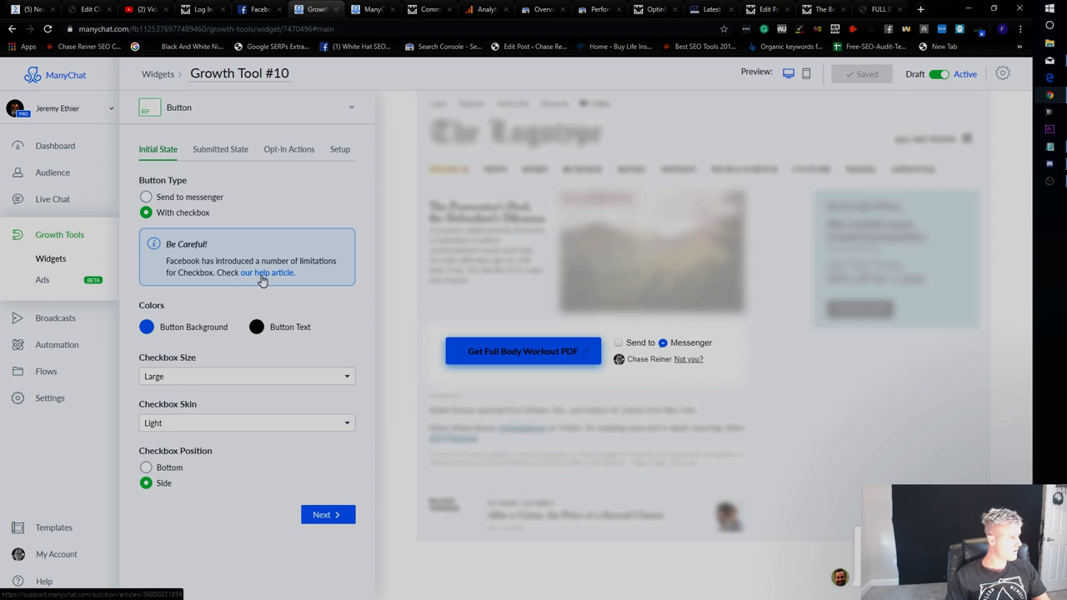
pyautogui.click(160, 200)
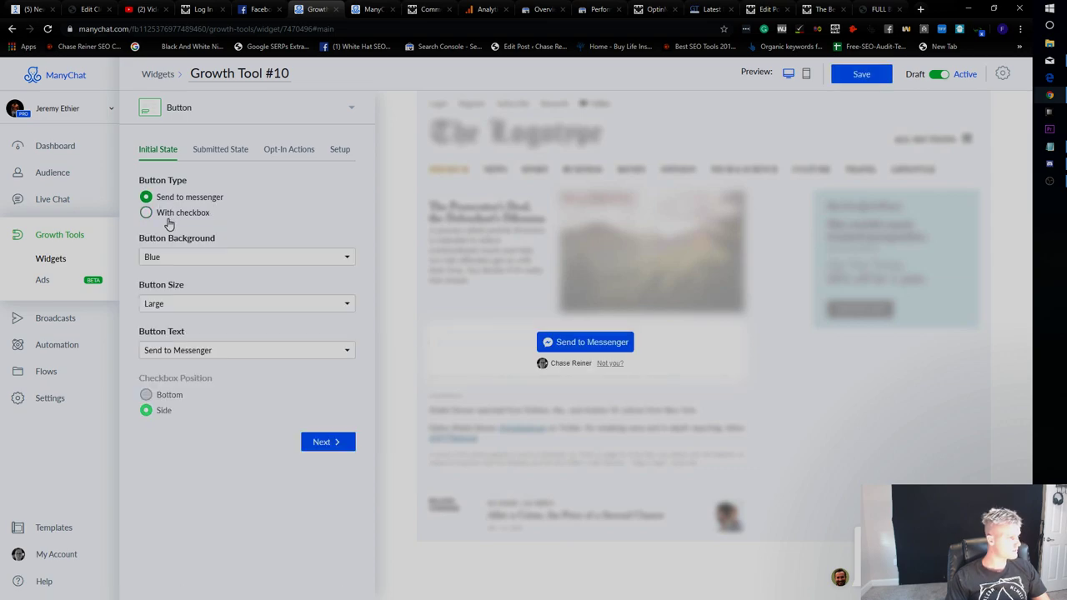
pyautogui.click(167, 218)
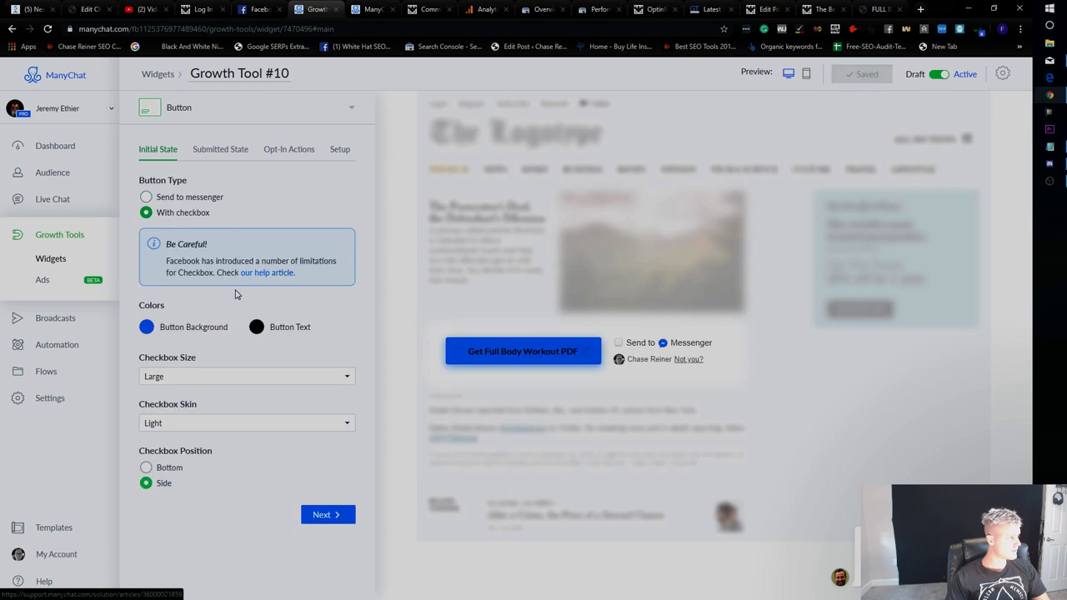
pyautogui.click(265, 274)
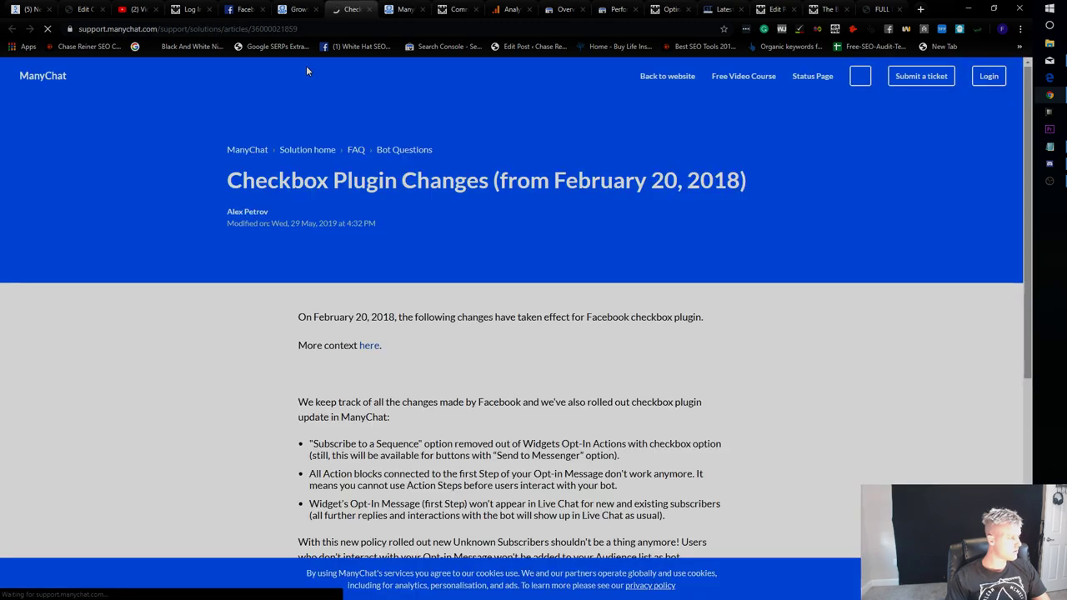
pyautogui.scroll(-2, 433, 280)
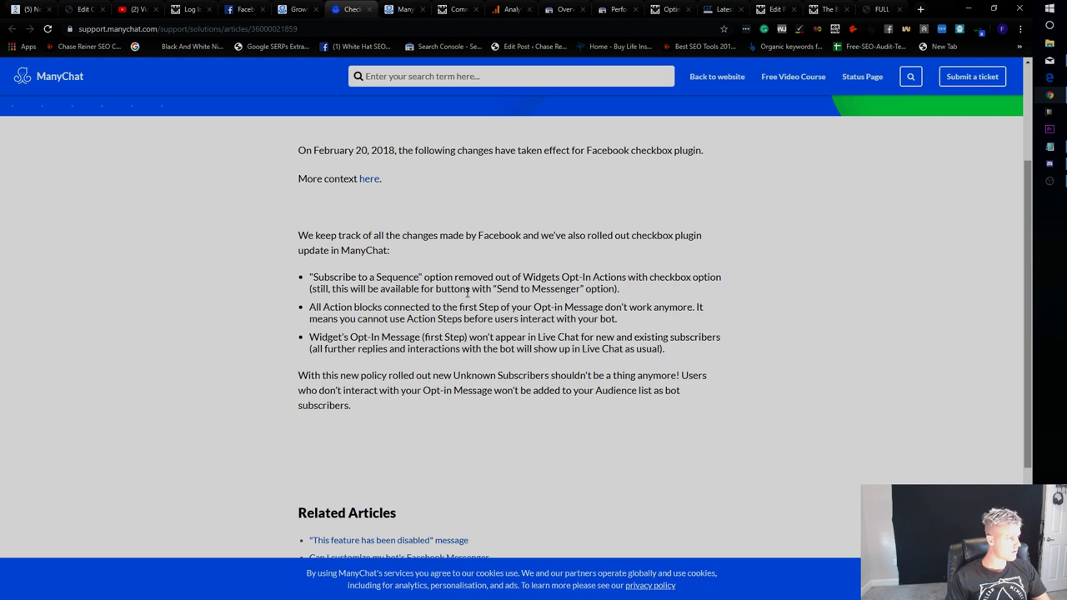
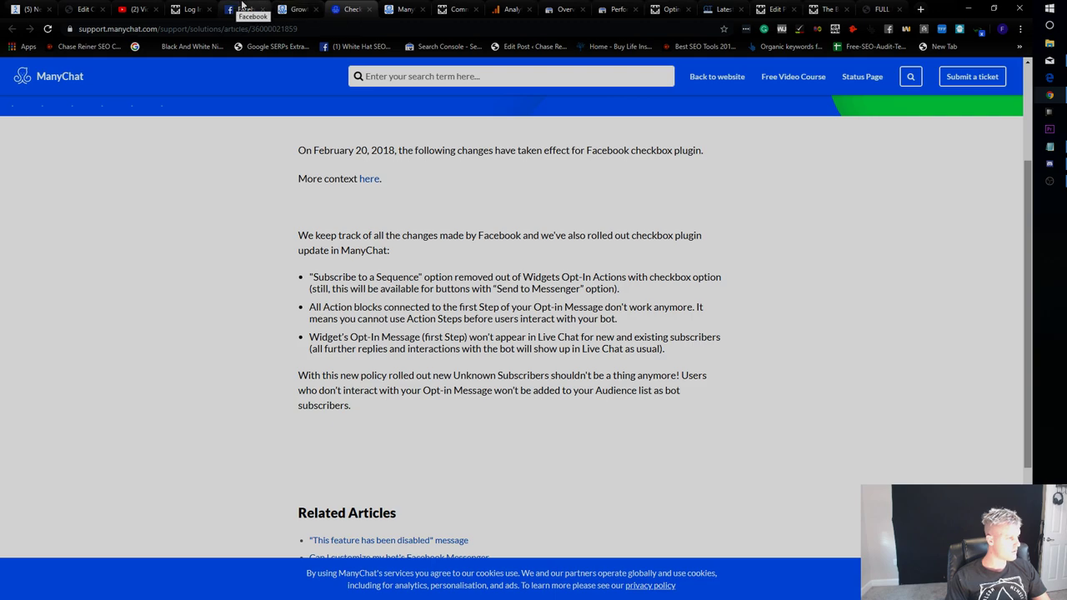
# Turn off Redirect to URL in Growth Tool #10's Submitted State and save.
pyautogui.click(287, 9)
pyautogui.click(222, 152)
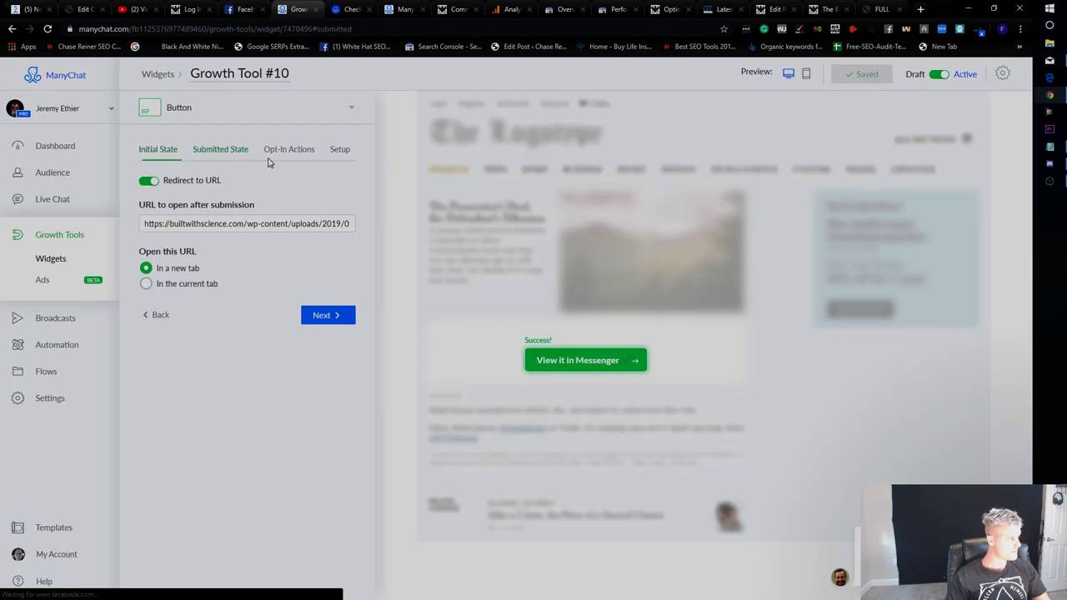
pyautogui.click(149, 181)
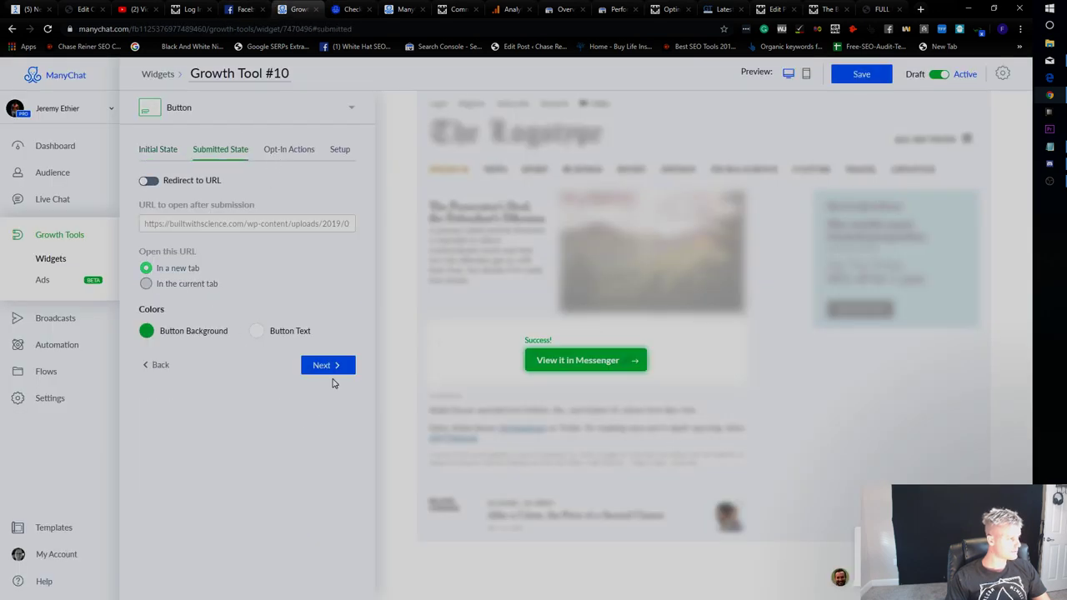
pyautogui.click(195, 333)
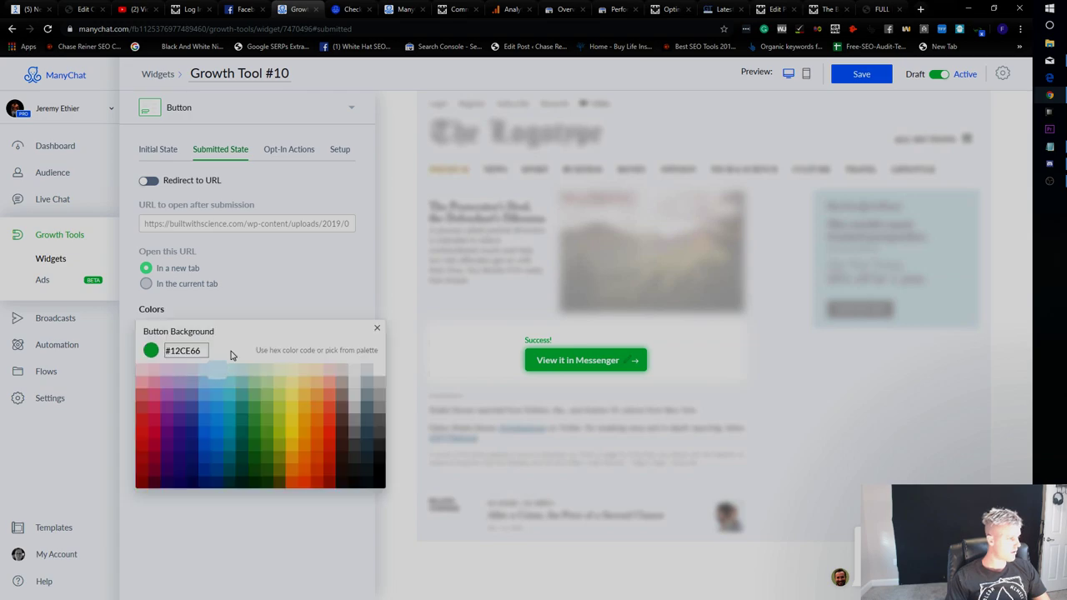
pyautogui.click(281, 291)
pyautogui.click(862, 73)
# Return to the widget's initial-state settings and bring up the live full body workout article.
pyautogui.click(167, 151)
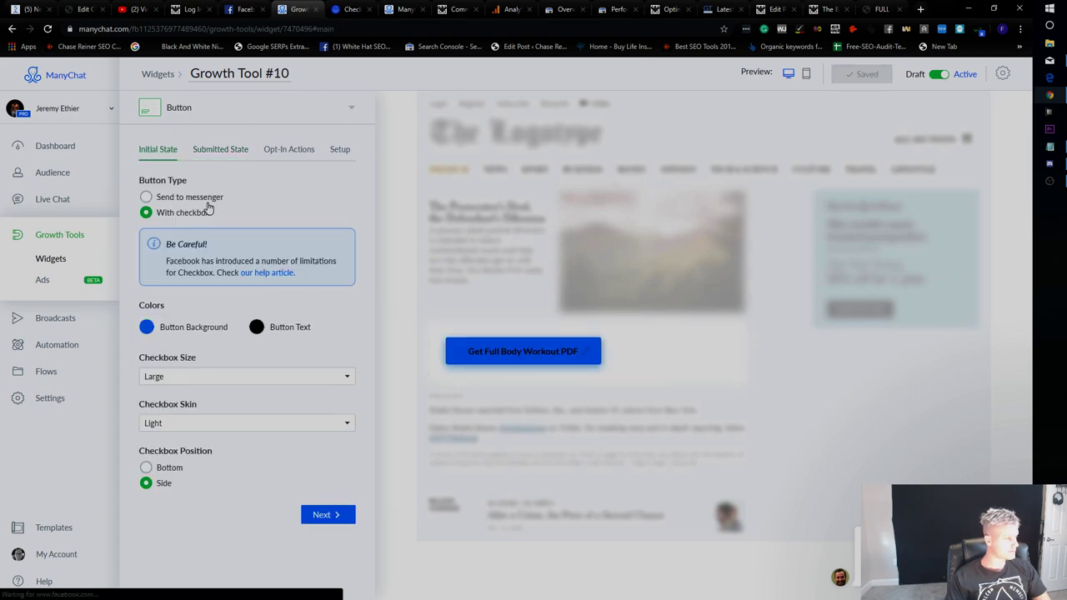
pyautogui.click(200, 331)
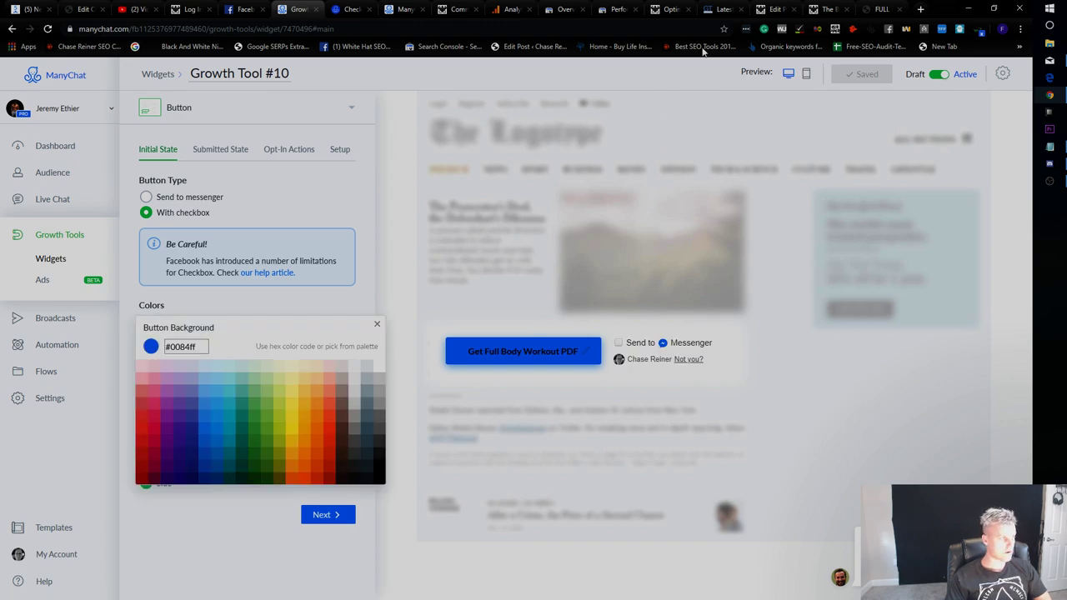
pyautogui.click(881, 9)
pyautogui.click(828, 8)
# Browse the open tabs back to the live full body workout article.
pyautogui.scroll(5, 383, 354)
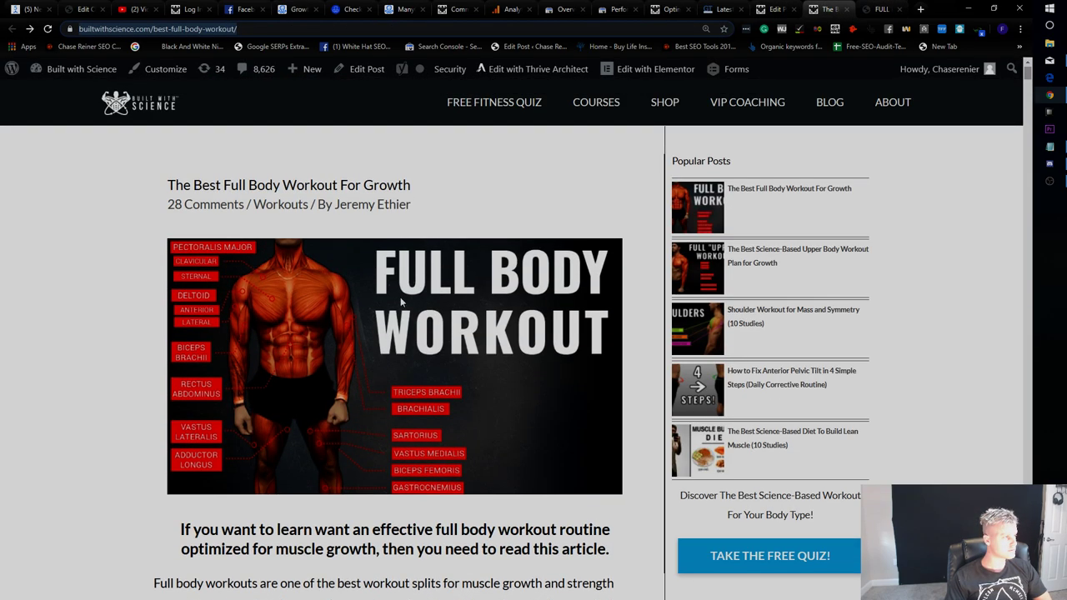
pyautogui.click(621, 8)
pyautogui.click(672, 9)
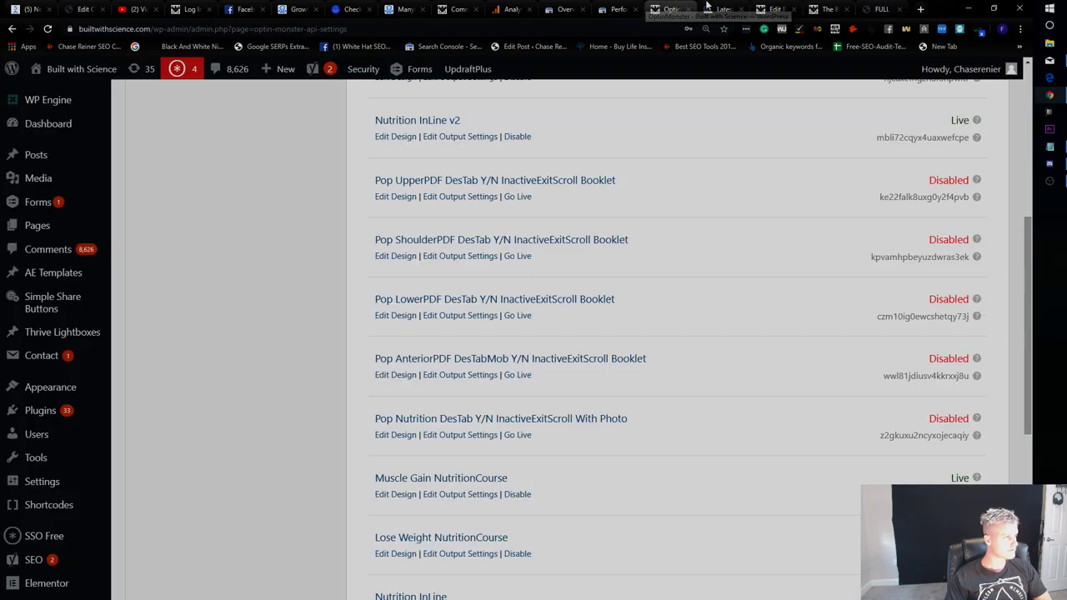
pyautogui.click(771, 9)
pyautogui.click(882, 8)
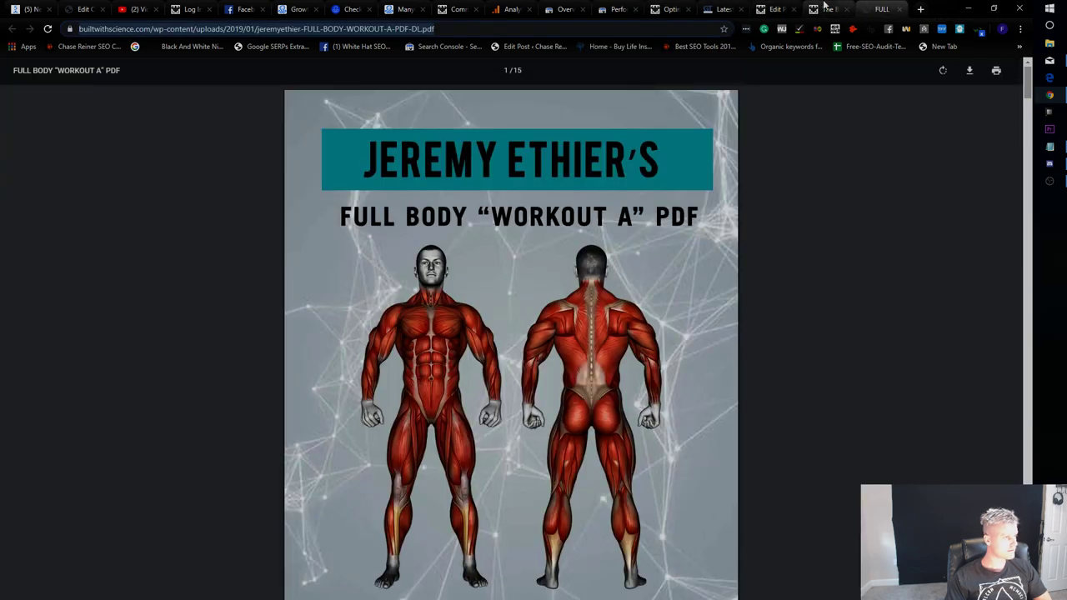
pyautogui.click(828, 9)
# Inspect the article link and expand its computed border-bottom-color, rgb(109, 109, 109).
pyautogui.rightClick(255, 111)
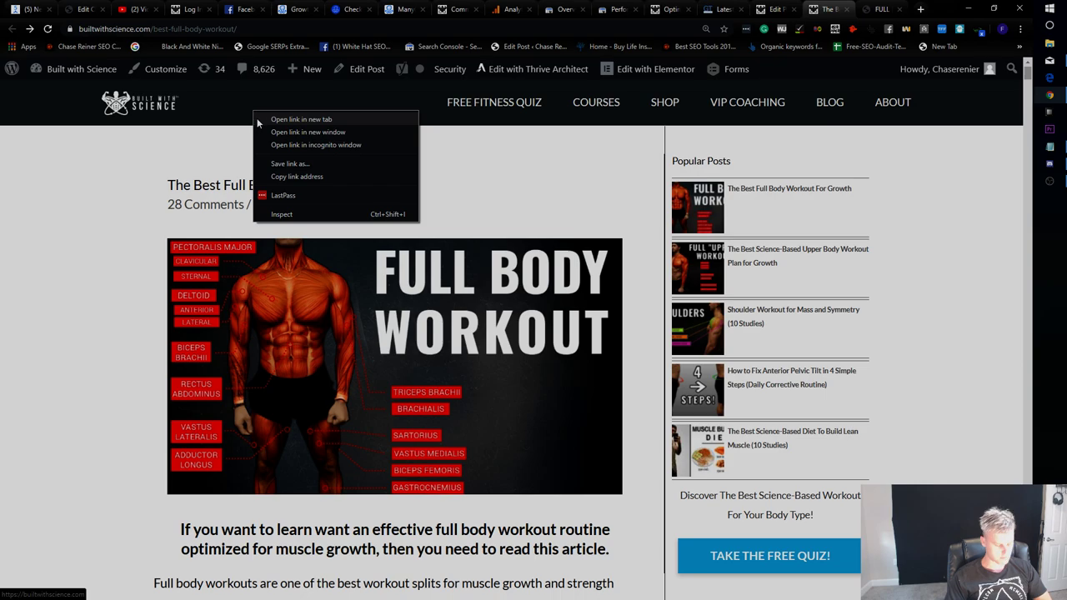
pyautogui.click(284, 214)
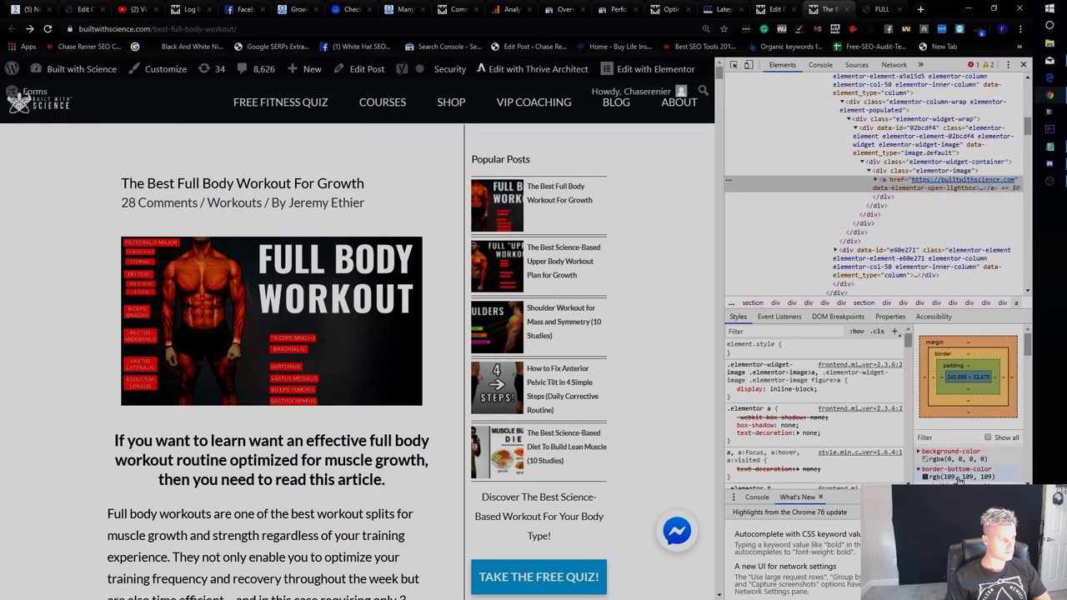
pyautogui.scroll(-3, 952, 467)
pyautogui.click(957, 369)
pyautogui.click(927, 369)
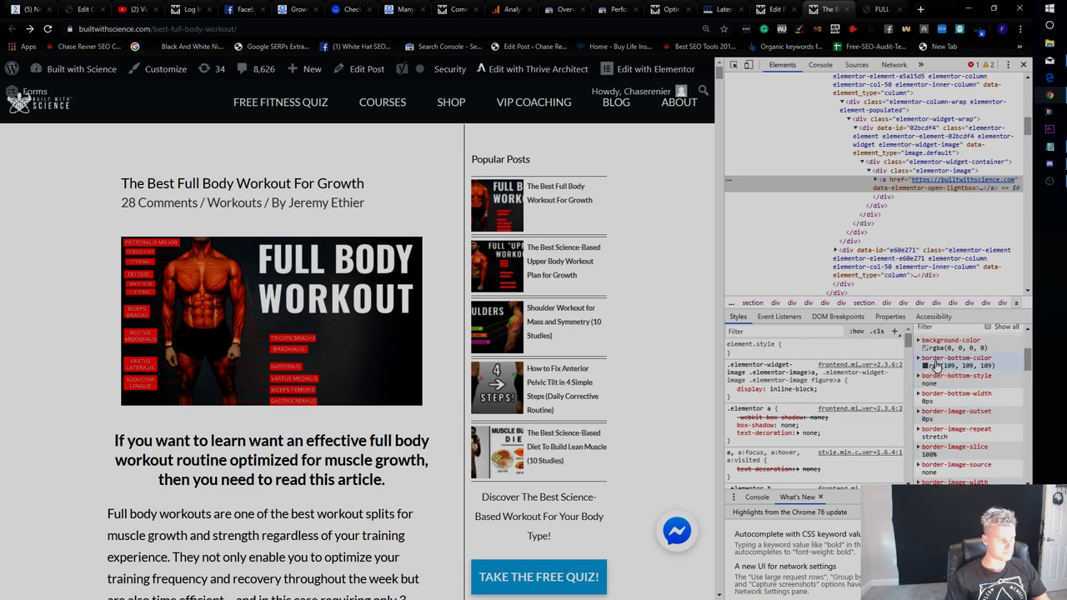
pyautogui.click(939, 367)
pyautogui.click(969, 370)
pyautogui.click(970, 372)
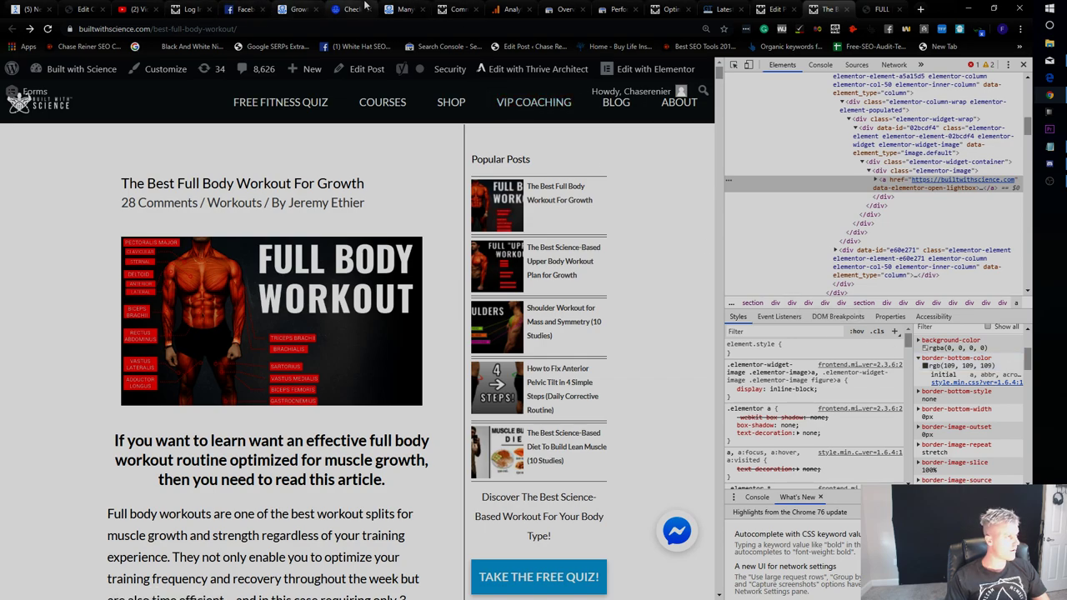
# Check the Growth Tool #10 editor, then bring up the post's WordPress edit page.
pyautogui.click(404, 9)
pyautogui.click(292, 9)
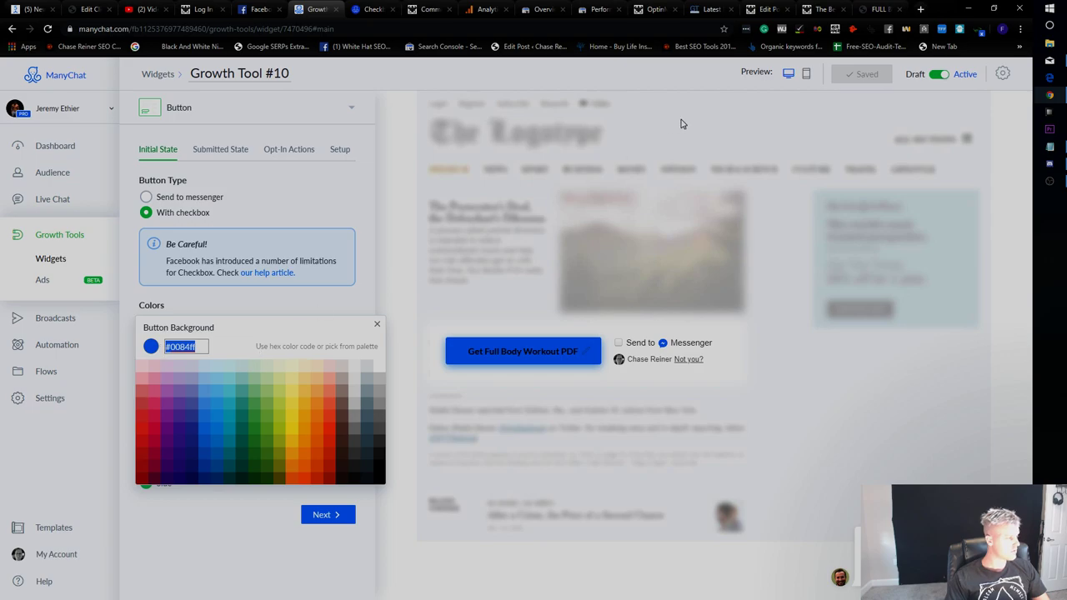
pyautogui.click(876, 9)
pyautogui.click(834, 9)
pyautogui.click(764, 8)
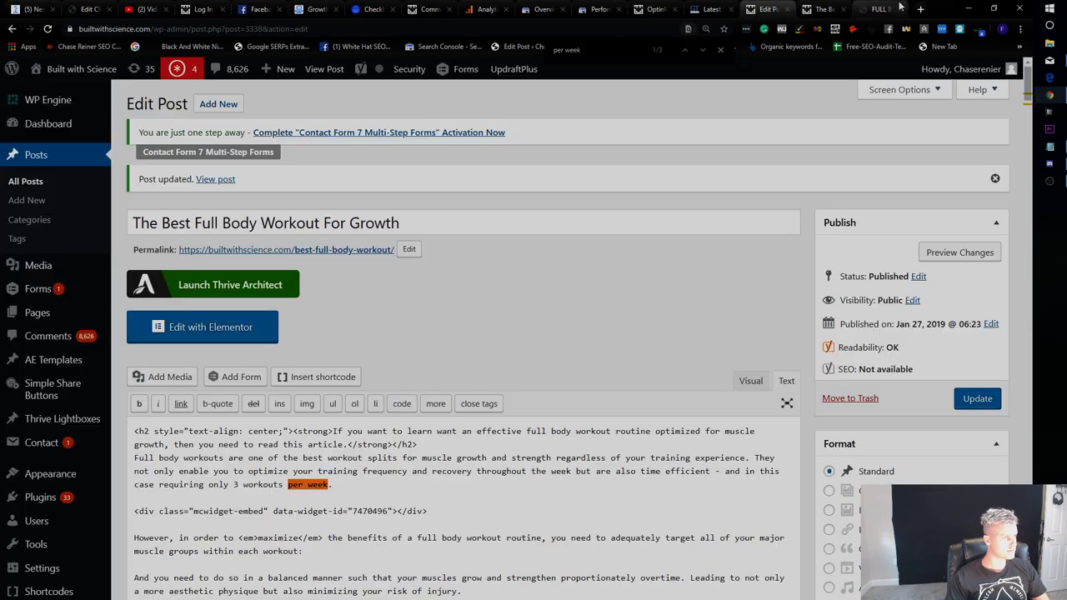
pyautogui.click(921, 9)
# Search '109, 109, 109 in rgb' and select the hex code #6D6D6D.
pyautogui.write('109, 10')
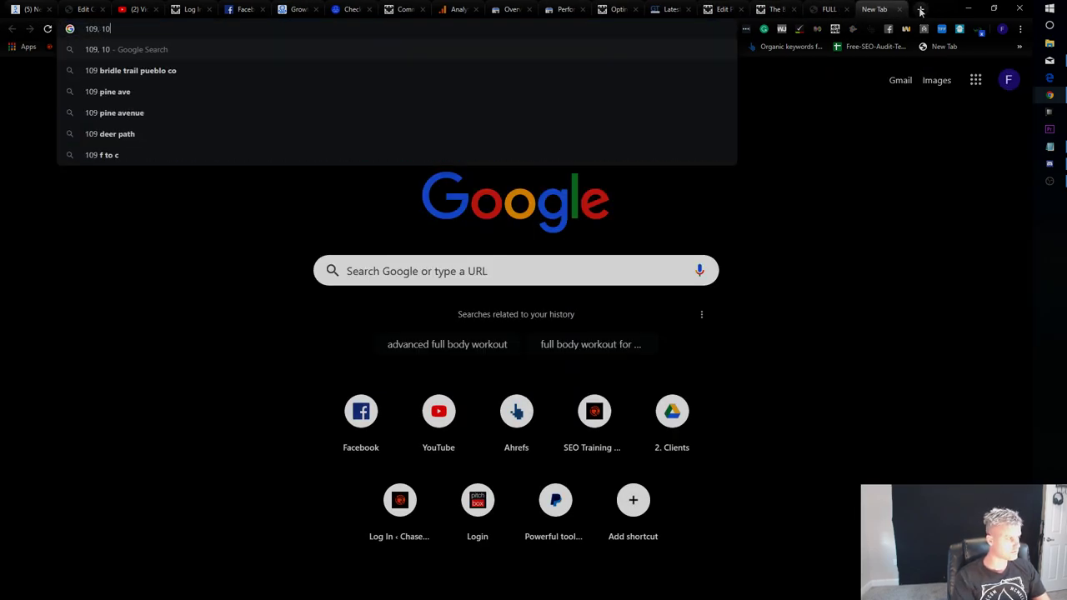
pyautogui.write('9, 109 in rgb')
pyautogui.press('Return')
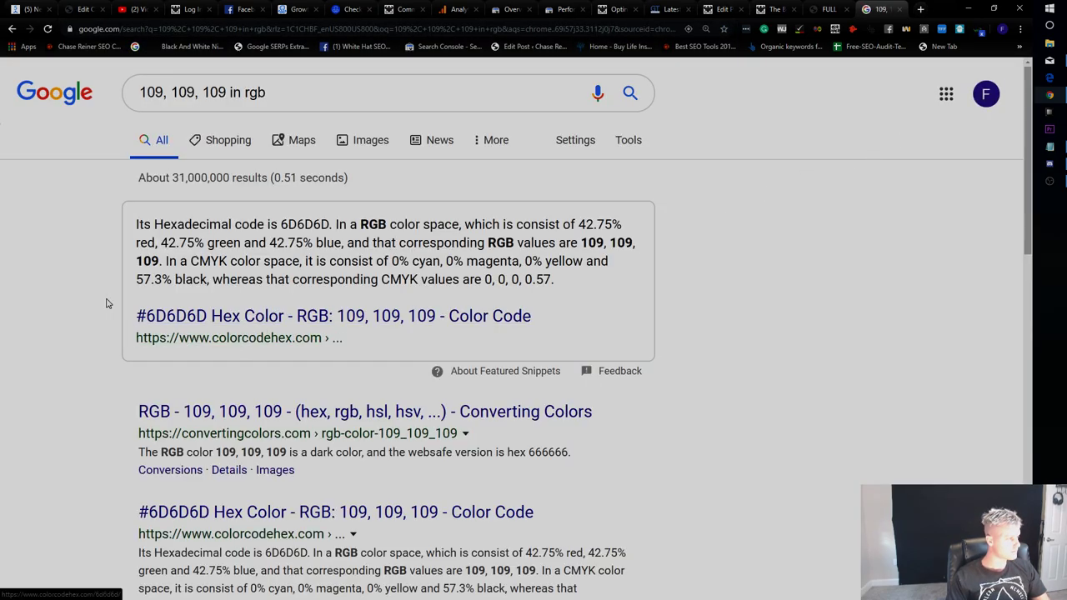
pyautogui.moveTo(130, 317); pyautogui.dragTo(215, 317)
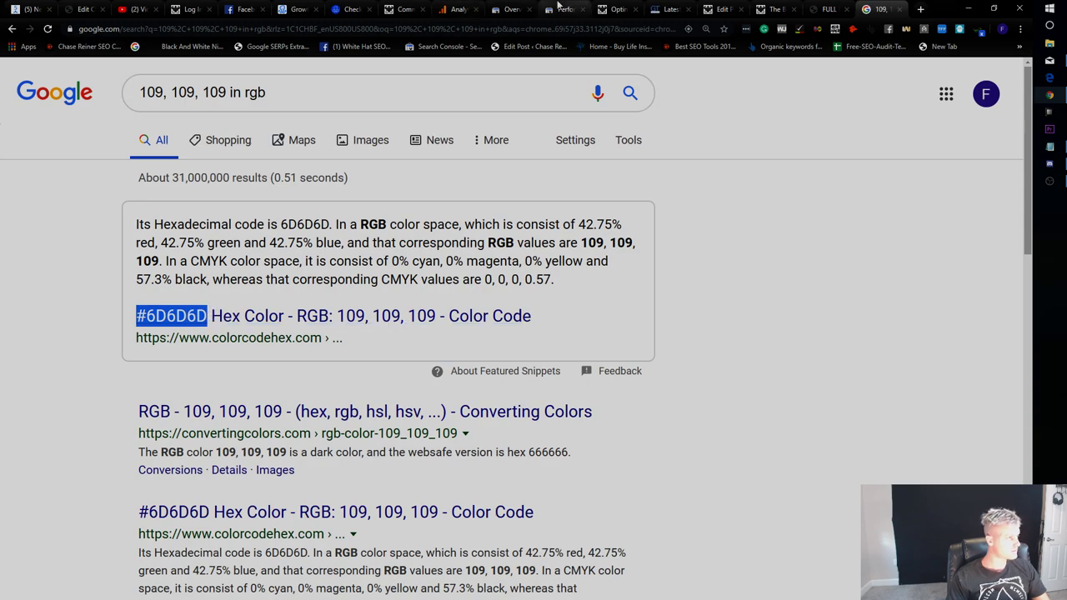
# Cycle through the open tabs, including the WordPress edit page, back to the ManyChat widget editor.
pyautogui.click(457, 9)
pyautogui.click(405, 10)
pyautogui.click(667, 8)
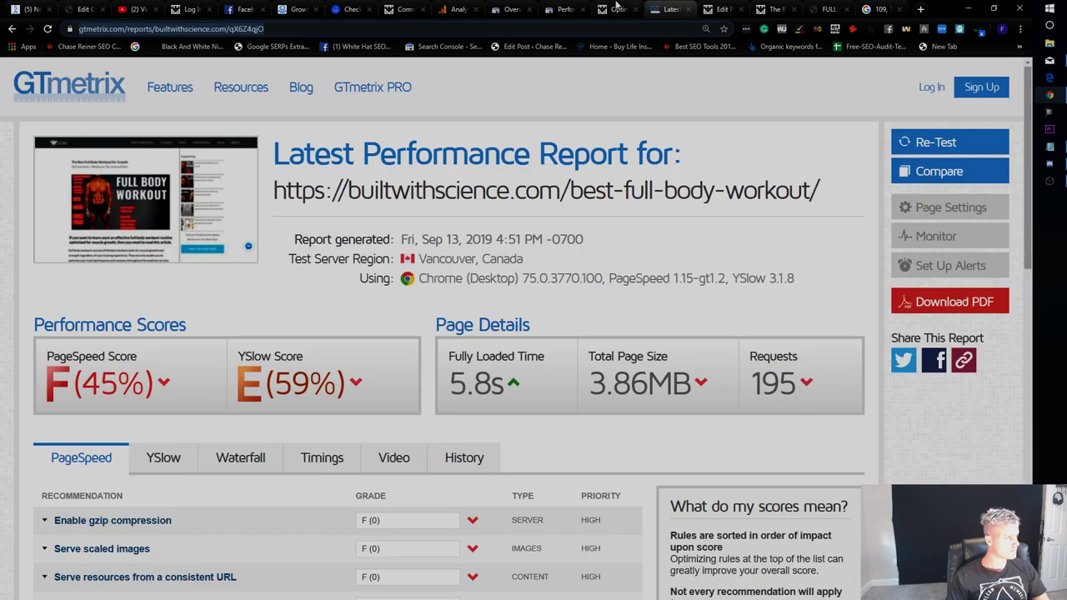
pyautogui.click(617, 9)
pyautogui.click(510, 8)
pyautogui.click(755, 8)
pyautogui.click(722, 8)
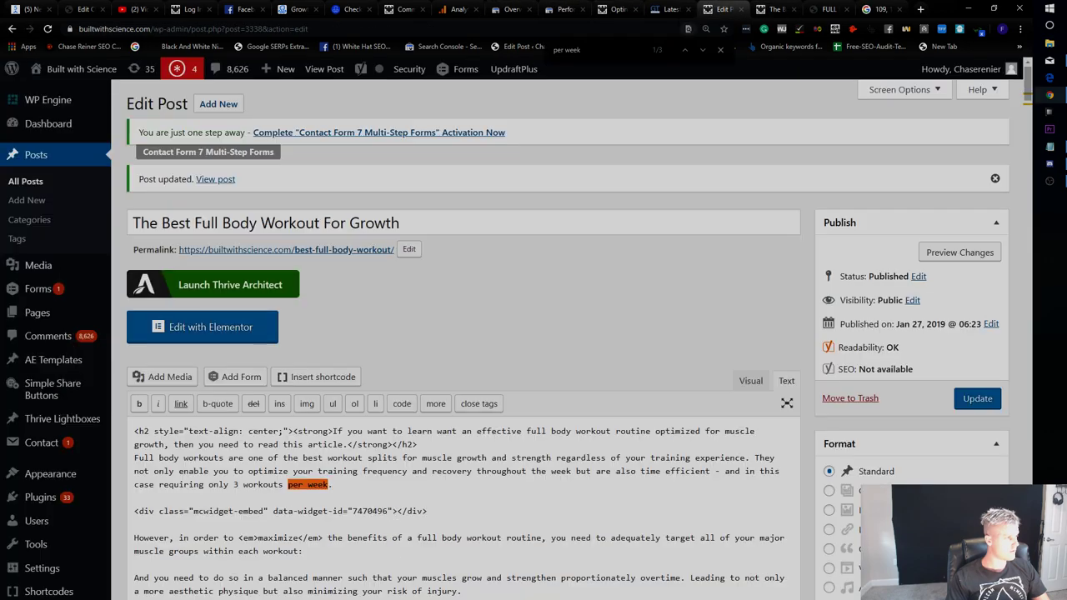
pyautogui.click(830, 9)
pyautogui.click(879, 8)
pyautogui.click(775, 8)
pyautogui.click(723, 8)
pyautogui.click(240, 8)
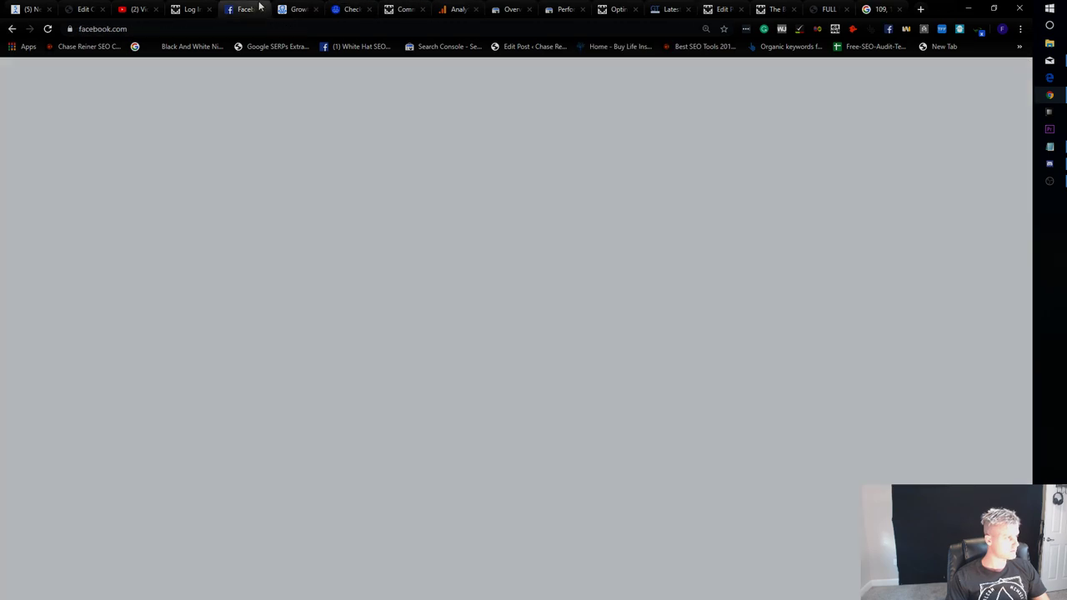
pyautogui.click(296, 8)
# Paste grey #6D6D6D as the button background, then change it to a deeper blue.
pyautogui.write('#6d6d6d')
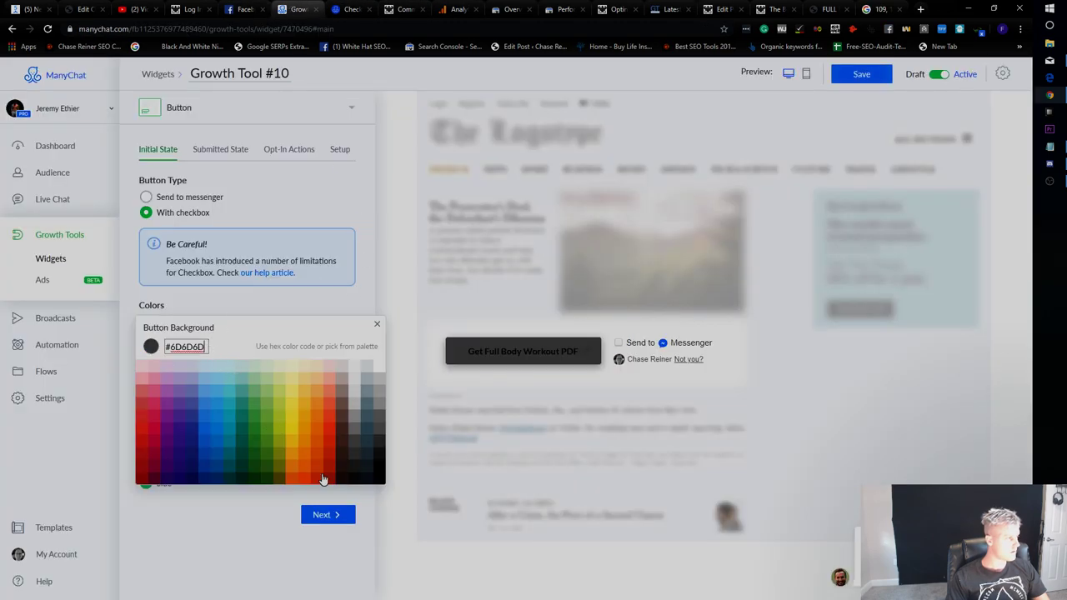
pyautogui.click(333, 504)
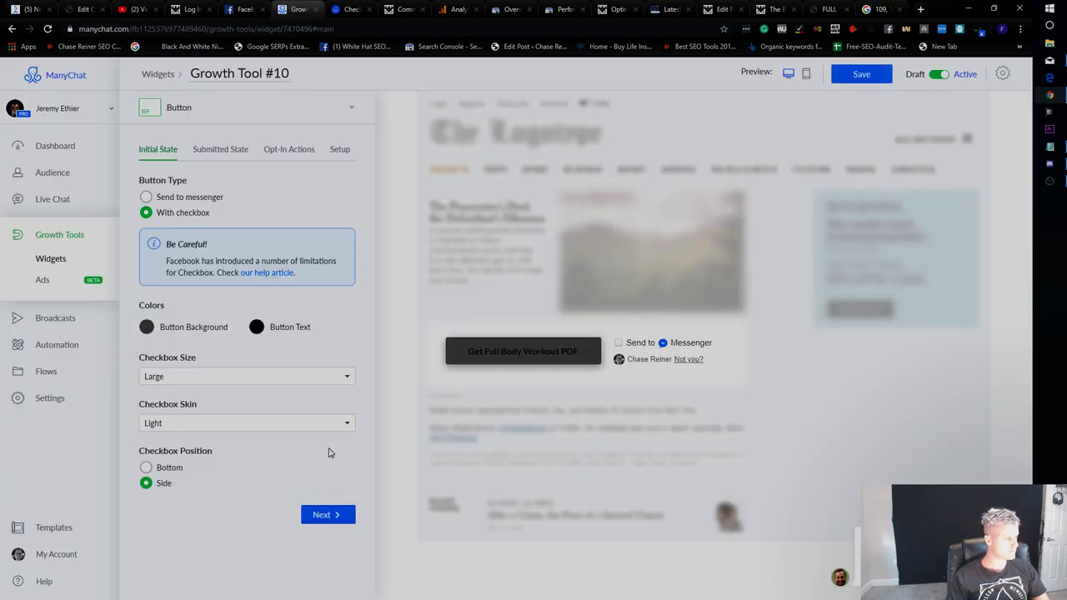
pyautogui.click(192, 327)
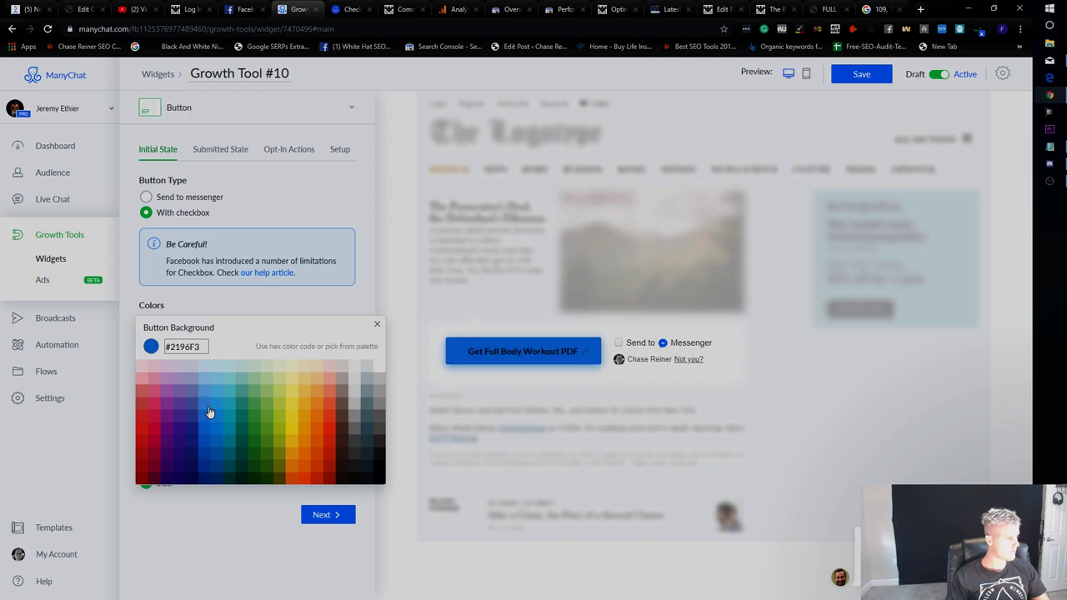
pyautogui.click(376, 326)
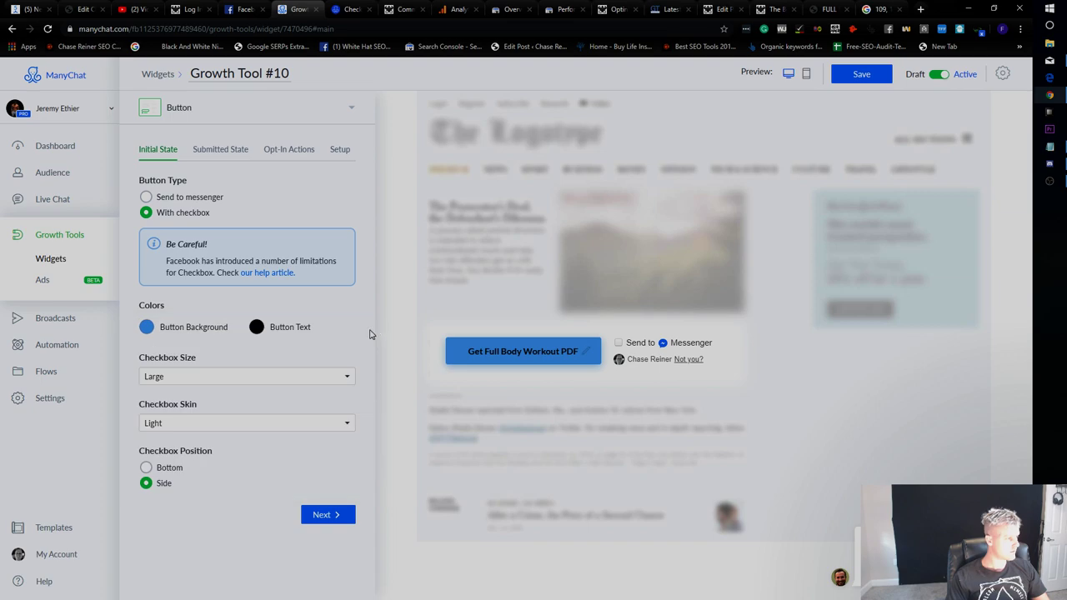
pyautogui.click(197, 327)
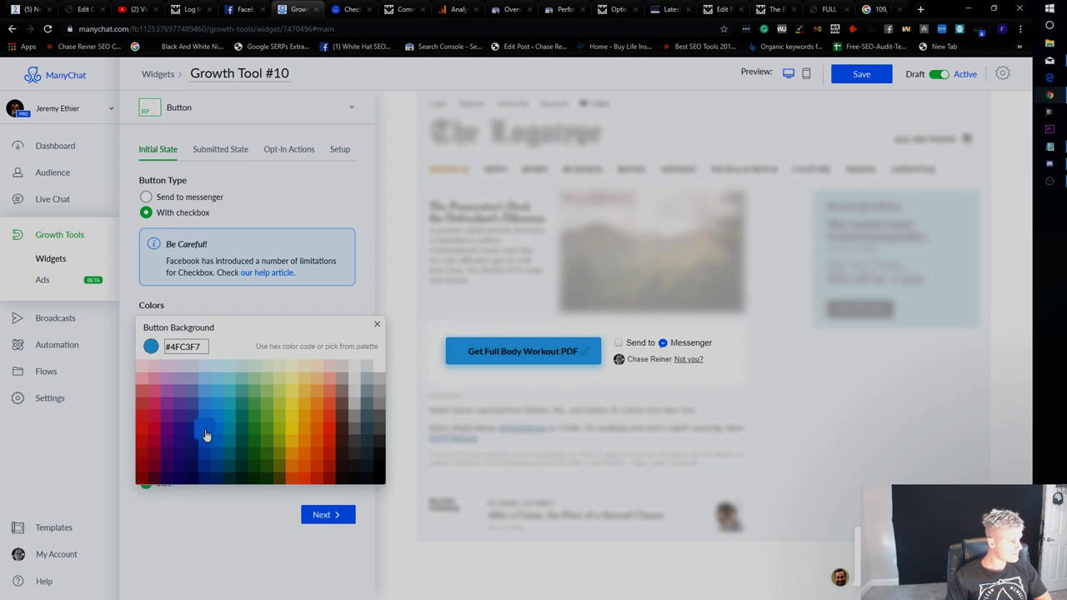
pyautogui.click(326, 519)
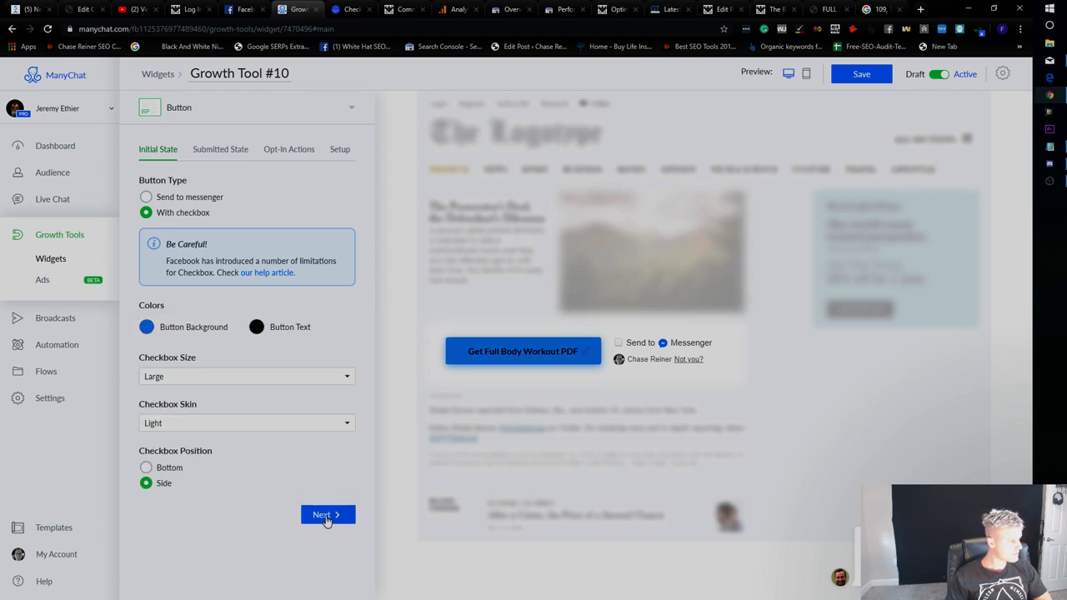
# Try the Dark checkbox skin, then set it back to Light.
pyautogui.click(197, 418)
pyautogui.click(205, 450)
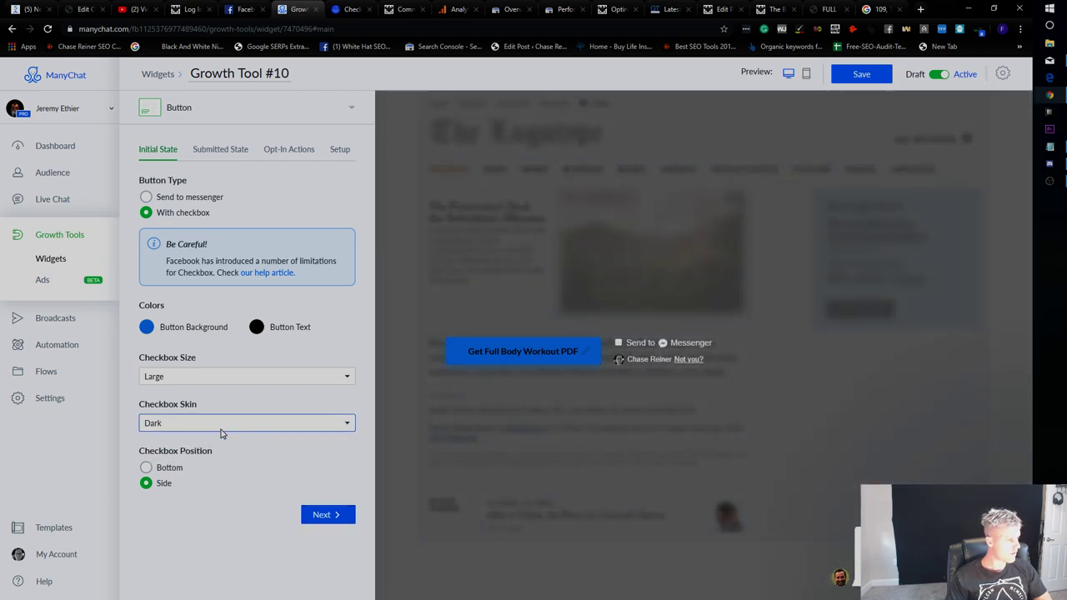
pyautogui.click(221, 433)
pyautogui.click(220, 438)
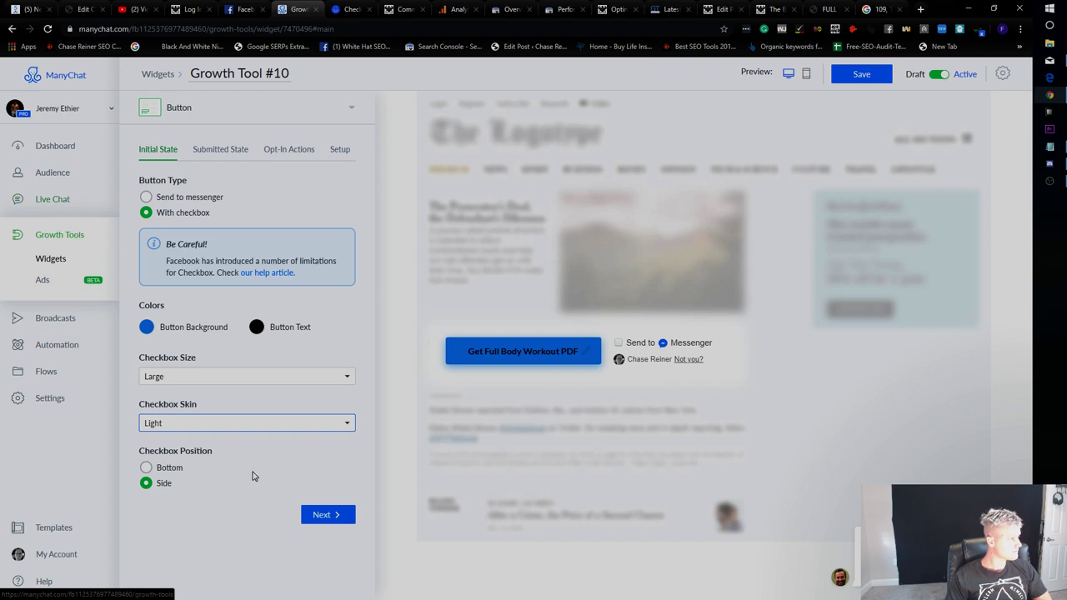
# Advance to the submitted-state settings and preview the widget on mobile.
pyautogui.click(338, 516)
pyautogui.click(248, 150)
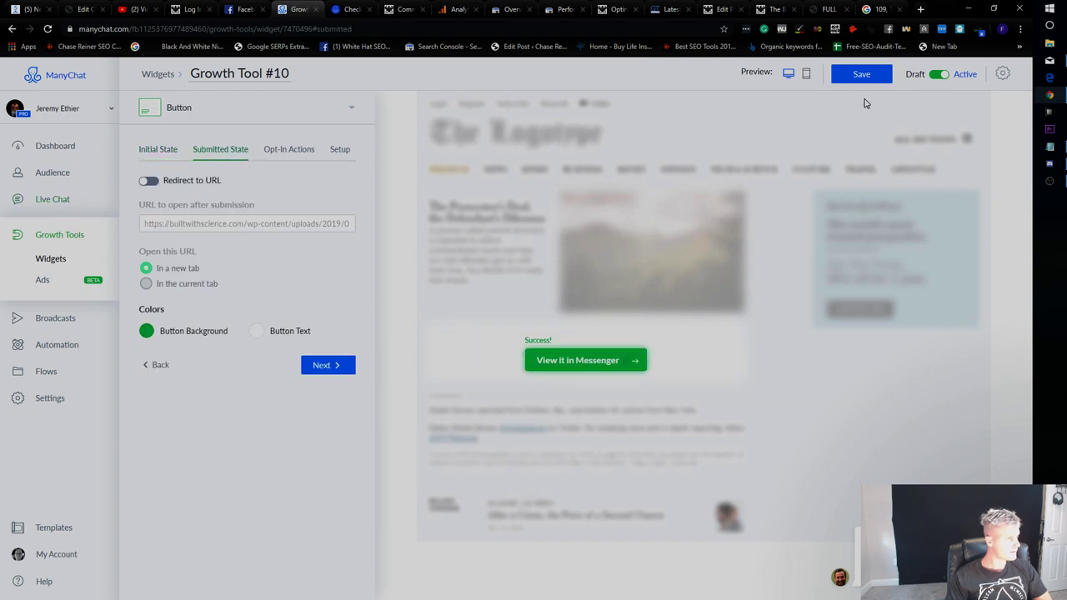
pyautogui.click(884, 75)
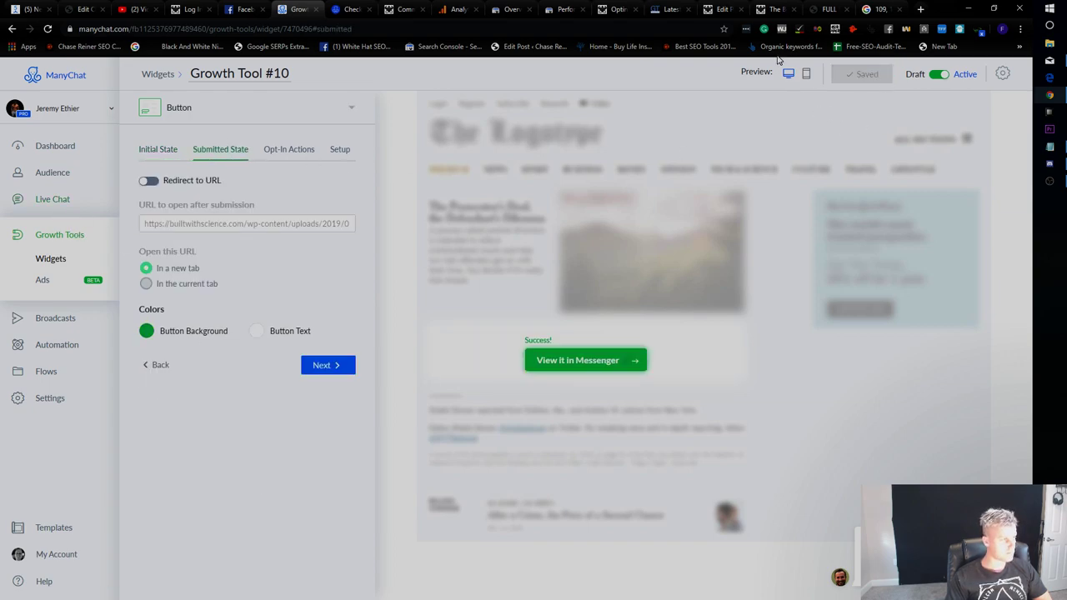
pyautogui.click(811, 74)
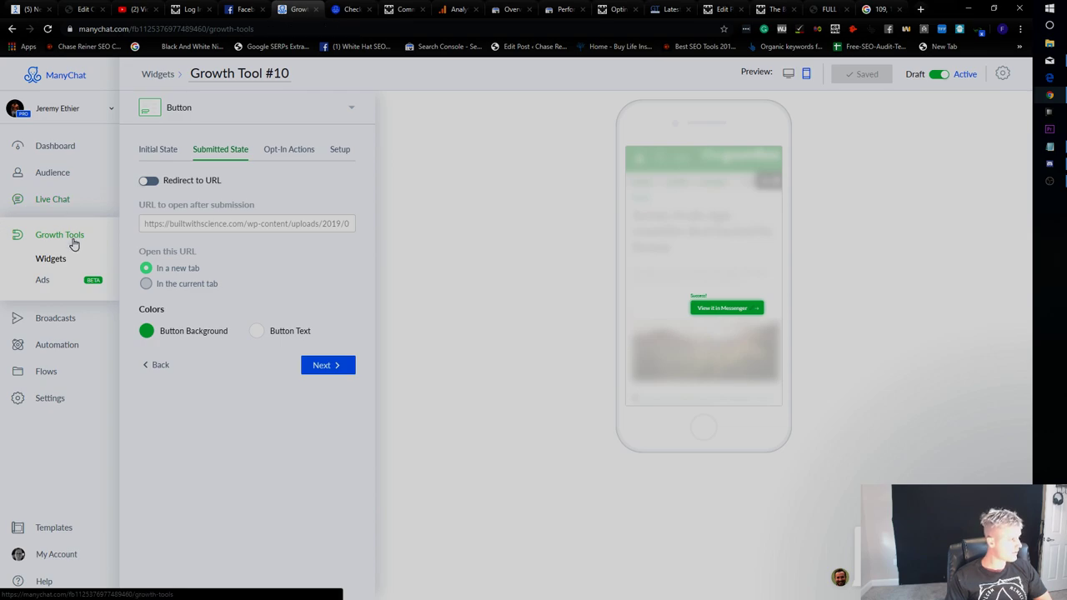
# Open the growth tools list, check a tool's actions menu, then view the GTmetrix report.
pyautogui.click(75, 238)
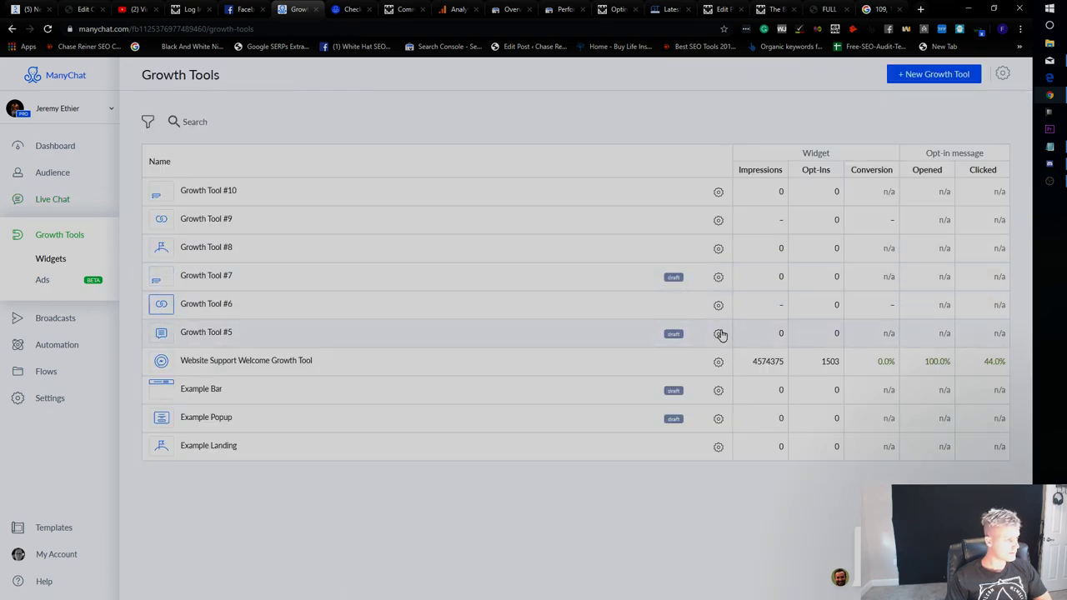
pyautogui.click(718, 362)
pyautogui.click(708, 392)
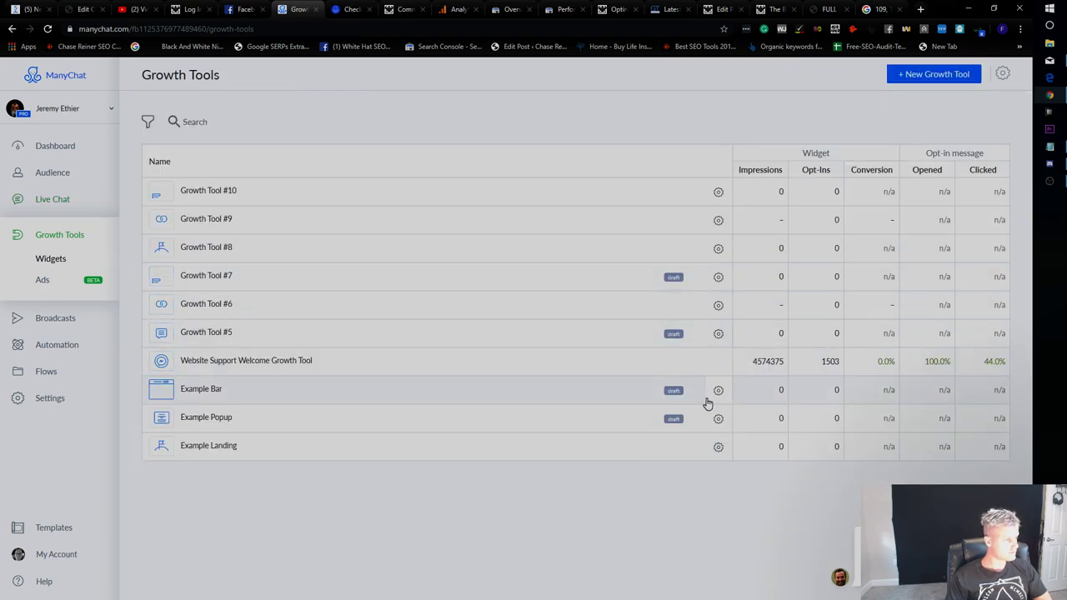
pyautogui.click(688, 8)
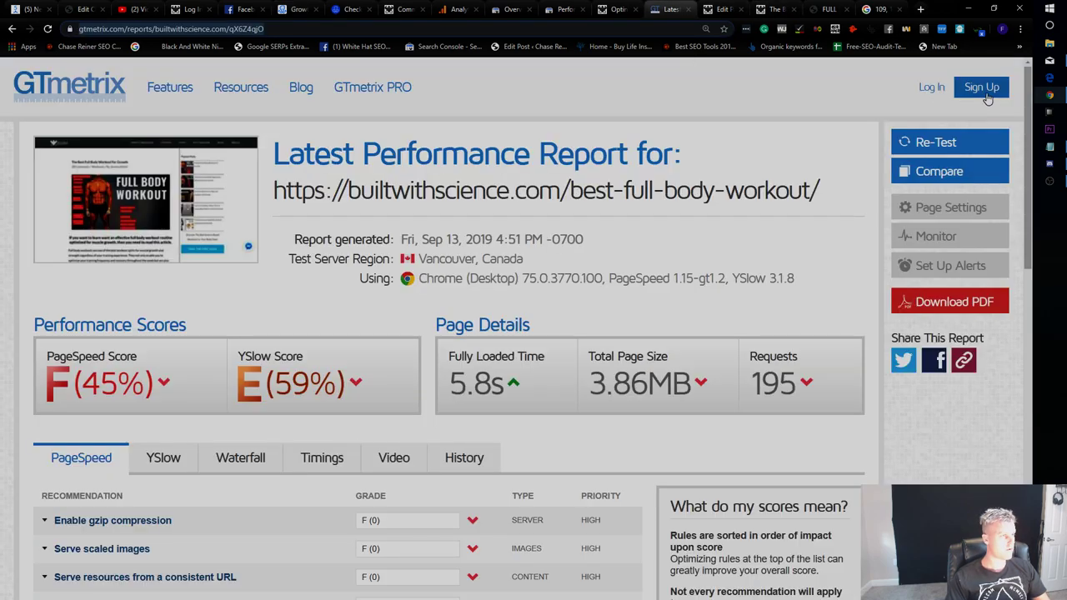
# Re-test the best-full-body-workout page in GTmetrix and review the new E (54%), 4.2s report.
pyautogui.click(935, 143)
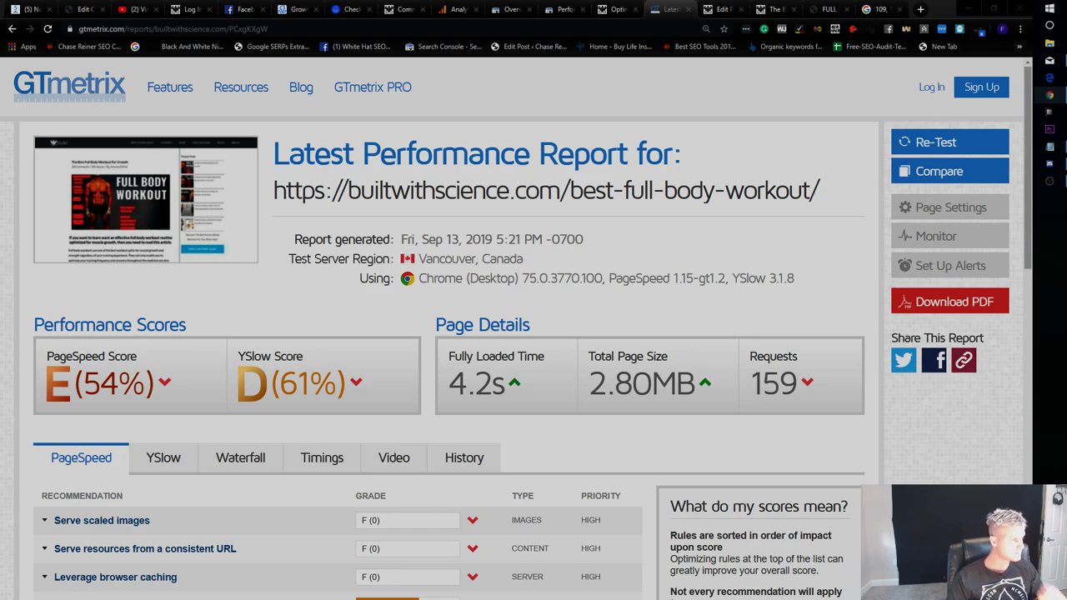
pyautogui.click(542, 214)
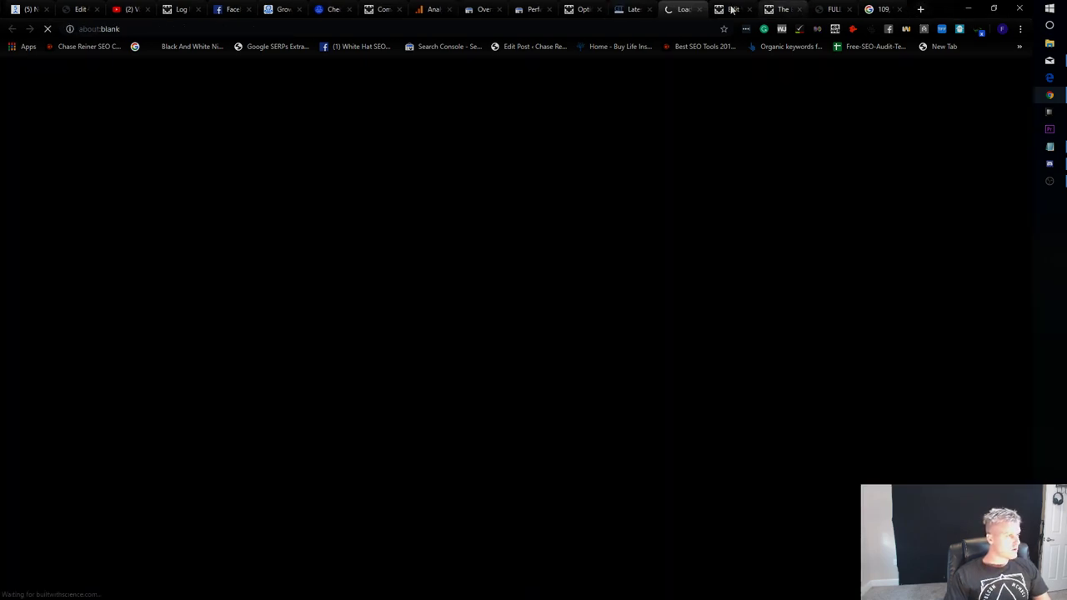
pyautogui.click(701, 9)
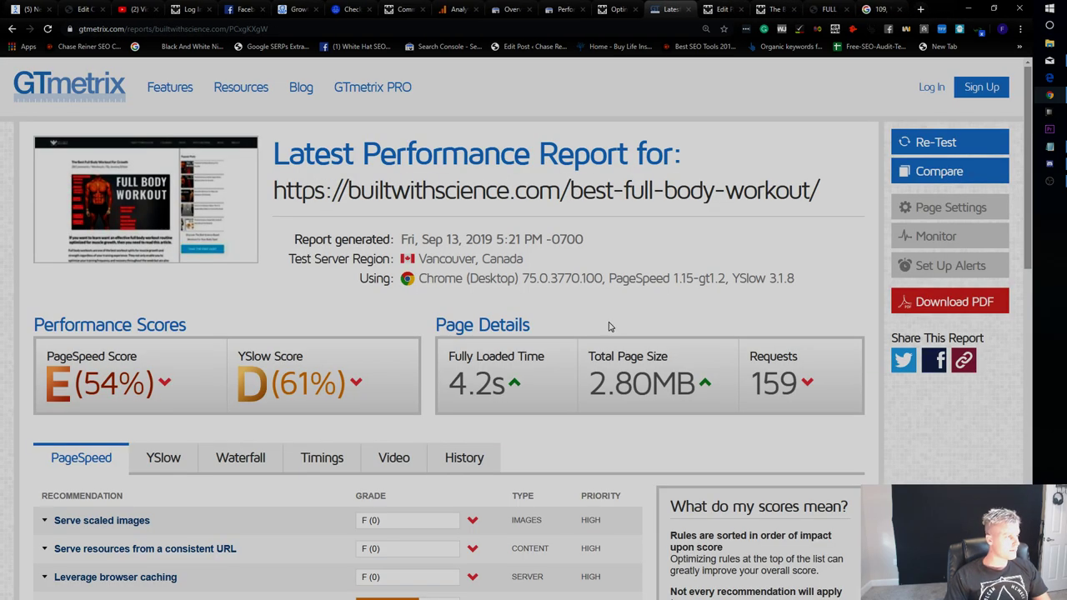
pyautogui.scroll(-2, 333, 401)
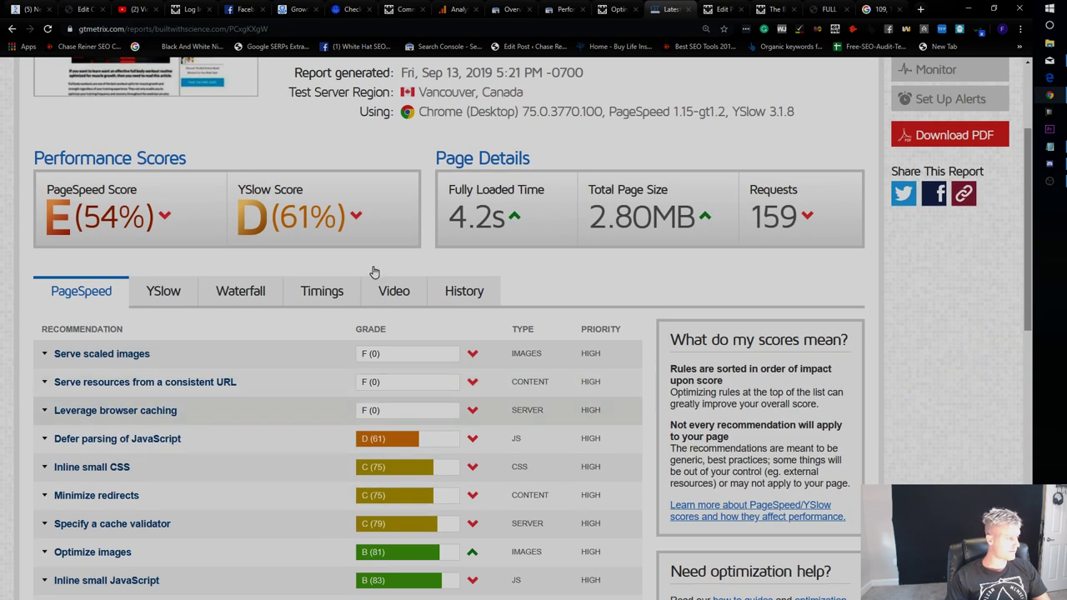
pyautogui.click(722, 10)
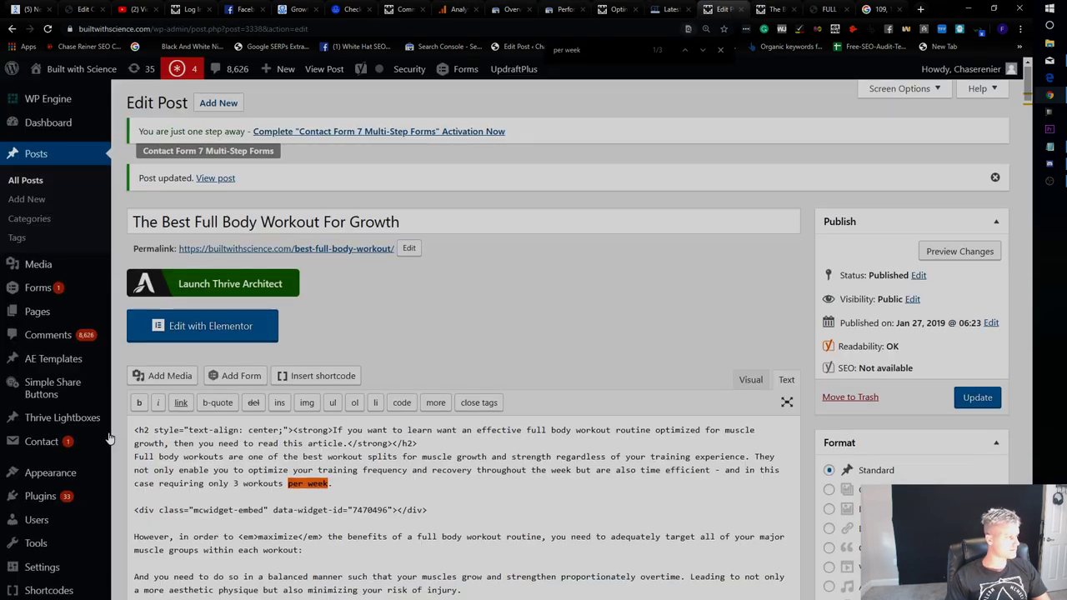
# Search the installed plugins for 'cache', then show the full list again.
pyautogui.scroll(-5, 114, 435)
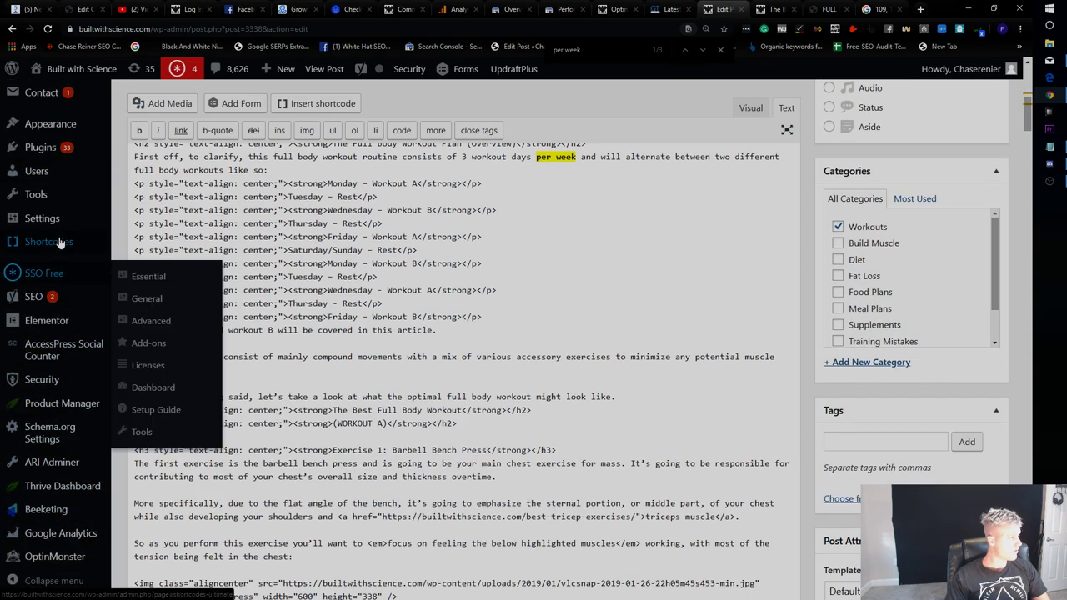
pyautogui.click(200, 202)
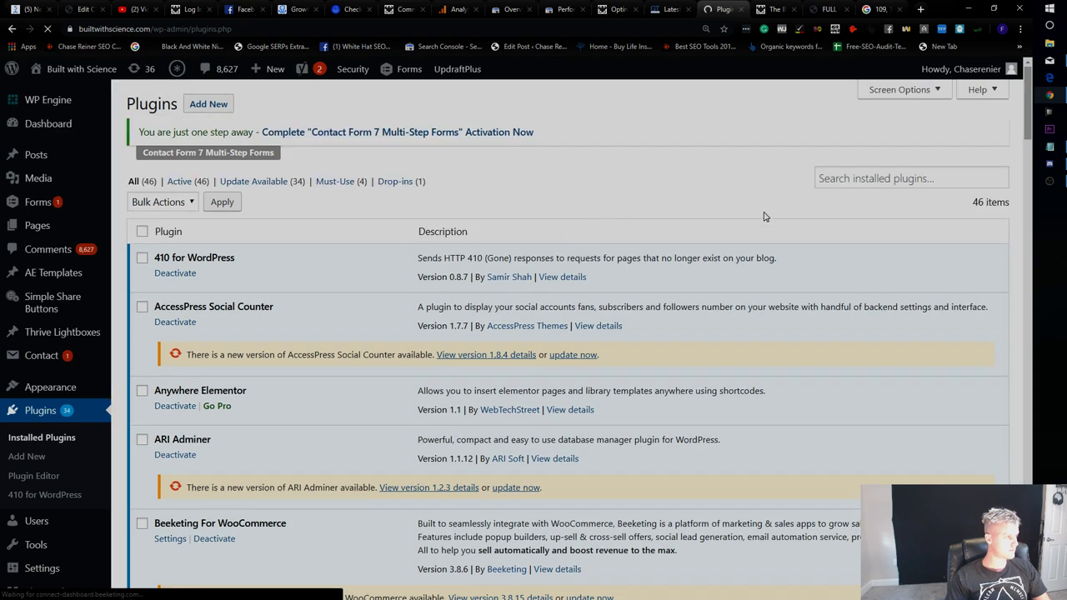
pyautogui.click(880, 179)
pyautogui.write('cache')
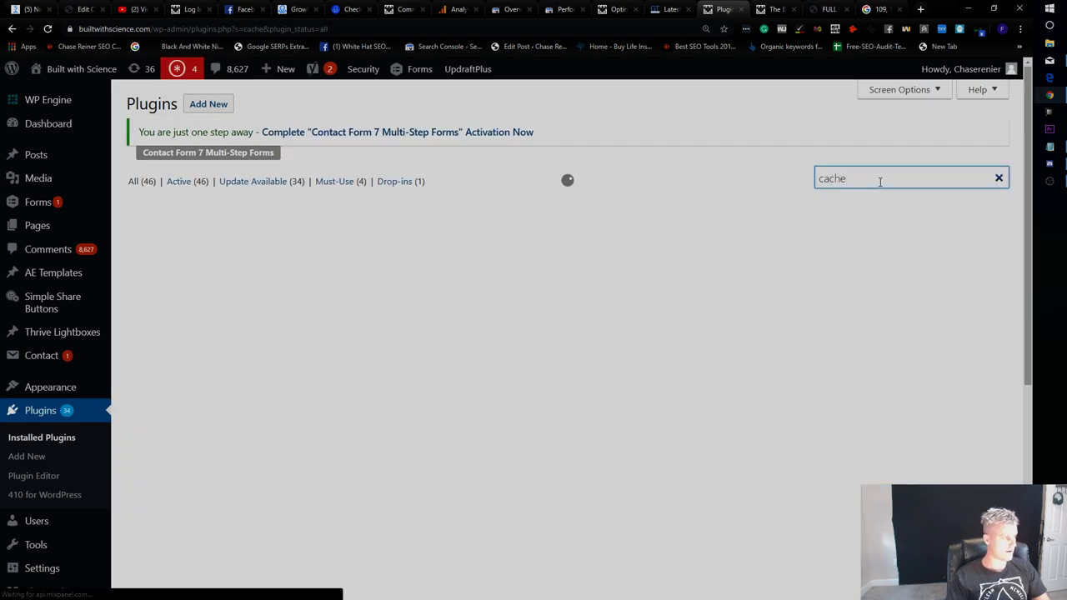
pyautogui.click(65, 435)
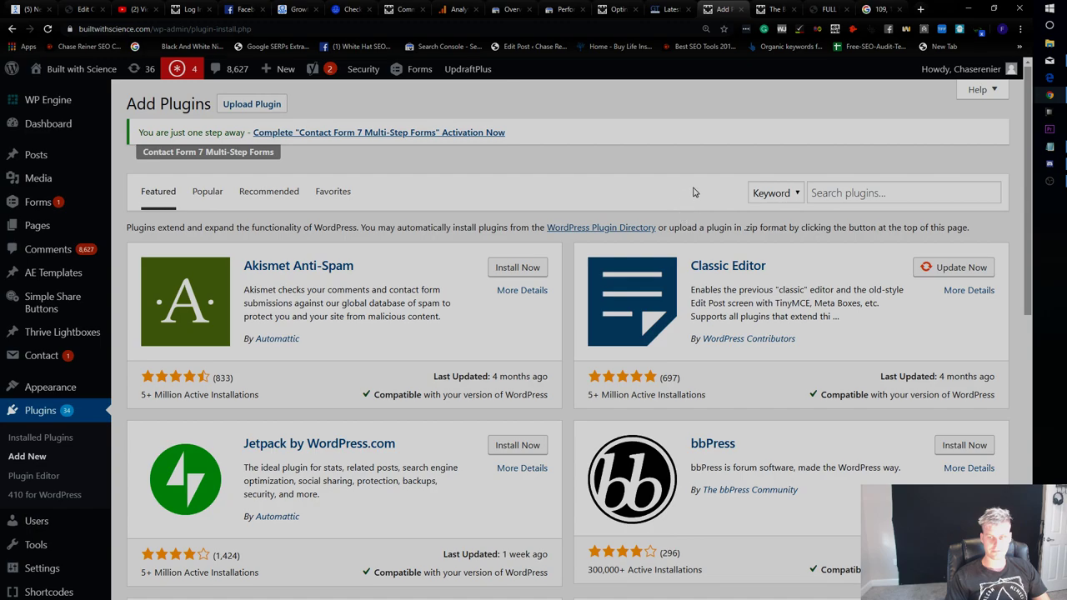
# Install and activate WP Fastest Cache from the plugin directory.
pyautogui.click(834, 195)
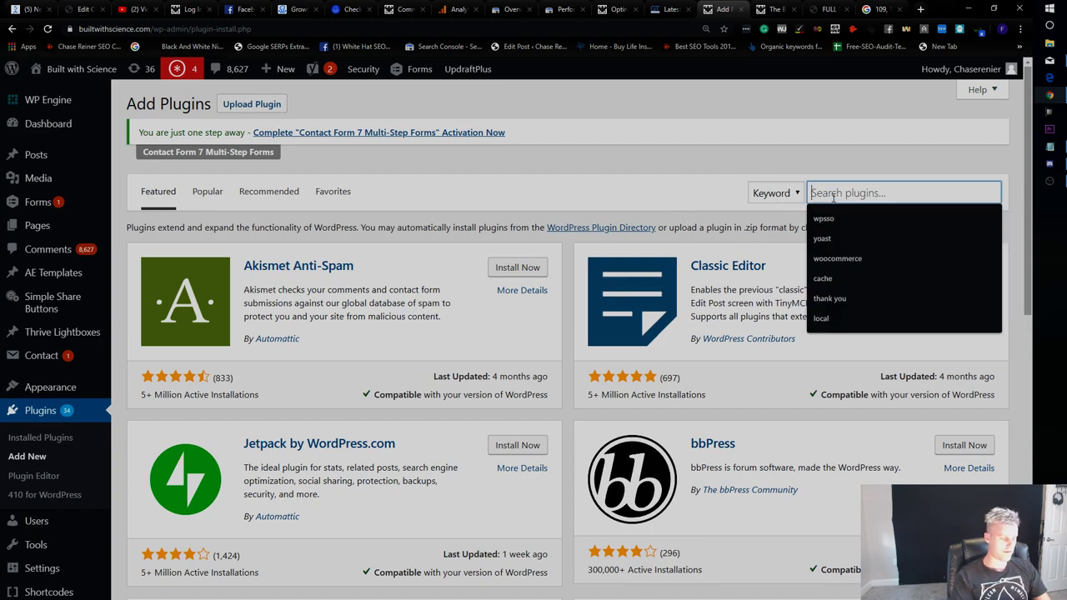
pyautogui.write('wp fastest c')
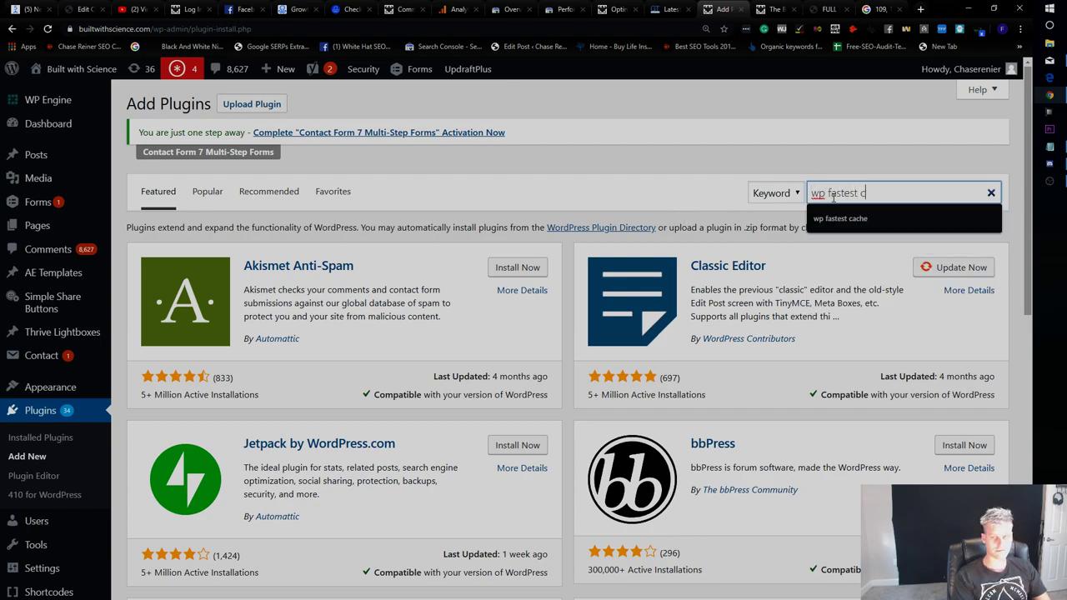
pyautogui.write('ache')
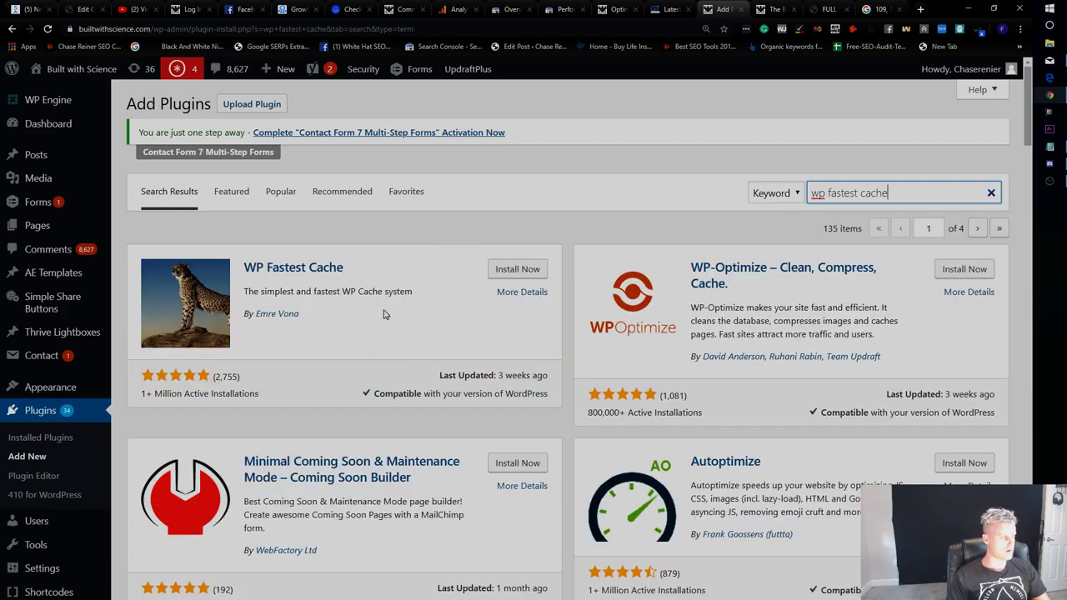
pyautogui.click(499, 275)
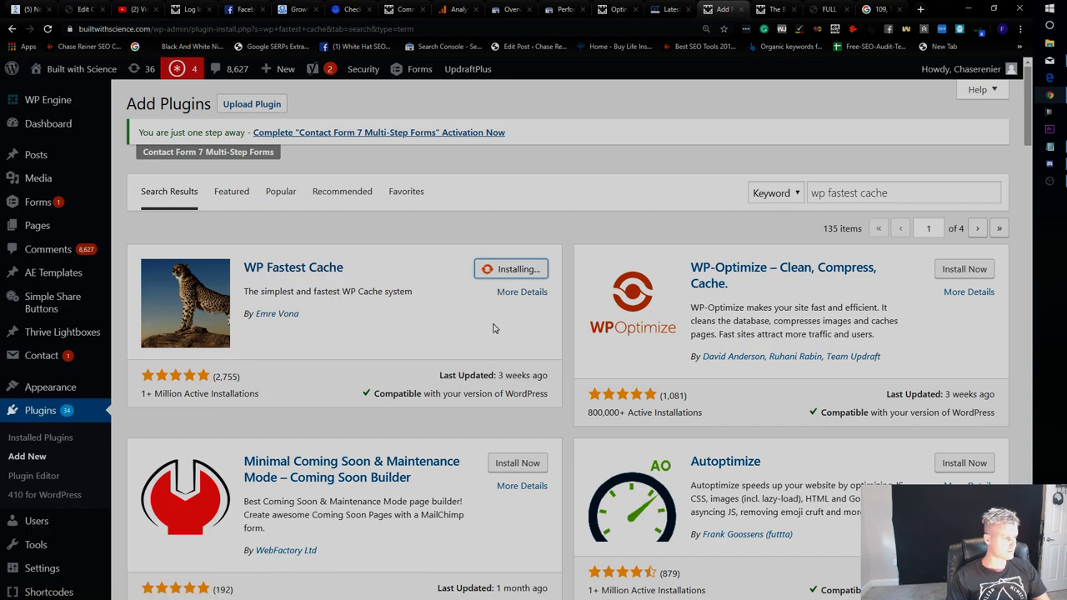
pyautogui.scroll(-1, 508, 309)
pyautogui.scroll(-1, 510, 310)
pyautogui.scroll(1, 525, 306)
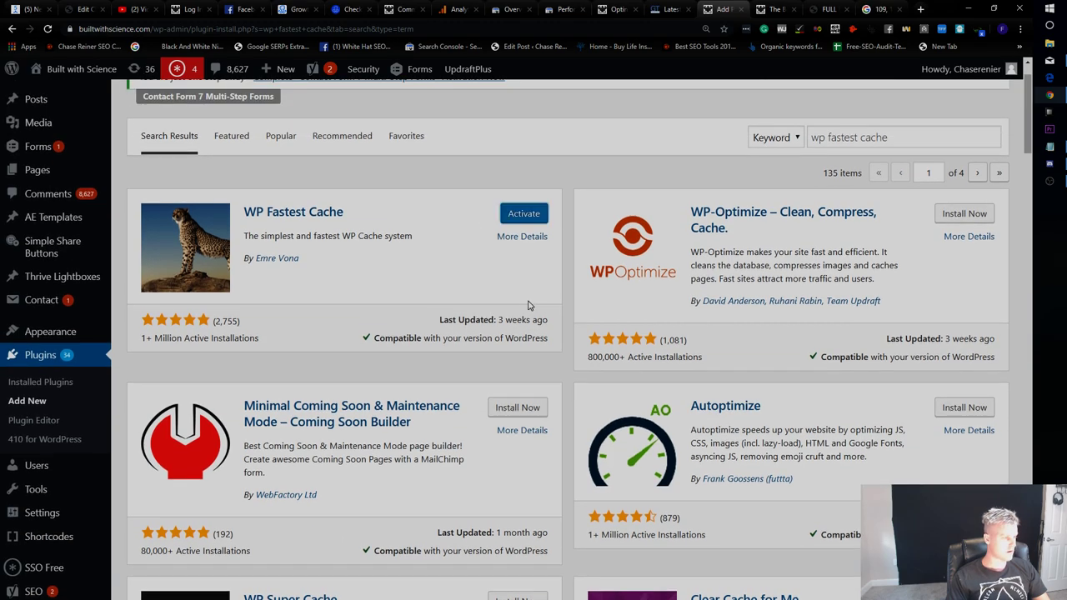
pyautogui.click(530, 218)
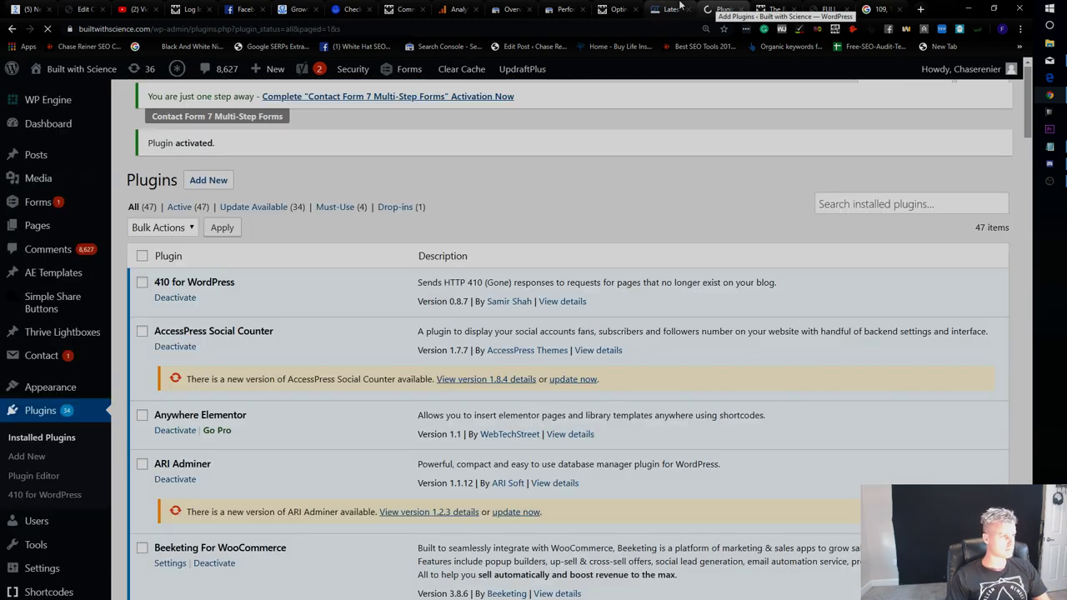
pyautogui.click(681, 5)
pyautogui.scroll(5, 676, 148)
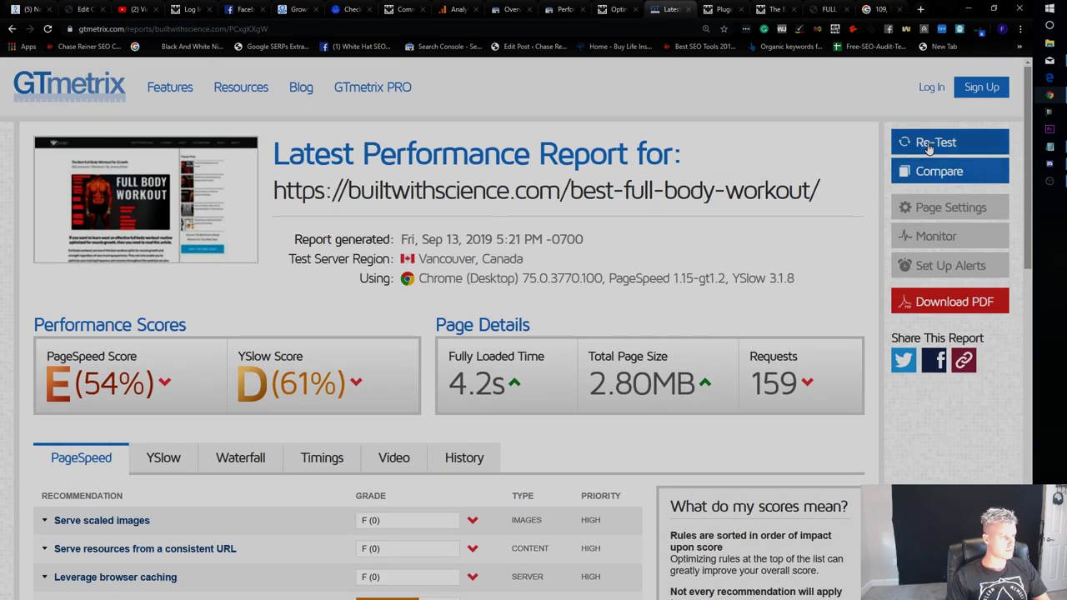
# Re-test the page with caching on, checking other tabs until the E (53%), 4.3s report appears.
pyautogui.click(936, 142)
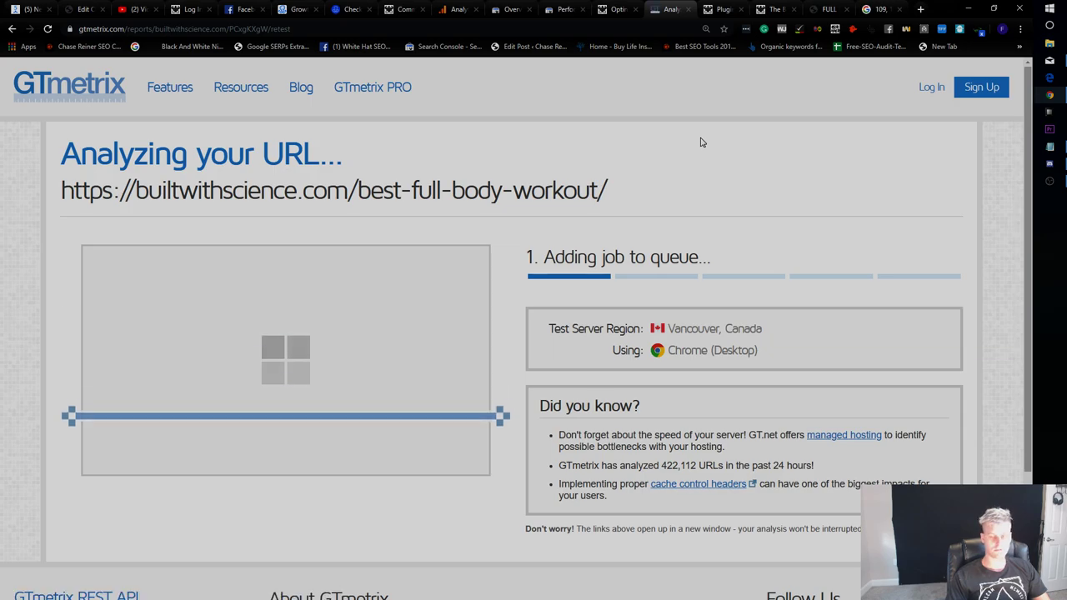
pyautogui.click(719, 9)
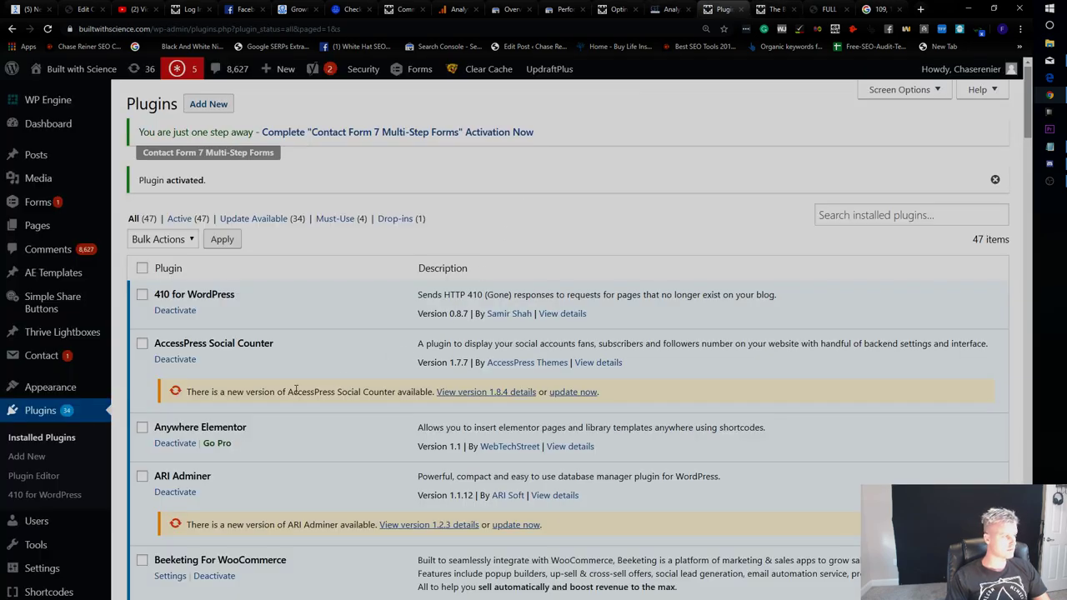
pyautogui.scroll(-3, 267, 348)
pyautogui.scroll(-7, 267, 348)
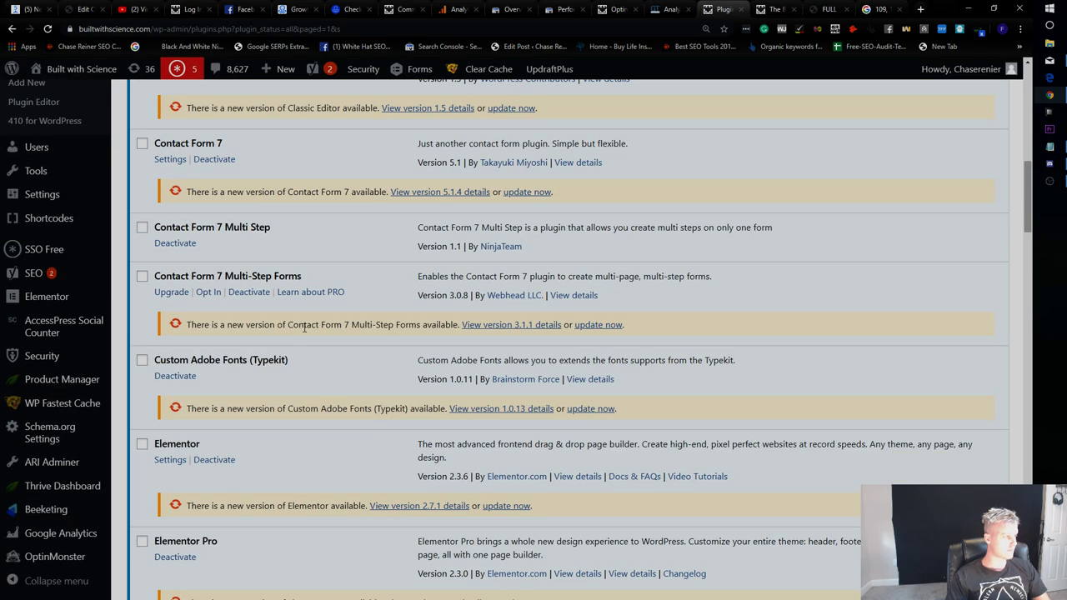
pyautogui.scroll(11, 304, 328)
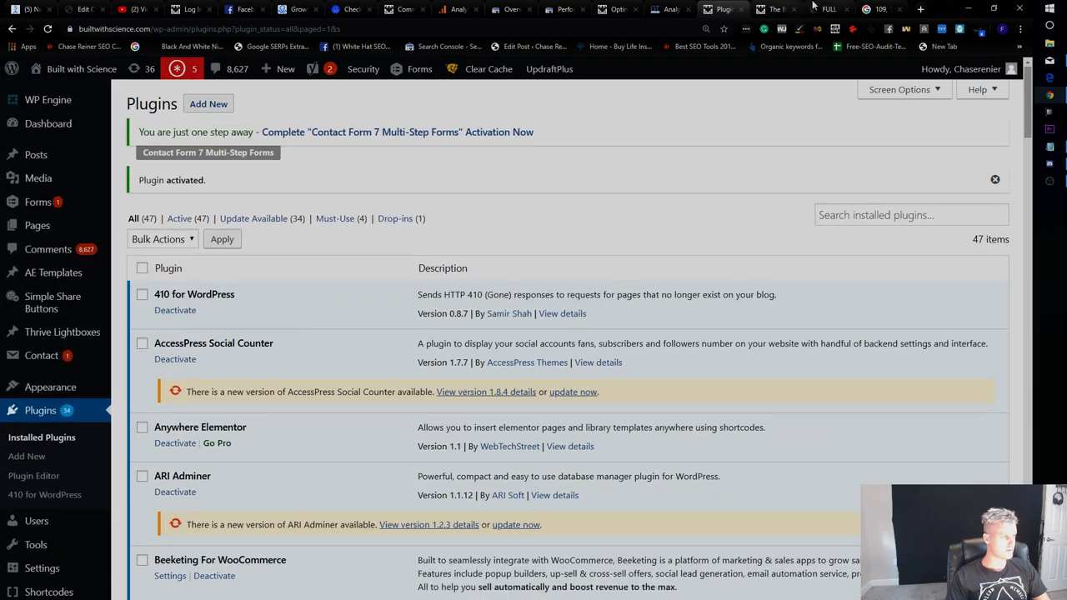
pyautogui.click(816, 8)
pyautogui.click(796, 9)
pyautogui.click(882, 8)
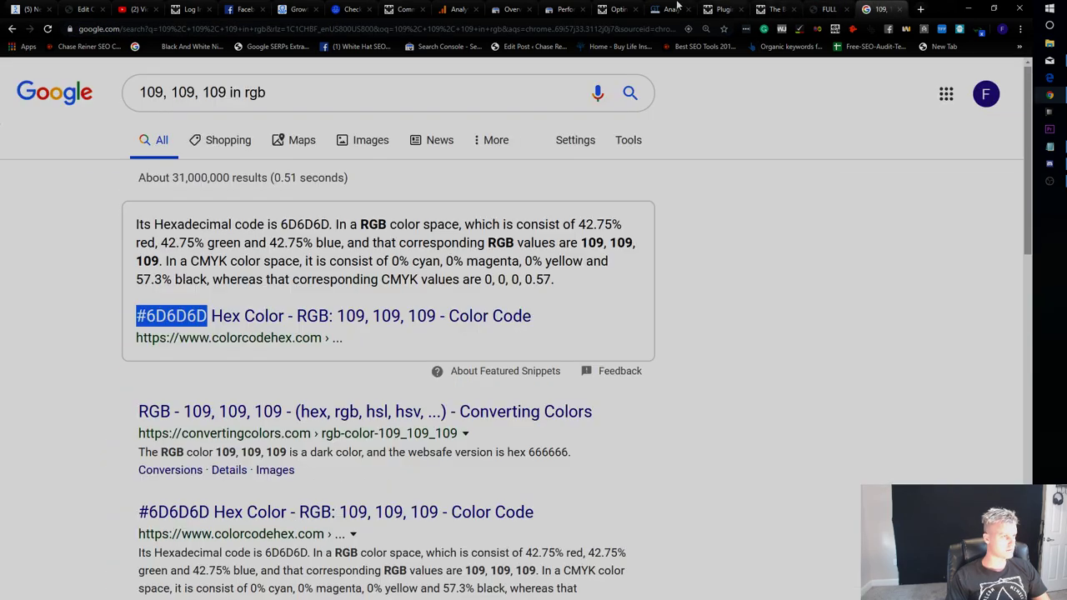
pyautogui.click(685, 8)
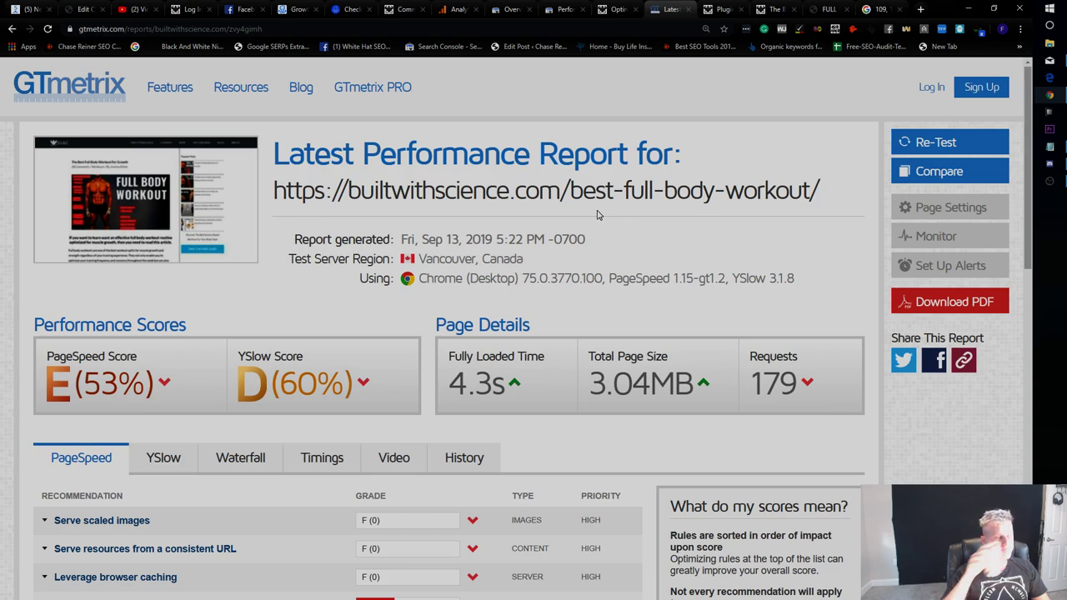
pyautogui.click(616, 9)
# Open the WP Fastest Cache settings page from the sidebar.
pyautogui.scroll(-5, 124, 362)
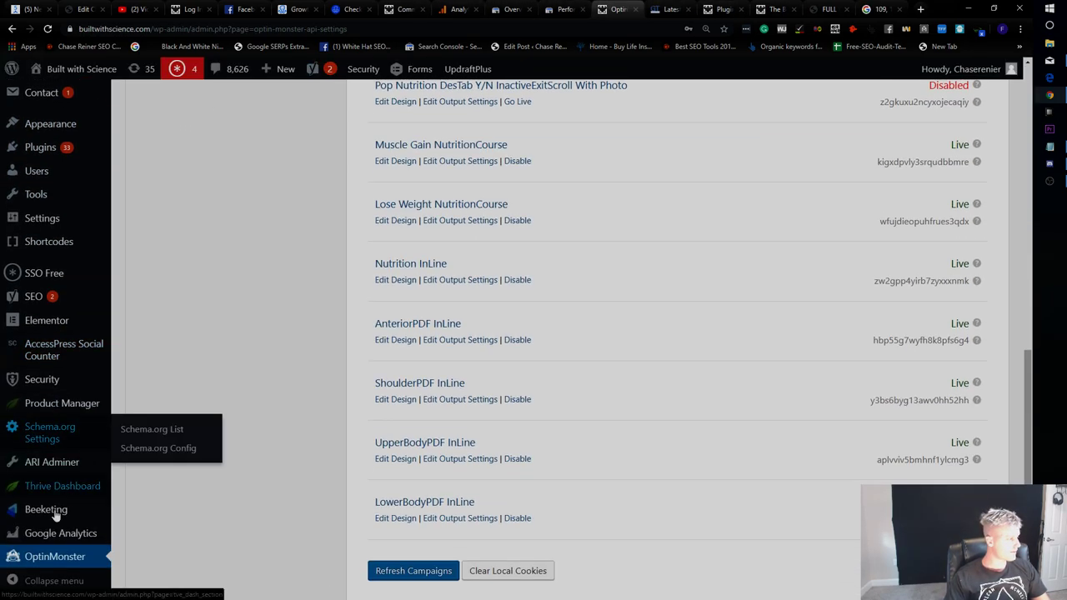
pyautogui.scroll(-1, 66, 498)
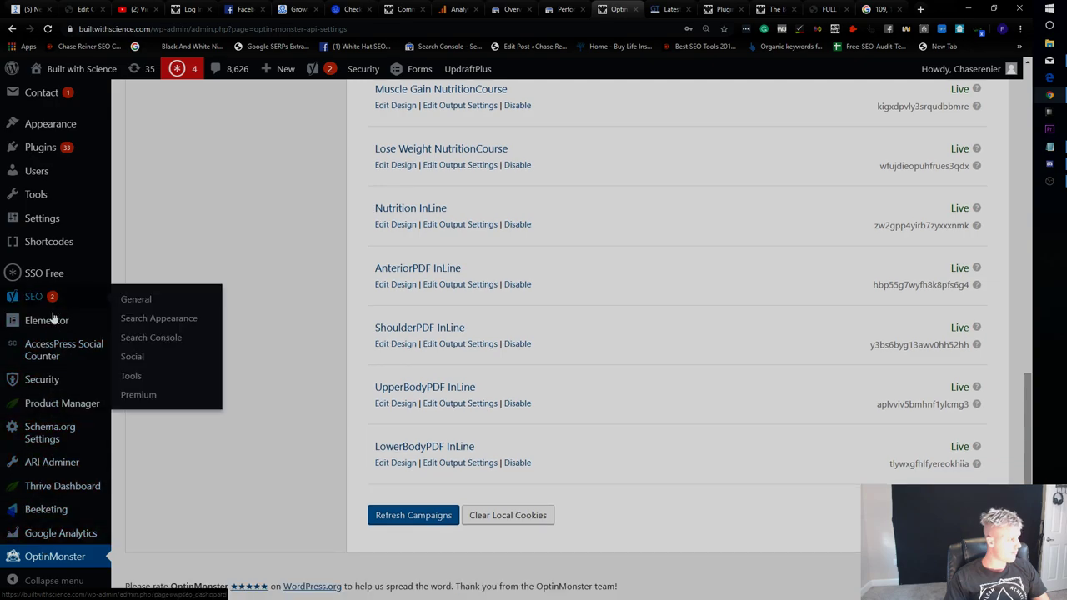
pyautogui.scroll(1, 60, 442)
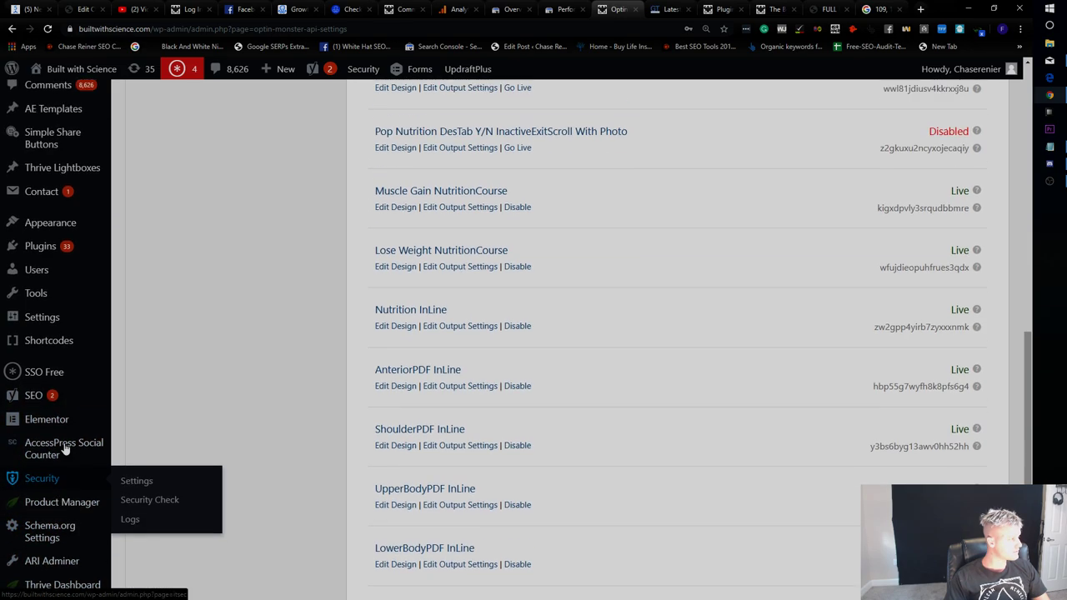
pyautogui.scroll(4, 65, 448)
pyautogui.write('wp')
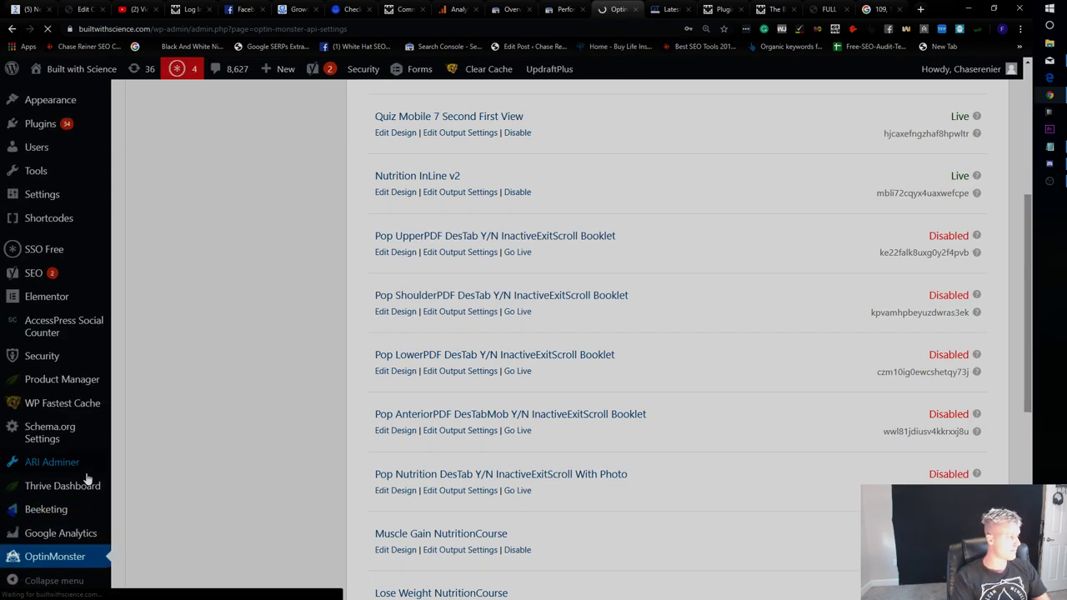
pyautogui.click(74, 417)
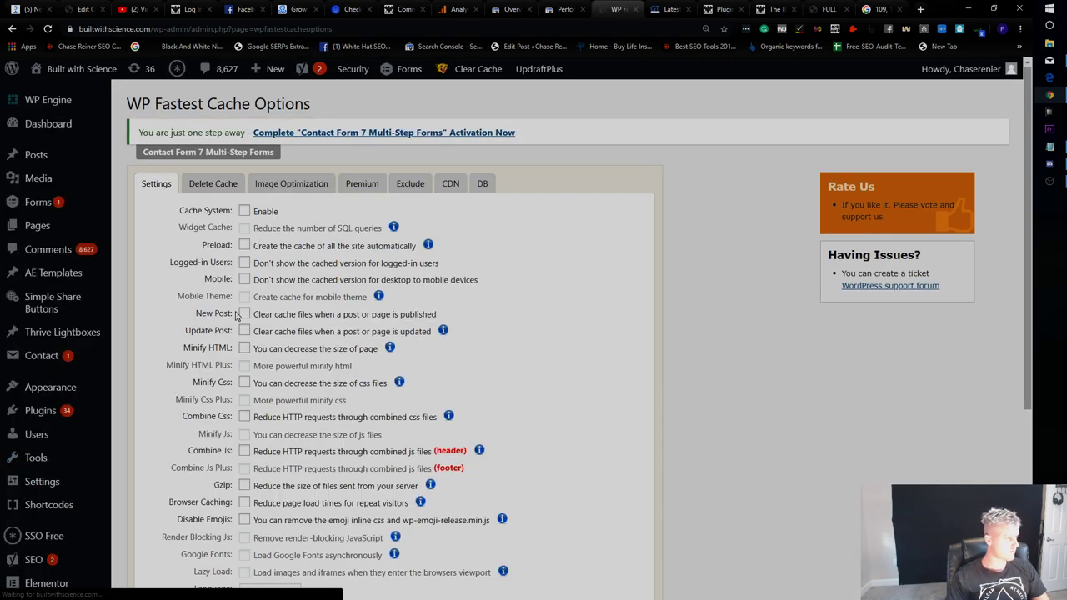
# Enable cache preloading for the homepage and pages.
pyautogui.click(245, 244)
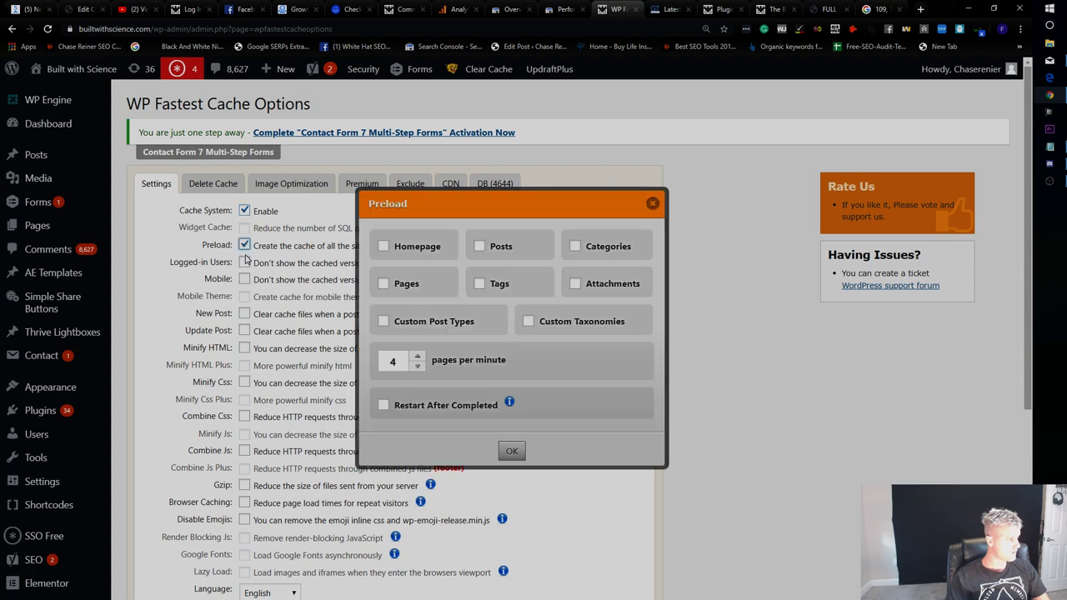
pyautogui.click(649, 205)
pyautogui.click(243, 246)
pyautogui.click(512, 451)
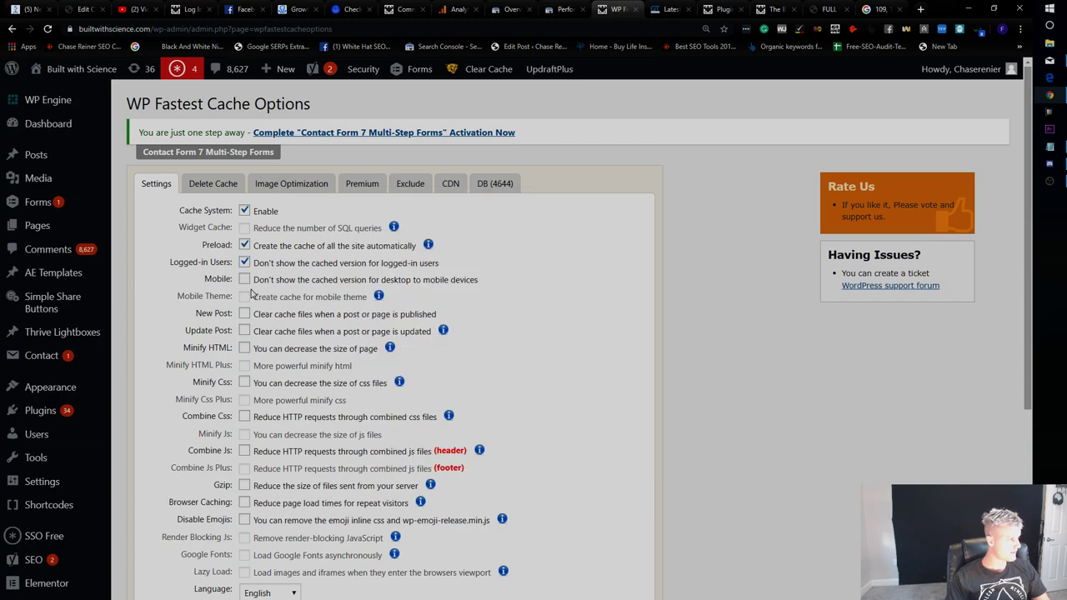
# Enable cache clearing on new and updated posts and HTML minify, then submit the settings.
pyautogui.moveTo(250, 290)
pyautogui.click(244, 313)
pyautogui.scroll(-2, 375, 315)
pyautogui.click(512, 315)
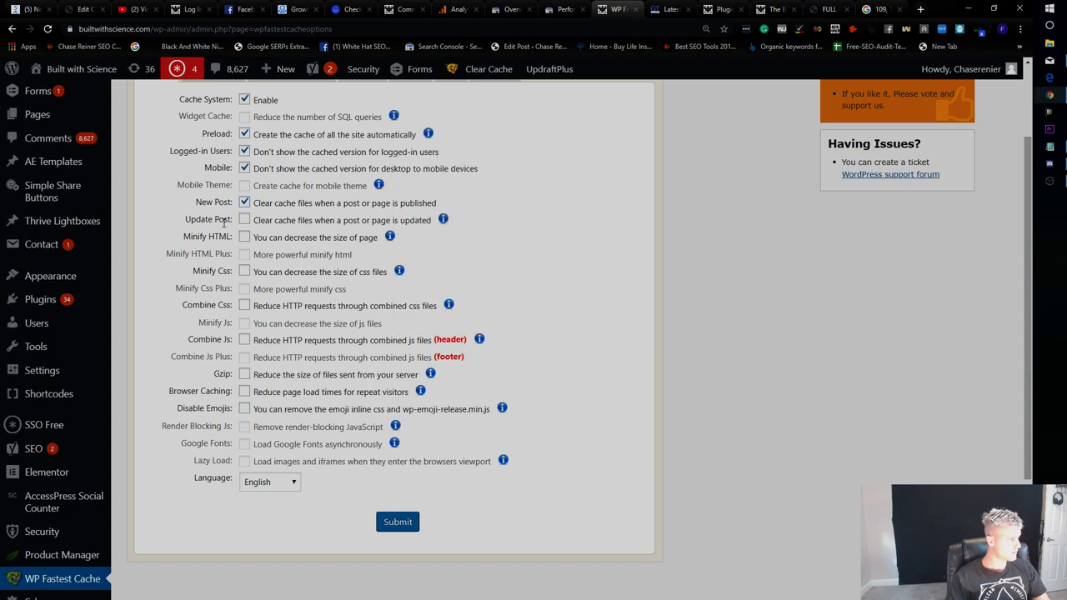
pyautogui.click(244, 222)
pyautogui.click(244, 237)
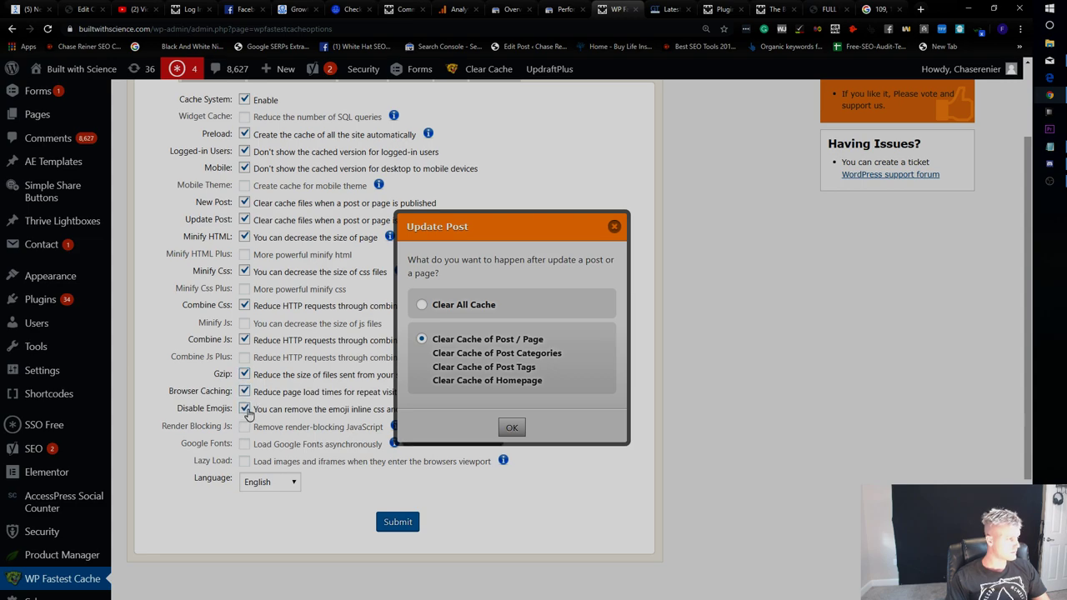
pyautogui.click(410, 525)
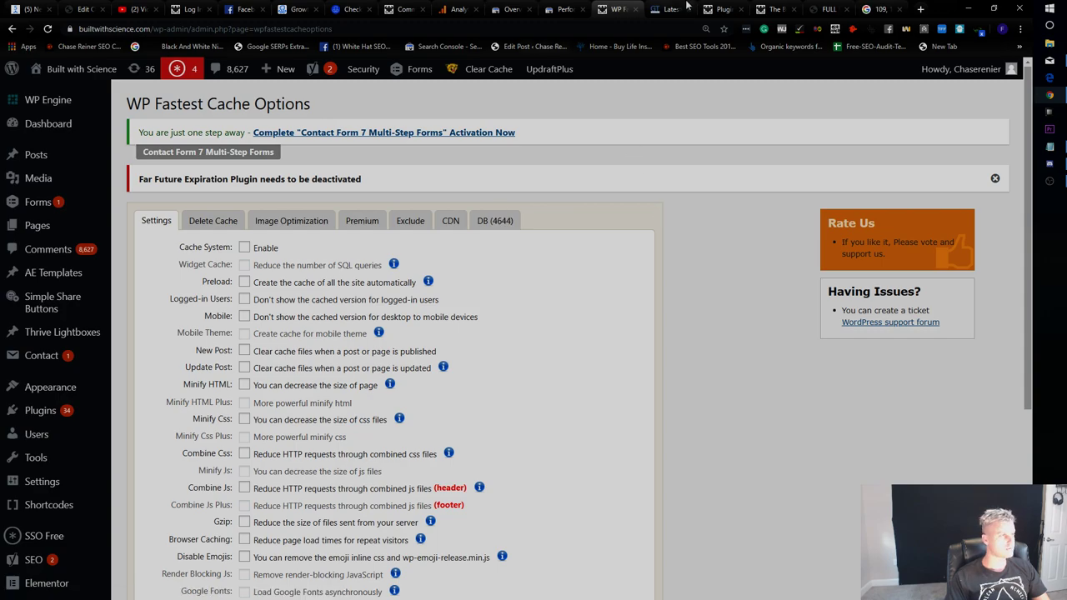
# Start a GTmetrix re-test and delete the WordPress cache and minified CSS/JS.
pyautogui.click(672, 9)
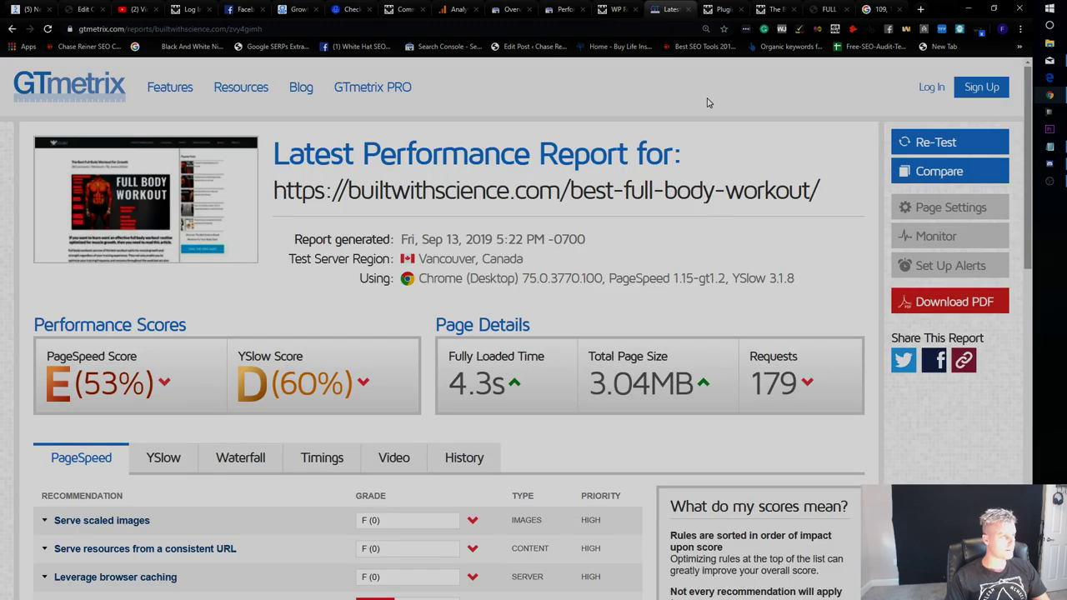
pyautogui.click(958, 142)
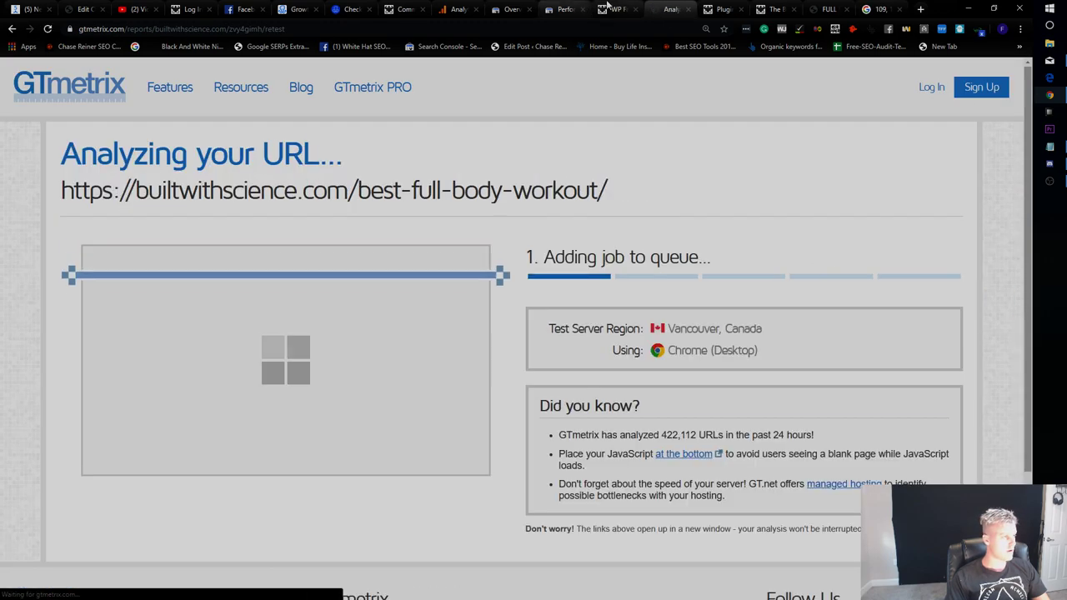
pyautogui.click(617, 9)
pyautogui.click(488, 95)
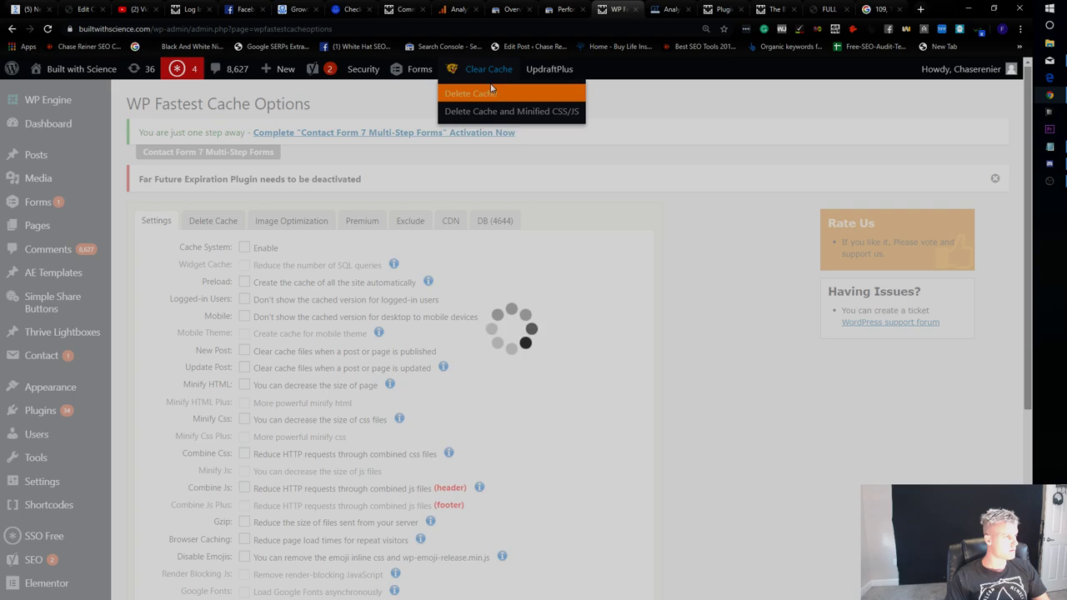
pyautogui.click(494, 107)
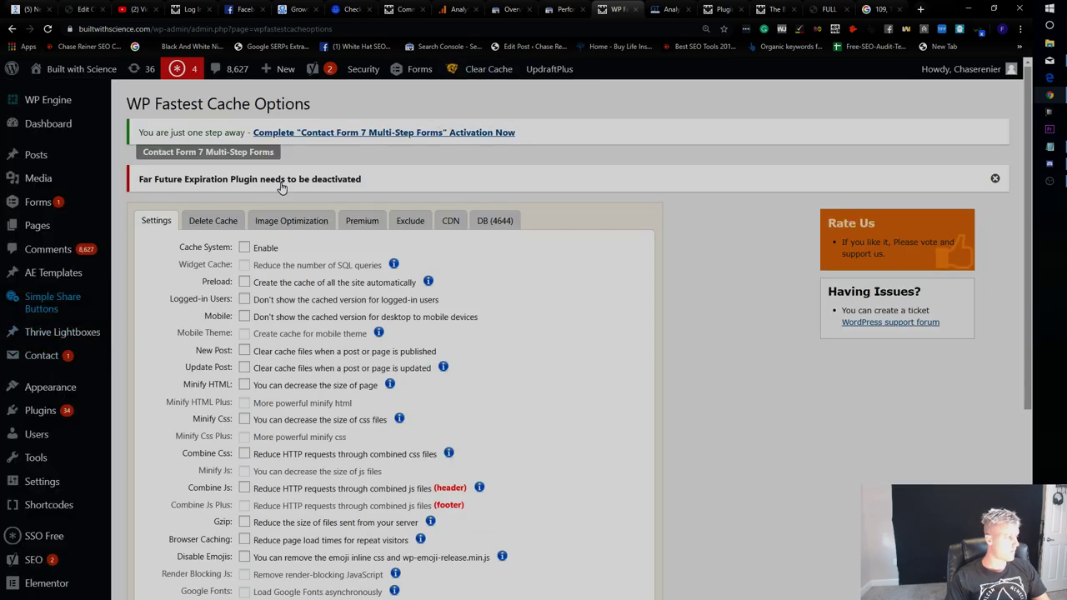
# Return to GTmetrix through the other tabs and expand the Leverage browser caching recommendation.
pyautogui.click(722, 9)
pyautogui.click(773, 9)
pyautogui.click(829, 9)
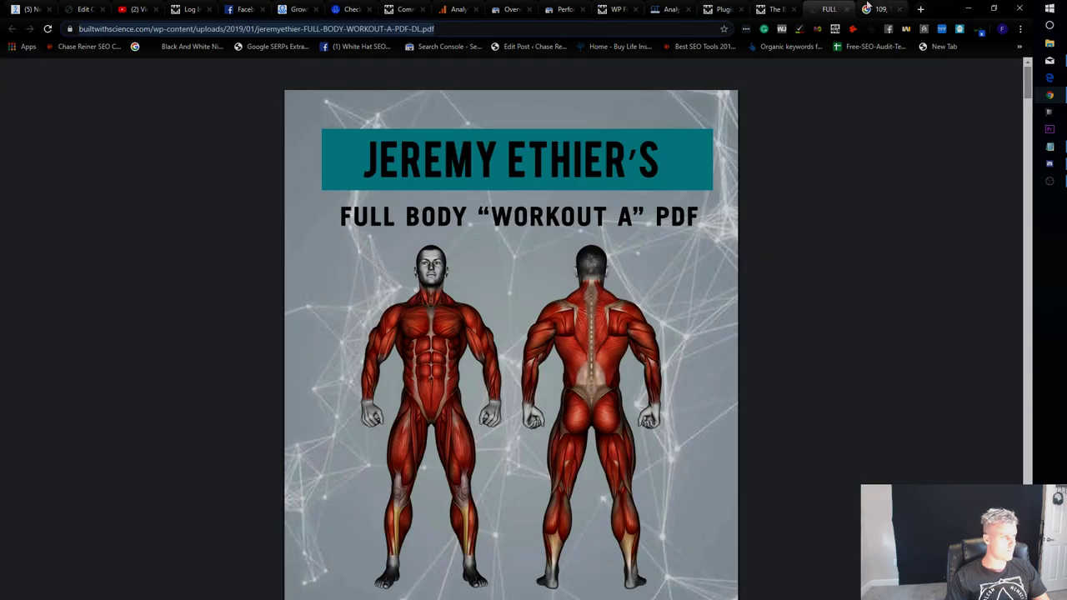
pyautogui.click(774, 9)
pyautogui.click(671, 9)
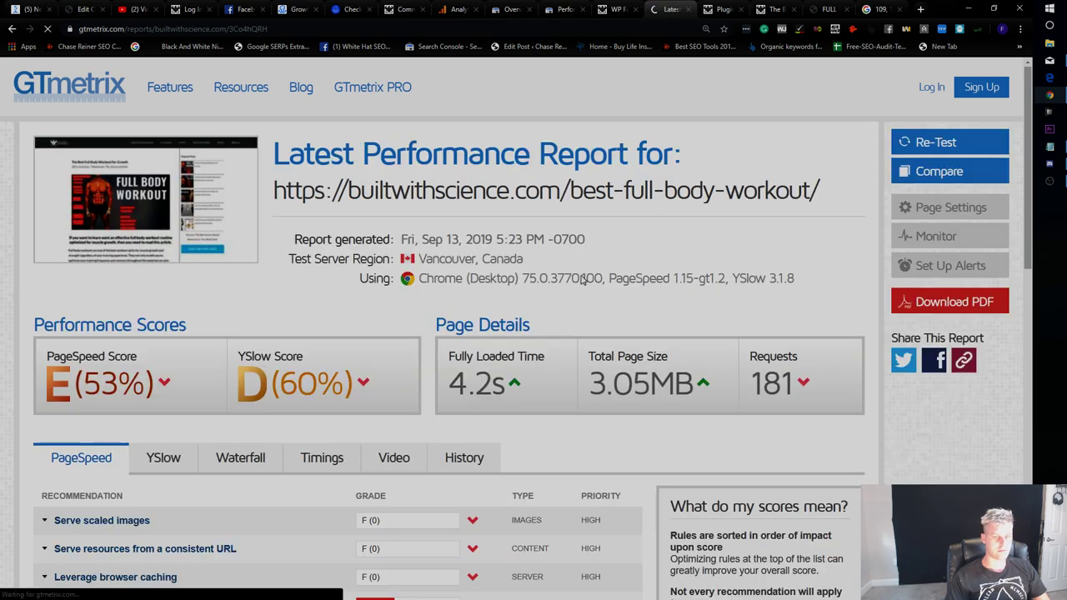
pyautogui.scroll(-3, 582, 338)
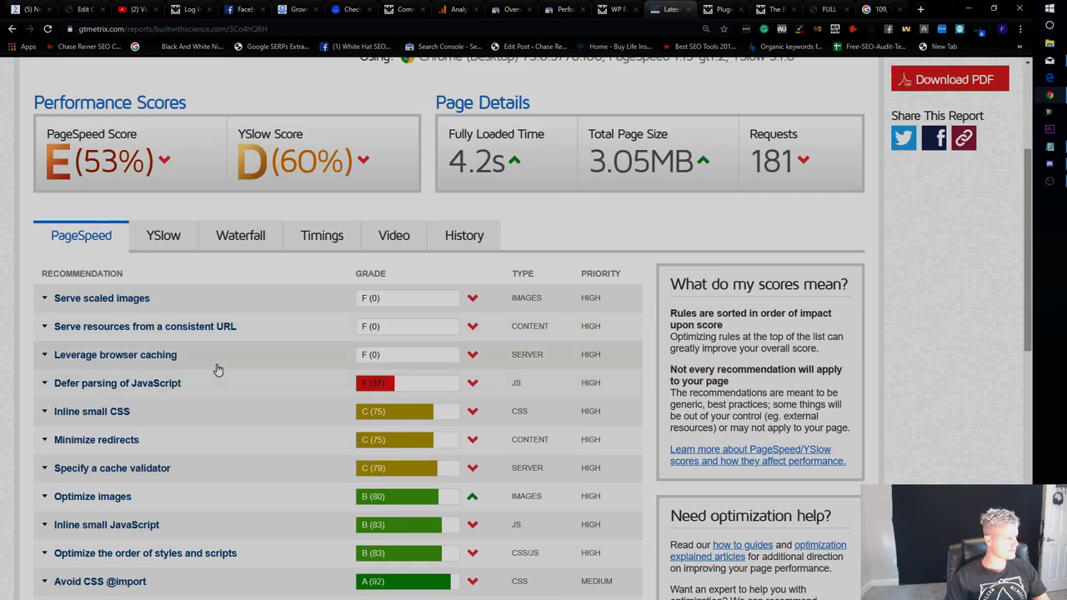
pyautogui.click(222, 365)
pyautogui.scroll(-1, 356, 350)
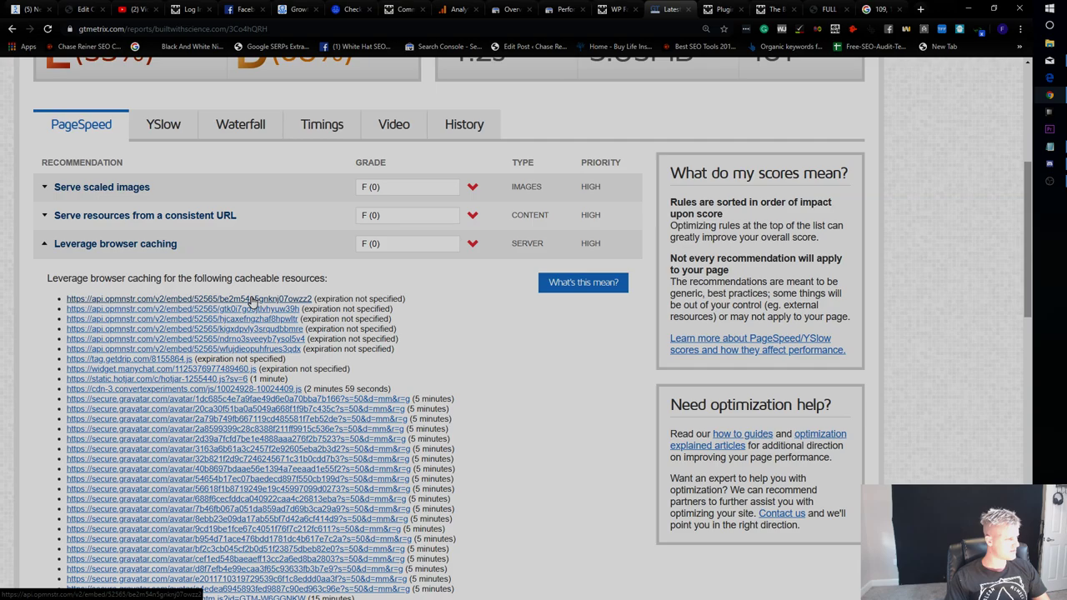
pyautogui.scroll(4, 453, 269)
# Run another re-test of the page, then check Search Console and the cache settings.
pyautogui.click(951, 143)
pyautogui.scroll(-5, 387, 330)
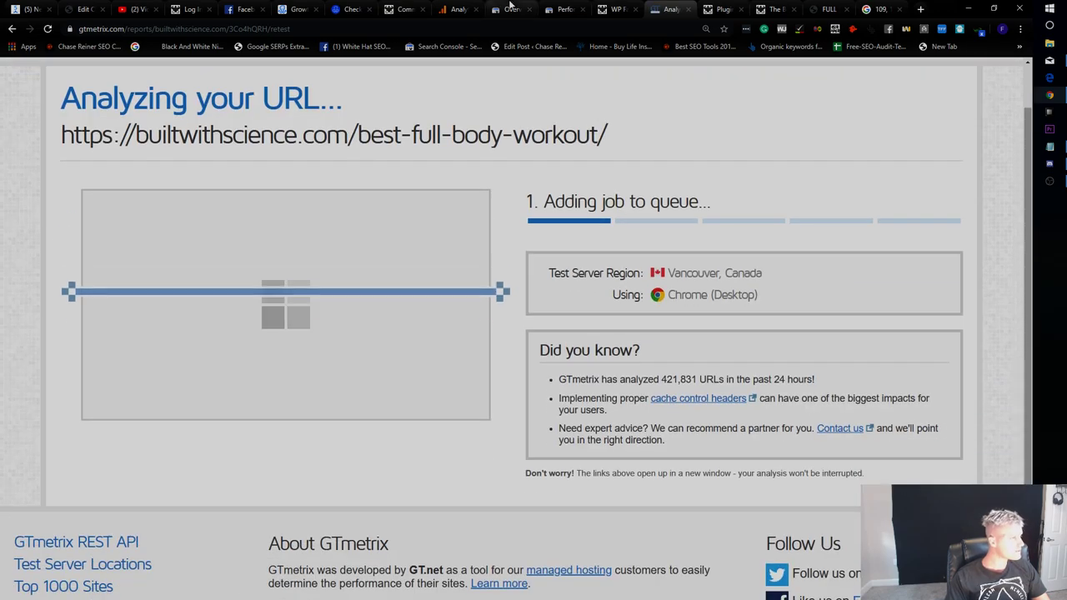
pyautogui.click(508, 9)
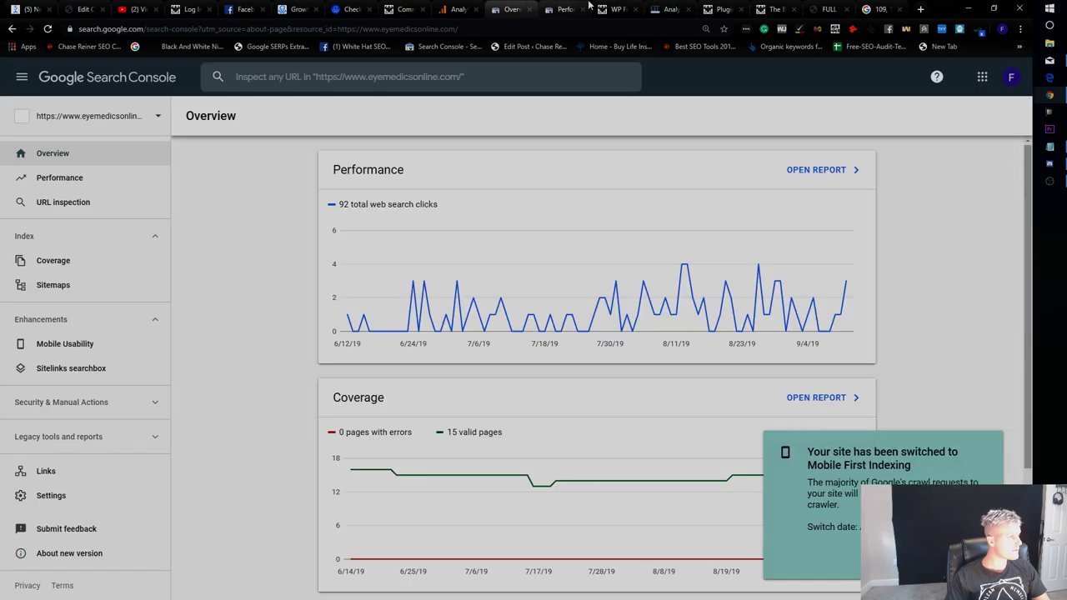
pyautogui.click(600, 7)
# Open the OptinMonster campaigns page in a new tab.
pyautogui.scroll(-4, 166, 333)
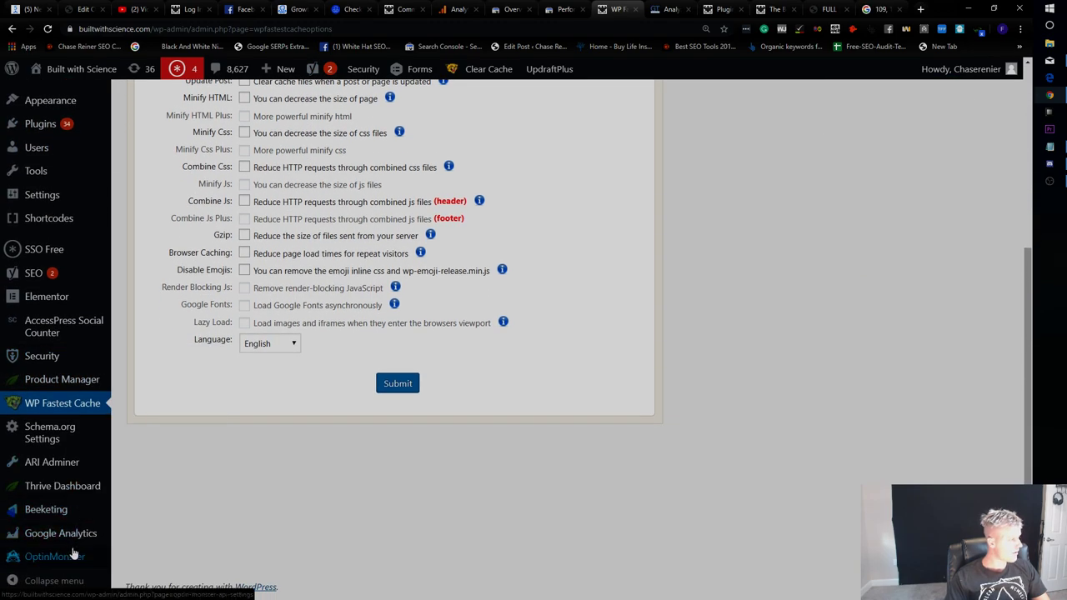
pyautogui.rightClick(73, 555)
pyautogui.click(151, 446)
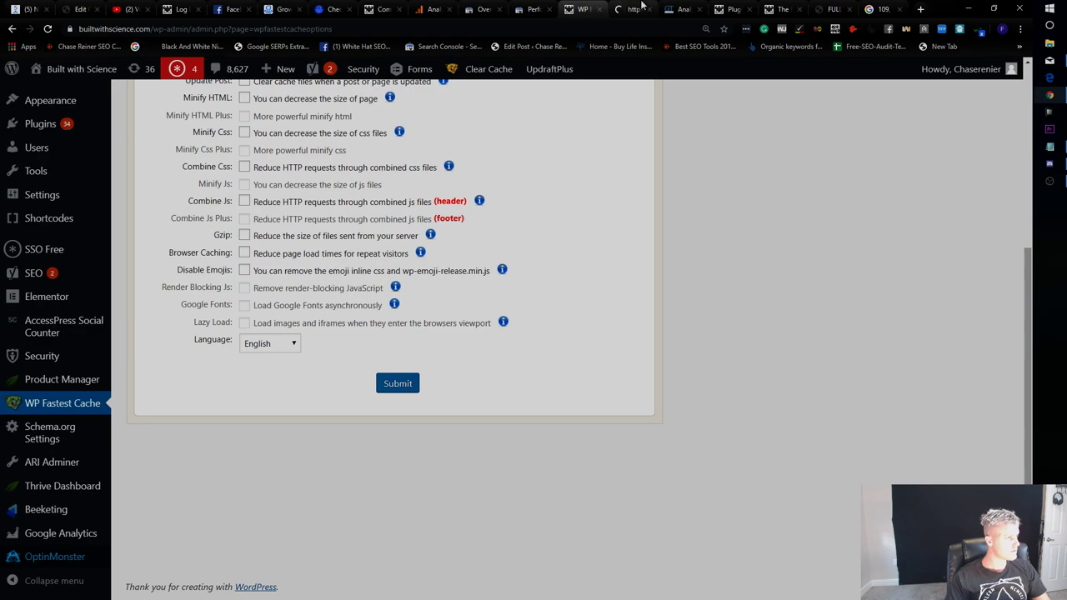
pyautogui.click(641, 6)
# Disable the Quiz Exit Pop and 7 Second First View campaigns plus Nutrition InLine v2.
pyautogui.scroll(-2, 507, 231)
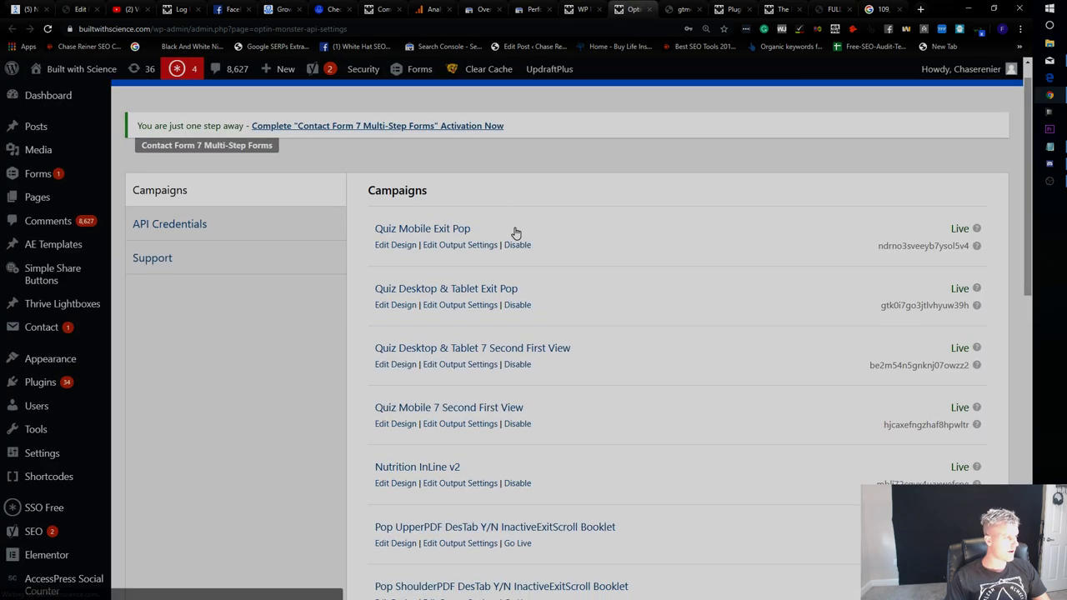
pyautogui.scroll(1, 428, 234)
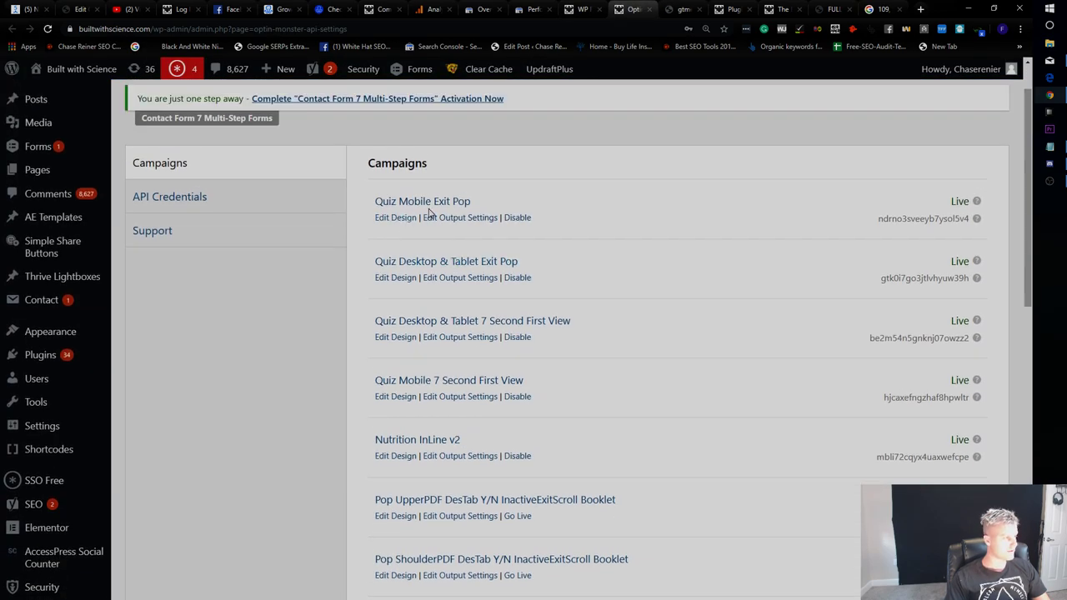
pyautogui.scroll(-2, 395, 300)
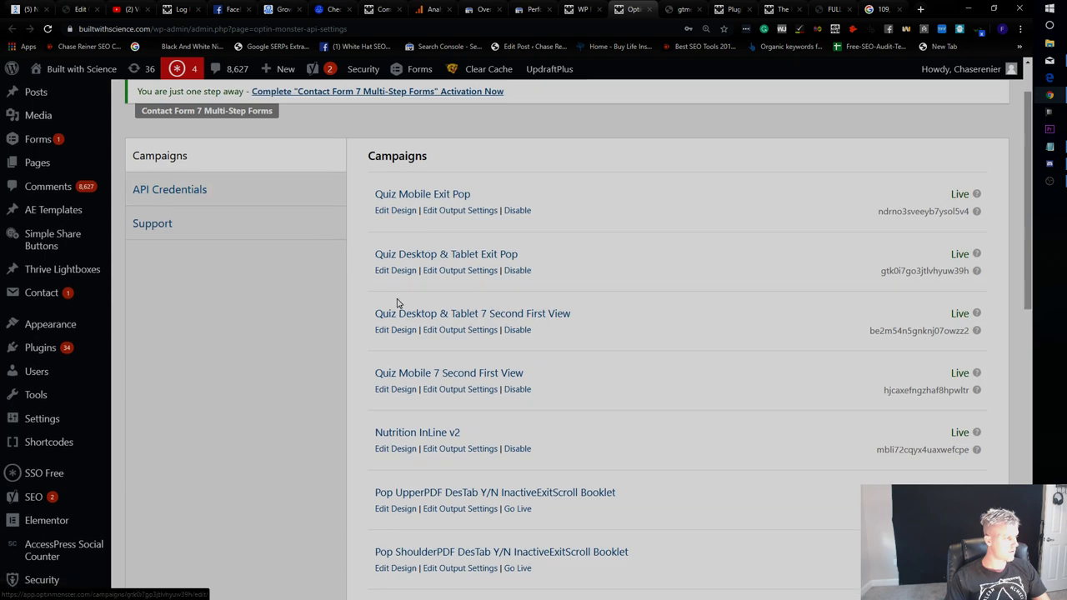
pyautogui.scroll(2, 527, 284)
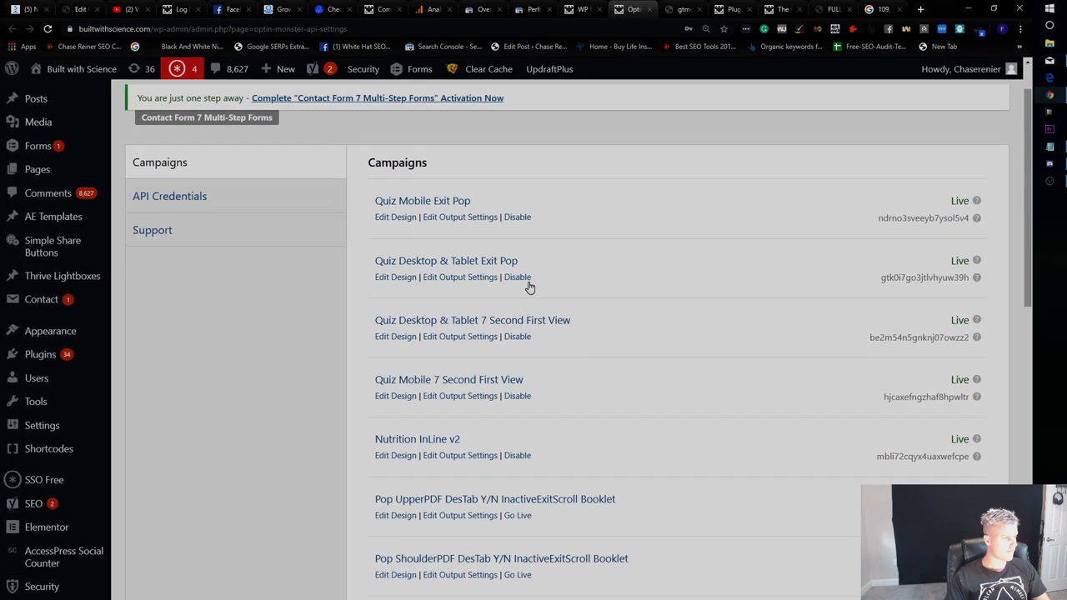
pyautogui.click(522, 219)
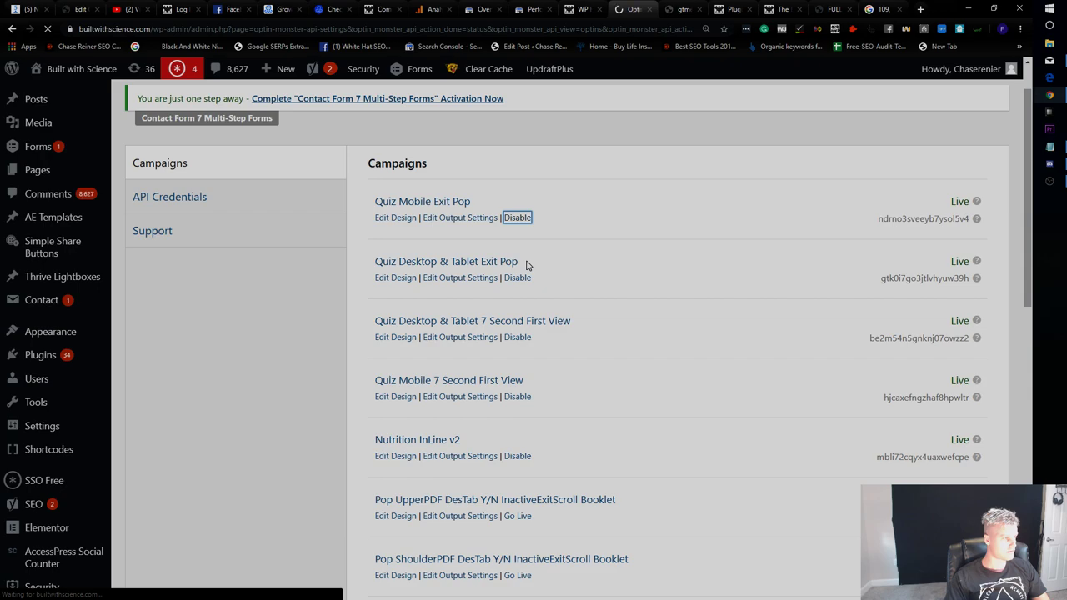
pyautogui.click(525, 260)
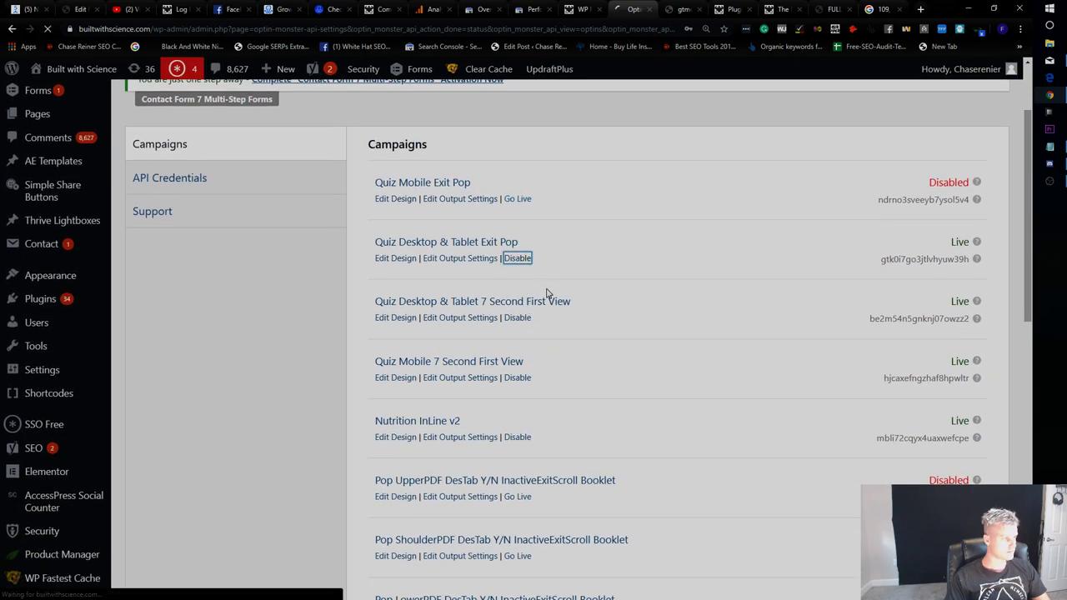
pyautogui.click(517, 317)
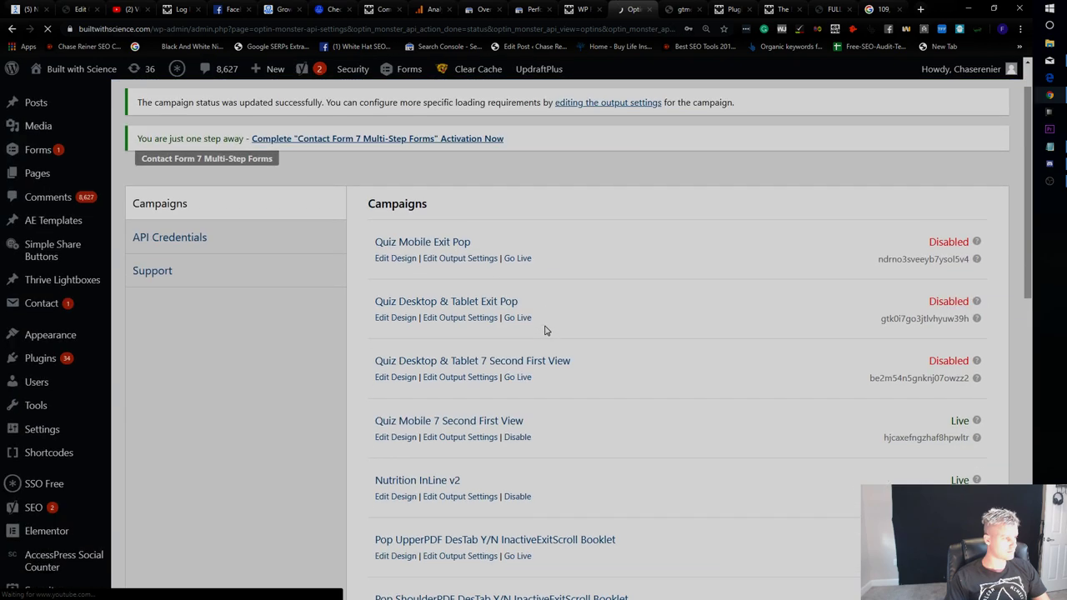
pyautogui.click(519, 325)
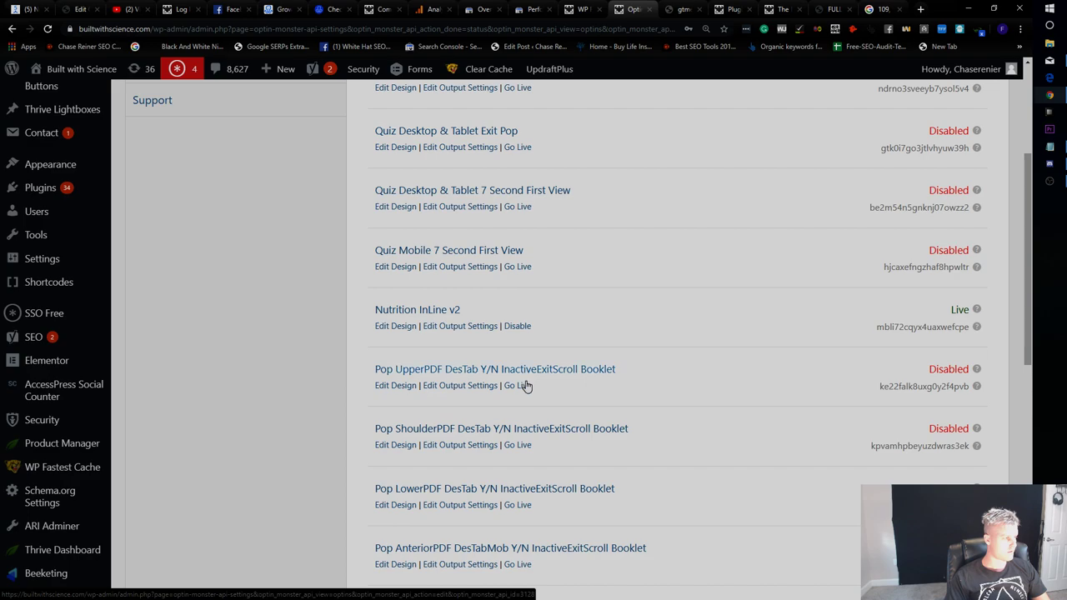
pyautogui.click(518, 327)
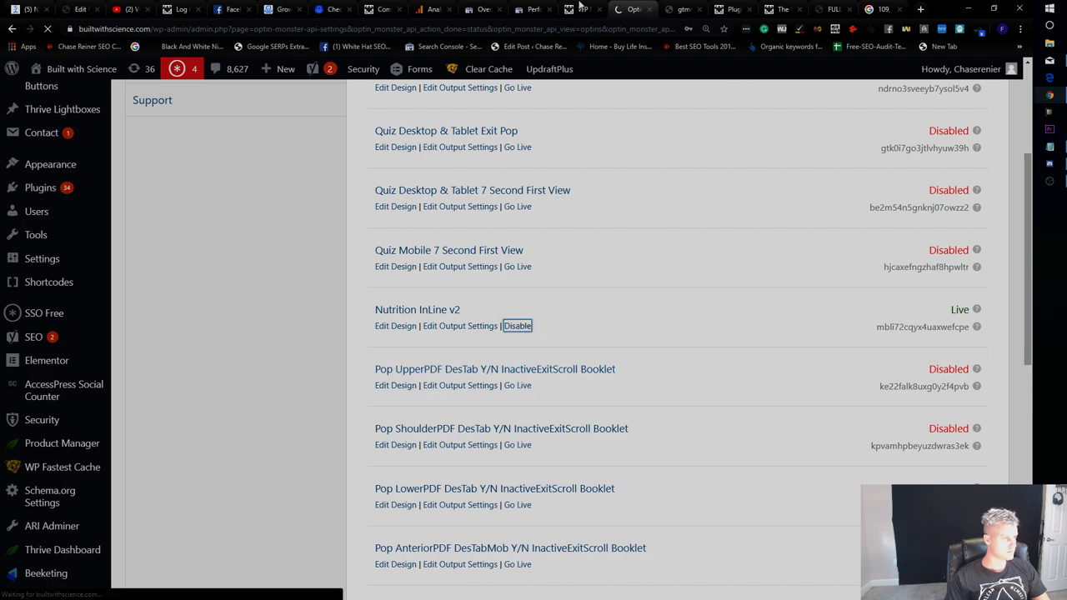
# Reload the unreachable GTmetrix page in its tab.
pyautogui.click(733, 9)
pyautogui.click(682, 9)
pyautogui.click(633, 9)
pyautogui.click(674, 8)
pyautogui.click(336, 398)
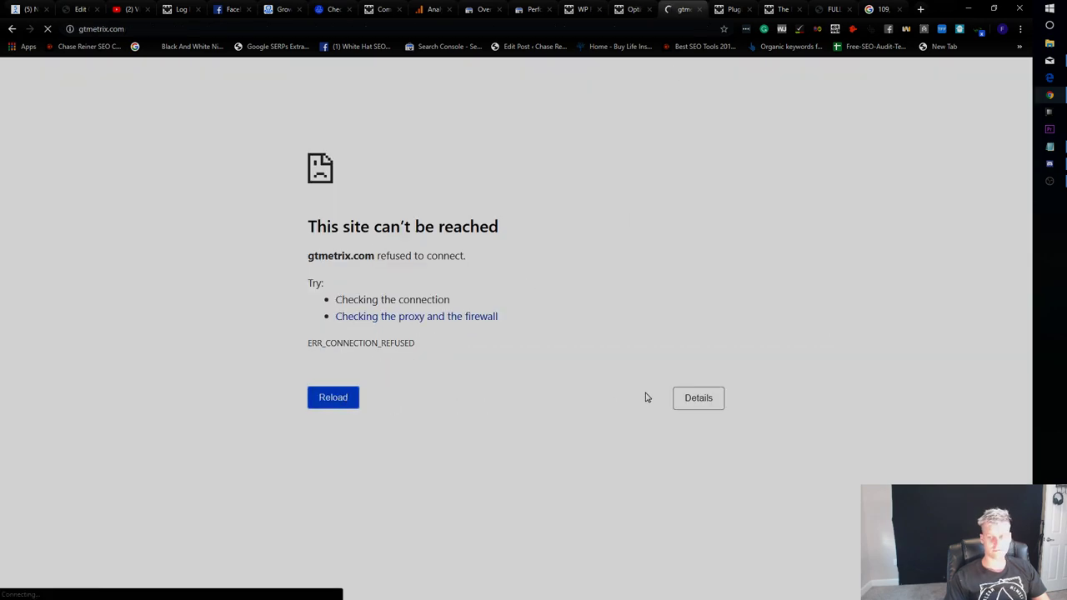
# Delete the site's cached pages.
pyautogui.click(584, 9)
pyautogui.click(634, 9)
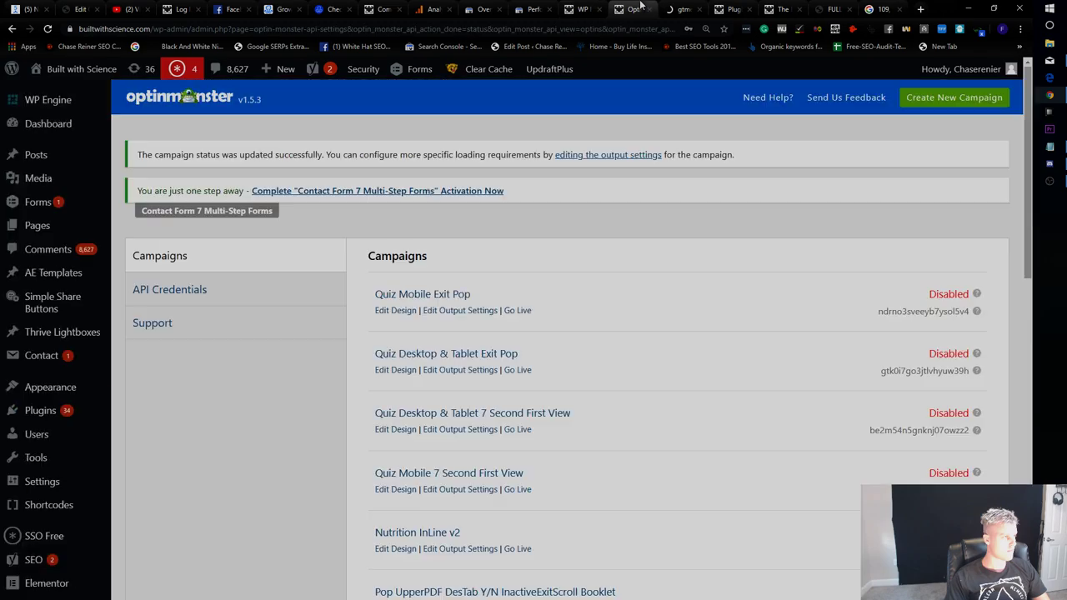
pyautogui.moveTo(484, 70)
pyautogui.click(492, 90)
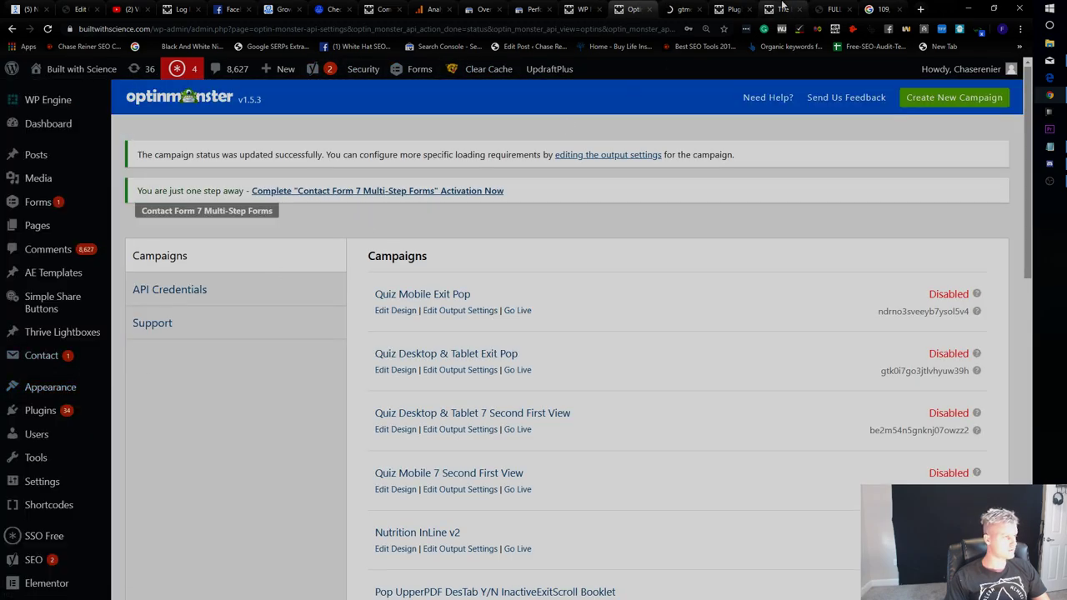
# Retry loading gtmetrix.com twice from the address bar.
pyautogui.click(780, 9)
pyautogui.click(679, 9)
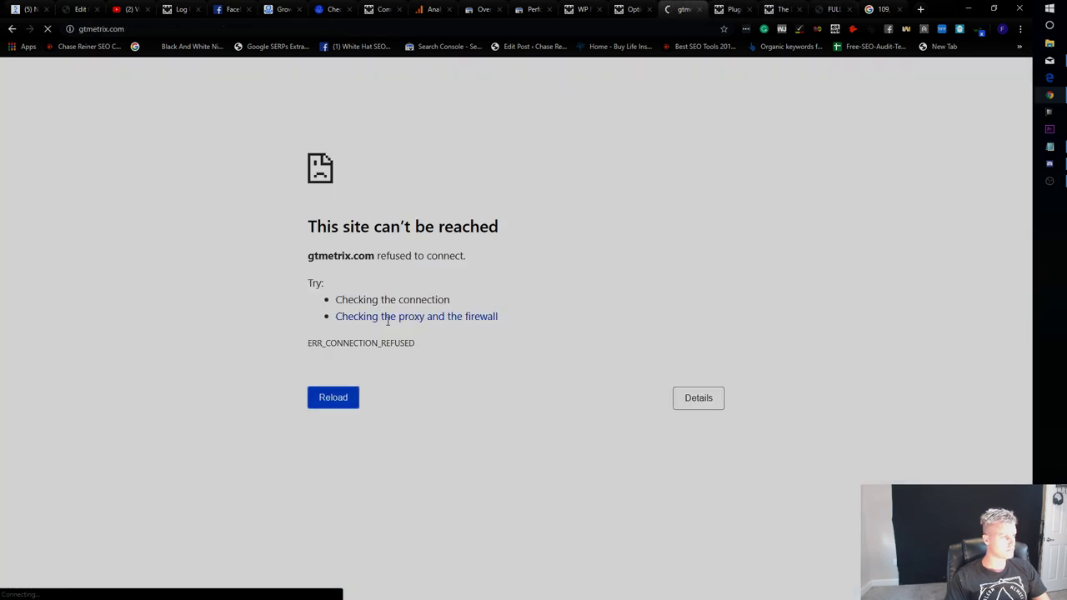
pyautogui.click(350, 33)
pyautogui.press('Return')
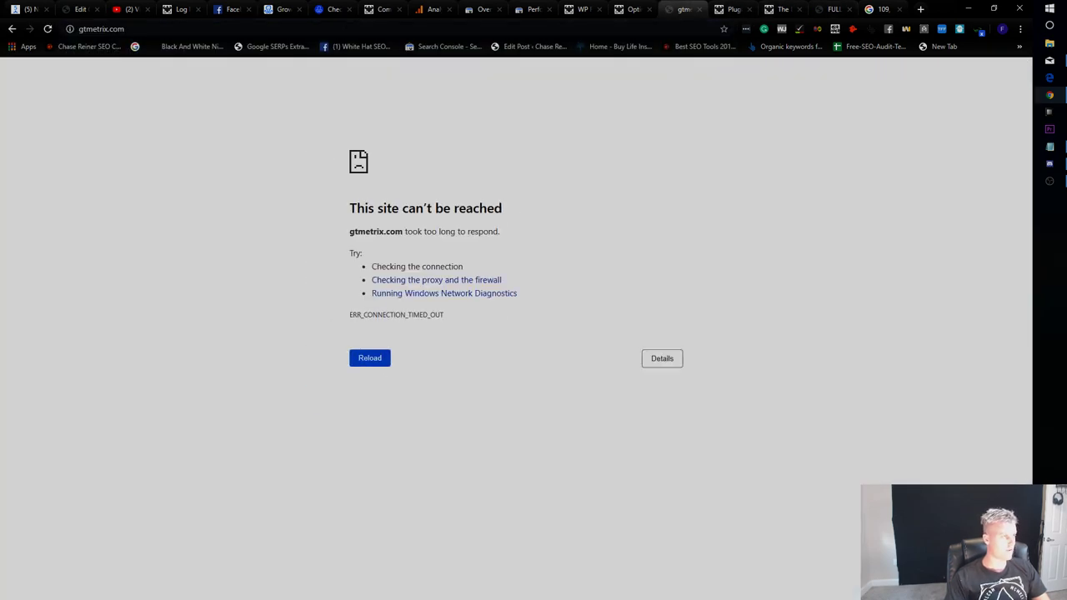
pyautogui.hotkey('ctrl', 'l')
pyautogui.press('Return')
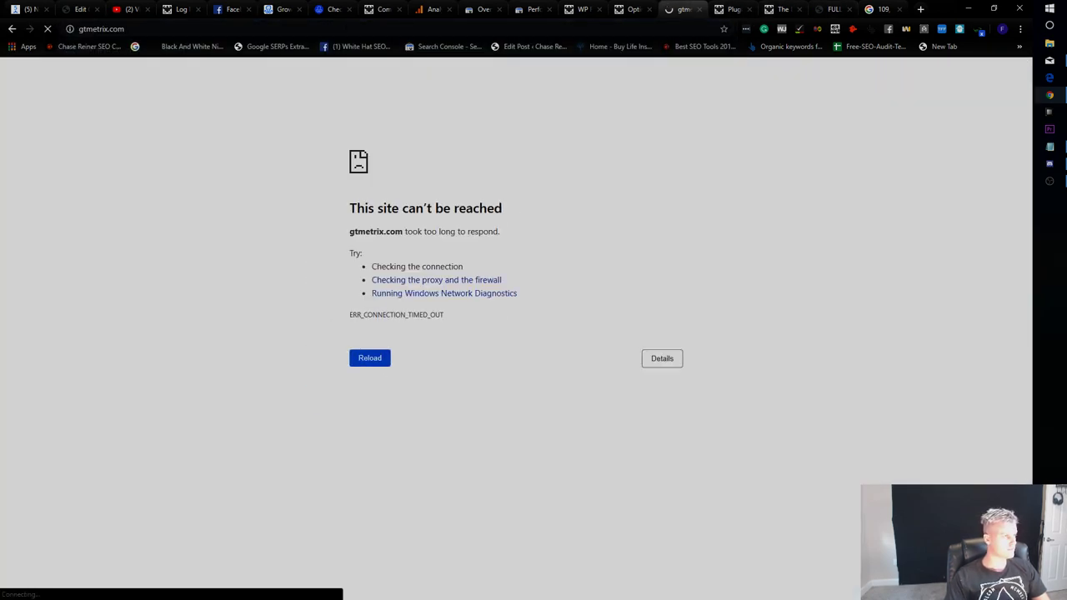
# Search Google for 'pingdom' and open the Pingdom homepage.
pyautogui.hotkey('ctrl', 'l')
pyautogui.write('pingdom')
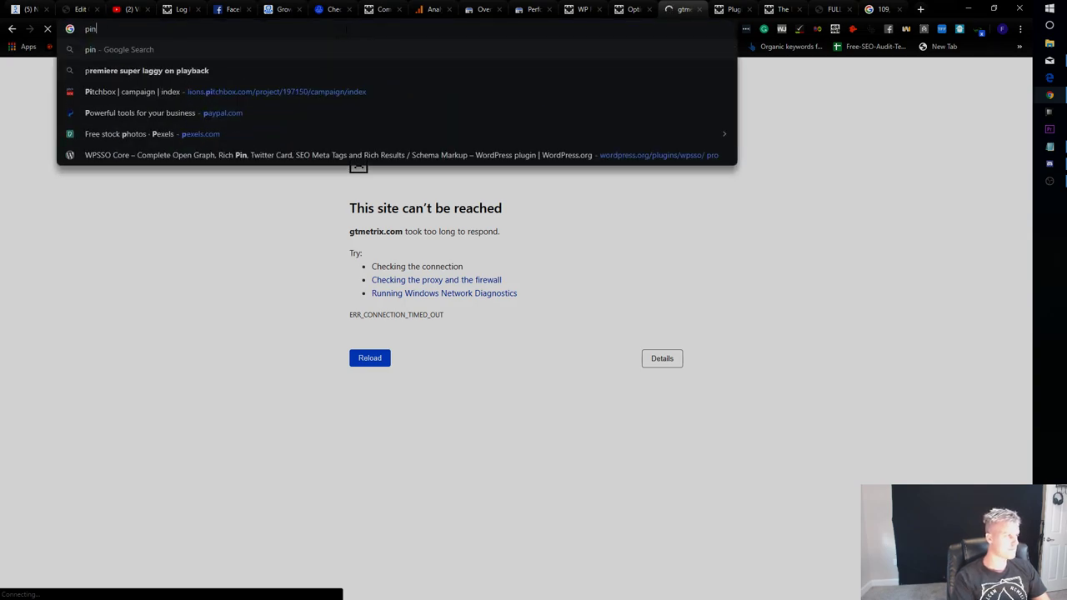
pyautogui.press('Return')
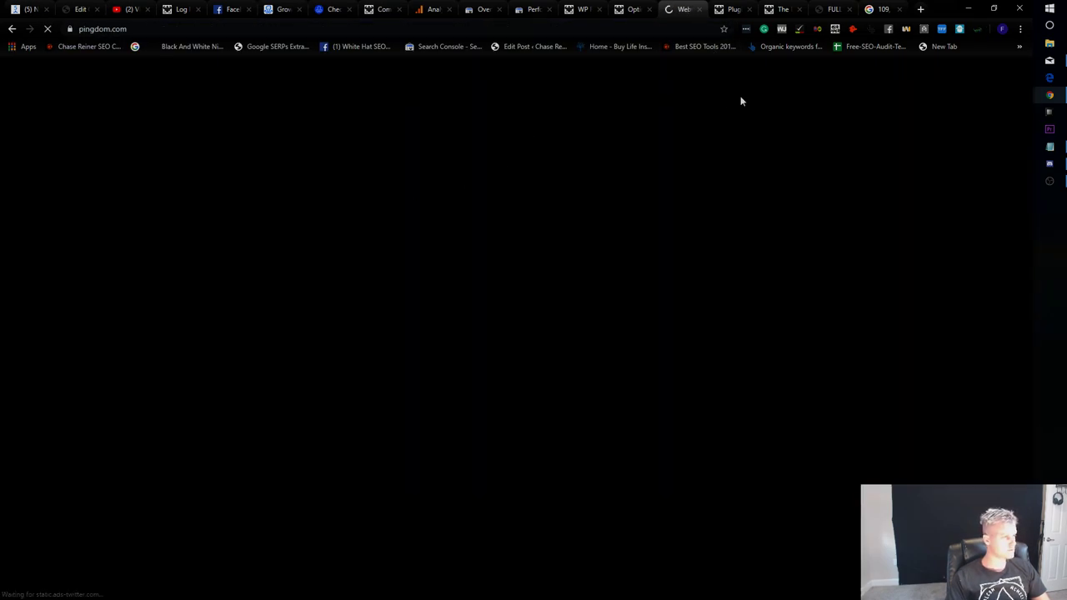
pyautogui.click(731, 8)
pyautogui.click(774, 9)
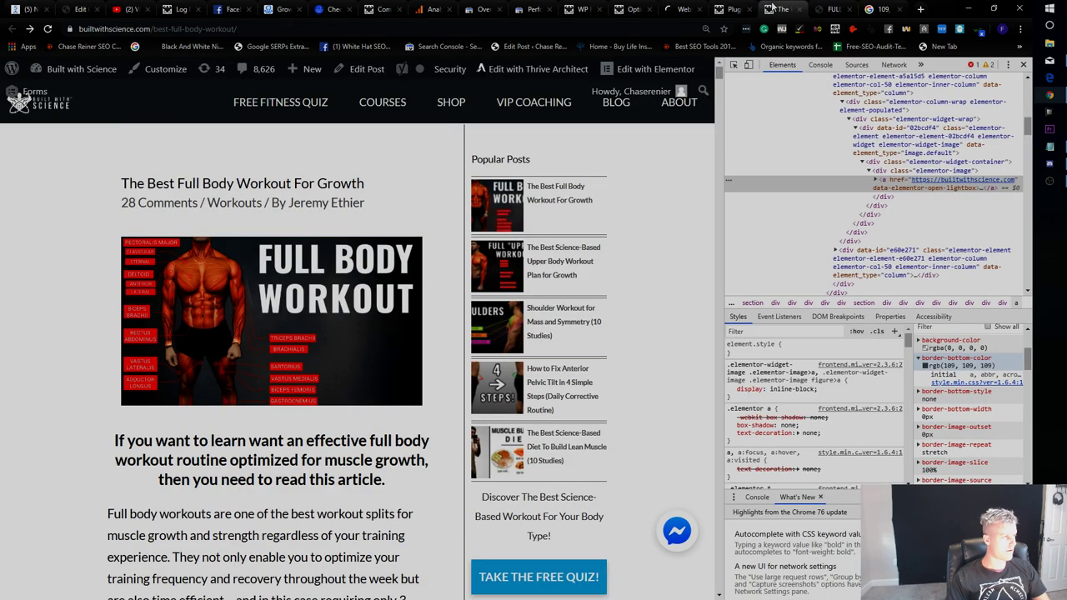
pyautogui.click(680, 9)
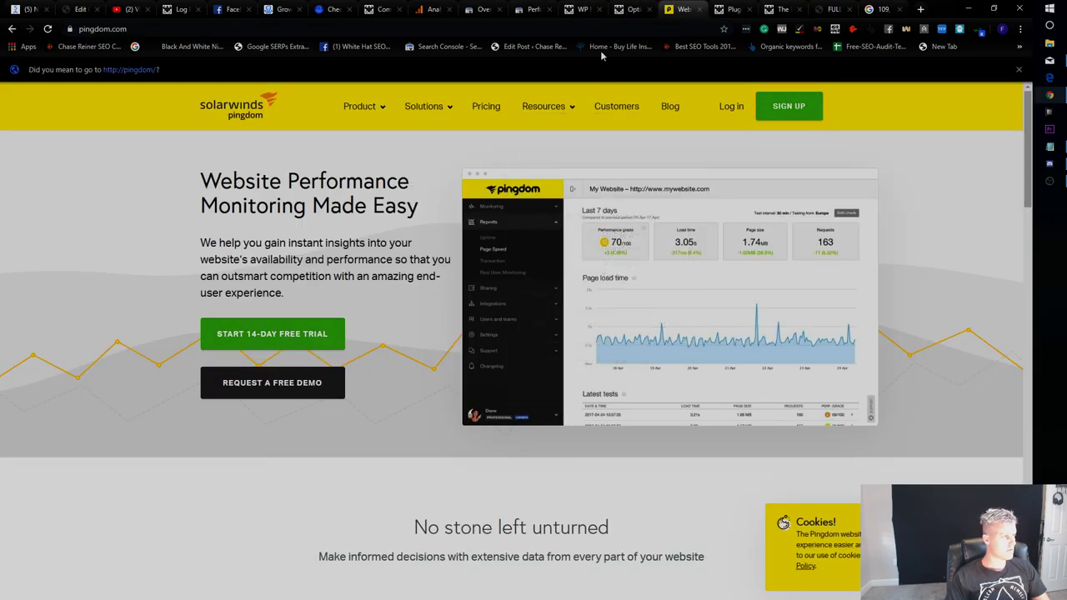
# Search Google for 'website speed tester' and open the Pingdom Tools speed test result.
pyautogui.hotkey('ctrl', 'l')
pyautogui.write('website spee')
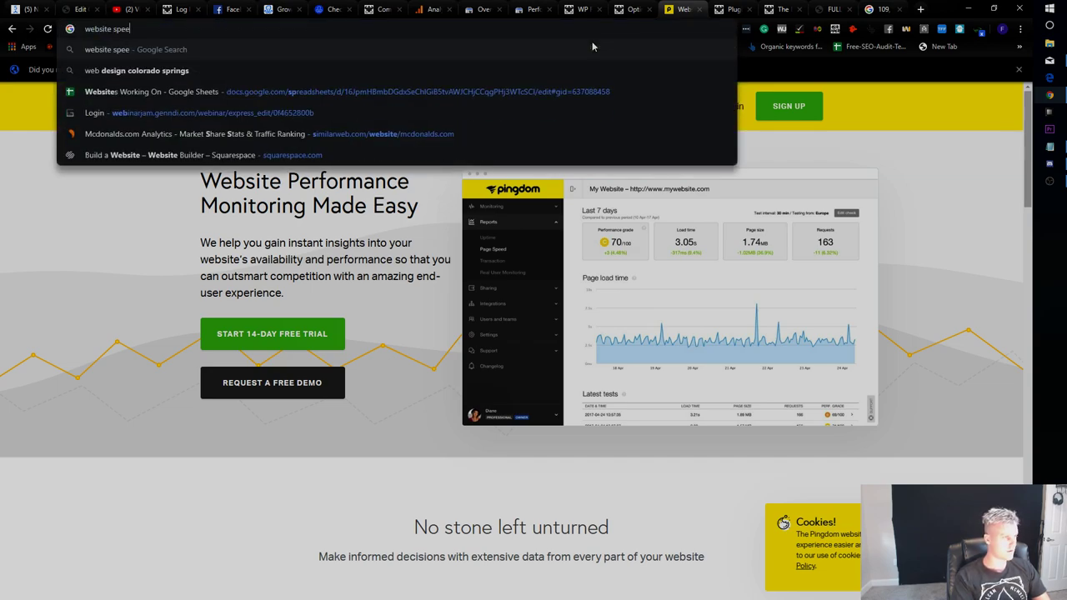
pyautogui.write('d tester')
pyautogui.press('Return')
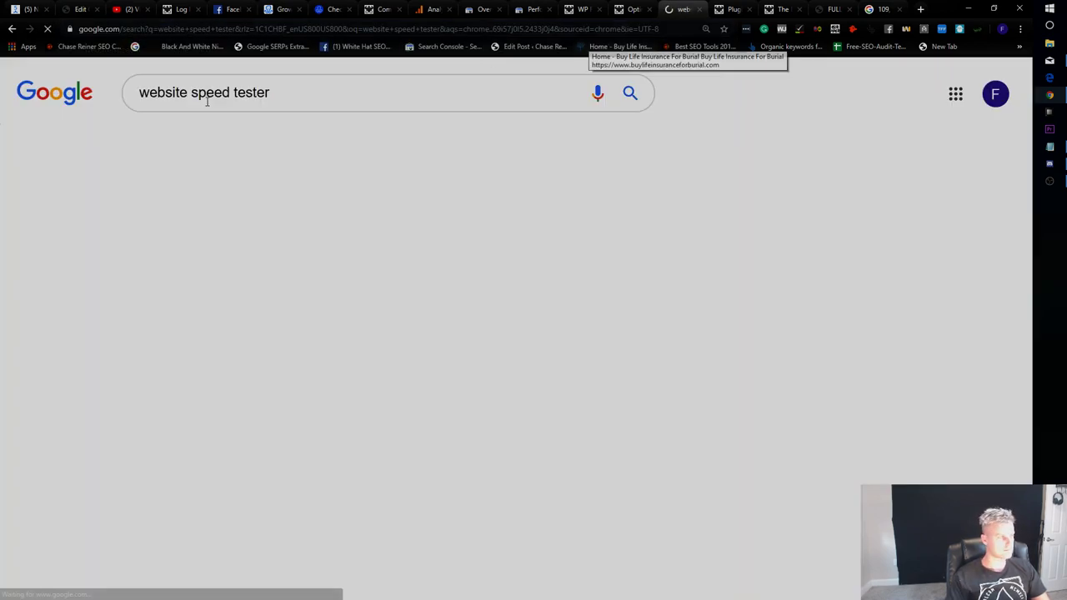
pyautogui.scroll(-3, 375, 400)
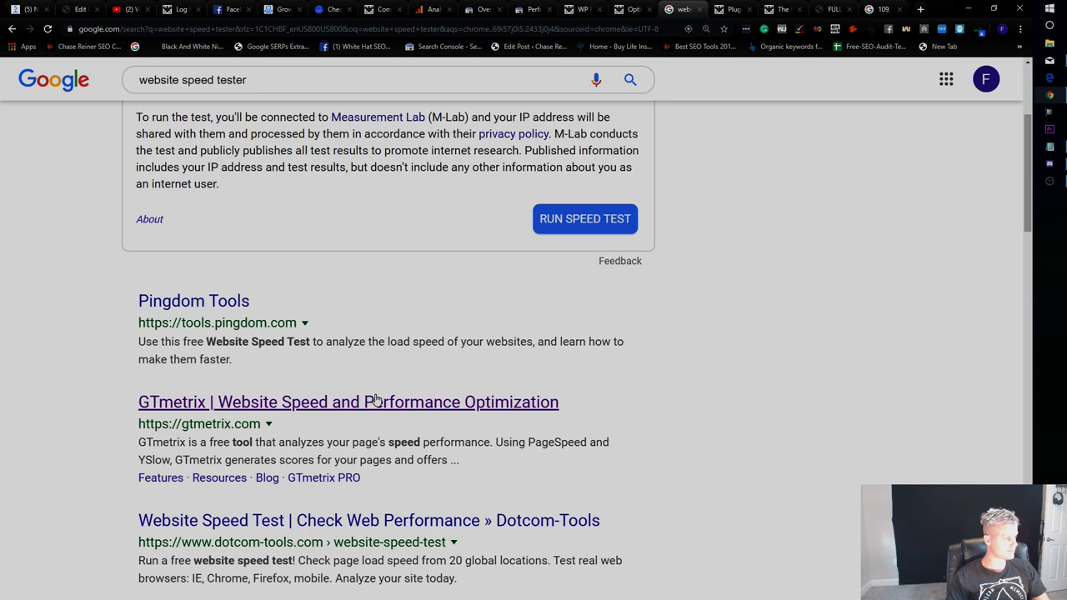
pyautogui.click(230, 300)
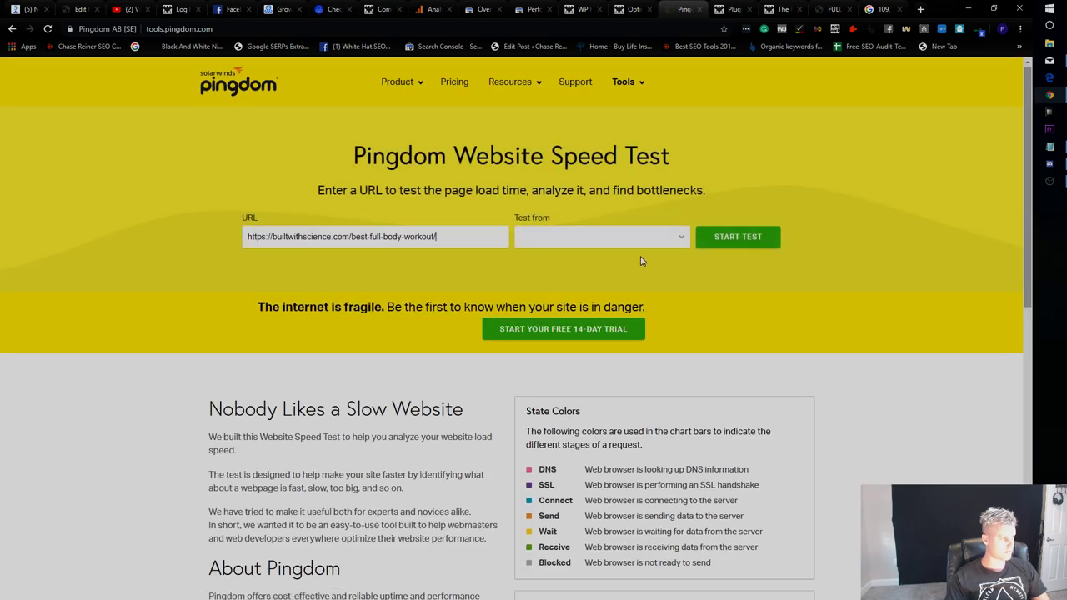
# Run the Tokyo speed test on the workout post and review its D (63), 3.1 MB, 3.50 s, 170-request results.
pyautogui.click(723, 255)
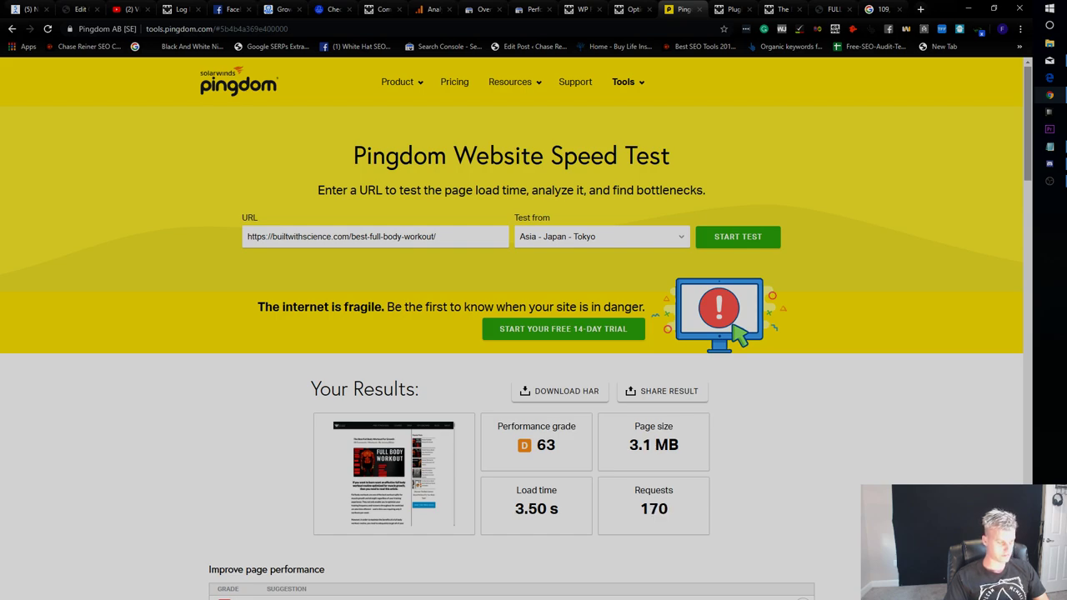
pyautogui.scroll(-4, 561, 531)
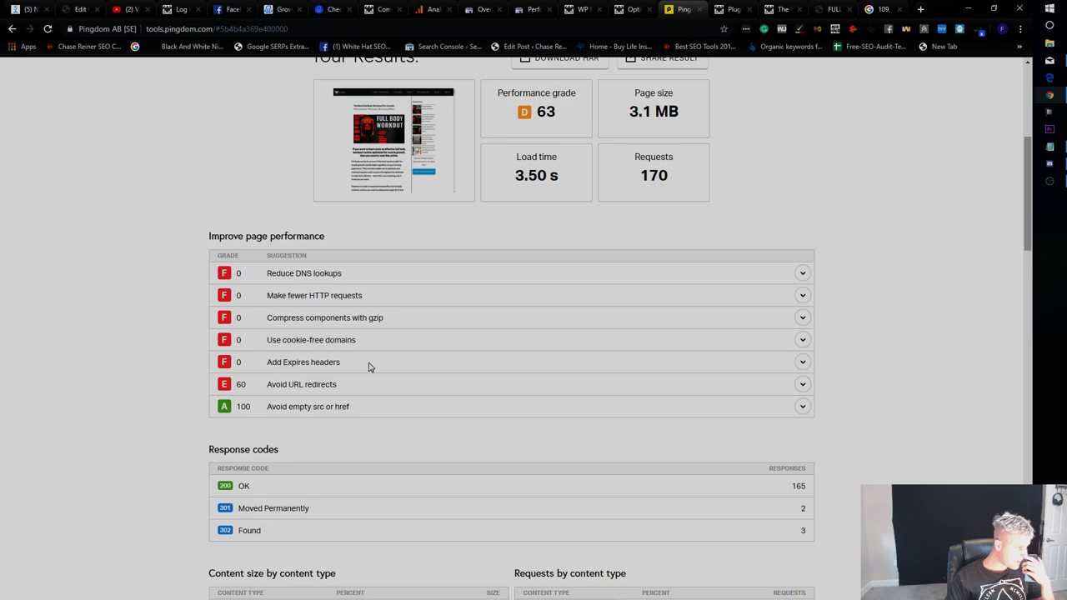
pyautogui.scroll(-4, 372, 376)
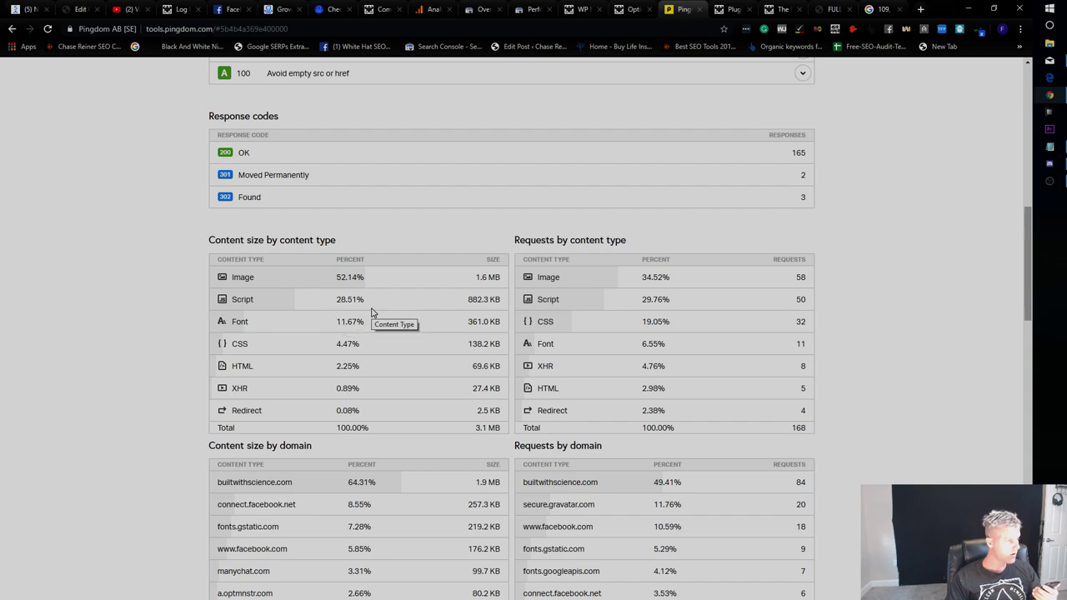
pyautogui.scroll(15, 386, 315)
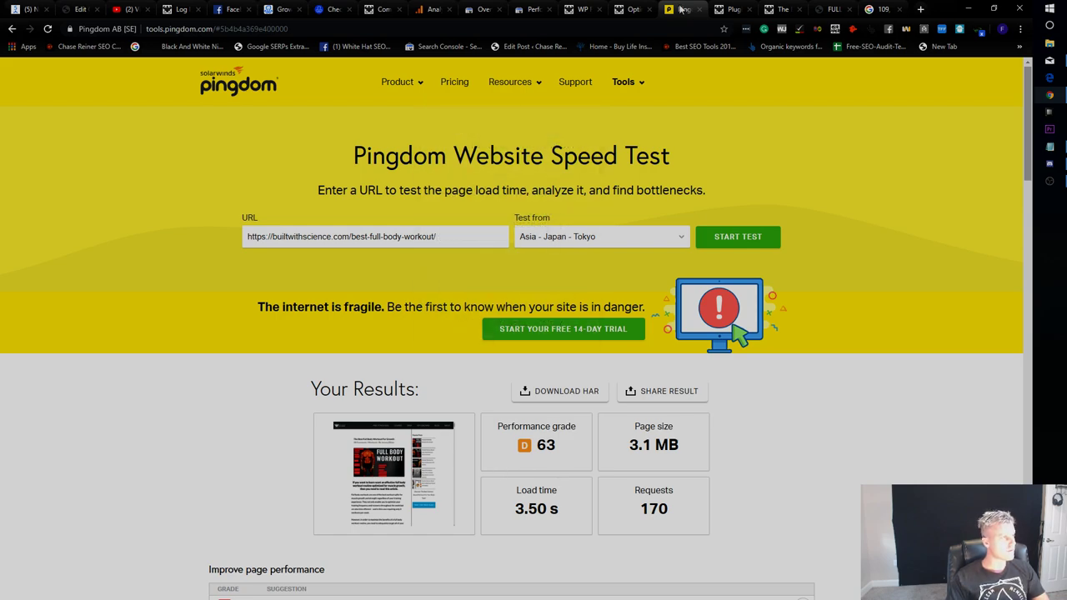
pyautogui.click(631, 10)
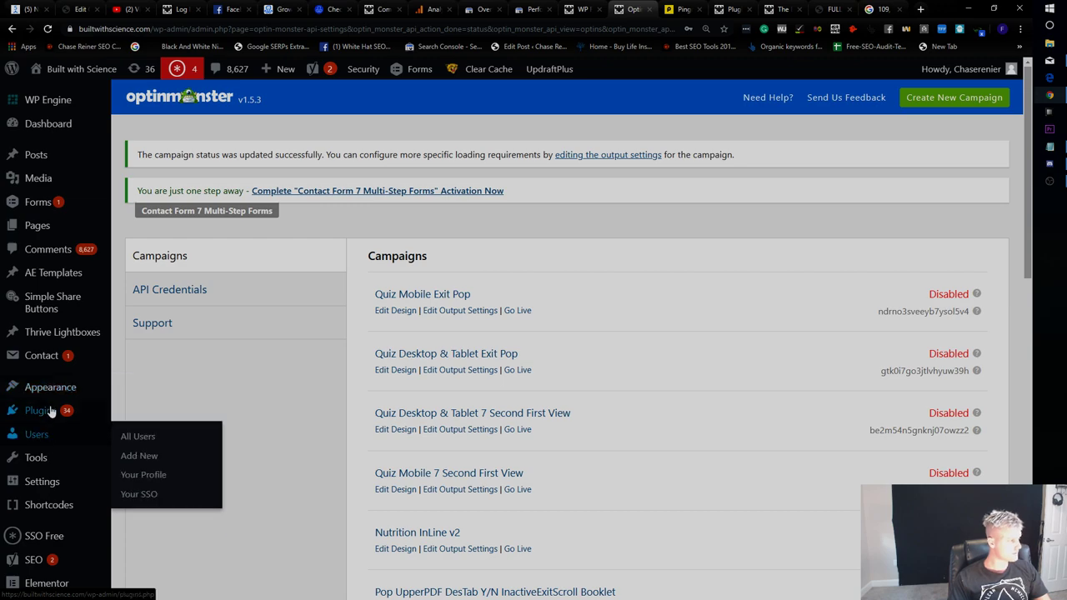
# Search the plugin directory for 'smush', then install and activate Smush.
pyautogui.moveTo(51, 411)
pyautogui.click(139, 434)
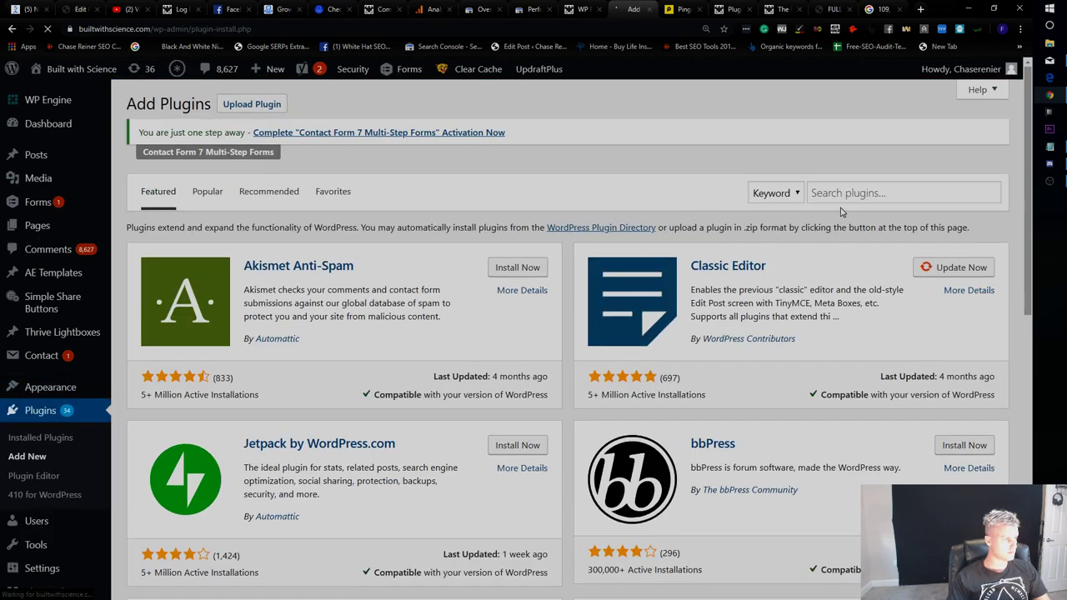
pyautogui.click(858, 193)
pyautogui.write('smushg')
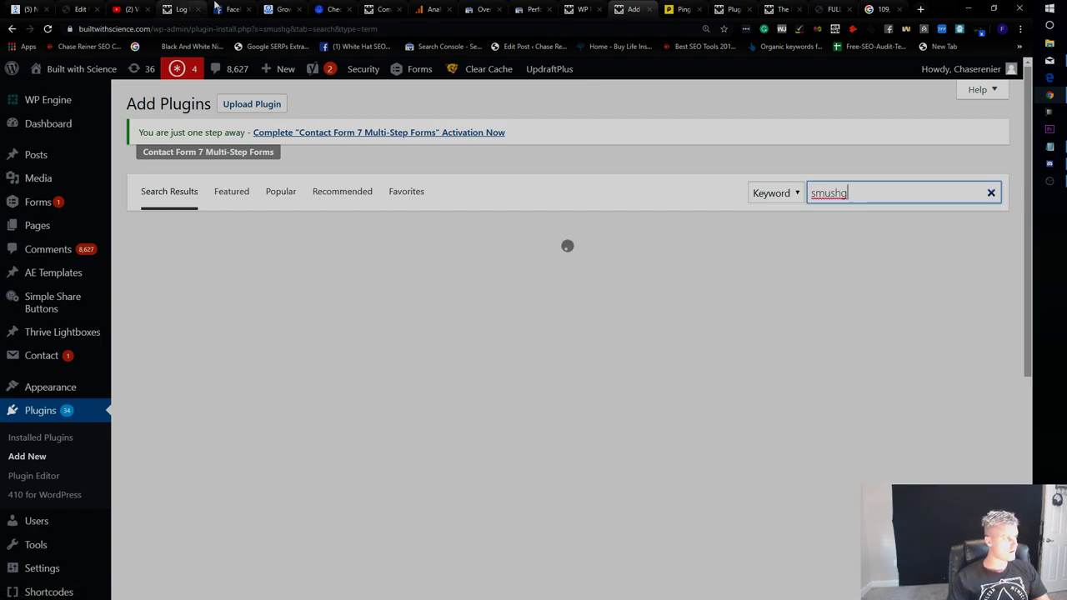
pyautogui.click(229, 9)
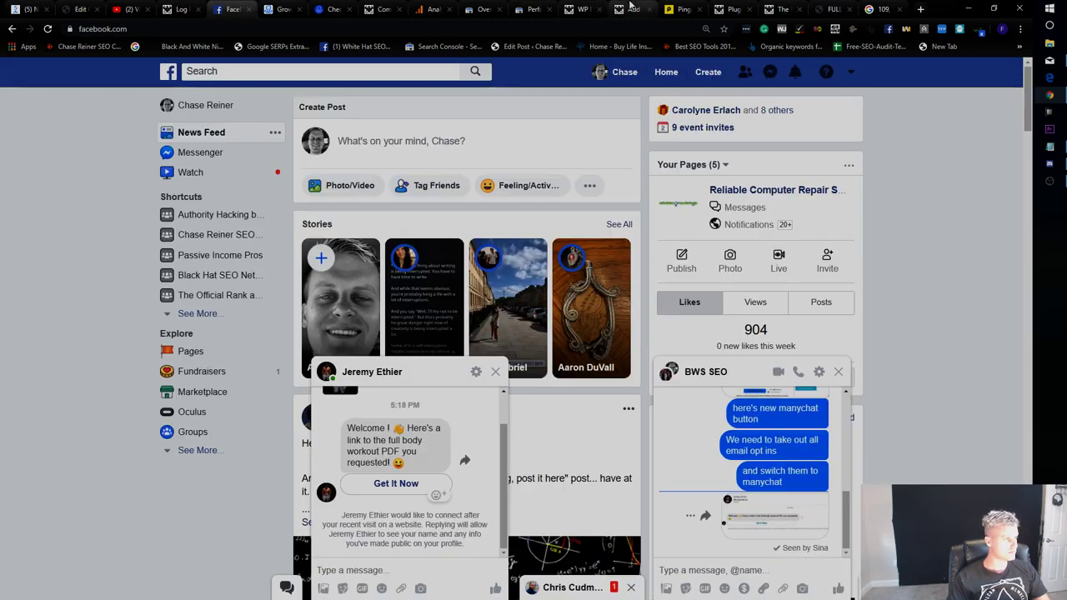
pyautogui.click(631, 7)
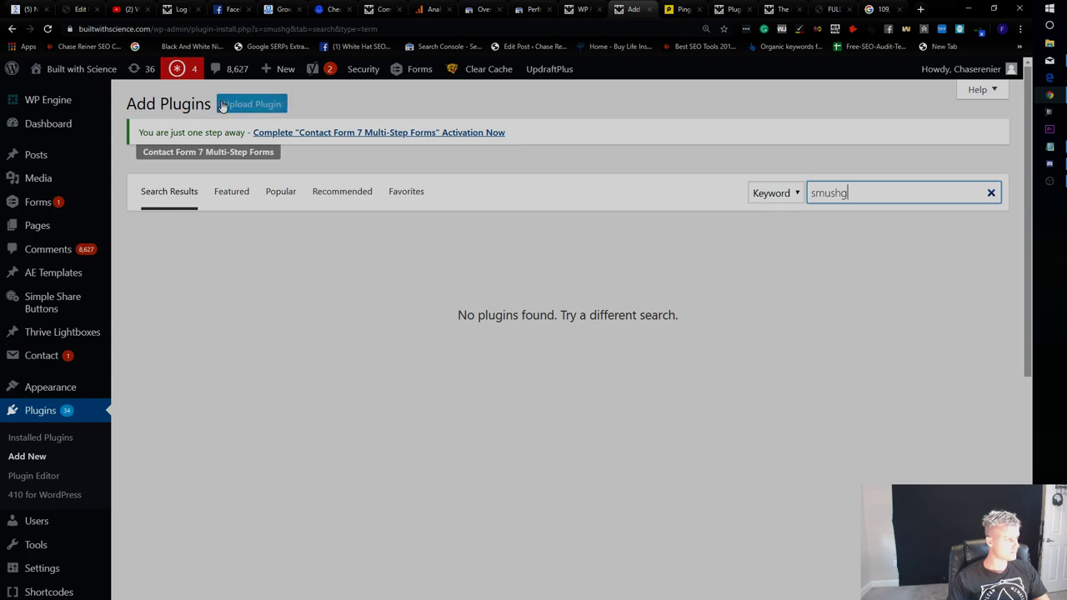
pyautogui.click(252, 104)
pyautogui.doubleClick(834, 389)
pyautogui.write('smush')
pyautogui.press('Return')
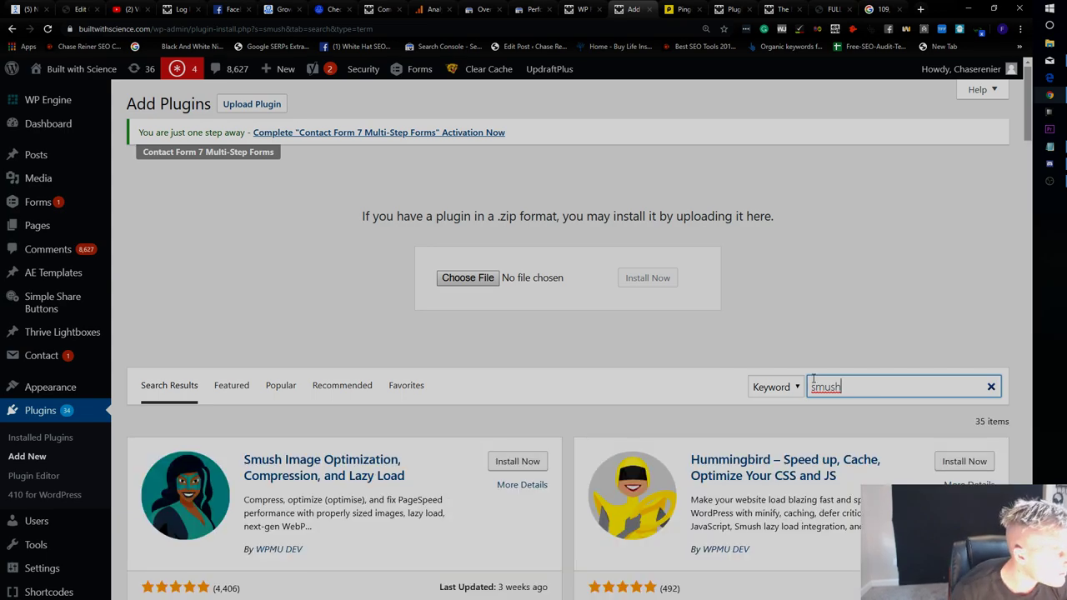
pyautogui.click(539, 467)
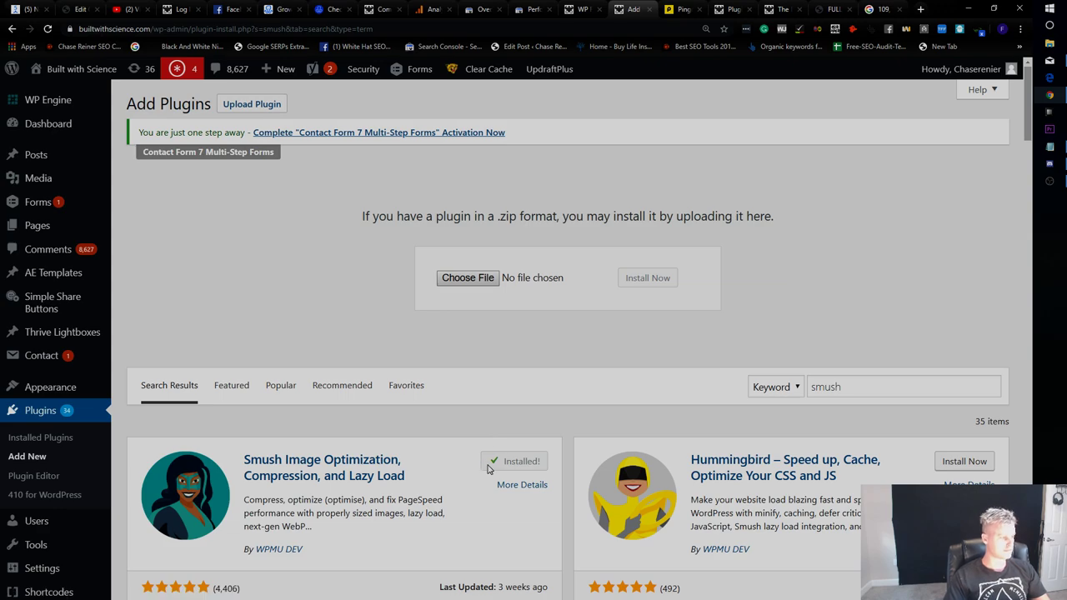
pyautogui.click(516, 465)
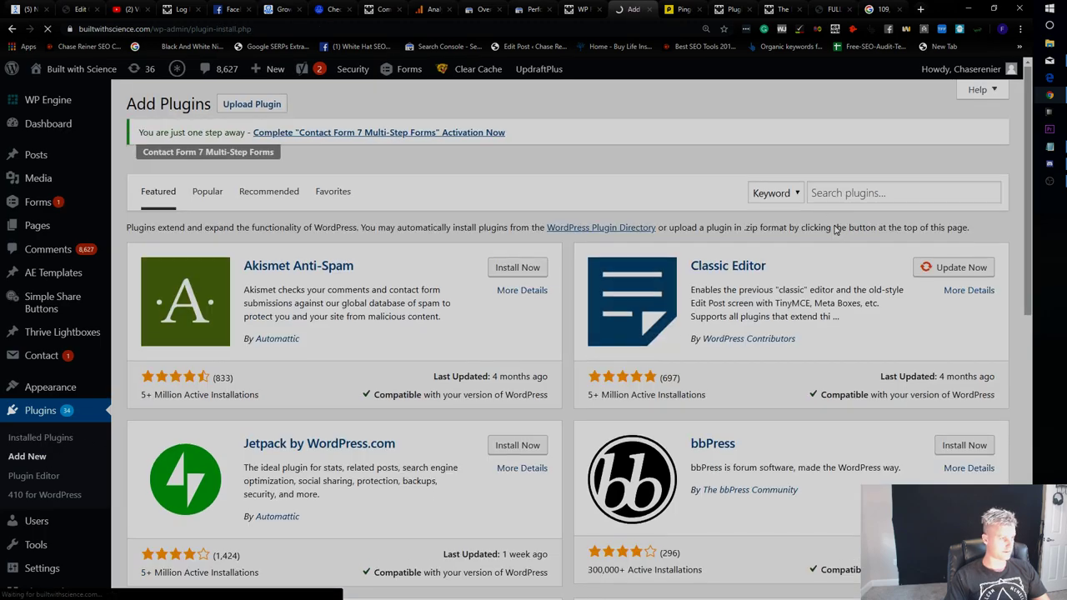
# Search for 'auto optimiz' and install the Autoptimize plugin.
pyautogui.click(832, 194)
pyautogui.write('auto opt')
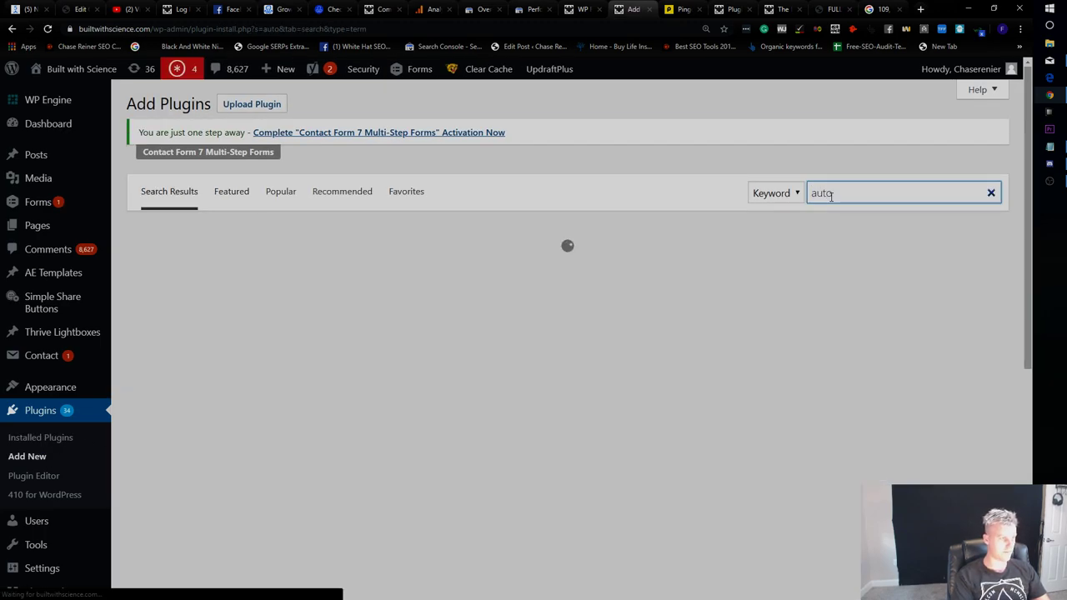
pyautogui.write('imize')
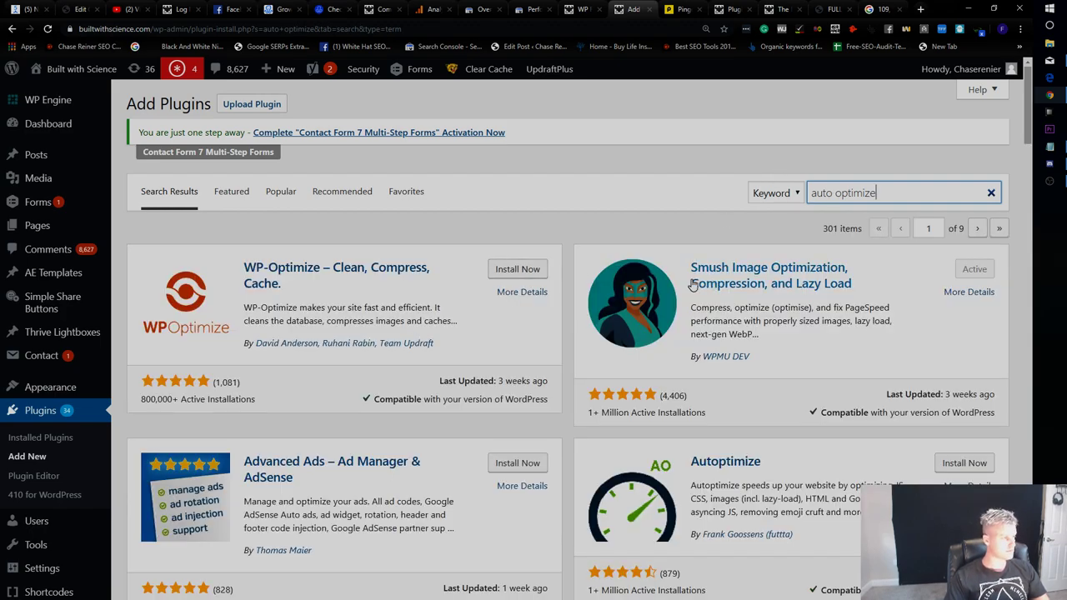
pyautogui.click(959, 462)
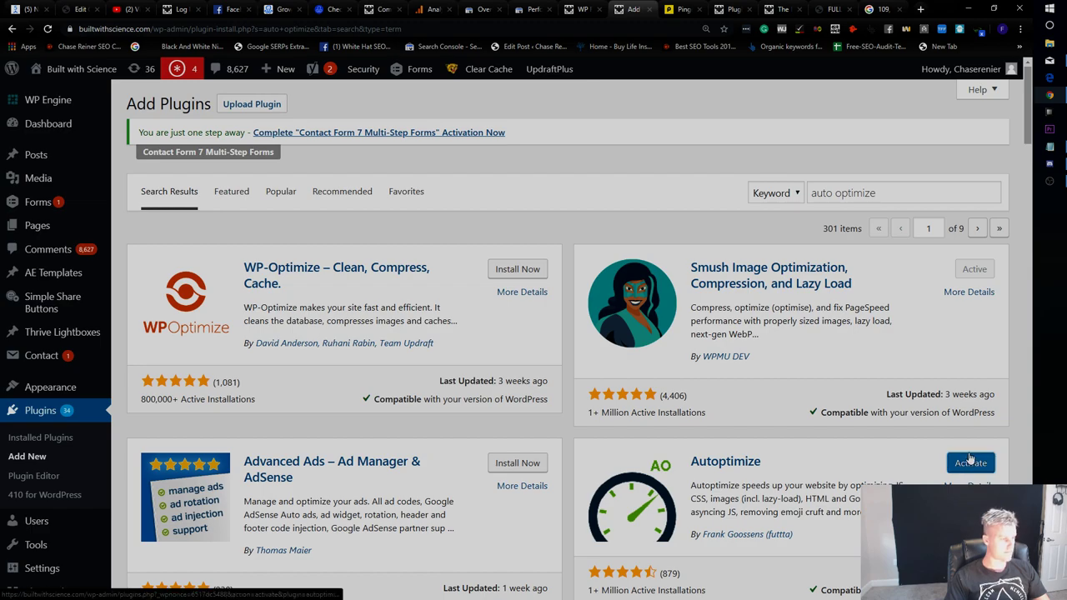
# Go to gtmetrix.com in the Pingdom results tab.
pyautogui.click(682, 10)
pyautogui.click(250, 29)
pyautogui.write('gtmetrix.com')
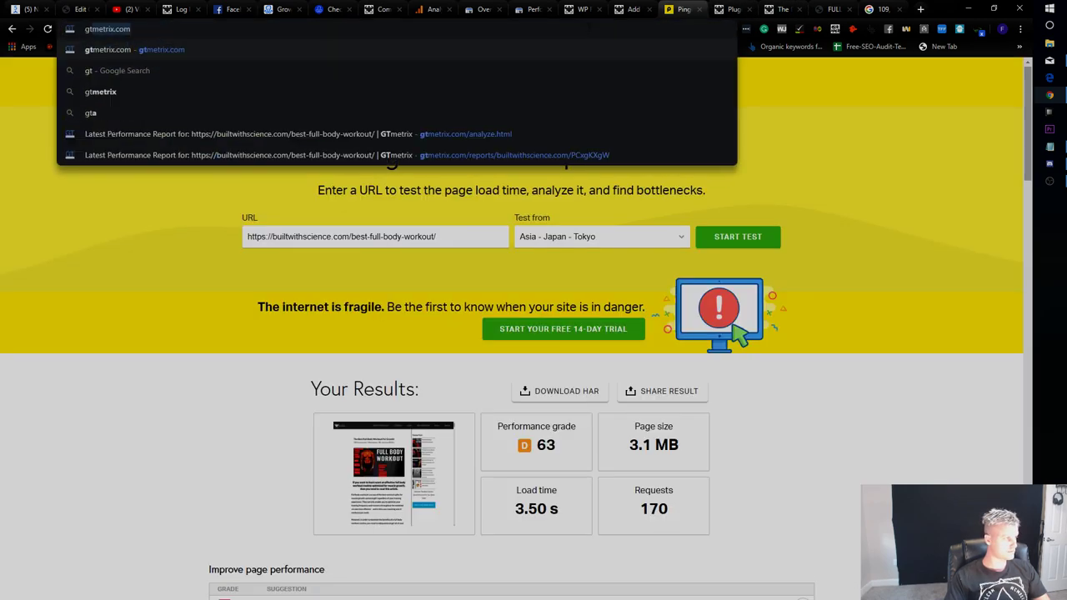
pyautogui.press('Return')
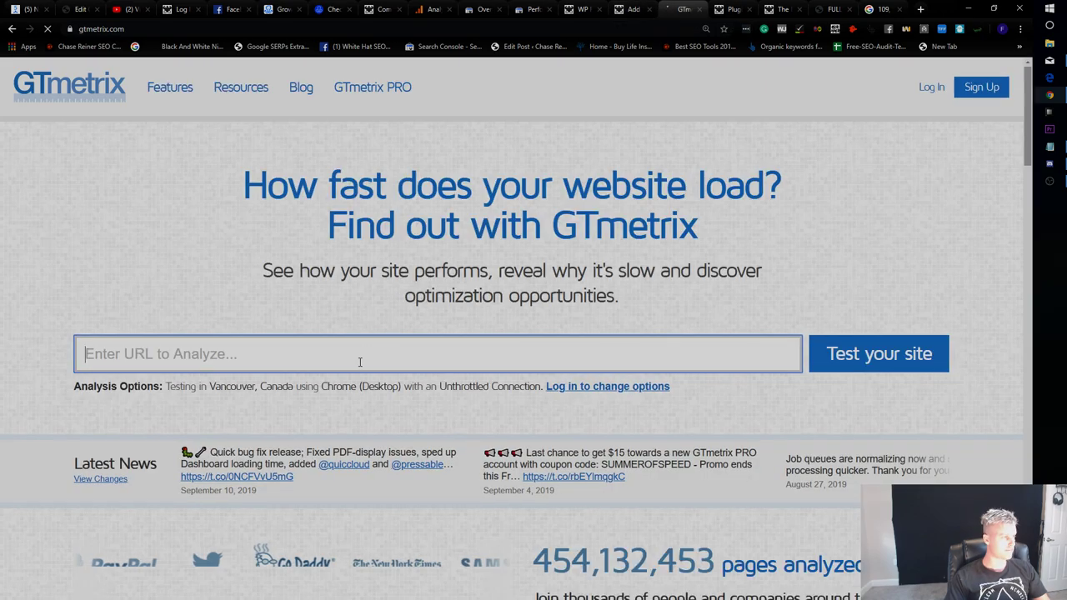
pyautogui.click(361, 362)
# Open the Smush dashboard from the WordPress admin sidebar.
pyautogui.click(634, 9)
pyautogui.scroll(-7, 83, 375)
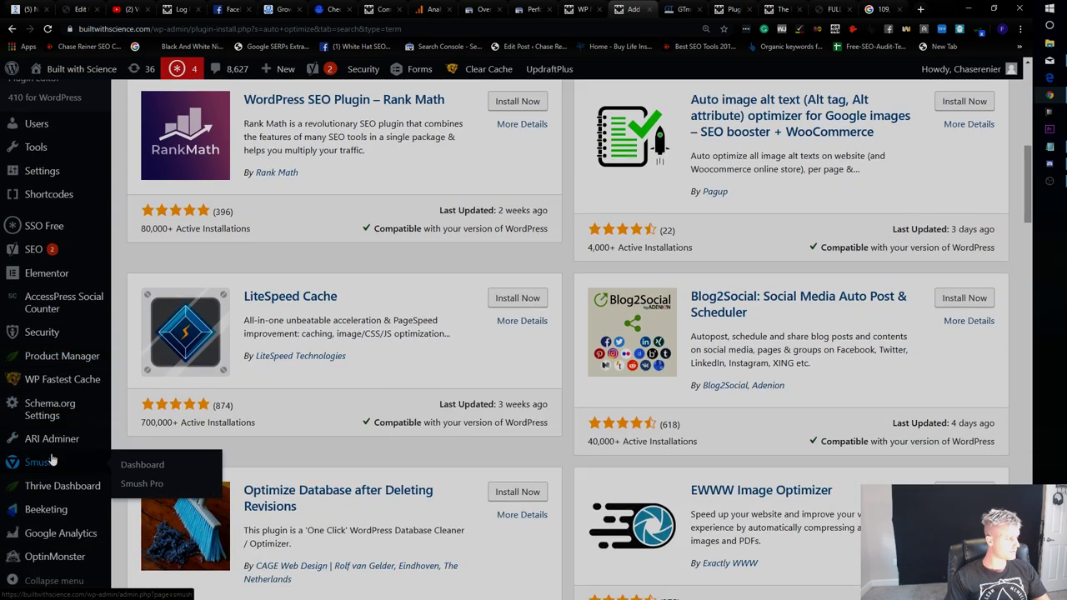
pyautogui.click(52, 460)
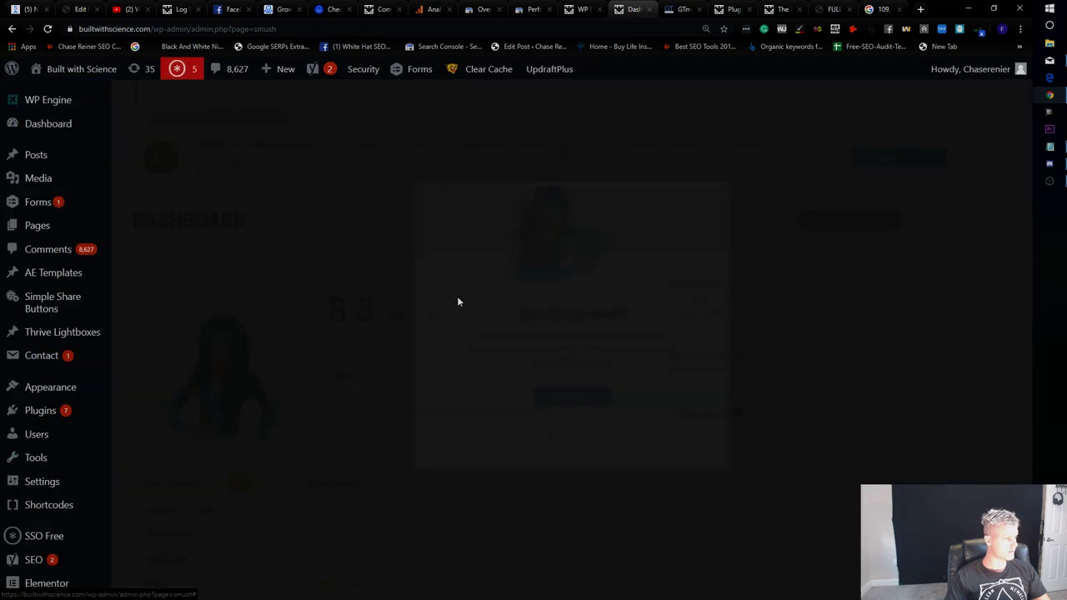
# Skip the Smush onboarding slides and setup wizard, then go to GTmetrix.
pyautogui.click(769, 334)
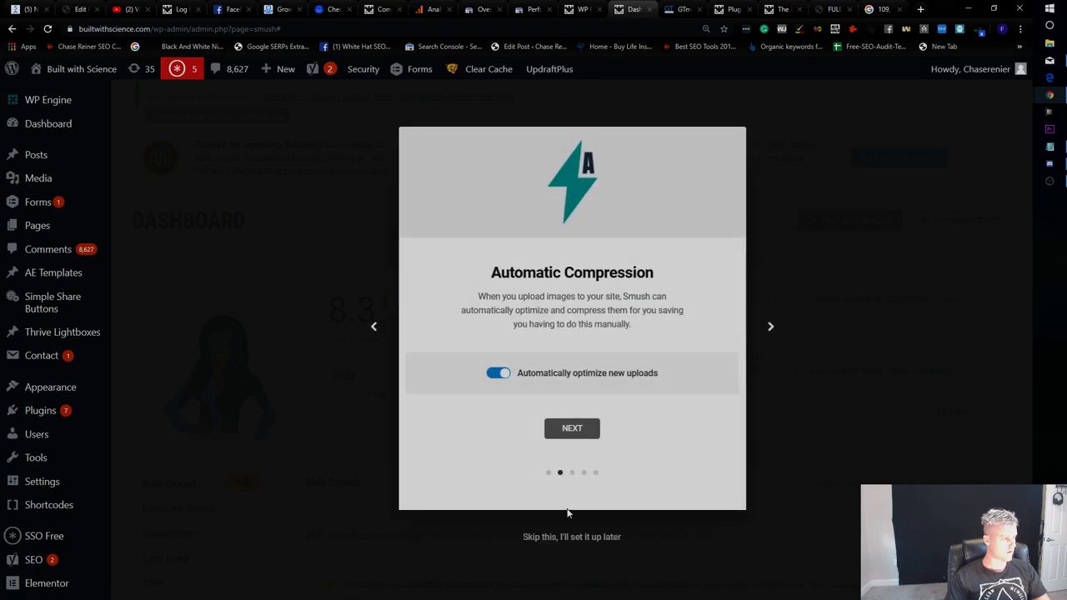
pyautogui.click(572, 538)
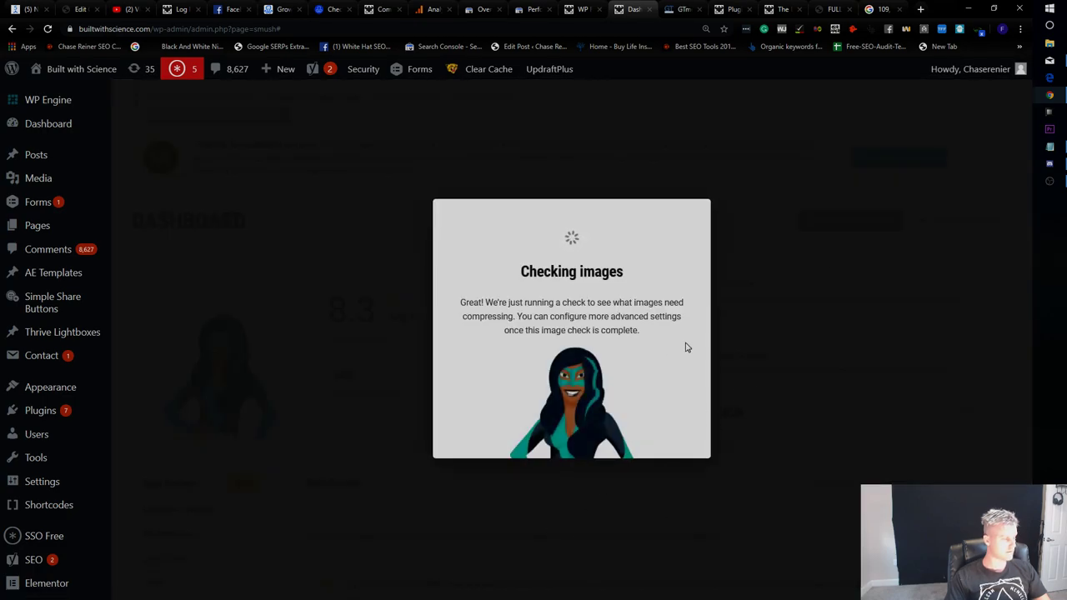
pyautogui.click(682, 8)
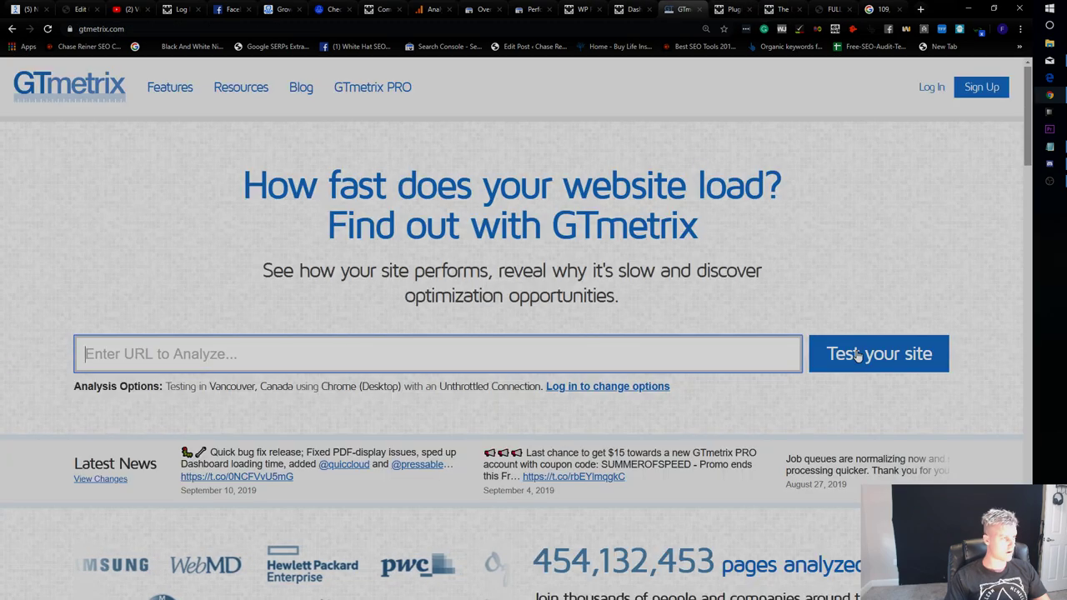
# Close DevTools on the article, reload it, and check its quiz link and Full Body Workout PDF.
pyautogui.click(723, 356)
pyautogui.hotkey('ctrl', 'Tab')
pyautogui.hotkey('ctrl', 'Tab')
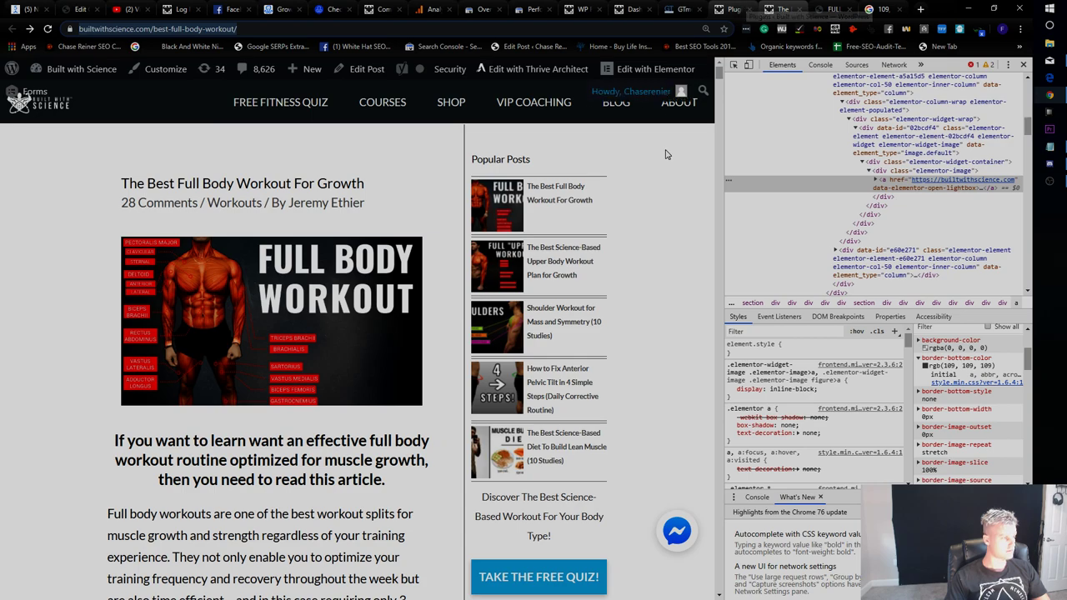
pyautogui.click(1023, 64)
pyautogui.press('F5')
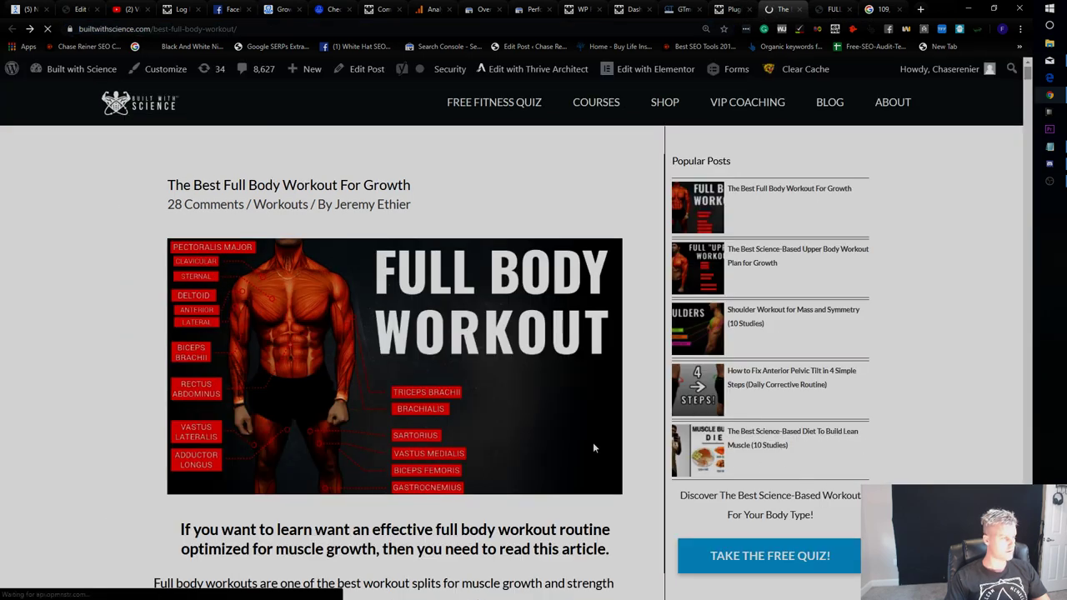
pyautogui.scroll(-20, 707, 496)
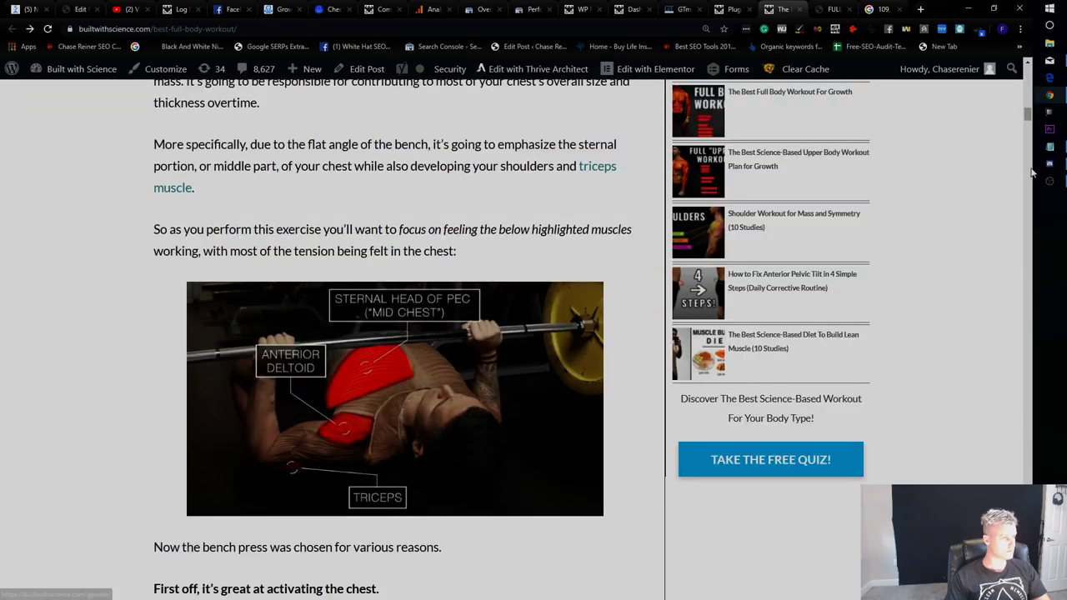
pyautogui.moveTo(1028, 140); pyautogui.dragTo(1028, 462)
pyautogui.scroll(-1, 333, 358)
pyautogui.click(411, 490)
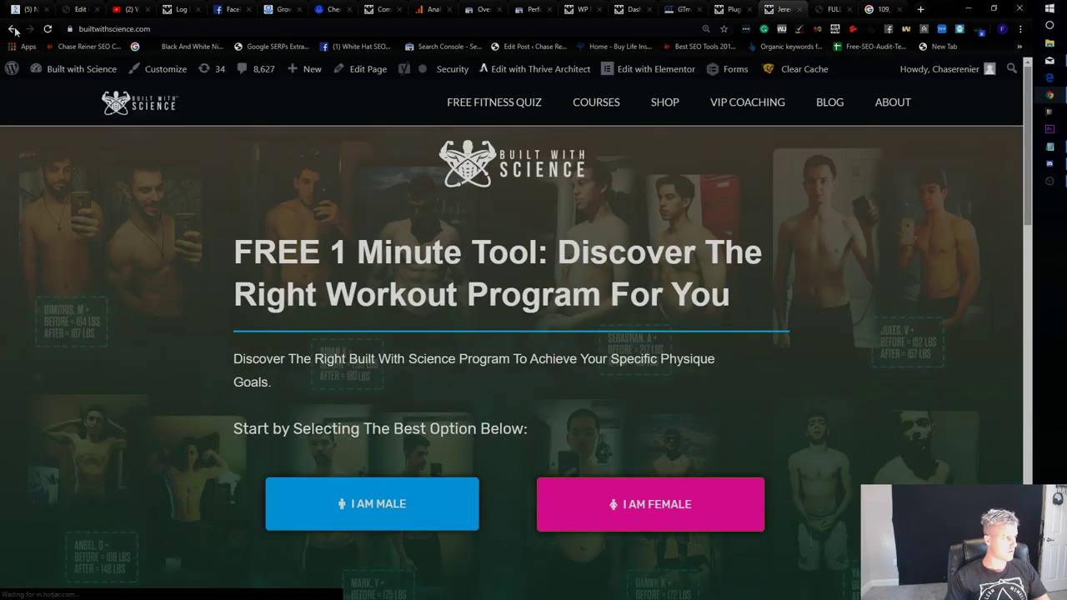
pyautogui.click(832, 9)
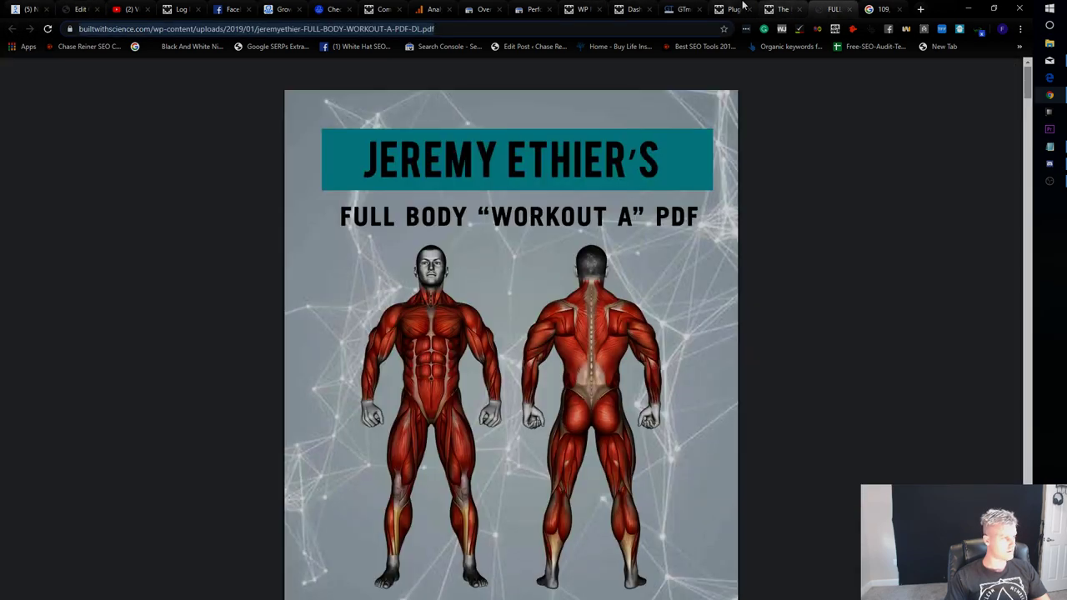
# Paste the best-full-body-workout URL into GTmetrix and start the test.
pyautogui.click(731, 8)
pyautogui.click(680, 9)
pyautogui.write('https://builtwithscience.com/best-full-body-workout/')
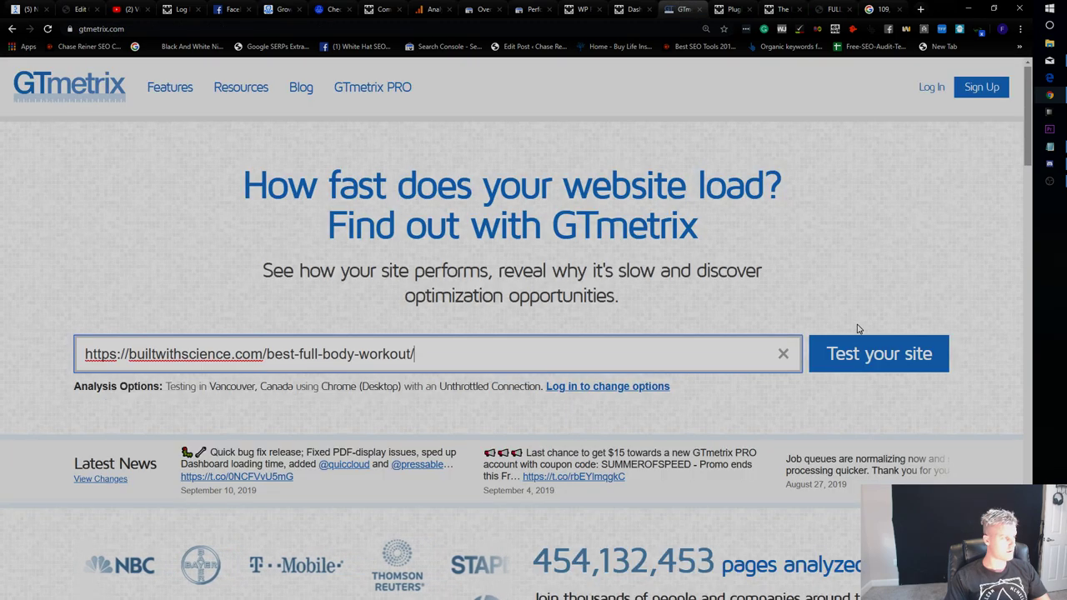
pyautogui.click(886, 352)
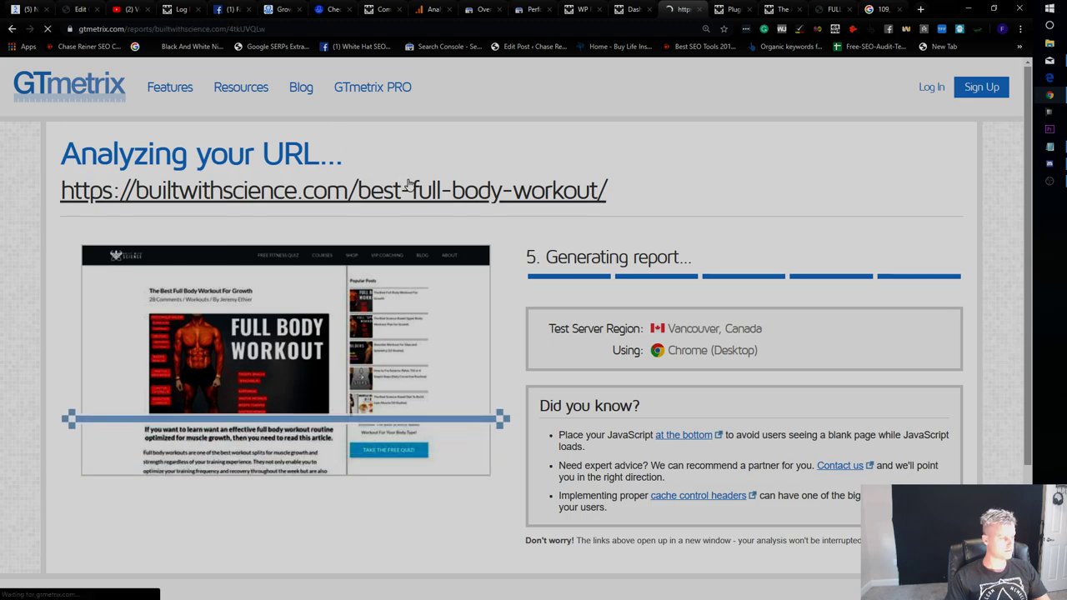
# Review the consistent URL, scaled images, browser caching and defer JavaScript PageSpeed recommendations.
pyautogui.scroll(-2, 473, 416)
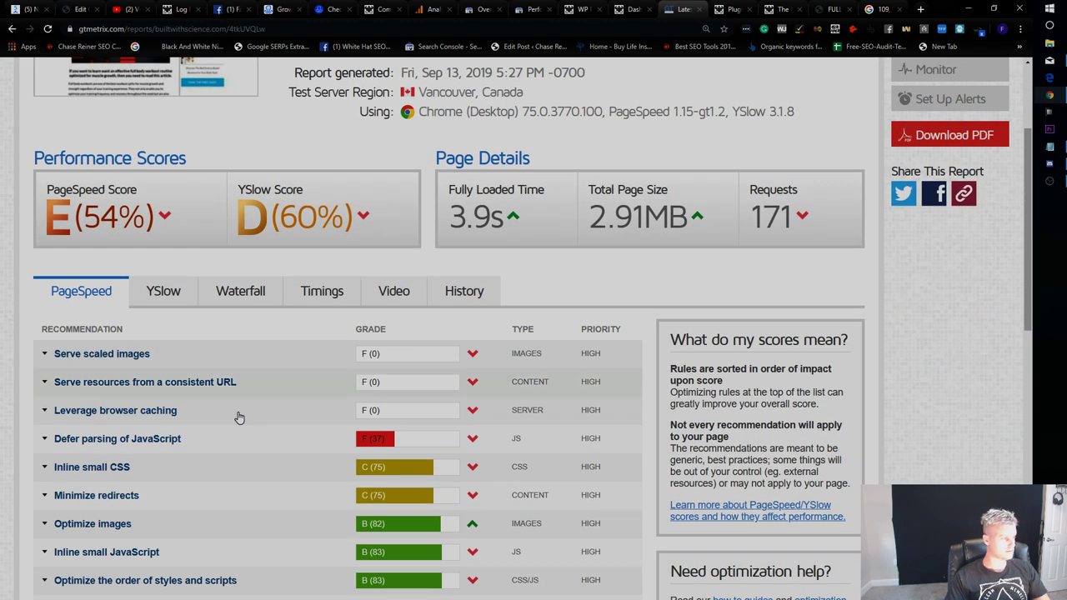
pyautogui.click(185, 372)
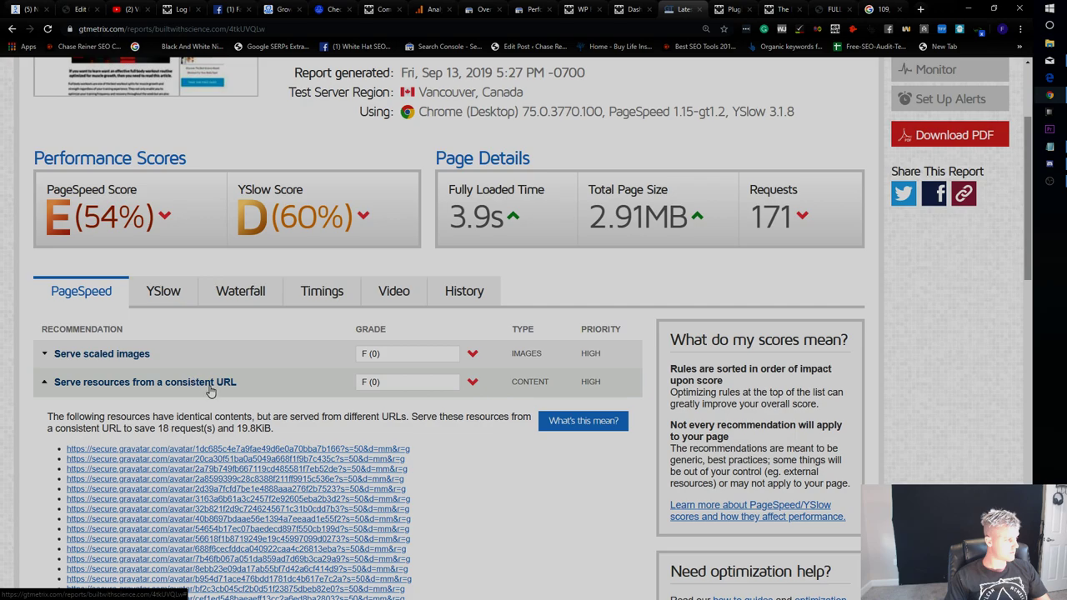
pyautogui.scroll(-2, 196, 384)
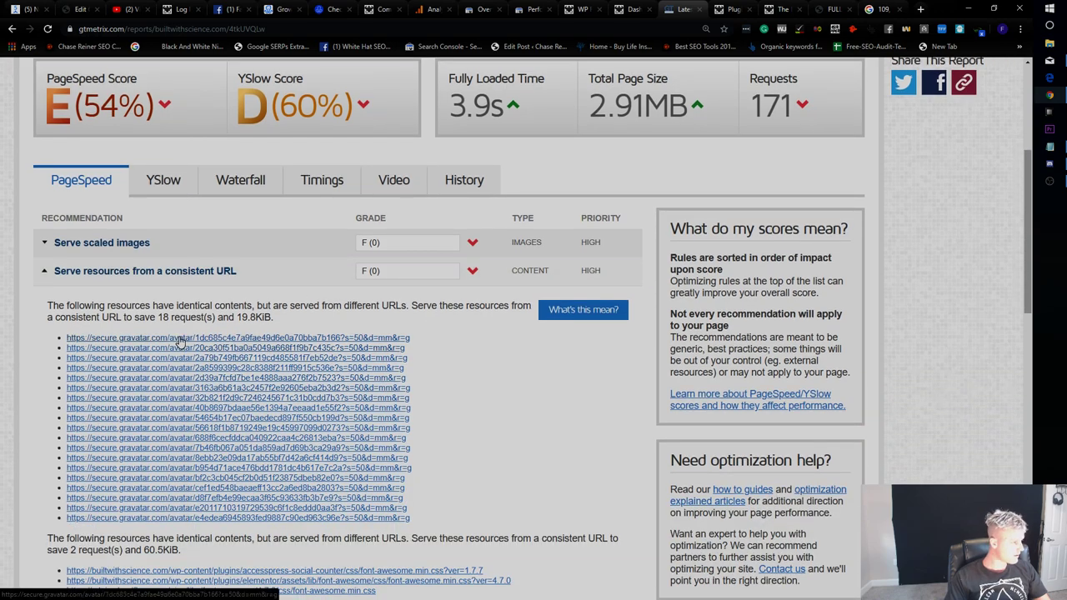
pyautogui.click(184, 280)
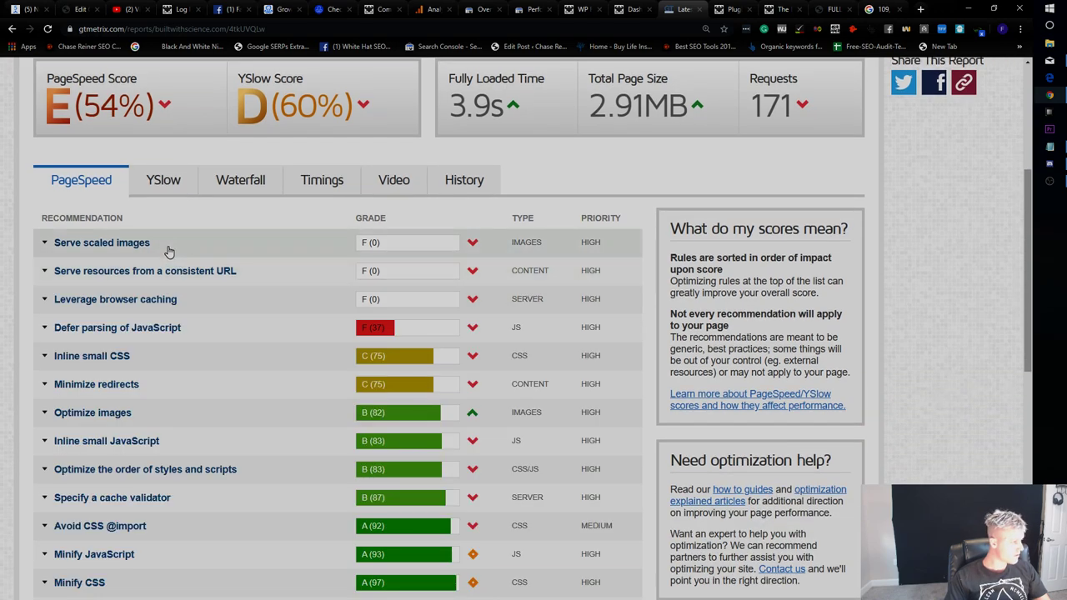
pyautogui.click(167, 247)
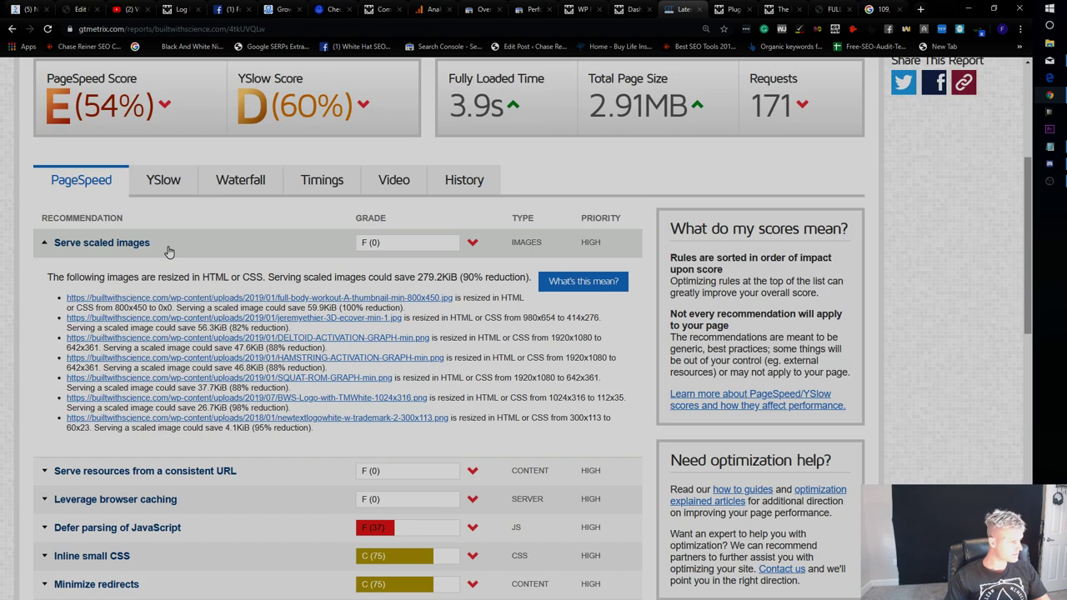
pyautogui.click(167, 249)
pyautogui.click(167, 302)
pyautogui.click(167, 302)
pyautogui.click(164, 326)
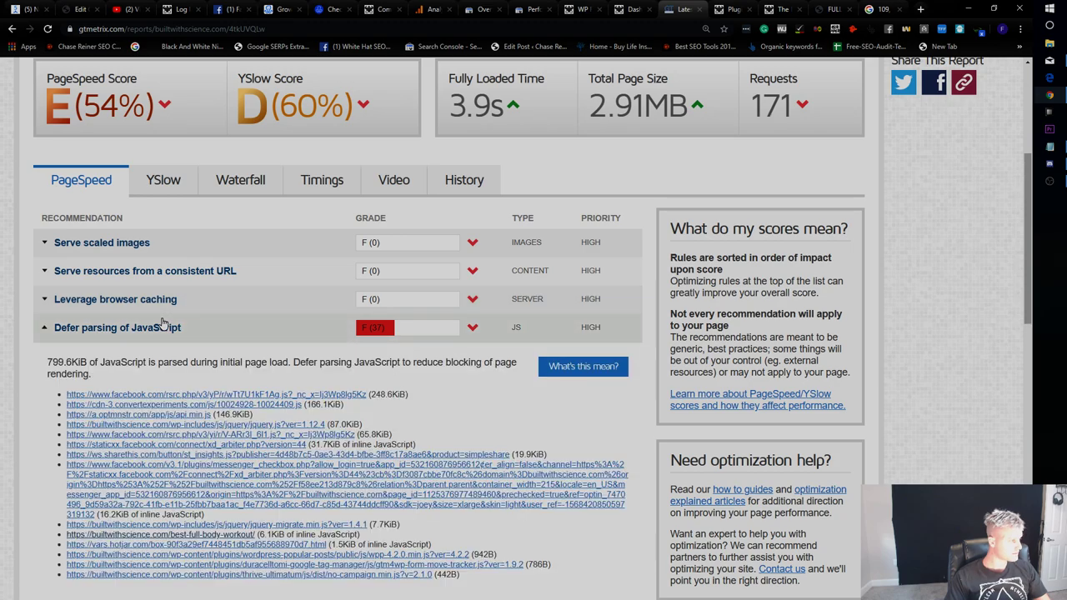
pyautogui.click(163, 325)
pyautogui.scroll(3, 659, 170)
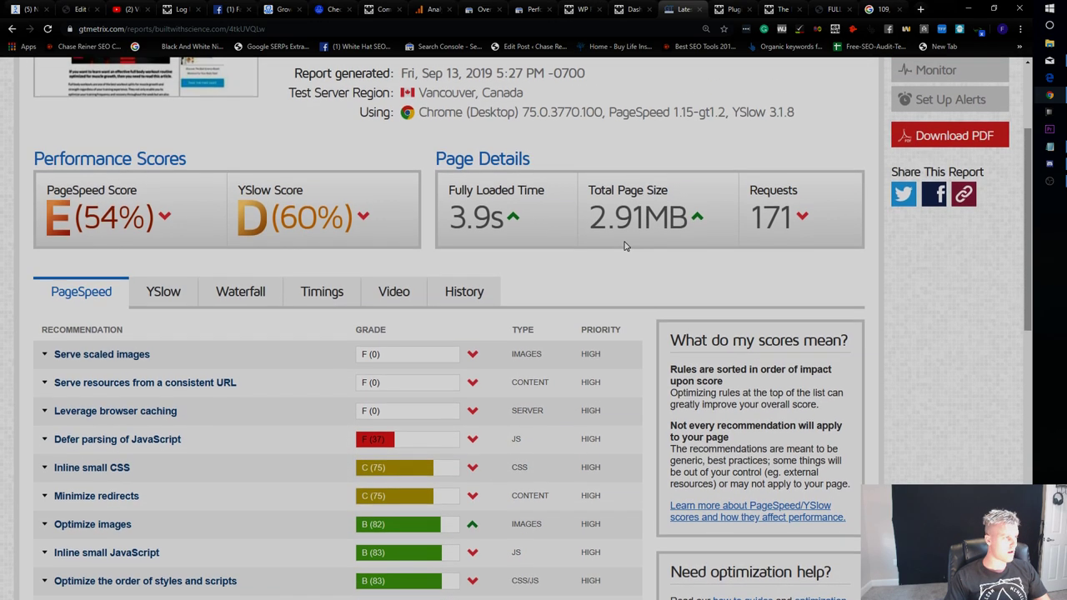
# Show the YSlow recommendations and expand Reduce DNS lookups.
pyautogui.click(163, 402)
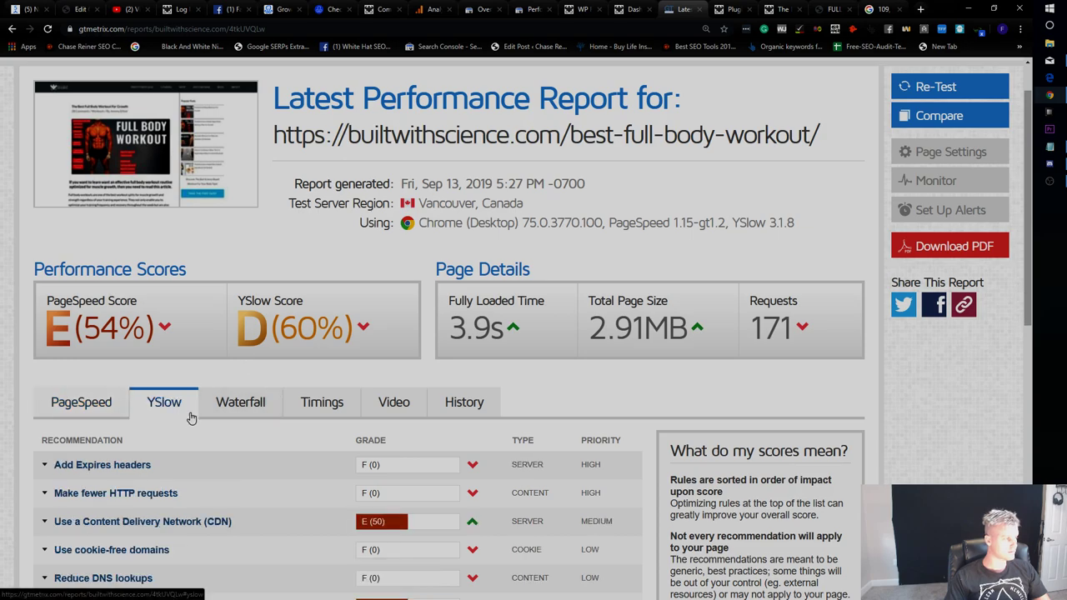
pyautogui.scroll(-2, 163, 392)
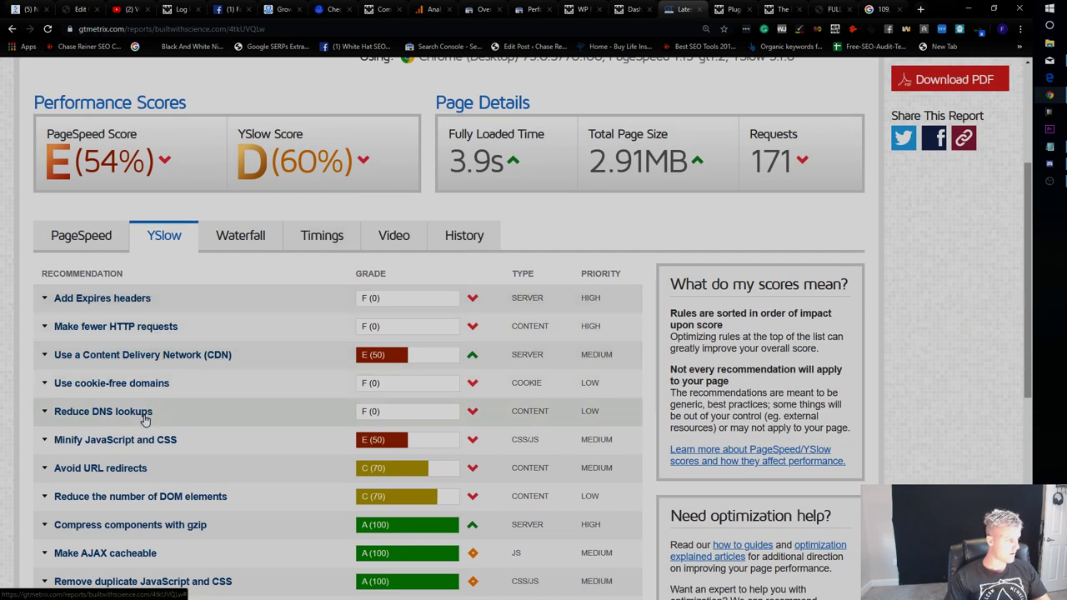
pyautogui.click(147, 413)
pyautogui.scroll(-1, 215, 404)
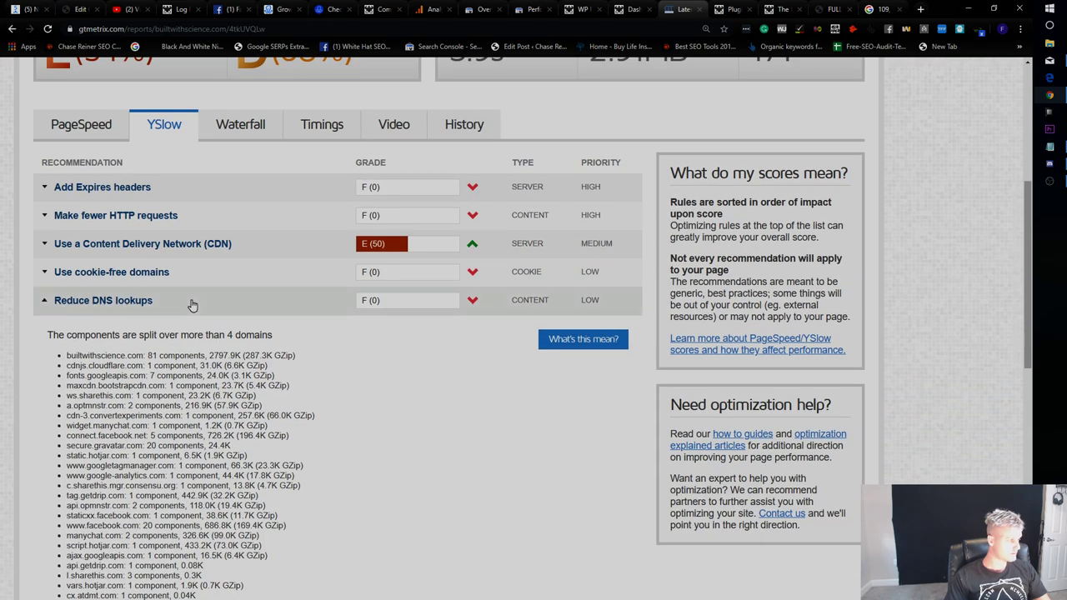
pyautogui.scroll(-2, 190, 300)
pyautogui.scroll(6, 500, 218)
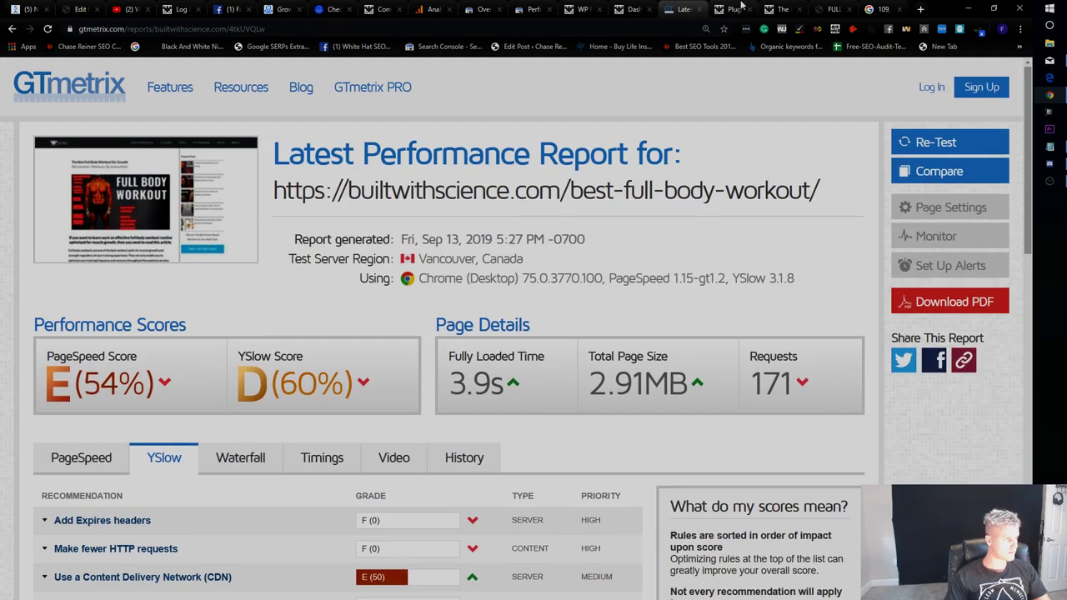
pyautogui.click(741, 8)
pyautogui.click(253, 8)
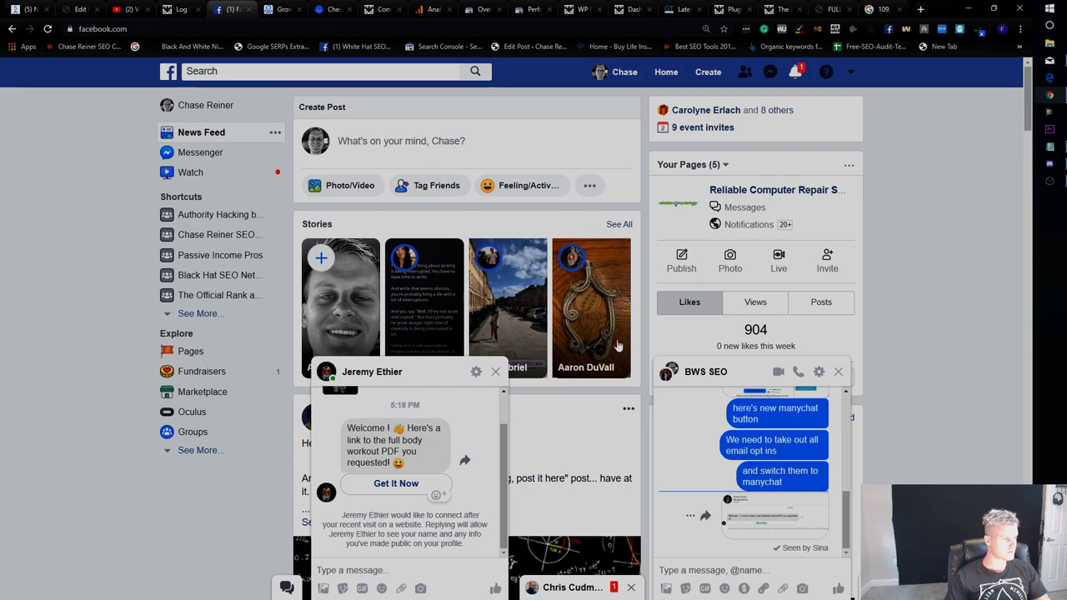
# Switch through the open tabs to the WP Fastest Cache settings.
pyautogui.click(780, 8)
pyautogui.click(834, 9)
pyautogui.click(732, 8)
pyautogui.click(664, 7)
pyautogui.click(578, 8)
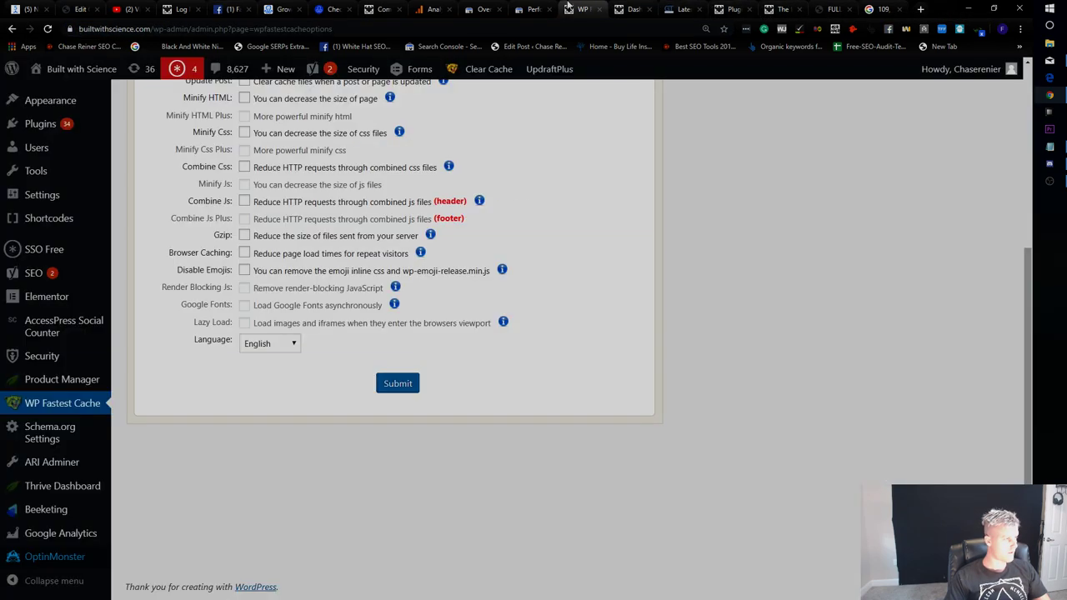
pyautogui.scroll(4, 517, 153)
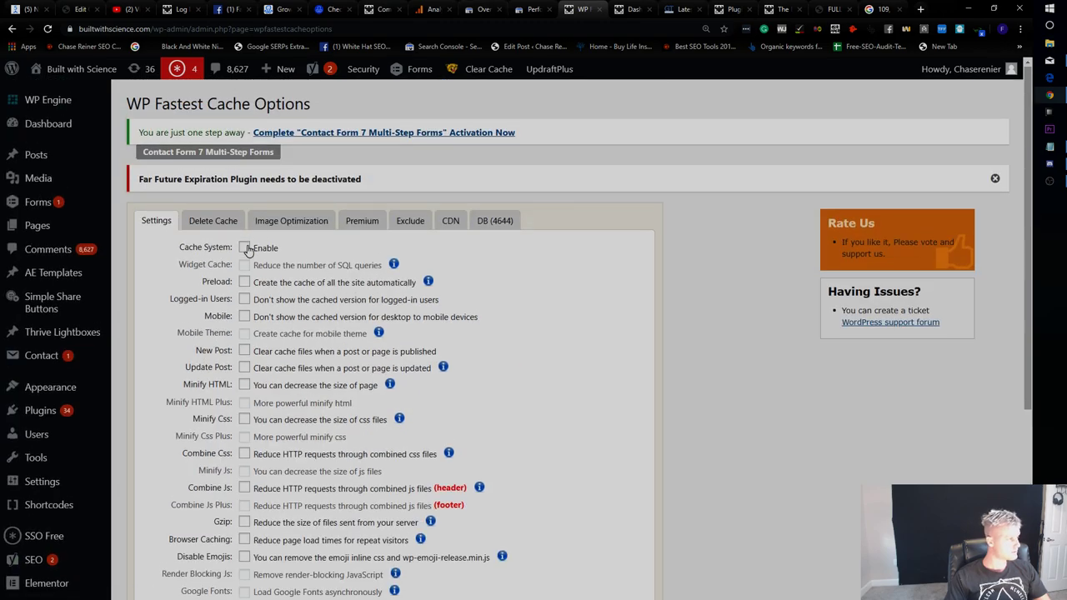
pyautogui.scroll(-3, 243, 250)
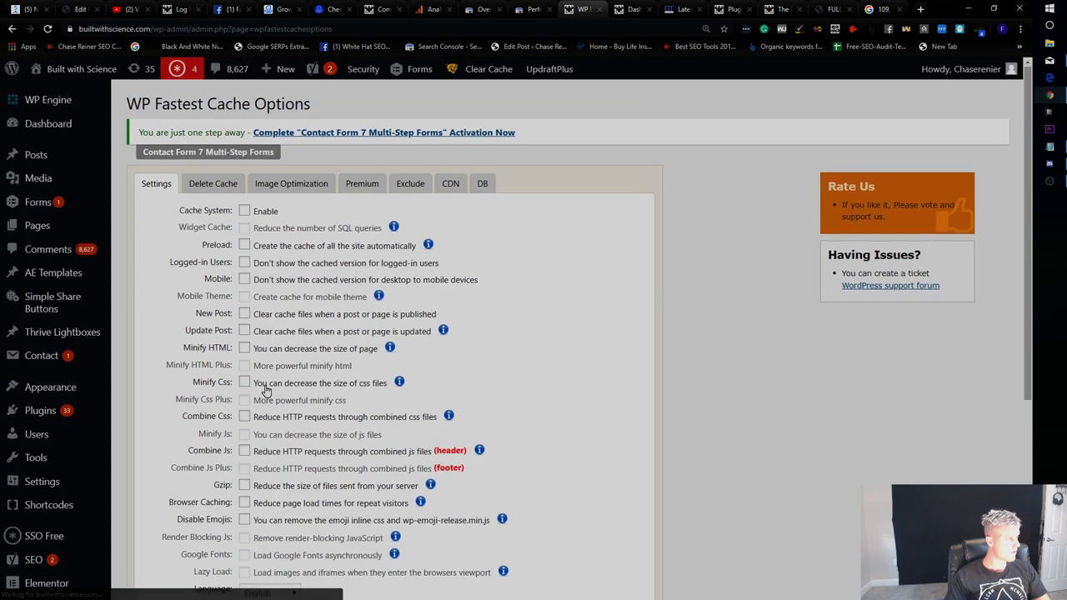
# Enable the cache system, preloading, and clearing cache on post publish/update, then submit.
pyautogui.click(244, 211)
pyautogui.click(243, 245)
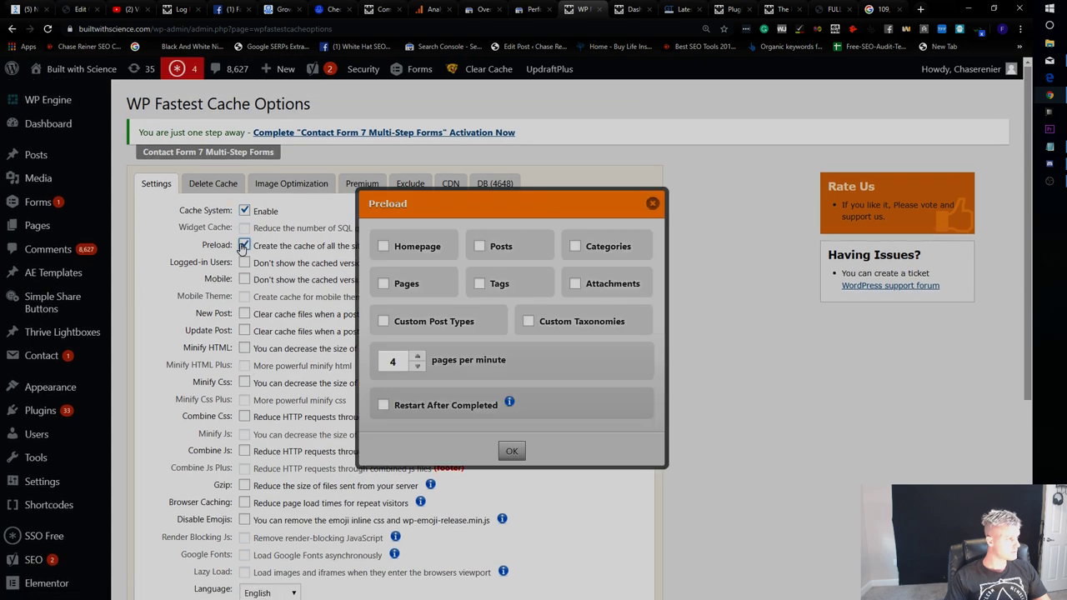
pyautogui.scroll(-2, 766, 184)
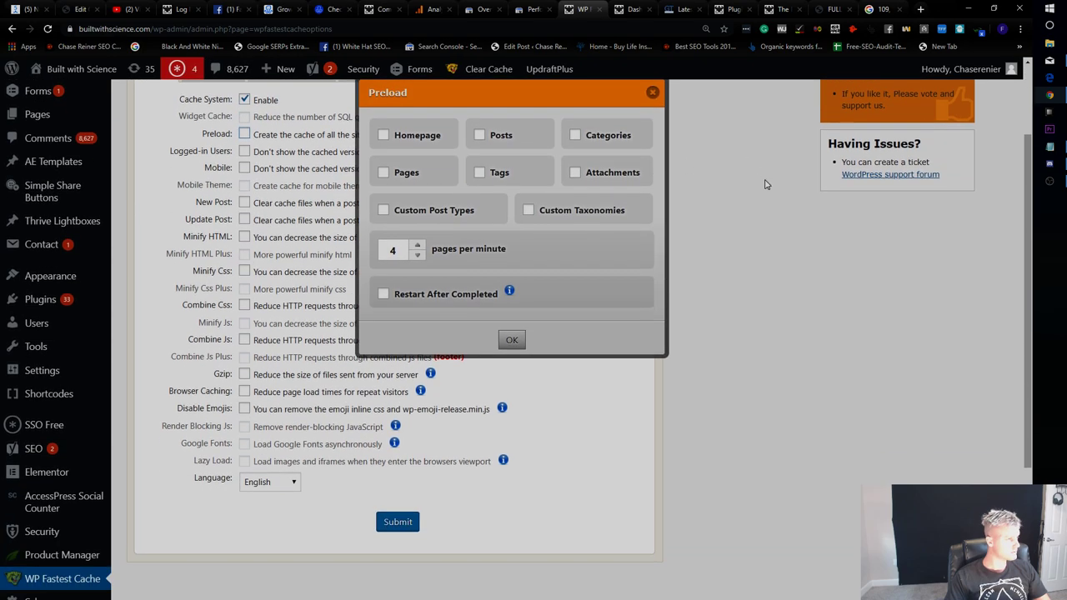
pyautogui.click(651, 95)
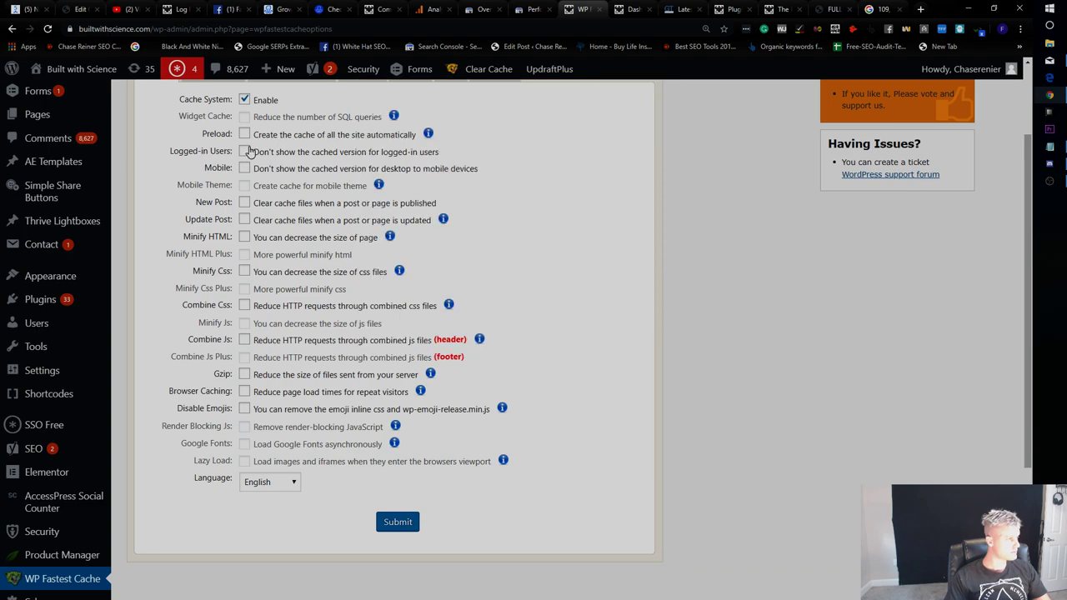
pyautogui.click(243, 220)
pyautogui.click(243, 203)
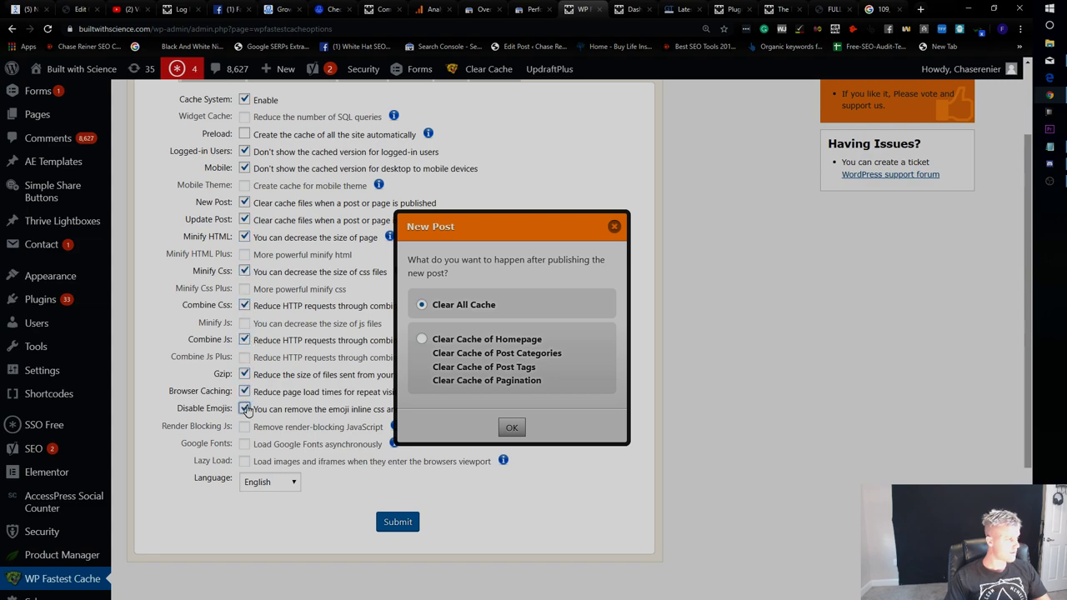
pyautogui.click(390, 531)
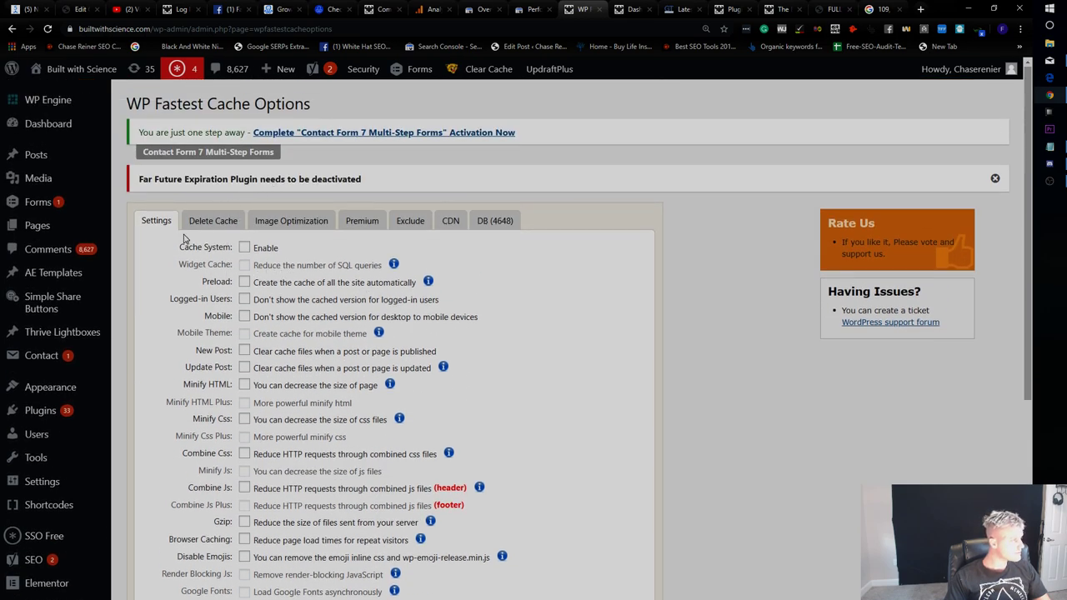
pyautogui.scroll(-1, 117, 252)
pyautogui.click(40, 299)
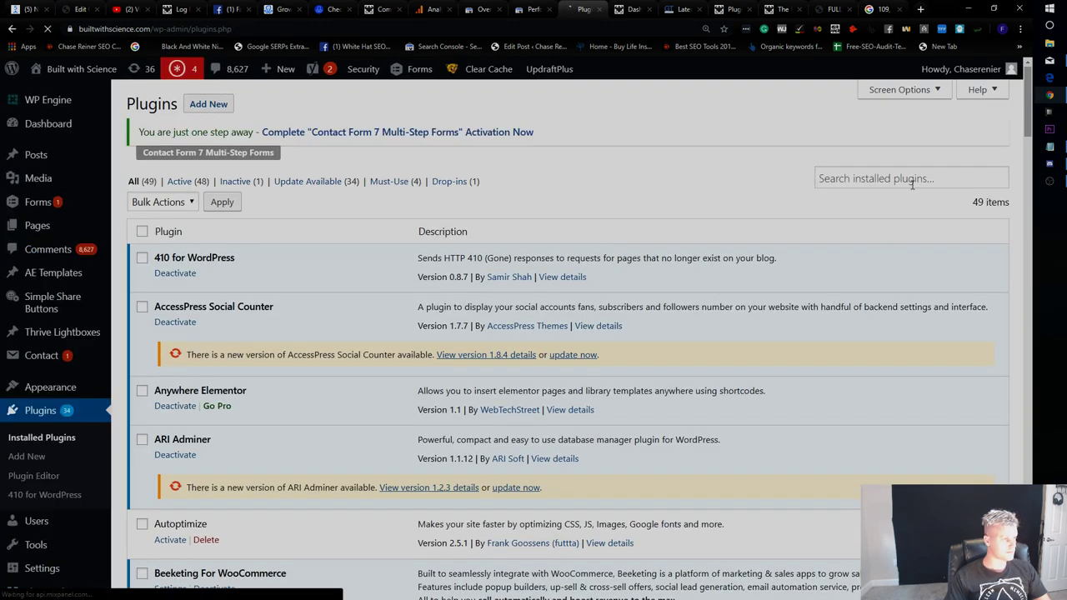
# Search installed plugins for 'far fut' and deactivate the Far Future Expiration Plugin.
pyautogui.click(905, 180)
pyautogui.write('f')
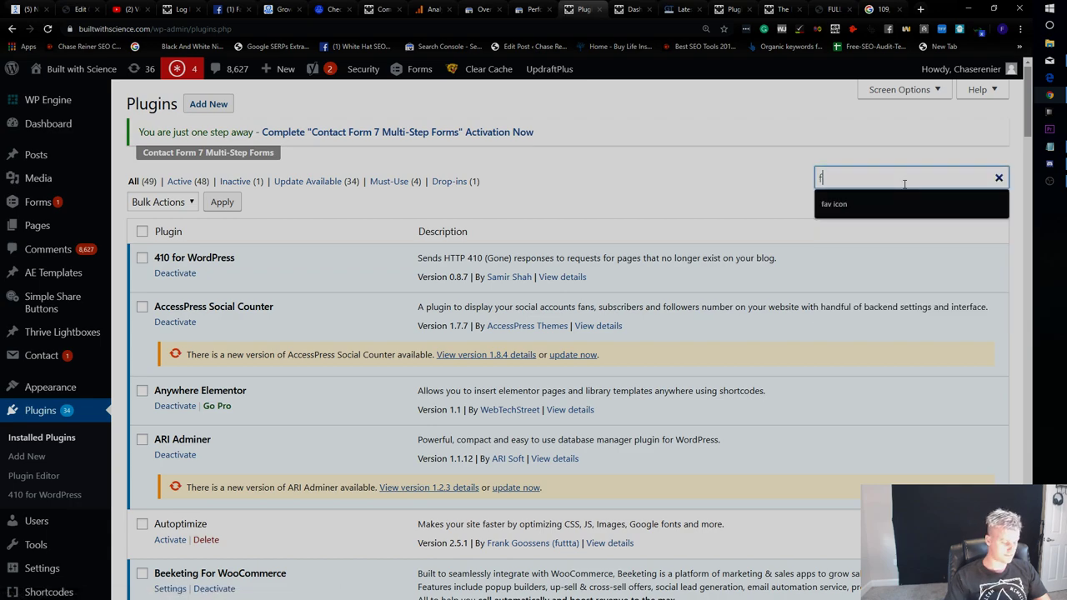
pyautogui.write('ar future')
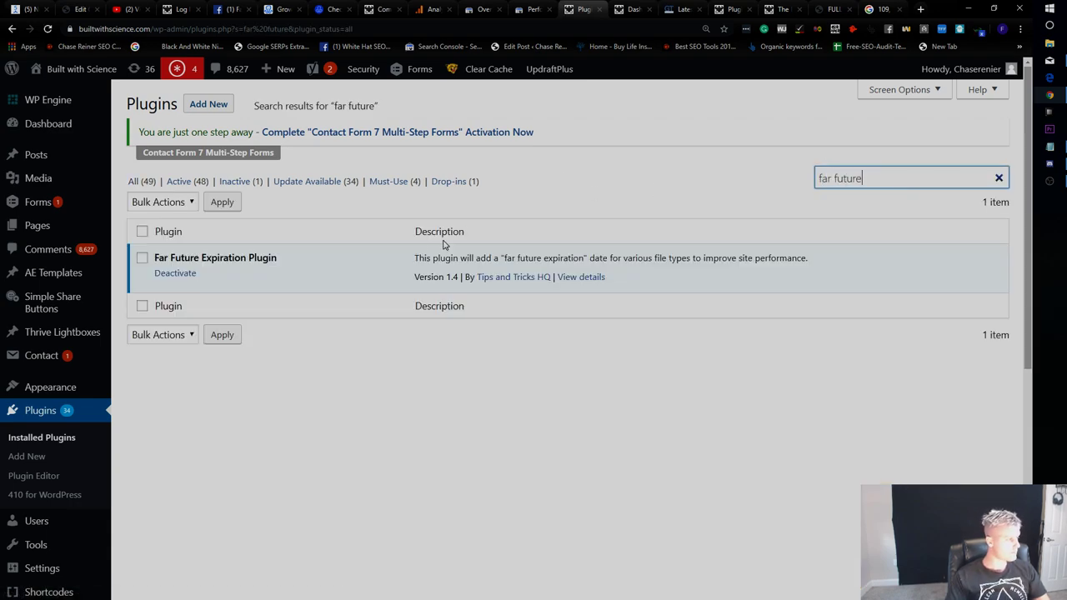
pyautogui.click(176, 274)
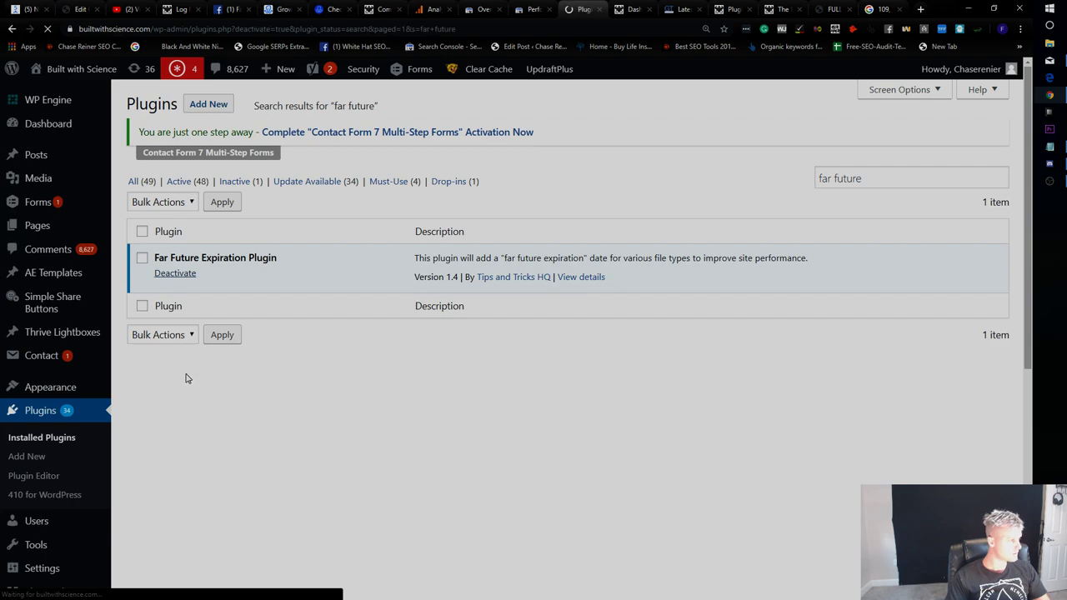
pyautogui.scroll(-5, 90, 458)
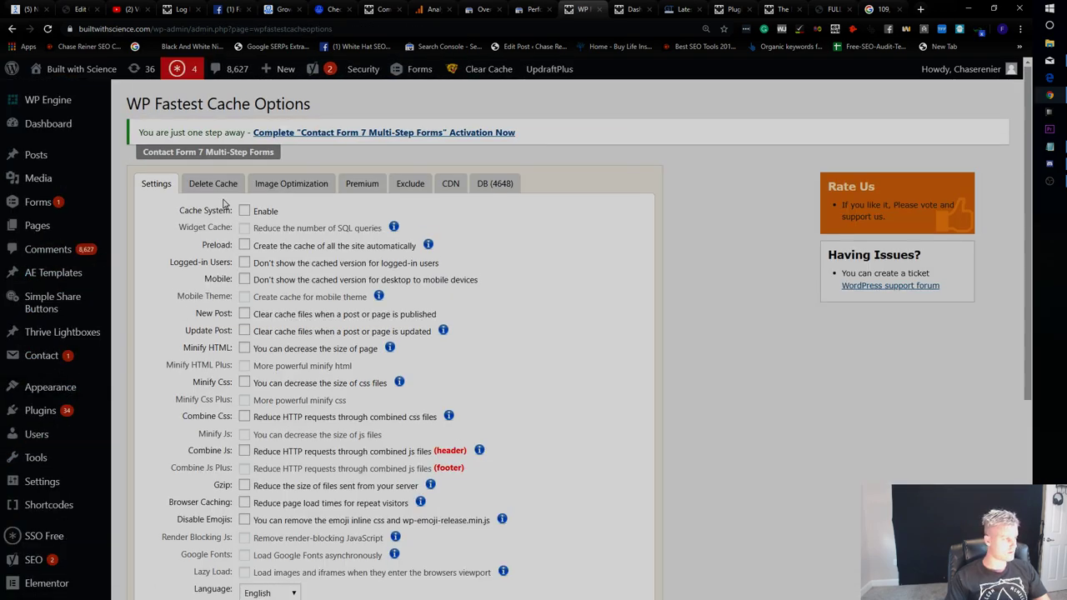
# In WP Fastest Cache, enable Preload, New/Update Post clearing, CSS minify and CSS/JS combining, then save.
pyautogui.click(245, 246)
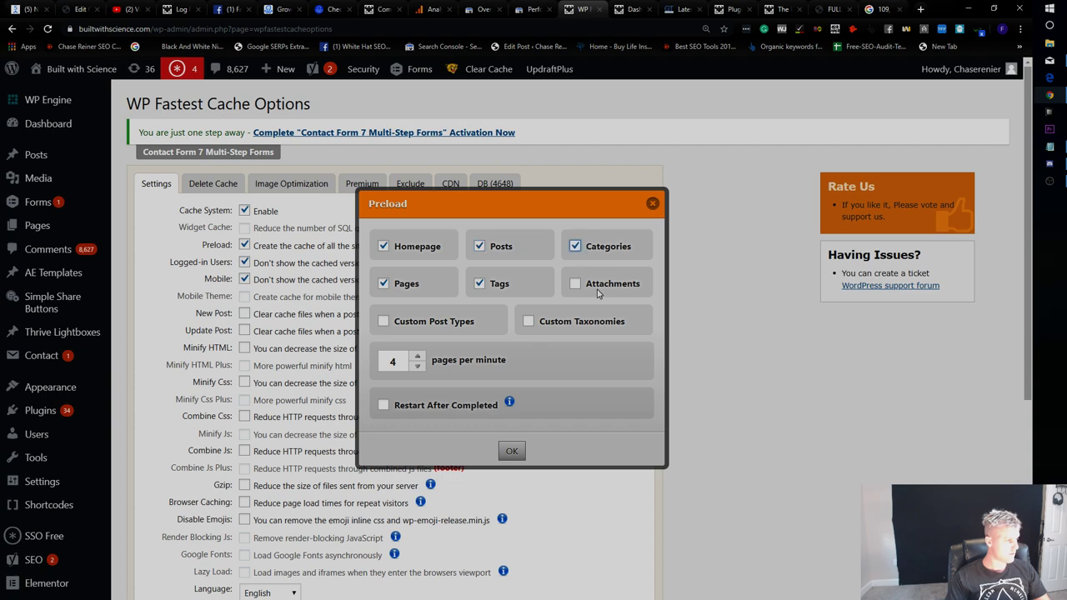
pyautogui.click(511, 452)
pyautogui.click(245, 314)
pyautogui.click(244, 331)
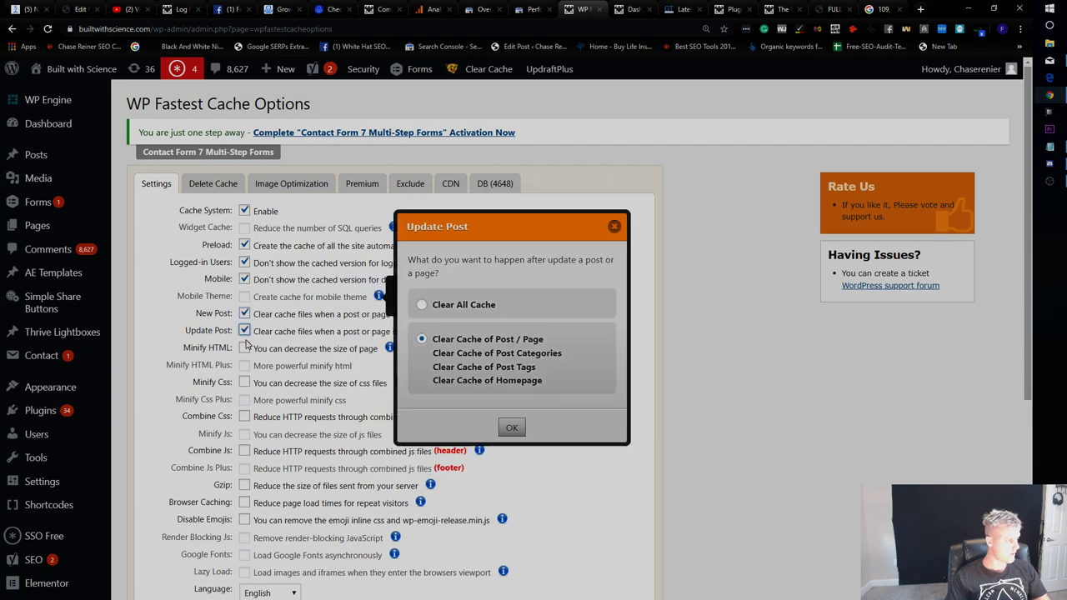
pyautogui.scroll(-3, 245, 332)
pyautogui.click(245, 251)
pyautogui.click(244, 216)
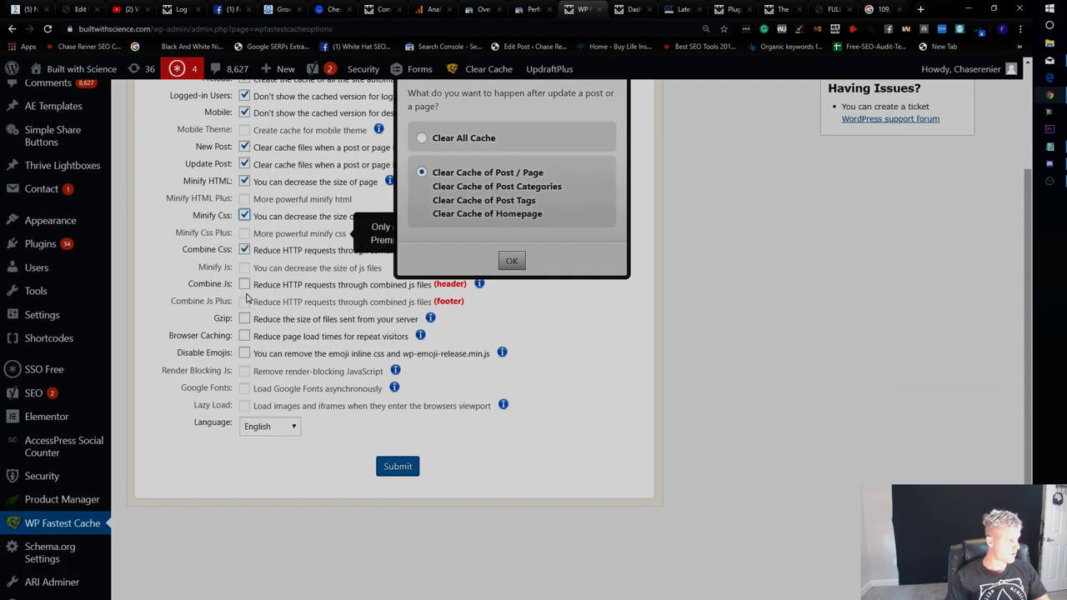
pyautogui.click(244, 284)
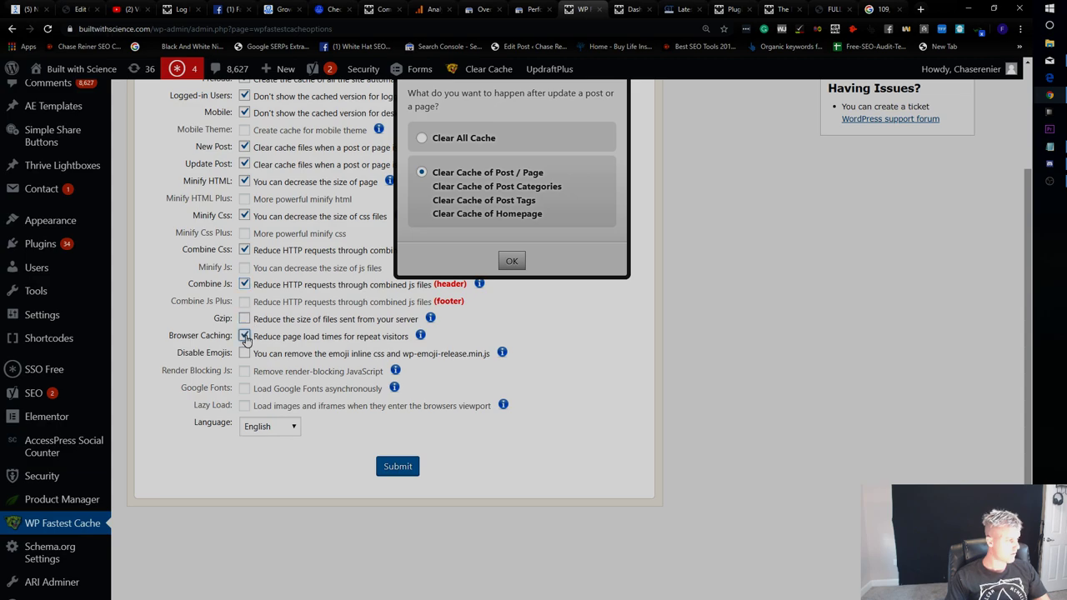
pyautogui.click(373, 466)
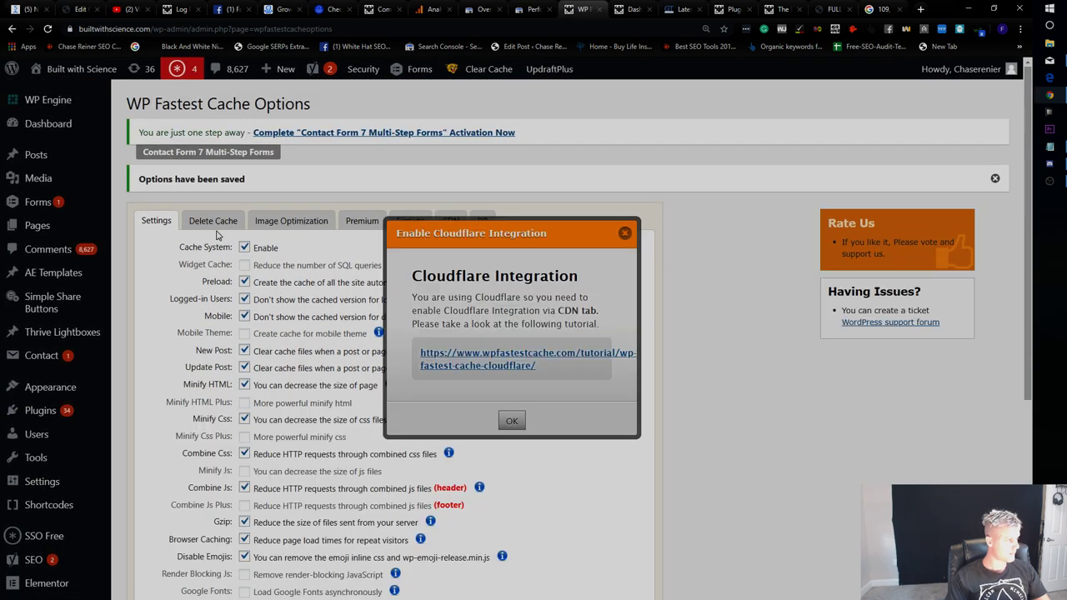
# Look over the image optimization and database cleanup panels, dismissing the Cloudflare notice.
pyautogui.click(292, 221)
pyautogui.scroll(-4, 763, 305)
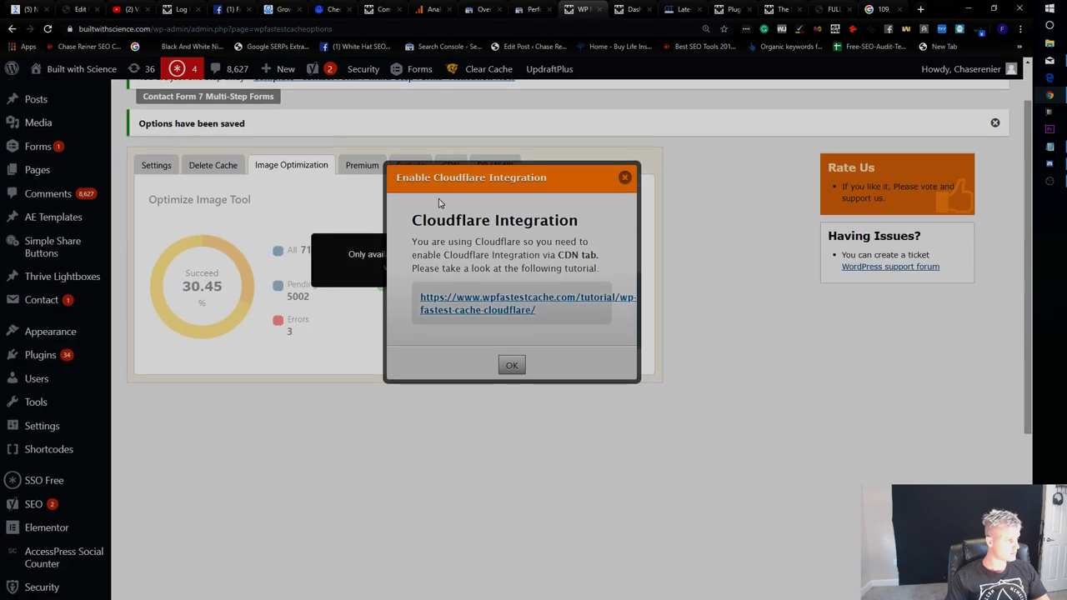
pyautogui.scroll(3, 309, 359)
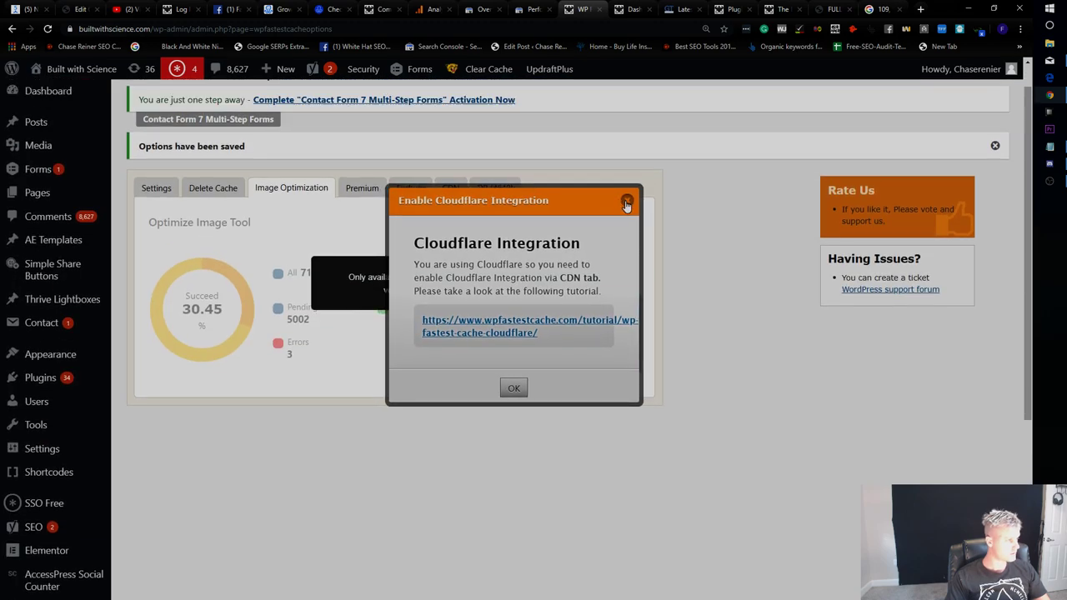
pyautogui.click(223, 211)
pyautogui.click(495, 189)
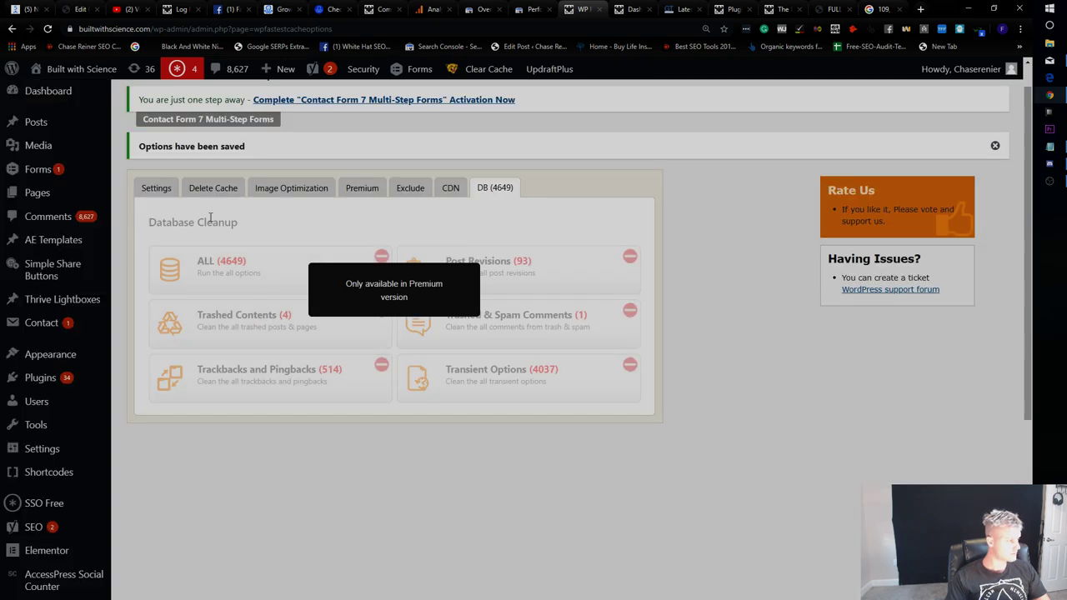
pyautogui.click(156, 189)
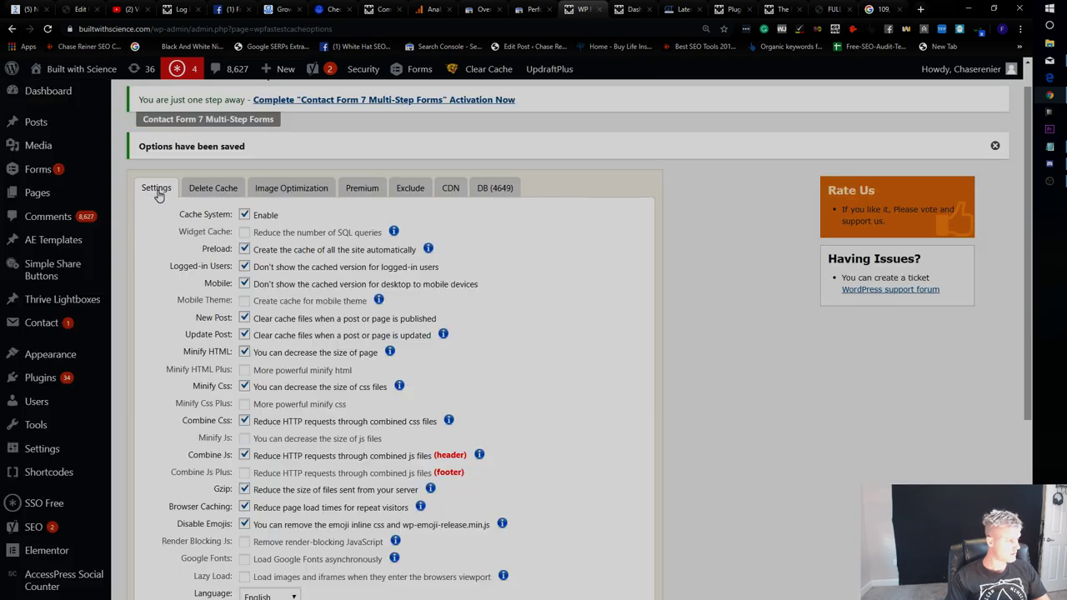
# Delete the cache and minified CSS/JS, then re-run the GTmetrix test.
pyautogui.scroll(-3, 451, 382)
pyautogui.moveTo(489, 68)
pyautogui.click(517, 109)
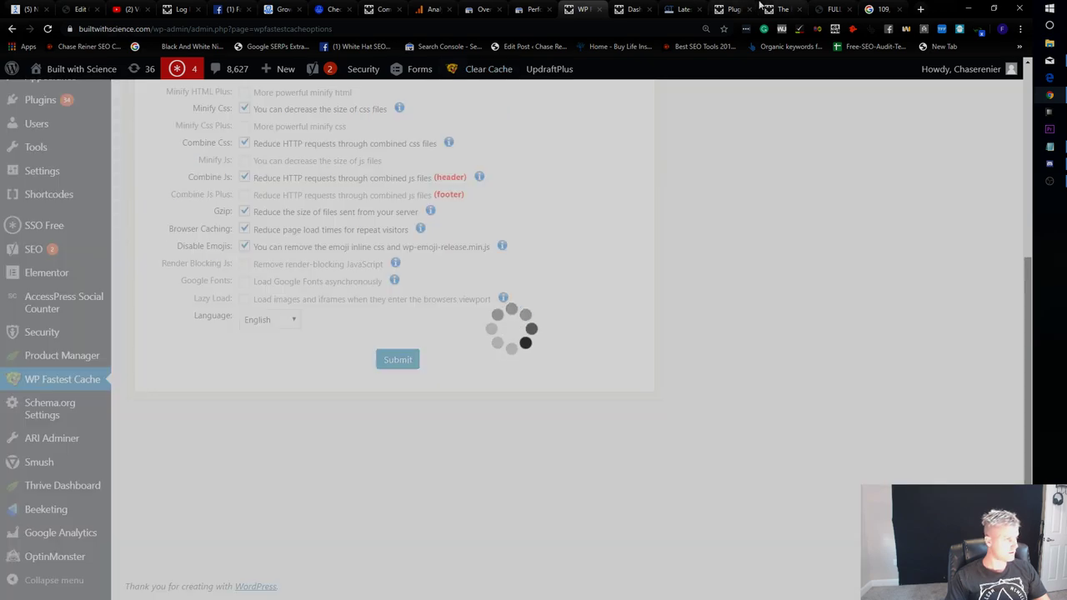
pyautogui.click(679, 9)
pyautogui.click(958, 142)
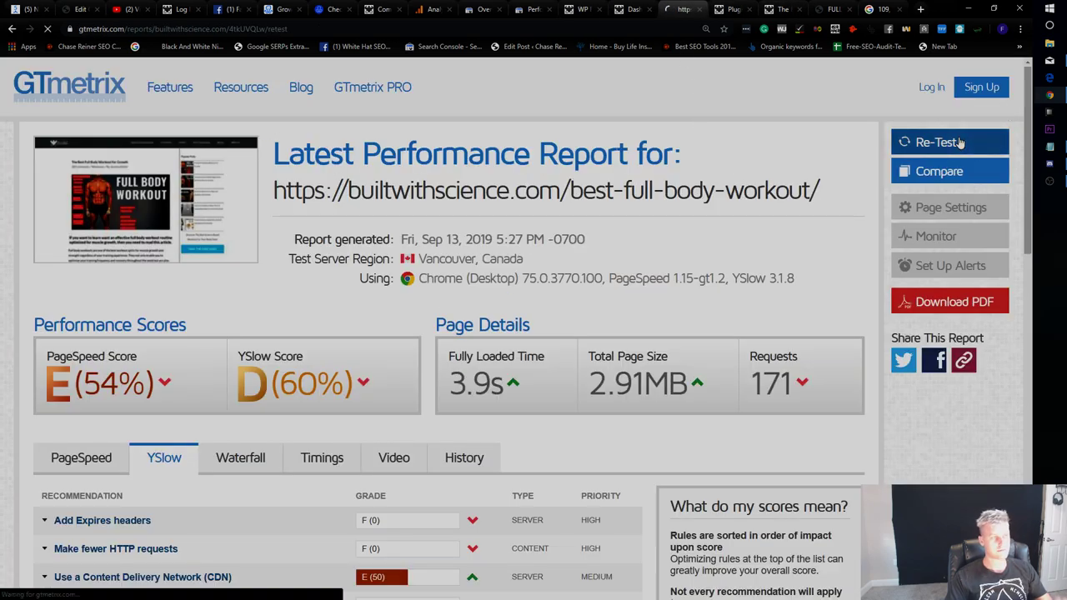
pyautogui.click(634, 8)
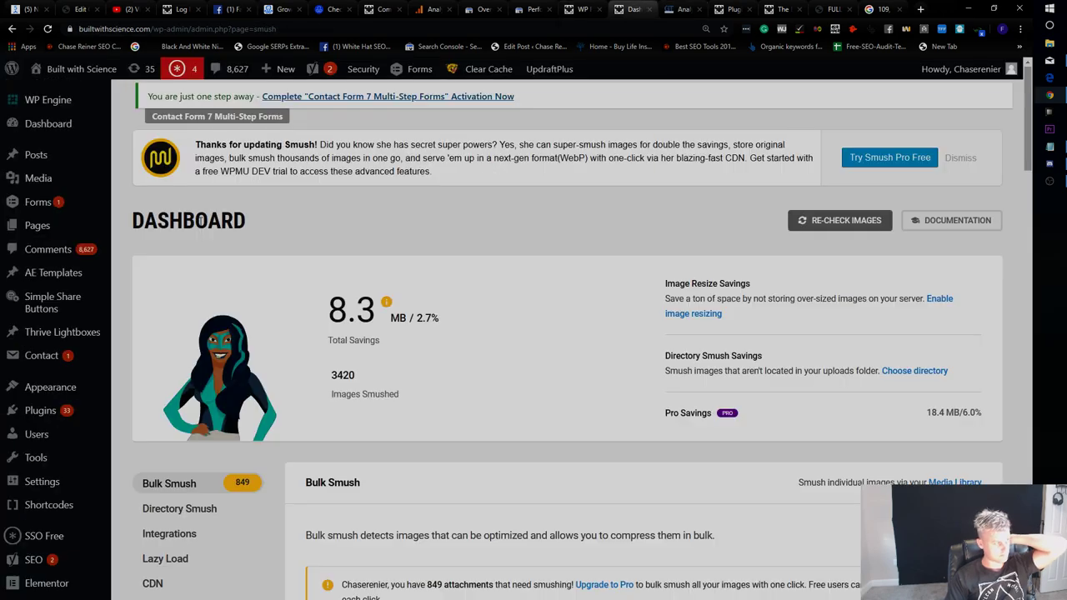
# Enable Smush automatic compression and start Bulk Smush on the 849 unoptimized images.
pyautogui.scroll(-5, 71, 400)
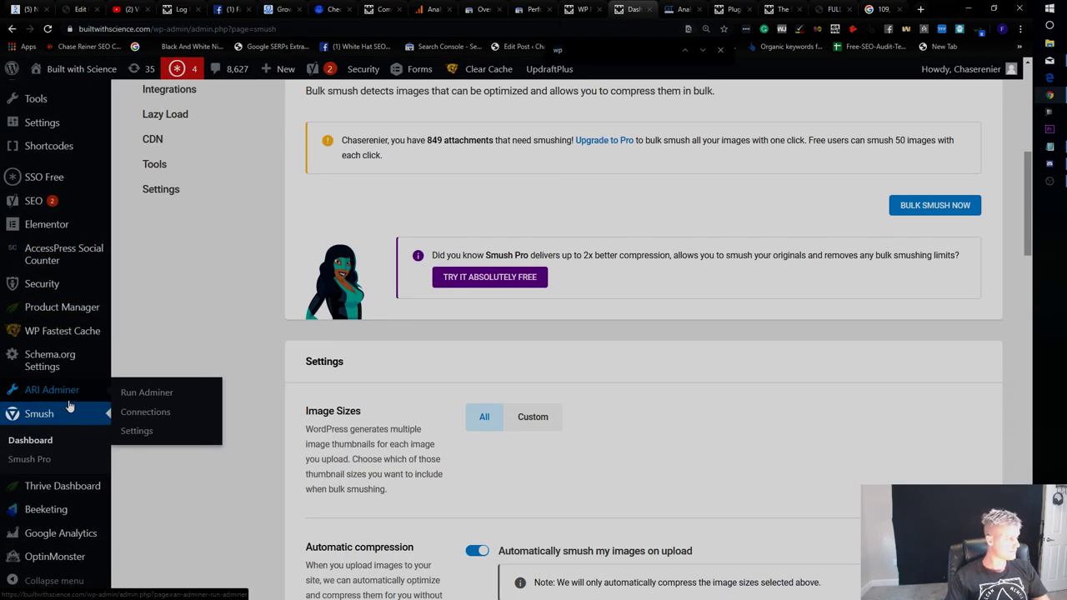
pyautogui.write('auto')
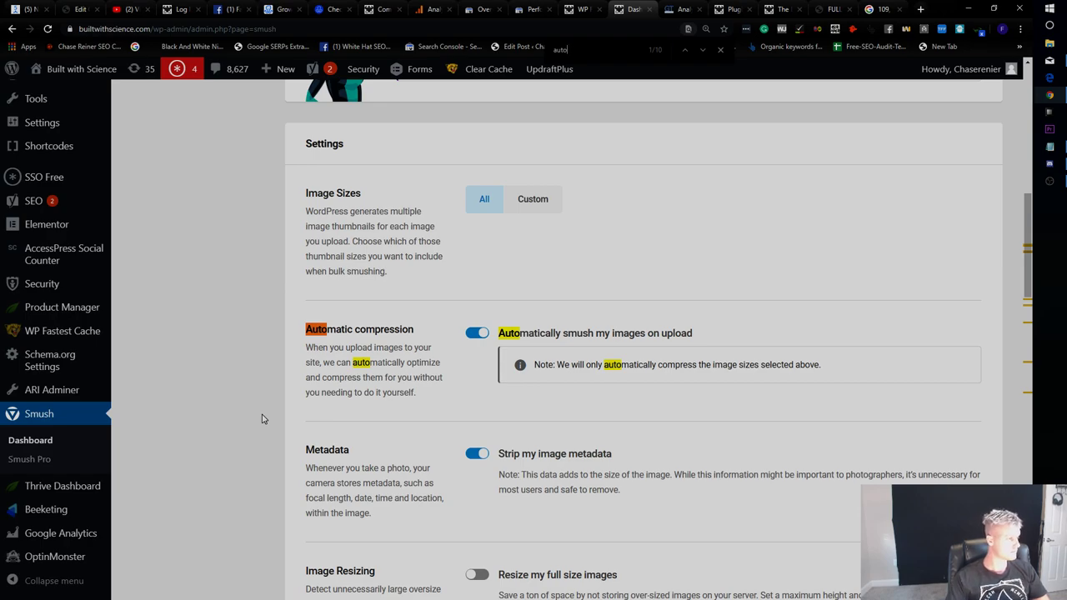
pyautogui.scroll(5, 262, 418)
pyautogui.click(943, 444)
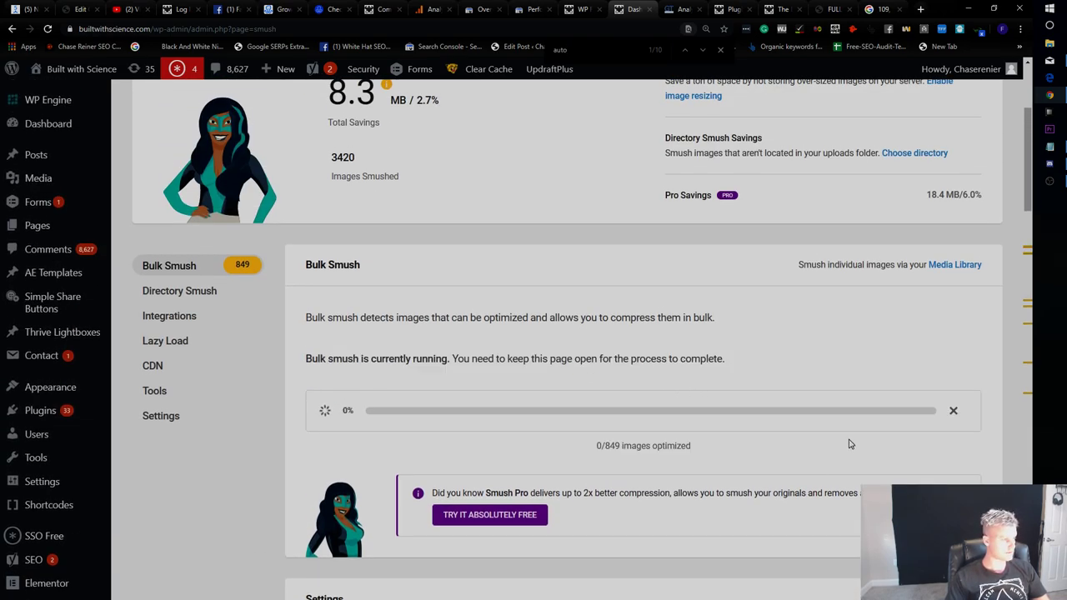
# Cycle through the open browser tabs and return to the GTmetrix re-test.
pyautogui.click(734, 9)
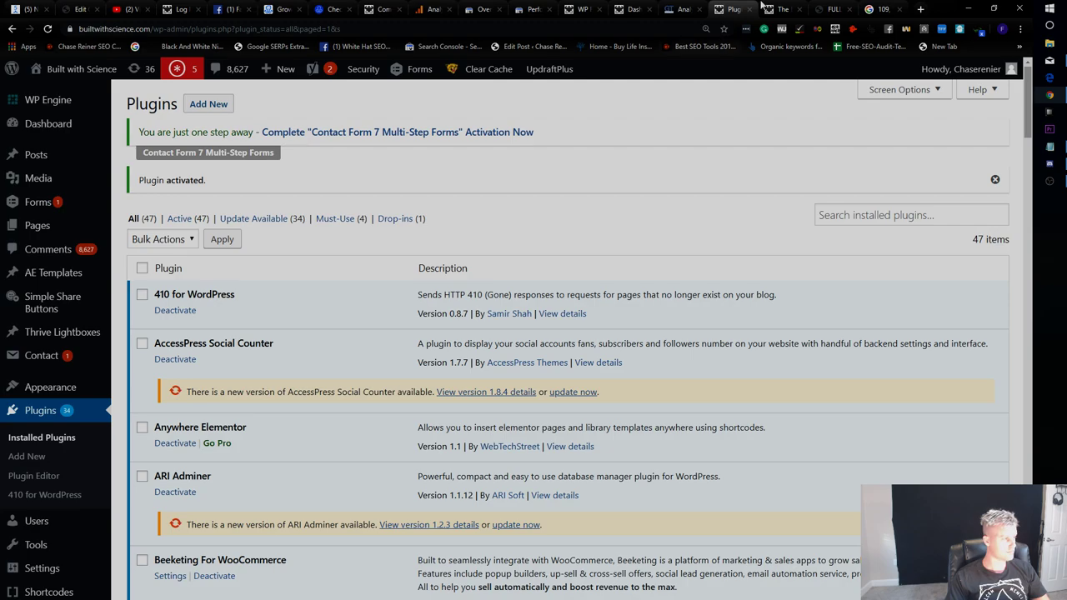
pyautogui.click(781, 9)
pyautogui.click(881, 9)
pyautogui.click(830, 9)
pyautogui.click(727, 10)
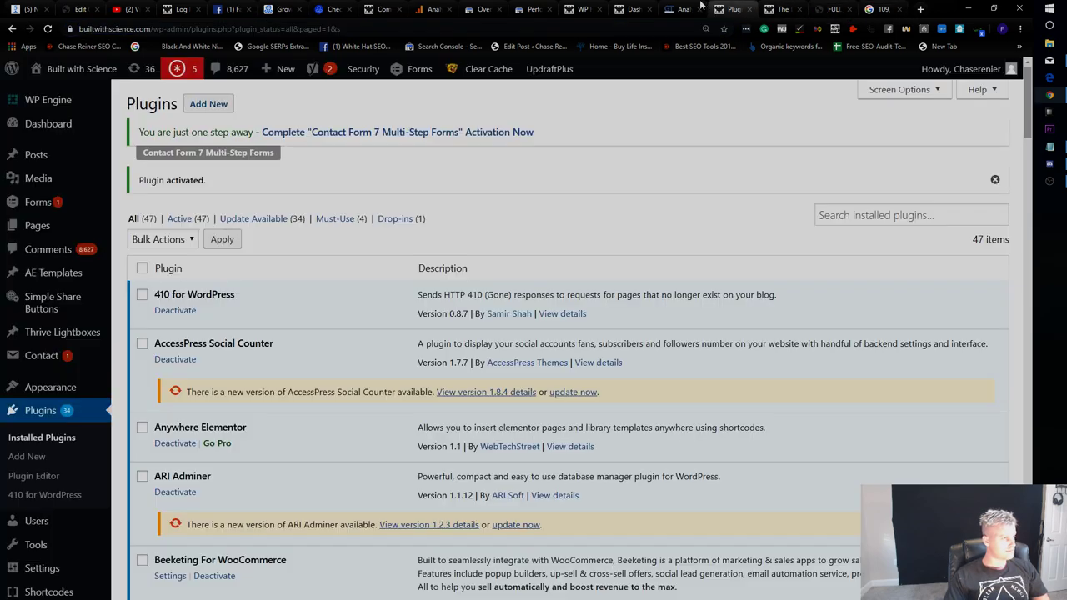
pyautogui.click(690, 9)
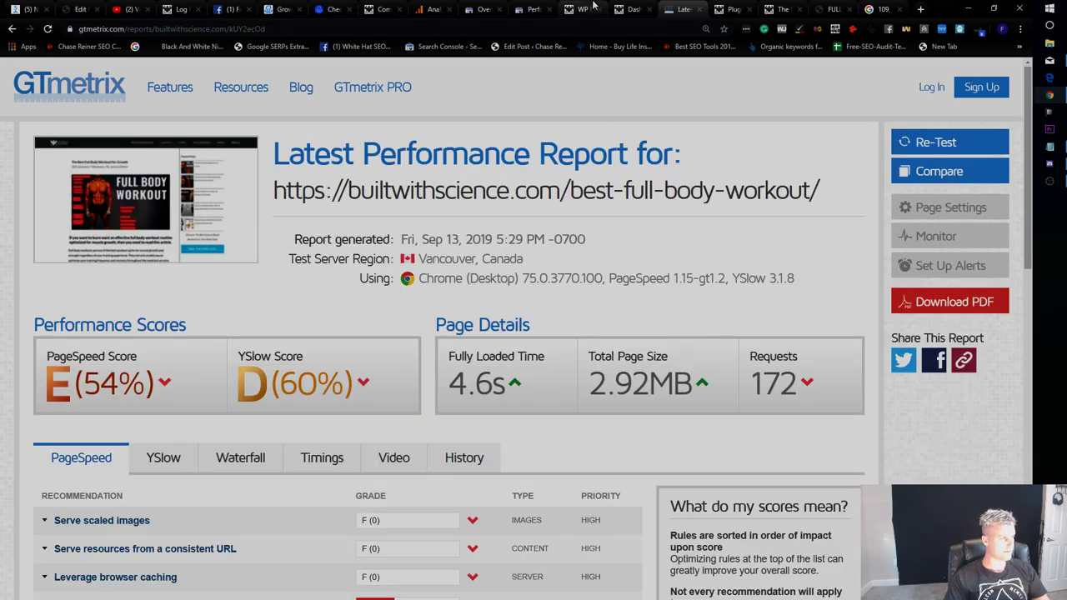
# Expand 'Leverage browser caching' in the new GTmetrix report and review the listed resources.
pyautogui.click(585, 6)
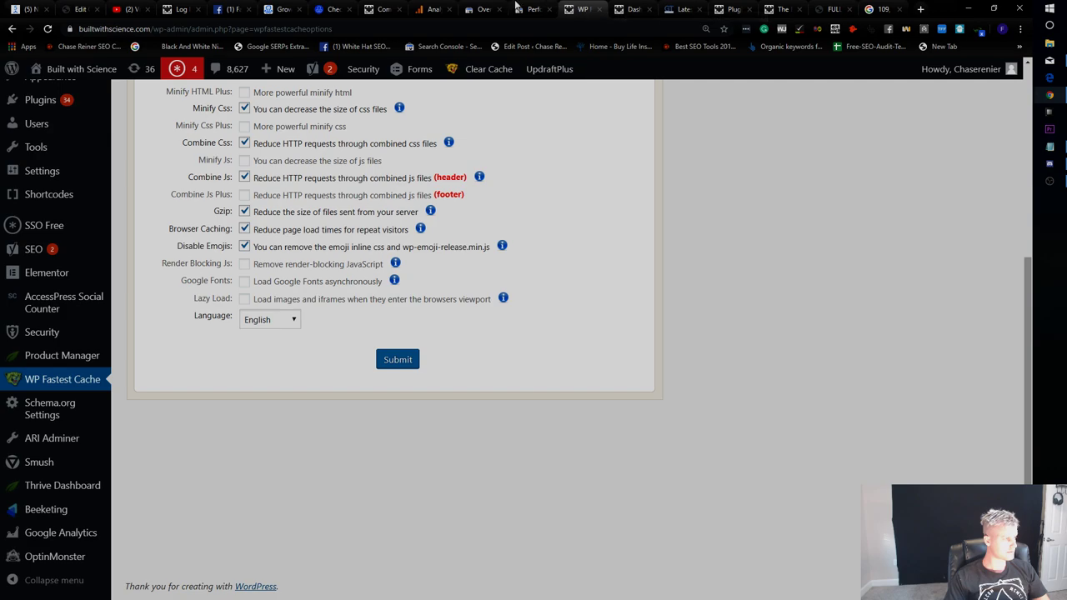
pyautogui.click(631, 8)
pyautogui.click(571, 9)
pyautogui.click(631, 9)
pyautogui.click(682, 8)
pyautogui.scroll(-3, 480, 357)
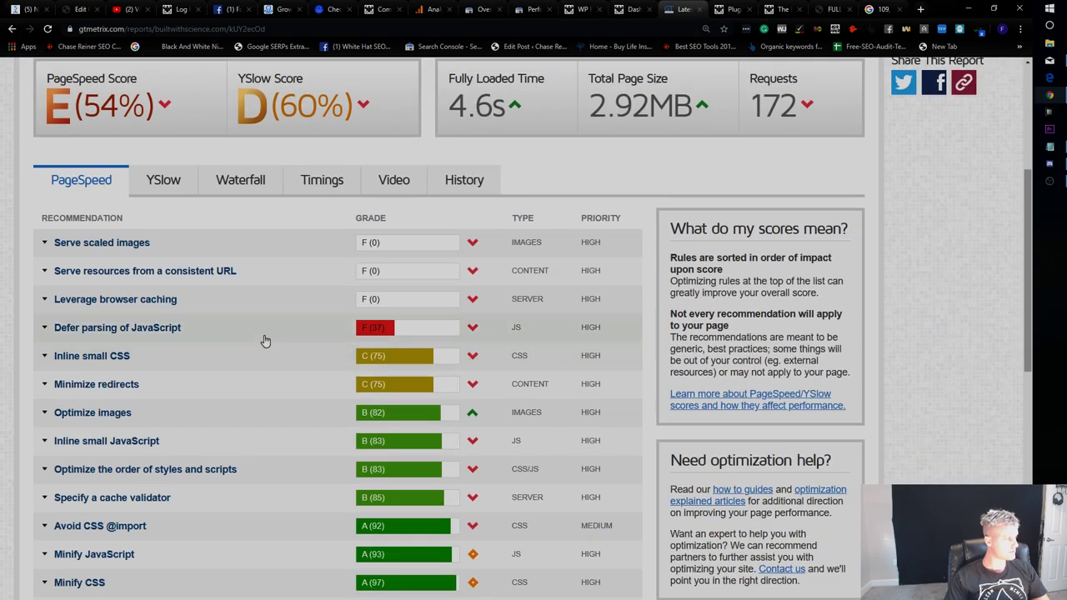
pyautogui.click(310, 308)
pyautogui.scroll(-2, 457, 340)
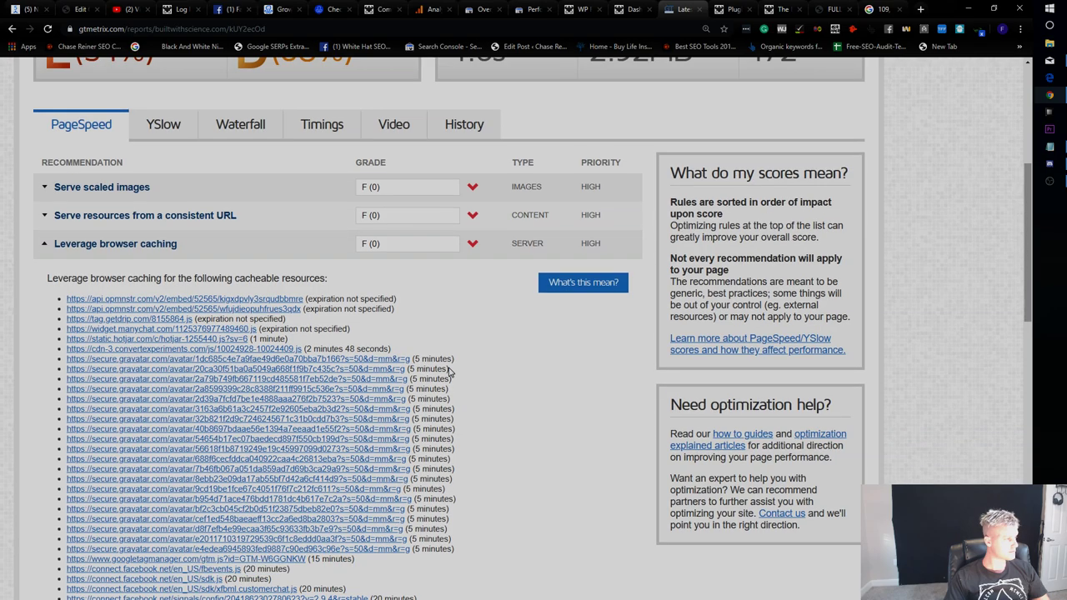
pyautogui.scroll(3, 462, 314)
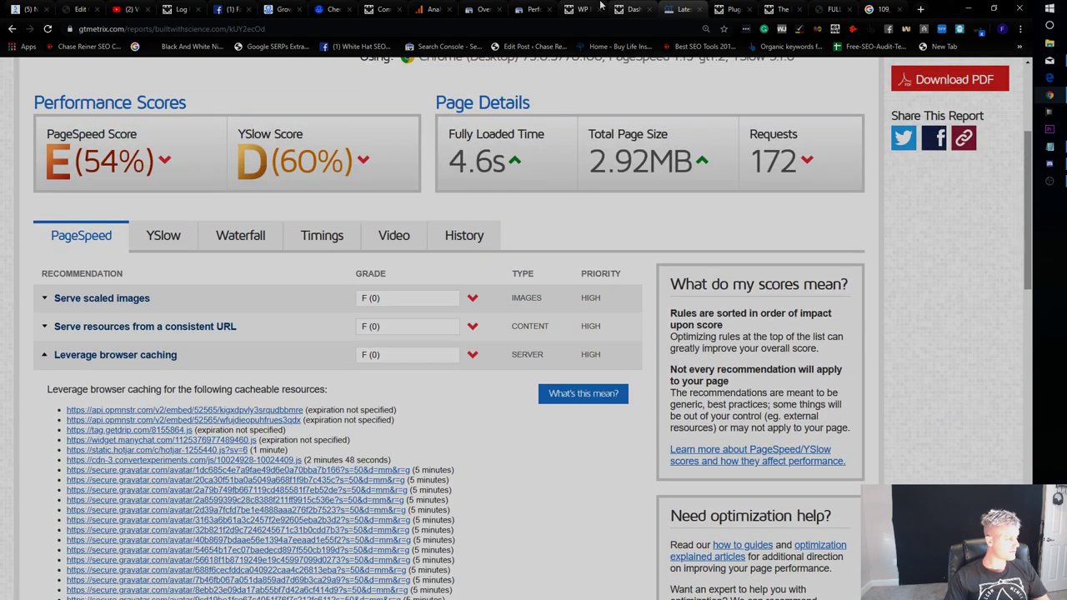
# Return to the WP Fastest Cache settings and go to the installed Plugins list.
pyautogui.click(583, 9)
pyautogui.click(636, 9)
pyautogui.click(583, 9)
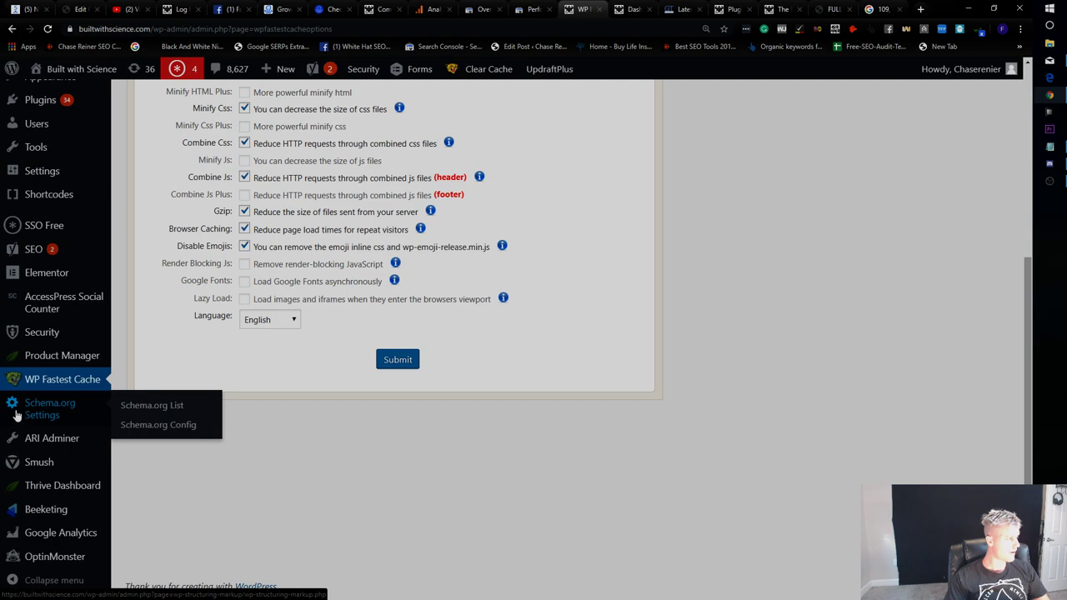
pyautogui.scroll(3, 17, 408)
pyautogui.click(57, 330)
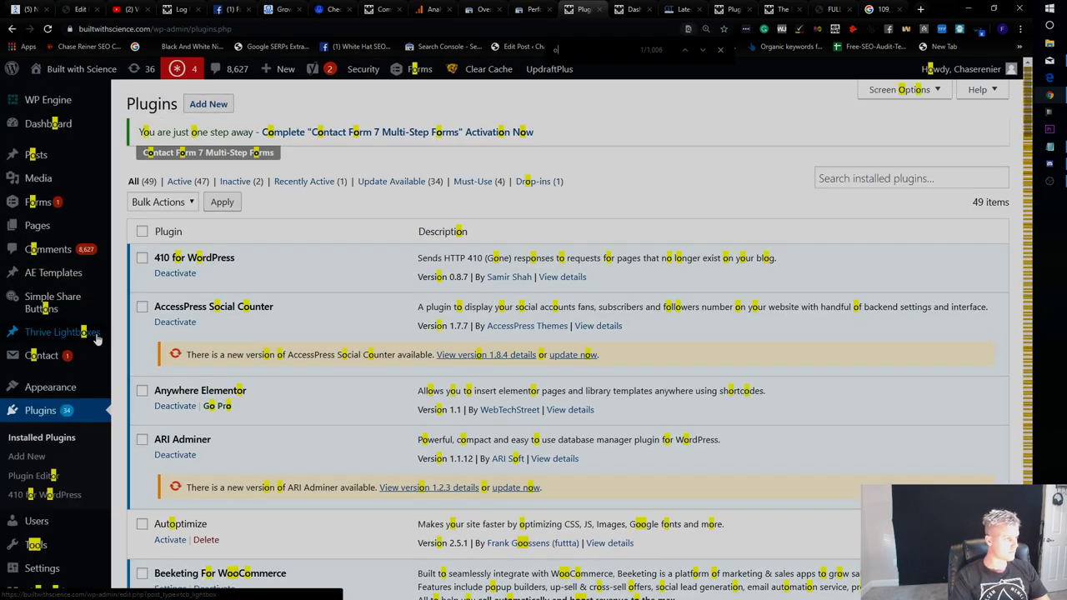
# Search the Plugins page for 'monster' after trying 'smush' and 'opt'.
pyautogui.write('op')
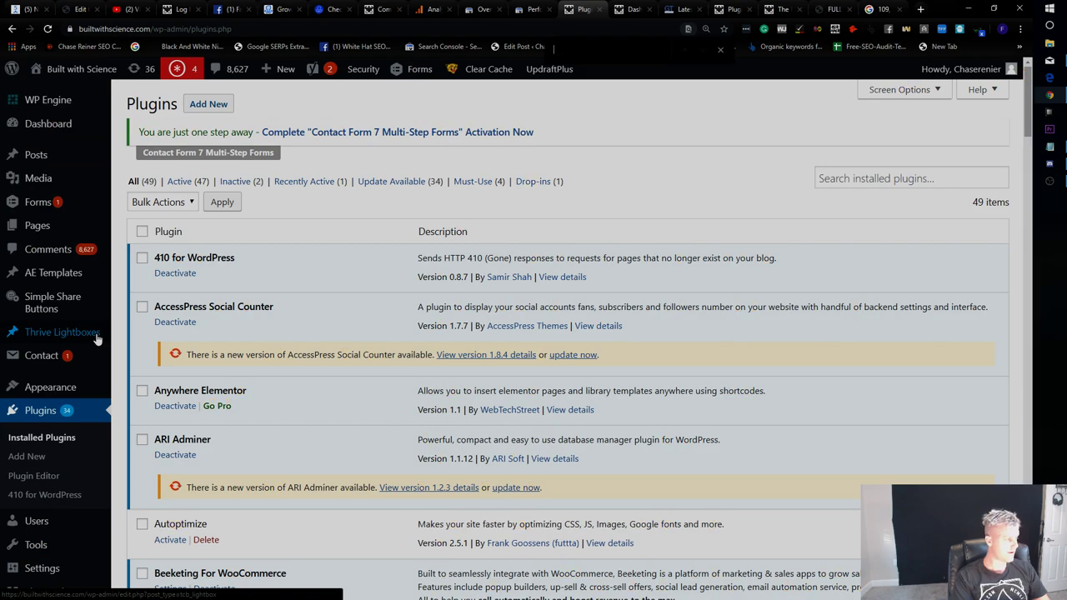
pyautogui.hotkey('ctrl', 'l')
pyautogui.press('BackSpace')
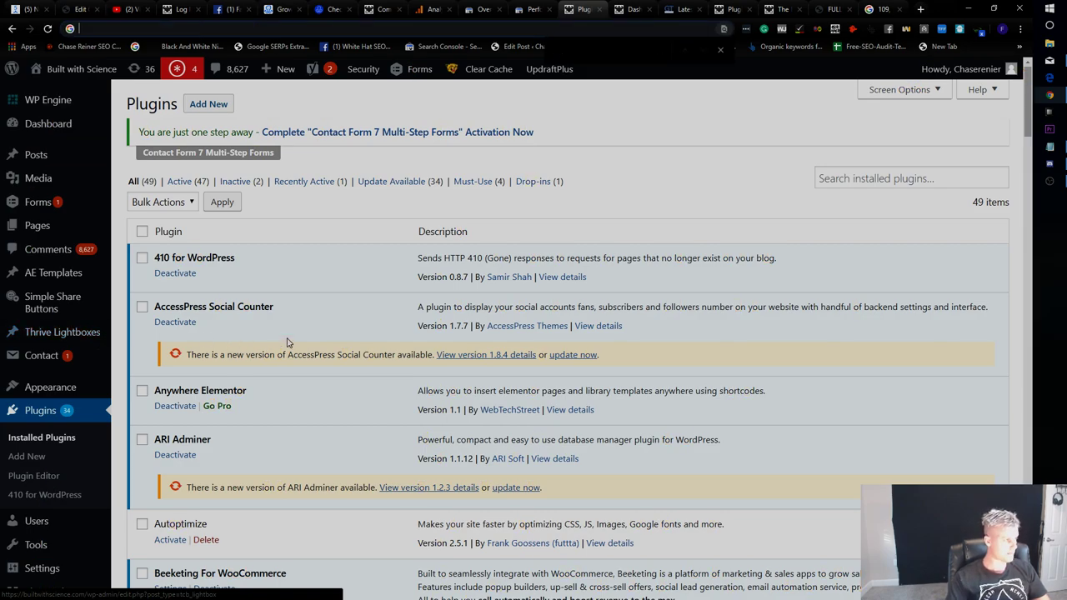
pyautogui.hotkey('ctrl', 'f')
pyautogui.write('smush')
pyautogui.press('BackSpace')
pyautogui.press('BackSpace')
pyautogui.press('BackSpace')
pyautogui.press('BackSpace')
pyautogui.press('BackSpace')
pyautogui.write('opt')
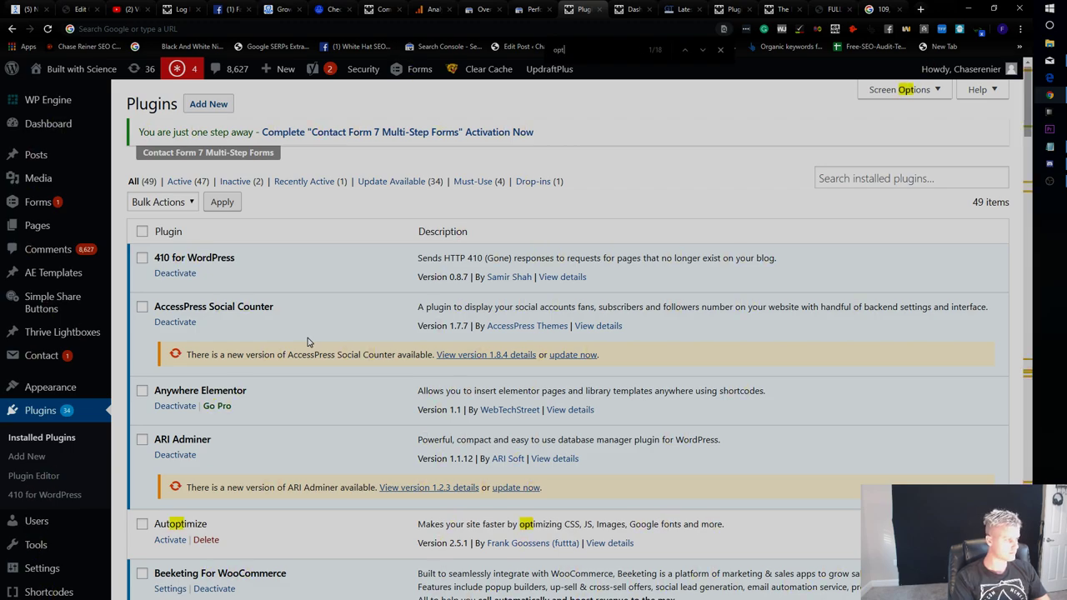
pyautogui.press('BackSpace')
pyautogui.press('BackSpace')
pyautogui.press('BackSpace')
pyautogui.write('monster')
# Jump to the OptinMonster API match and deactivate that plugin.
pyautogui.scroll(-5, 307, 342)
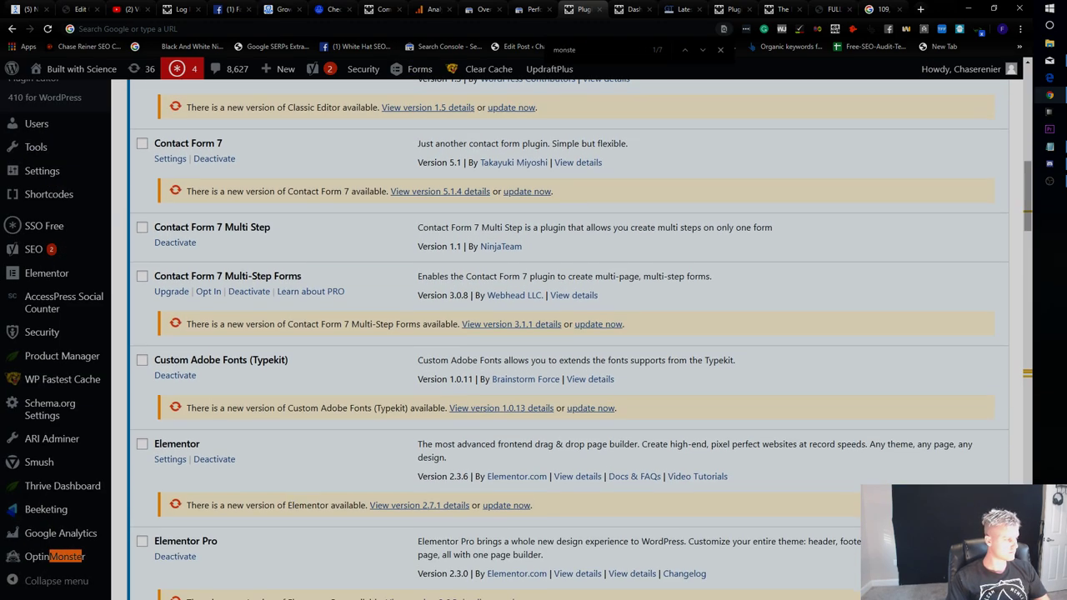
pyautogui.scroll(1, 242, 547)
pyautogui.scroll(-3, 427, 381)
pyautogui.press('Return')
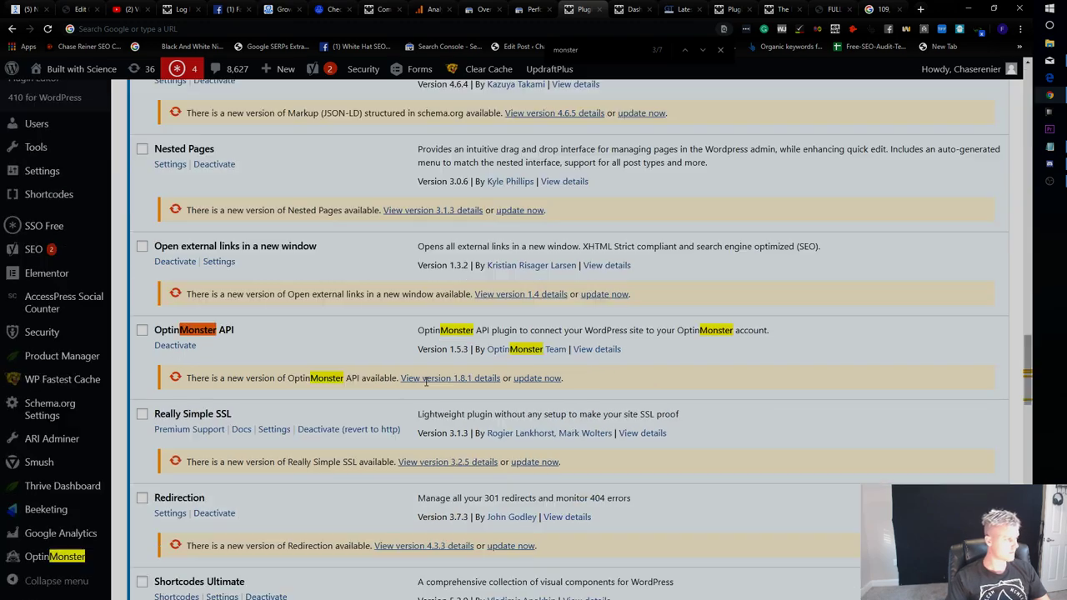
pyautogui.click(195, 346)
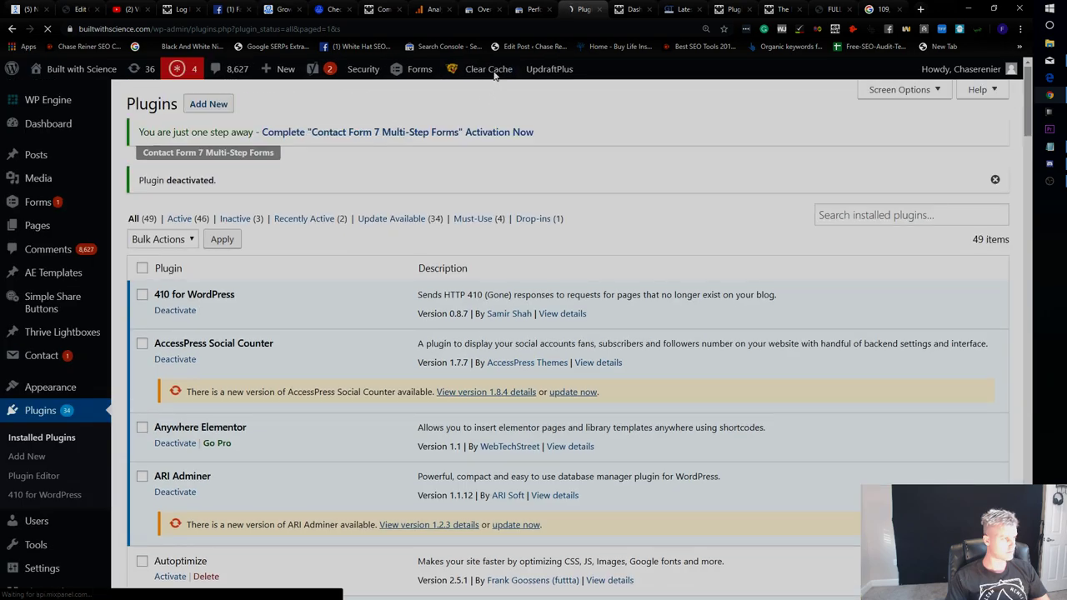
# Delete the site cache from the admin bar, then re-test the workout page in GTmetrix.
pyautogui.moveTo(491, 70)
pyautogui.click(494, 94)
pyautogui.click(775, 9)
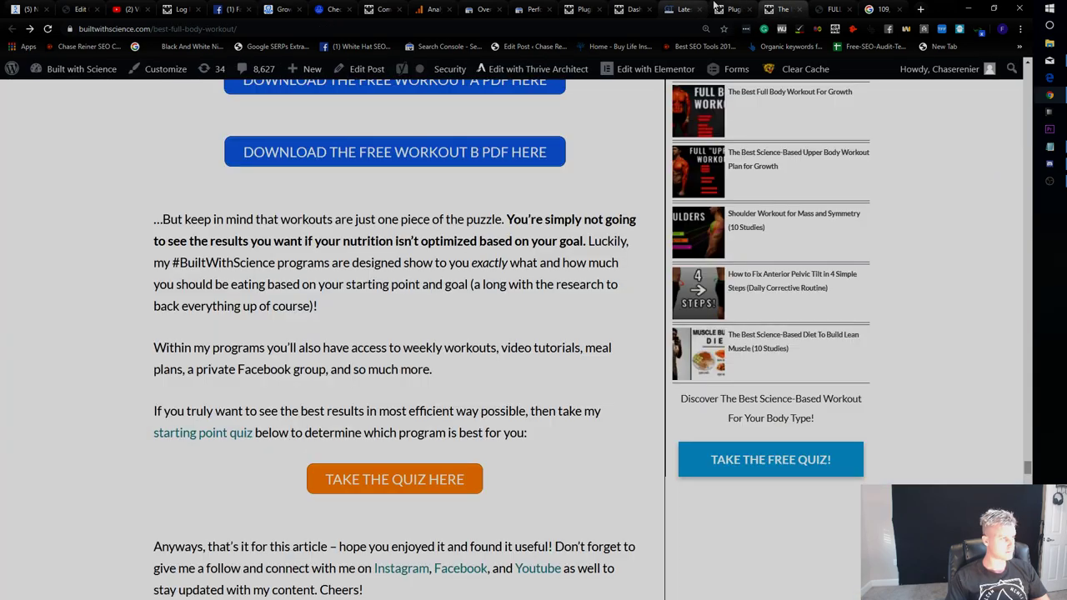
pyautogui.click(680, 9)
pyautogui.scroll(3, 976, 193)
pyautogui.click(951, 142)
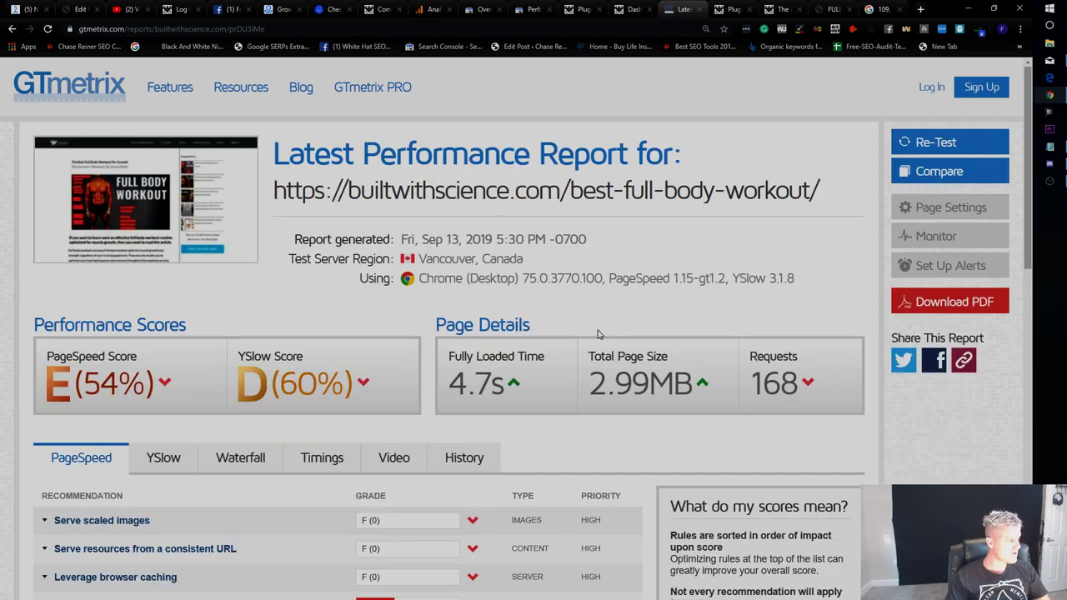
# Review YSlow, Waterfall and PageSpeed results and expand 'Defer parsing of JavaScript' (F 37).
pyautogui.scroll(-2, 286, 383)
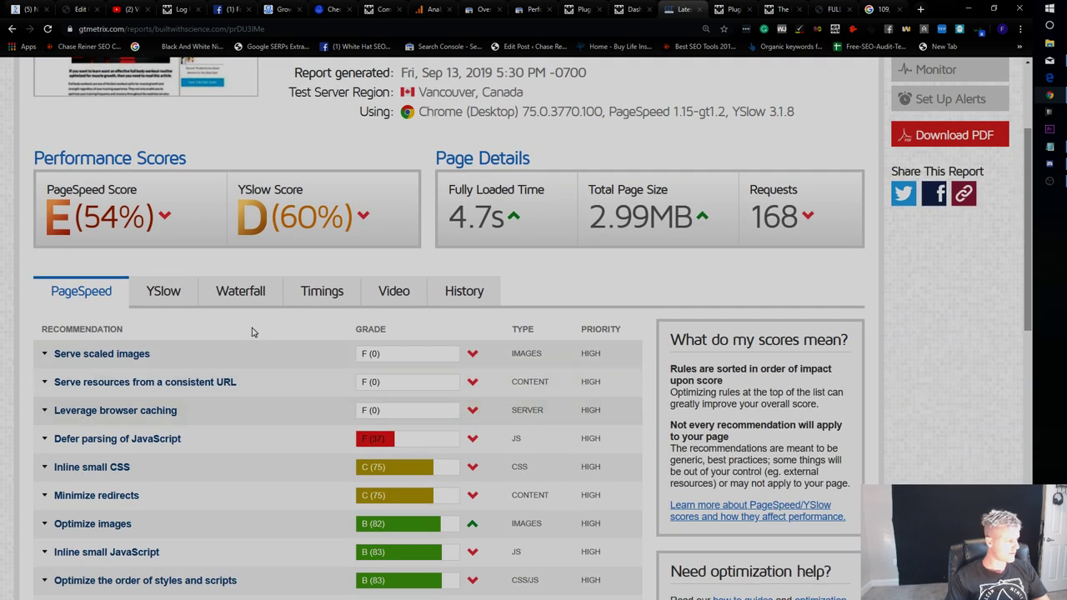
pyautogui.click(175, 298)
pyautogui.click(254, 298)
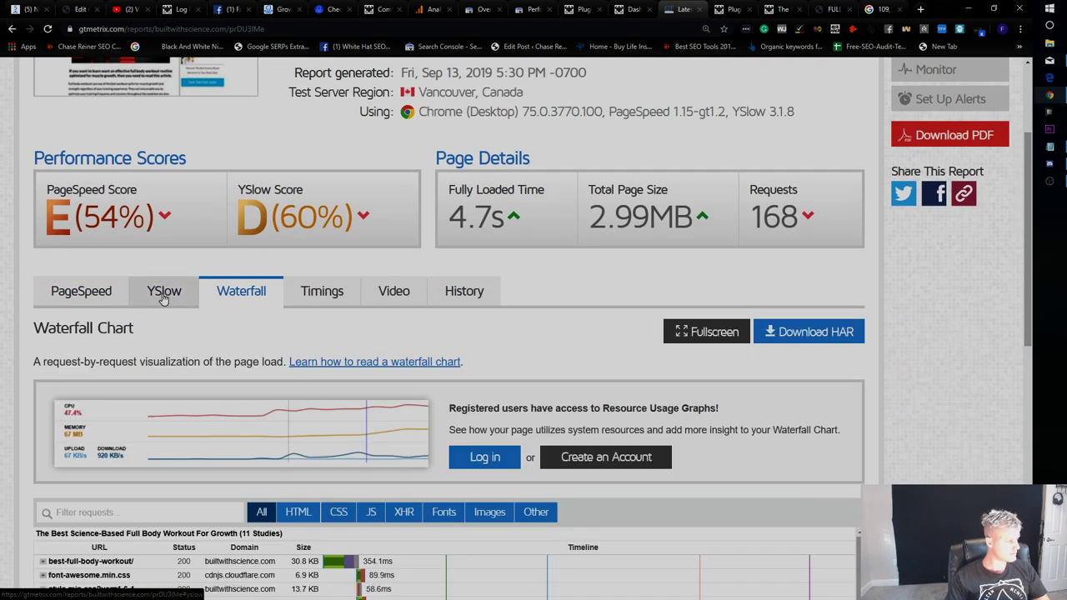
pyautogui.click(146, 297)
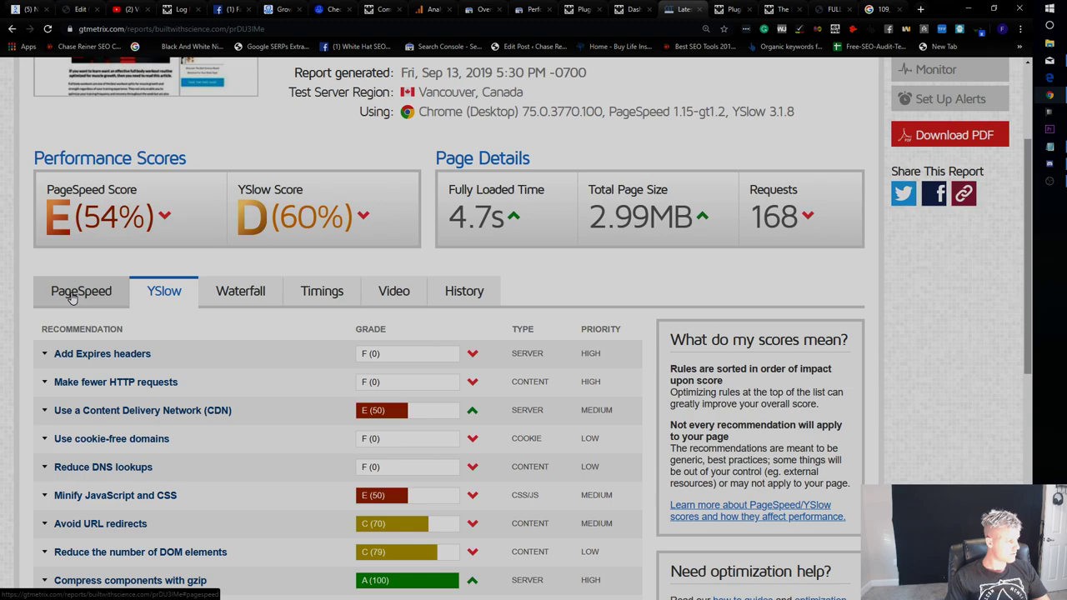
pyautogui.click(72, 297)
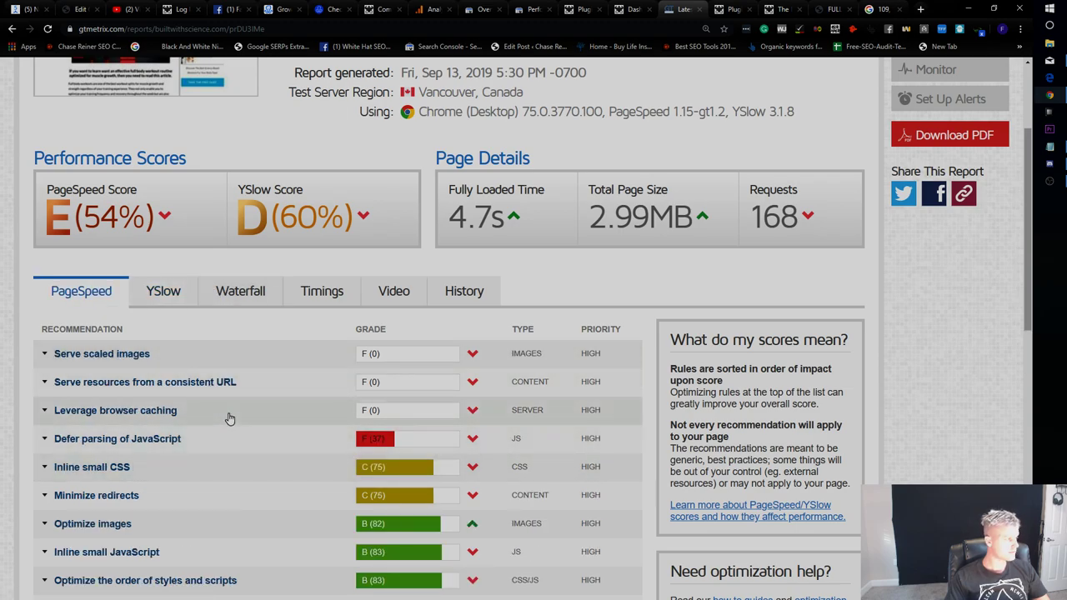
pyautogui.click(159, 291)
pyautogui.click(93, 297)
pyautogui.scroll(-3, 239, 359)
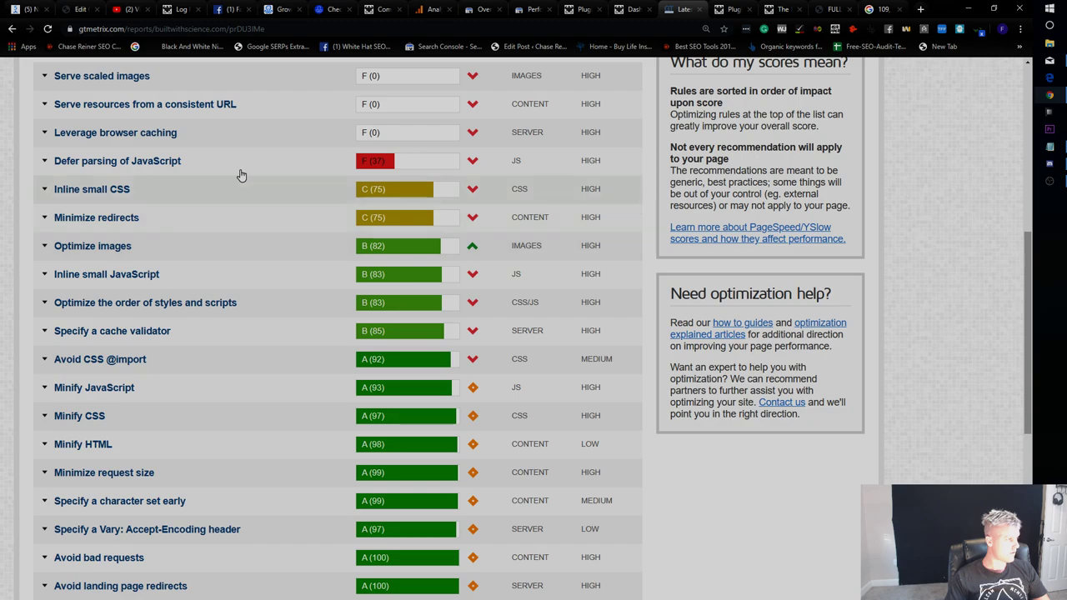
pyautogui.click(240, 171)
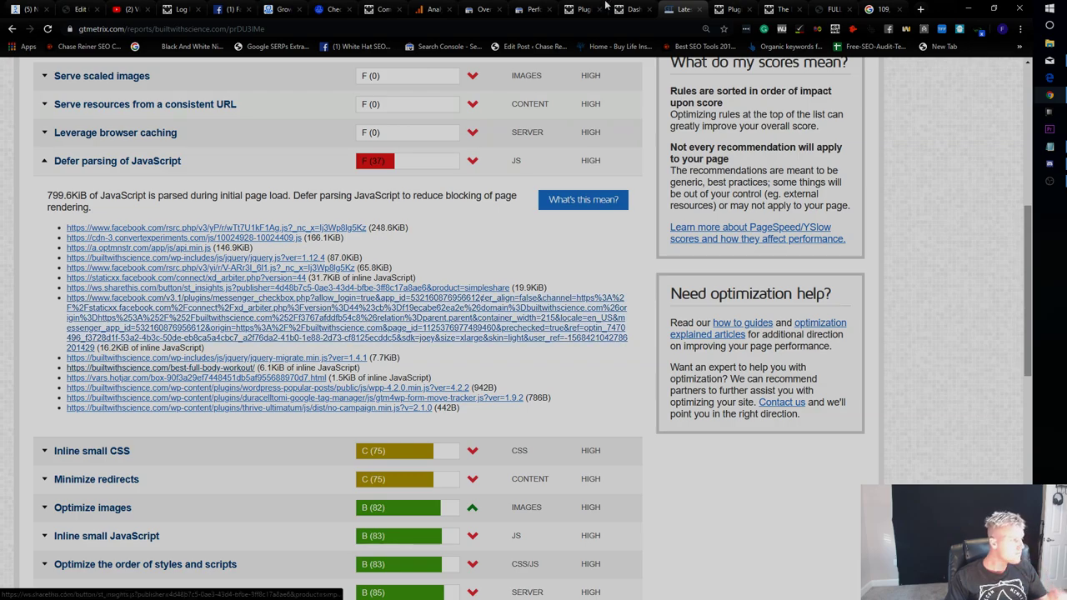
# Scroll through the WordPress plugins list, then move to Facebook.
pyautogui.click(582, 9)
pyautogui.scroll(-2, 392, 237)
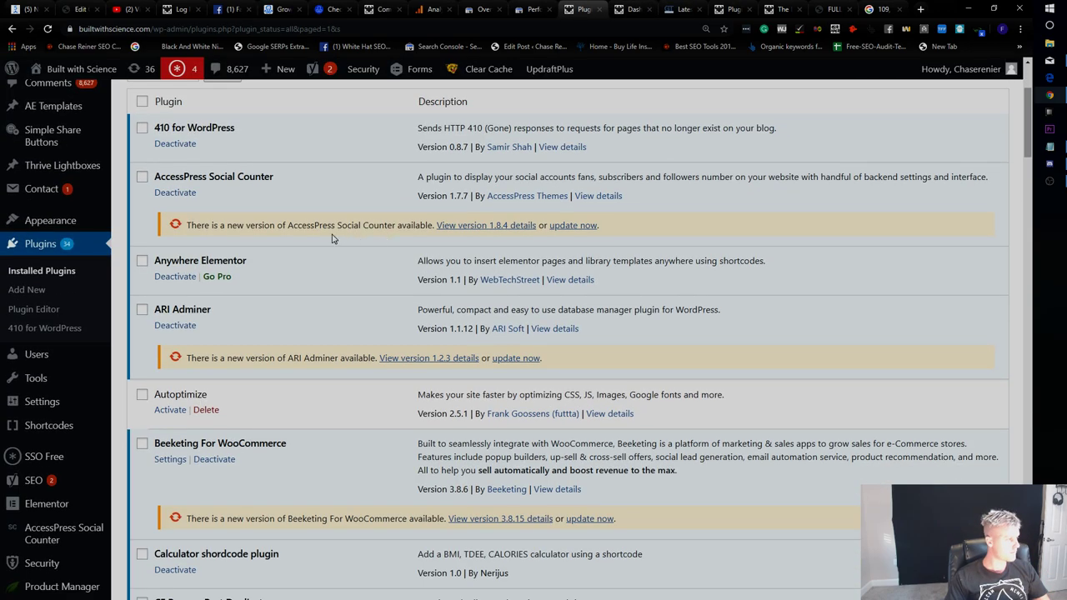
pyautogui.scroll(-20, 331, 238)
pyautogui.scroll(-15, 261, 286)
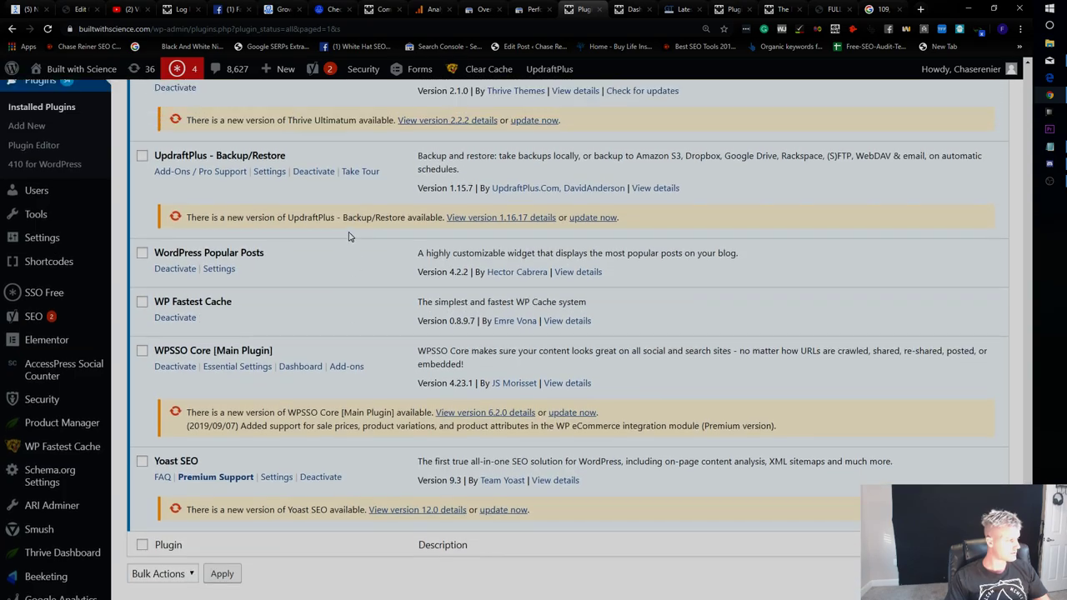
pyautogui.scroll(12, 349, 244)
pyautogui.click(227, 9)
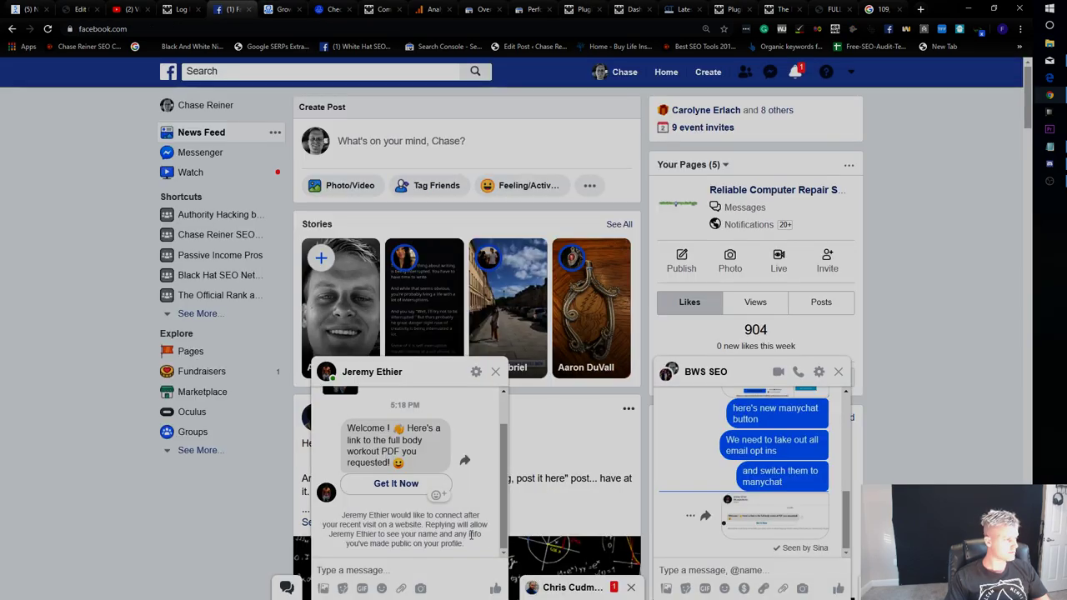
# Reply 'Ok dork your magic' in the Messenger chat, then close the Facebook tab.
pyautogui.click(557, 588)
pyautogui.write('Ok do')
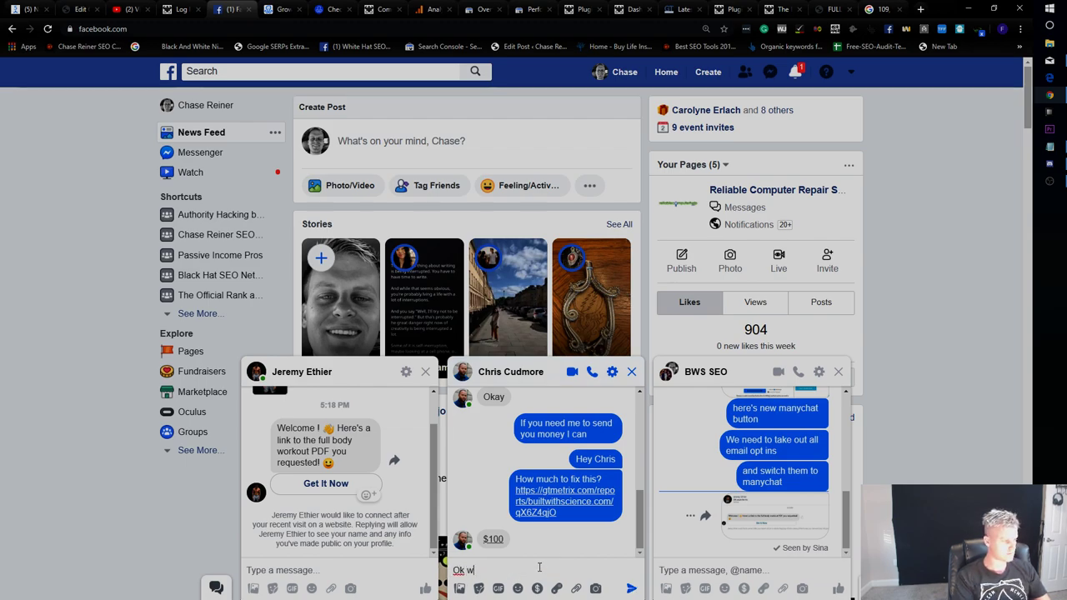
pyautogui.write('rk your magic')
pyautogui.press('Return')
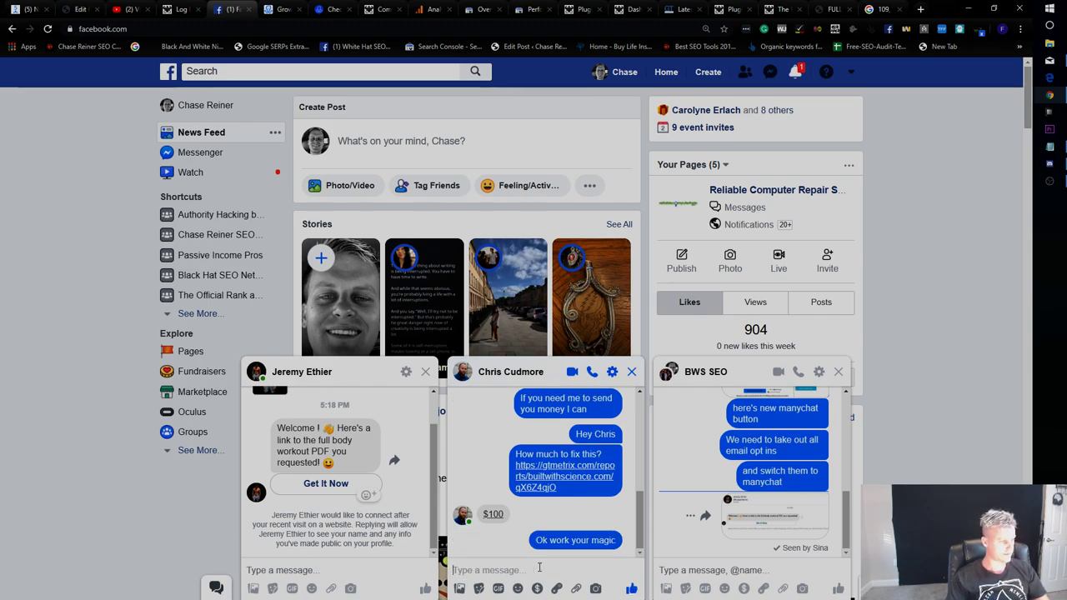
pyautogui.hotkey('ctrl', 'w')
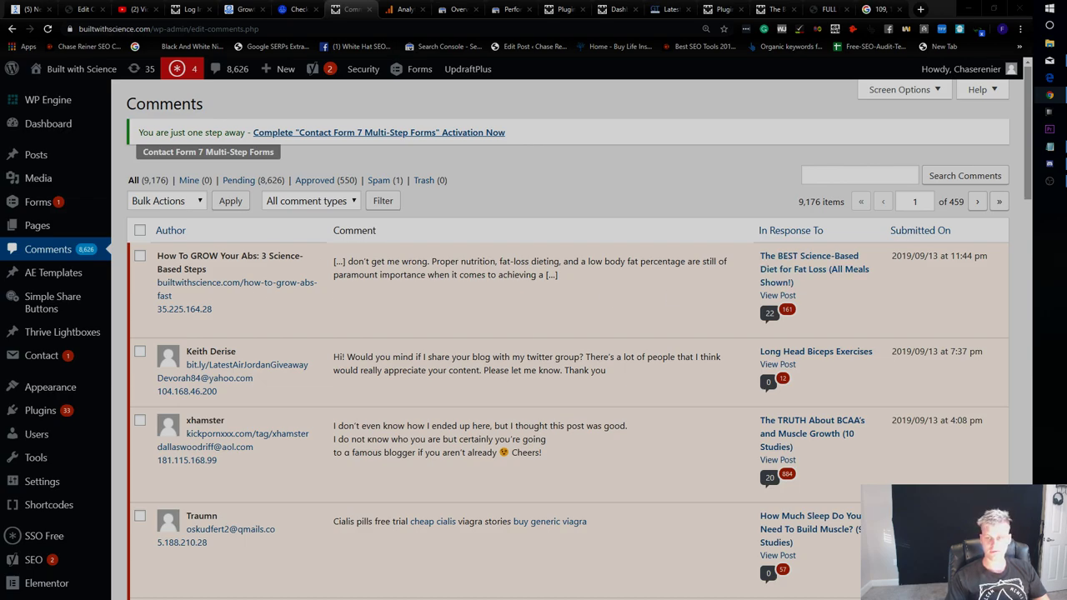
# Open the full body workout post in the editor and select the mcwidget-embed code line.
pyautogui.scroll(-2, 226, 127)
pyautogui.scroll(2, 226, 127)
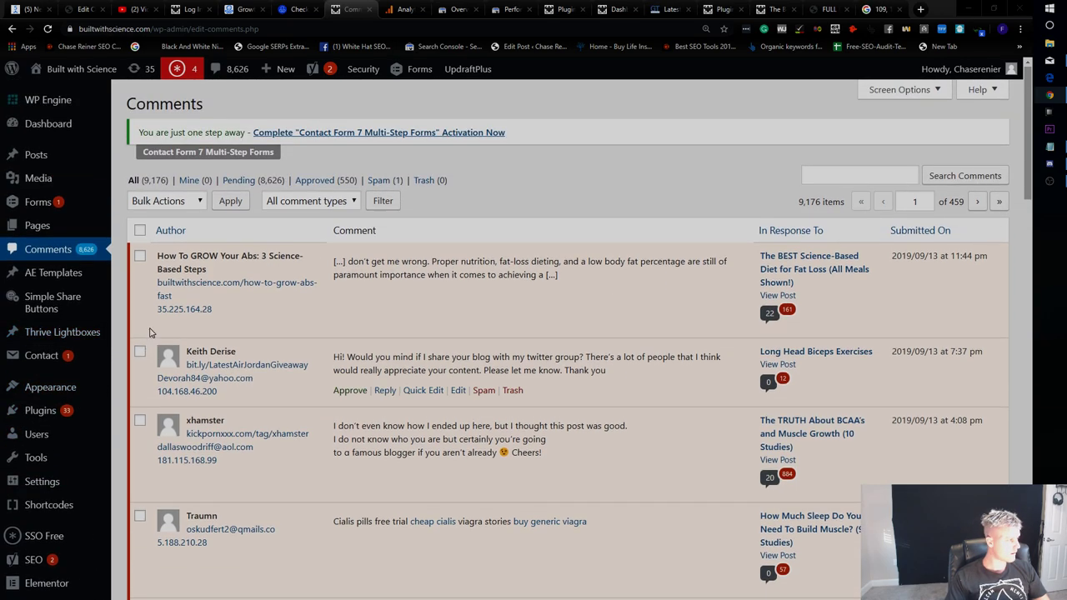
pyautogui.click(771, 8)
pyautogui.scroll(5, 519, 264)
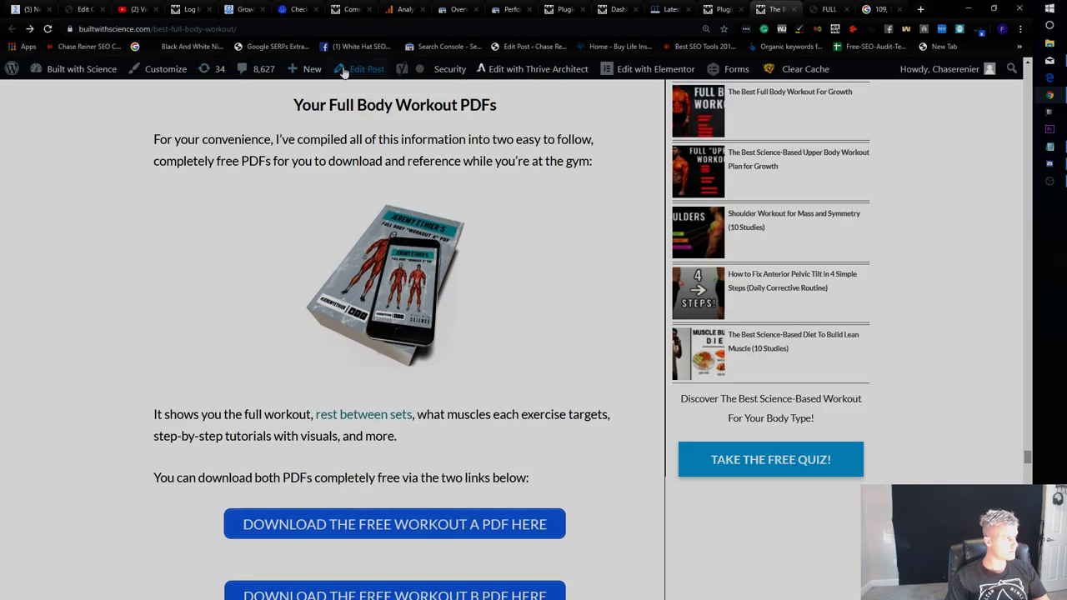
pyautogui.click(350, 69)
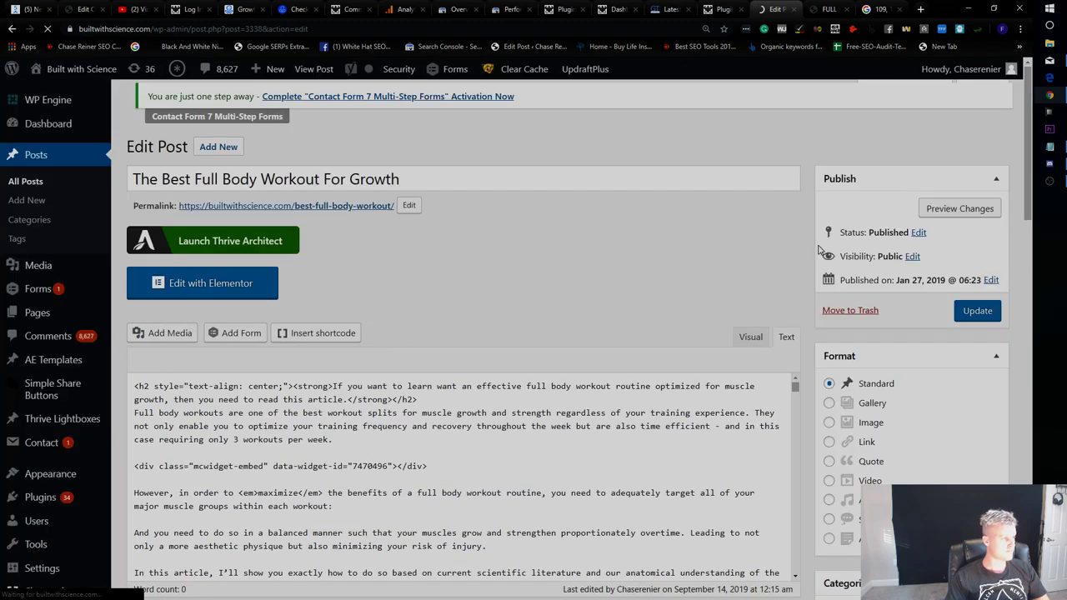
pyautogui.scroll(-3, 688, 262)
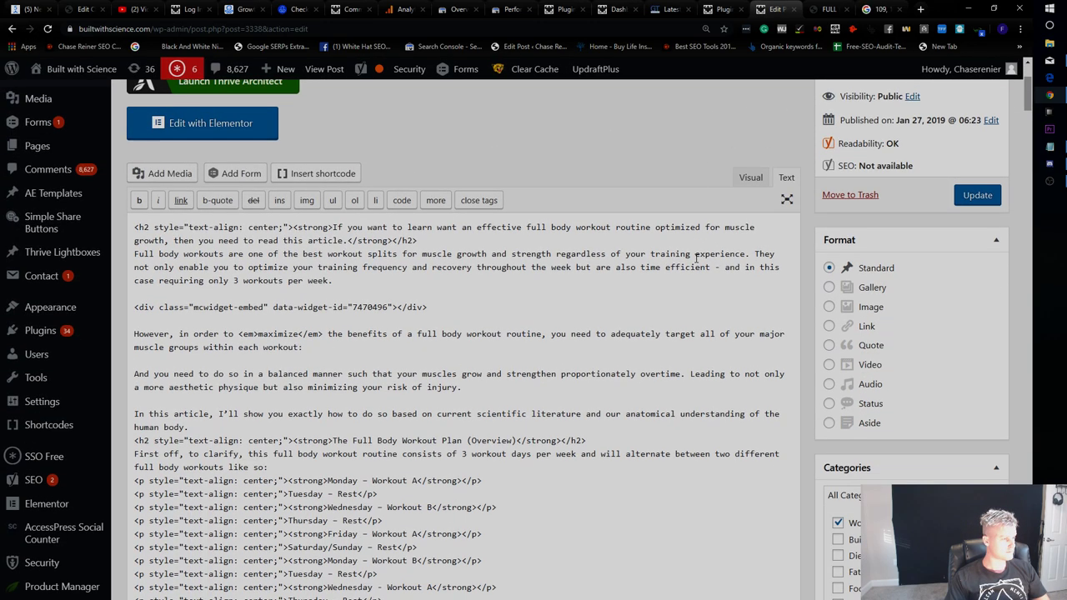
pyautogui.scroll(-10, 684, 262)
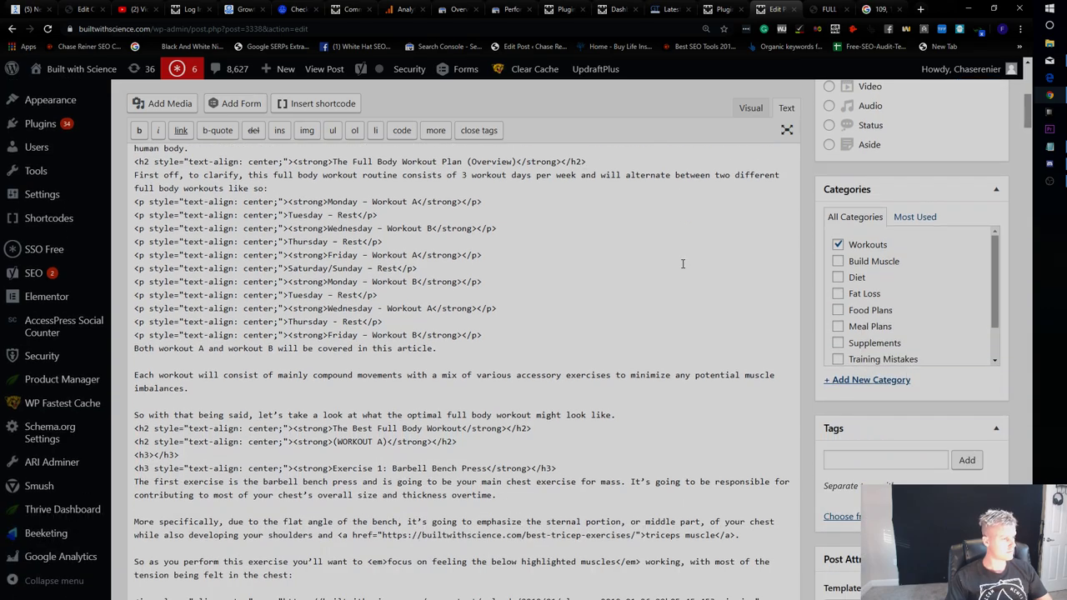
pyautogui.scroll(7, 659, 275)
pyautogui.scroll(4, 624, 295)
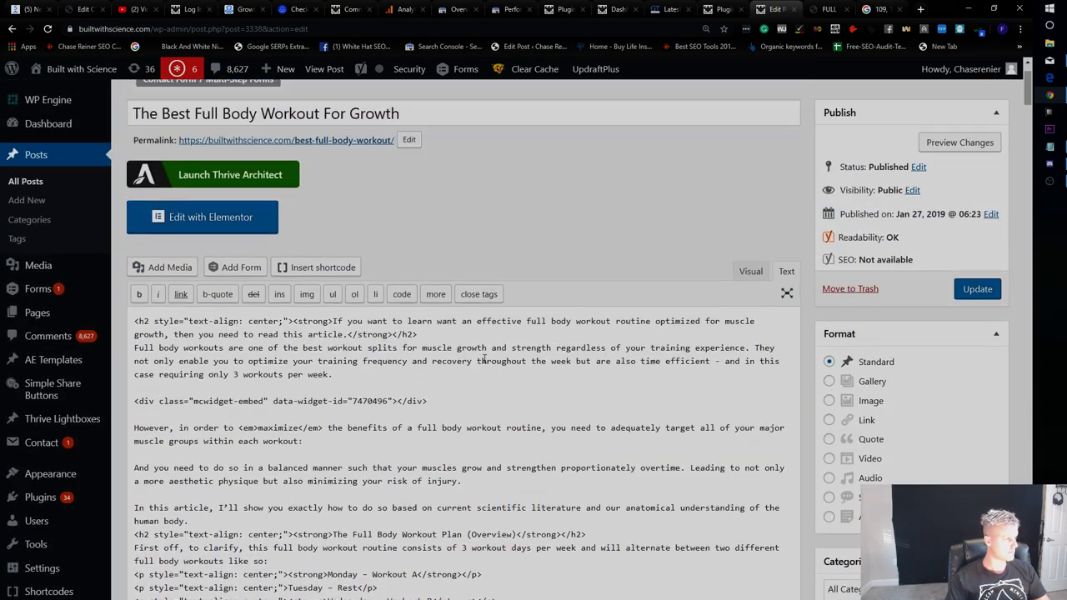
pyautogui.moveTo(428, 418); pyautogui.dragTo(146, 407)
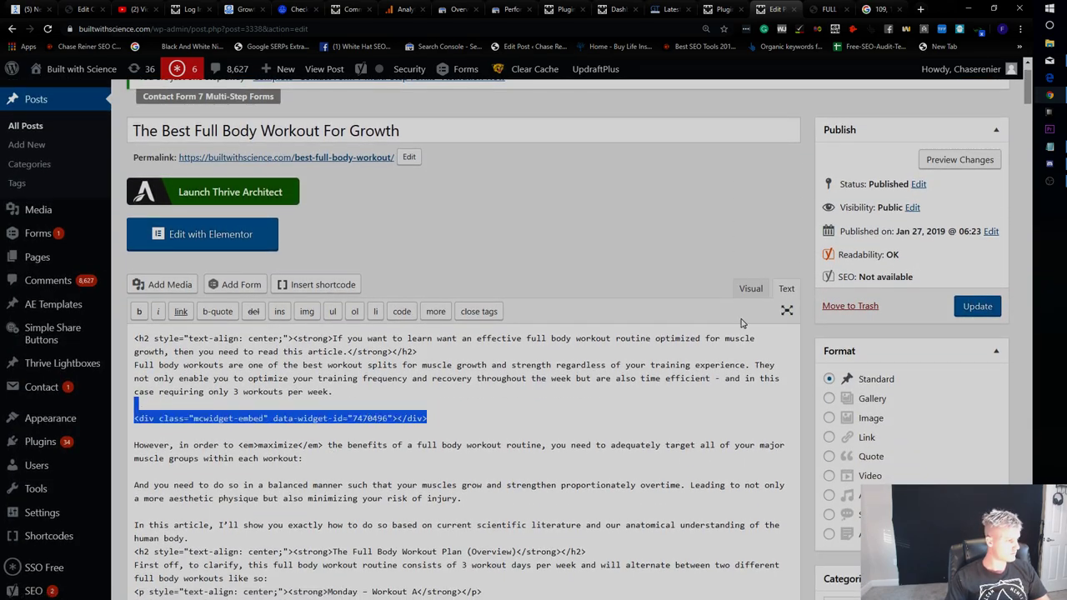
# In Visual view, correct 'fibres' to 'fibers' and remove the comma after 'lower chest'.
pyautogui.click(751, 288)
pyautogui.scroll(-5, 667, 367)
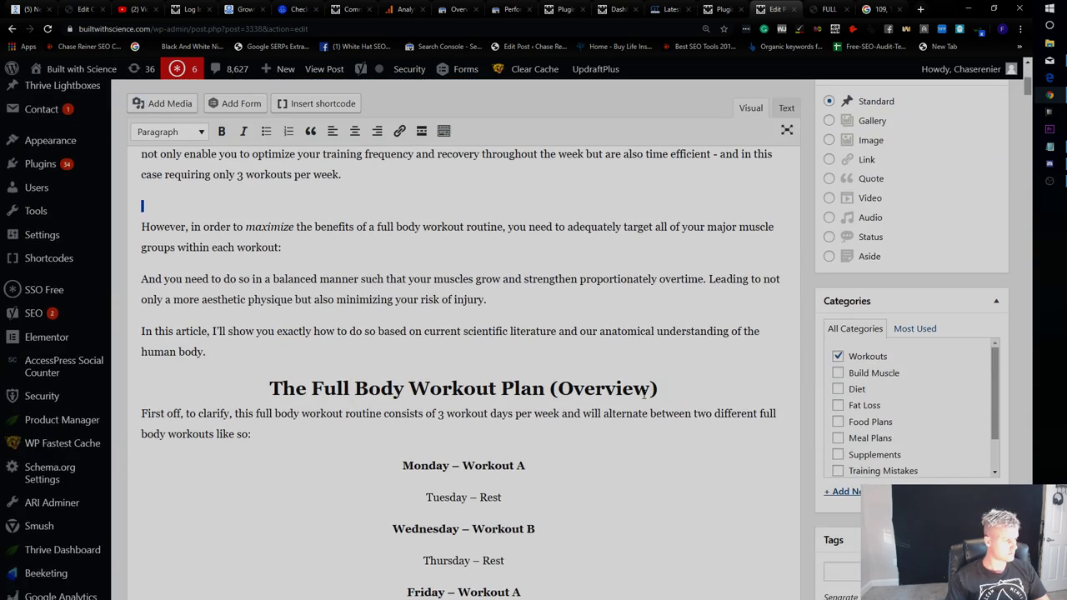
pyautogui.scroll(4, 631, 380)
pyautogui.scroll(-20, 638, 359)
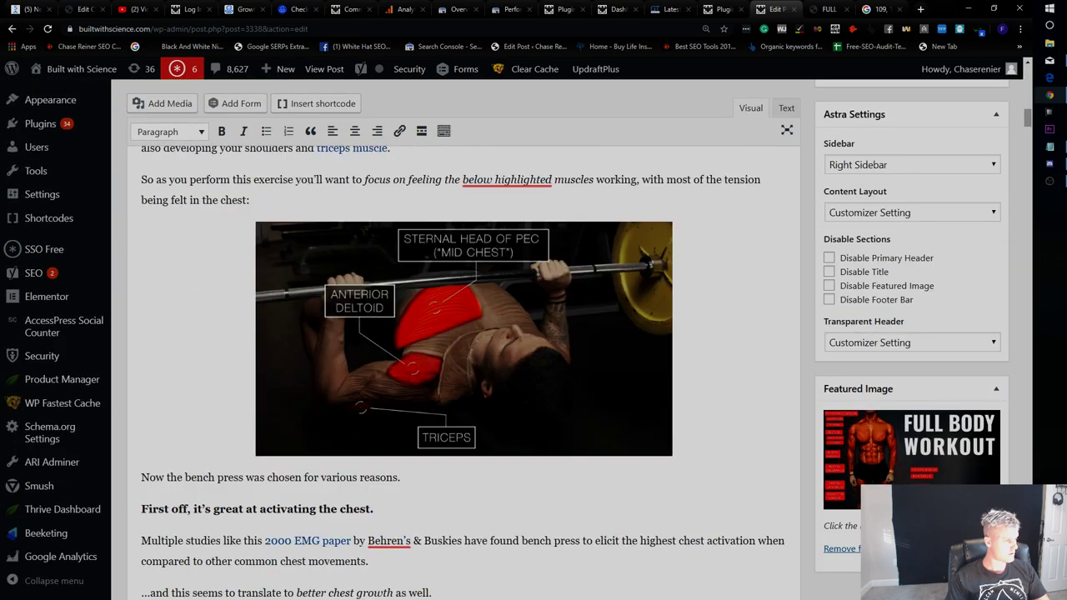
pyautogui.scroll(-20, 642, 350)
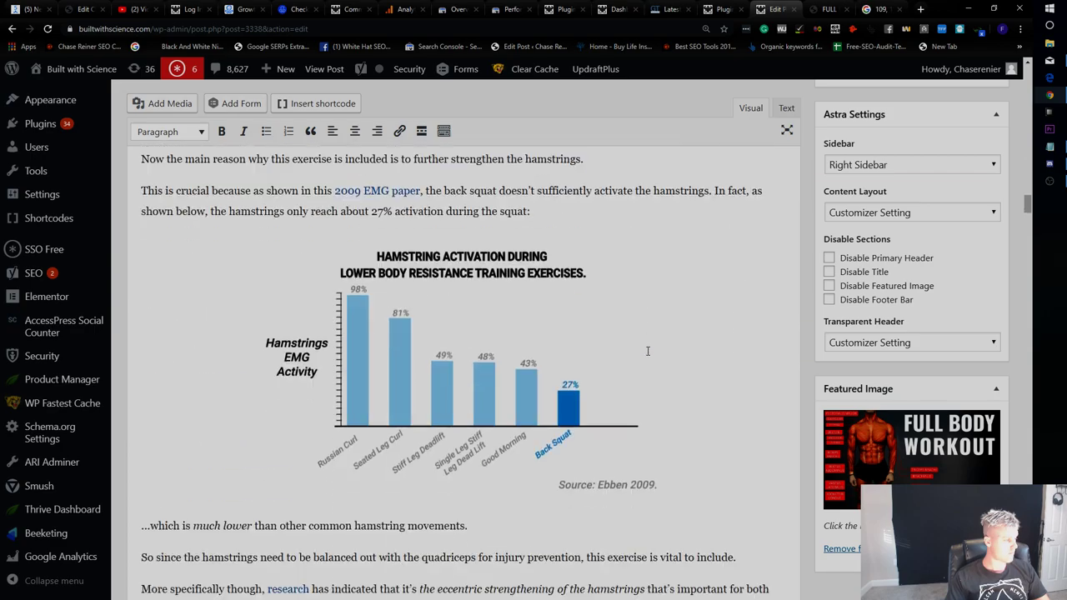
pyautogui.scroll(-20, 647, 350)
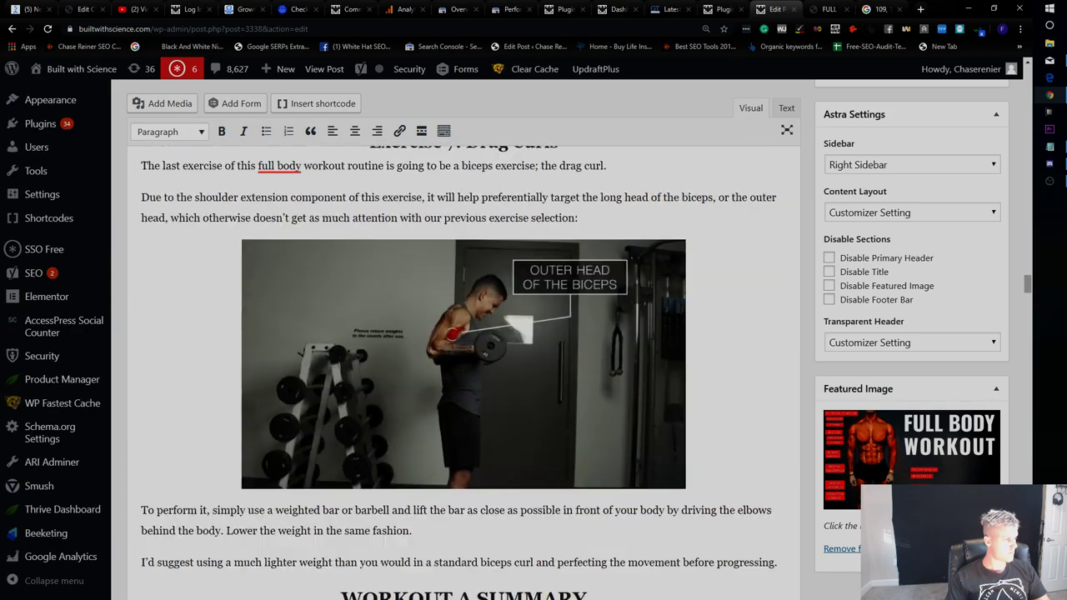
pyautogui.scroll(-20, 647, 333)
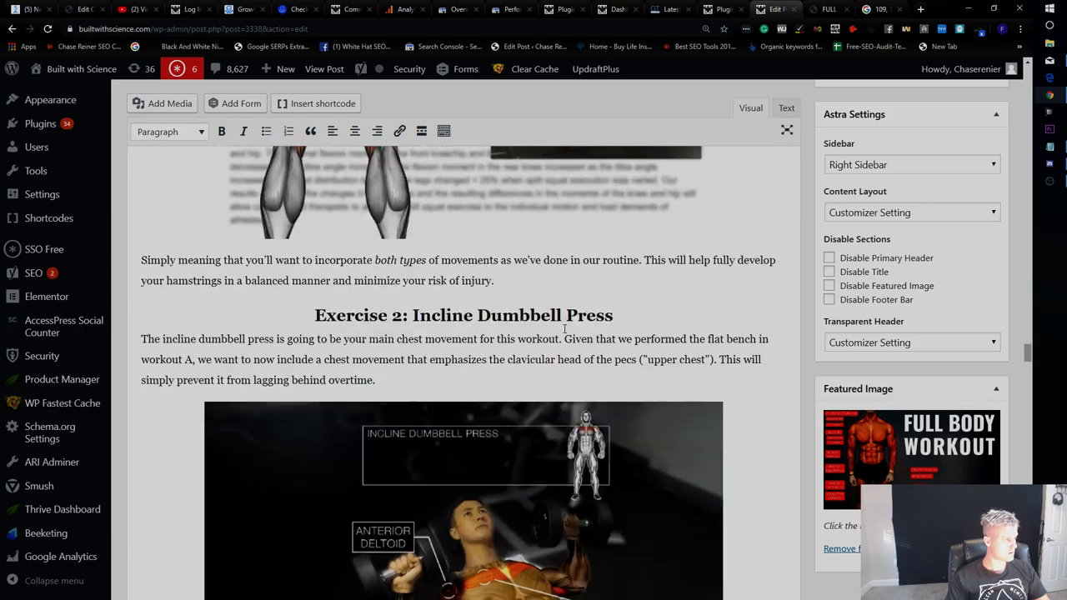
pyautogui.scroll(-20, 558, 331)
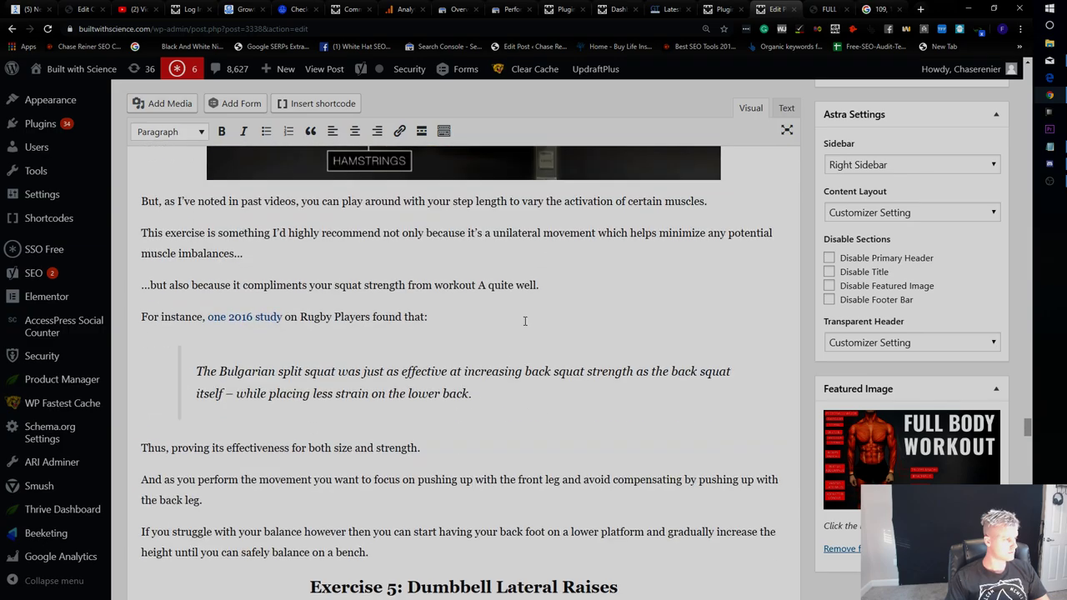
pyautogui.scroll(-20, 528, 319)
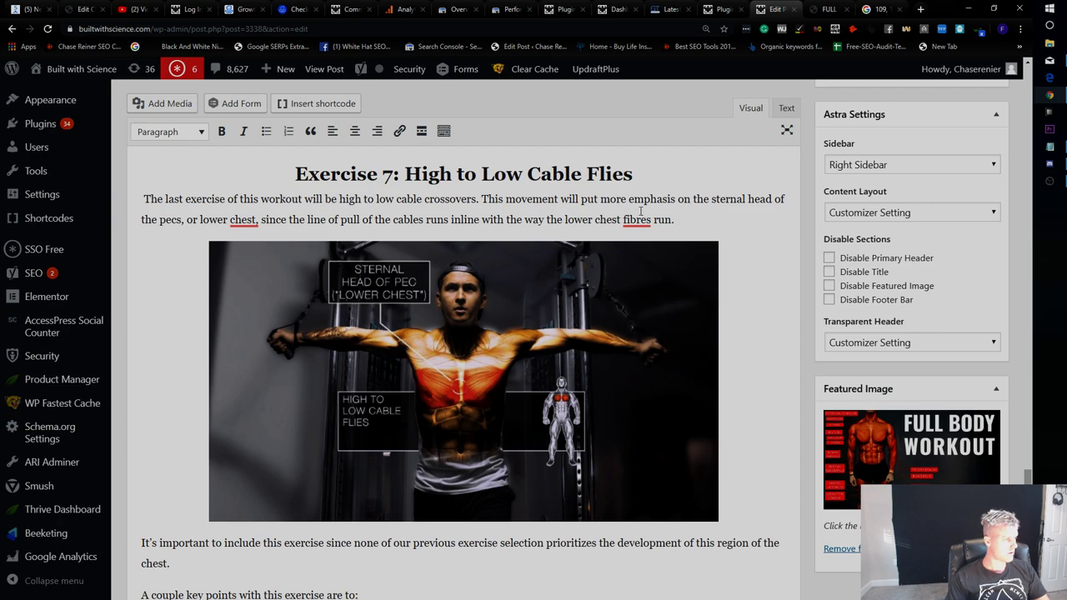
pyautogui.moveTo(637, 218)
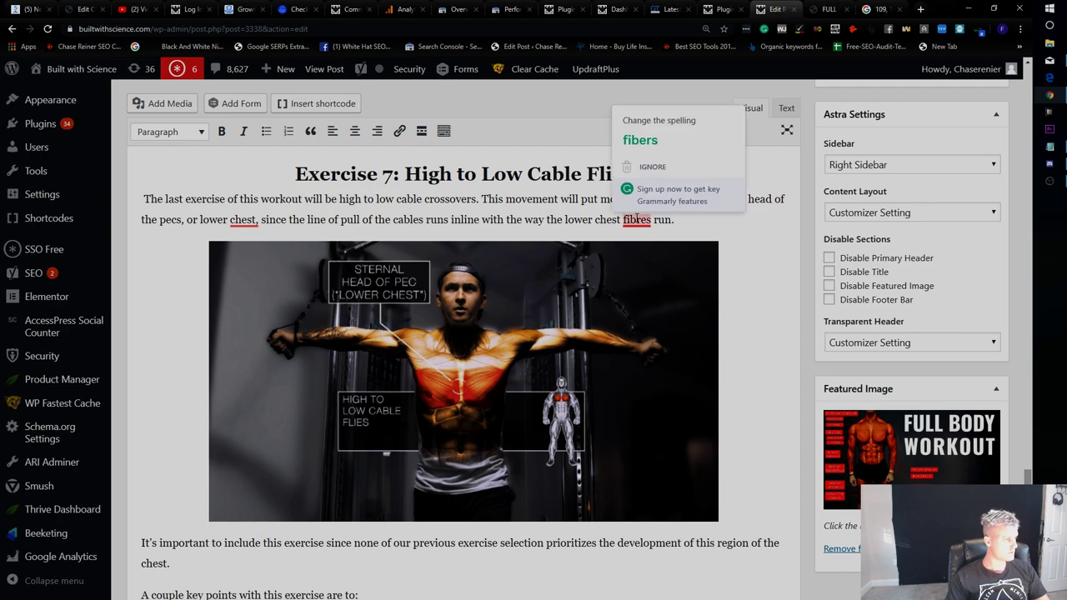
pyautogui.click(640, 140)
pyautogui.moveTo(243, 219)
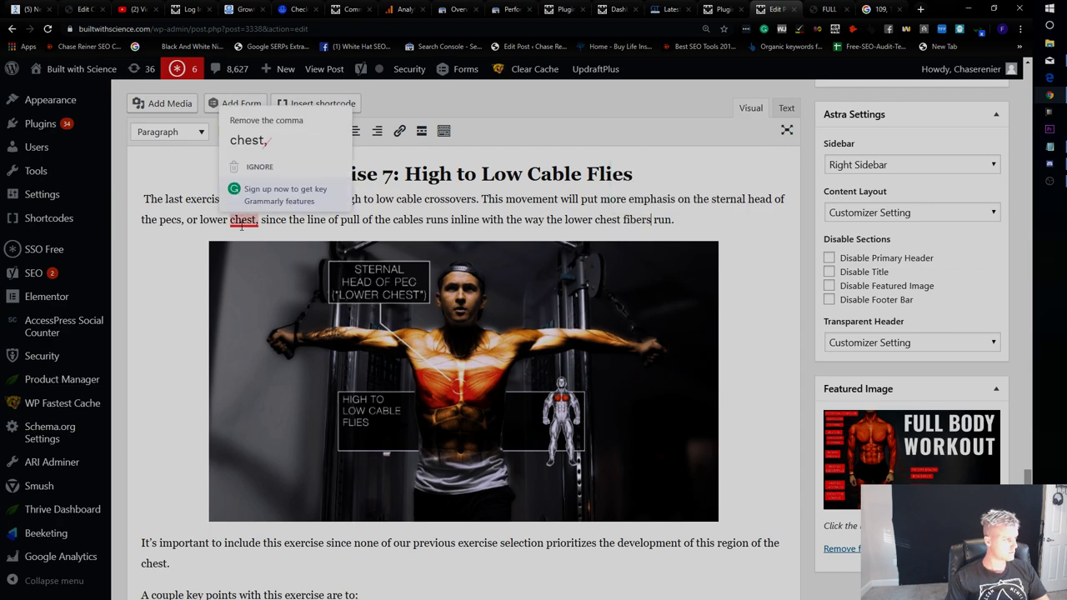
pyautogui.click(284, 147)
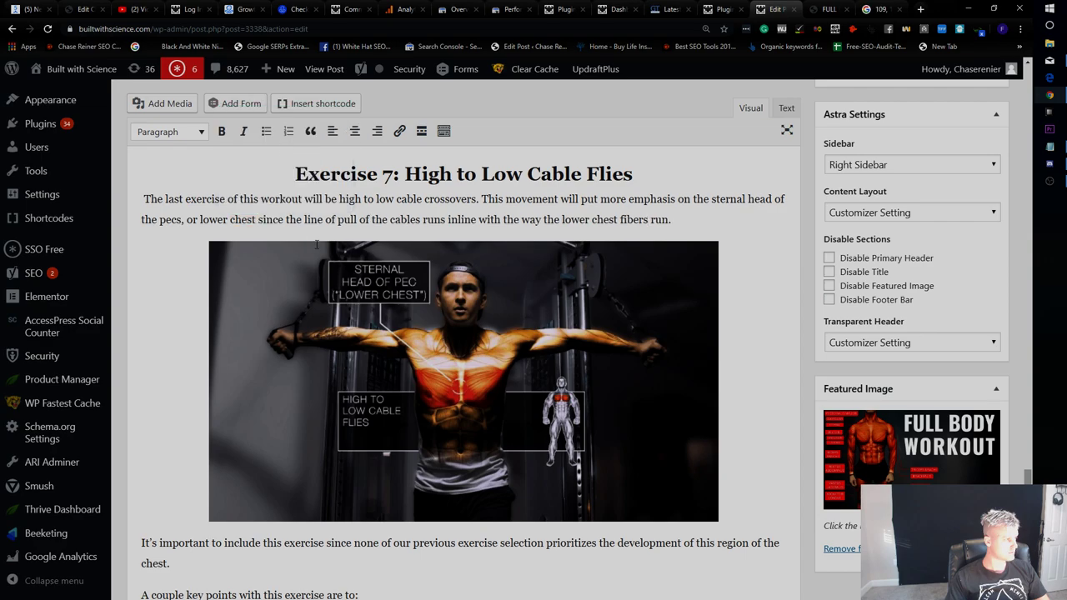
# Scroll through the Exercise 7 paragraph to check the corrections.
pyautogui.scroll(-6, 317, 248)
pyautogui.scroll(1, 350, 267)
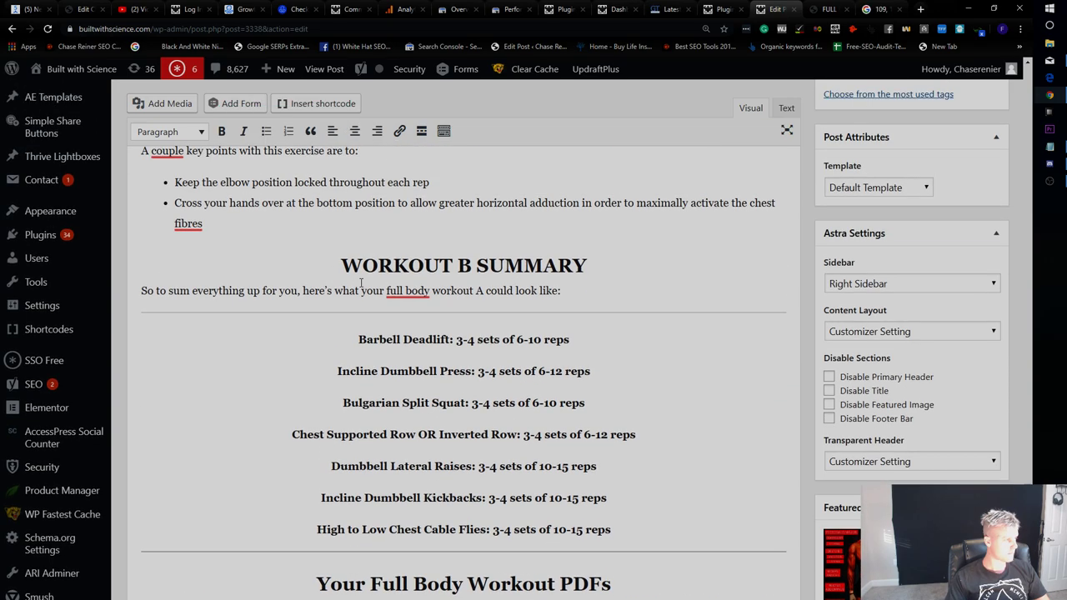
pyautogui.scroll(-3, 205, 240)
pyautogui.scroll(8, 205, 240)
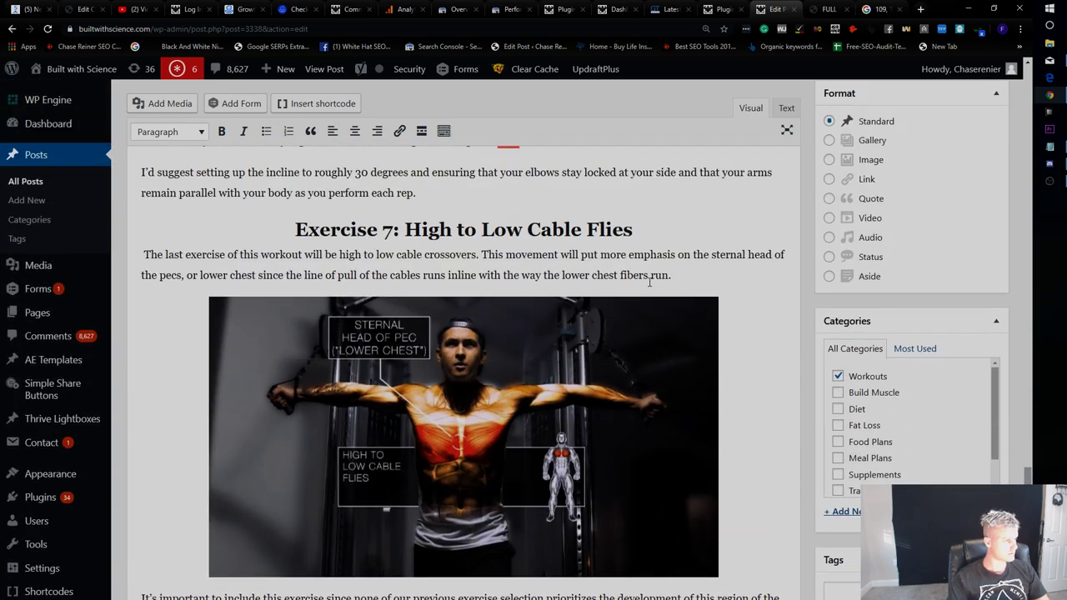
pyautogui.scroll(-6, 649, 282)
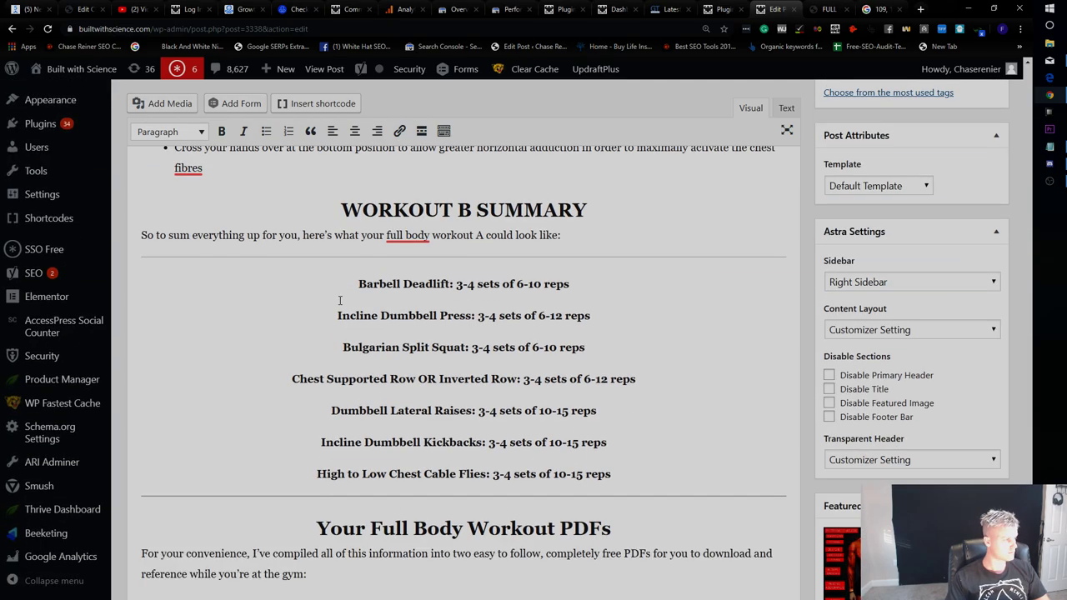
pyautogui.scroll(-10, 340, 301)
pyautogui.scroll(3, 370, 319)
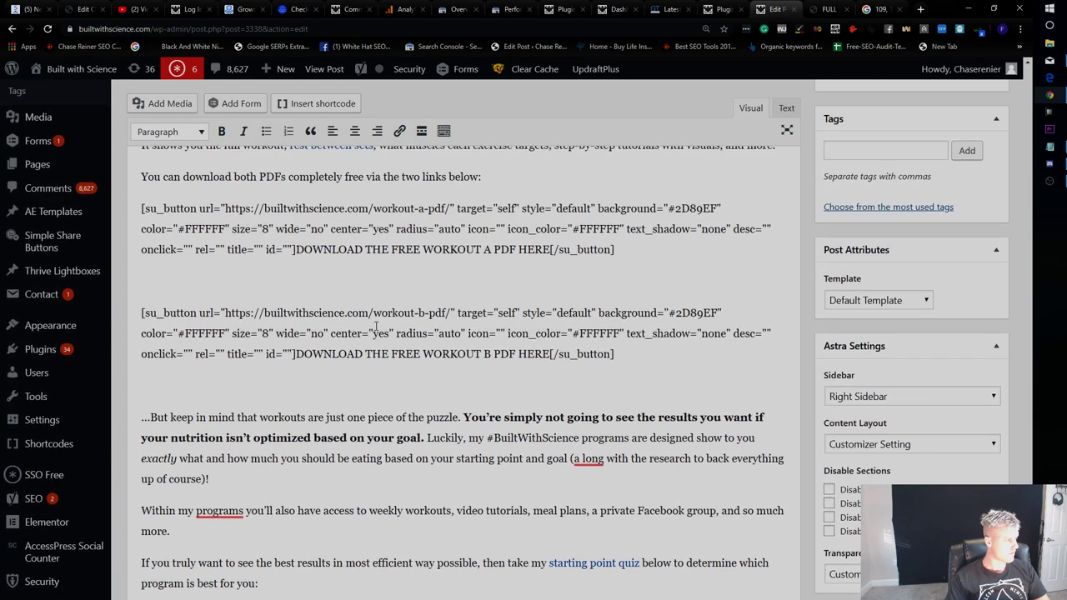
pyautogui.scroll(1, 371, 319)
# Delete both PDF download button shortcodes and reword the line to 'You can download the PDF completely free here:'.
pyautogui.moveTo(626, 406); pyautogui.dragTo(124, 249)
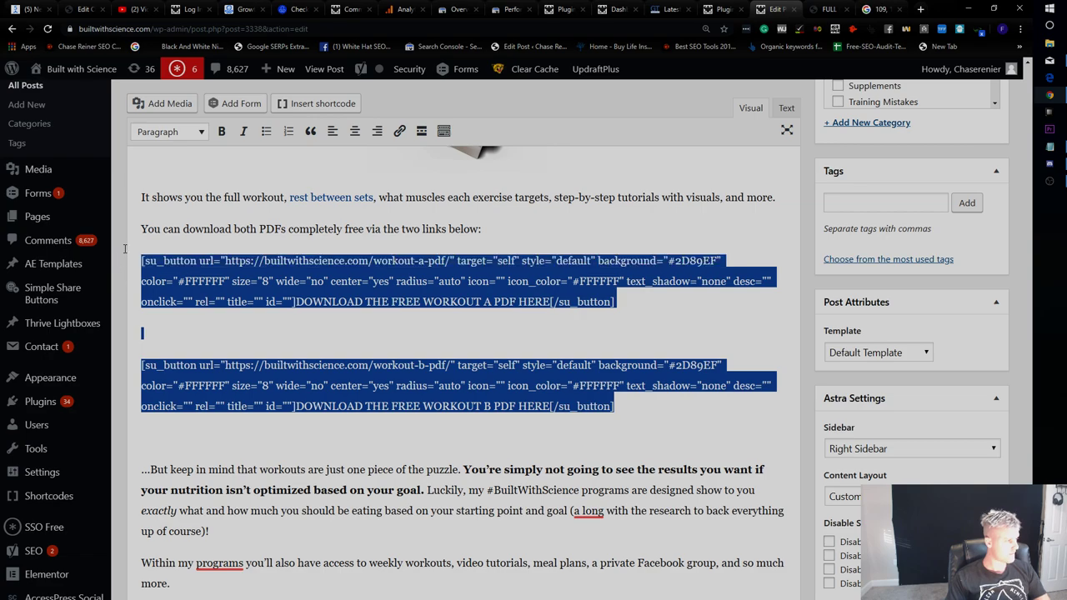
pyautogui.press('BackSpace')
pyautogui.moveTo(484, 229); pyautogui.dragTo(406, 227)
pyautogui.press('BackSpace')
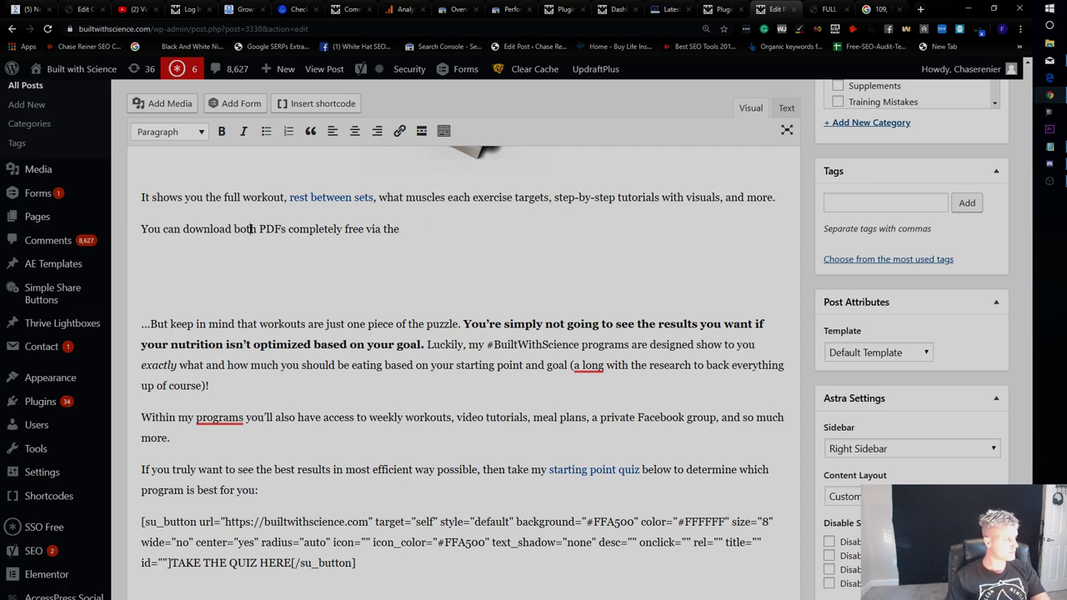
pyautogui.press('BackSpace')
pyautogui.press('BackSpace')
pyautogui.press('BackSpace')
pyautogui.press('BackSpace')
pyautogui.write('the')
pyautogui.press('BackSpace')
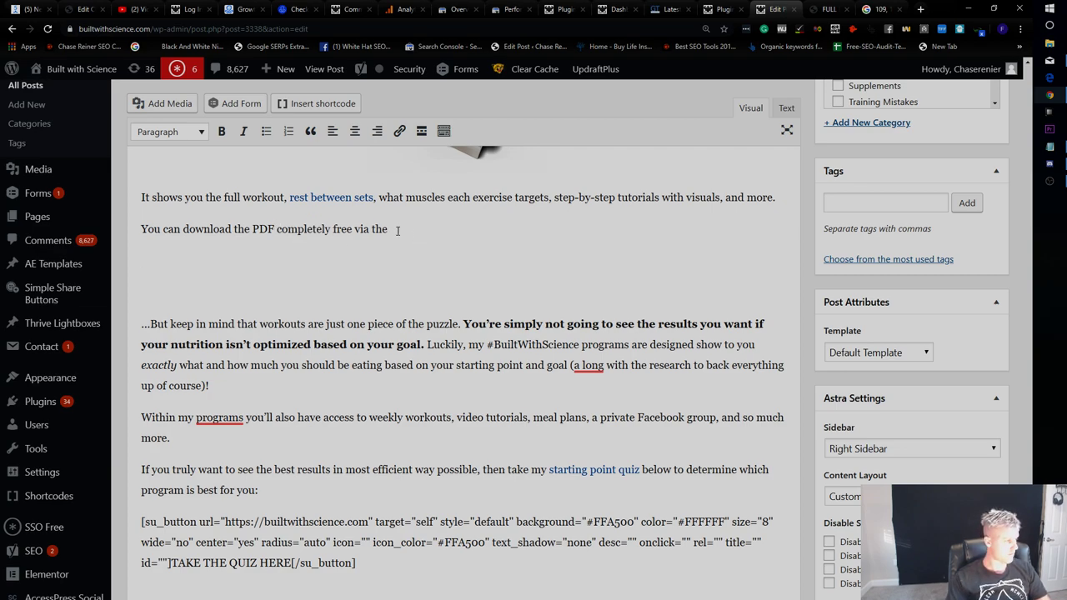
pyautogui.moveTo(407, 231); pyautogui.dragTo(347, 229)
pyautogui.write('e h')
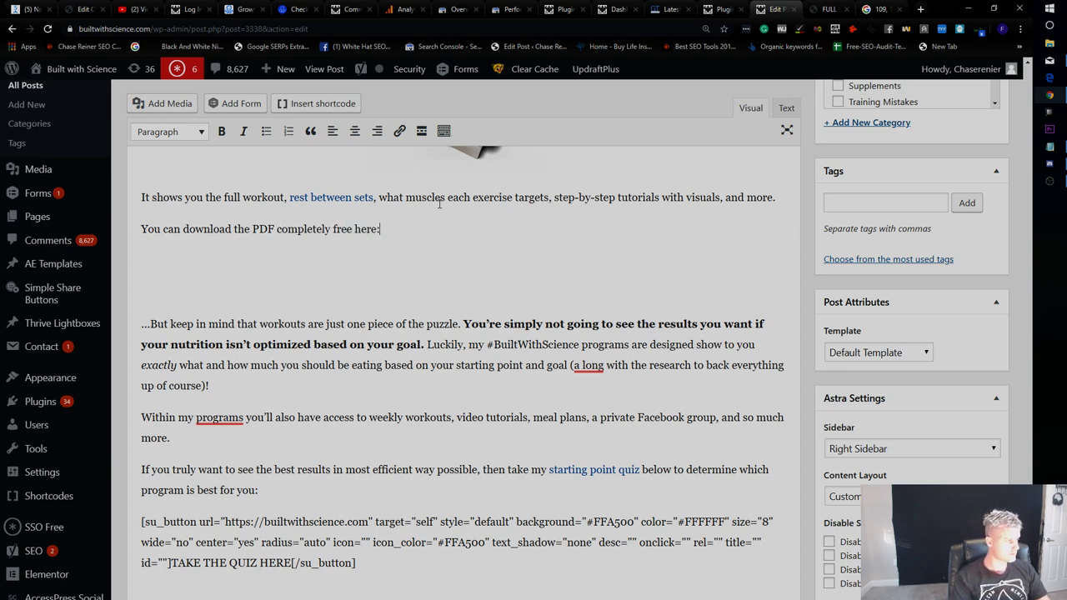
# Remove the empty paragraph below, switch to the Text view, and start a page search.
pyautogui.click(320, 292)
pyautogui.press('BackSpace')
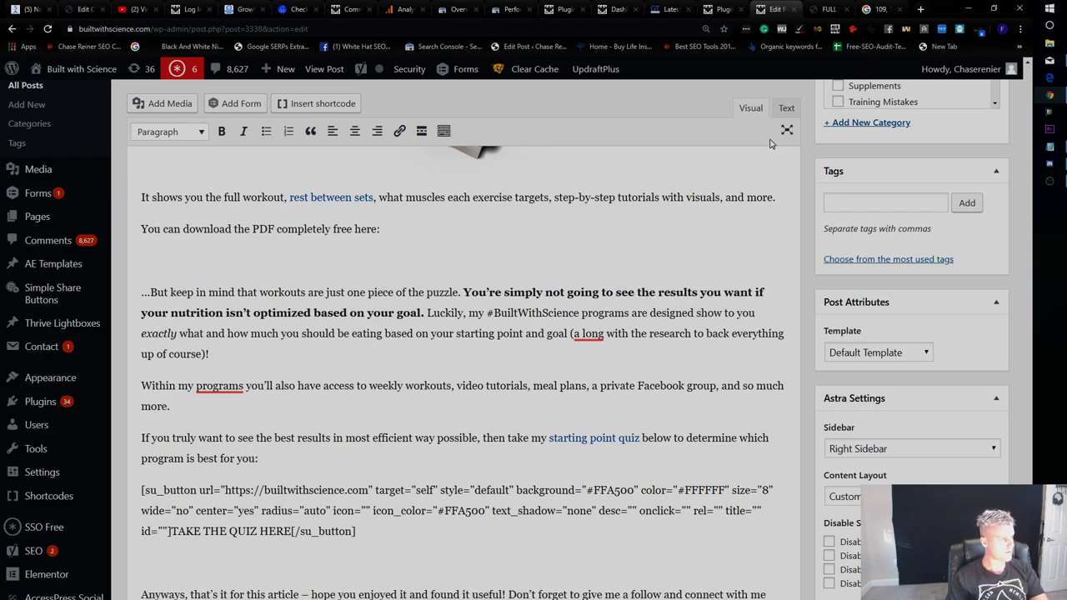
pyautogui.click(786, 108)
pyautogui.hotkey('ctrl', 'f')
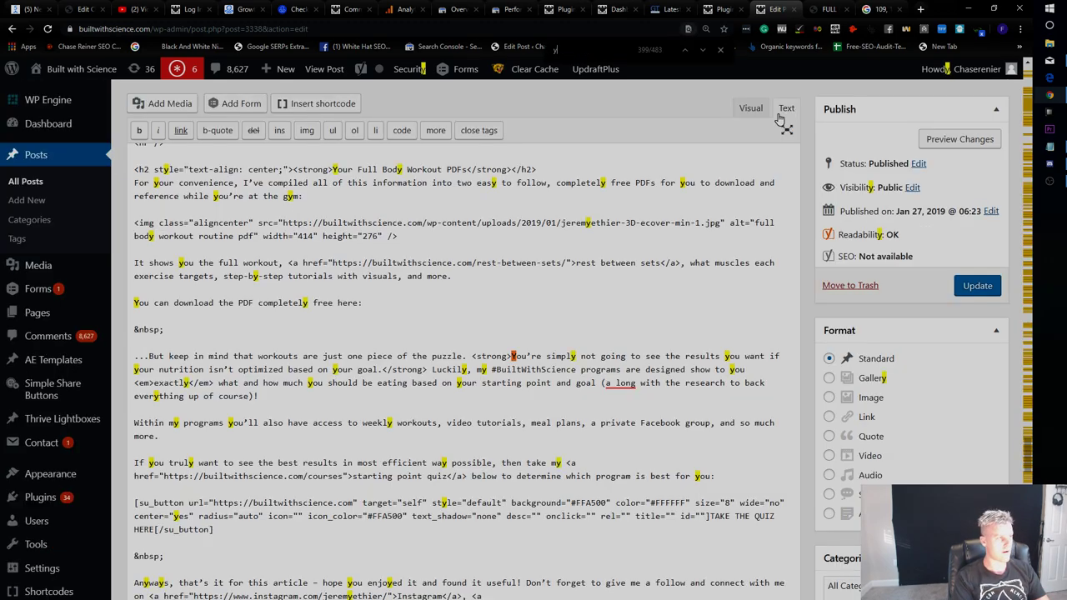
# Find 'completely free' and change the intro from 'two easy' PDFs to 'one easy' PDF.
pyautogui.write('completely fe')
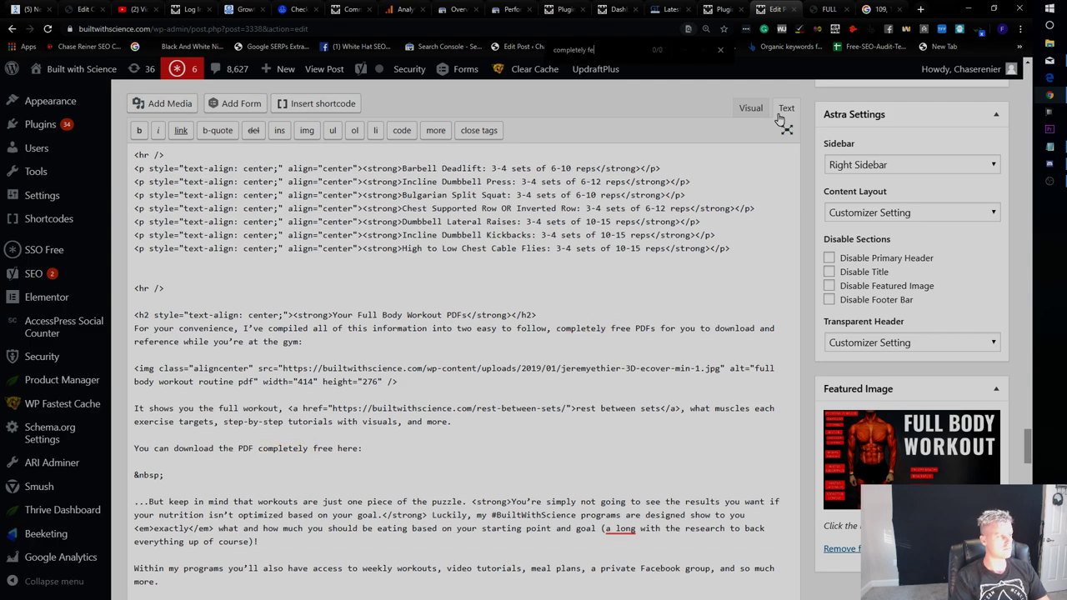
pyautogui.press('BackSpace')
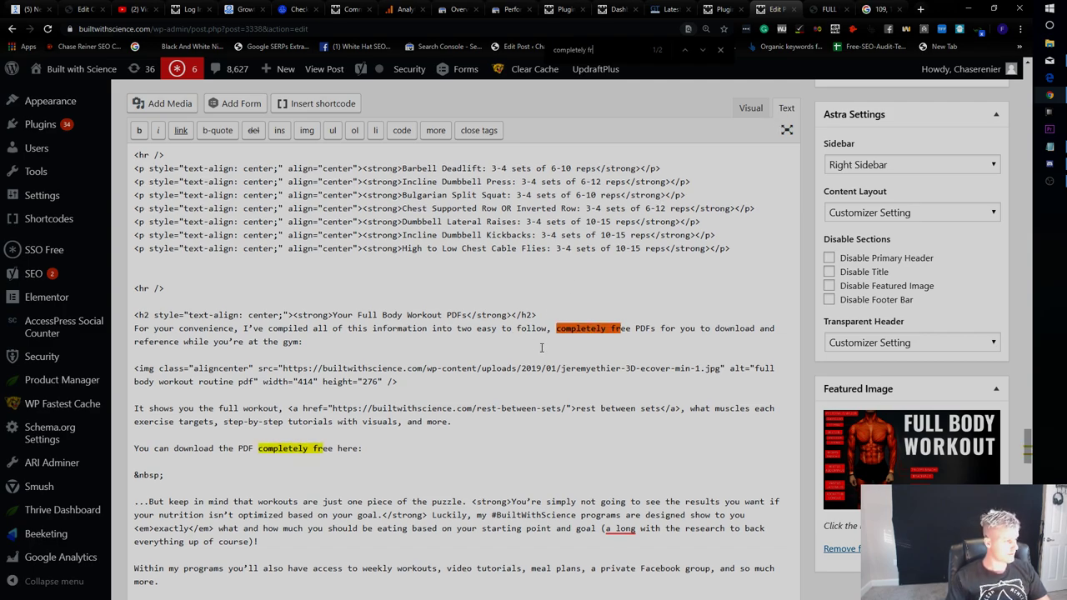
pyautogui.moveTo(497, 329); pyautogui.dragTo(453, 329)
pyautogui.write('one easy')
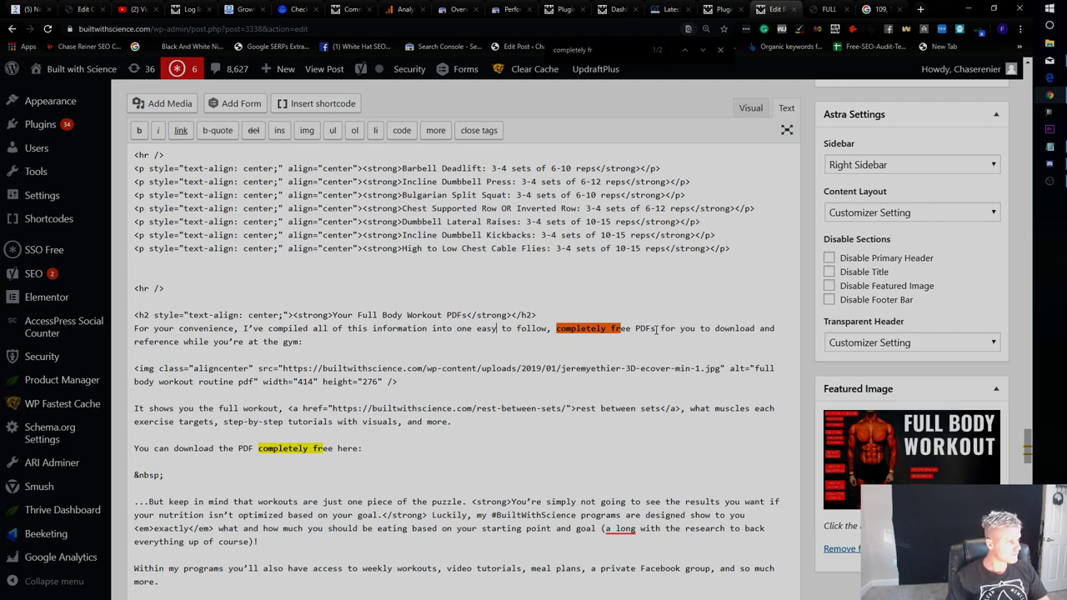
pyautogui.press('BackSpace')
# Paste the mcwidget-embed div in place of the &nbsp; line after 'here:'.
pyautogui.press('Return')
pyautogui.press('Return')
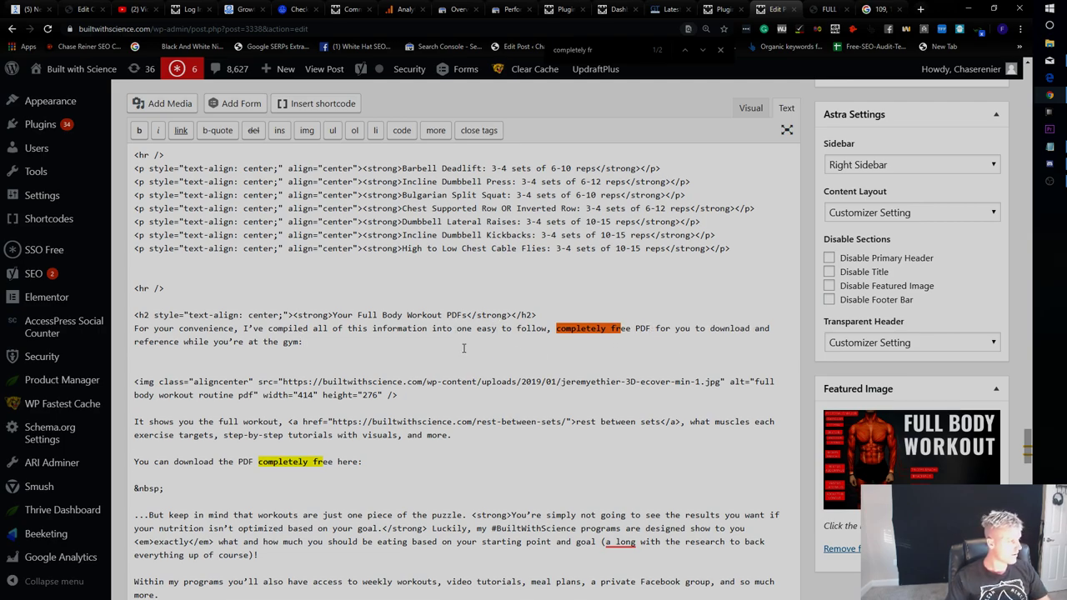
pyautogui.write('<div class="mcwidget-embed" data-widget-id="7470496"></div>')
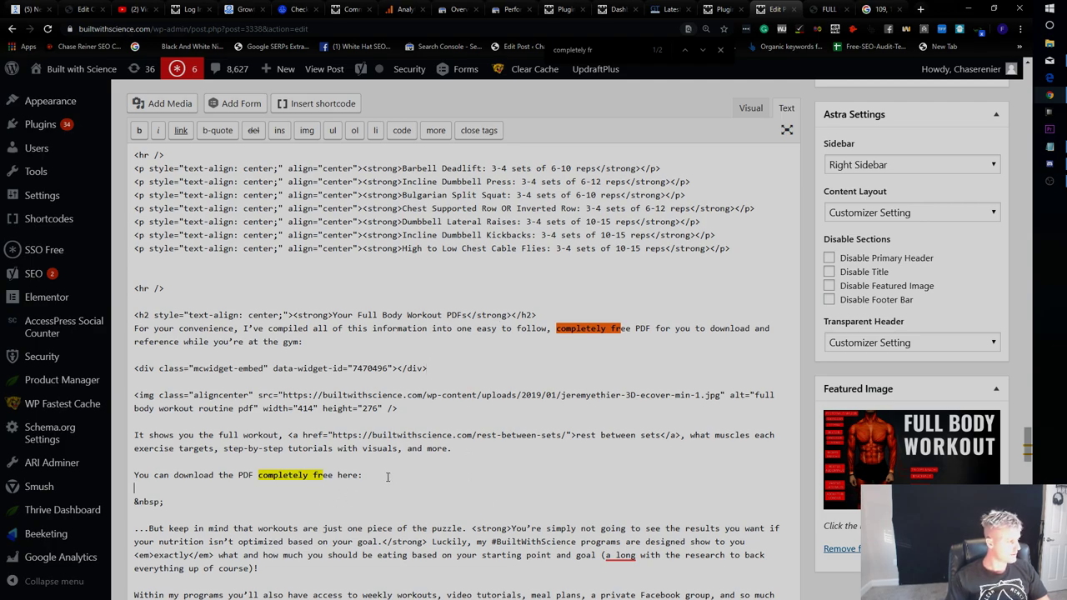
pyautogui.keyDown('shift'); pyautogui.click(121, 357); pyautogui.keyUp('shift')
pyautogui.hotkey('ctrl', 'c')
pyautogui.press('BackSpace')
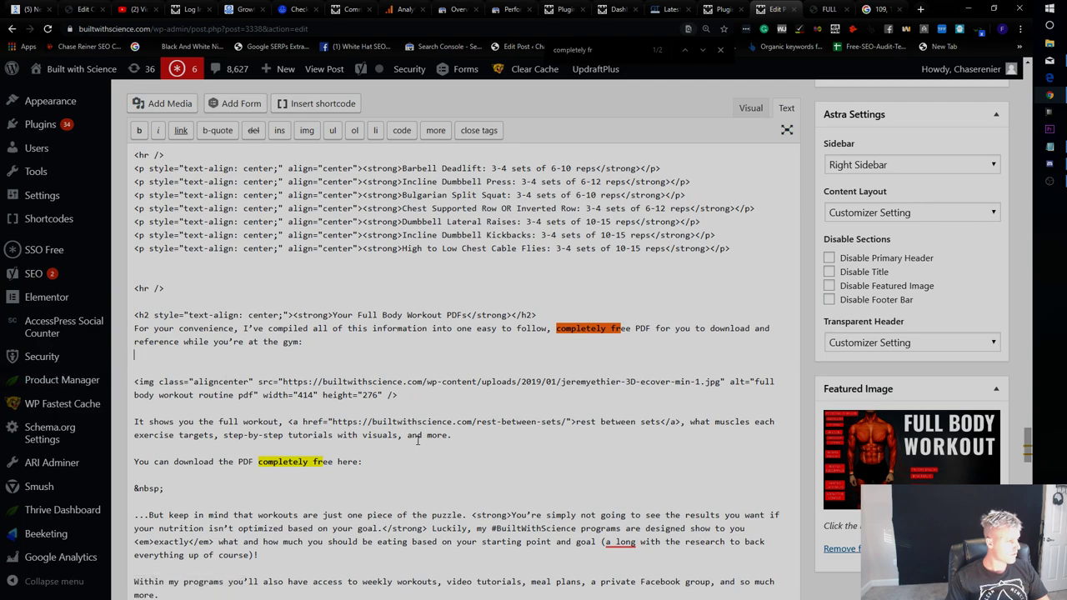
pyautogui.press('BackSpace')
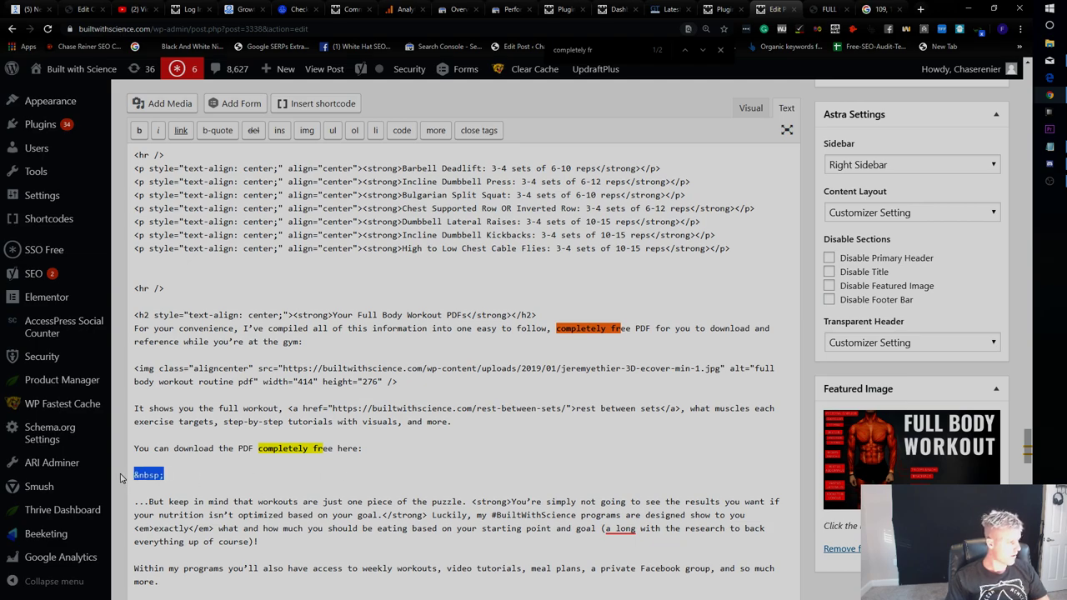
pyautogui.hotkey('ctrl', 'v')
pyautogui.press('BackSpace')
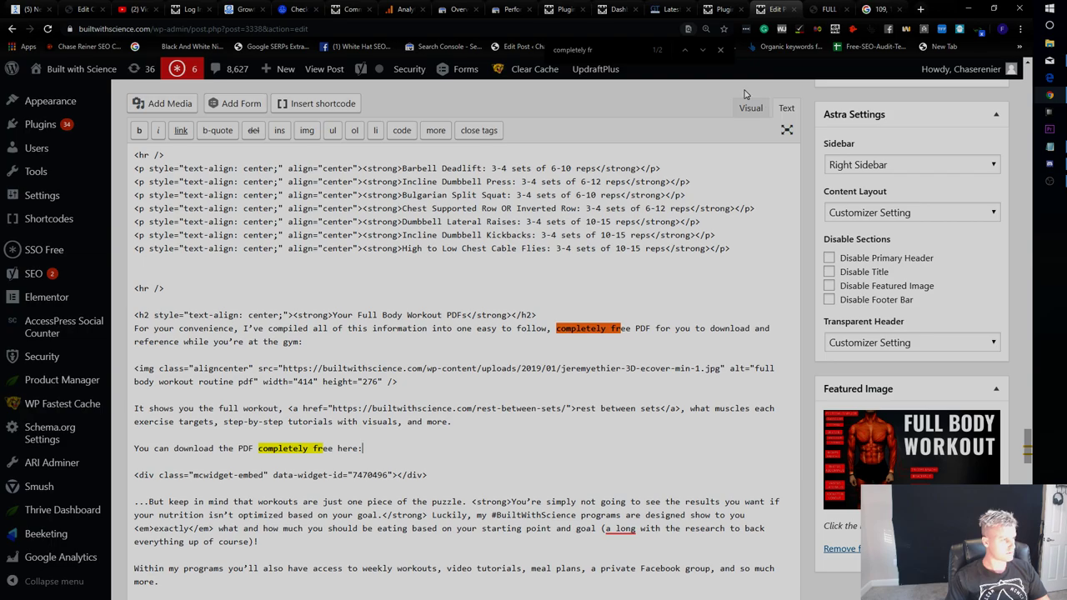
pyautogui.scroll(20, 745, 94)
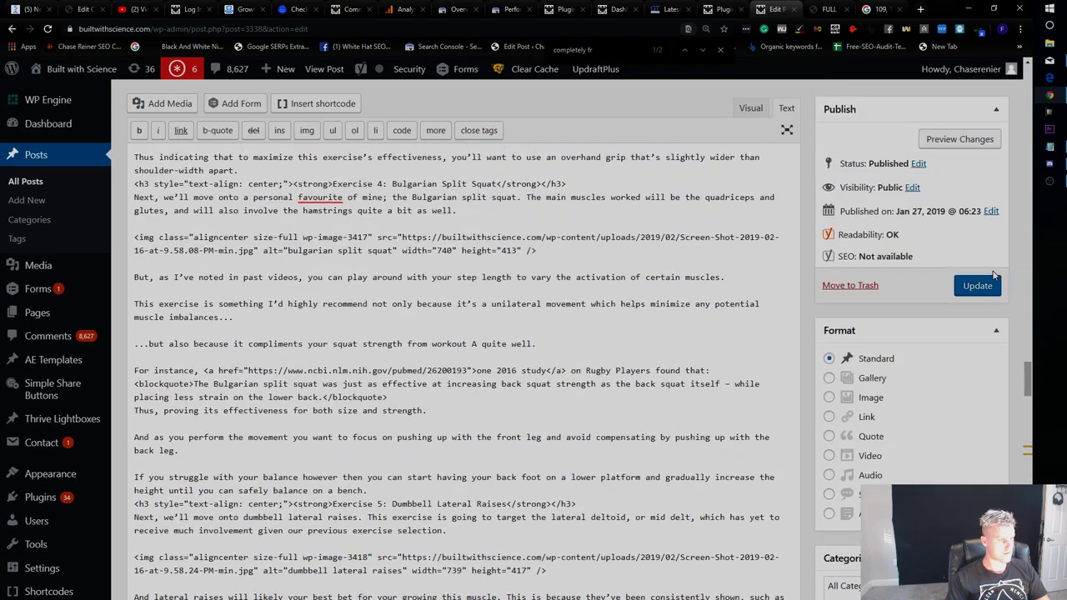
# Update the post, glance at the Full Body Workout A PDF, and return to the editor.
pyautogui.click(978, 286)
pyautogui.click(830, 10)
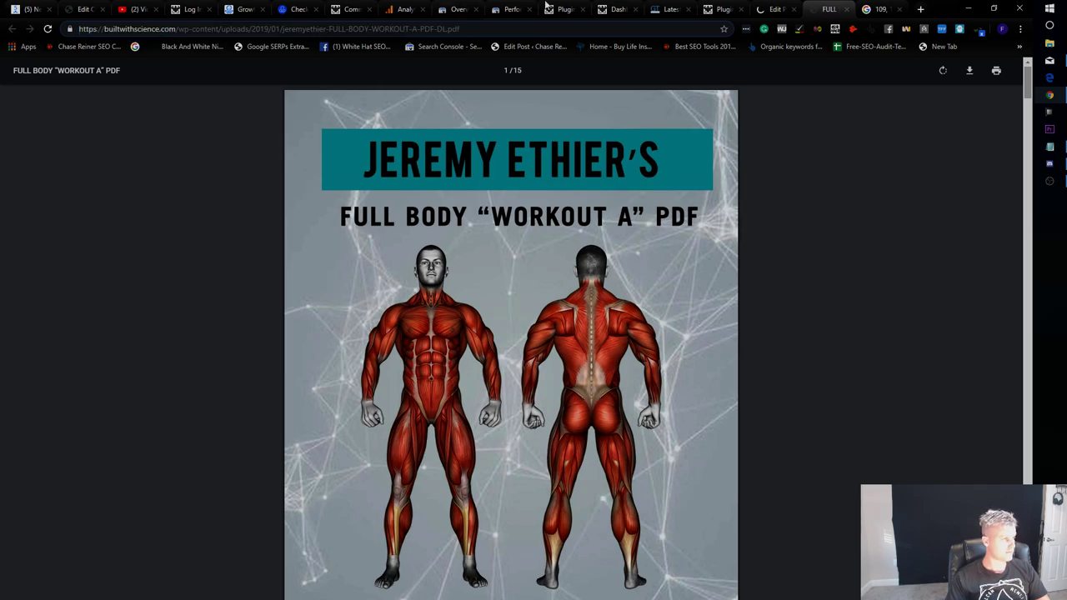
pyautogui.click(724, 9)
pyautogui.click(775, 9)
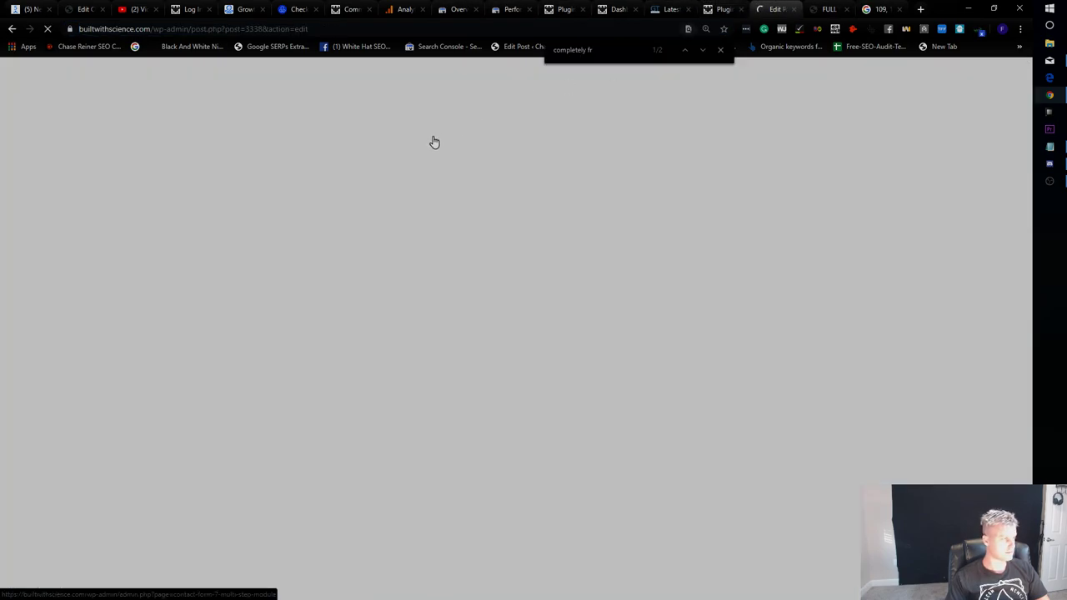
# Open the post's permalink in a new browser tab.
pyautogui.scroll(10, 614, 286)
pyautogui.scroll(-20, 615, 286)
pyautogui.scroll(20, 619, 291)
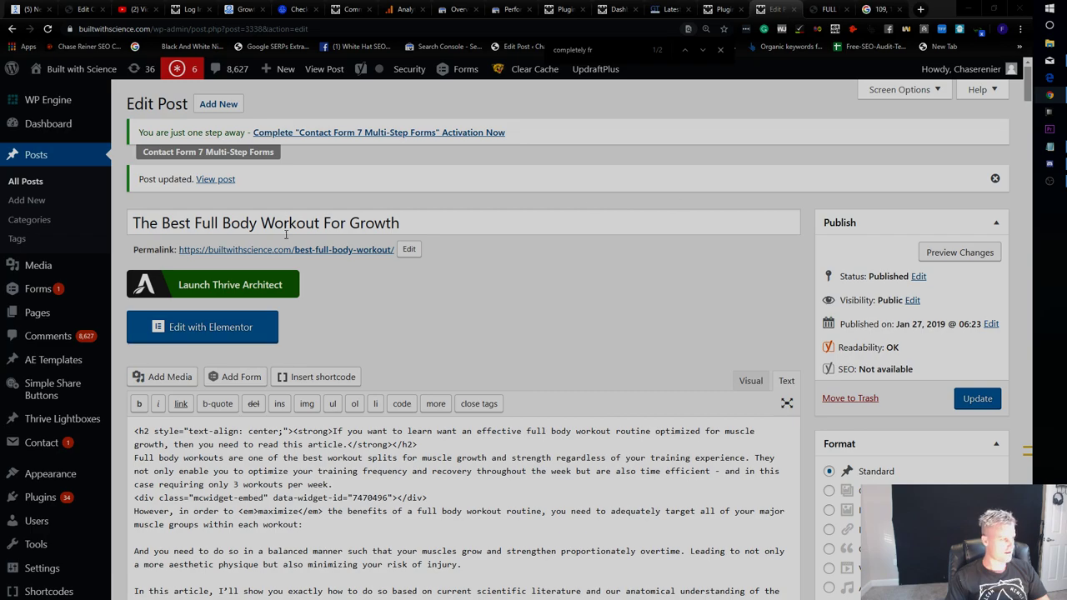
pyautogui.rightClick(325, 250)
pyautogui.click(367, 270)
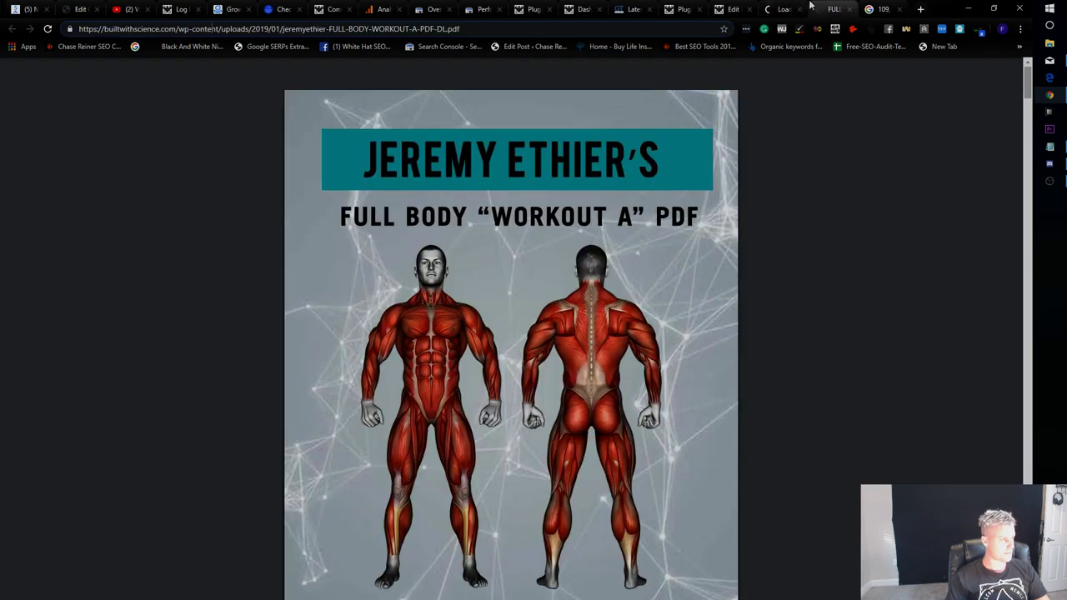
# On the live post, confirm the Get Full Body Workout PDF opt-in, test TAKE THE QUIZ HERE, and return to the editor.
pyautogui.click(784, 9)
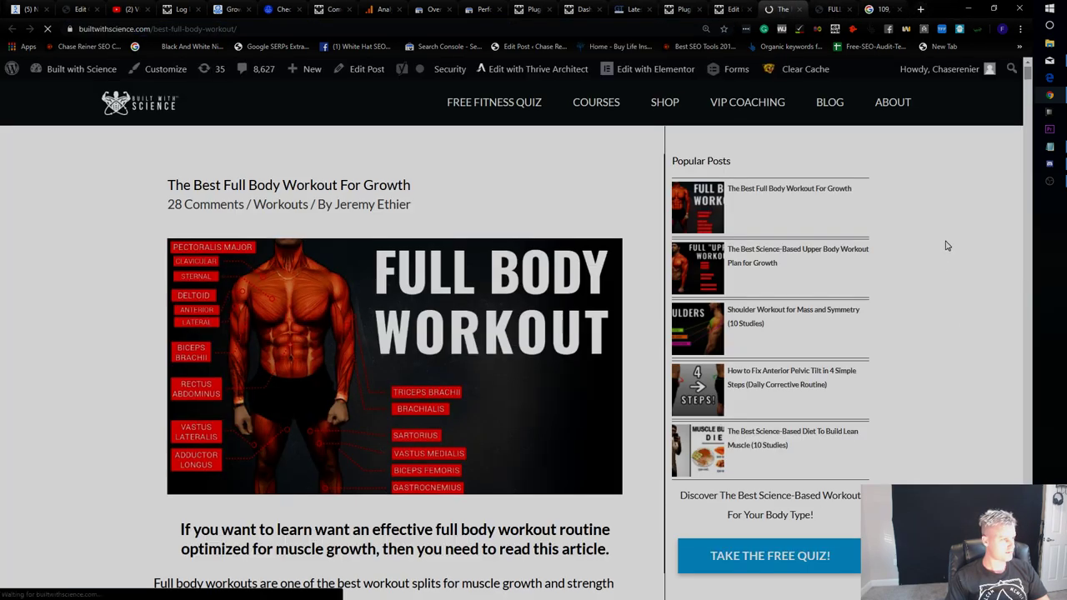
pyautogui.scroll(-6, 951, 237)
pyautogui.scroll(7, 956, 224)
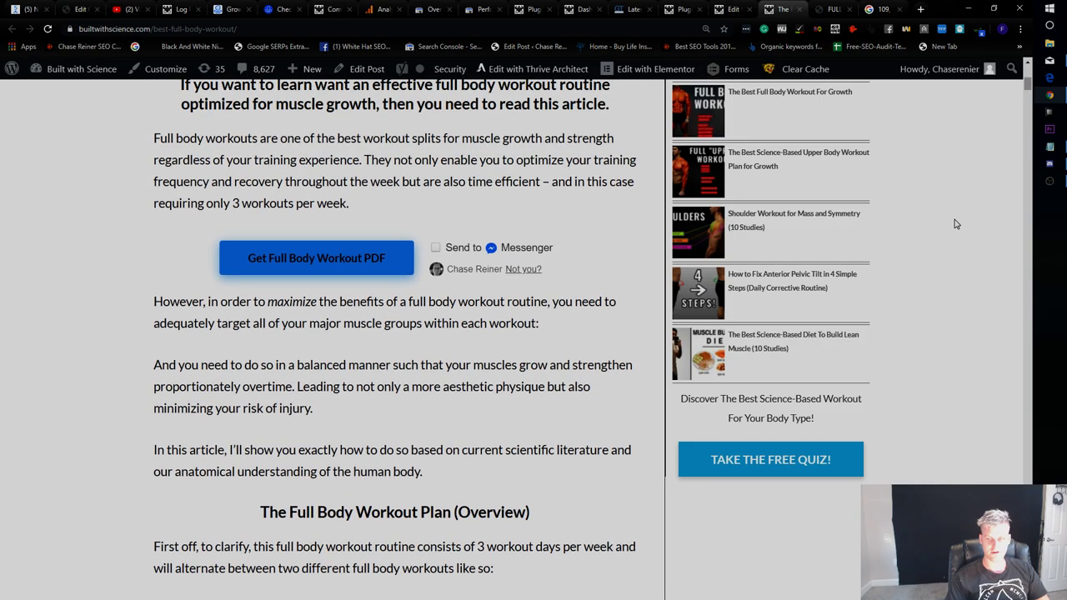
pyautogui.scroll(-3, 959, 208)
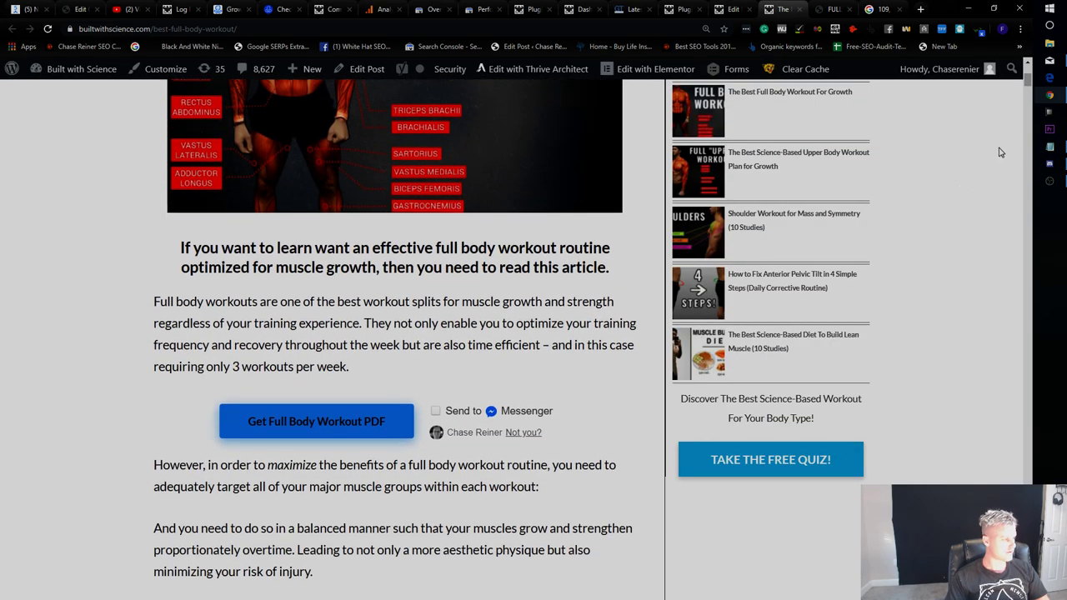
pyautogui.moveTo(1030, 82); pyautogui.dragTo(1041, 473)
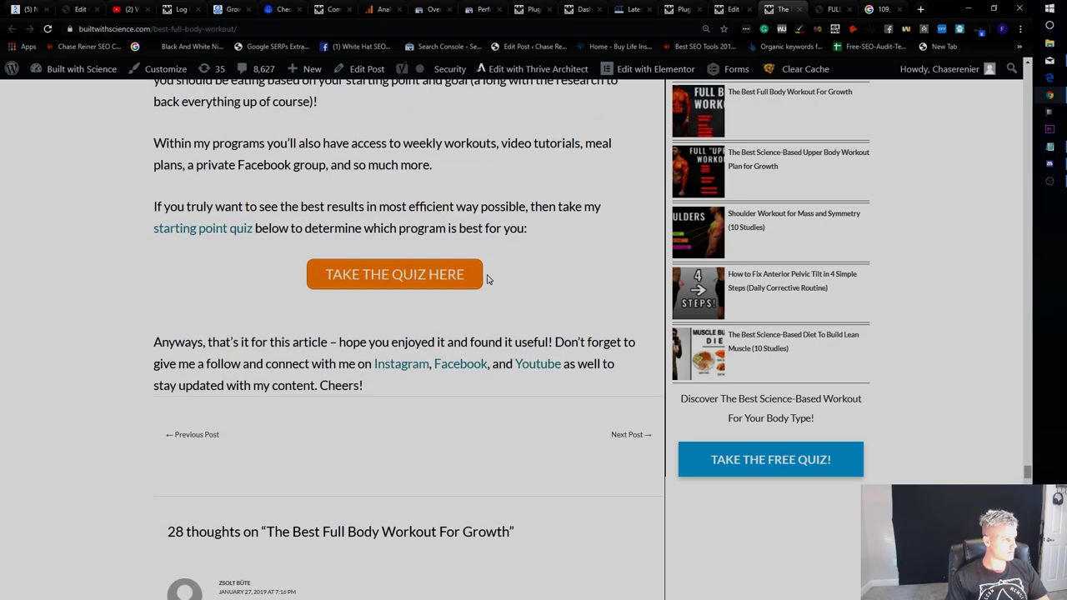
pyautogui.click(419, 282)
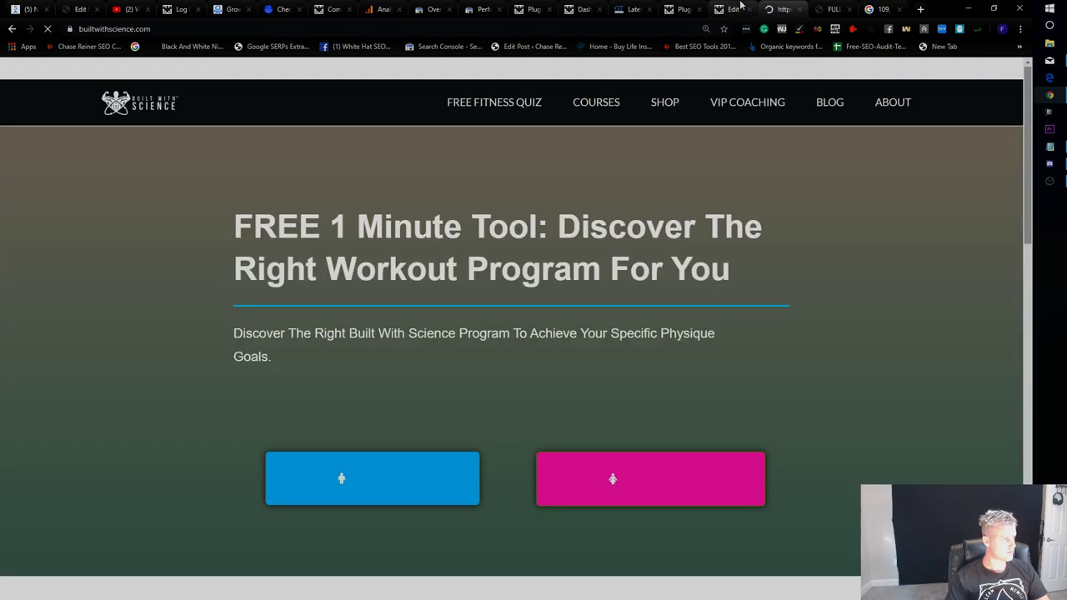
pyautogui.click(730, 10)
pyautogui.scroll(-15, 550, 270)
# In Visual mode, locate the quiz section and correct 'programs' to 'programs,'.
pyautogui.scroll(-20, 551, 270)
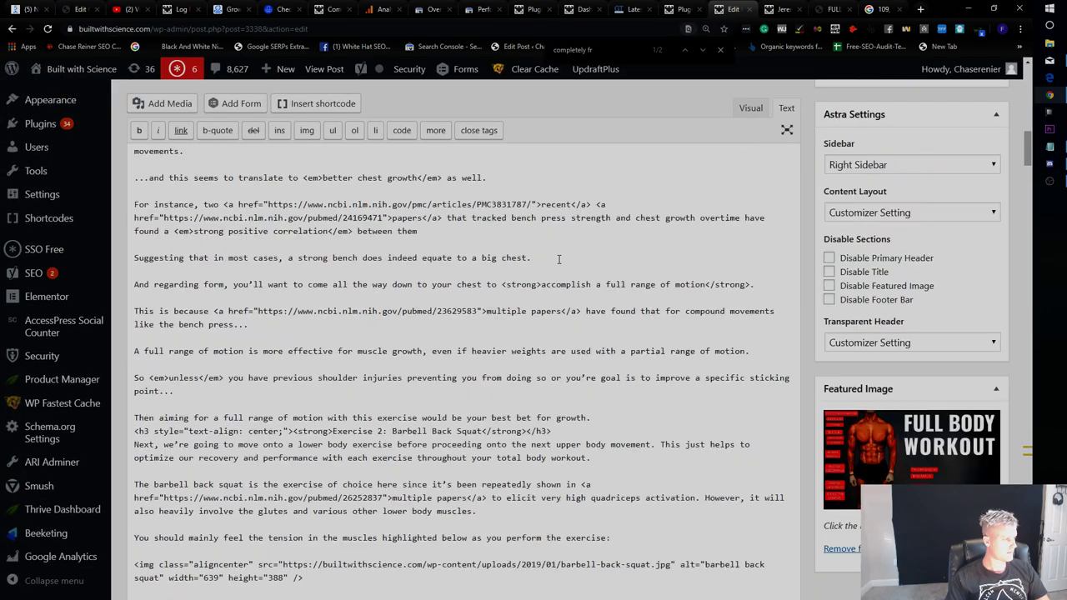
pyautogui.scroll(-20, 506, 323)
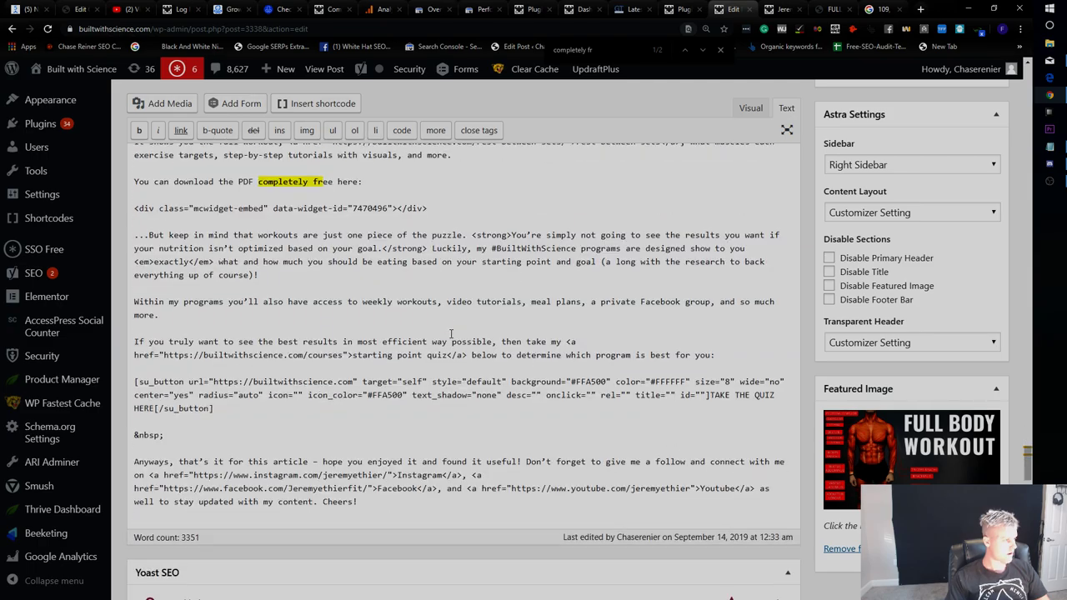
pyautogui.scroll(-5, 452, 335)
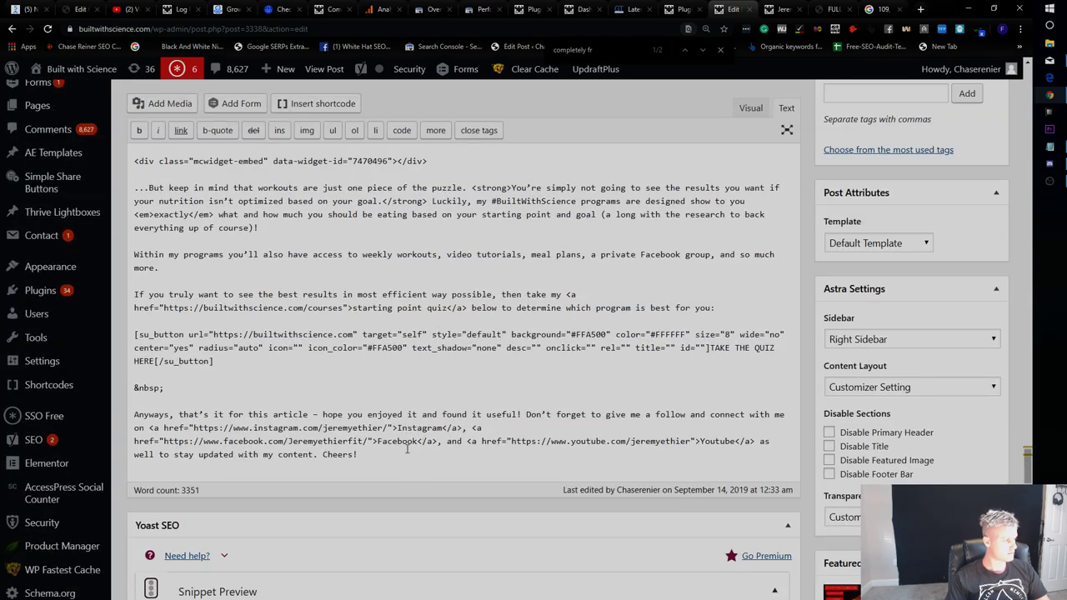
pyautogui.scroll(1, 411, 457)
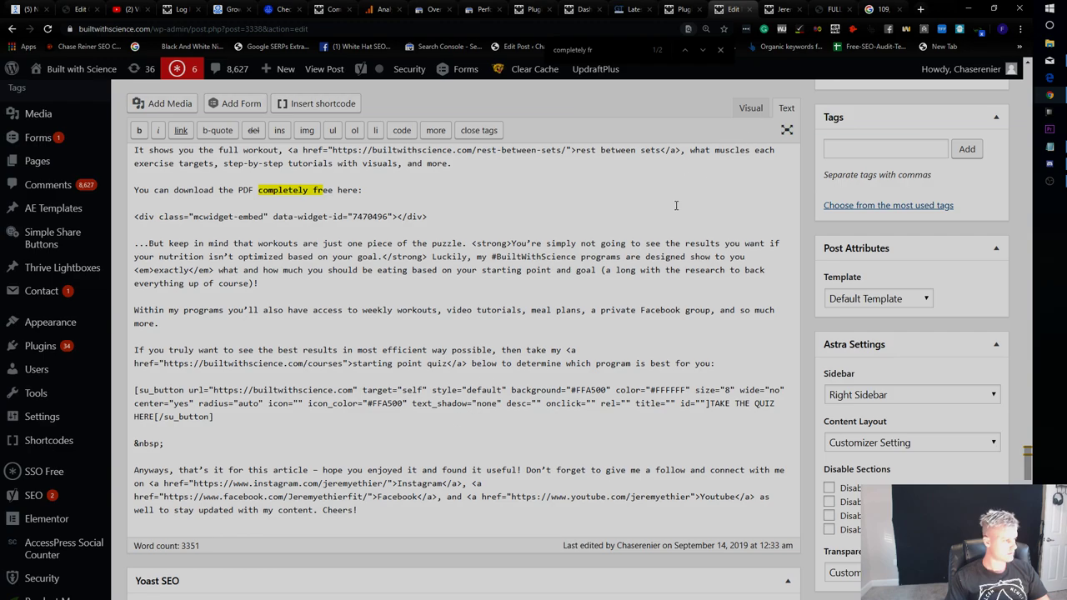
pyautogui.click(750, 108)
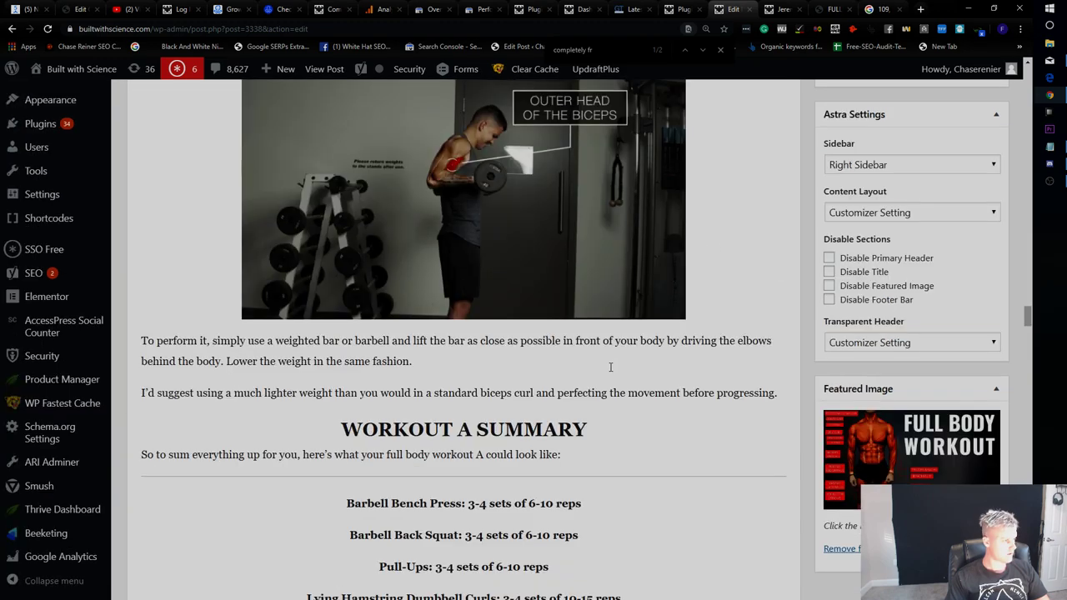
pyautogui.hotkey('ctrl', 'f')
pyautogui.write('quiz')
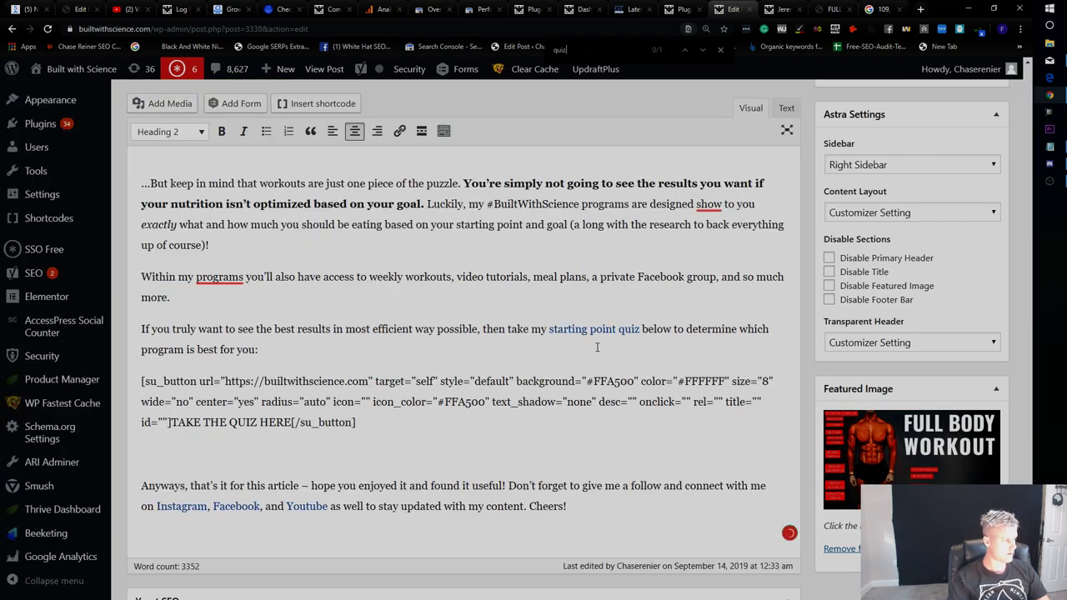
pyautogui.rightClick(209, 283)
pyautogui.click(244, 208)
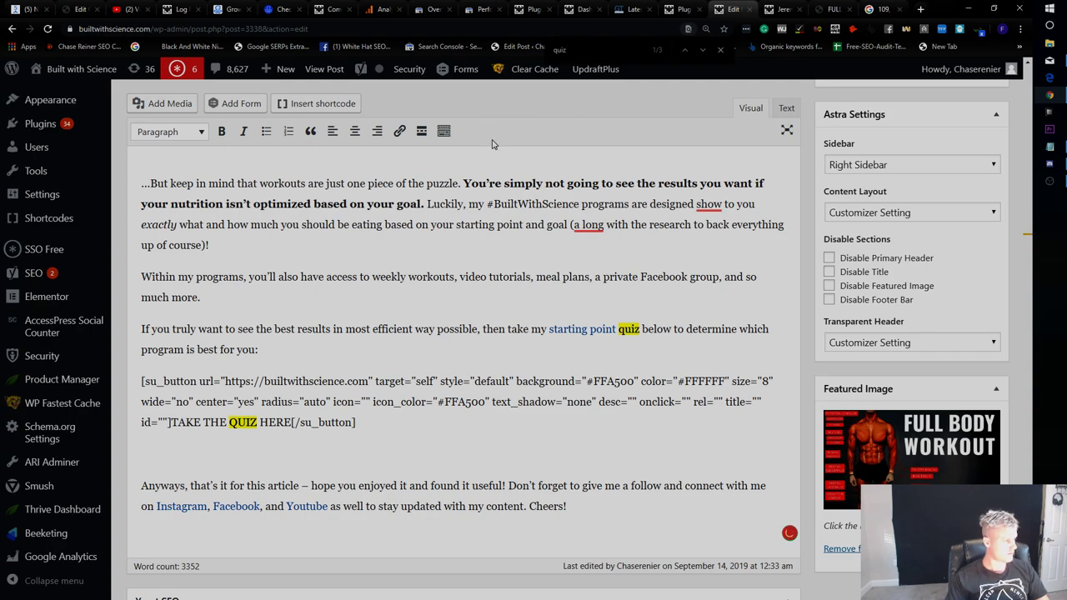
# Delete the su_button quiz shortcode and its invitation paragraph, then update the post.
pyautogui.moveTo(384, 422); pyautogui.dragTo(139, 372)
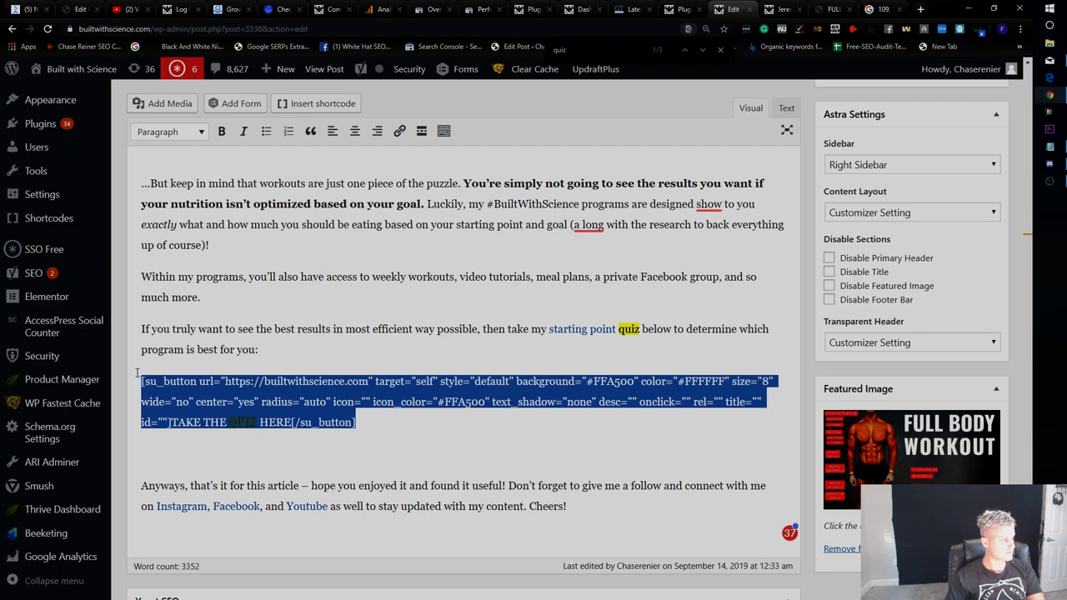
pyautogui.press('BackSpace')
pyautogui.hotkey('shift', 'Up')
pyautogui.hotkey('shift', 'Up')
pyautogui.press('BackSpace')
pyautogui.press('BackSpace')
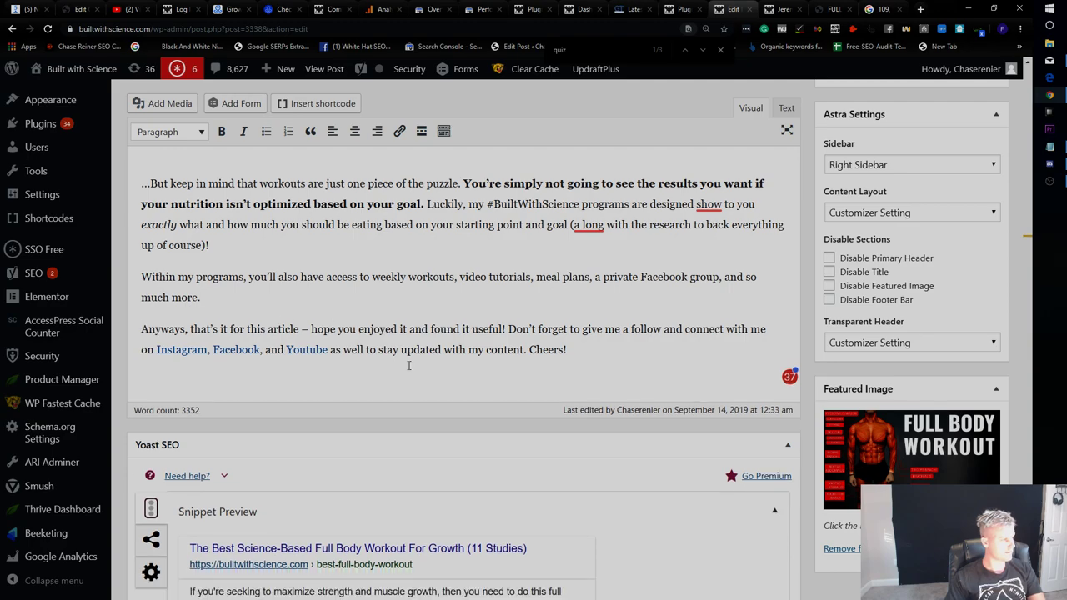
pyautogui.scroll(15, 737, 340)
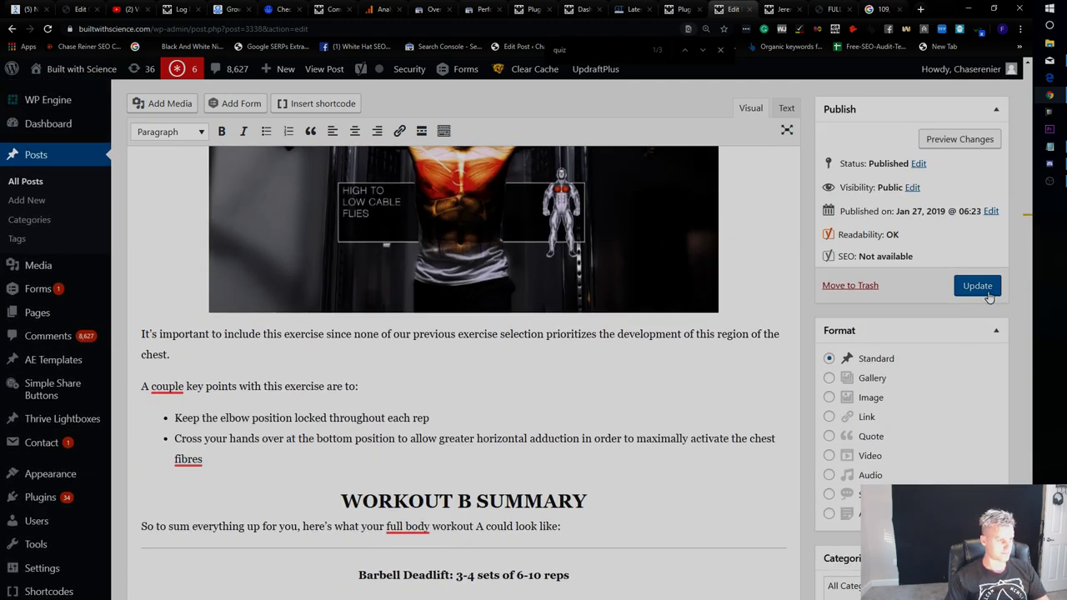
pyautogui.click(978, 286)
pyautogui.click(331, 10)
pyautogui.click(380, 9)
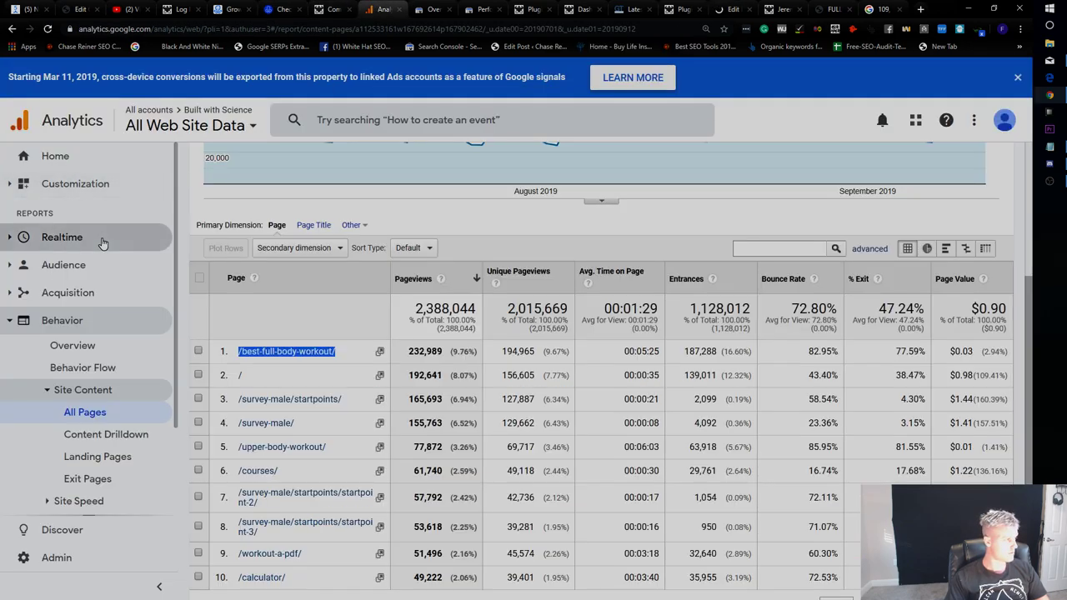
# View the Google Analytics Realtime overview showing 53 active users, then bring up the Workout A PDF.
pyautogui.click(105, 239)
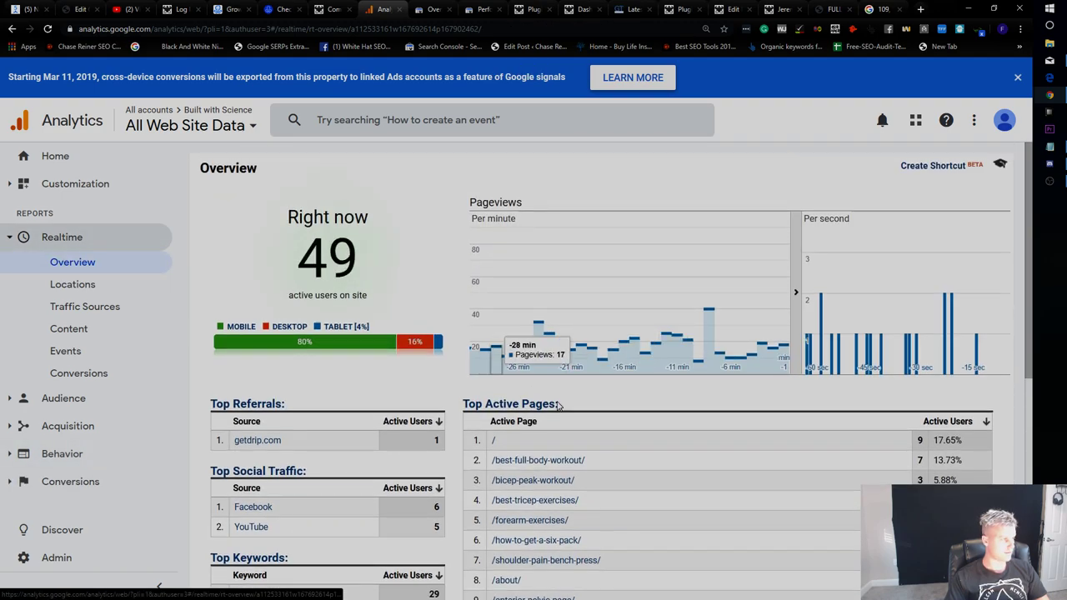
pyautogui.scroll(-2, 659, 405)
pyautogui.scroll(3, 553, 359)
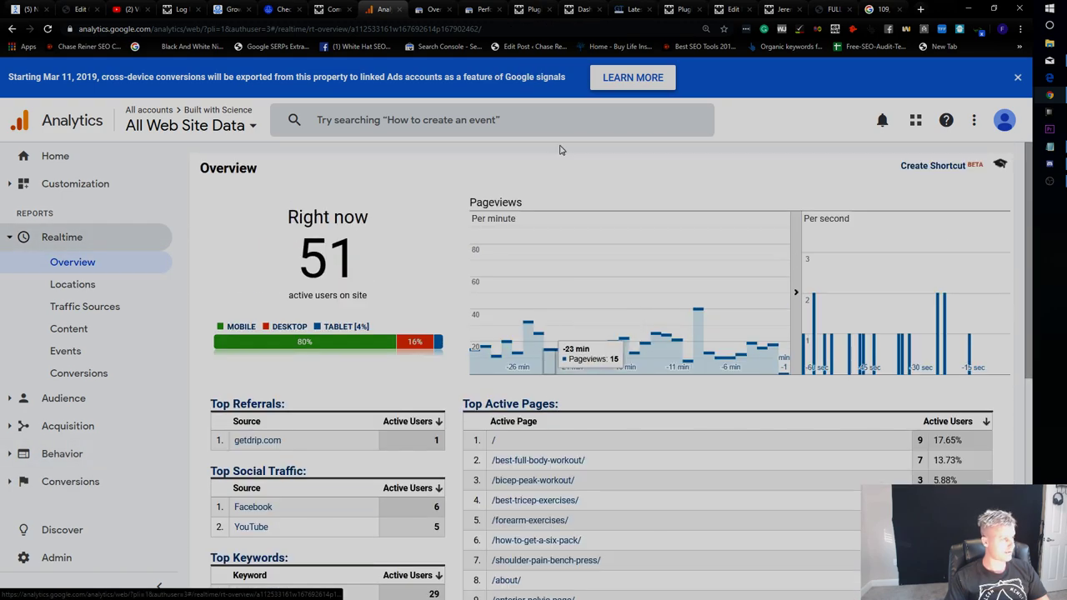
pyautogui.click(532, 9)
pyautogui.scroll(4, 567, 333)
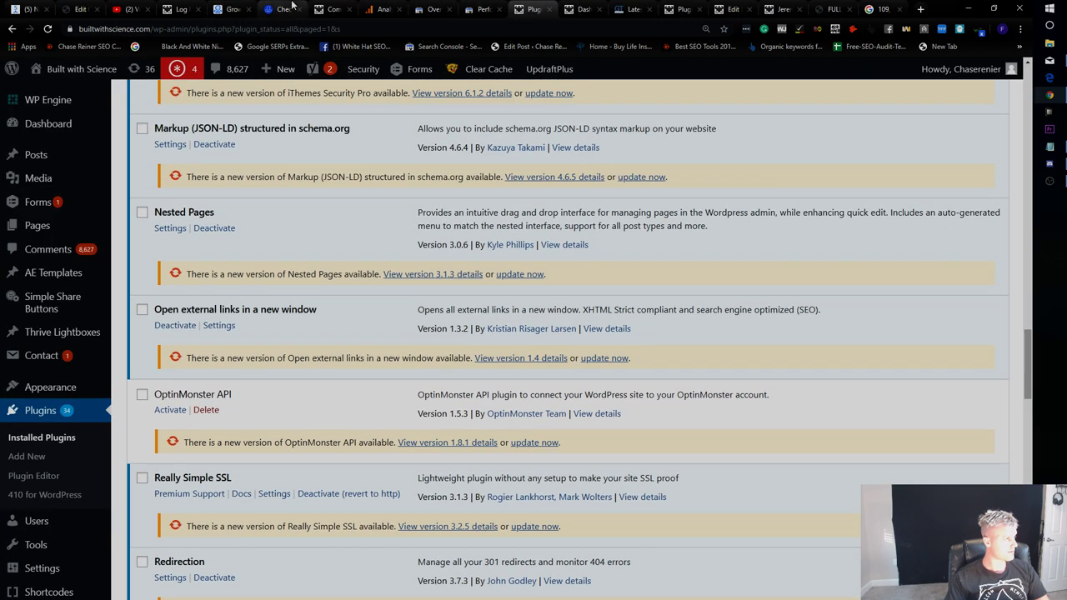
pyautogui.click(284, 9)
pyautogui.click(330, 9)
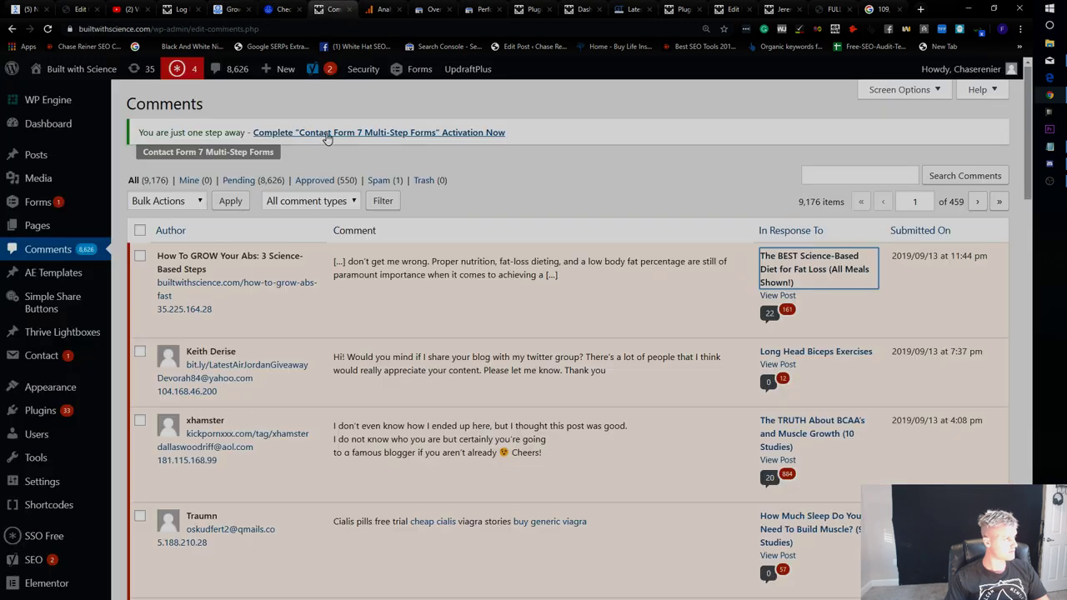
pyautogui.click(730, 9)
pyautogui.click(788, 8)
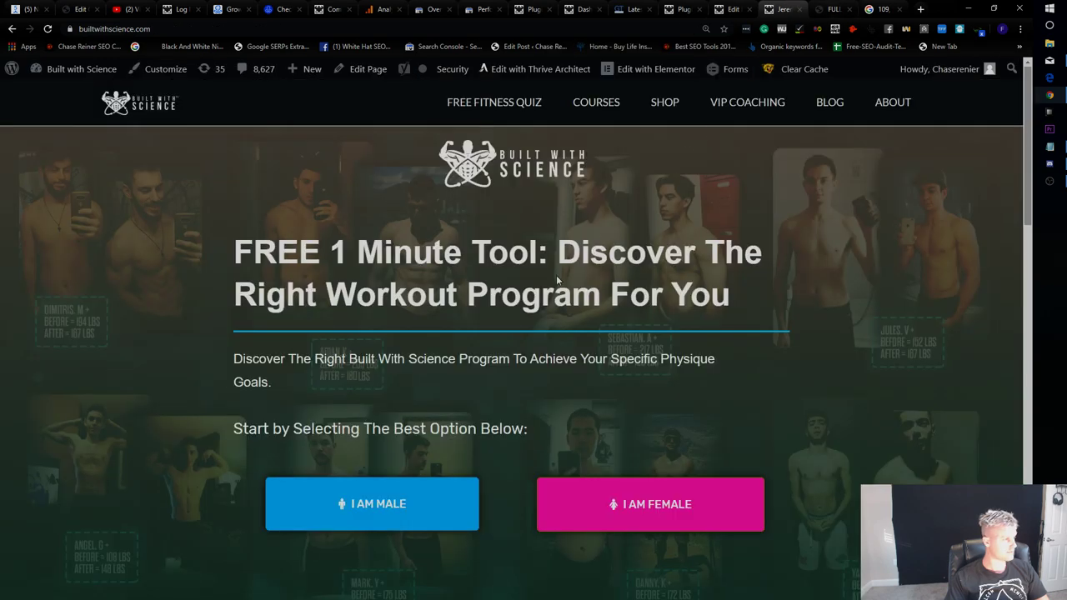
pyautogui.click(379, 10)
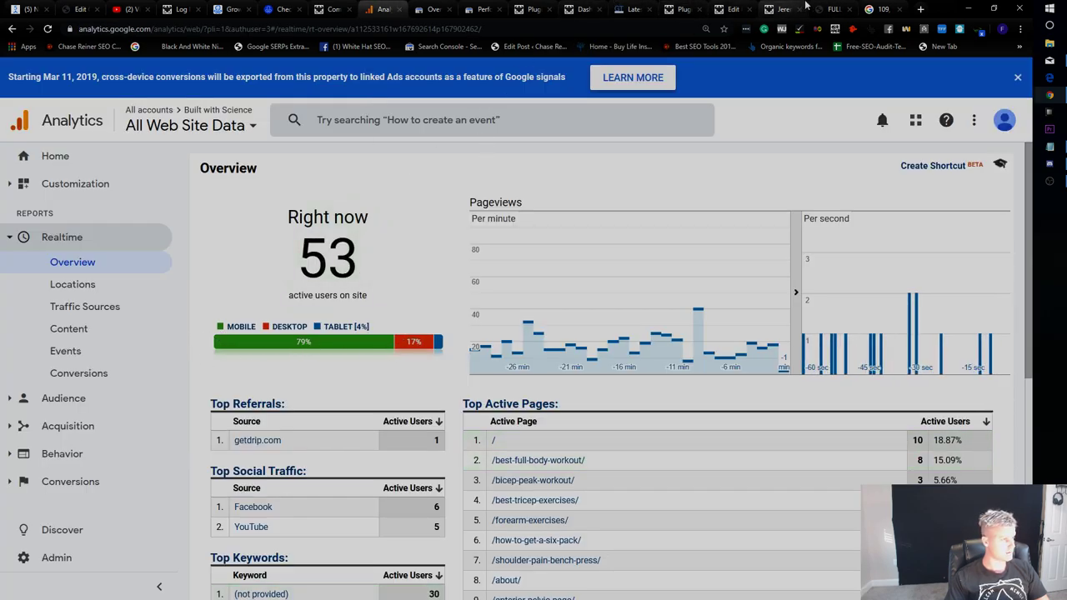
pyautogui.click(832, 9)
# Load the best-full-body-workout post from the PDF tab's address bar.
pyautogui.click(186, 31)
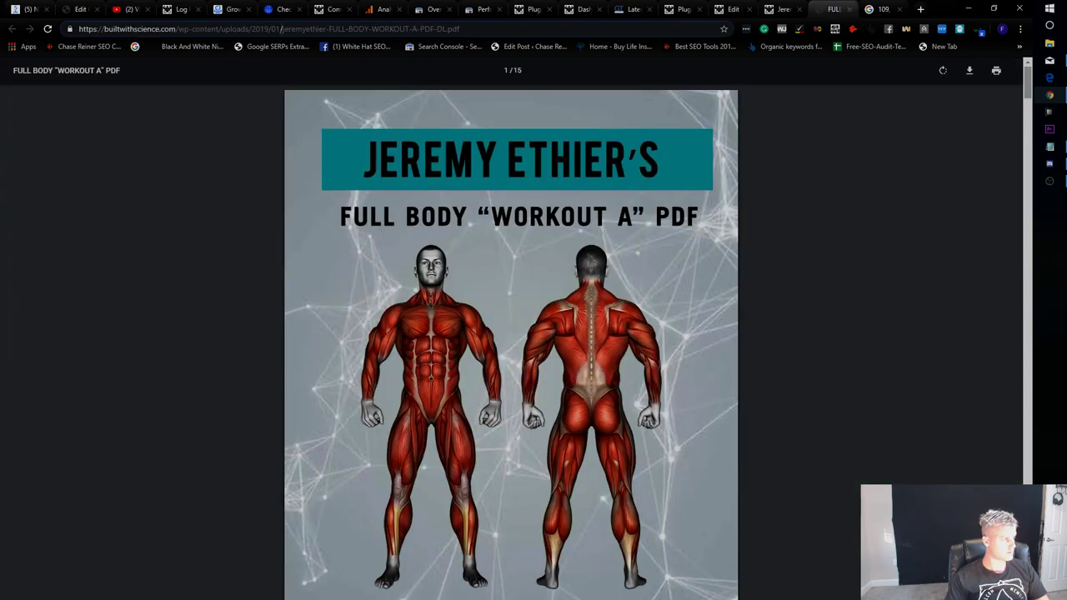
pyautogui.moveTo(185, 31); pyautogui.dragTo(460, 31)
pyautogui.write('best')
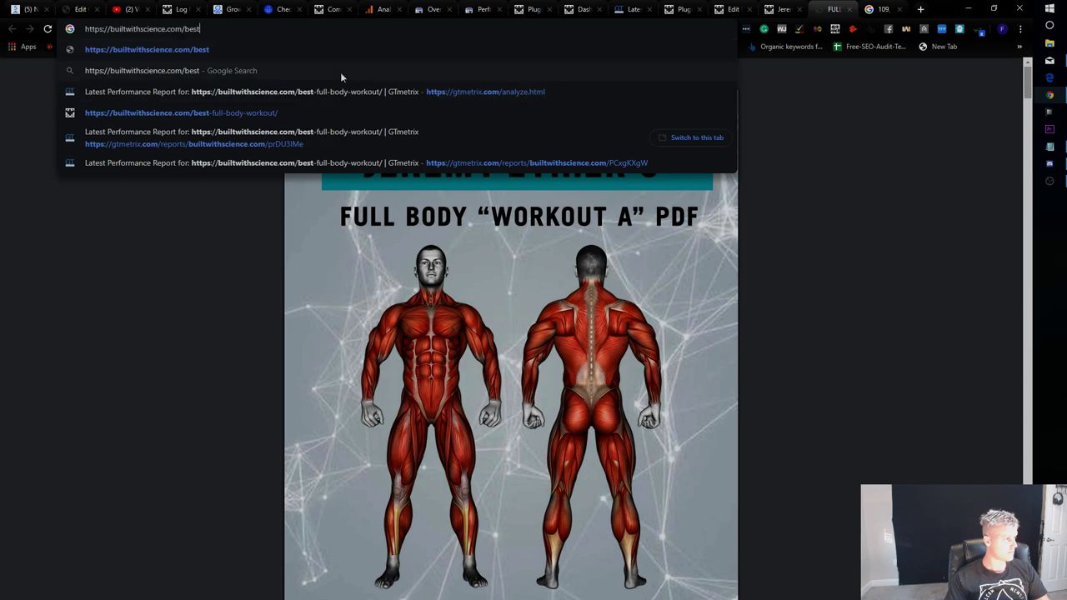
pyautogui.write('-full-body-workout')
pyautogui.press('Return')
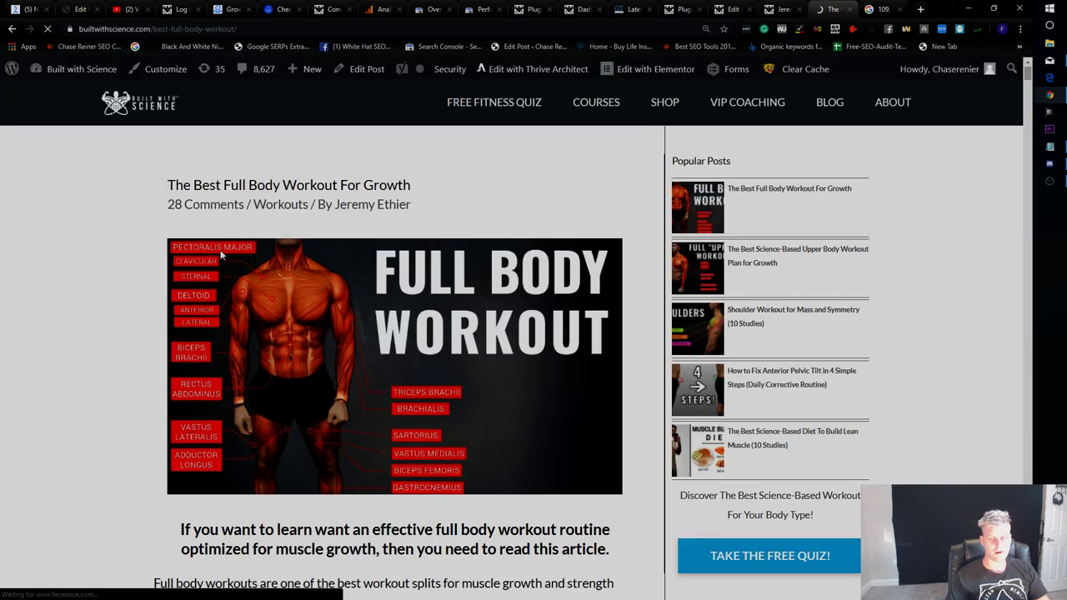
# Check the post's Messenger opt-in and quiz link, then go back to ManyChat Growth Tools.
pyautogui.scroll(-15, 322, 284)
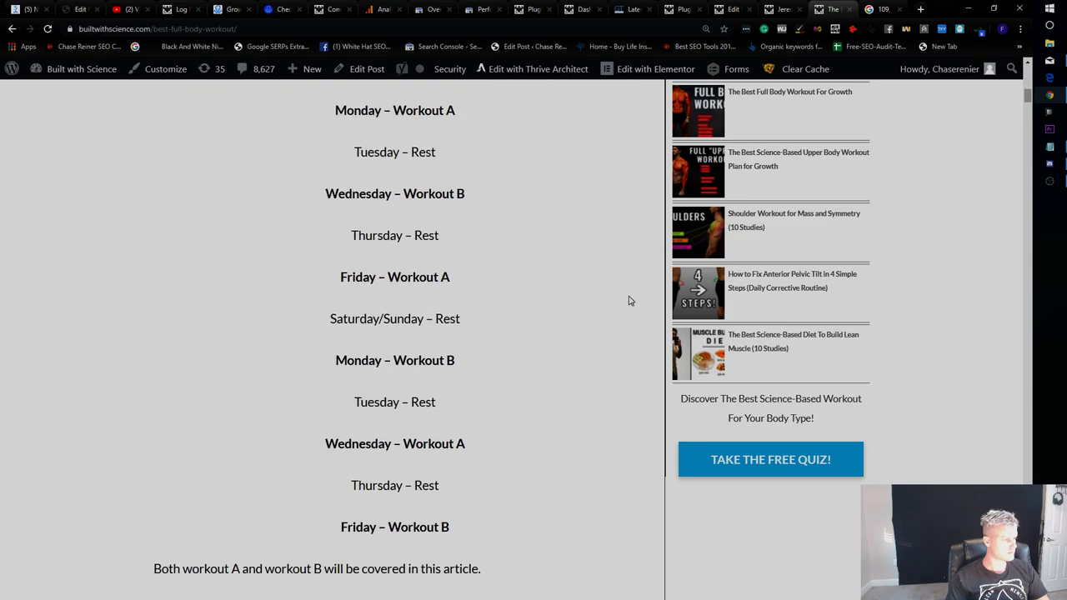
pyautogui.moveTo(1032, 108); pyautogui.dragTo(1031, 129)
pyautogui.click(765, 476)
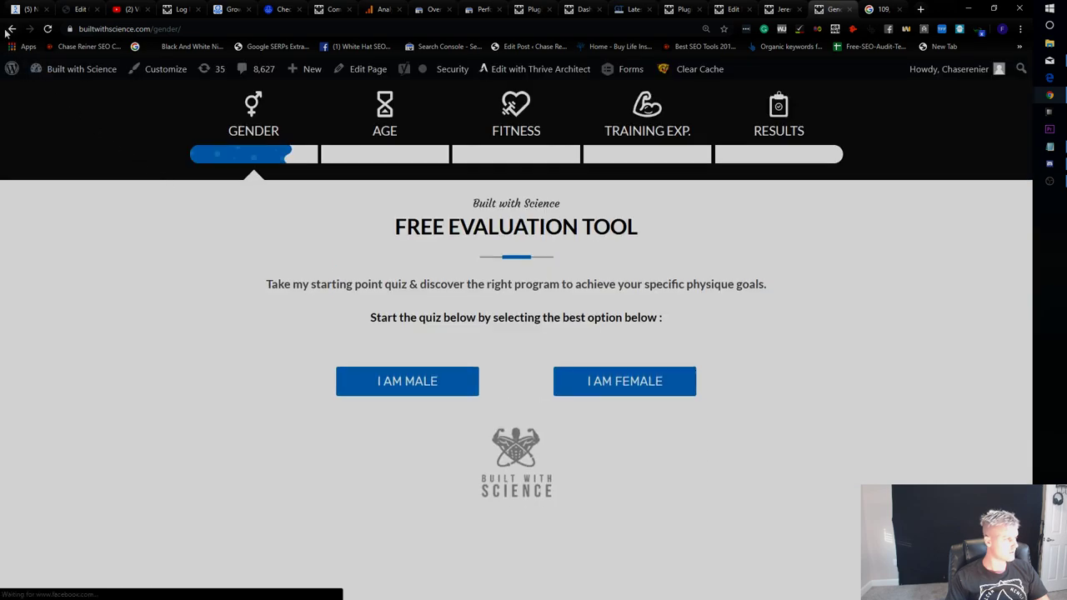
pyautogui.click(10, 29)
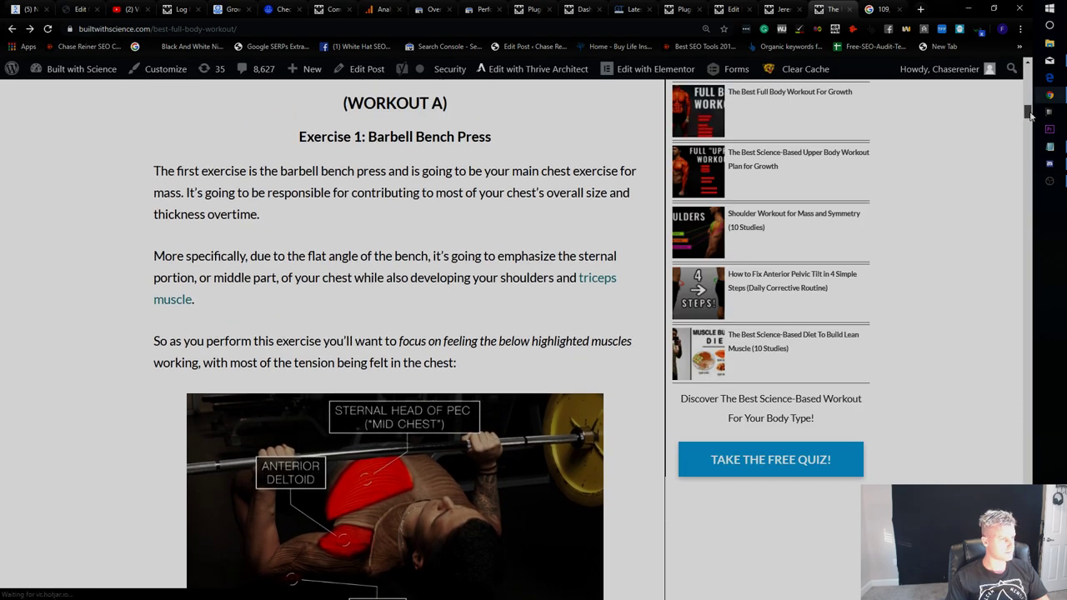
pyautogui.moveTo(1031, 117); pyautogui.dragTo(1031, 567)
pyautogui.scroll(20, 614, 374)
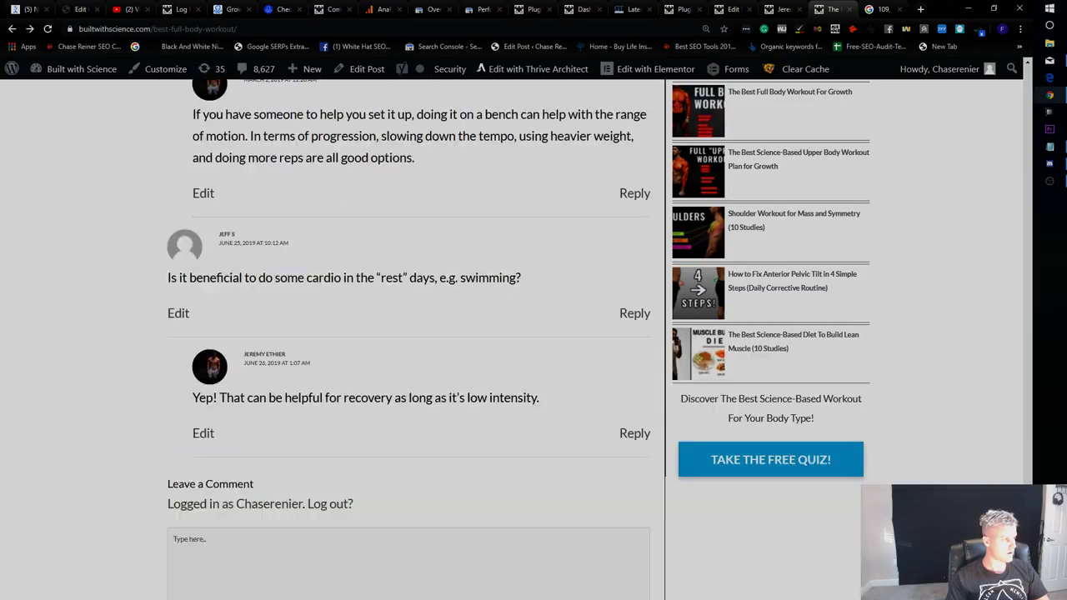
pyautogui.scroll(-3, 614, 373)
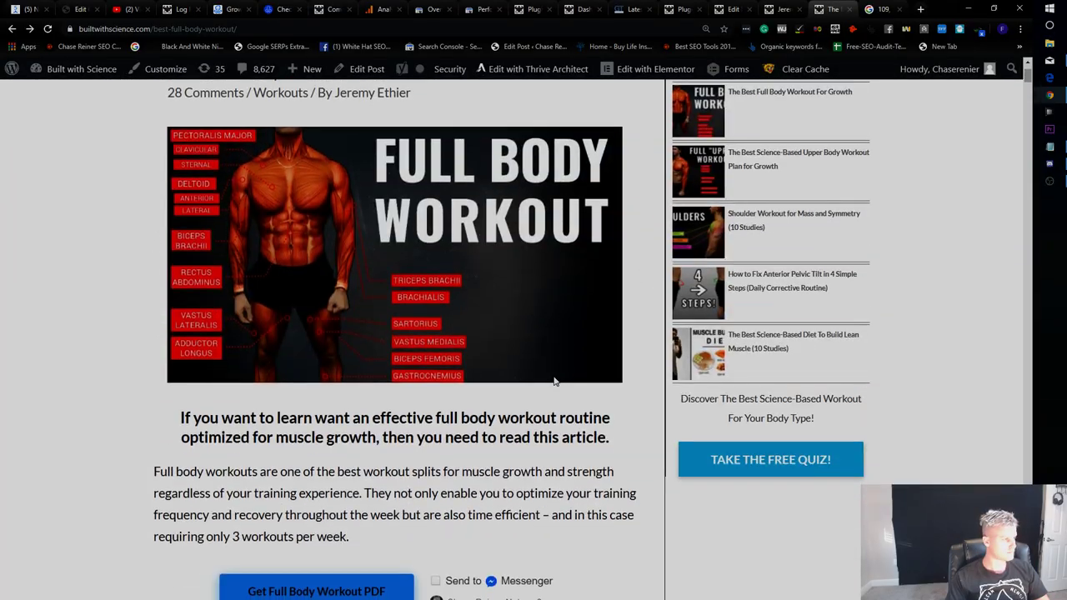
pyautogui.scroll(2, 397, 422)
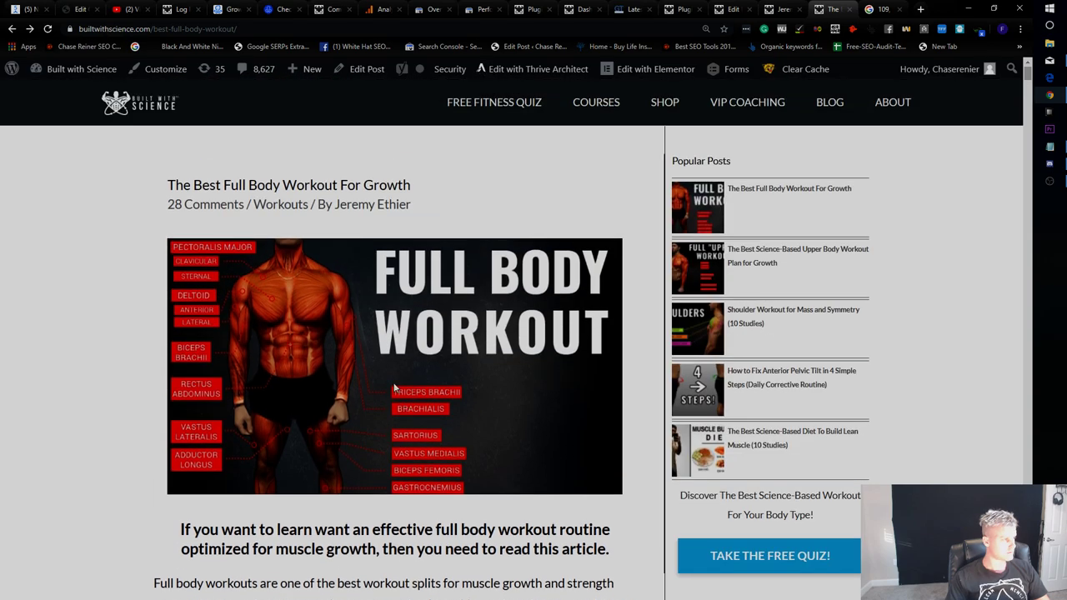
pyautogui.click(260, 7)
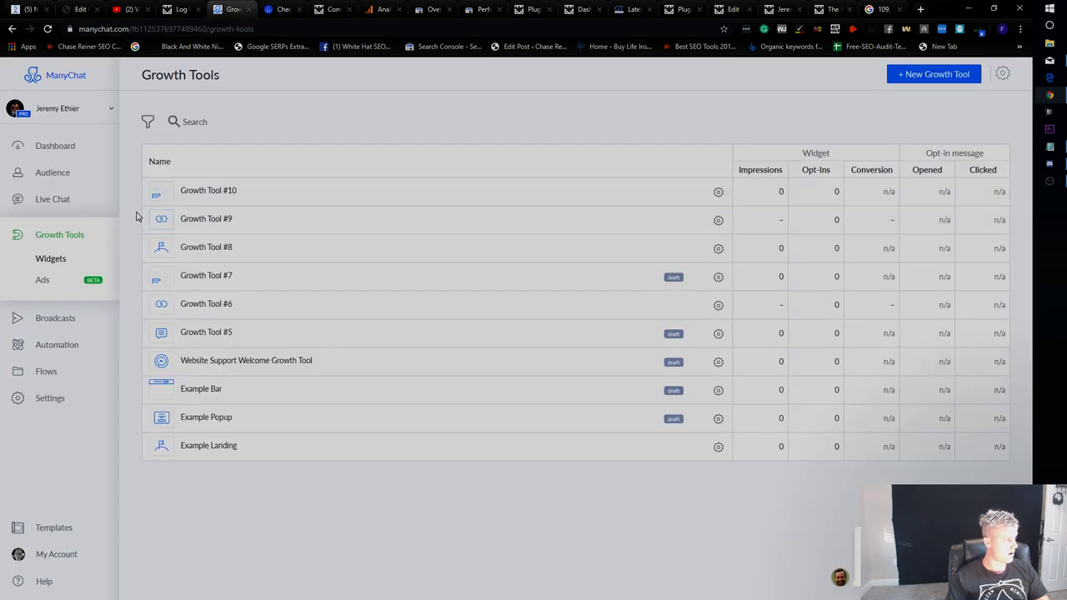
# Refresh Growth Tools, retitle Growth Tool #10 as 'Full Body Workout PDF', save, and return to the list.
pyautogui.click(48, 28)
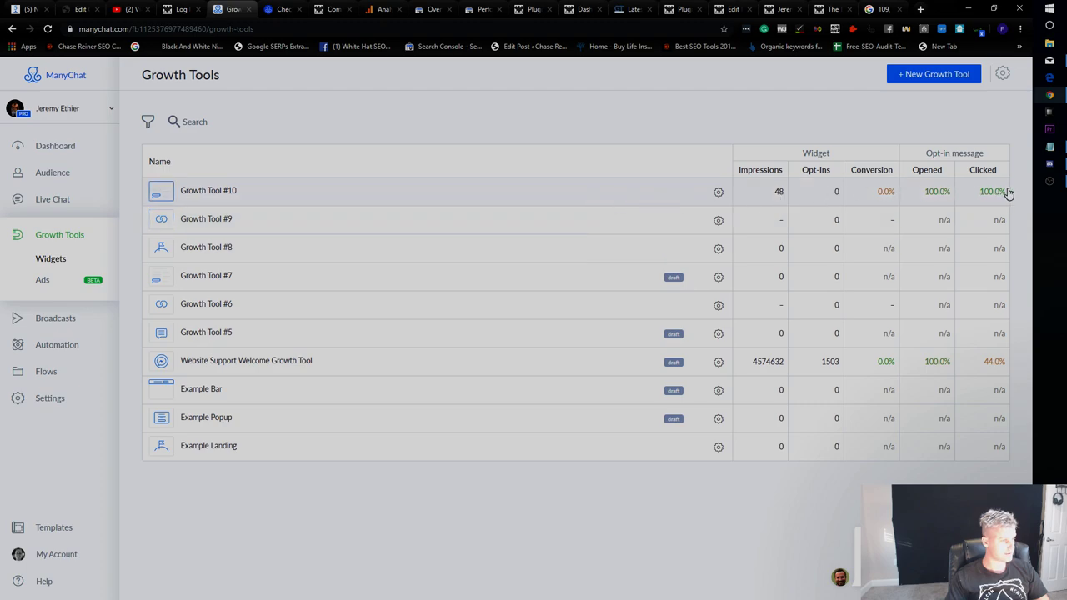
pyautogui.click(718, 192)
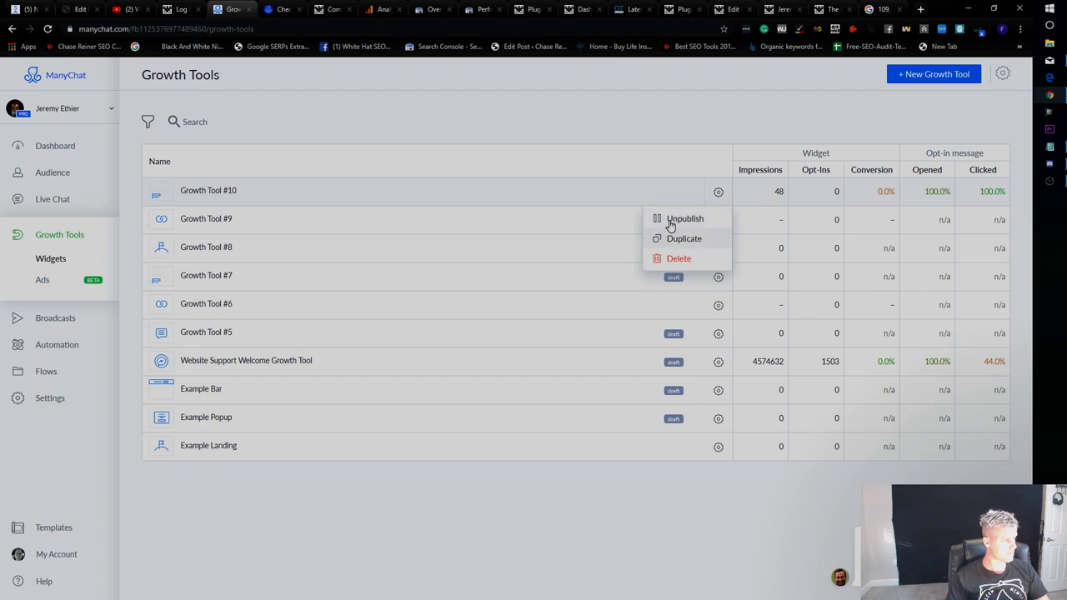
pyautogui.click(195, 197)
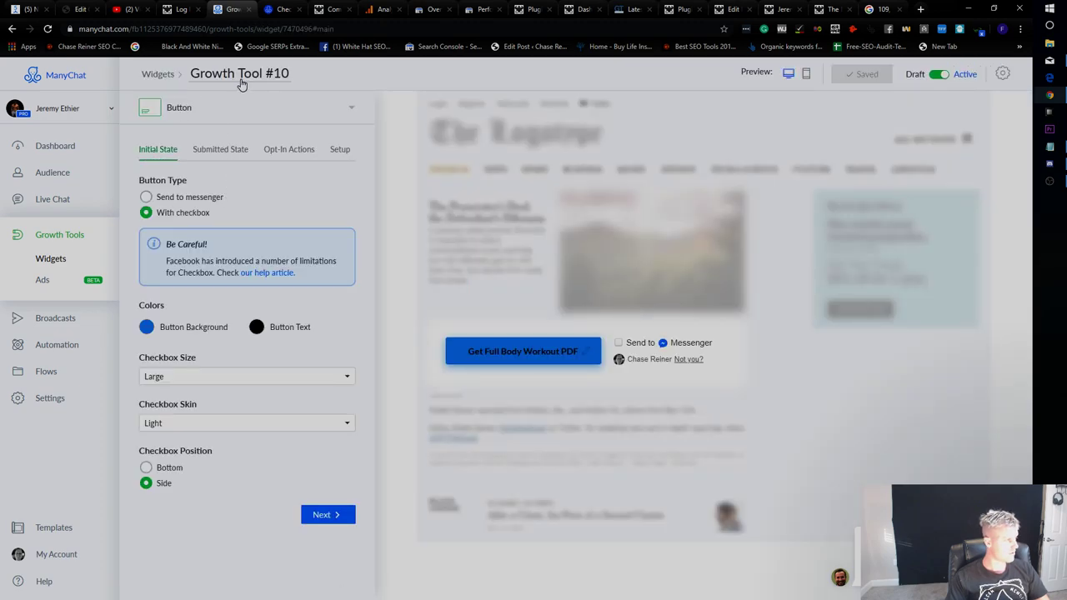
pyautogui.click(239, 75)
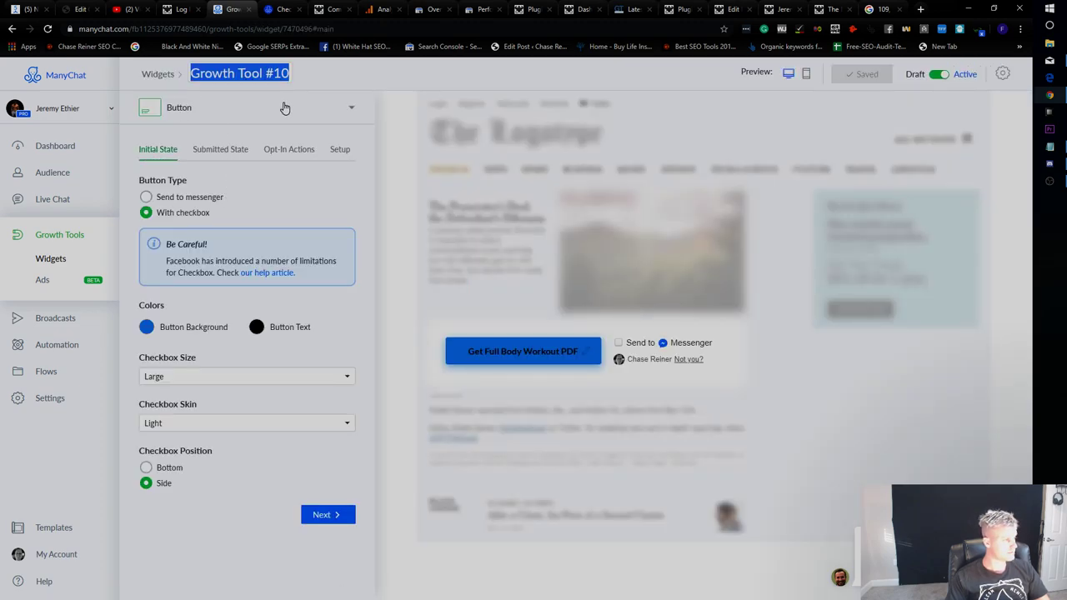
pyautogui.write('Full Body Workout PDF')
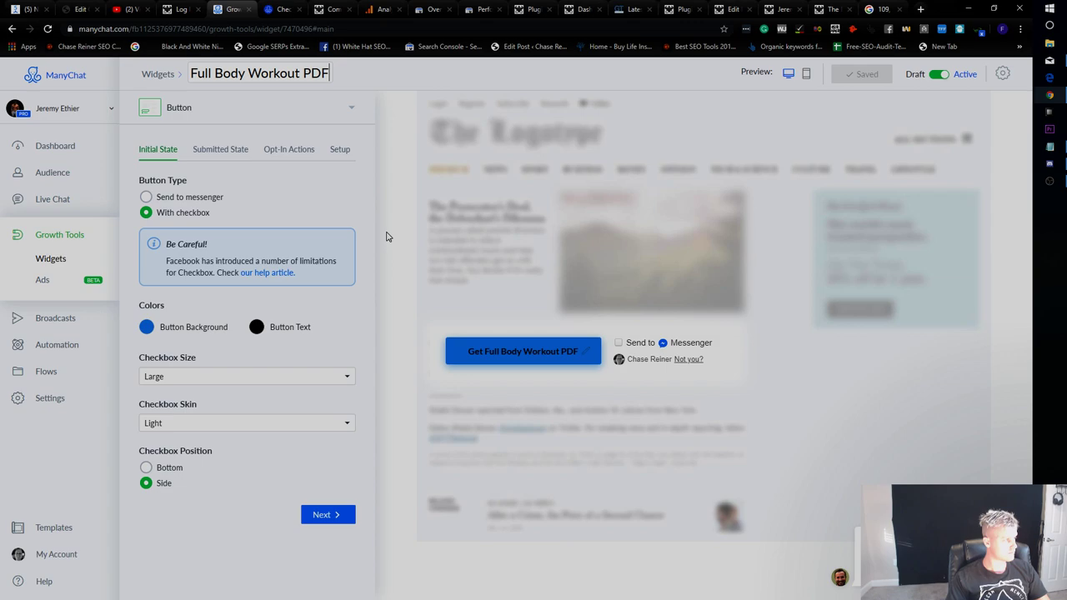
pyautogui.press('Return')
pyautogui.click(865, 73)
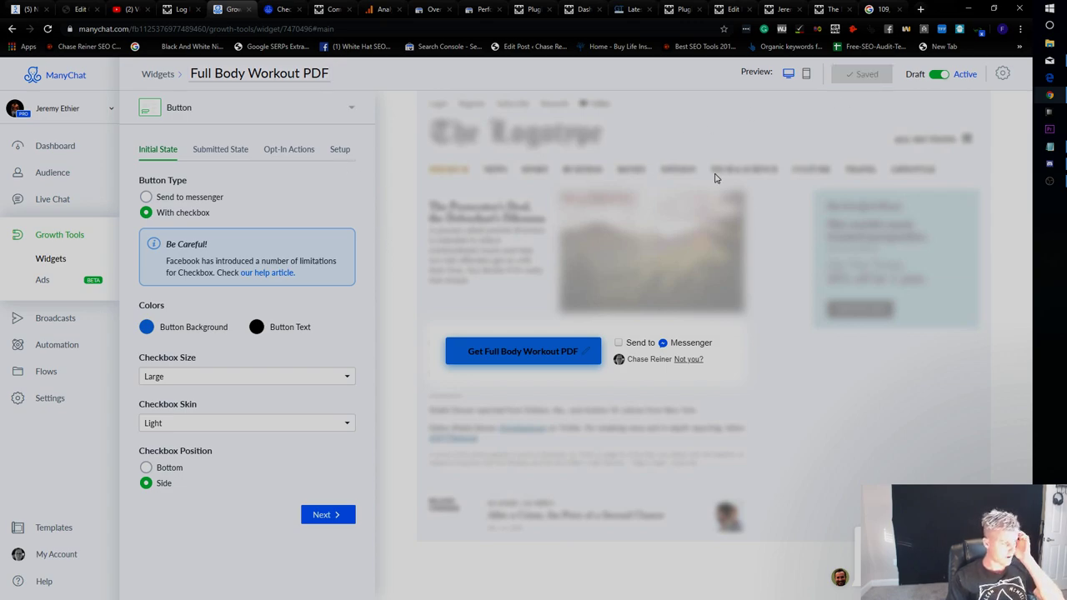
pyautogui.click(80, 238)
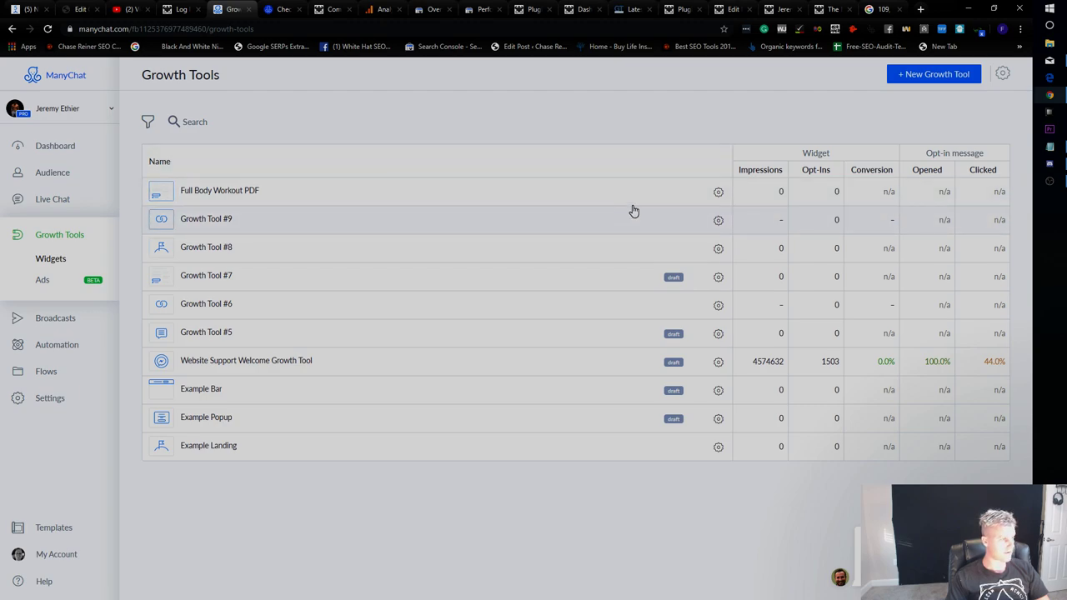
# Delete Growth Tools #8 and #9.
pyautogui.click(719, 193)
pyautogui.click(614, 176)
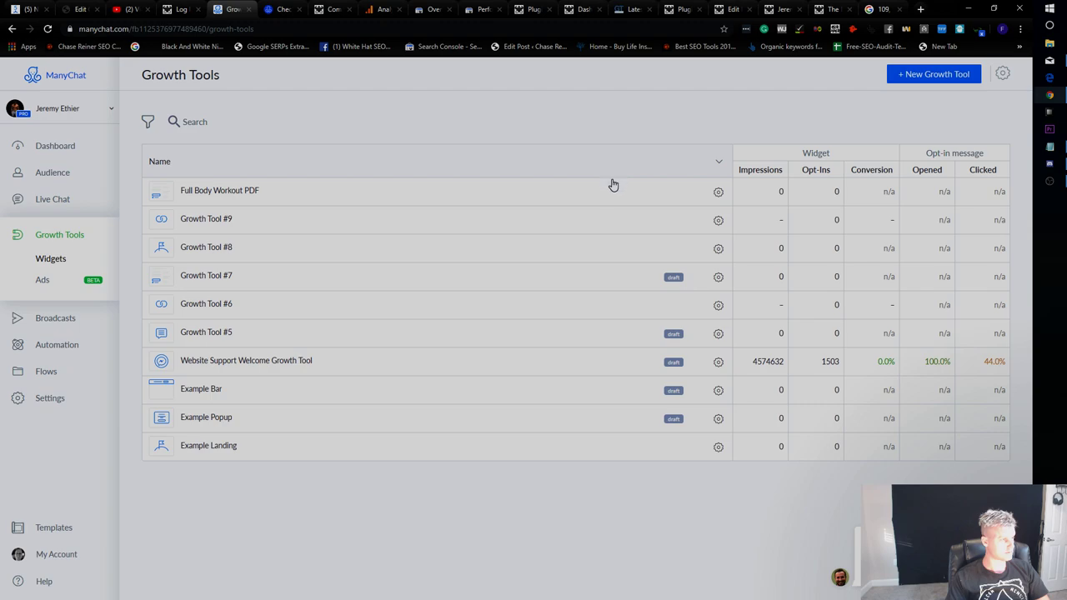
pyautogui.click(718, 221)
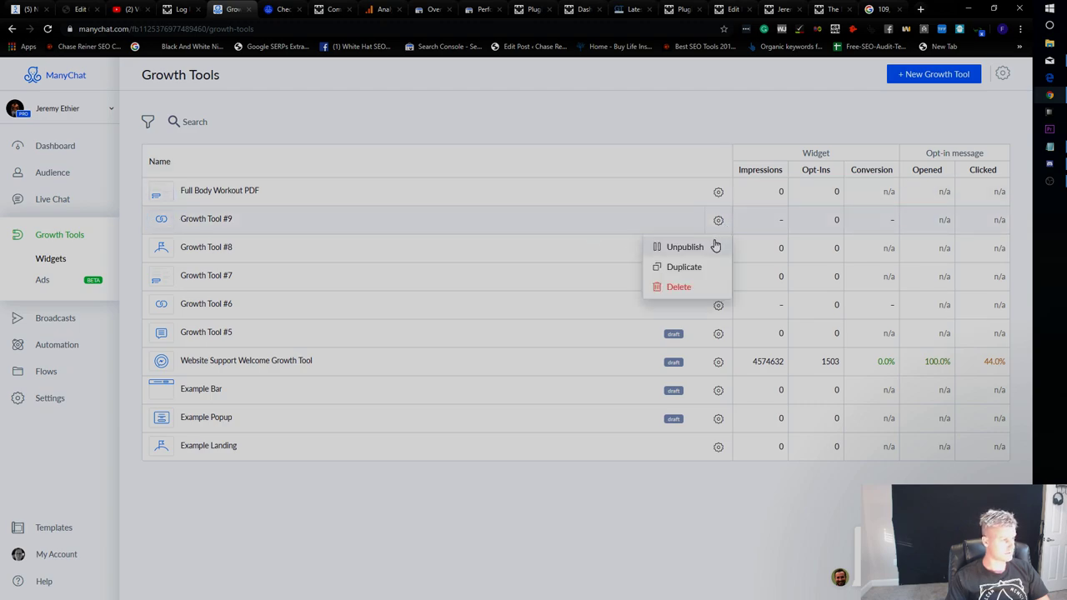
pyautogui.click(714, 244)
pyautogui.click(718, 249)
pyautogui.click(689, 312)
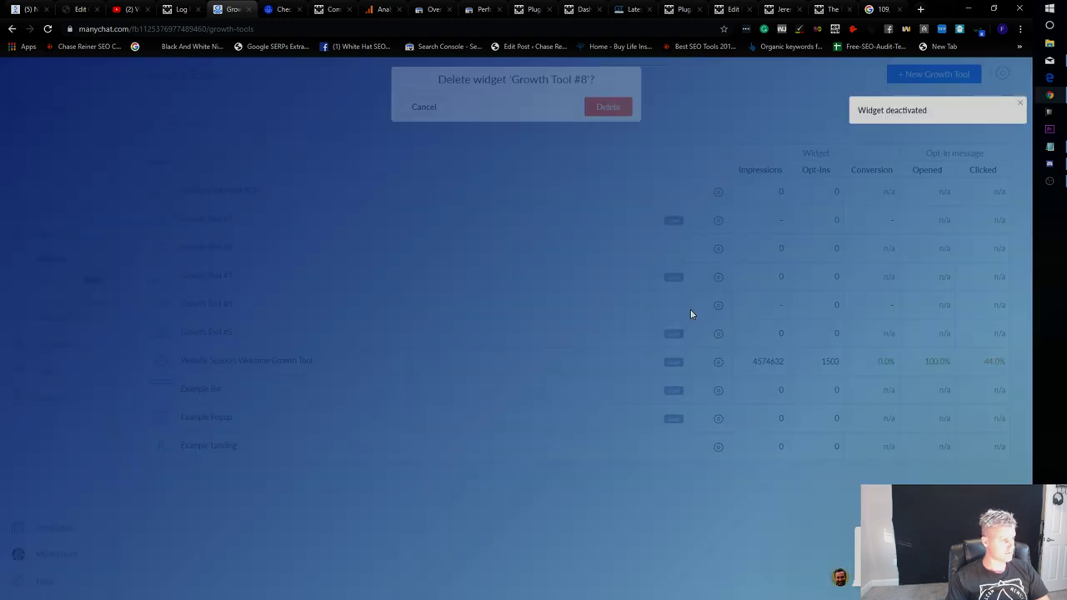
pyautogui.click(617, 118)
pyautogui.click(719, 220)
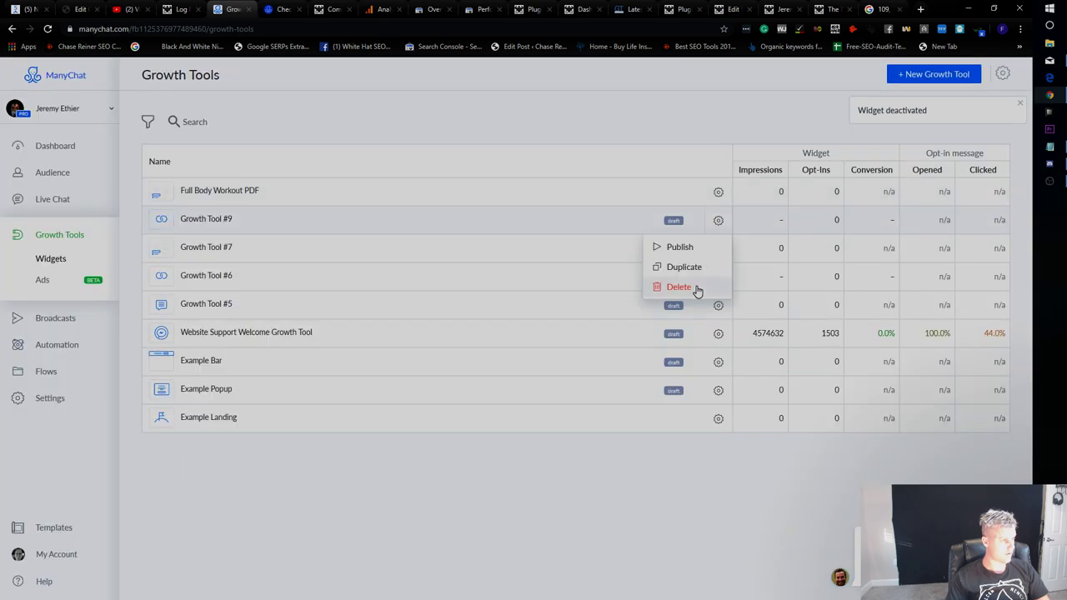
pyautogui.click(698, 288)
pyautogui.click(622, 119)
# Delete Growth Tools #7, #6 and #5.
pyautogui.click(719, 220)
pyautogui.click(705, 286)
pyautogui.press('Escape')
pyautogui.click(719, 220)
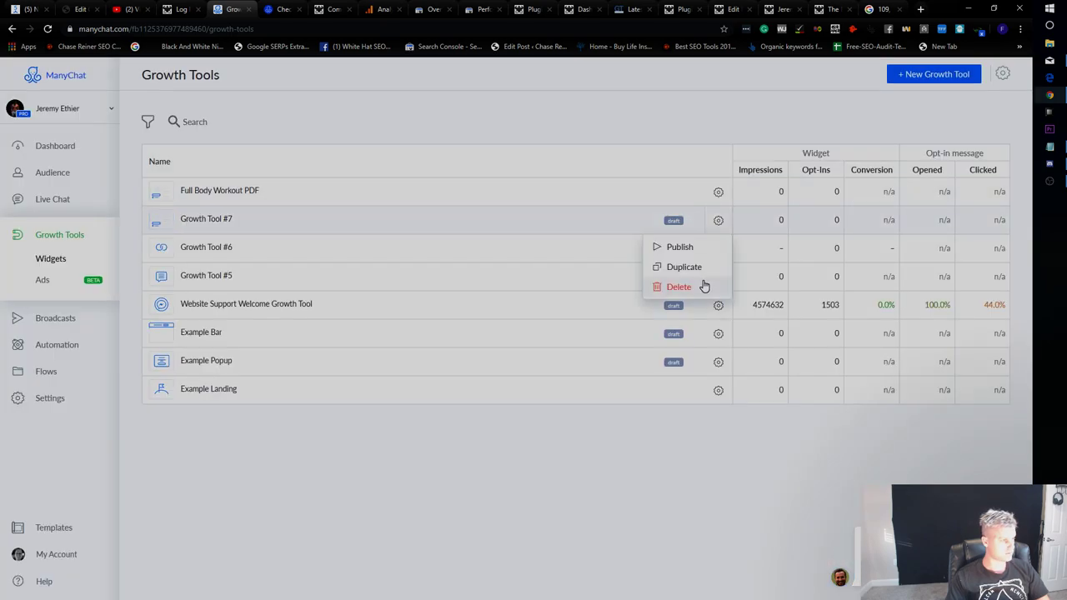
pyautogui.click(705, 286)
pyautogui.press('Return')
pyautogui.click(718, 220)
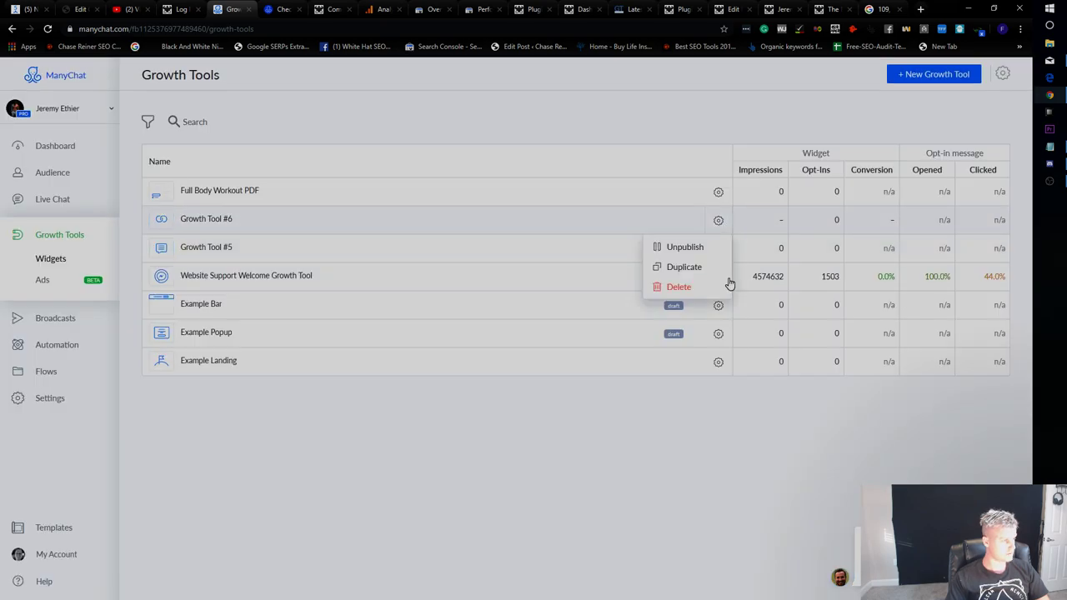
pyautogui.click(706, 287)
pyautogui.click(607, 115)
pyautogui.click(719, 220)
pyautogui.click(709, 268)
pyautogui.click(608, 113)
# Delete the Example Bar, Example Popup and Example Landing growth tools.
pyautogui.click(719, 249)
pyautogui.click(699, 316)
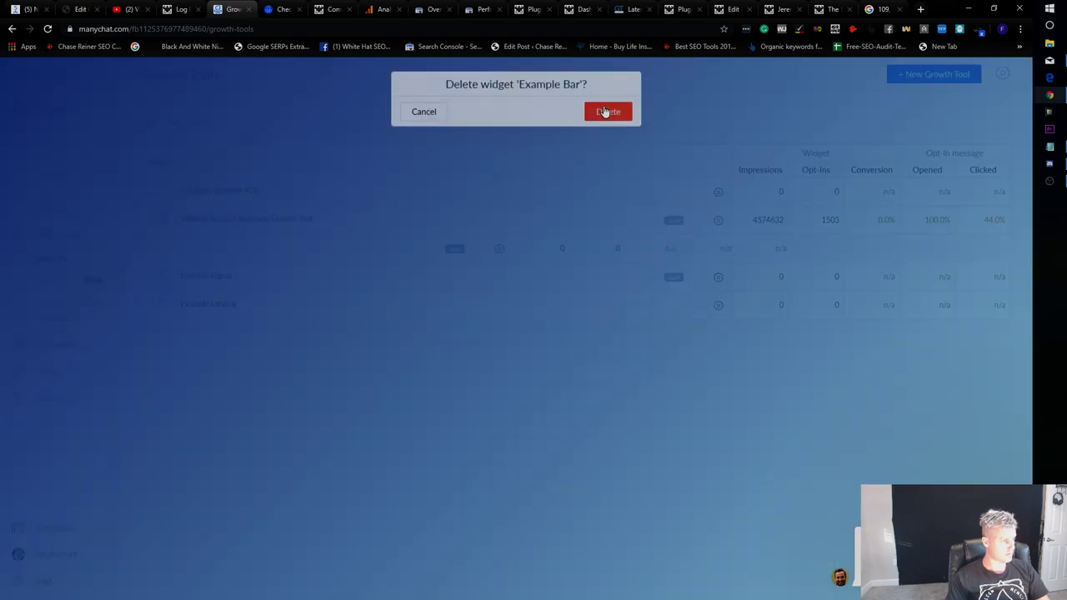
pyautogui.click(608, 113)
pyautogui.click(719, 248)
pyautogui.click(679, 315)
pyautogui.click(607, 112)
pyautogui.click(718, 249)
pyautogui.click(714, 312)
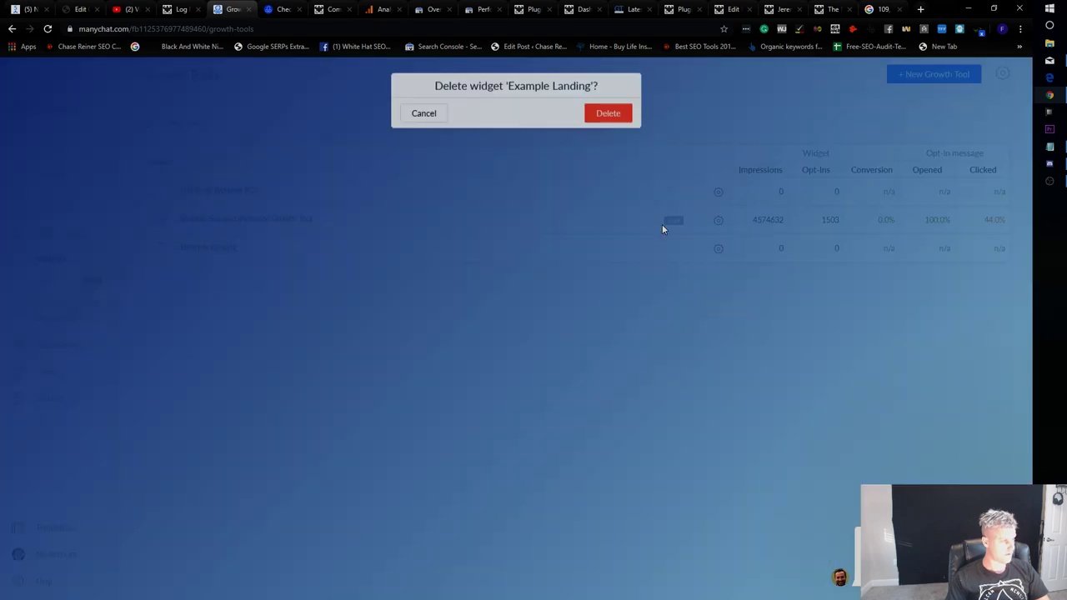
pyautogui.click(608, 112)
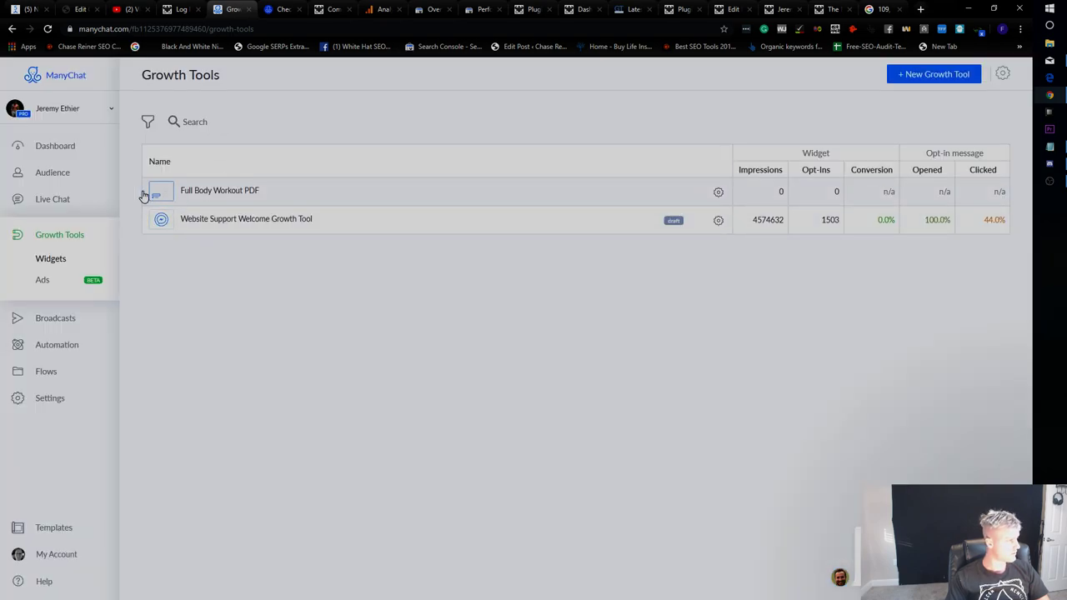
# Open Live Chat, go to Done conversations, and scroll through past subscriber messages.
pyautogui.click(64, 207)
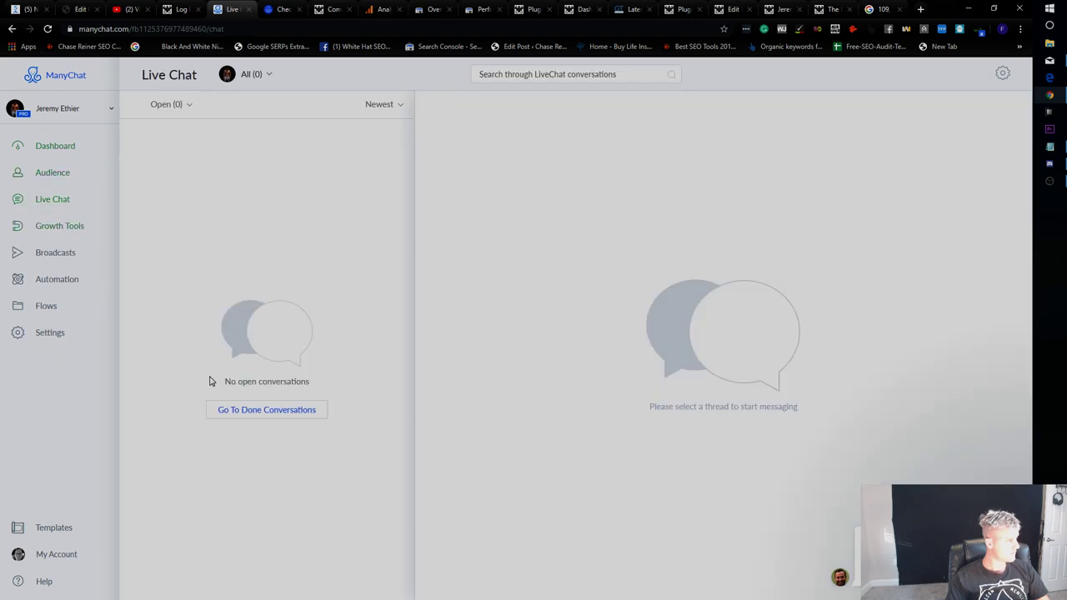
pyautogui.click(256, 415)
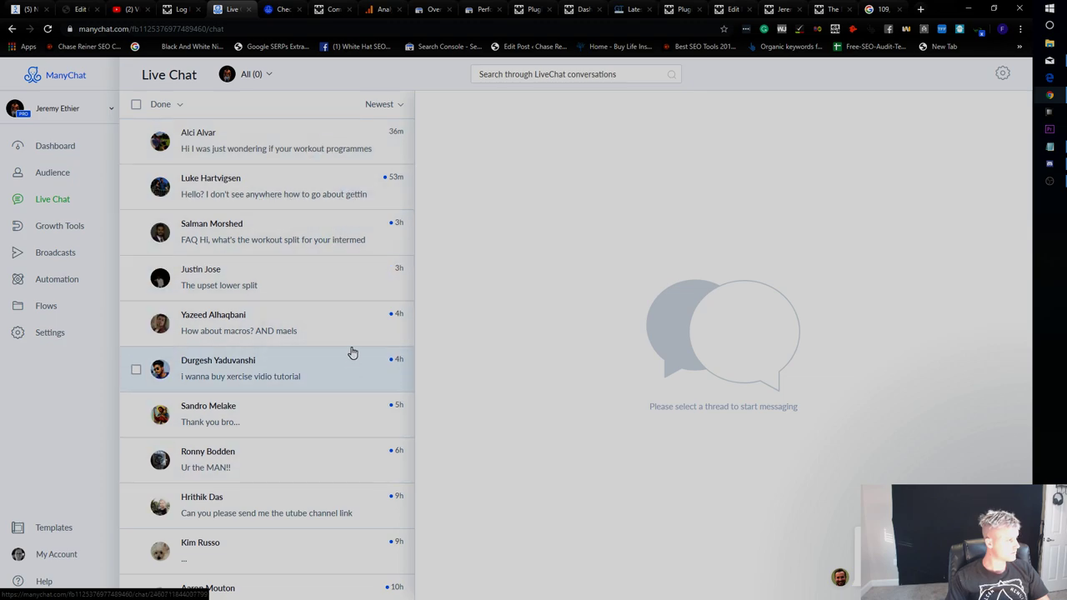
pyautogui.scroll(-6, 360, 328)
pyautogui.scroll(-1, 385, 327)
pyautogui.scroll(10, 383, 328)
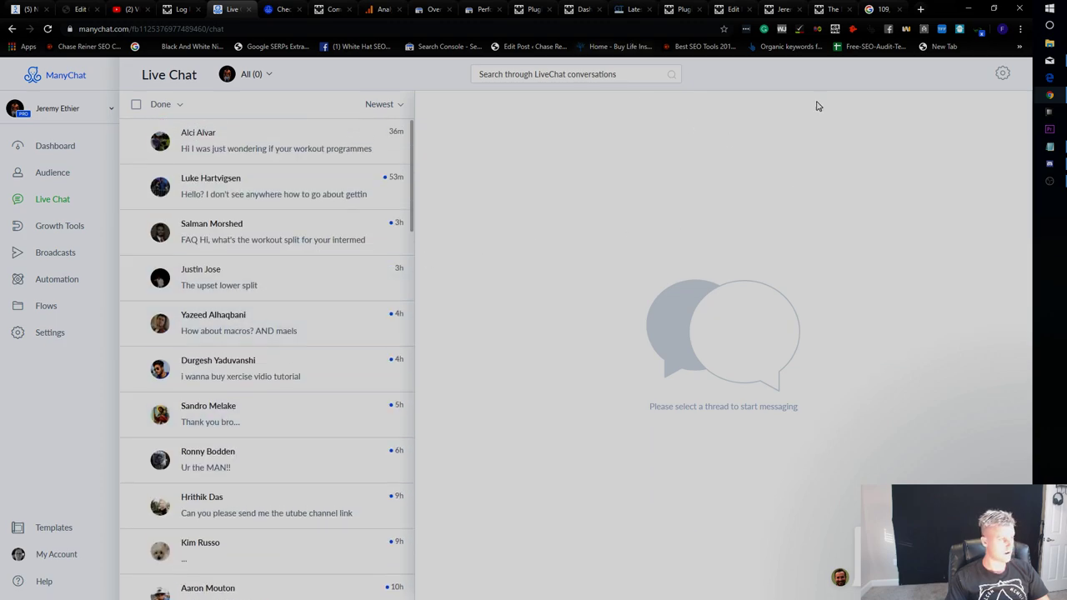
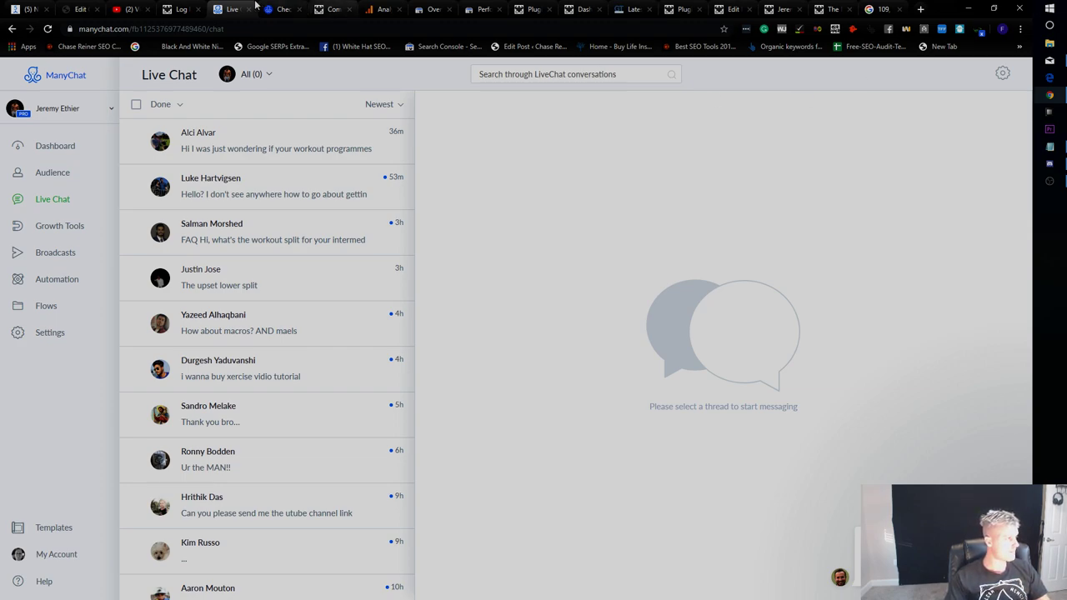
# Move through the open browser tabs to the Google Analytics realtime overview.
pyautogui.click(129, 9)
pyautogui.click(961, 74)
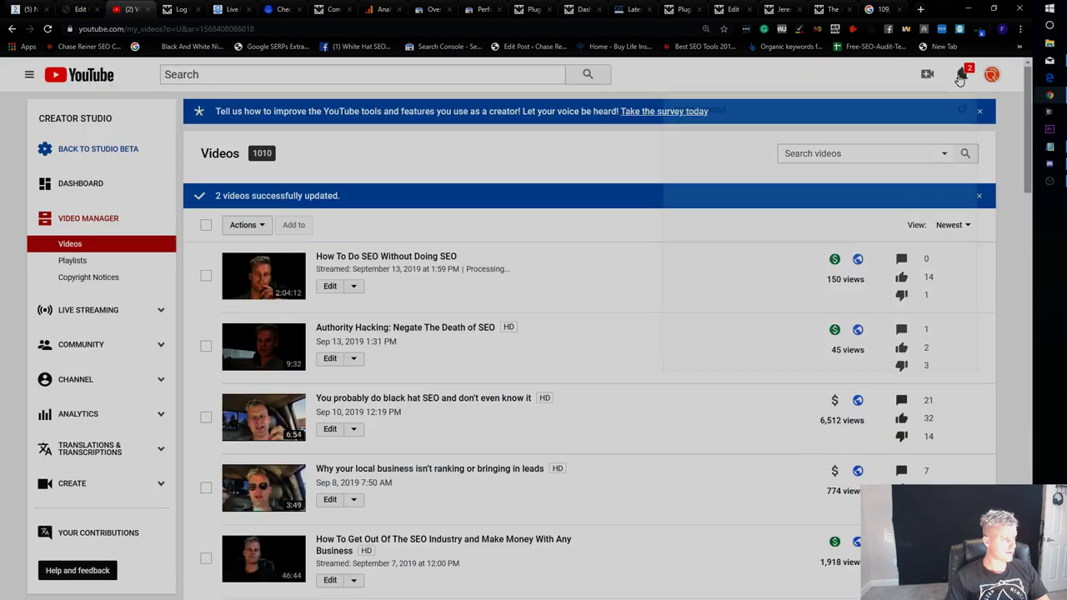
pyautogui.click(227, 9)
pyautogui.click(332, 9)
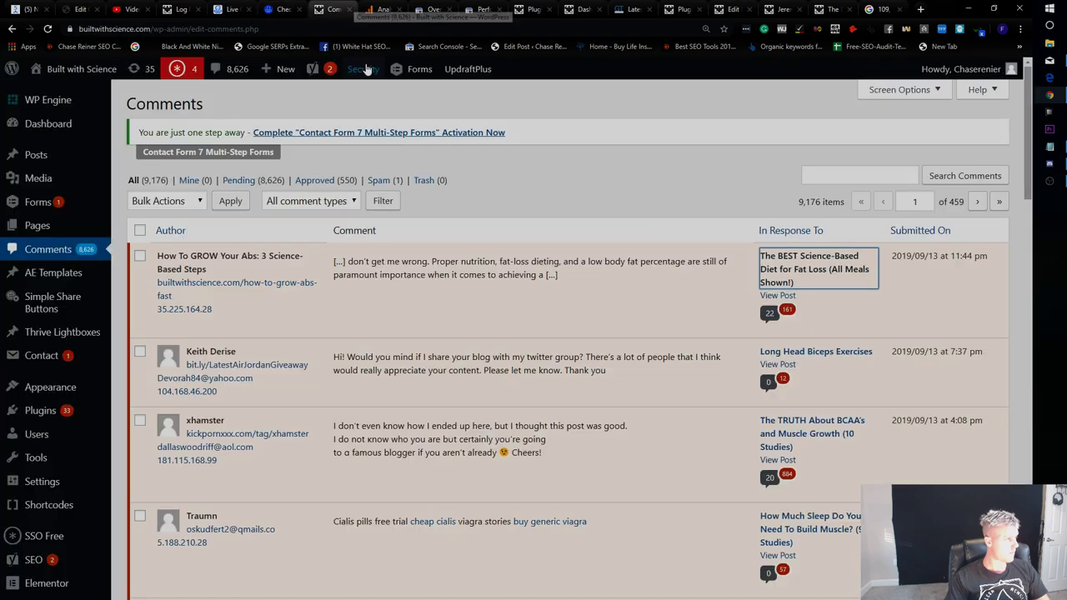
pyautogui.click(380, 10)
# Open the Behavior > Site Content > All Pages report.
pyautogui.scroll(-2, 204, 346)
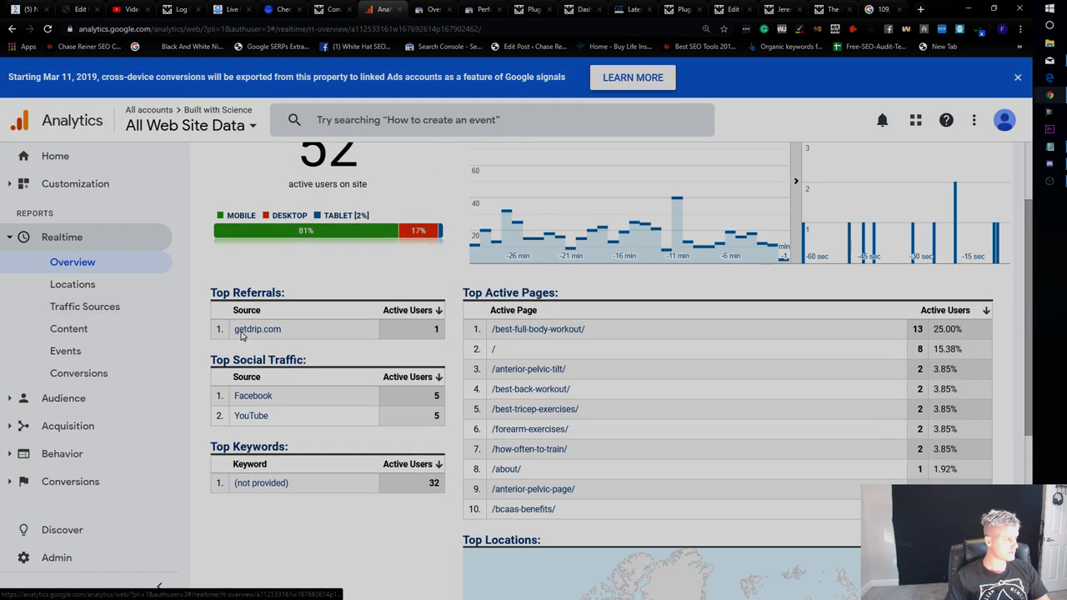
pyautogui.click(66, 454)
pyautogui.click(102, 370)
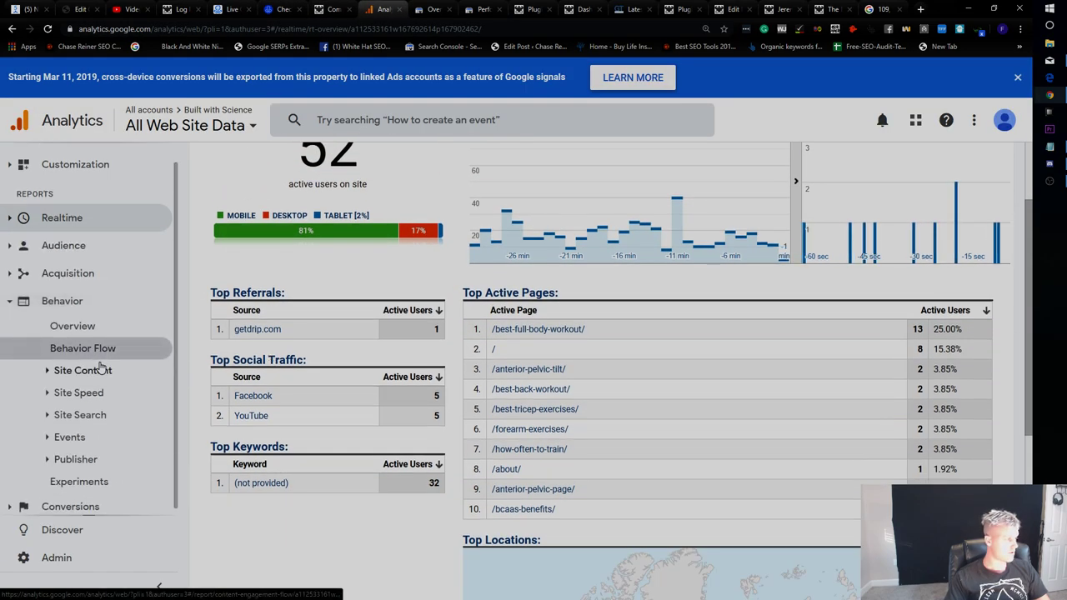
pyautogui.click(80, 393)
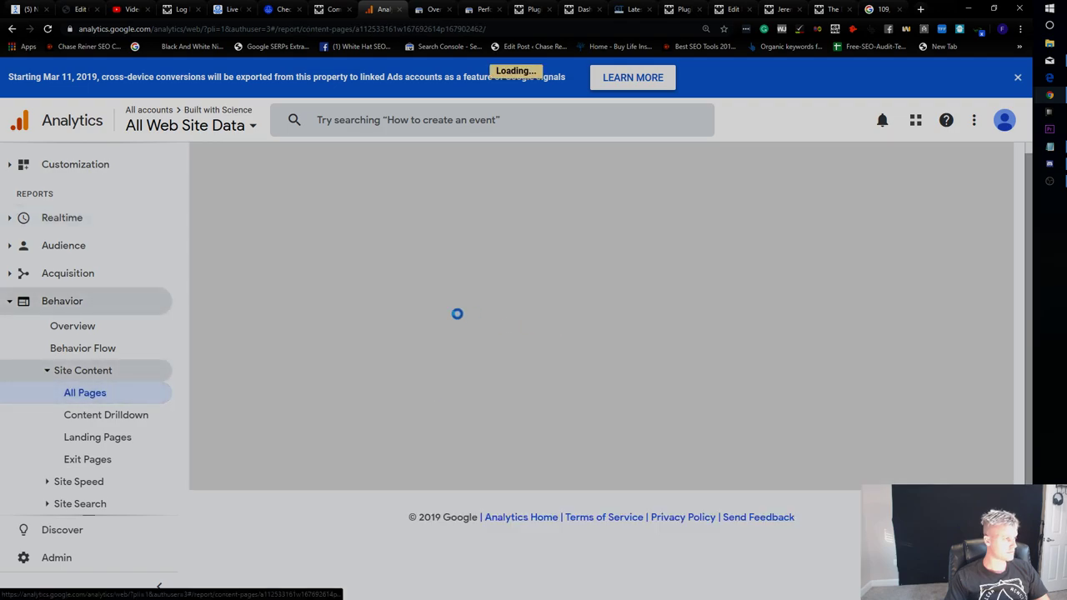
# Check the 83.32% bounce rate, then bring up the audience segment list.
pyautogui.scroll(-2, 320, 337)
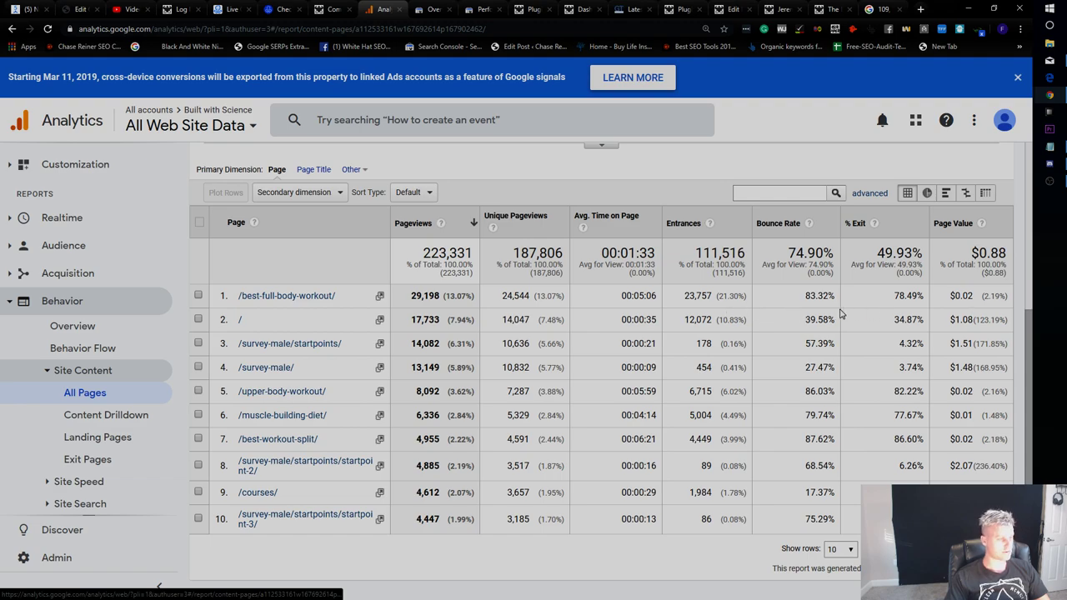
pyautogui.doubleClick(807, 293)
pyautogui.scroll(5, 584, 333)
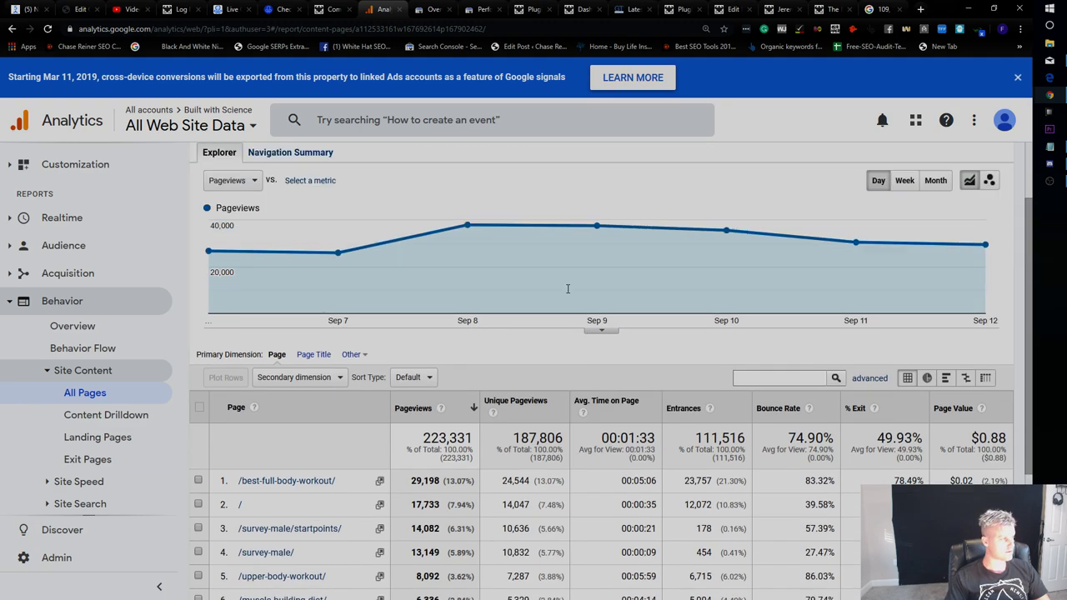
pyautogui.click(336, 218)
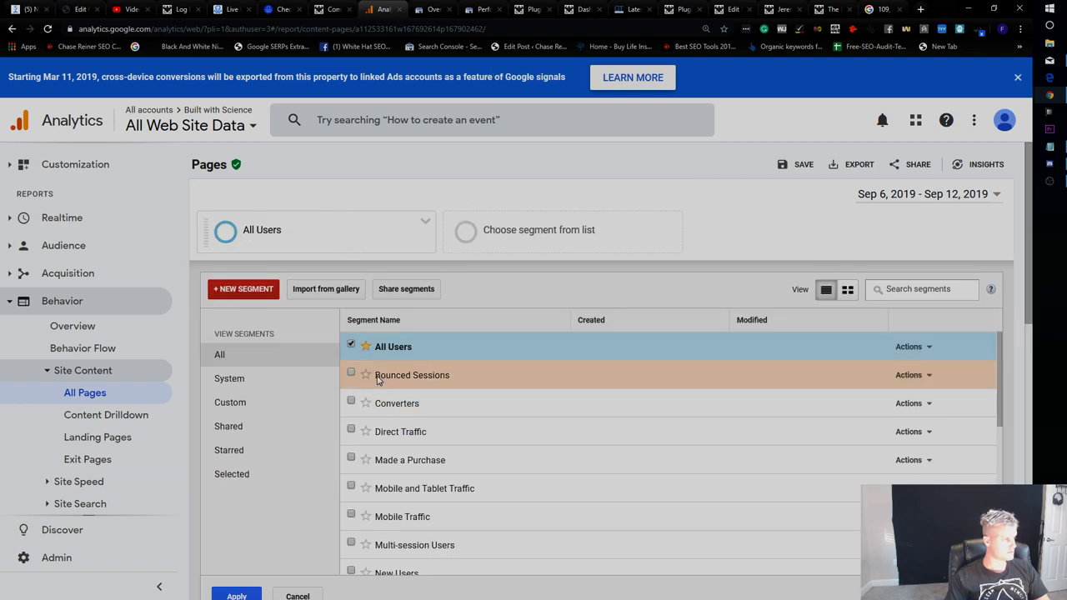
# Swap the All Users segment for Organic Traffic and apply it.
pyautogui.click(351, 346)
pyautogui.scroll(-5, 401, 400)
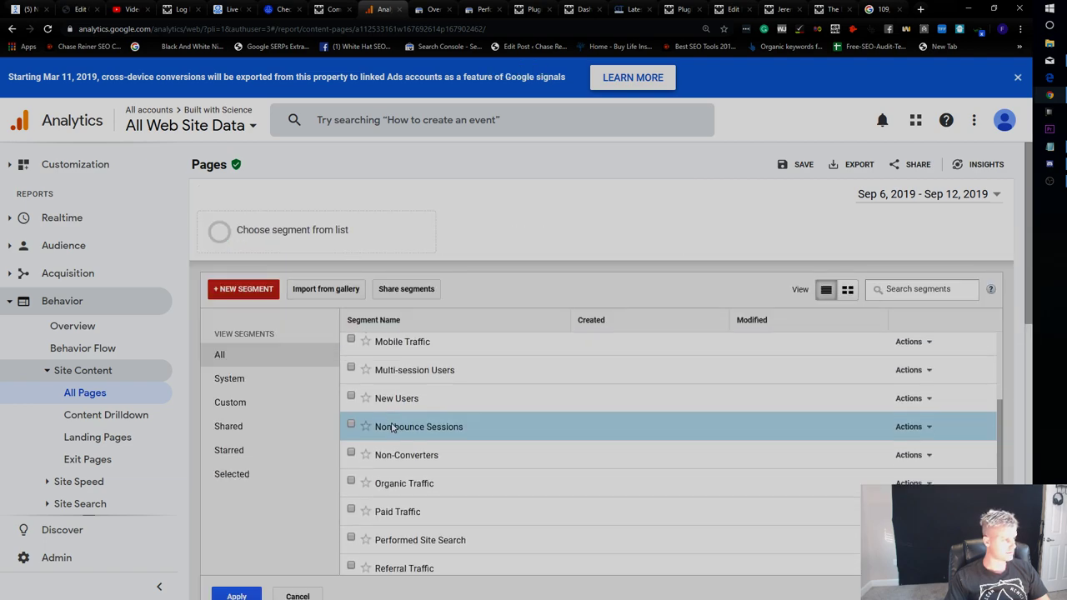
pyautogui.click(392, 381)
pyautogui.scroll(-2, 413, 440)
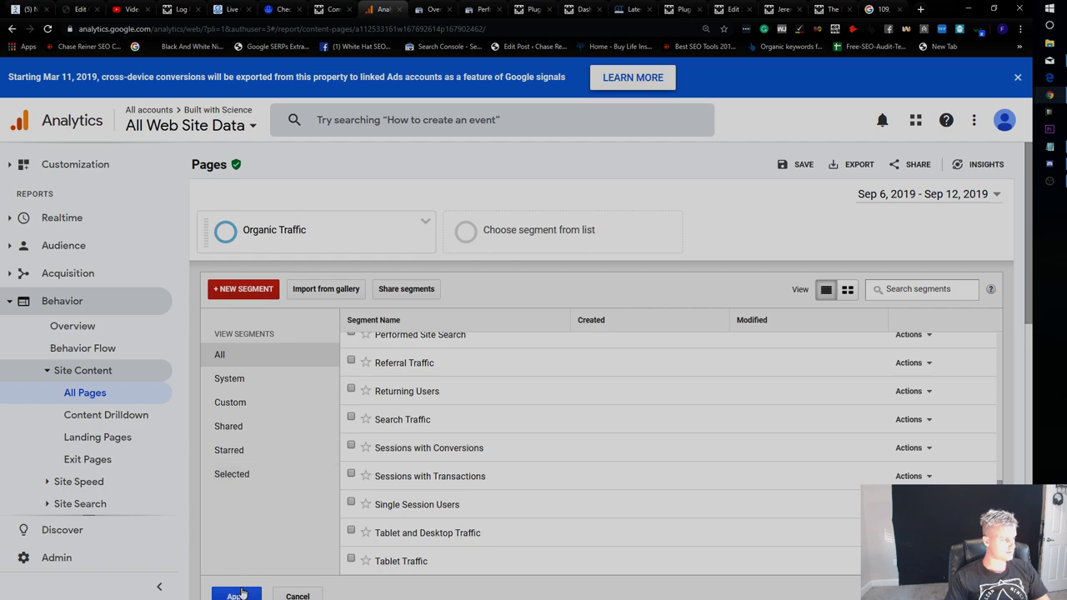
pyautogui.click(240, 594)
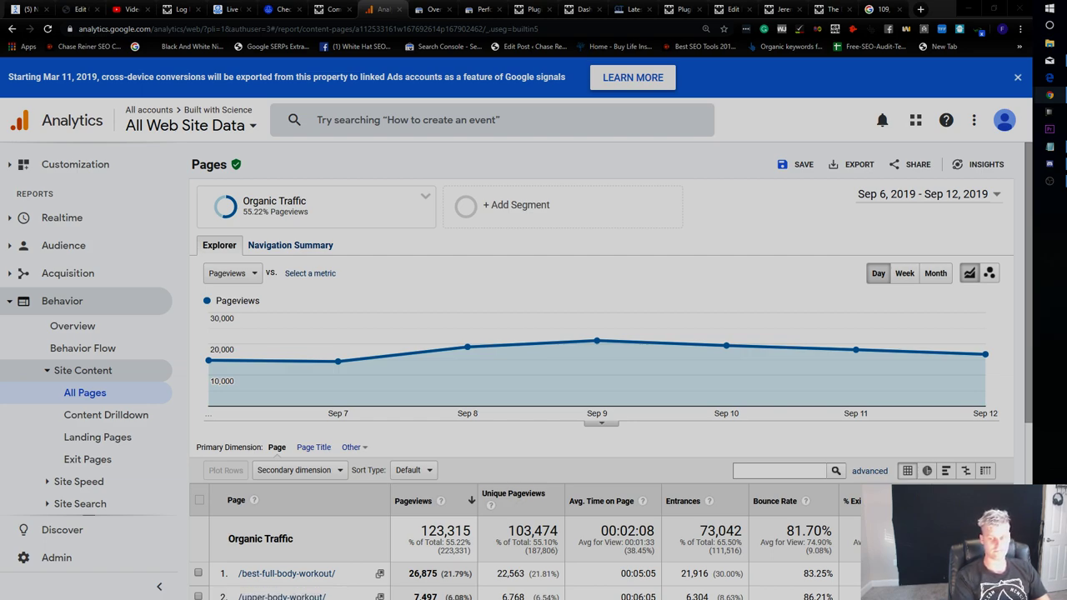
# Review the first page's 83.25% bounce rate, average time on page and 78.46% exit rate.
pyautogui.click(617, 208)
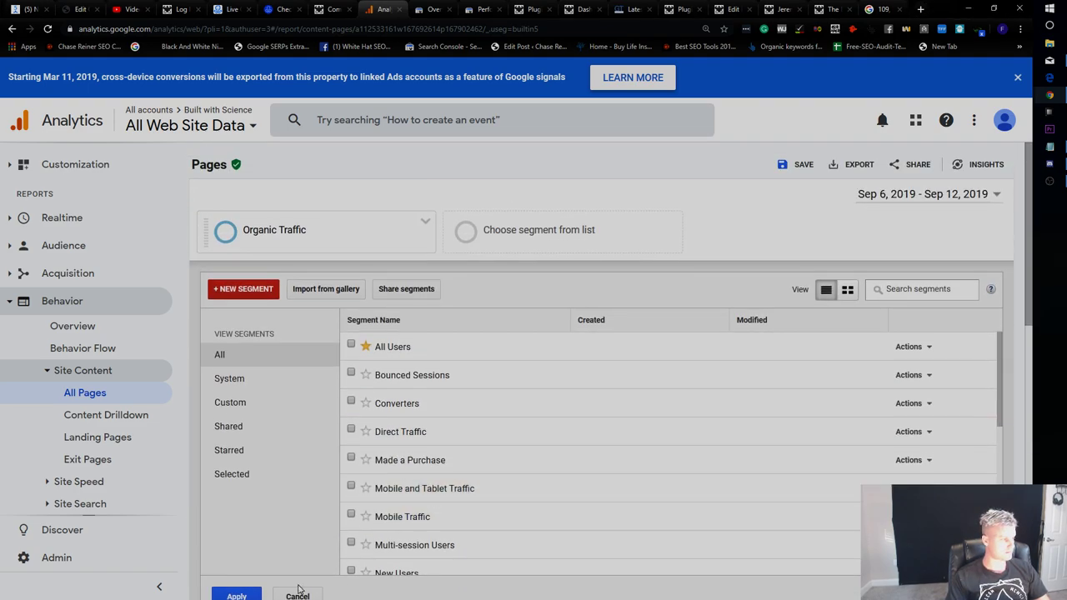
pyautogui.click(298, 594)
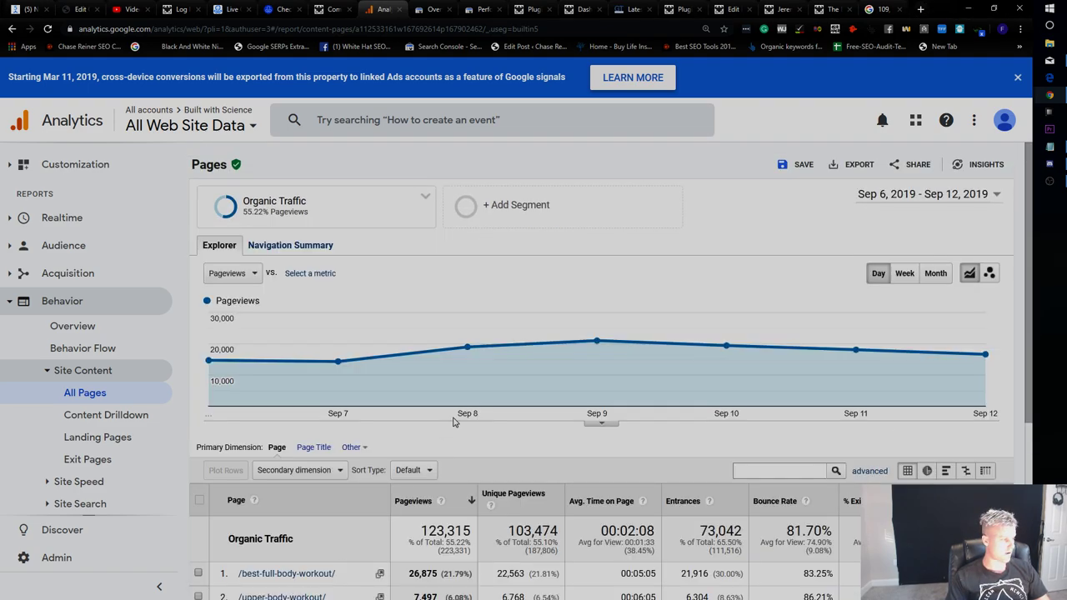
pyautogui.scroll(-3, 464, 352)
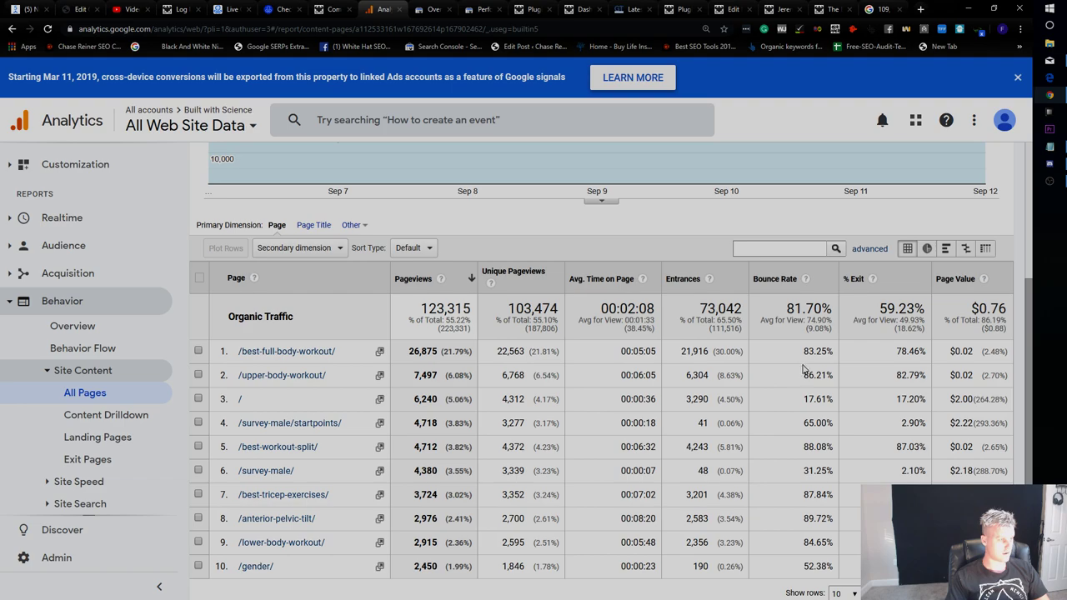
pyautogui.moveTo(809, 351); pyautogui.dragTo(855, 359)
pyautogui.doubleClick(825, 351)
pyautogui.click(827, 363)
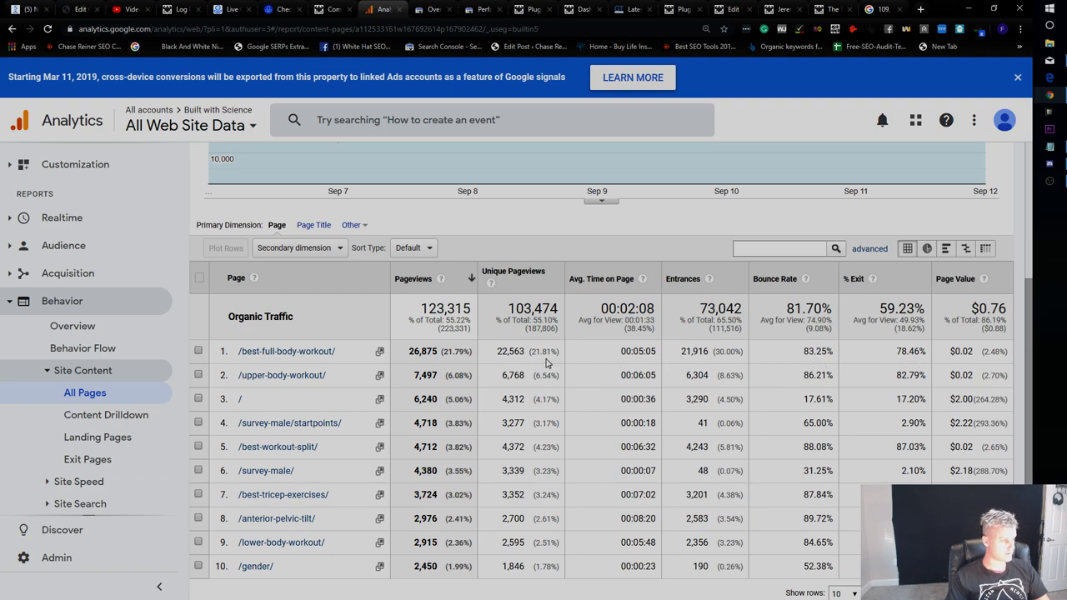
pyautogui.doubleClick(643, 359)
pyautogui.click(788, 370)
pyautogui.doubleClick(908, 359)
pyautogui.click(914, 367)
pyautogui.moveTo(872, 280)
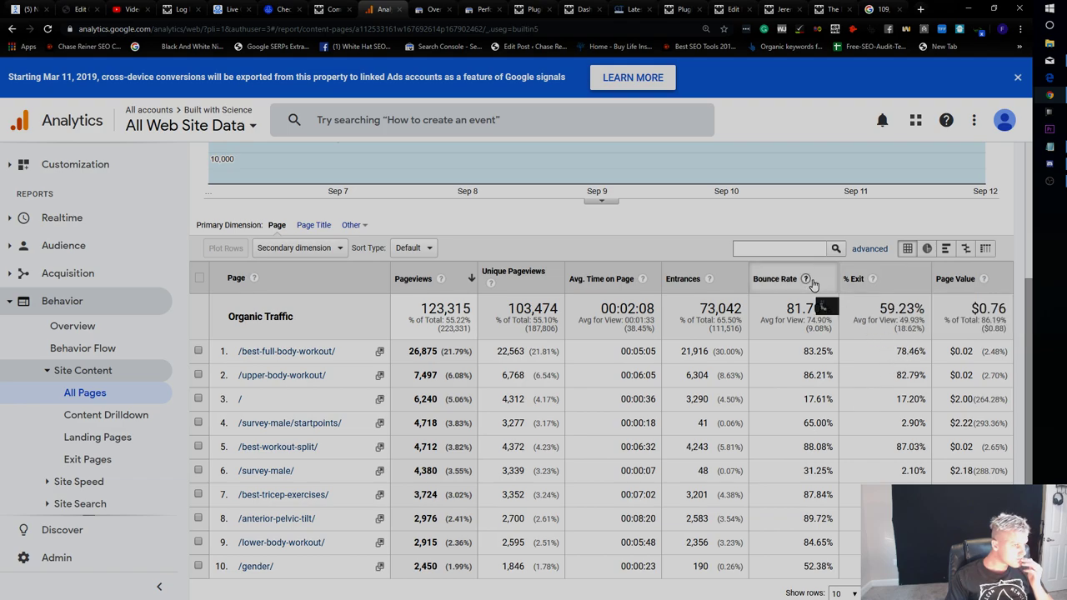
pyautogui.moveTo(808, 284)
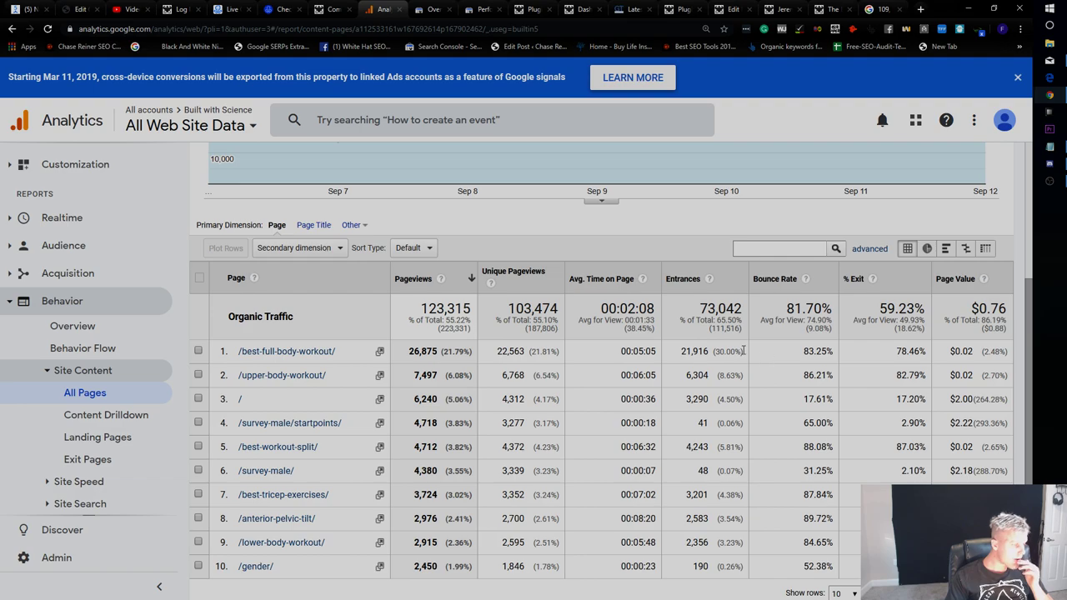
# Look over the live Full Body Workout post.
pyautogui.click(584, 8)
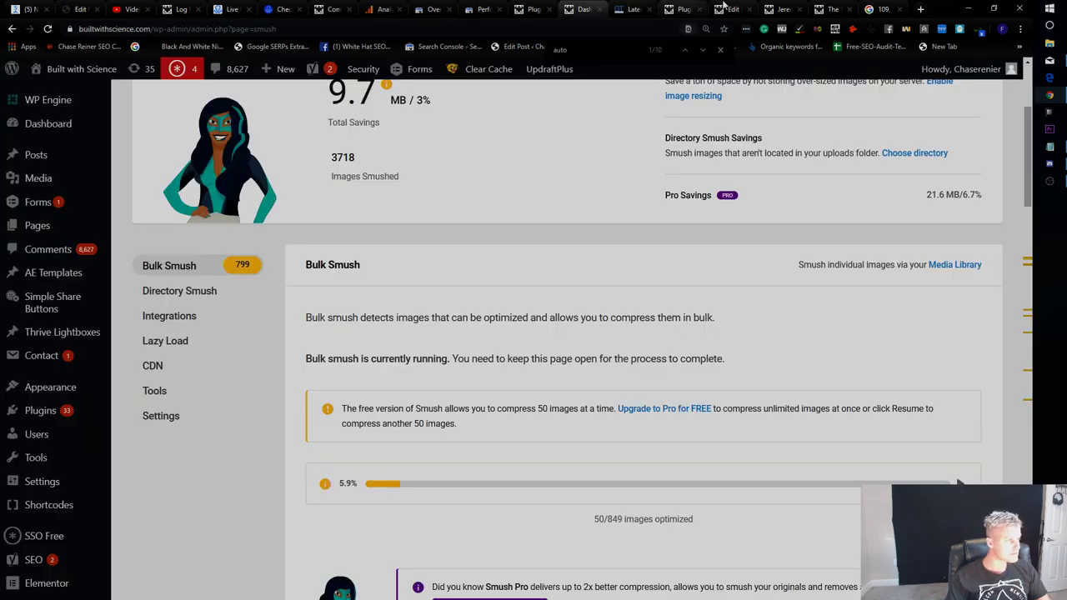
pyautogui.click(732, 8)
pyautogui.click(829, 9)
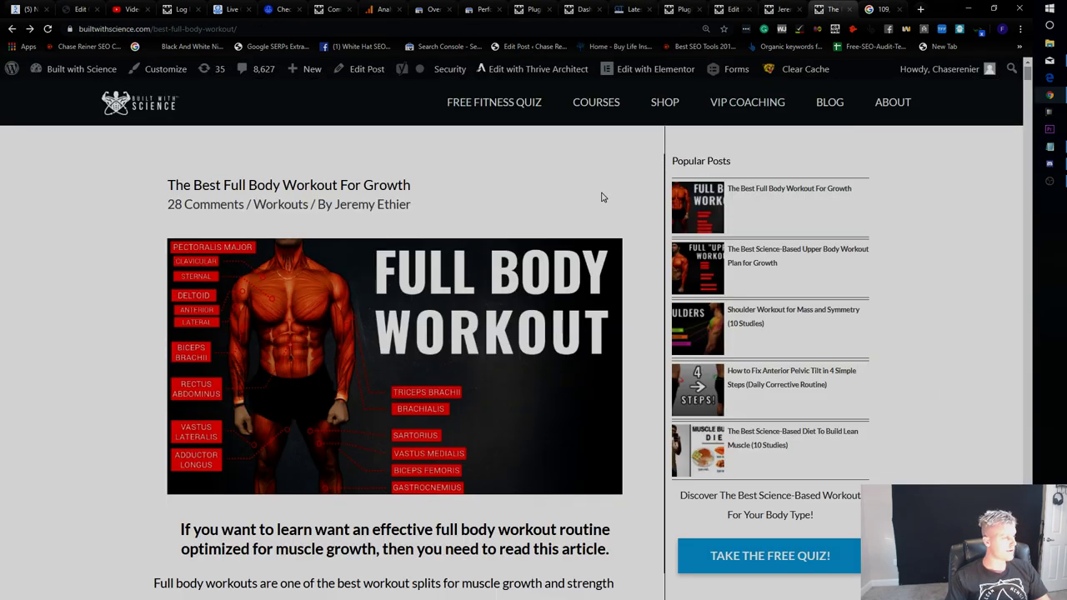
pyautogui.scroll(-7, 602, 196)
pyautogui.scroll(-12, 603, 197)
pyautogui.scroll(10, 617, 200)
pyautogui.scroll(7, 621, 201)
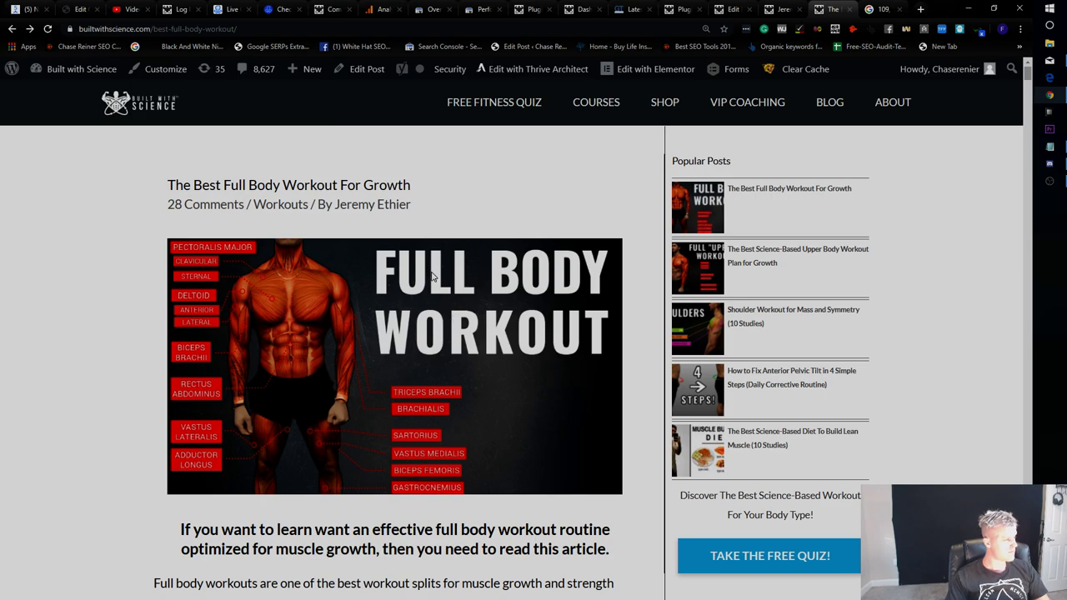
# In the post editor, inspect the bench press image's title and alternative text settings.
pyautogui.click(363, 73)
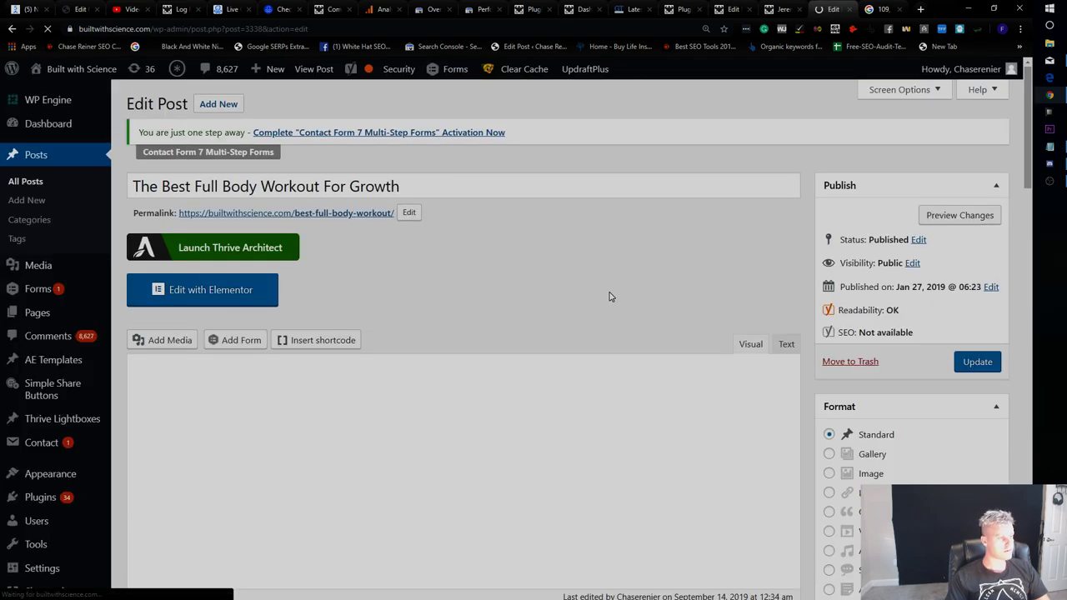
pyautogui.scroll(-3, 650, 300)
pyautogui.scroll(1, 557, 332)
pyautogui.scroll(-15, 557, 331)
pyautogui.click(464, 333)
pyautogui.click(493, 169)
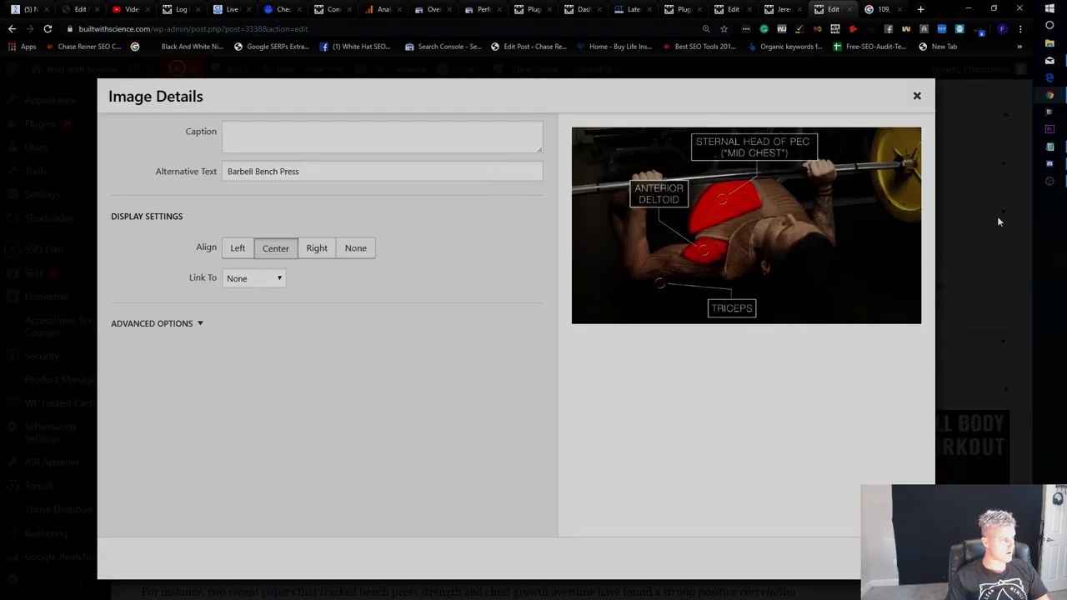
pyautogui.click(184, 328)
pyautogui.click(368, 362)
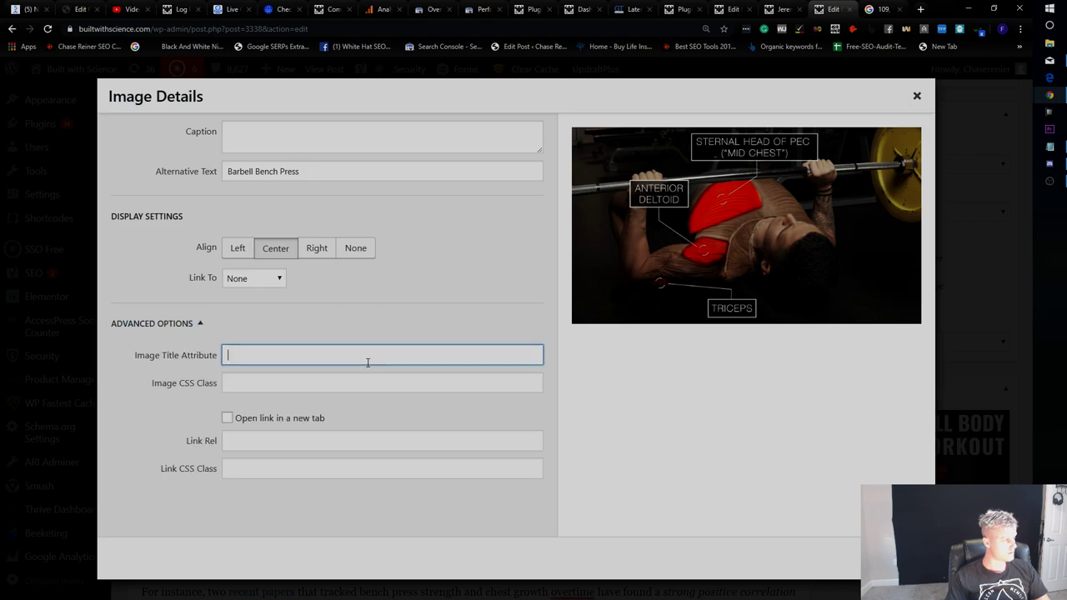
pyautogui.click(327, 173)
pyautogui.click(954, 243)
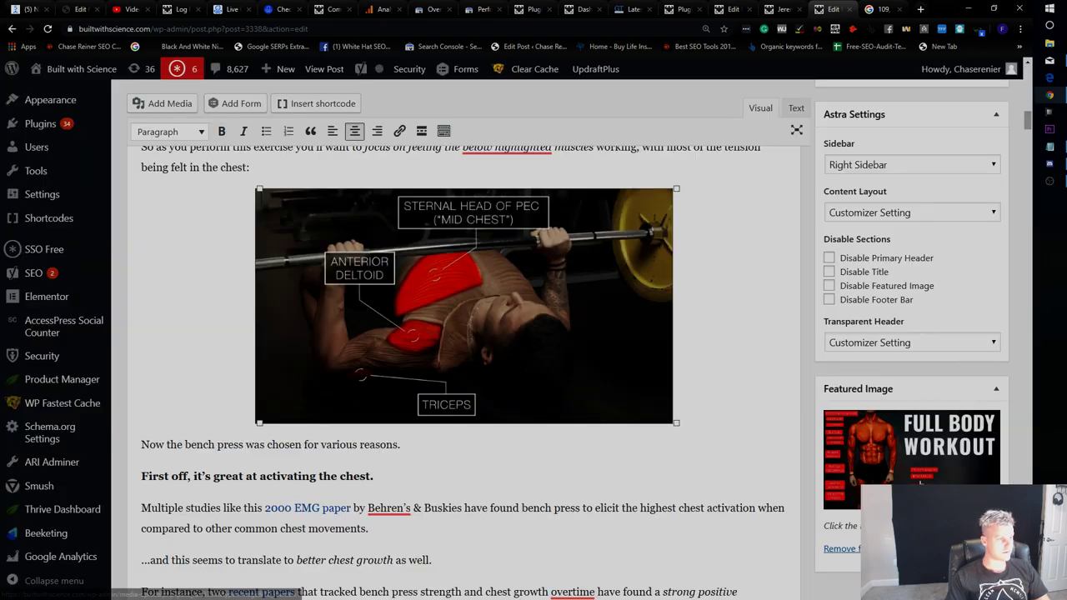
# Keep layout and transparent header at Customizer Setting, and disable the featured image.
pyautogui.scroll(2, 882, 389)
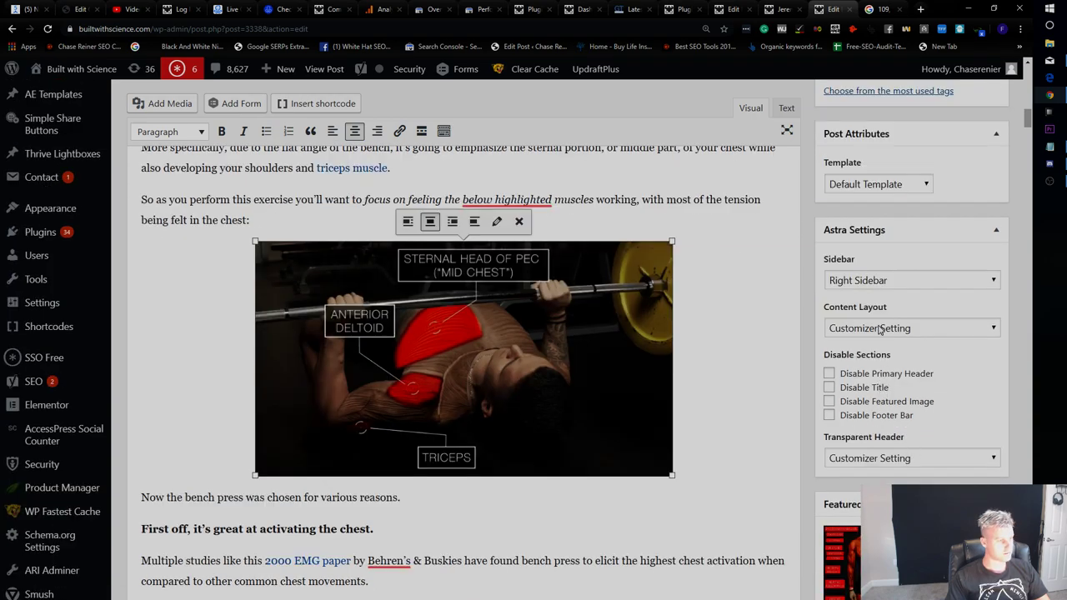
pyautogui.click(879, 331)
pyautogui.click(884, 329)
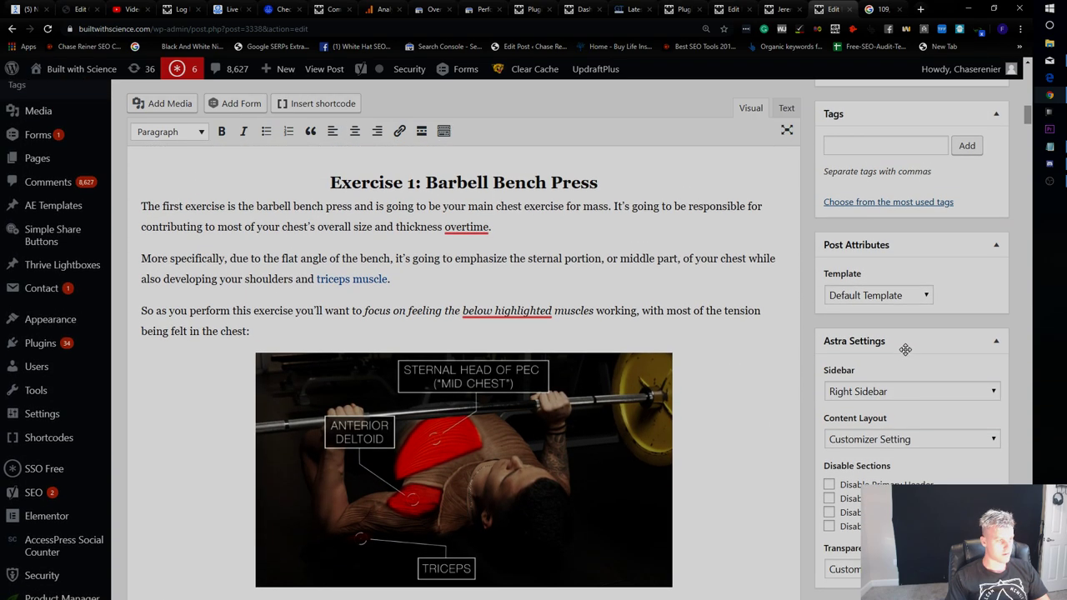
pyautogui.click(887, 460)
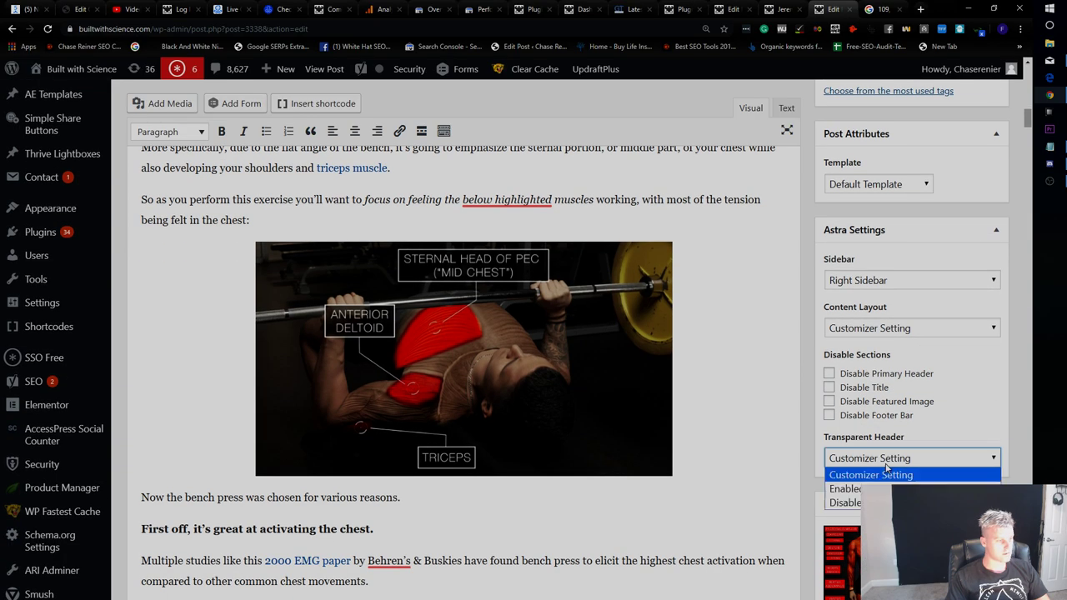
pyautogui.click(792, 432)
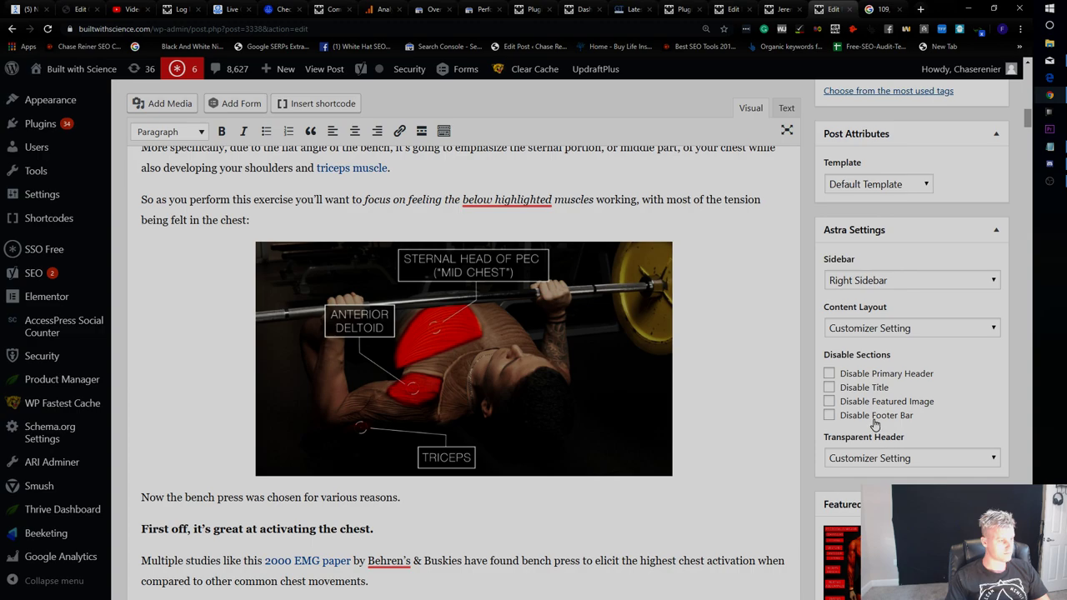
pyautogui.click(878, 402)
pyautogui.scroll(-2, 893, 434)
pyautogui.click(901, 451)
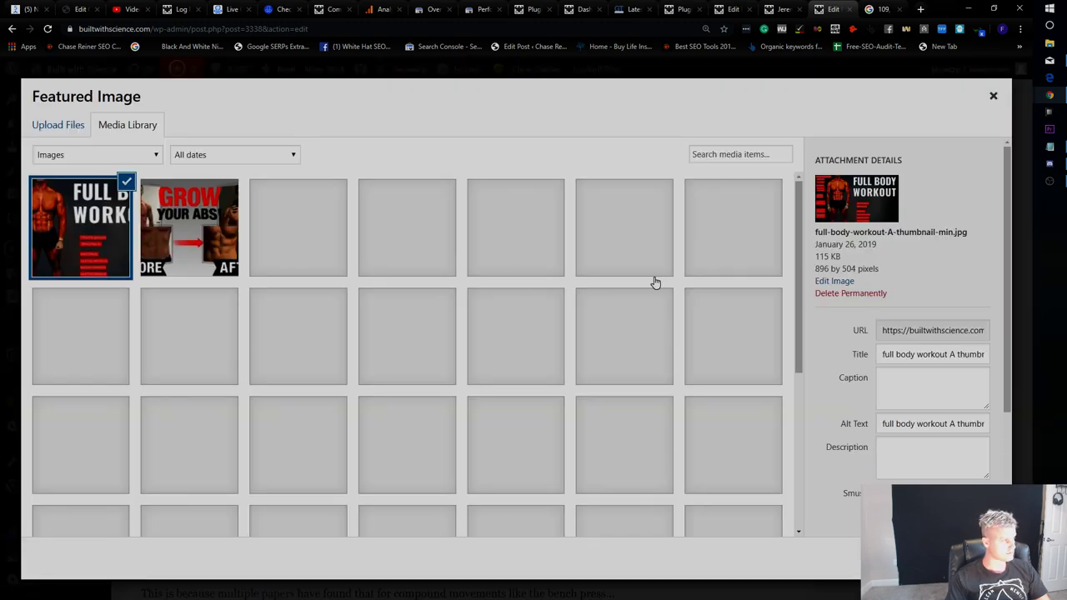
# Add a new empty line after the article's opening heading.
pyautogui.click(993, 98)
pyautogui.scroll(15, 501, 334)
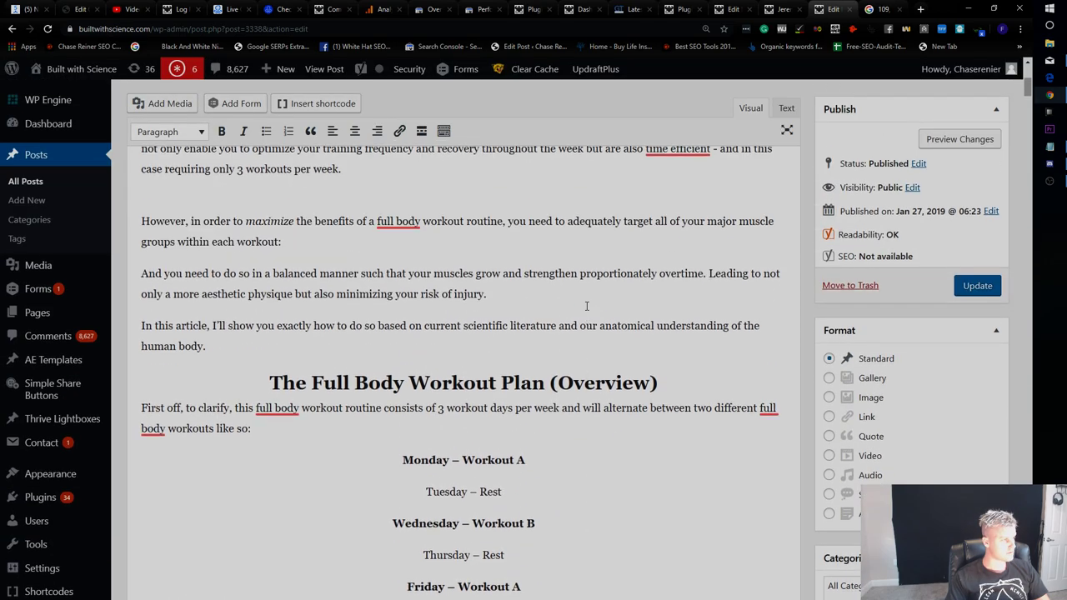
pyautogui.scroll(-1, 418, 418)
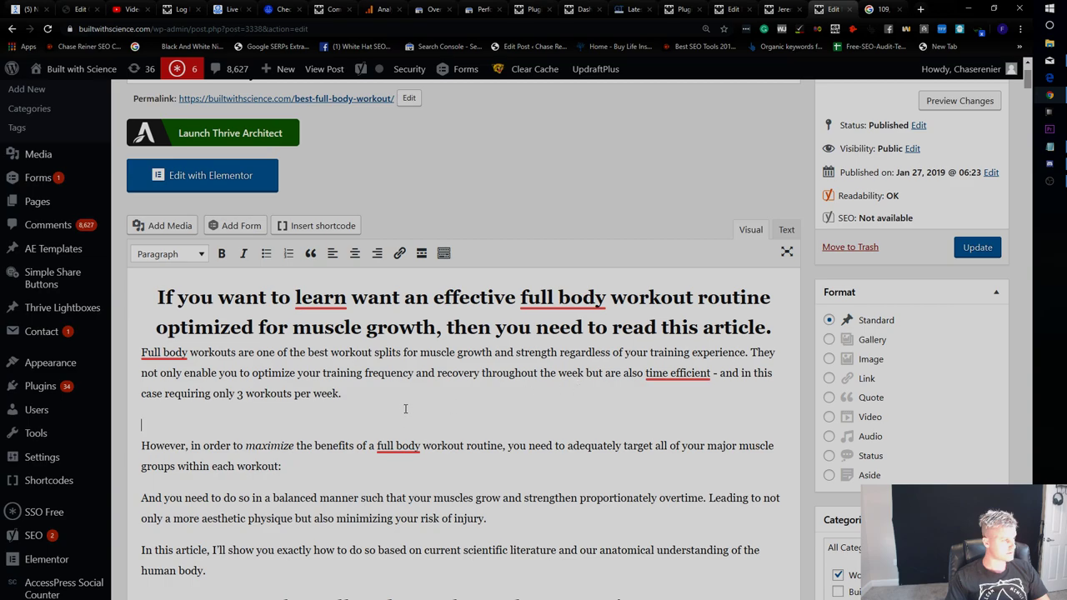
pyautogui.click(771, 329)
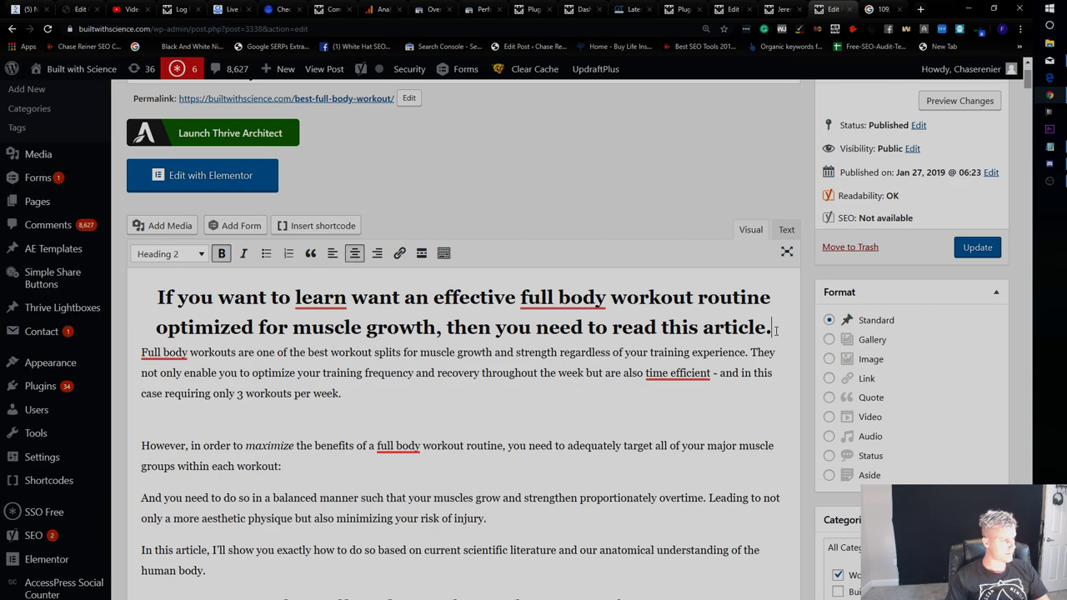
pyautogui.press('Return')
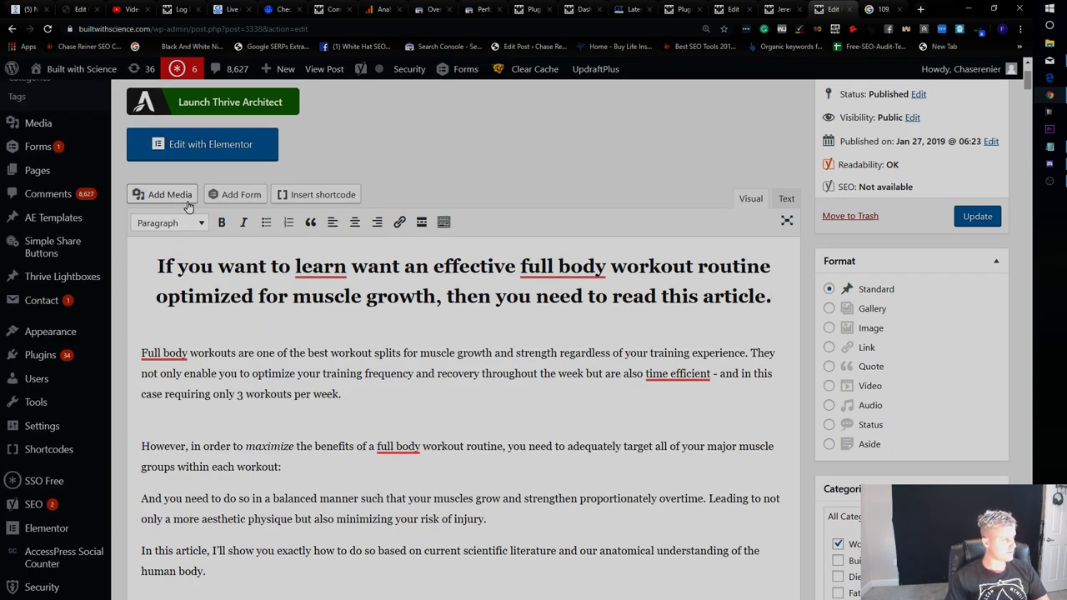
# Search the media library for 'full body' and insert the Full Body Workout image.
pyautogui.click(163, 193)
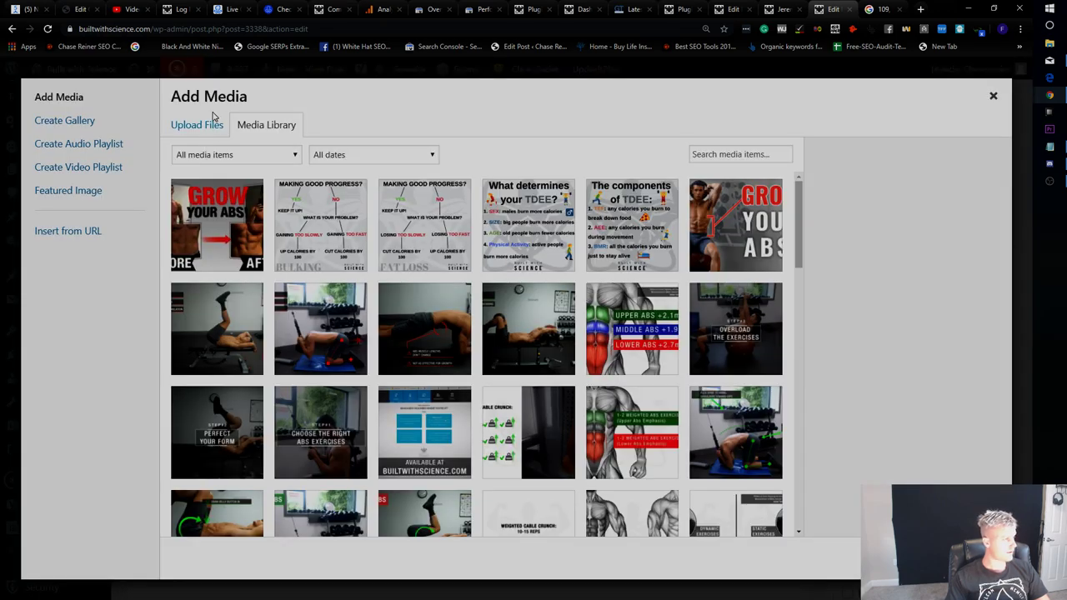
pyautogui.click(212, 125)
pyautogui.click(255, 125)
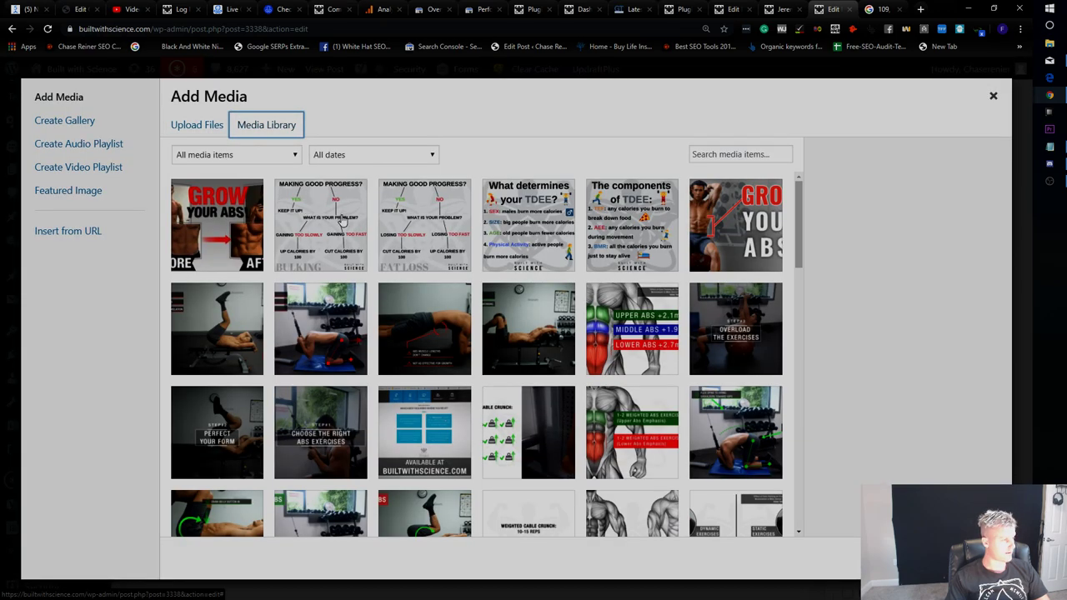
pyautogui.click(705, 159)
pyautogui.write('full body')
pyautogui.click(336, 231)
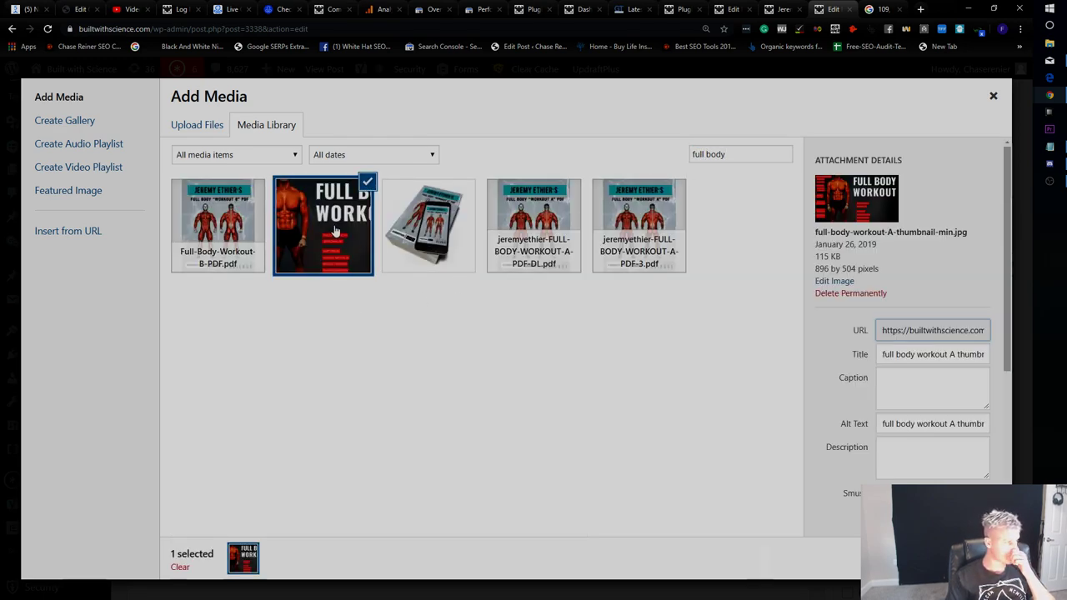
pyautogui.scroll(-4, 904, 333)
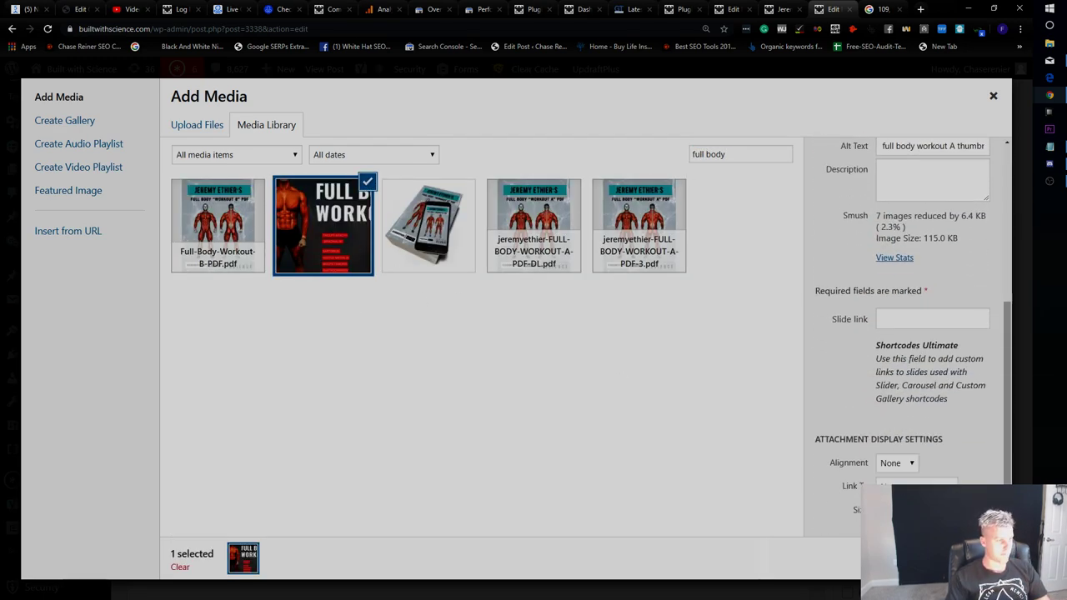
pyautogui.click(950, 556)
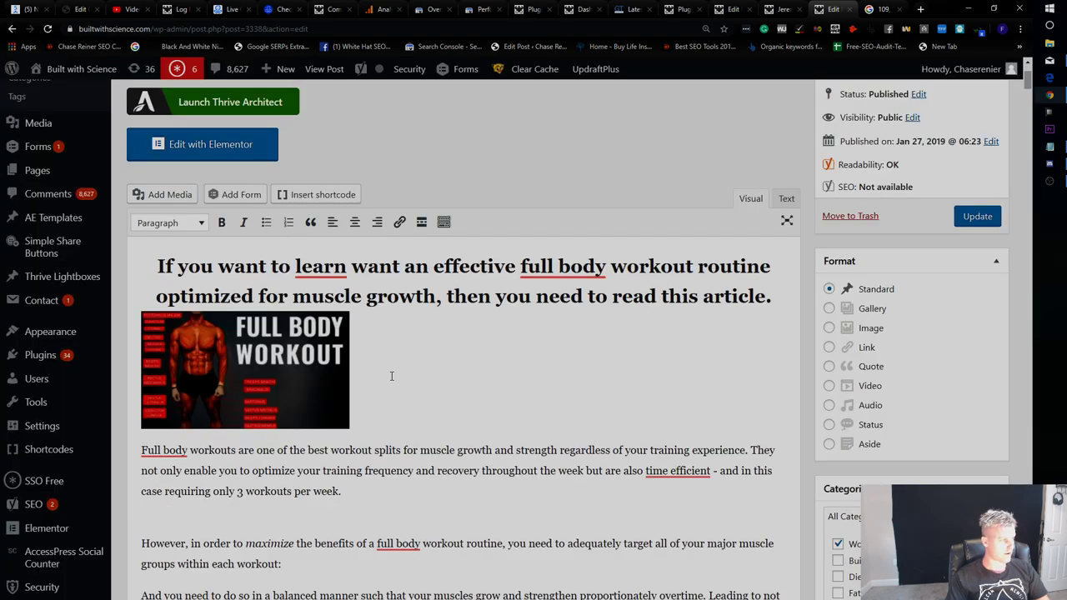
# Set the inserted image to full size 896 × 504.
pyautogui.click(267, 359)
pyautogui.click(278, 289)
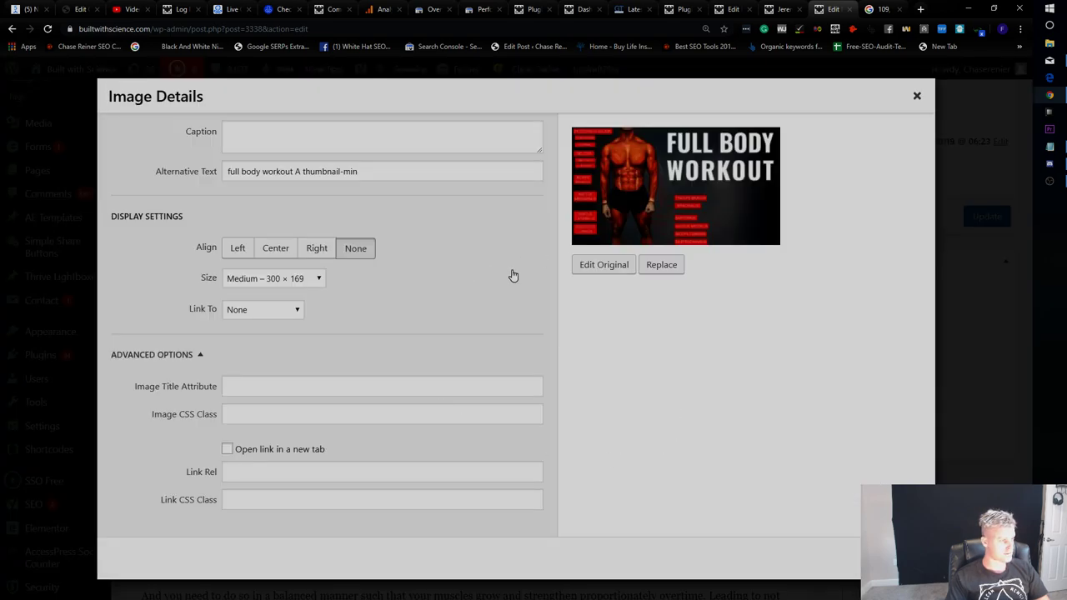
pyautogui.click(271, 278)
pyautogui.click(262, 317)
pyautogui.click(901, 556)
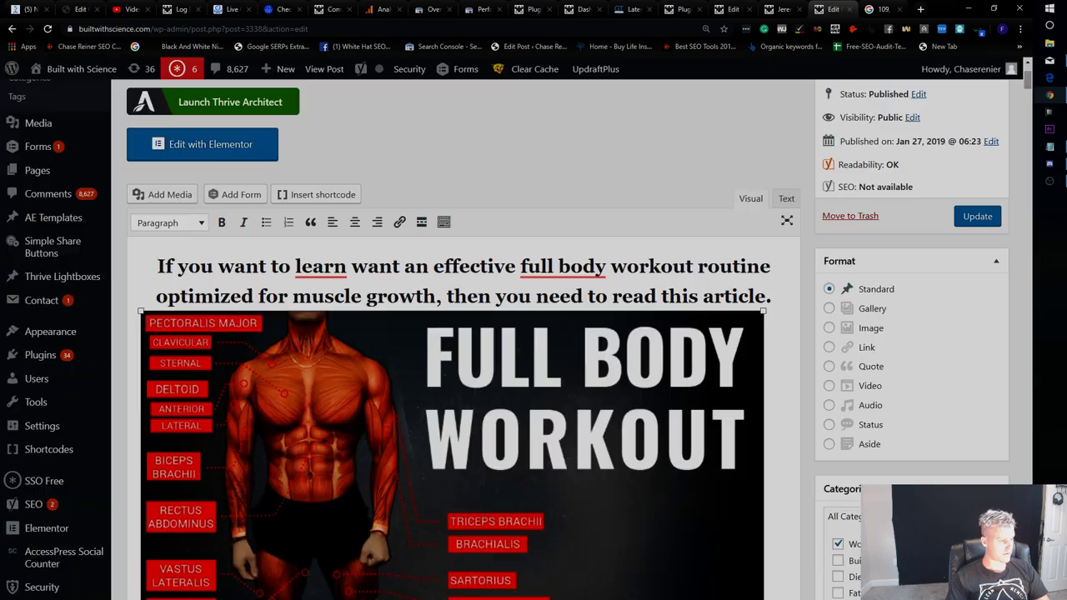
# Resize the image to medium 300 × 169 and align it right.
pyautogui.scroll(-2, 467, 375)
pyautogui.scroll(2, 467, 375)
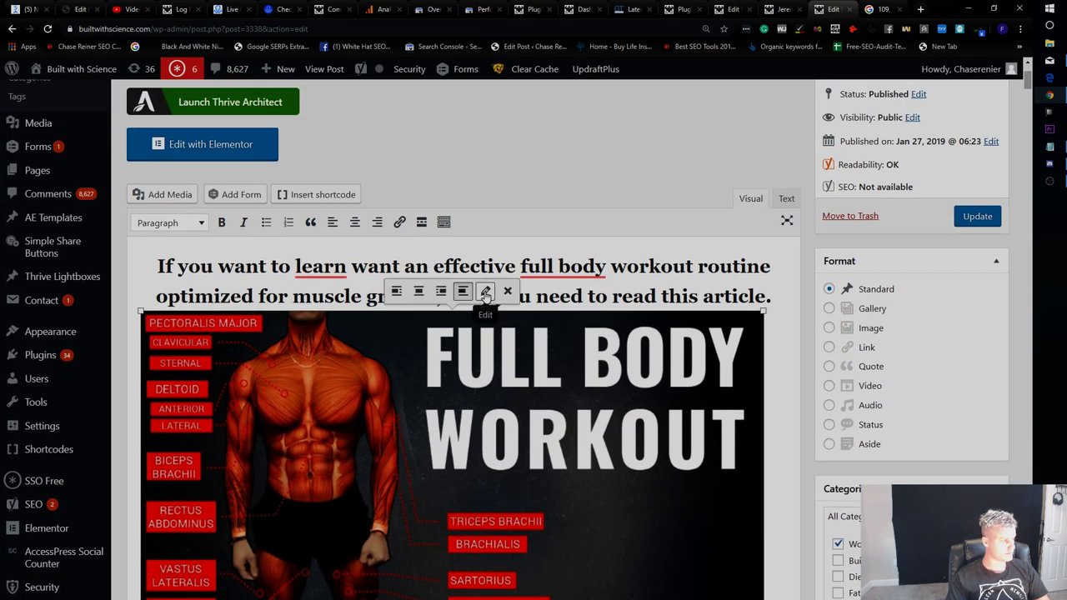
pyautogui.click(486, 294)
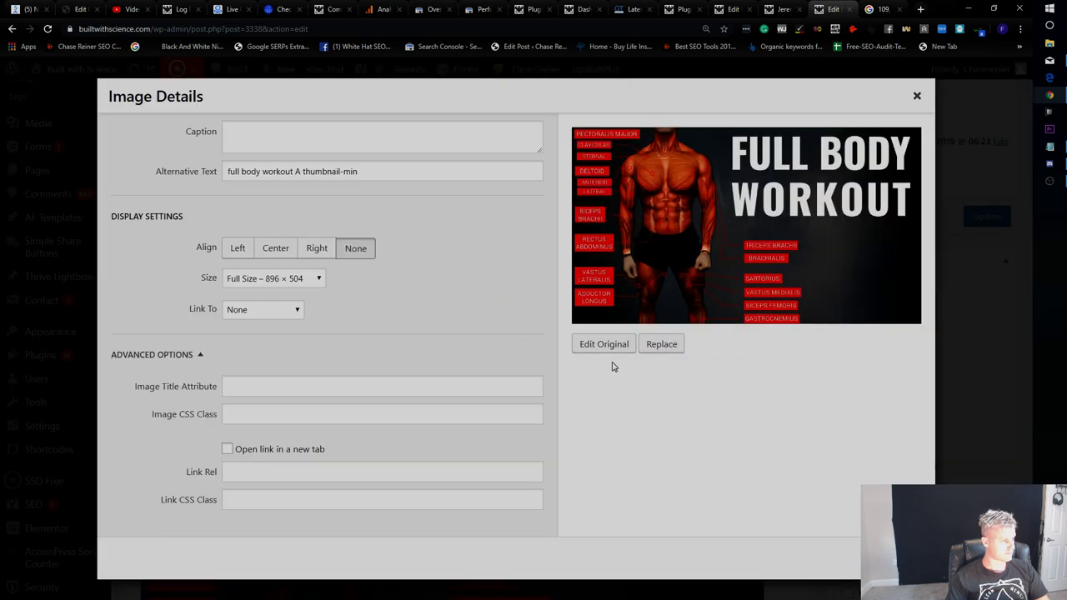
pyautogui.click(313, 280)
pyautogui.click(313, 305)
pyautogui.click(317, 248)
# Apply the medium right-aligned image settings and update the post.
pyautogui.click(896, 558)
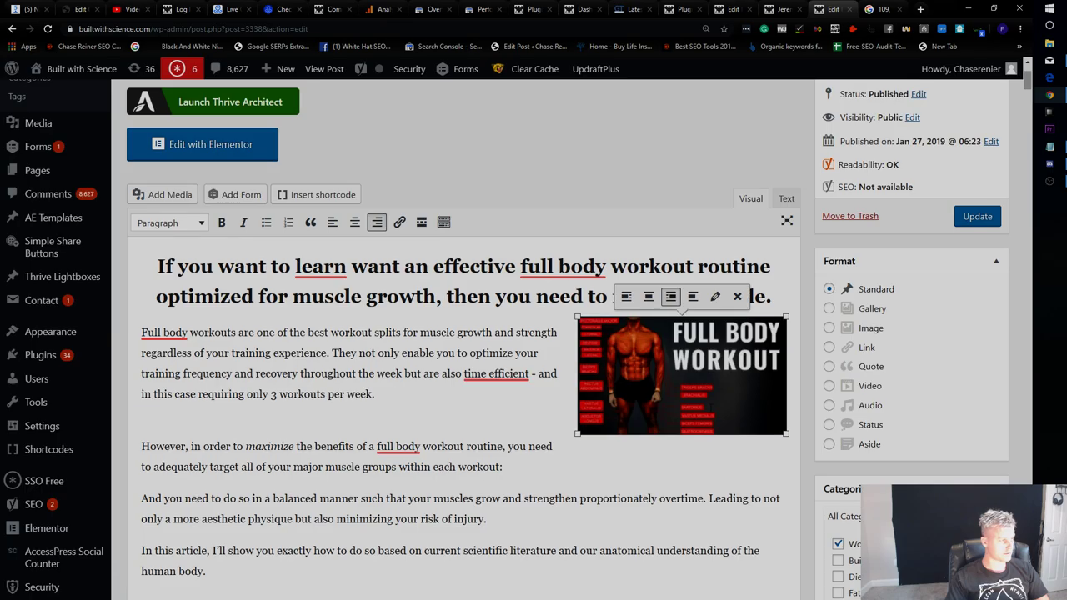
pyautogui.click(977, 216)
pyautogui.click(779, 10)
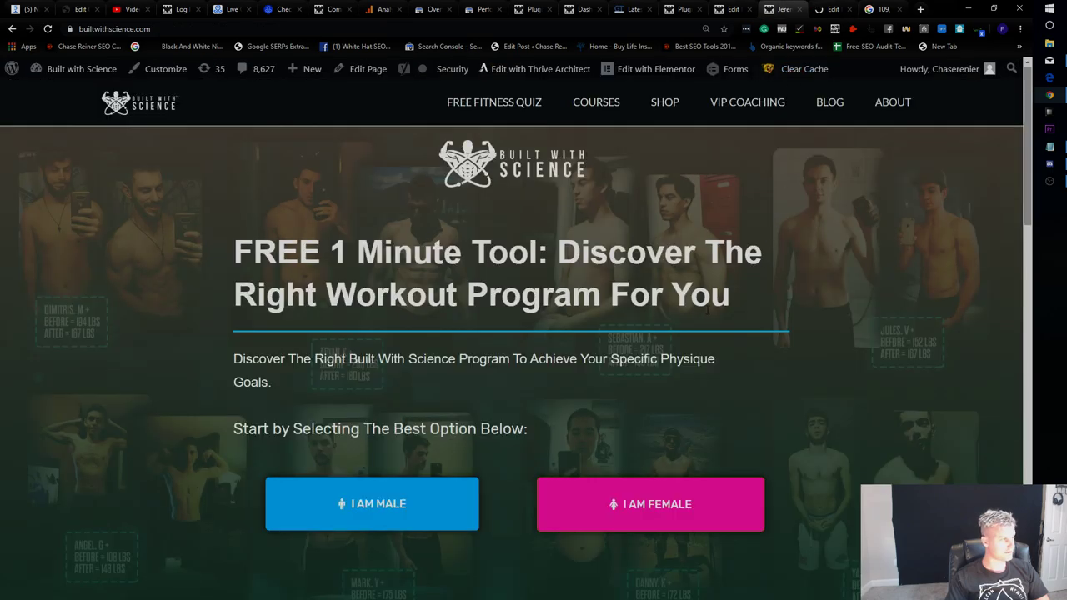
pyautogui.click(732, 8)
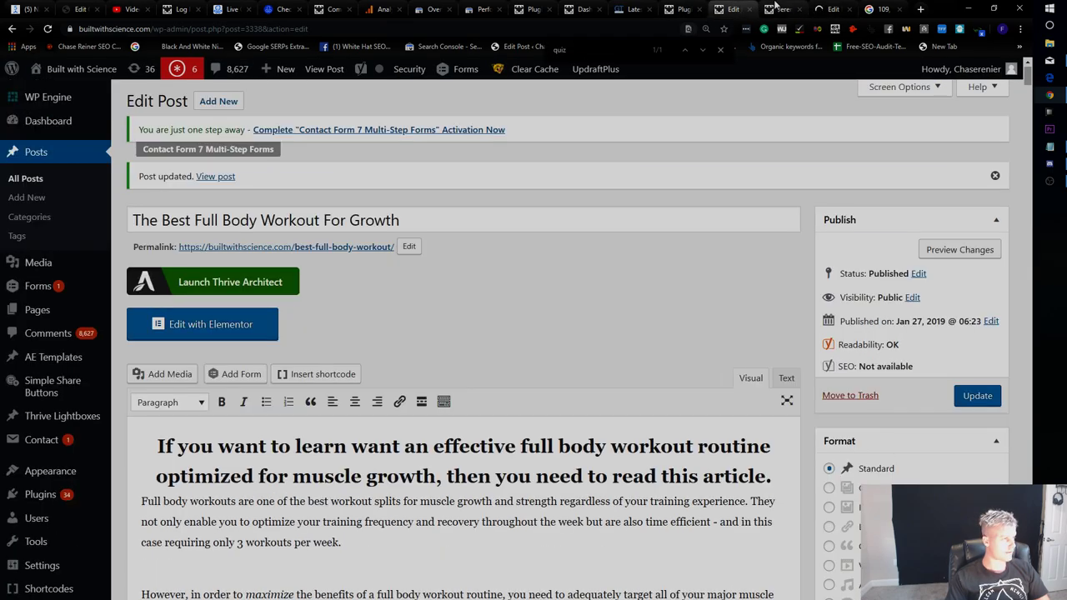
pyautogui.click(776, 9)
pyautogui.click(830, 9)
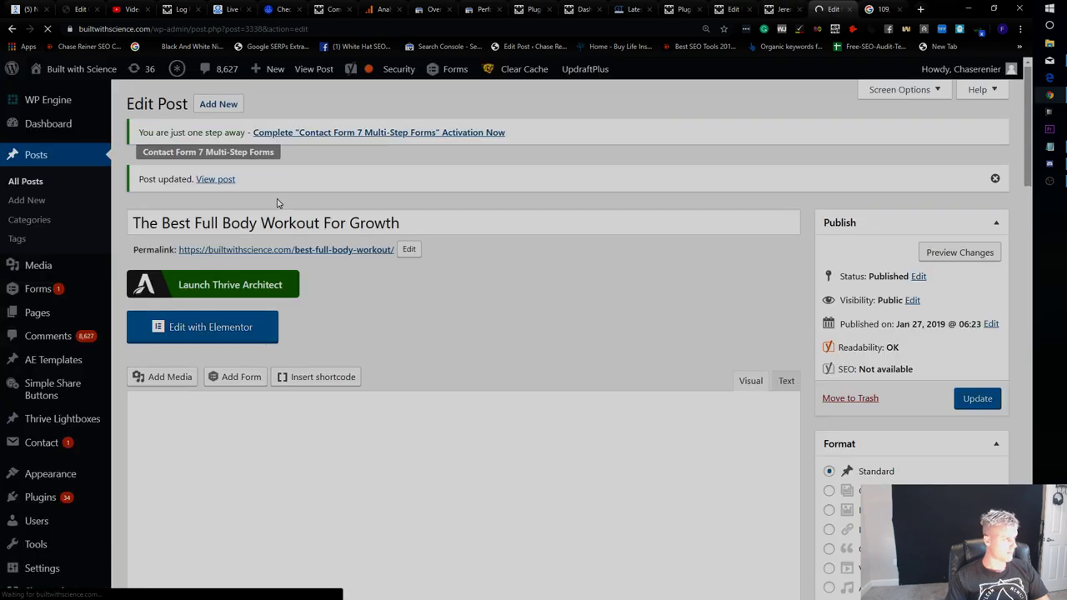
# Open the live post in a new tab to preview the change.
pyautogui.rightClick(302, 249)
pyautogui.click(342, 306)
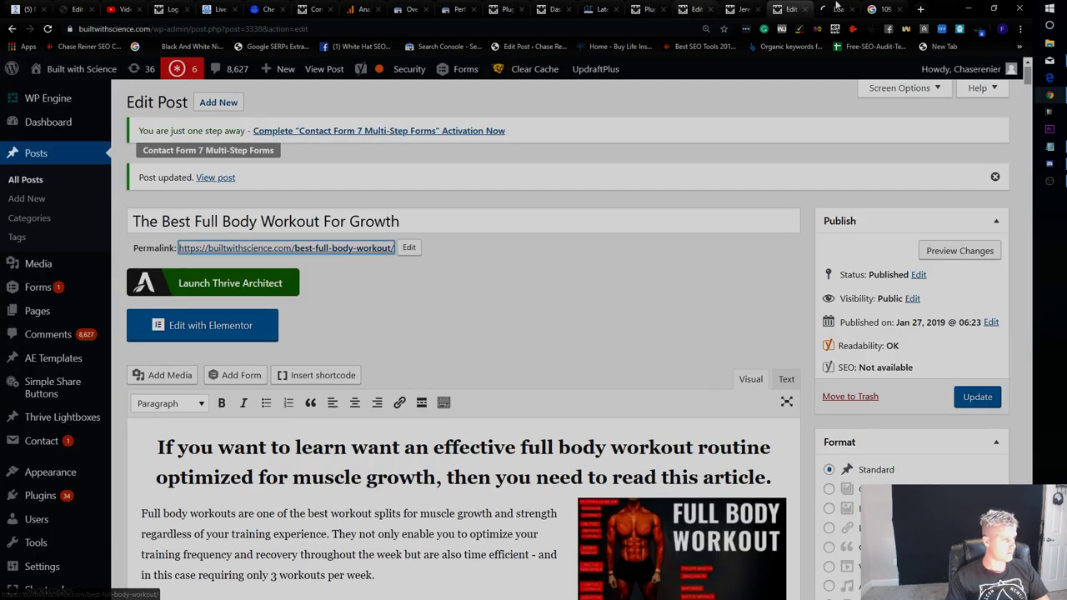
pyautogui.click(825, 7)
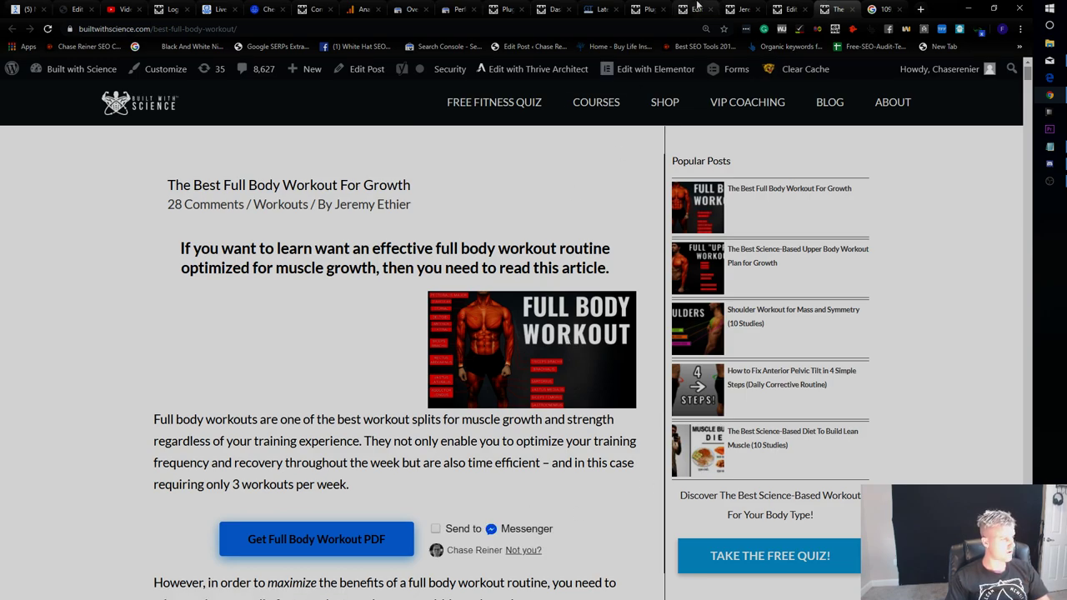
pyautogui.click(791, 8)
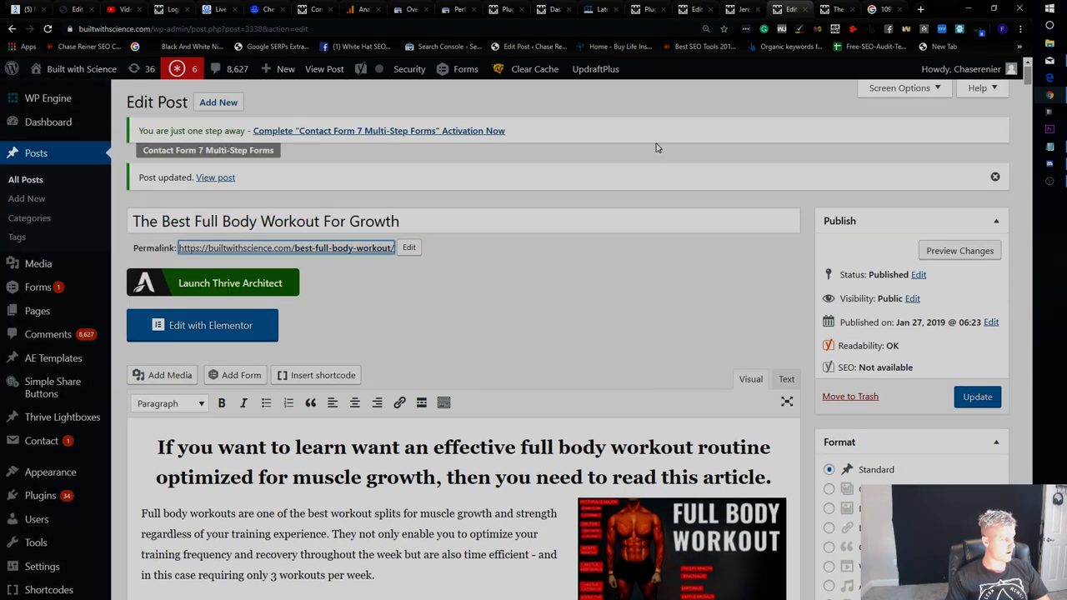
pyautogui.hotkey('ctrl', 'Tab')
pyautogui.hotkey('ctrl', 'shift', 'Tab')
pyautogui.hotkey('ctrl', 'shift', 'Tab')
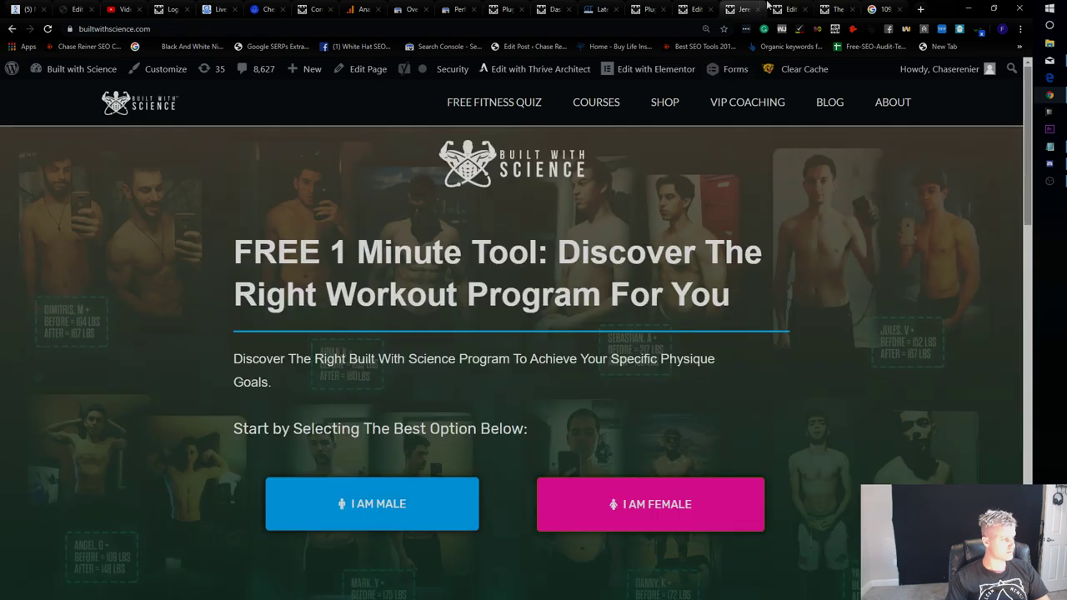
pyautogui.hotkey('ctrl', 'Tab')
pyautogui.hotkey('ctrl', 'Tab')
pyautogui.hotkey('ctrl', 'Tab')
pyautogui.hotkey('ctrl', 'shift', 'Tab')
pyautogui.hotkey('ctrl', 'shift', 'Tab')
# Remove the workout image from the article intro and update the post.
pyautogui.scroll(-2, 467, 333)
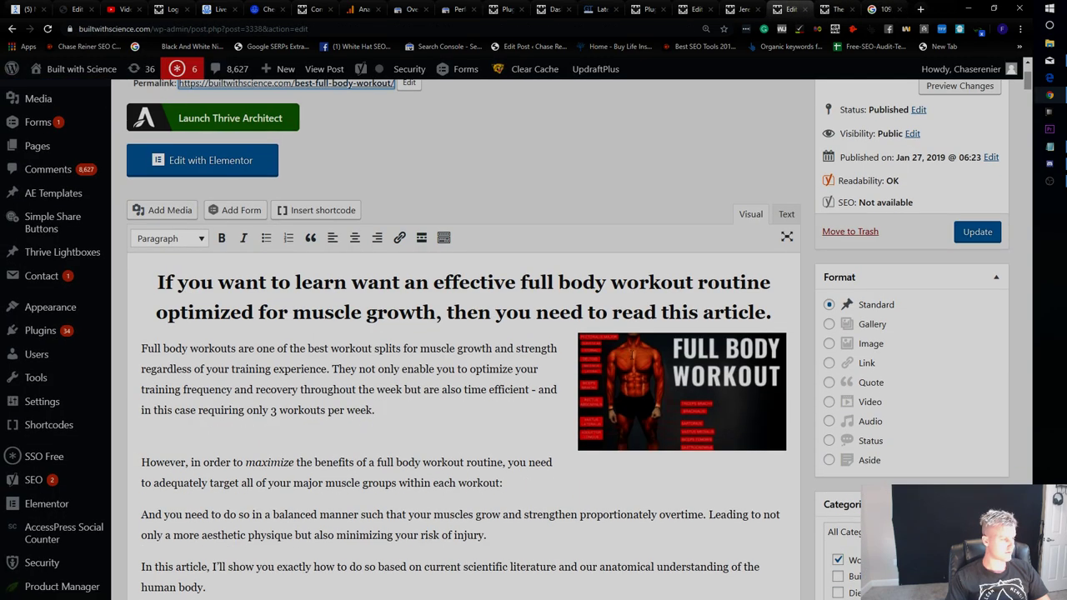
pyautogui.click(700, 375)
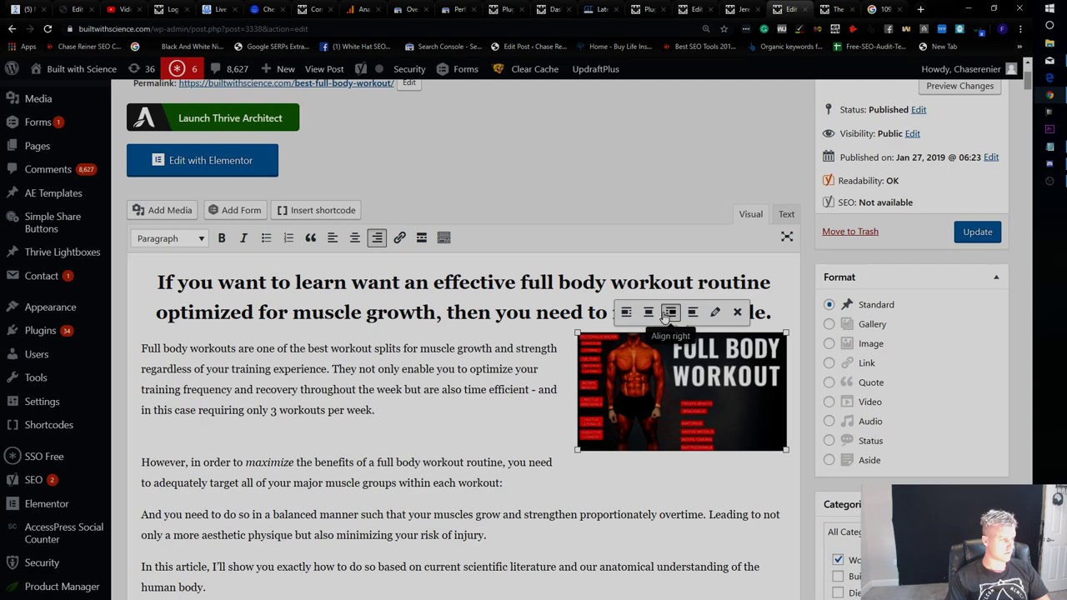
pyautogui.press('Delete')
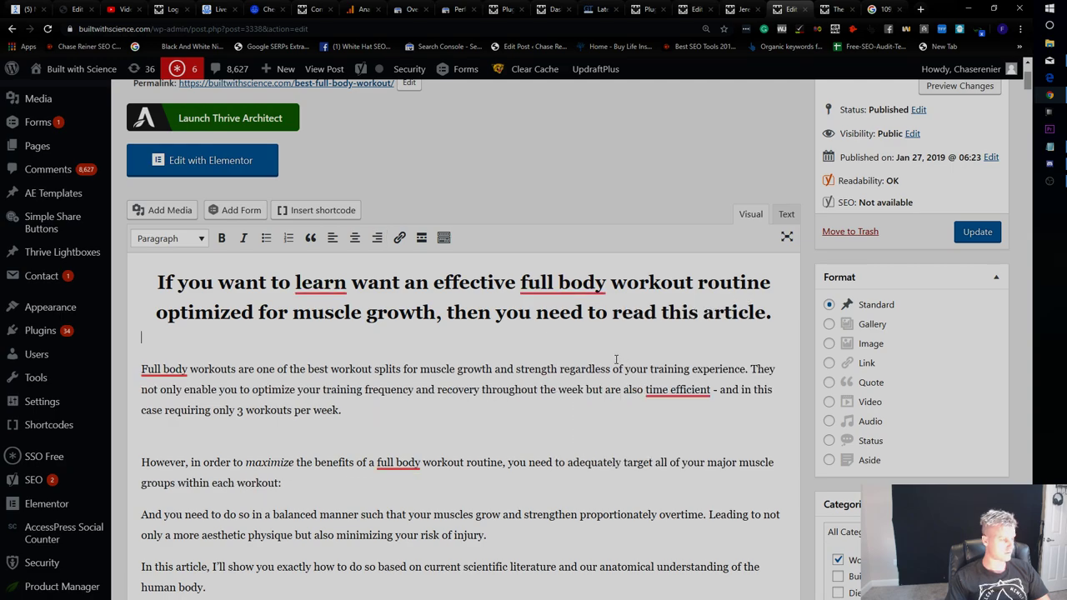
pyautogui.hotkey('ctrl', 'z')
pyautogui.click(615, 353)
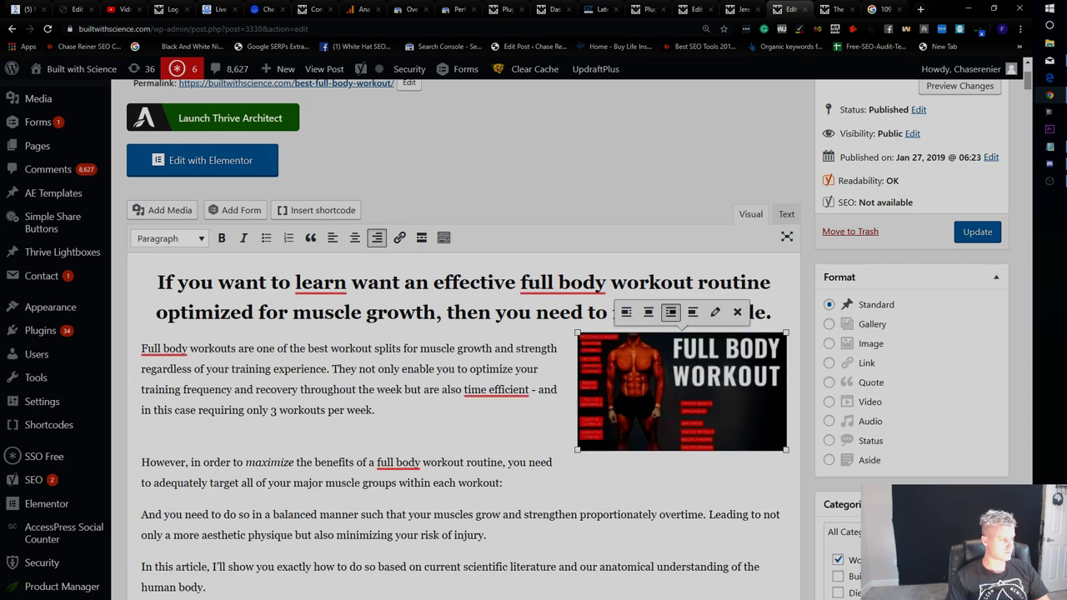
pyautogui.click(737, 311)
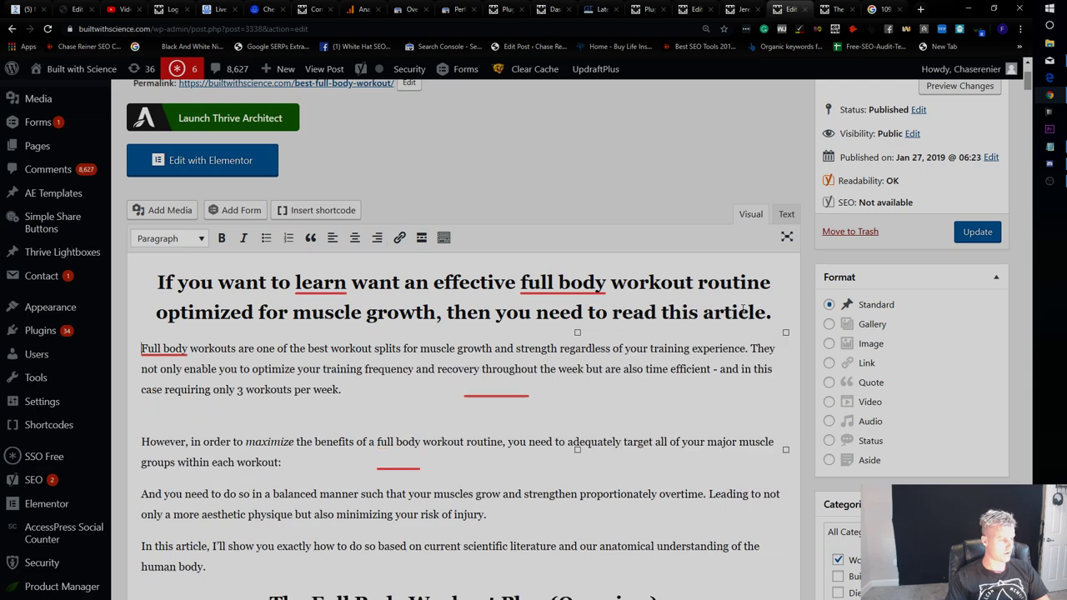
pyautogui.scroll(-10, 905, 398)
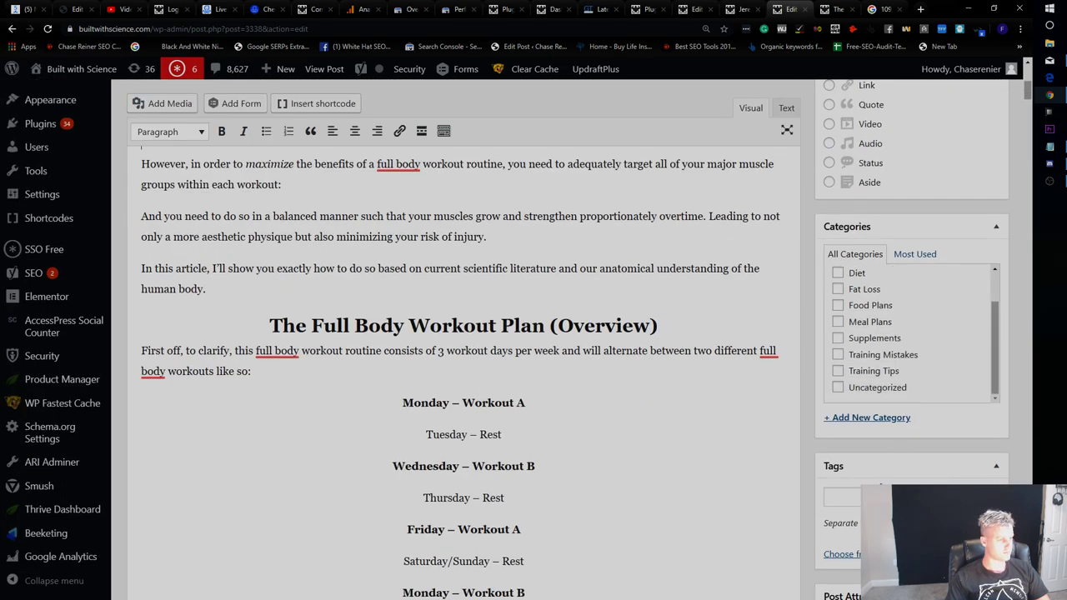
pyautogui.scroll(10, 959, 292)
pyautogui.click(976, 342)
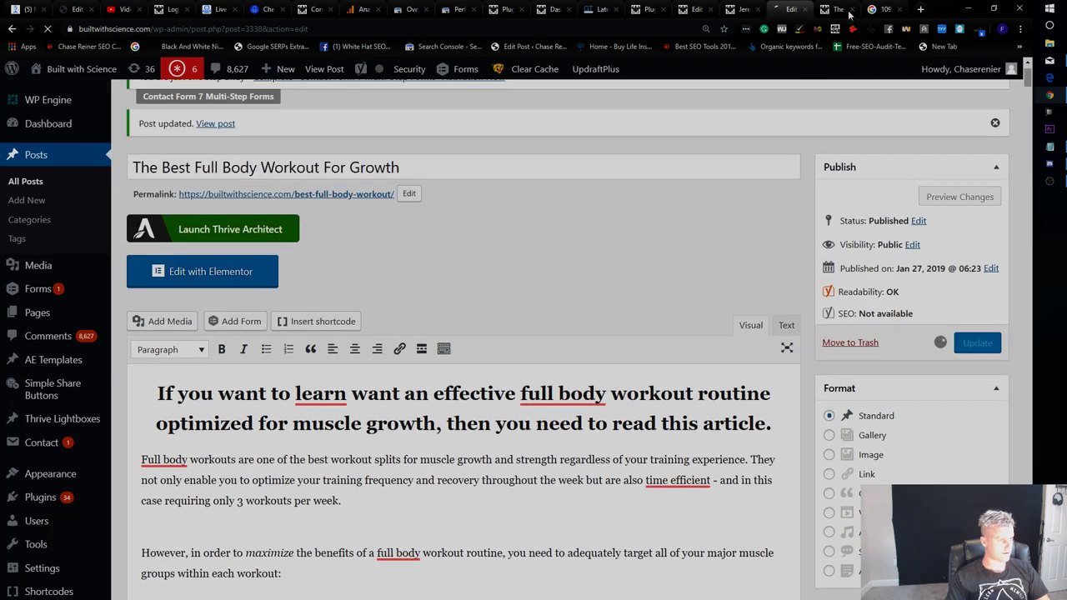
# Check the live post, then return to the post editor.
pyautogui.hotkey('ctrl', 'Tab')
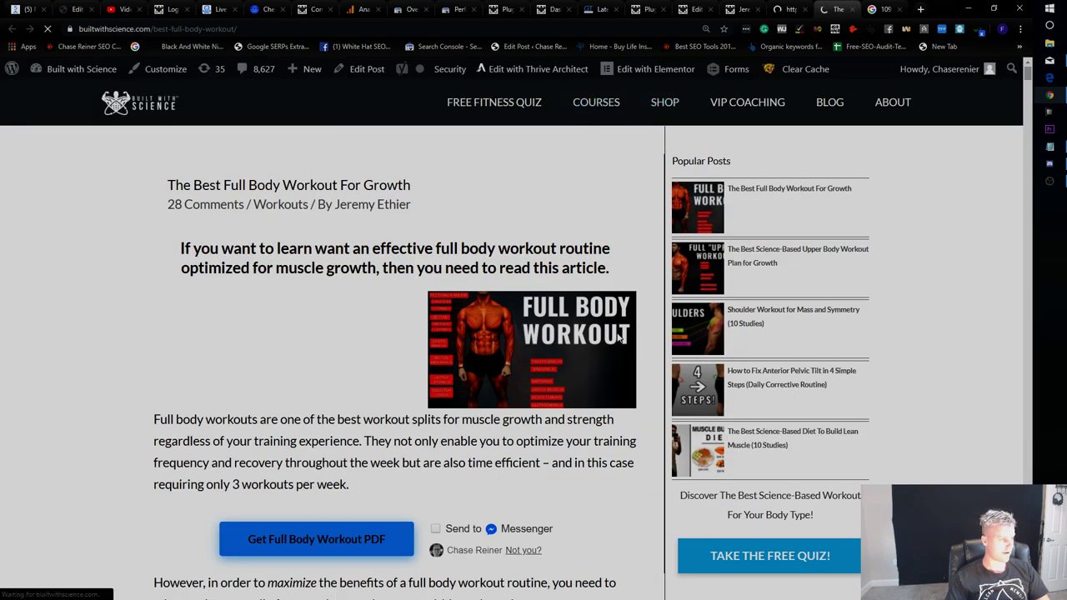
pyautogui.scroll(-2, 432, 299)
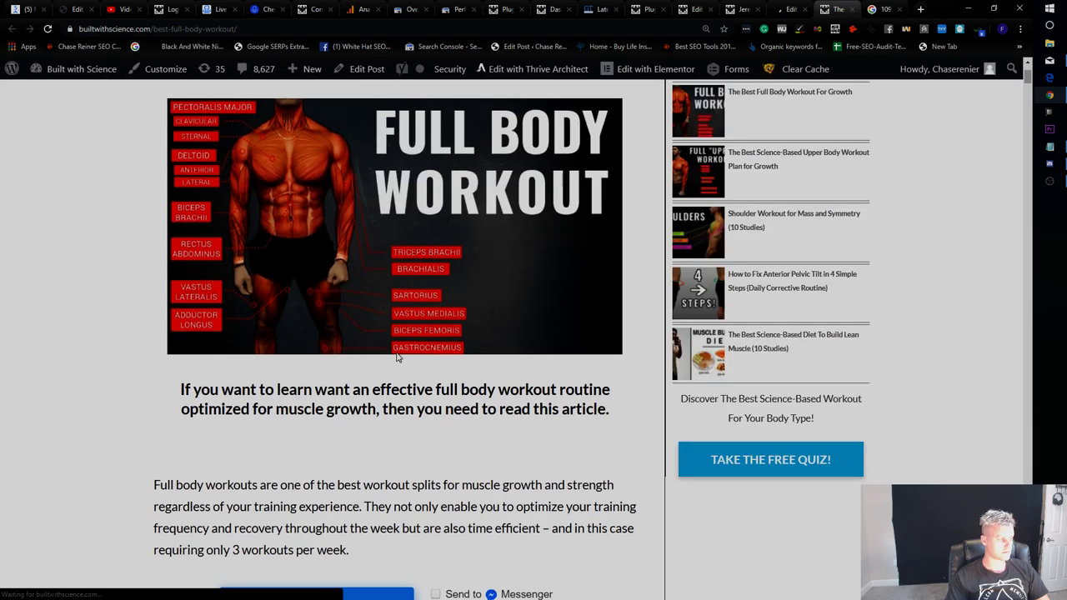
pyautogui.hotkey('ctrl', 'shift', 'Tab')
pyautogui.scroll(-3, 290, 328)
# Delete the empty line below the heading and update the post.
pyautogui.click(324, 236)
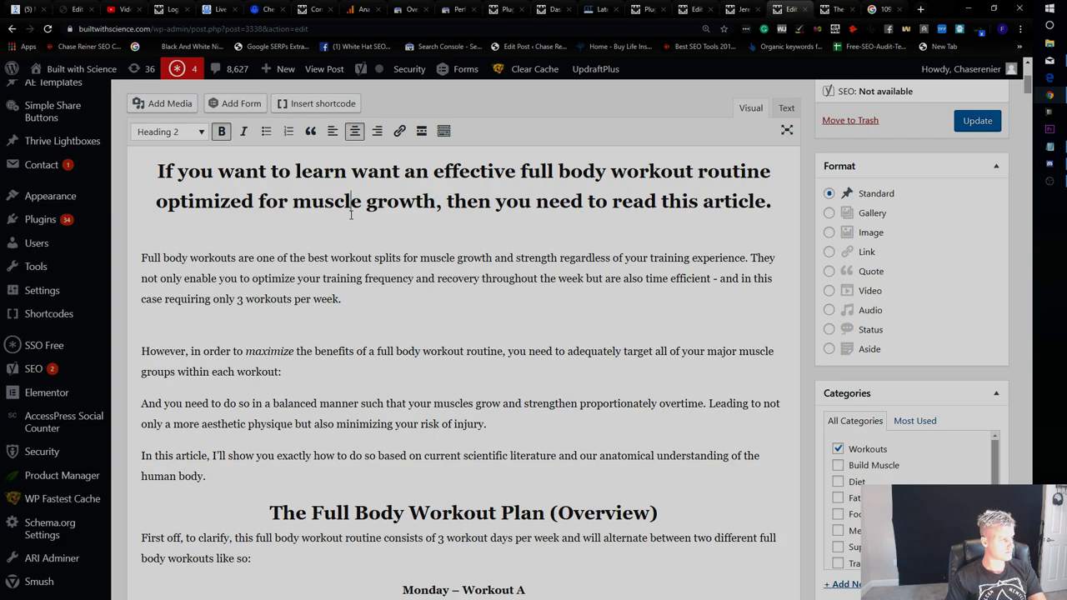
pyautogui.press('BackSpace')
pyautogui.click(229, 267)
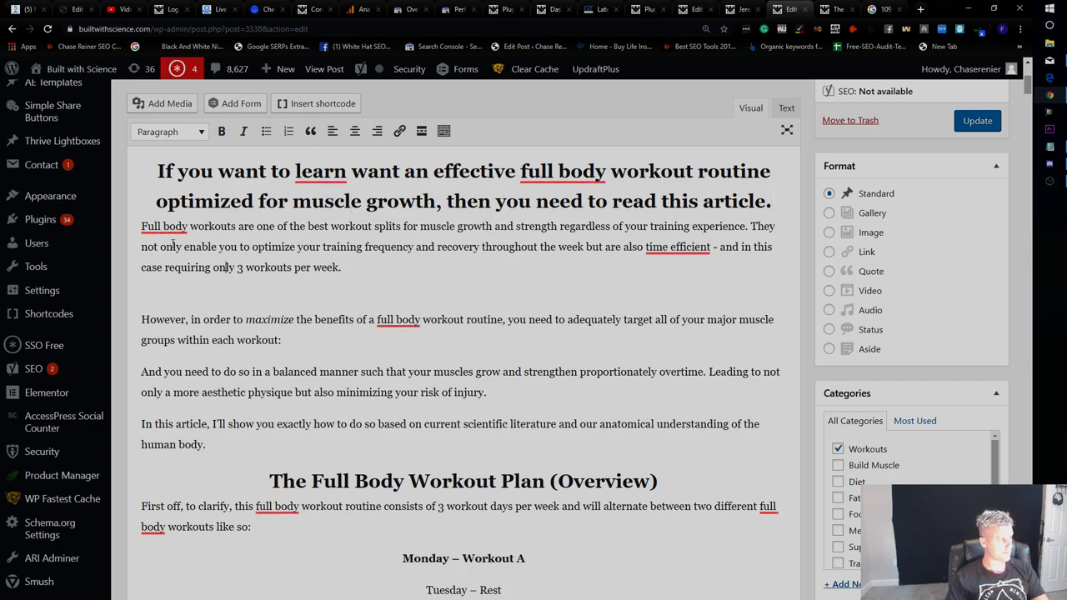
pyautogui.moveTo(165, 224)
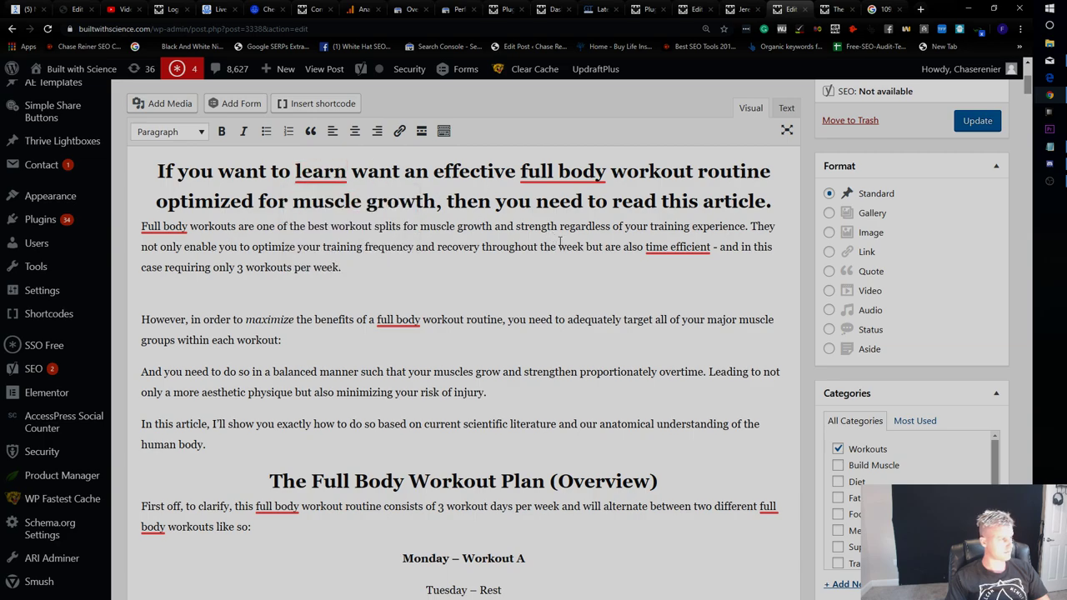
pyautogui.click(988, 123)
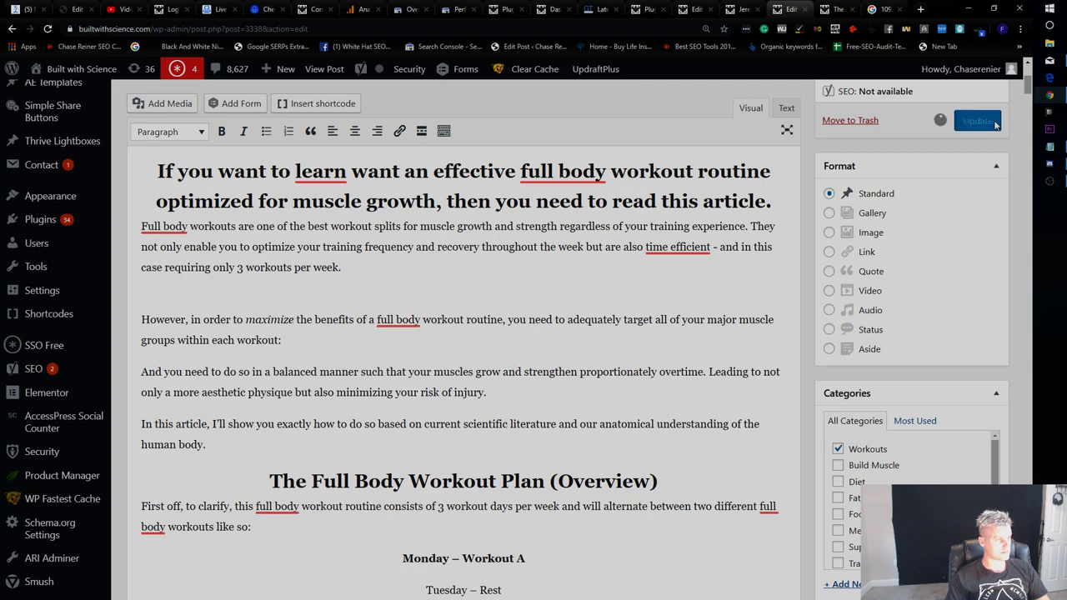
# Scroll the live post to the Get Full Body Workout PDF button and Send to Messenger checkbox.
pyautogui.hotkey('ctrl', 'Tab')
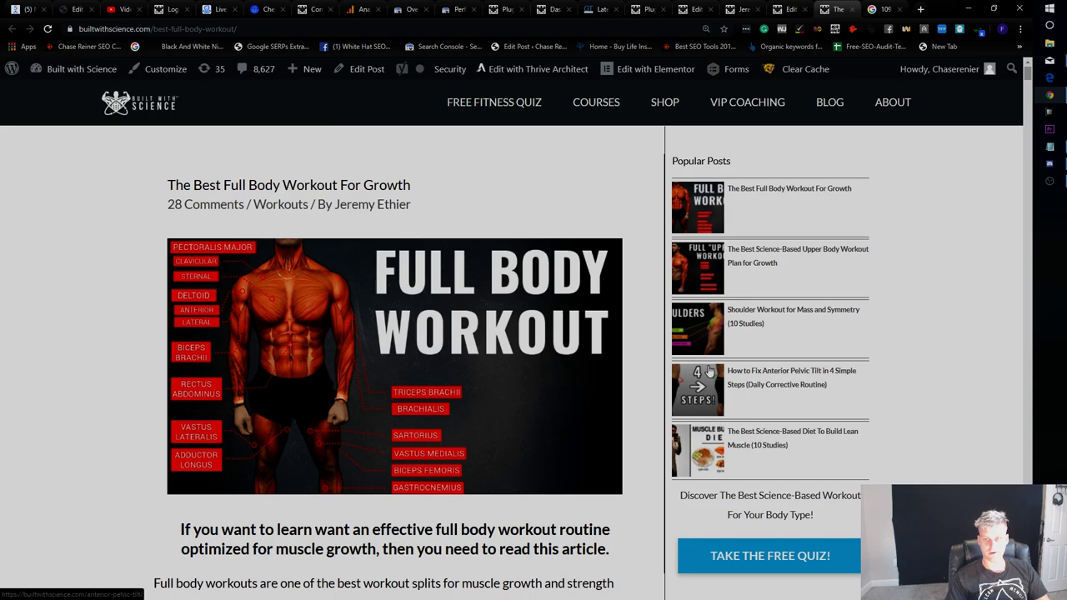
pyautogui.scroll(-3, 759, 358)
pyautogui.scroll(3, 757, 352)
pyautogui.scroll(-6, 750, 250)
pyautogui.scroll(-1, 677, 191)
pyautogui.scroll(3, 677, 191)
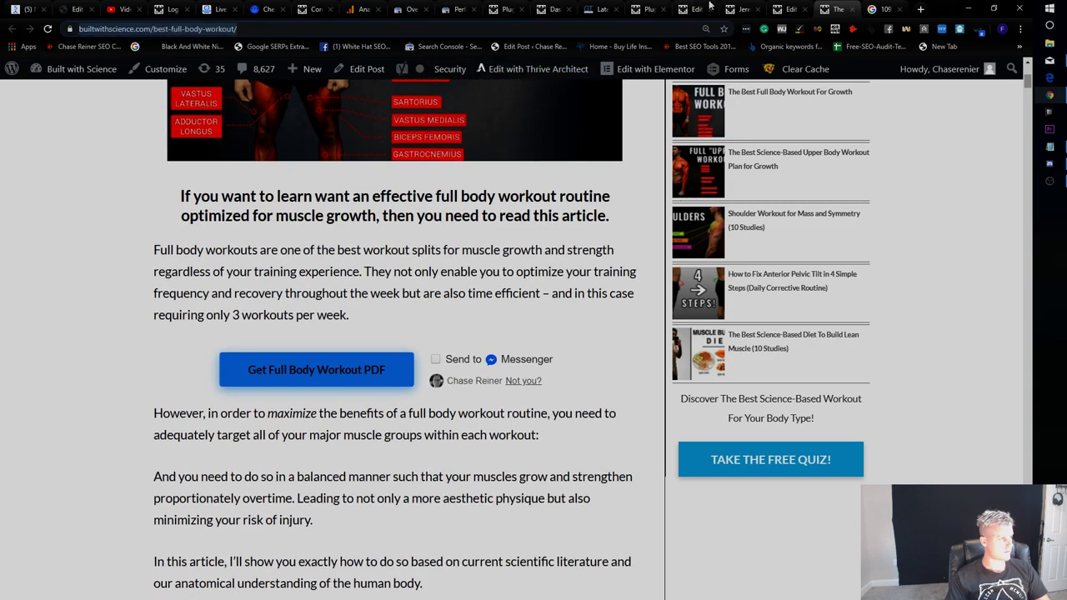
pyautogui.click(600, 9)
# Re-test the best-full-body-workout page in GTmetrix.
pyautogui.scroll(5, 770, 328)
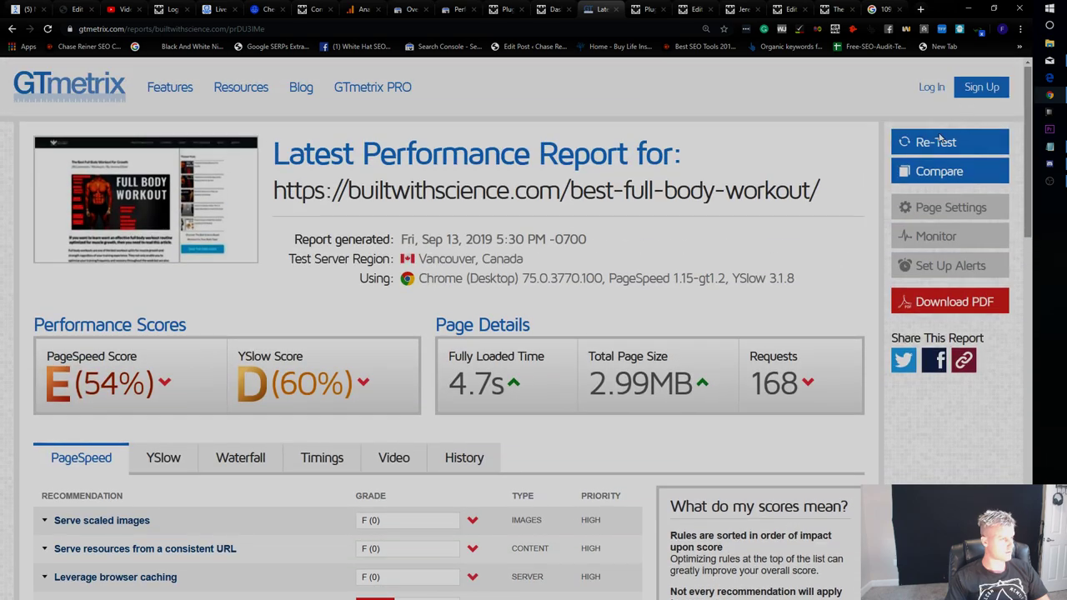
pyautogui.click(921, 143)
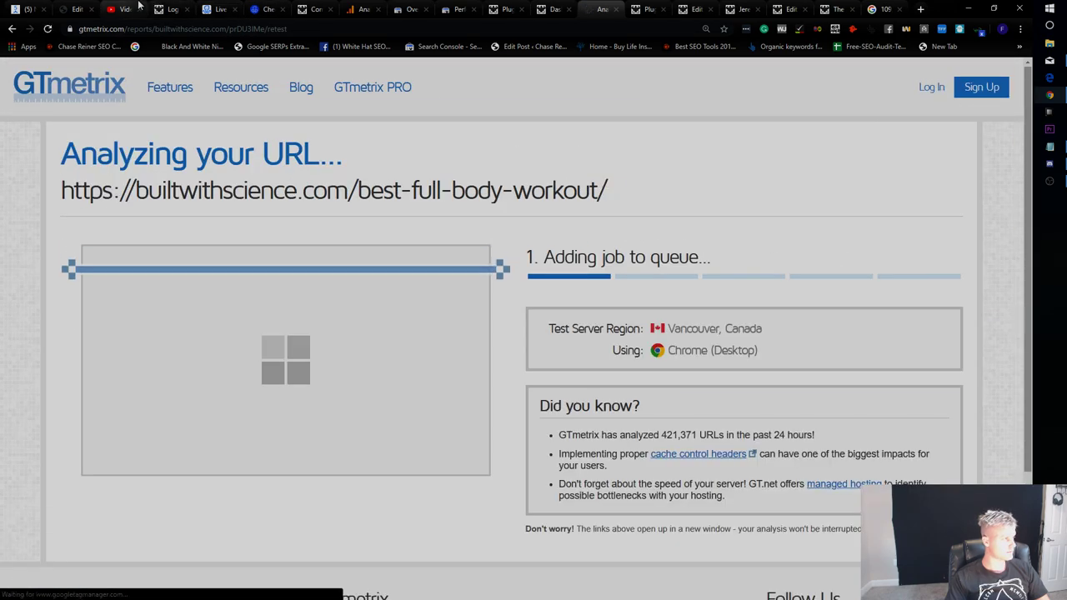
pyautogui.click(125, 9)
pyautogui.click(457, 9)
pyautogui.click(504, 9)
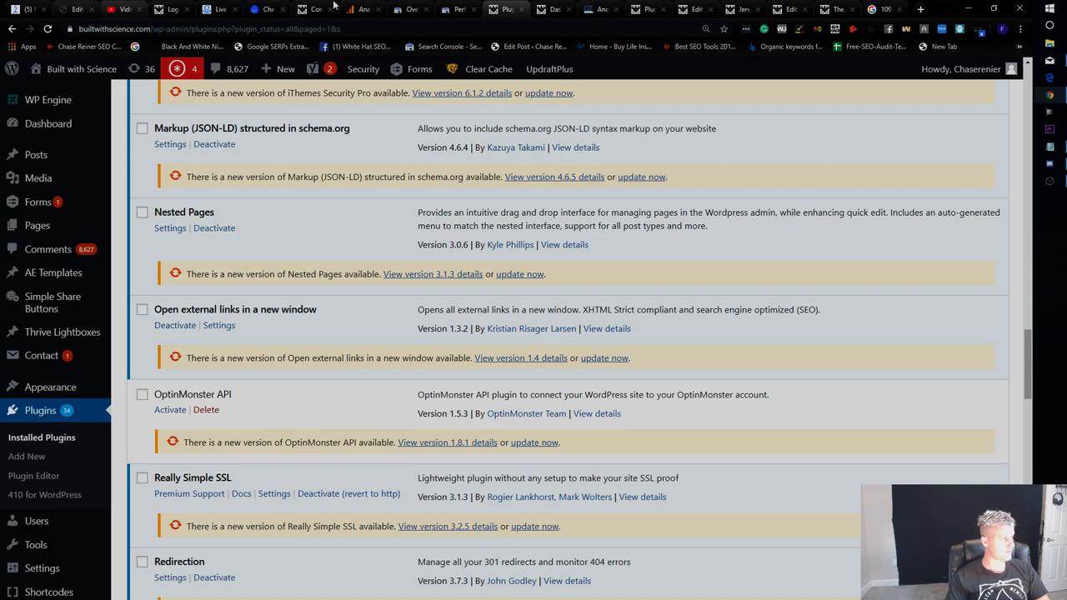
pyautogui.click(738, 9)
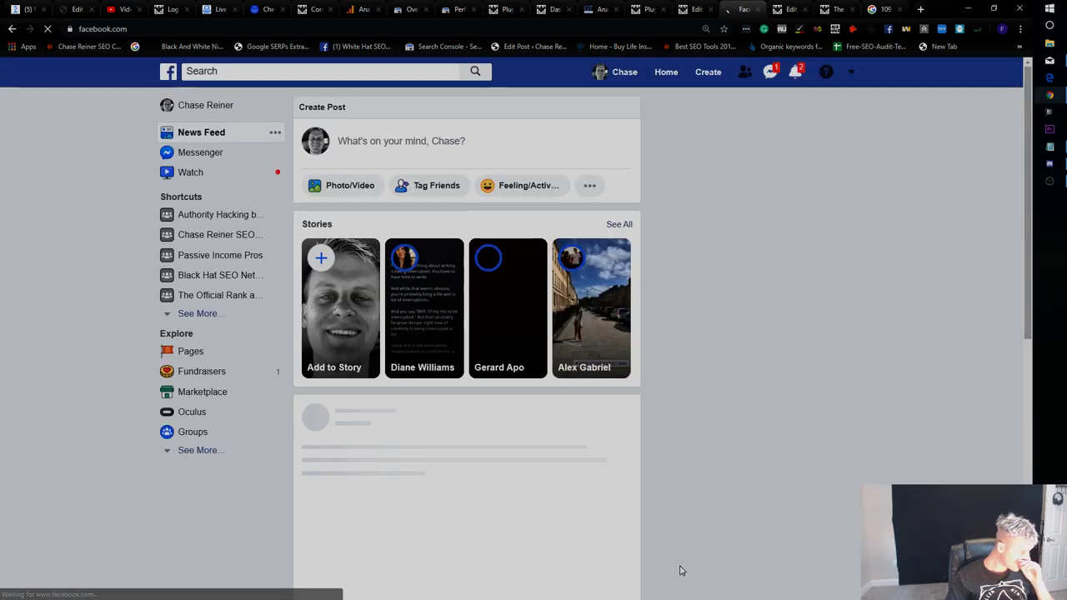
# Cycle through the browser tabs to the Facebook News Feed.
pyautogui.click(220, 9)
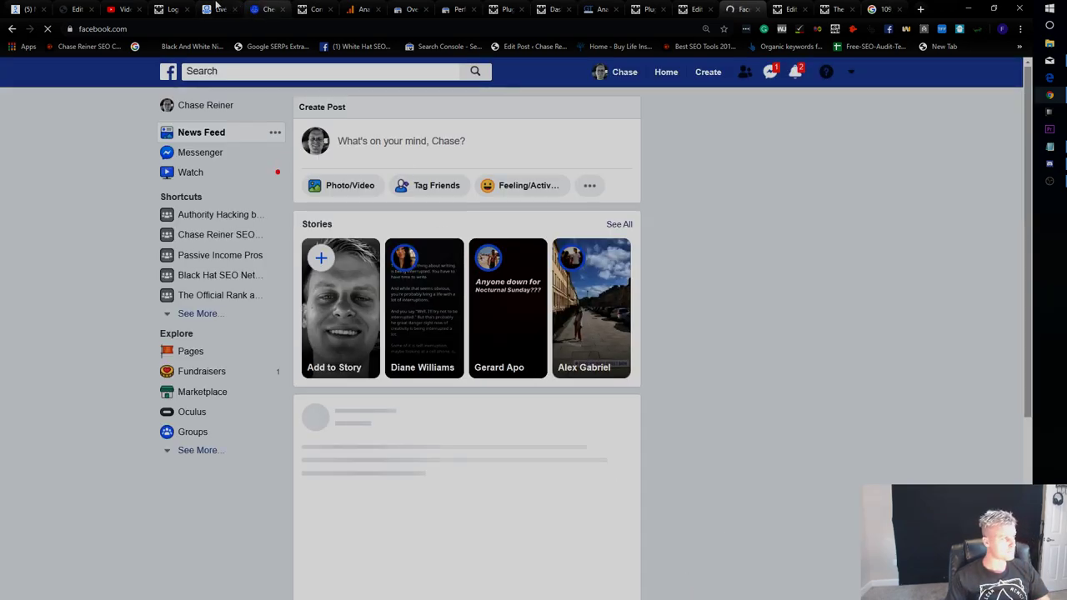
pyautogui.click(307, 9)
pyautogui.click(360, 9)
pyautogui.click(460, 8)
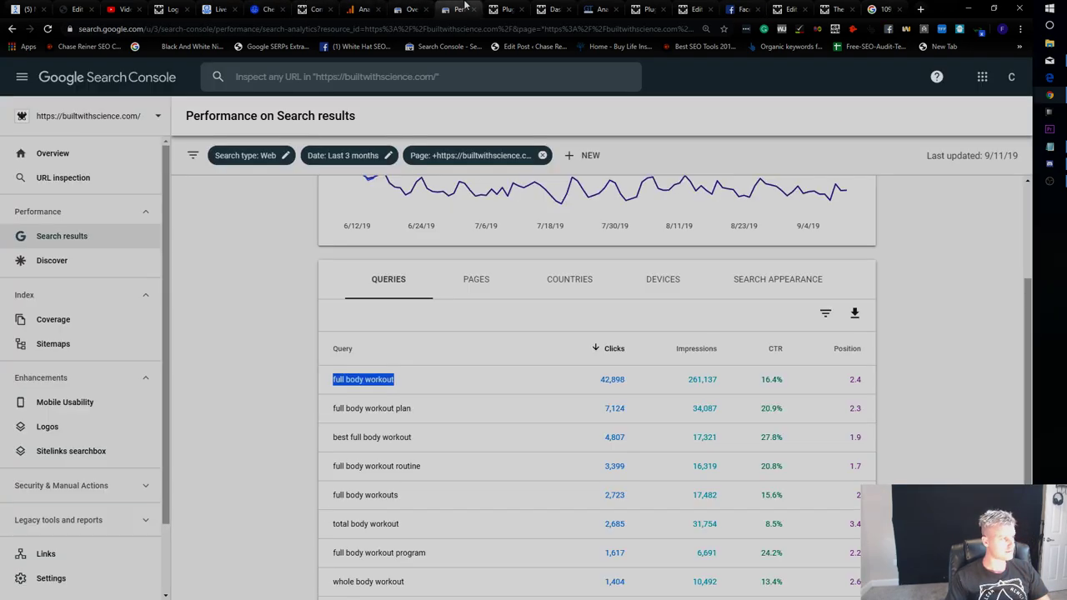
pyautogui.click(749, 6)
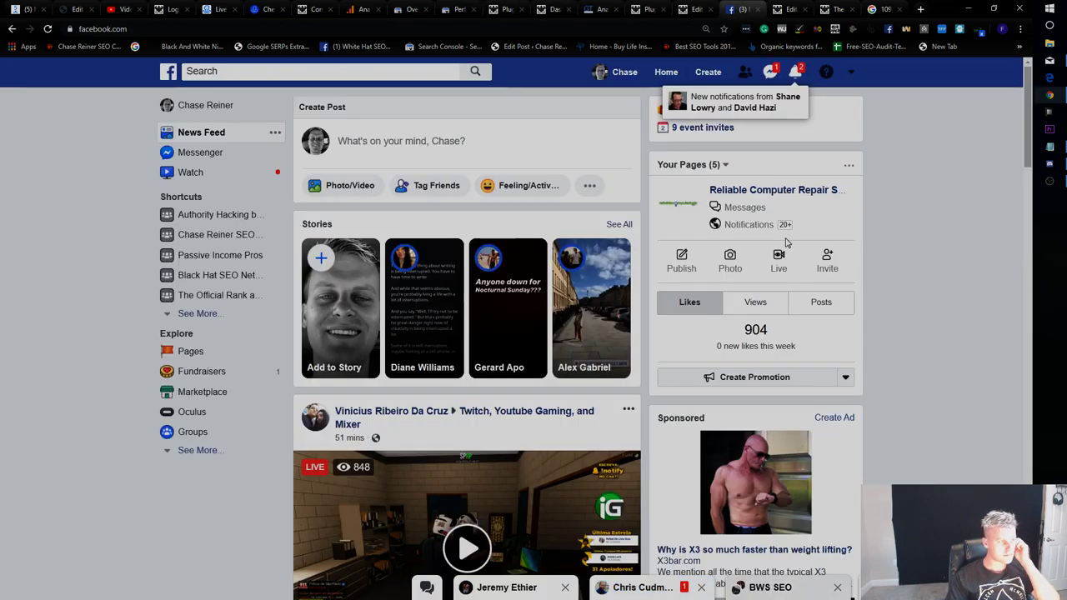
# Tell BWS SEO the main blog post design must change because the current layout is terrible.
pyautogui.click(762, 588)
pyautogui.write('Ok so I have a page speed opt')
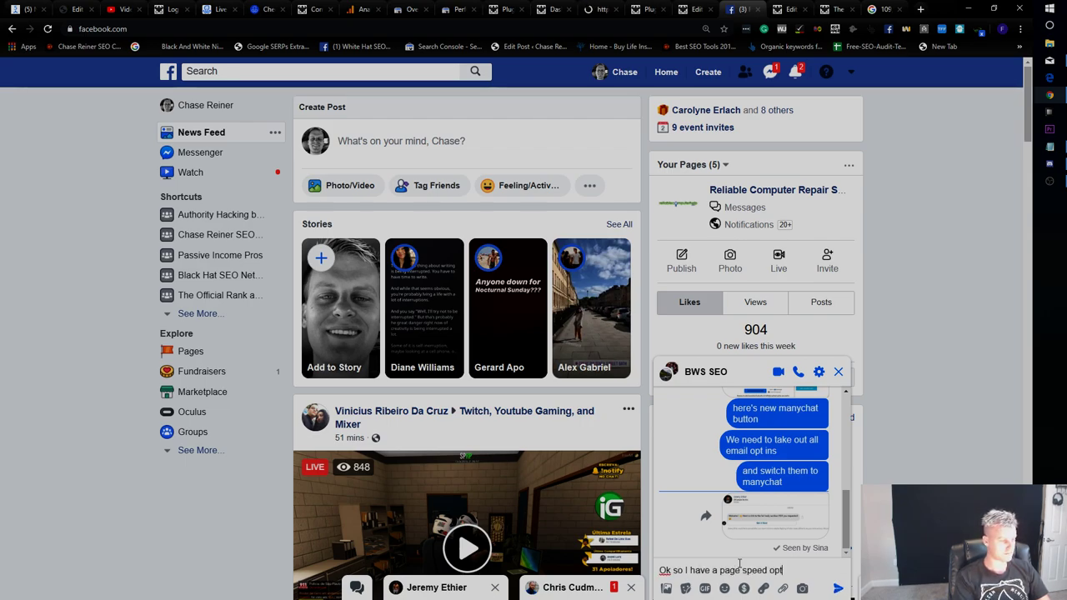
pyautogui.hotkey('ctrl', 'a')
pyautogui.press('BackSpace')
pyautogui.write('Ok so ')
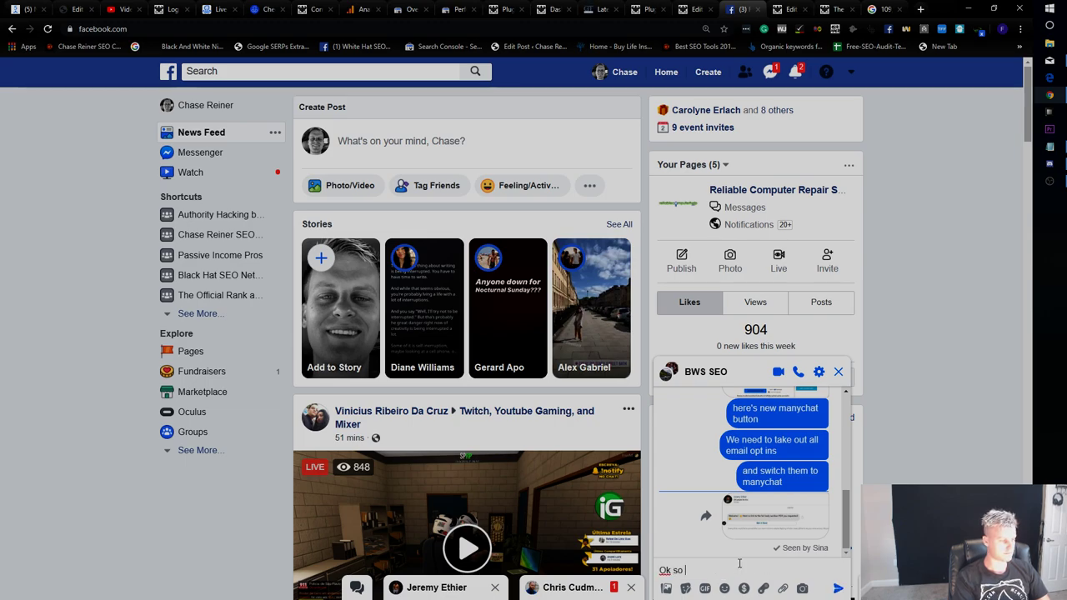
pyautogui.write('we need to figure out how to change the design fro')
pyautogui.press('BackSpace')
pyautogui.press('BackSpace')
pyautogui.write('or main blog posts')
pyautogui.press('Return')
pyautogui.write('cause the current layout is')
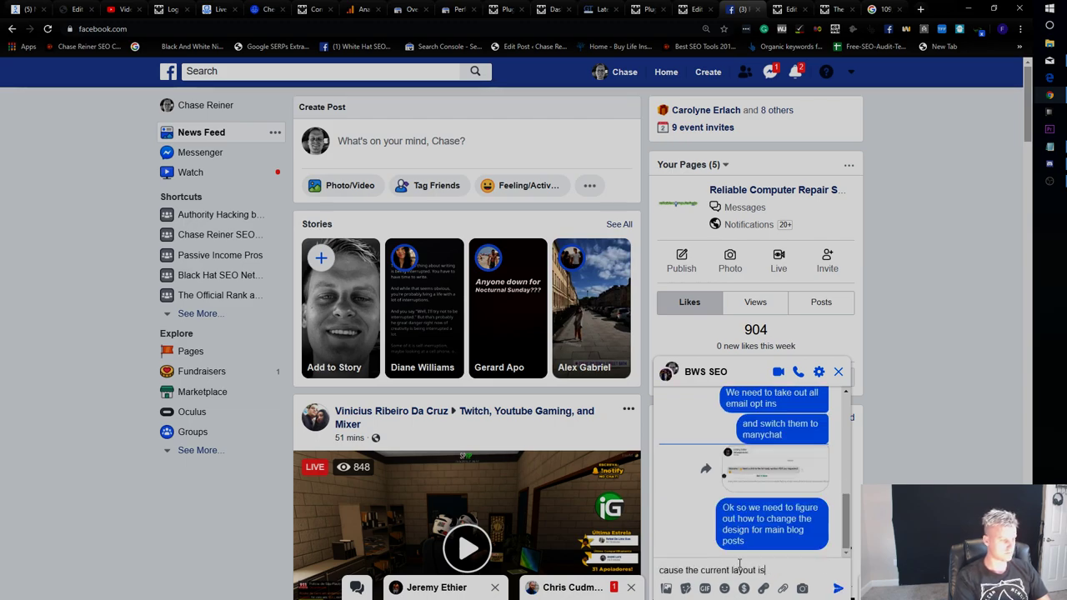
pyautogui.write(' terrible')
pyautogui.press('Return')
# Send updates on the 3-second page speed gain, the 'full body workout' opt-ins, and OptinMonster being disabled.
pyautogui.write('I reduced page speed by 3')
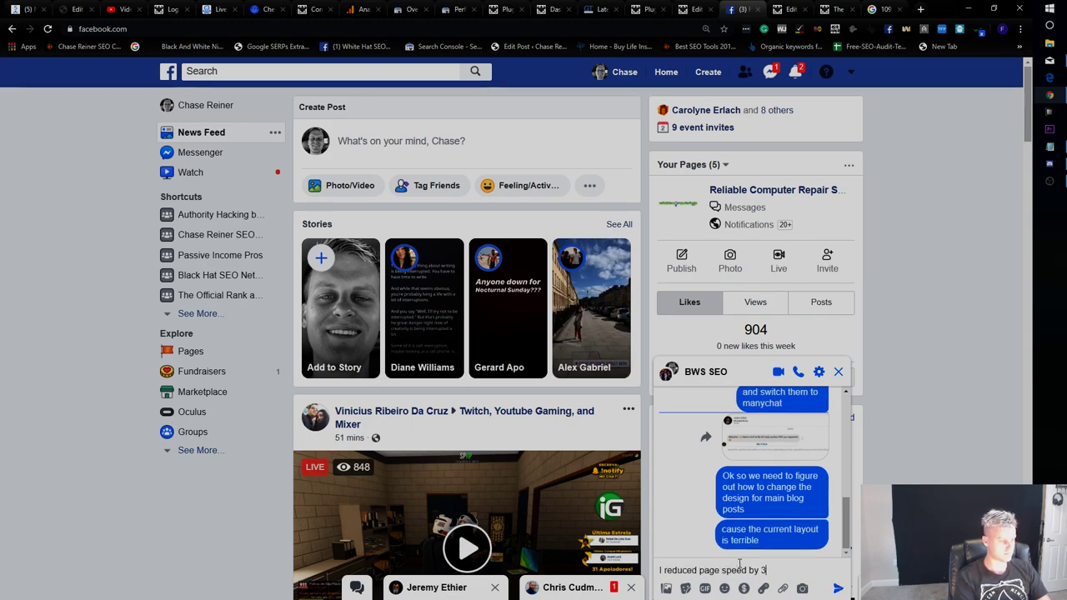
pyautogui.write(' seconds but')
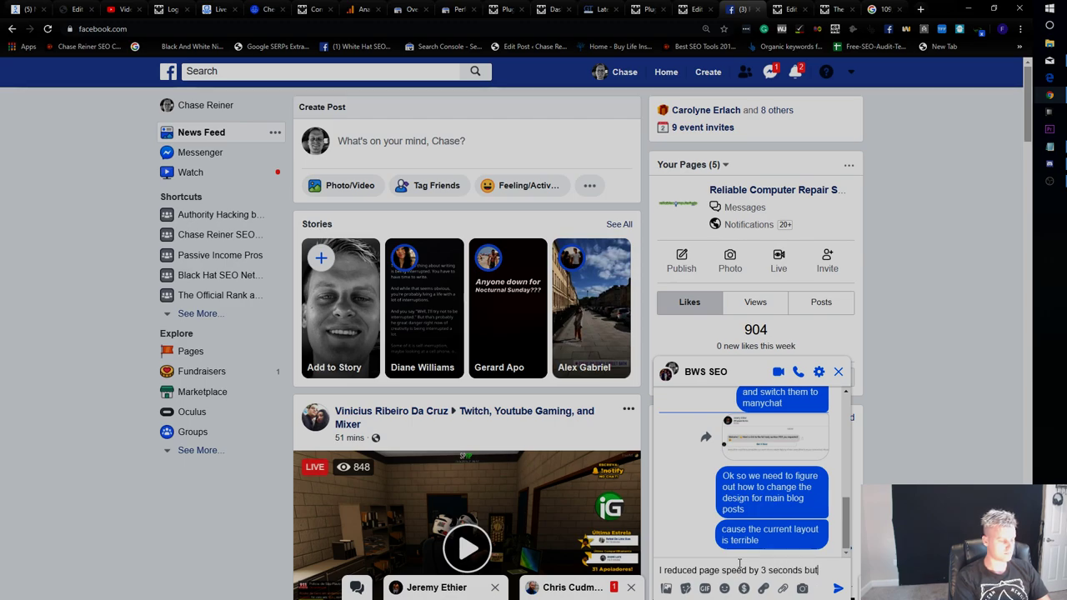
pyautogui.write(' still needs more so I have a pro helping me ')
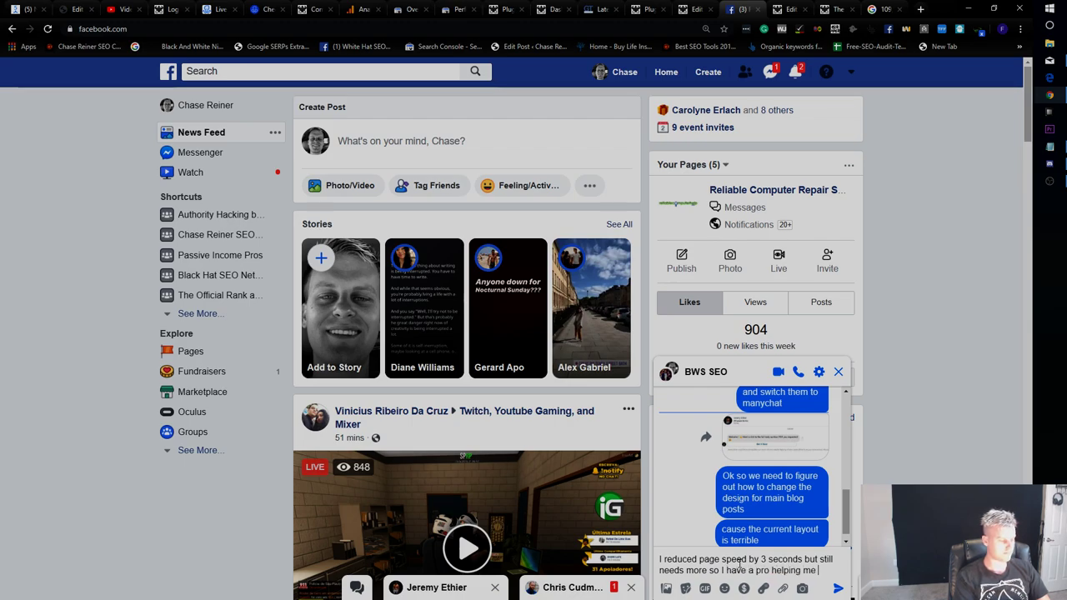
pyautogui.write('boost the load times')
pyautogui.press('Return')
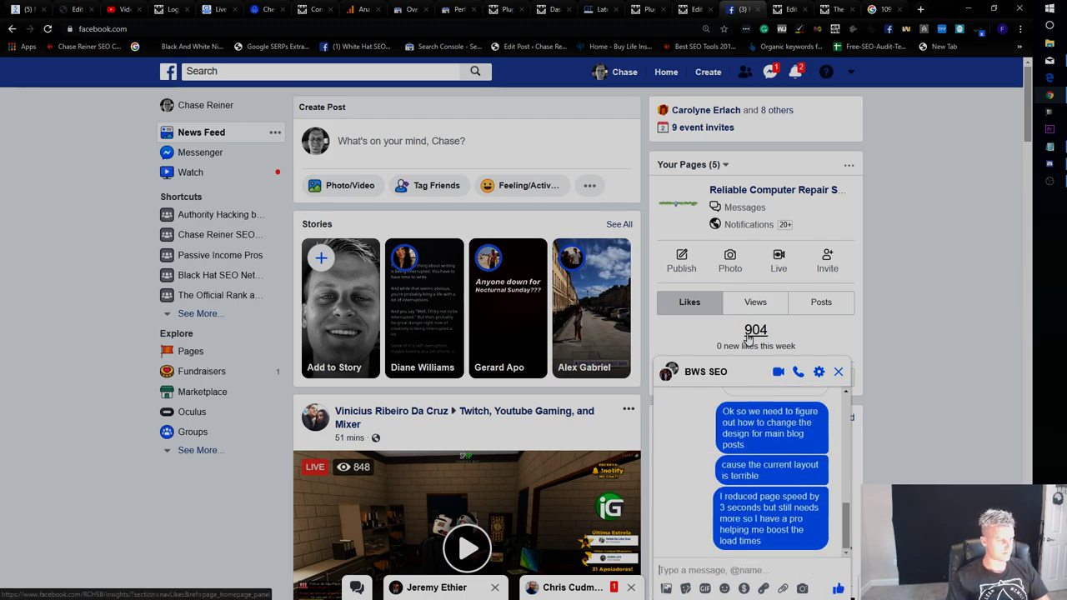
pyautogui.write('Opt ins ofor be')
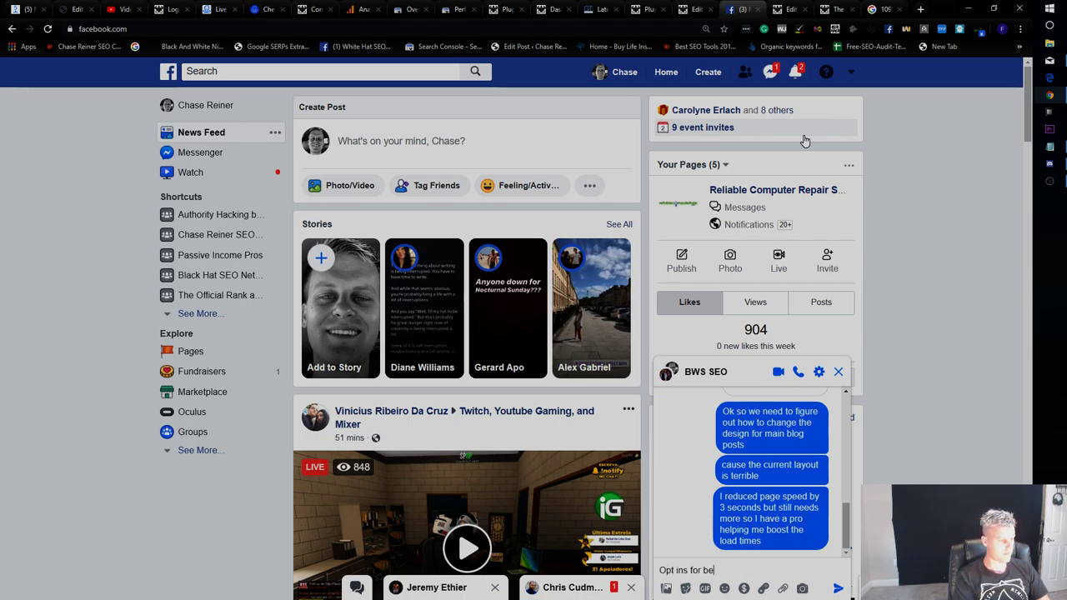
pyautogui.write('st page, "full body work')
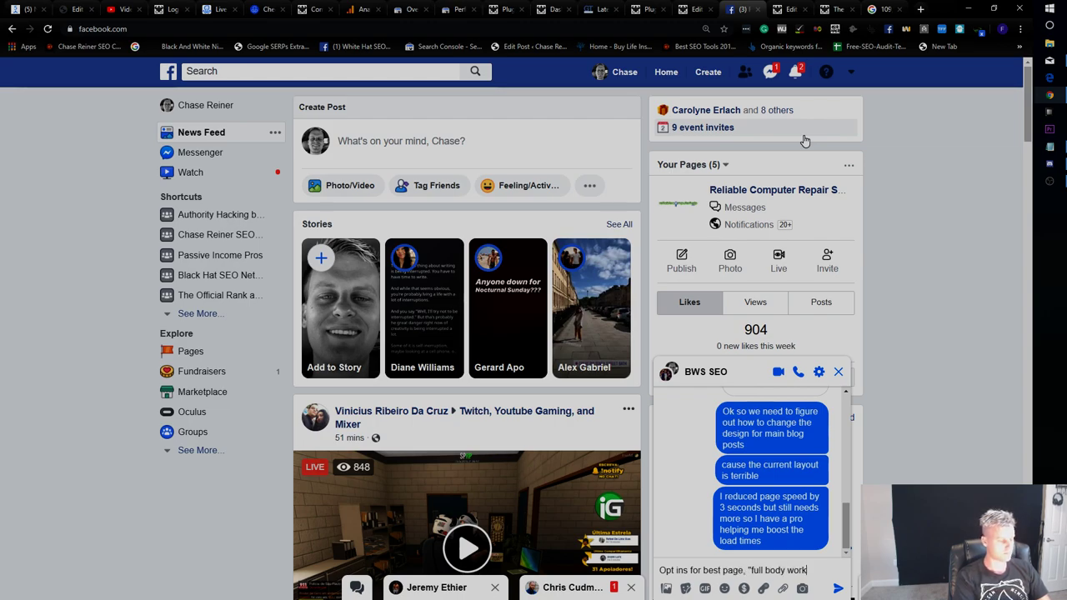
pyautogui.write('out" are implemented')
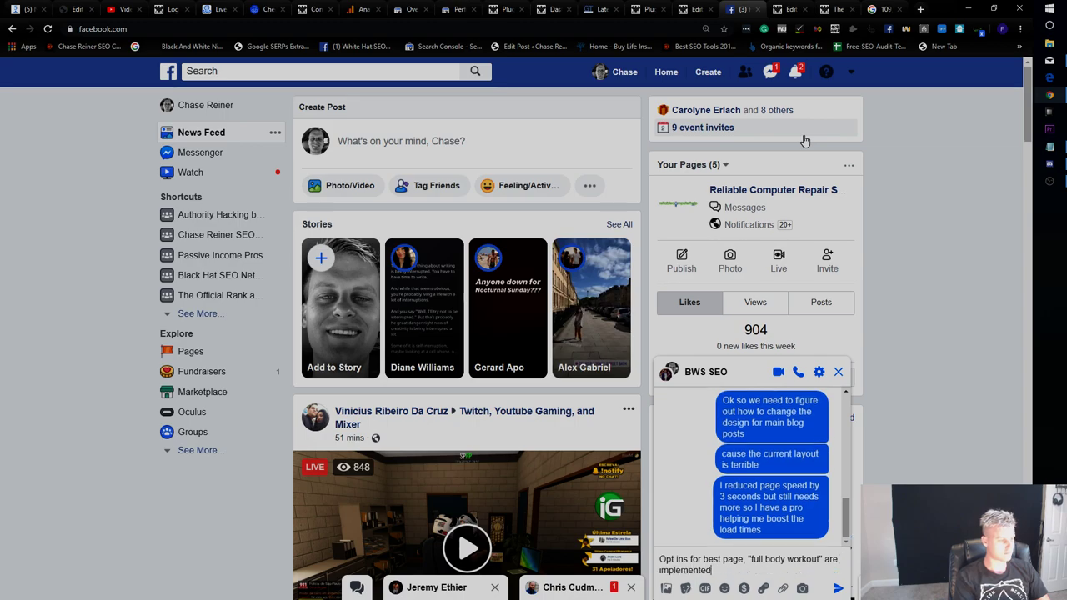
pyautogui.press('Return')
pyautogui.write('opt in monster')
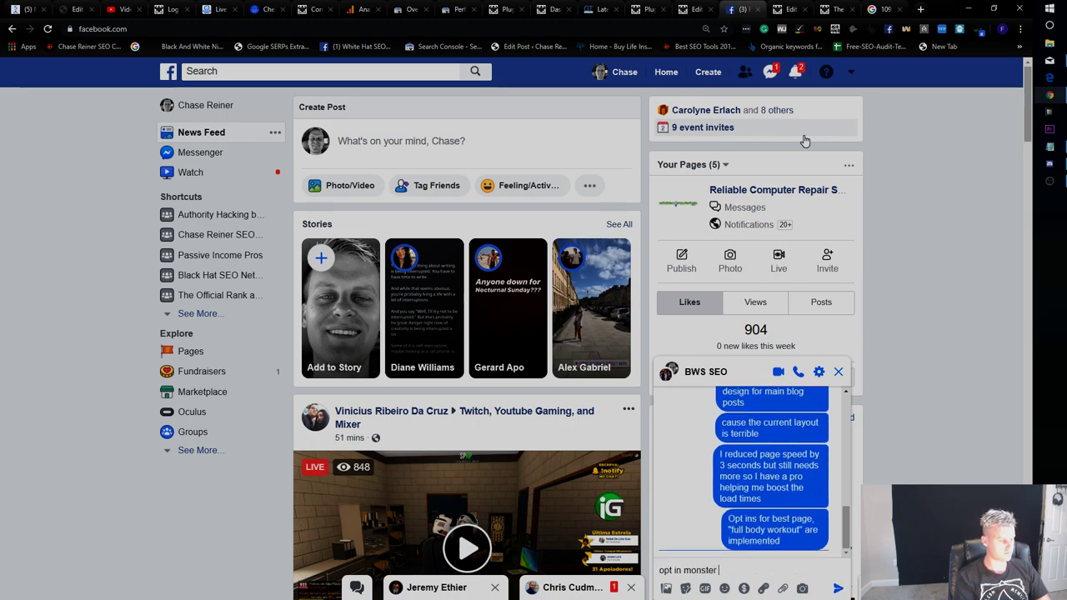
pyautogui.write(' is temporarlyly tisabled')
pyautogui.press('Return')
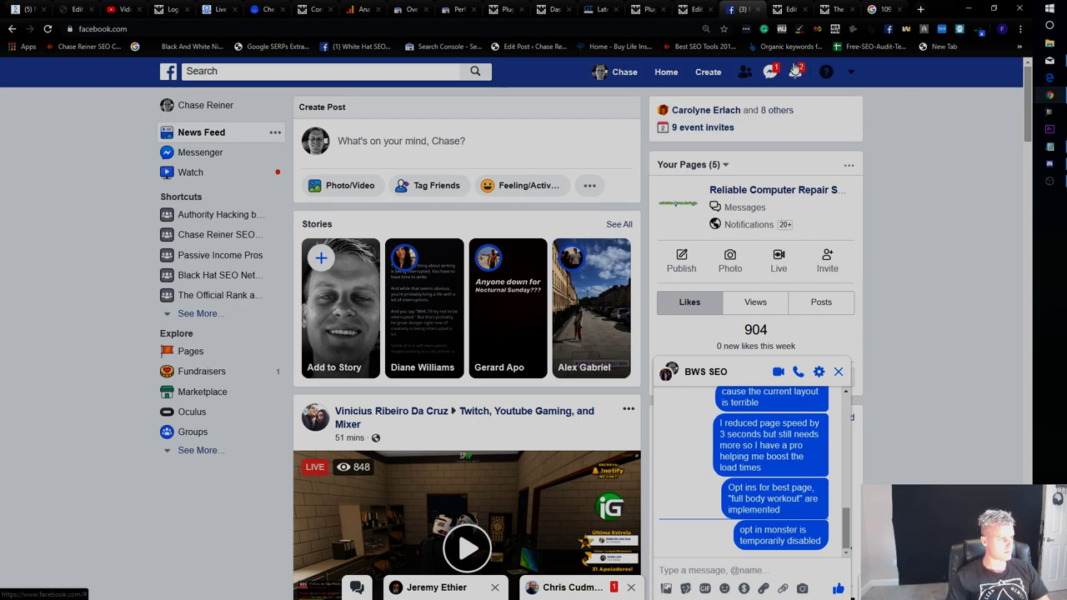
# Check the Facebook notifications, then return to the Google Analytics pages report.
pyautogui.click(795, 73)
pyautogui.click(795, 72)
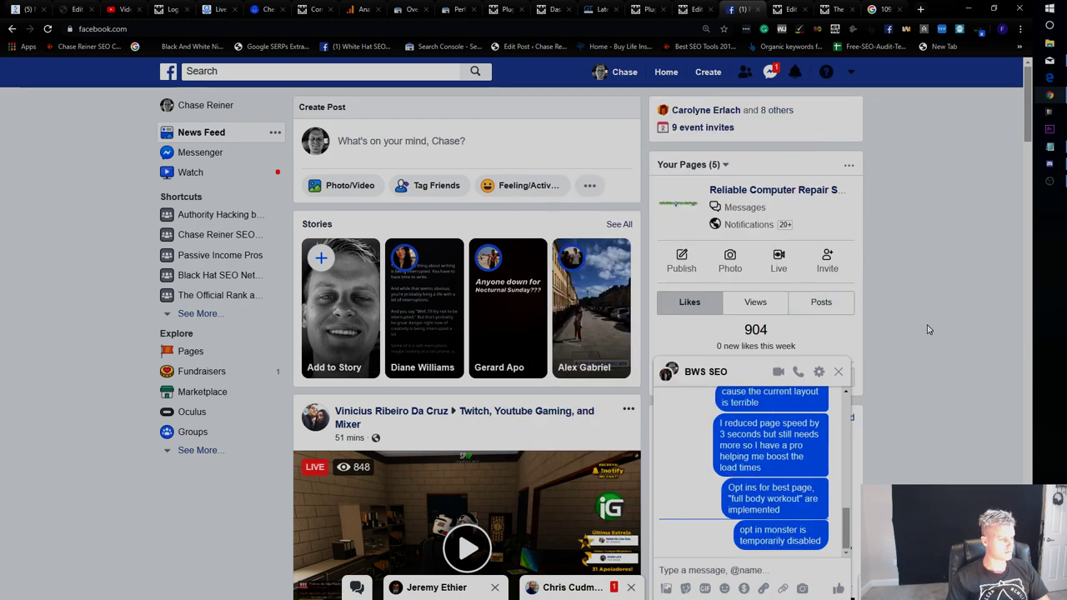
pyautogui.click(364, 9)
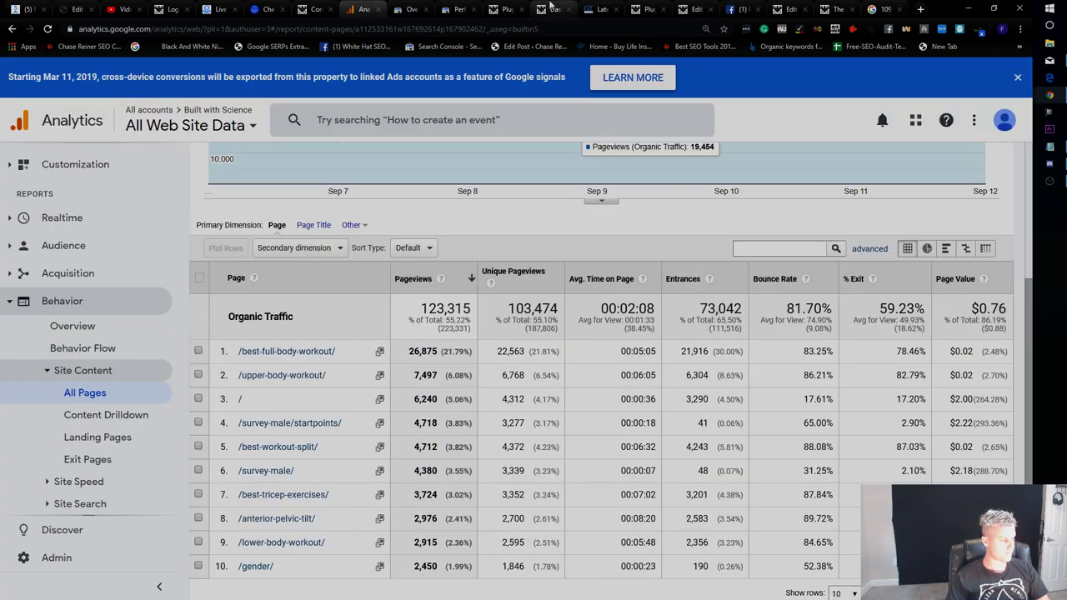
pyautogui.click(726, 8)
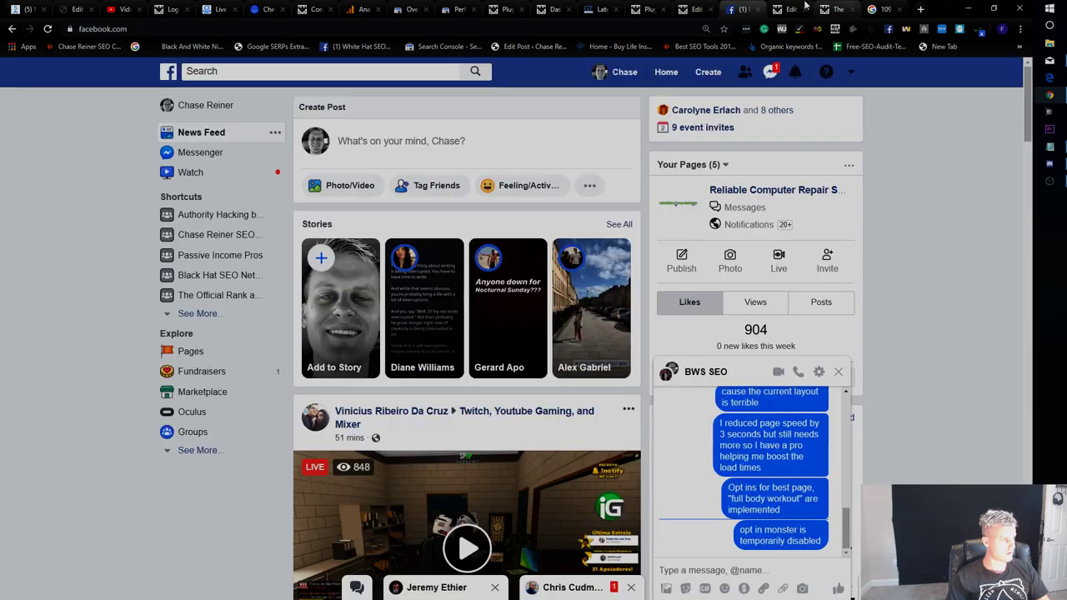
pyautogui.click(788, 9)
pyautogui.click(833, 8)
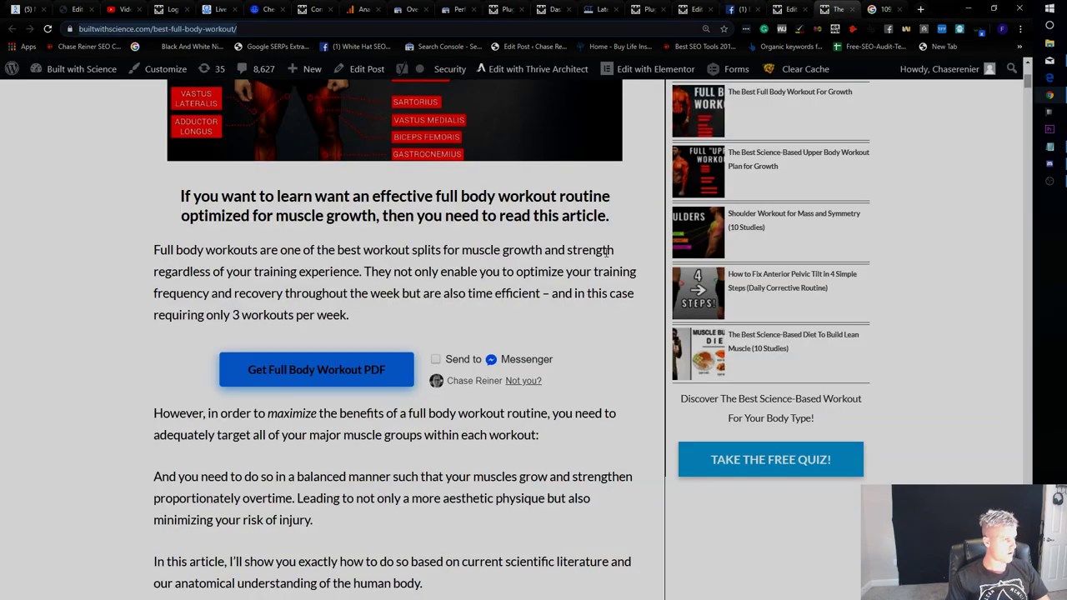
pyautogui.scroll(-7, 734, 152)
pyautogui.scroll(-5, 734, 153)
pyautogui.moveTo(1029, 105); pyautogui.dragTo(1034, 79)
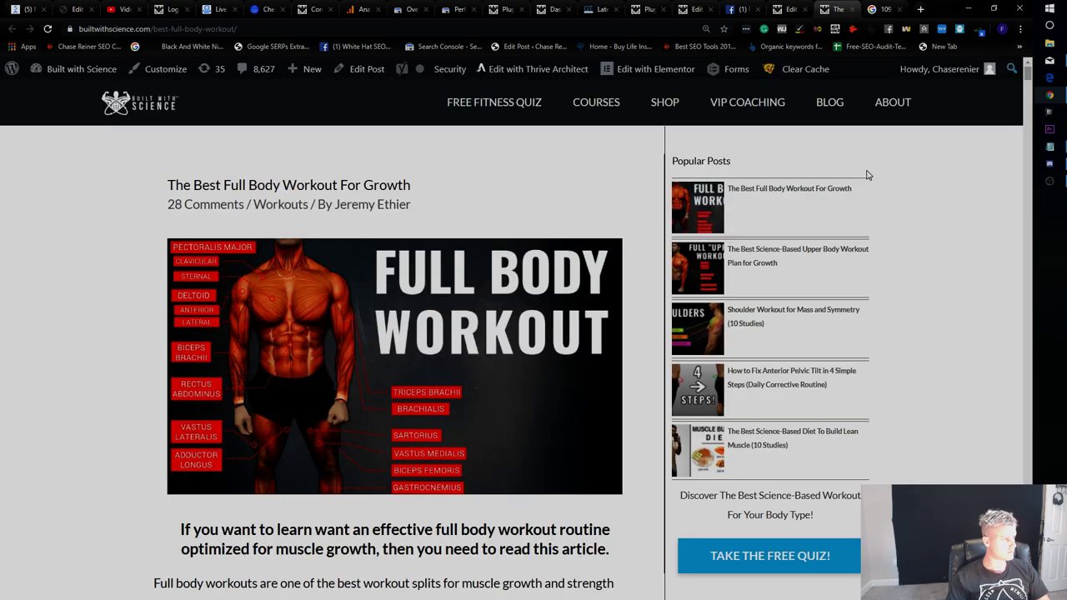
# Open the /upper-body-workout/ page from the All Pages report and select its path.
pyautogui.click(364, 9)
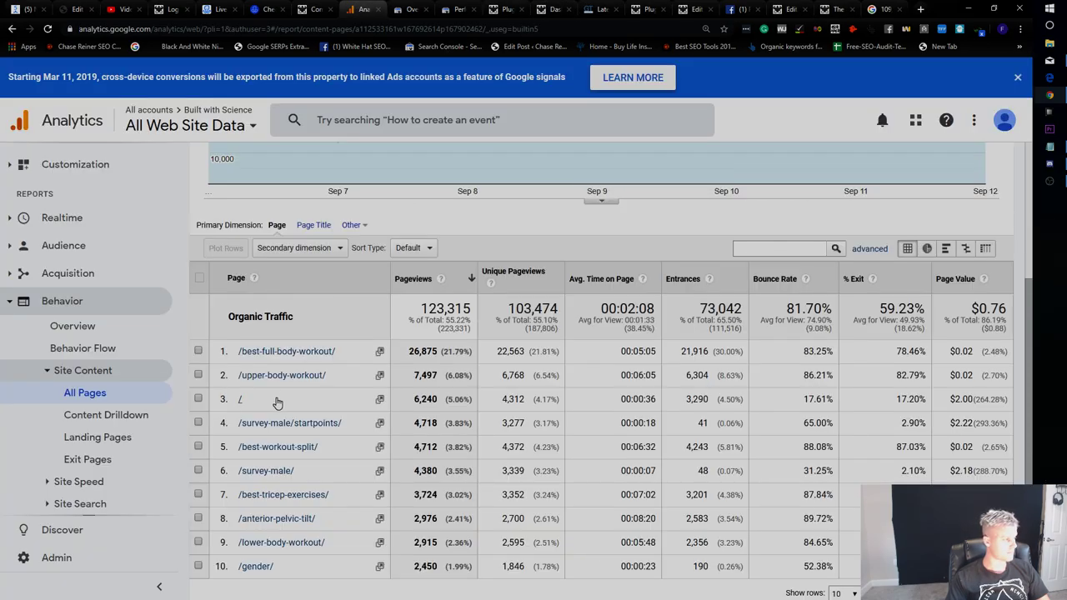
pyautogui.click(380, 376)
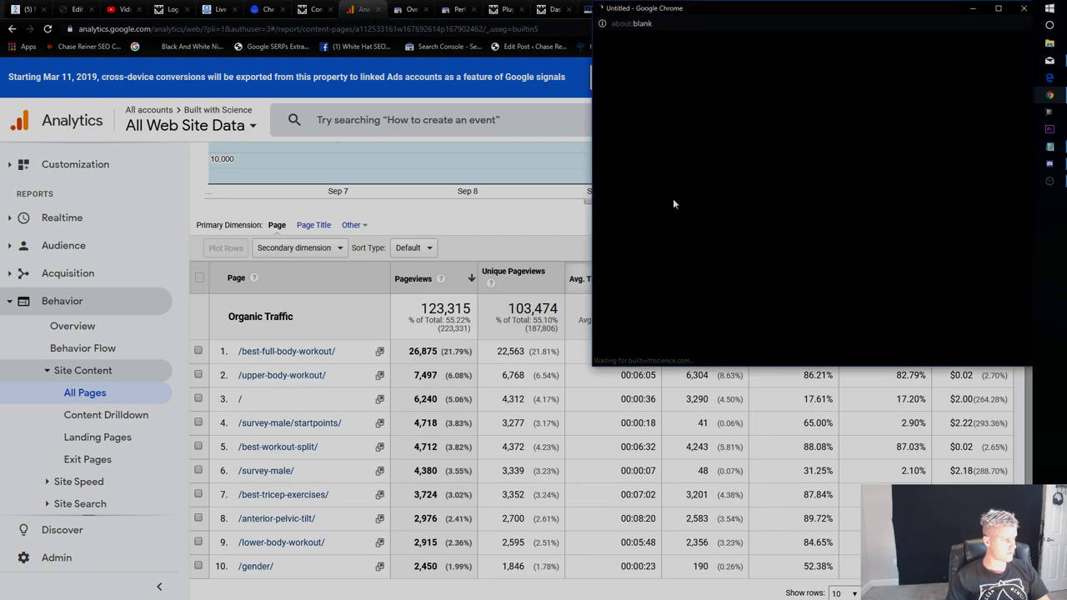
pyautogui.moveTo(330, 377); pyautogui.dragTo(274, 383)
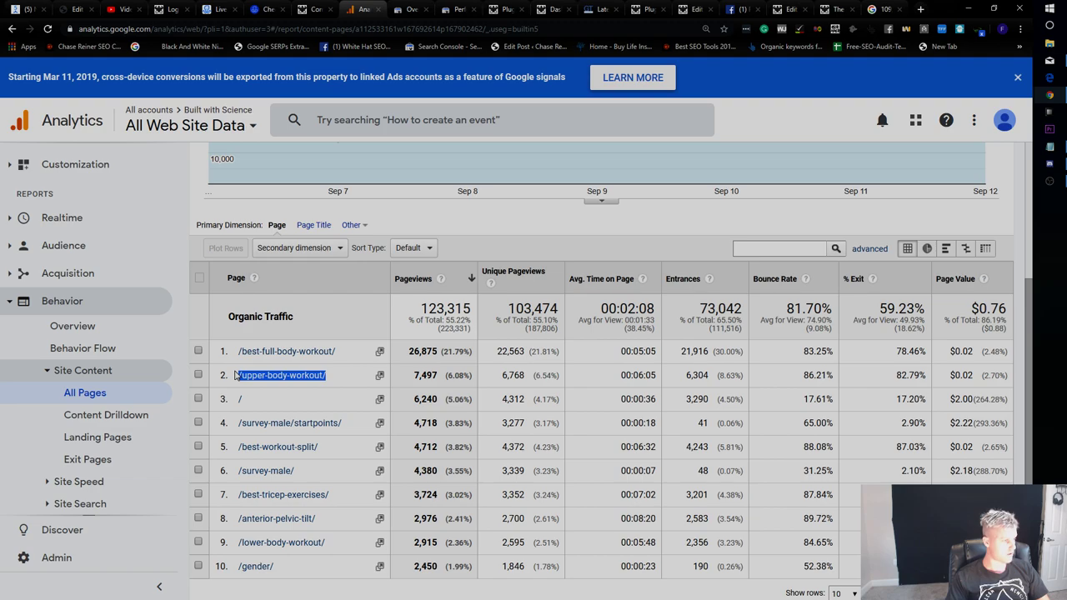
pyautogui.scroll(3, 325, 309)
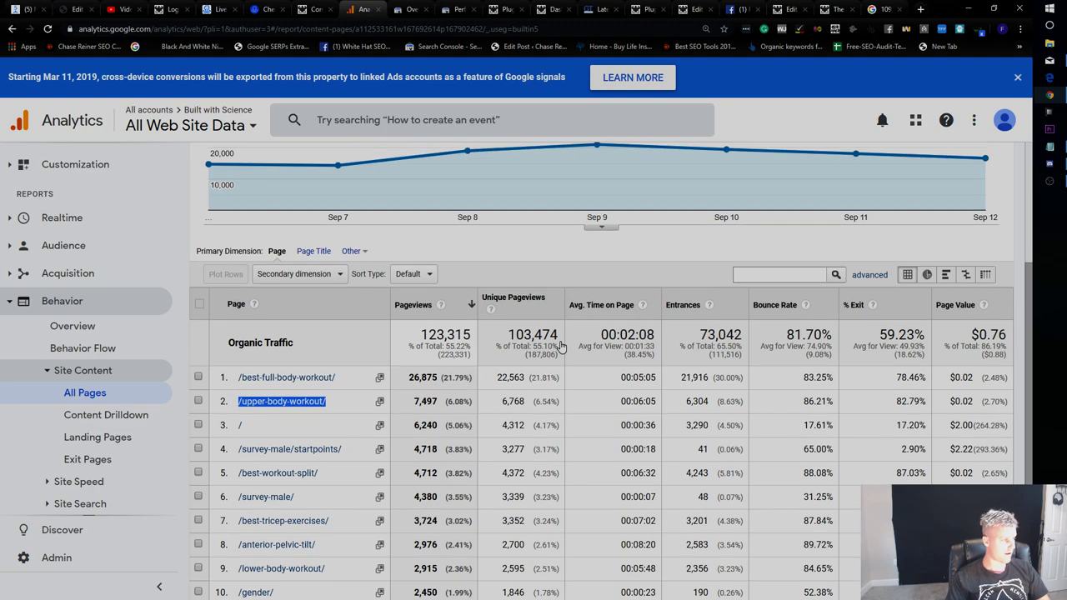
pyautogui.scroll(-2, 269, 281)
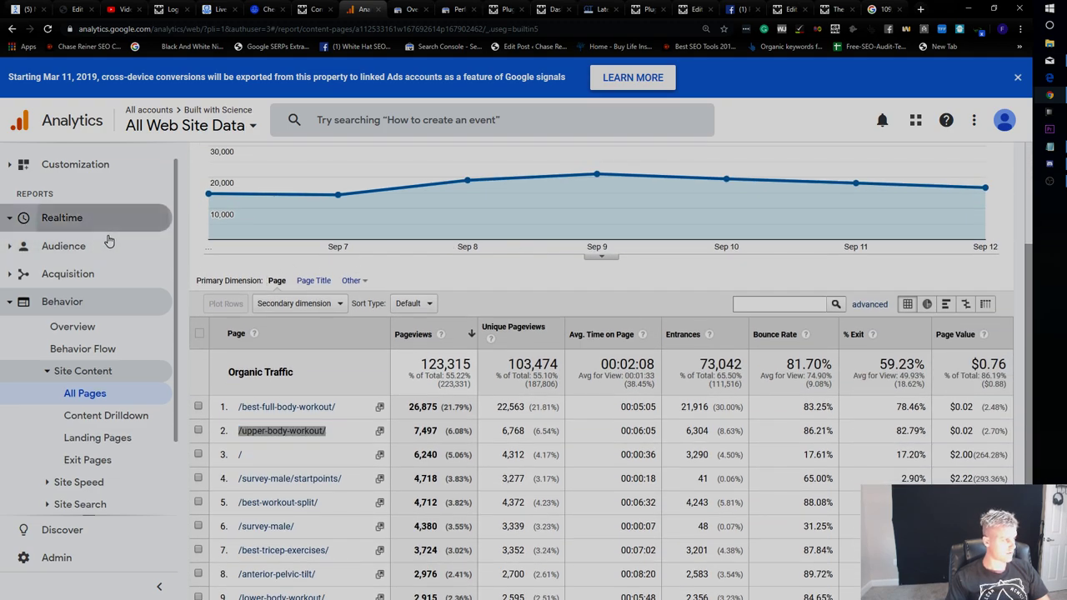
# Browse the Realtime Overview, Locations, Traffic Sources and Content reports.
pyautogui.click(150, 218)
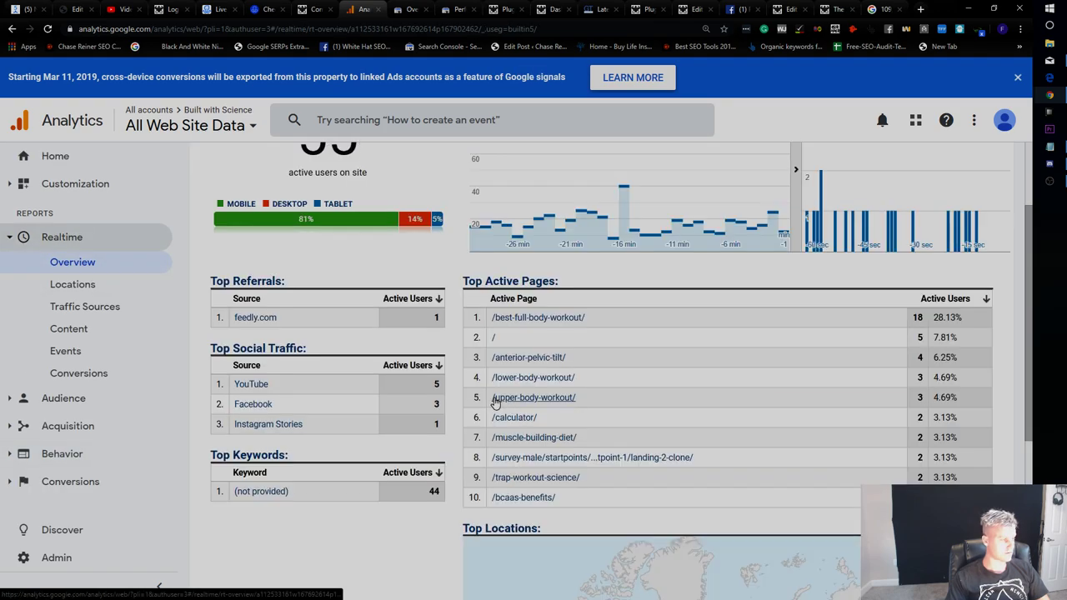
pyautogui.scroll(2, 596, 449)
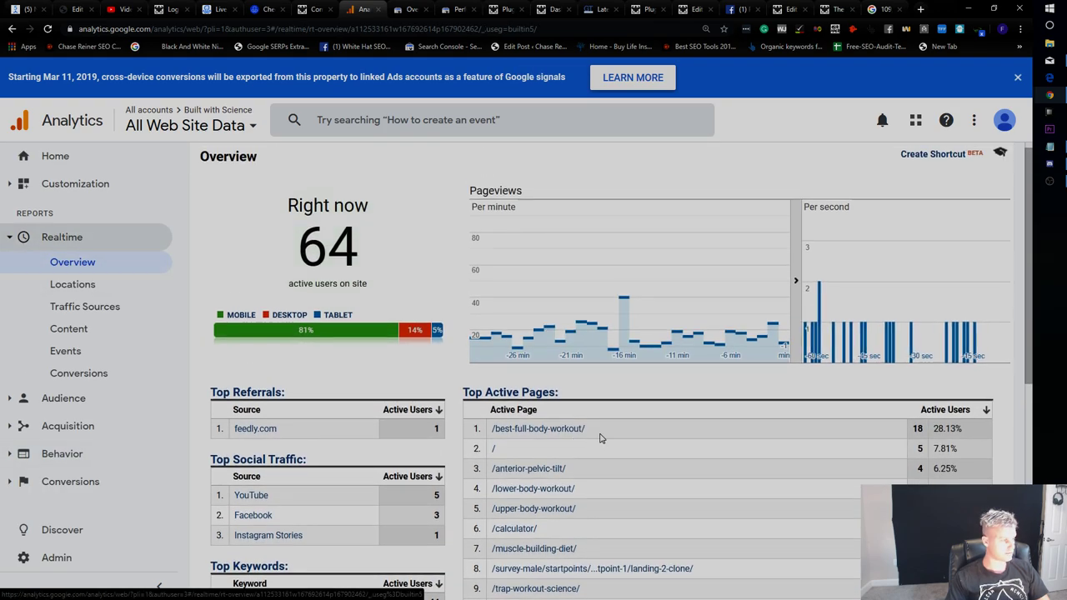
pyautogui.scroll(-2, 515, 429)
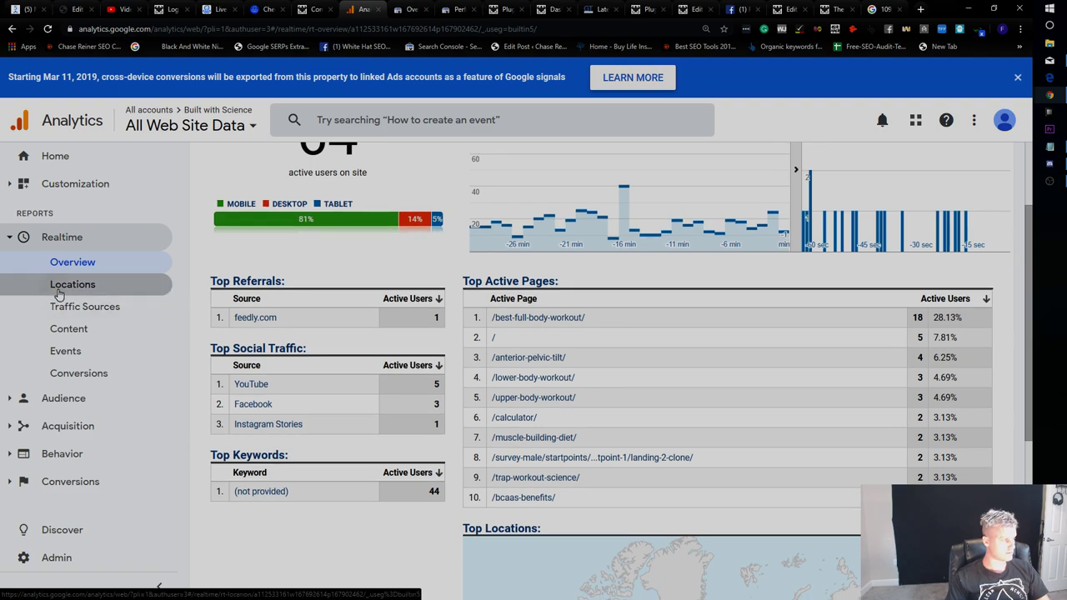
pyautogui.click(63, 285)
pyautogui.click(73, 317)
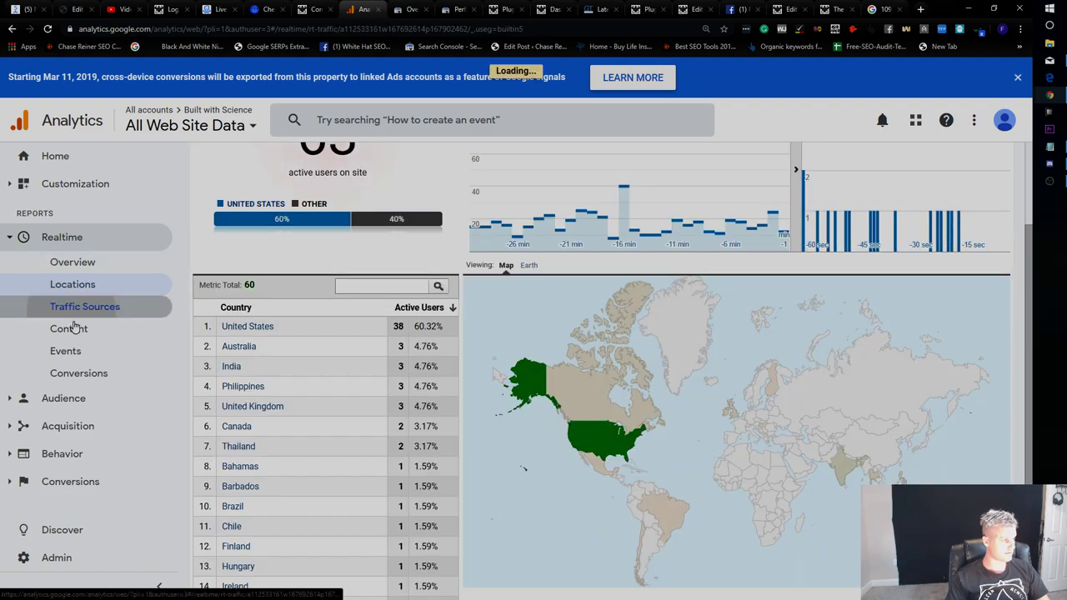
pyautogui.click(80, 331)
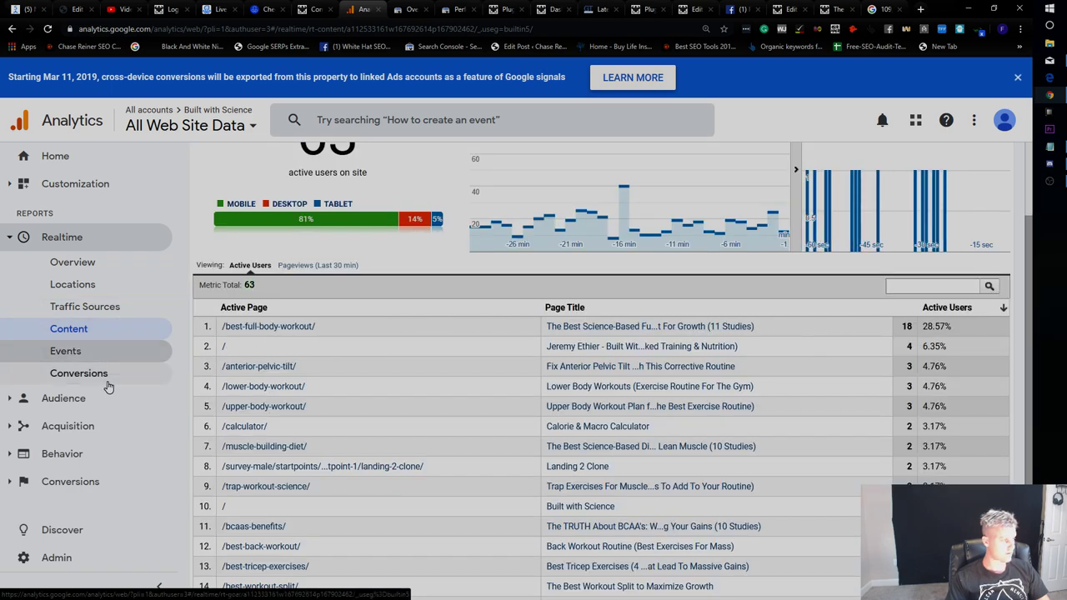
# Expand the Audience report groups and view Browser & OS, then Mobile Devices.
pyautogui.click(87, 401)
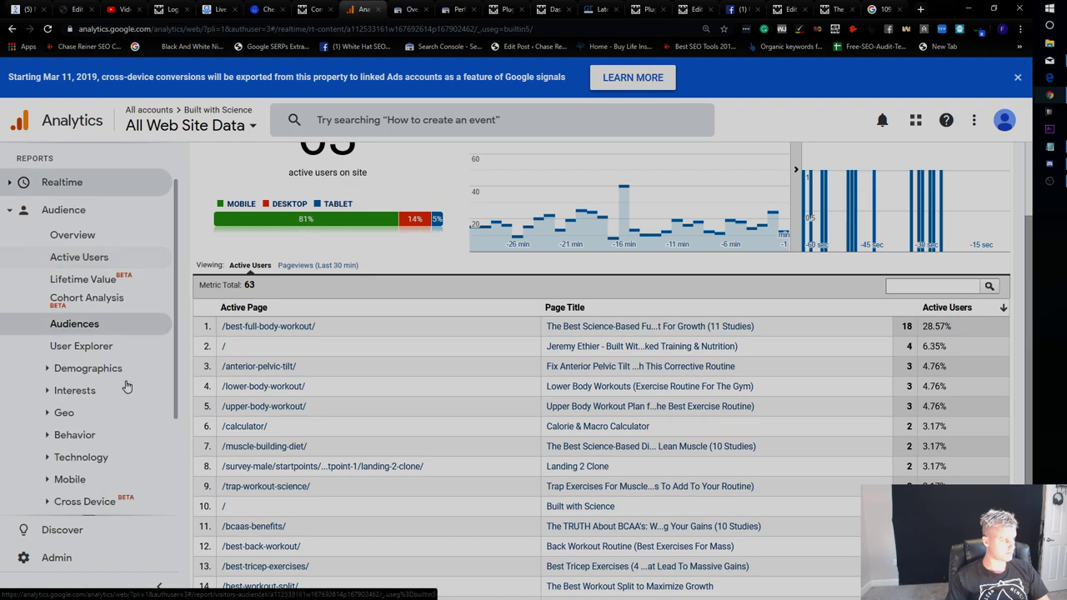
pyautogui.click(79, 336)
pyautogui.click(112, 314)
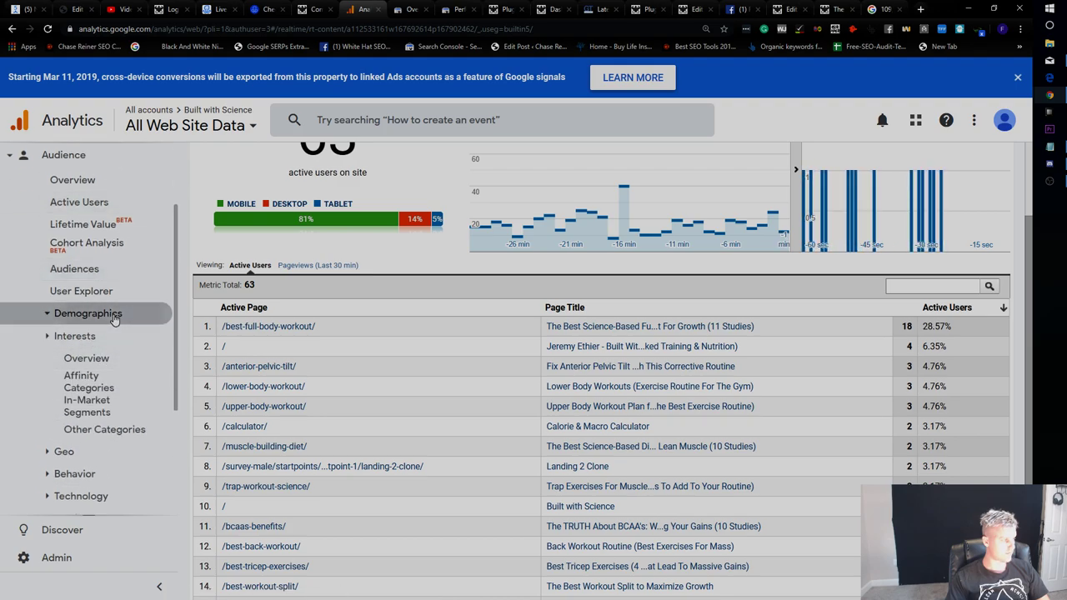
pyautogui.click(84, 389)
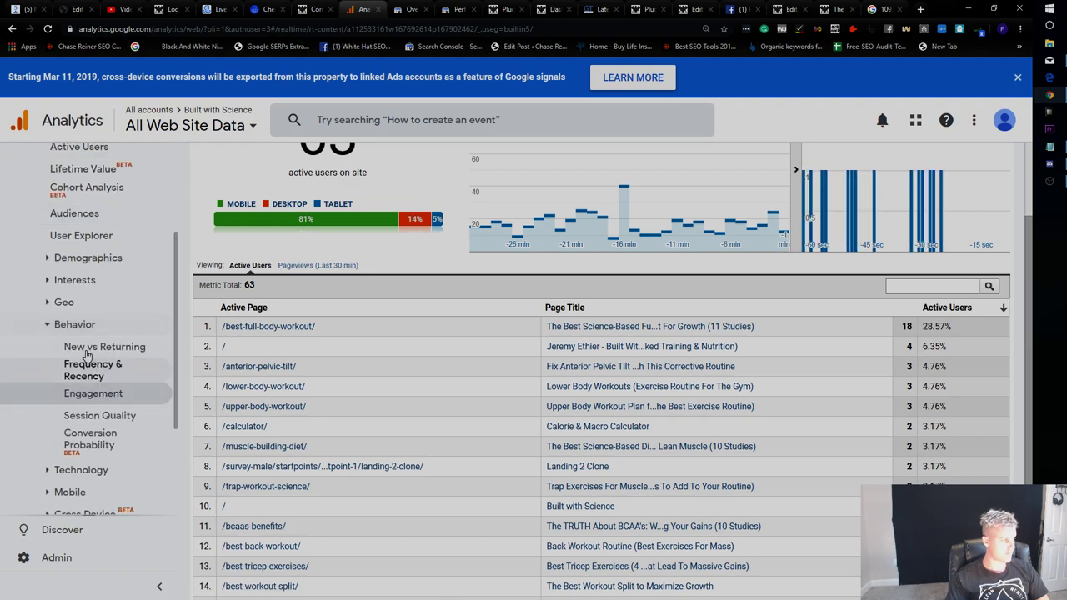
pyautogui.click(80, 469)
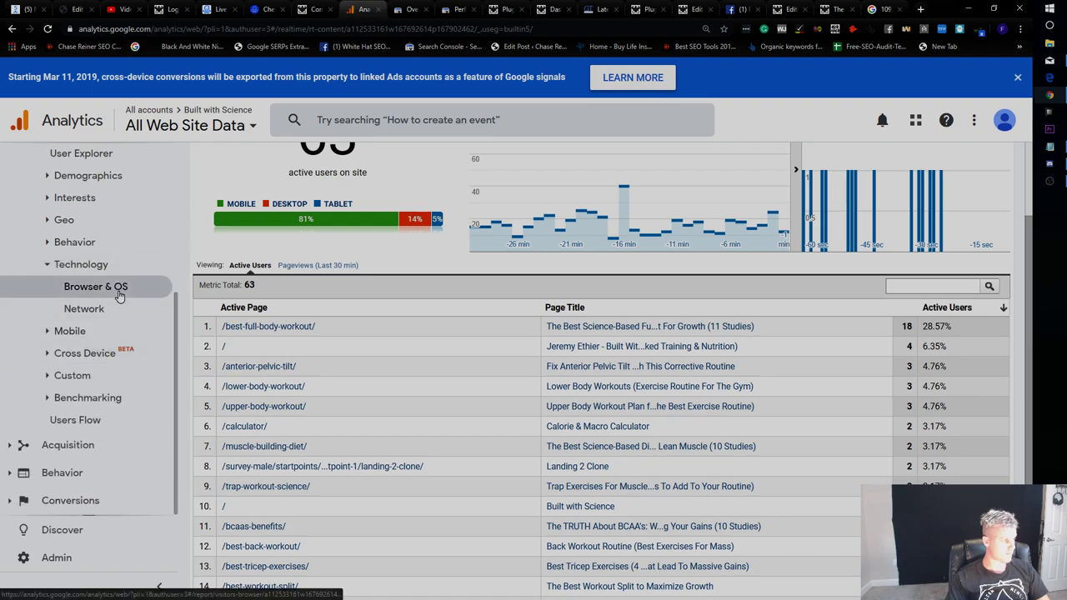
pyautogui.click(119, 296)
pyautogui.click(102, 332)
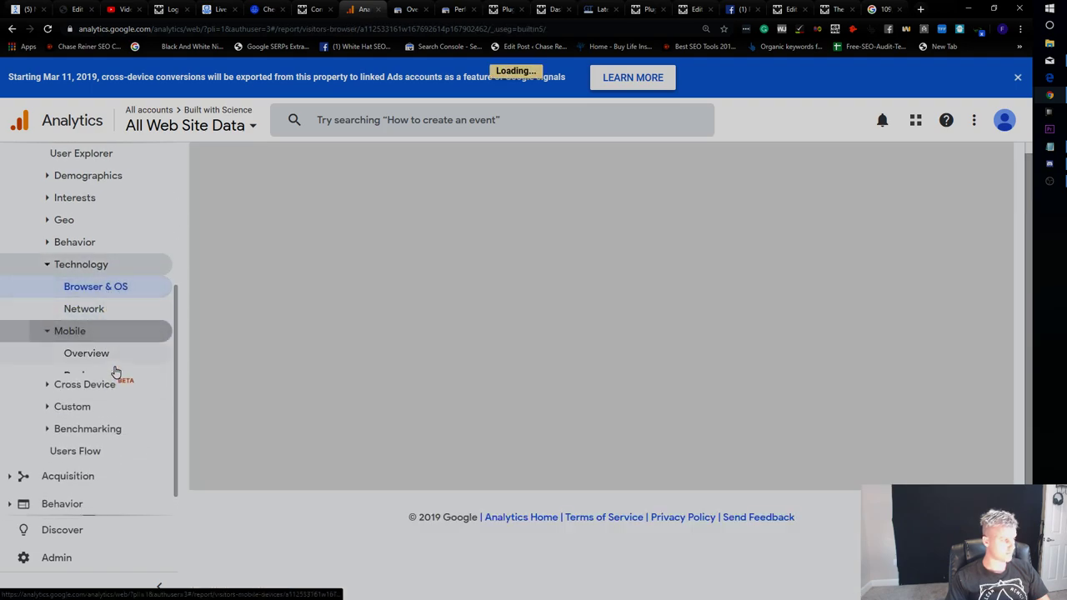
pyautogui.click(107, 330)
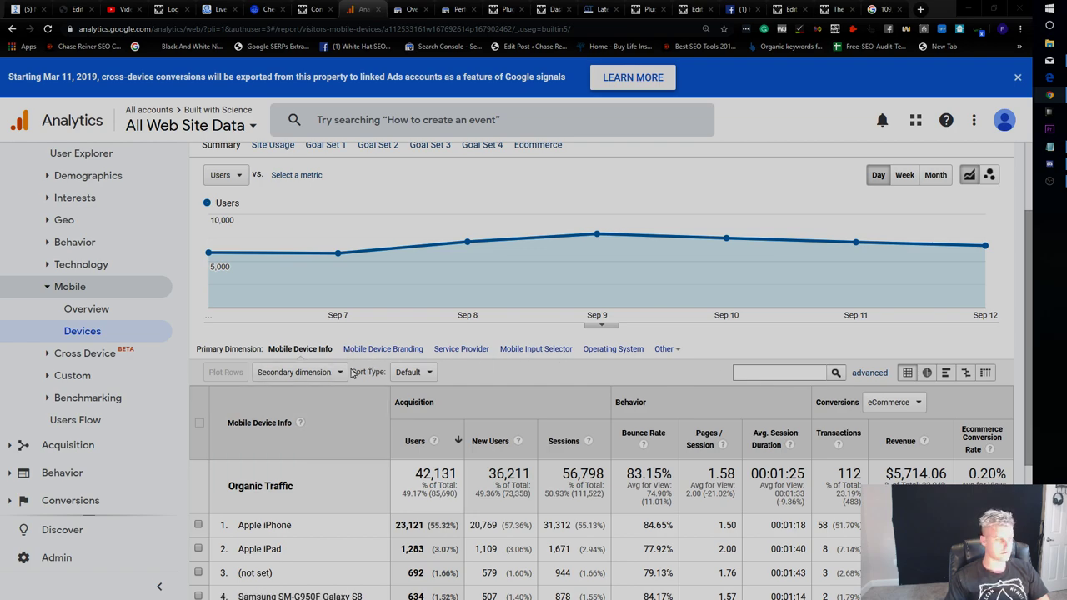
# Review the Apple iPhone and iPad rows, then show the Mobile Overview of mobile, desktop and tablet users.
pyautogui.scroll(-3, 354, 371)
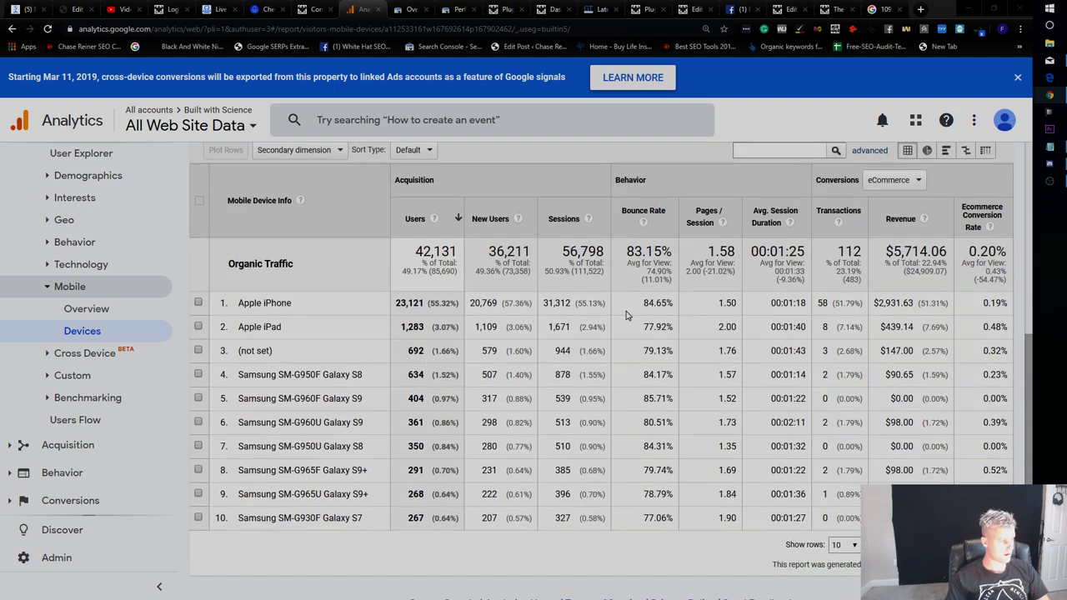
pyautogui.moveTo(248, 304); pyautogui.dragTo(667, 338)
pyautogui.click(667, 341)
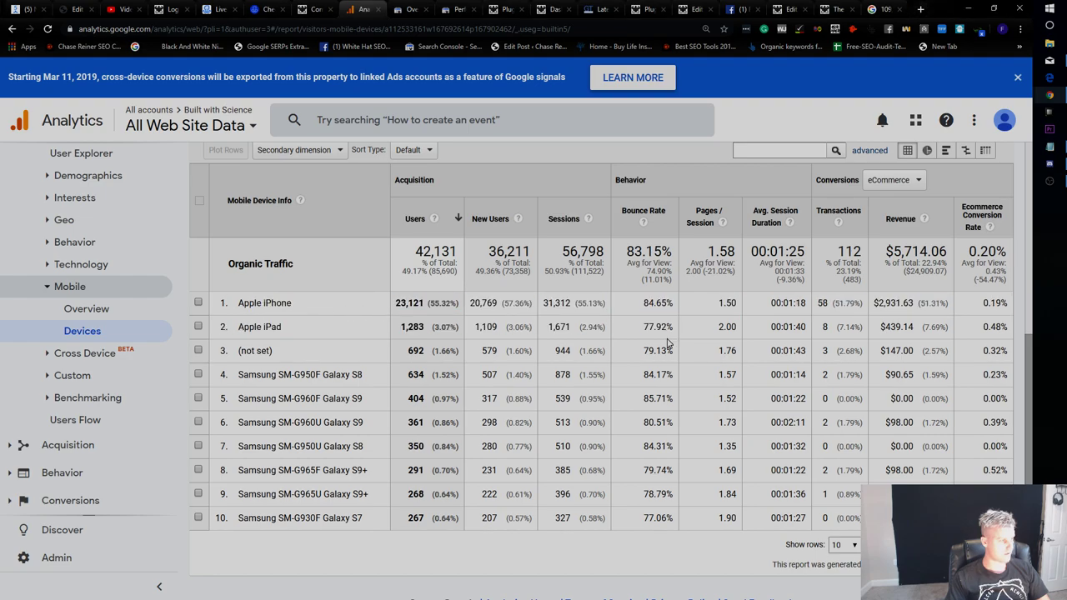
pyautogui.click(83, 309)
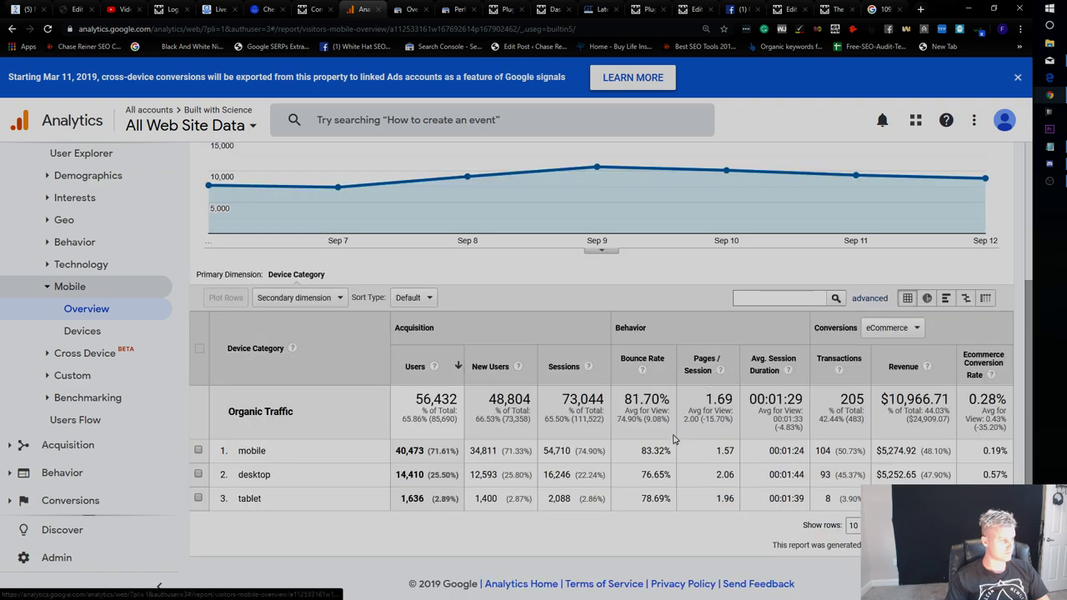
# Launch Snipping Tool from the Start menu.
pyautogui.press('super')
pyautogui.write('s')
pyautogui.click(898, 122)
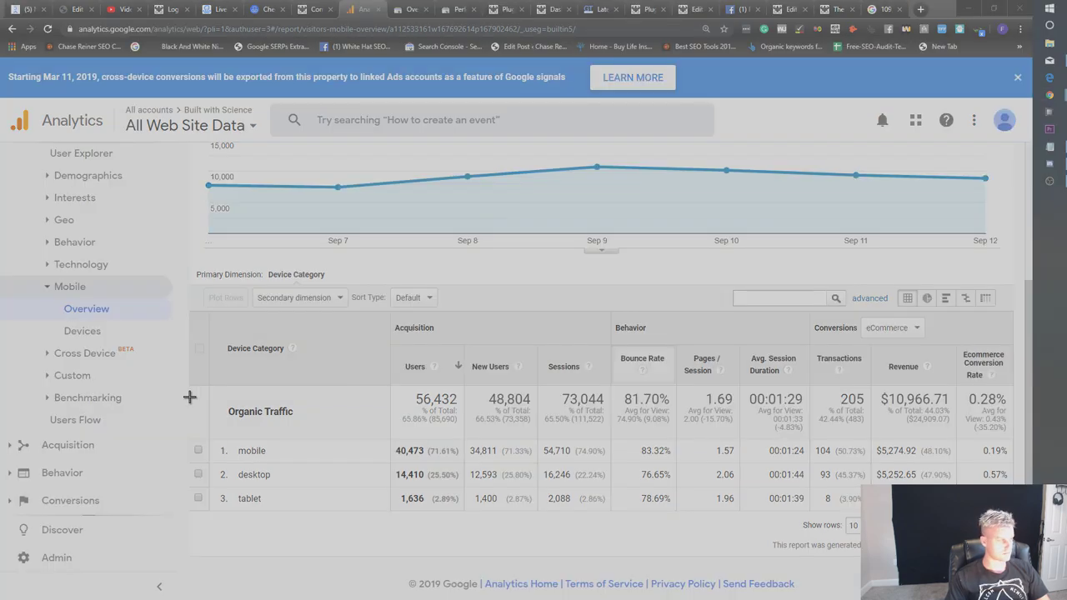
# Snip the device-category table and save the screenshot as 'dadsdas'.
pyautogui.moveTo(997, 534); pyautogui.dragTo(808, 517)
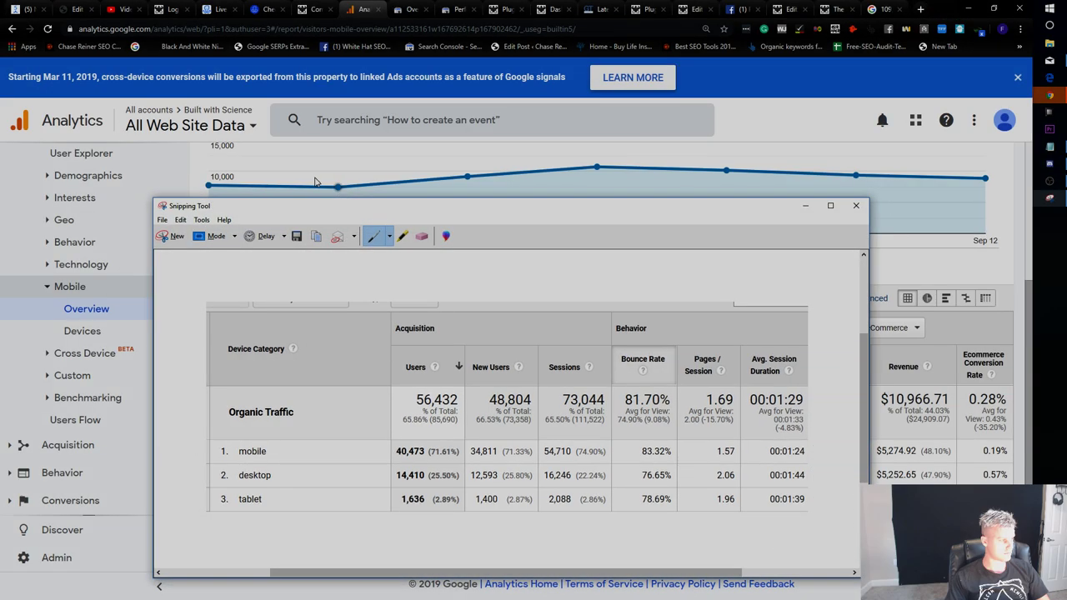
pyautogui.click(296, 236)
pyautogui.write('dadsdas')
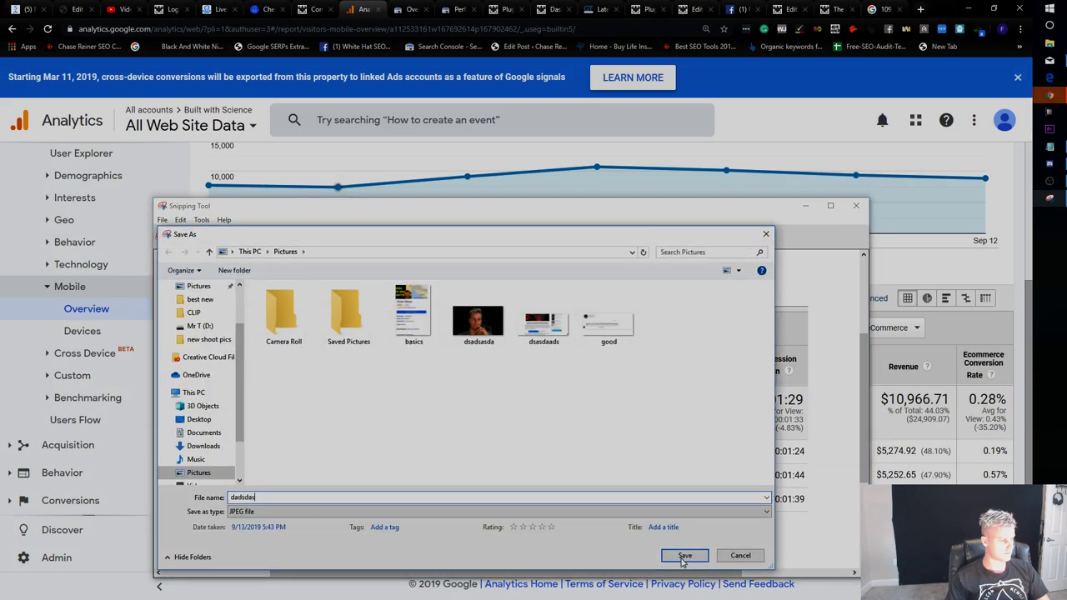
pyautogui.click(684, 555)
pyautogui.click(855, 205)
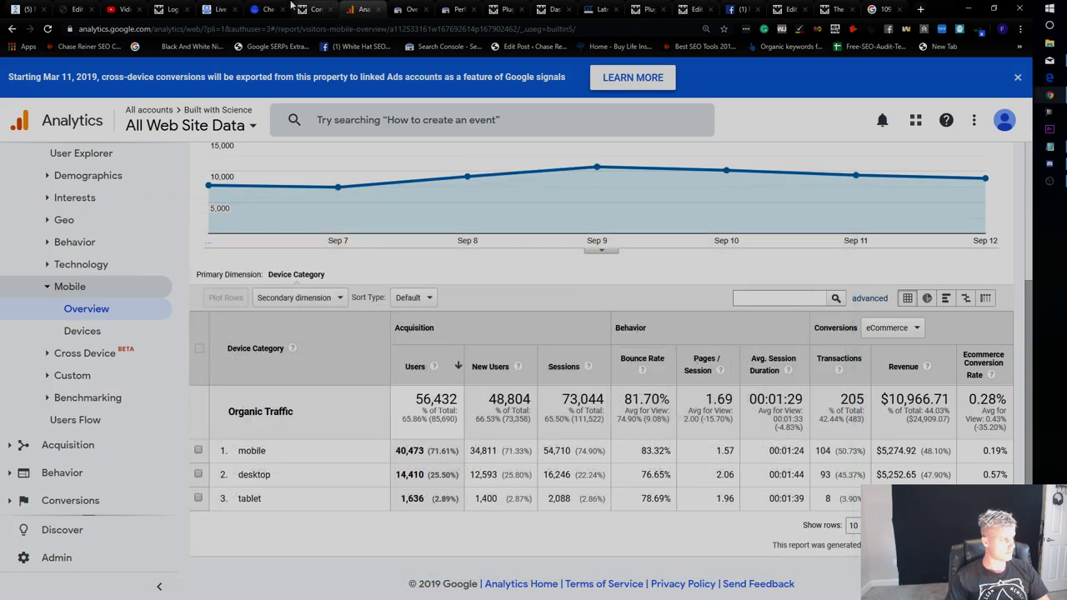
# Attach and send the dadsdas screenshot in the BWS SEO chat, then view it full size.
pyautogui.click(738, 9)
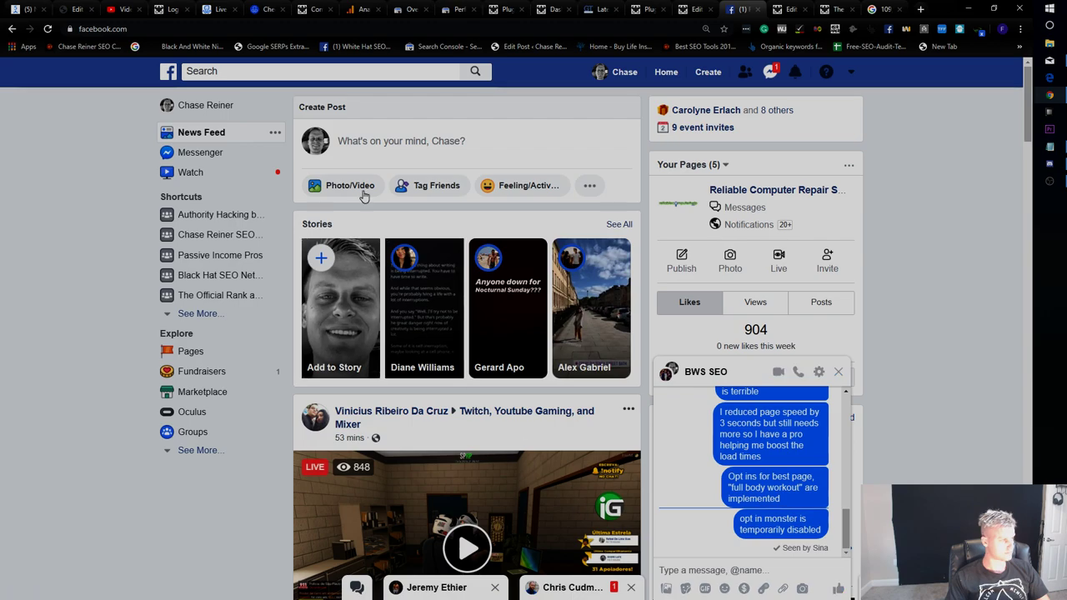
pyautogui.click(666, 589)
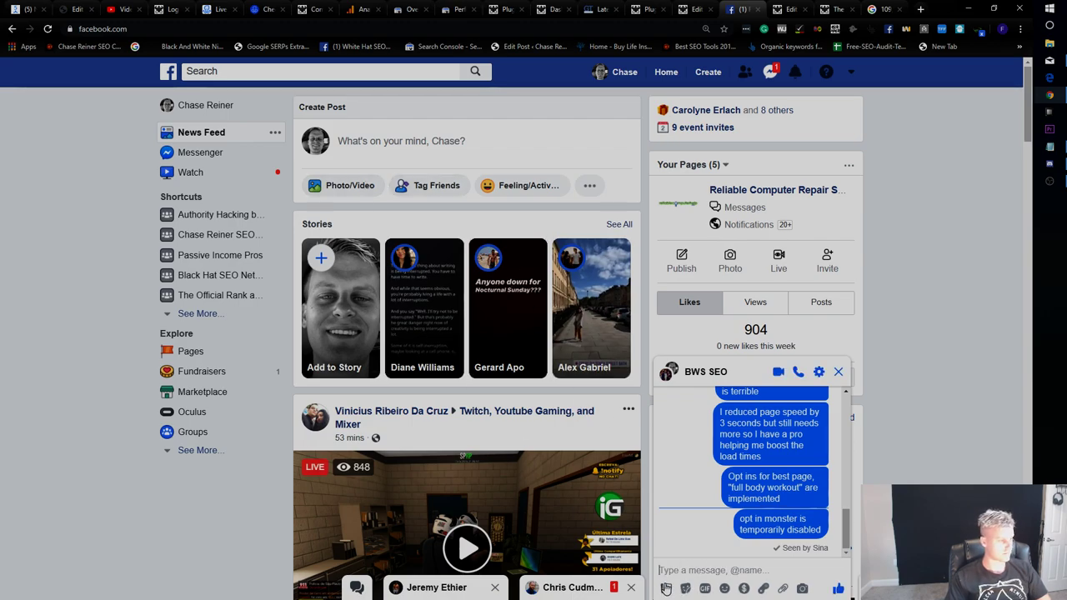
pyautogui.doubleClick(315, 98)
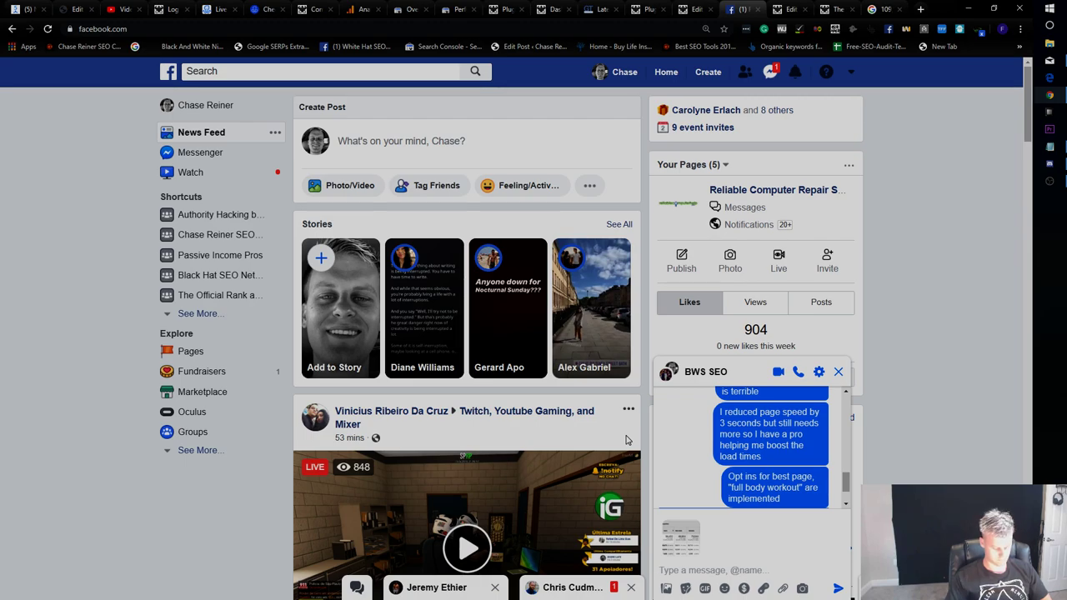
pyautogui.press('Return')
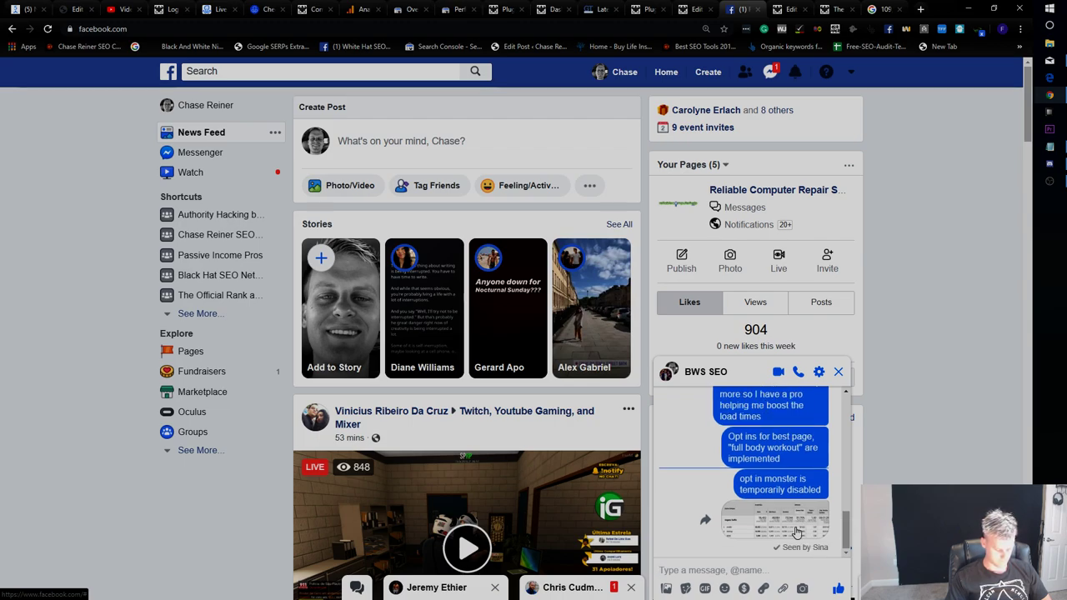
pyautogui.click(800, 530)
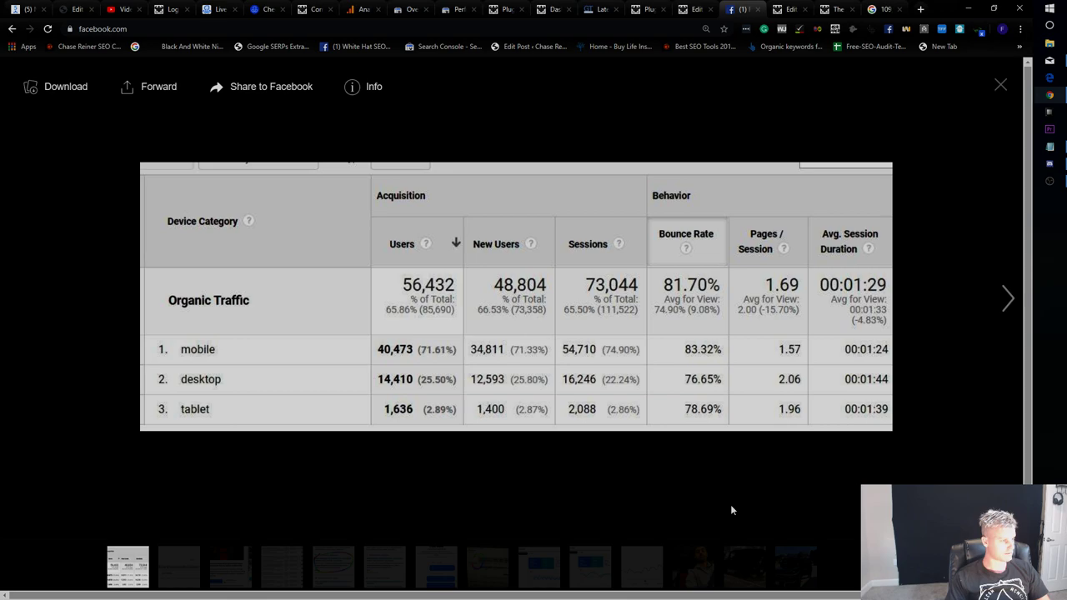
pyautogui.press('Right')
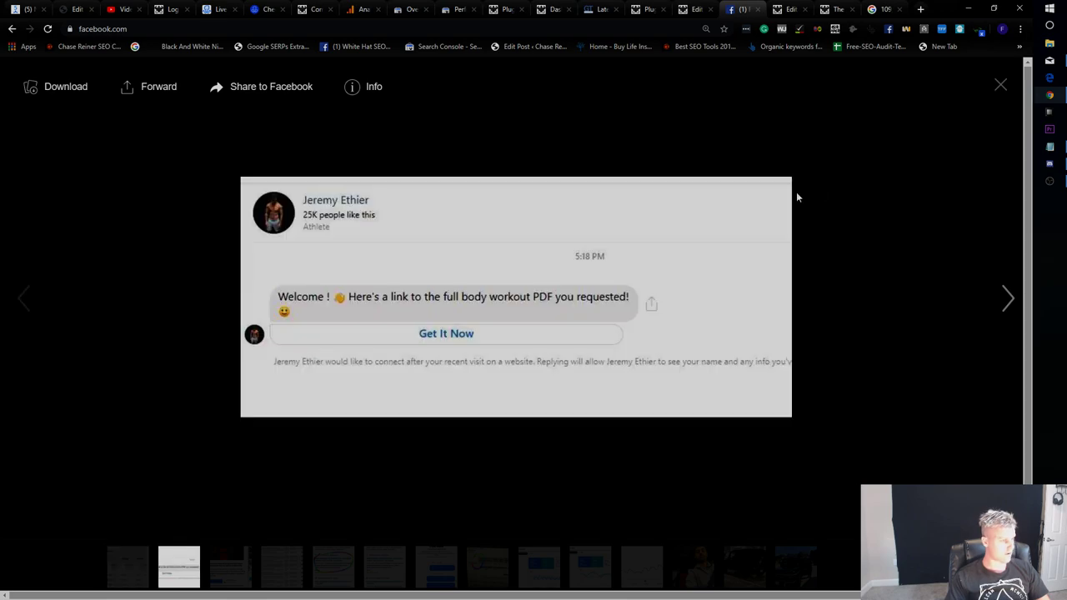
# Check the Growth Tools widget list, then show Live Chat's done conversations.
pyautogui.click(219, 10)
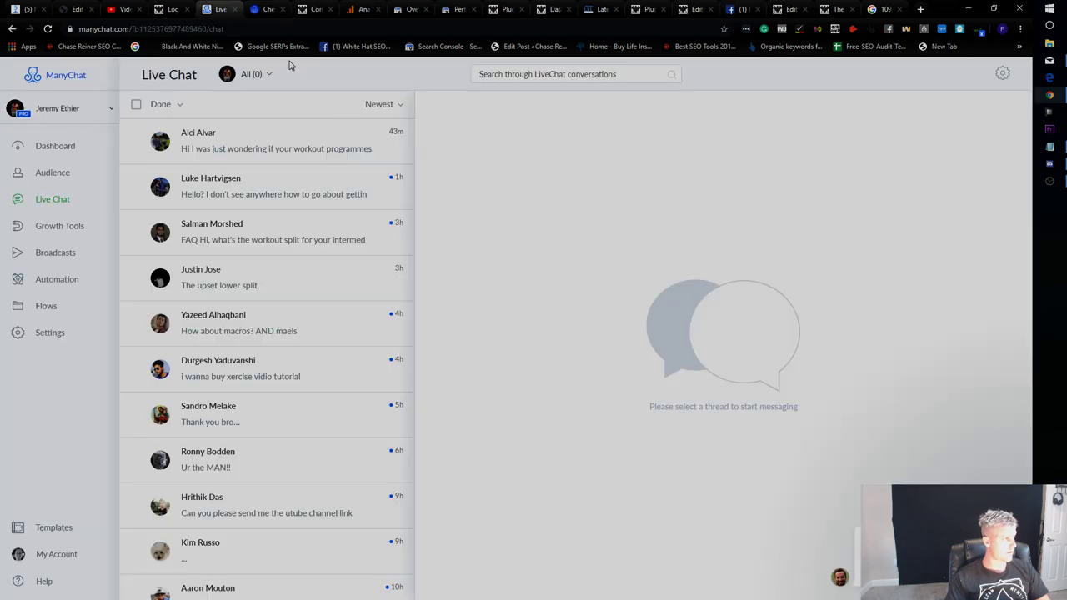
pyautogui.click(61, 226)
pyautogui.click(64, 256)
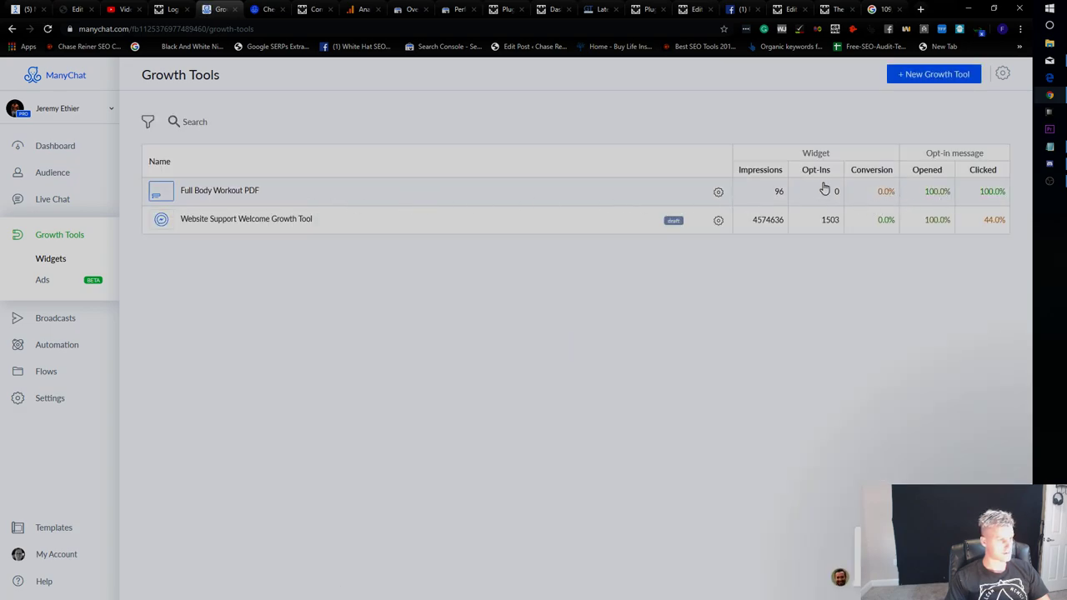
pyautogui.click(83, 203)
pyautogui.click(66, 177)
pyautogui.click(84, 205)
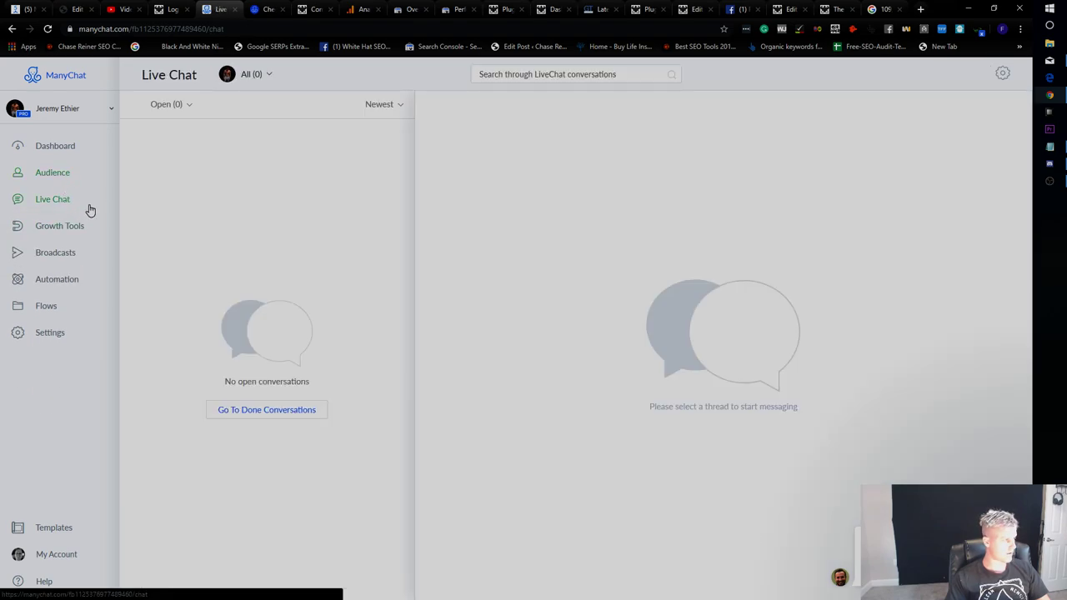
pyautogui.click(267, 410)
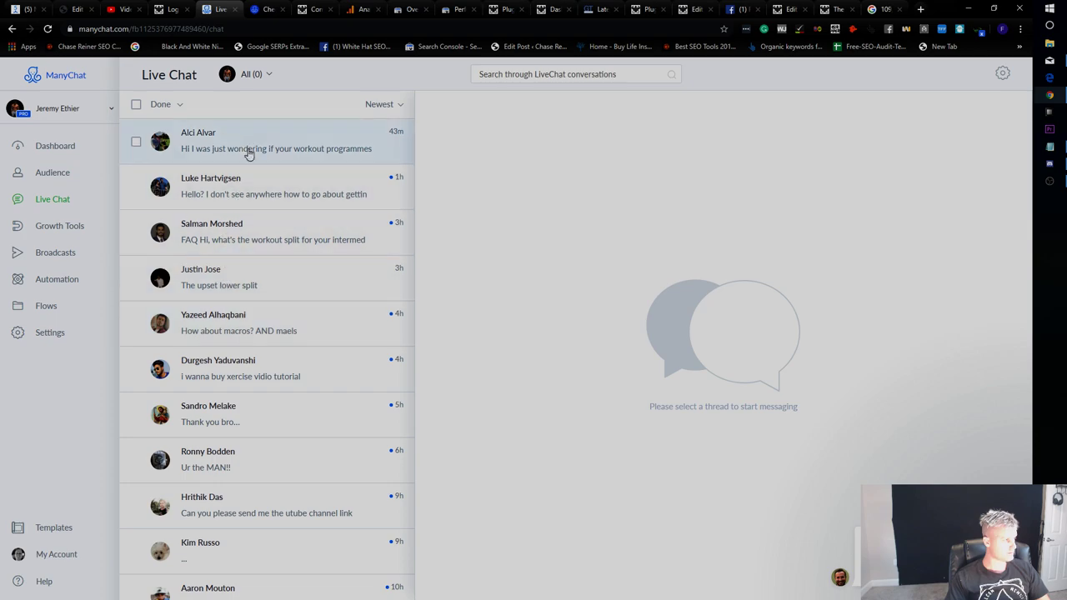
pyautogui.click(60, 226)
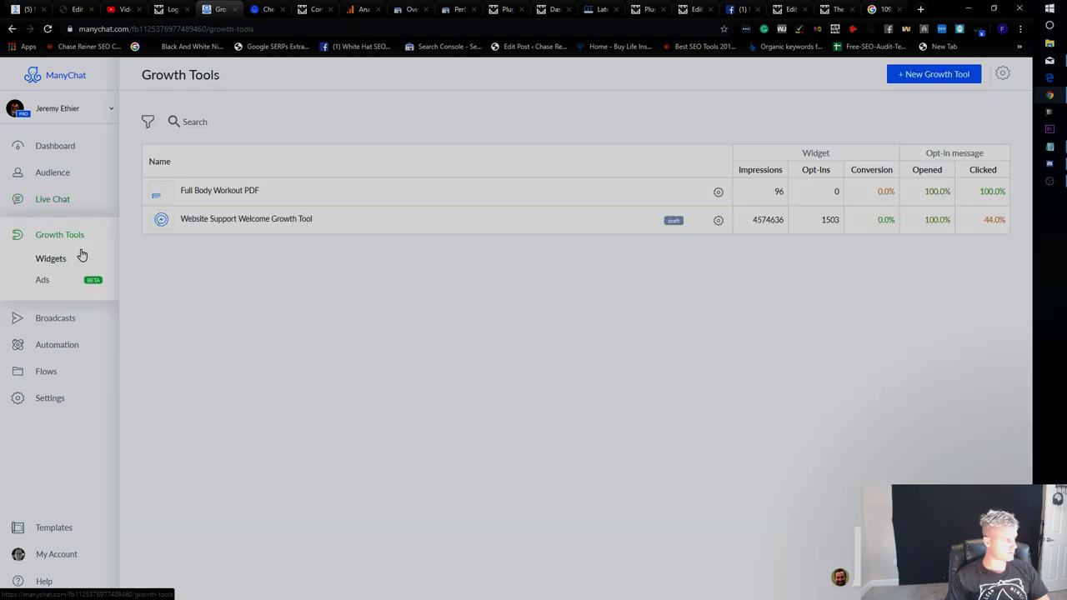
pyautogui.click(64, 213)
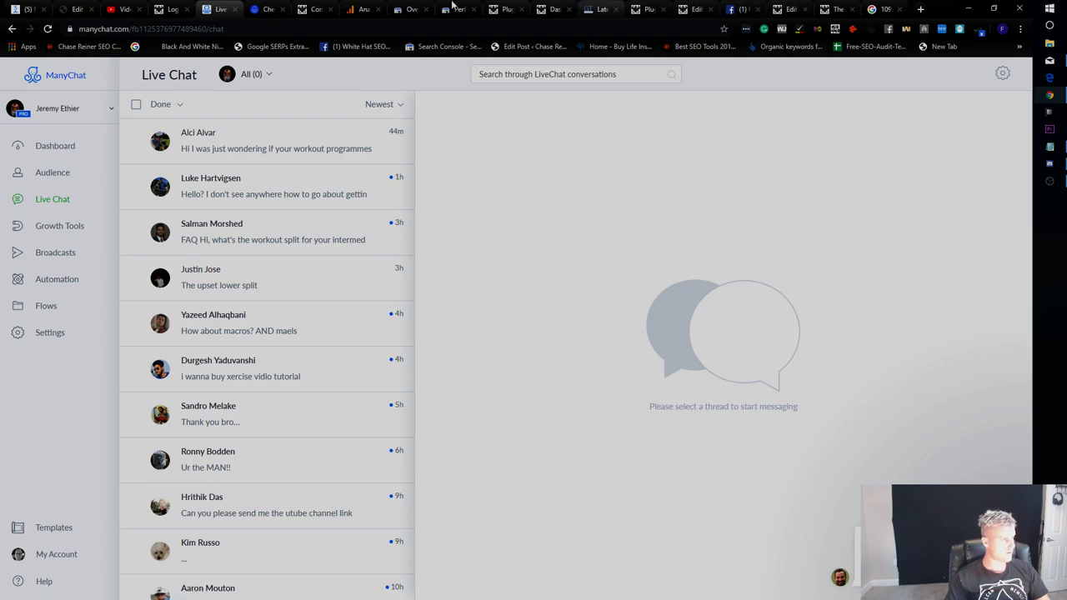
# Test the Full Body Workout article's Messenger opt-in and open the PDF via its Get It Now link.
pyautogui.click(834, 9)
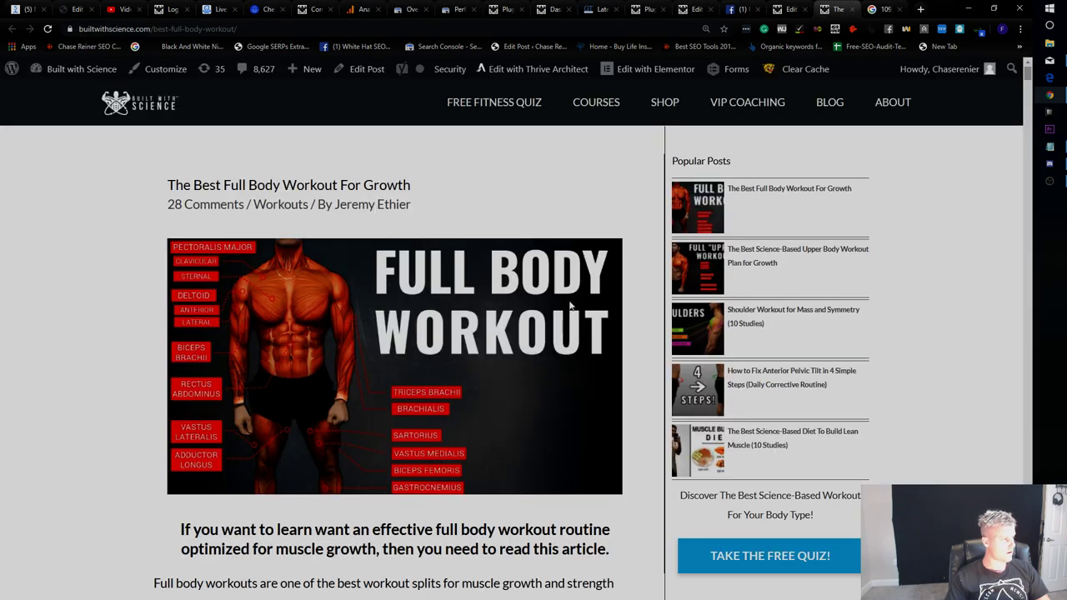
pyautogui.scroll(-5, 571, 306)
pyautogui.click(395, 325)
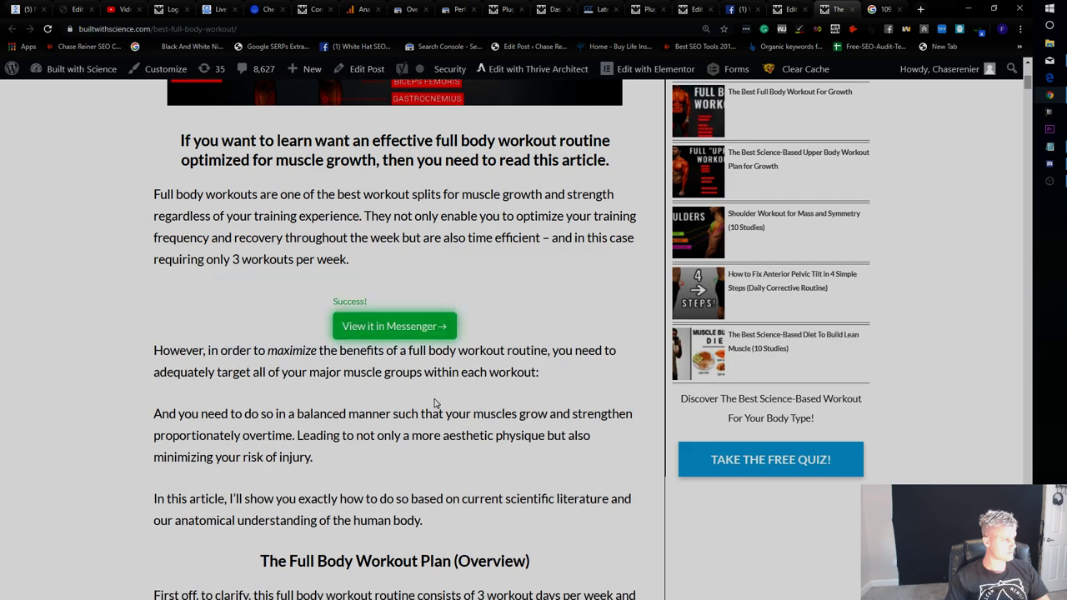
pyautogui.click(409, 331)
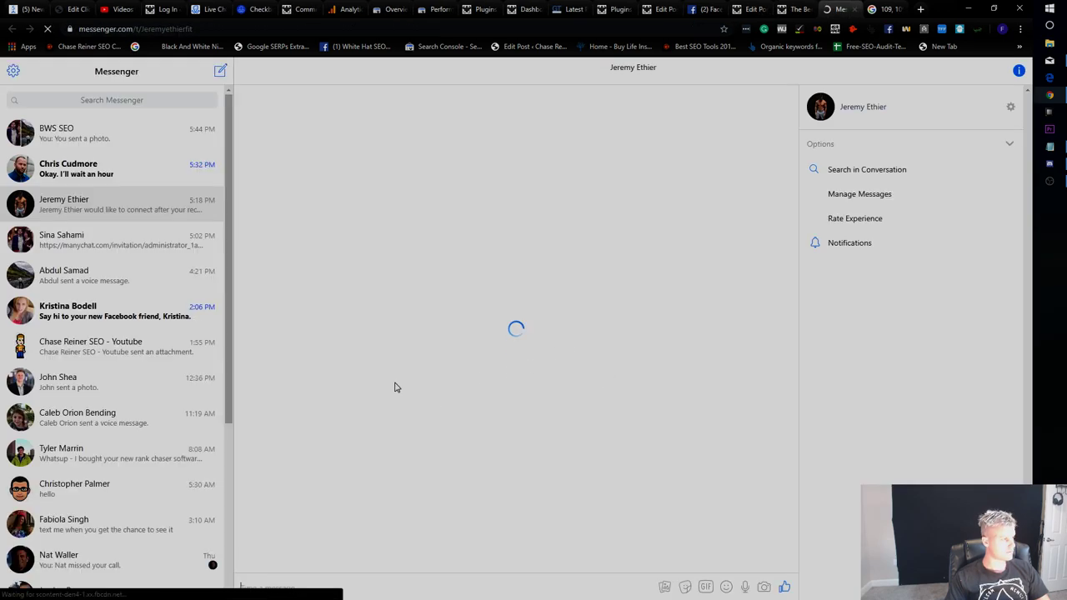
pyautogui.click(421, 289)
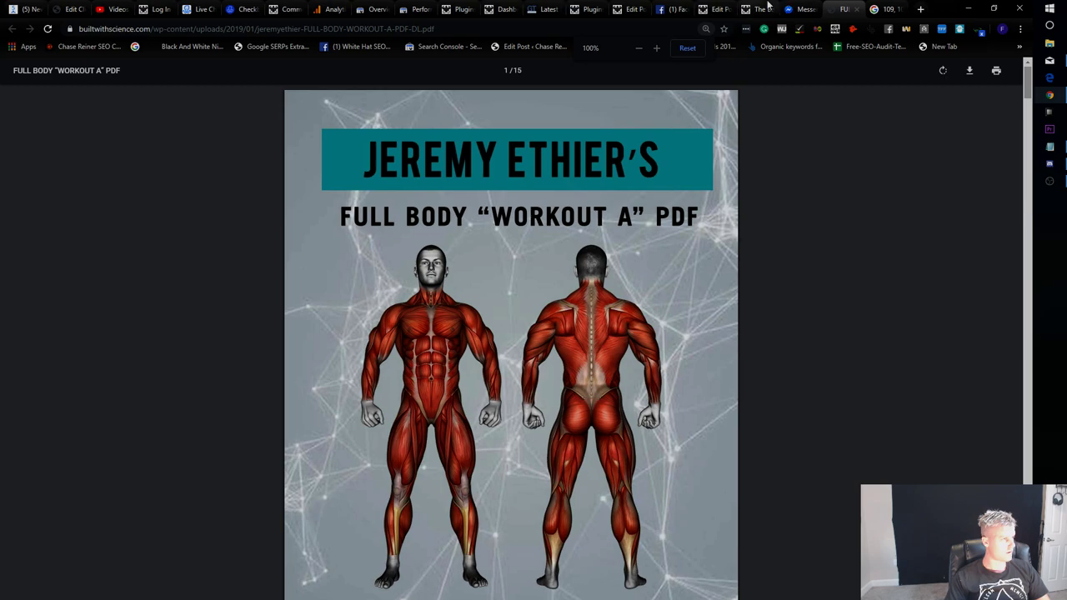
pyautogui.click(790, 9)
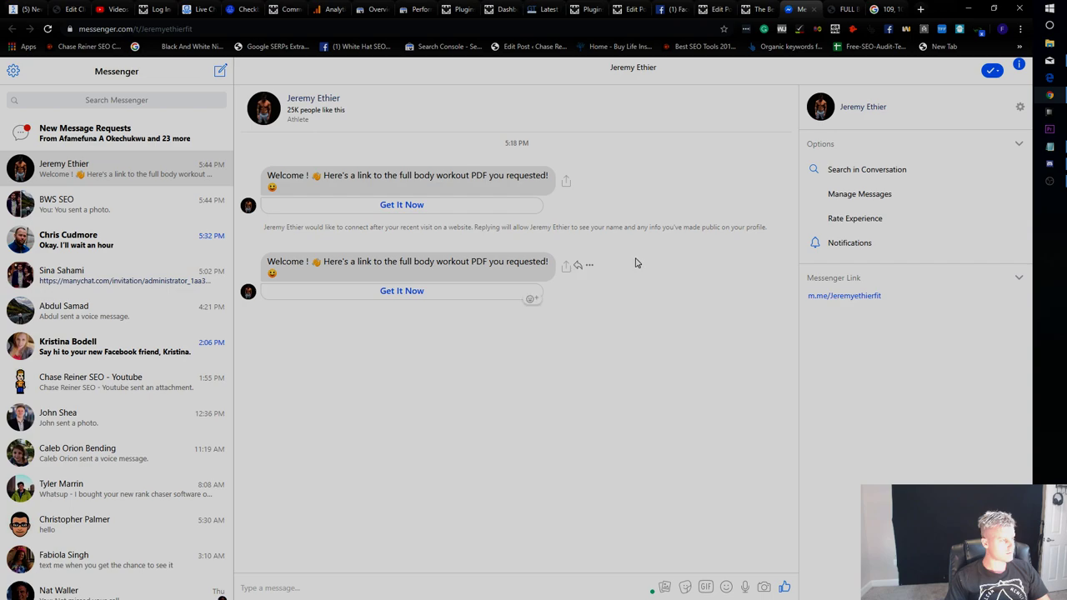
# Browse Live Chat's done conversations, Broadcasts, Growth Tools and the Audience list.
pyautogui.click(255, 6)
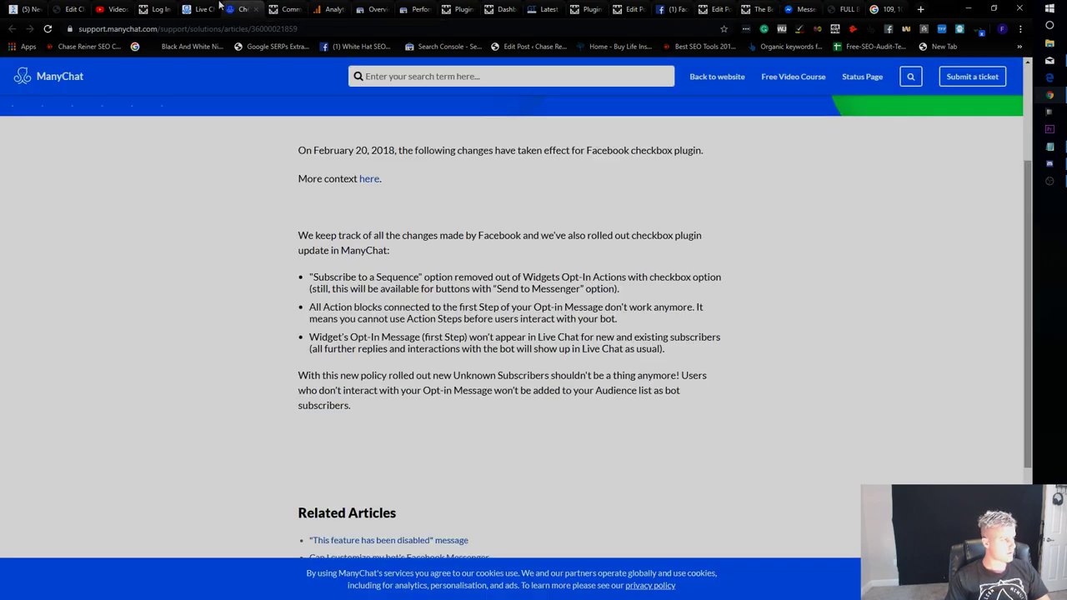
pyautogui.click(217, 7)
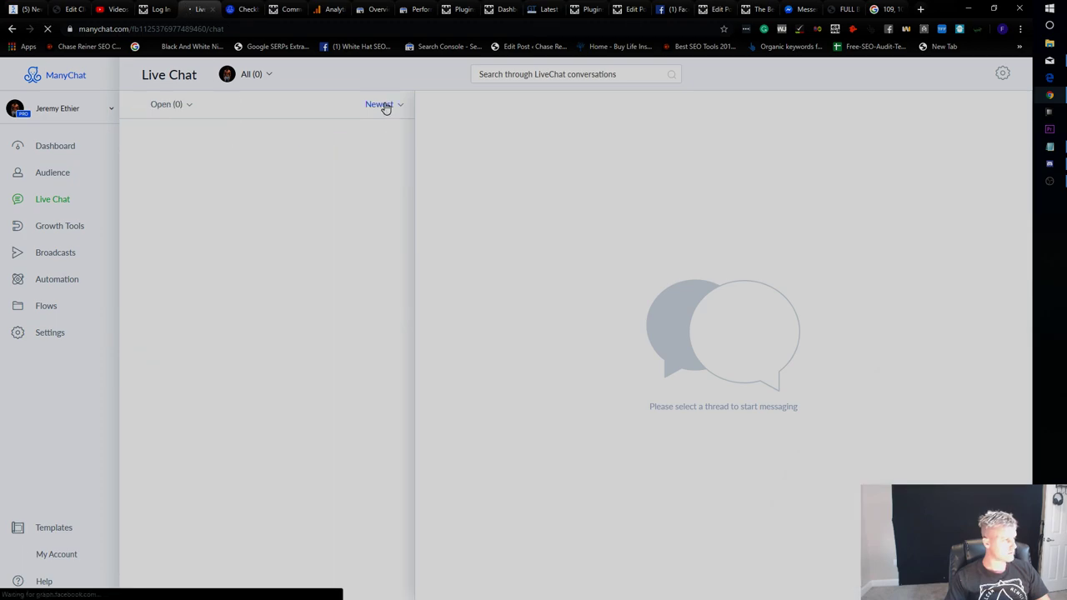
pyautogui.click(173, 106)
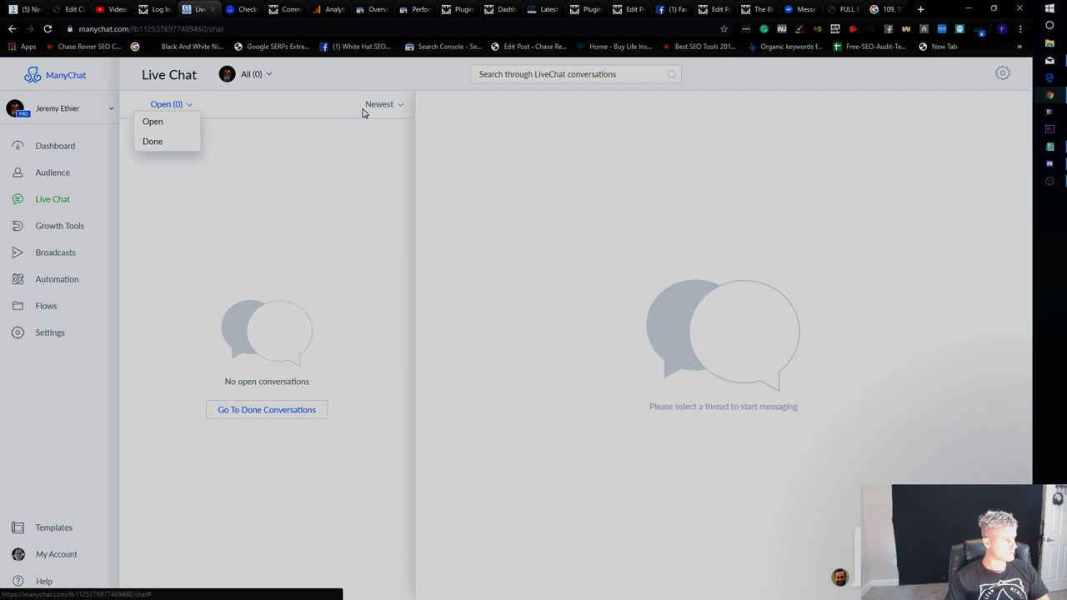
pyautogui.click(260, 415)
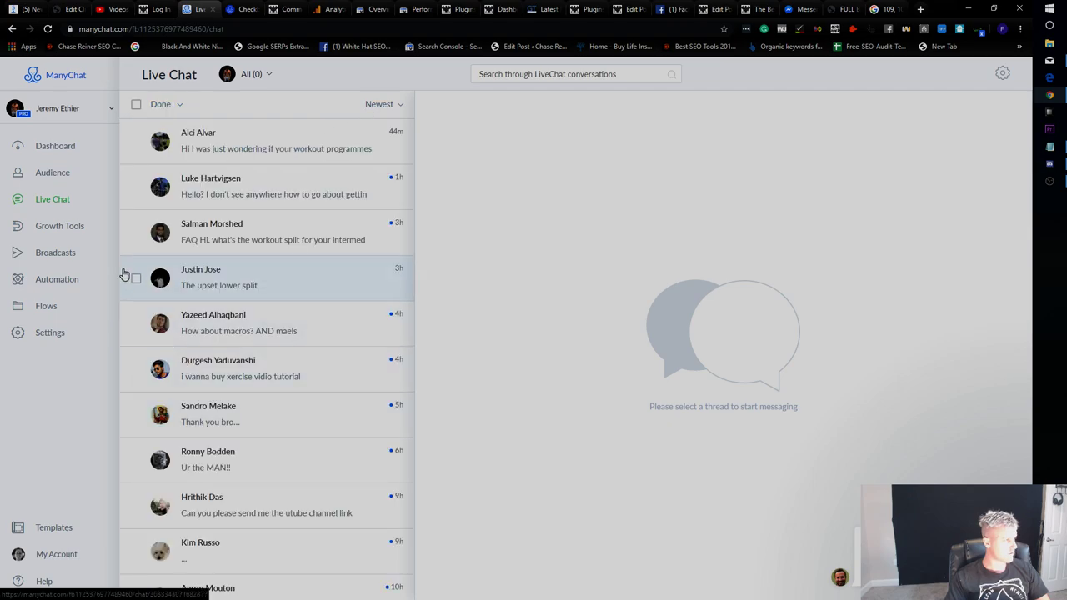
pyautogui.click(75, 230)
pyautogui.click(69, 315)
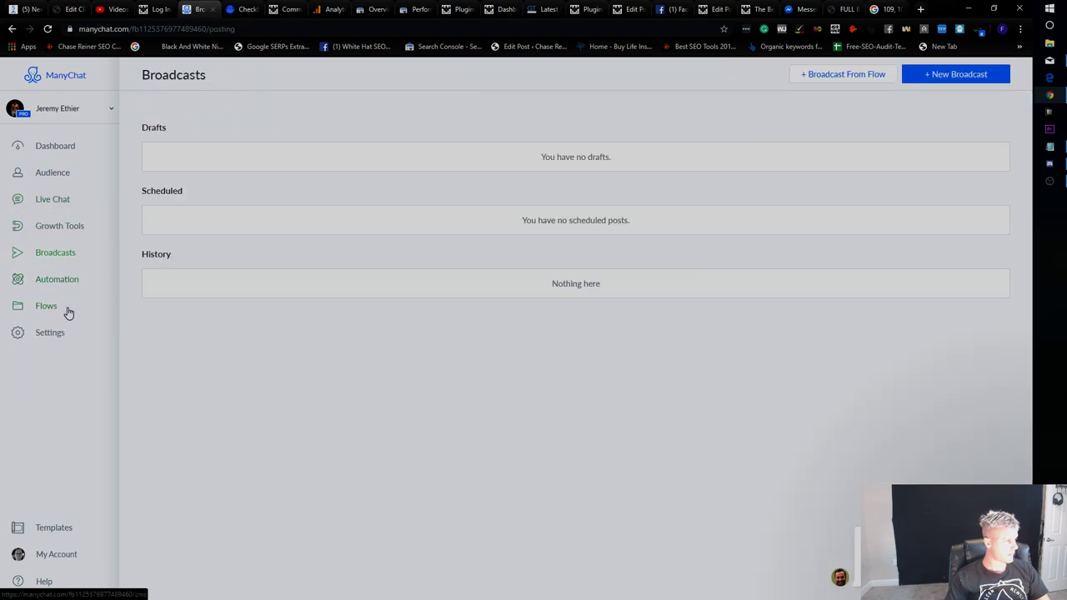
pyautogui.click(77, 286)
pyautogui.click(72, 226)
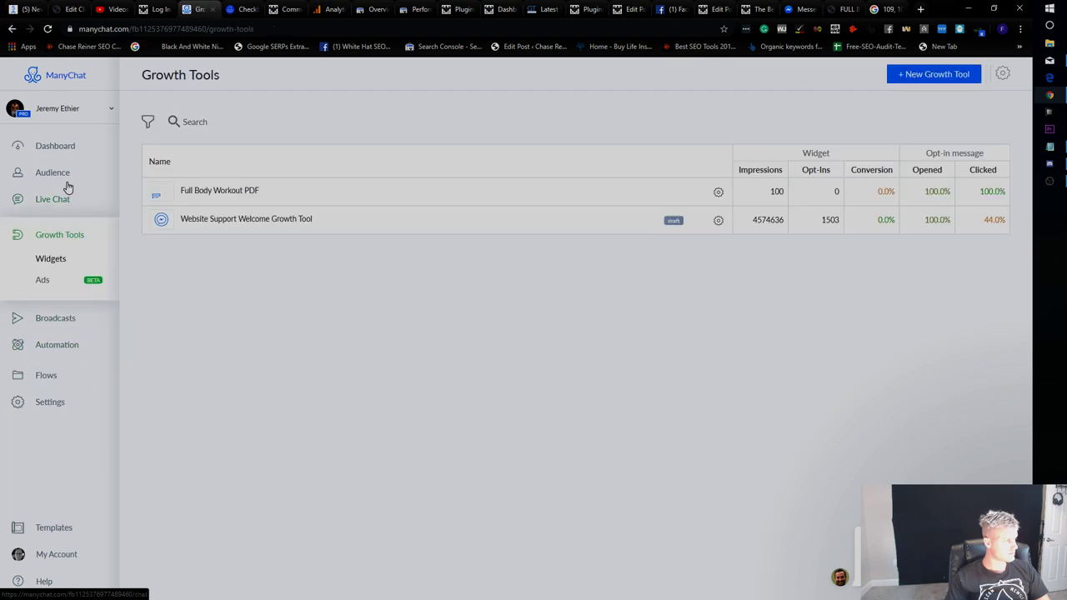
pyautogui.click(67, 177)
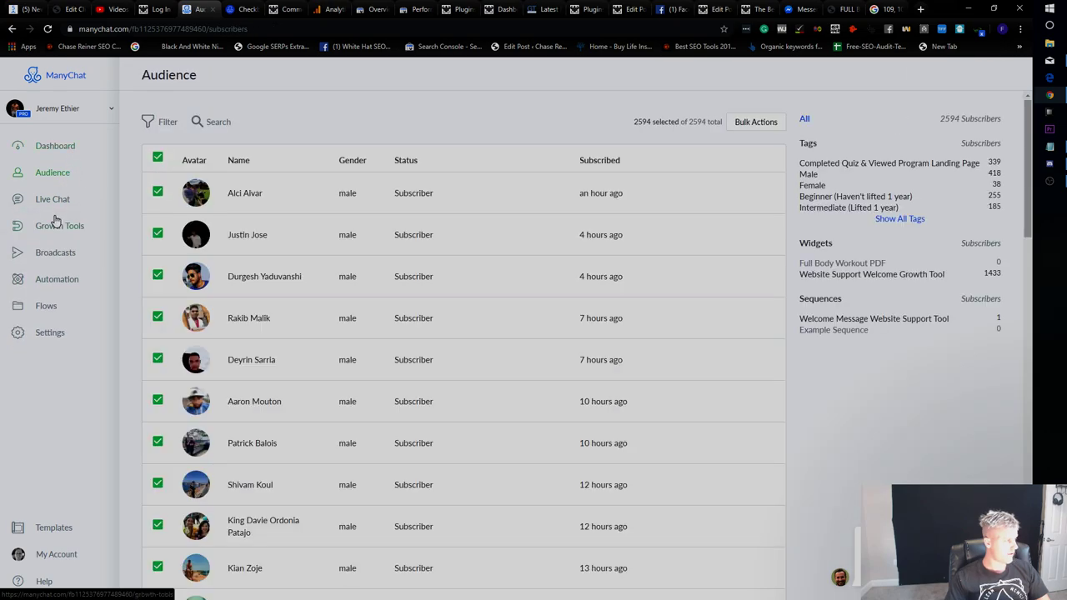
# Look through Automation, Flows and Broadcasts, then open the Full Body Workout PDF widget.
pyautogui.click(54, 206)
pyautogui.click(74, 226)
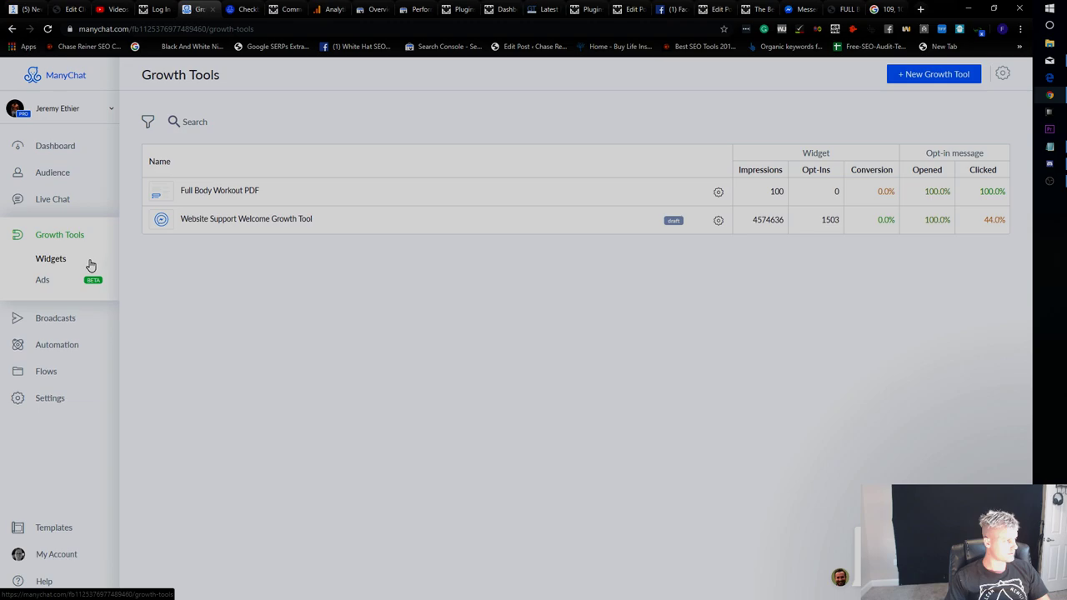
pyautogui.click(72, 300)
pyautogui.click(60, 288)
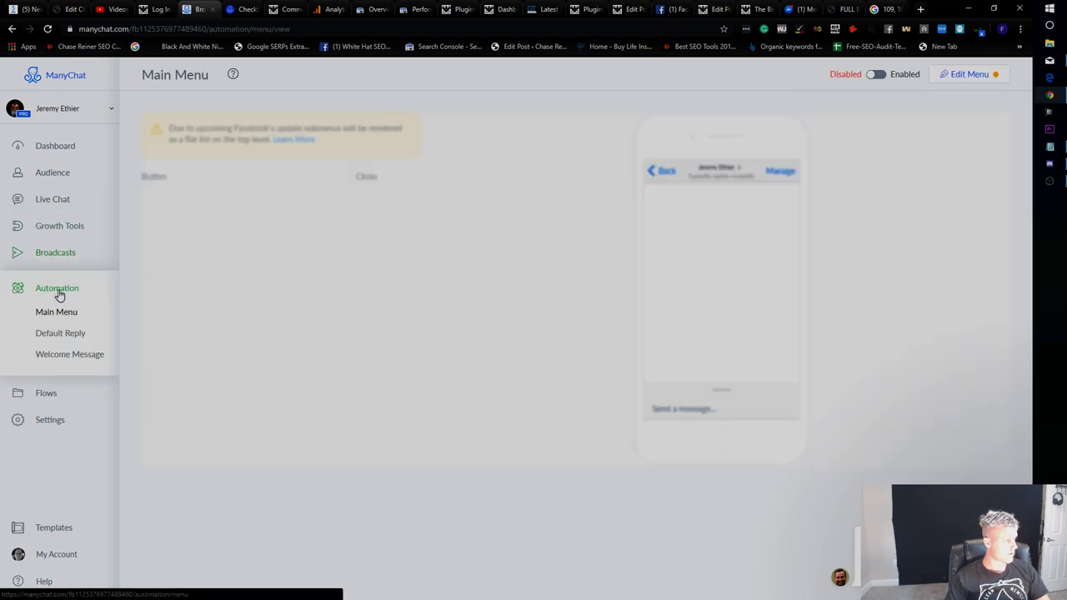
pyautogui.click(67, 466)
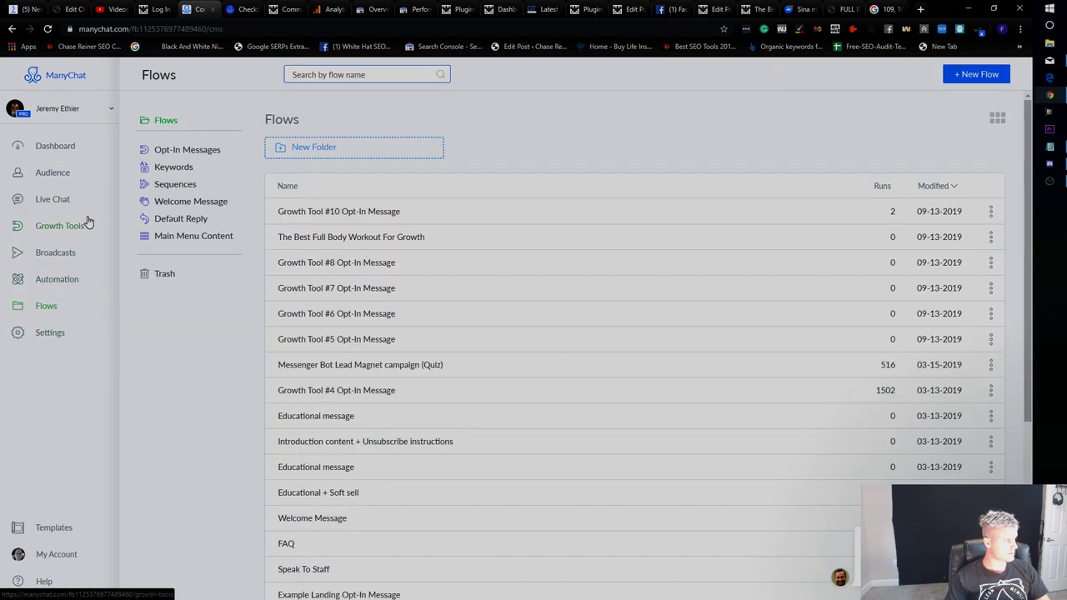
pyautogui.click(71, 282)
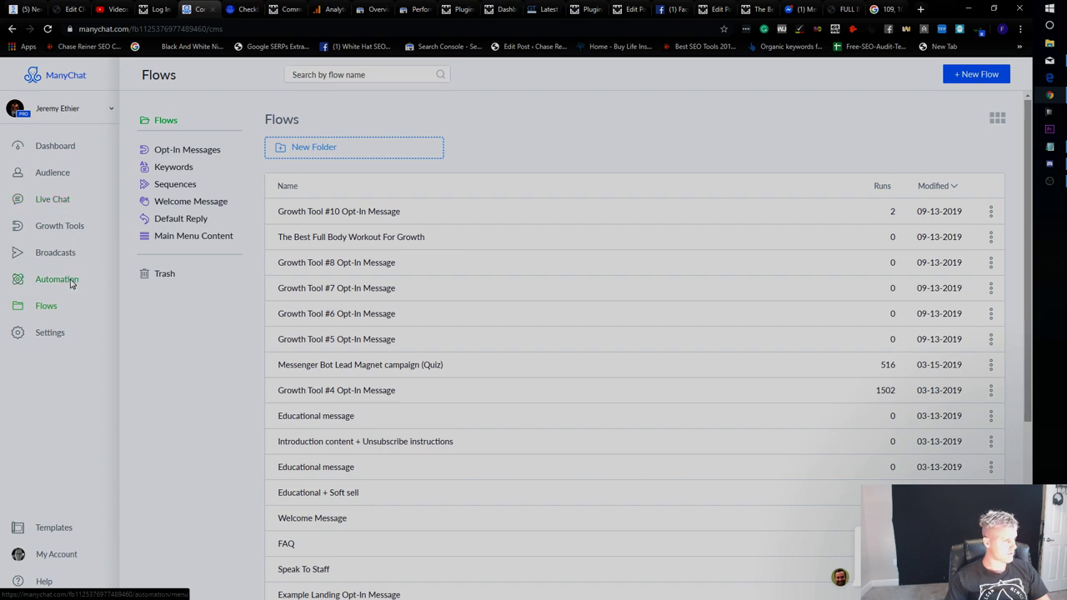
pyautogui.click(77, 257)
pyautogui.click(75, 233)
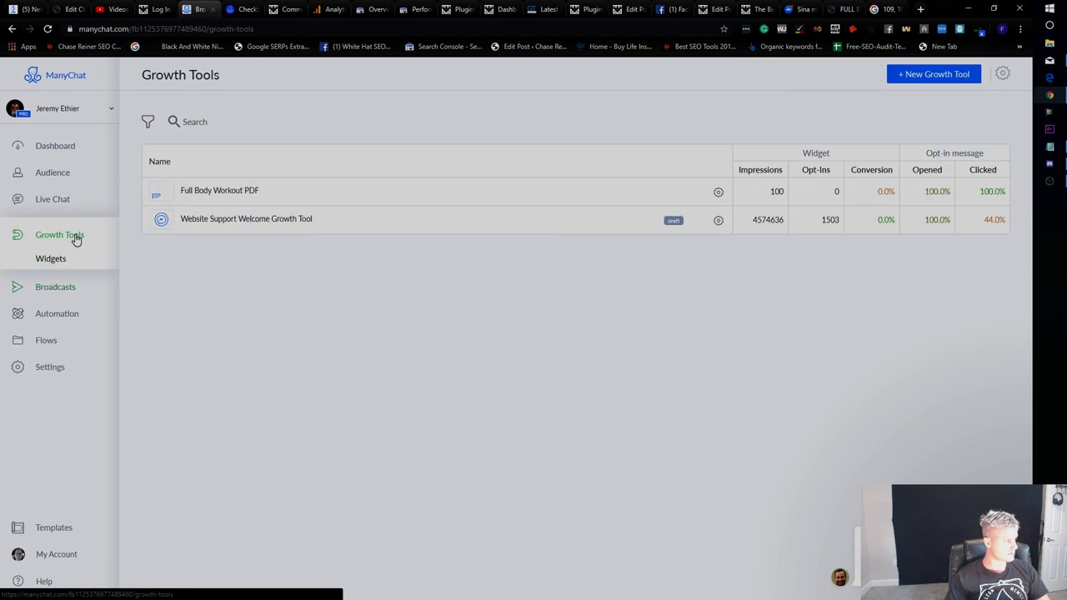
pyautogui.click(647, 192)
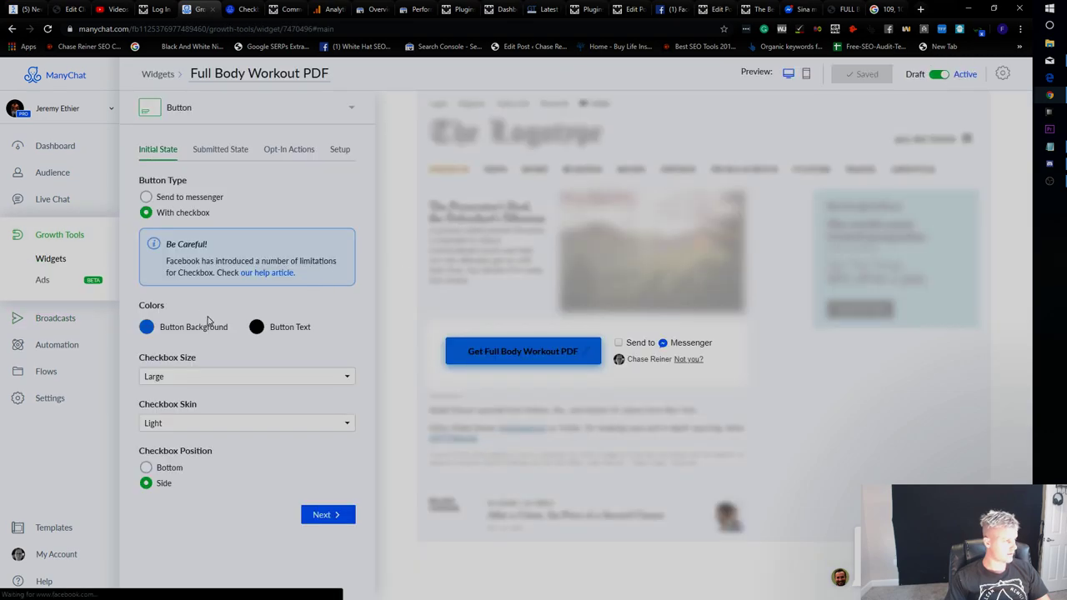
# Try the Send to Messenger type and Button Text options, then revert the widget to With checkbox.
pyautogui.click(203, 199)
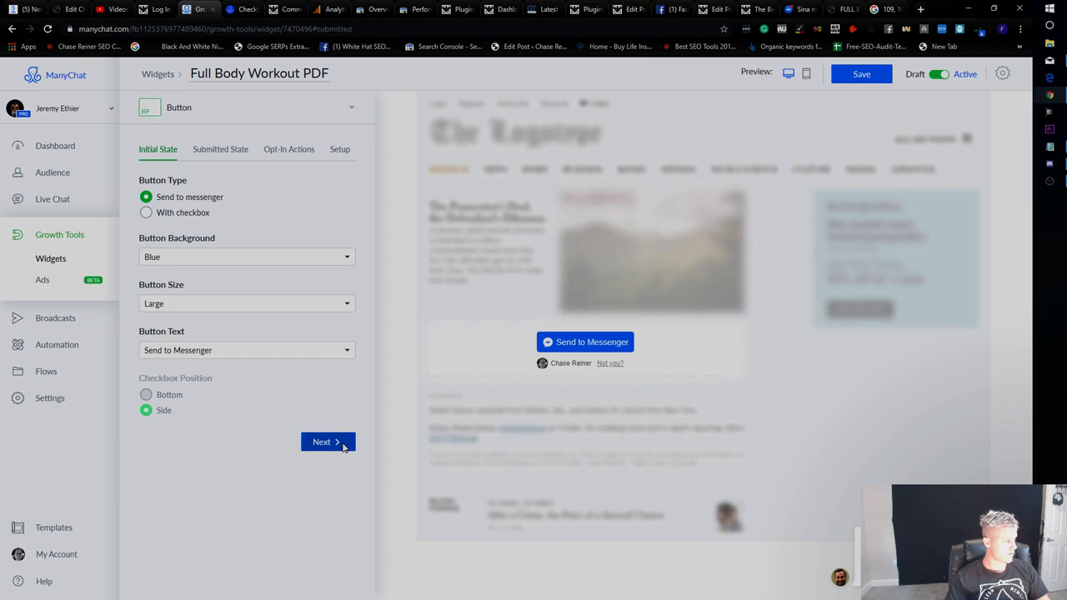
pyautogui.click(325, 443)
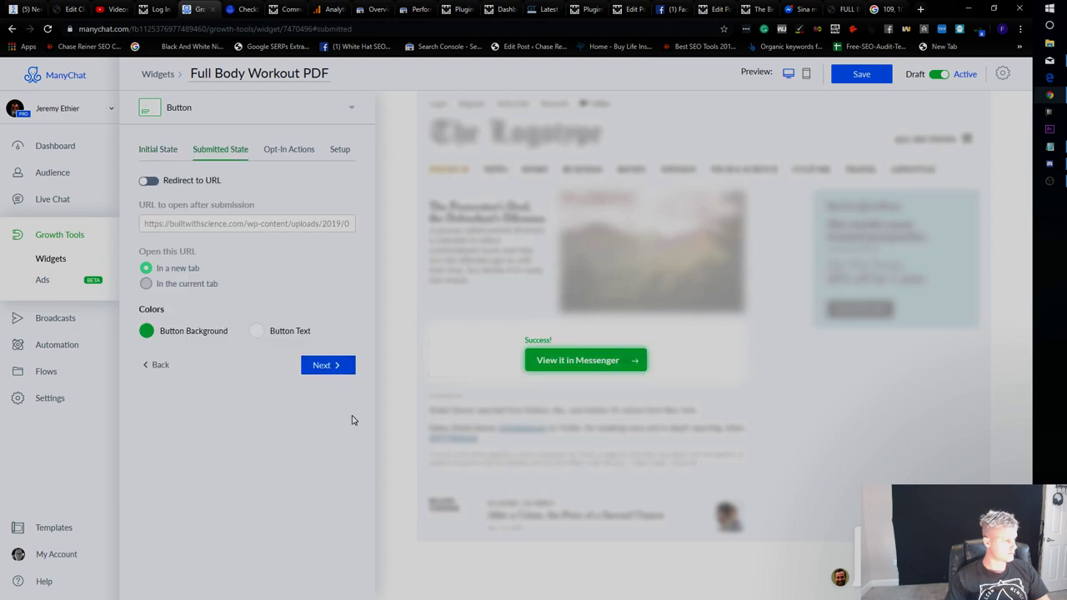
pyautogui.click(175, 152)
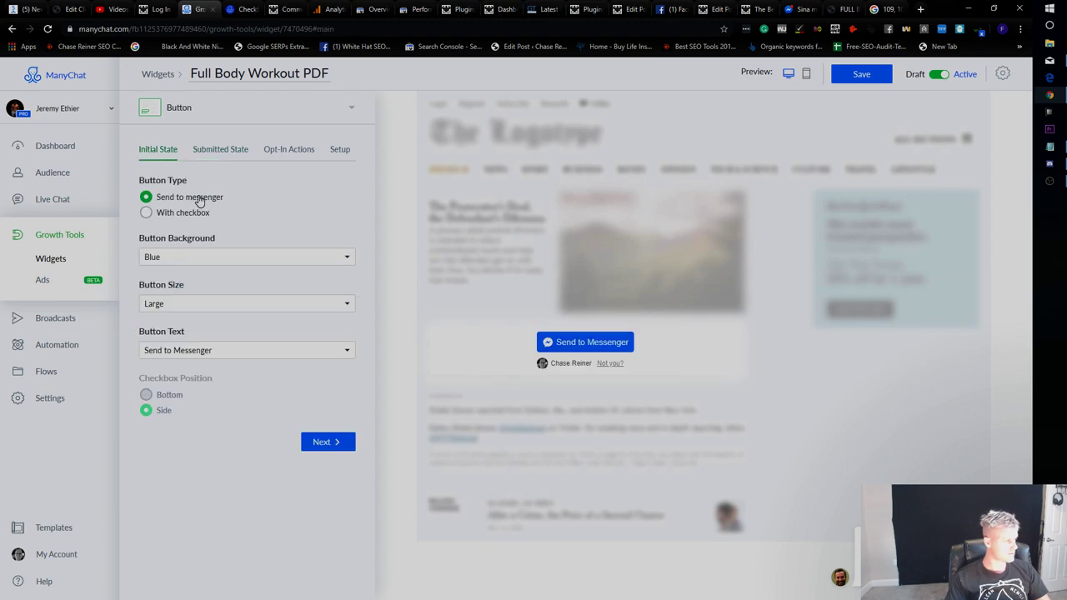
pyautogui.click(209, 351)
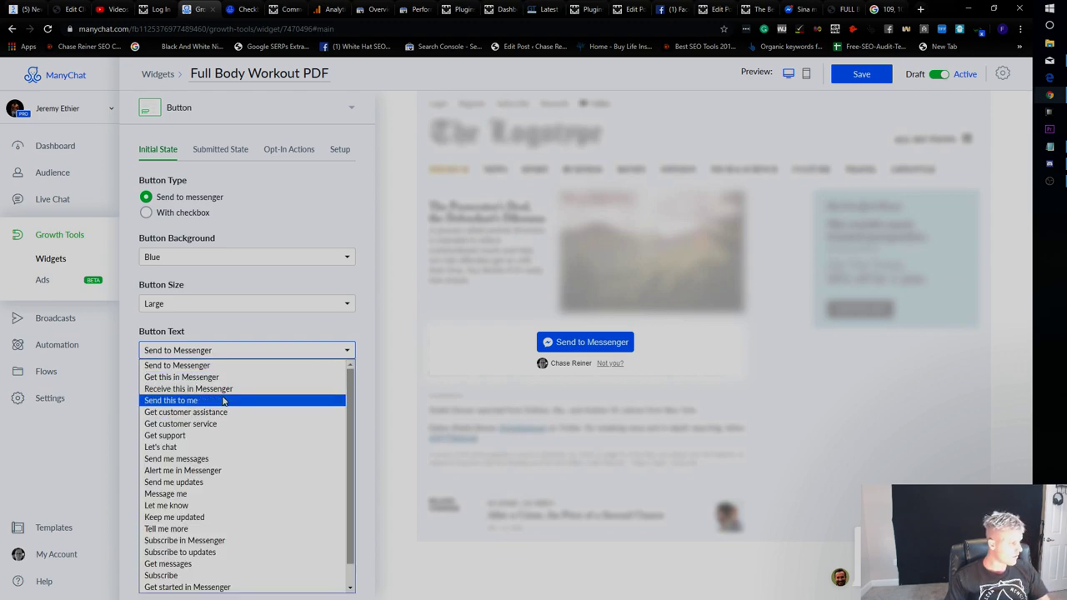
pyautogui.scroll(-1, 224, 401)
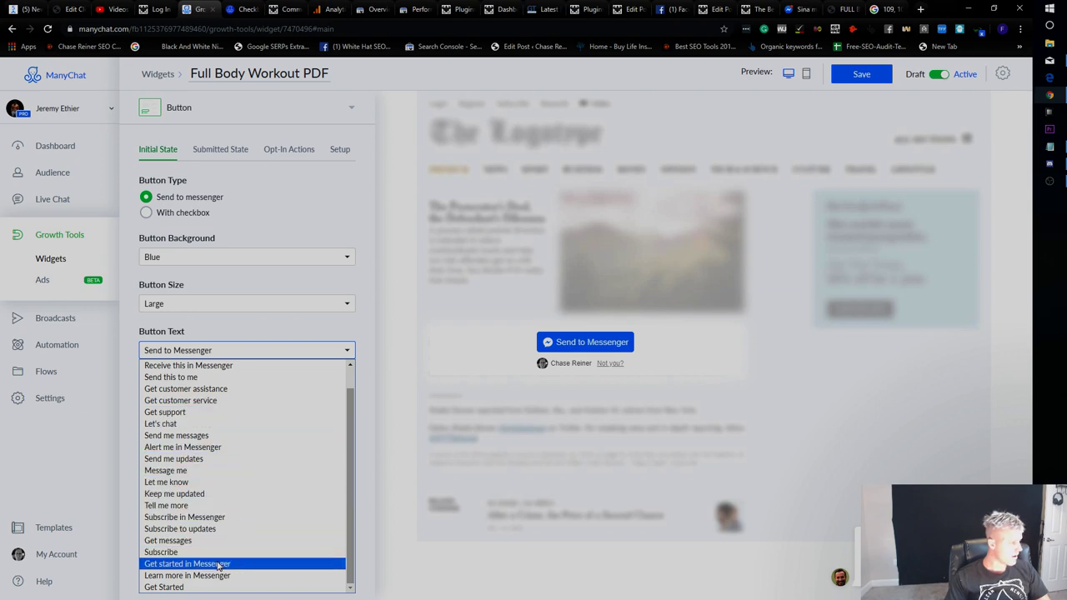
pyautogui.scroll(1, 208, 480)
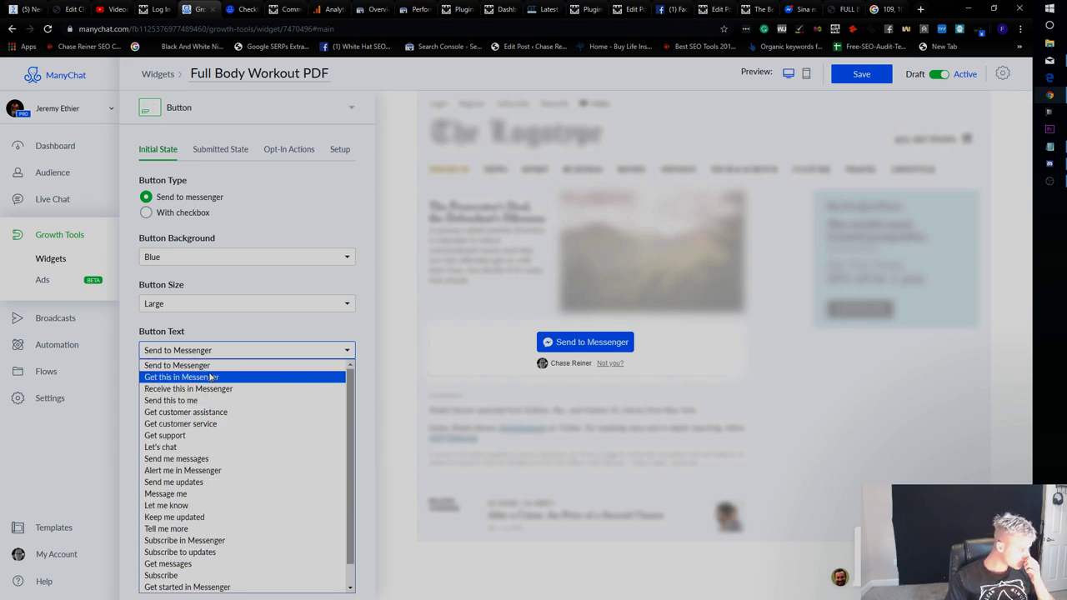
pyautogui.click(196, 211)
pyautogui.click(195, 211)
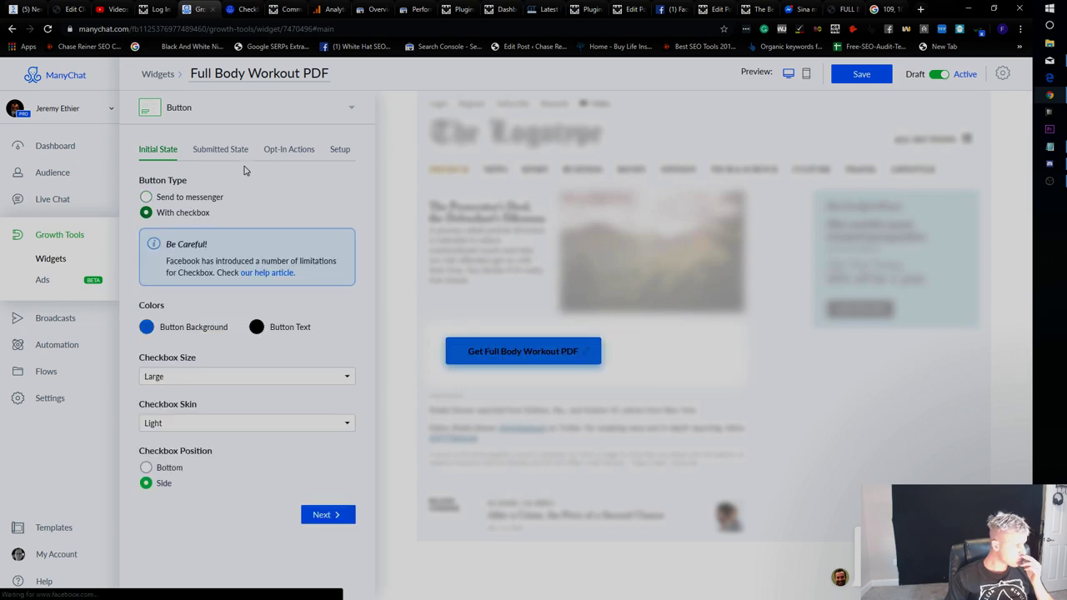
# Open the widget's Opt-In Message from Opt-In Actions, keep the unsaved changes, and save the widget.
pyautogui.click(222, 151)
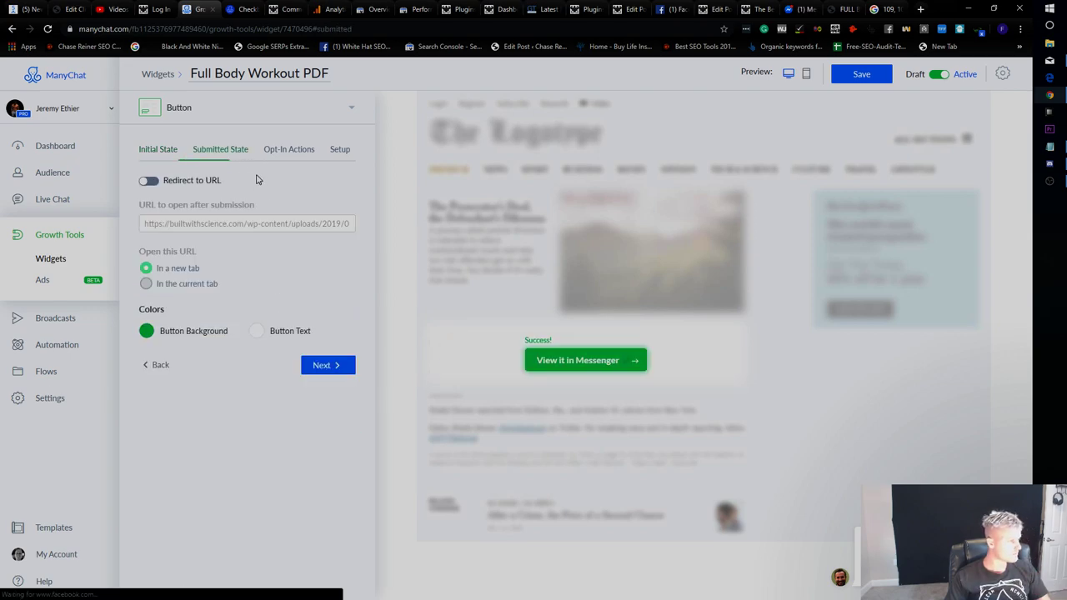
pyautogui.click(284, 151)
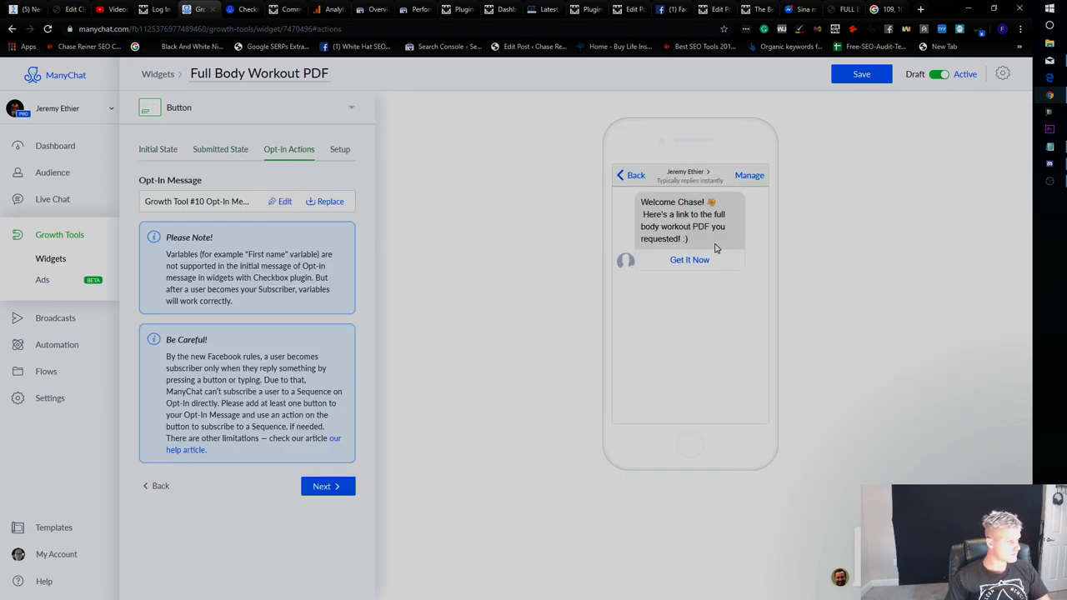
pyautogui.click(278, 202)
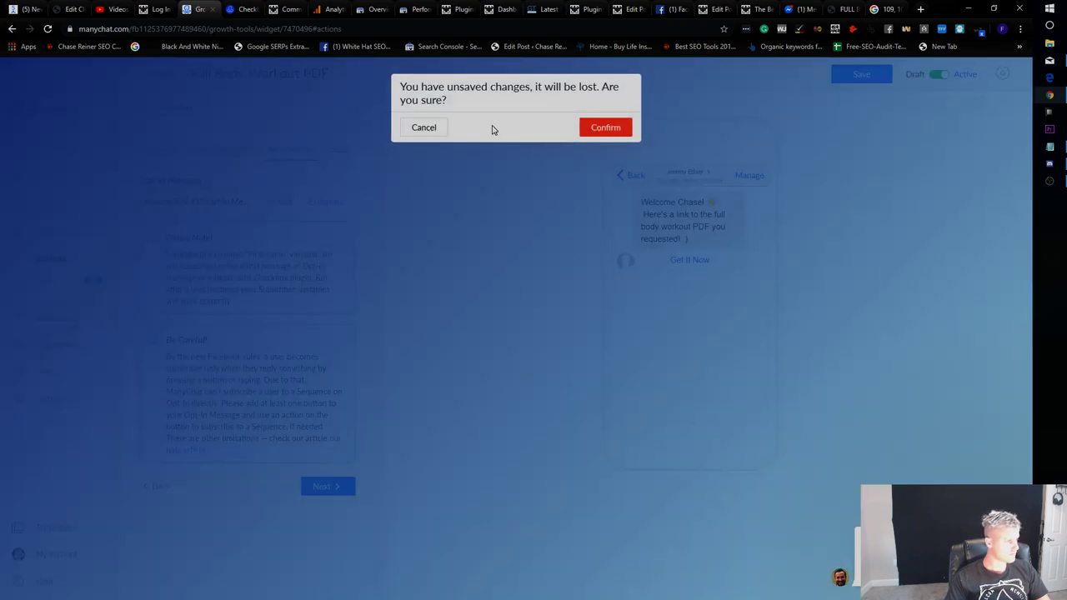
pyautogui.click(423, 128)
pyautogui.click(859, 77)
# Rewrite the welcome text to ask subscribers to reply 'give me PDF' to get the link.
pyautogui.click(282, 201)
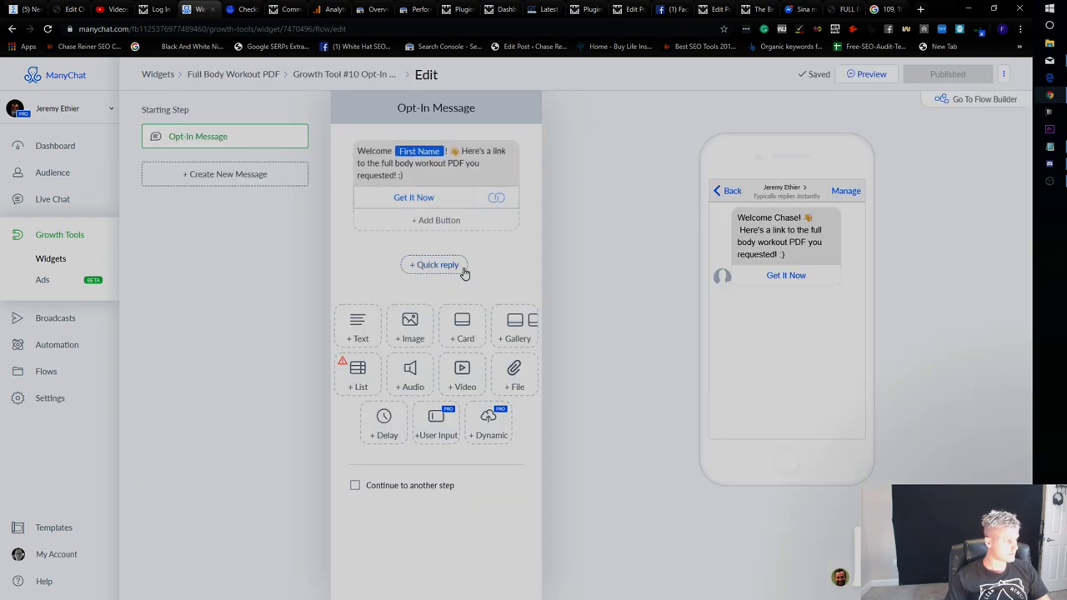
pyautogui.click(448, 165)
pyautogui.moveTo(484, 172); pyautogui.dragTo(465, 149)
pyautogui.write('P')
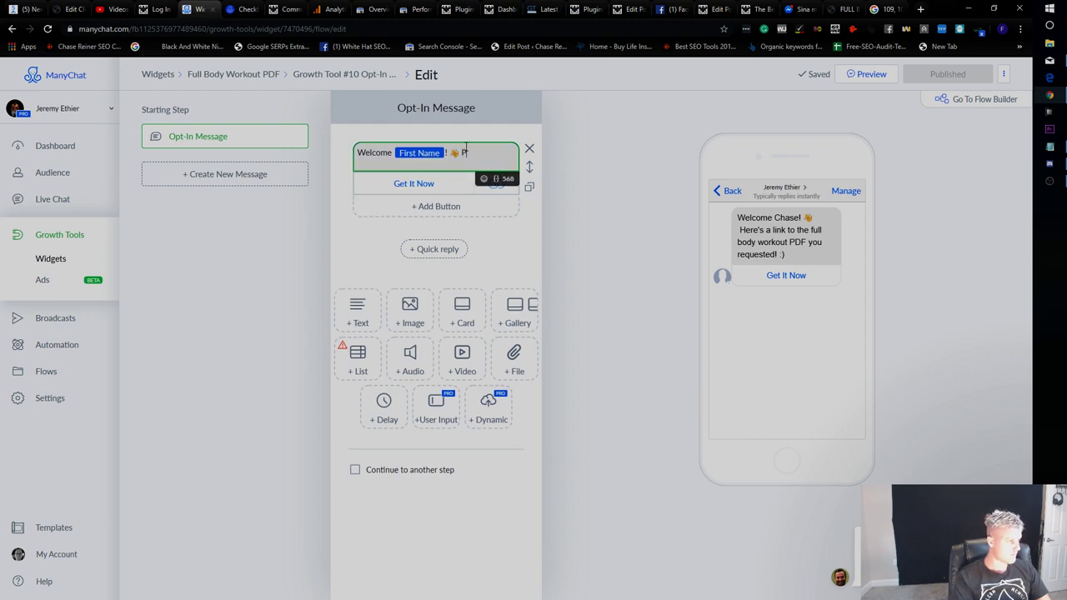
pyautogui.write('lease reply with, "give me PDF" to')
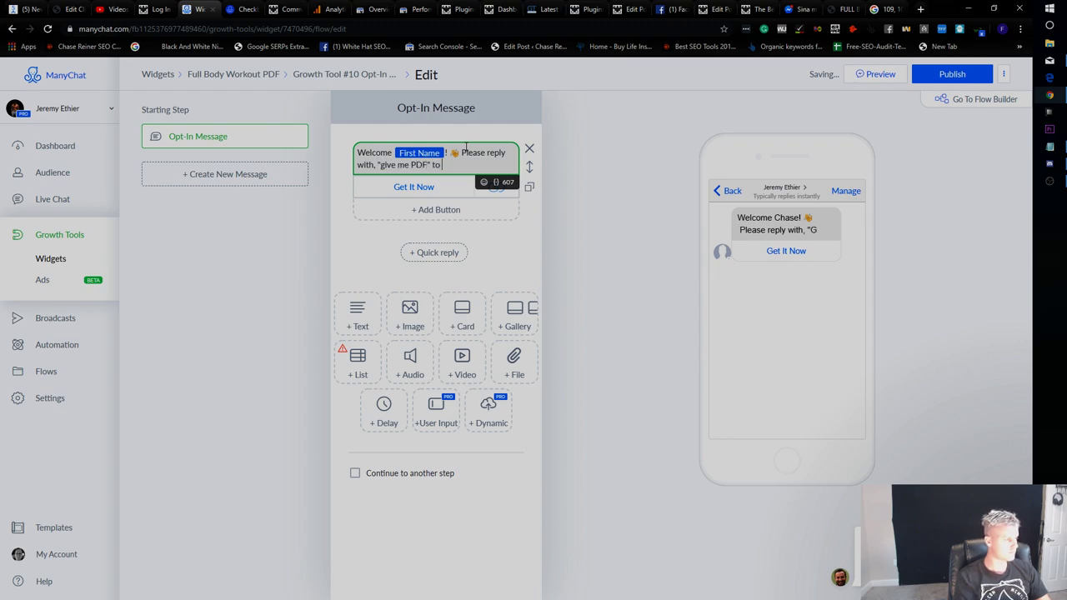
pyautogui.write('get the link!')
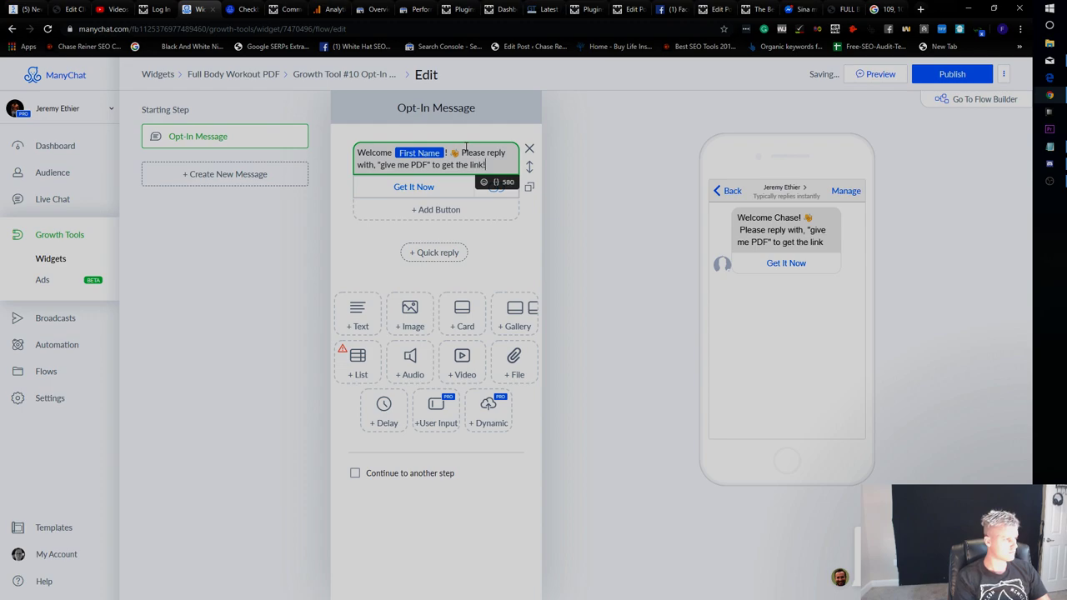
pyautogui.click(465, 188)
# Delete the Get It Now button and make the message continue to a next step.
pyautogui.click(465, 188)
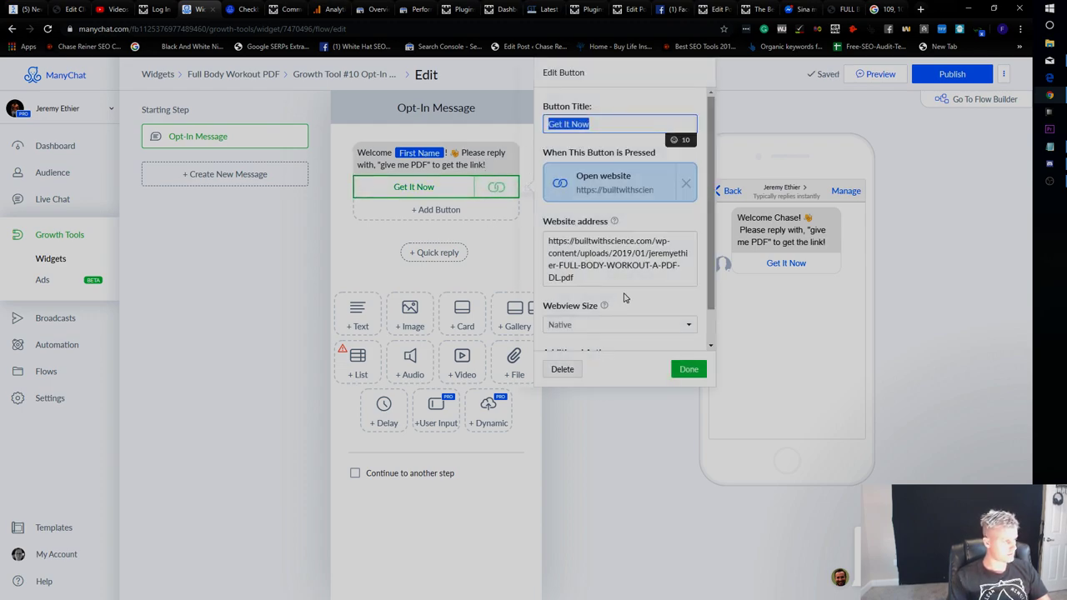
pyautogui.moveTo(549, 241); pyautogui.dragTo(605, 308)
pyautogui.press('BackSpace')
pyautogui.click(564, 370)
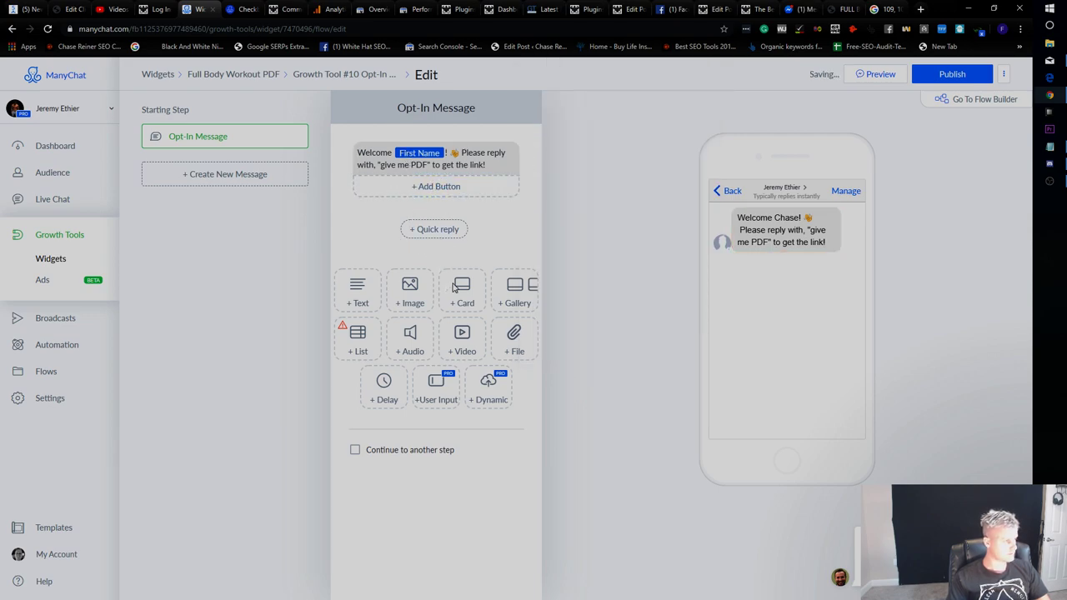
pyautogui.click(404, 451)
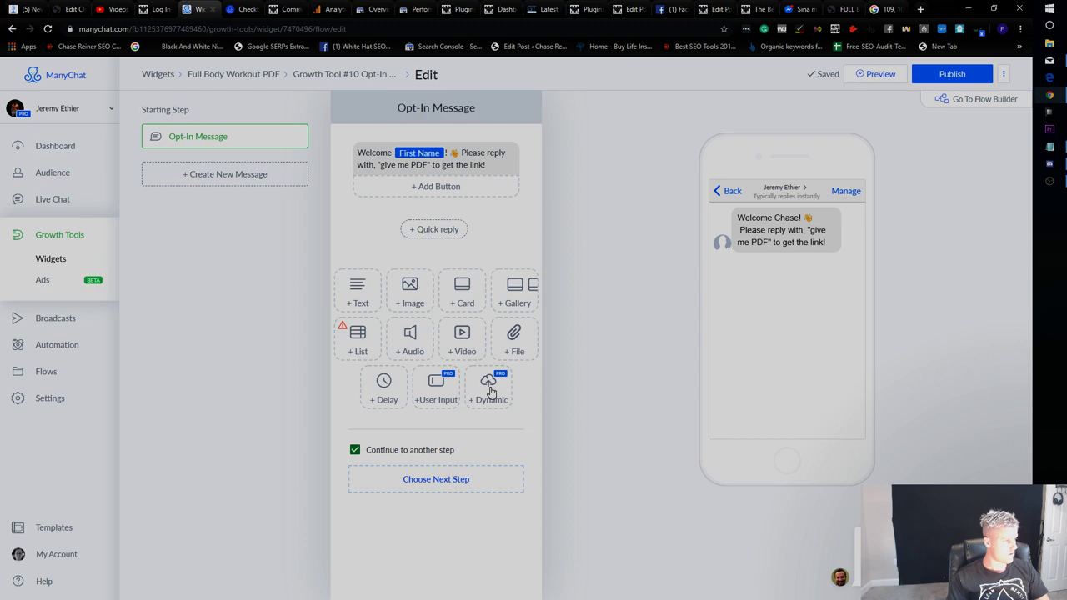
pyautogui.click(453, 475)
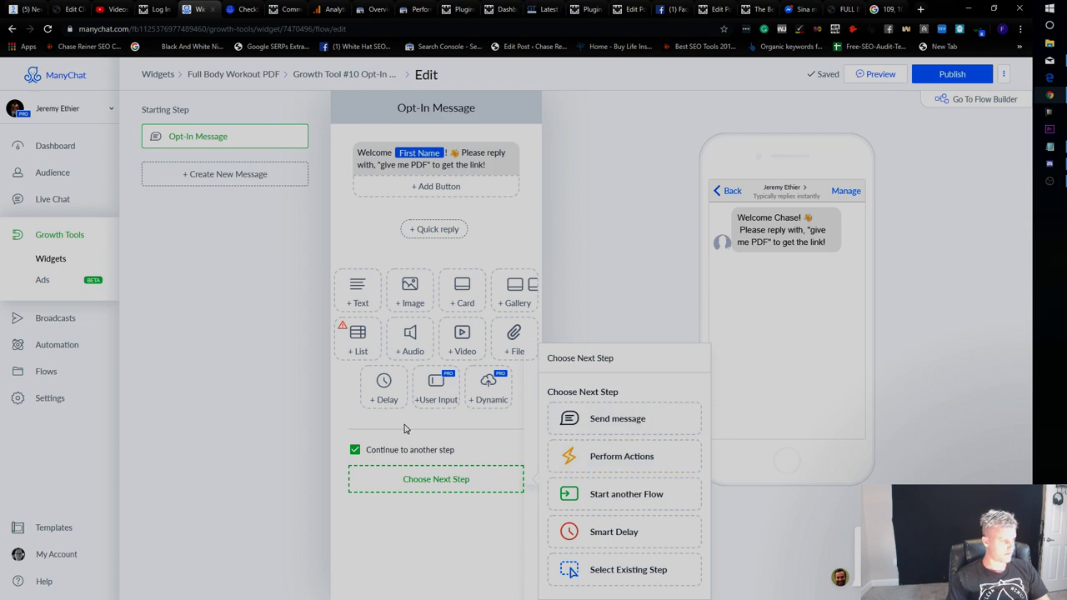
# Add a Dynamic request block, inspect its POST request settings without saving, then delete it.
pyautogui.click(489, 388)
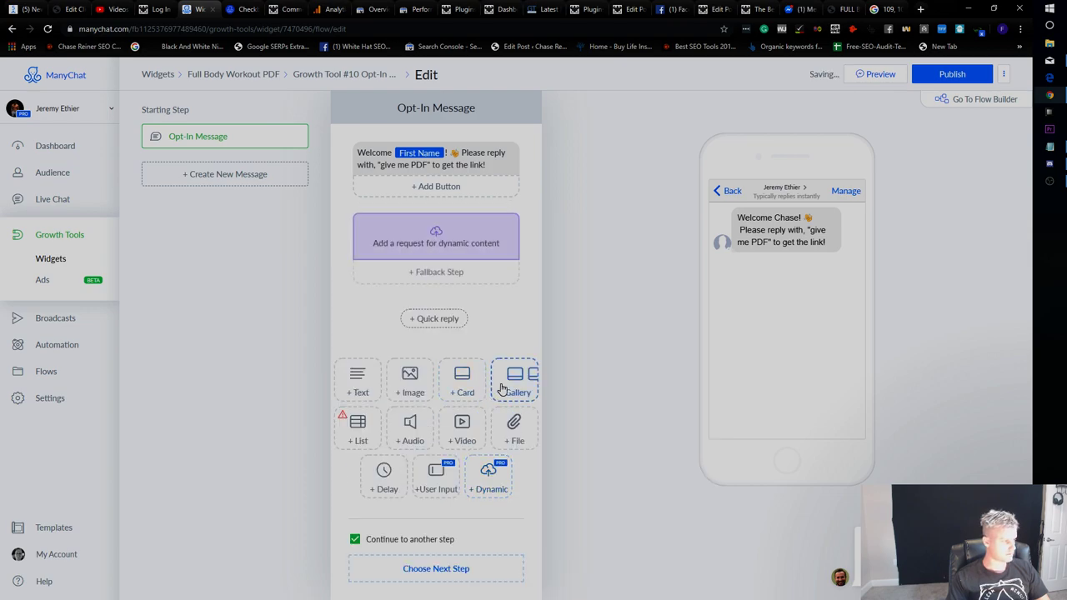
pyautogui.click(445, 257)
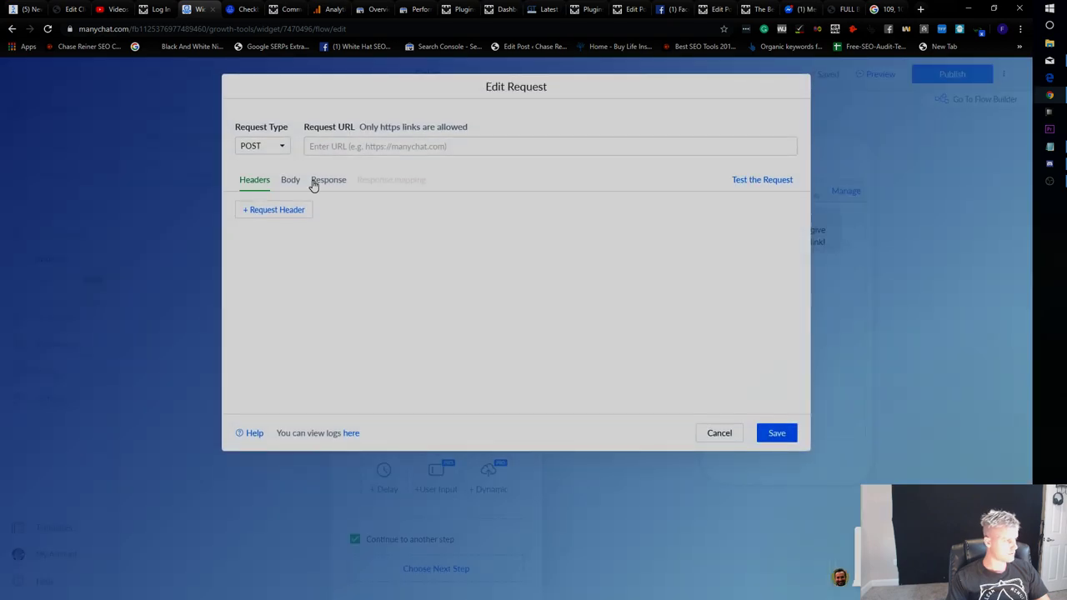
pyautogui.click(284, 181)
pyautogui.click(321, 181)
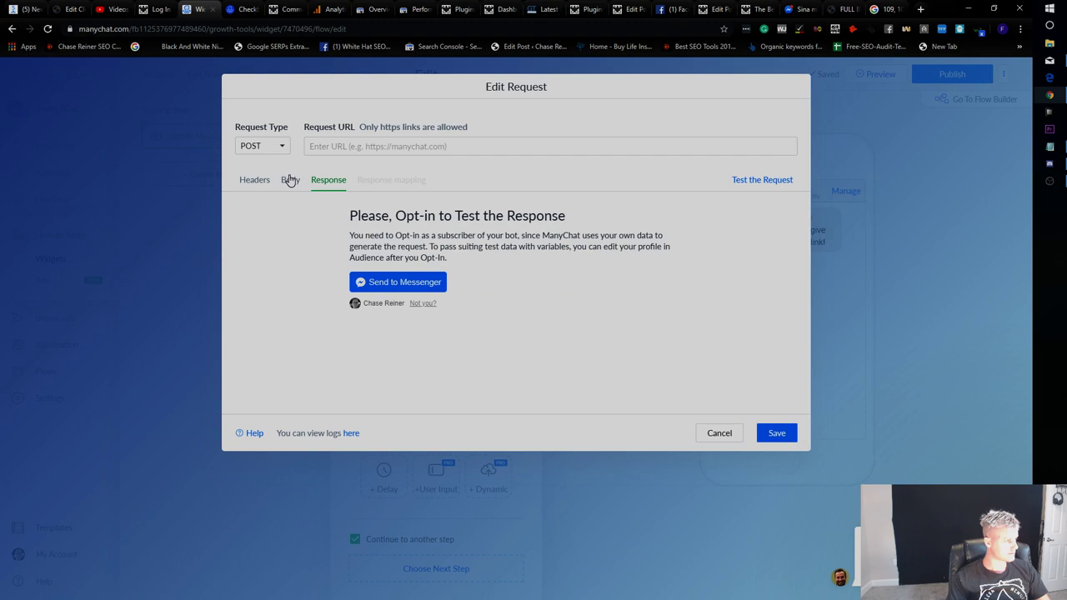
pyautogui.click(290, 181)
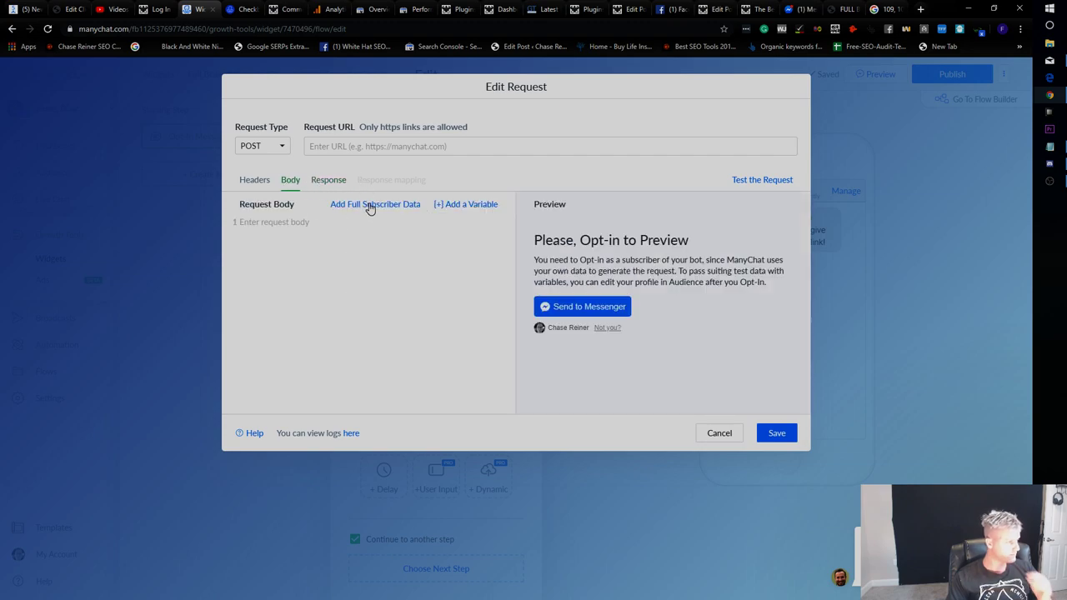
pyautogui.click(250, 180)
pyautogui.click(350, 148)
pyautogui.click(281, 148)
pyautogui.click(258, 149)
pyautogui.click(248, 149)
pyautogui.click(726, 216)
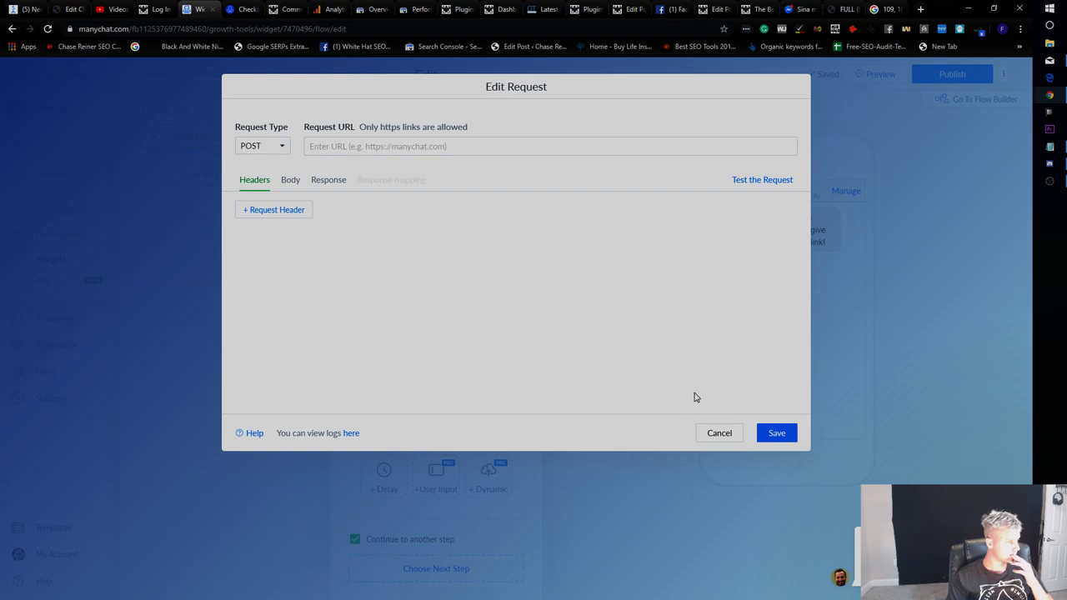
pyautogui.click(701, 440)
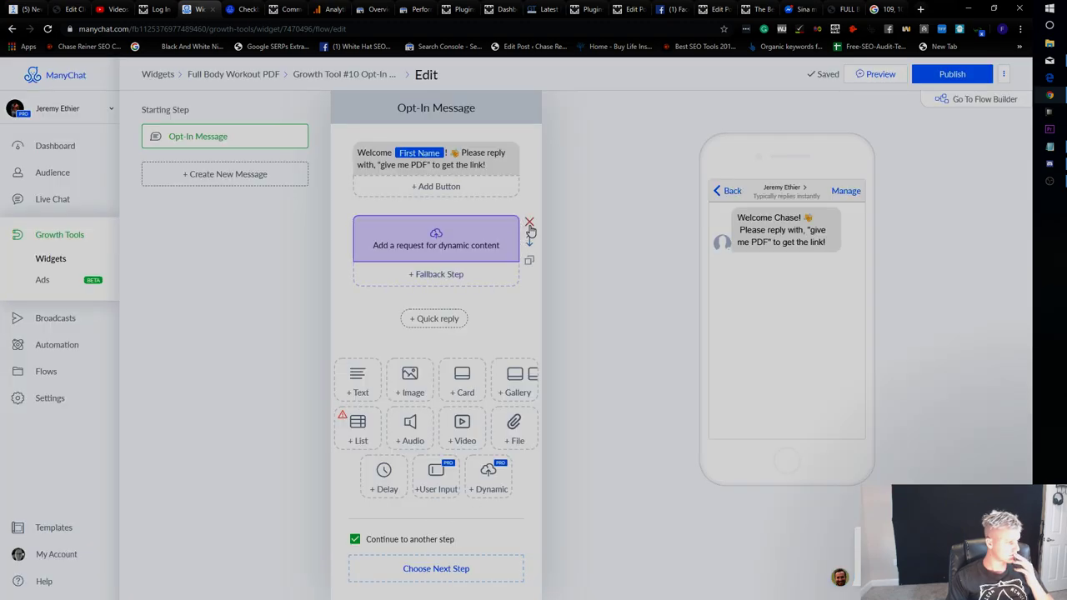
pyautogui.click(527, 227)
# Add a User Input question after the message with Text as the reply type.
pyautogui.click(443, 481)
pyautogui.click(436, 388)
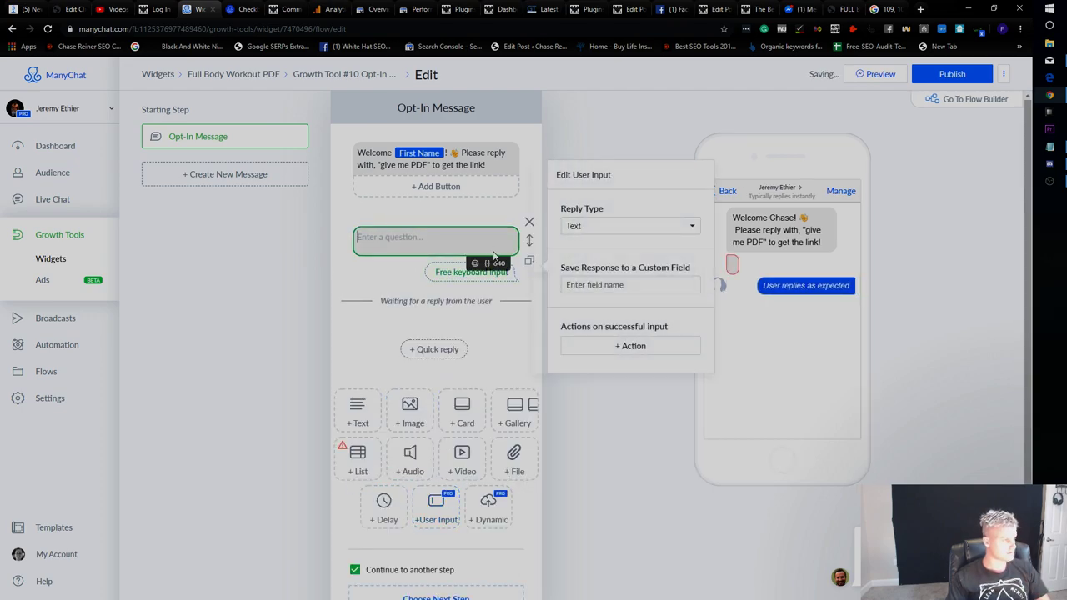
pyautogui.click(603, 230)
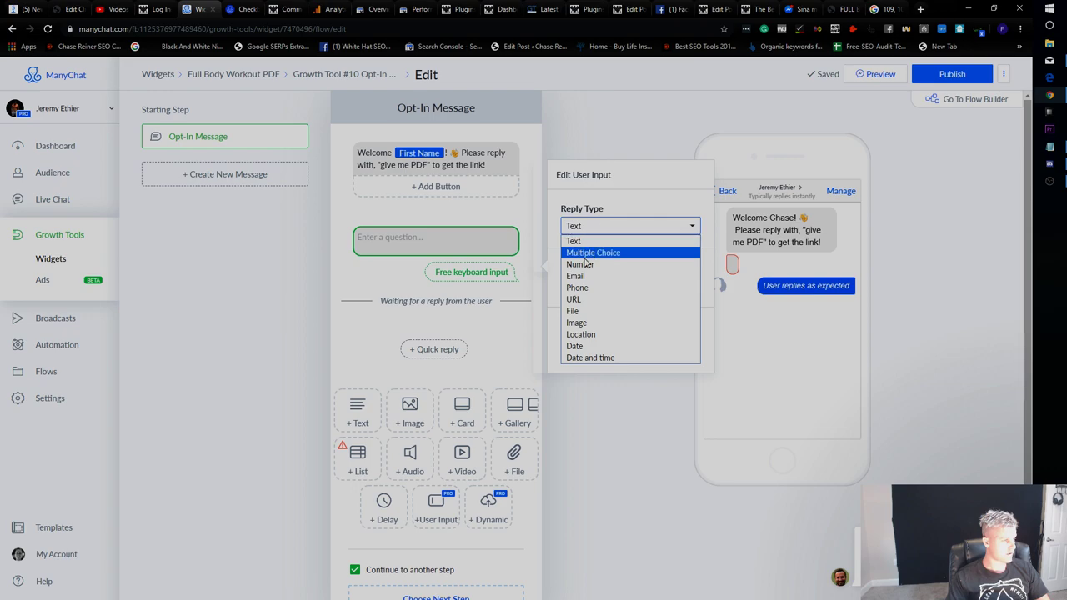
pyautogui.click(615, 241)
pyautogui.click(615, 287)
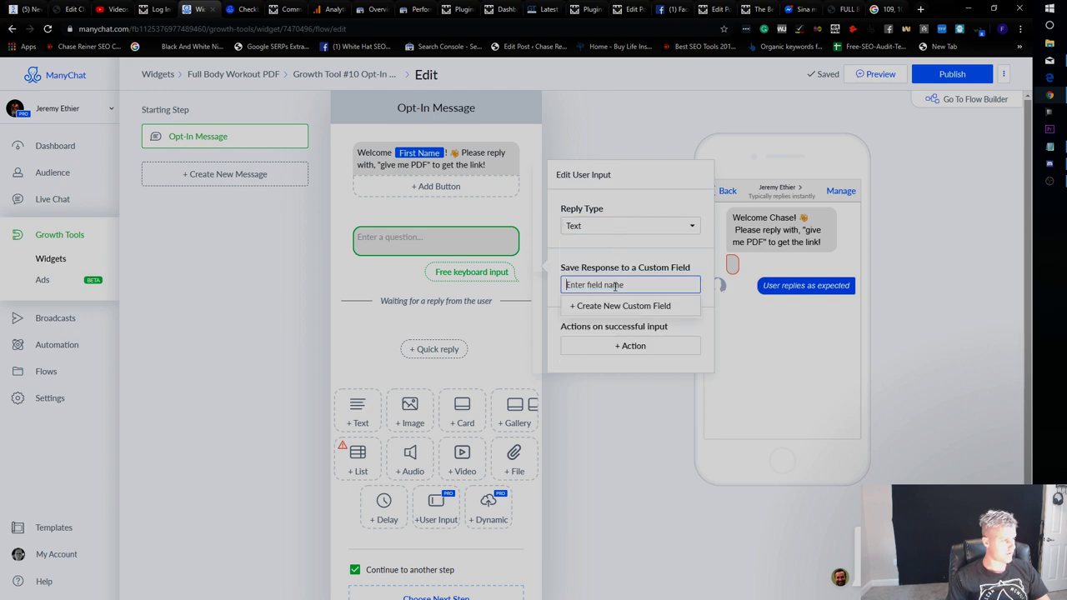
pyautogui.click(644, 223)
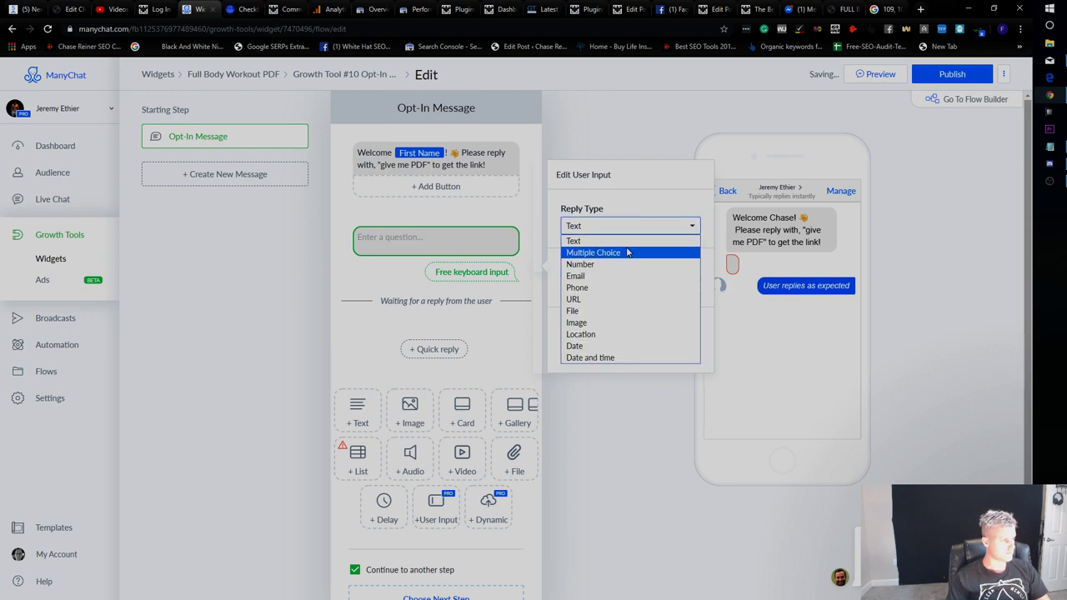
pyautogui.click(618, 242)
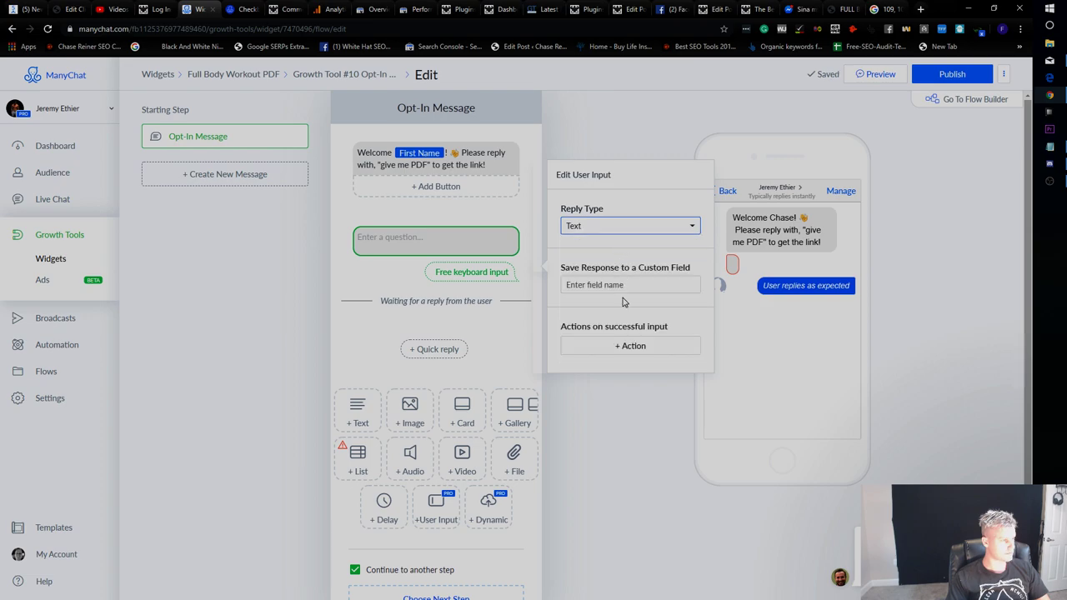
# Add a Subscribe to Sequence action set to Example Sequence for successful user replies.
pyautogui.click(637, 348)
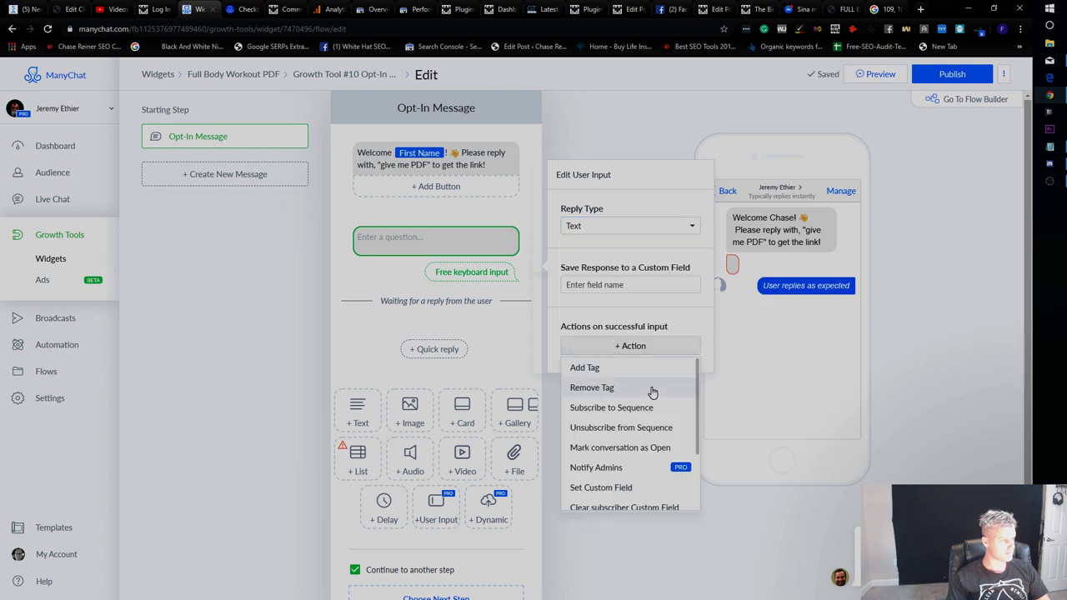
pyautogui.scroll(-2, 649, 385)
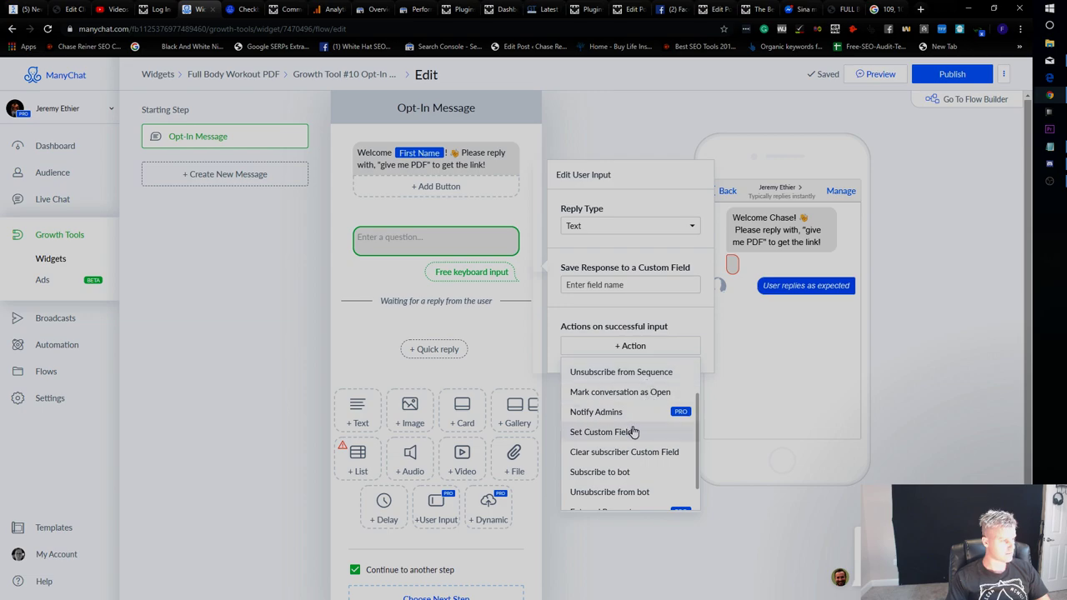
pyautogui.scroll(-1, 636, 434)
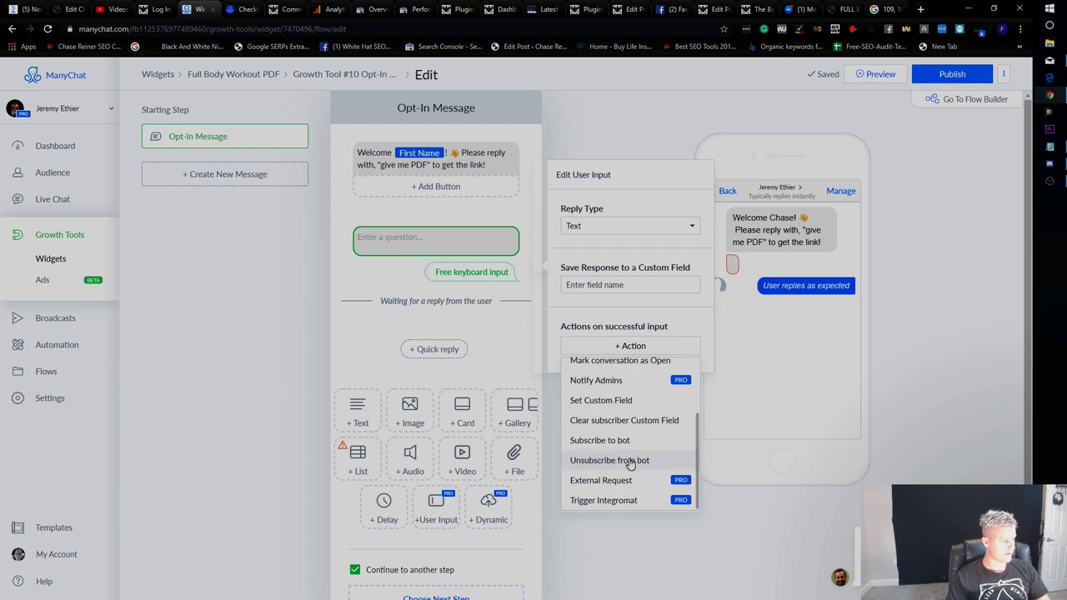
pyautogui.scroll(3, 629, 444)
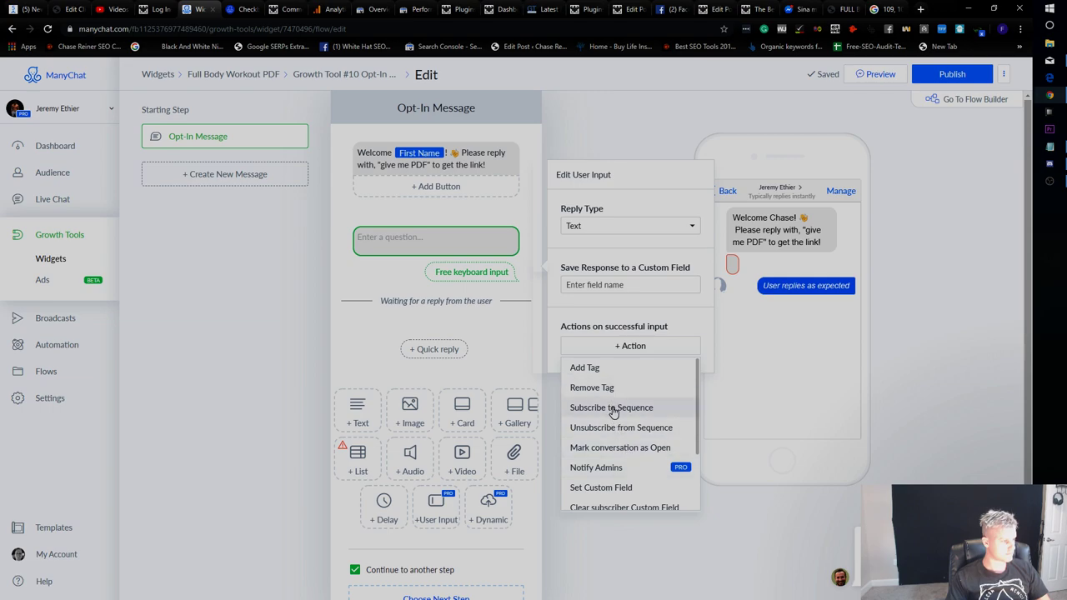
pyautogui.click(613, 409)
pyautogui.click(615, 338)
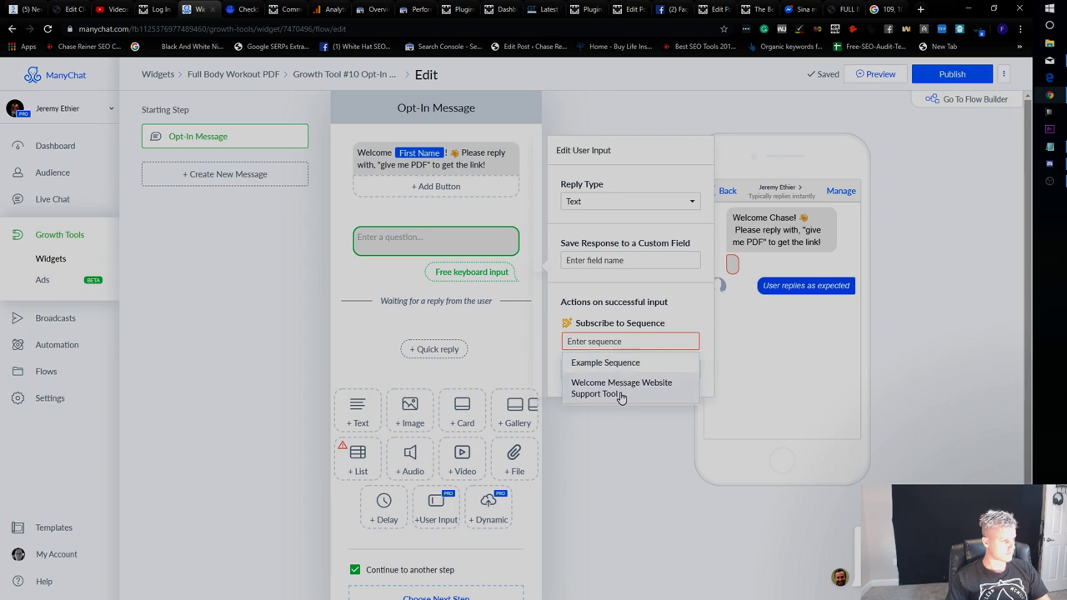
pyautogui.click(625, 362)
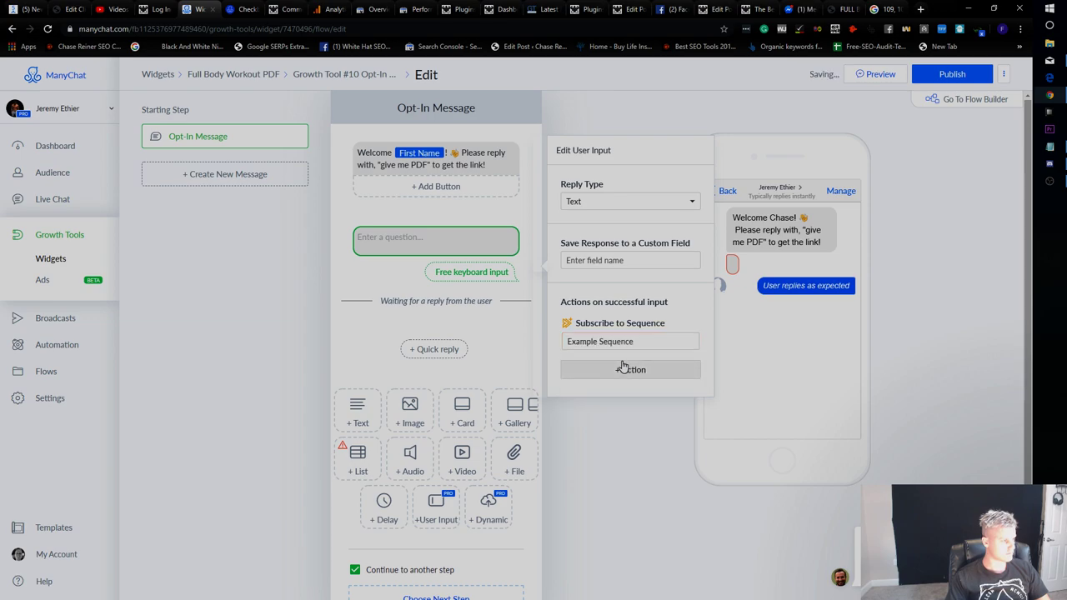
pyautogui.click(640, 347)
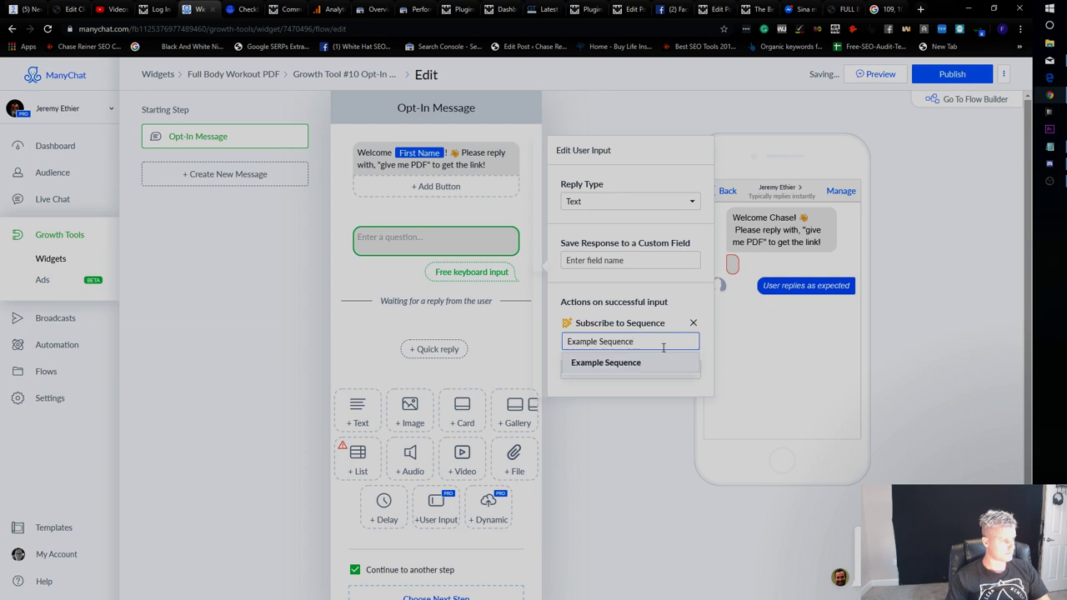
pyautogui.click(616, 365)
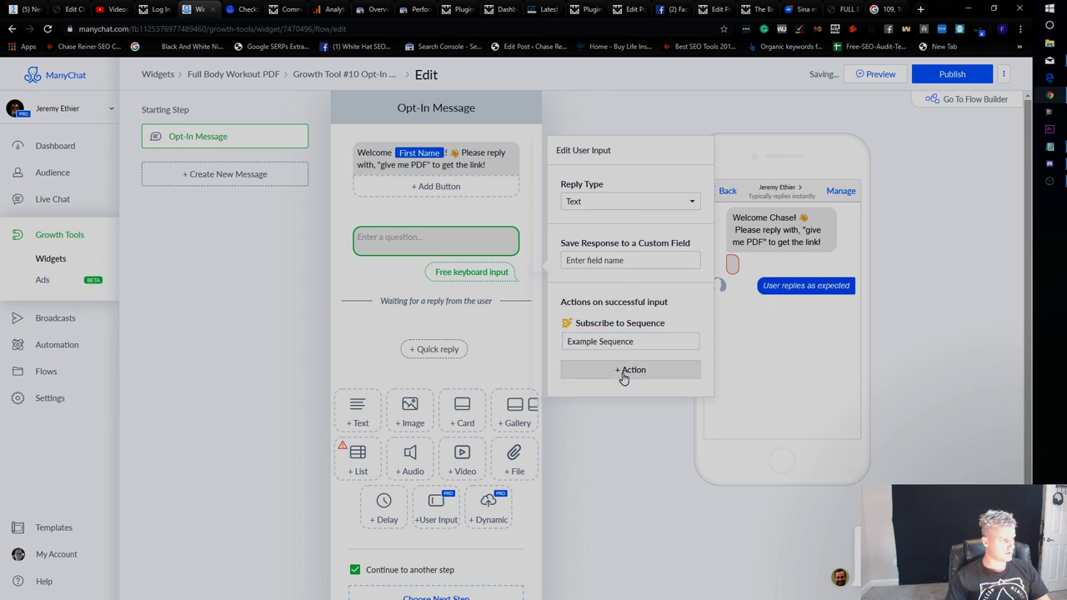
pyautogui.click(617, 202)
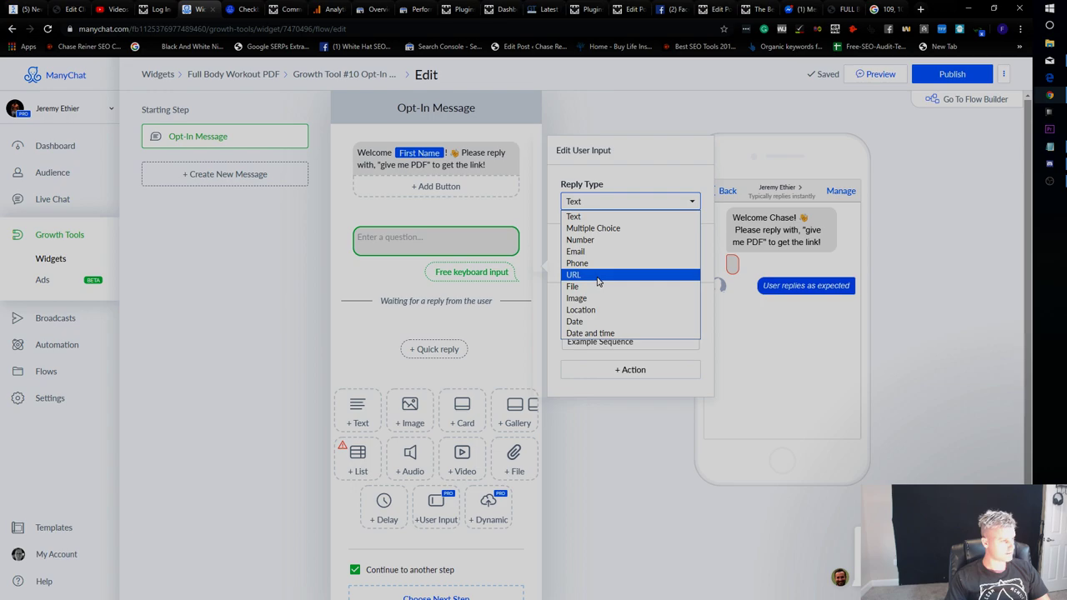
pyautogui.click(593, 229)
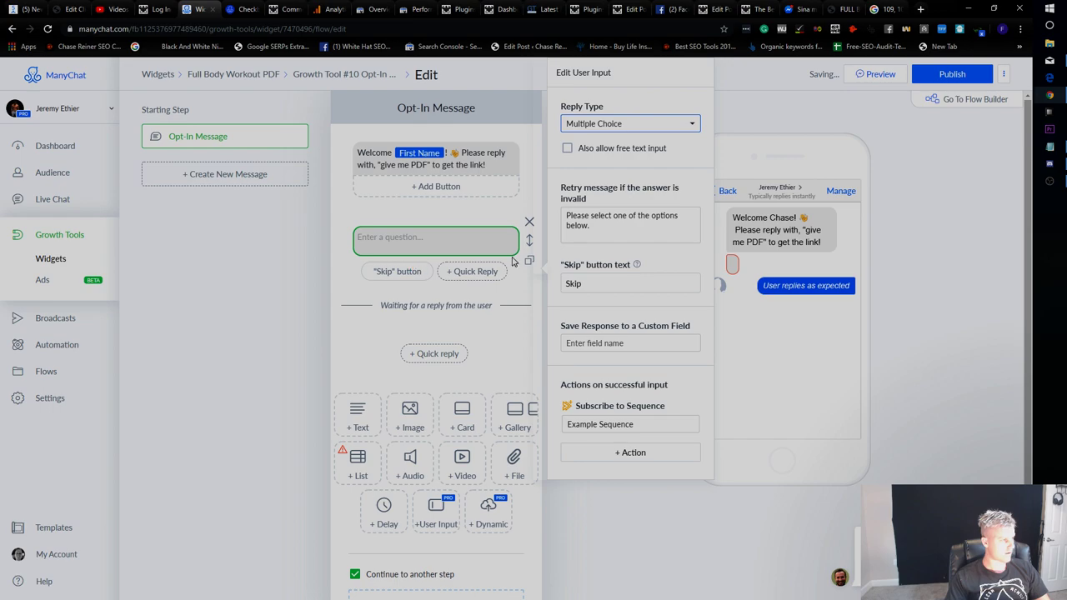
pyautogui.click(616, 123)
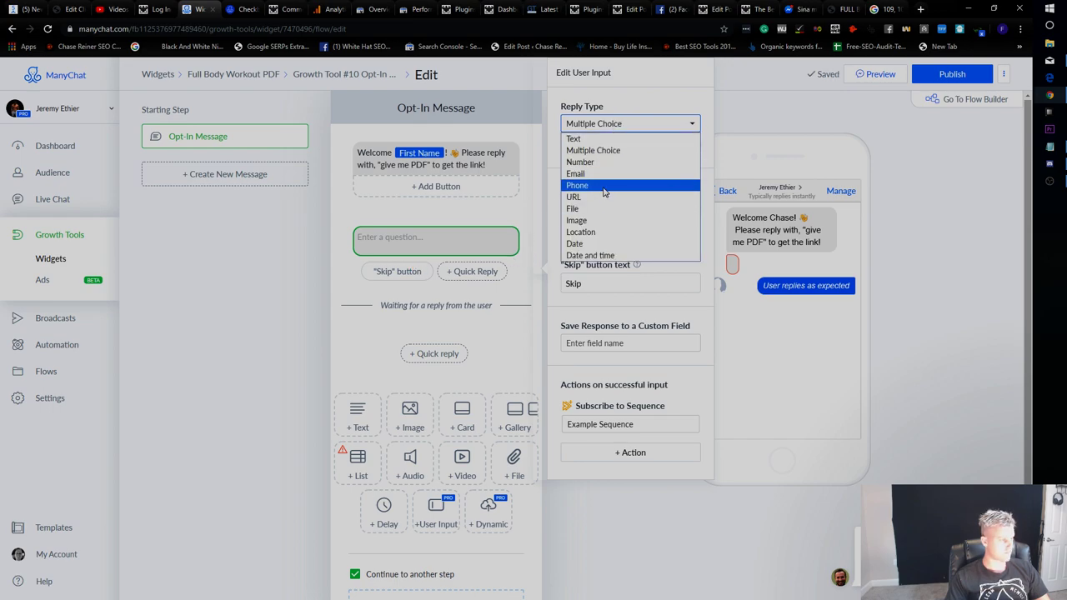
pyautogui.click(605, 221)
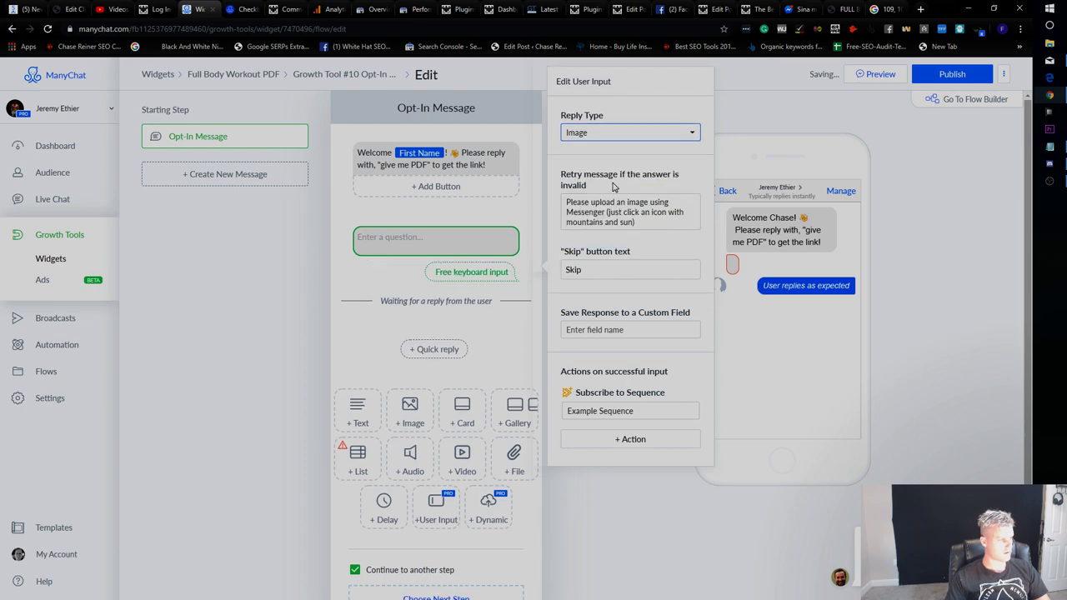
pyautogui.click(626, 135)
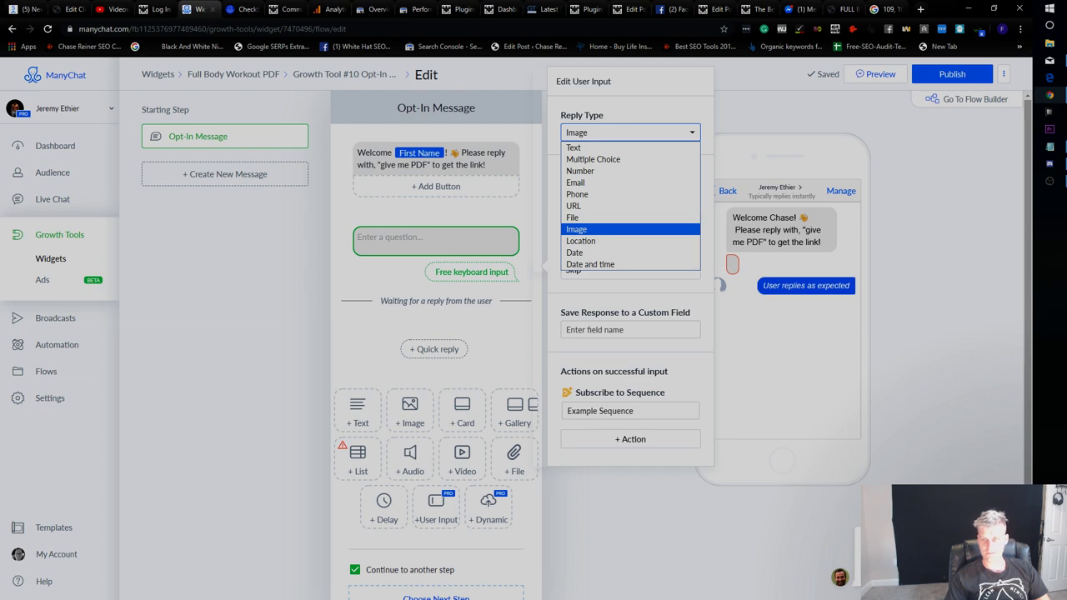
pyautogui.press('Escape')
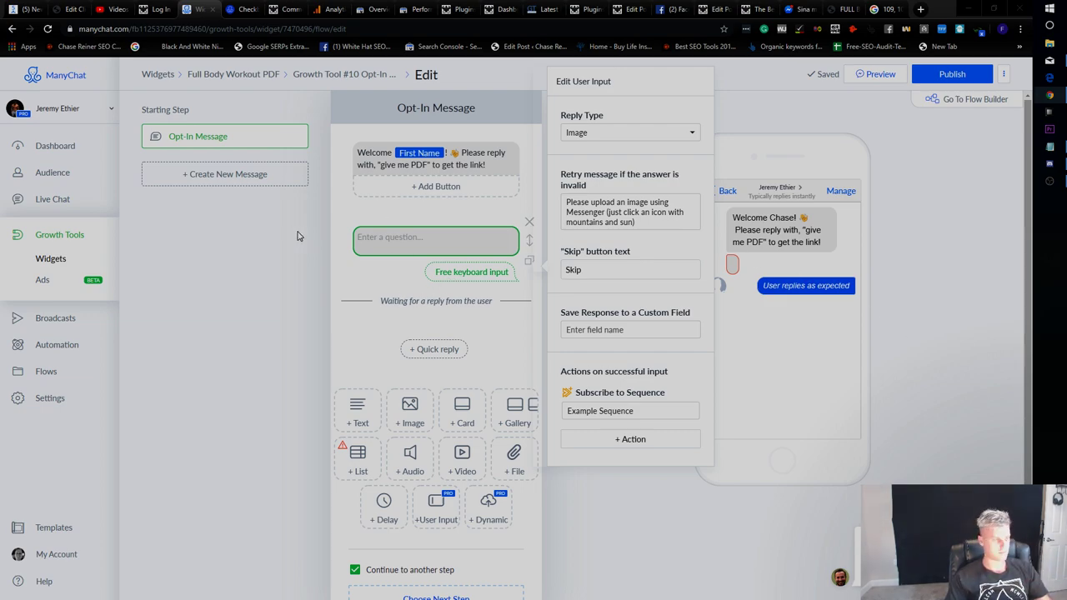
pyautogui.click(407, 240)
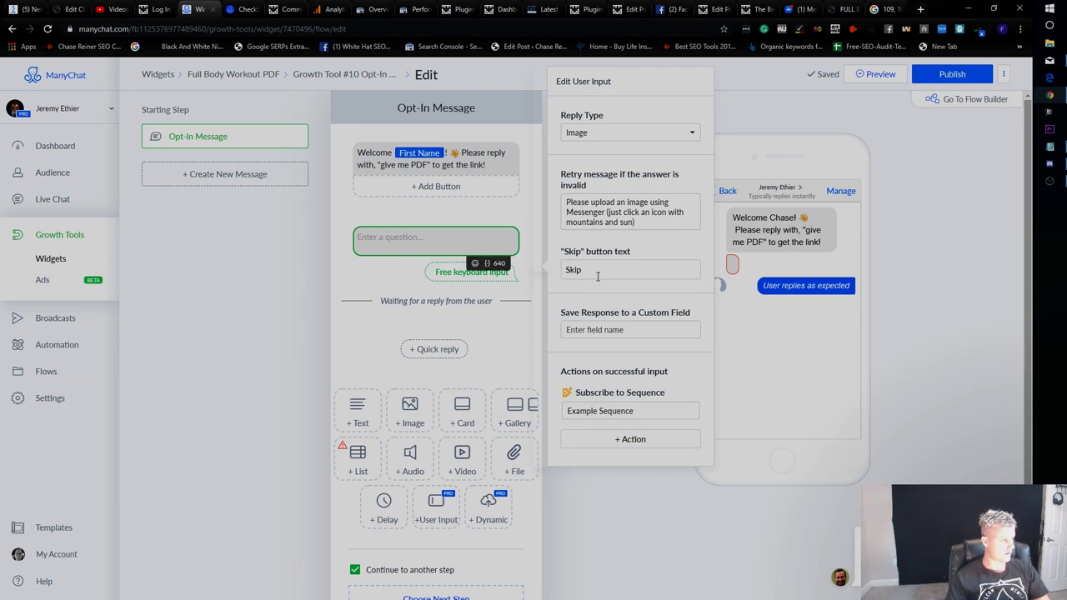
pyautogui.click(634, 221)
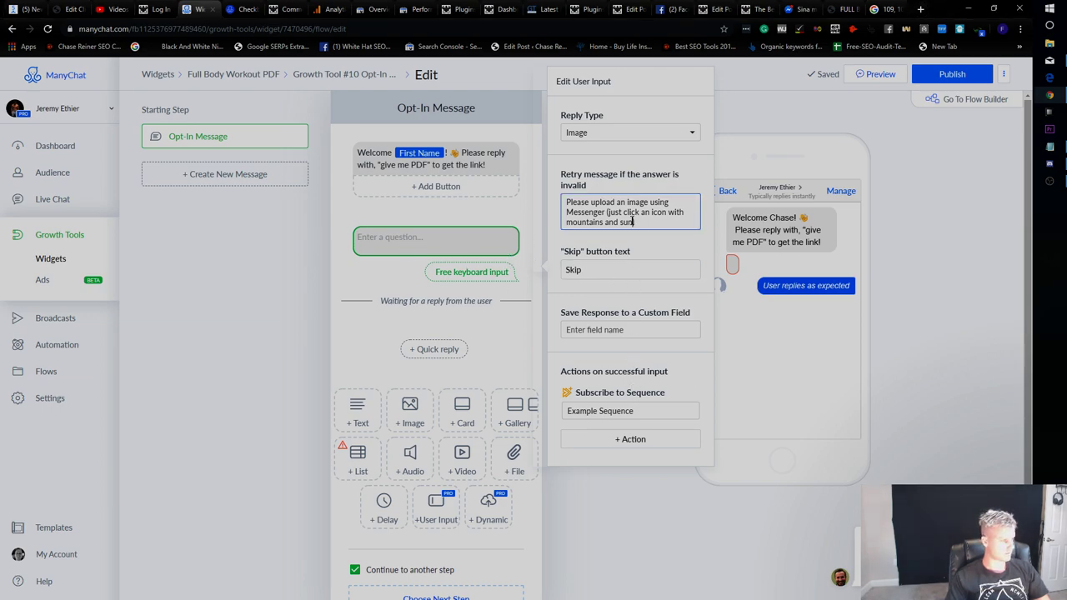
pyautogui.click(619, 140)
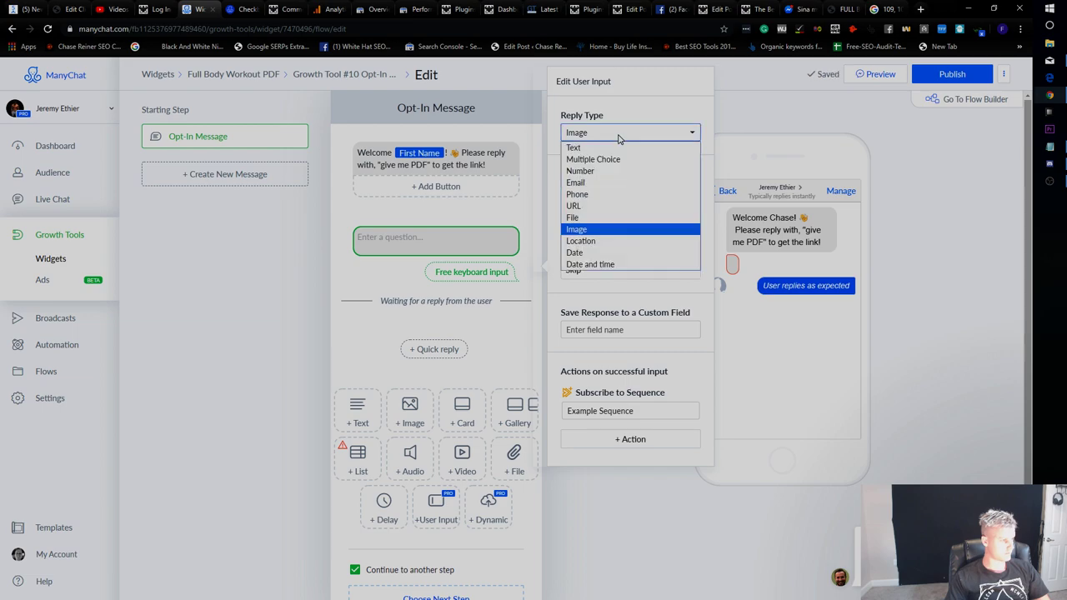
pyautogui.click(620, 146)
# Clear the Example Sequence choice and delete the Subscribe to Sequence action.
pyautogui.click(621, 260)
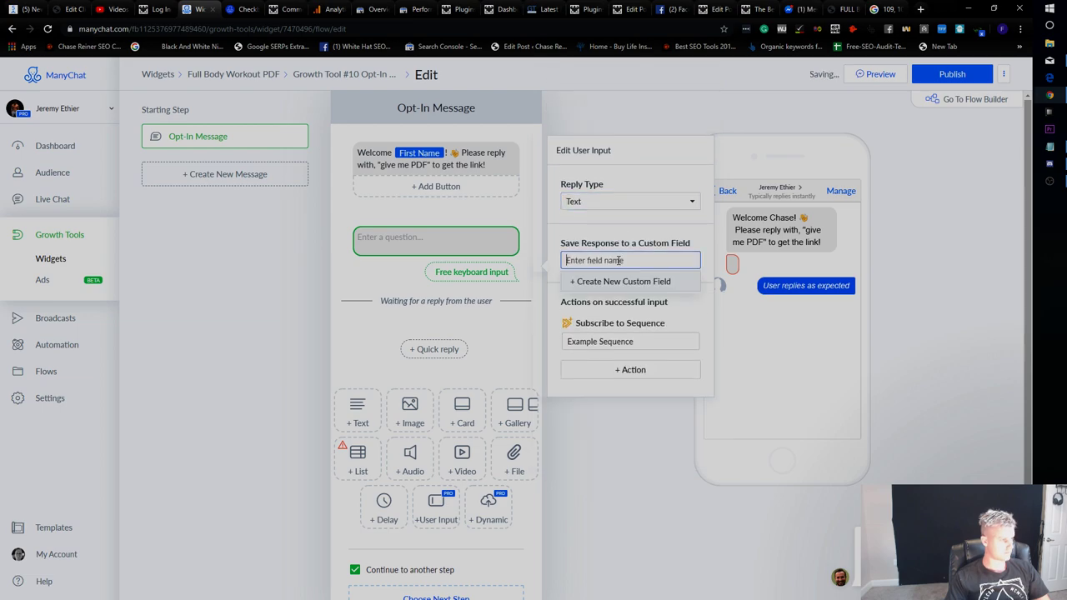
pyautogui.click(625, 254)
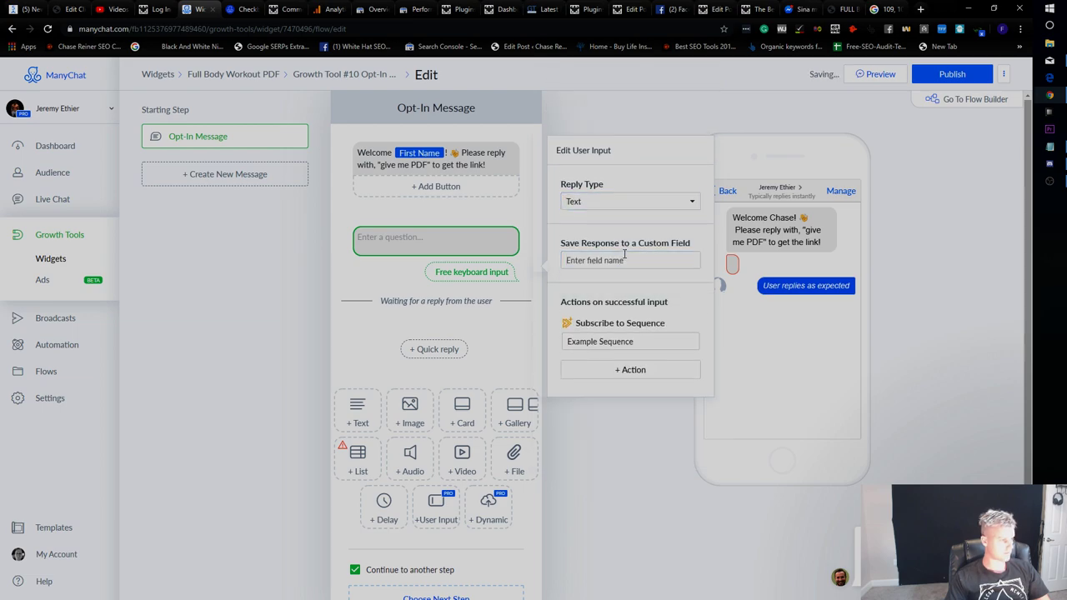
pyautogui.click(631, 337)
pyautogui.moveTo(633, 341); pyautogui.dragTo(567, 341)
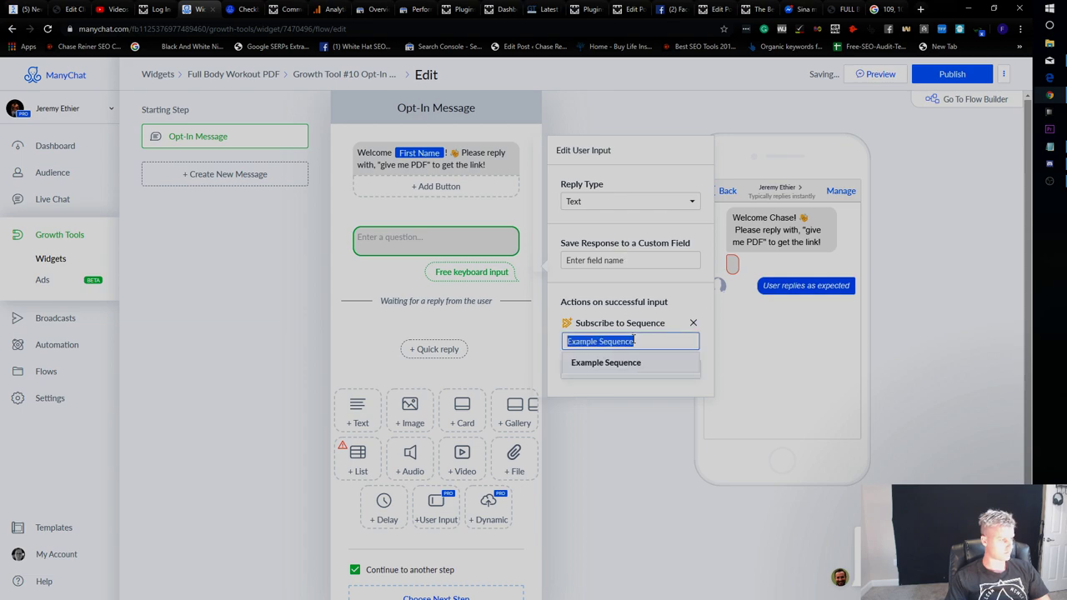
pyautogui.press('BackSpace')
pyautogui.click(693, 324)
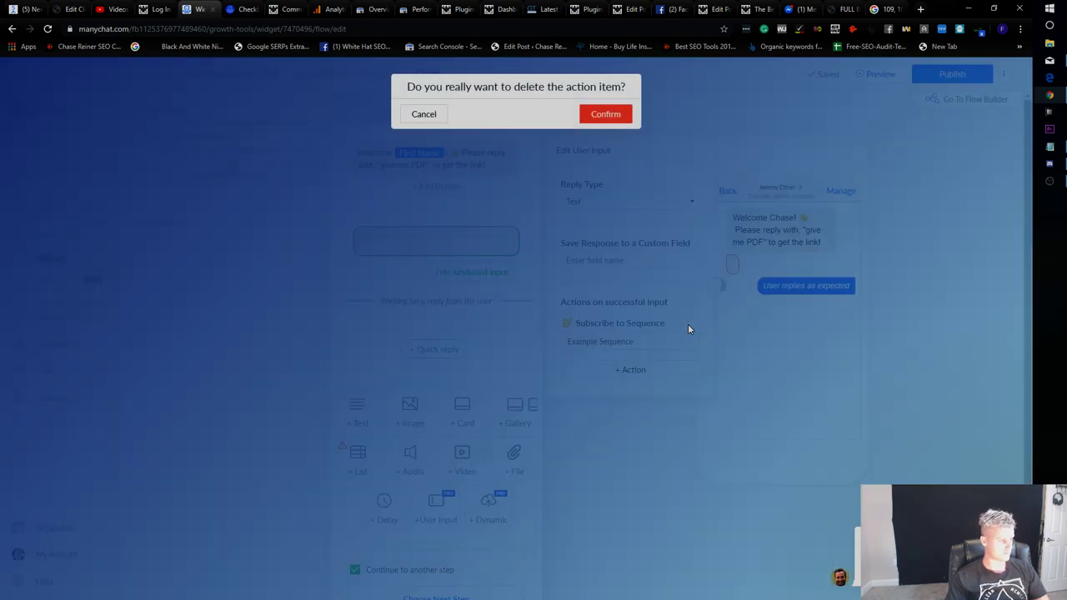
pyautogui.click(436, 115)
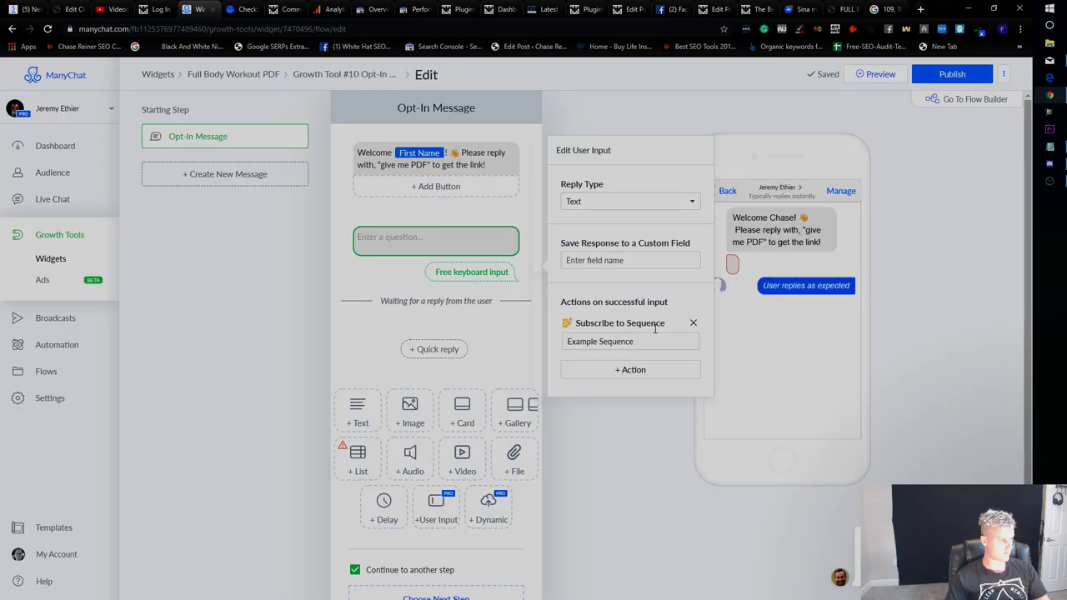
pyautogui.click(692, 323)
pyautogui.click(593, 114)
# Add a Subscribe to bot action in its place on successful reply.
pyautogui.click(628, 345)
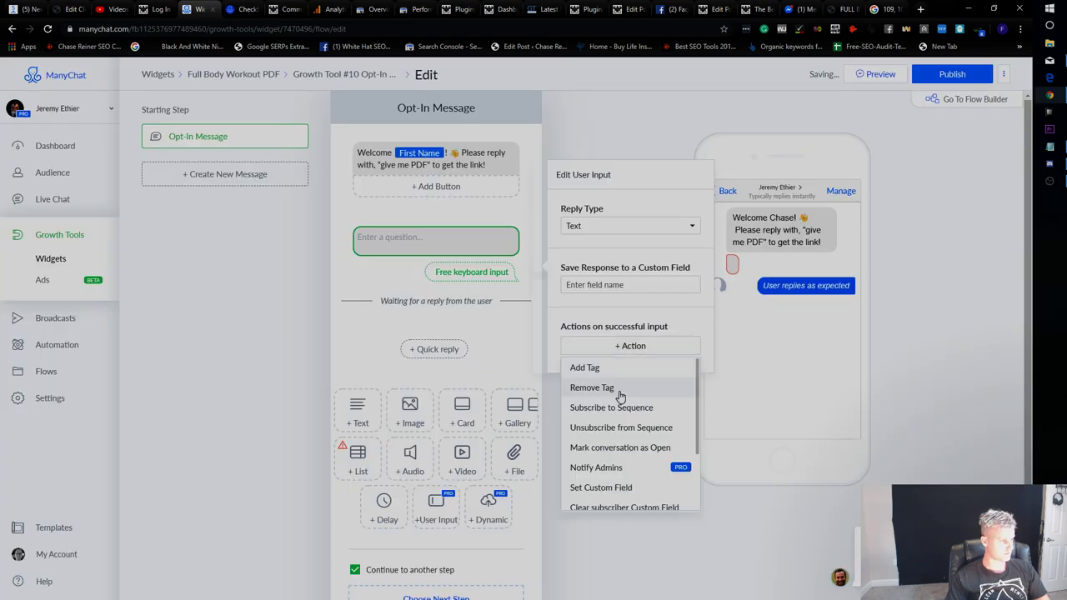
pyautogui.scroll(-3, 620, 396)
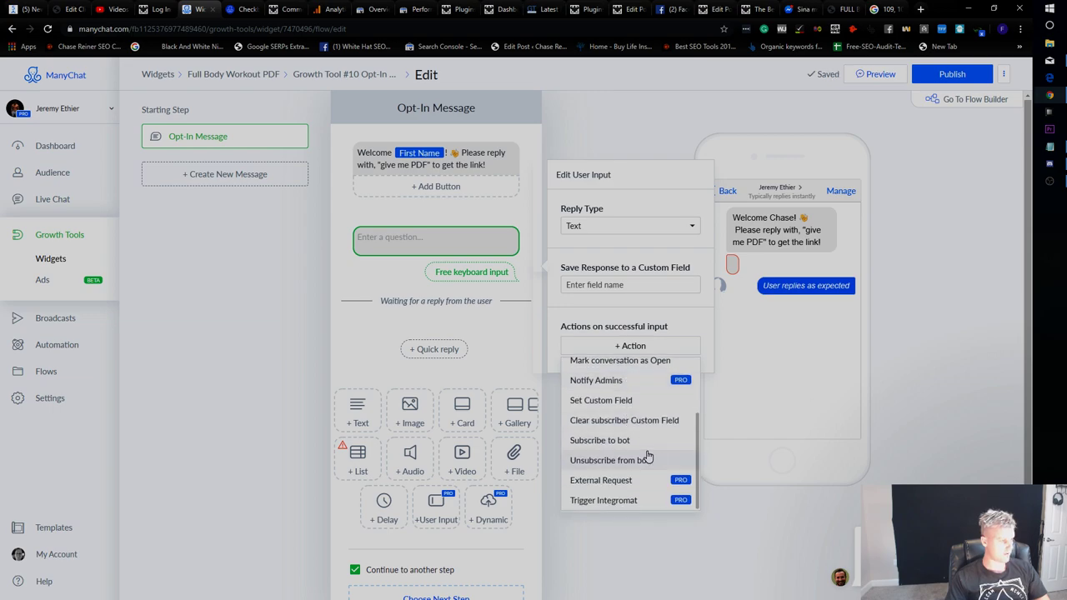
pyautogui.click(647, 441)
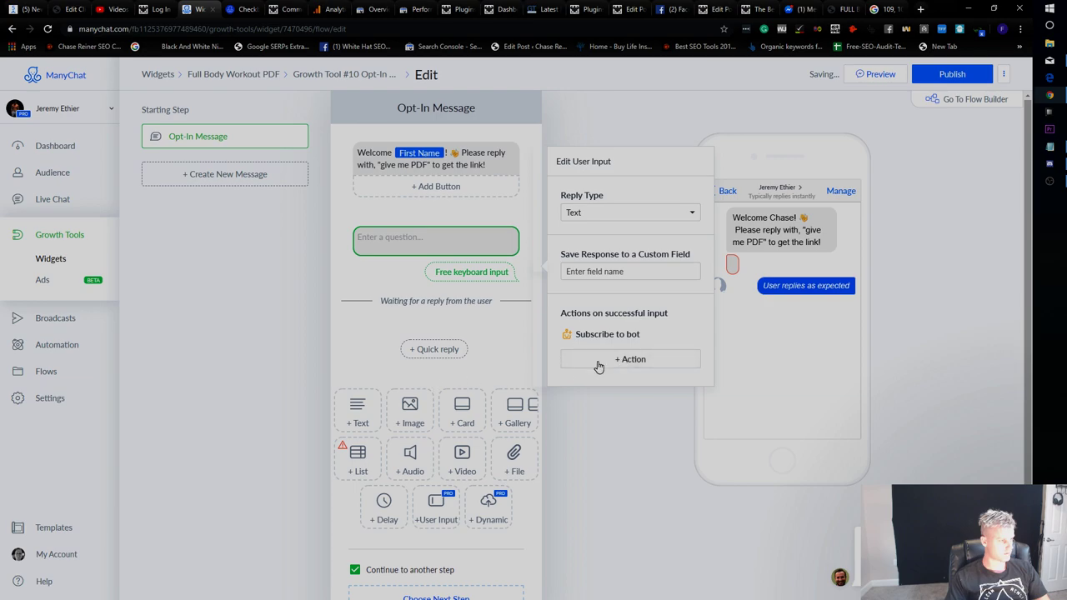
pyautogui.tripleClick(630, 337)
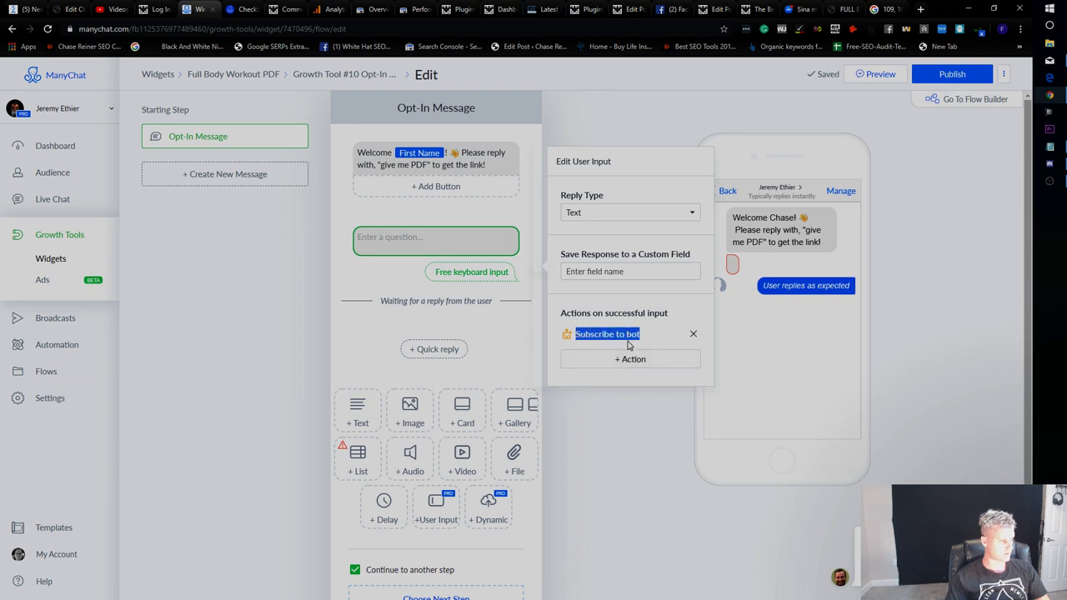
pyautogui.click(643, 327)
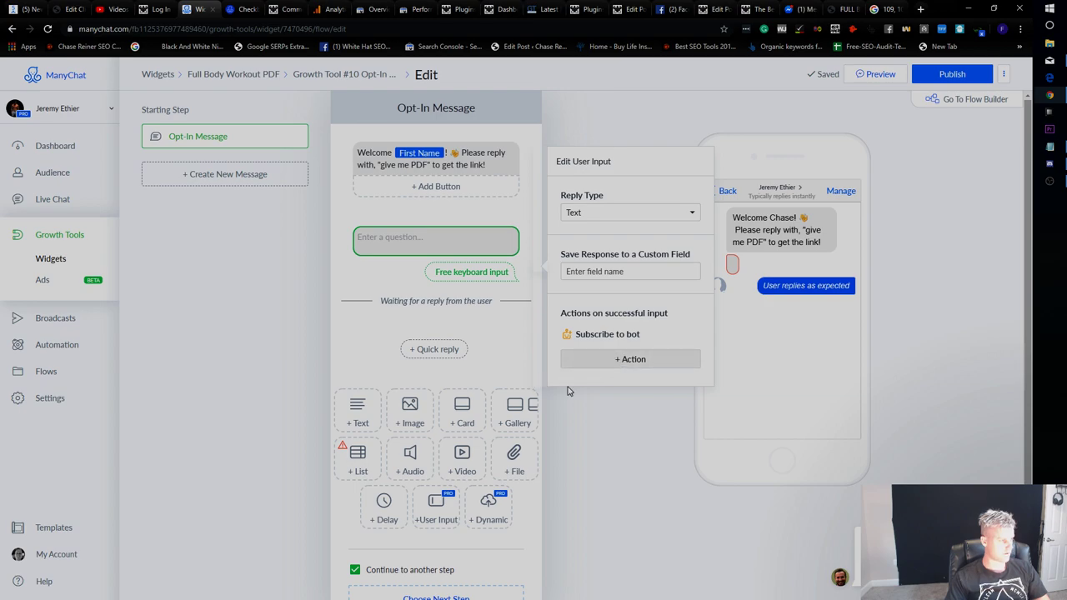
pyautogui.click(597, 361)
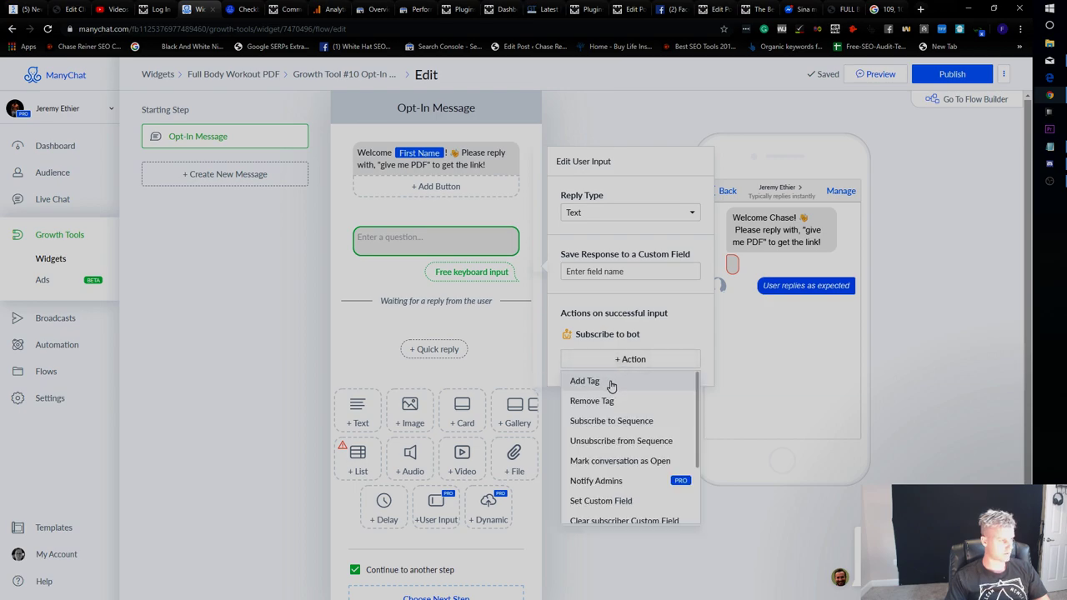
pyautogui.scroll(-2, 613, 386)
pyautogui.scroll(-2, 631, 397)
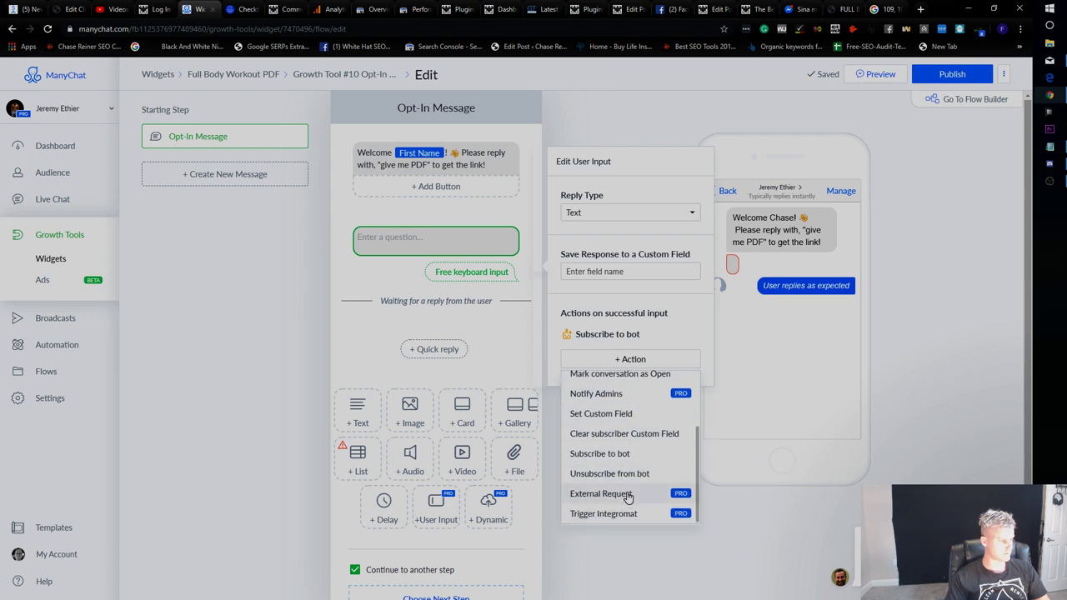
pyautogui.scroll(1, 639, 472)
pyautogui.scroll(1, 658, 488)
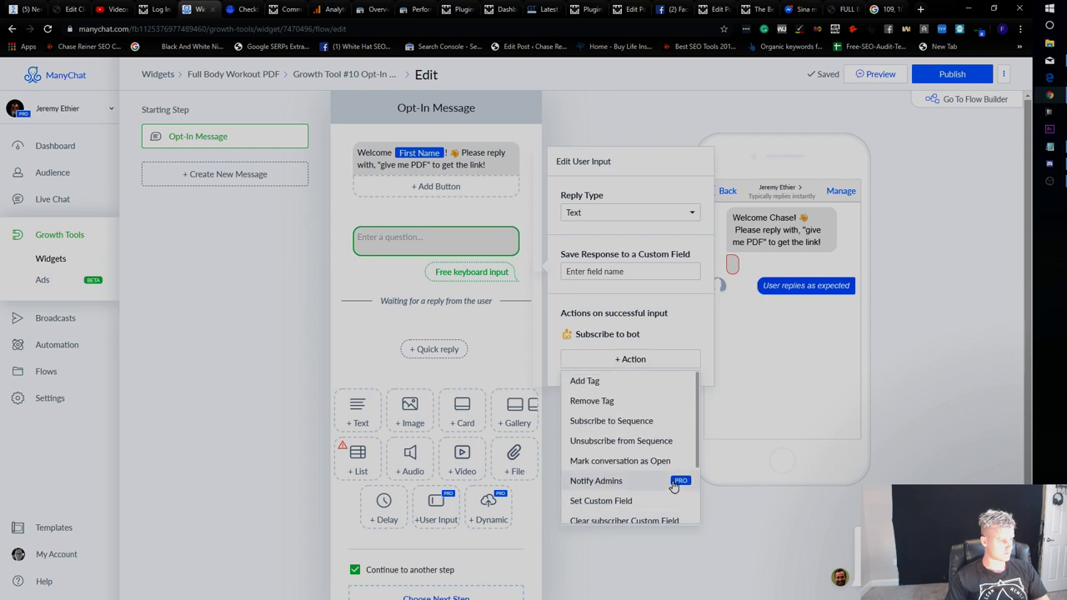
pyautogui.click(517, 383)
pyautogui.scroll(-1, 480, 350)
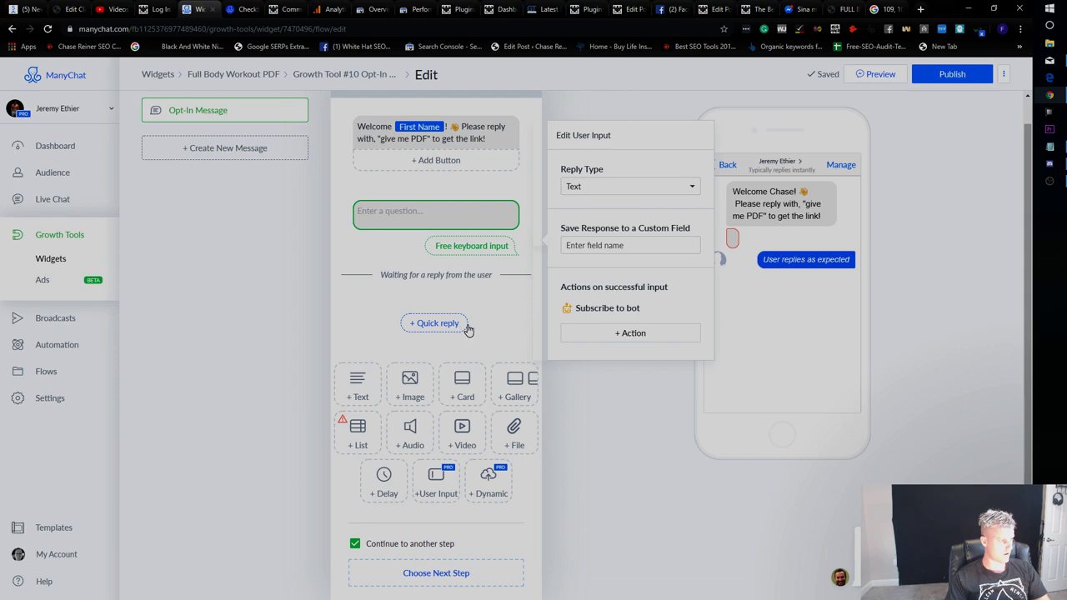
# Create a quick reply that sends a new message reading 'Here you go!'.
pyautogui.click(427, 329)
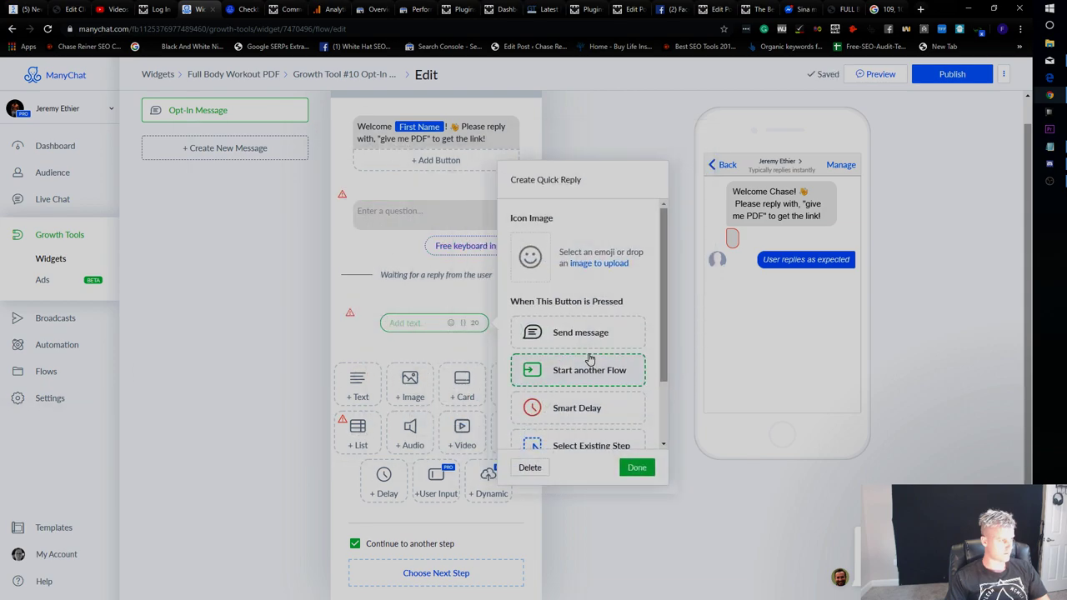
pyautogui.scroll(-2, 551, 367)
pyautogui.scroll(2, 589, 383)
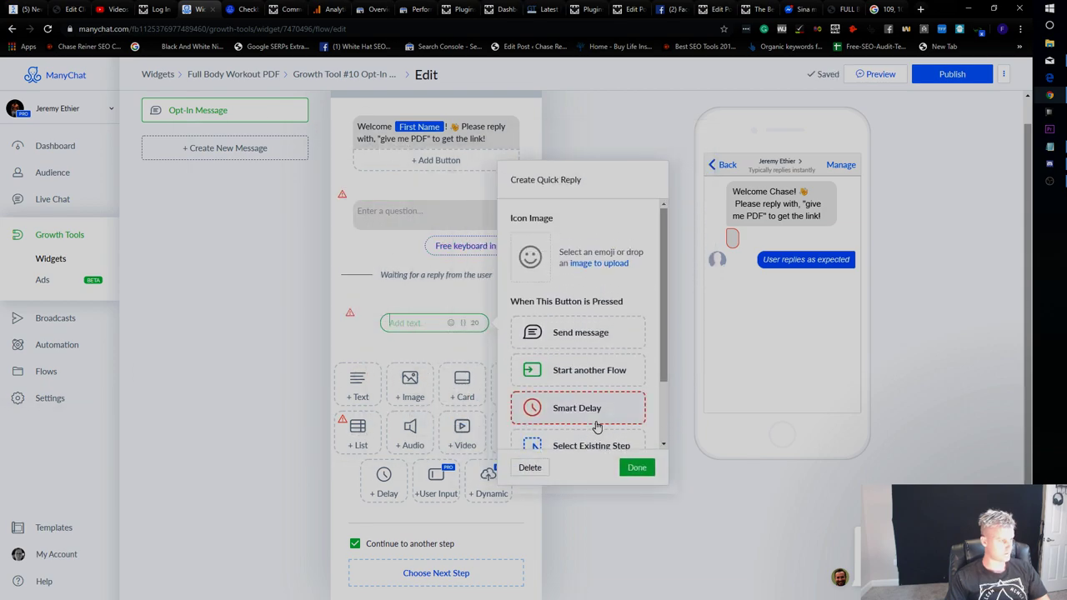
pyautogui.click(615, 342)
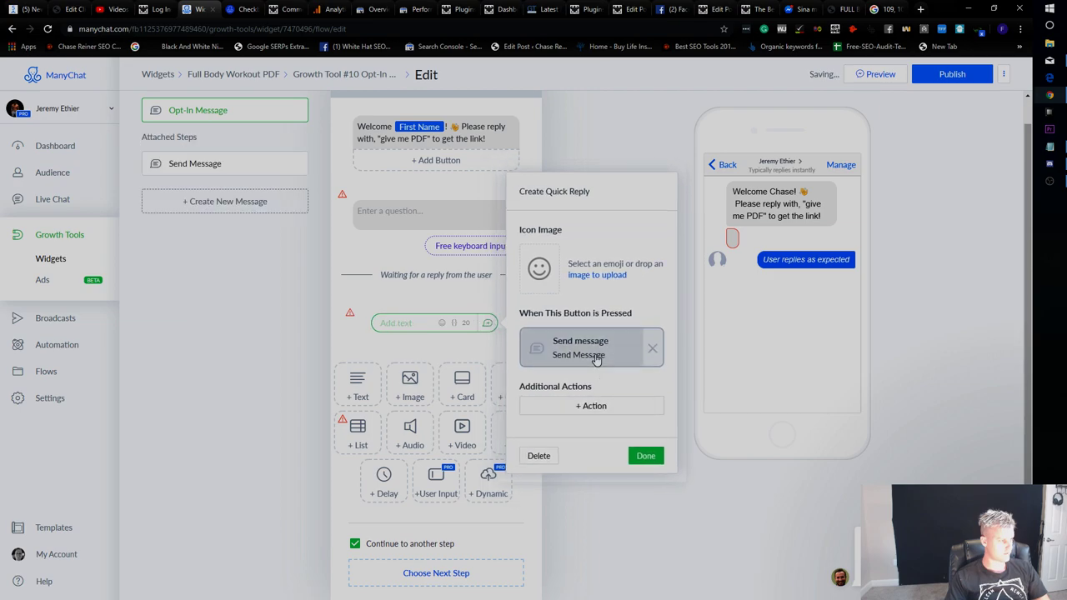
pyautogui.click(596, 357)
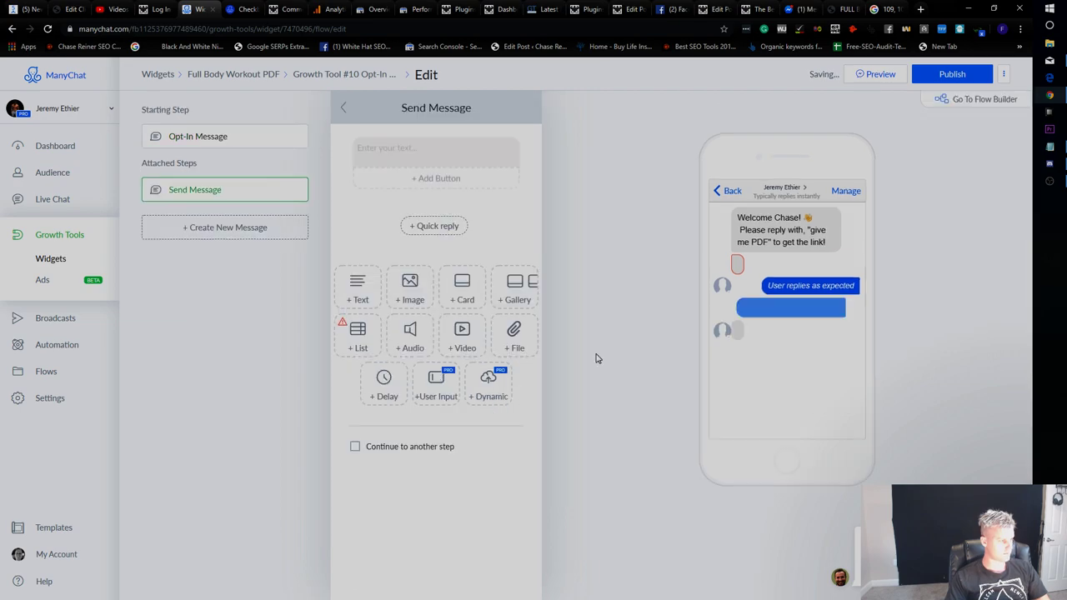
pyautogui.click(427, 155)
pyautogui.write('Here you go!')
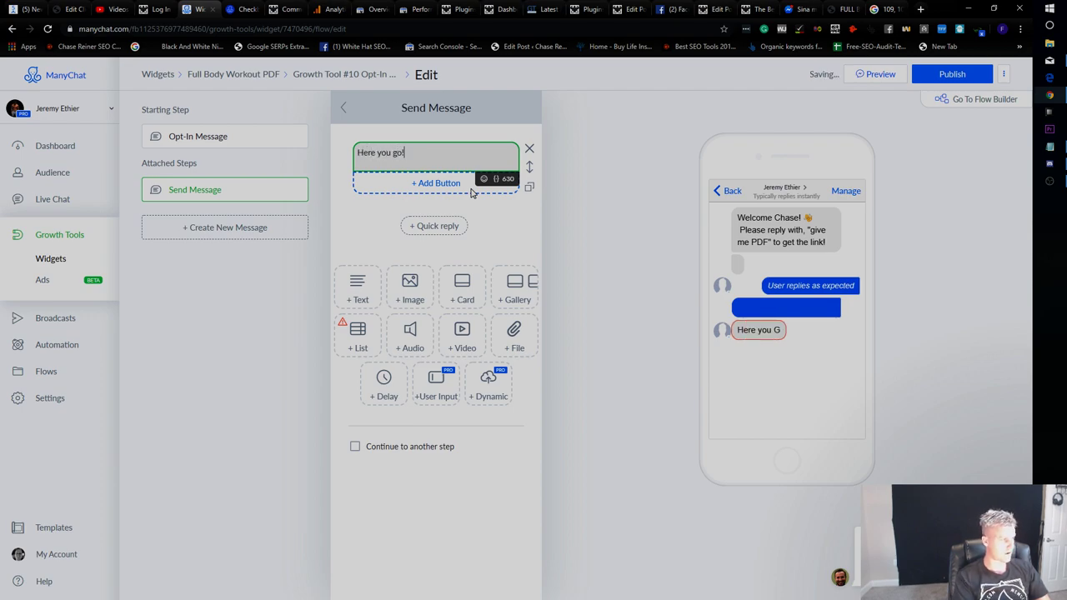
# Add a 'Download PDF Now' button that opens the pasted PDF URL.
pyautogui.click(454, 183)
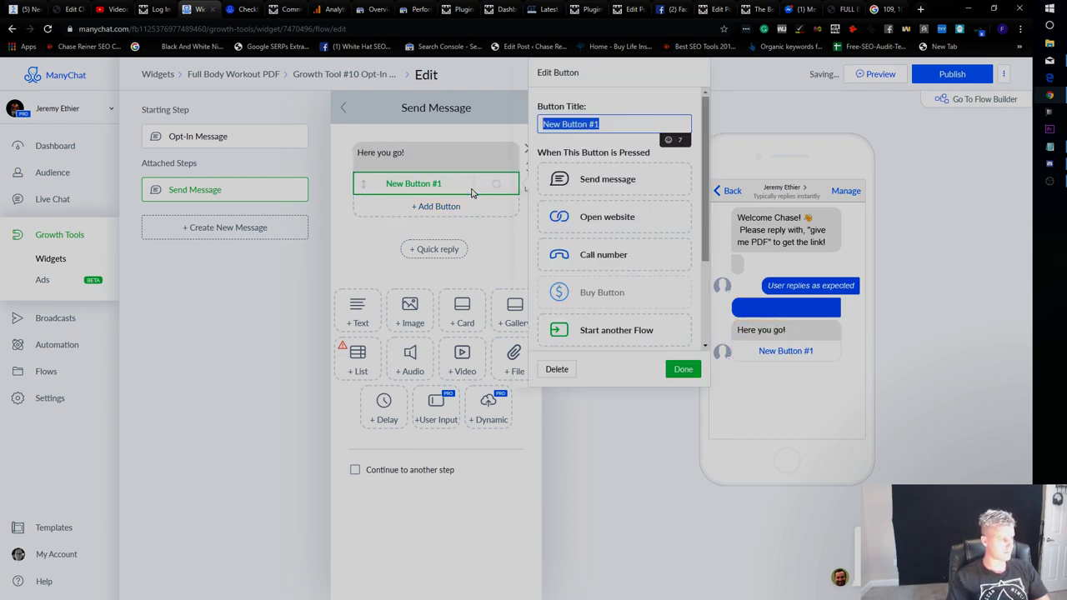
pyautogui.click(615, 223)
pyautogui.click(622, 243)
pyautogui.write('https://builtwithscience.com/wp-content/uploads/2019/01/jeremyethier-FULL-BODY-WORKOUT-A-PDF-DL.pdf')
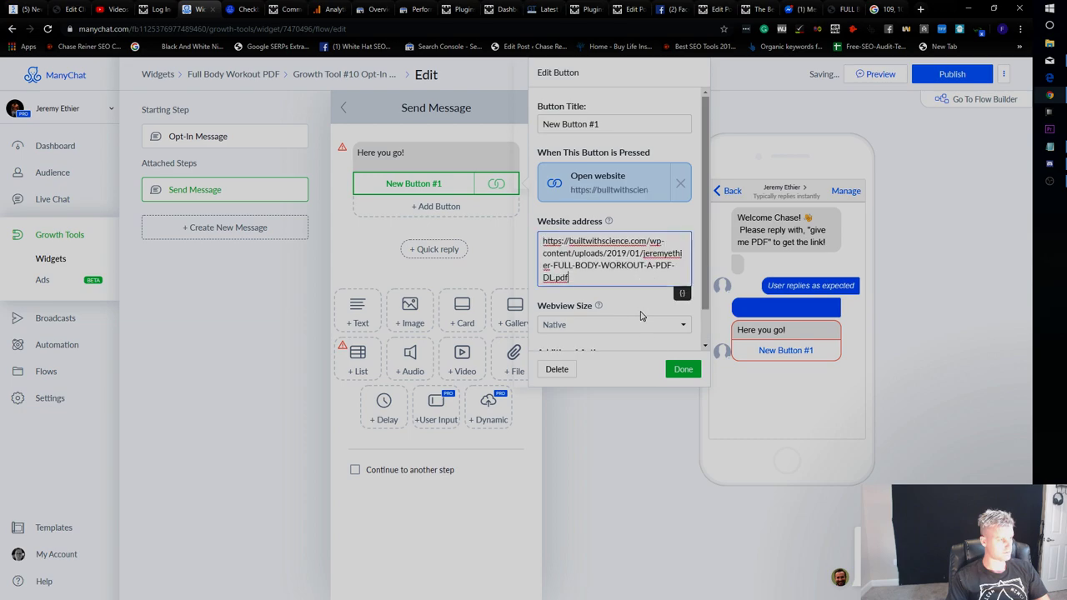
pyautogui.click(604, 125)
pyautogui.write('Down')
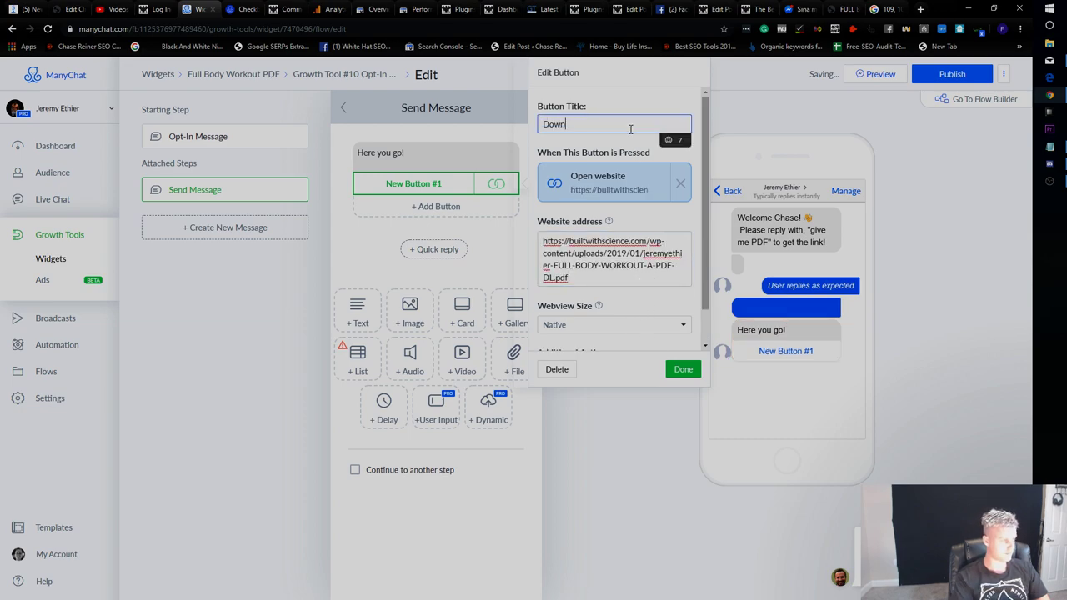
pyautogui.write('load B')
pyautogui.press('BackSpace')
pyautogui.write('PDF n')
pyautogui.press('BackSpace')
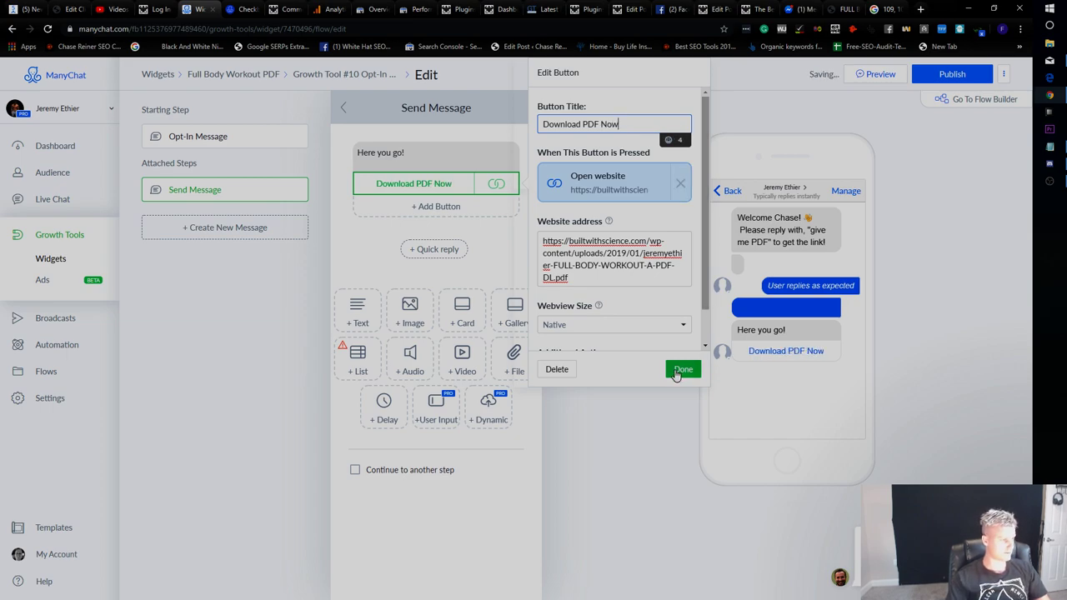
pyautogui.click(680, 370)
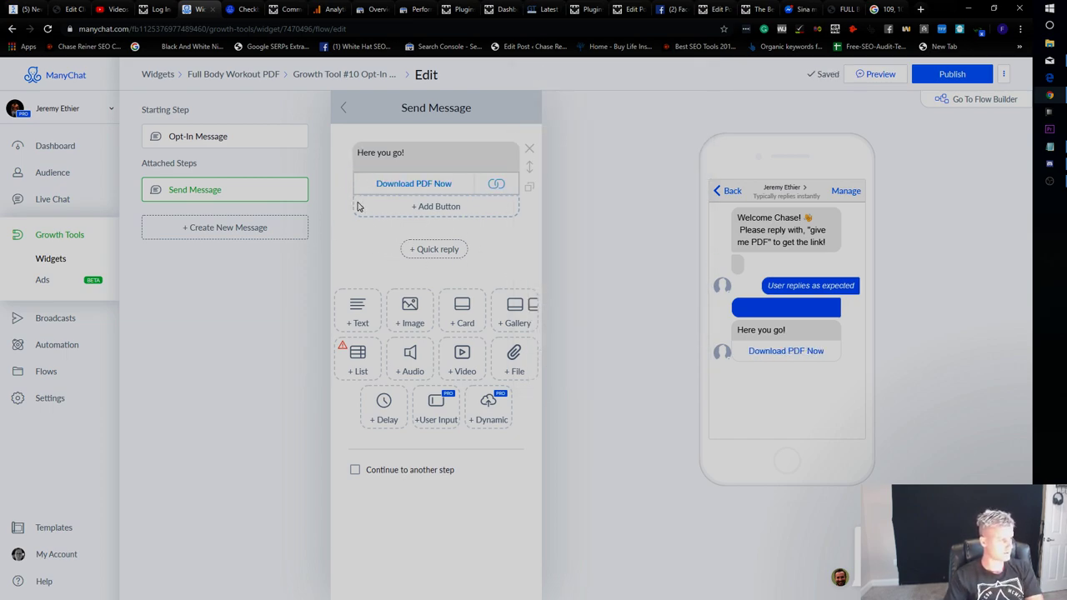
pyautogui.click(339, 109)
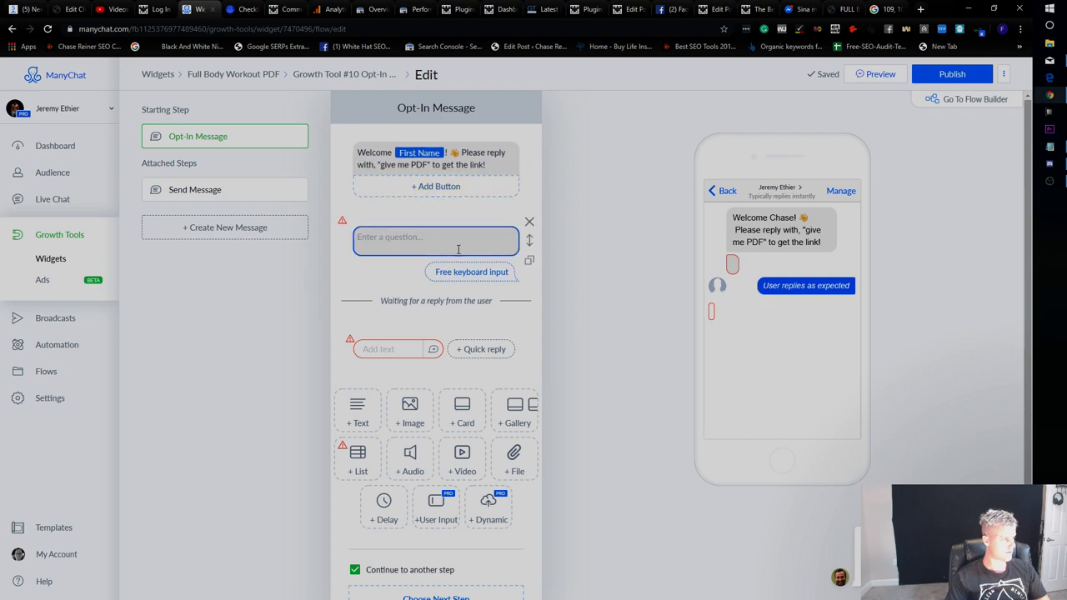
# Label the quick reply 'Ok, here you go!' and have it send a new message.
pyautogui.click(403, 354)
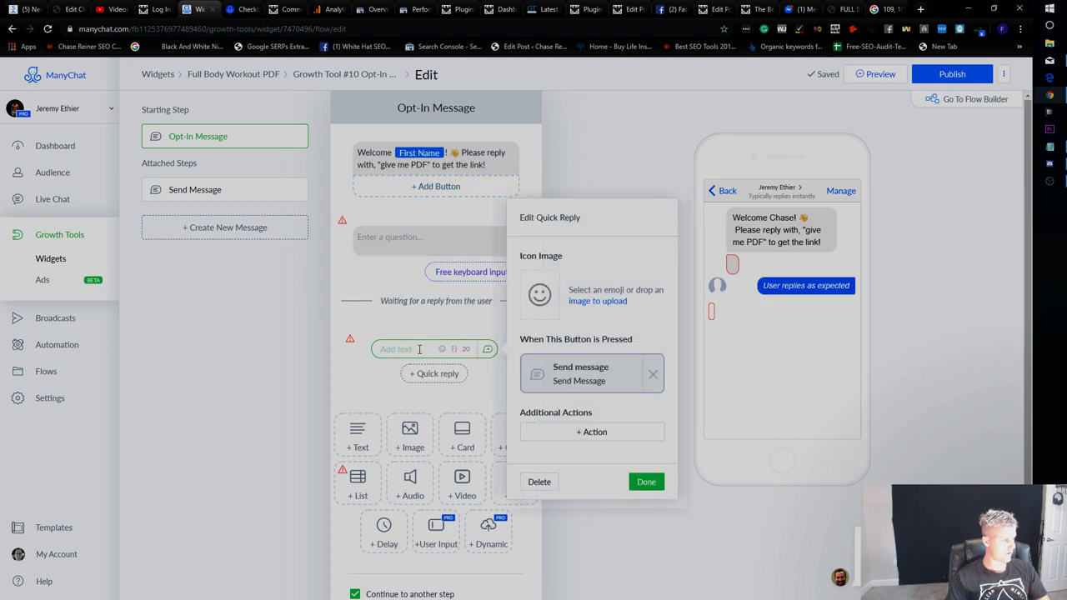
pyautogui.write('Ok, here you go!')
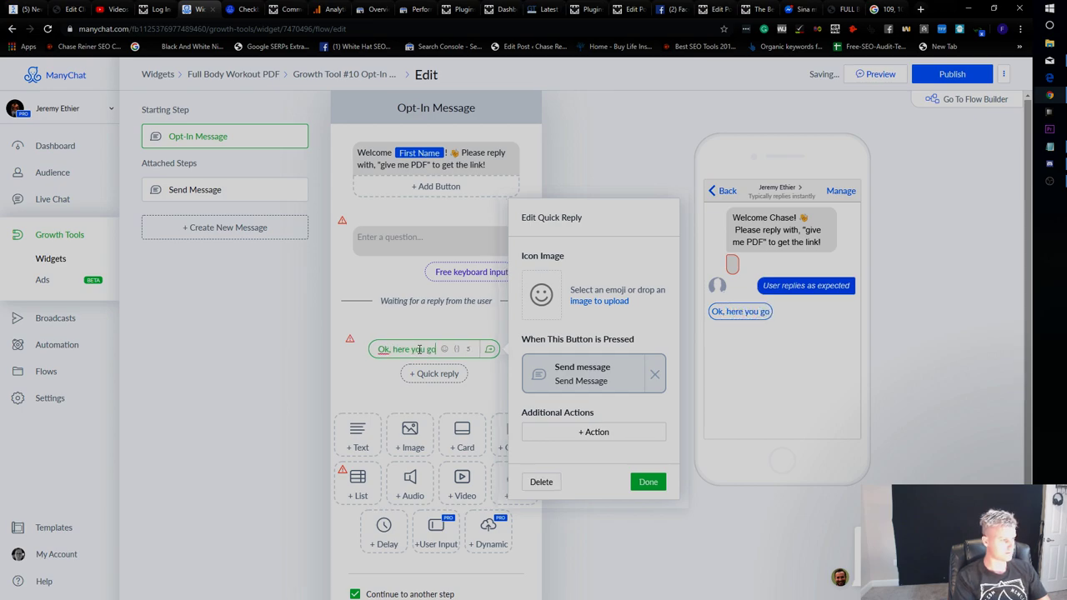
pyautogui.click(656, 375)
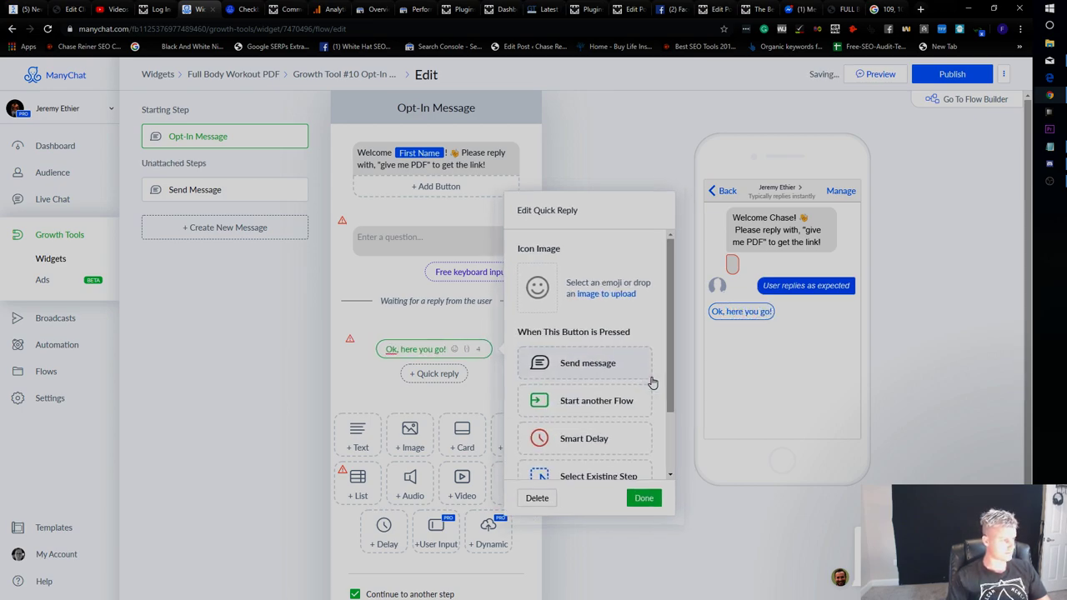
pyautogui.scroll(-1, 538, 388)
pyautogui.scroll(1, 530, 358)
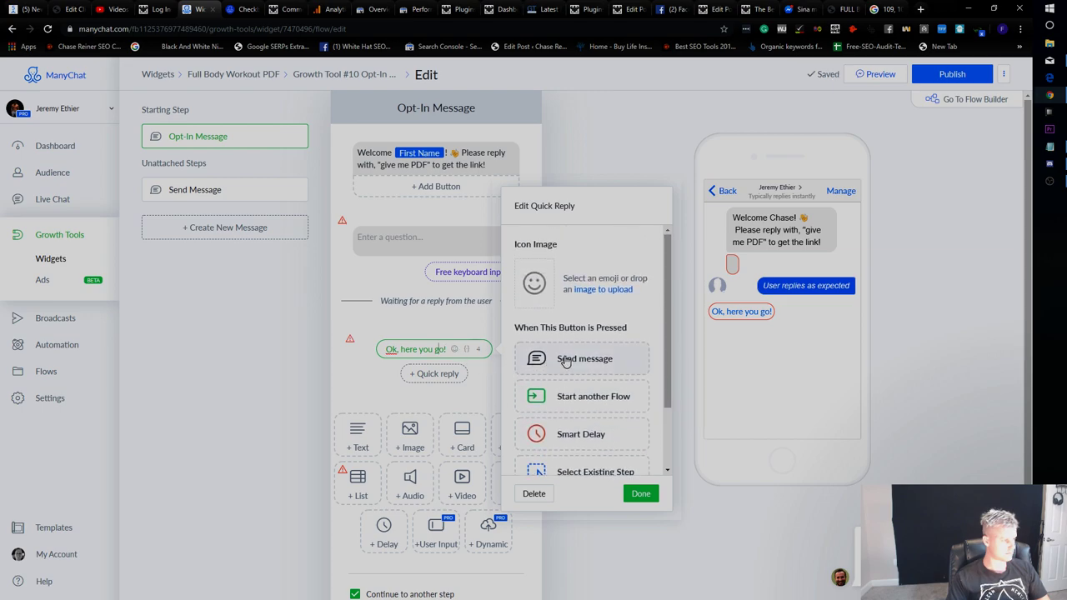
pyautogui.scroll(-1, 565, 360)
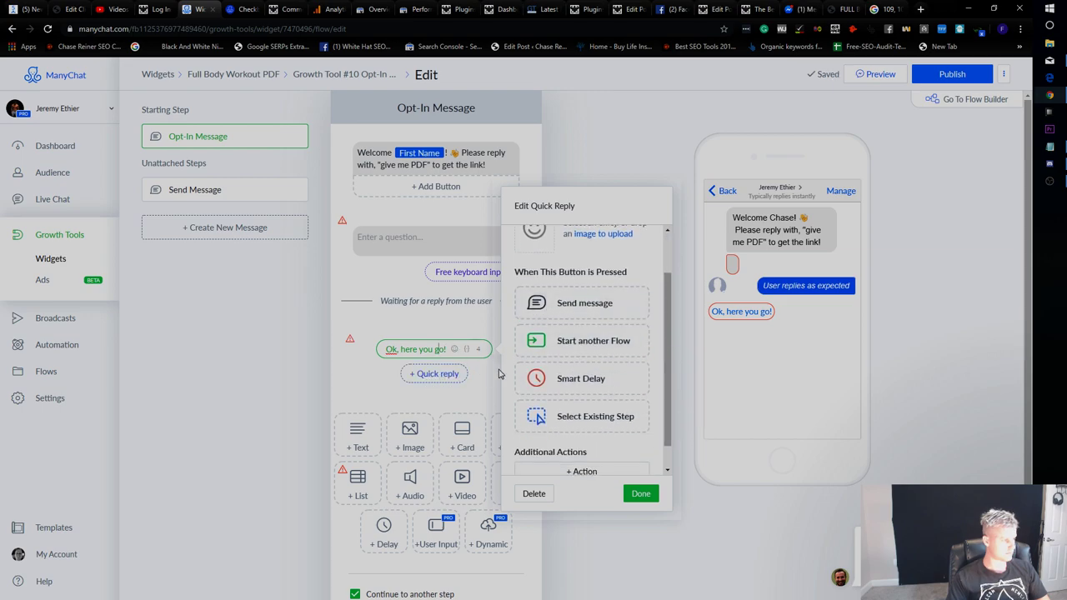
pyautogui.scroll(-1, 541, 365)
pyautogui.scroll(2, 618, 394)
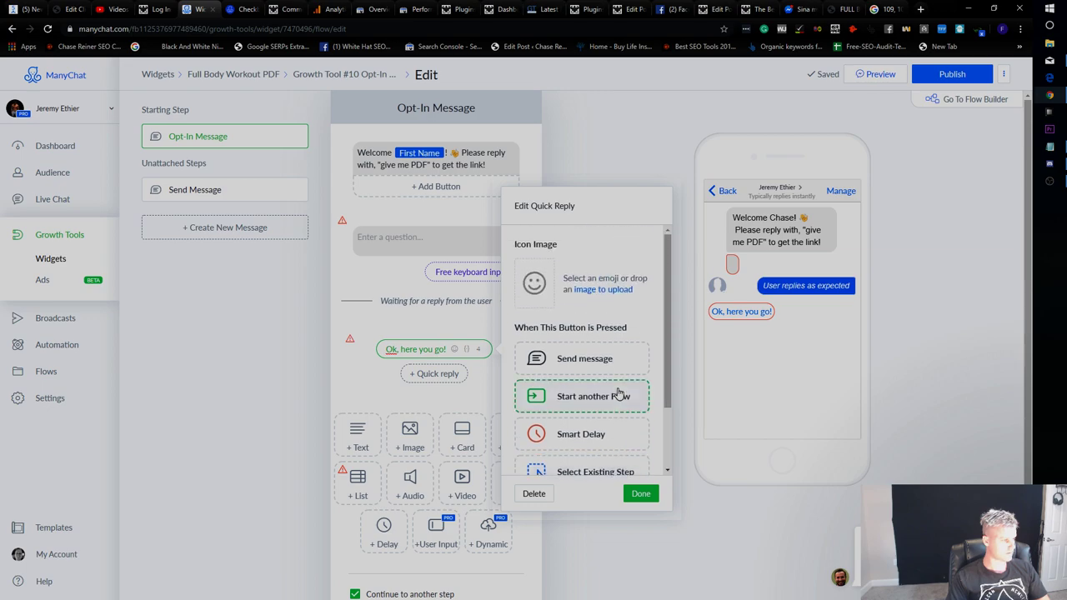
pyautogui.click(588, 357)
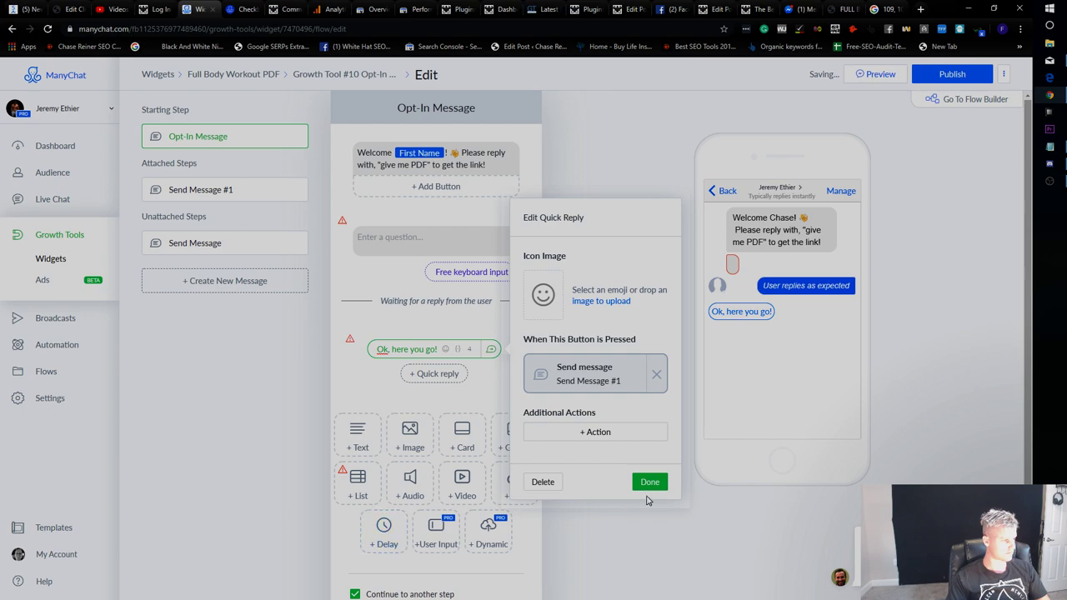
# Delete the empty question block from the opt-in message.
pyautogui.moveTo(350, 341)
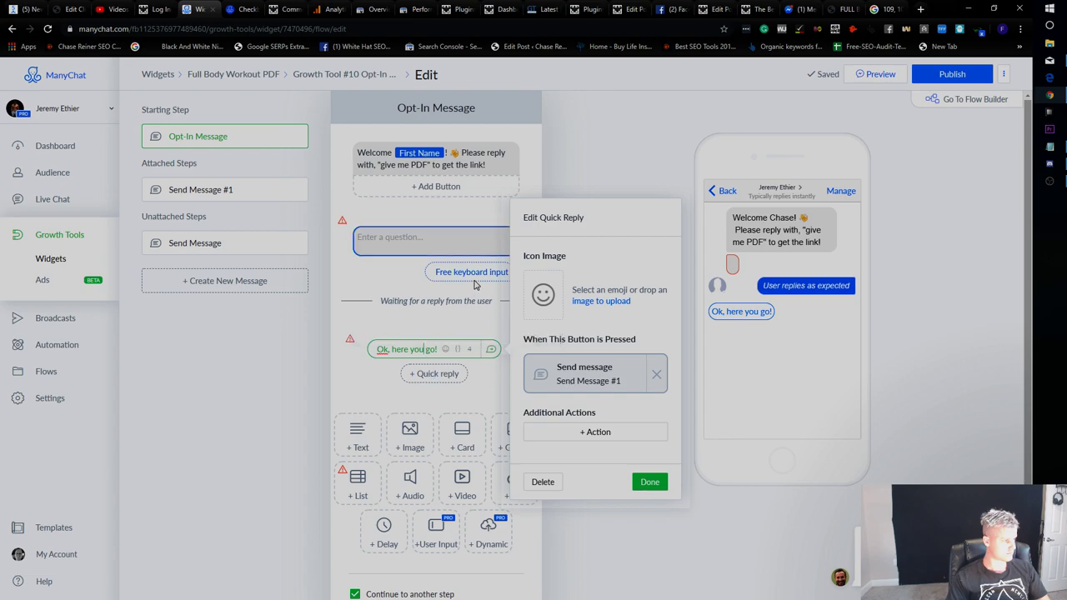
pyautogui.click(440, 244)
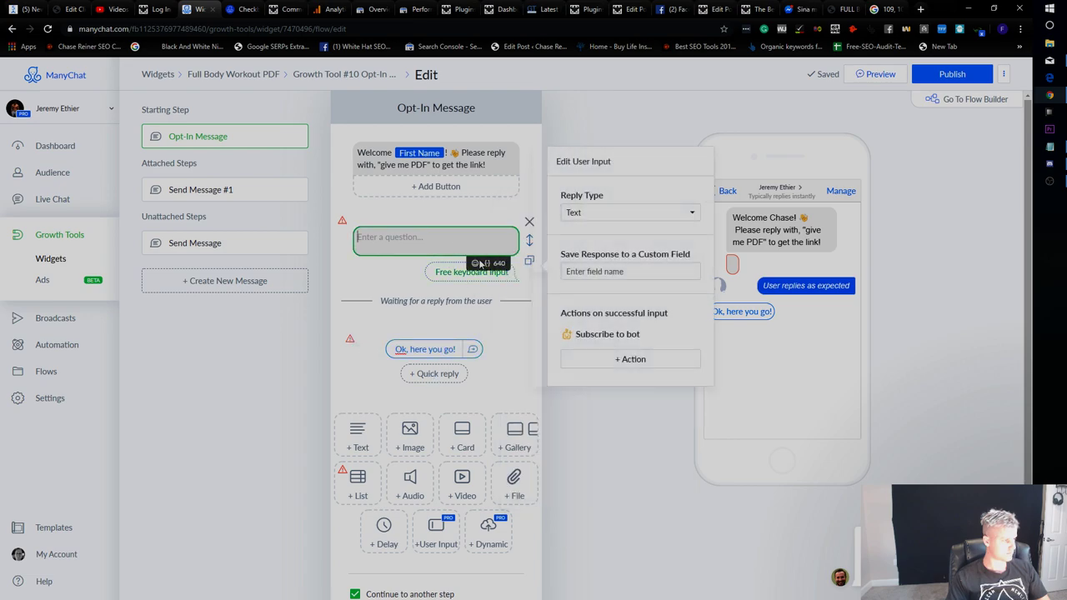
pyautogui.click(409, 240)
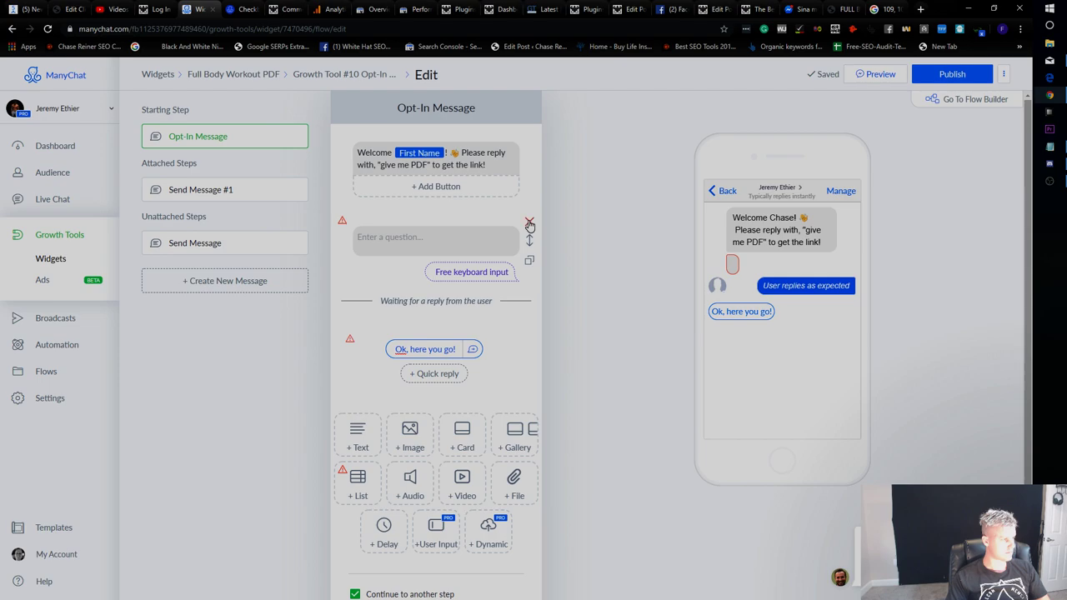
pyautogui.click(467, 236)
pyautogui.click(529, 222)
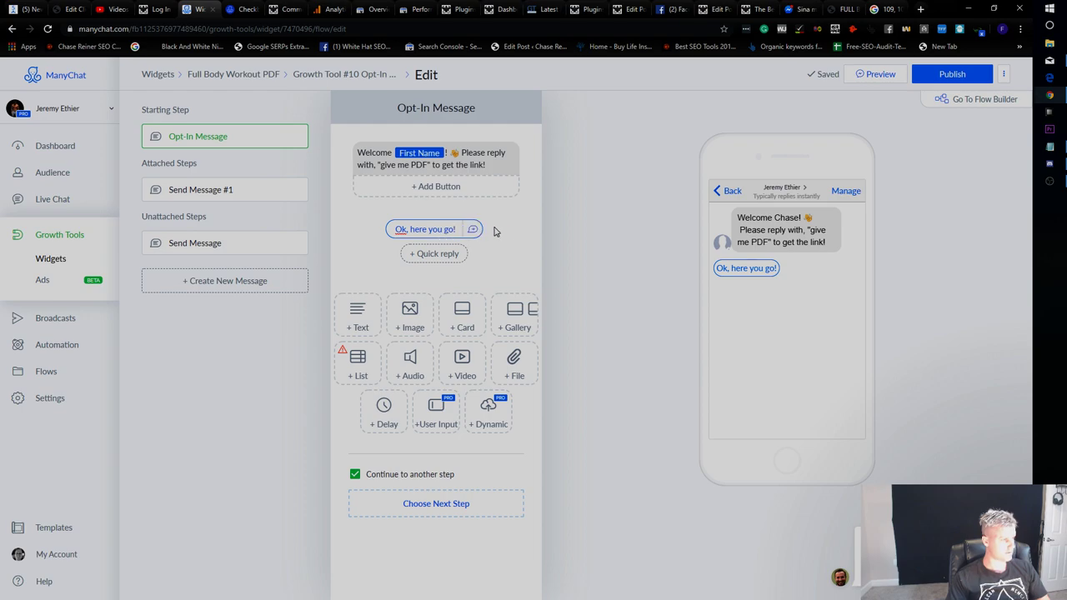
# Replace the 'Ok, here you go!' quick reply with a 30-second delay.
pyautogui.click(446, 236)
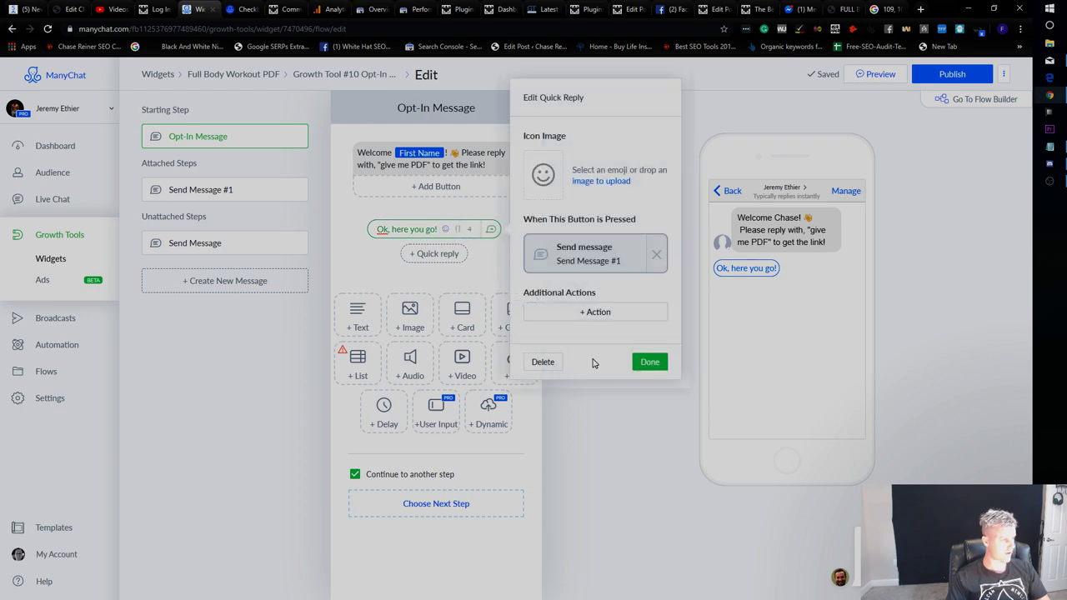
pyautogui.click(543, 362)
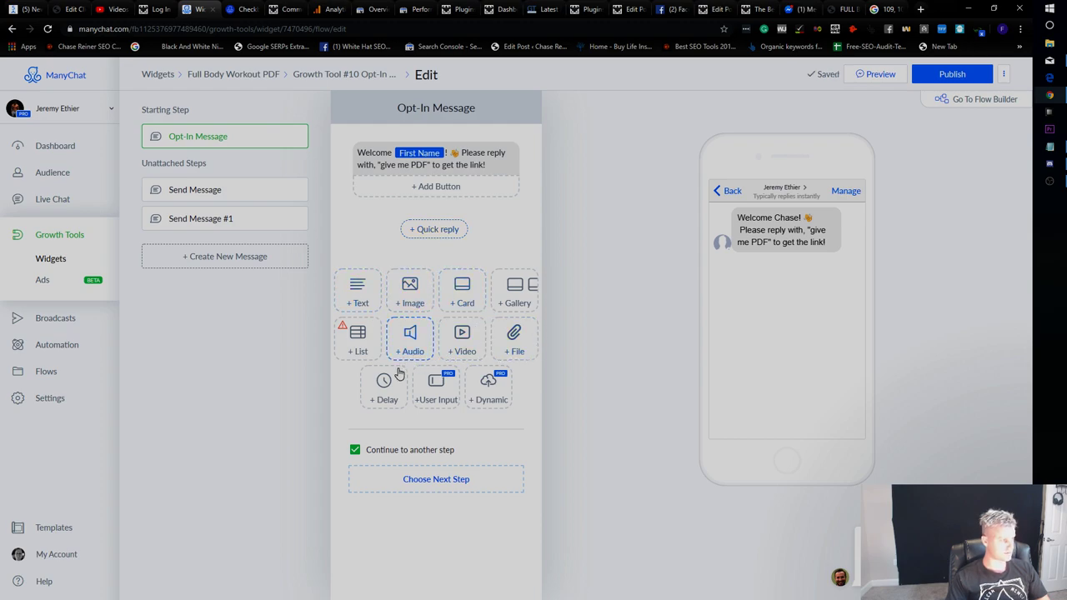
pyautogui.click(386, 399)
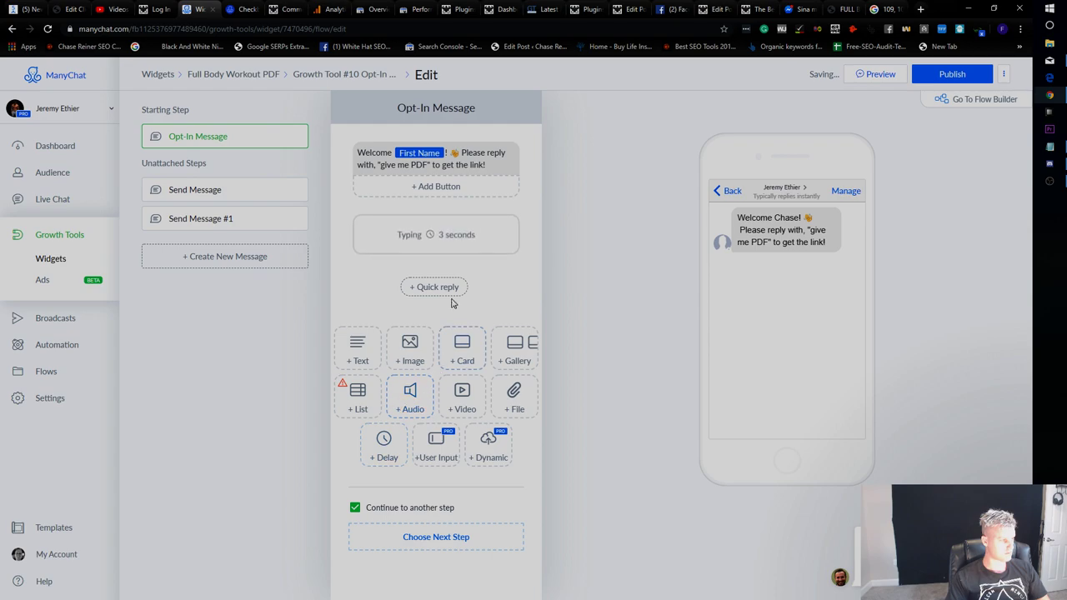
pyautogui.click(442, 240)
pyautogui.write('30')
pyautogui.click(505, 324)
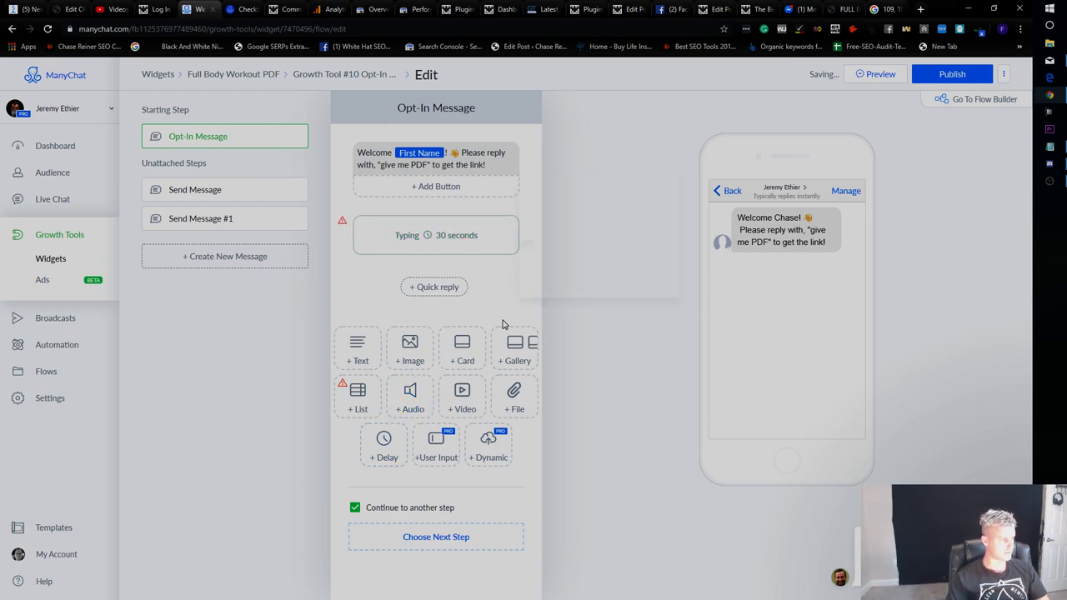
# Add a text message reading 'Here you go!!!' after the delay.
pyautogui.click(358, 350)
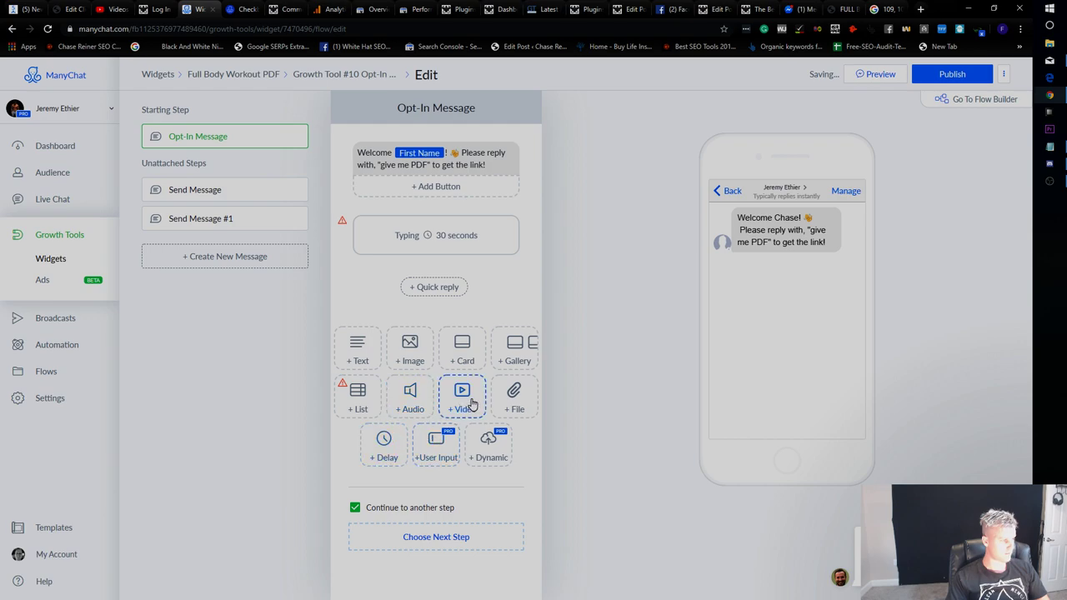
pyautogui.click(360, 350)
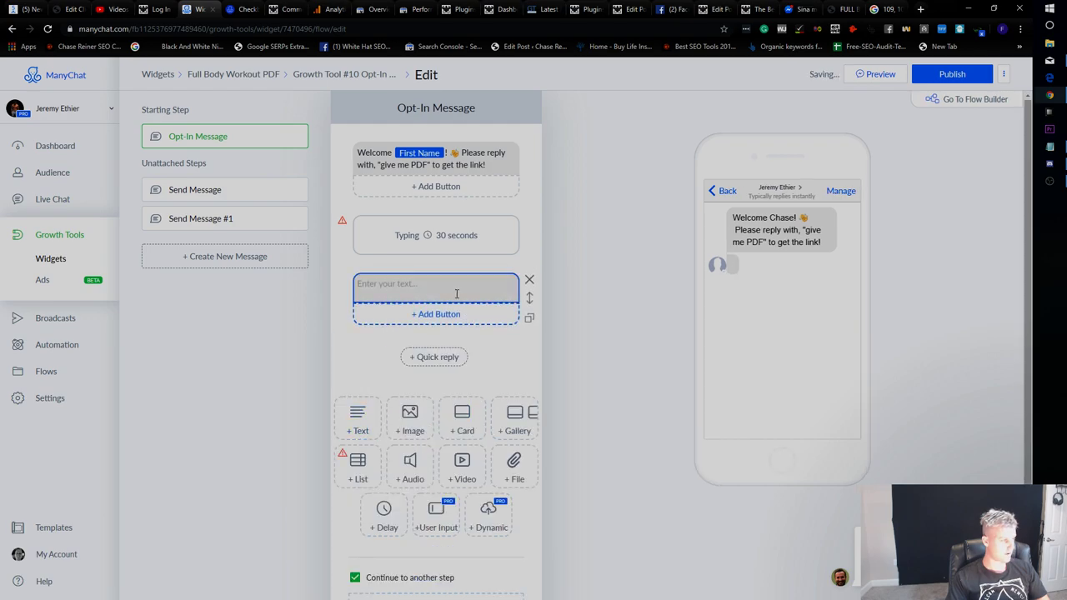
pyautogui.click(455, 289)
pyautogui.write('Here you go!!!')
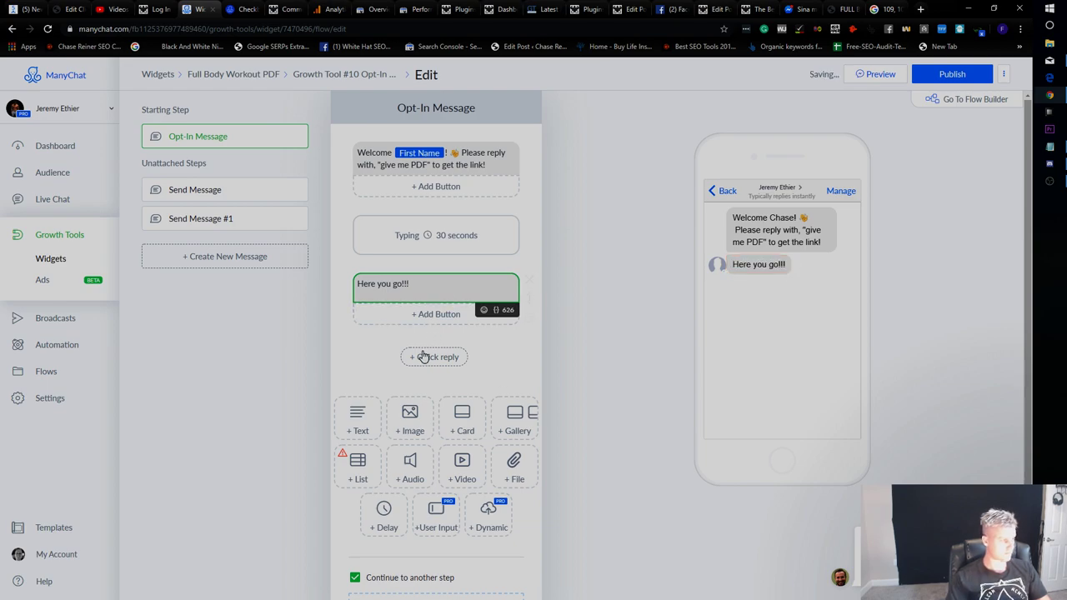
# Add a 'Get PDF Now' button opening the PDF URL, then try publishing.
pyautogui.click(442, 314)
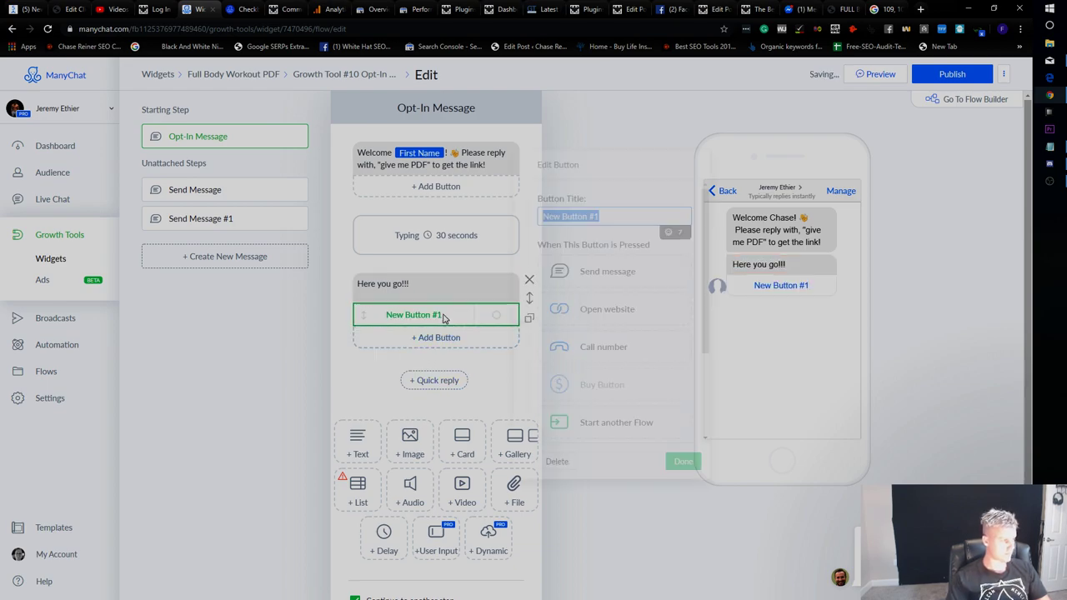
pyautogui.click(630, 310)
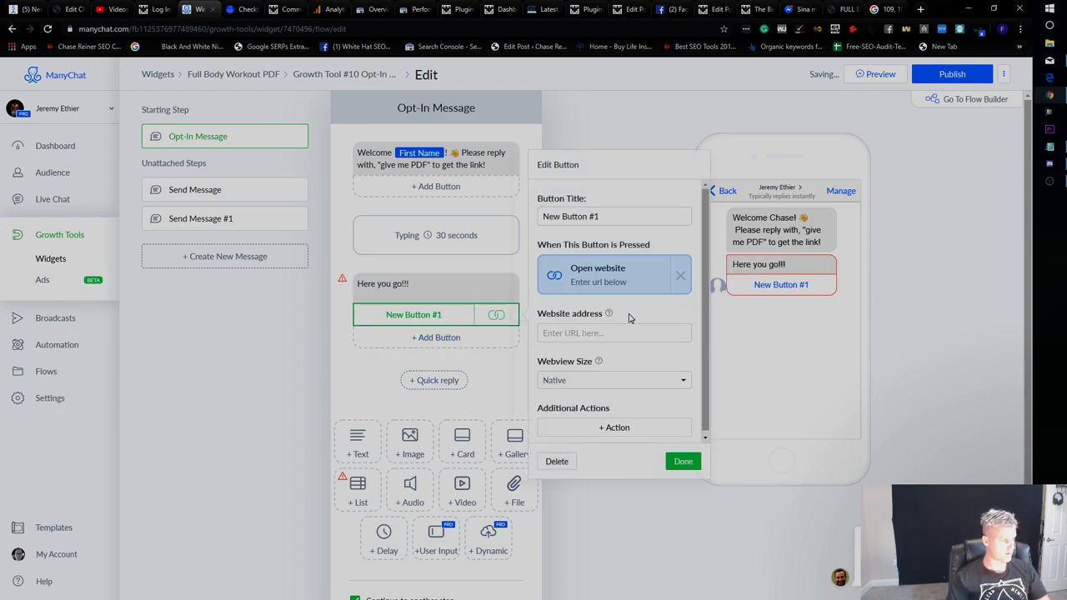
pyautogui.write('https://builtwithscience.com/wp-content/uploads/2019/01/jeremyethier-FULL-BODY-WORKOUT-A-PDF-DL.pdf')
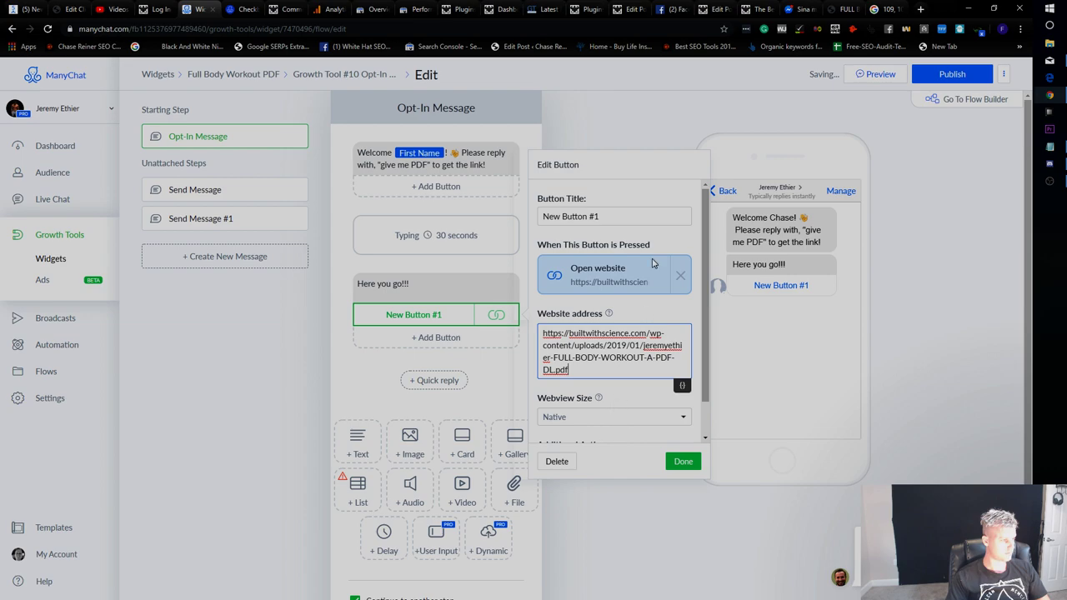
pyautogui.tripleClick(585, 215)
pyautogui.write('G')
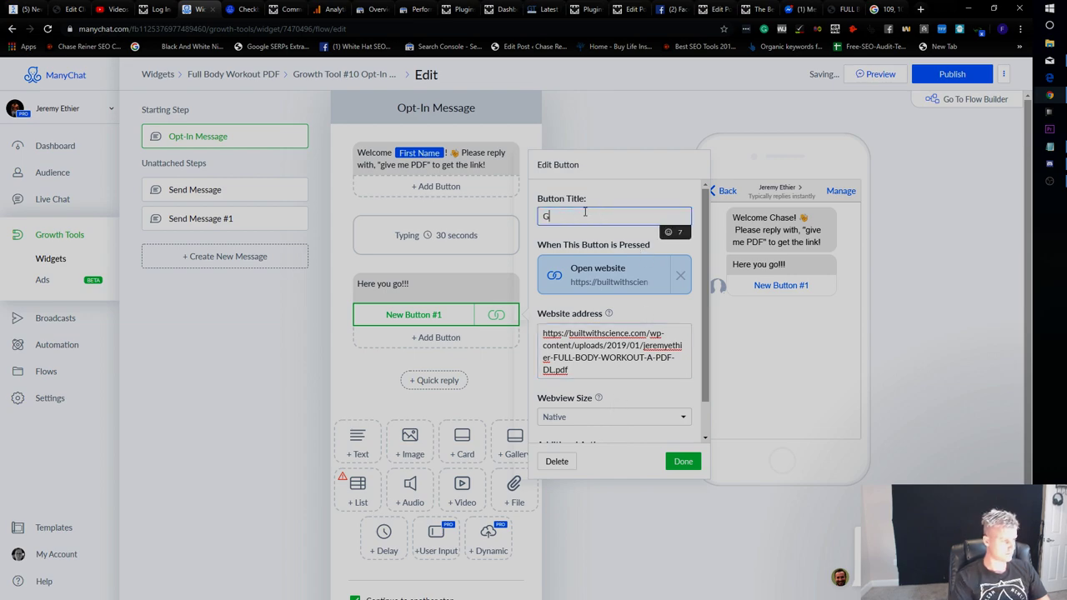
pyautogui.write('et PDF Now')
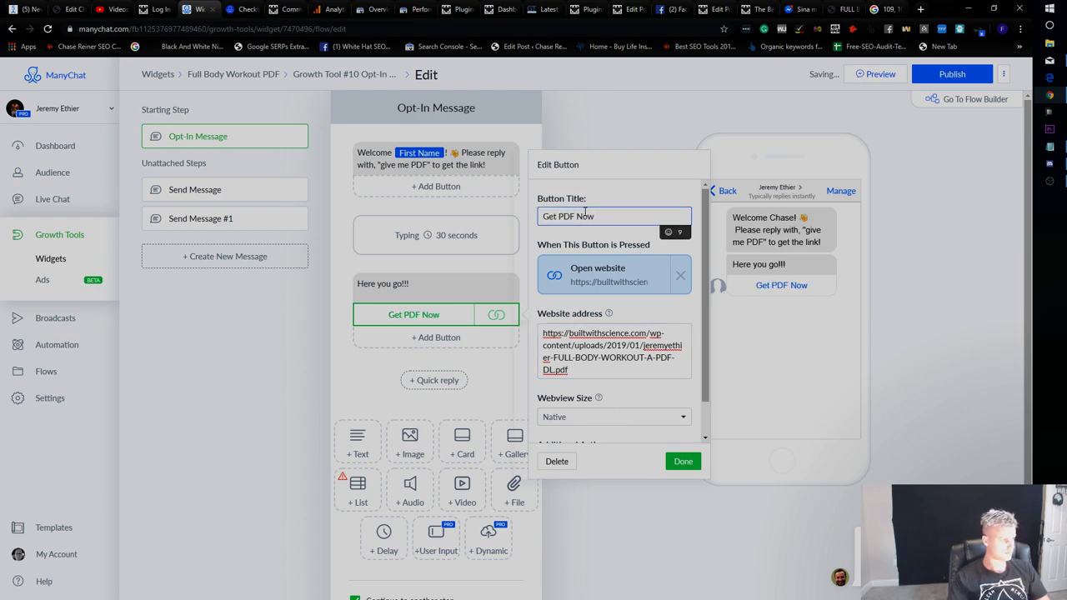
pyautogui.click(684, 462)
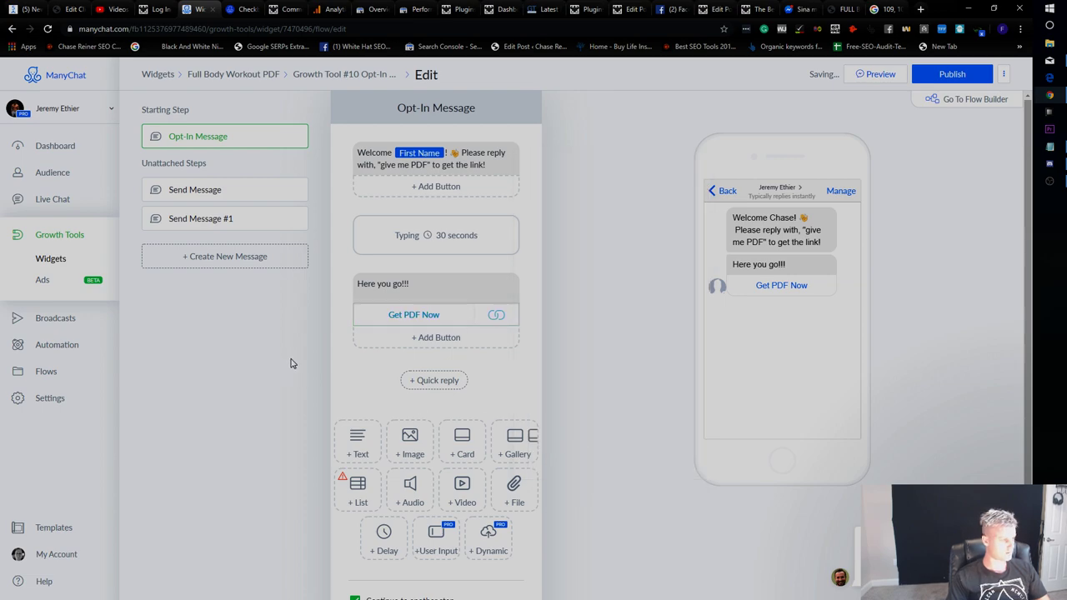
pyautogui.click(951, 75)
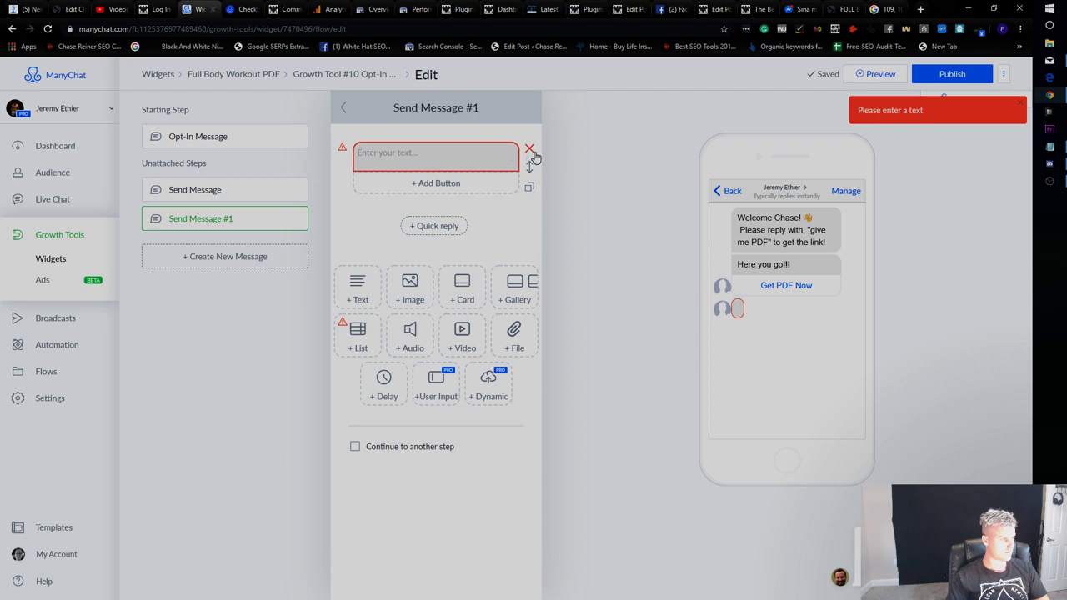
# Remove the empty text block and make the delay 60 seconds without the typing indicator.
pyautogui.click(530, 150)
pyautogui.click(342, 107)
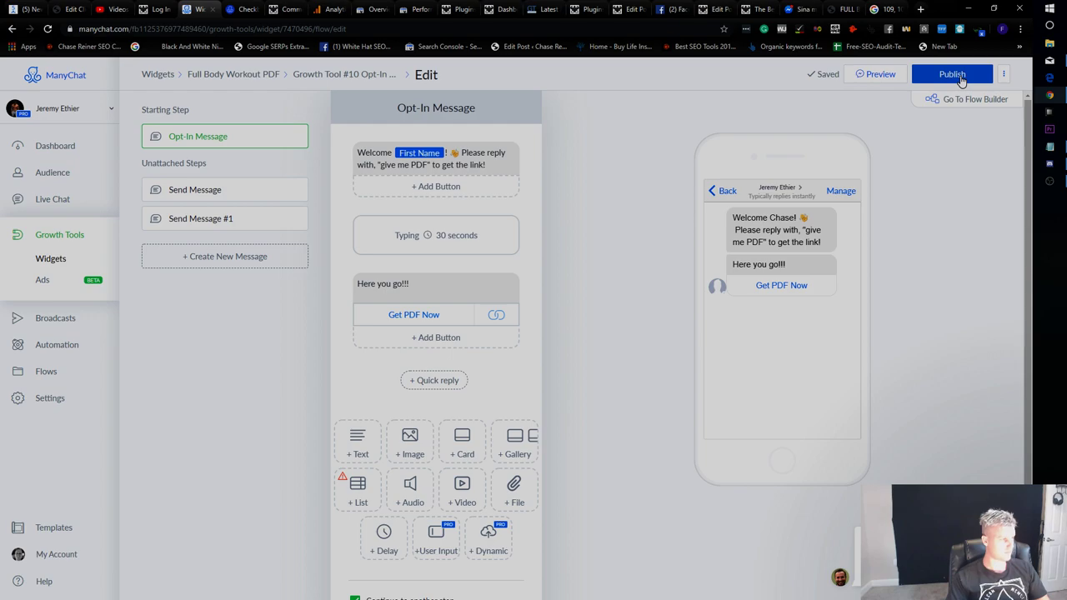
pyautogui.click(483, 249)
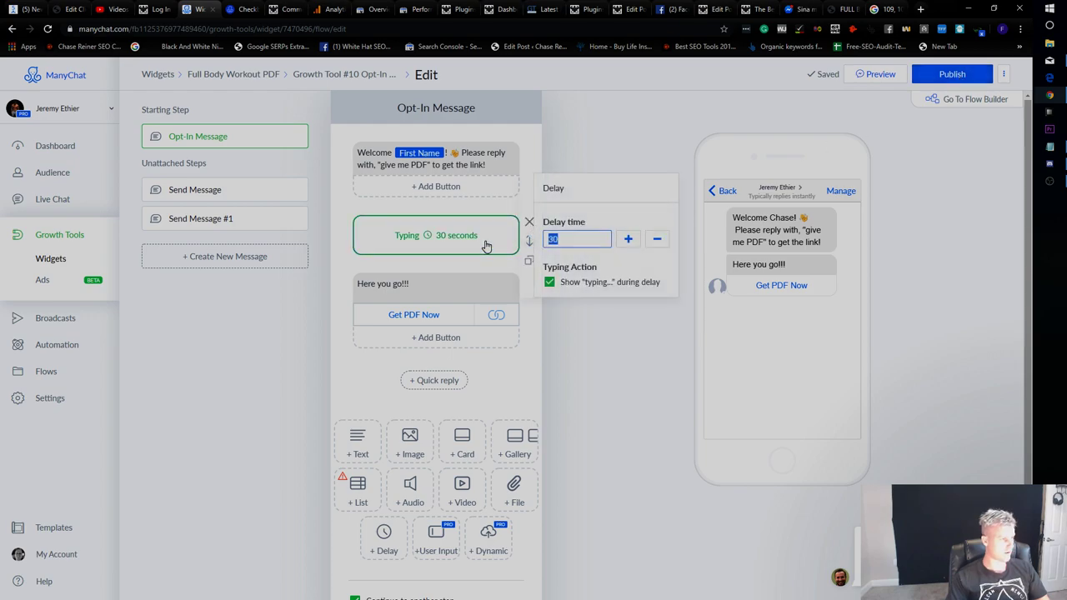
pyautogui.click(588, 285)
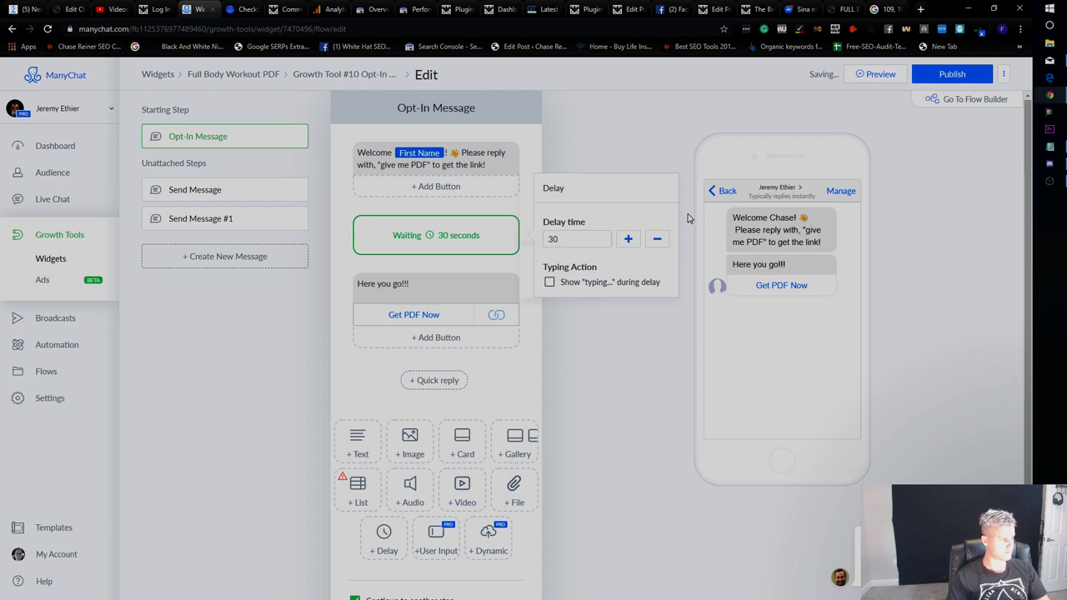
pyautogui.moveTo(592, 245); pyautogui.dragTo(538, 241)
pyautogui.write('60')
# Retry publishing, adding then cancelling an extra text block and button.
pyautogui.click(950, 77)
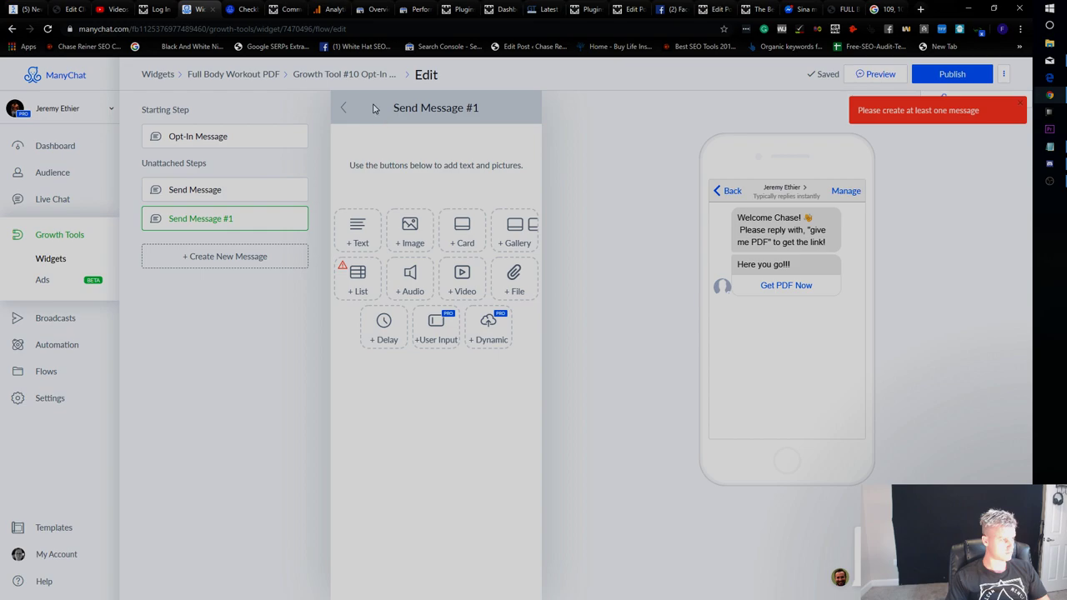
pyautogui.click(344, 107)
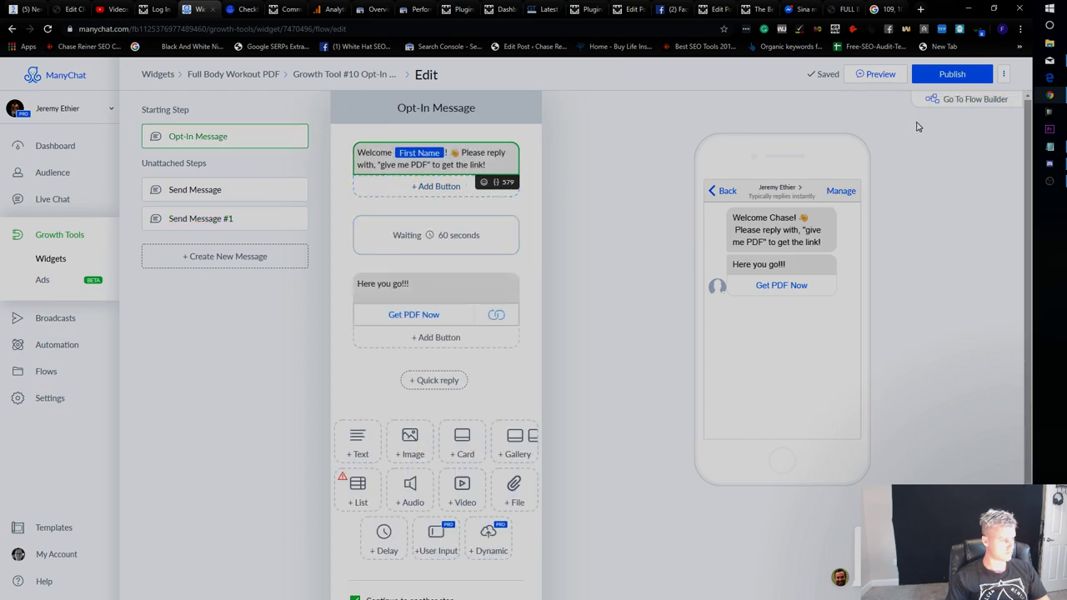
pyautogui.click(952, 73)
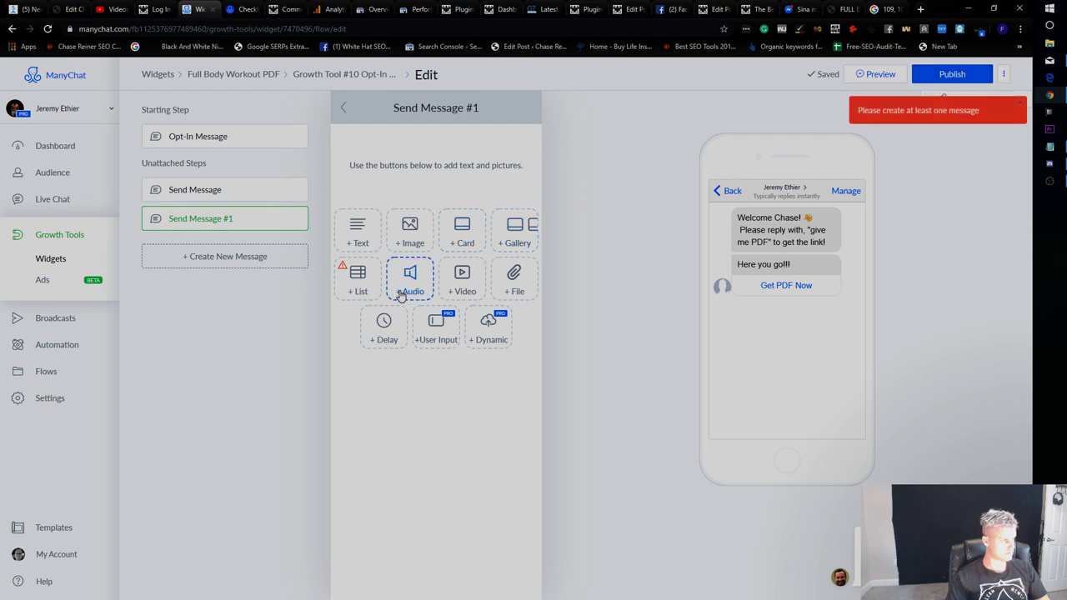
pyautogui.click(370, 238)
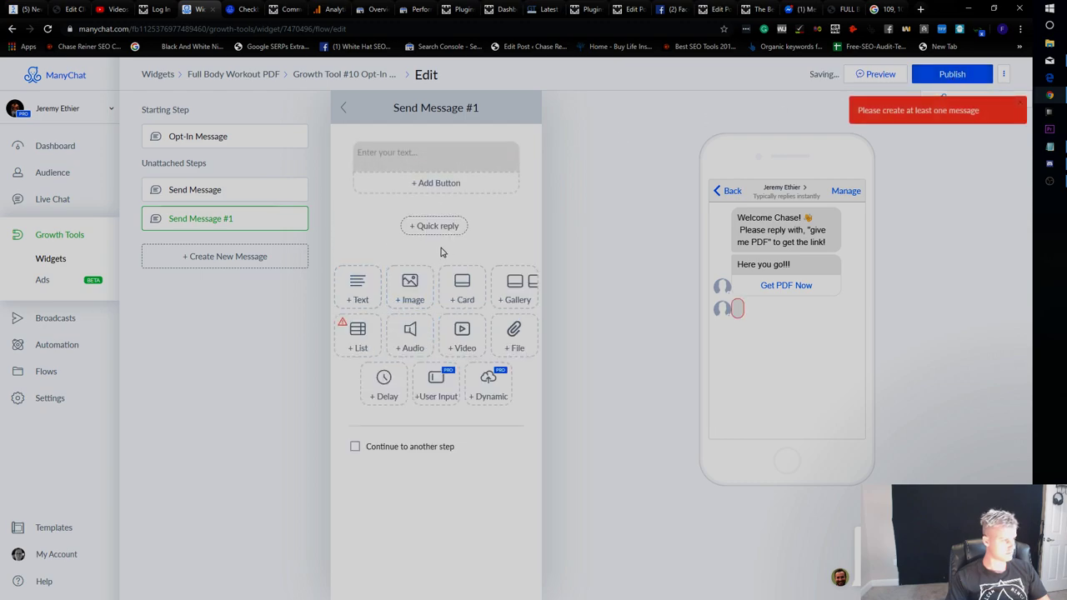
pyautogui.click(347, 110)
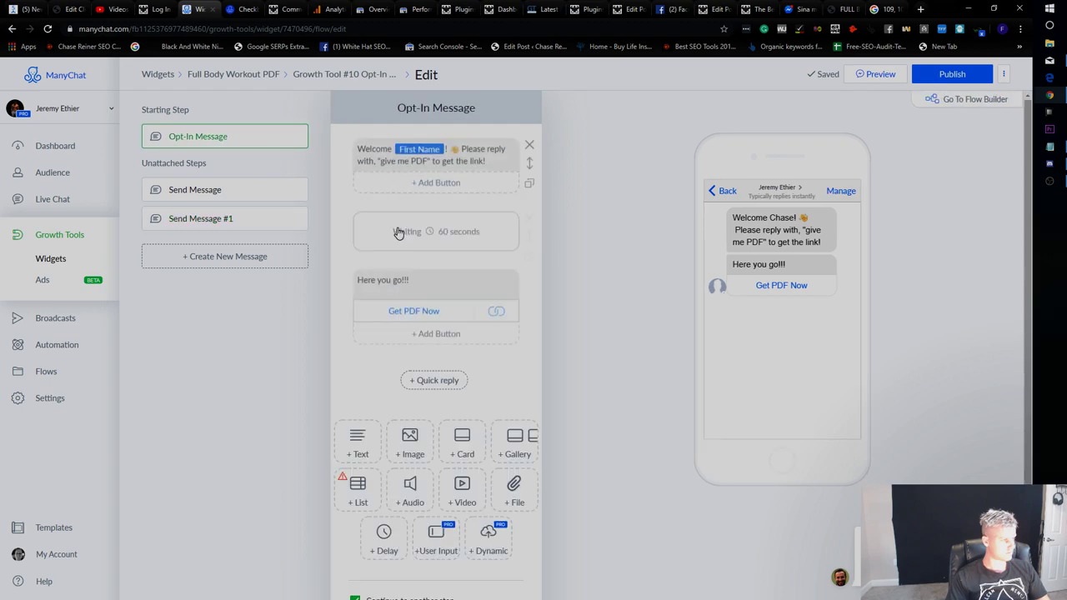
pyautogui.click(505, 346)
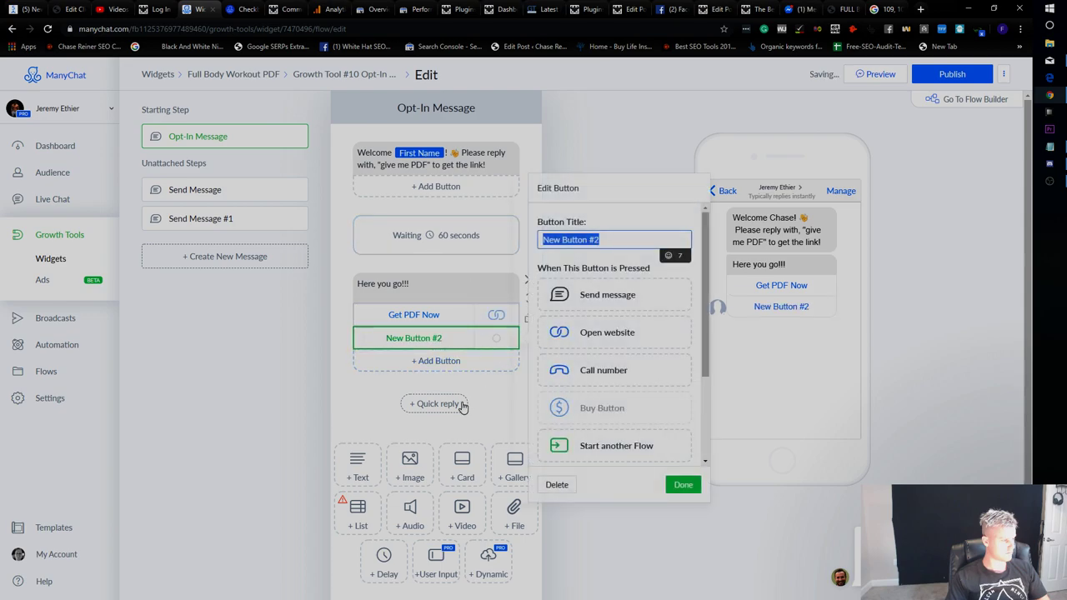
pyautogui.click(555, 485)
# Delete the empty text block in Send Message #1, publish again, and close the Facebook tab.
pyautogui.scroll(-1, 410, 442)
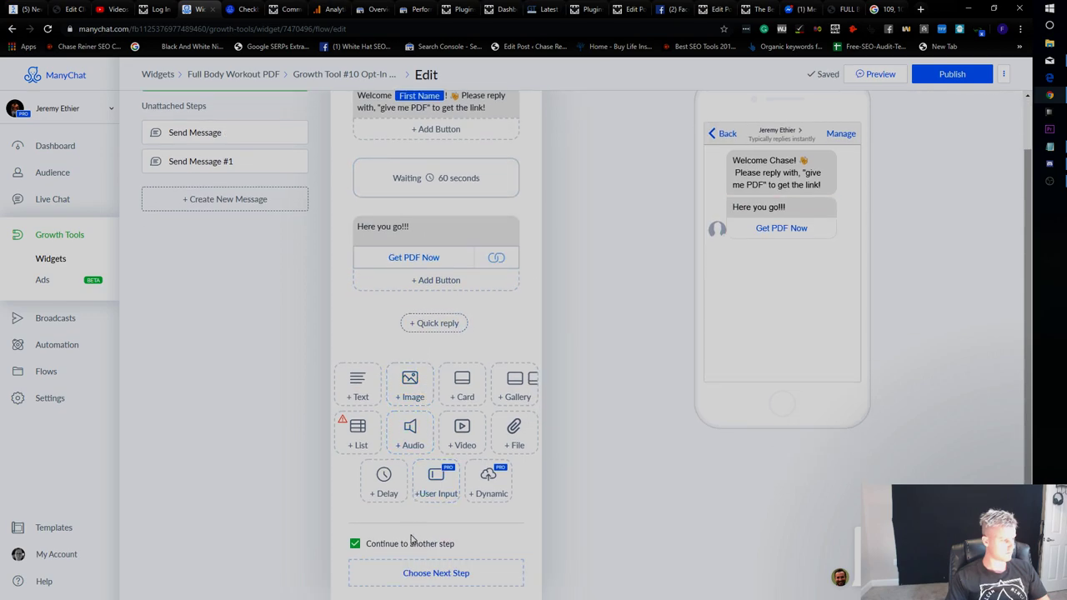
pyautogui.click(953, 75)
pyautogui.click(440, 152)
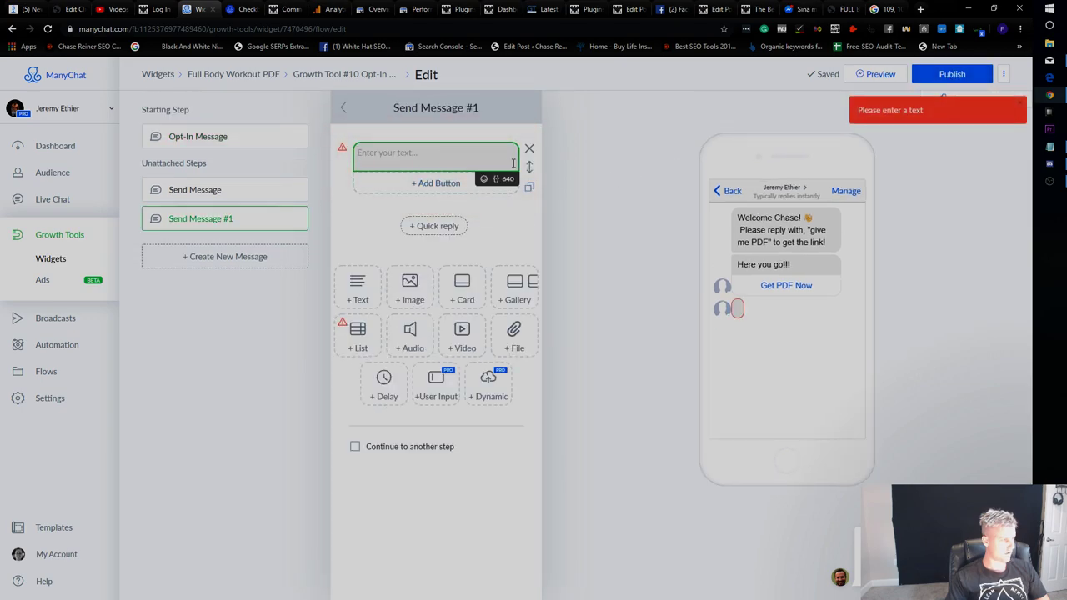
pyautogui.click(529, 151)
pyautogui.click(953, 73)
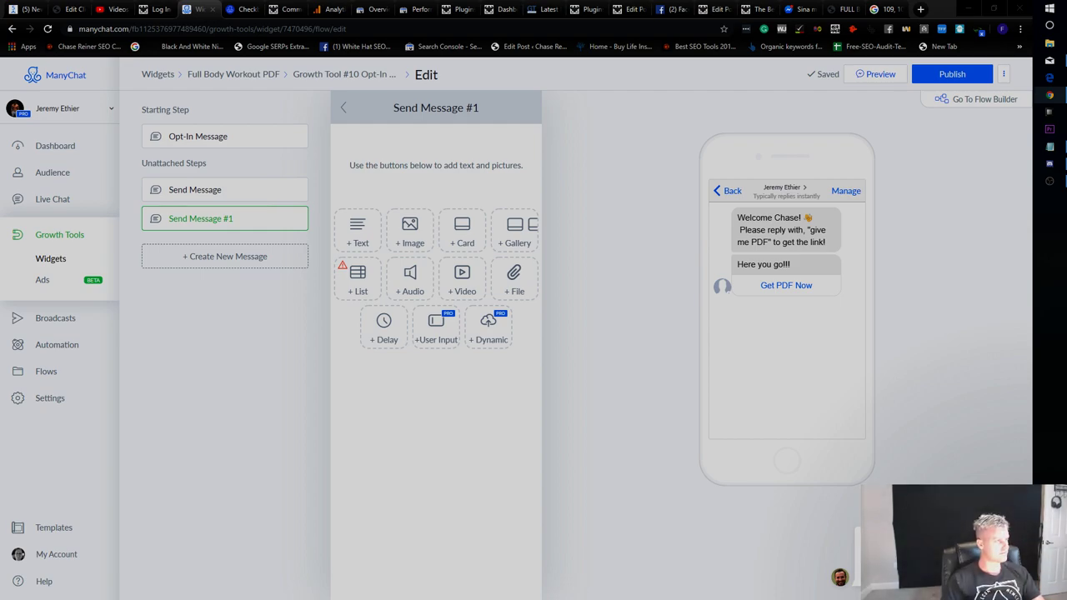
pyautogui.click(684, 9)
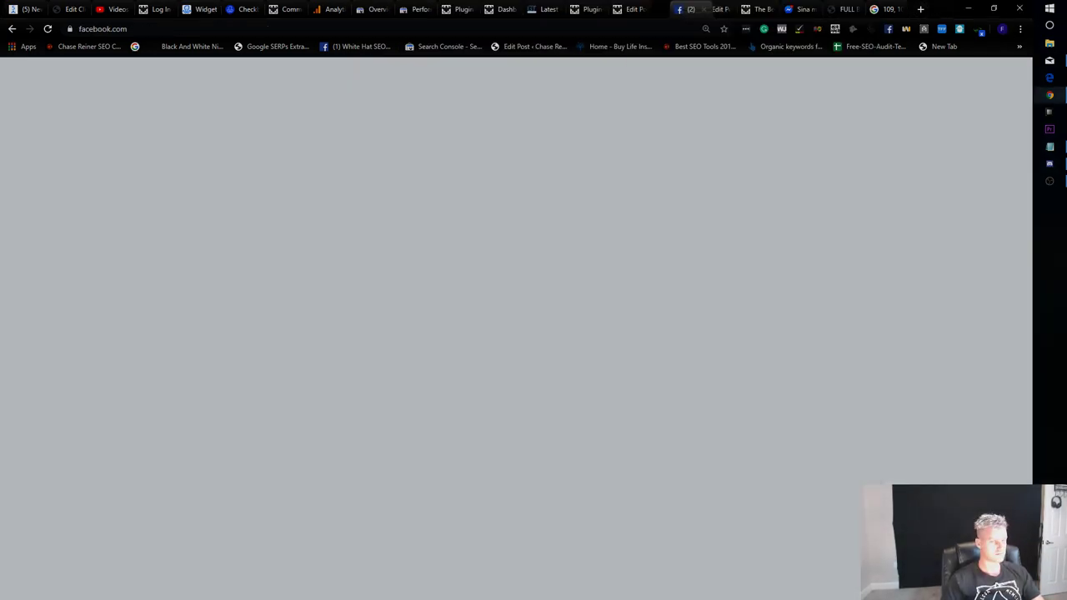
pyautogui.hotkey('ctrl', 'w')
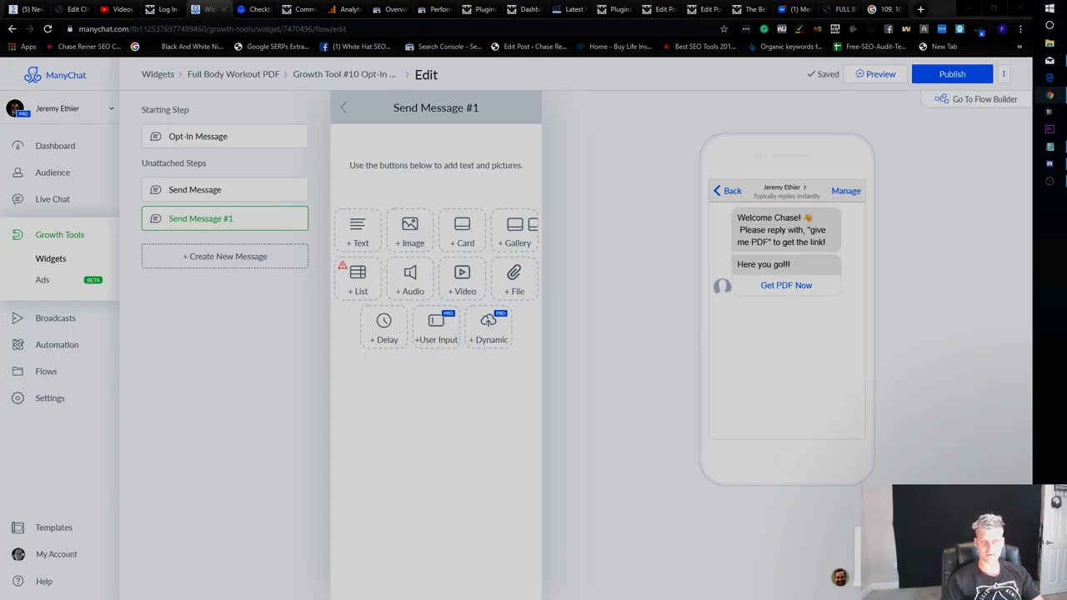
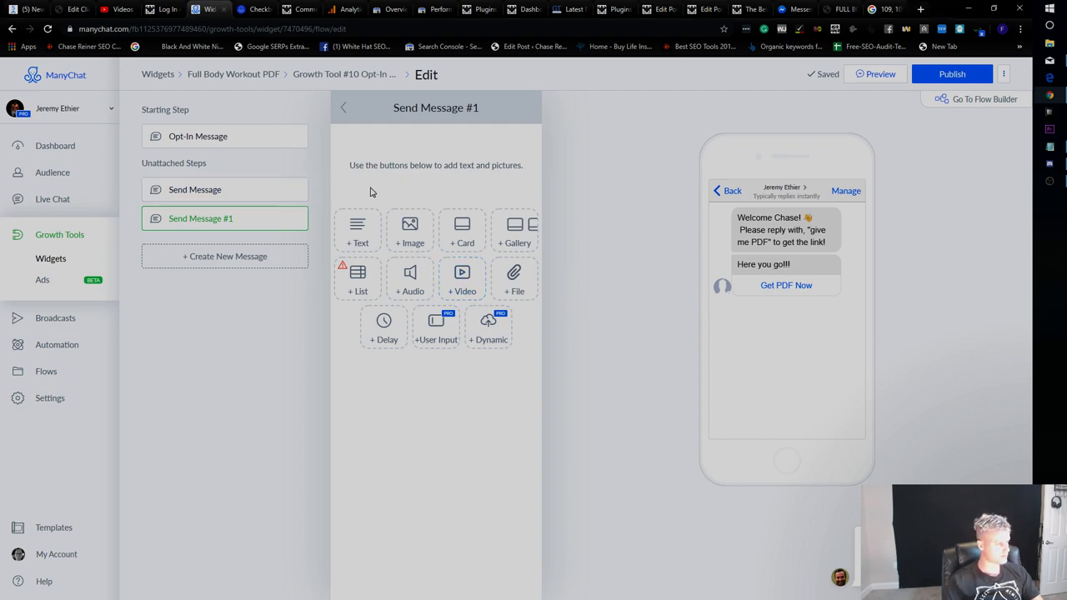
# Briefly make Send Message the starting step, then restore Opt-In Message as the starting step.
pyautogui.click(261, 190)
pyautogui.moveTo(231, 191); pyautogui.dragTo(231, 151)
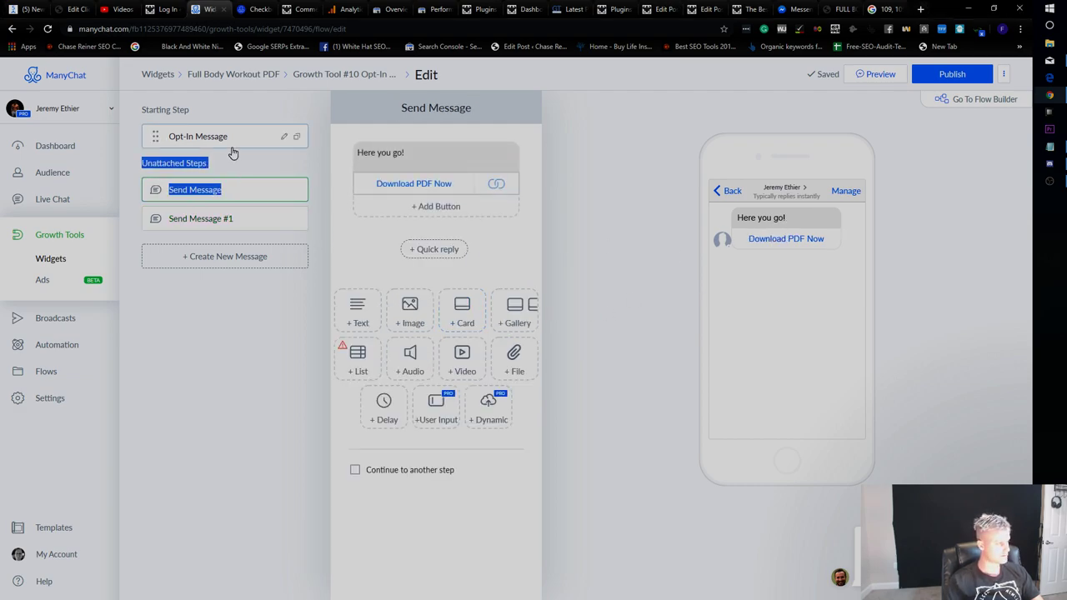
pyautogui.click(209, 143)
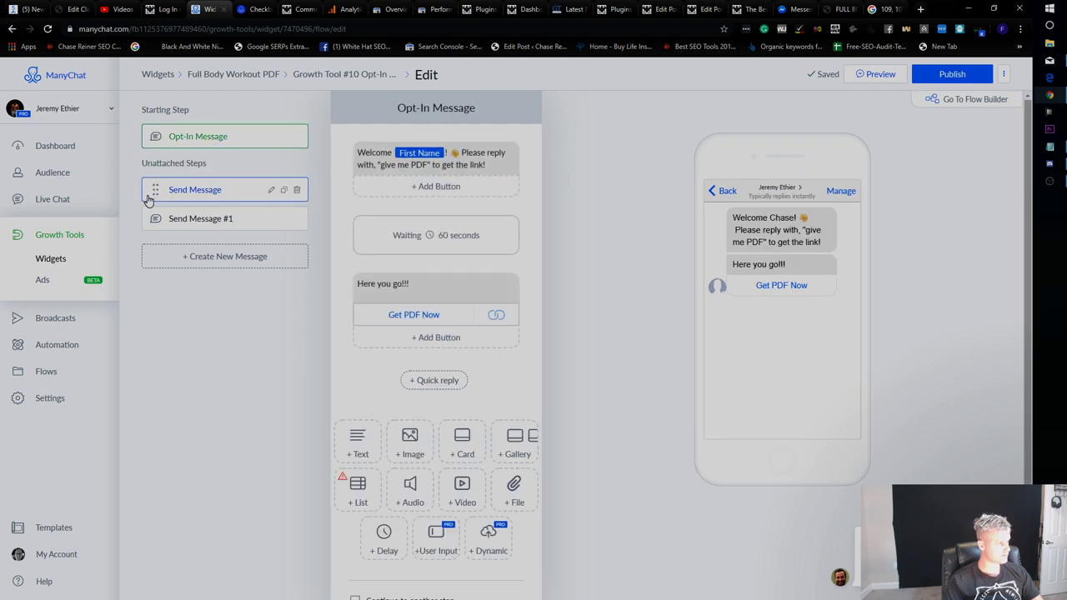
pyautogui.moveTo(149, 190); pyautogui.dragTo(151, 136)
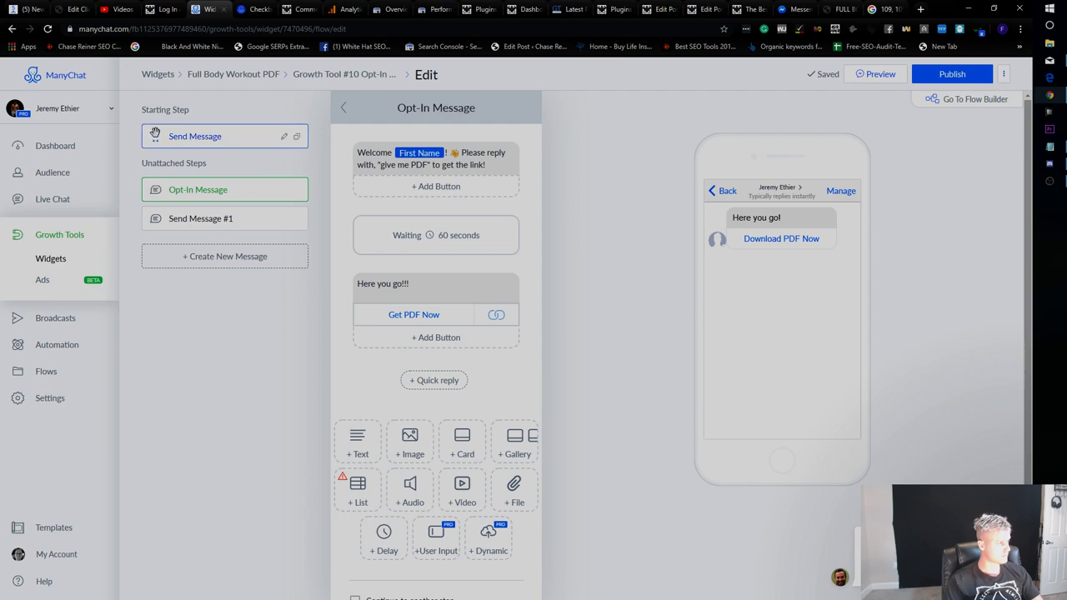
pyautogui.moveTo(150, 190); pyautogui.dragTo(157, 136)
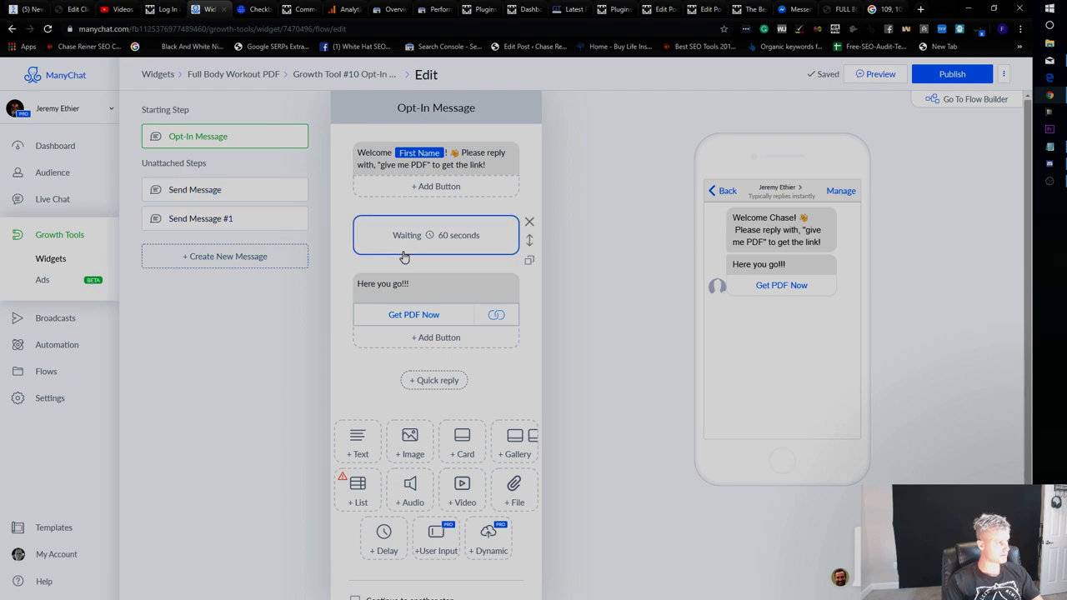
# Tick 'Continue to another step' on the Opt-In Message and remove its 60-second Waiting block.
pyautogui.scroll(-1, 465, 492)
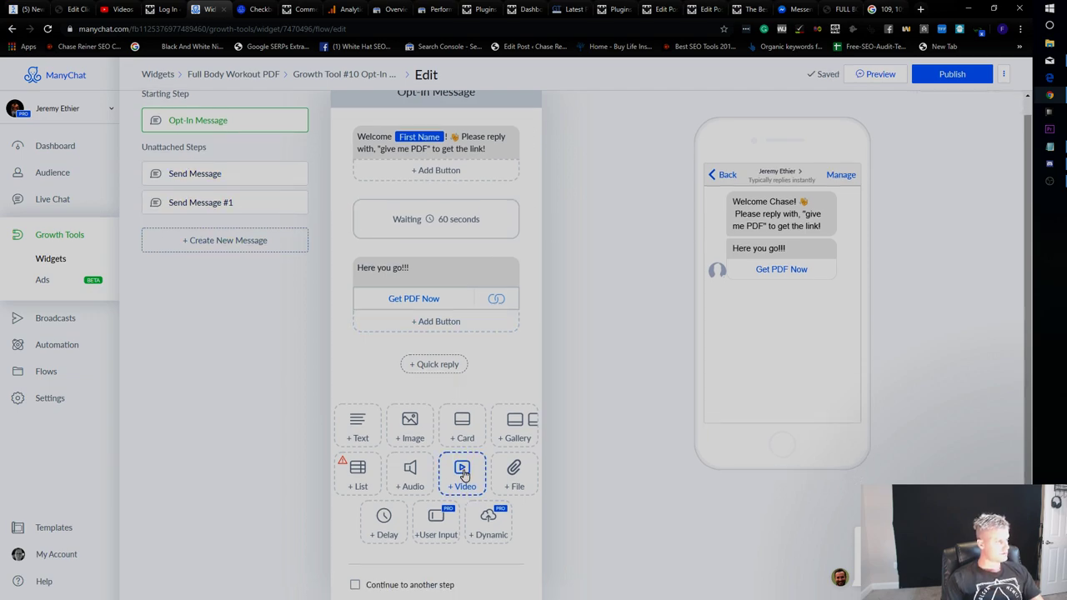
pyautogui.click(357, 586)
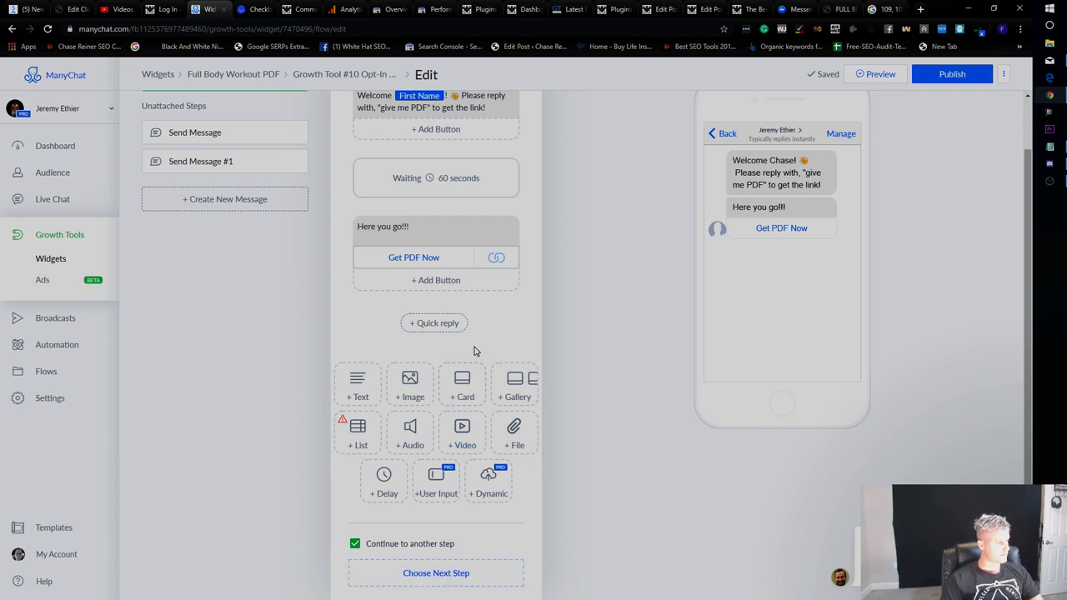
pyautogui.click(527, 163)
pyautogui.click(605, 135)
# Delete the 'Here you go!!' reply and add a Smart Delay as the opt-in message's next step.
pyautogui.click(527, 225)
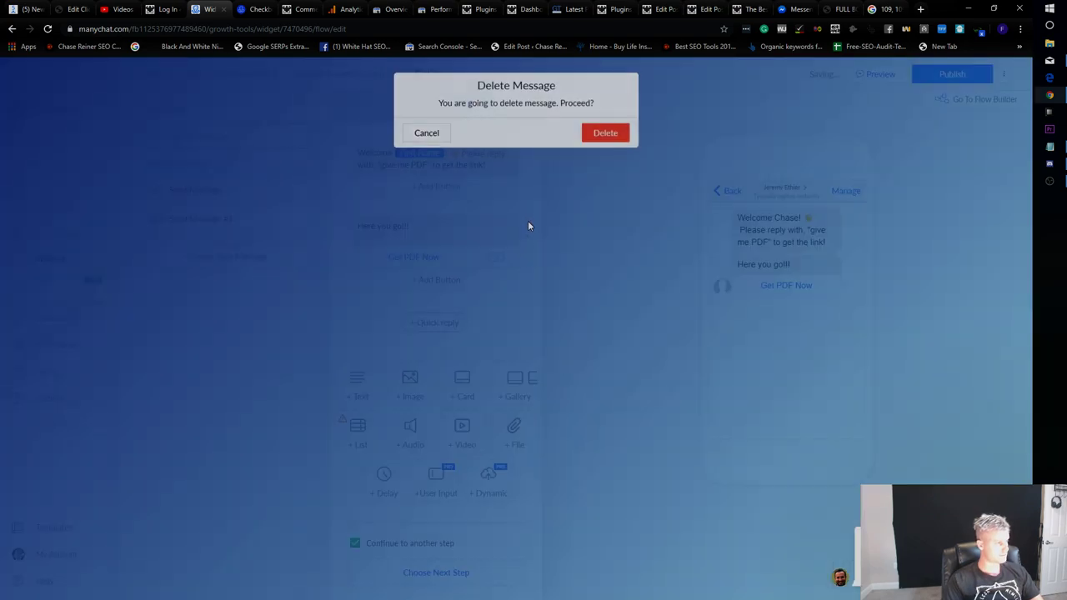
pyautogui.click(602, 134)
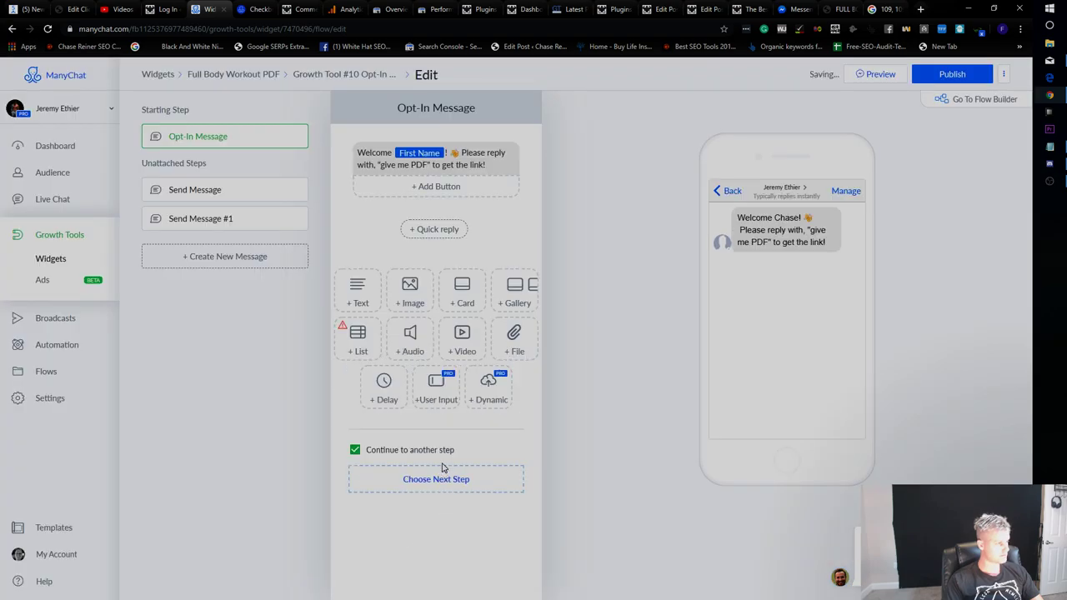
pyautogui.click(445, 475)
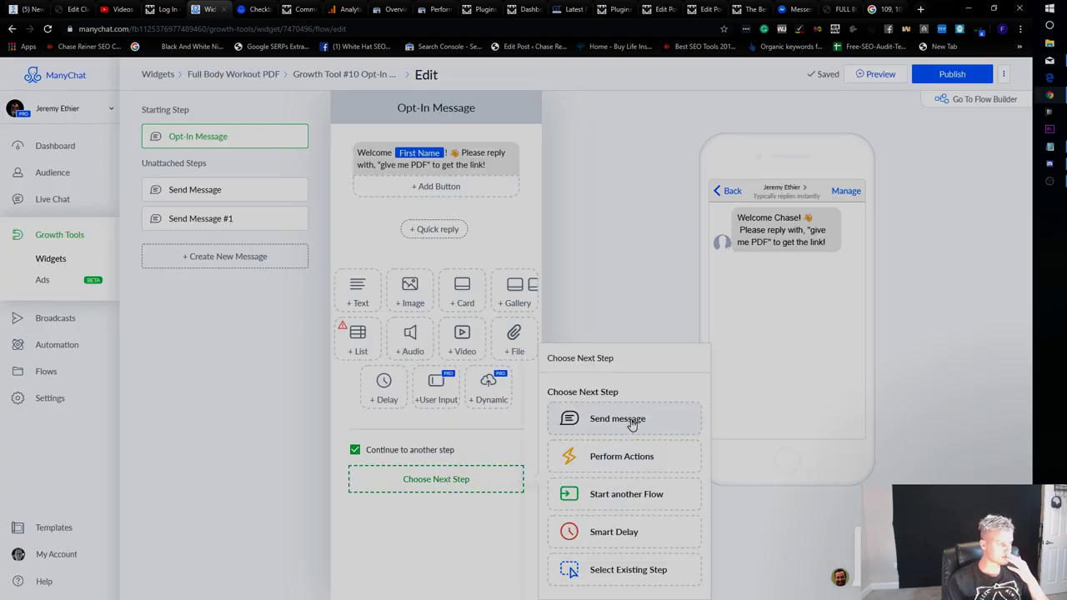
pyautogui.click(622, 532)
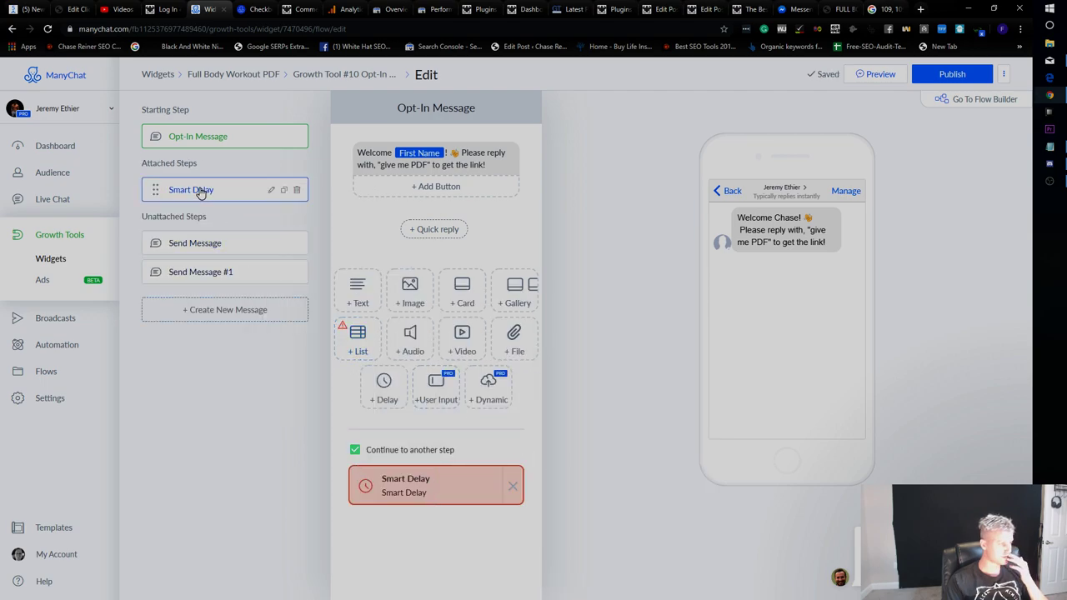
# Set the Smart Delay duration to 1 with the unit Minutes.
pyautogui.click(271, 190)
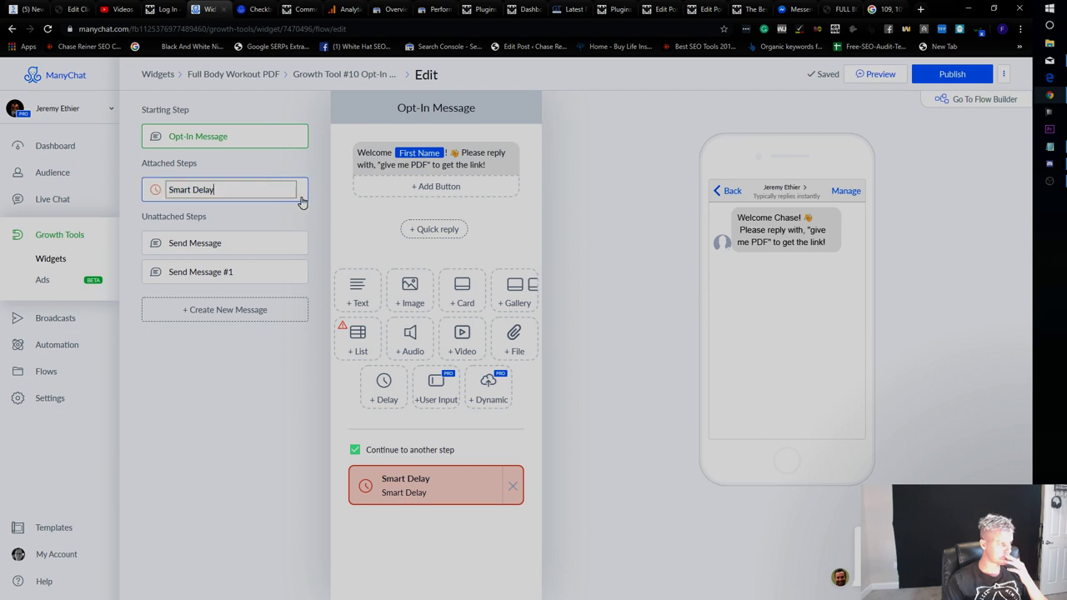
pyautogui.click(442, 495)
pyautogui.doubleClick(361, 163)
pyautogui.write('14')
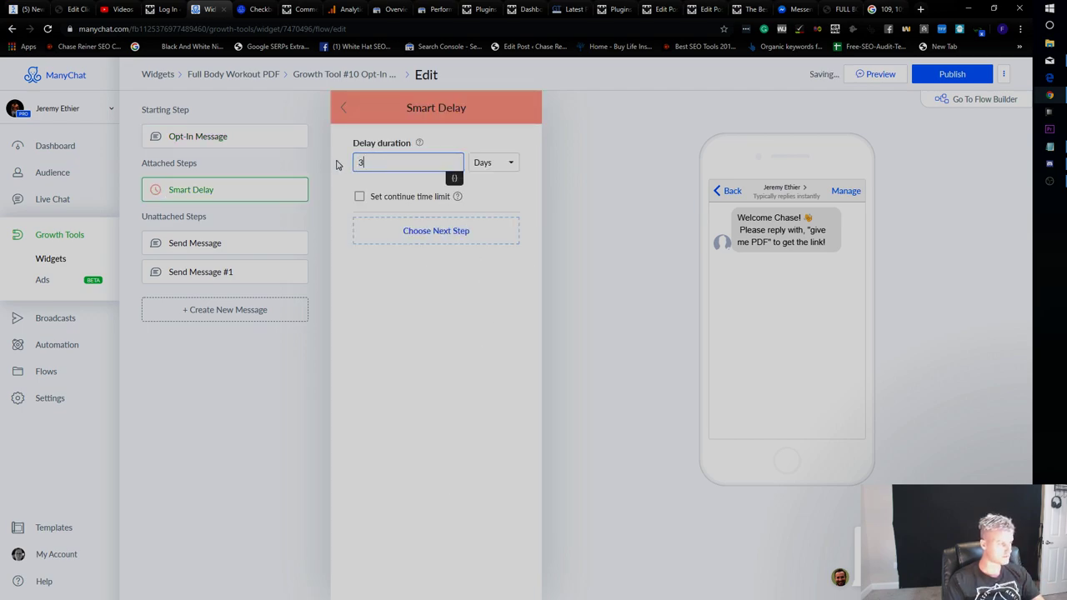
pyautogui.press('BackSpace')
pyautogui.press('BackSpace')
pyautogui.write('60')
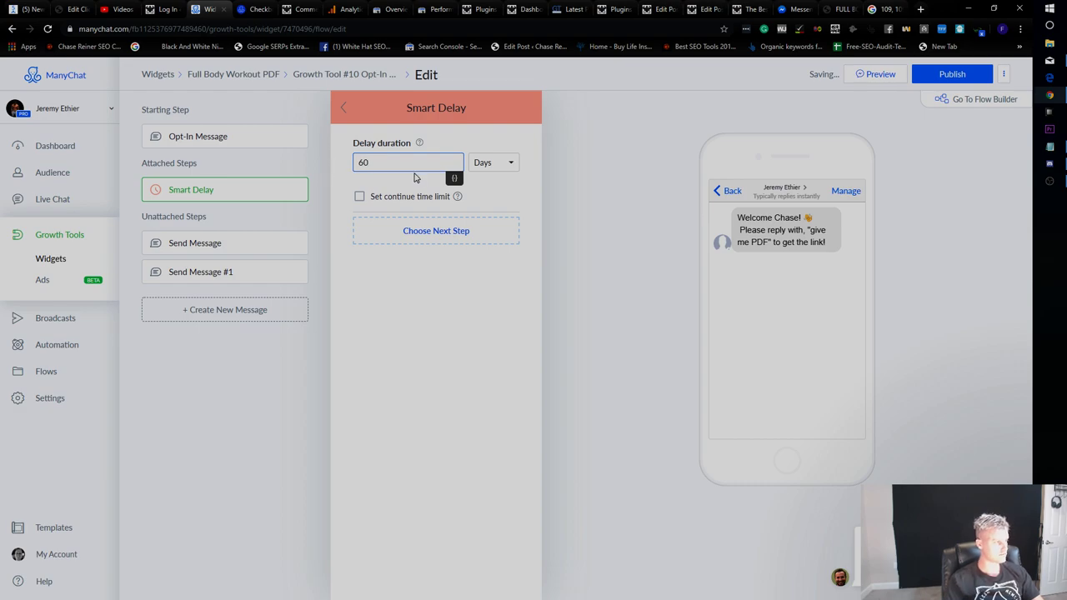
pyautogui.click(510, 163)
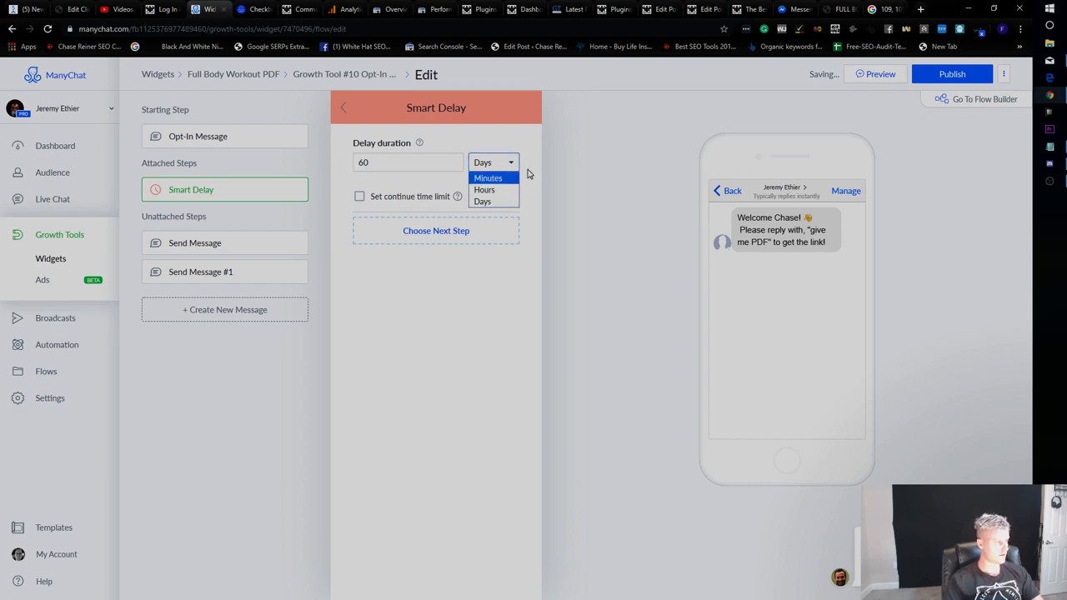
pyautogui.click(481, 178)
pyautogui.click(492, 162)
pyautogui.click(484, 175)
pyautogui.hotkey('shift', 'Tab')
pyautogui.write('1')
pyautogui.click(328, 273)
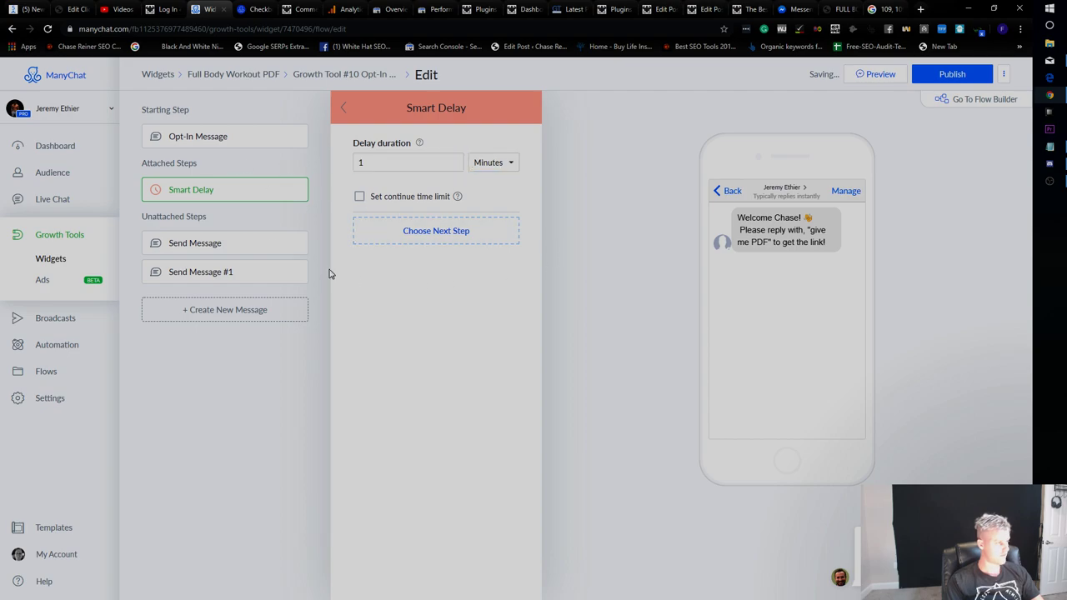
# Attach the Send Message step after the Smart Delay and let it continue to another step.
pyautogui.click(240, 243)
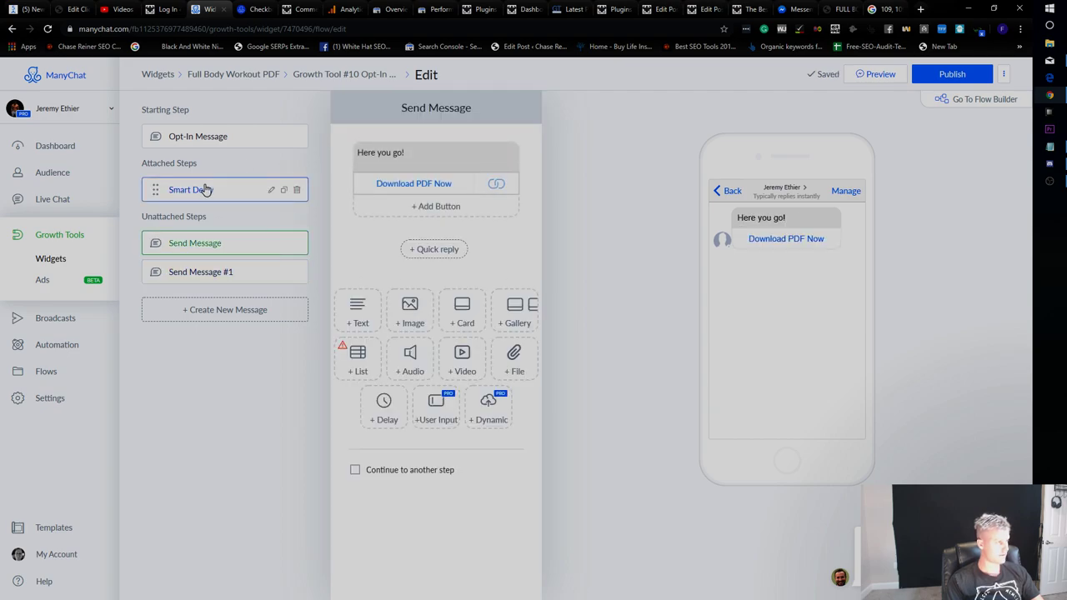
pyautogui.moveTo(155, 242); pyautogui.dragTo(160, 209)
pyautogui.click(396, 472)
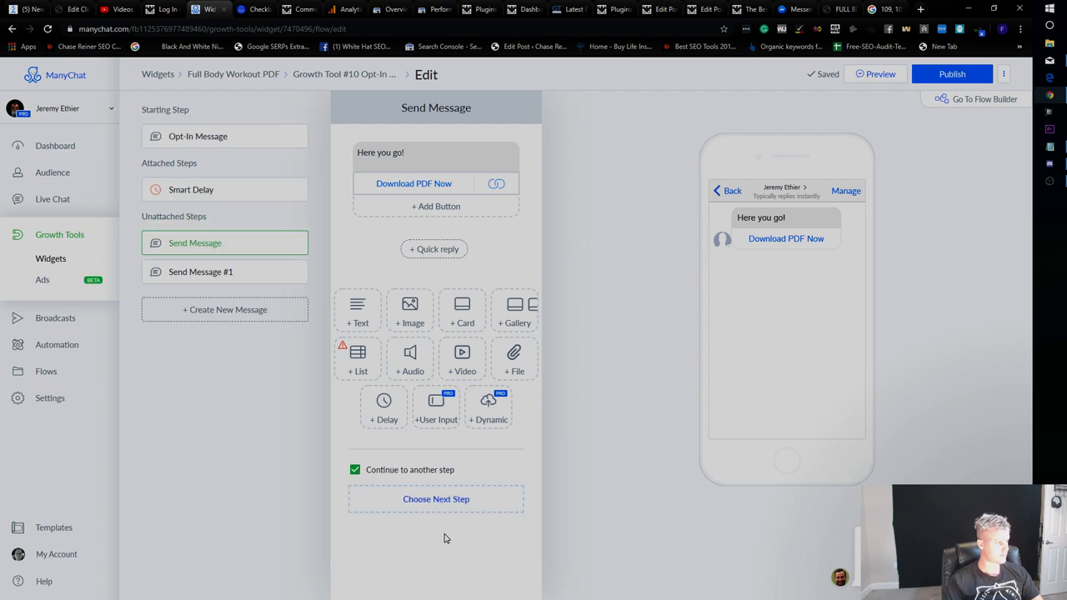
pyautogui.click(451, 508)
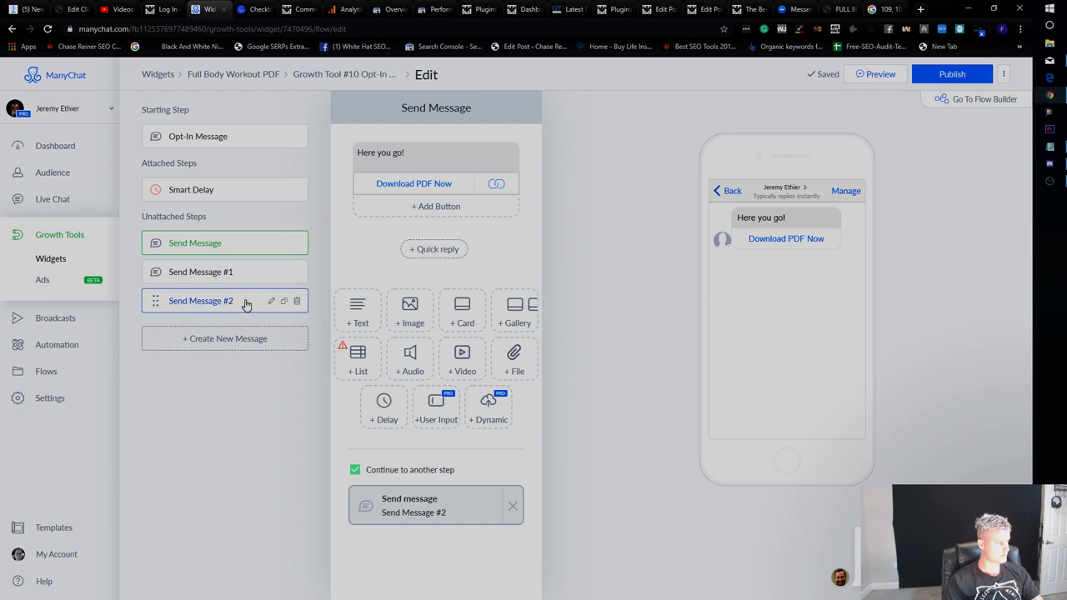
# Delete the empty Send Message #1 and #2 steps while keeping the original Send Message step.
pyautogui.click(193, 302)
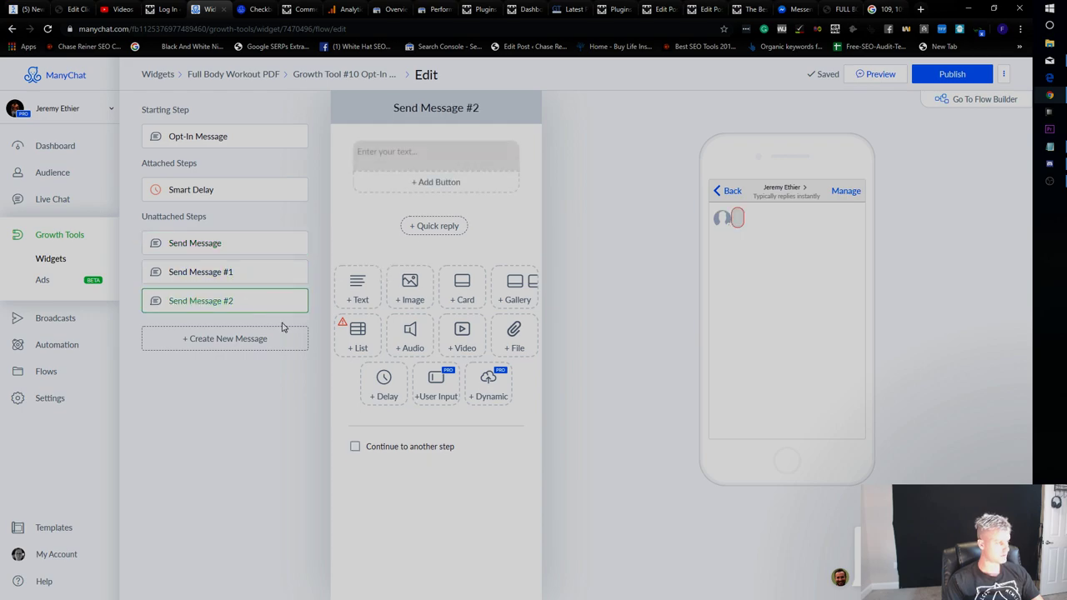
pyautogui.click(297, 272)
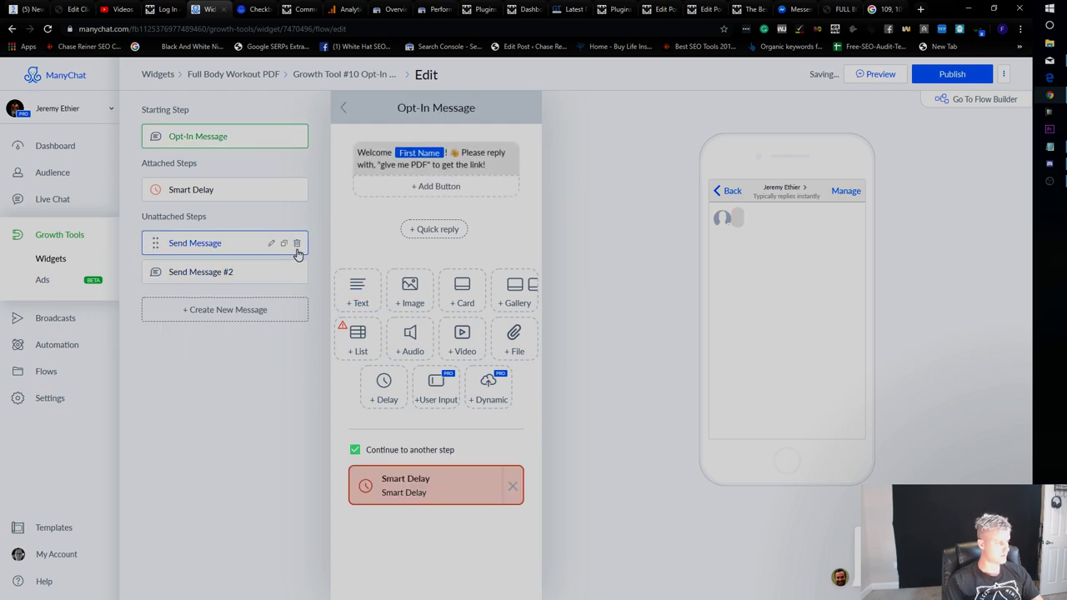
pyautogui.click(297, 243)
pyautogui.click(429, 127)
pyautogui.click(231, 244)
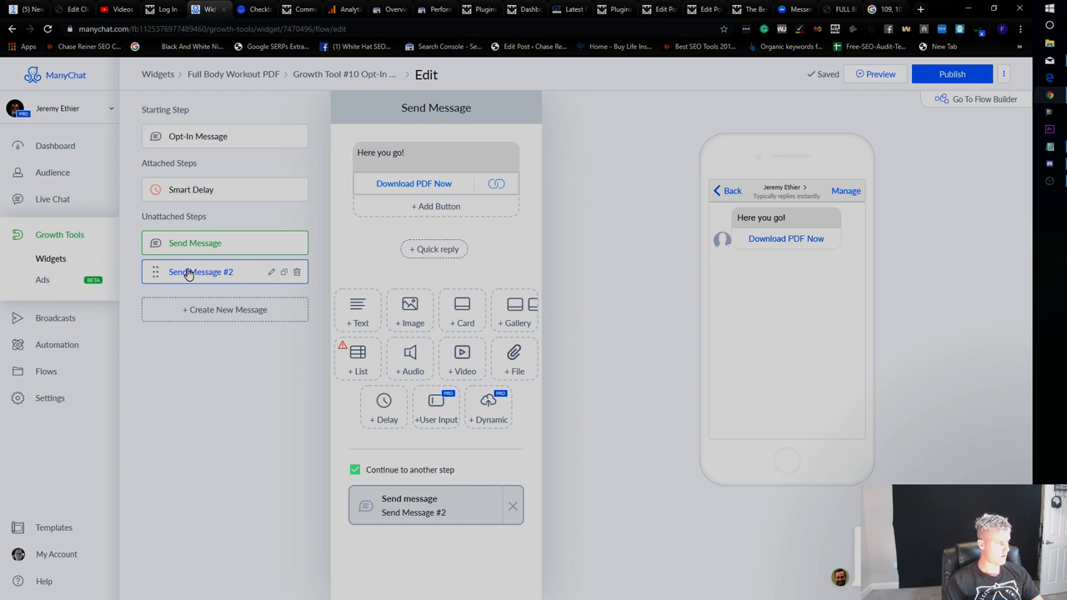
pyautogui.click(298, 272)
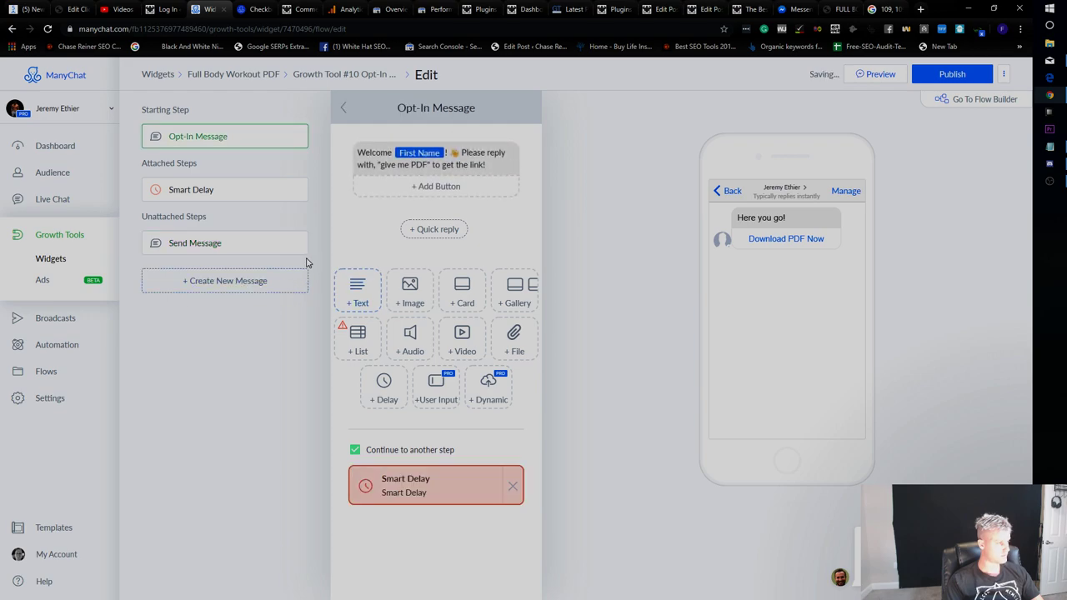
pyautogui.click(275, 249)
pyautogui.click(269, 190)
pyautogui.click(155, 191)
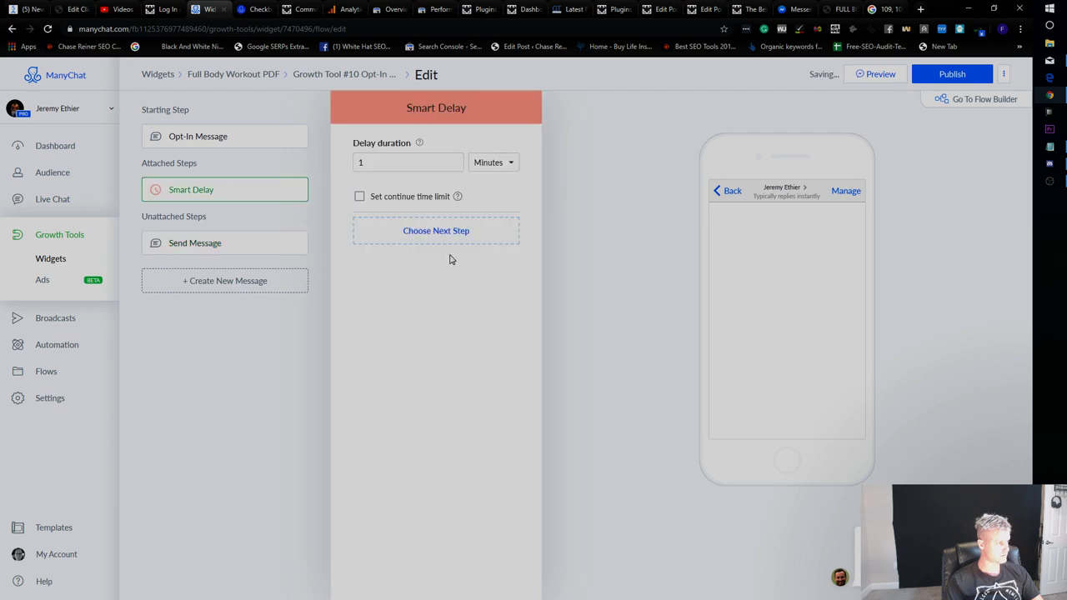
# Keep the Smart Delay without a continue time limit and add a new message step after it.
pyautogui.click(250, 136)
pyautogui.click(952, 73)
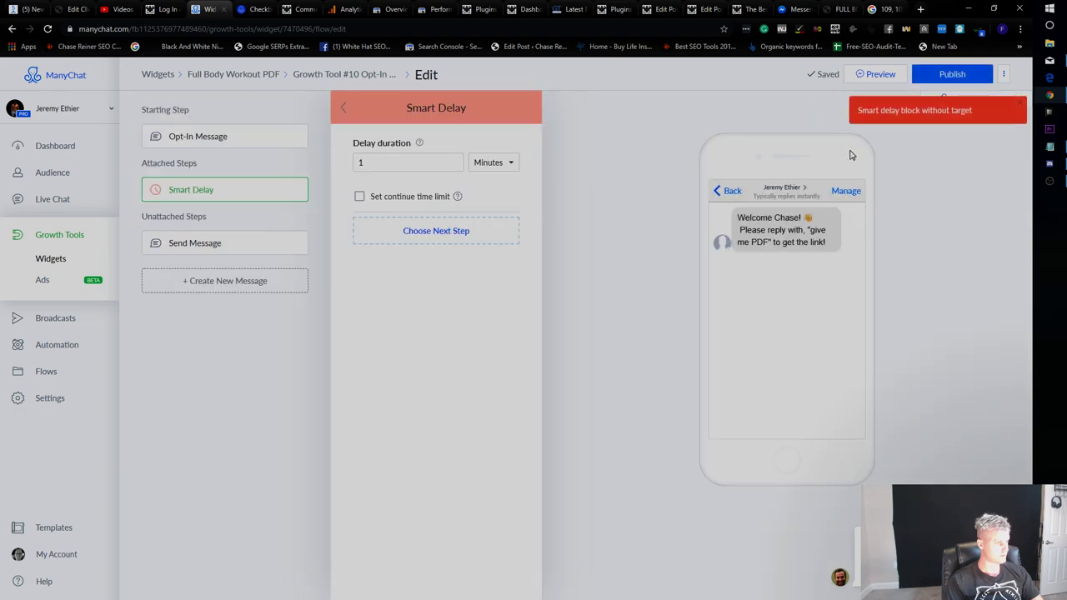
pyautogui.click(428, 197)
pyautogui.click(426, 198)
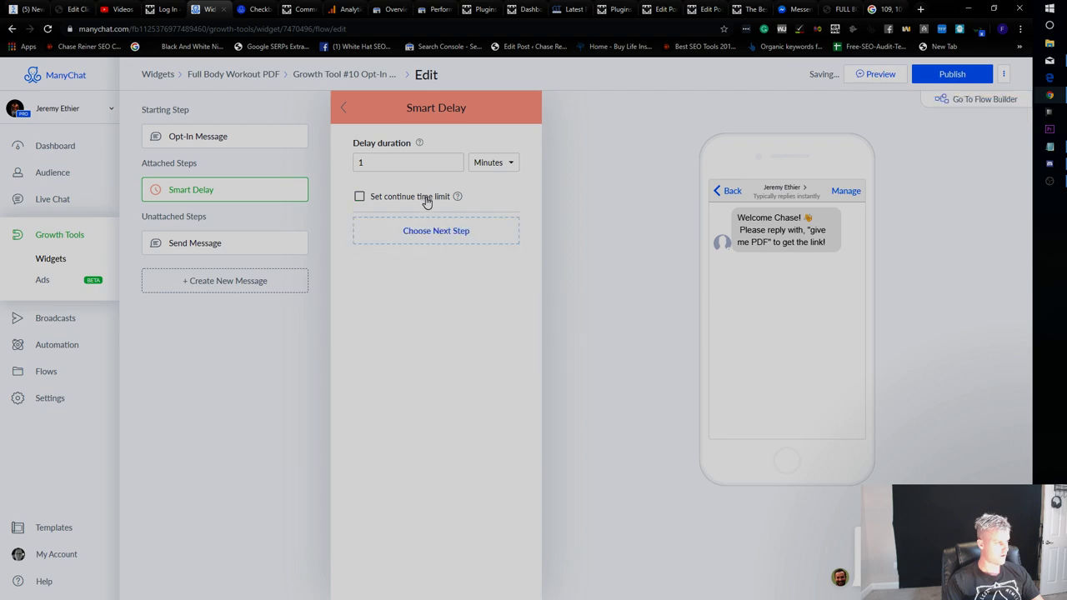
pyautogui.click(409, 162)
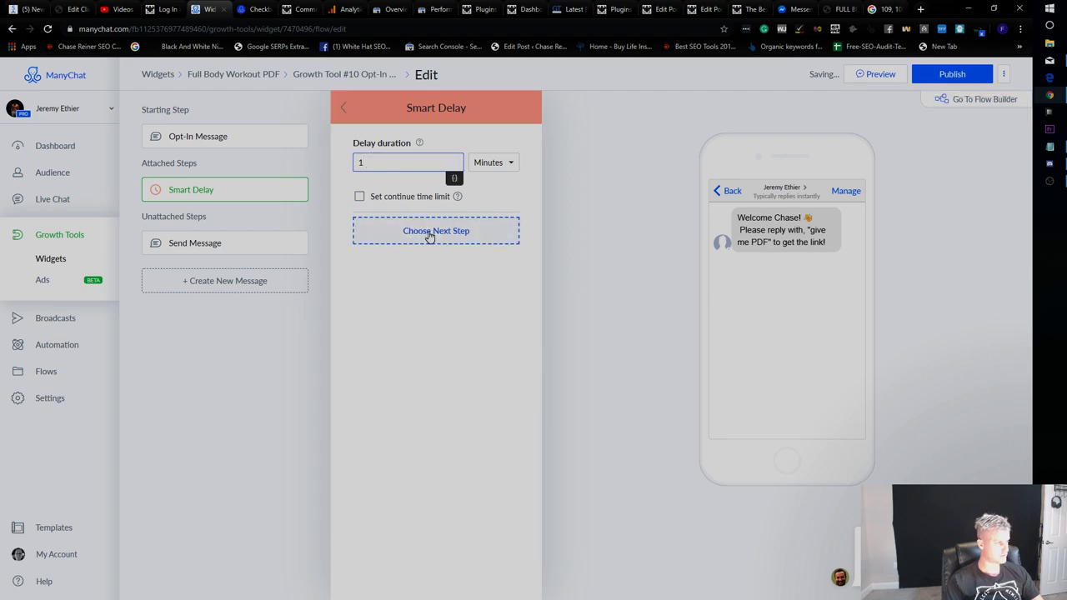
pyautogui.click(429, 235)
pyautogui.click(613, 190)
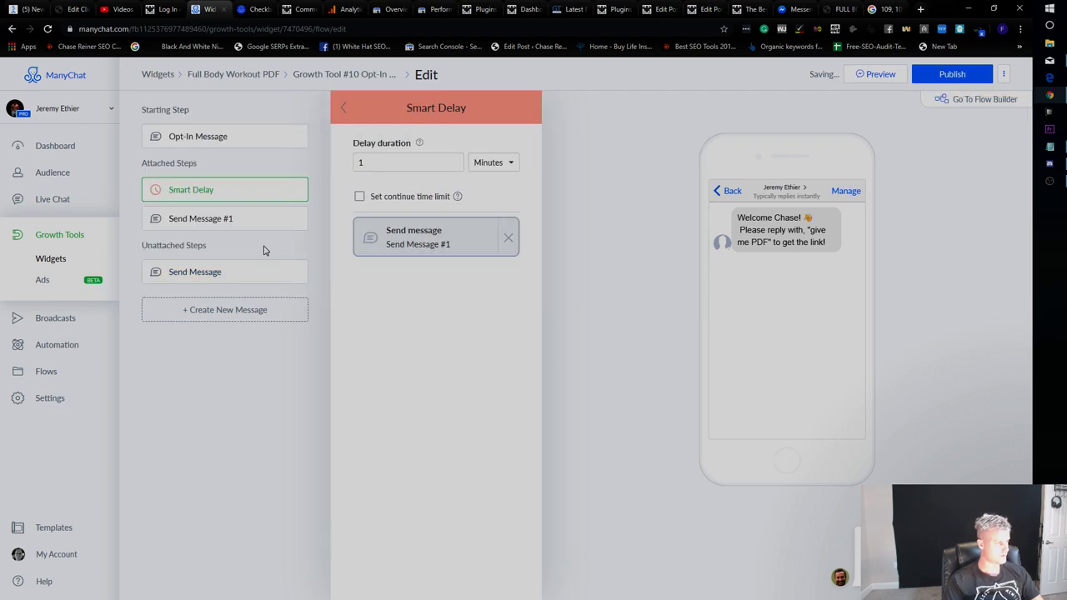
pyautogui.moveTo(155, 272); pyautogui.dragTo(167, 219)
# Copy the PDF download address from the Download PDF Now button's settings.
pyautogui.click(208, 220)
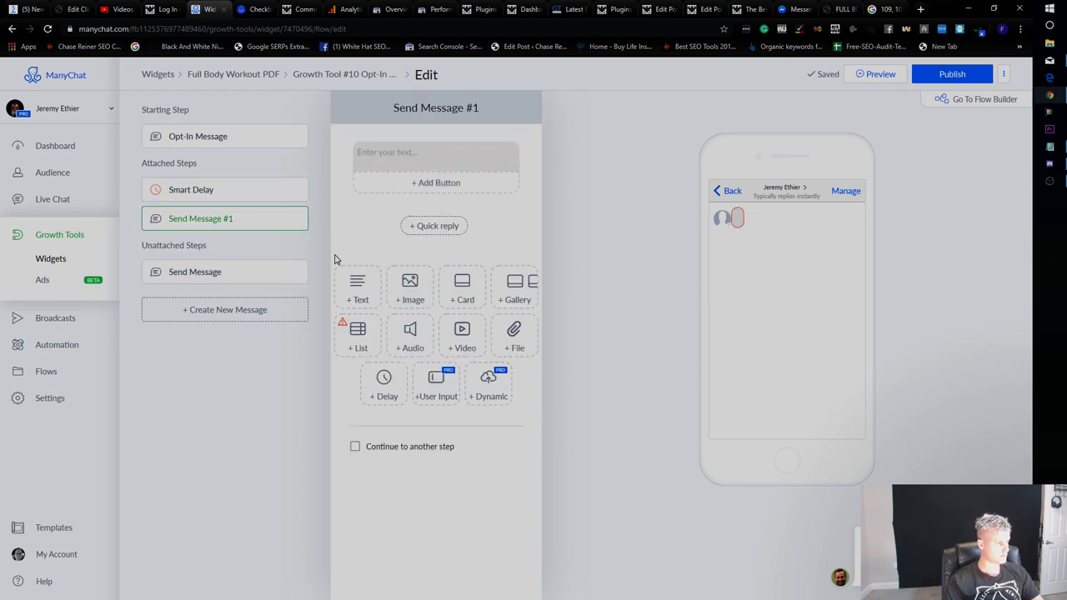
pyautogui.click(260, 272)
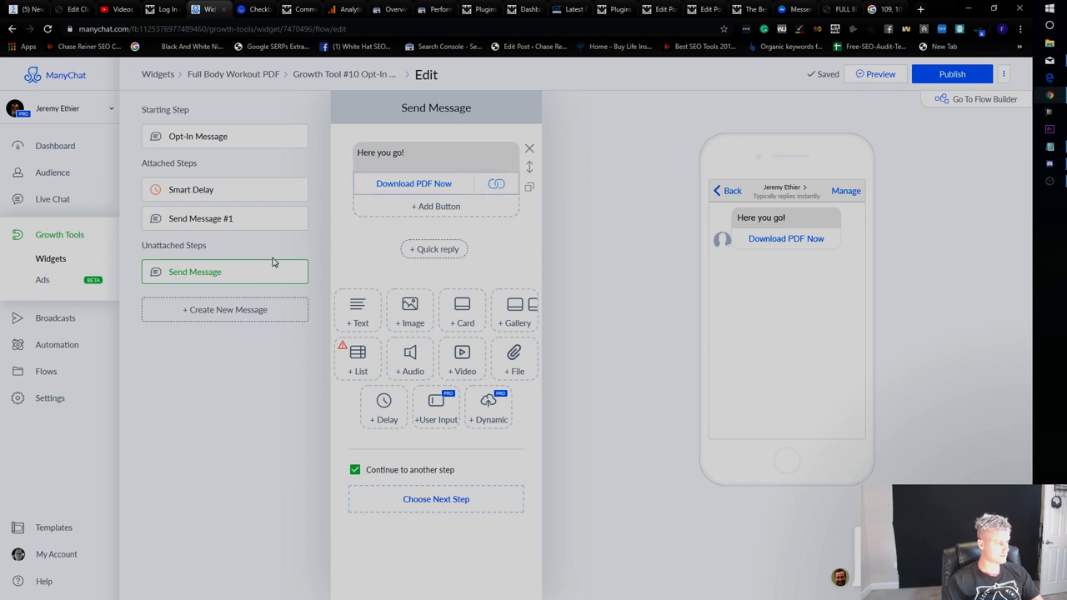
pyautogui.click(234, 217)
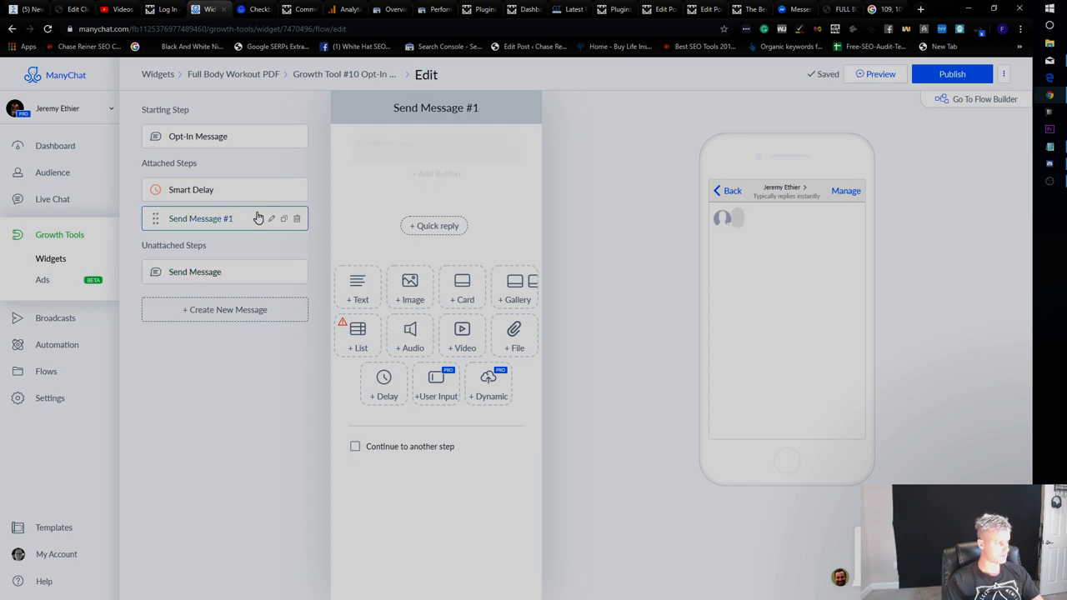
pyautogui.click(231, 271)
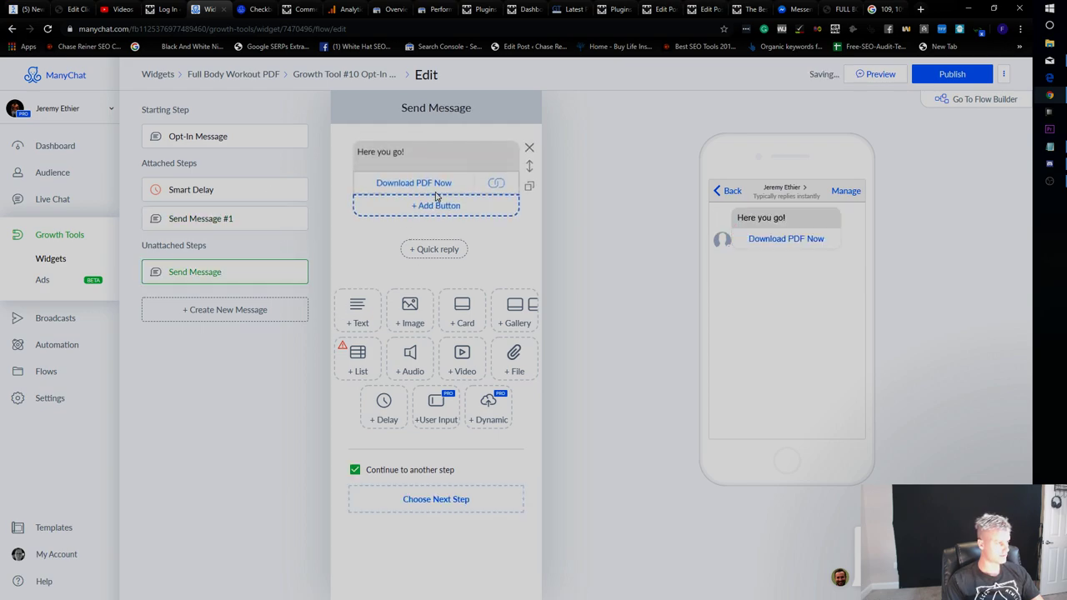
pyautogui.click(488, 184)
pyautogui.press('Tab')
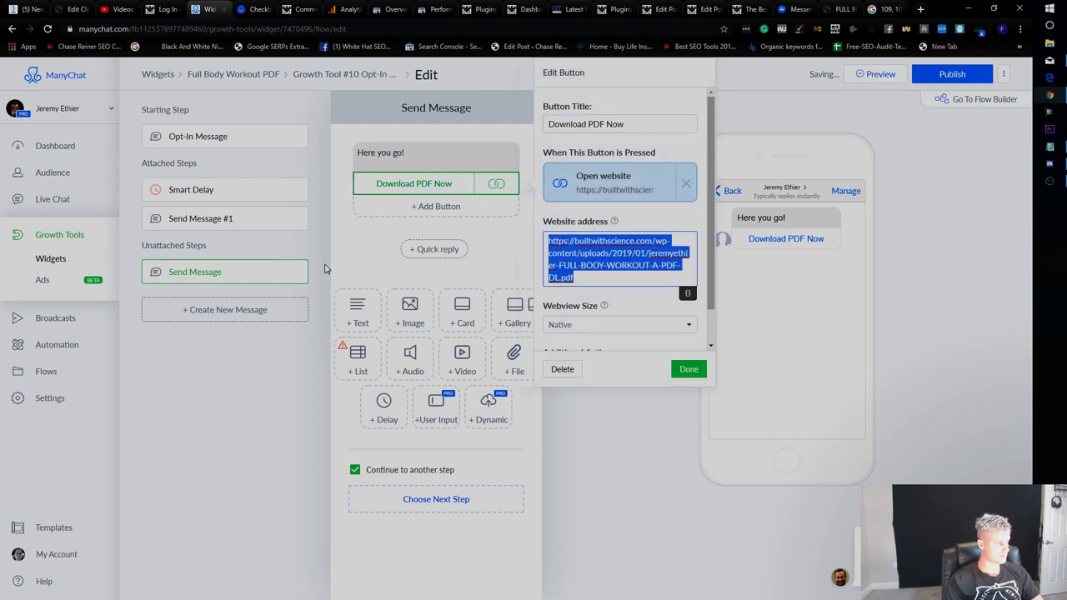
pyautogui.click(266, 221)
pyautogui.click(290, 218)
pyautogui.click(170, 239)
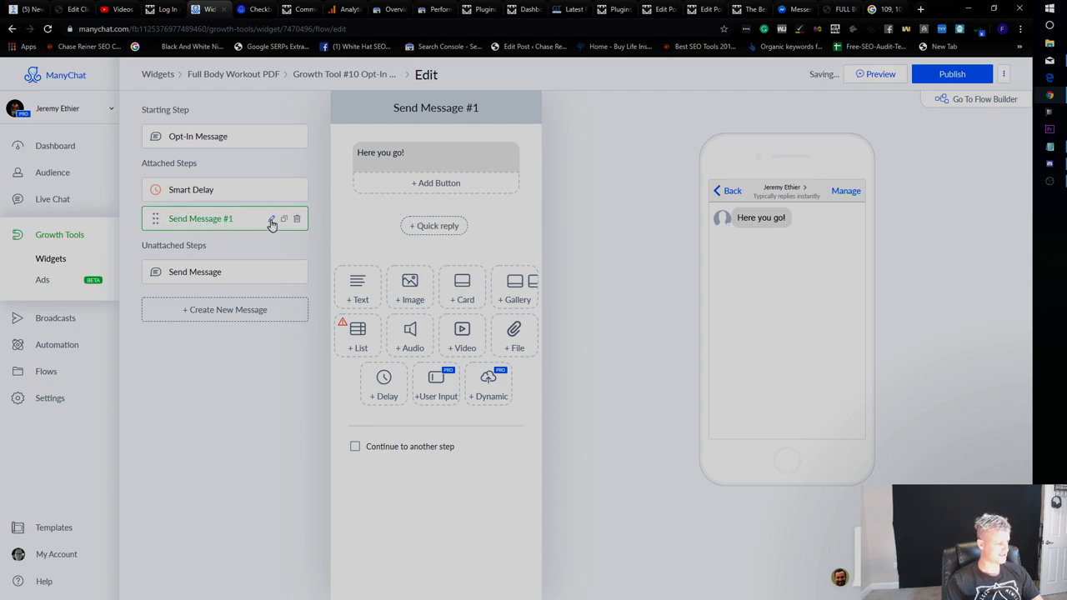
# Add a button to the 'Here you go!' message that opens the pasted PDF link as a website.
pyautogui.click(435, 182)
pyautogui.click(596, 180)
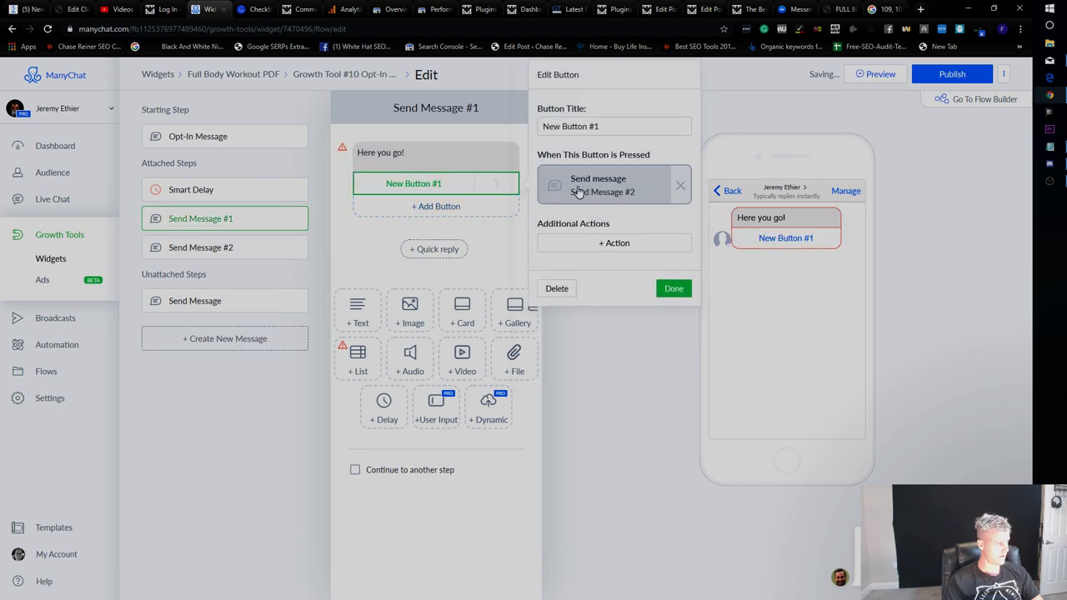
pyautogui.click(557, 288)
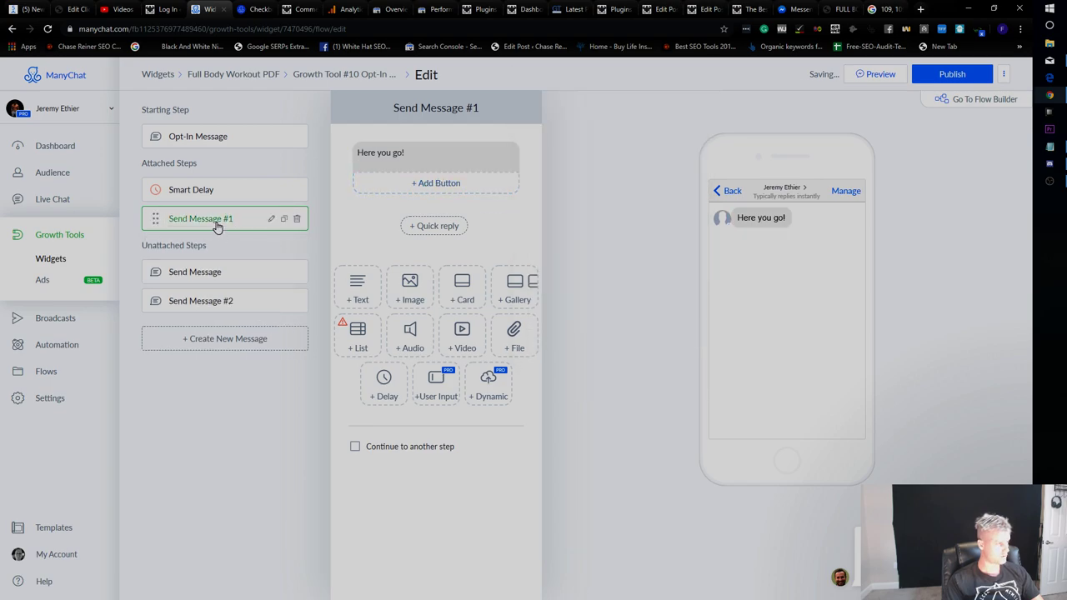
pyautogui.click(435, 184)
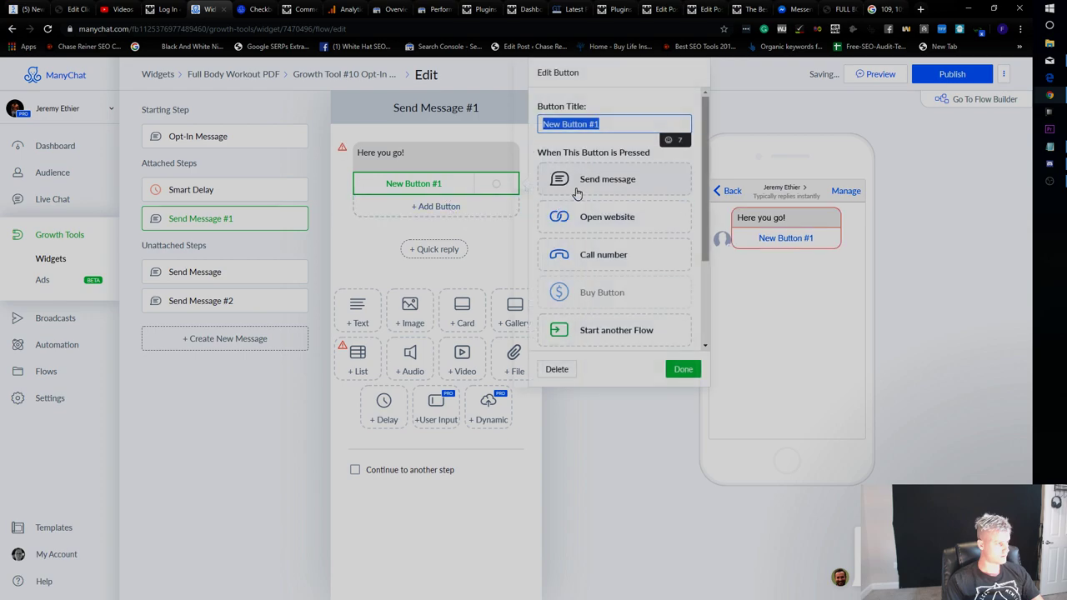
pyautogui.click(606, 215)
pyautogui.click(611, 241)
pyautogui.hotkey('ctrl', 'v')
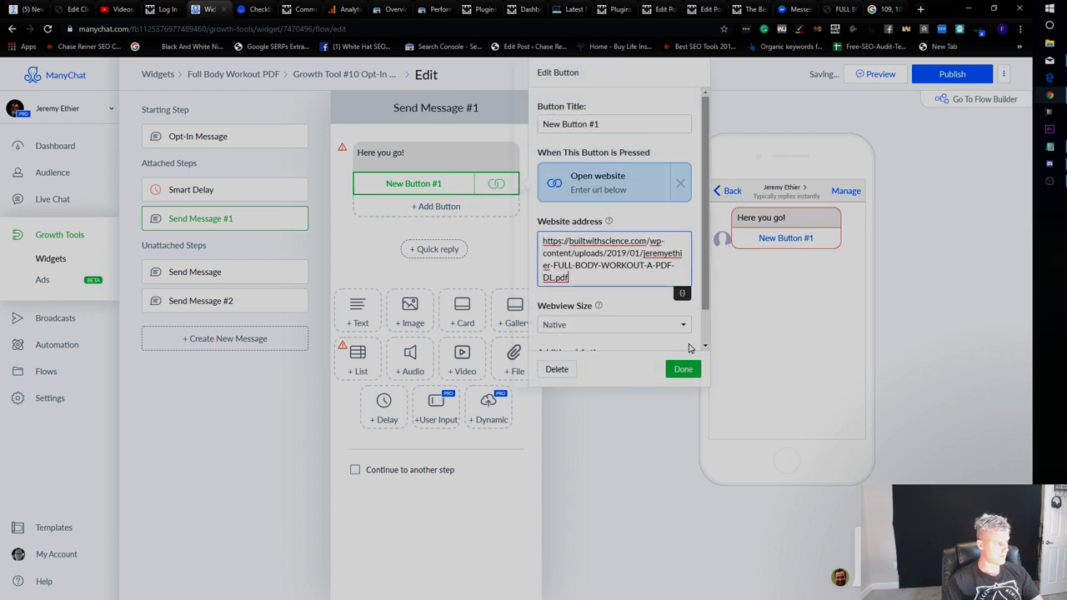
pyautogui.click(683, 370)
# Delete the unattached message steps and publish the updated opt-in flow.
pyautogui.click(295, 273)
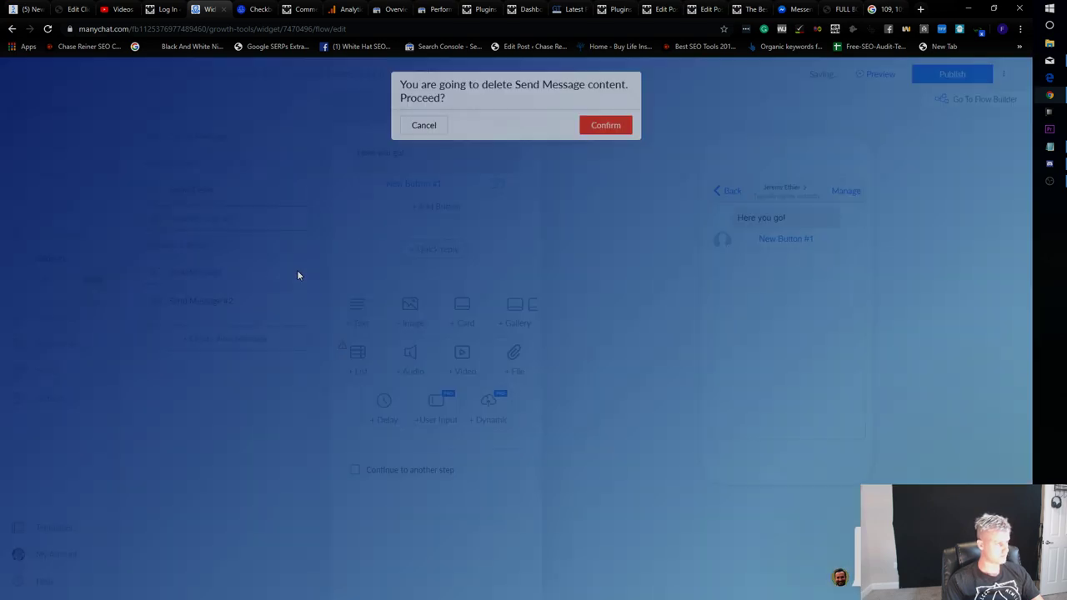
pyautogui.click(612, 126)
pyautogui.click(296, 272)
pyautogui.click(952, 74)
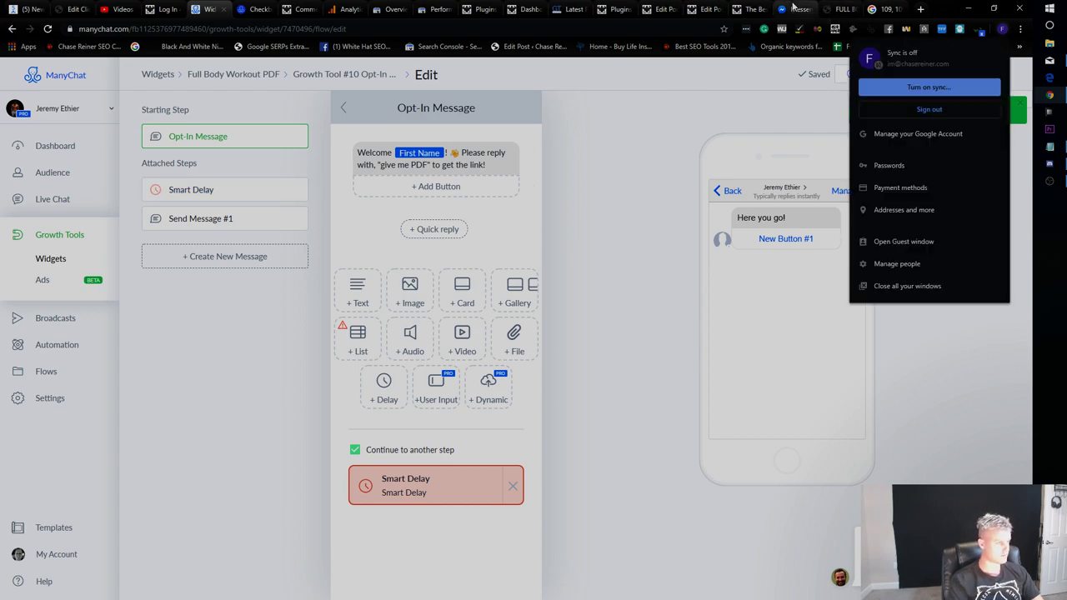
pyautogui.click(668, 129)
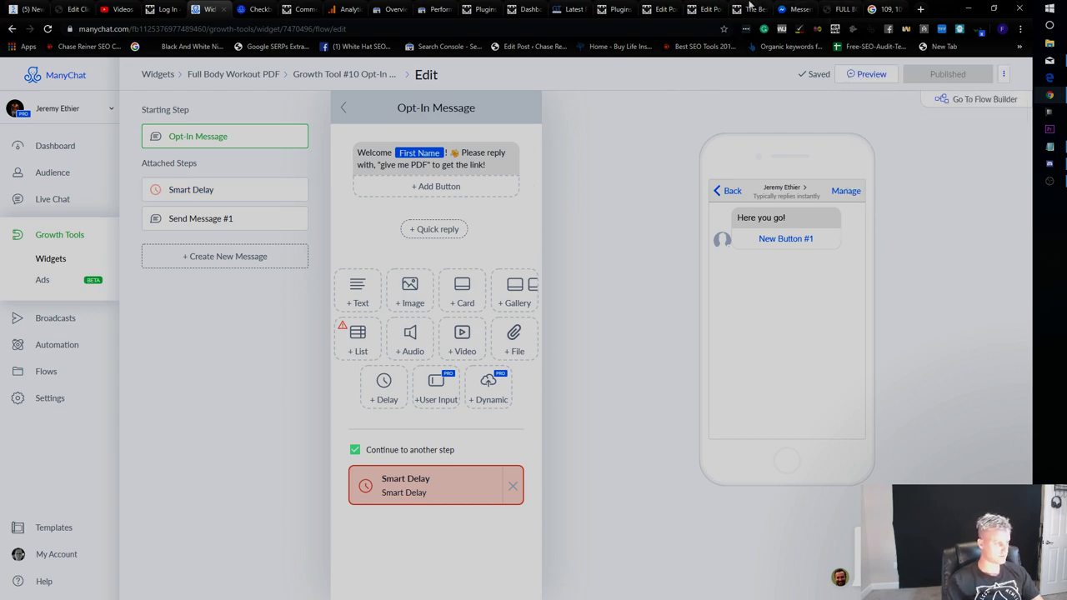
pyautogui.click(751, 8)
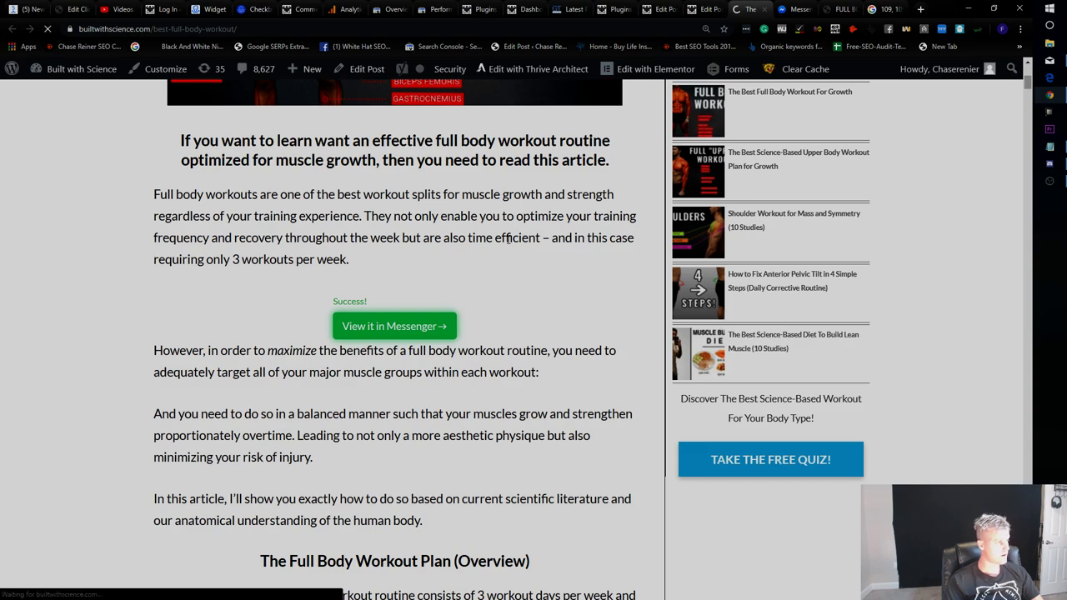
# Opt in to Messenger on the workout article's PDF widget and view the conversation in Messenger.
pyautogui.scroll(5, 533, 242)
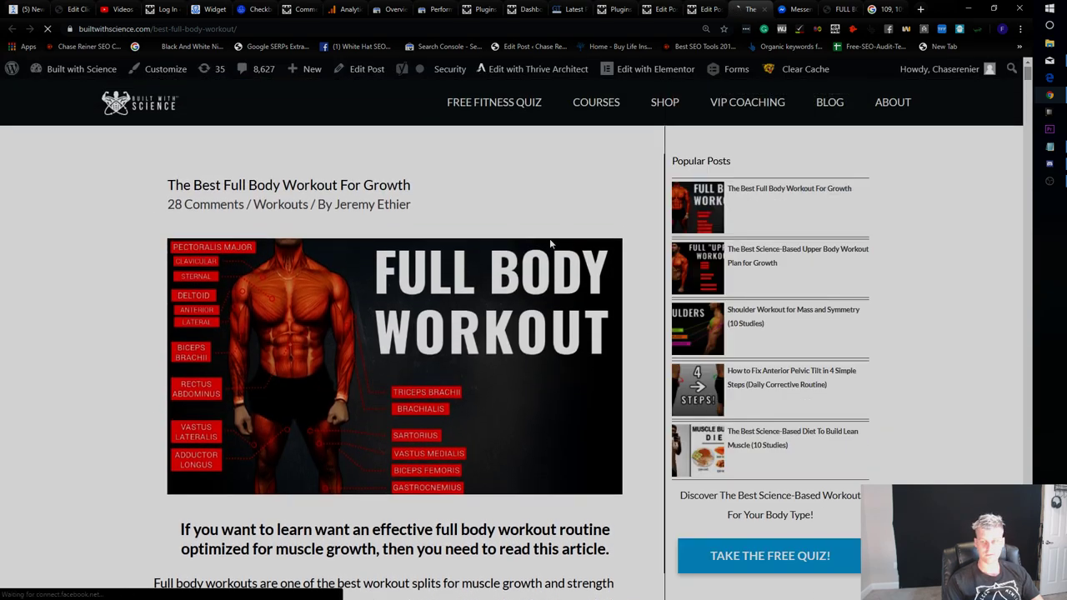
pyautogui.scroll(-4, 467, 259)
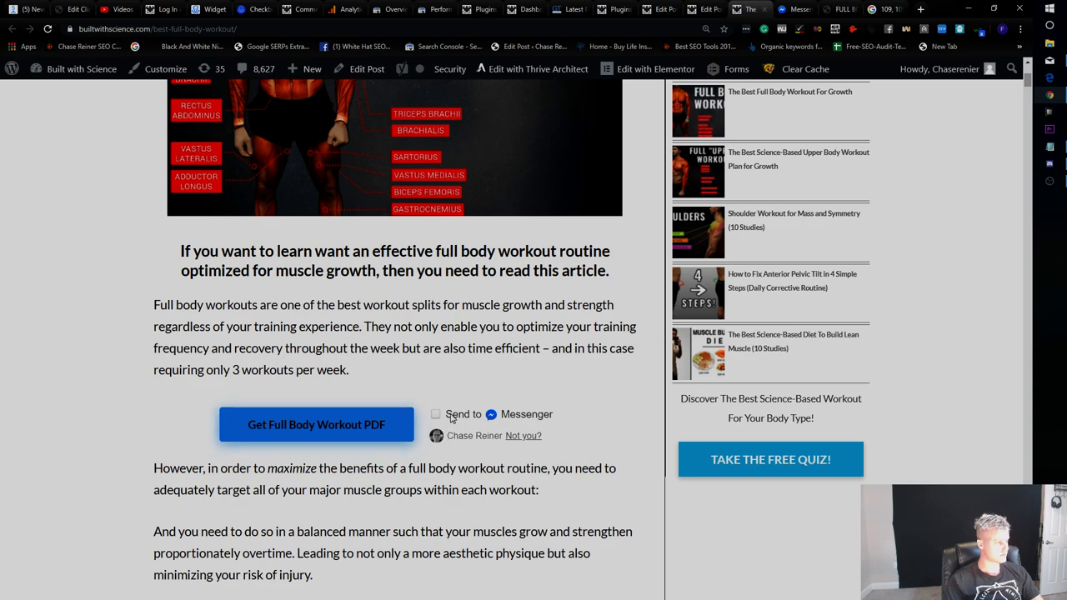
pyautogui.click(436, 415)
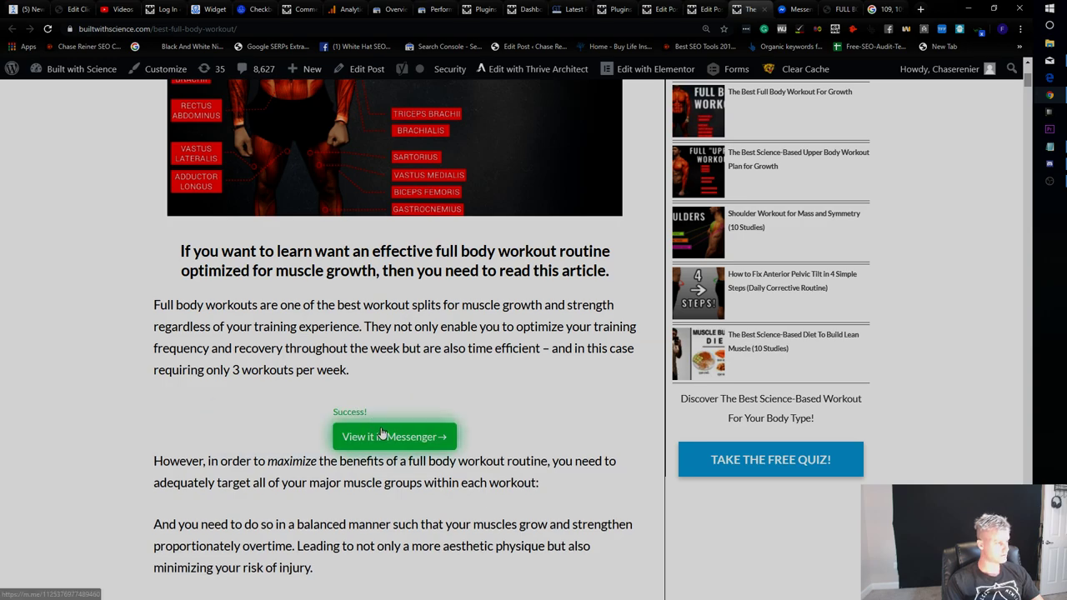
pyautogui.click(381, 431)
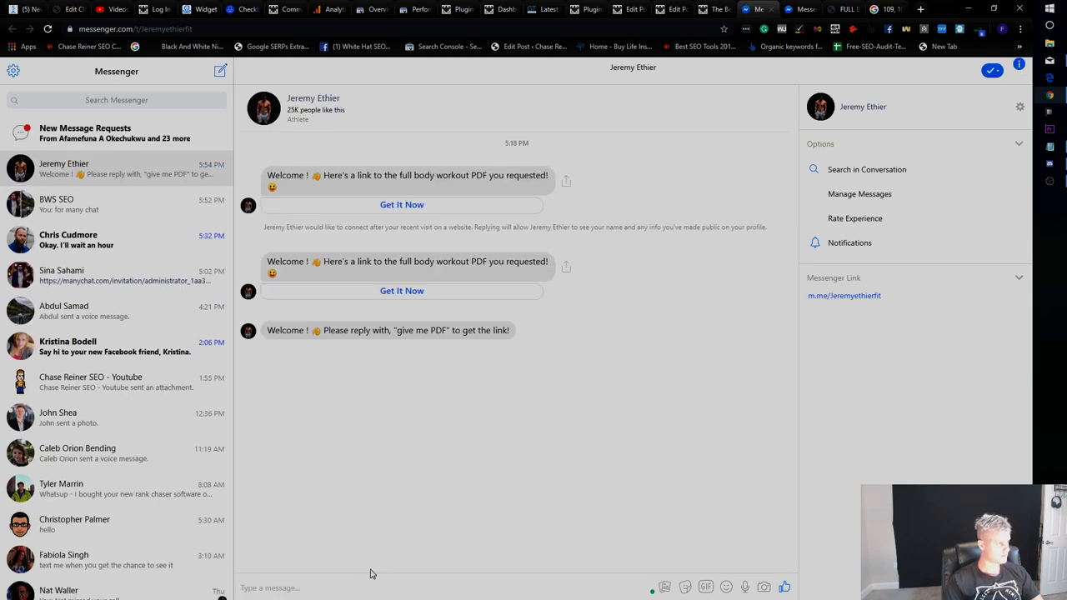
# Reply 'give me pdf' in Messenger, then go back to the ManyChat help article.
pyautogui.write('give me pdf')
pyautogui.press('Return')
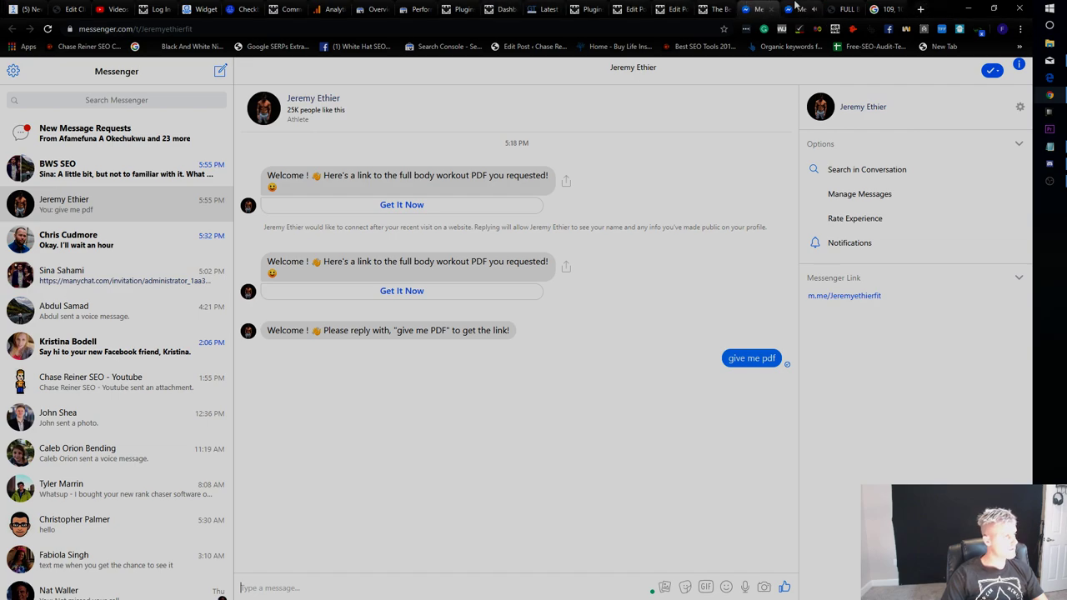
pyautogui.click(246, 8)
# Open the Full Body Workout PDF growth tool, then check the test subscriber's conversation in Live Chat.
pyautogui.click(198, 9)
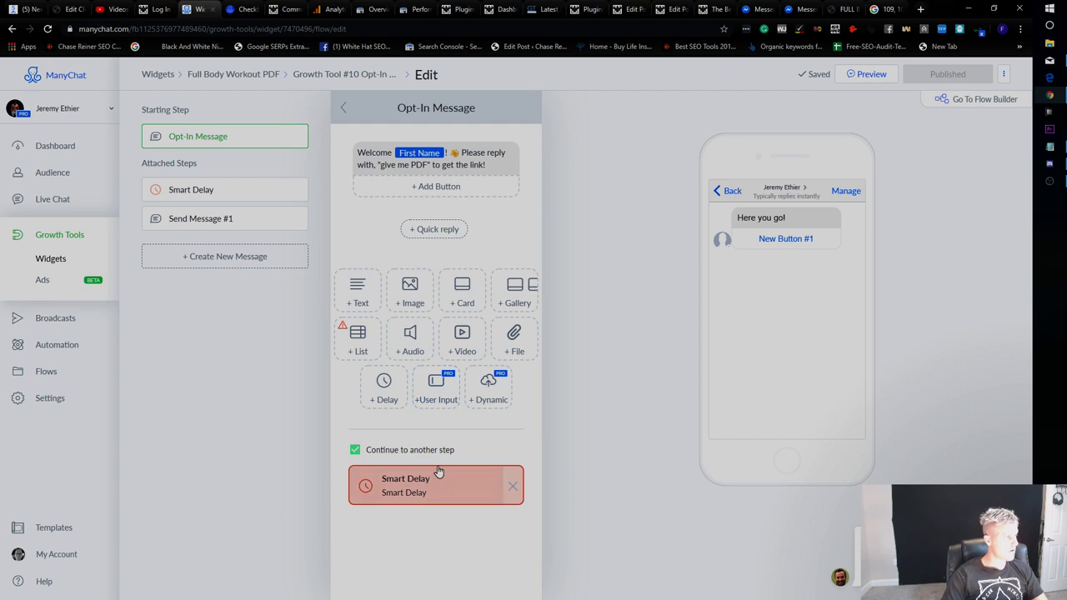
pyautogui.click(74, 234)
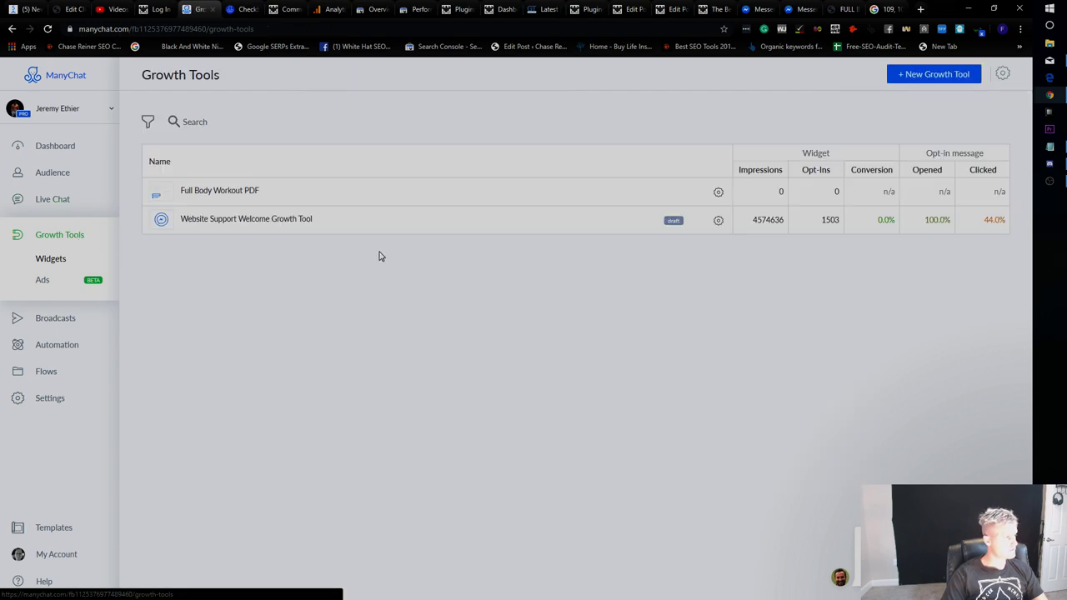
pyautogui.click(595, 203)
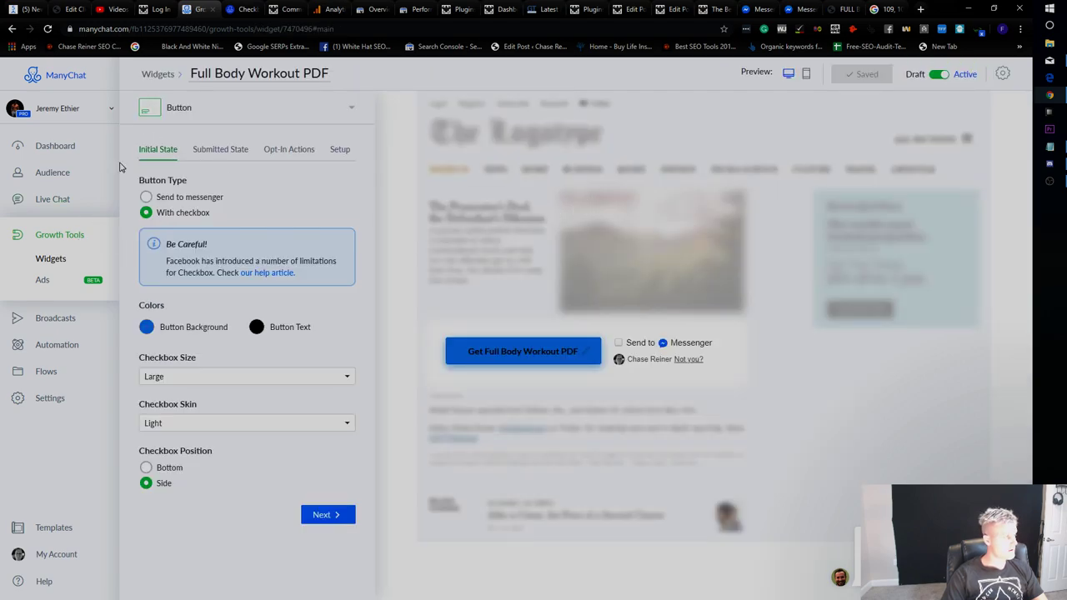
pyautogui.click(80, 179)
pyautogui.click(78, 199)
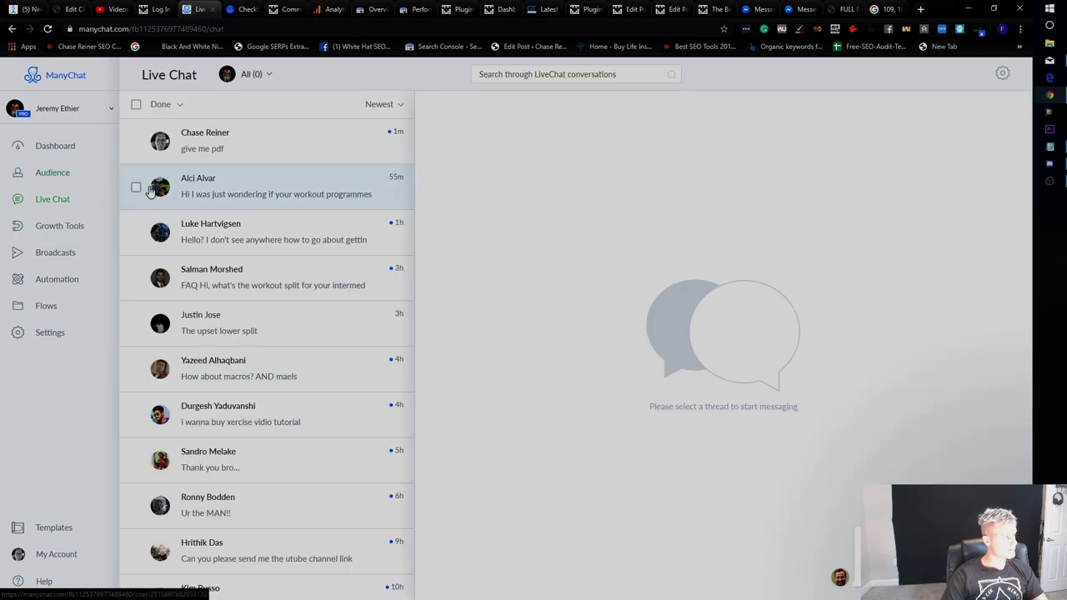
pyautogui.click(225, 148)
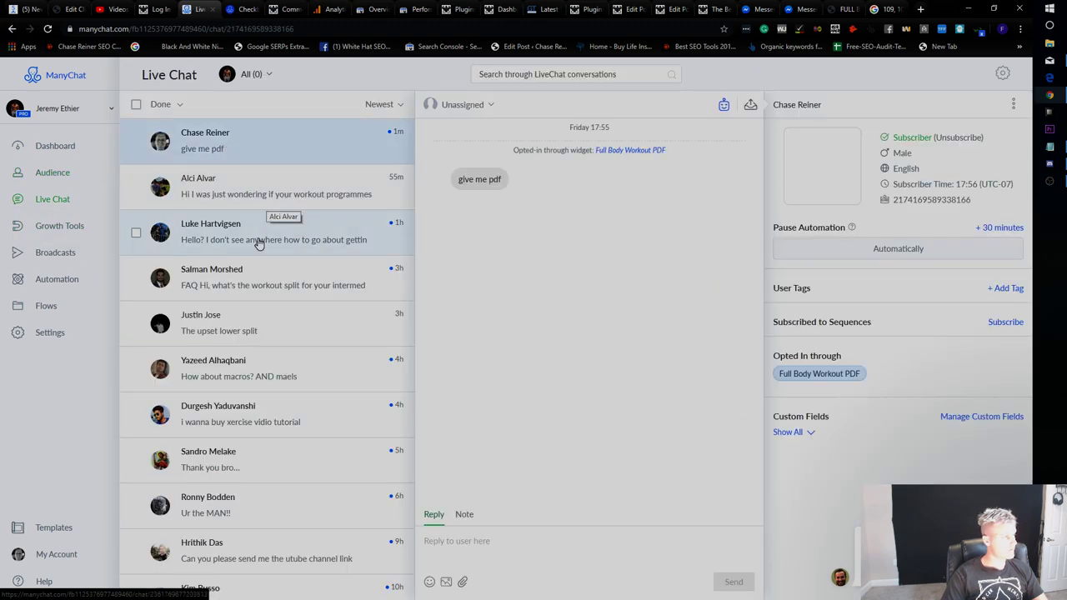
# Reopen the Full Body Workout PDF widget and edit its Opt-In Actions message flow.
pyautogui.click(60, 234)
pyautogui.click(352, 190)
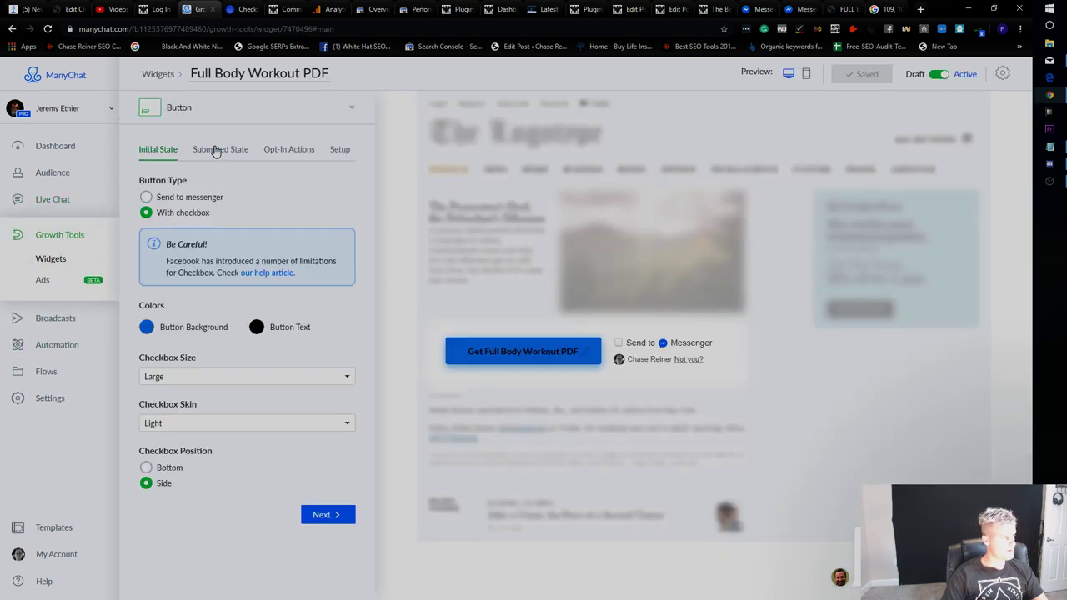
pyautogui.click(215, 150)
pyautogui.click(296, 150)
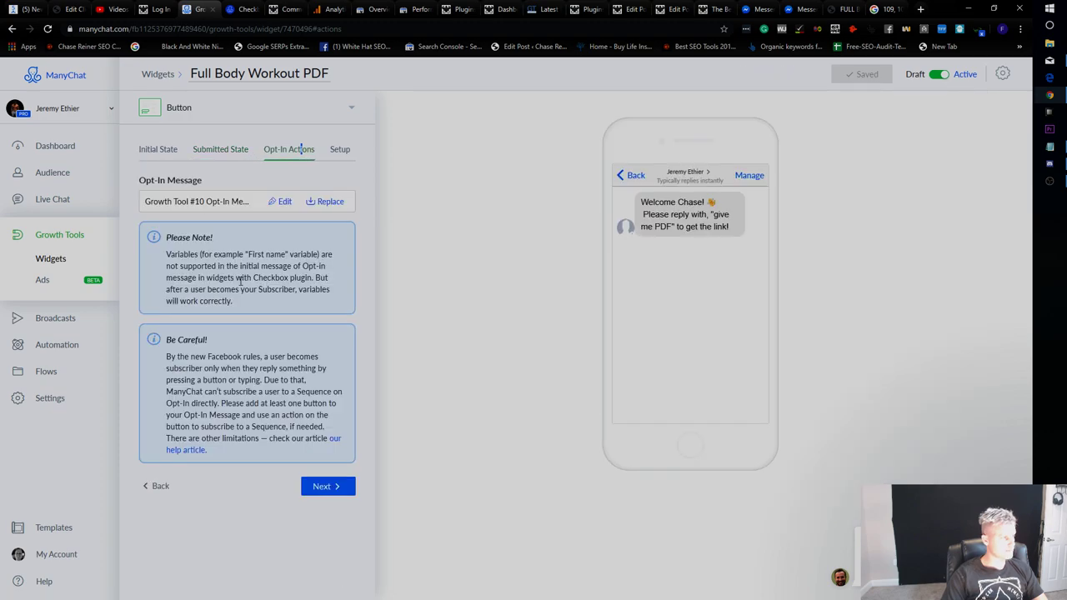
pyautogui.click(321, 483)
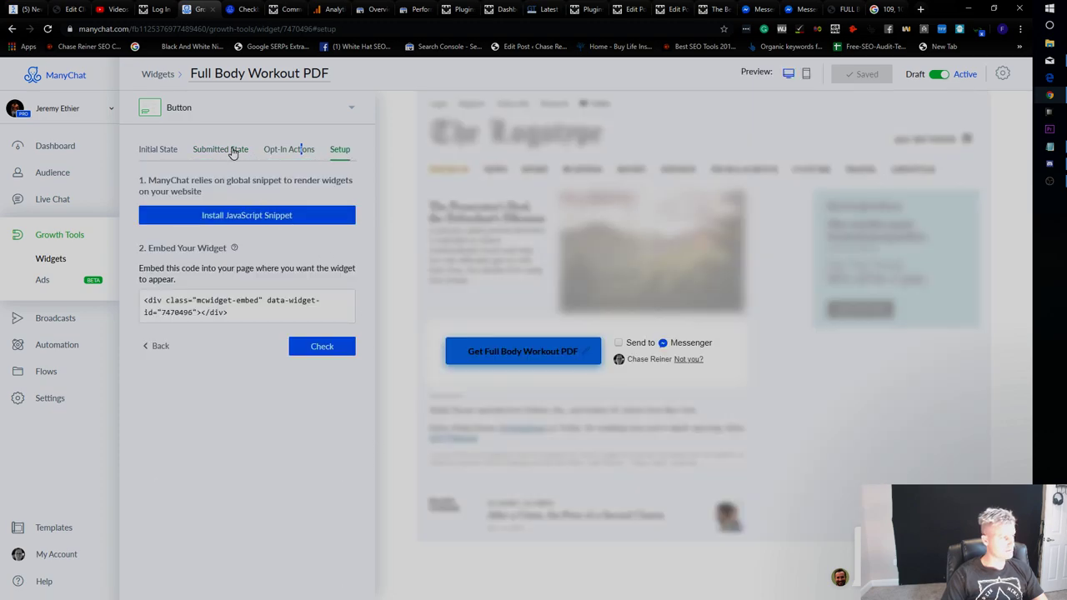
pyautogui.click(233, 150)
pyautogui.click(285, 157)
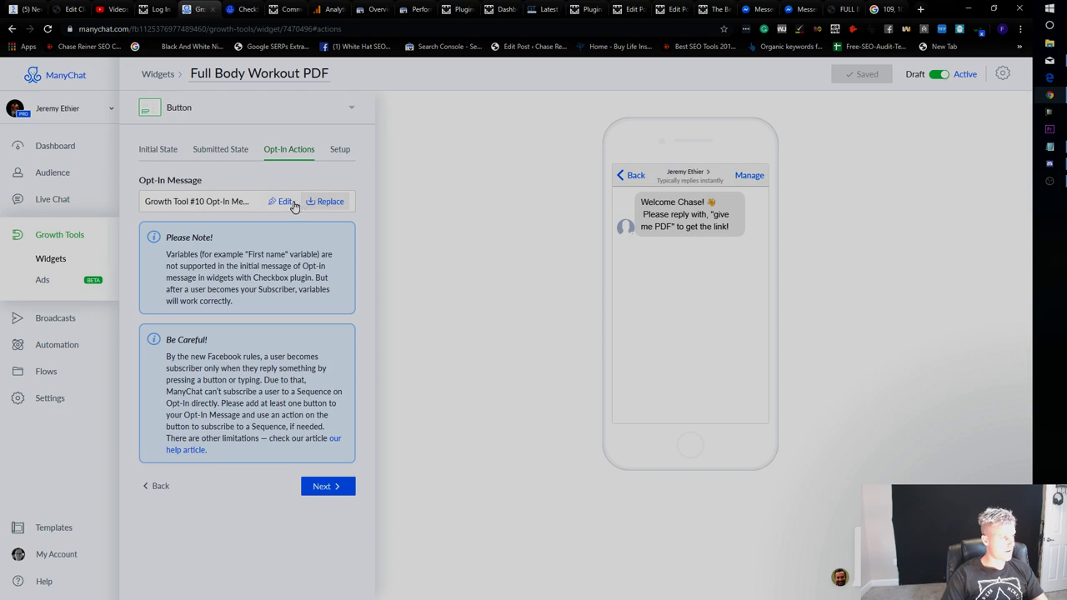
pyautogui.click(292, 203)
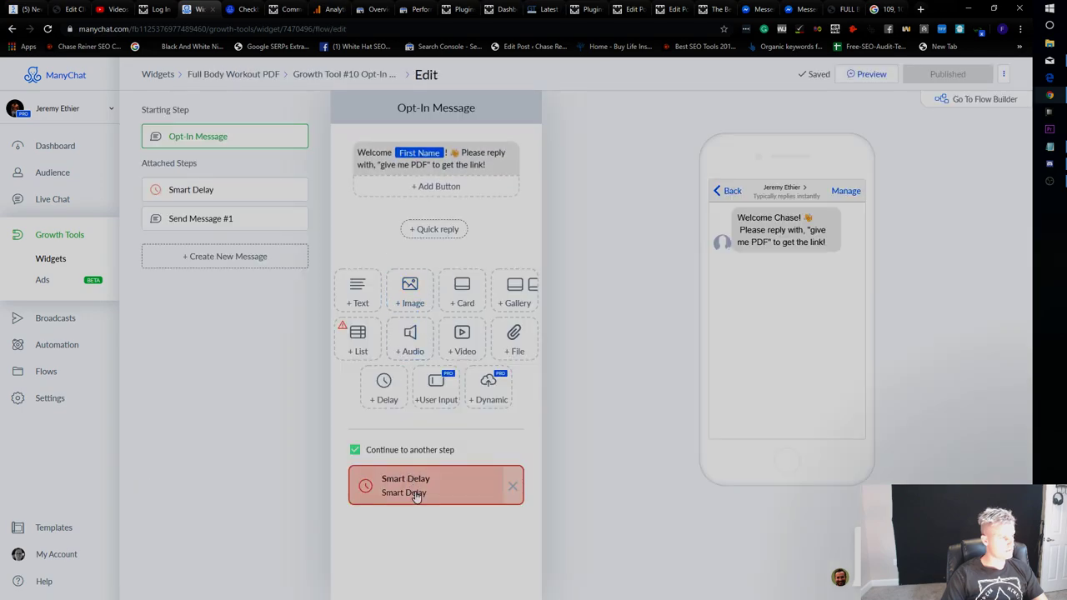
# Review the Smart Delay, keeping its unit as minutes, alongside the Opt-In Message step.
pyautogui.click(238, 193)
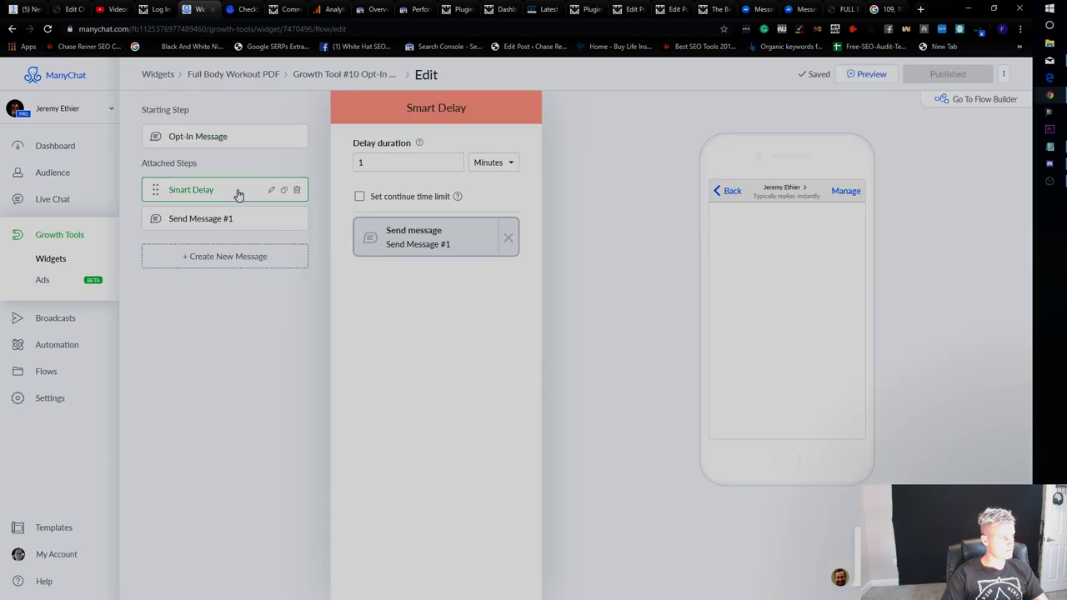
pyautogui.click(488, 163)
pyautogui.click(576, 155)
pyautogui.moveTo(421, 144)
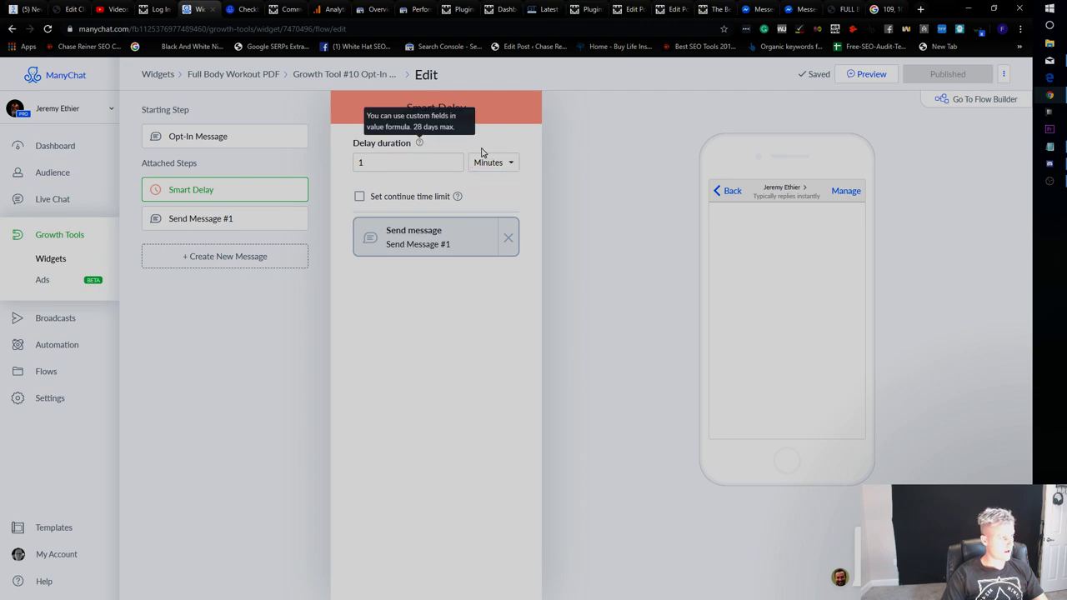
pyautogui.click(215, 137)
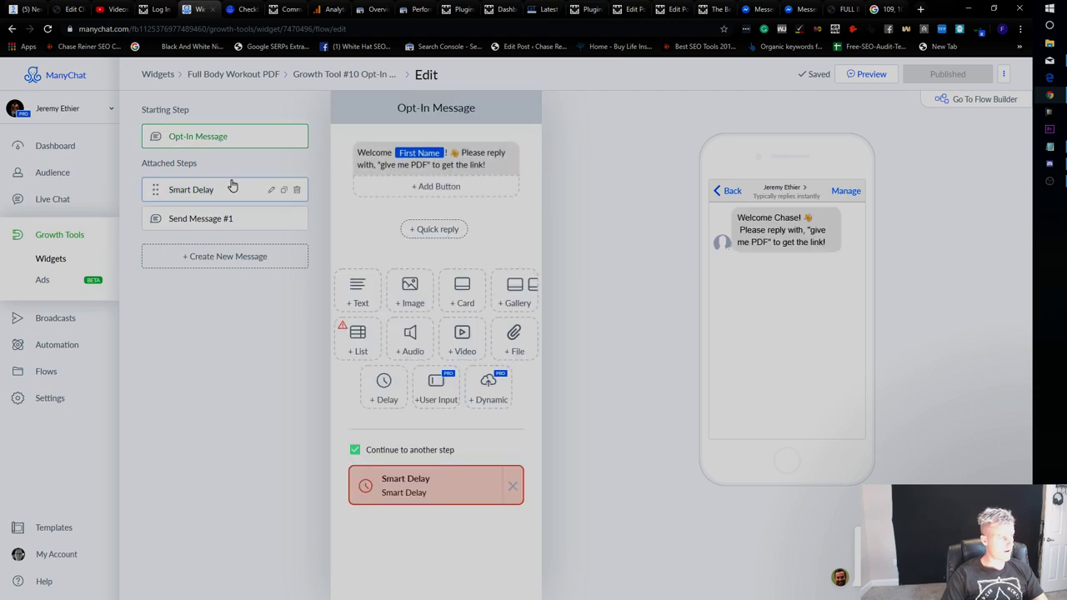
pyautogui.click(232, 185)
pyautogui.click(228, 139)
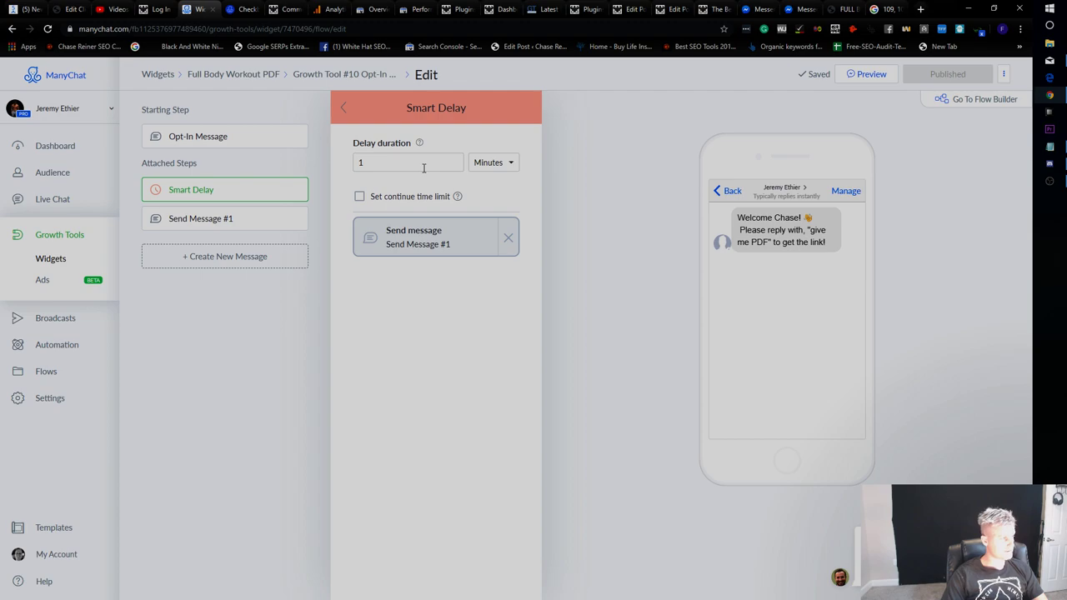
# Look over the Messenger, article, WordPress and Search Console tabs, then return to the ManyChat editor.
pyautogui.click(809, 7)
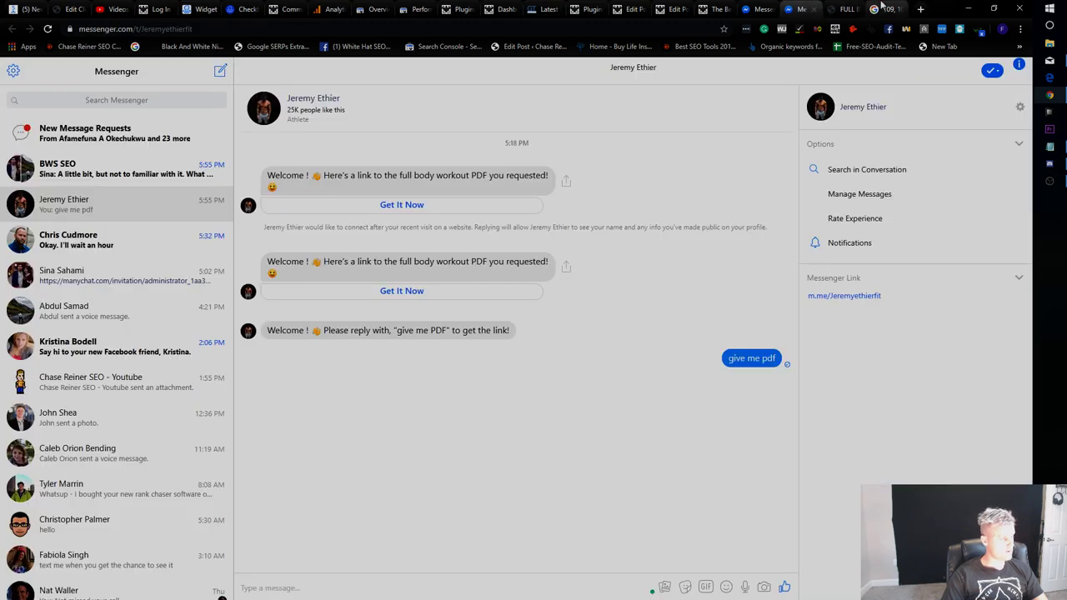
pyautogui.click(715, 8)
pyautogui.click(672, 8)
pyautogui.click(589, 8)
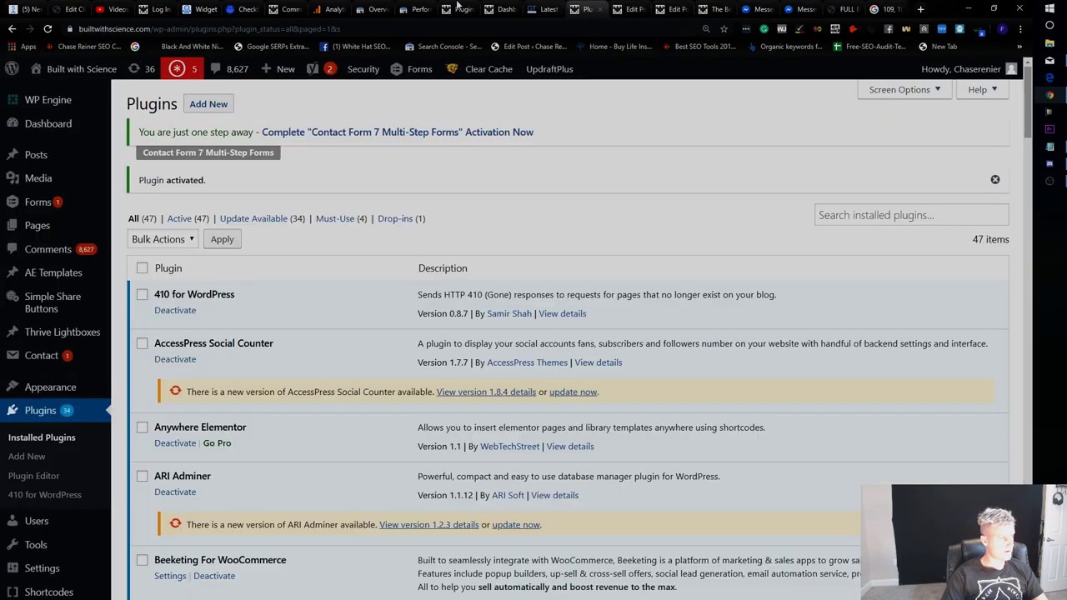
pyautogui.click(417, 9)
pyautogui.click(461, 9)
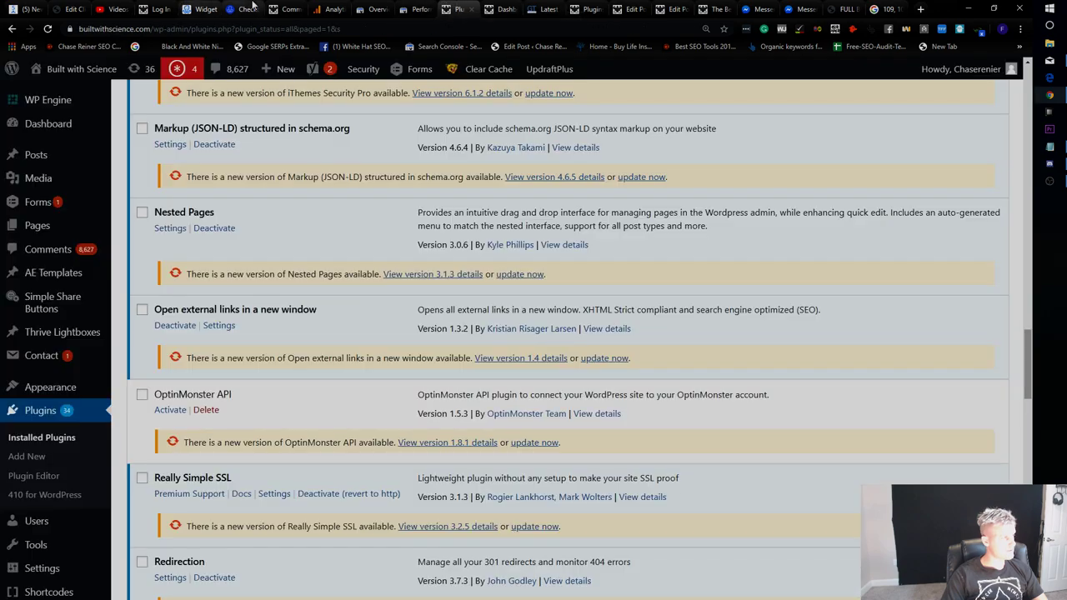
pyautogui.click(243, 8)
pyautogui.click(201, 8)
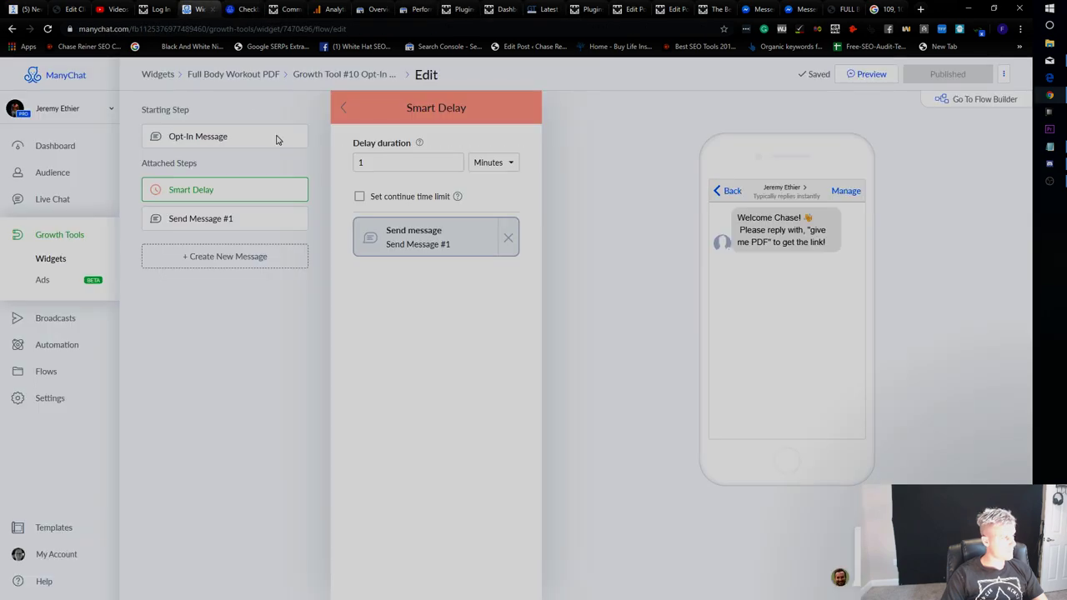
# Leave the continue time limit off and view Send Message #1 with its 'Here you go!' reply.
pyautogui.click(411, 198)
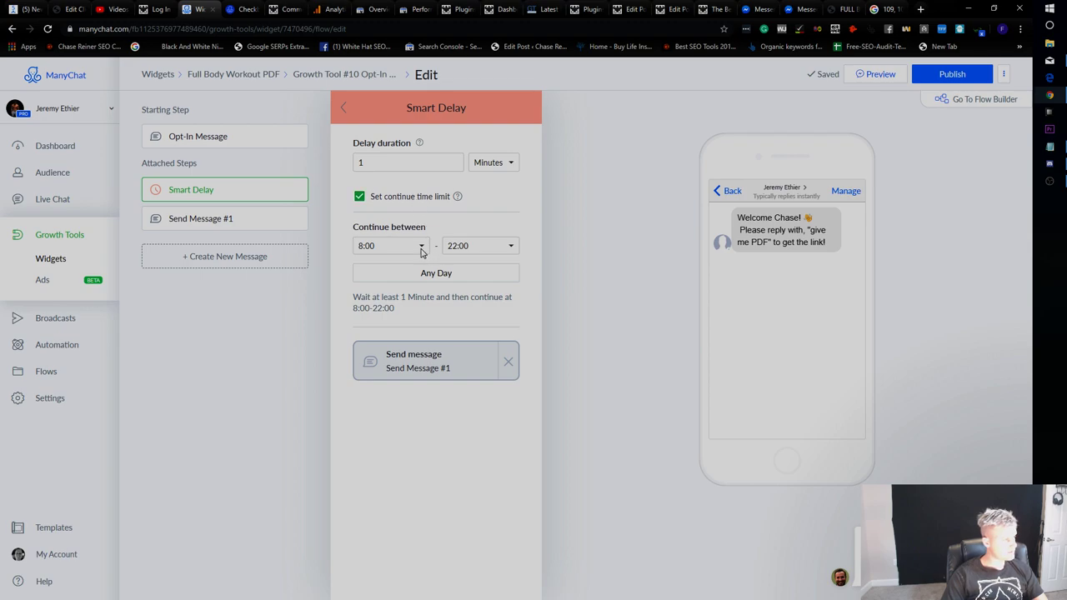
pyautogui.click(426, 202)
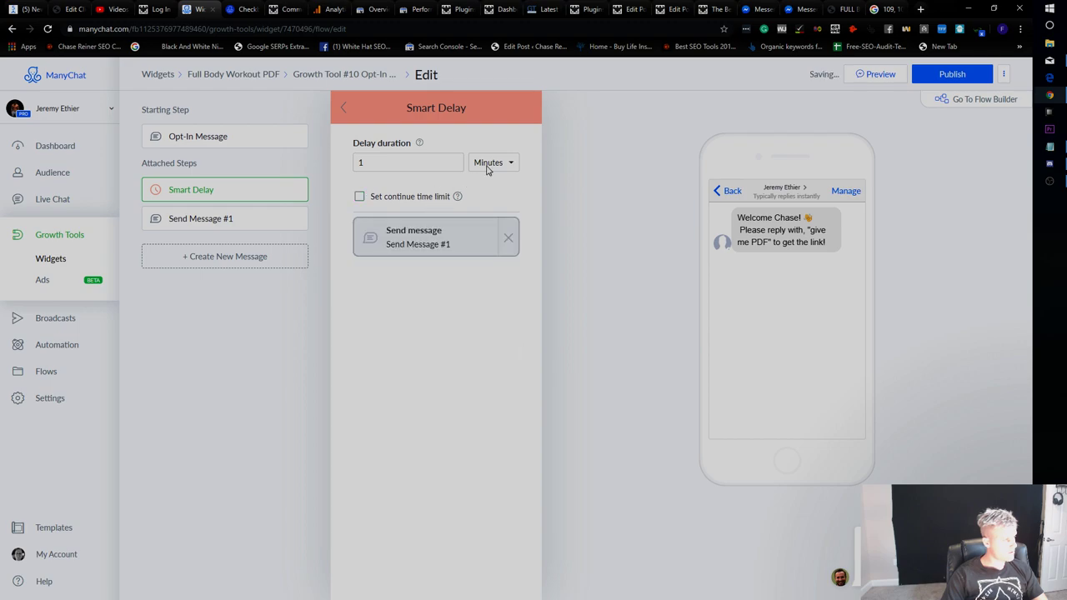
pyautogui.click(260, 218)
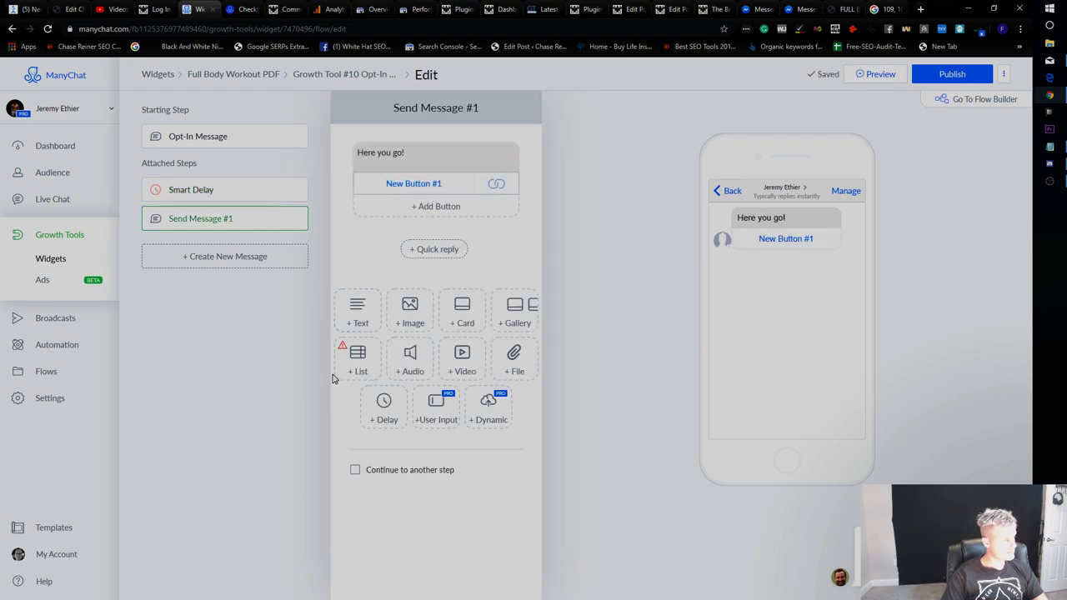
pyautogui.click(717, 8)
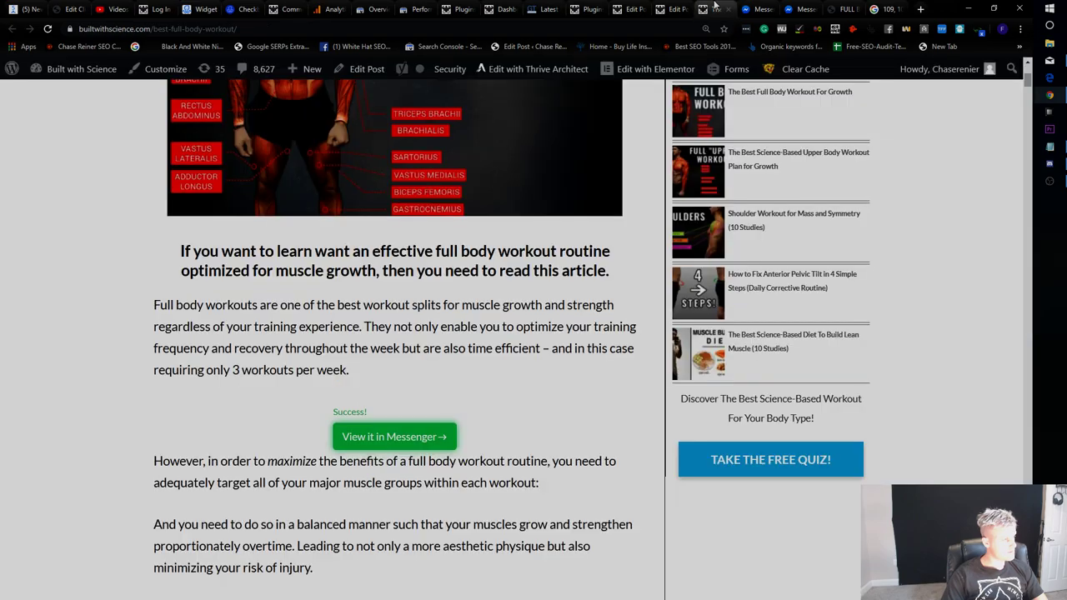
pyautogui.click(757, 8)
pyautogui.click(805, 9)
pyautogui.click(888, 9)
pyautogui.click(288, 8)
pyautogui.click(241, 8)
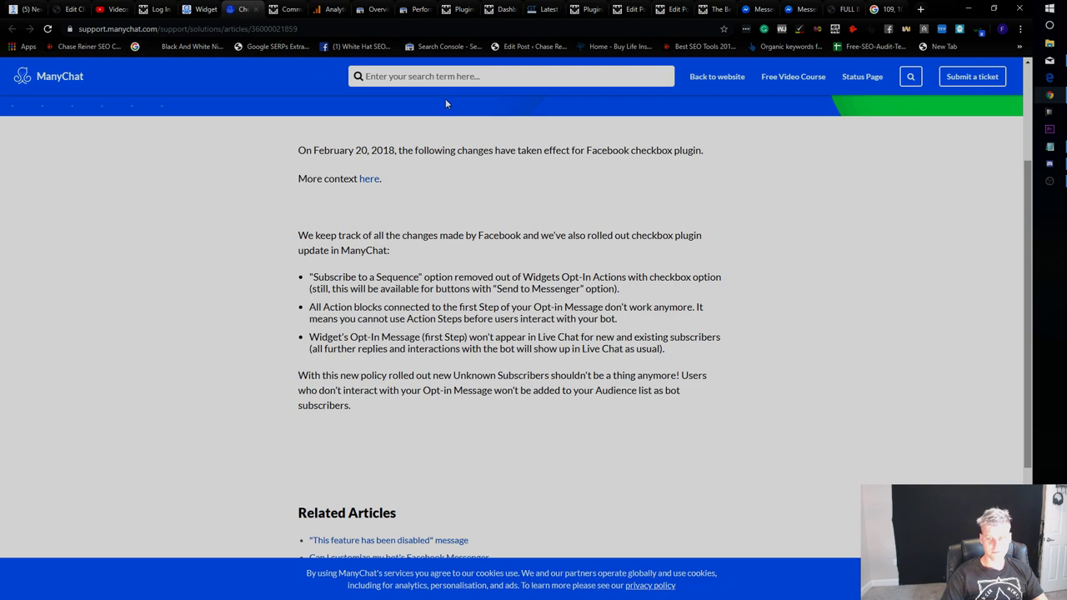
pyautogui.click(289, 8)
pyautogui.click(200, 8)
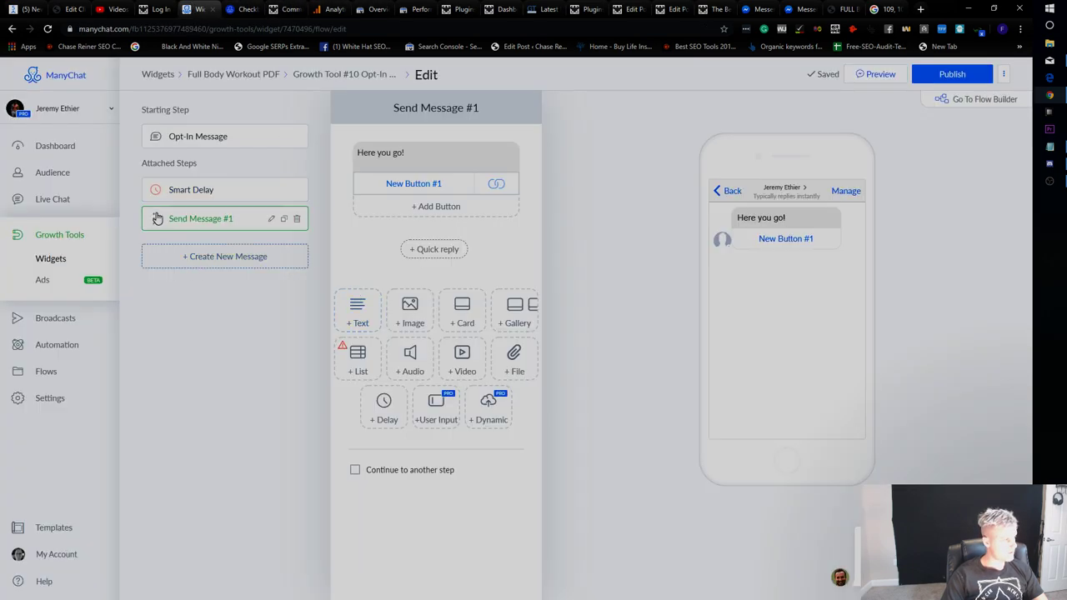
# Keep Send Message #1's name and the 1-minute Smart Delay unchanged, then view the Opt-In Message.
pyautogui.click(271, 220)
pyautogui.press('Return')
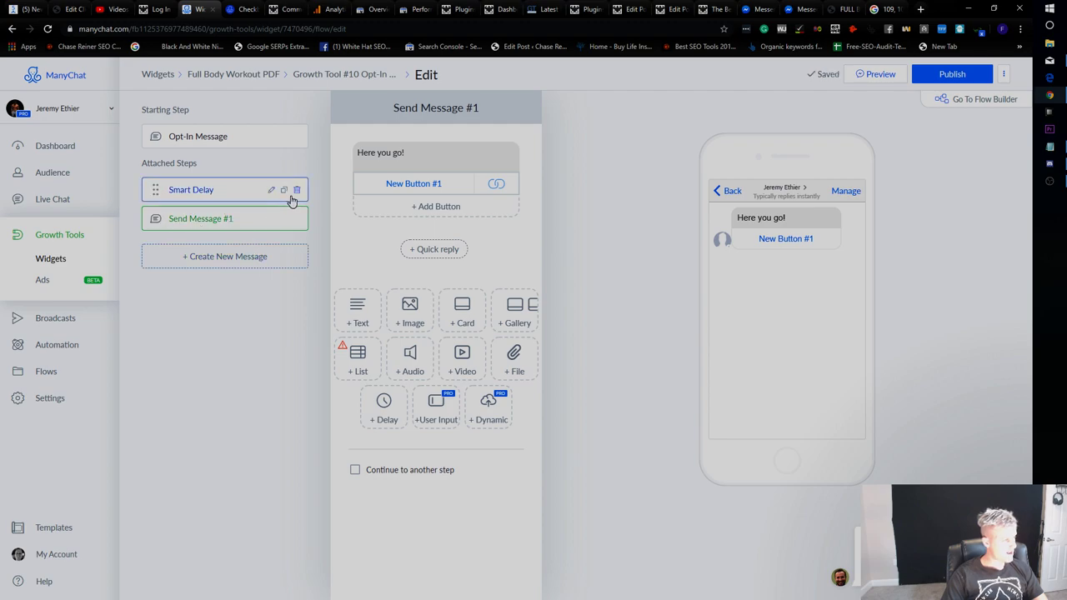
pyautogui.click(214, 187)
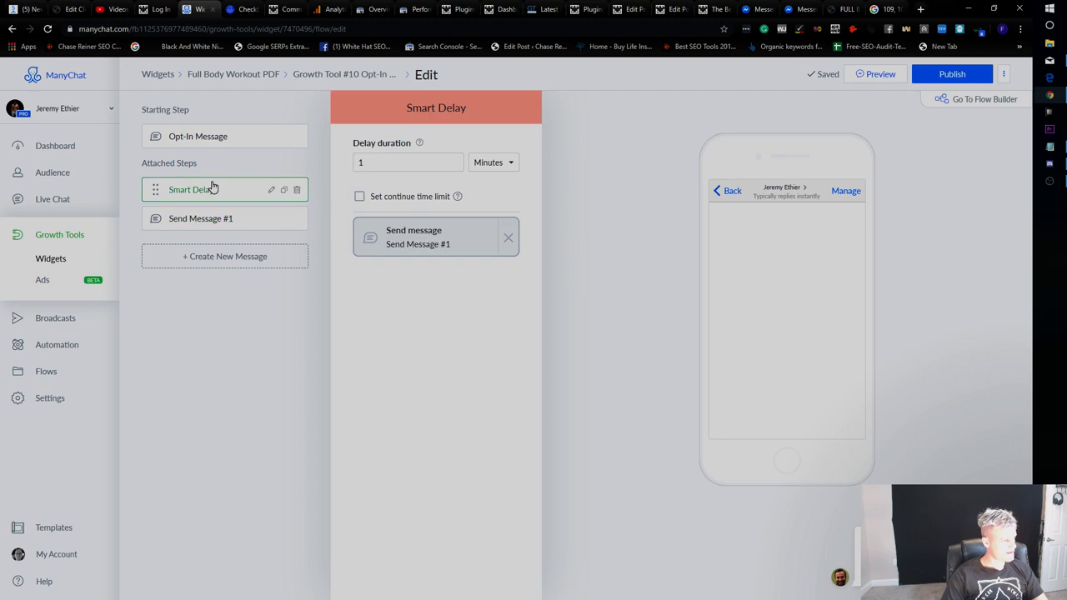
pyautogui.click(425, 158)
pyautogui.click(219, 189)
pyautogui.click(432, 164)
pyautogui.click(475, 164)
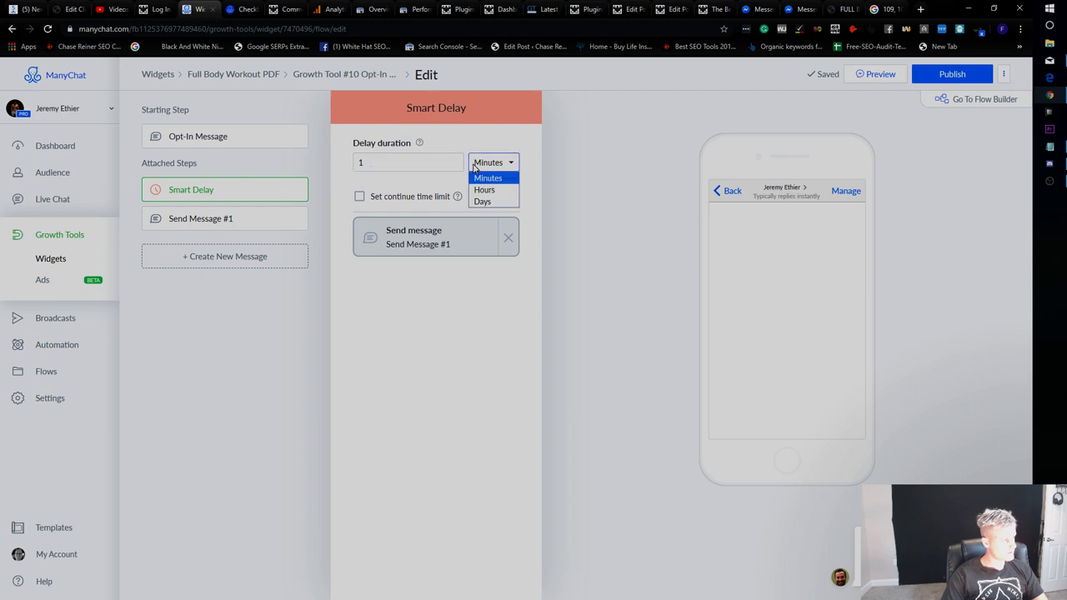
pyautogui.click(513, 167)
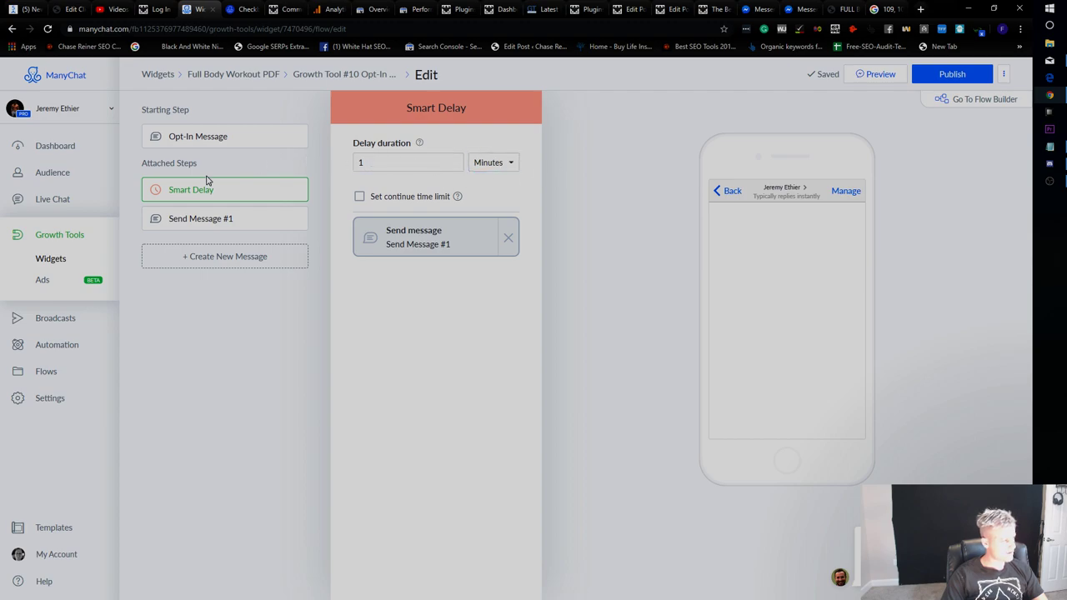
pyautogui.click(211, 142)
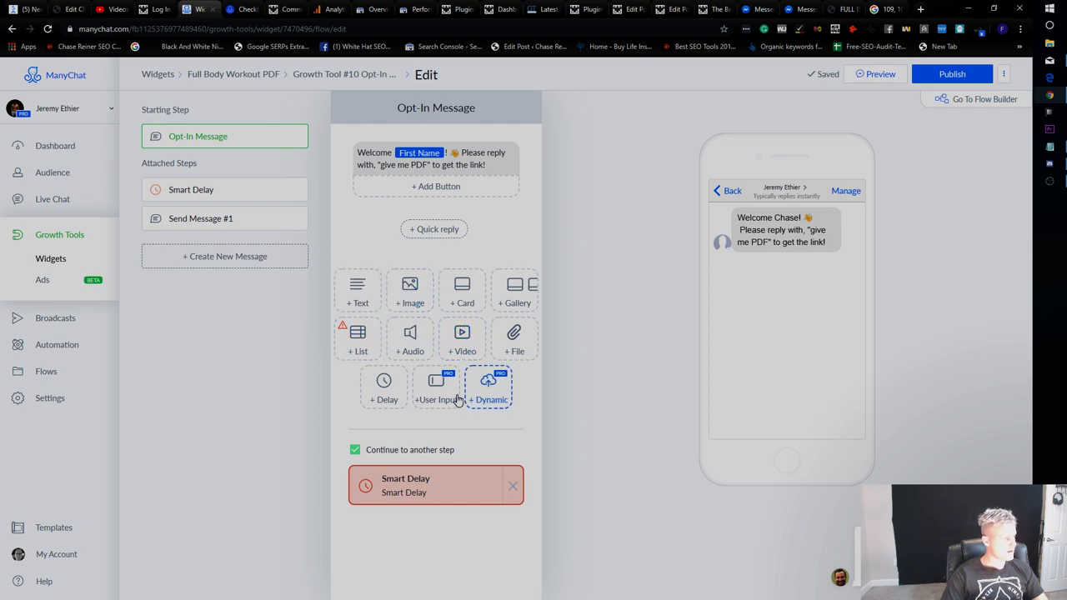
# Add a 60-second delay after the welcome message with Show typing turned off.
pyautogui.click(388, 389)
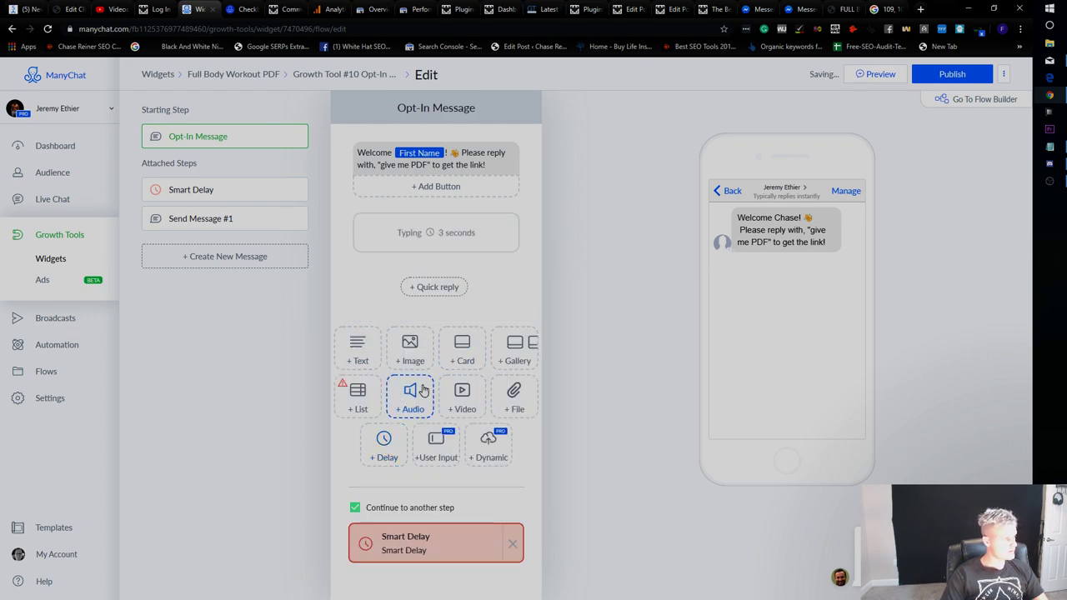
pyautogui.click(440, 240)
pyautogui.write('60')
pyautogui.click(549, 282)
pyautogui.click(613, 367)
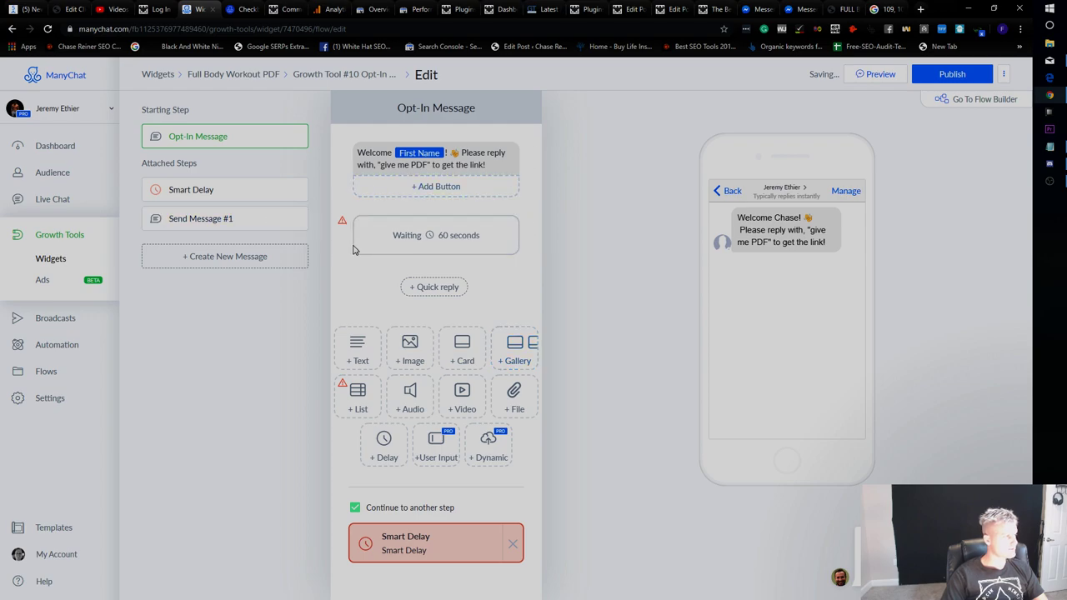
pyautogui.moveTo(341, 223)
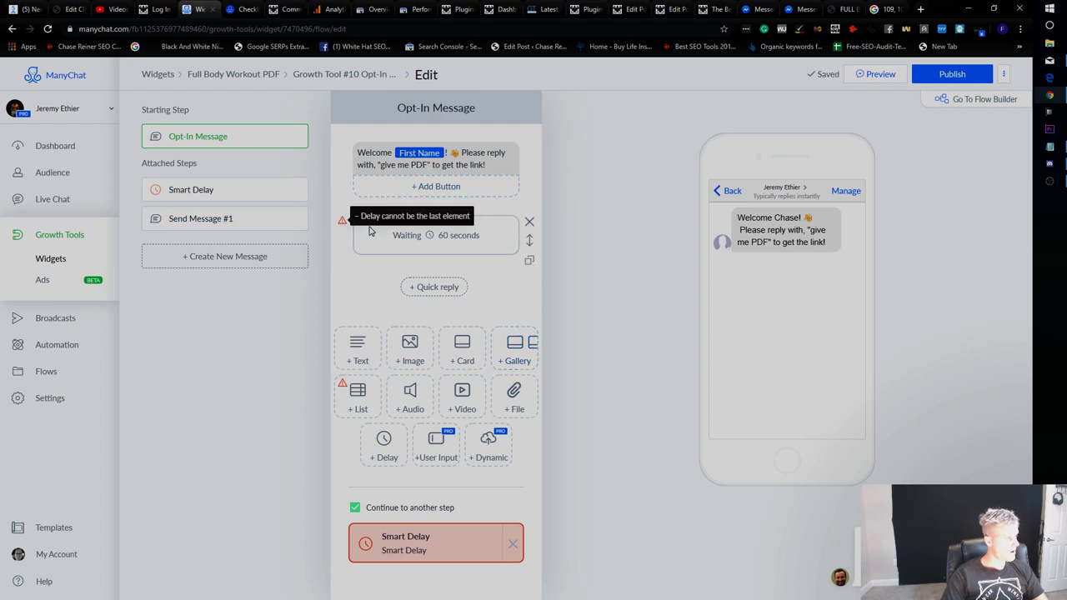
pyautogui.click(410, 236)
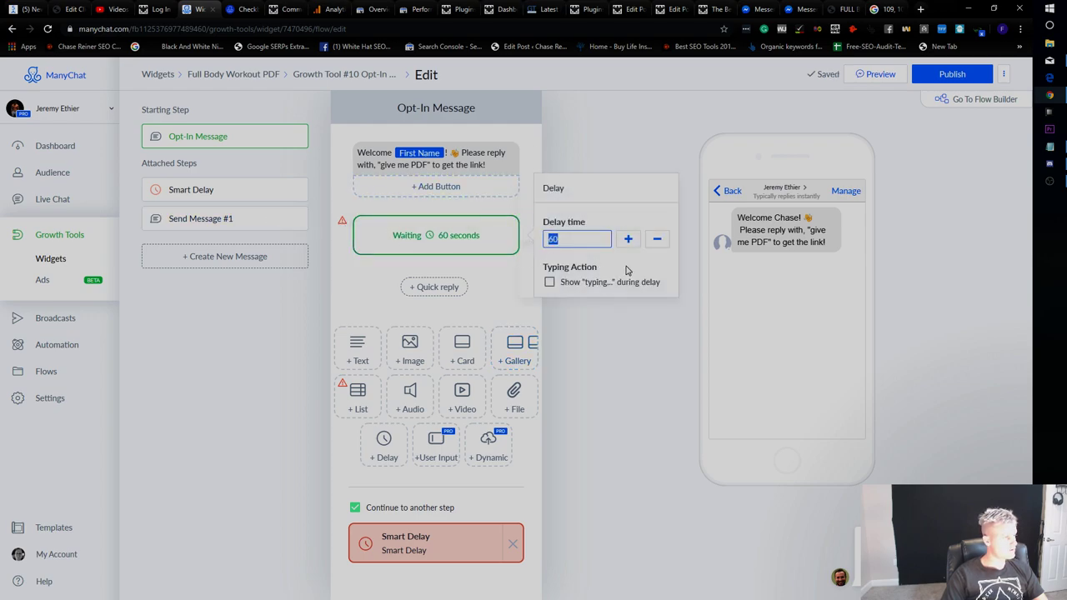
pyautogui.click(409, 236)
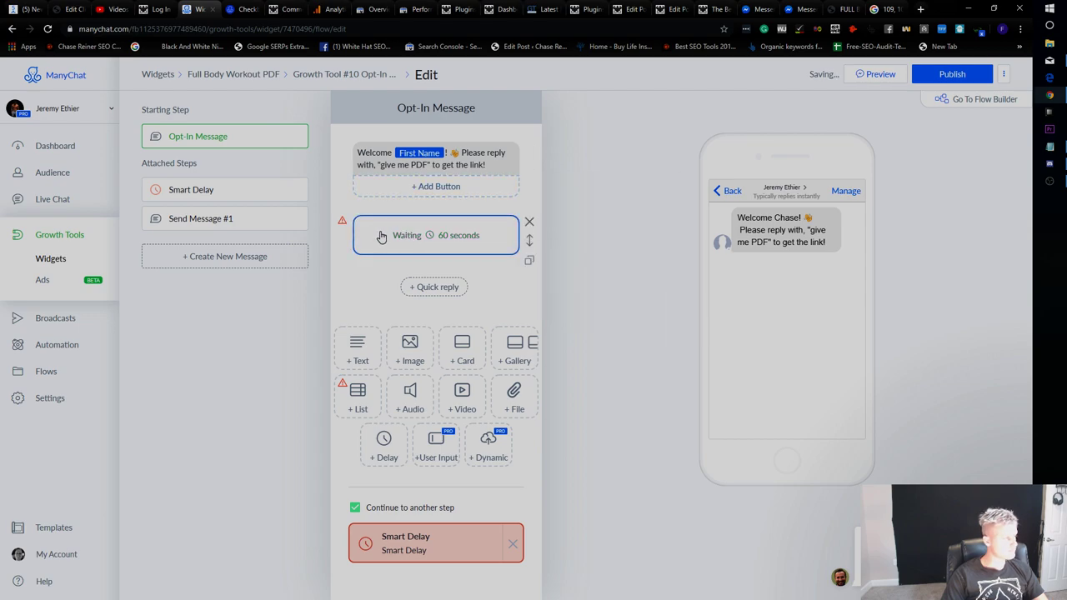
# Remove Smart Delay as the next step and delete the Smart Delay step.
pyautogui.click(512, 544)
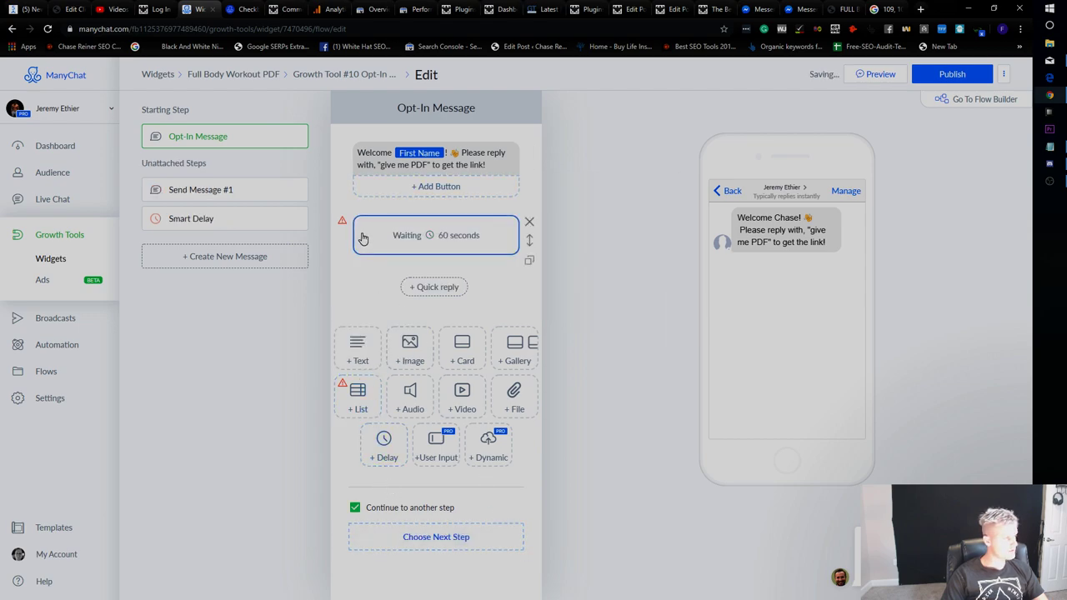
pyautogui.moveTo(530, 240); pyautogui.dragTo(463, 535)
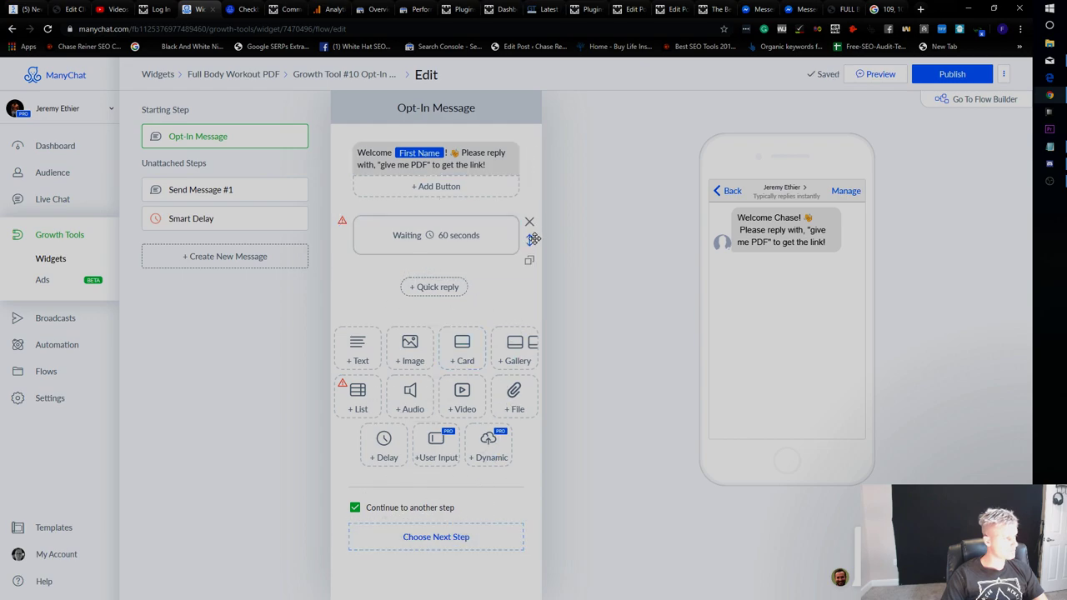
pyautogui.click(301, 220)
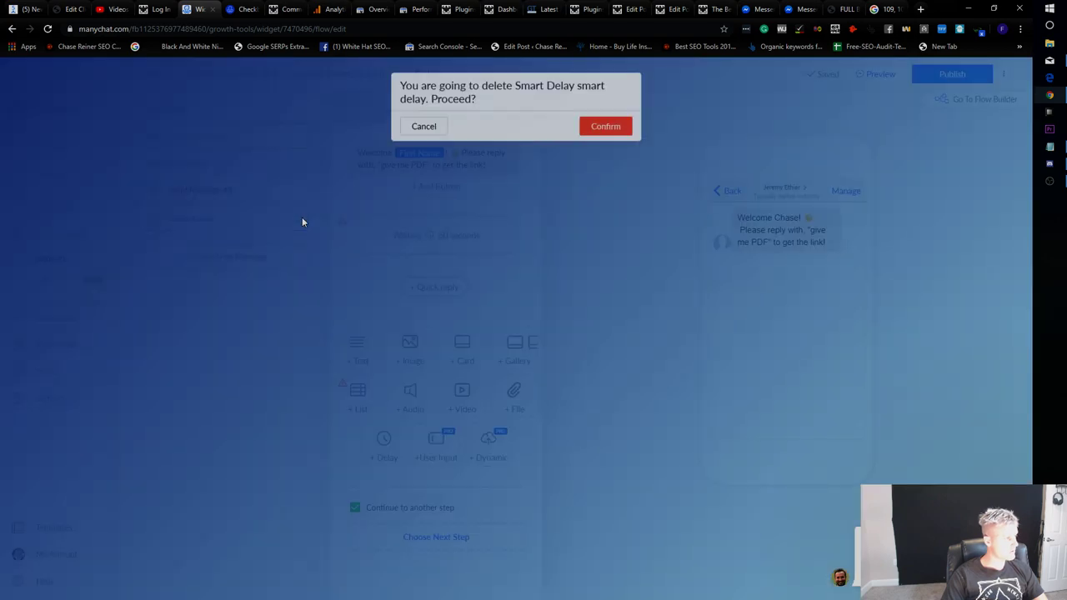
pyautogui.click(617, 130)
# Check the Messenger chat and Google colour search results, then return to the ManyChat editor.
pyautogui.click(802, 9)
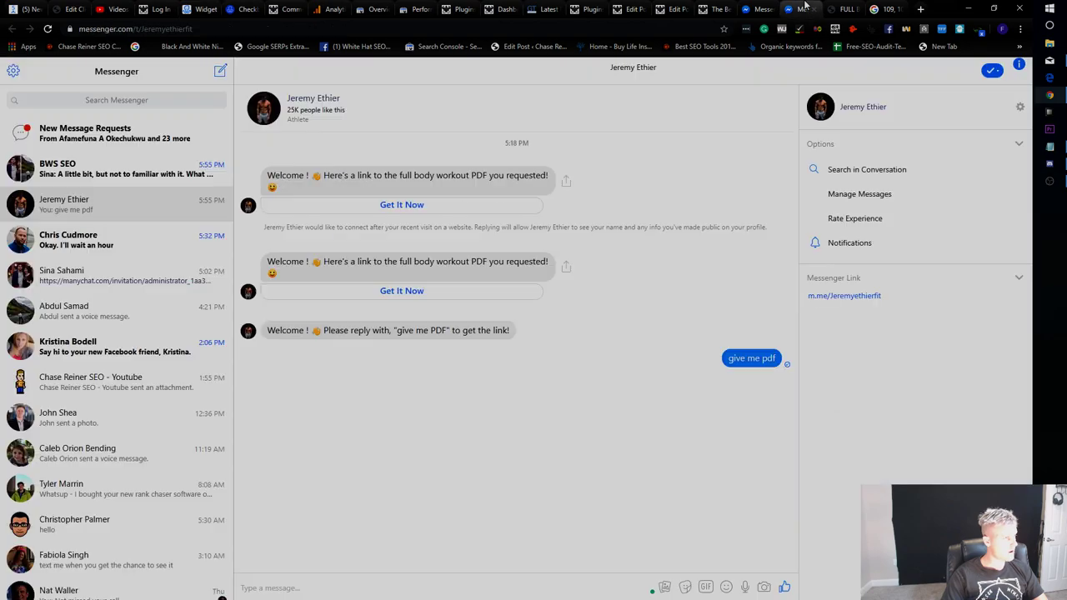
pyautogui.click(891, 8)
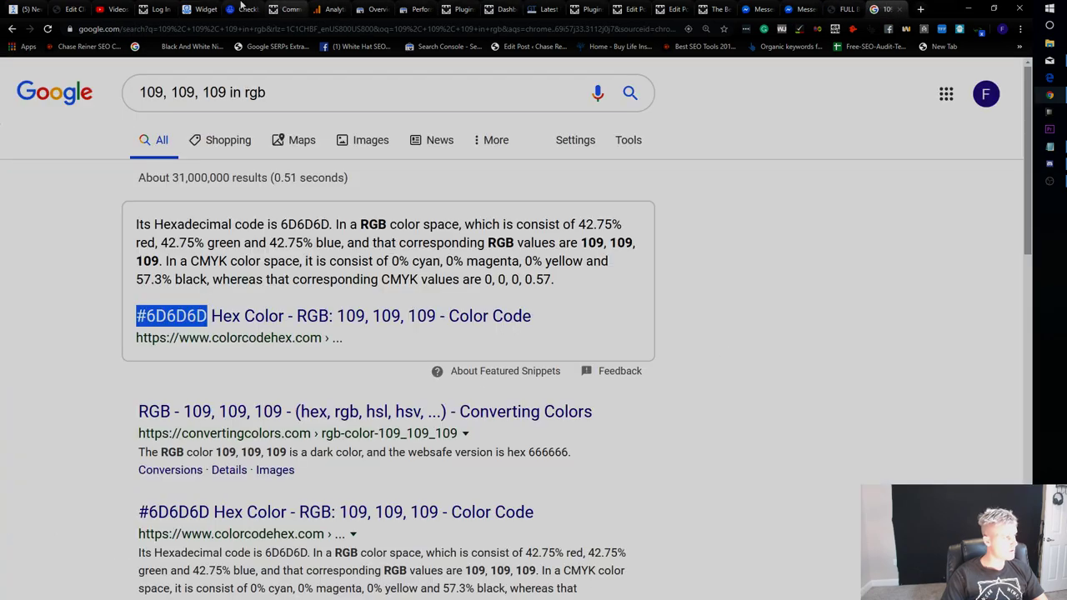
pyautogui.click(200, 8)
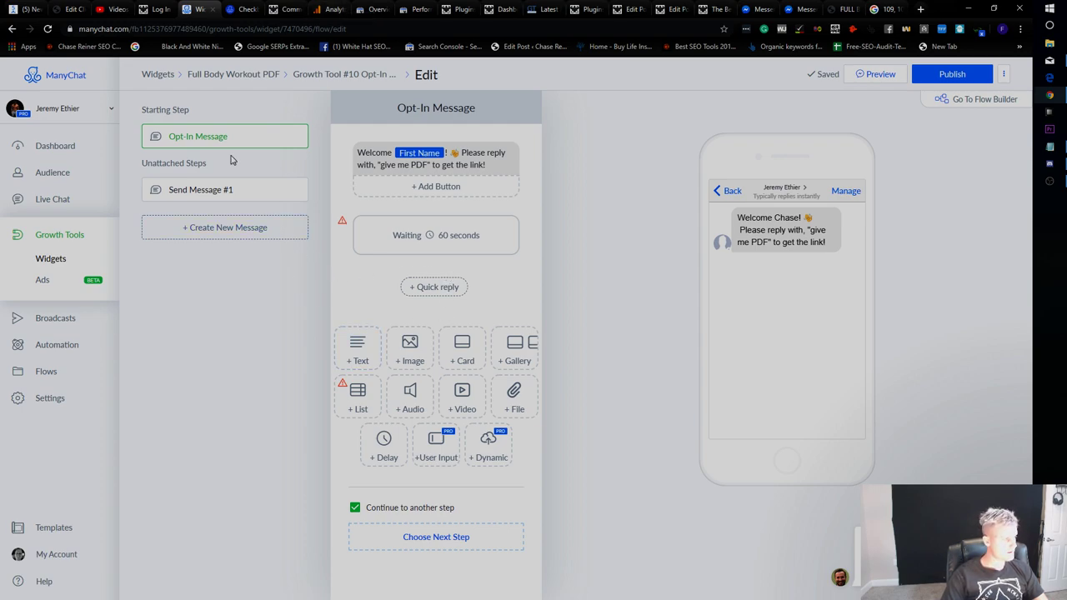
# Stop the Opt-In Message from continuing on to Send Message #1.
pyautogui.click(249, 191)
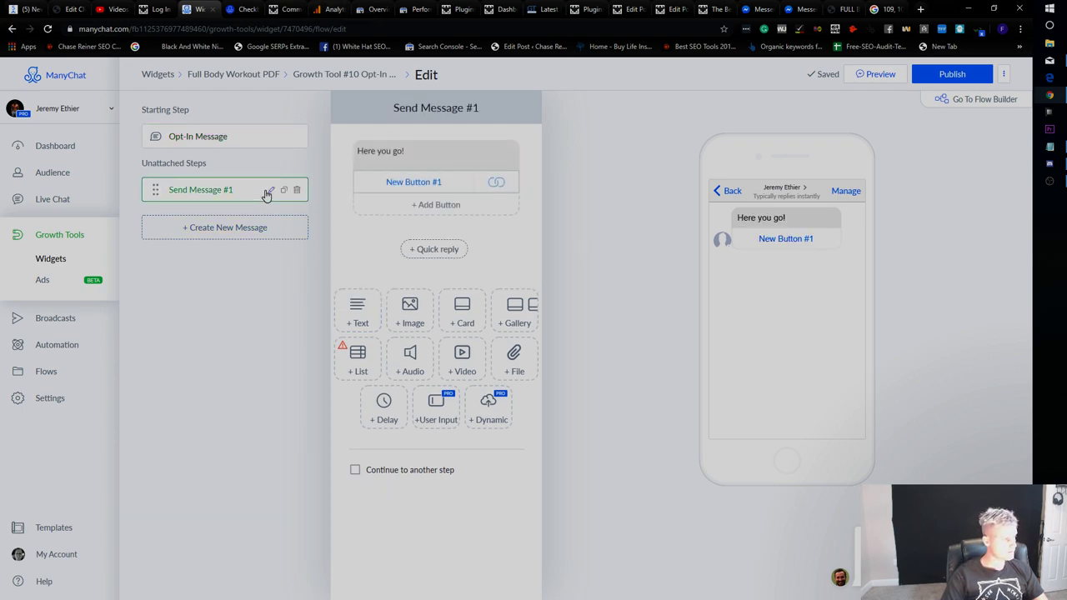
pyautogui.click(238, 142)
pyautogui.moveTo(206, 228); pyautogui.dragTo(214, 229)
pyautogui.moveTo(154, 187); pyautogui.dragTo(425, 279)
pyautogui.click(436, 287)
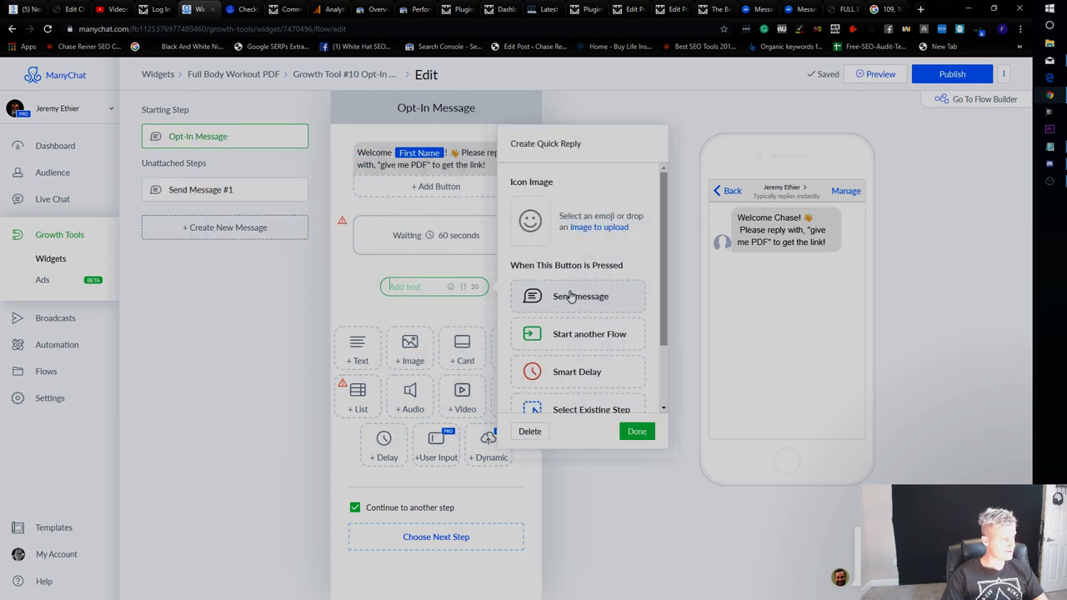
pyautogui.click(353, 508)
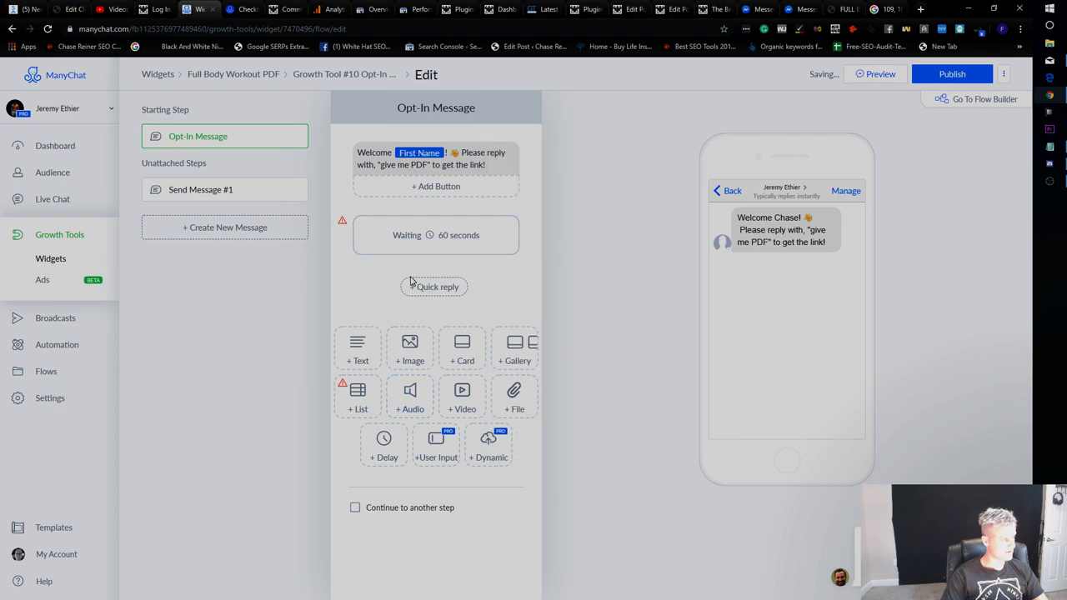
# Try a quick reply that sends a new message, then delete and discard it.
pyautogui.click(435, 290)
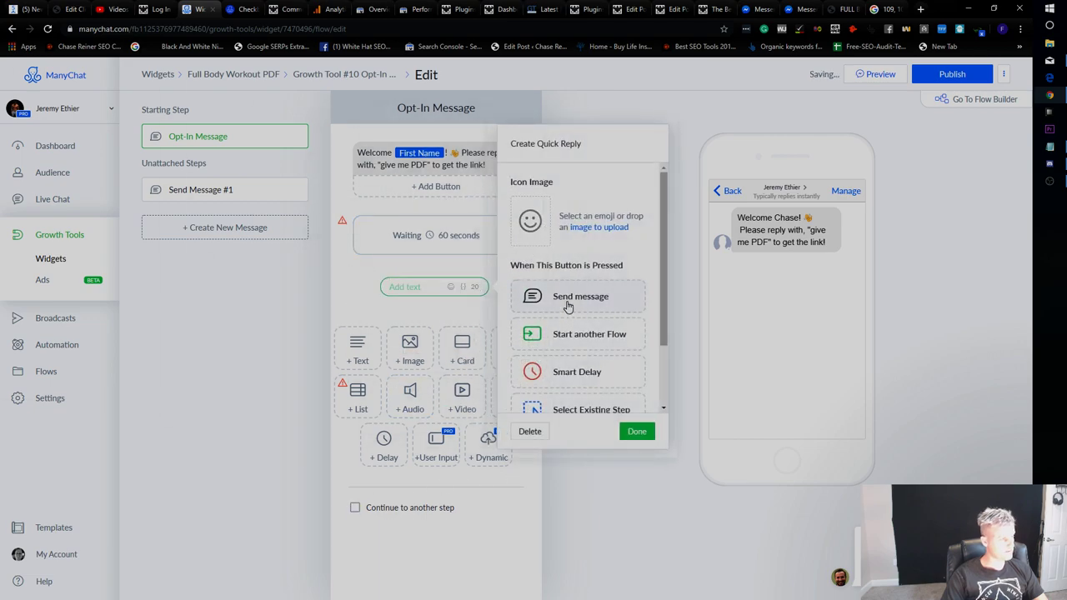
pyautogui.scroll(-1, 567, 306)
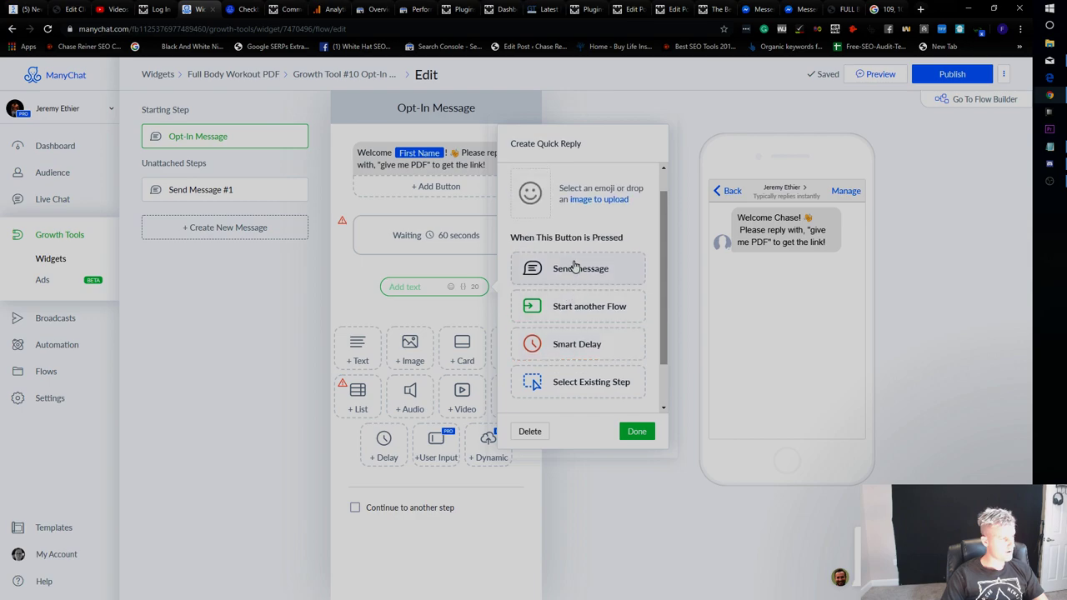
pyautogui.click(575, 269)
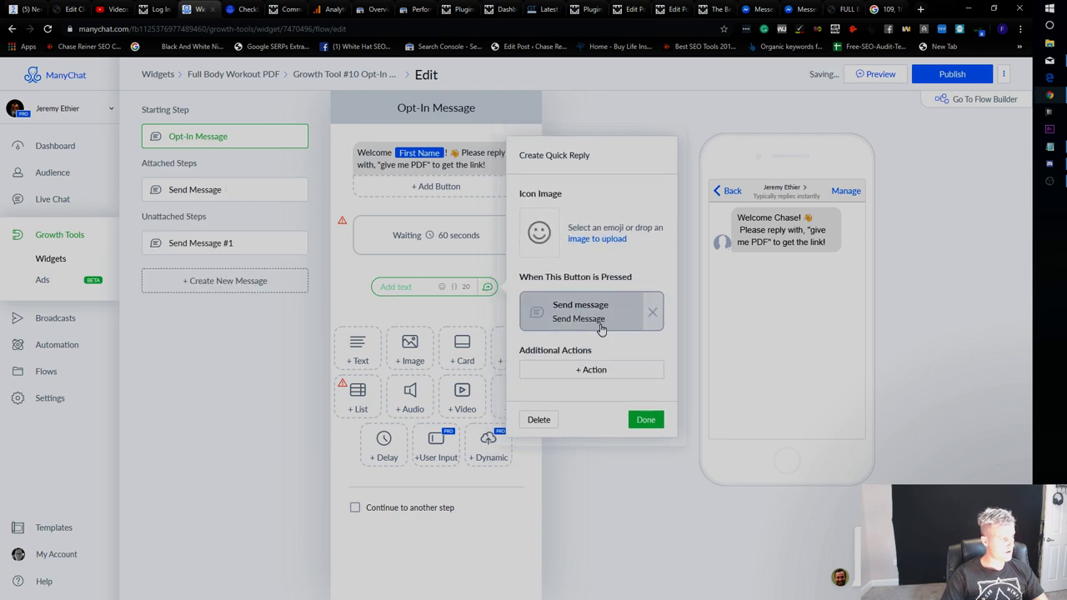
pyautogui.click(534, 421)
pyautogui.click(442, 284)
pyautogui.scroll(-2, 543, 333)
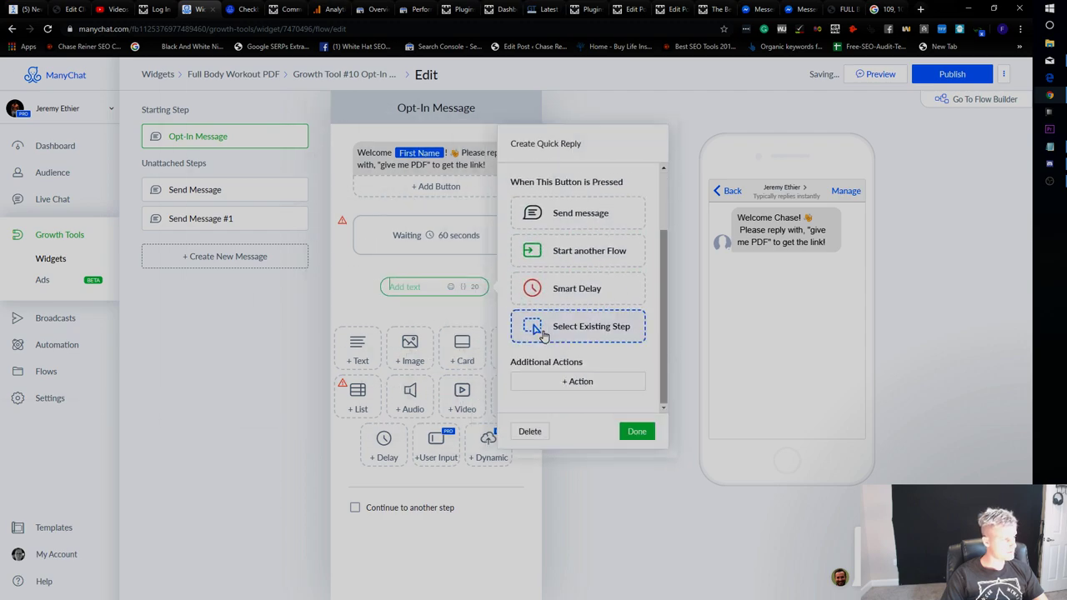
pyautogui.press('Escape')
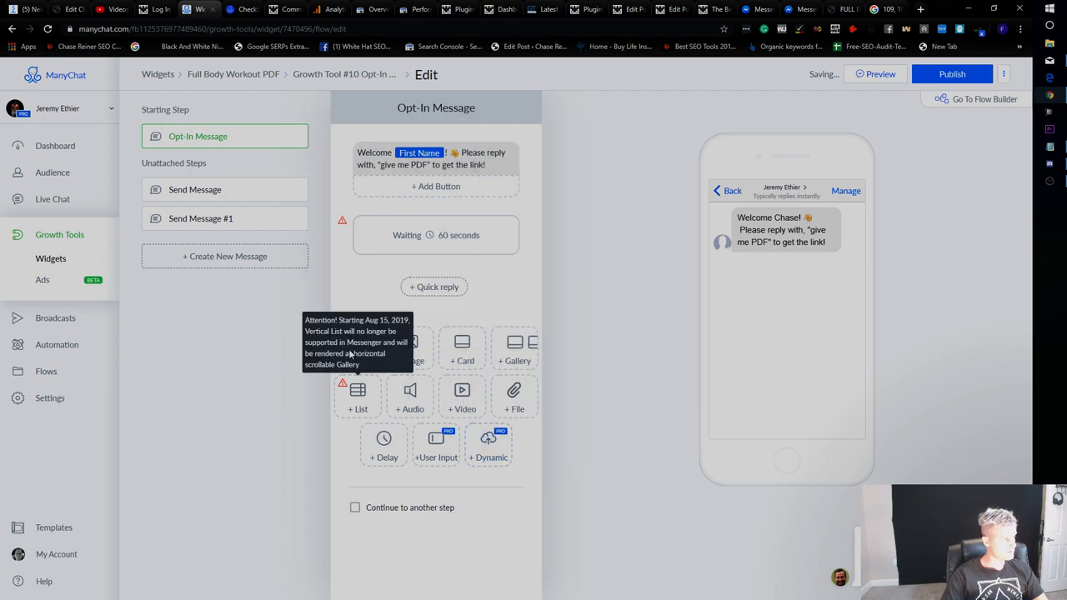
# Add a text message reading 'Ok, here you go!' after the 60-second wait.
pyautogui.click(358, 348)
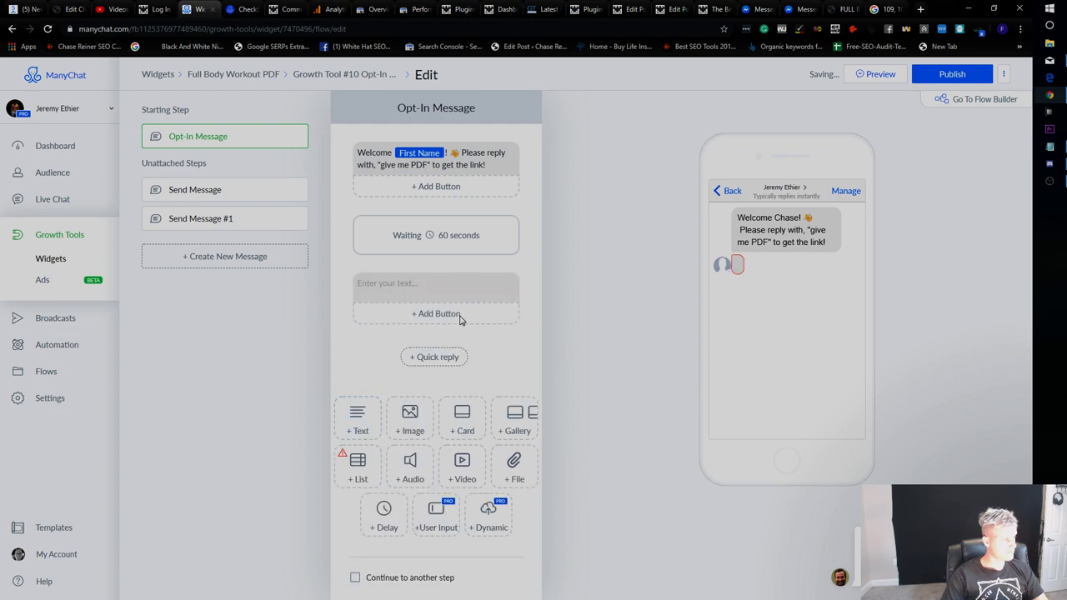
pyautogui.write('test')
pyautogui.click(581, 390)
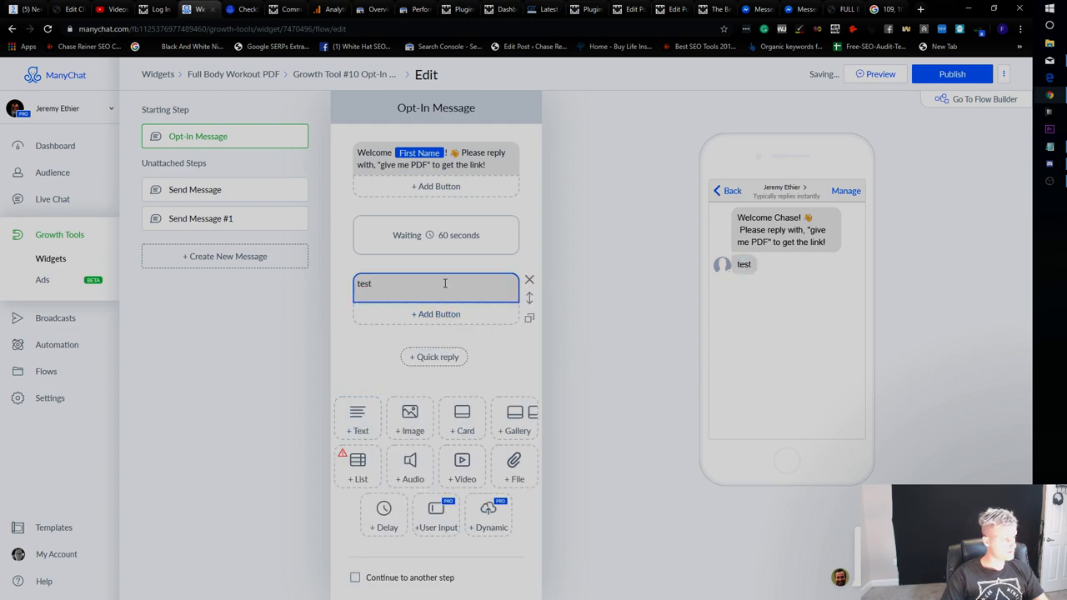
pyautogui.doubleClick(364, 284)
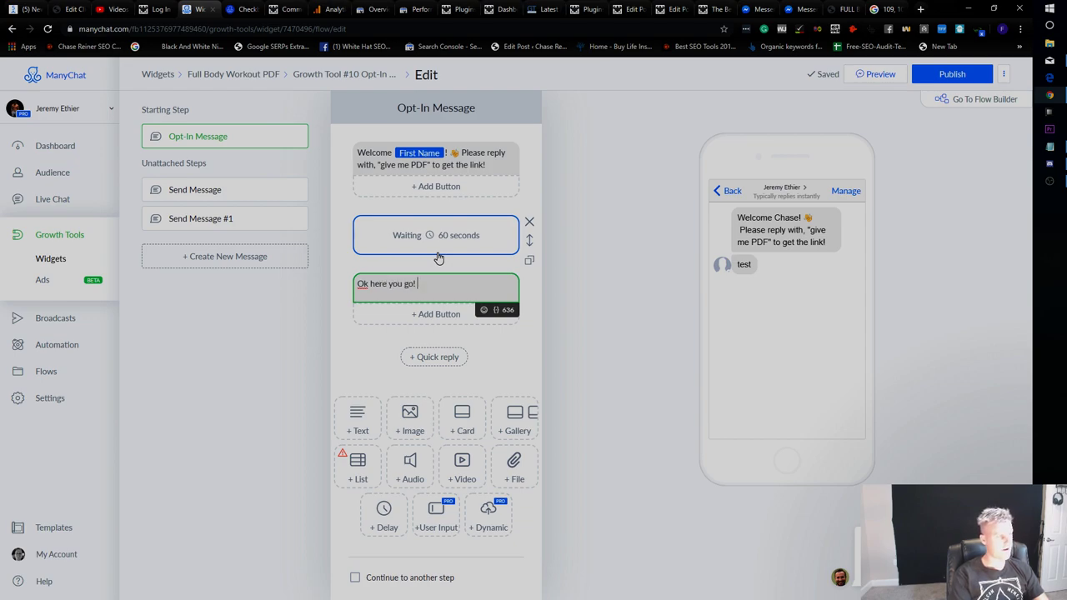
pyautogui.click(368, 283)
pyautogui.write(',')
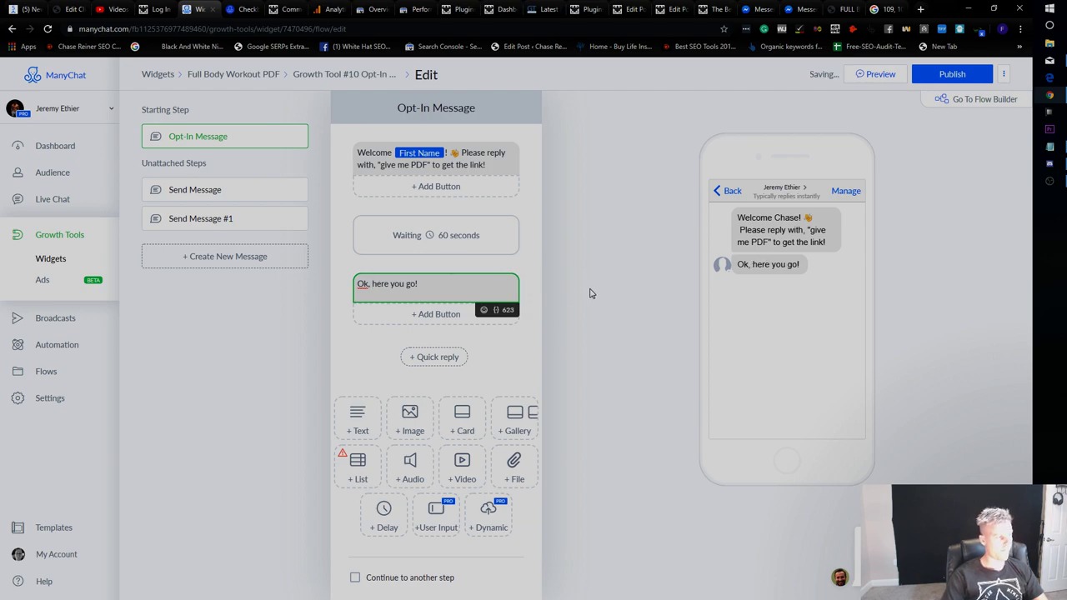
# Add a 'Download PDF Now' button that opens the pasted workout PDF link.
pyautogui.click(454, 321)
pyautogui.click(621, 305)
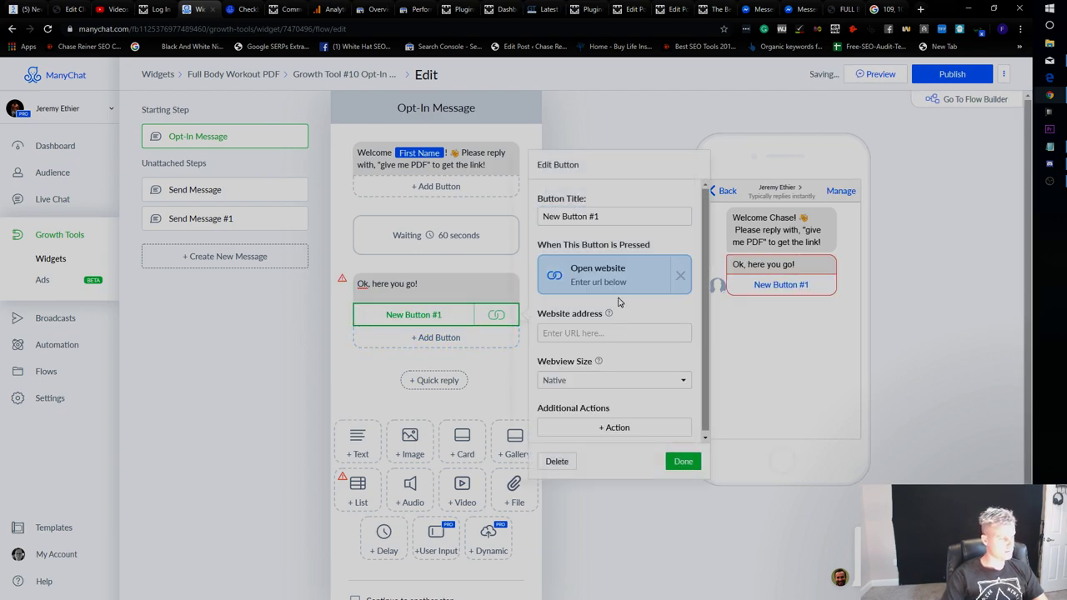
pyautogui.click(600, 333)
pyautogui.write('https://builtwithscience.com/wp-content/uploads/2019/01/jeremyethier-FULL-BODY-WORKOUT-A-PDF-DL.pdf')
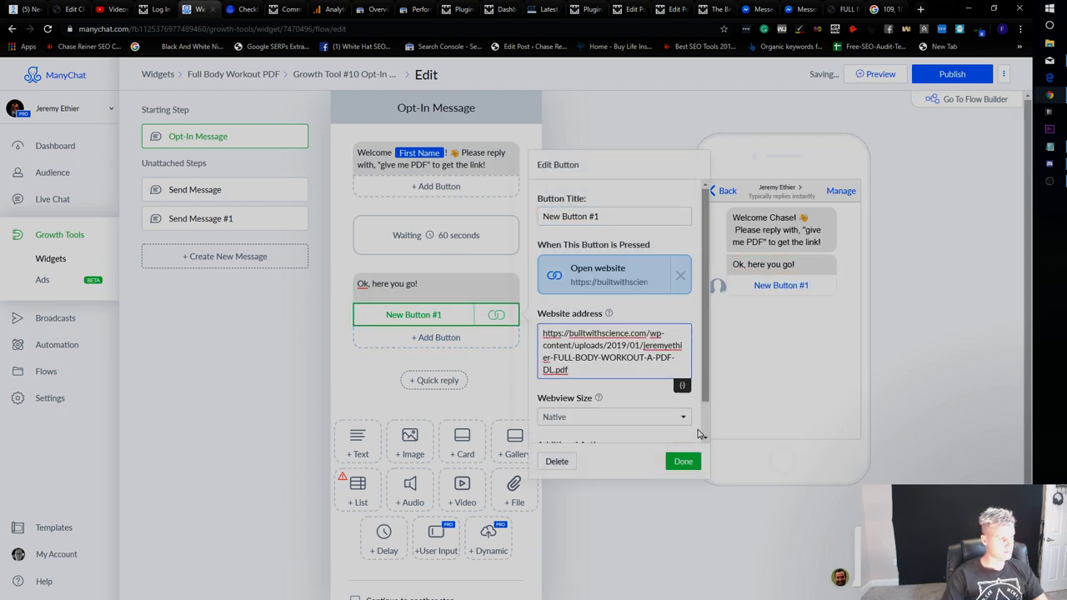
pyautogui.click(691, 464)
pyautogui.click(495, 315)
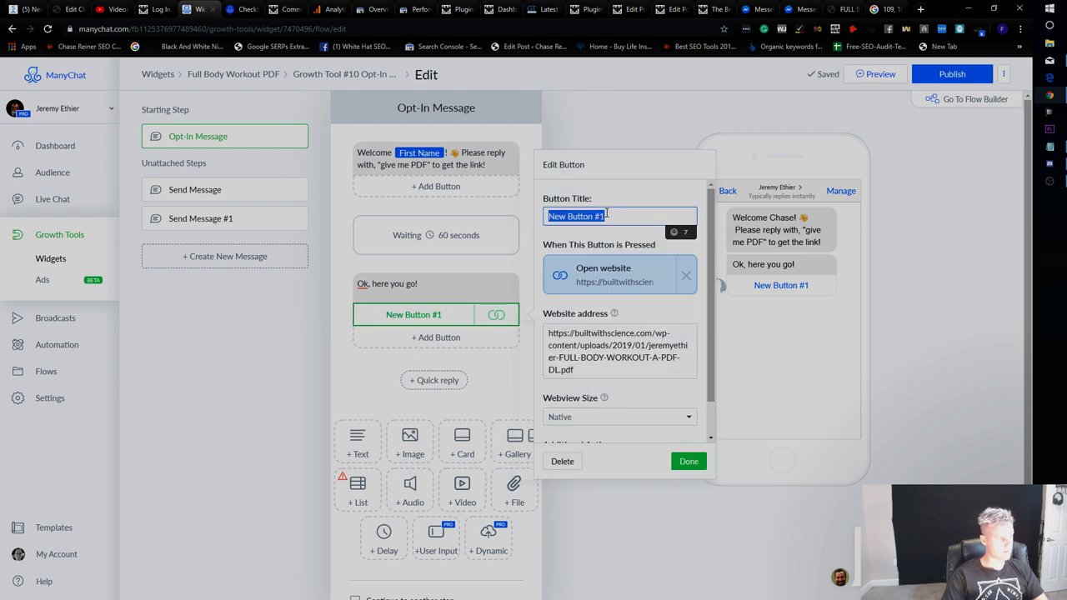
pyautogui.write('Dw')
pyautogui.write('wnload PDF Now')
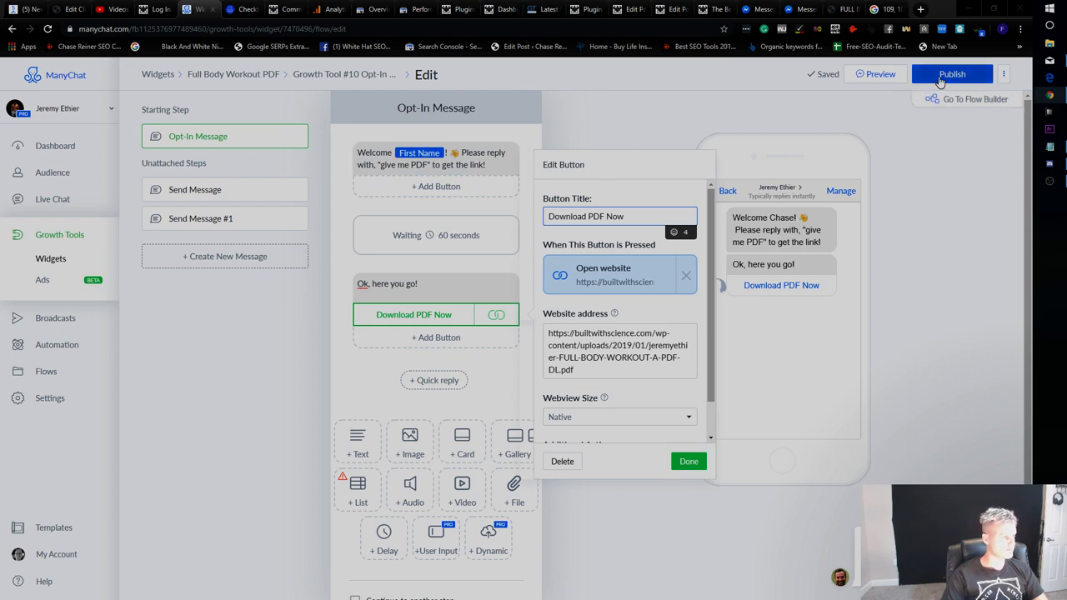
pyautogui.click(688, 464)
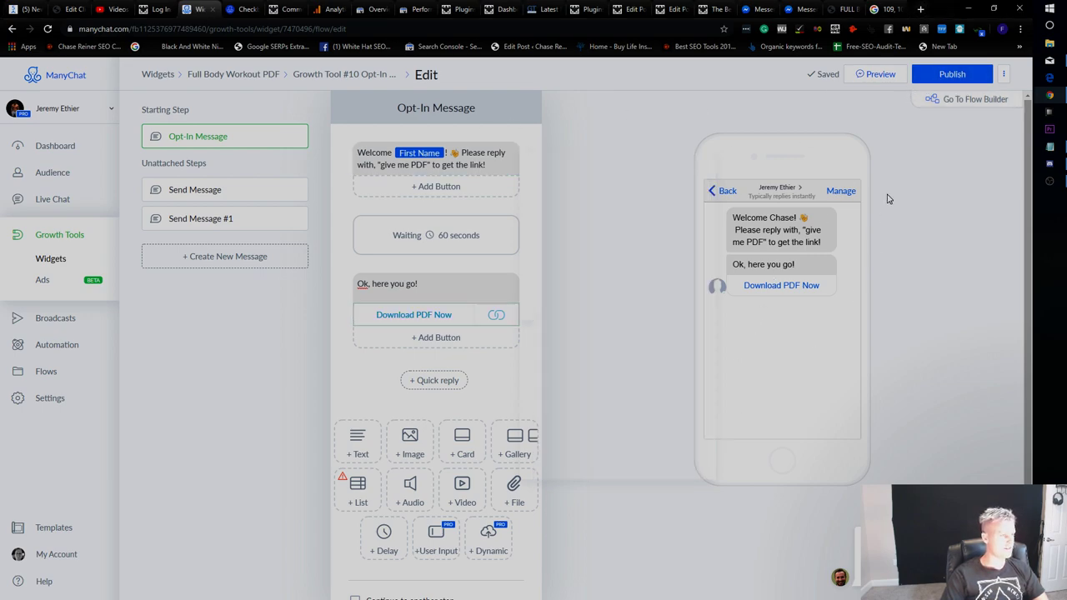
# Delete the empty Send Message step next to Send Message #1 and publish the opt-in widget.
pyautogui.click(952, 74)
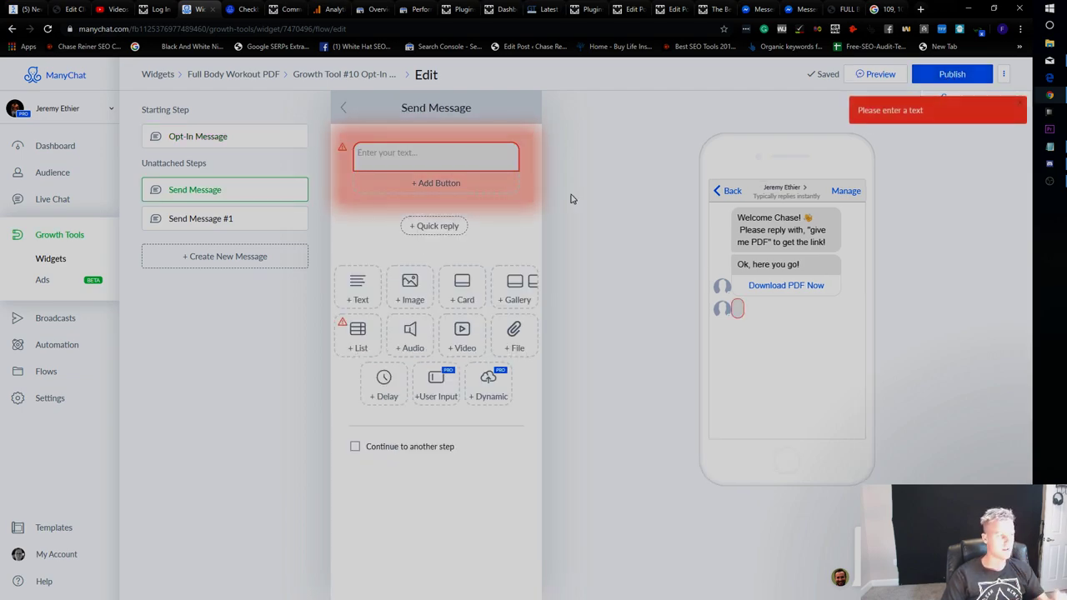
pyautogui.click(243, 216)
pyautogui.click(244, 194)
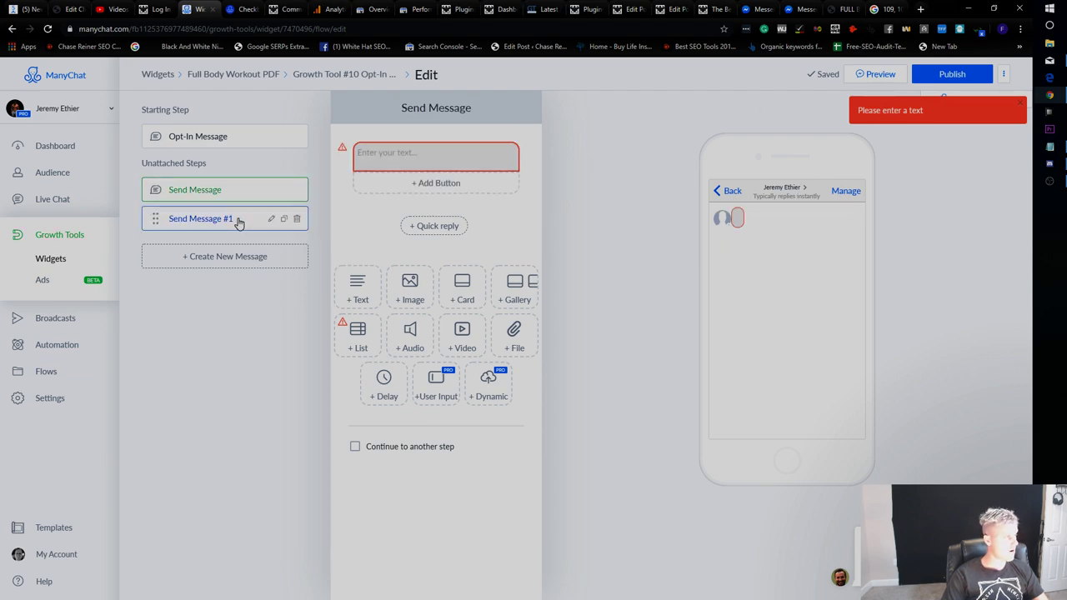
pyautogui.click(238, 220)
pyautogui.click(231, 190)
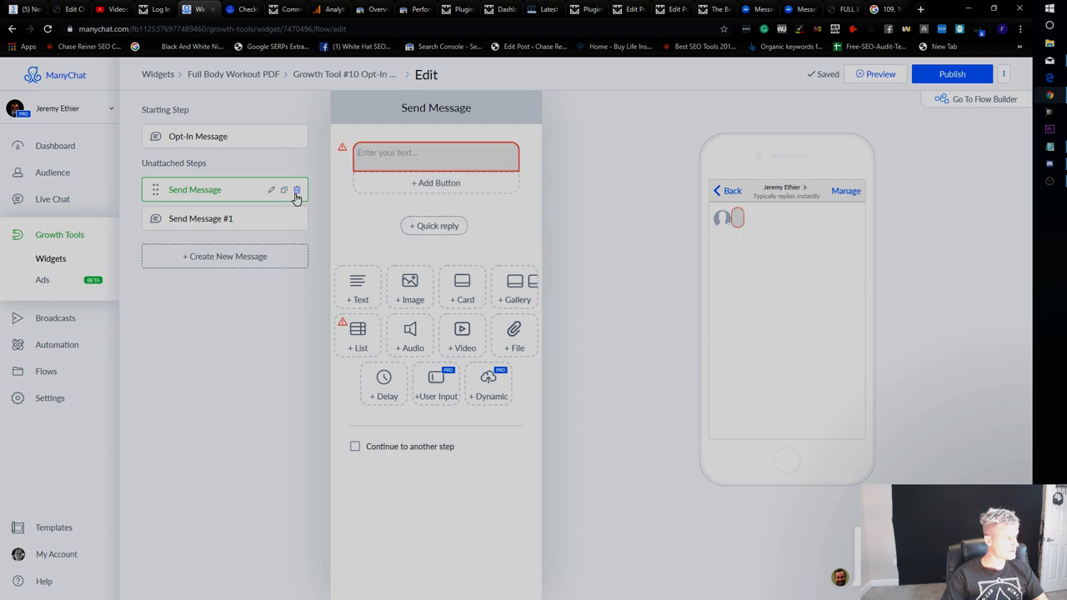
pyautogui.click(296, 192)
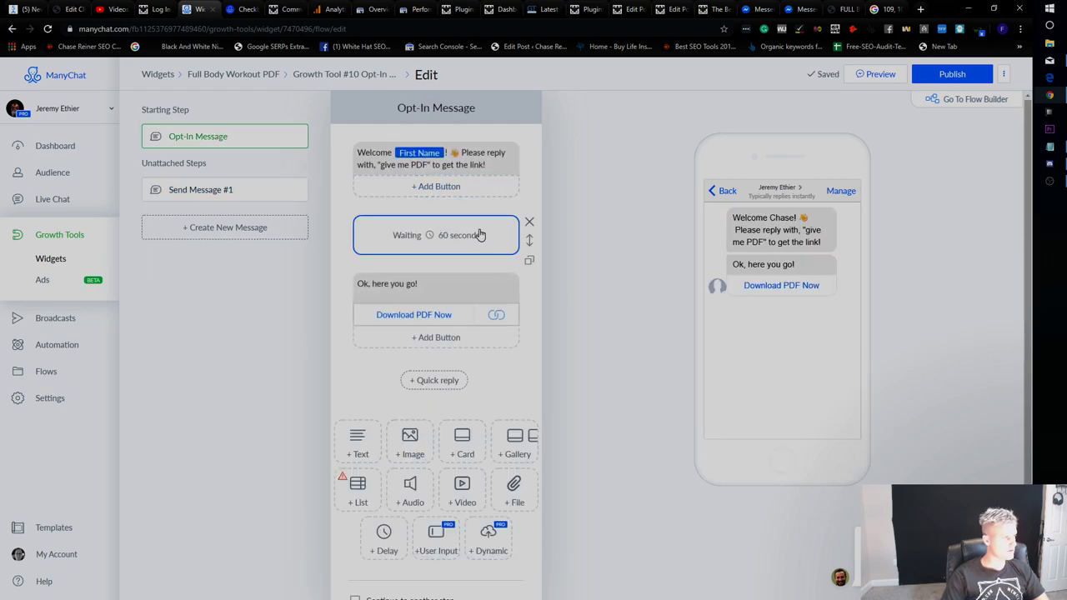
pyautogui.click(951, 81)
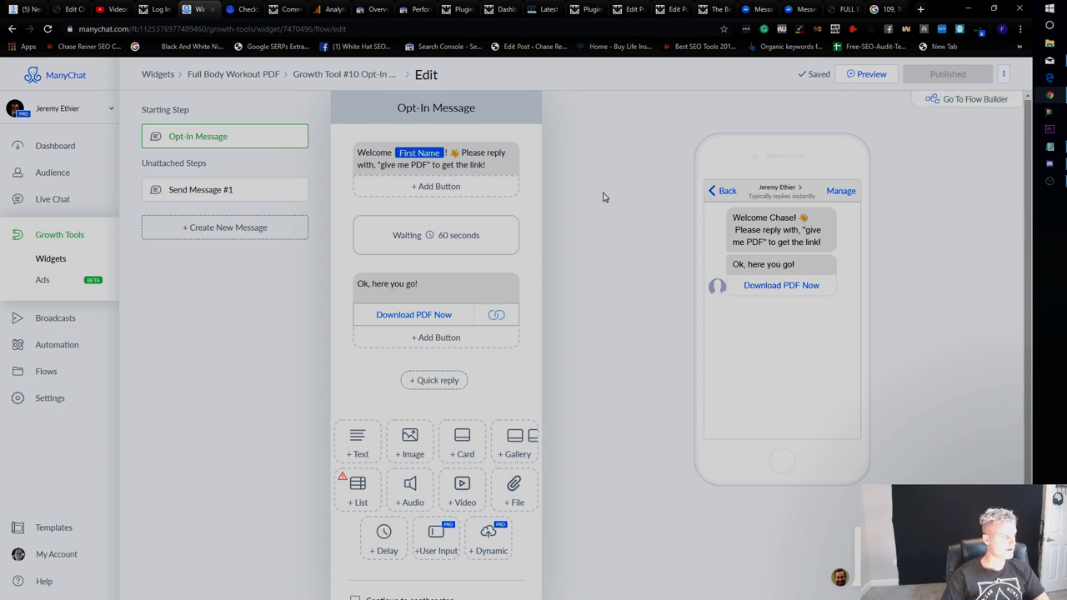
# On the live Best Full Body Workout post, request the full body workout PDF via Messenger.
pyautogui.click(845, 8)
pyautogui.click(802, 9)
pyautogui.click(887, 9)
pyautogui.click(653, 8)
pyautogui.click(588, 8)
pyautogui.click(546, 8)
pyautogui.click(588, 8)
pyautogui.click(705, 8)
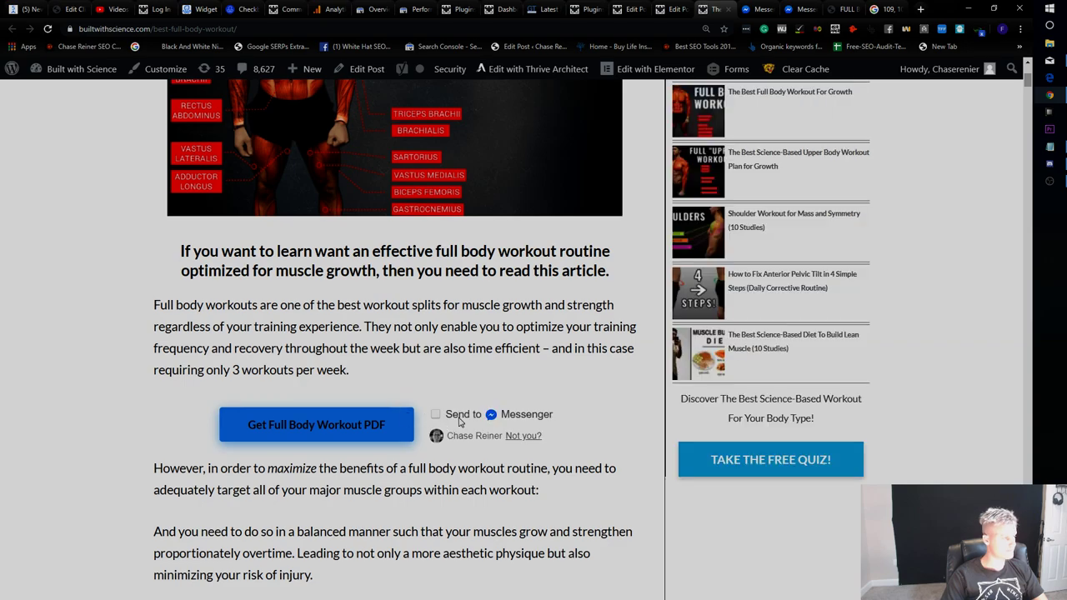
pyautogui.click(382, 425)
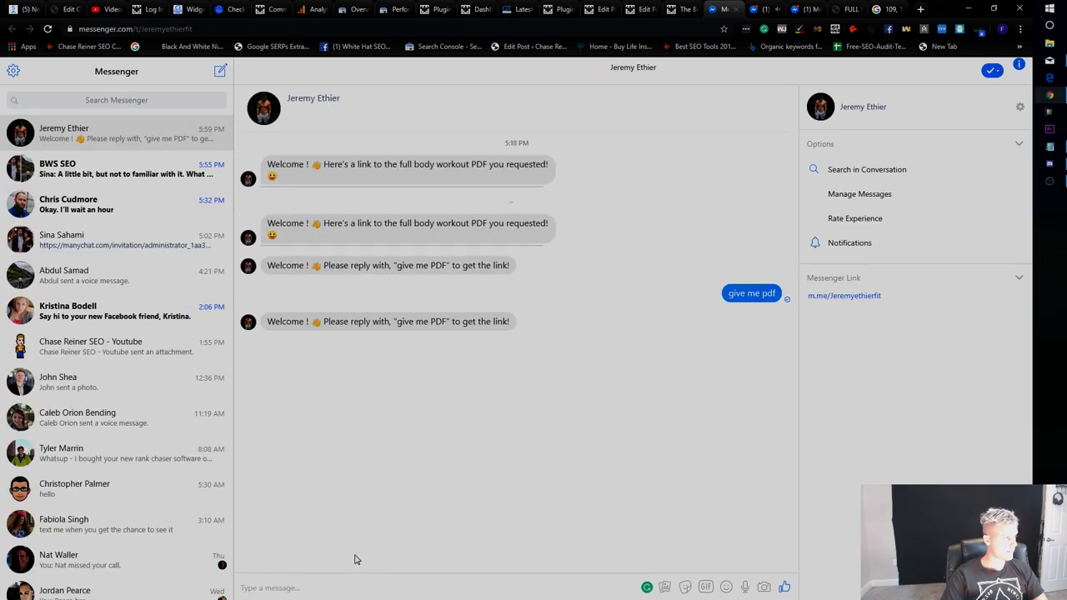
# Reply 'give me pdf' in the opt-in test chat to request the PDF.
pyautogui.write('GIVE ME THE PDF JEREMY')
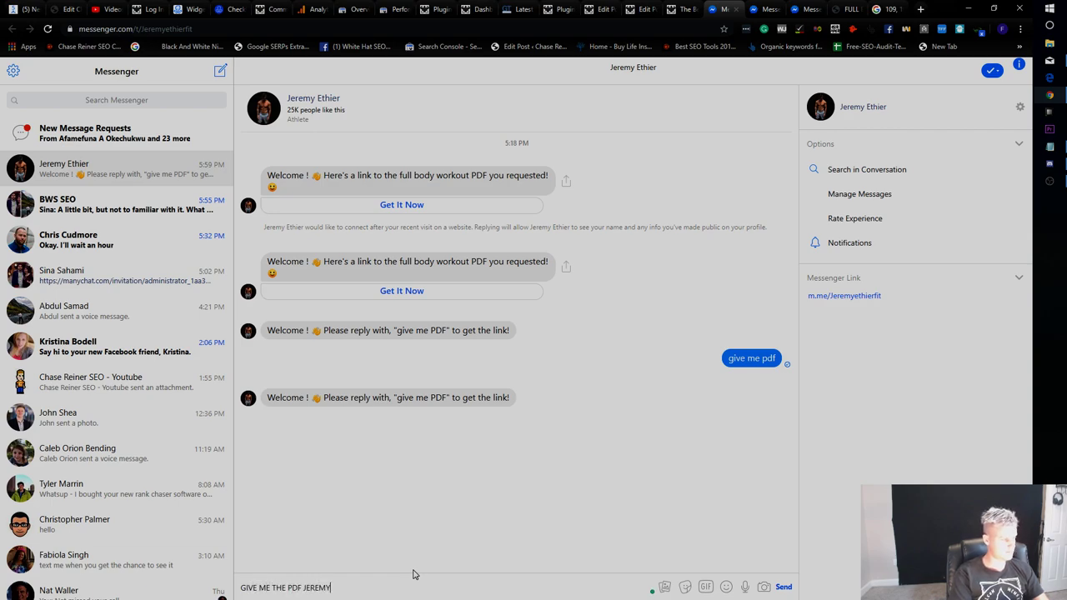
pyautogui.press('Return')
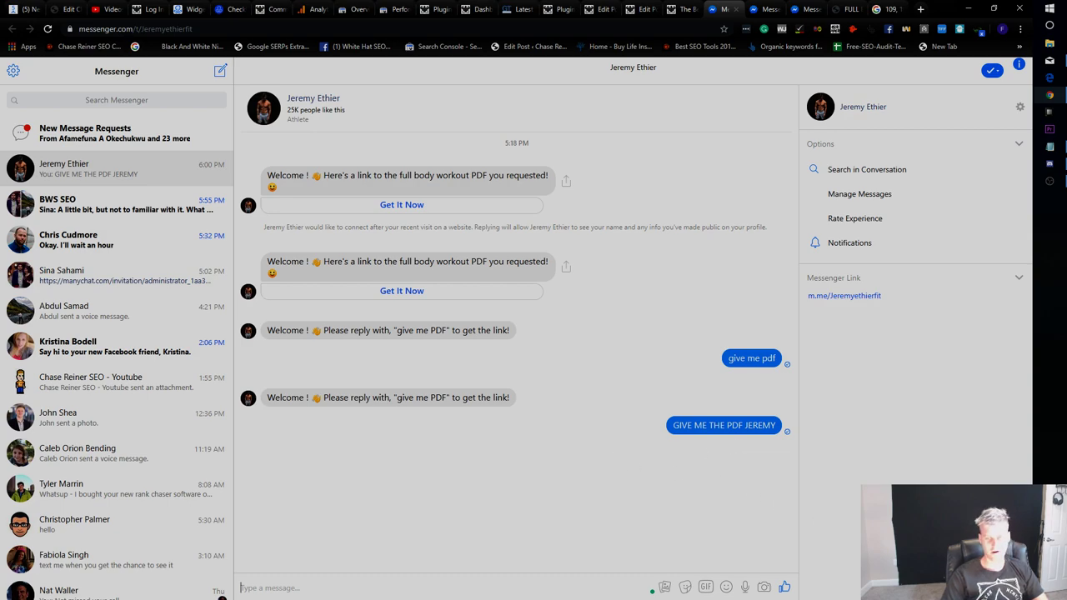
pyautogui.click(128, 215)
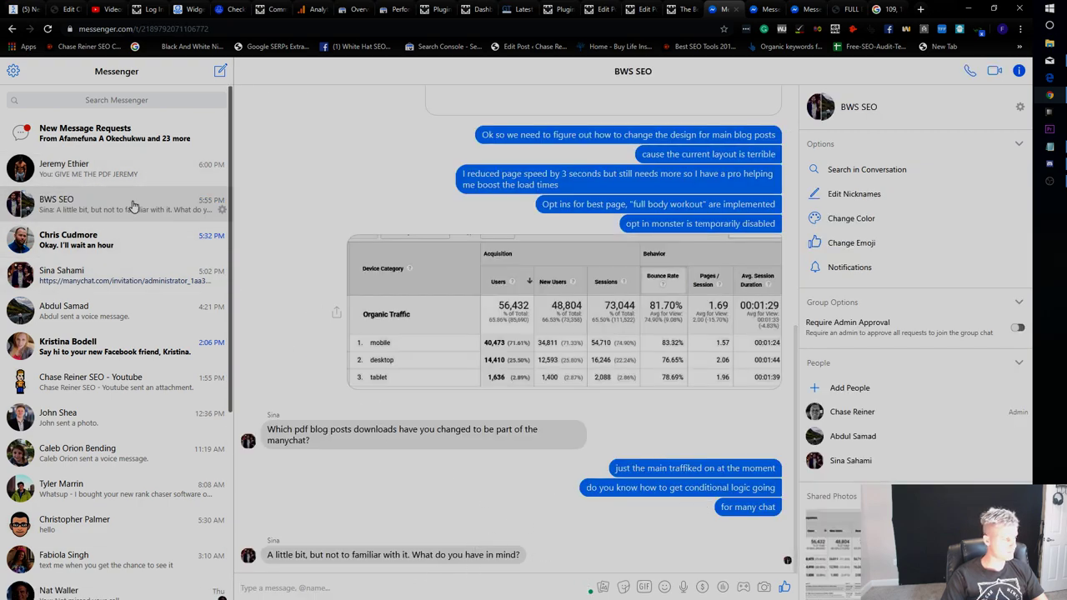
pyautogui.click(120, 171)
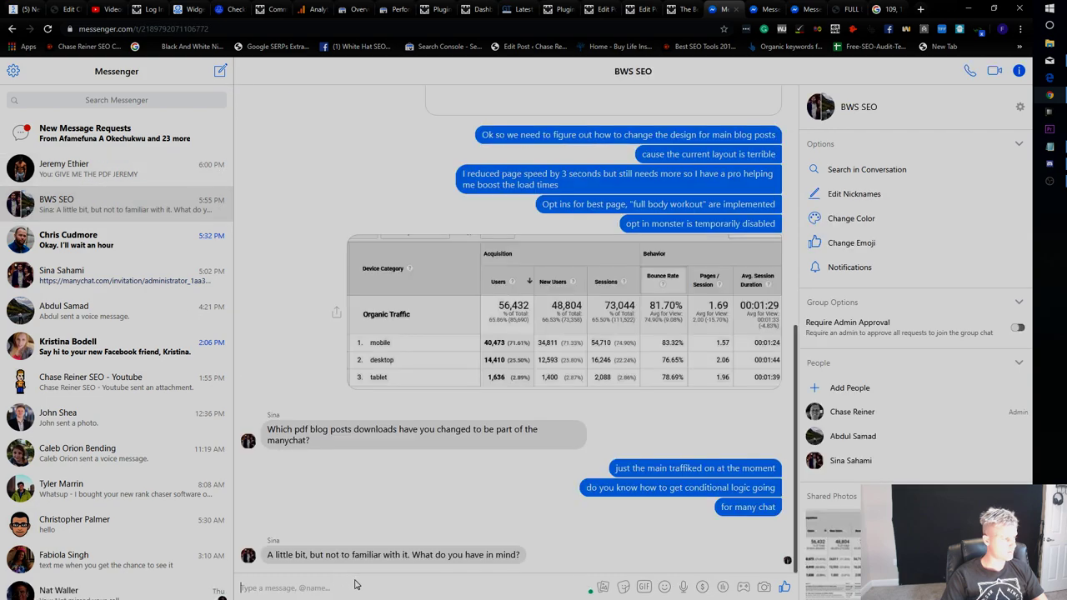
pyautogui.click(92, 171)
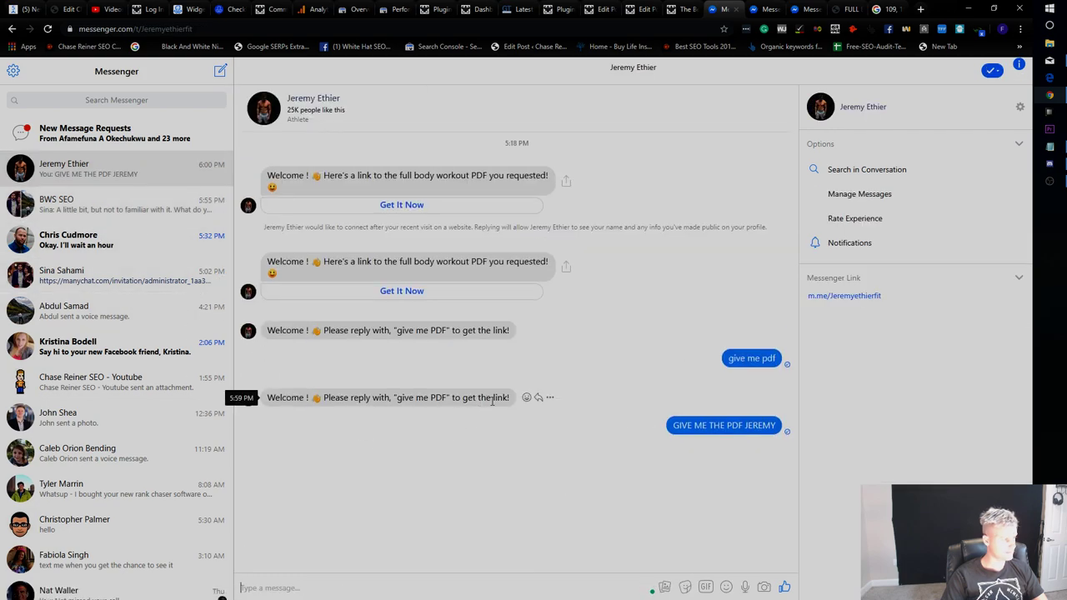
# Share the bot's reply instruction in the BWS SEO group with 'we need something like this setup' and a follow-up.
pyautogui.moveTo(451, 398); pyautogui.dragTo(324, 398)
pyautogui.hotkey('ctrl', 'c')
pyautogui.click(125, 205)
pyautogui.hotkey('ctrl', 'v')
pyautogui.press('Return')
pyautogui.write('we')
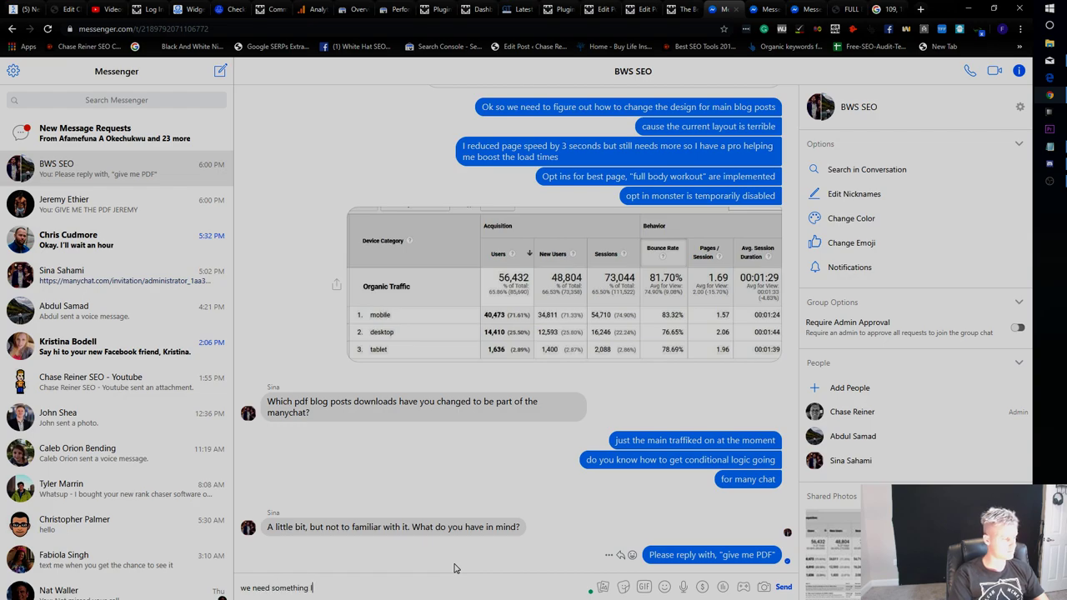
pyautogui.write(' need something like this setup')
pyautogui.press('Return')
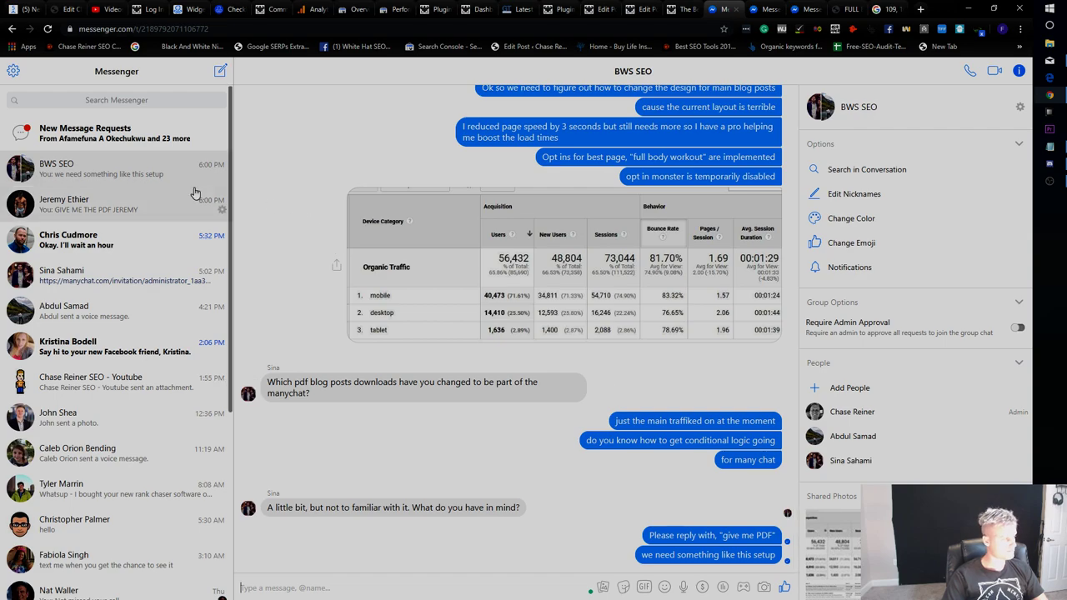
pyautogui.click(167, 202)
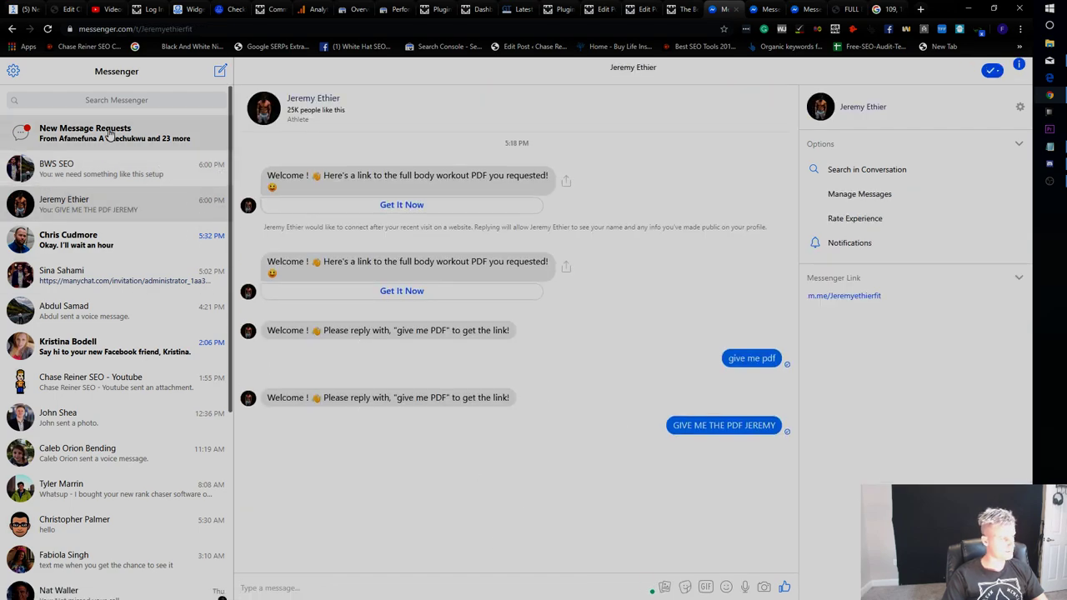
pyautogui.click(106, 168)
pyautogui.write("Otherwise they don't opt in")
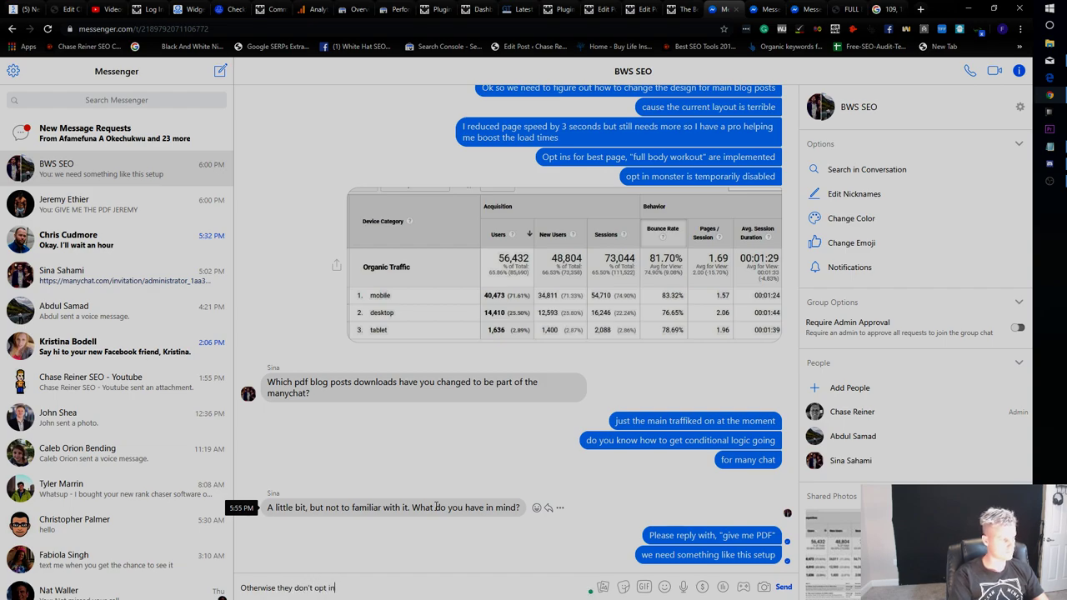
pyautogui.press('Return')
# Check message requests, then return to the opt-in test chat for the delayed reply.
pyautogui.click(88, 133)
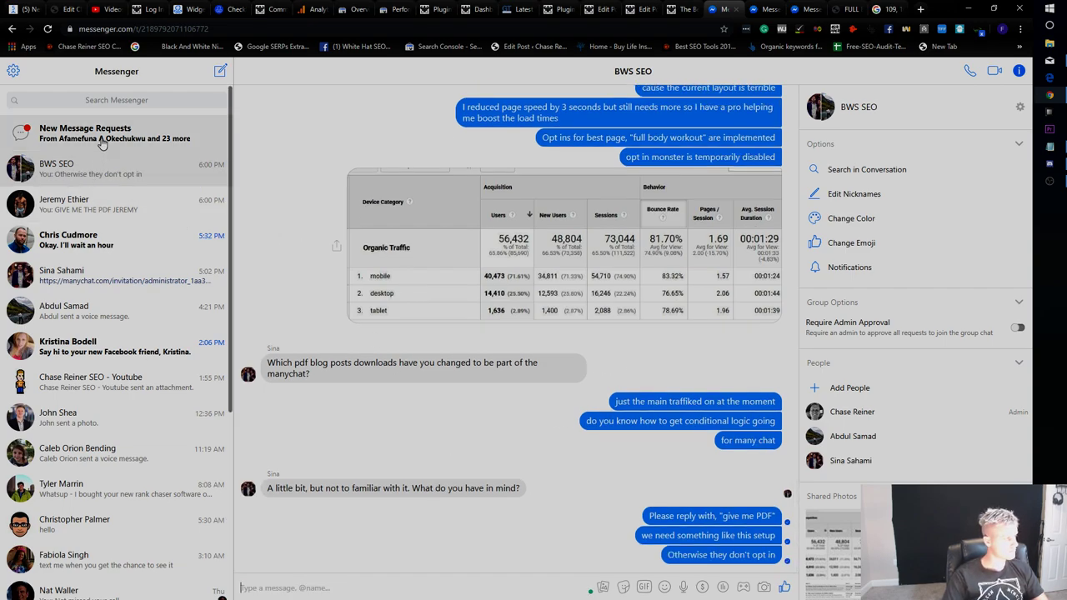
pyautogui.click(11, 71)
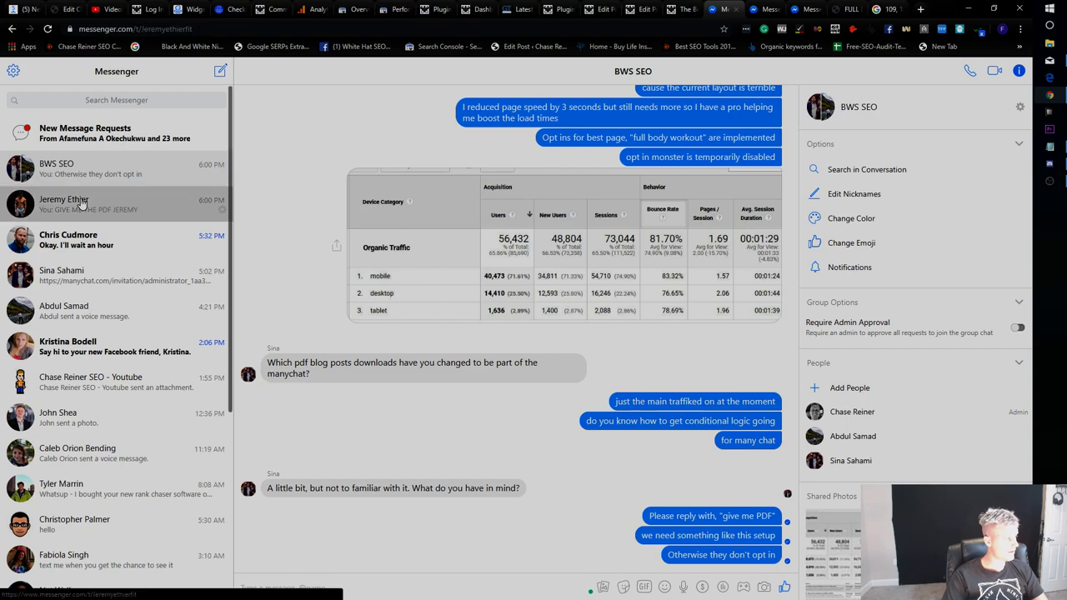
pyautogui.click(84, 200)
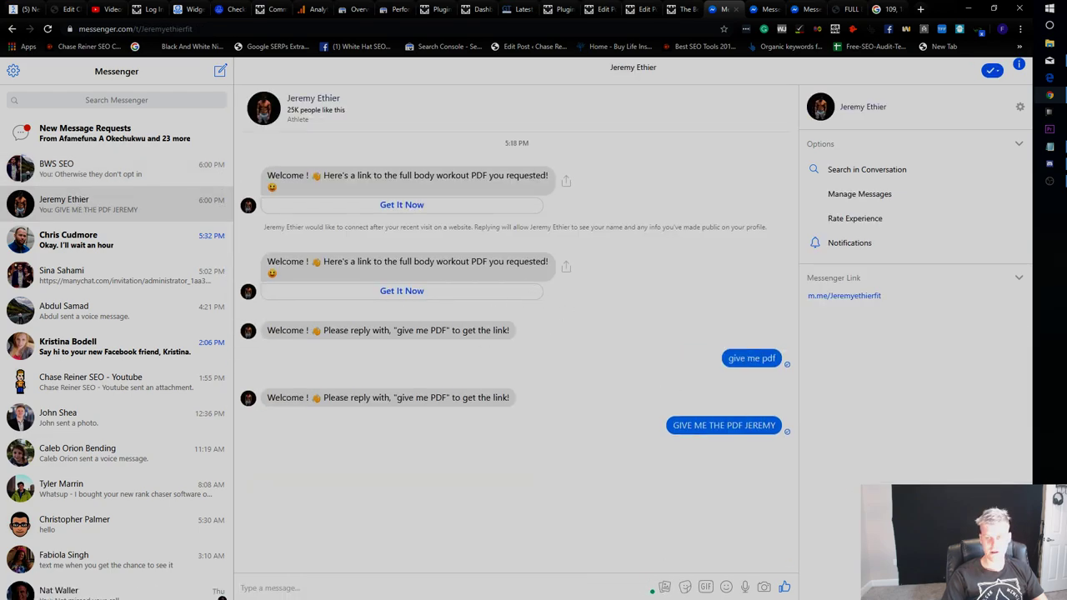
pyautogui.click(188, 10)
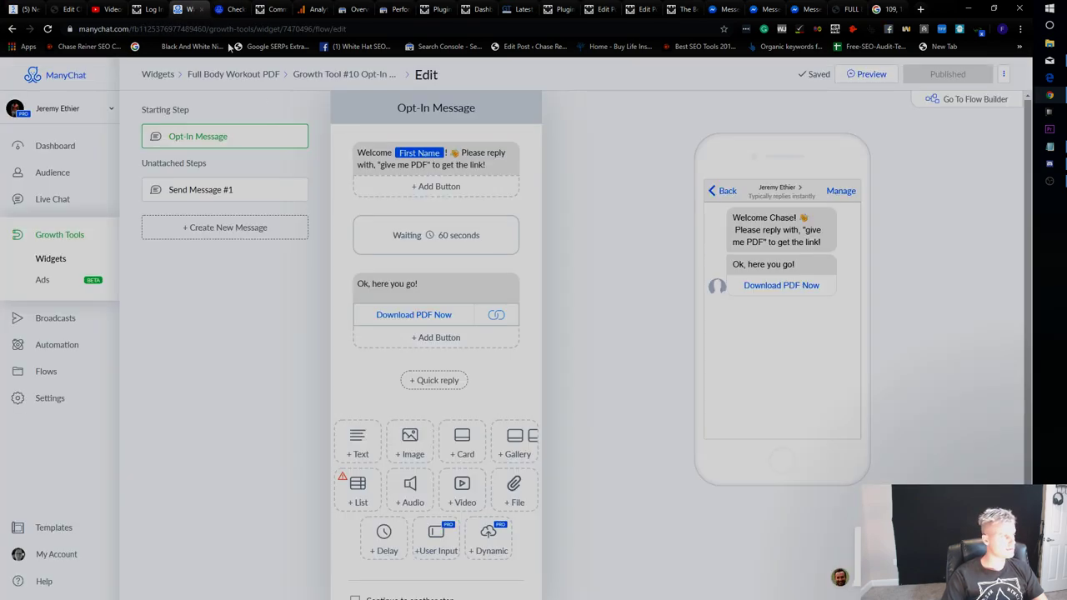
pyautogui.click(804, 8)
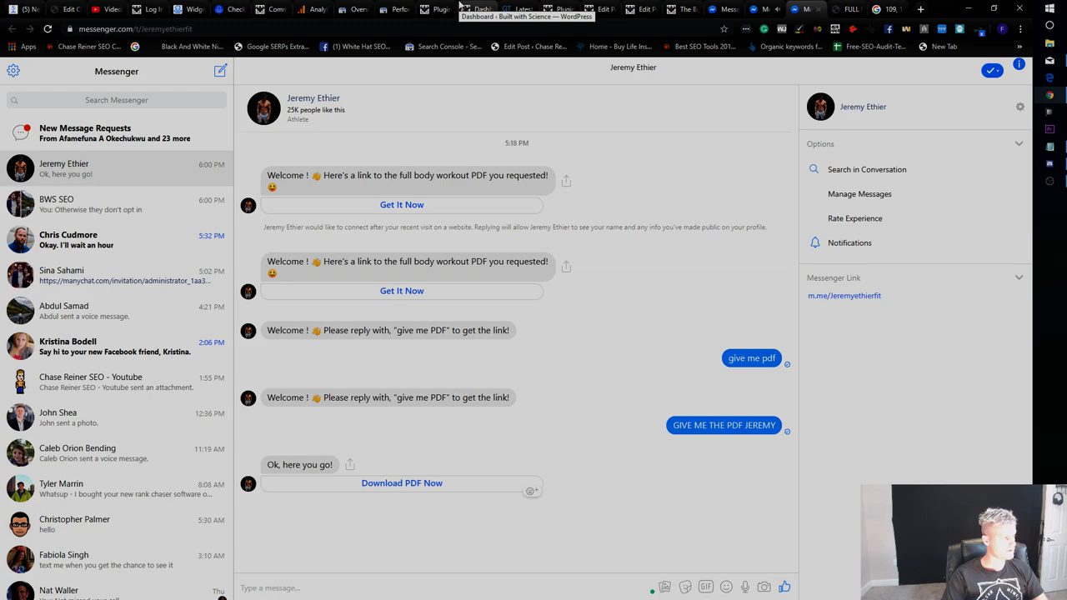
# Open the Download PDF Now link, confirm the Workout A PDF loads, and close it.
pyautogui.click(434, 484)
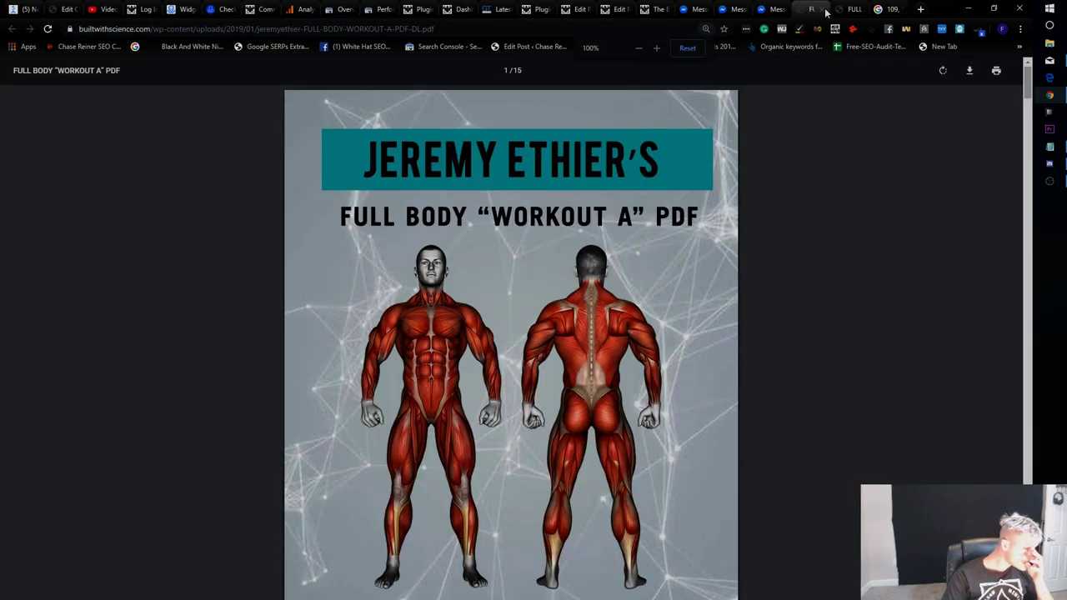
pyautogui.hotkey('ctrl', 'w')
pyautogui.click(179, 8)
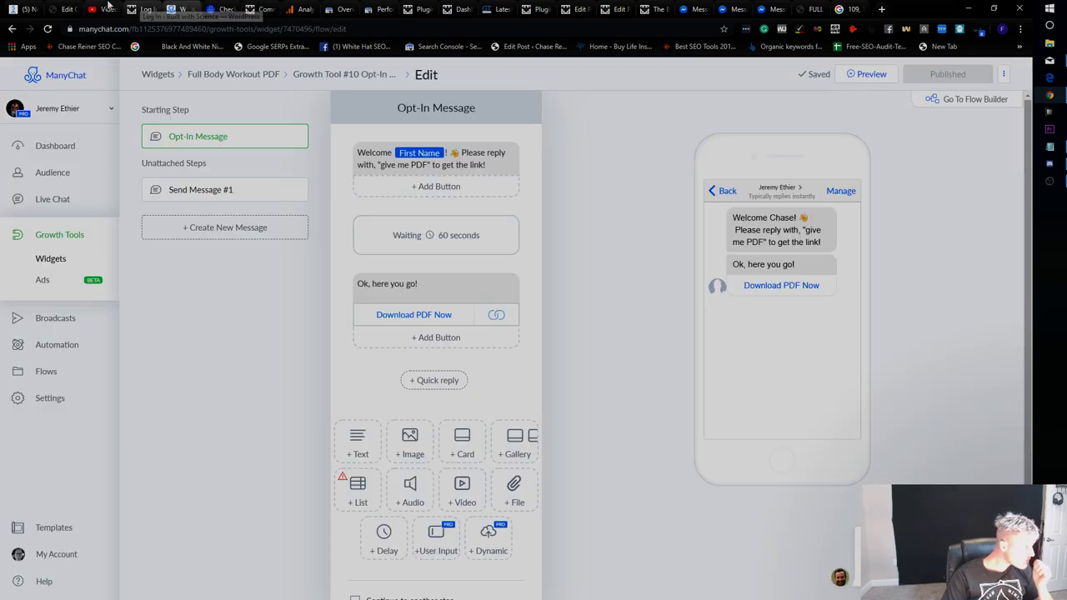
# Go to the Built with Science WordPress comments admin page.
pyautogui.click(107, 8)
pyautogui.click(223, 8)
pyautogui.click(260, 8)
pyautogui.hotkey('ctrl', 'Tab')
pyautogui.hotkey('ctrl', 'Tab')
pyautogui.hotkey('ctrl', 'Tab')
pyautogui.hotkey('ctrl', 'Tab')
pyautogui.hotkey('ctrl', 'Tab')
pyautogui.hotkey('ctrl', 'Tab')
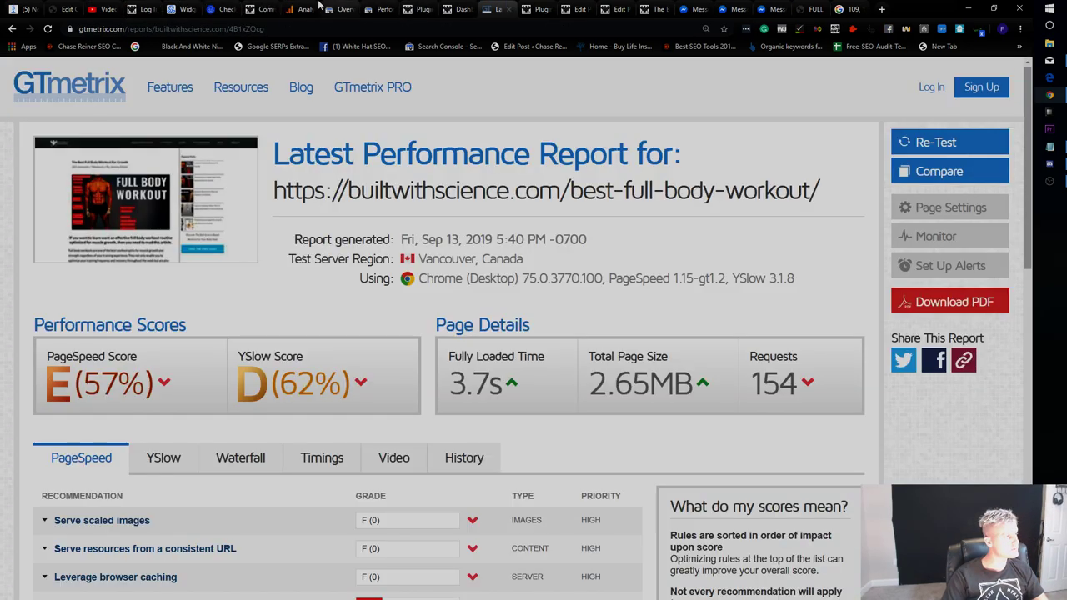
pyautogui.click(319, 8)
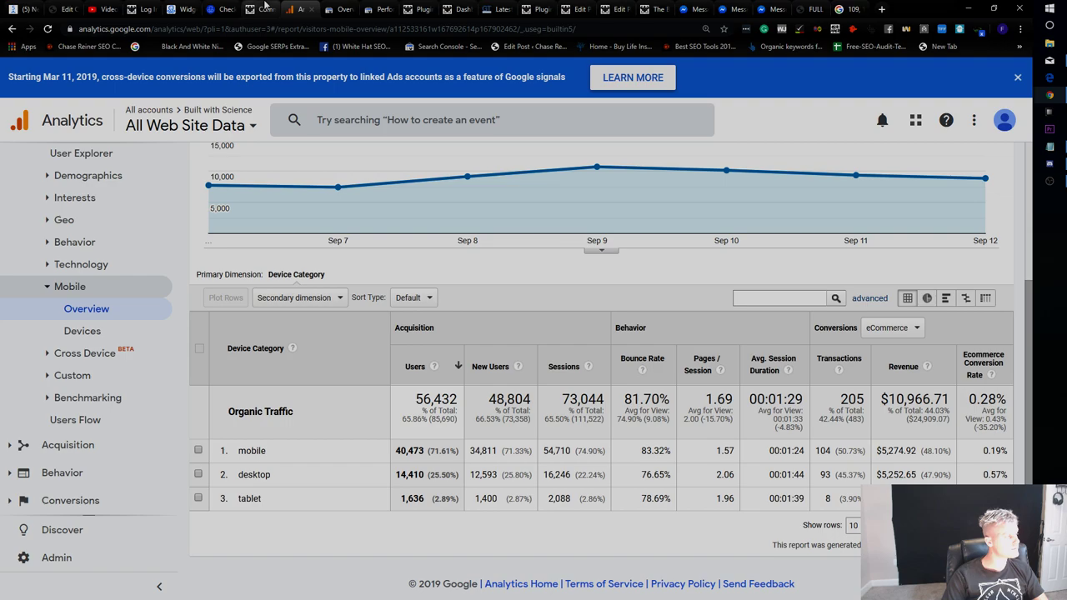
pyautogui.click(266, 9)
pyautogui.scroll(-5, 70, 325)
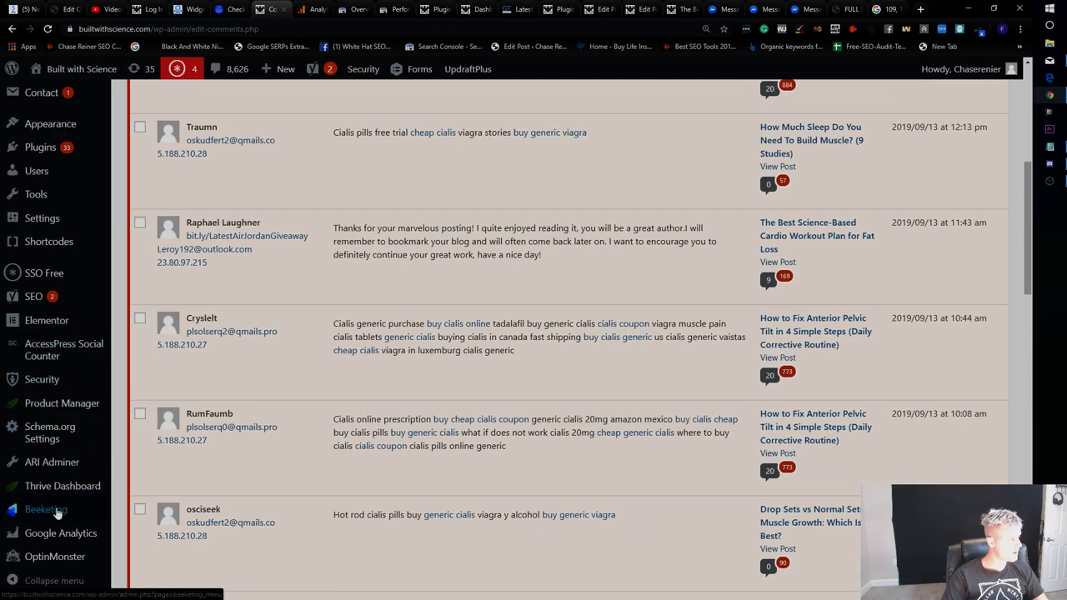
# Find the OptinMonster API plugin in Installed Plugins by searching the page for 'mons'.
pyautogui.click(54, 148)
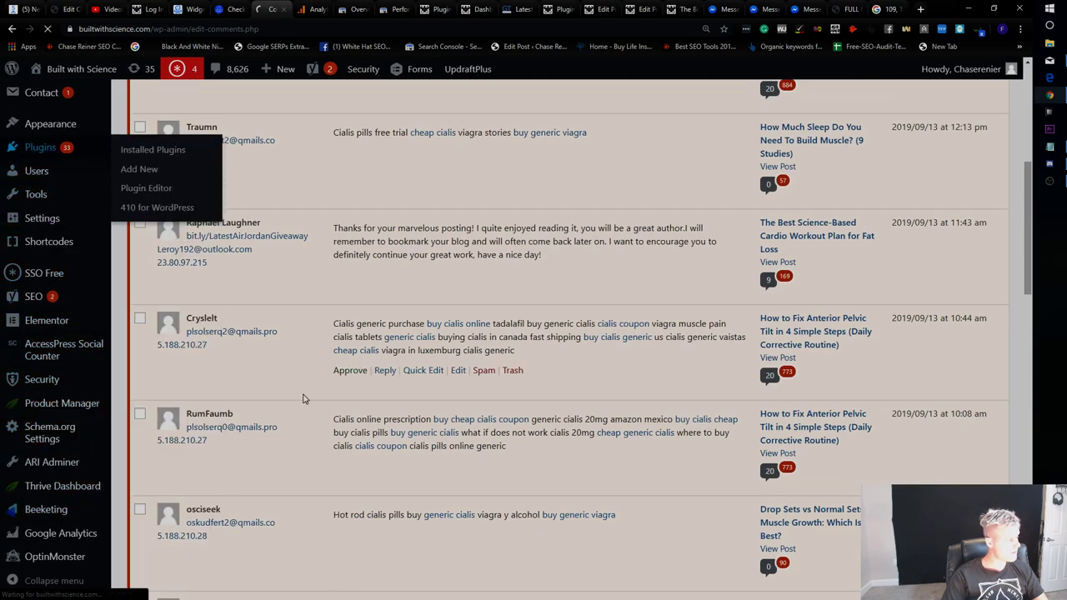
pyautogui.scroll(-15, 258, 381)
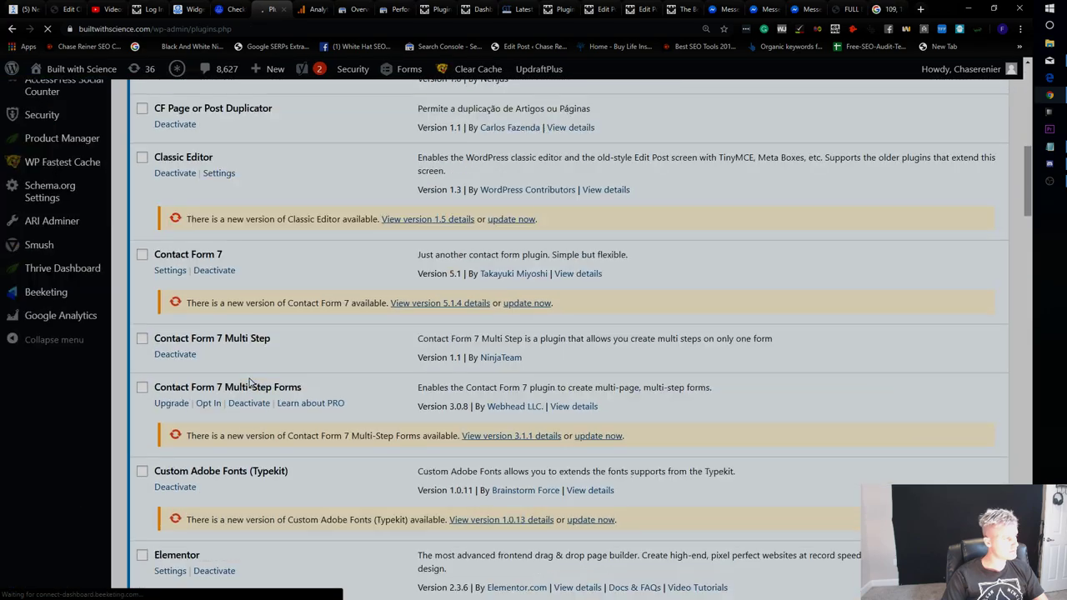
pyautogui.scroll(-15, 241, 375)
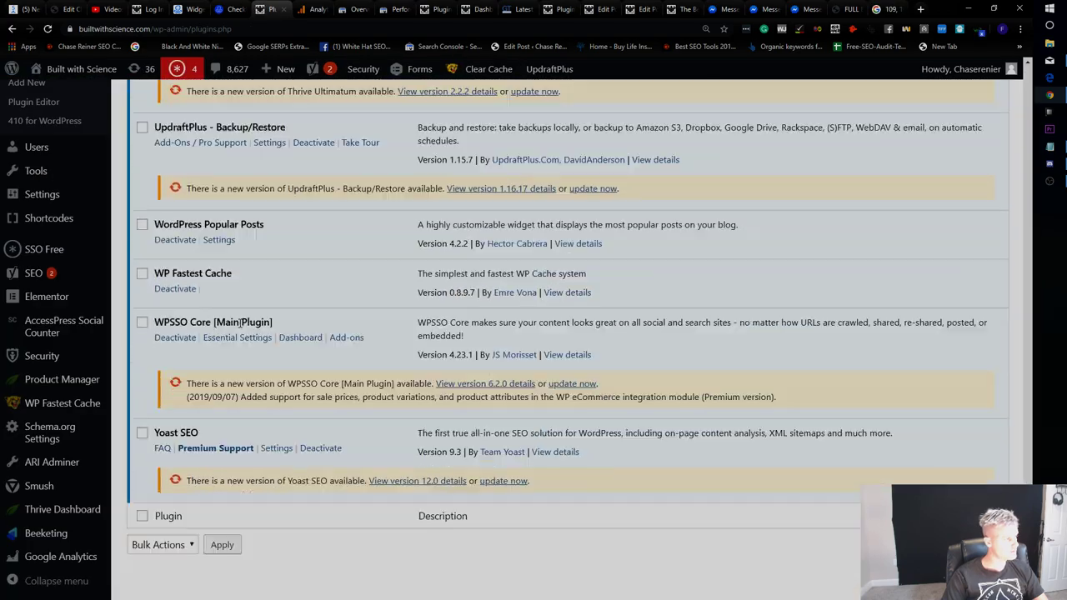
pyautogui.hotkey('ctrl', 'f')
pyautogui.write('opt in')
pyautogui.press('BackSpace')
pyautogui.press('BackSpace')
pyautogui.press('BackSpace')
pyautogui.press('BackSpace')
pyautogui.press('BackSpace')
pyautogui.press('BackSpace')
pyautogui.write('monster')
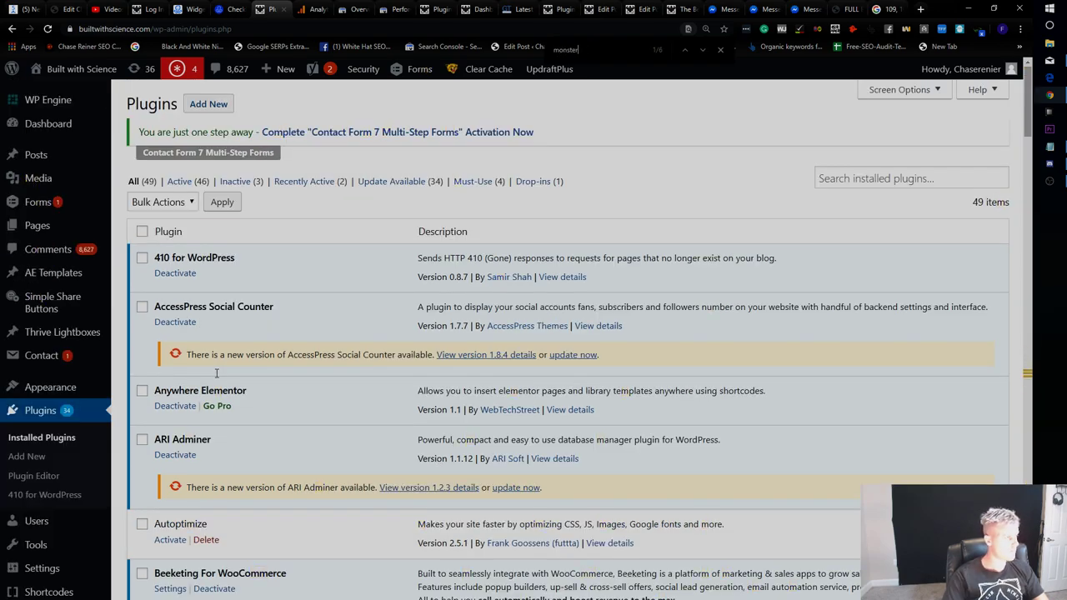
pyautogui.press('Return')
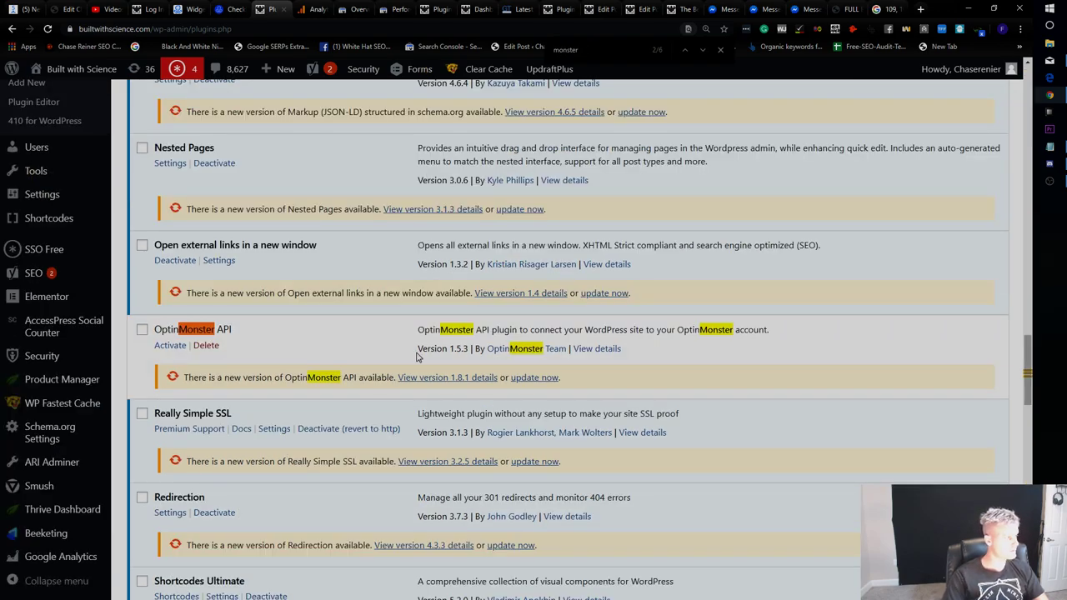
pyautogui.press('Return')
pyautogui.press('Return')
pyautogui.press('Return')
pyautogui.press('Return')
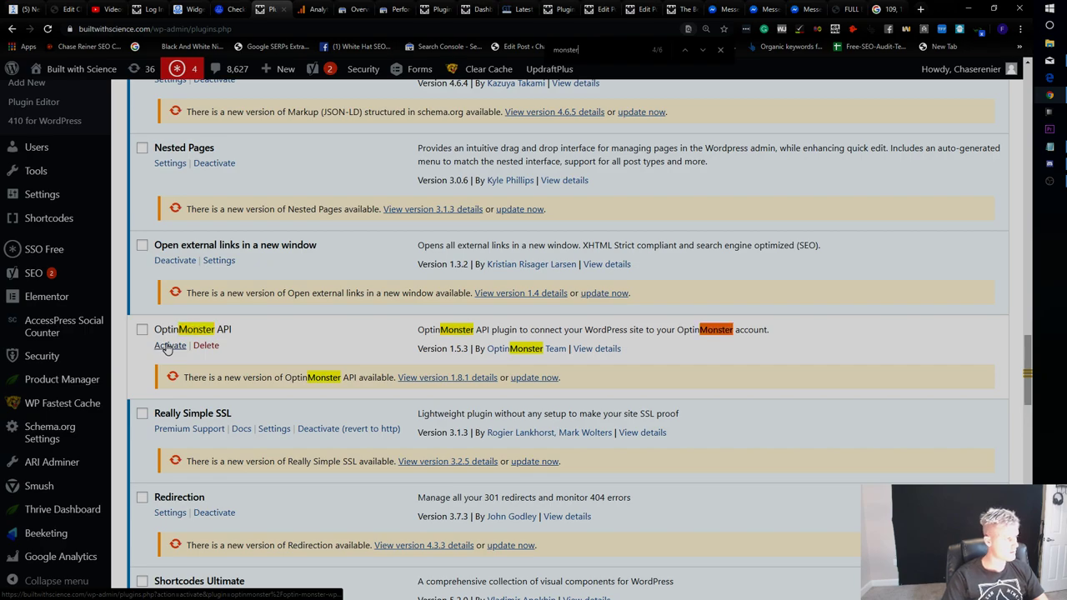
pyautogui.press('Return')
pyautogui.press('Return')
pyautogui.press('Return')
pyautogui.press('Return')
pyautogui.press('Return')
pyautogui.press('Return')
pyautogui.press('Return')
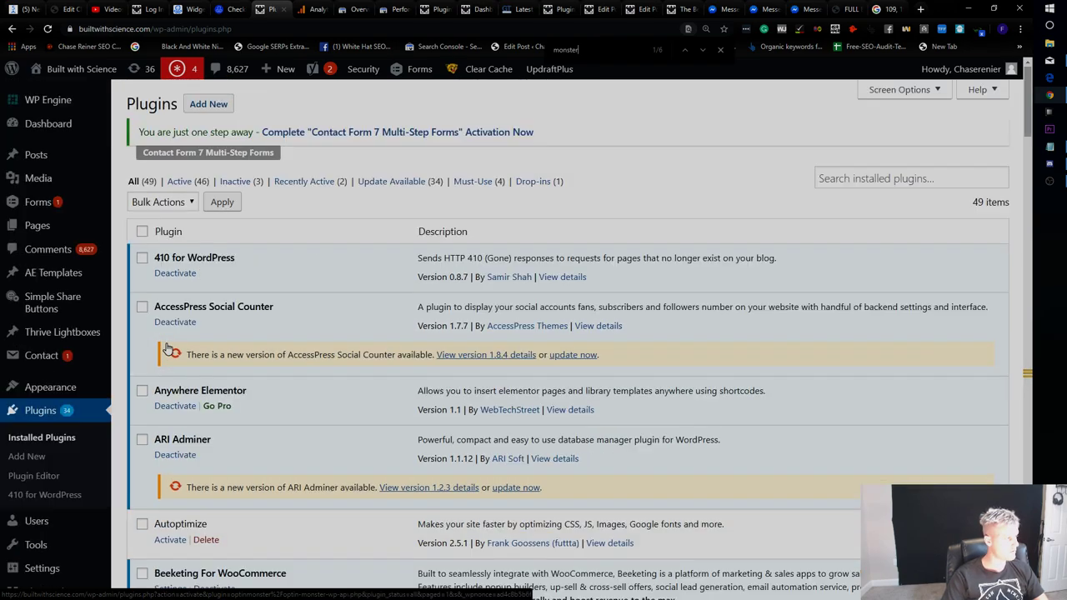
pyautogui.press('Return')
# Activate the OptinMonster API plugin.
pyautogui.click(167, 346)
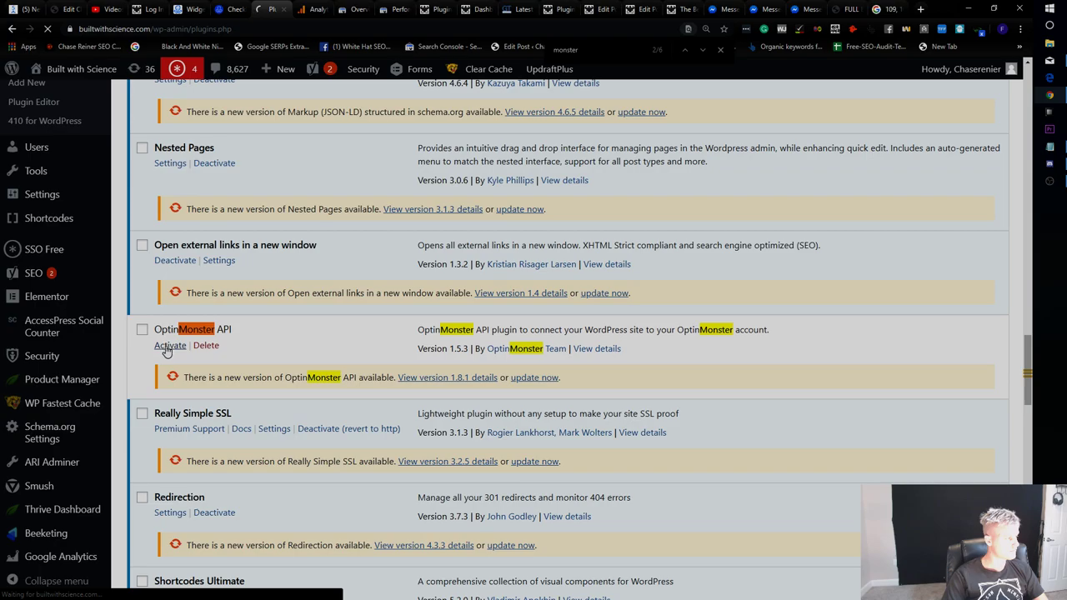
pyautogui.scroll(-5, 47, 377)
pyautogui.scroll(2, 172, 267)
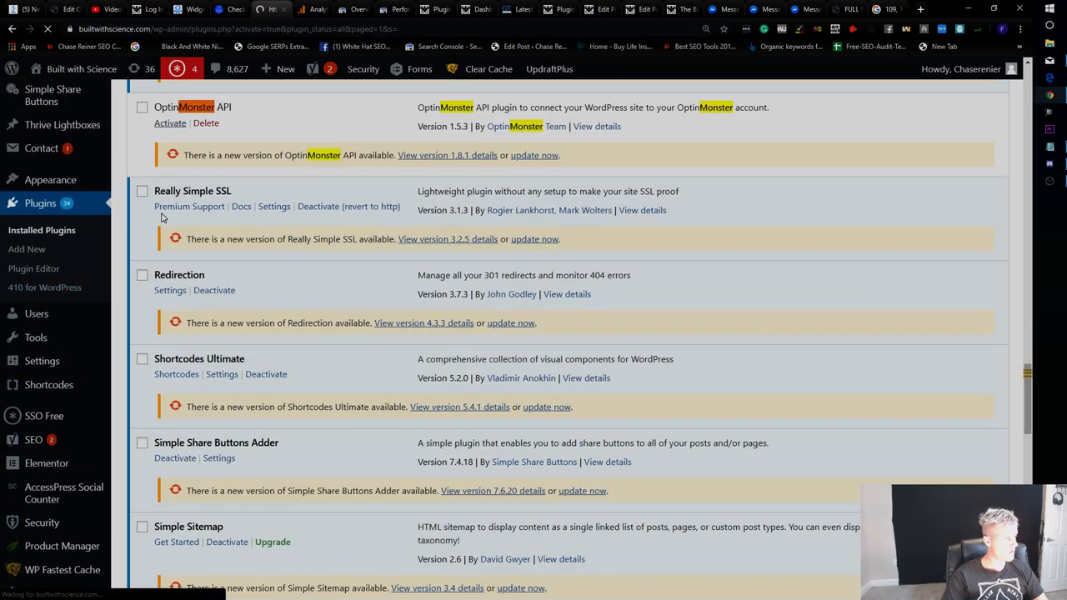
pyautogui.scroll(-15, 74, 487)
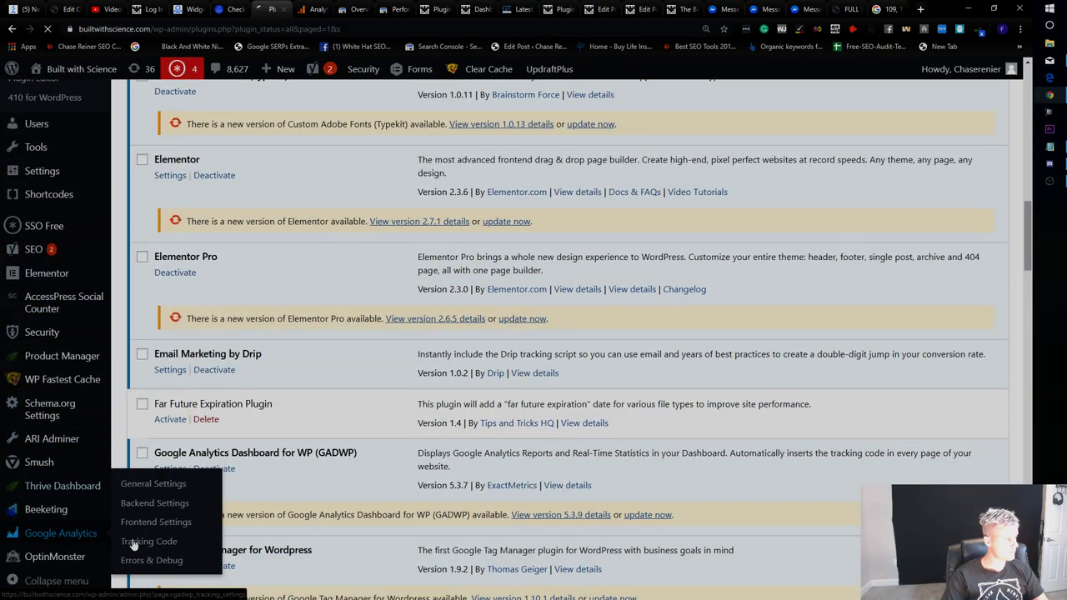
pyautogui.click(73, 560)
pyautogui.scroll(-5, 75, 567)
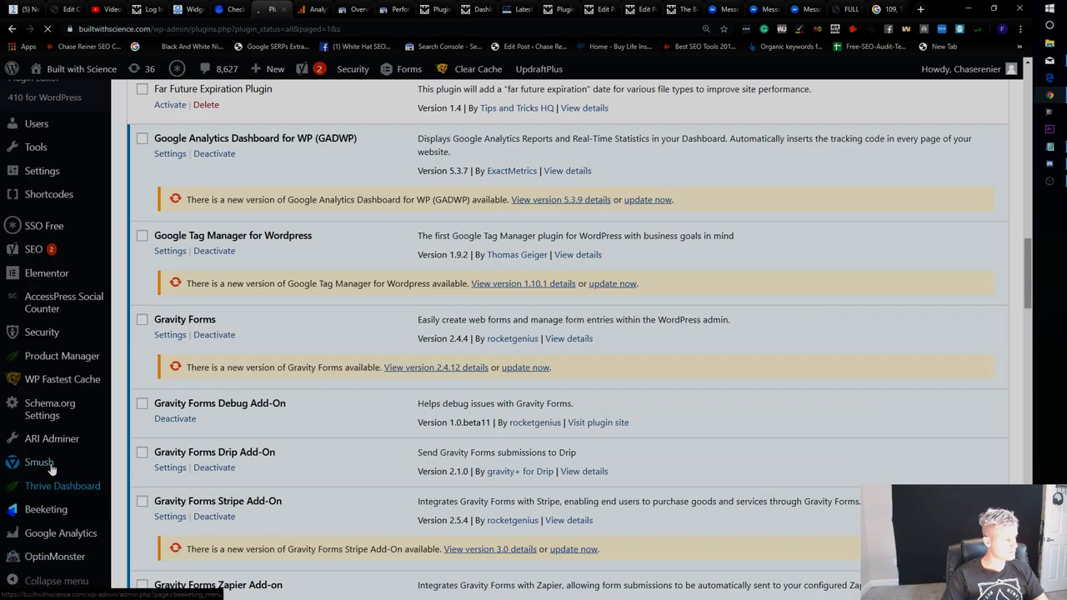
# Set the Quiz Mobile and Desktop & Tablet Exit Pop and 7 Second First View campaigns live.
pyautogui.click(66, 567)
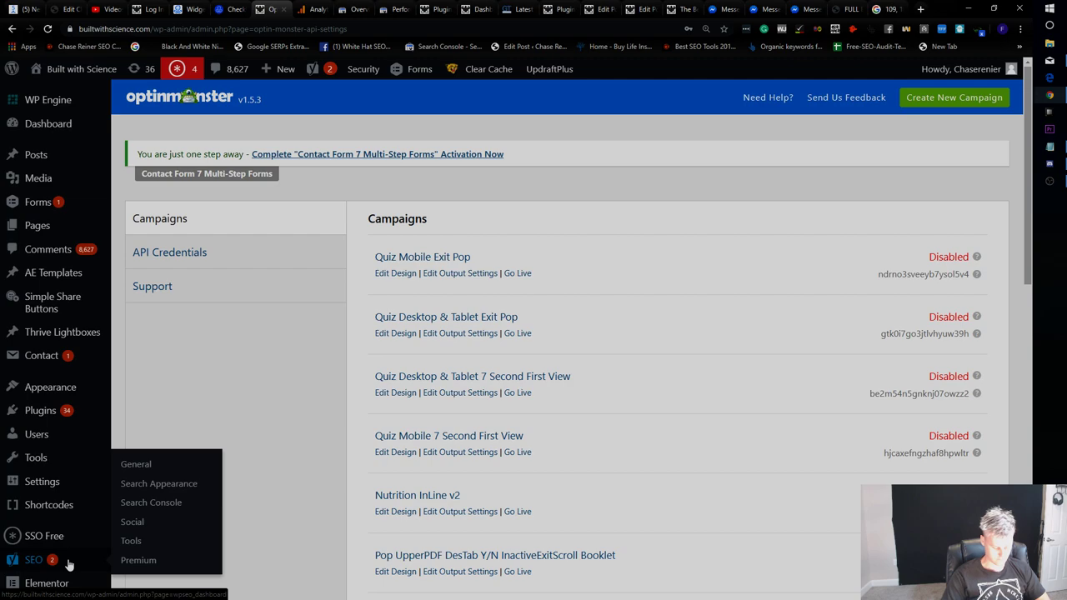
pyautogui.moveTo(959, 262)
pyautogui.click(513, 274)
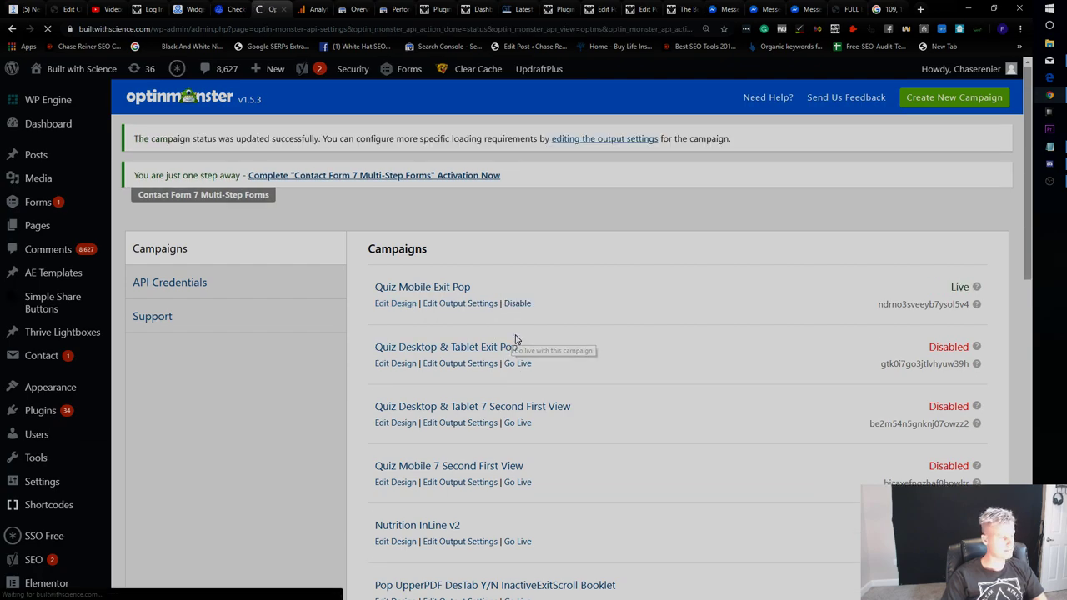
pyautogui.click(519, 371)
pyautogui.scroll(-1, 567, 412)
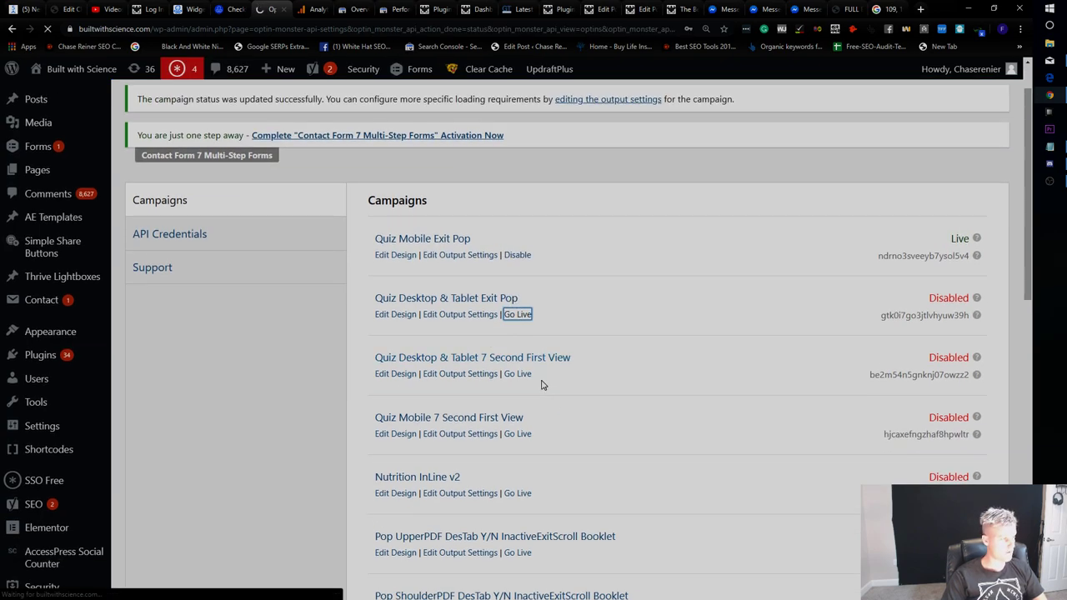
pyautogui.click(520, 431)
pyautogui.scroll(-2, 549, 428)
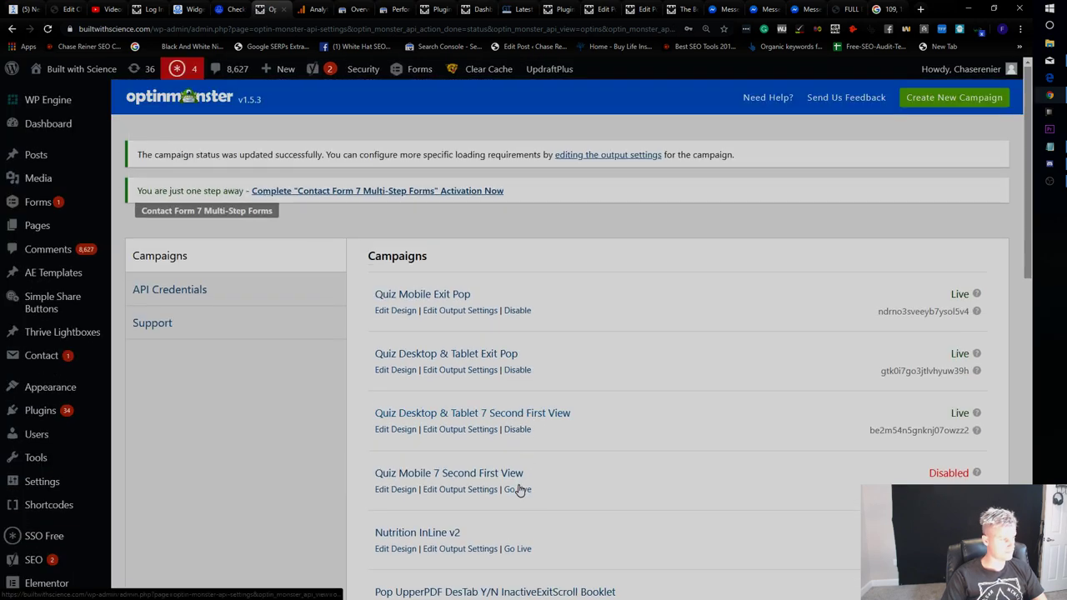
pyautogui.click(518, 490)
pyautogui.scroll(-2, 594, 457)
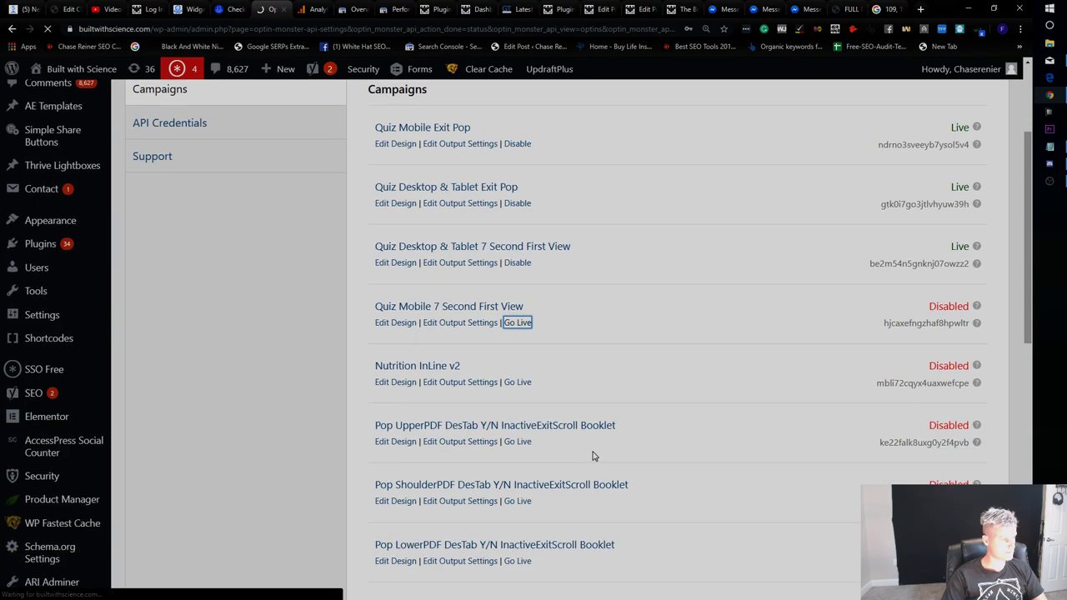
pyautogui.scroll(-2, 542, 392)
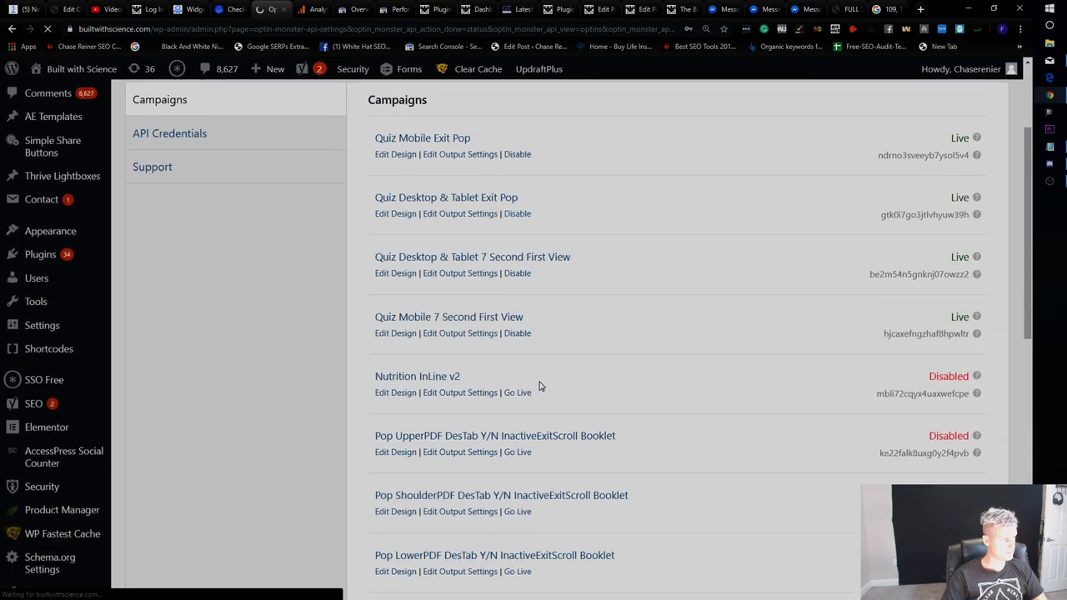
pyautogui.scroll(-1, 539, 386)
pyautogui.scroll(-5, 529, 342)
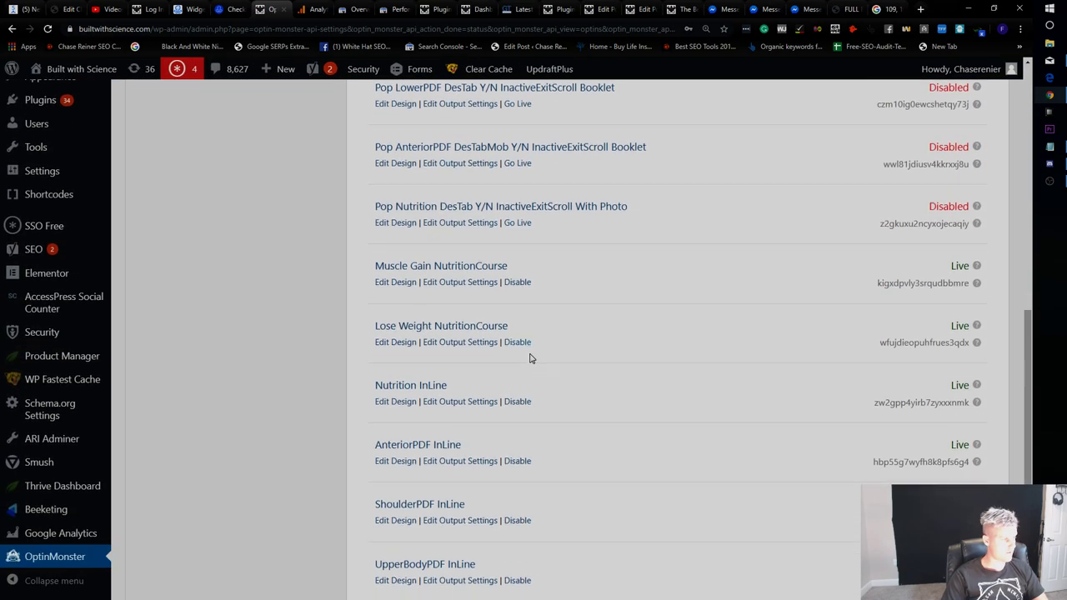
pyautogui.scroll(-3, 530, 357)
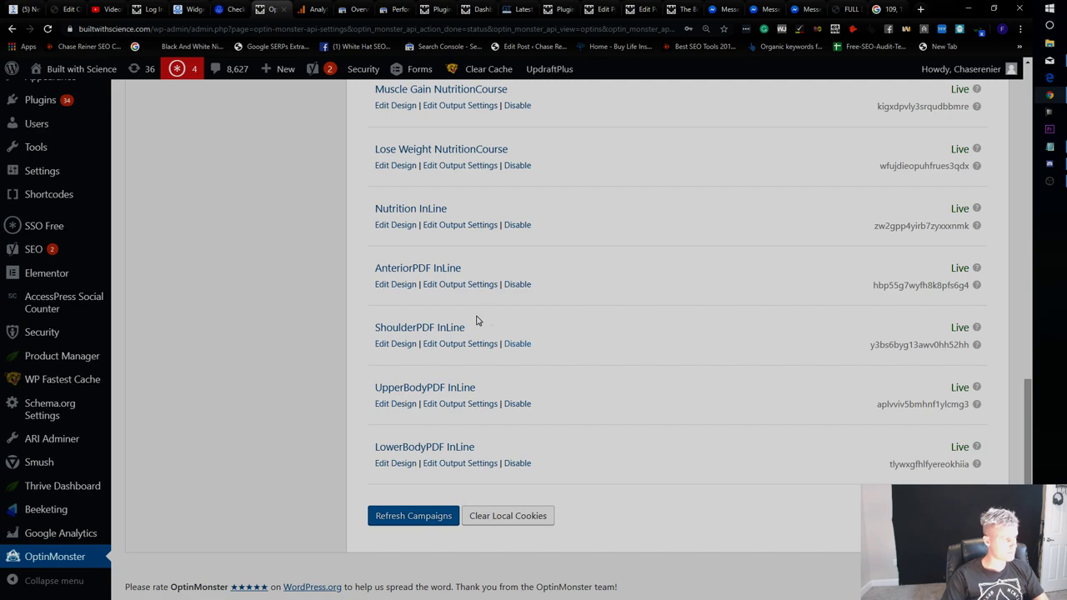
pyautogui.click(811, 9)
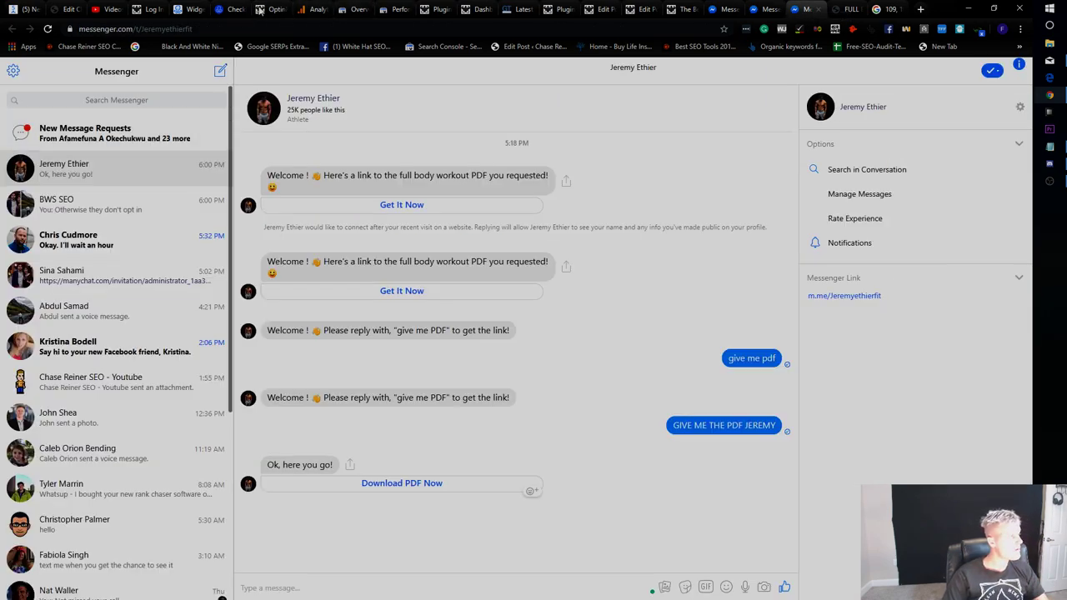
# Open ManyChat's Live Chat from Growth Tools and view Done conversations, topped by the PDF request.
pyautogui.click(265, 9)
pyautogui.click(150, 9)
pyautogui.click(190, 9)
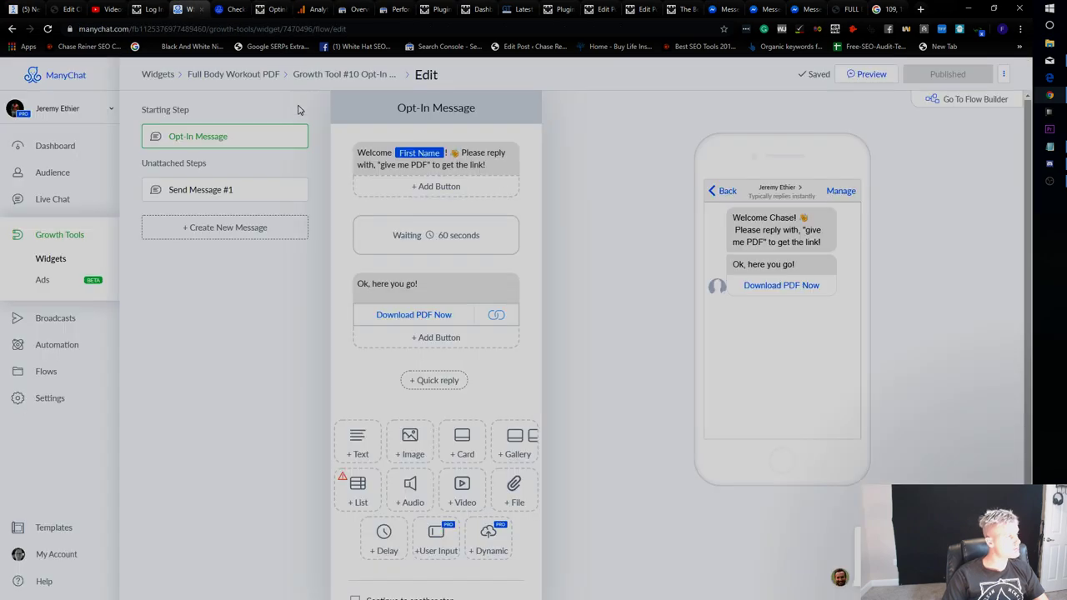
pyautogui.click(84, 239)
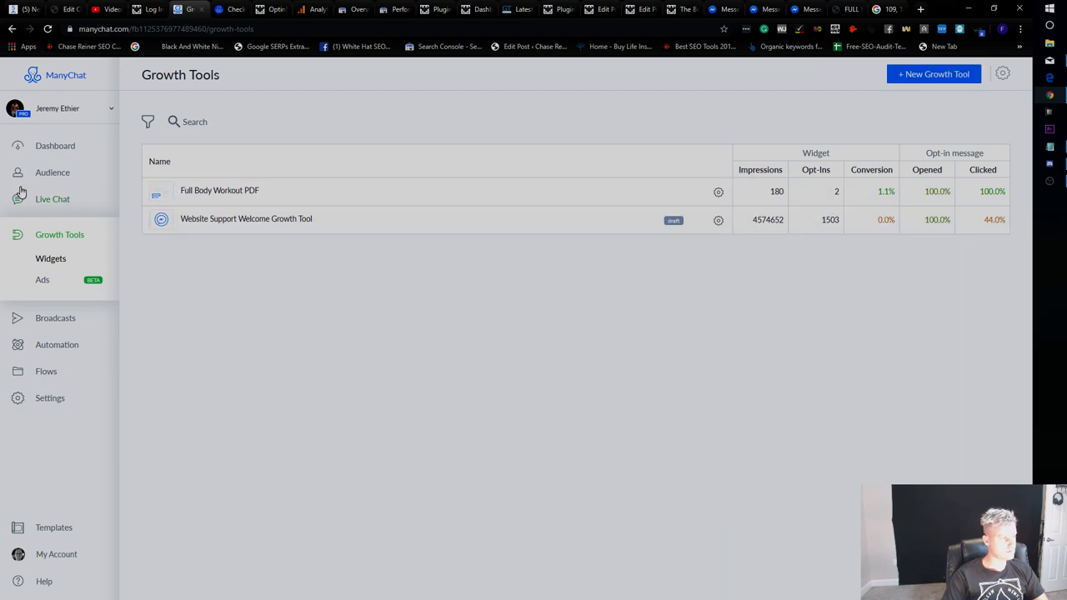
pyautogui.click(48, 200)
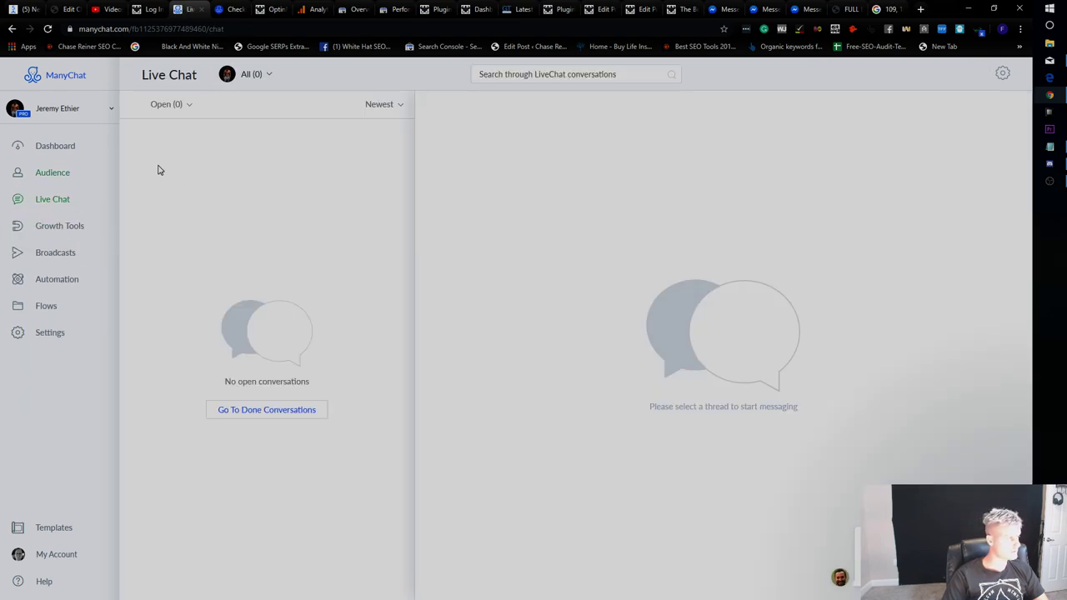
pyautogui.click(325, 413)
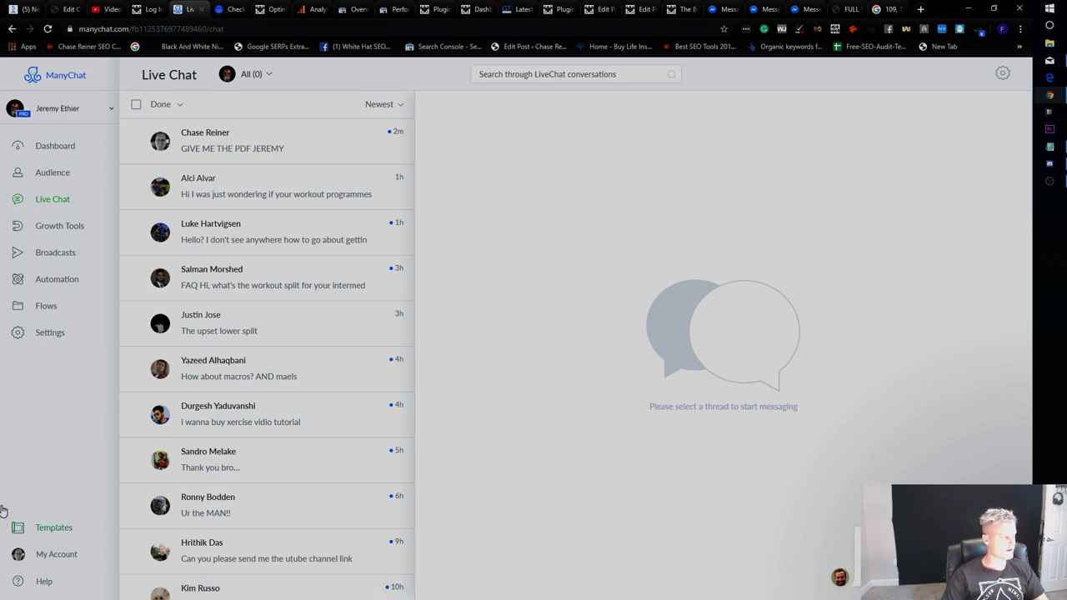
pyautogui.click(1050, 181)
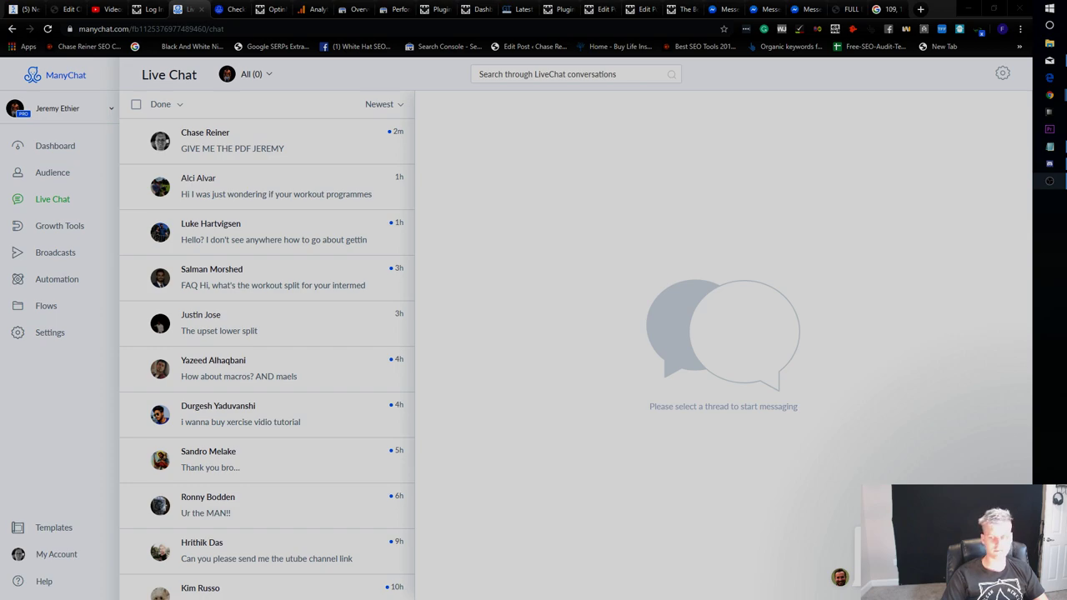